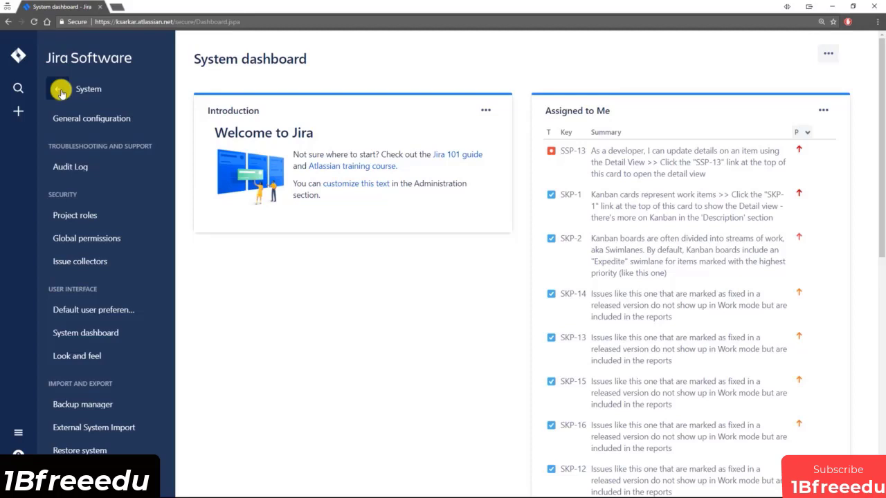
From the top-level settings list, open and browse the Issues administration section.
click(60, 91)
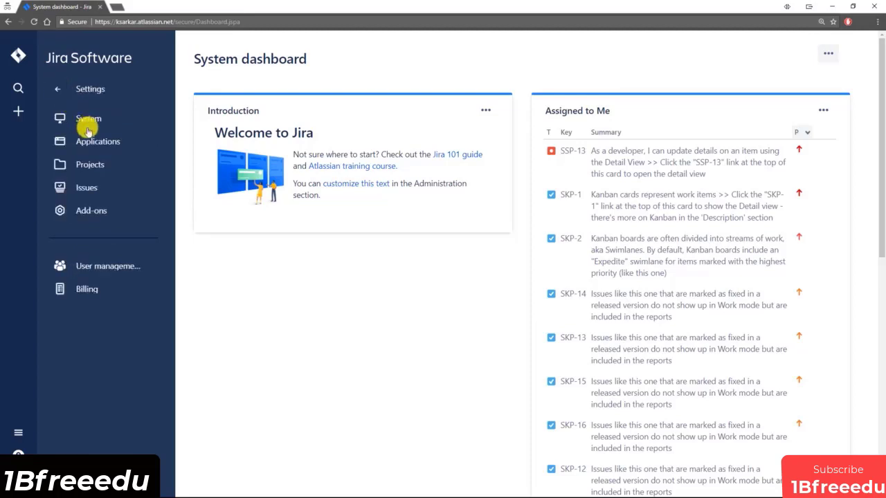
click(91, 192)
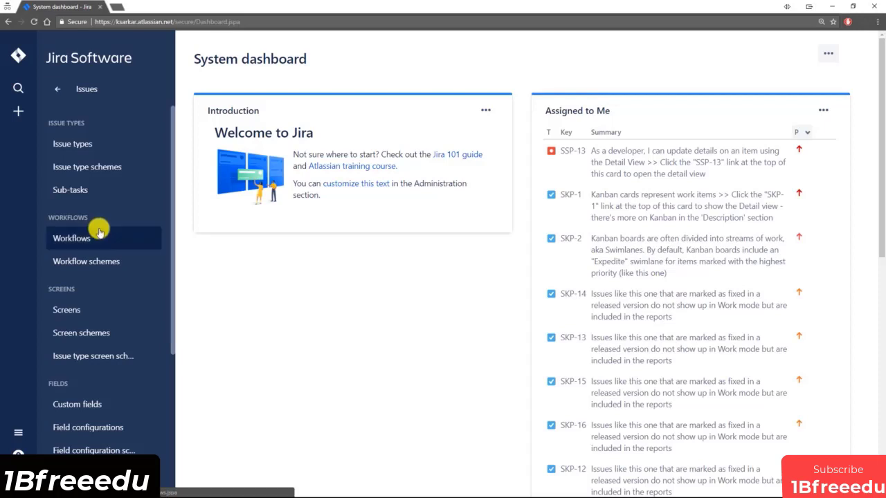
scroll(99, 231, down, 5)
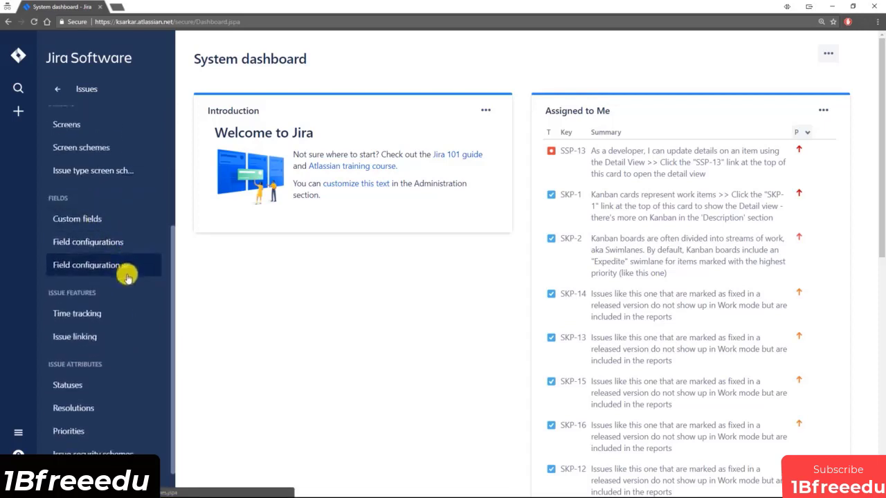
scroll(124, 277, down, 3)
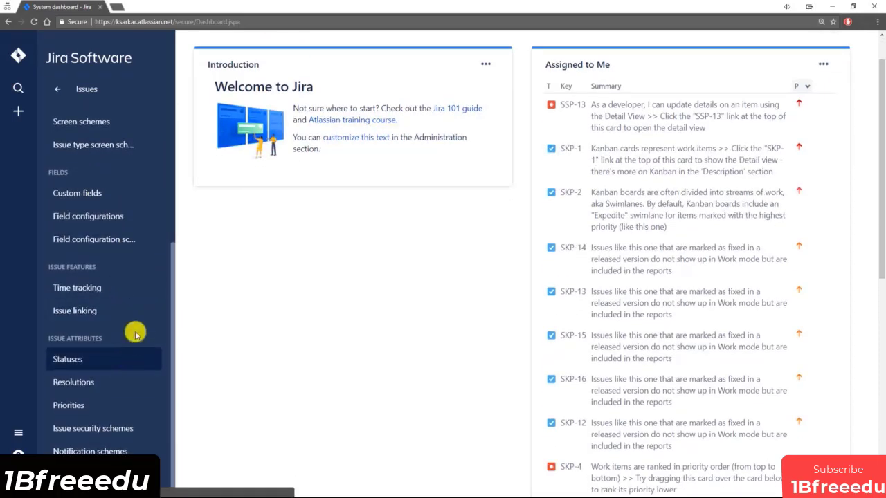
scroll(138, 275, up, 5)
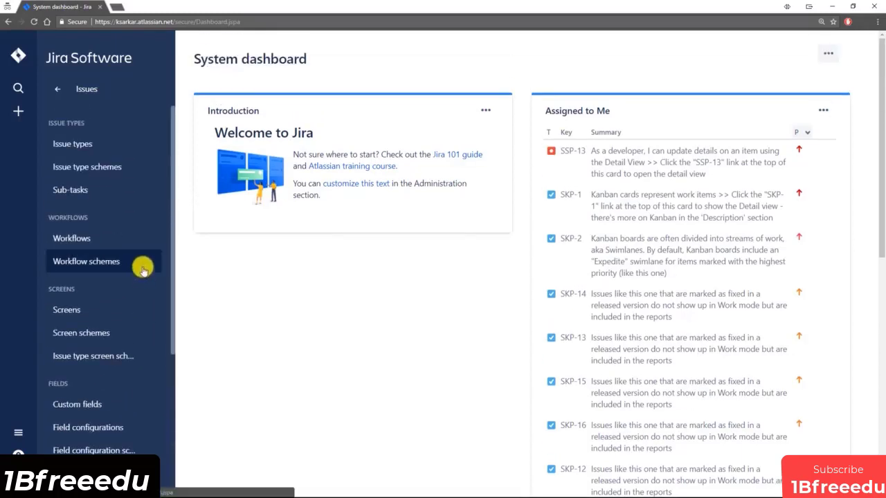
Go back to the settings list and browse the System administration section.
click(60, 95)
click(81, 121)
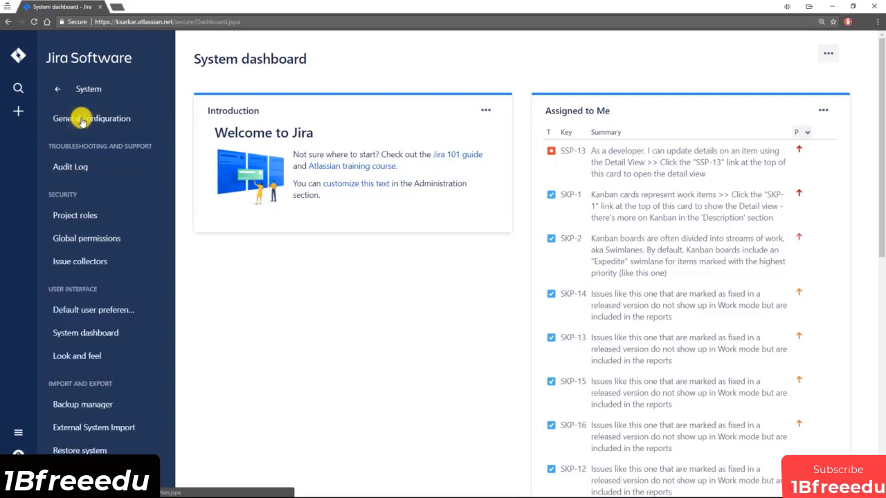
scroll(135, 183, down, 4)
scroll(135, 201, down, 3)
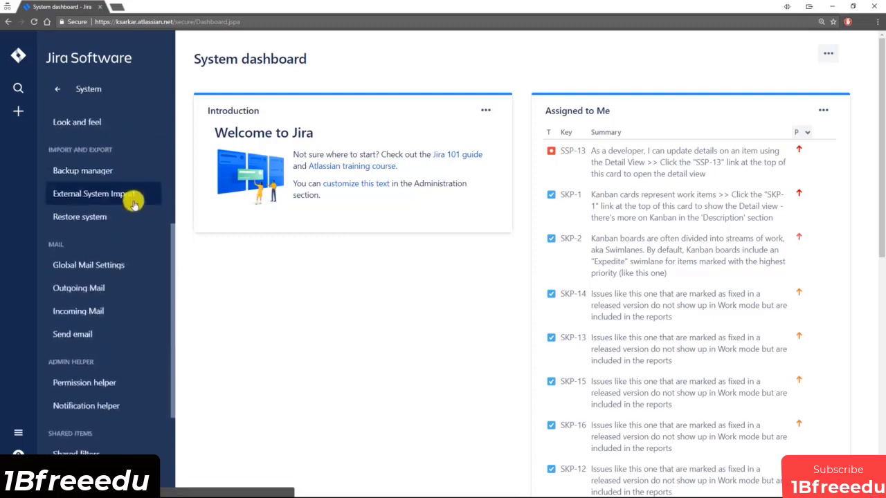
scroll(132, 204, up, 4)
scroll(128, 197, up, 2)
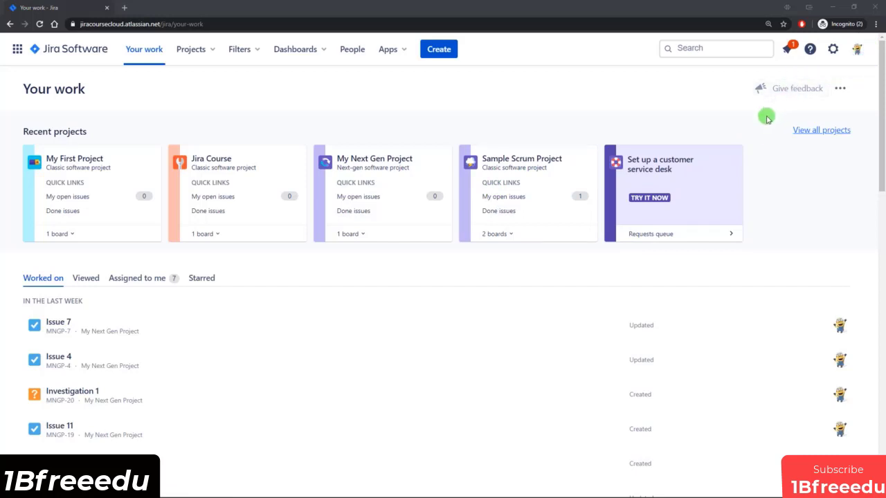
Open the Jira Settings dropdown from the gear icon in the top bar.
click(833, 49)
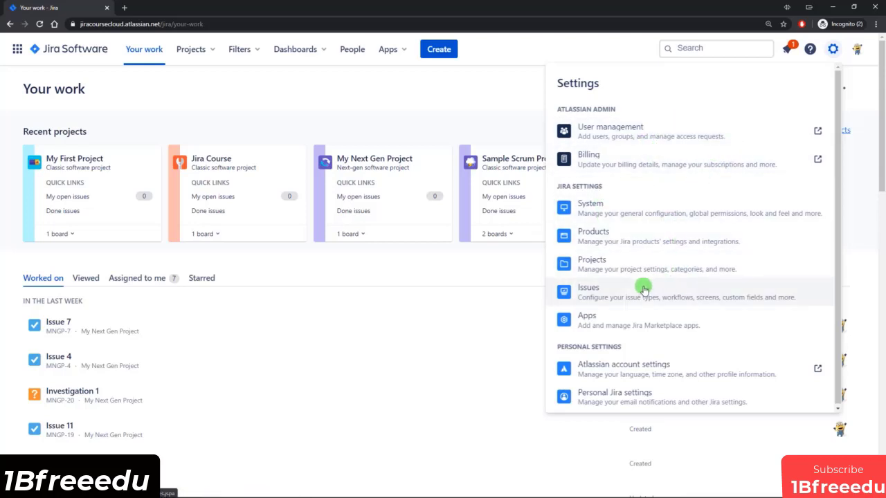
Open System's General configuration page and scroll through its settings.
click(600, 210)
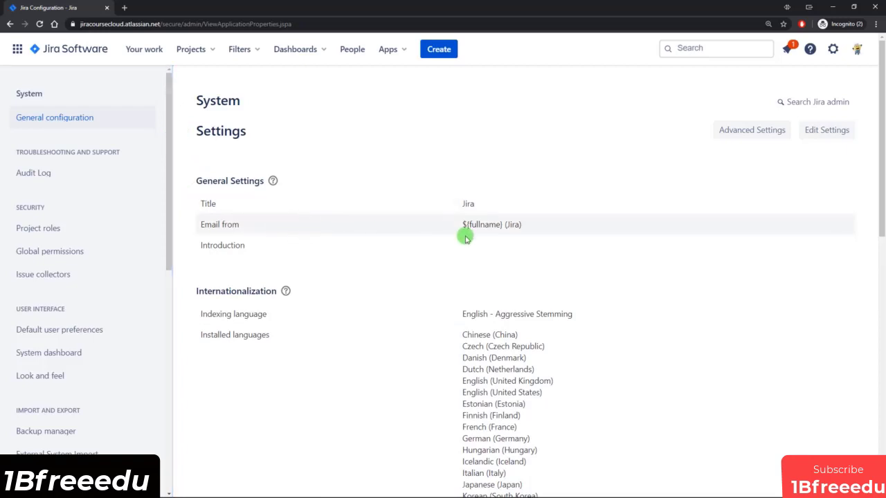
scroll(588, 238, down, 3)
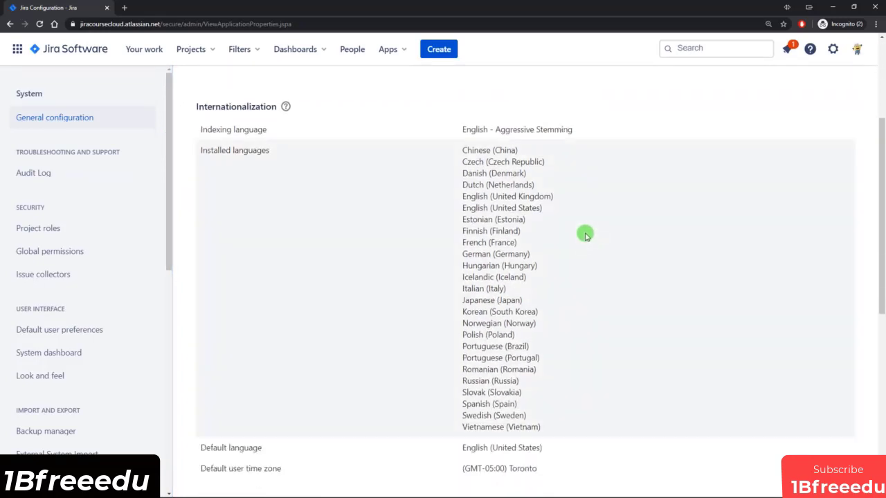
scroll(585, 236, up, 2)
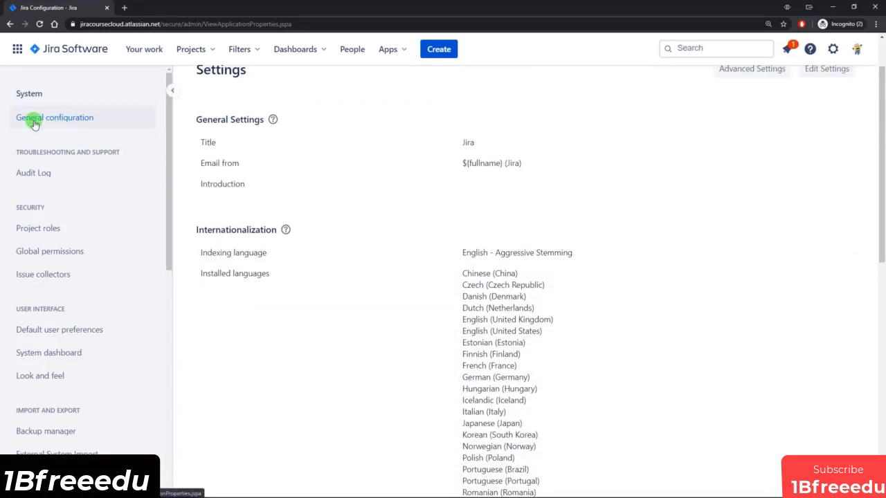
scroll(510, 235, down, 2)
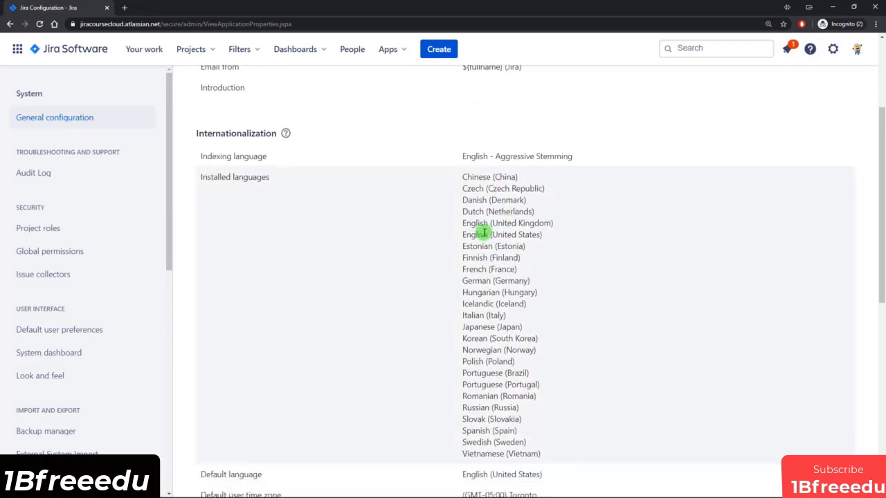
scroll(413, 200, down, 7)
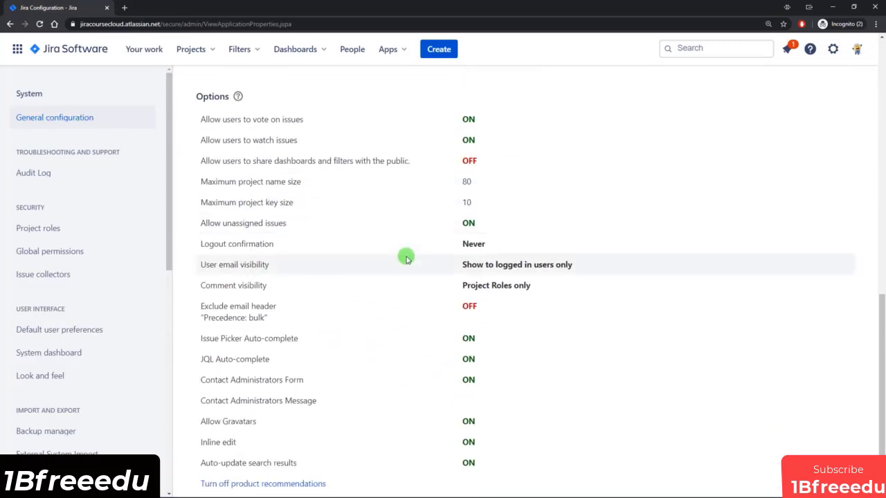
scroll(406, 258, up, 1)
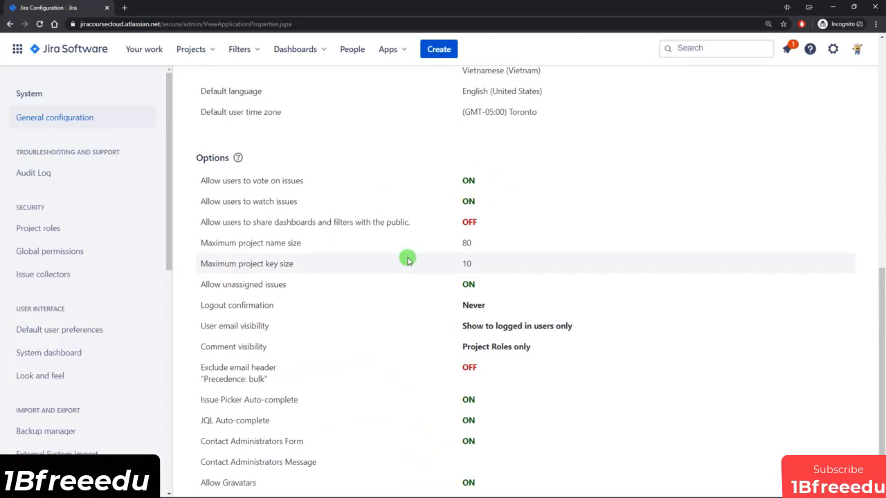
scroll(407, 259, up, 3)
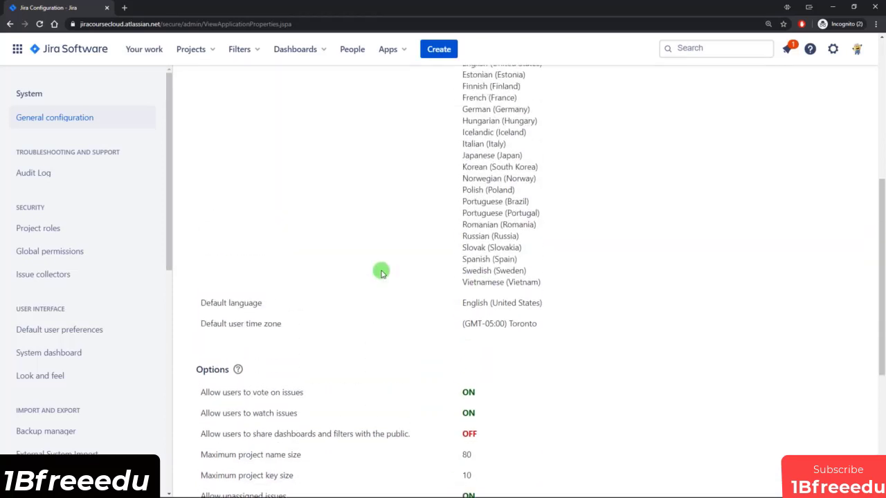
scroll(380, 272, up, 4)
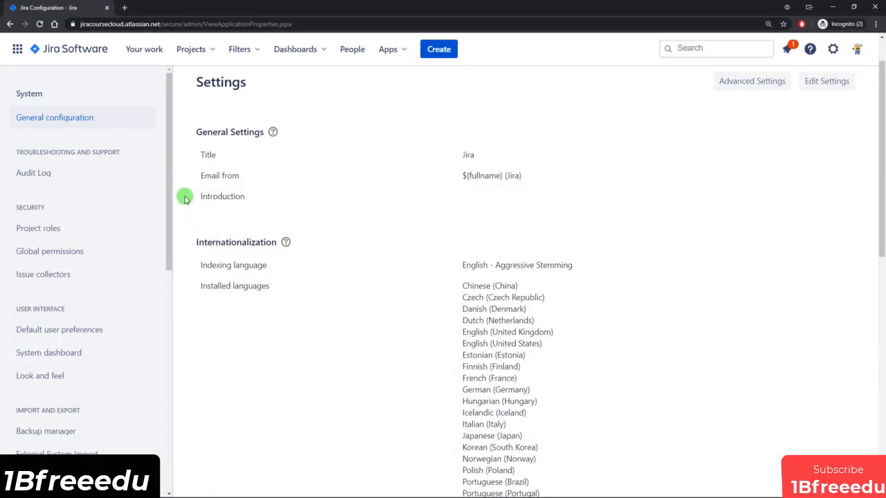
Finish reviewing General configuration, then open Jira Software configuration under Products.
drag(169, 175, 170, 180)
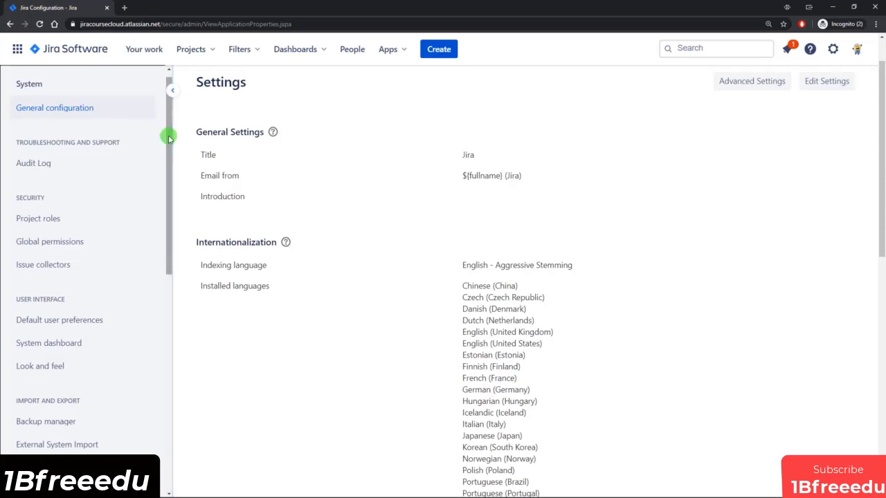
scroll(170, 148, down, 3)
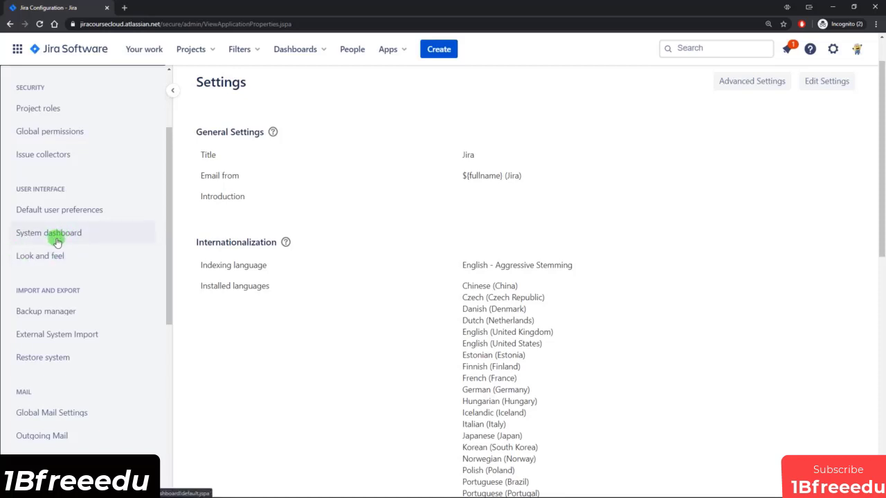
scroll(76, 256, down, 1)
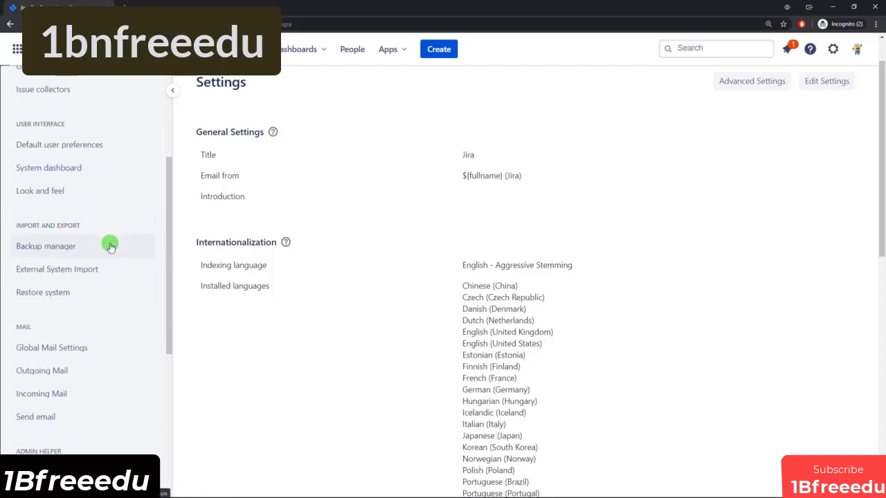
scroll(108, 239, down, 3)
scroll(121, 285, up, 1)
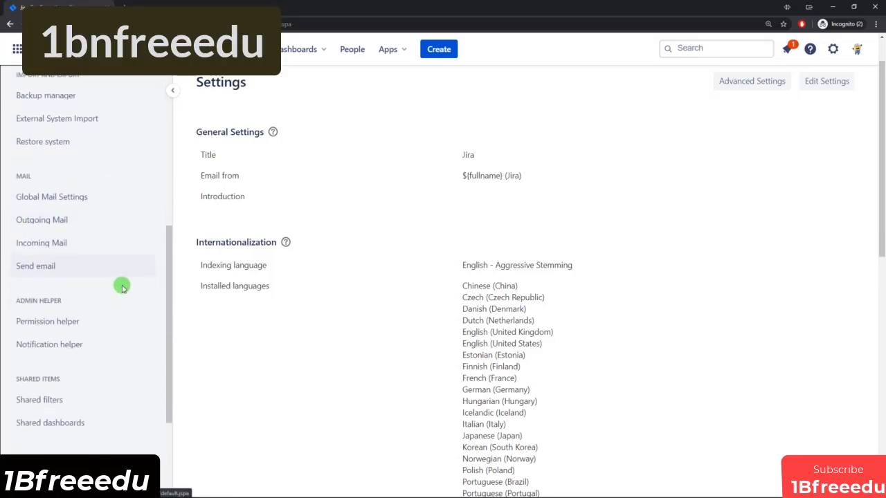
scroll(107, 343, down, 2)
scroll(108, 346, up, 6)
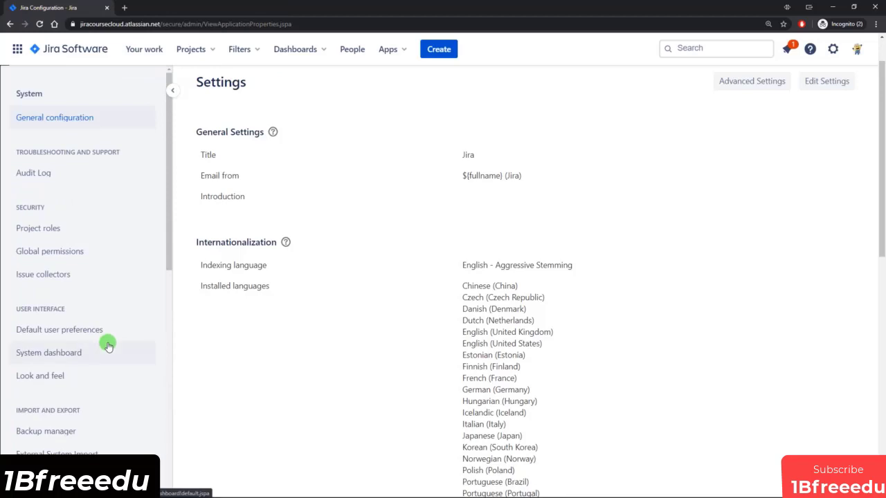
click(832, 48)
click(621, 236)
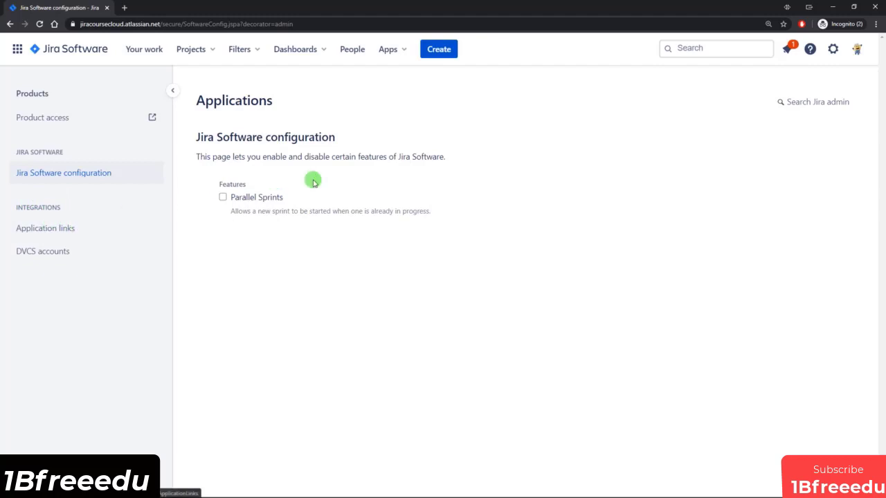
Review the five projects on Manage projects, opening and closing the Jira Course actions menu.
click(834, 55)
click(625, 266)
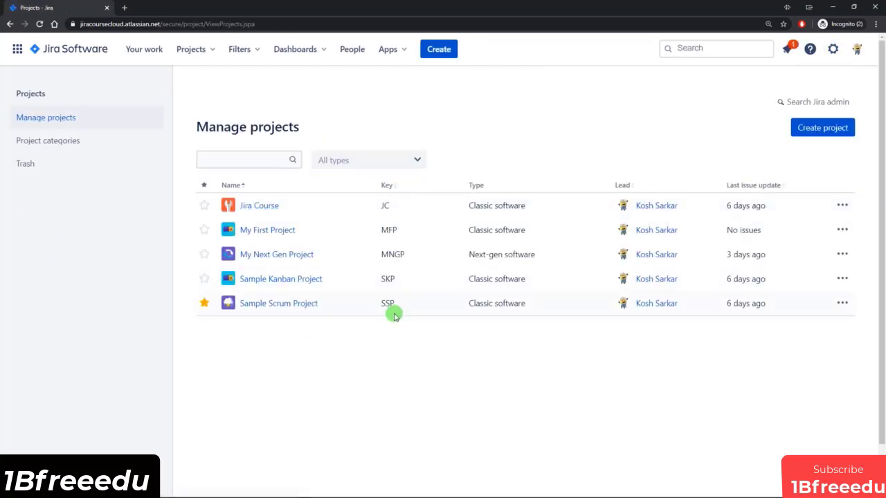
click(842, 204)
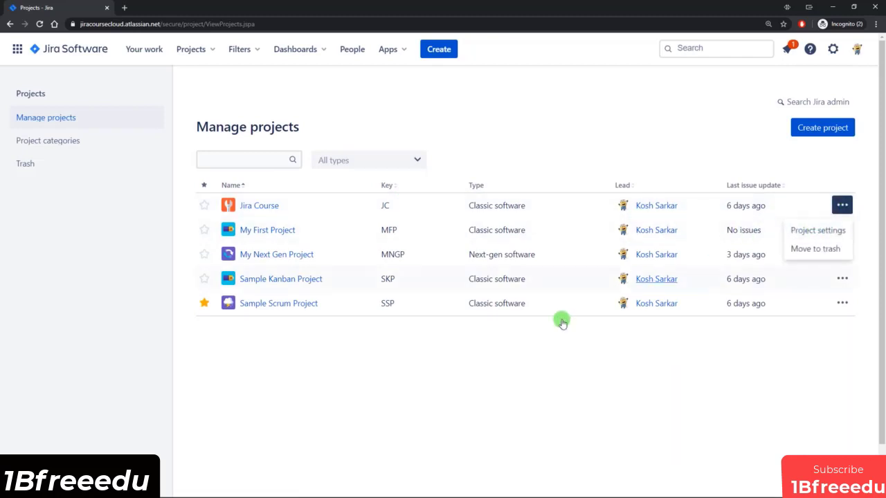
click(406, 393)
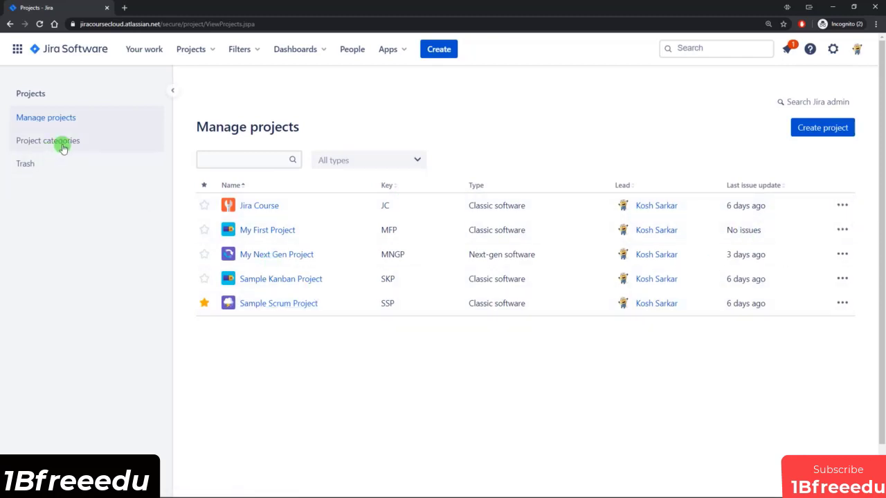
click(835, 50)
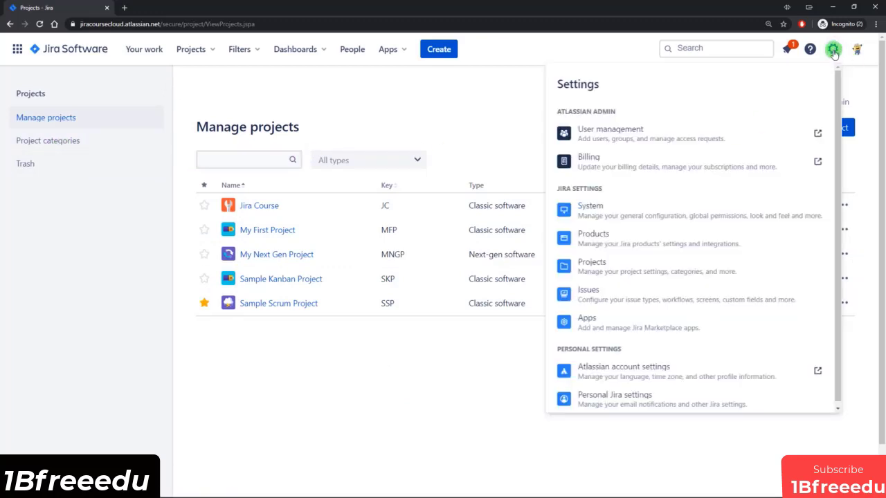
Browse the Issues admin settings, then open the Marketplace page listing 893 Jira apps.
click(616, 291)
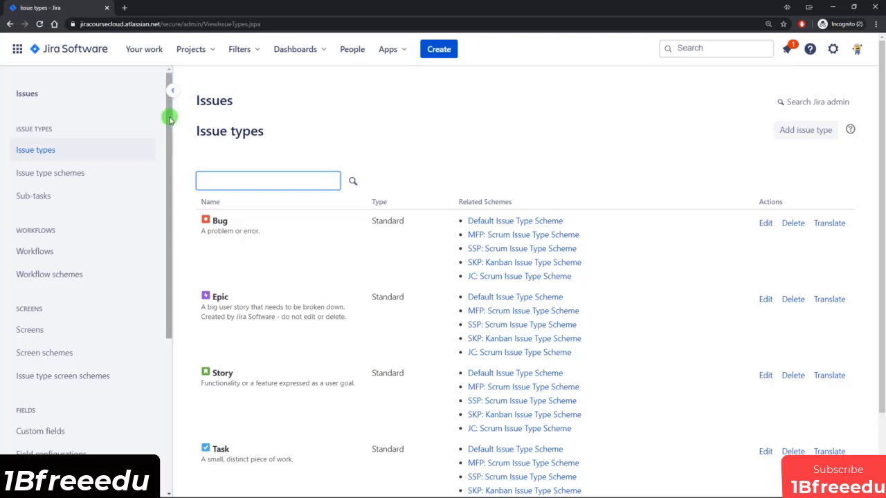
drag(169, 118, 170, 129)
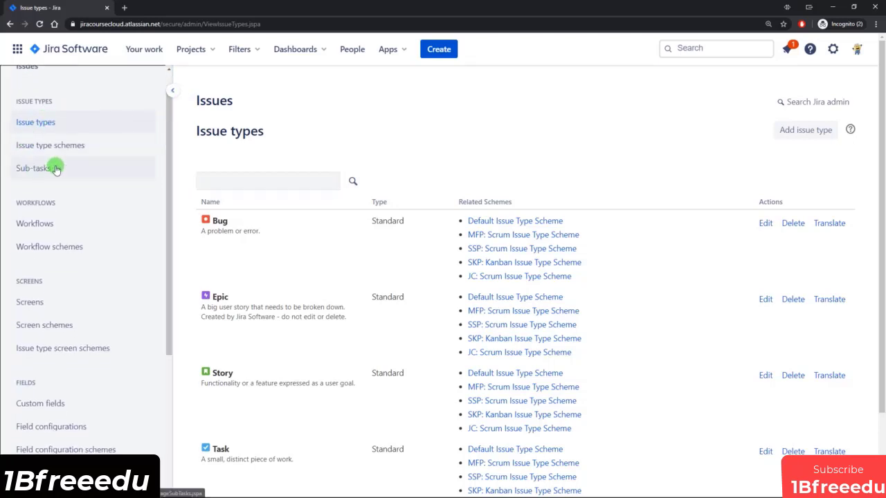
scroll(91, 211, down, 2)
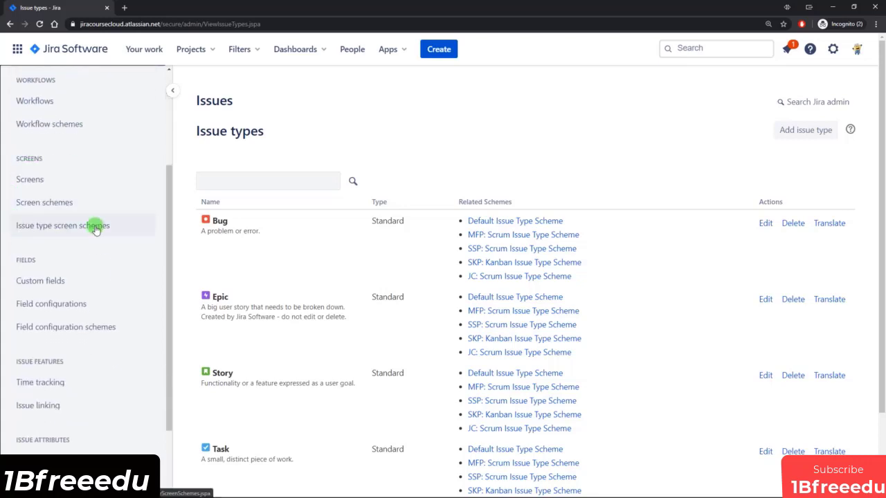
scroll(95, 230, down, 1)
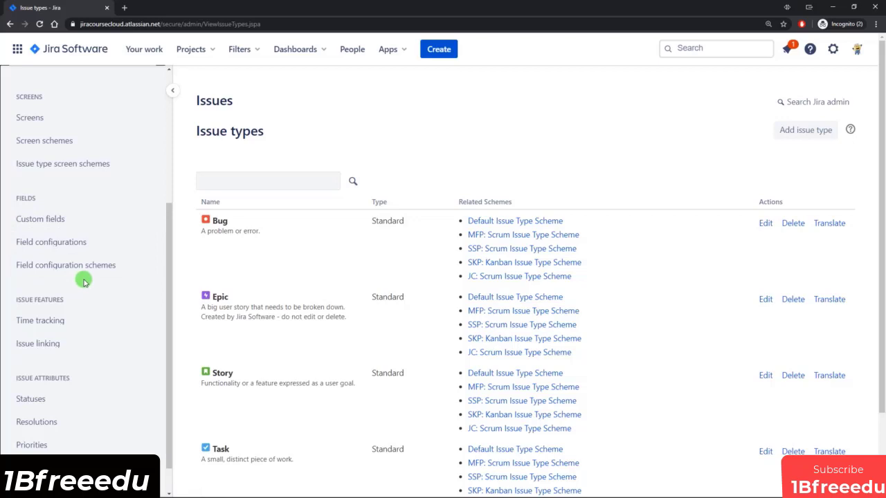
scroll(115, 283, down, 1)
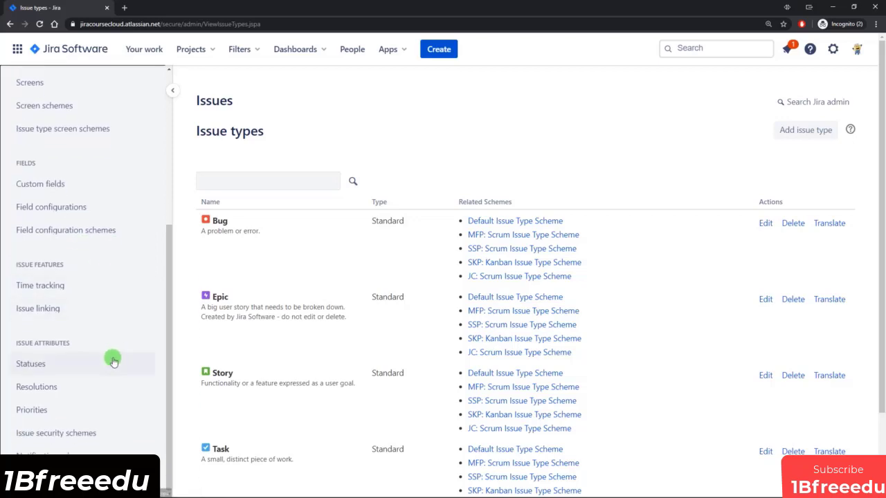
scroll(113, 357, up, 2)
scroll(113, 357, up, 2)
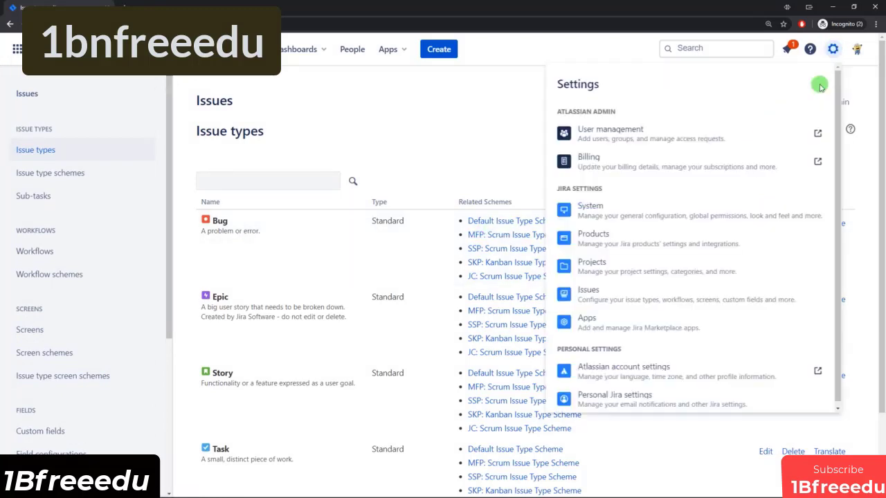
click(832, 48)
click(626, 320)
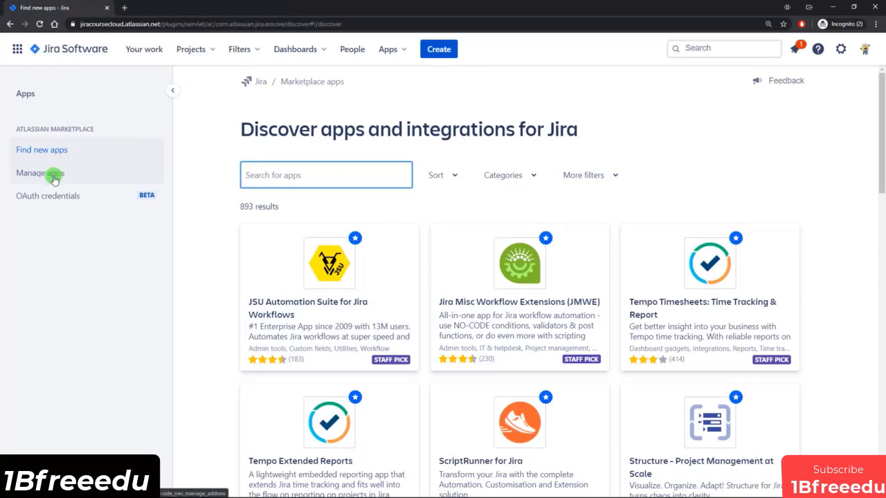
Open User management so the Administration Users page, listing two site users, shows in its own tab.
click(840, 48)
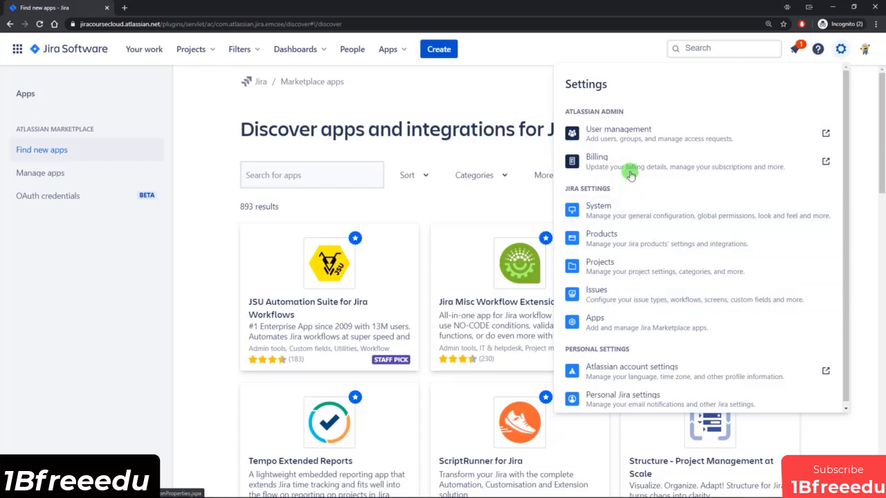
click(635, 135)
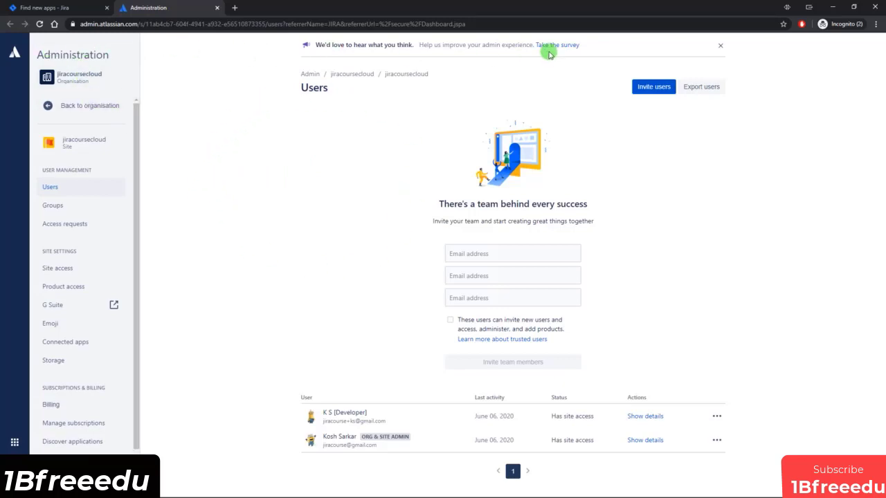
click(43, 9)
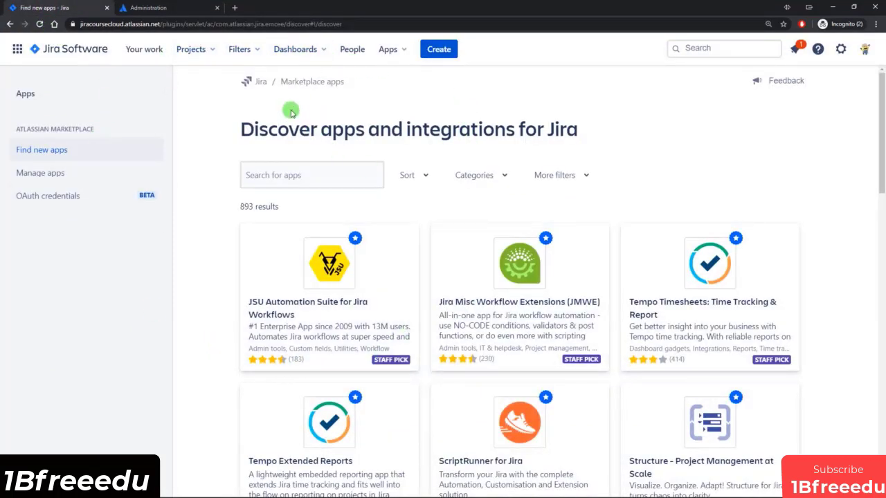
click(142, 8)
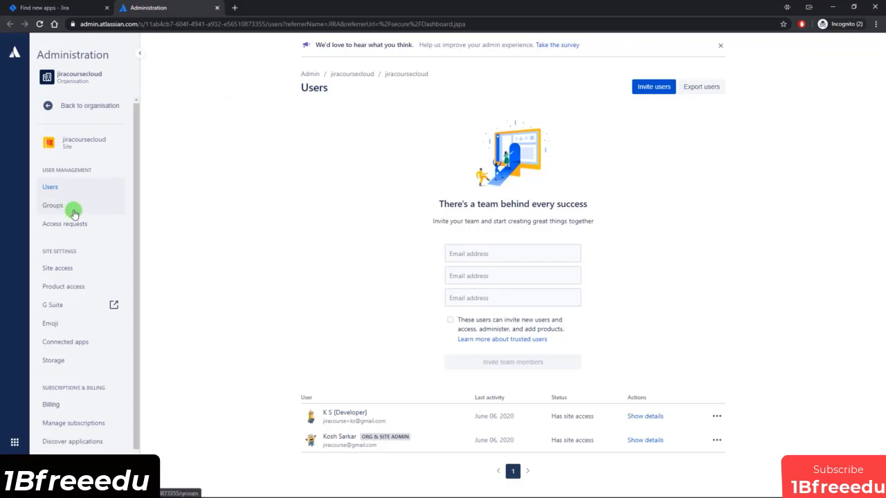
scroll(64, 359, down, 2)
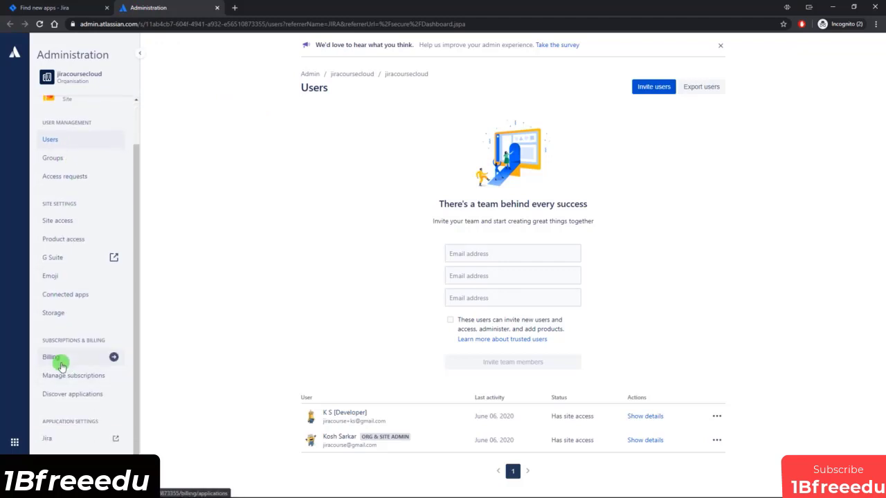
click(42, 8)
click(839, 50)
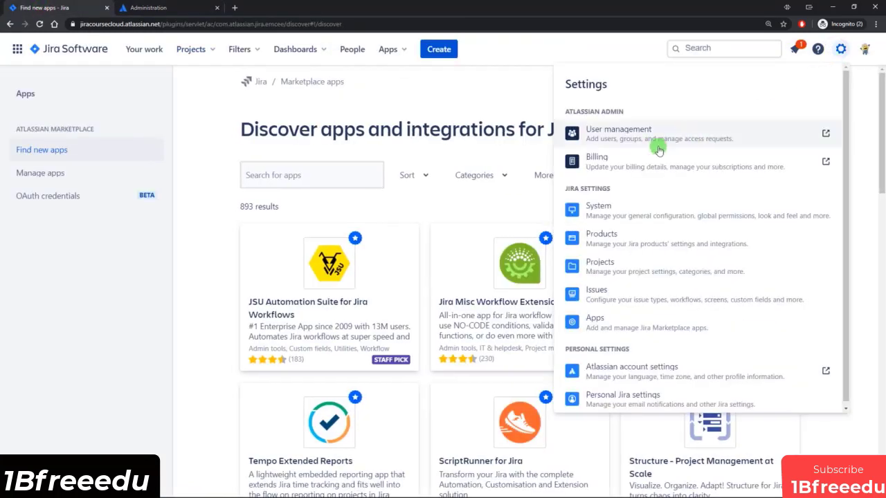
click(173, 7)
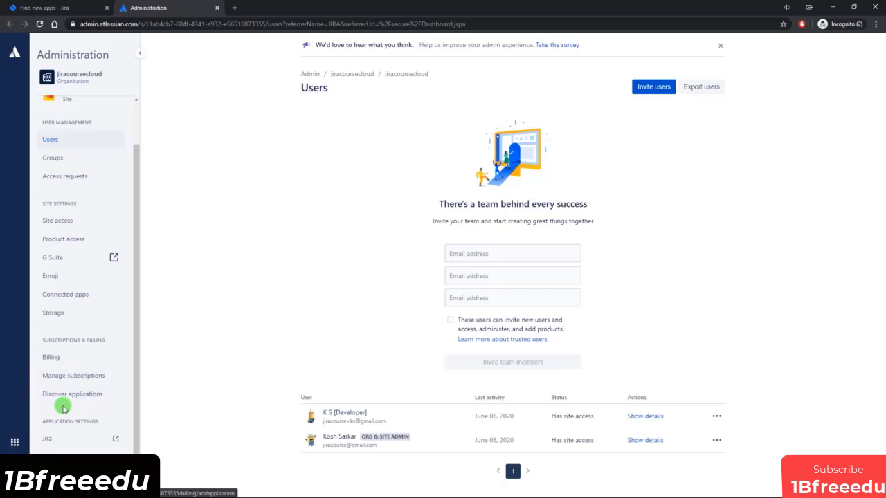
Open Discover applications and look over the Jira Service Desk and Confluence product cards.
click(63, 393)
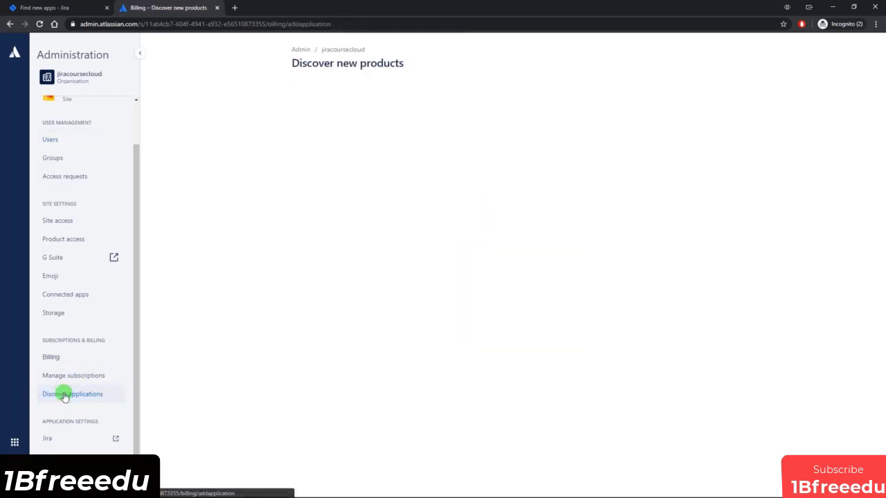
scroll(484, 225, down, 1)
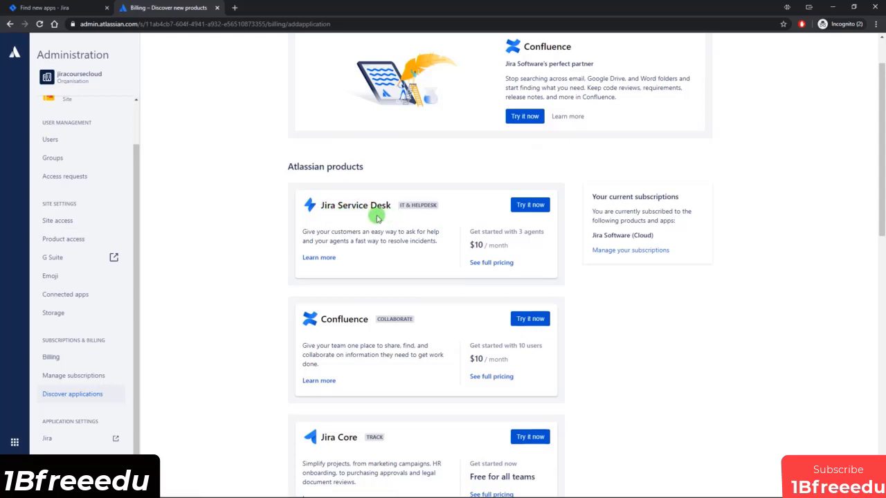
scroll(287, 312, down, 4)
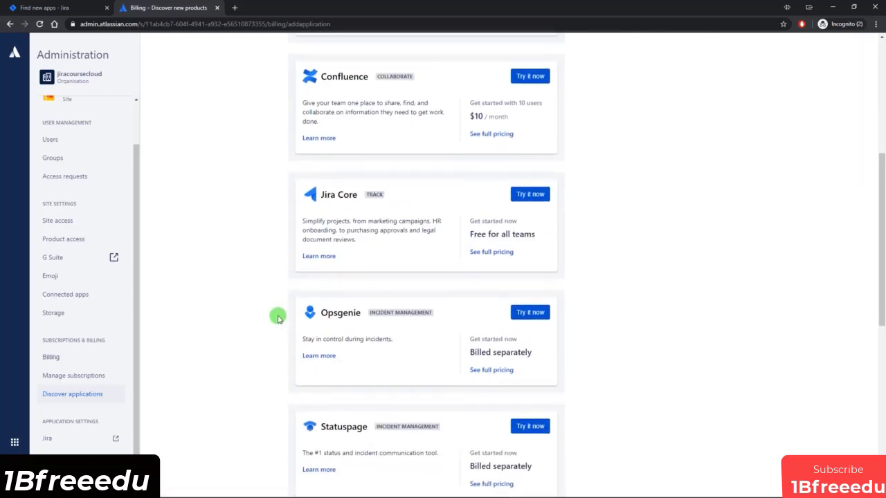
scroll(280, 310, up, 5)
scroll(45, 294, up, 1)
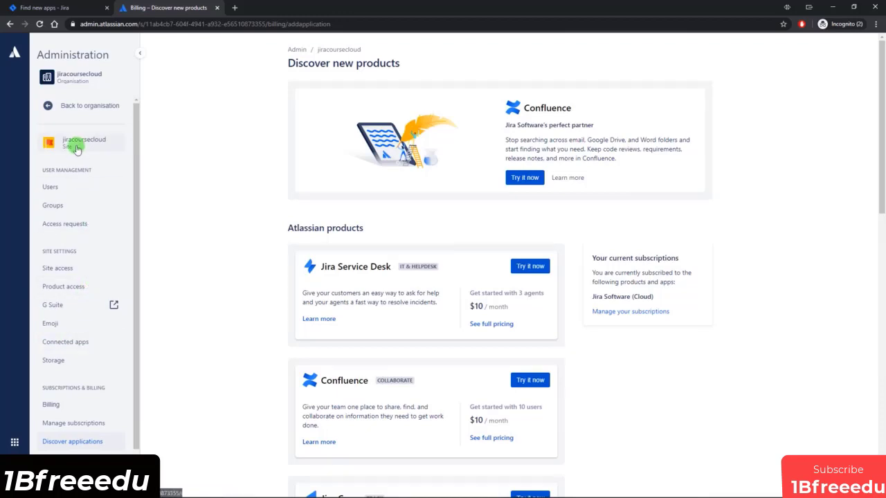
click(77, 110)
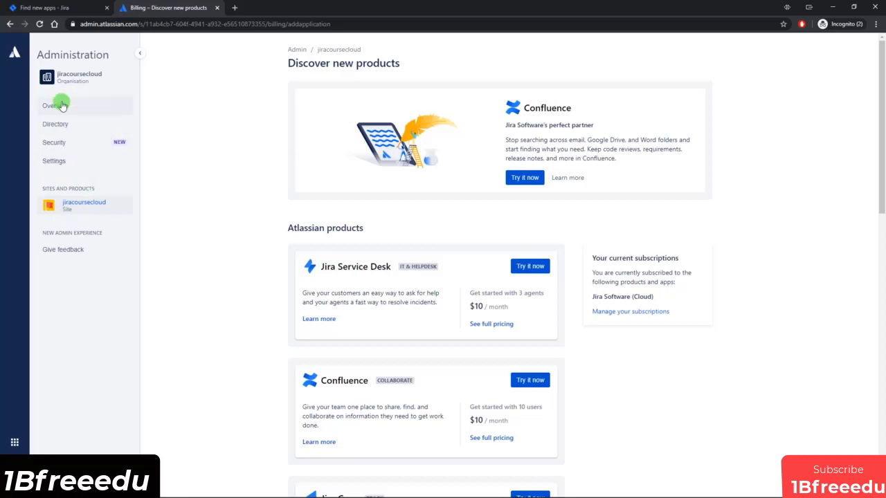
Open the jiracoursecloud Users page, then return to Jira's Your work page.
click(84, 209)
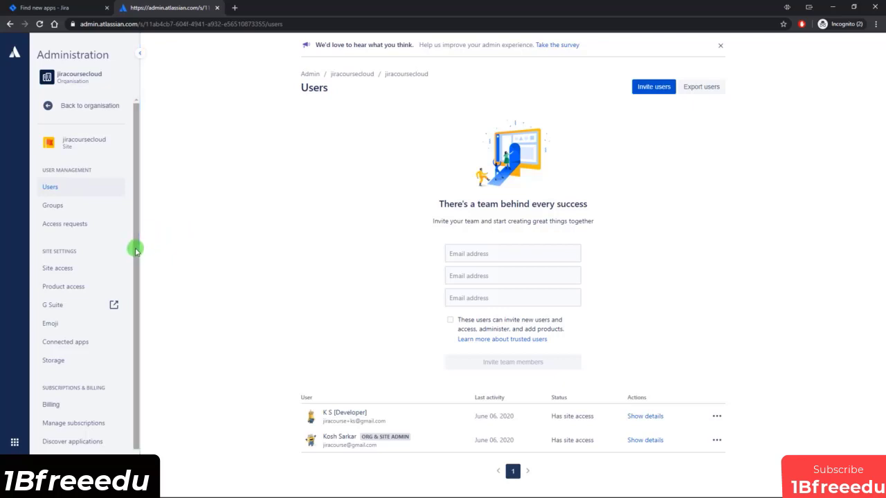
scroll(137, 297, down, 1)
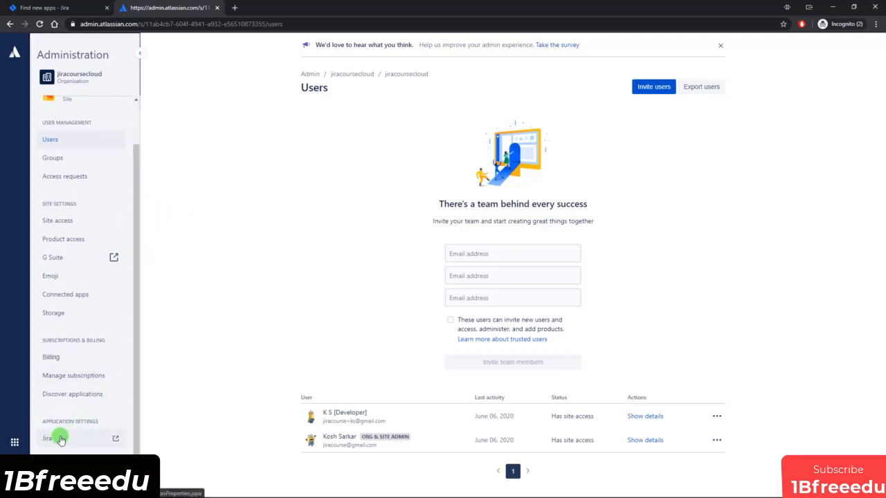
click(45, 7)
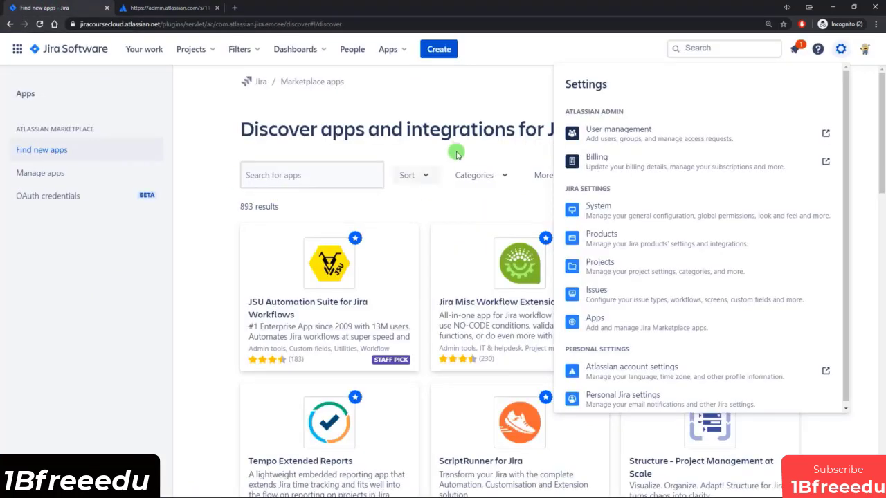
click(417, 89)
click(76, 49)
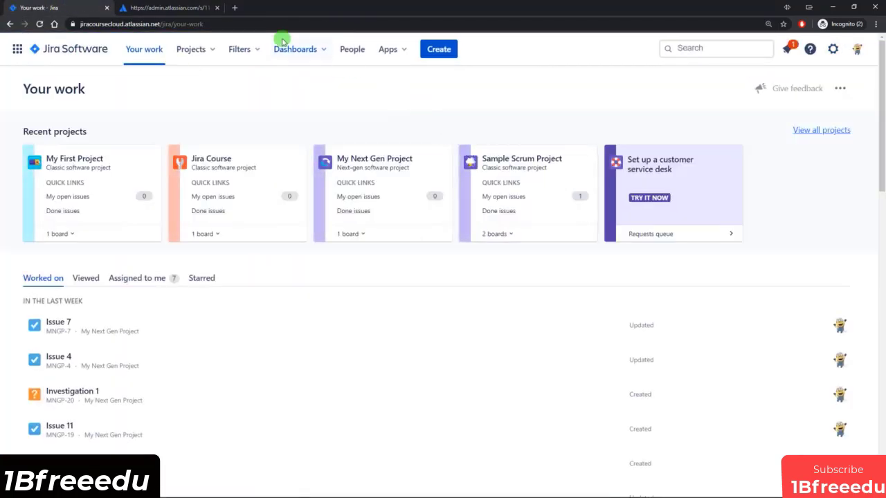
Switch back to the admin.atlassian.com tab showing the site's Users page.
click(178, 8)
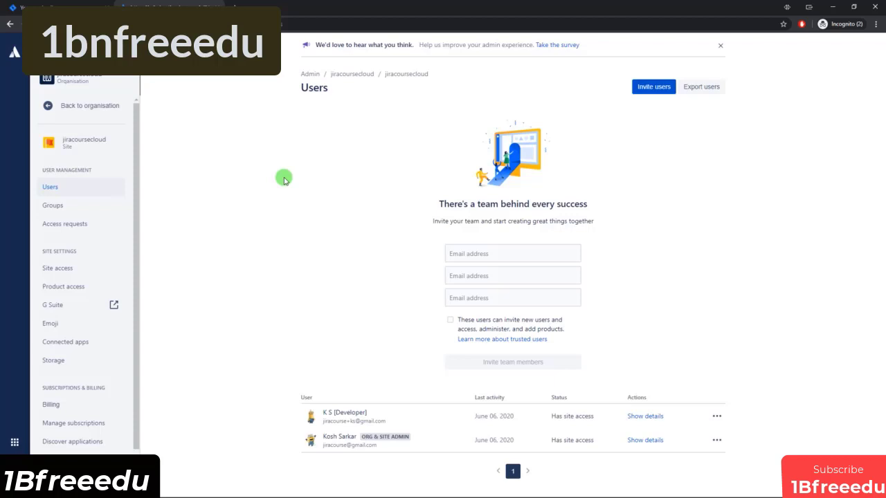
Zoom in on the jiracoursecloud Users page and scroll to view the empty invite-team form.
key(ctrl+plus)
key(ctrl+plus)
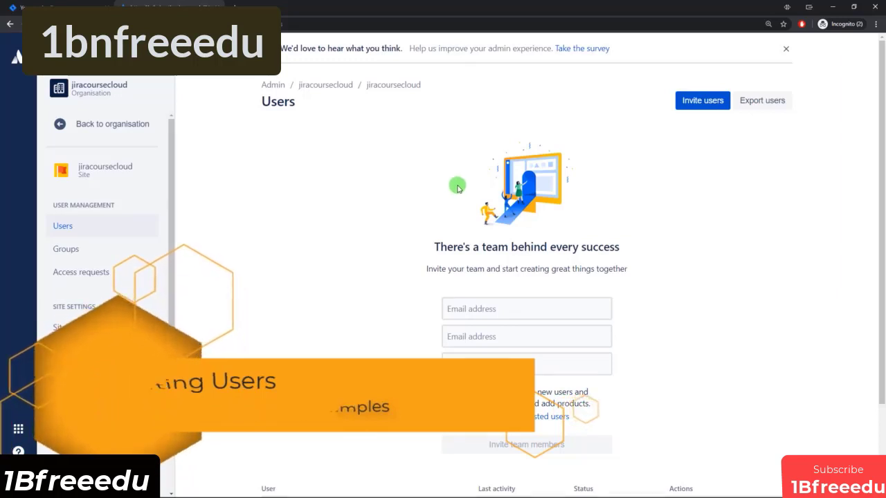
scroll(454, 207, down, 2)
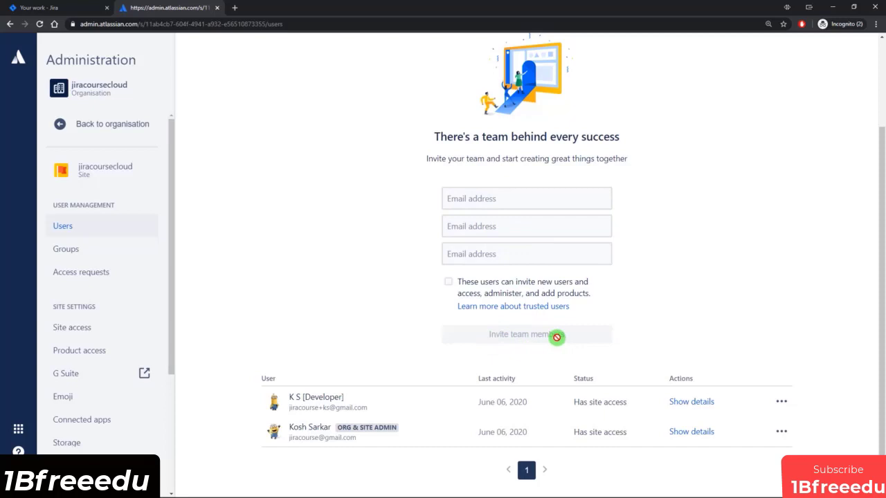
scroll(670, 336, up, 2)
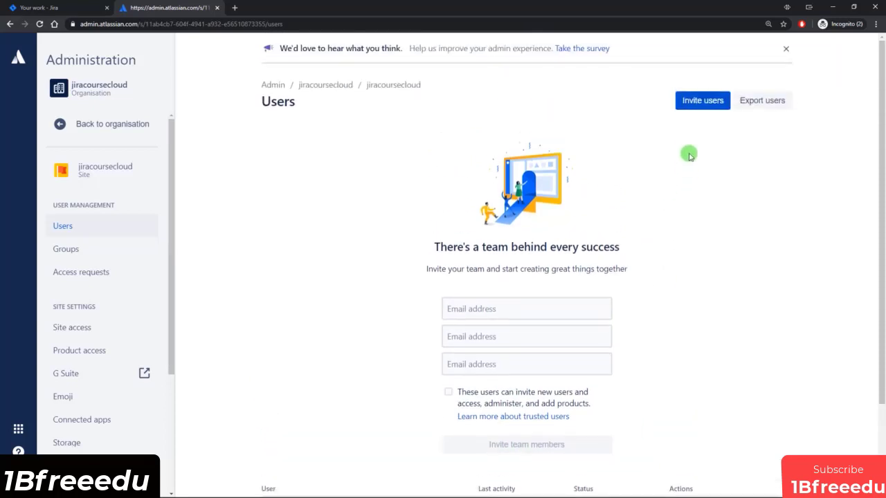
Start a user invitation with a placeholder test e-mail, trying then removing a +user1 suffix.
click(697, 102)
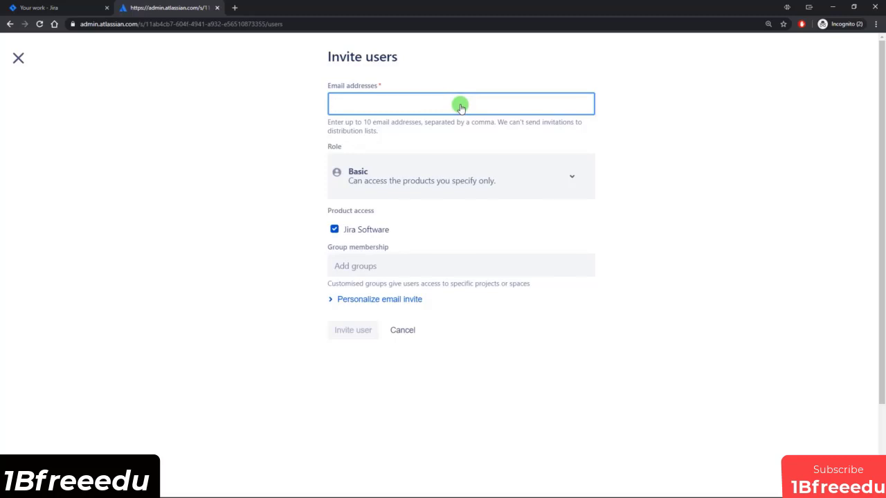
text(test@email.com)
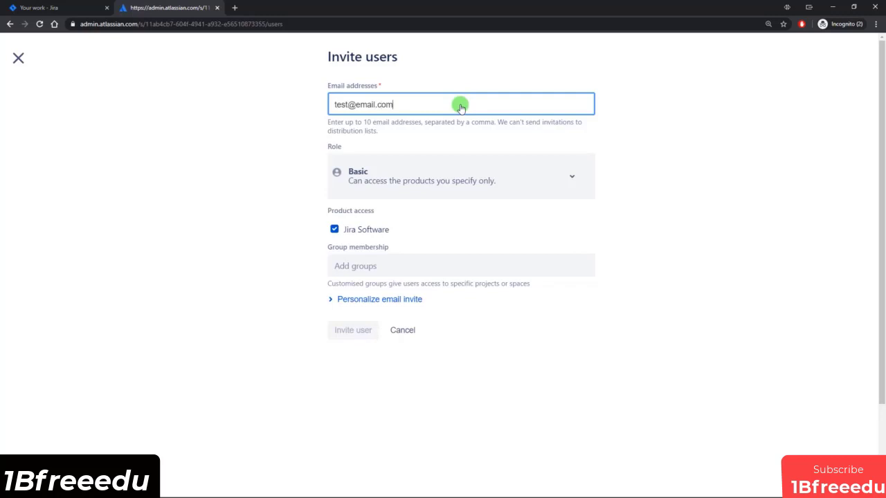
click(355, 108)
text(+user1)
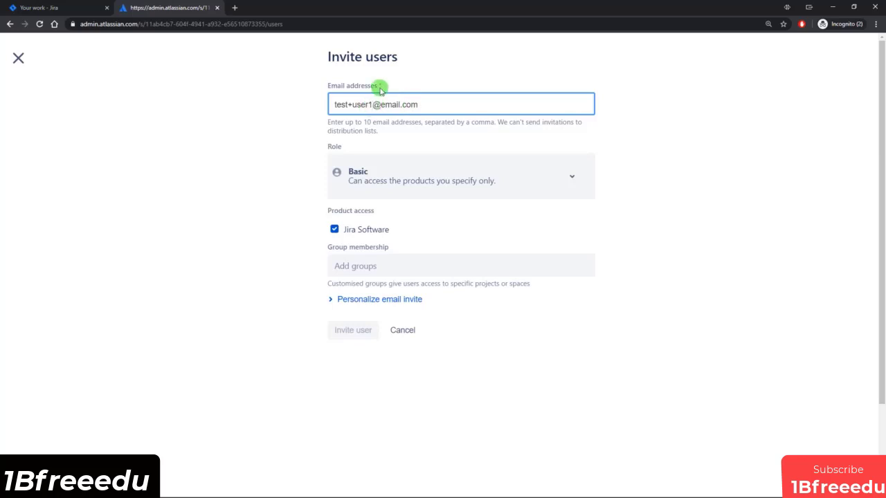
key(BackSpace)
key(BackSpace)
key(BackSpace)
key(BackSpace)
key(BackSpace)
key(BackSpace)
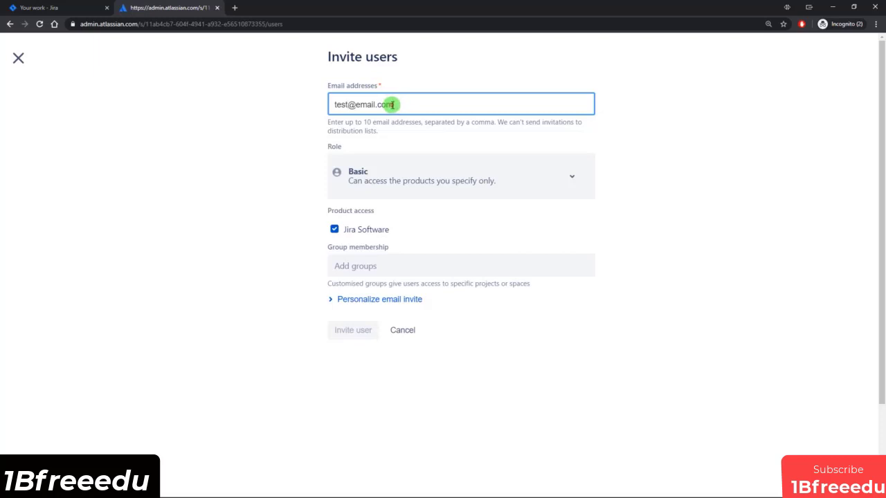
drag(391, 104, 337, 106)
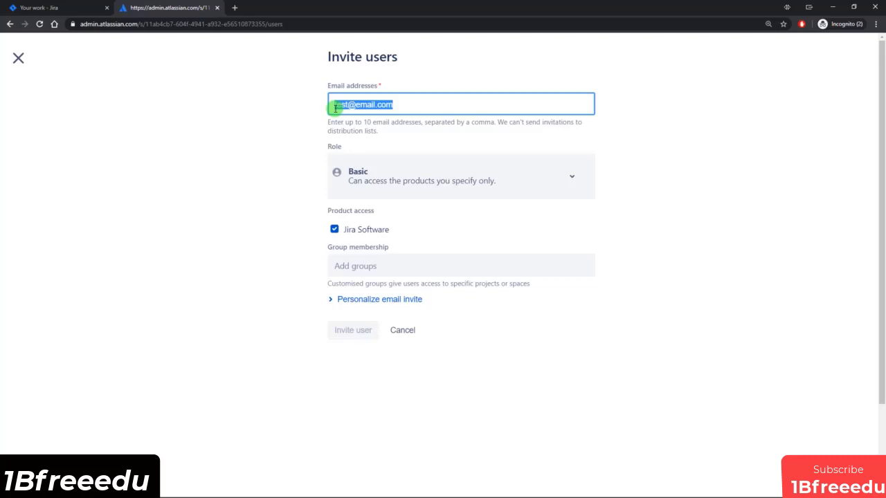
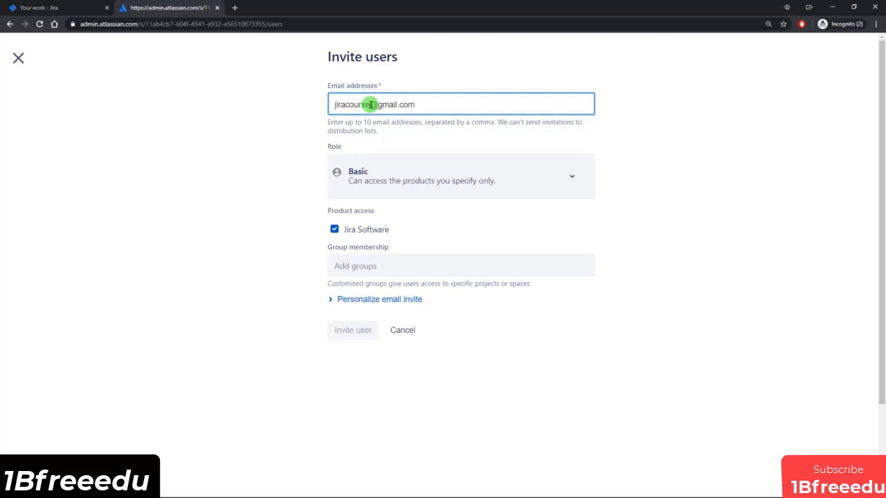
Replace the placeholder with the new user's edited Gmail address and confirm it as the invitee.
click(371, 104)
text(1)
text(as)
click(636, 136)
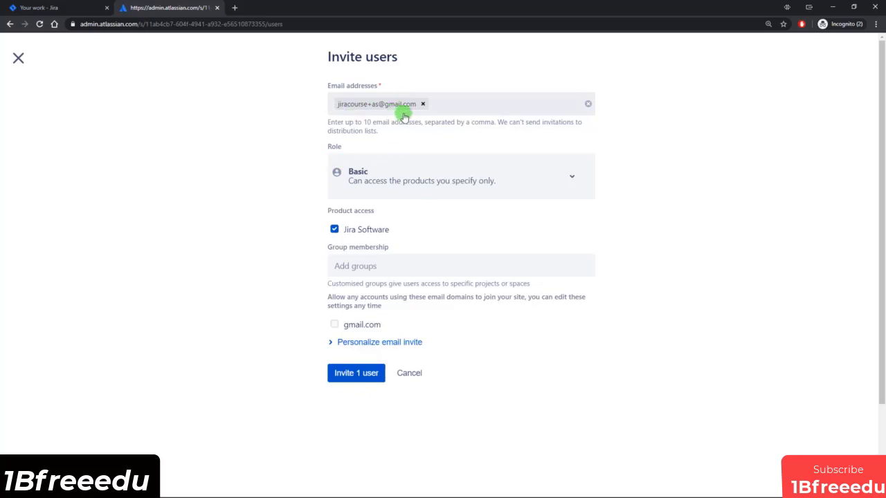
Keep the invitee's role as Basic with Jira Software access enabled.
click(571, 174)
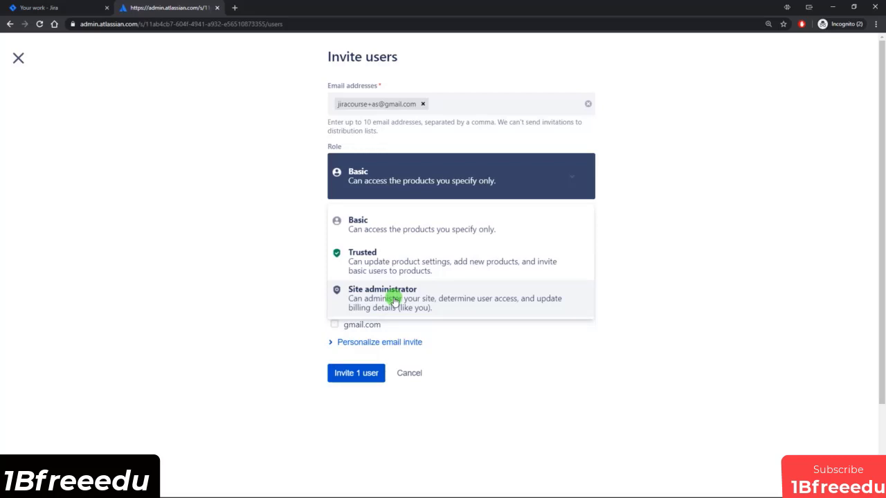
click(382, 222)
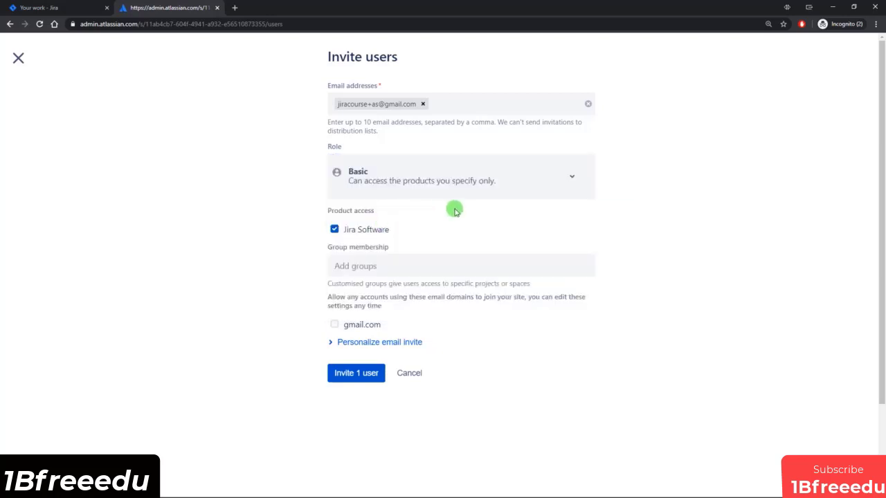
click(334, 230)
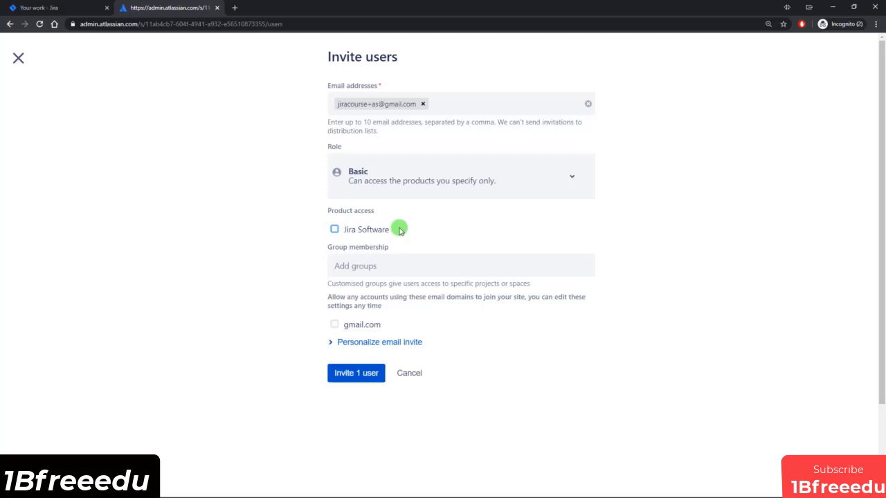
click(334, 231)
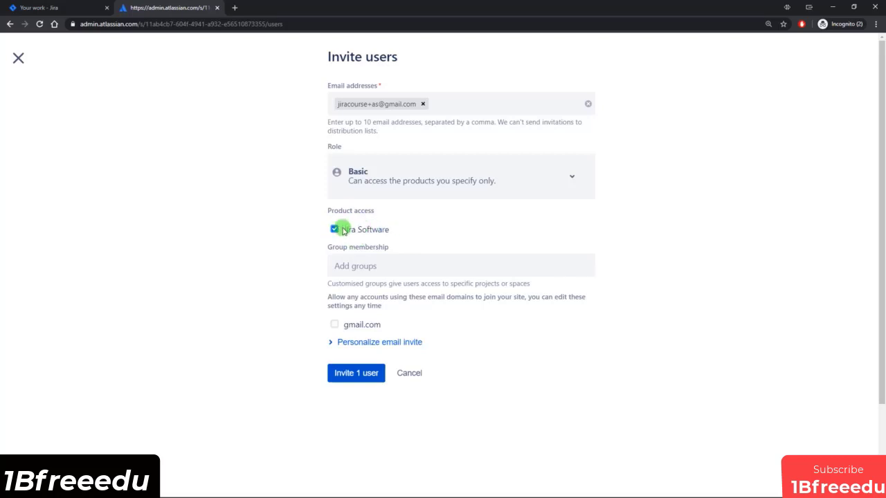
Add no groups and keep the personalised invite e-mail set to send.
click(364, 267)
click(279, 288)
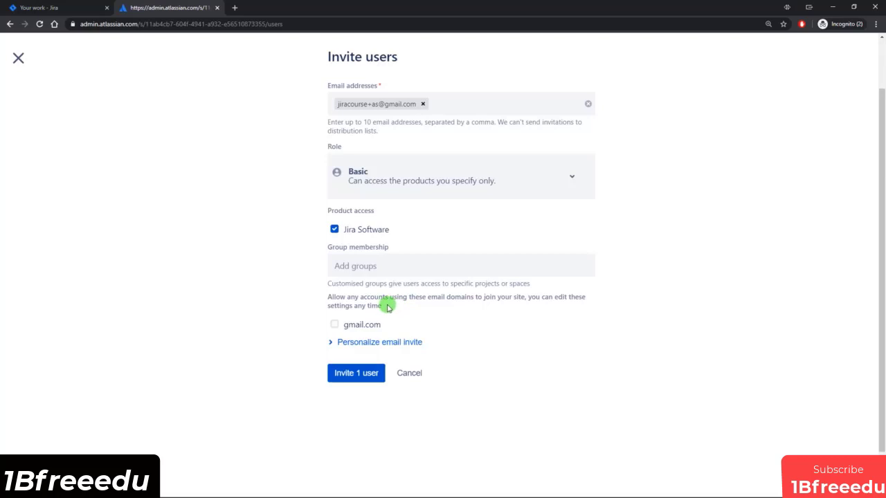
click(368, 341)
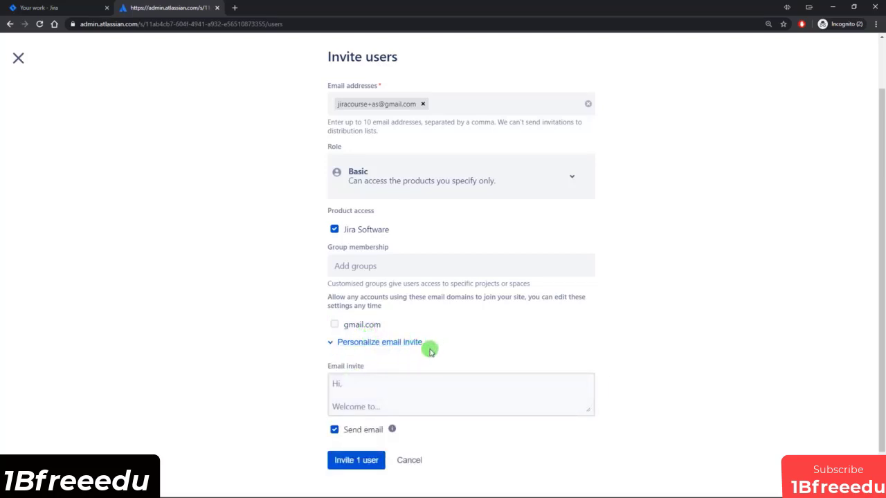
click(339, 429)
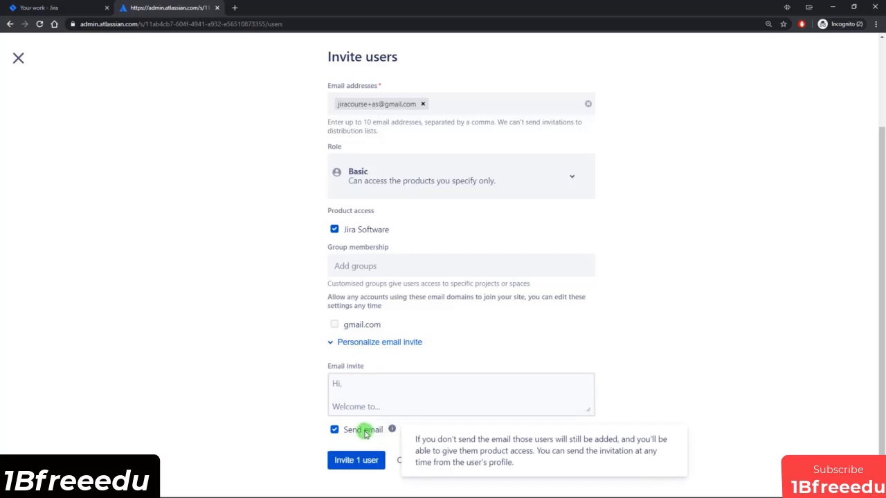
click(333, 463)
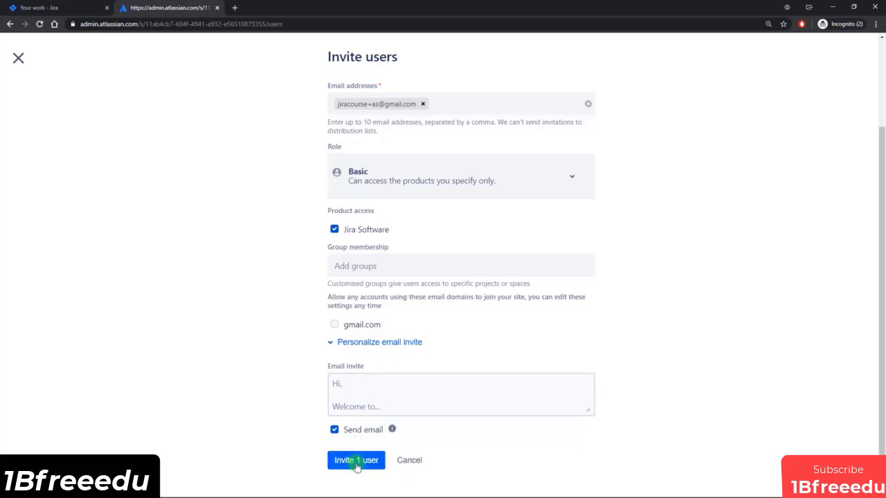
Send the invitation and find the new user listed as 'Invitation pending' in the Users table.
click(356, 461)
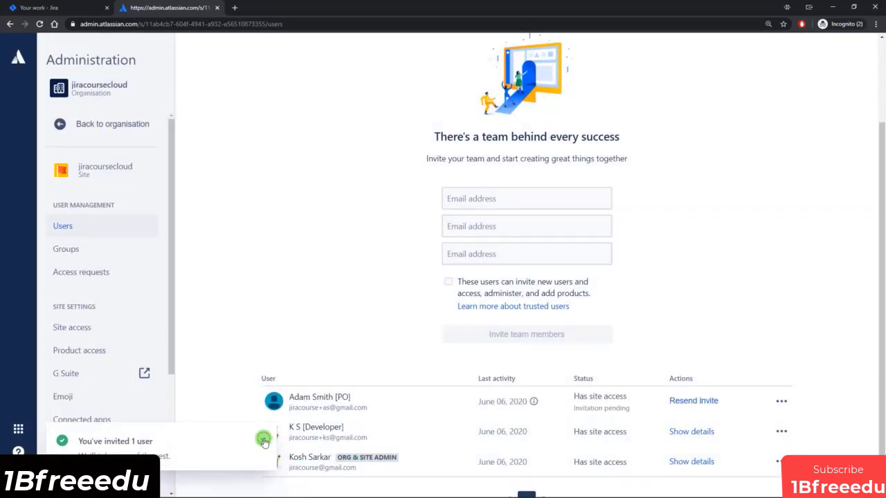
scroll(343, 358, down, 1)
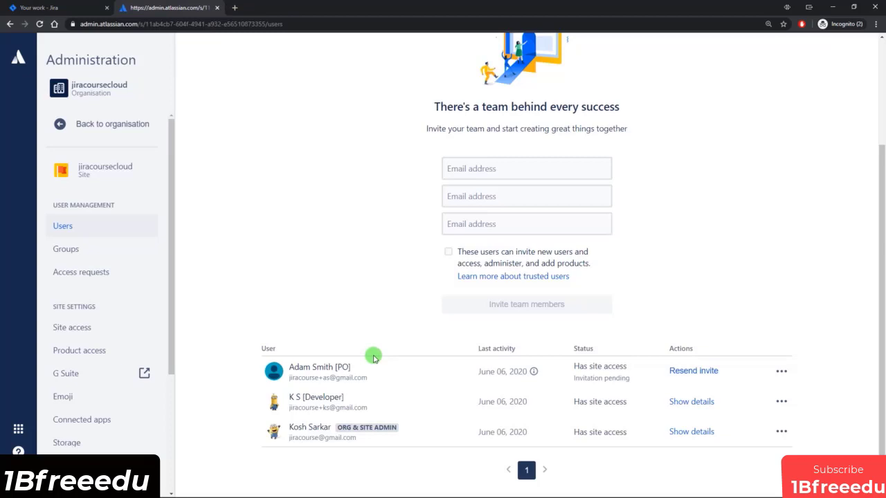
Open the invited user's details and check their jira-software-users group membership.
click(325, 368)
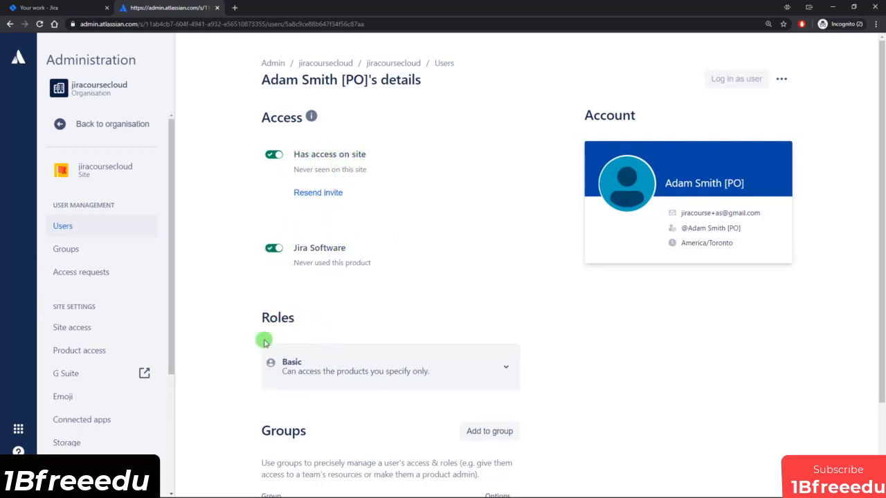
scroll(553, 372, down, 2)
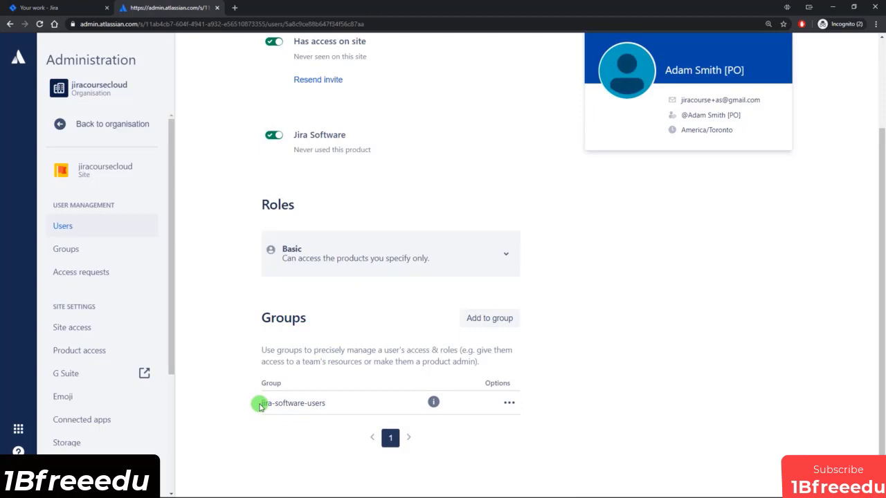
drag(259, 406, 336, 405)
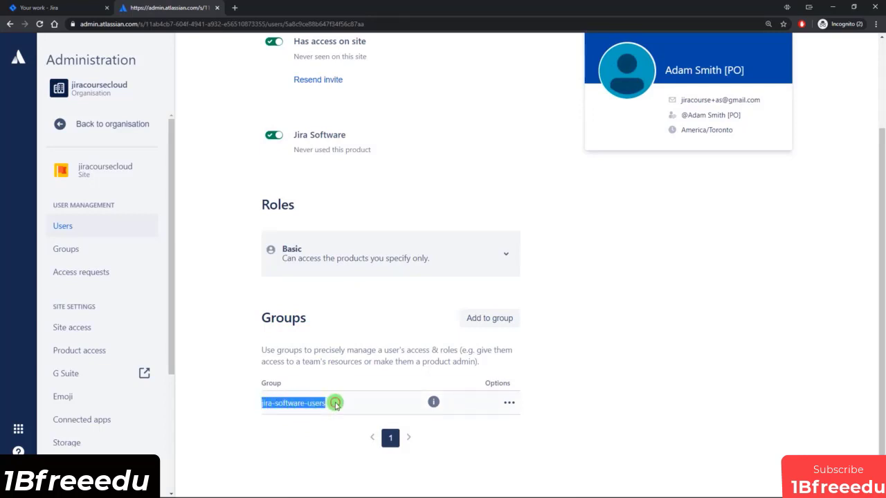
click(335, 404)
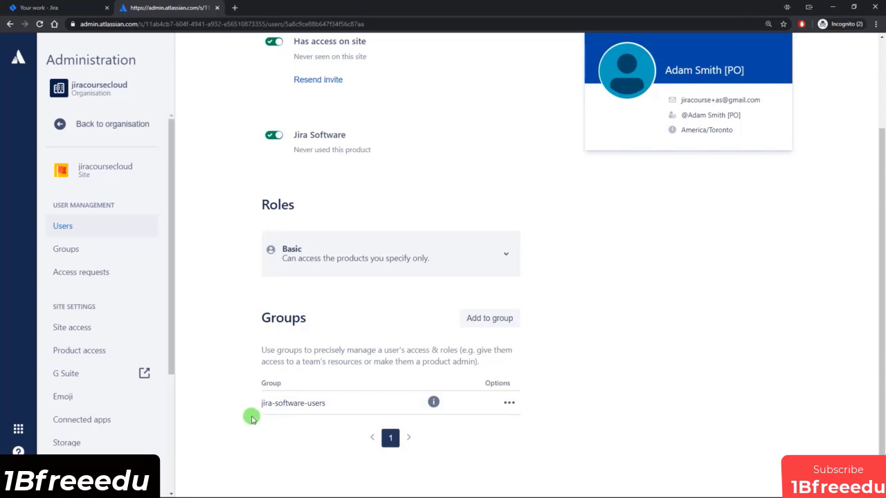
Turn the user's Jira Software access off and back on, confirming jira-software-users membership returns.
click(274, 138)
scroll(401, 185, up, 2)
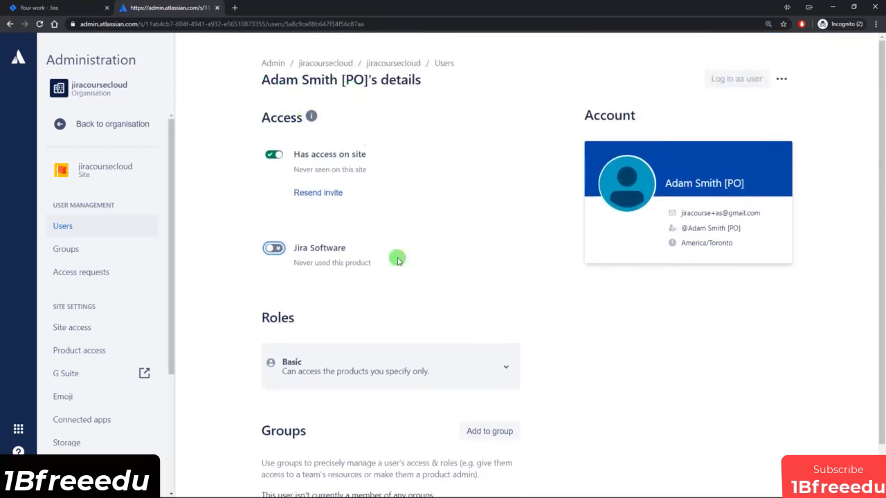
scroll(370, 283, down, 1)
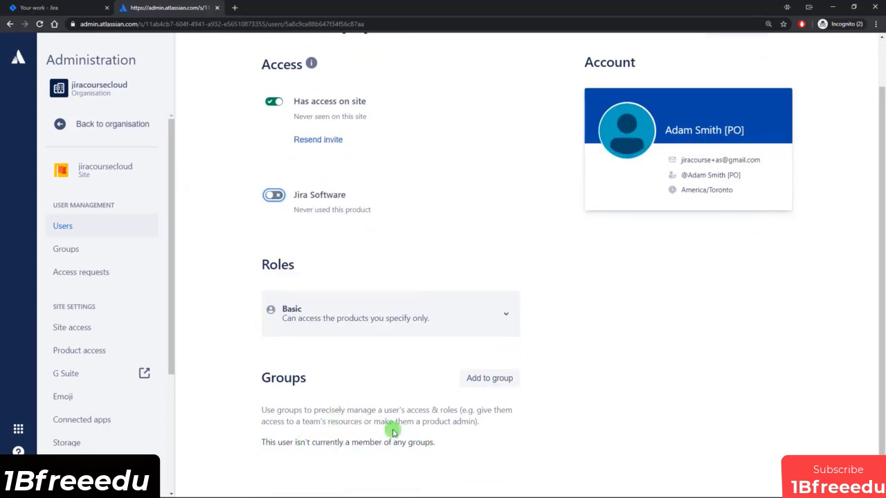
click(274, 199)
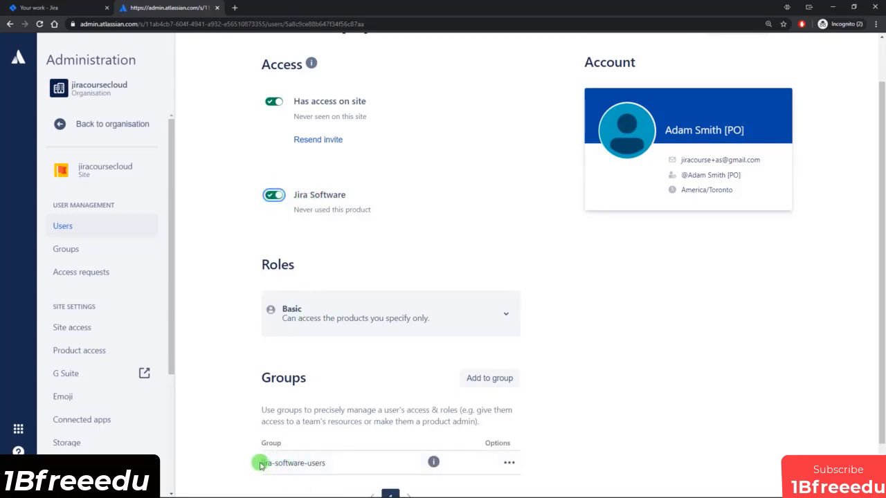
drag(259, 462, 333, 466)
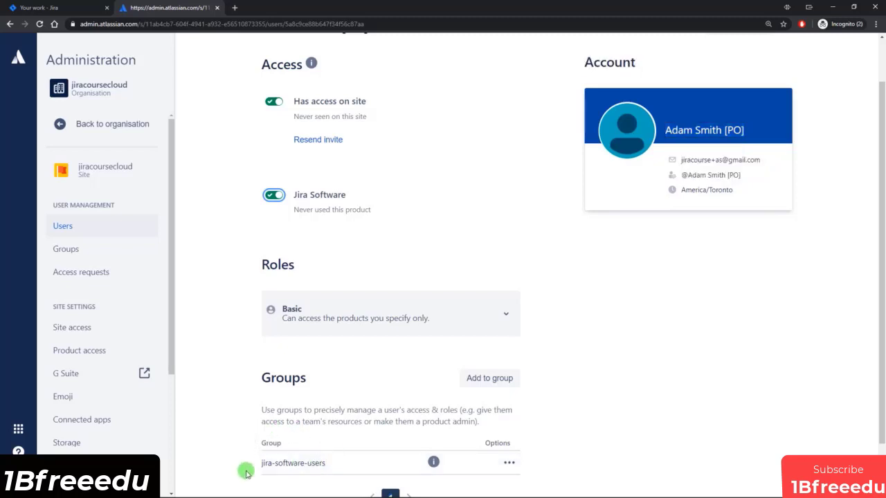
drag(330, 462, 263, 462)
click(293, 462)
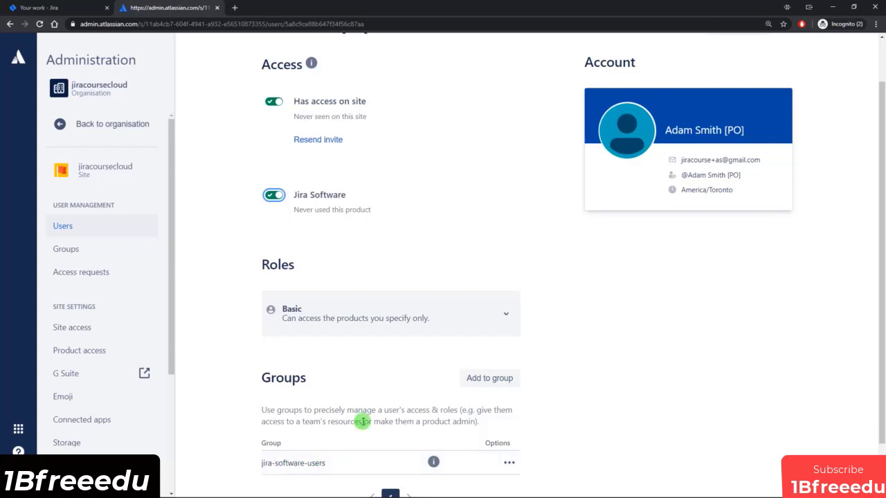
scroll(363, 421, up, 1)
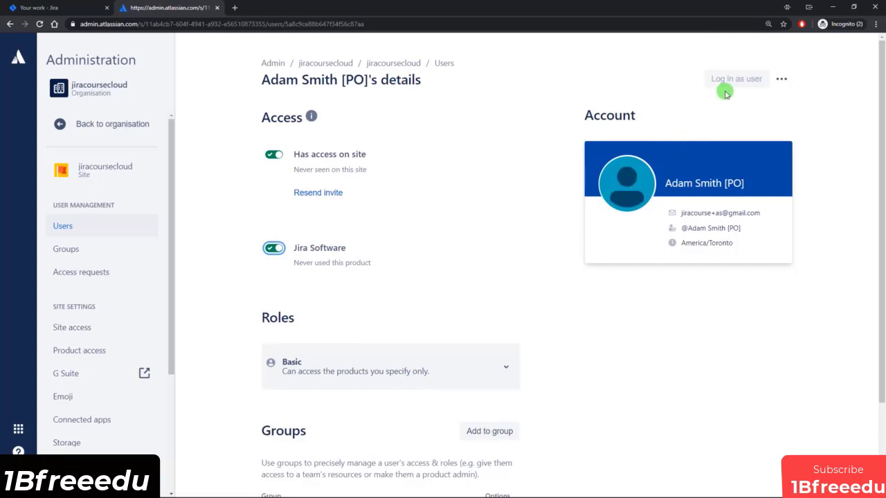
Check the updated last-seen date and bring up the user's more-actions menu.
mouse_move(739, 82)
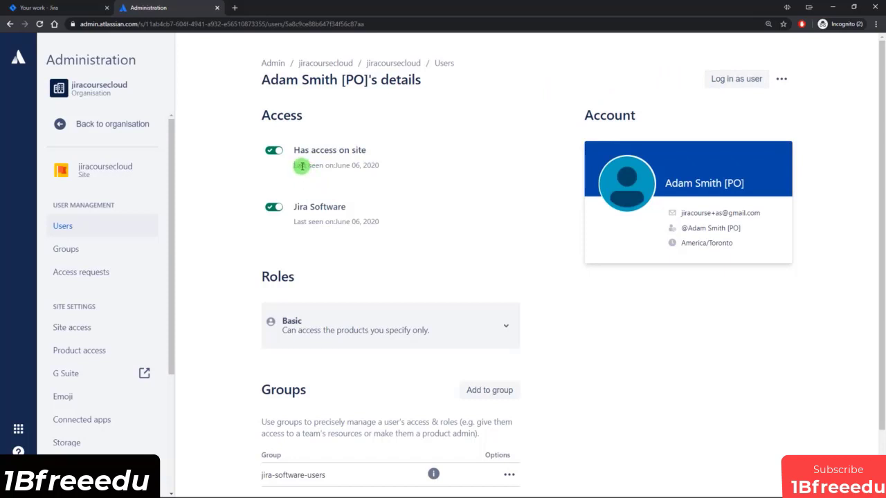
drag(301, 166, 379, 165)
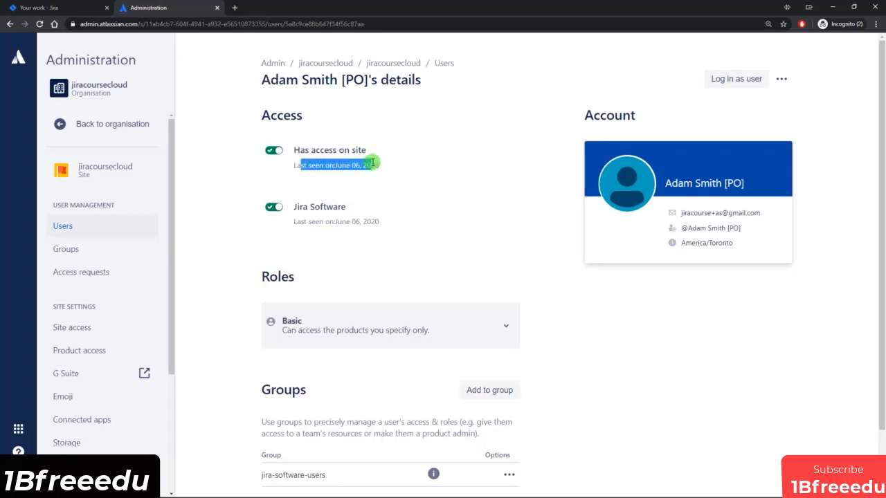
click(509, 183)
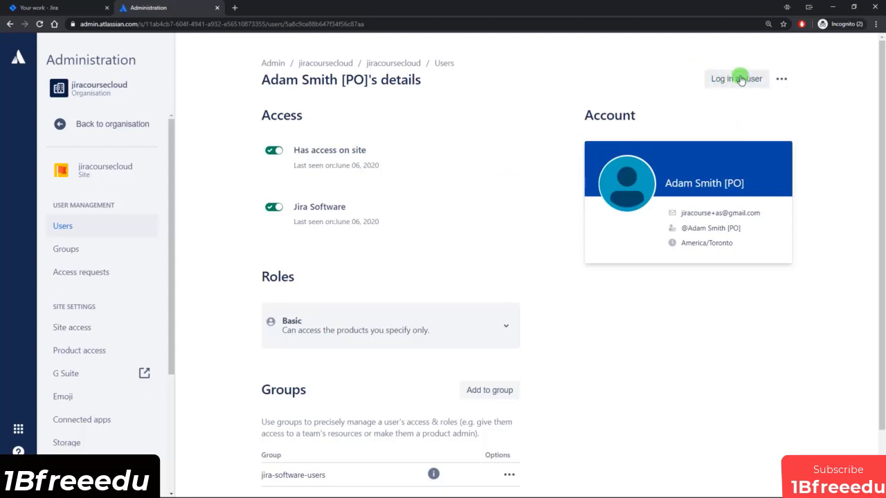
click(781, 79)
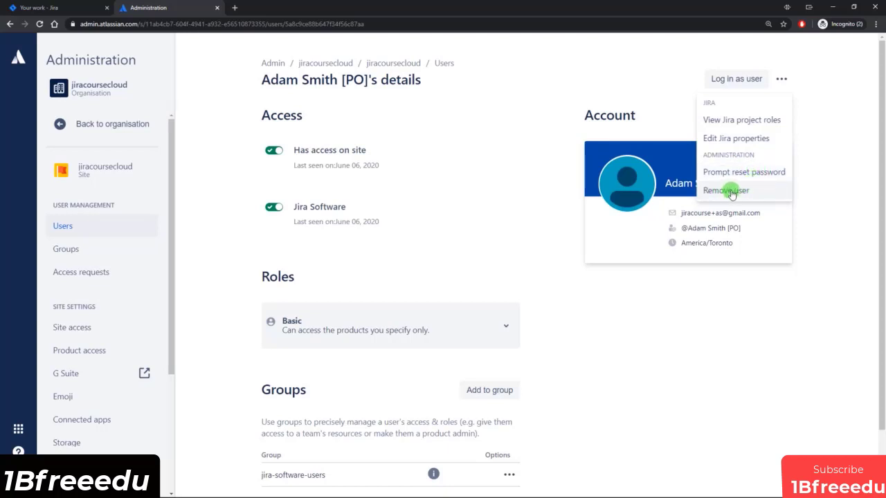
click(727, 190)
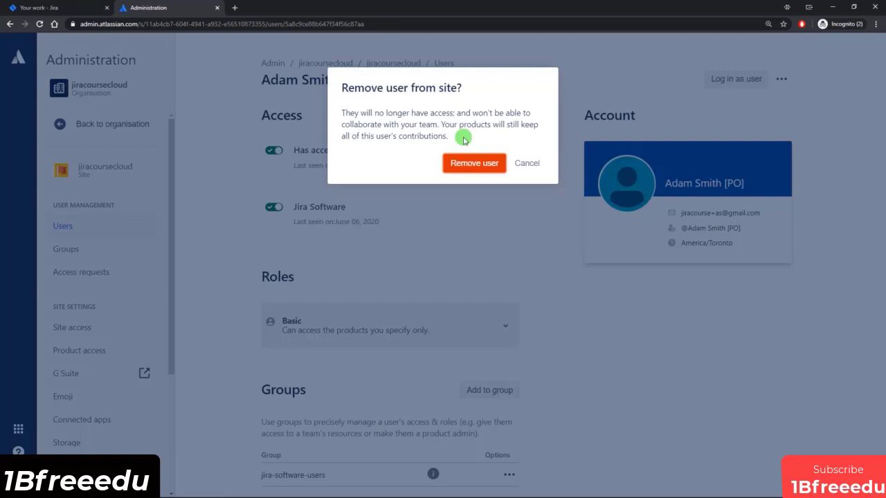
click(528, 163)
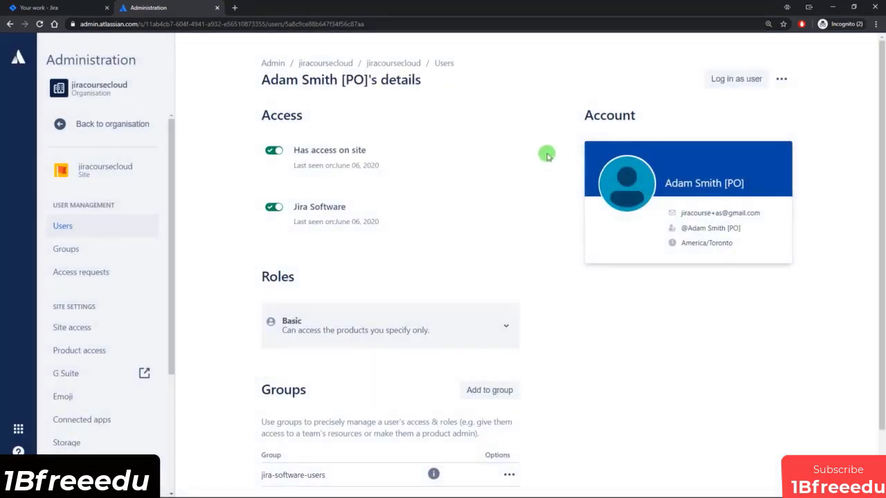
click(744, 83)
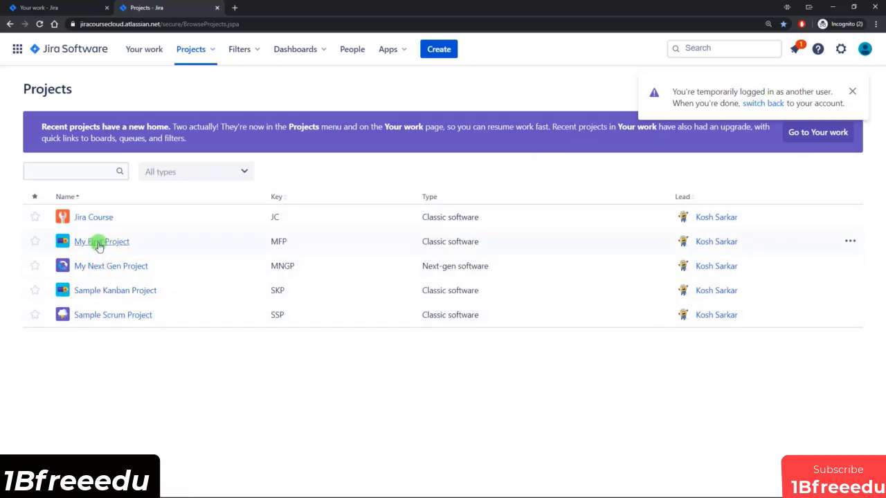
As the impersonated user, browse Sample Scrum Project and its settings menu, then return to Projects.
click(96, 315)
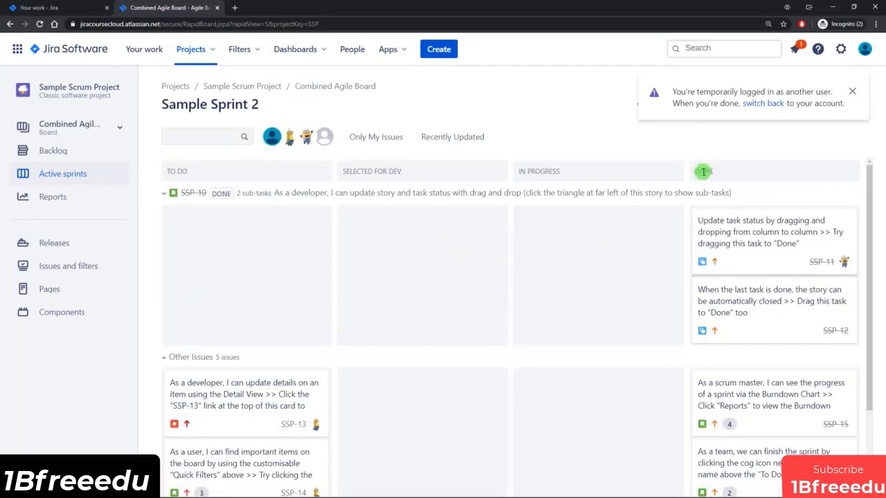
click(840, 50)
click(851, 91)
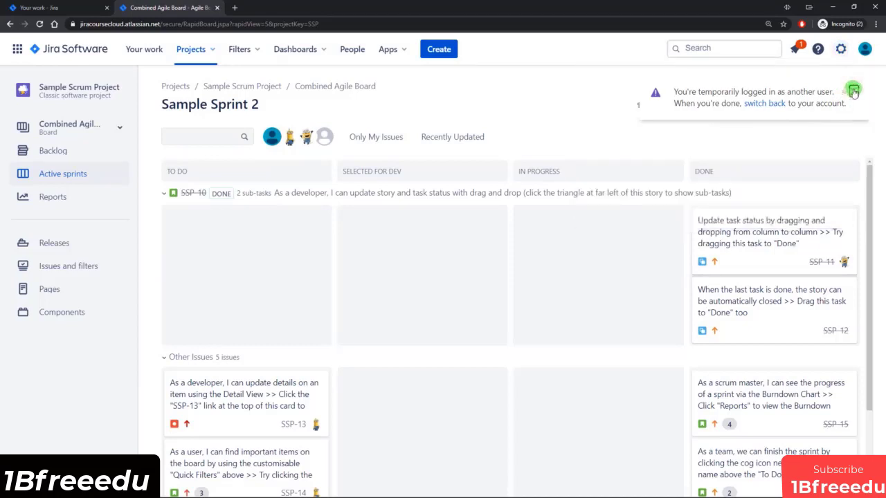
click(839, 52)
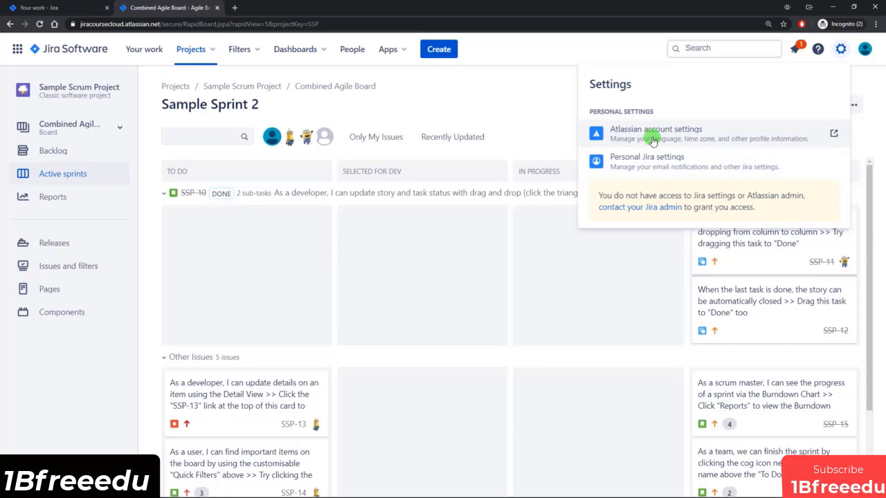
click(431, 268)
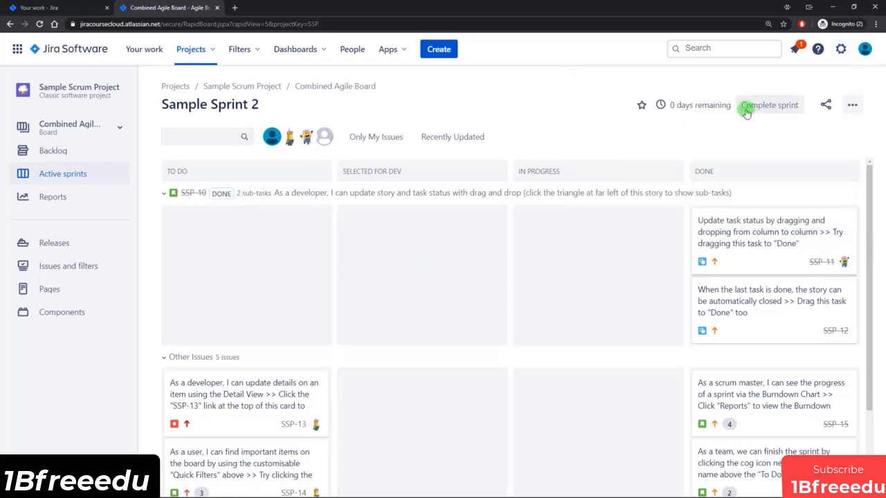
click(72, 53)
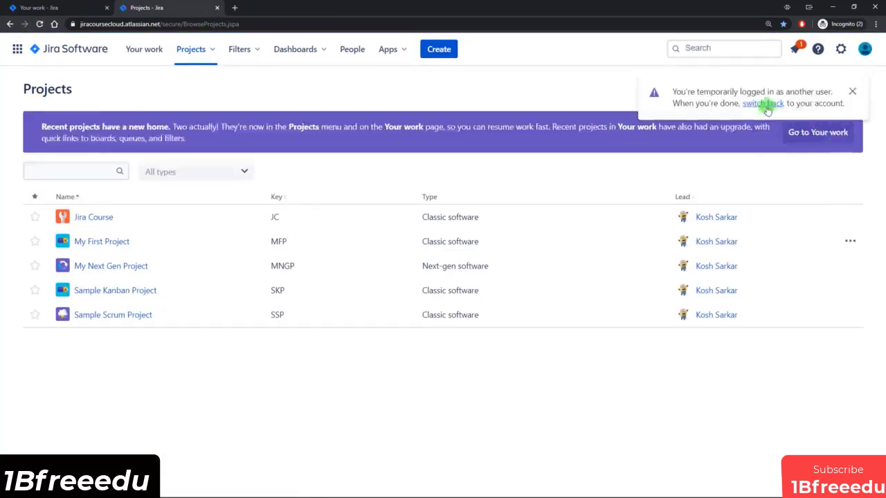
Switch back to the admin account and assign the product owner user the Trusted role.
click(763, 104)
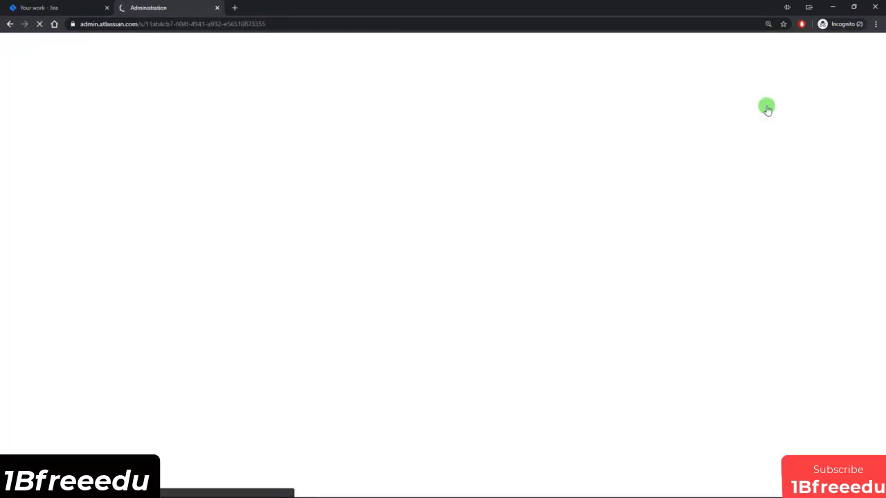
scroll(330, 468, down, 1)
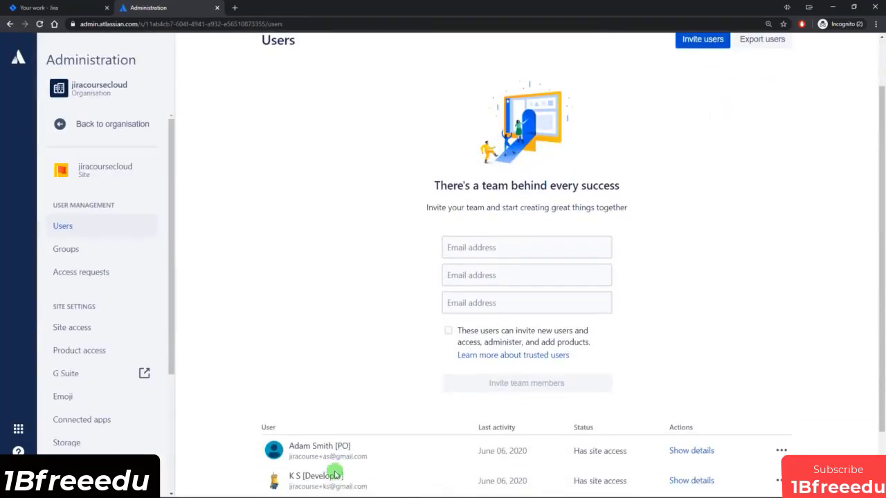
click(321, 453)
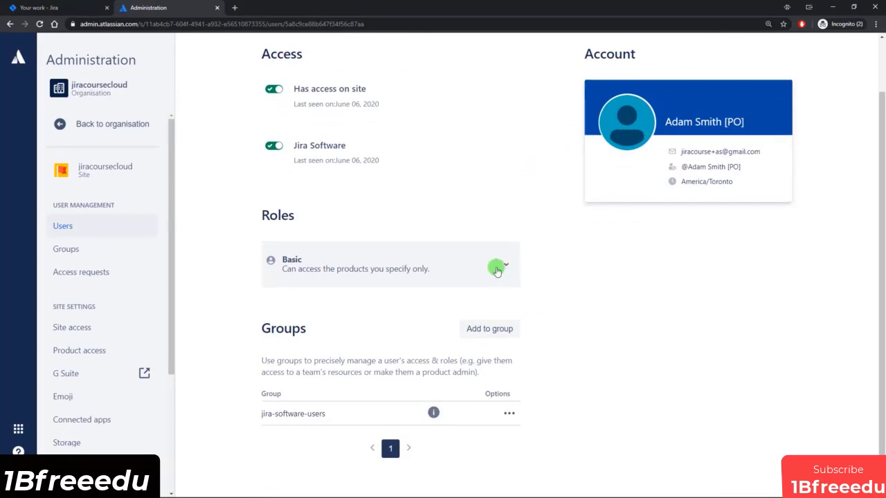
click(495, 266)
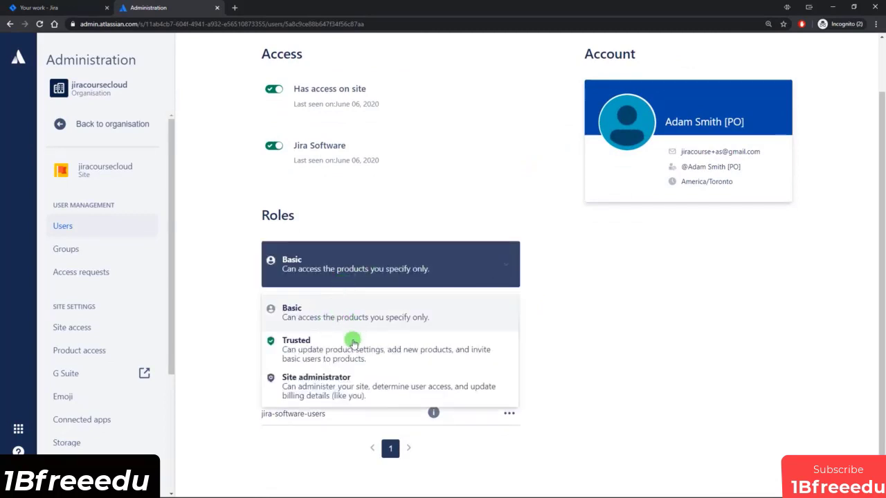
click(325, 351)
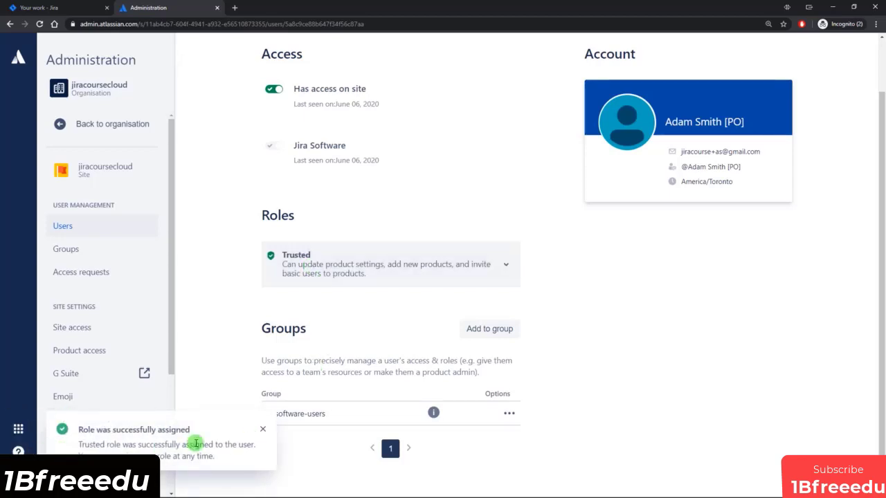
scroll(745, 136, up, 2)
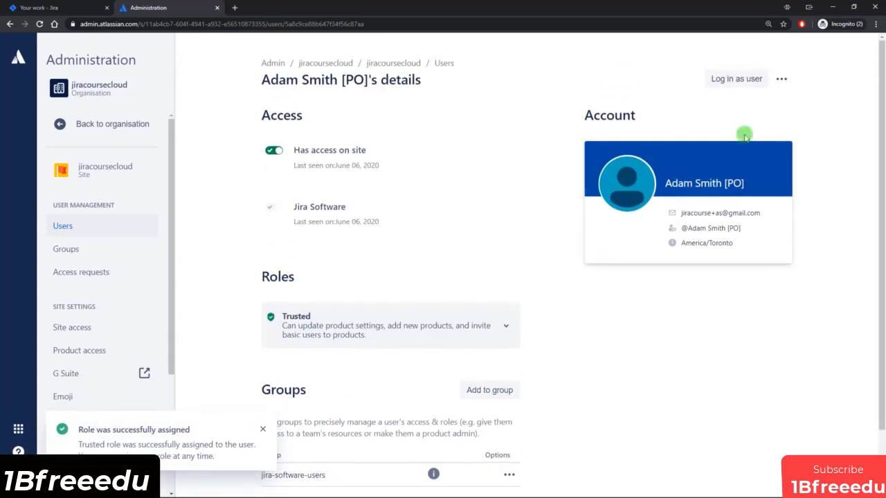
Log in as the user again, check the settings panel, and reload to pick up new permissions.
click(744, 79)
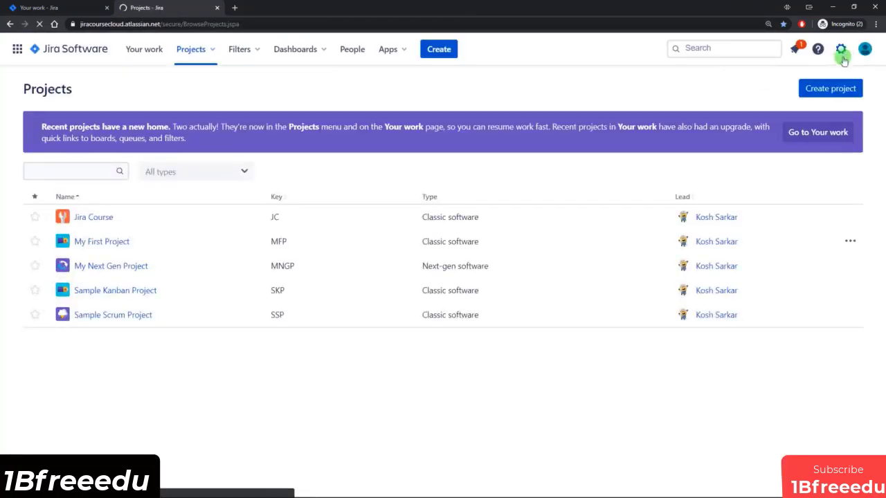
click(840, 50)
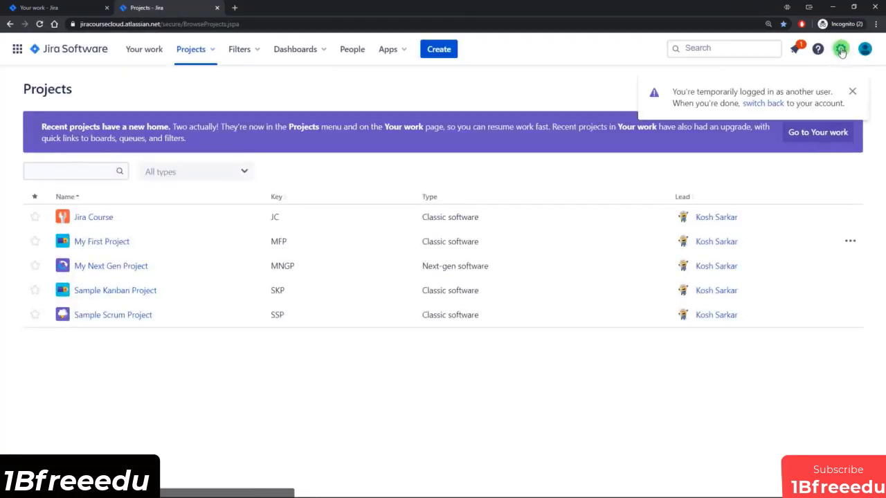
click(852, 91)
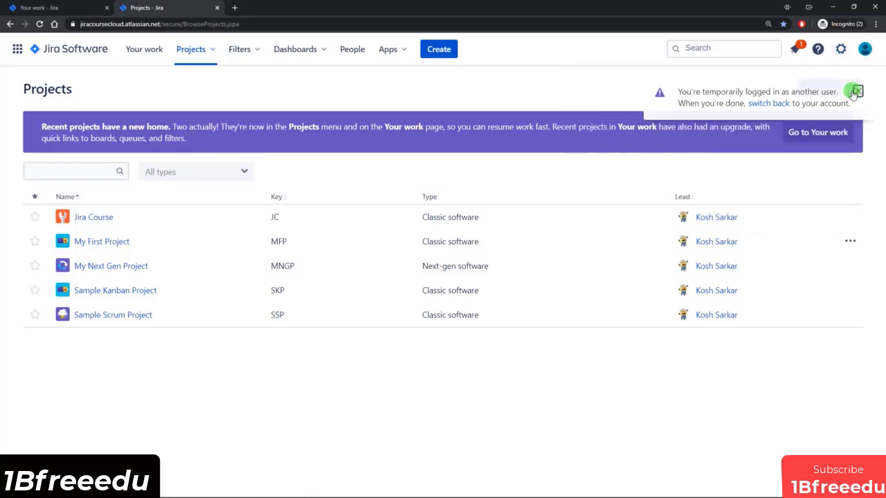
click(839, 49)
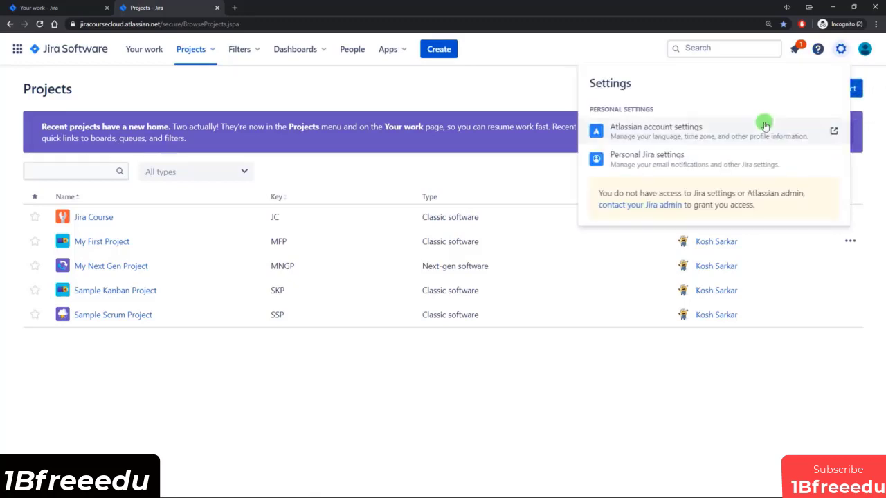
click(302, 99)
click(39, 24)
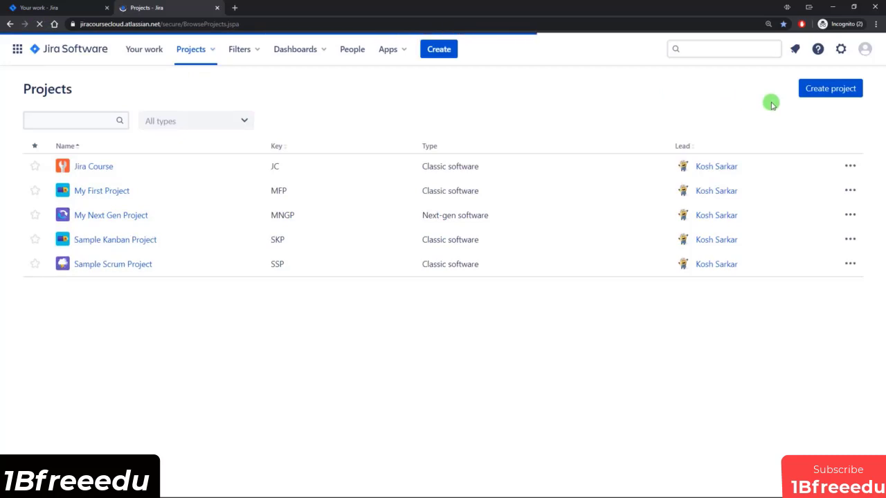
Recheck the settings panel after the reload, then go to the Your work page.
click(839, 49)
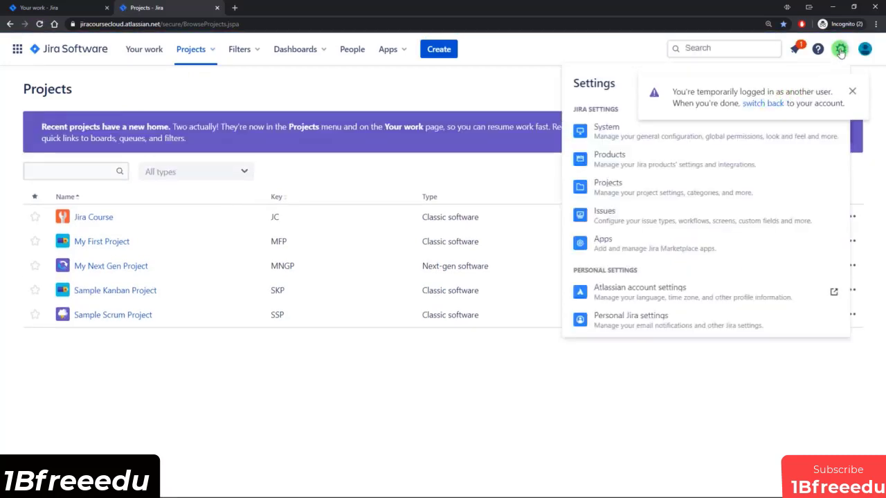
click(852, 93)
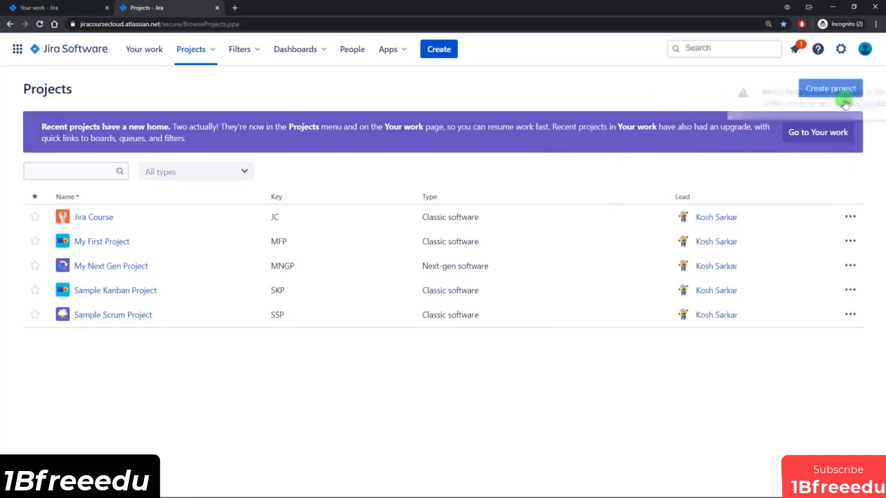
click(840, 48)
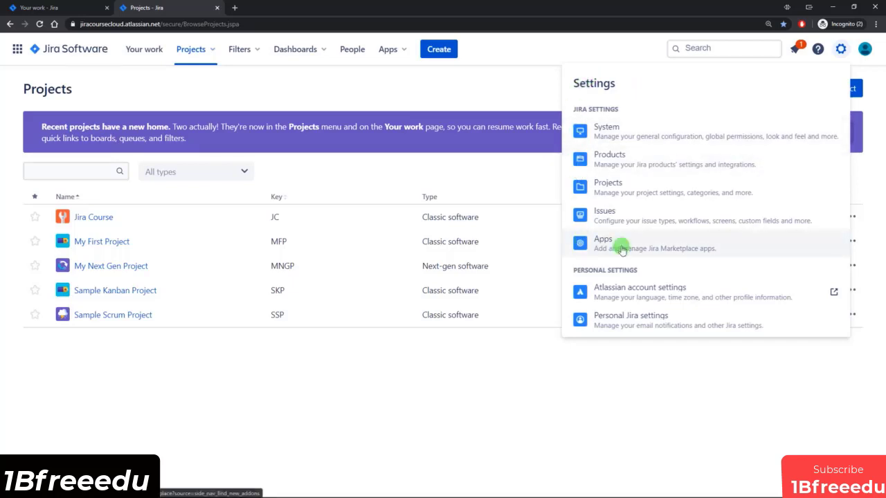
click(458, 96)
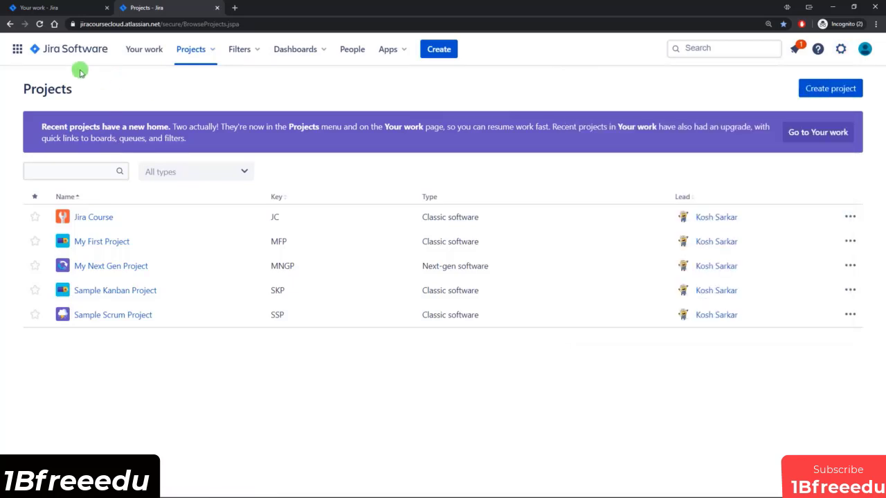
click(143, 49)
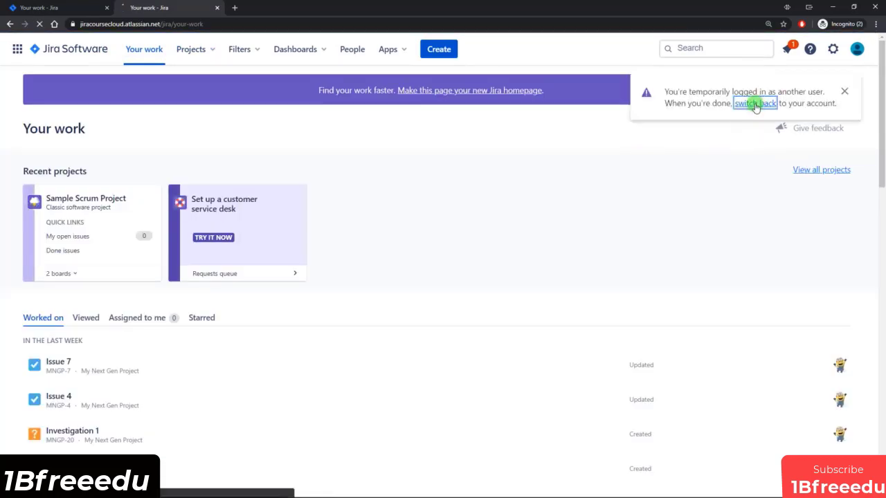
Switch back to the admin account and open the trusted product owner's user details.
click(752, 104)
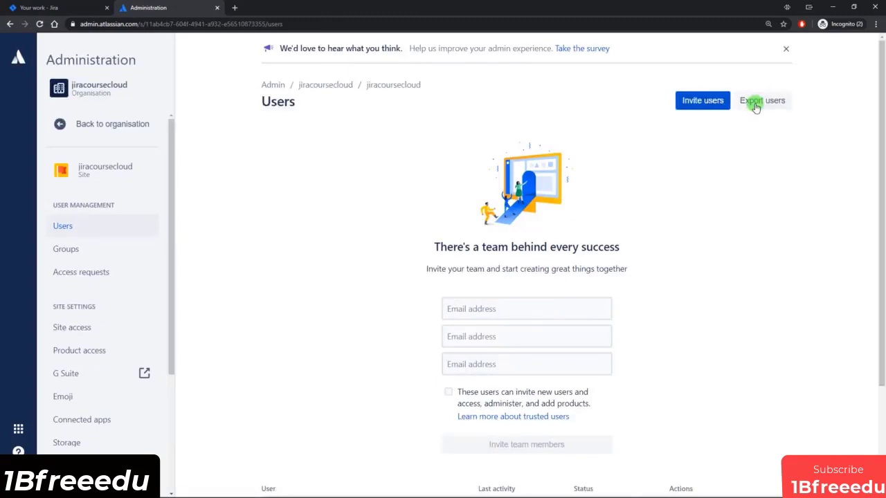
scroll(611, 170, down, 3)
click(298, 388)
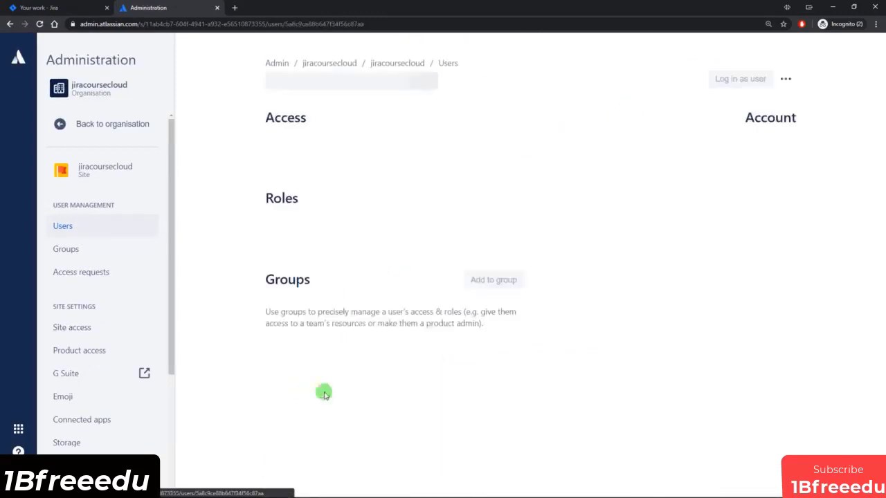
scroll(470, 297, down, 1)
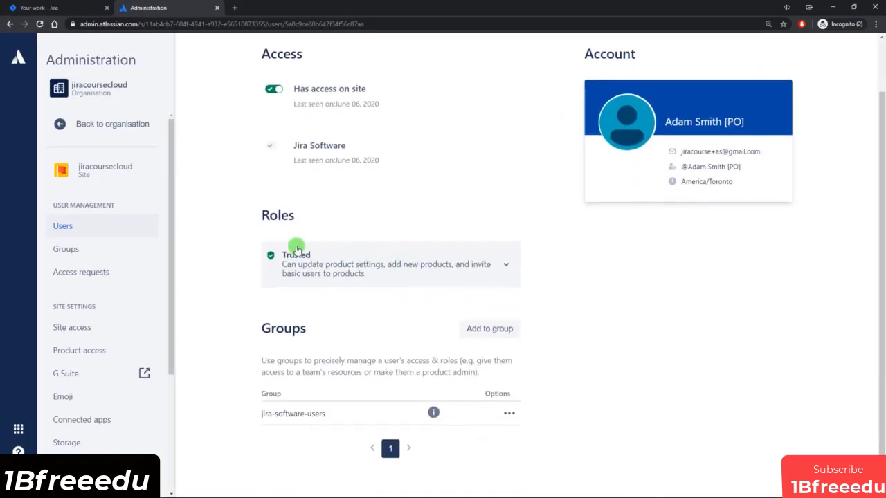
scroll(315, 270, down, 1)
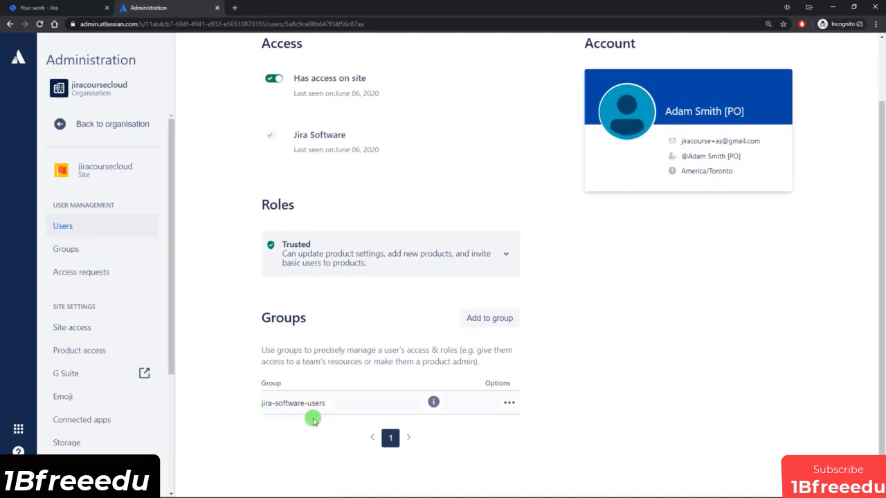
Check the Groups list, then reopen the product owner's details to review Trusted role and jira-software-users membership.
click(85, 252)
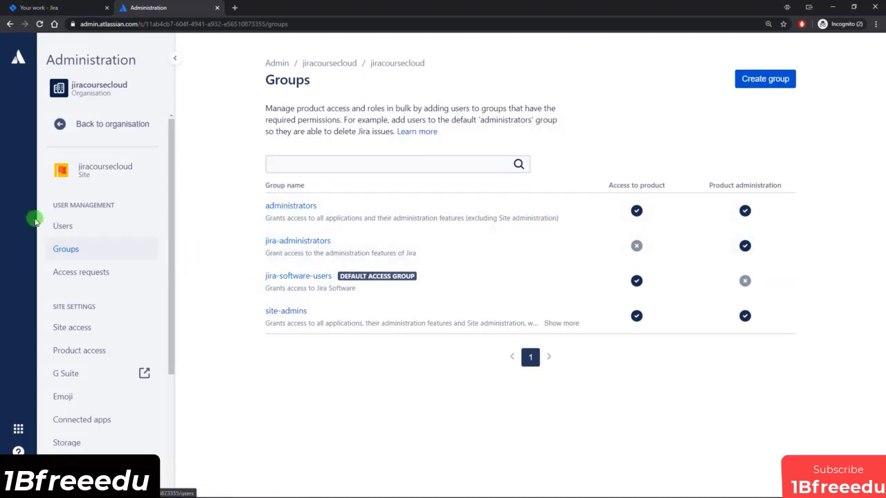
click(72, 224)
scroll(326, 300, down, 2)
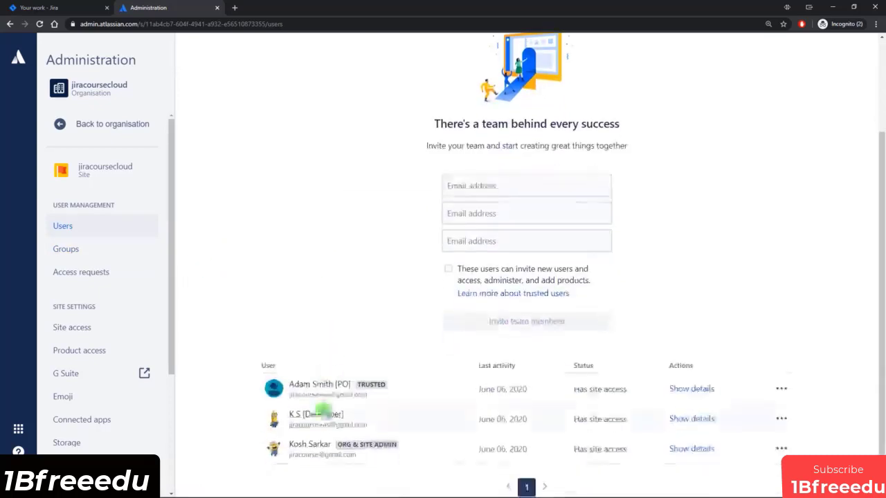
click(299, 386)
scroll(316, 348, down, 1)
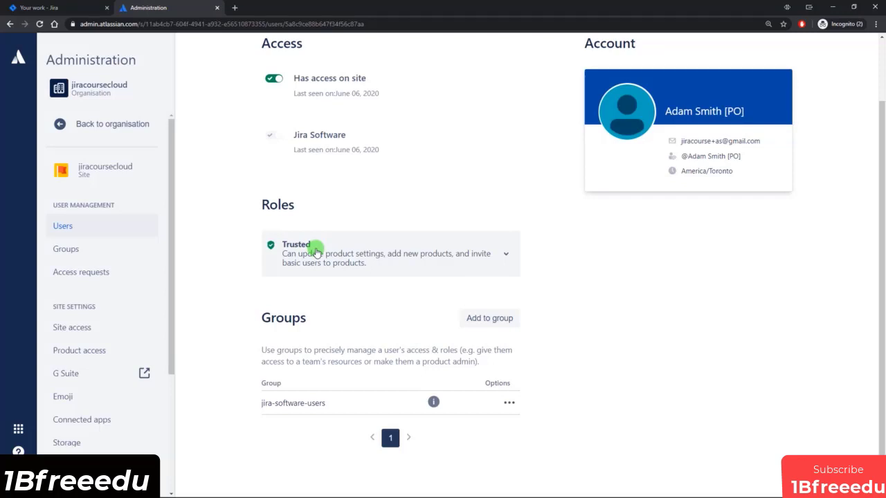
scroll(312, 254, up, 1)
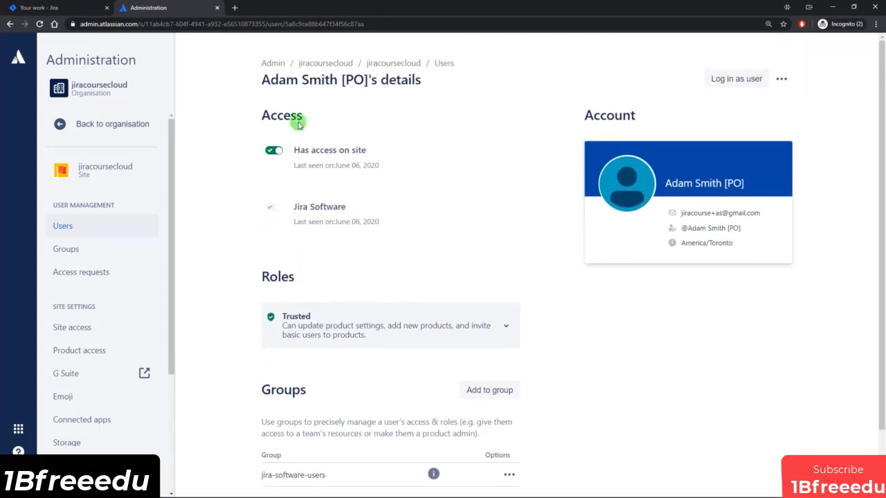
scroll(526, 222, down, 1)
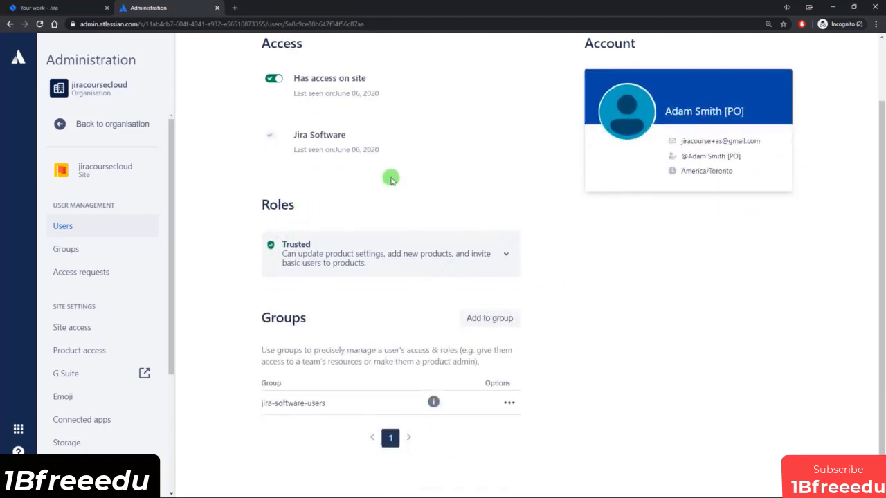
scroll(498, 174, up, 1)
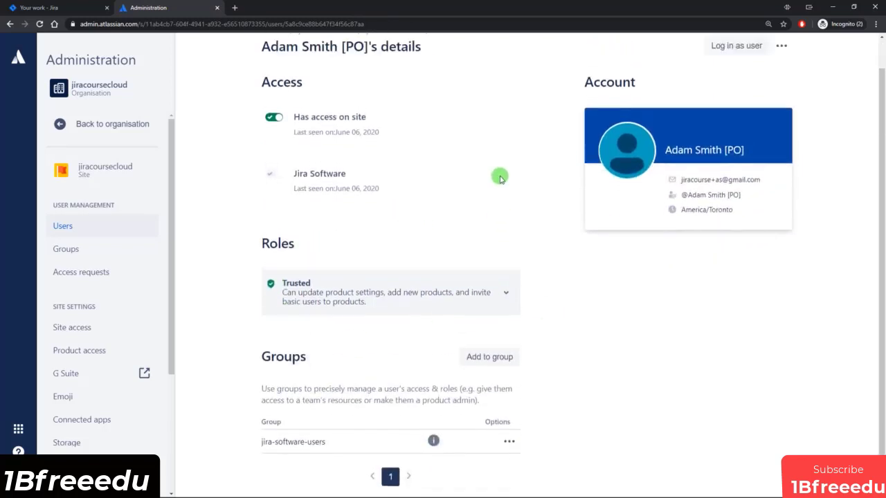
scroll(526, 145, up, 1)
scroll(522, 151, down, 2)
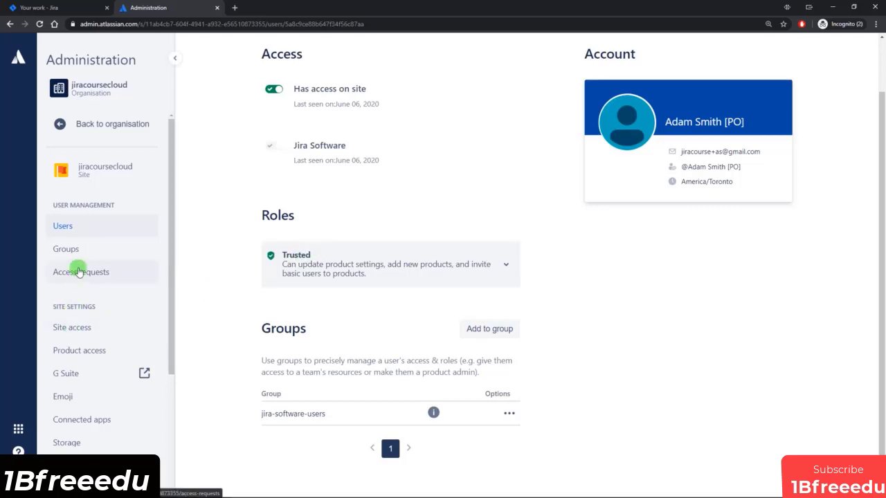
Compare the domain options, save site access as 'Don't approve any domain', and view the User invites settings.
click(95, 328)
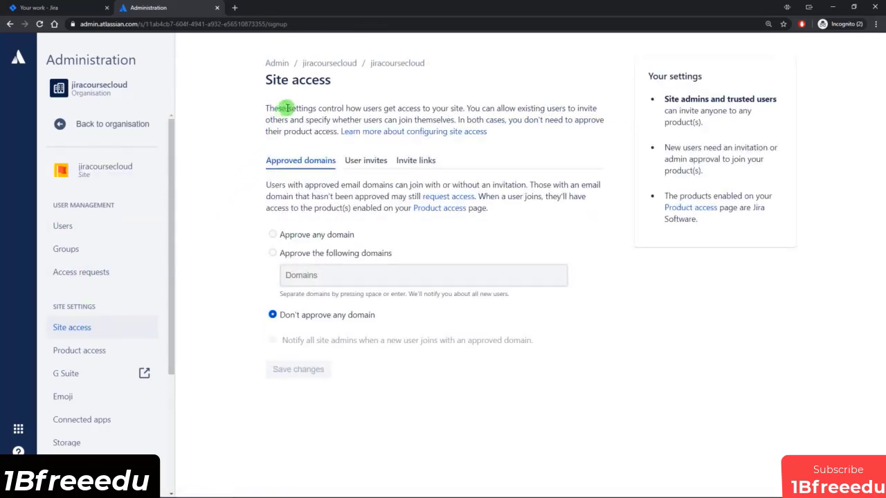
drag(292, 109, 458, 108)
click(196, 184)
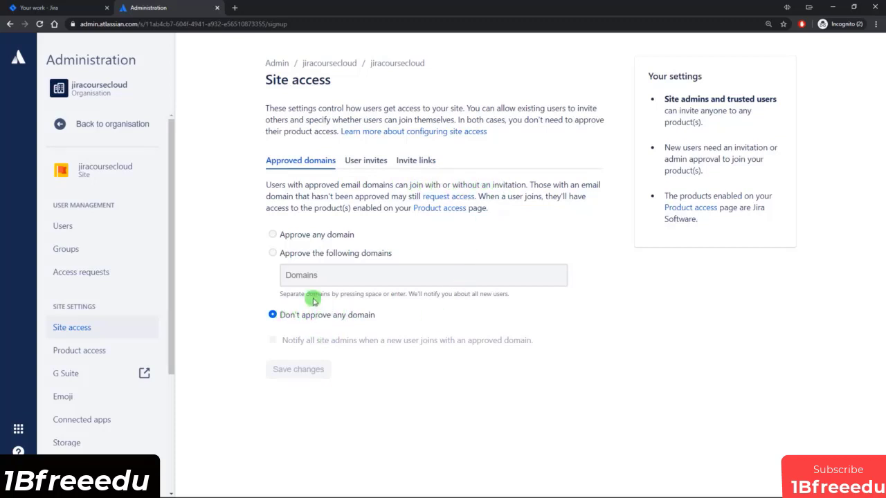
click(272, 236)
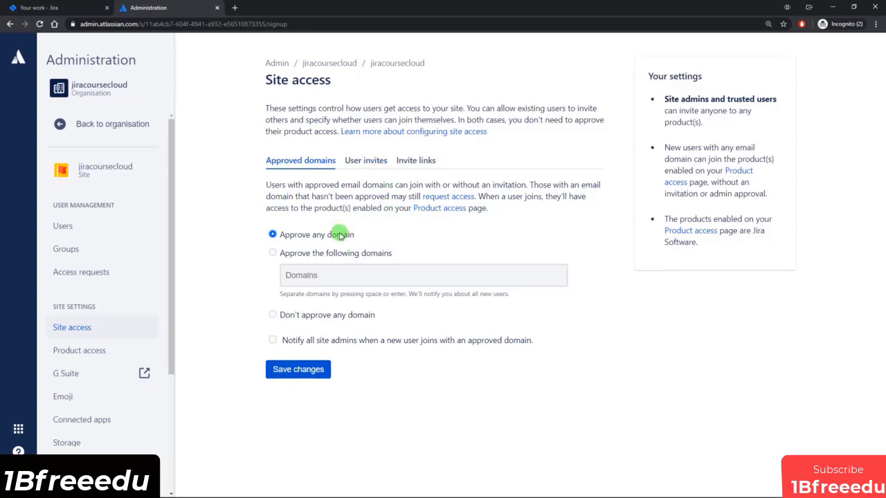
click(273, 252)
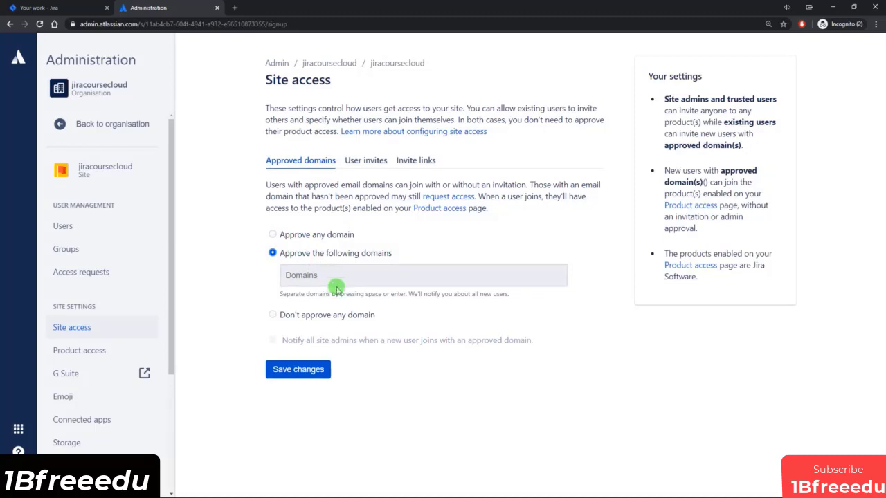
click(323, 315)
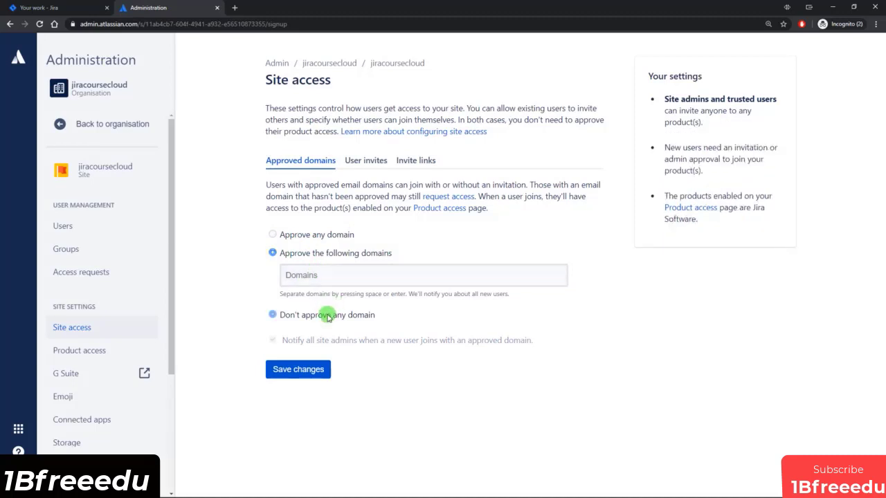
click(297, 370)
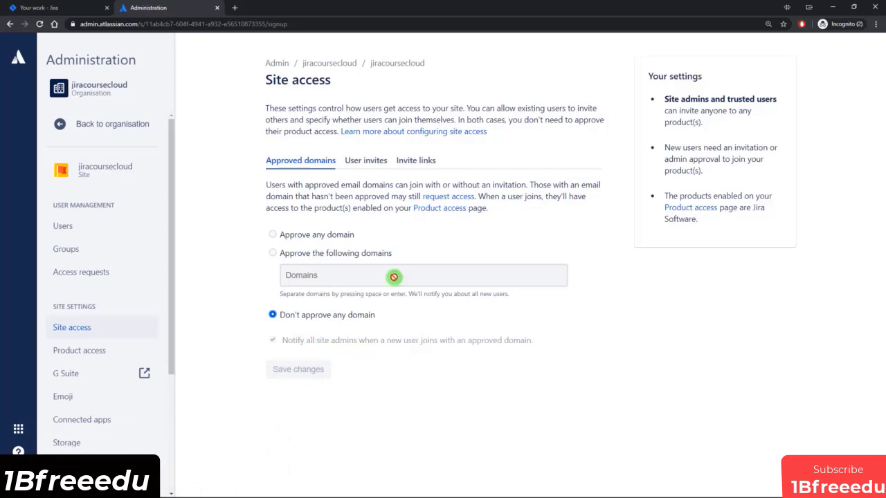
click(364, 161)
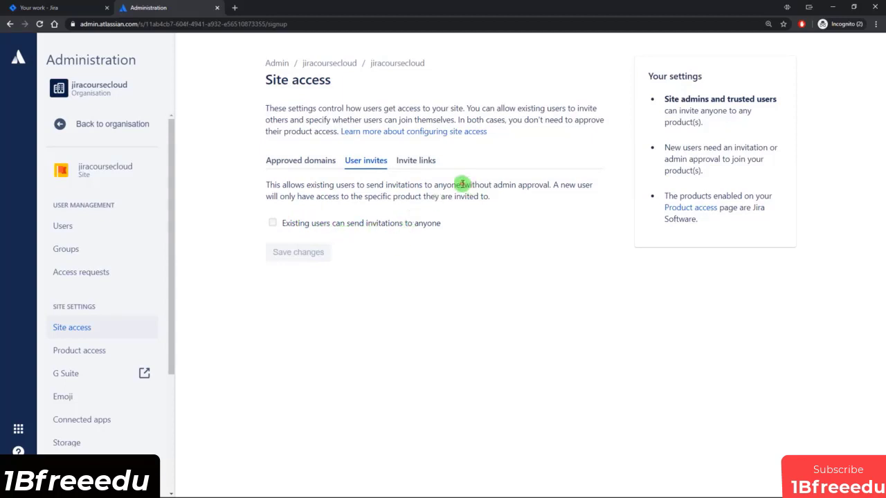
On Invite links, briefly enable the Jira Software link to inspect its URL, then switch it off.
drag(461, 185, 553, 197)
click(548, 240)
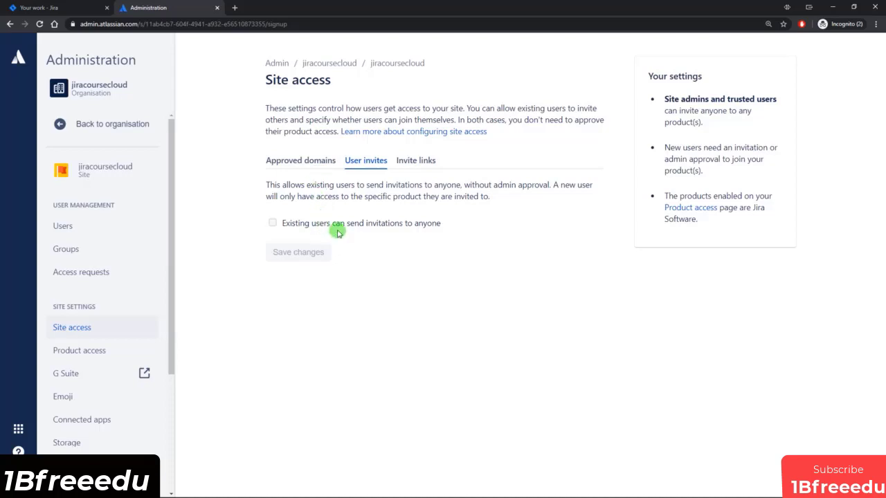
click(423, 160)
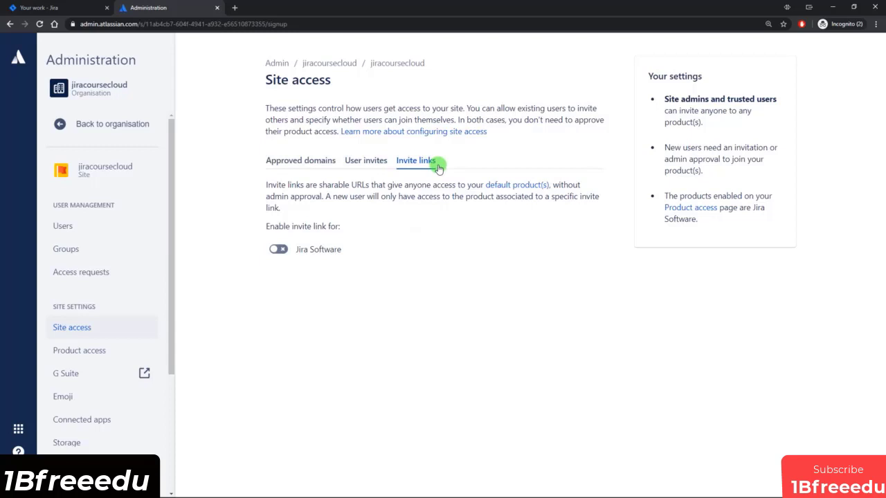
click(279, 249)
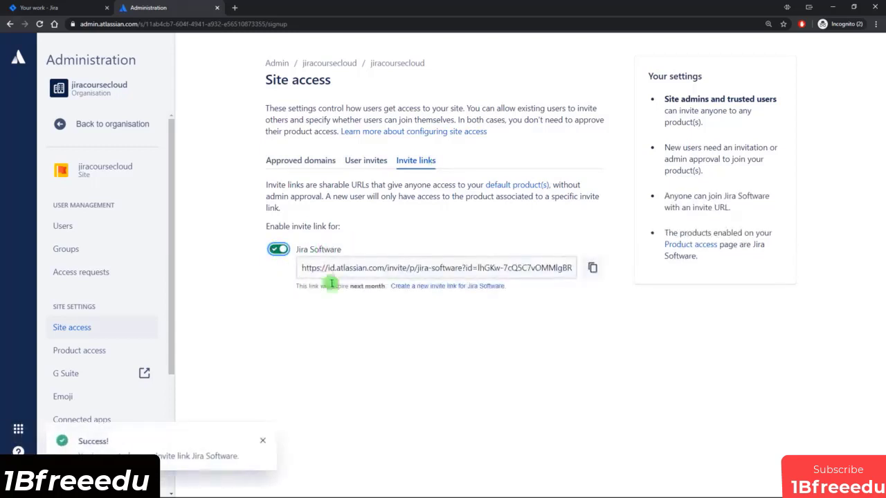
drag(302, 267, 565, 268)
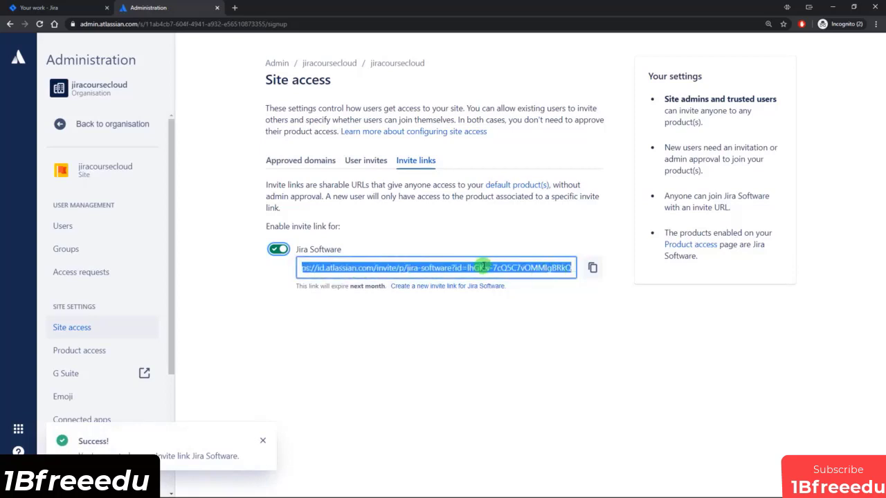
click(483, 267)
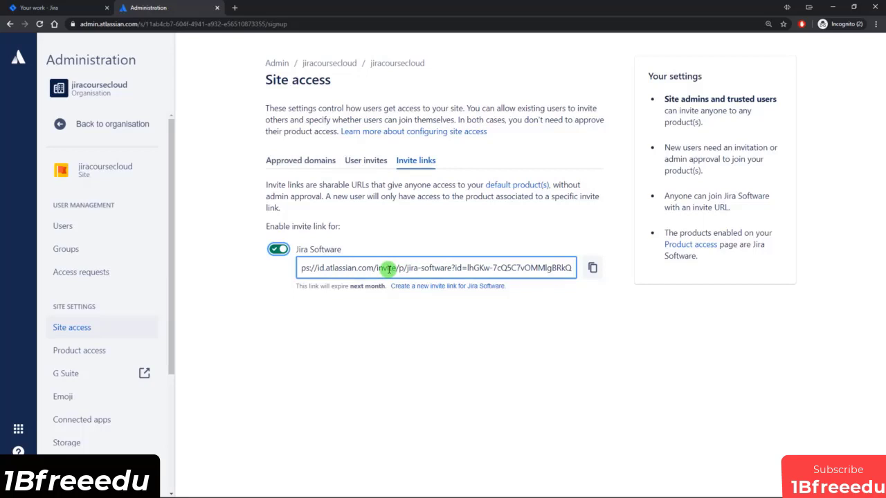
drag(362, 269, 519, 269)
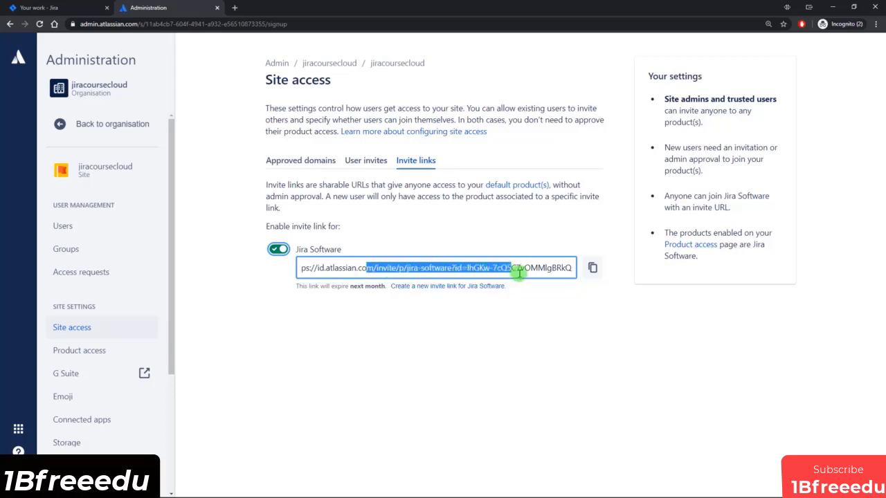
click(522, 271)
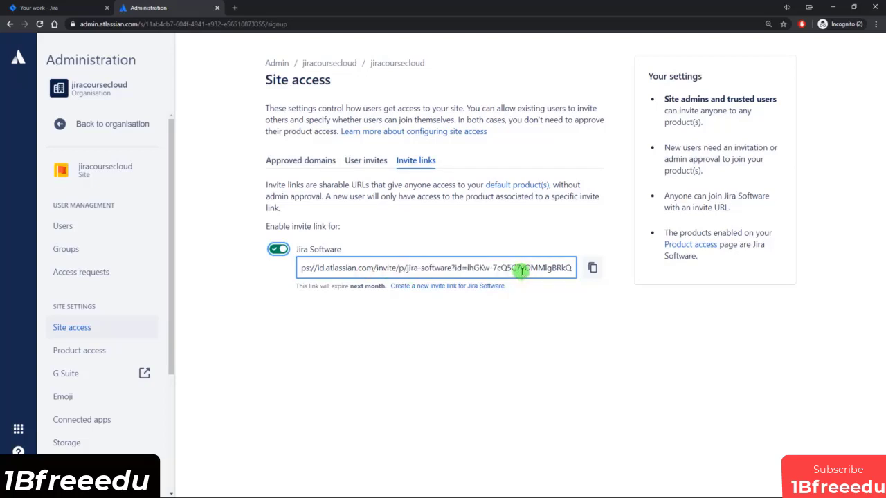
click(278, 249)
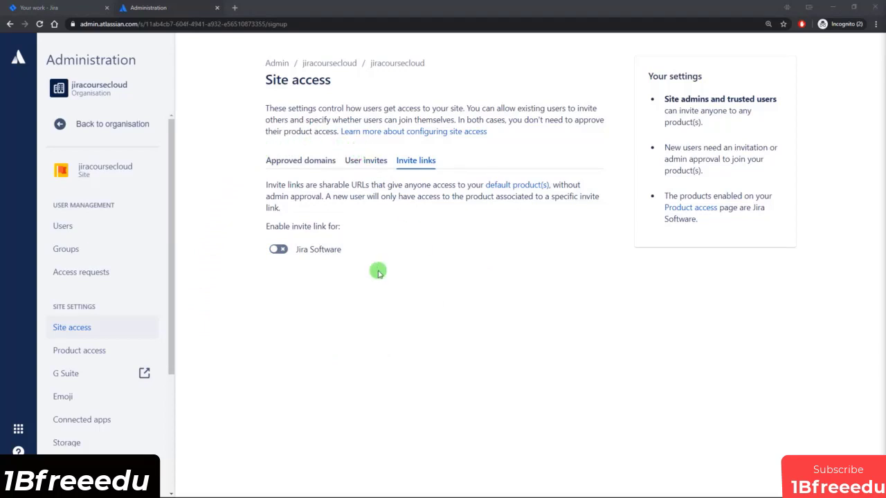
View the site's Access requests page.
click(82, 275)
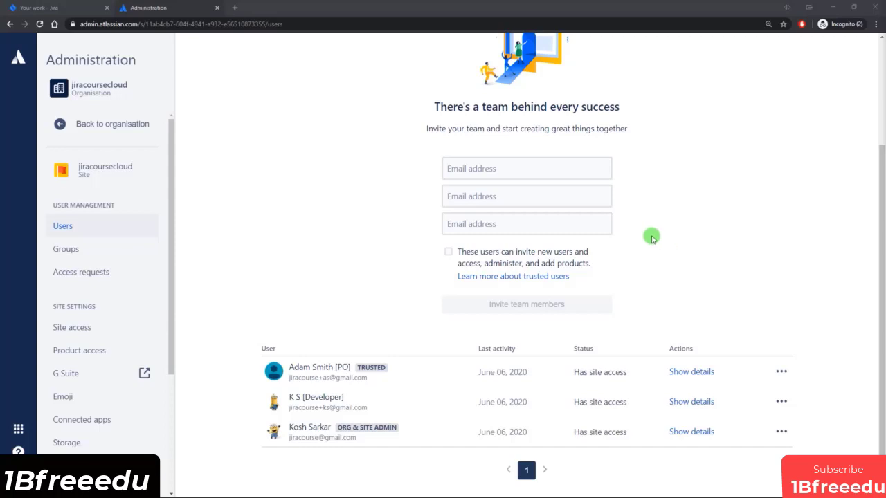
Show the Groups page listing administrators, jira-administrators, jira-software-users and site-admins.
click(74, 253)
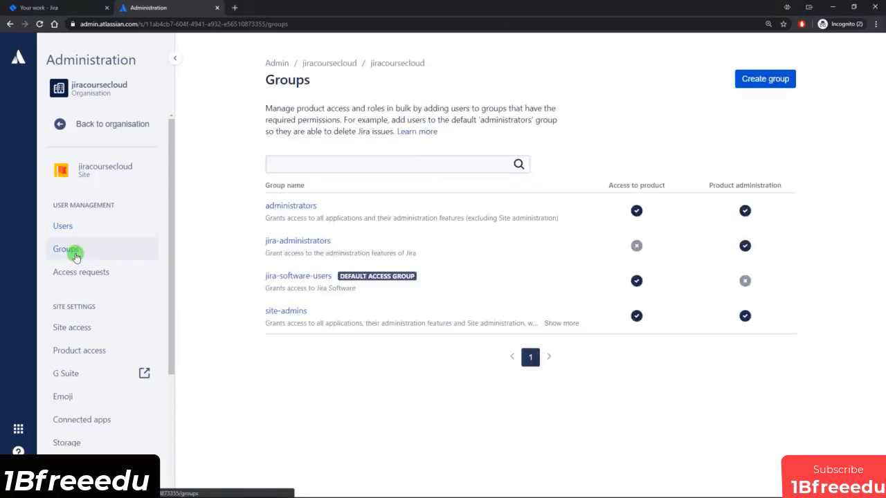
click(79, 128)
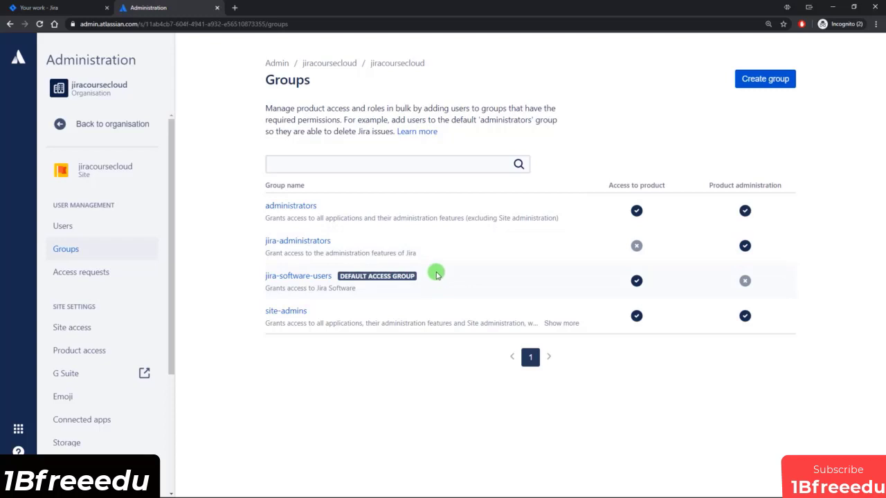
Create a new group named 'External Consultants'.
click(764, 80)
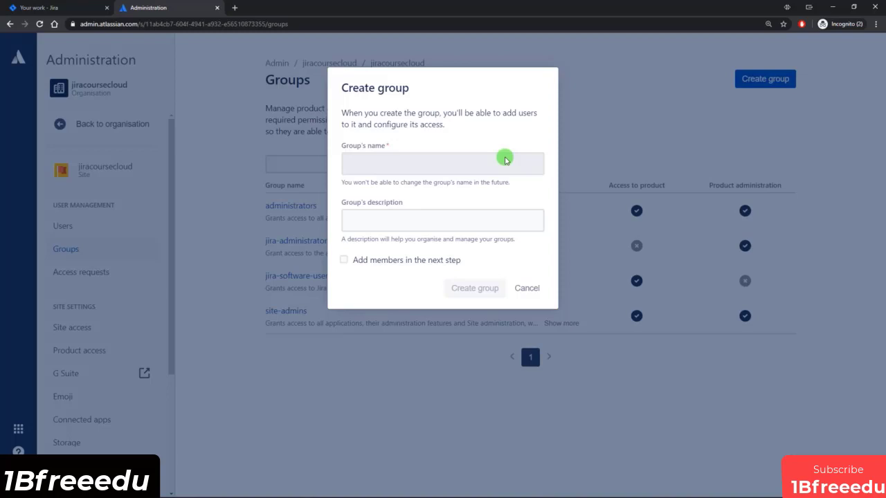
click(504, 159)
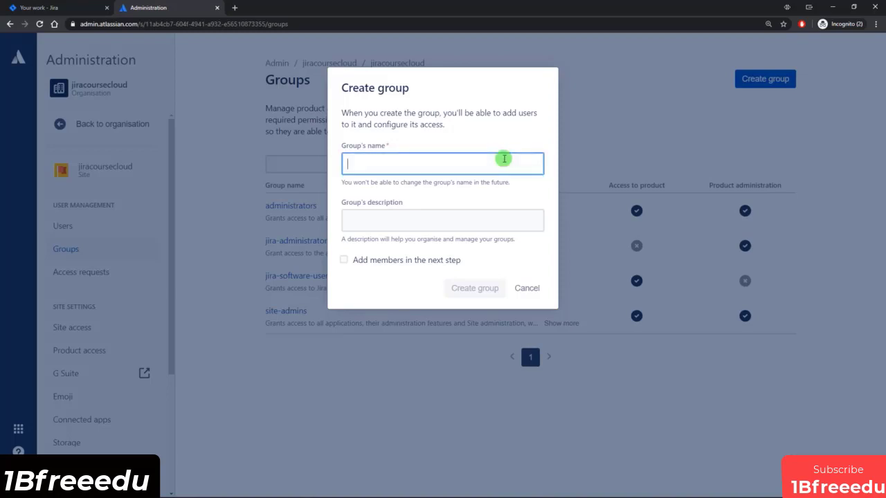
text(External Consultants)
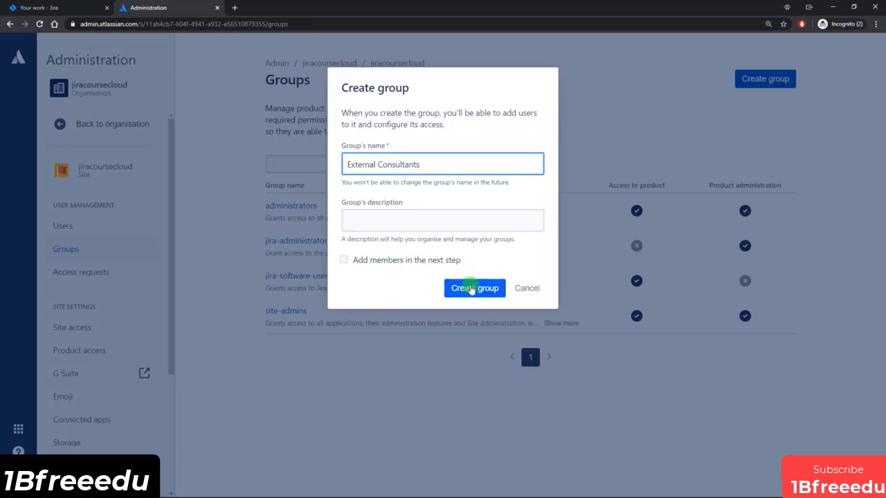
click(473, 289)
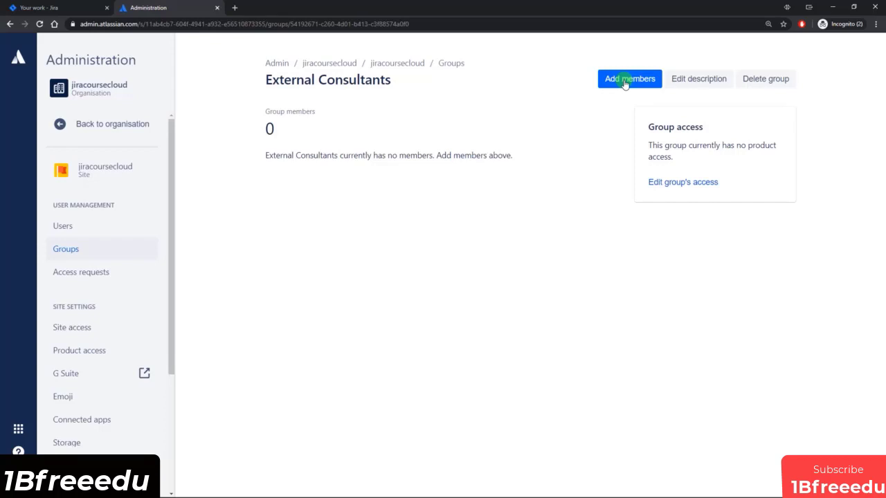
Go back to the Users page, leaving External Consultants with zero members.
click(61, 227)
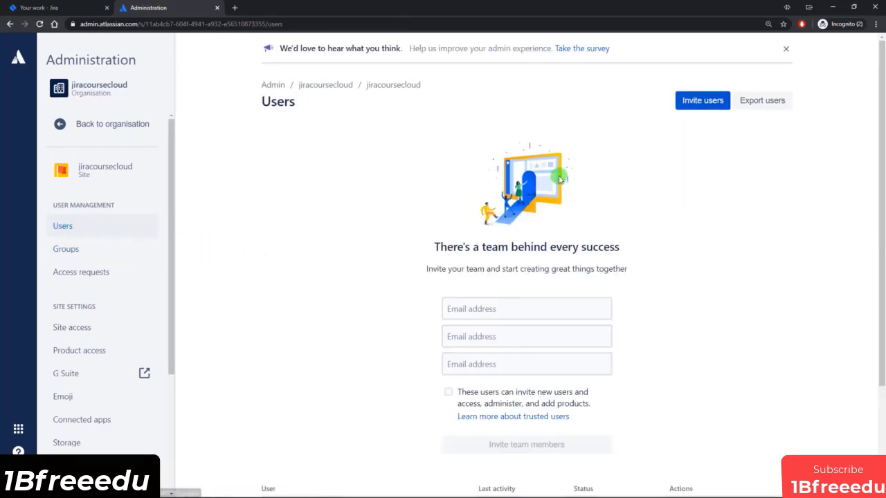
Invite the consultant by e-mail address with Jira Software access kept checked.
click(696, 103)
click(444, 108)
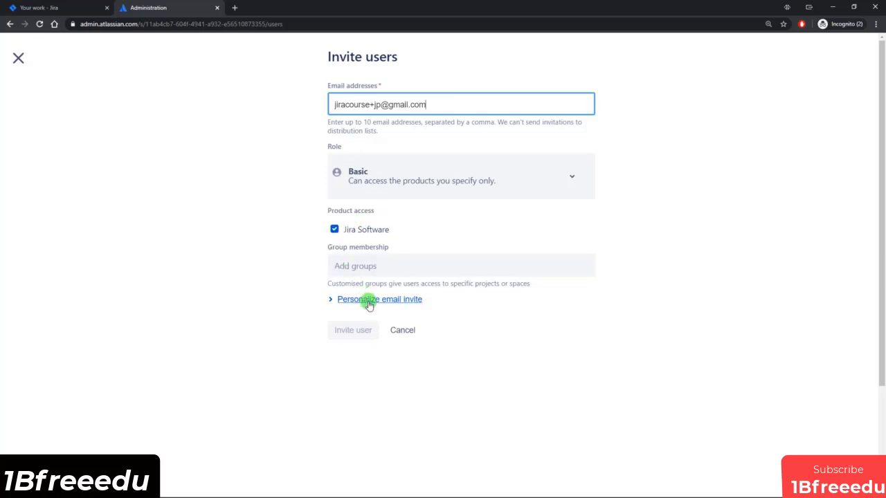
click(632, 192)
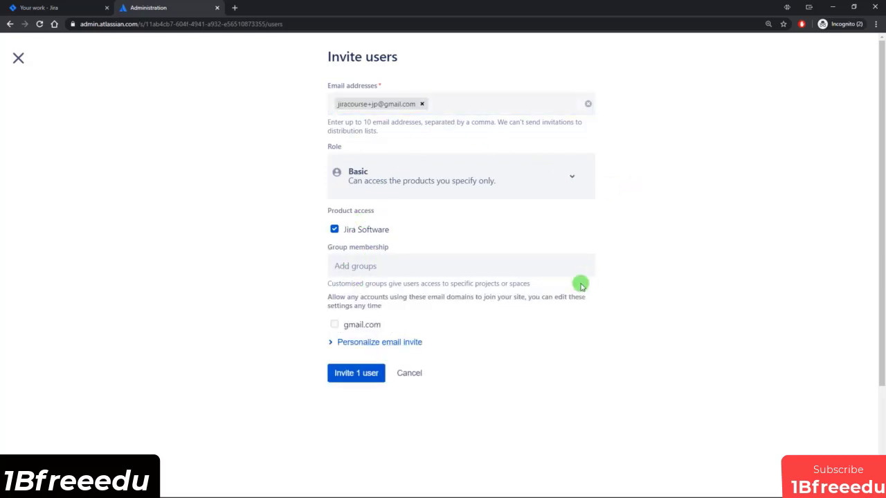
click(355, 374)
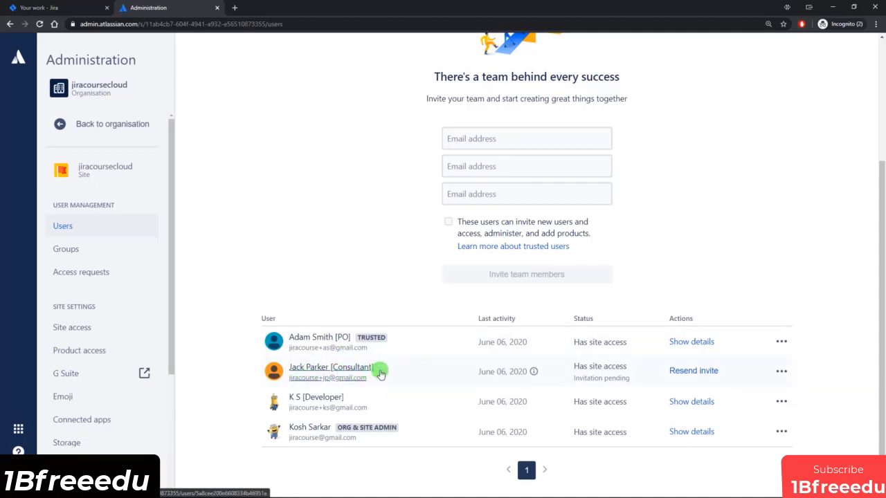
Open the new consultant's details and add them to the External Consultants group.
click(323, 370)
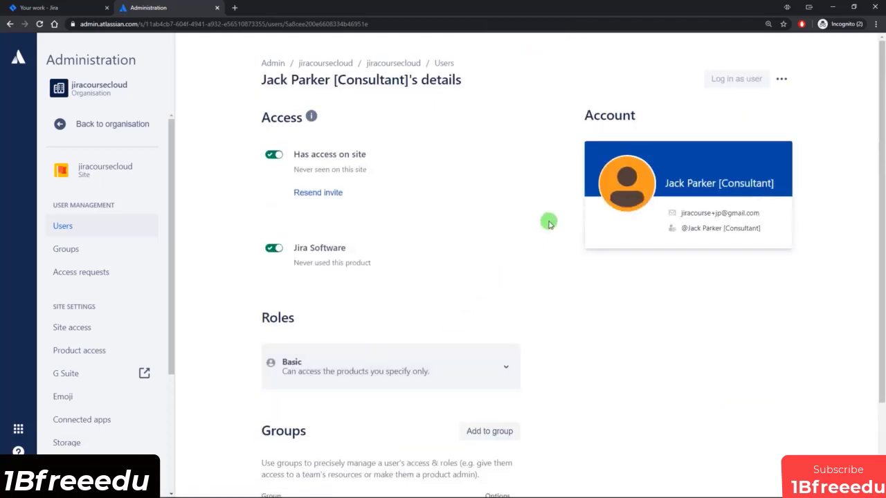
scroll(539, 220, down, 3)
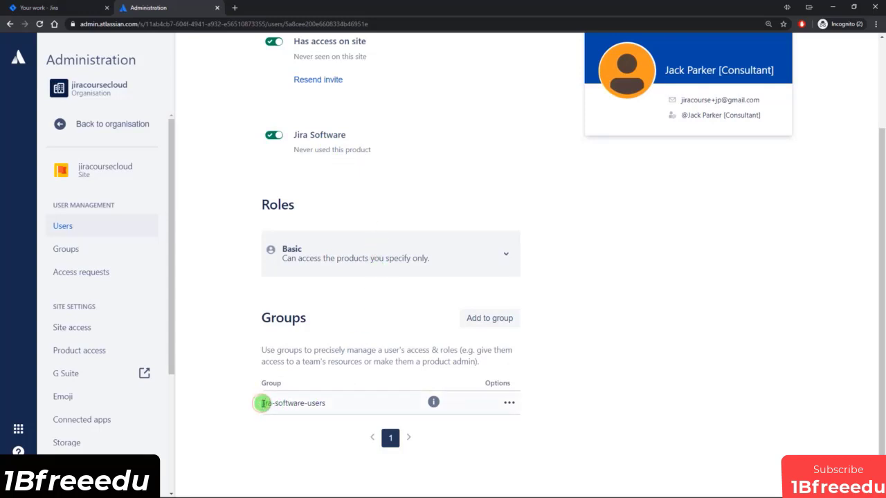
drag(262, 404, 326, 403)
click(340, 403)
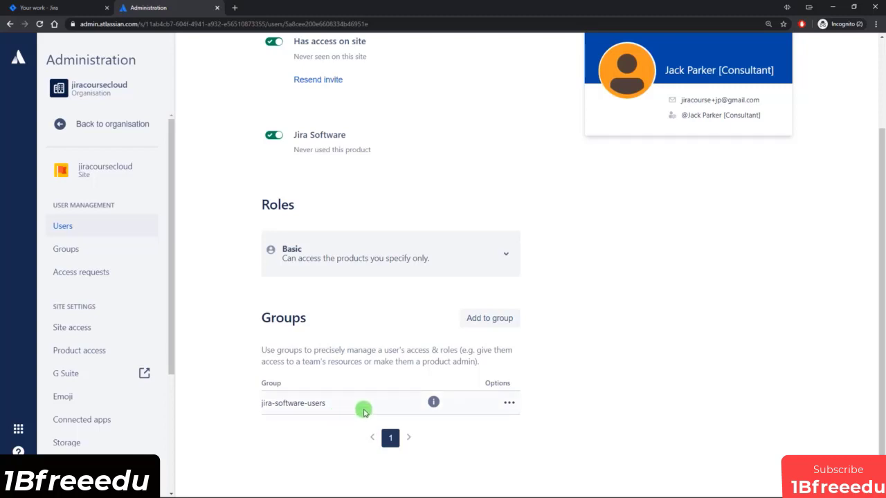
click(488, 321)
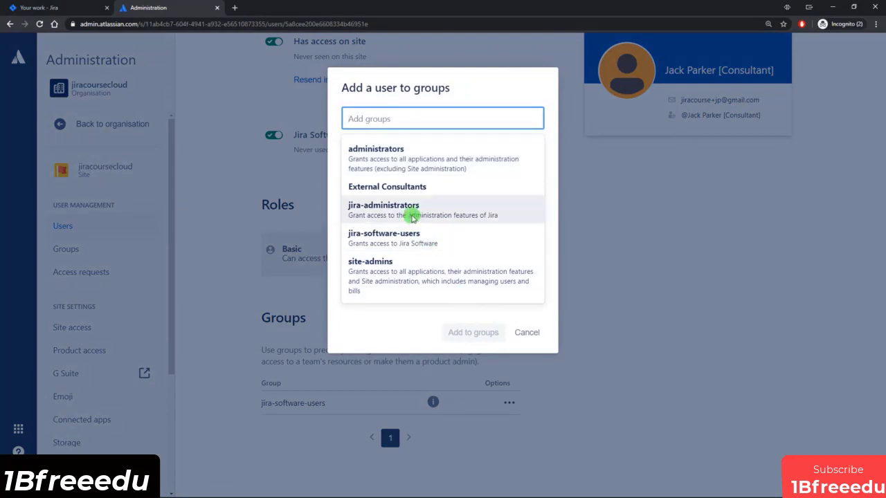
click(391, 188)
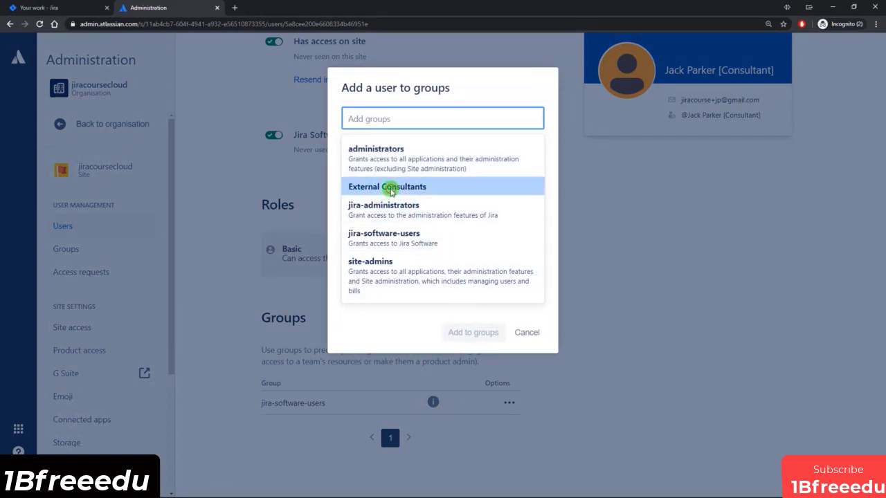
click(463, 332)
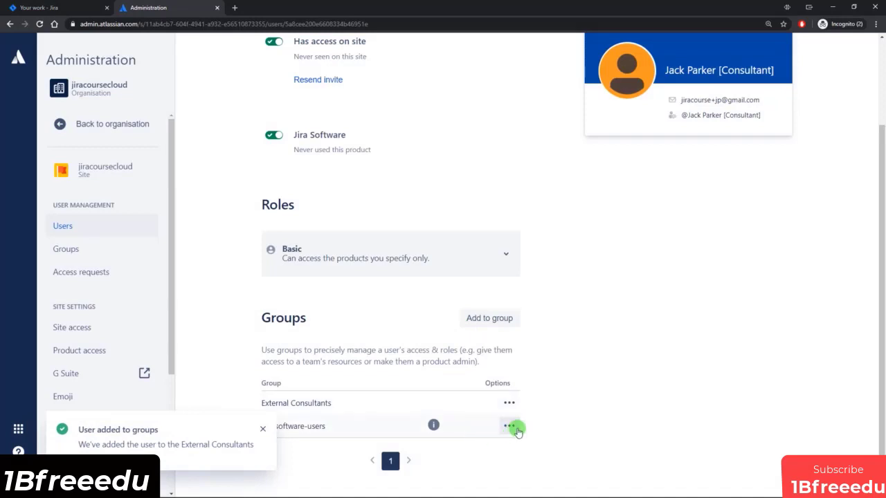
Remove the consultant from the jira-software-users group.
click(512, 426)
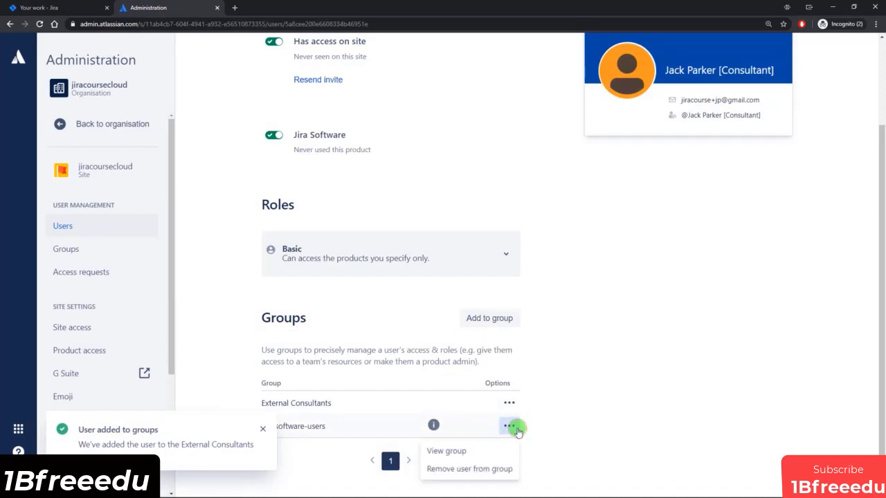
click(484, 469)
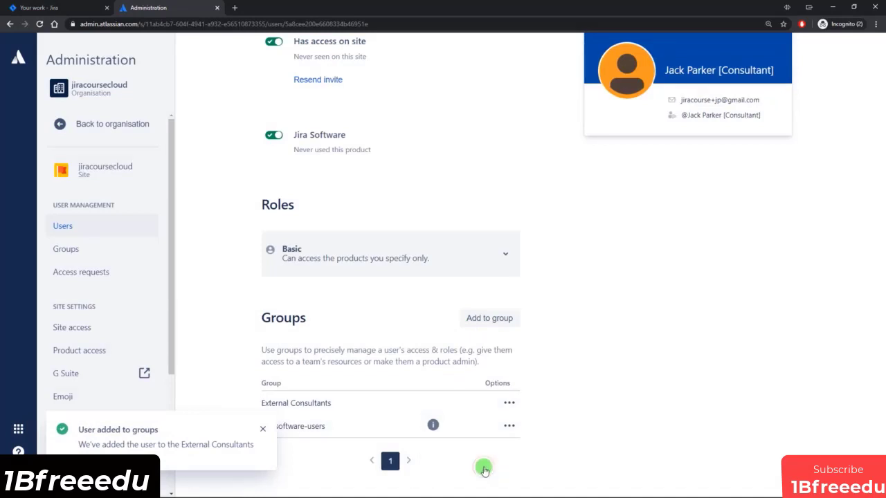
click(480, 139)
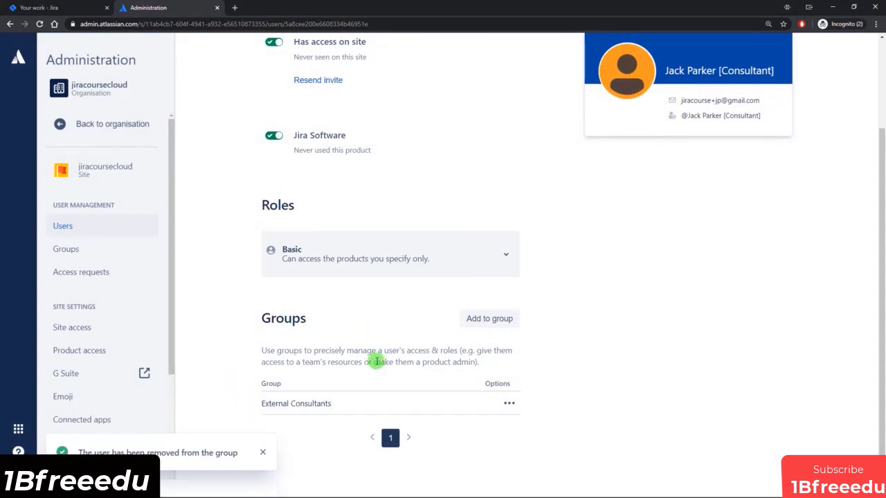
Reload the consultant's details page so it shows last seen on June 06, 2020.
scroll(484, 316, up, 2)
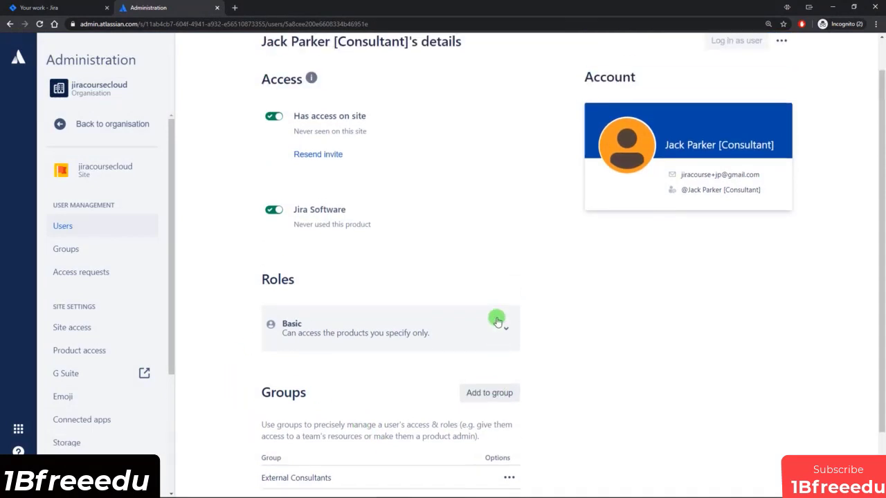
mouse_move(741, 76)
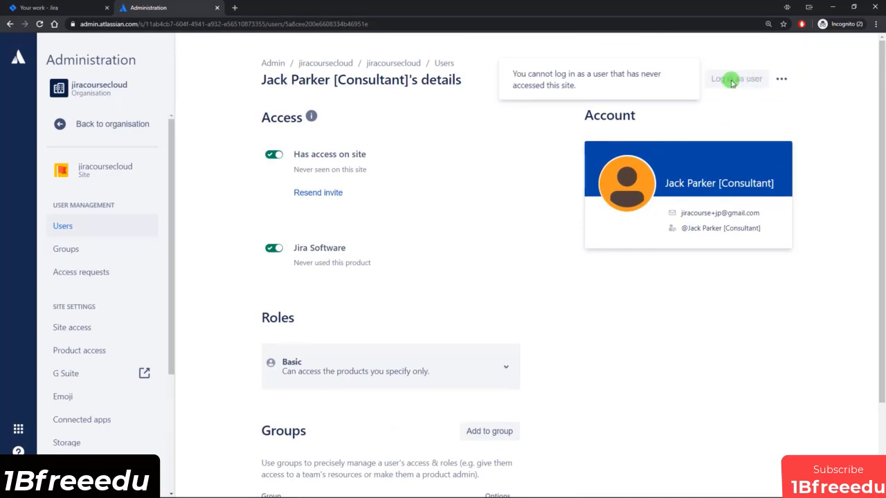
drag(313, 172, 365, 170)
click(365, 172)
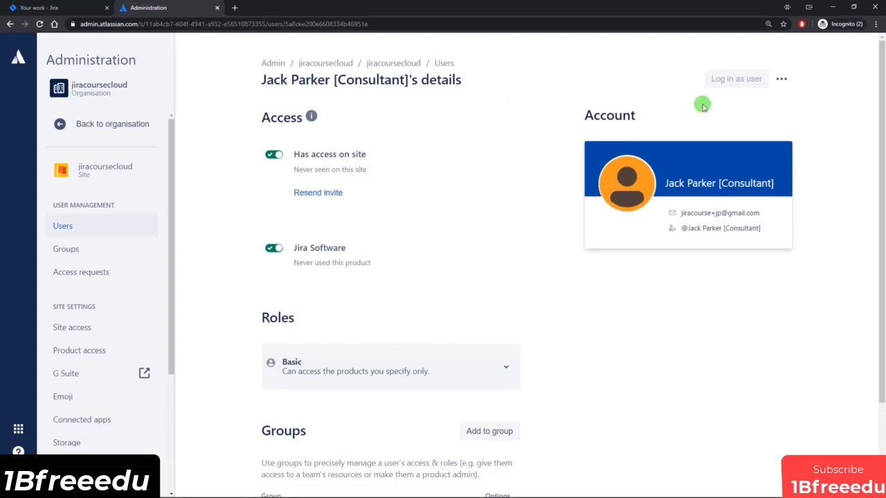
mouse_move(724, 88)
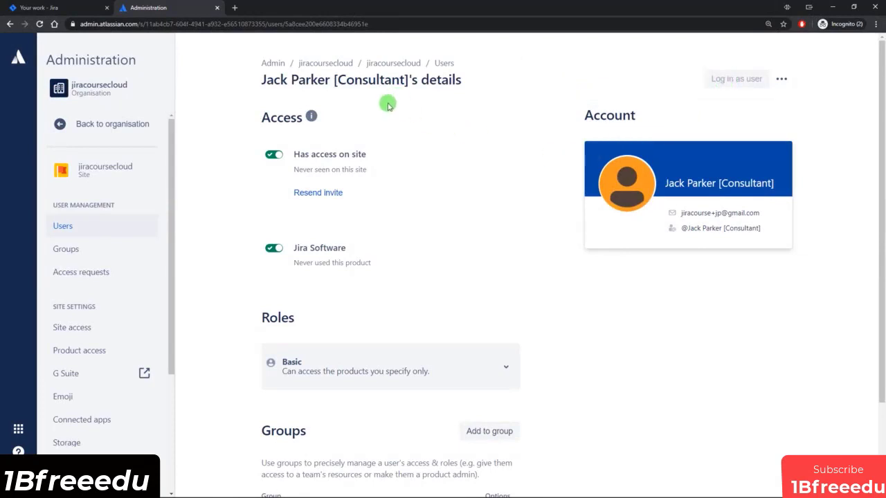
click(40, 23)
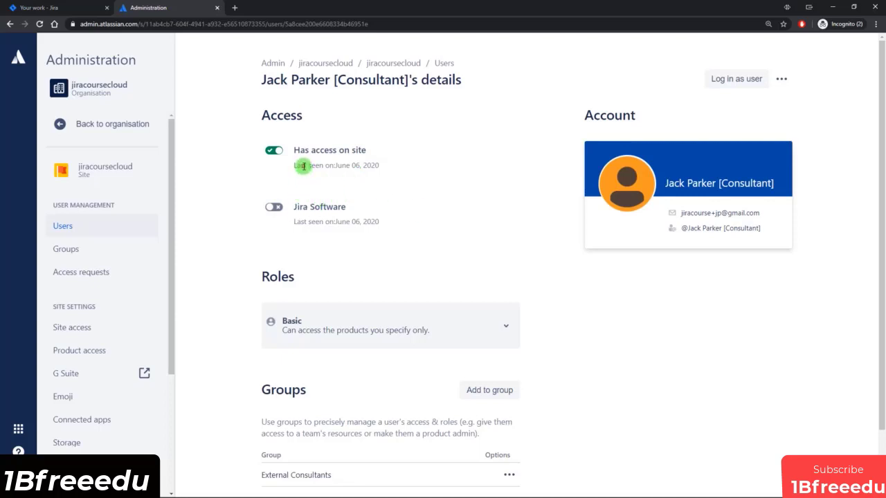
drag(304, 167, 337, 167)
click(355, 167)
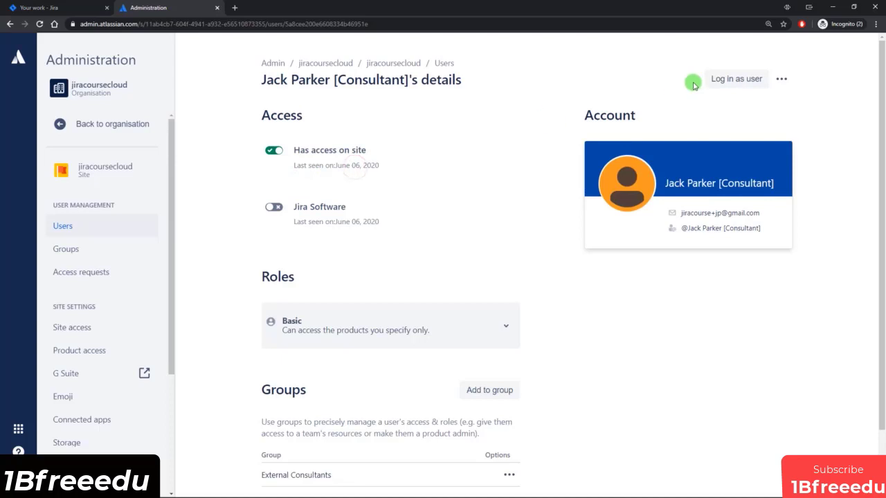
Log in as the consultant, find no projects or issues in All issues, then switch back to admin.
click(743, 78)
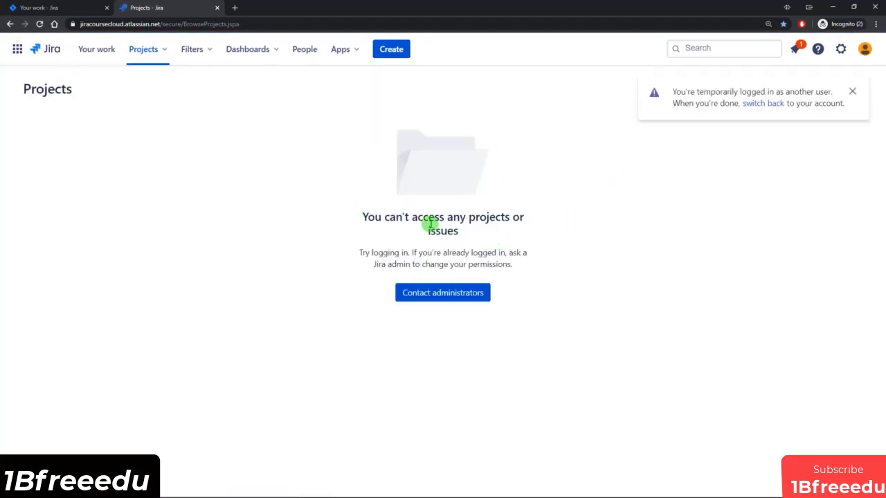
click(735, 51)
click(439, 79)
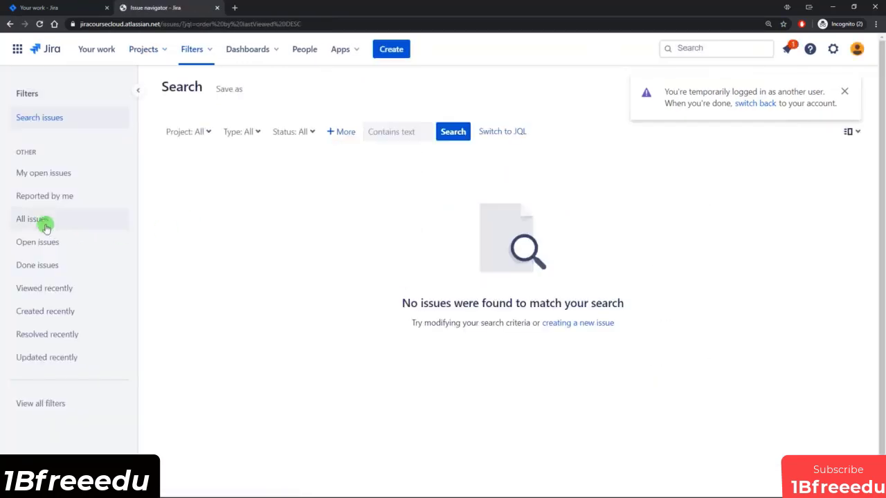
click(36, 220)
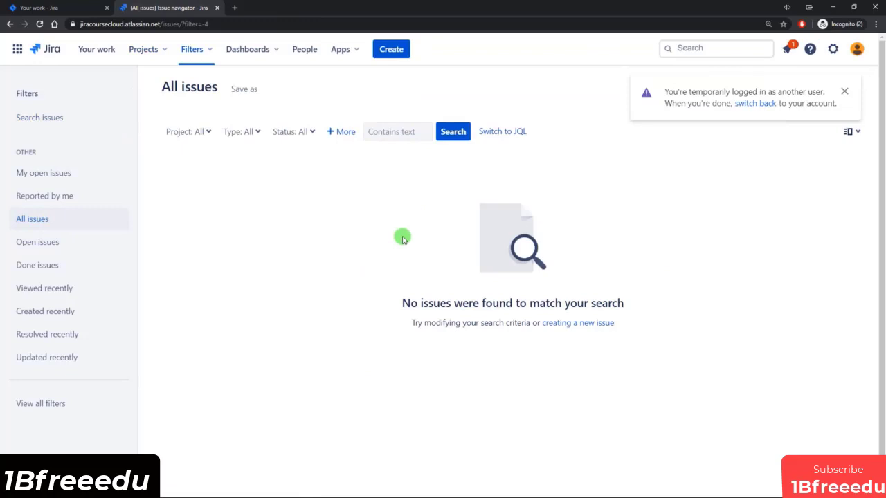
click(834, 51)
click(757, 104)
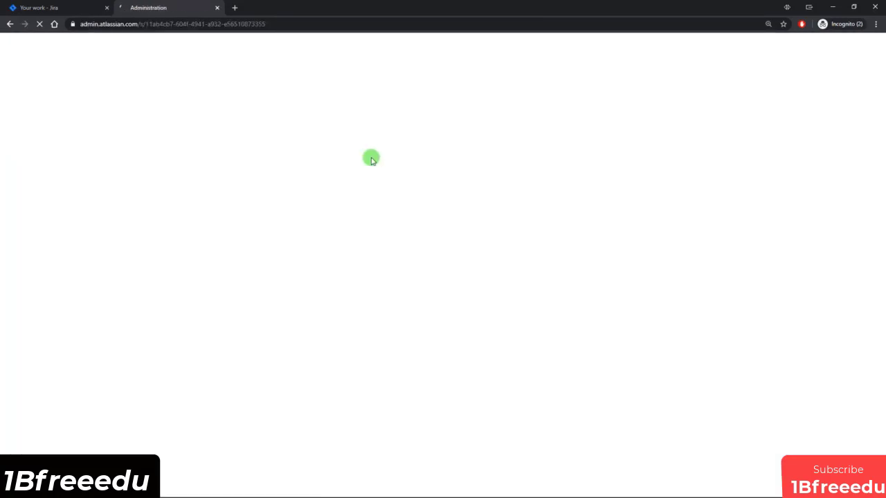
Open the consultant user's details: site access only, no Jira Software, External Consultants group.
scroll(317, 366, down, 3)
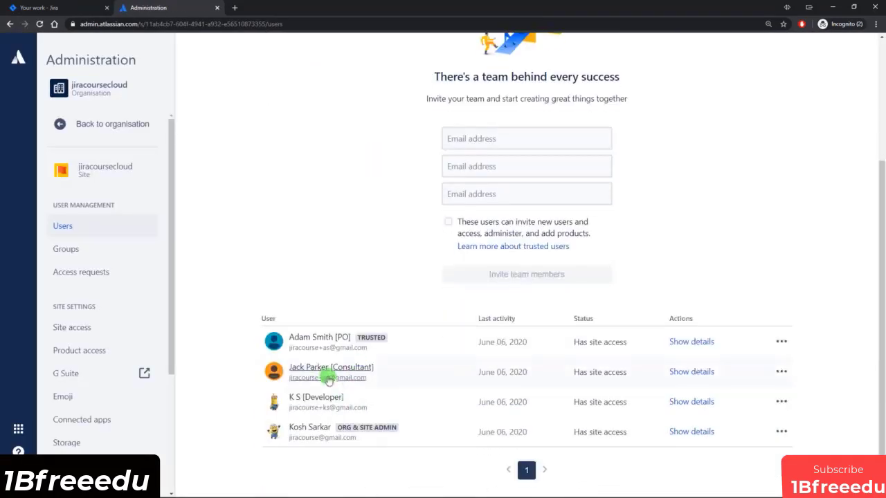
click(320, 371)
scroll(498, 233, down, 2)
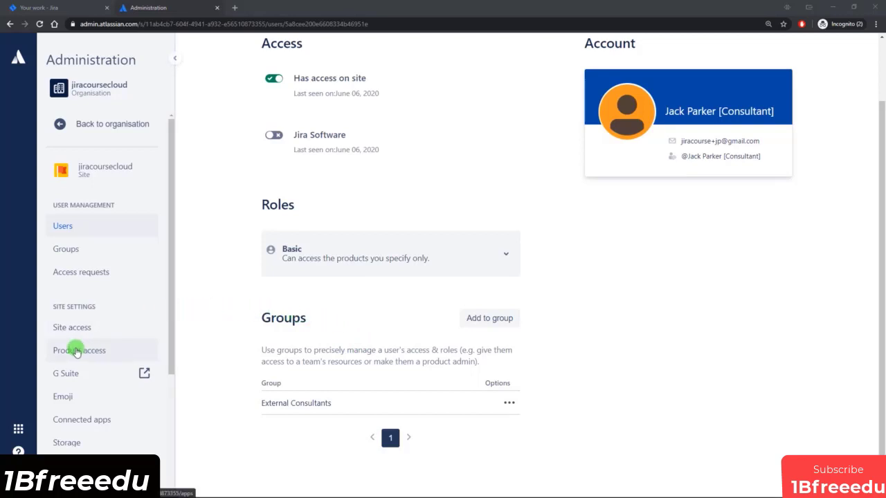
Review the Jira Software and Jira Administration access groups on Product access, ending on Jira Software.
click(83, 352)
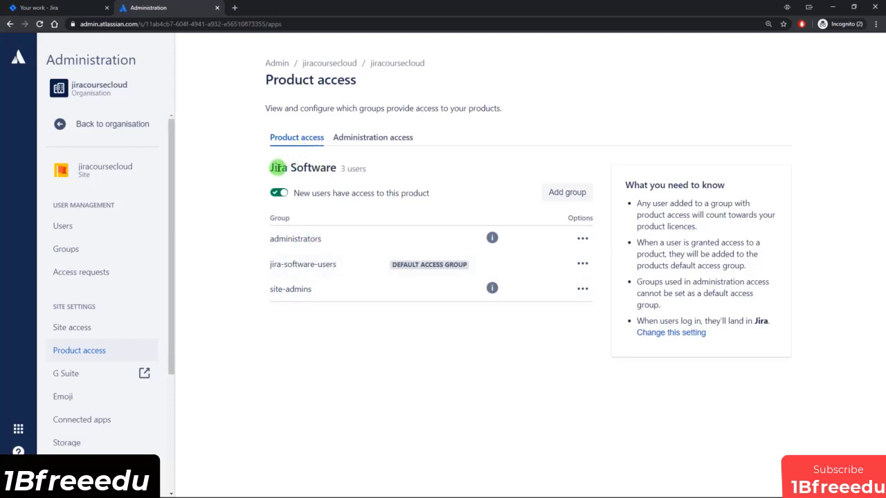
drag(277, 168, 339, 170)
click(384, 172)
click(371, 143)
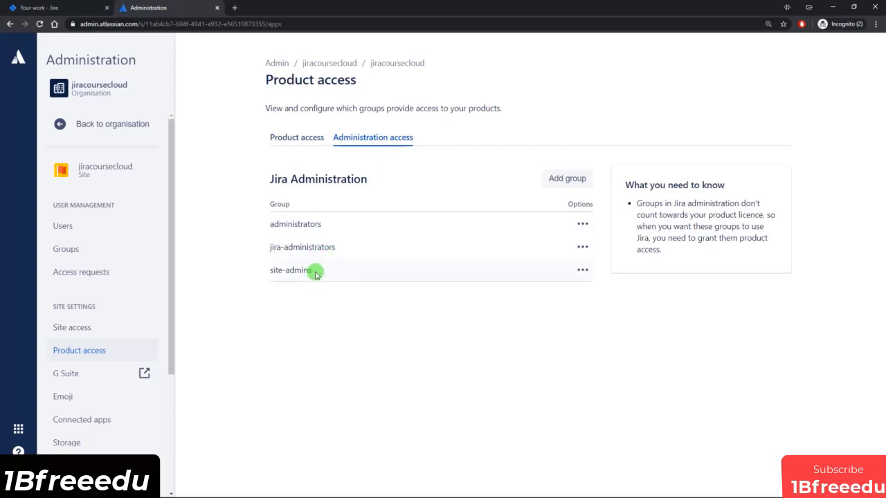
drag(267, 179, 379, 180)
click(379, 180)
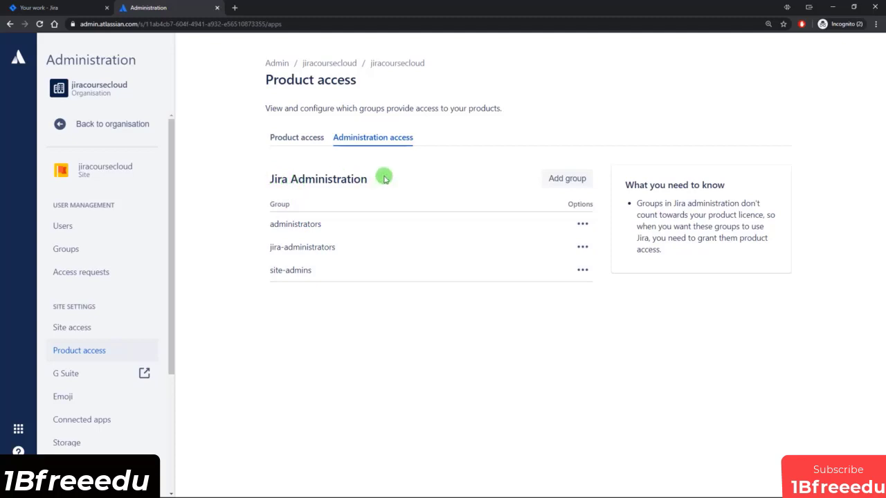
click(298, 137)
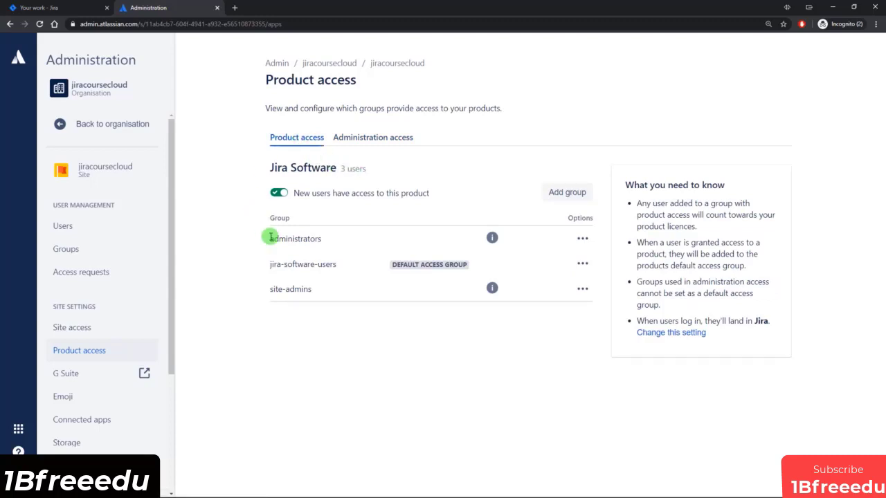
Grant the External Consultants group Jira Software access and reload to confirm it's listed.
click(568, 196)
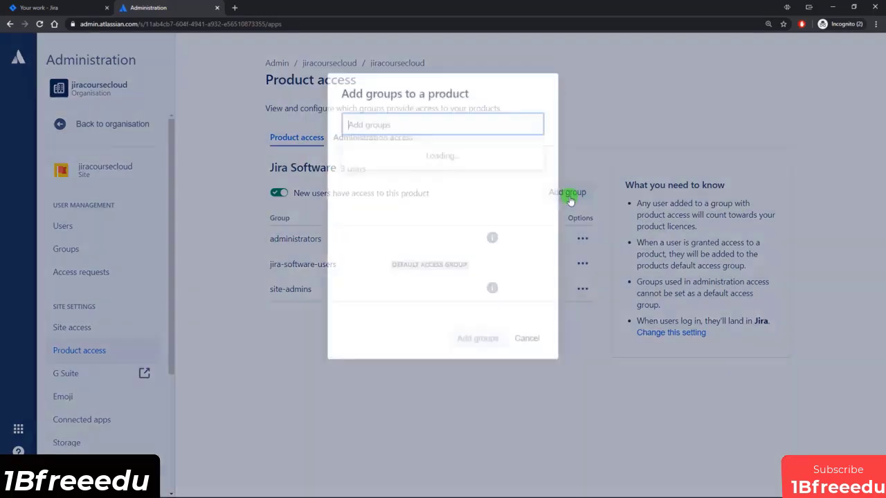
click(387, 151)
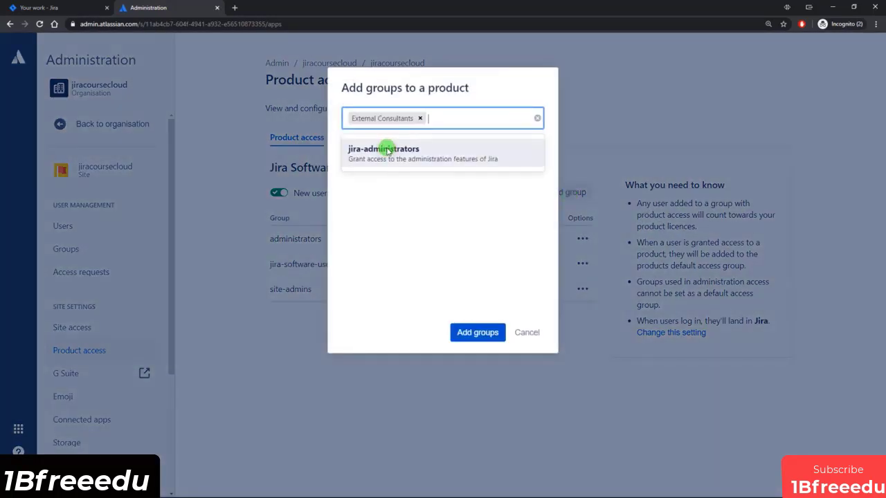
click(467, 335)
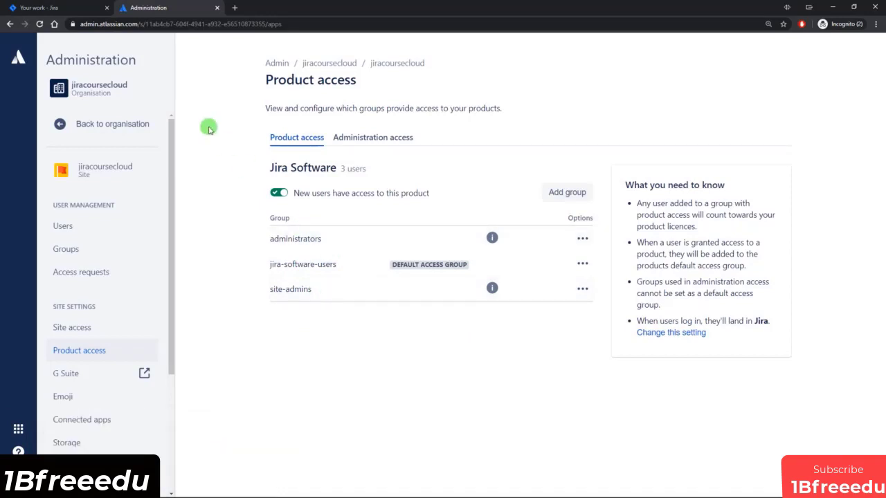
click(41, 24)
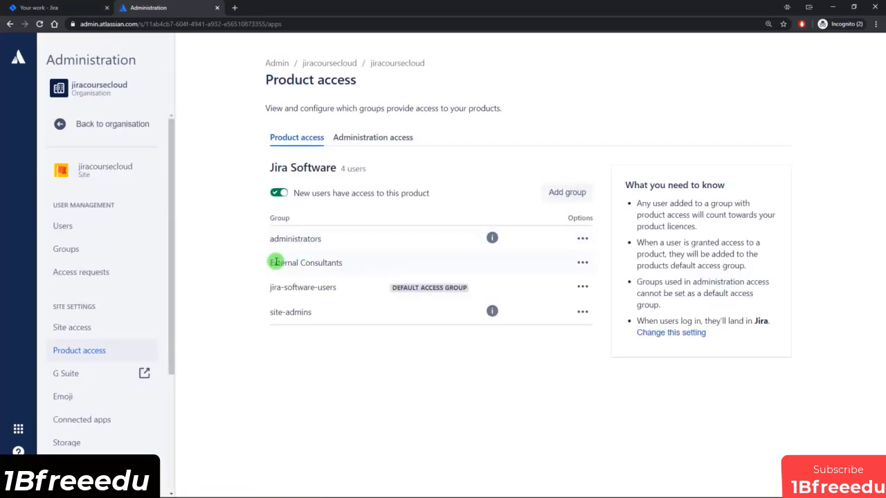
drag(275, 262, 346, 259)
click(346, 259)
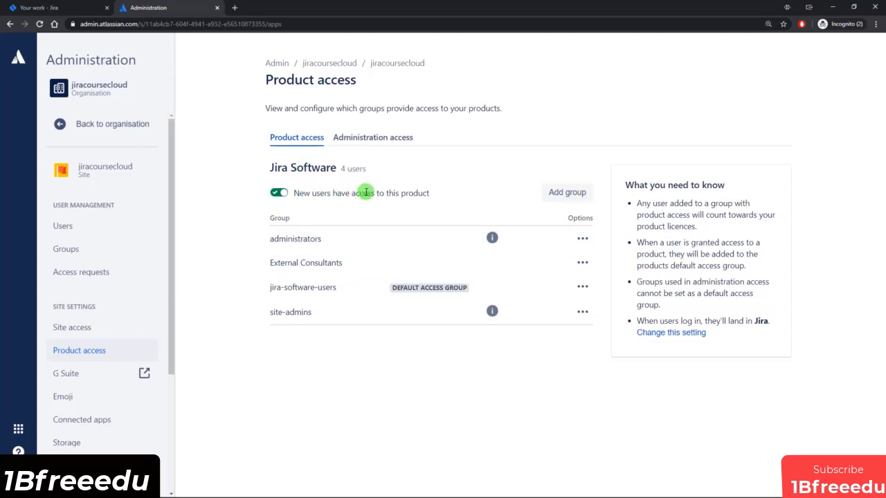
Confirm the consultant user's Jira Software access is now on, then log in as that user.
click(75, 227)
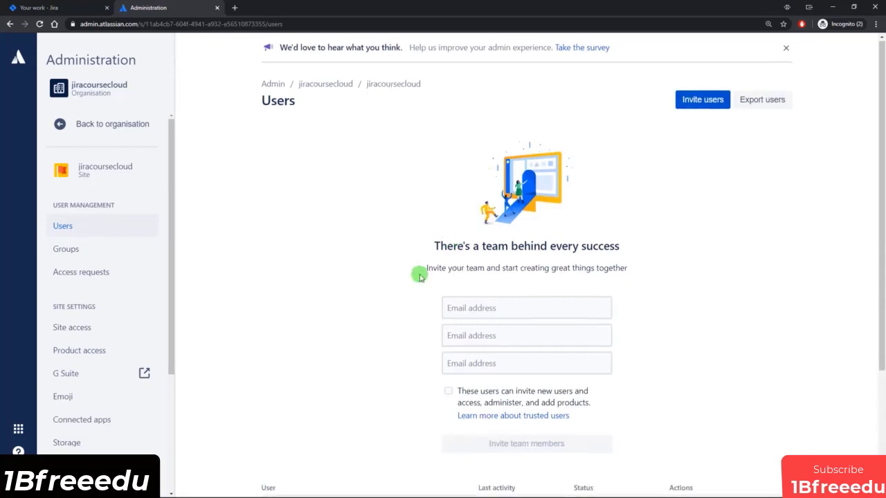
scroll(320, 446, down, 3)
click(316, 370)
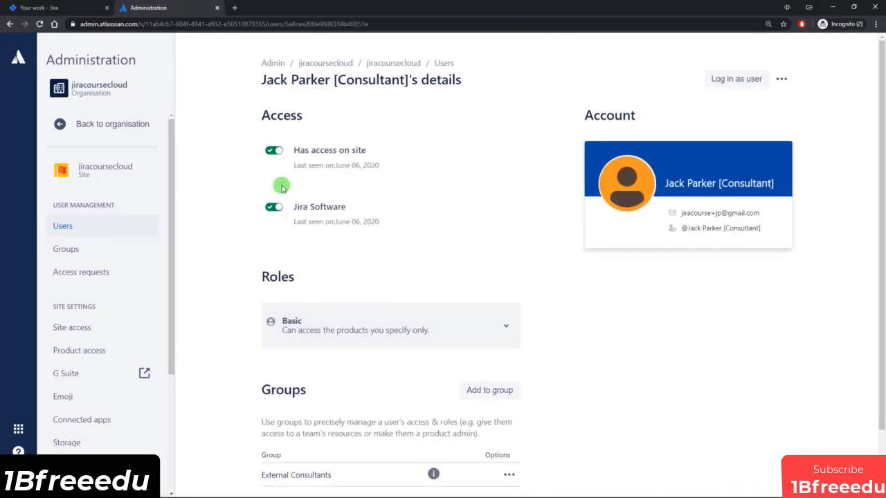
scroll(291, 311, down, 1)
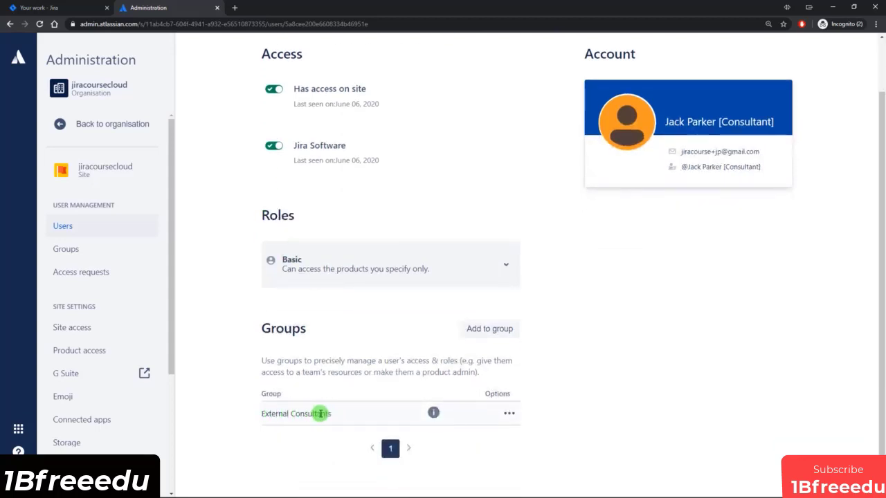
scroll(337, 414, up, 1)
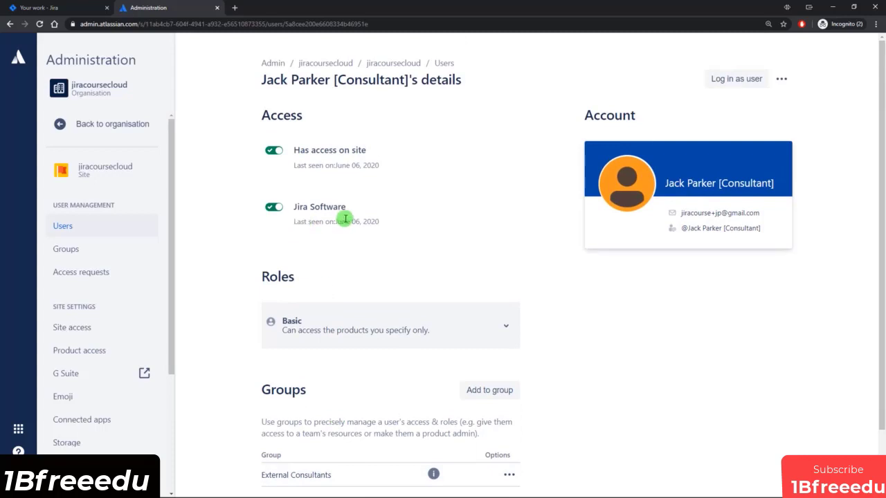
click(743, 80)
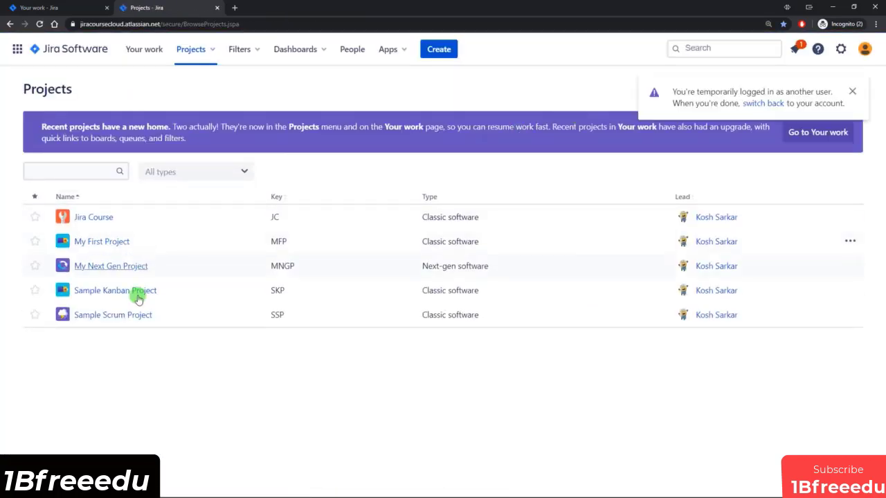
As the consultant, list 87 issues in advanced search, open SSP-25, then switch back to admin.
click(712, 49)
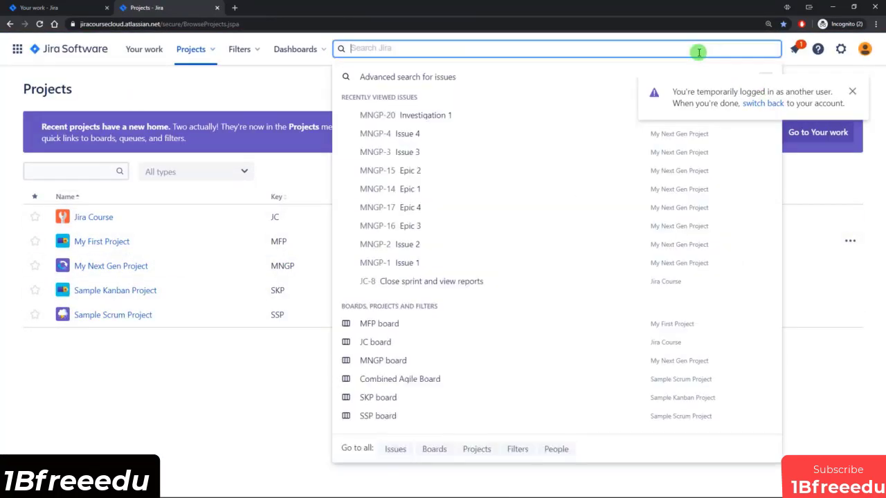
click(449, 75)
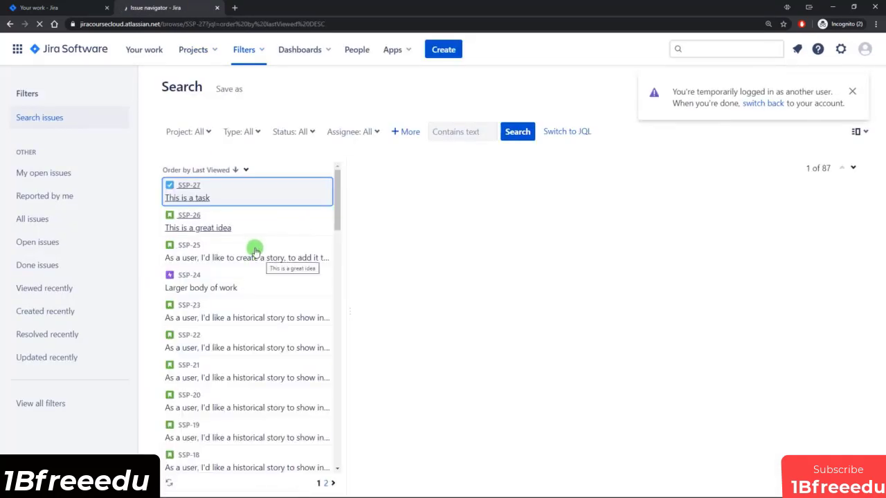
click(254, 247)
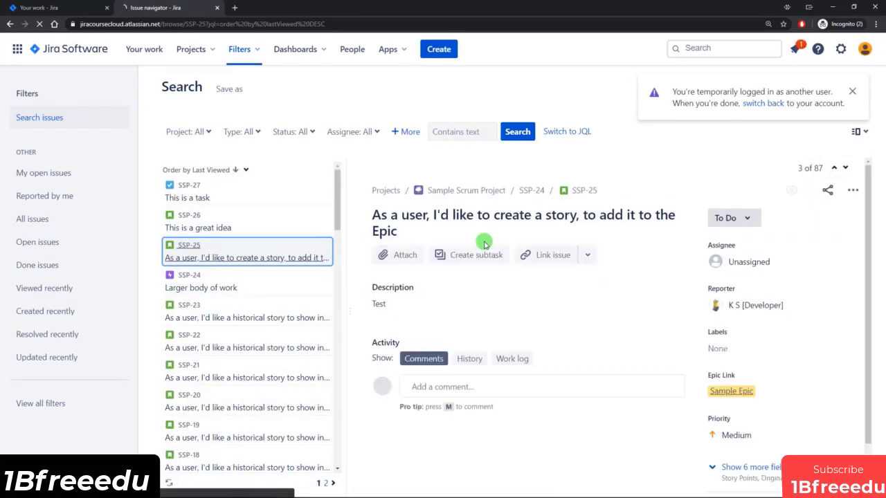
click(763, 104)
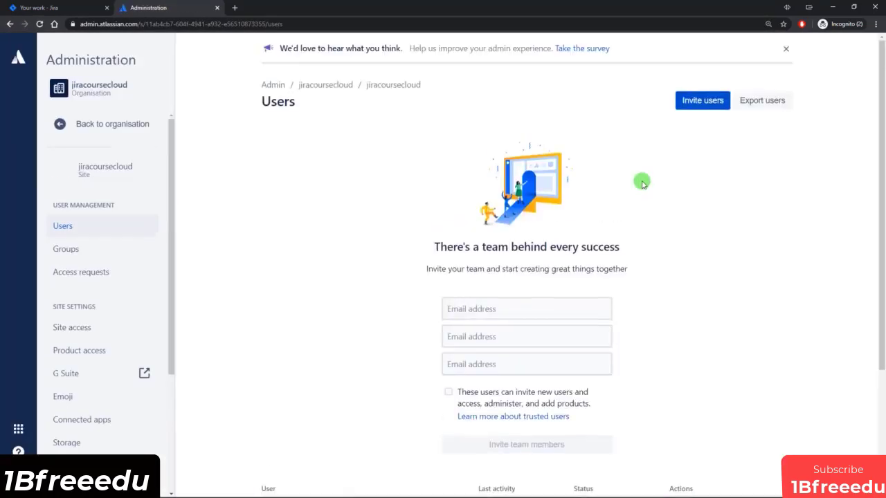
Scroll past the four-user list and go to the Groups page.
scroll(549, 191, down, 3)
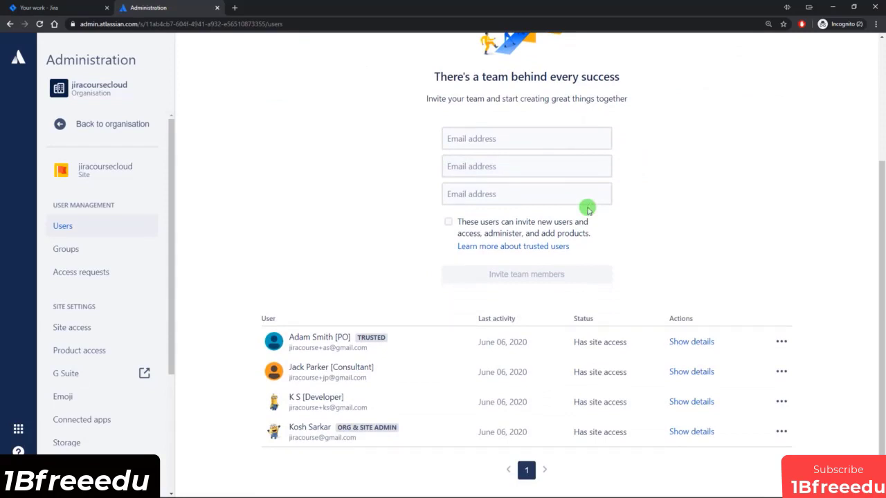
click(66, 249)
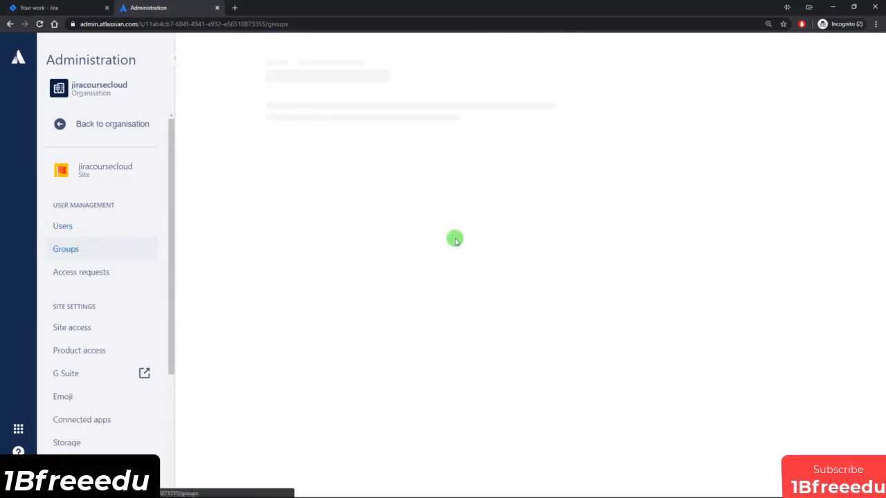
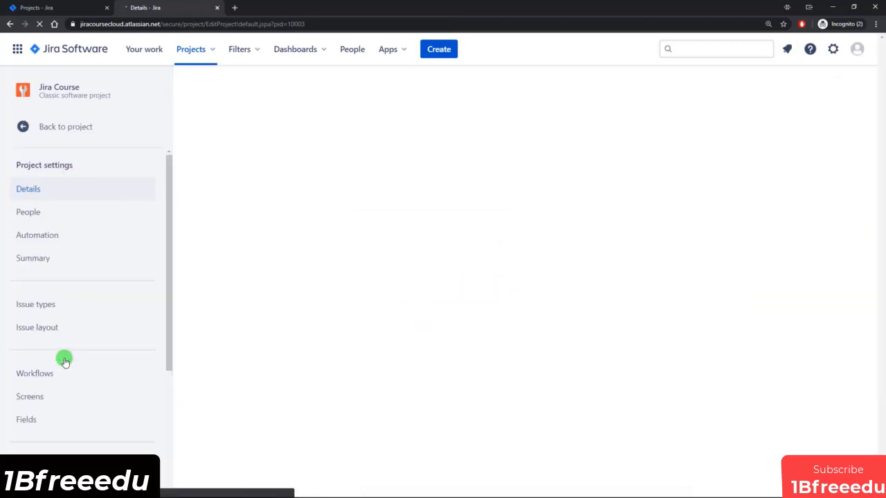
Open the Jira Course project's permissions page and note it uses the Default software scheme.
drag(170, 213, 173, 328)
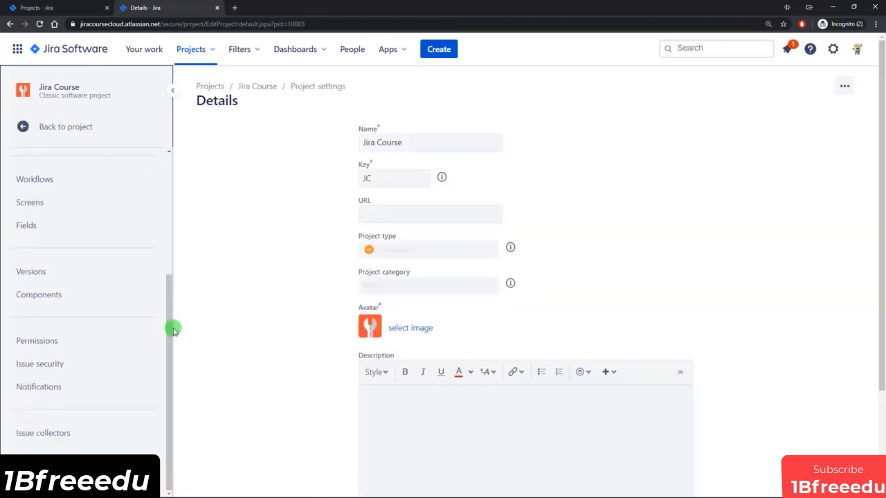
click(45, 340)
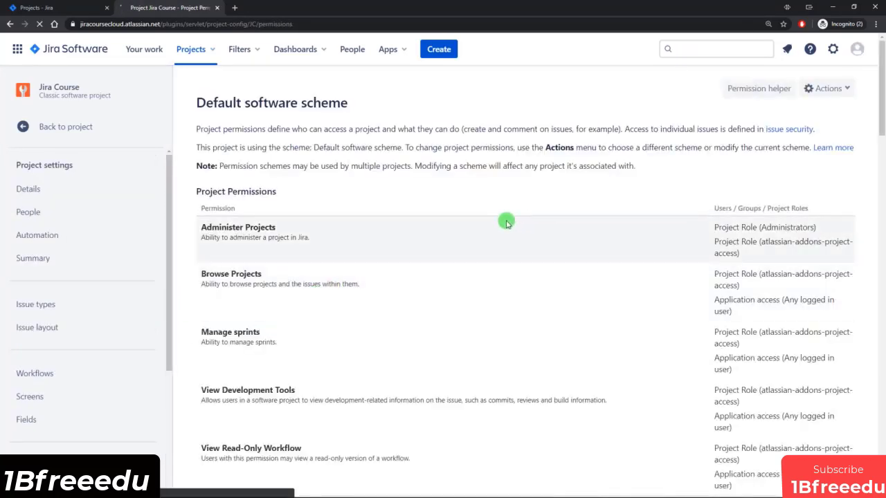
scroll(451, 241, down, 2)
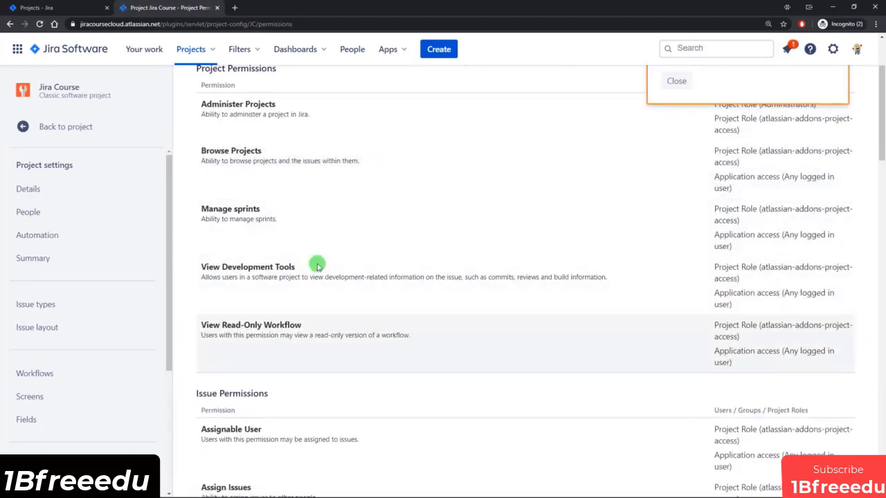
scroll(409, 307, up, 1)
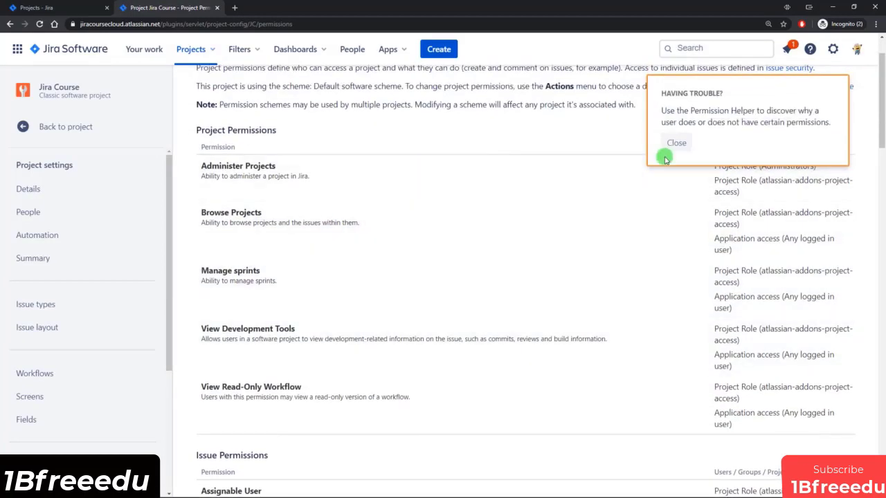
click(676, 142)
scroll(389, 279, up, 1)
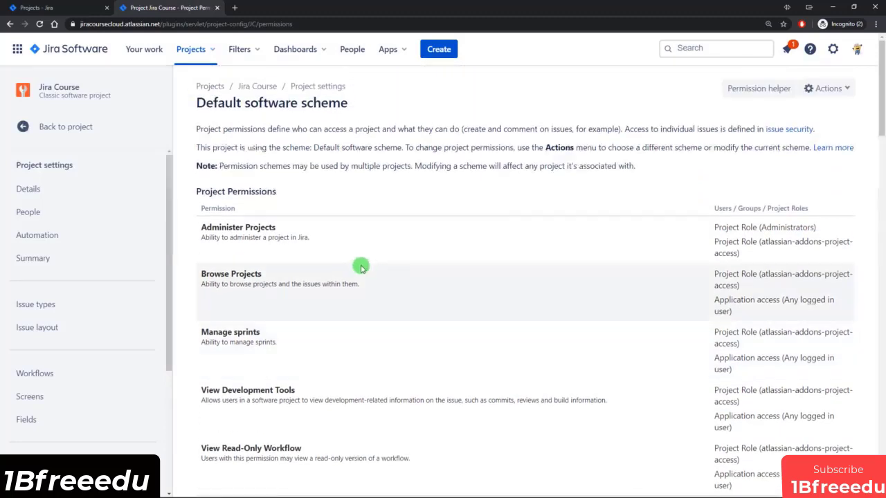
drag(219, 104, 339, 103)
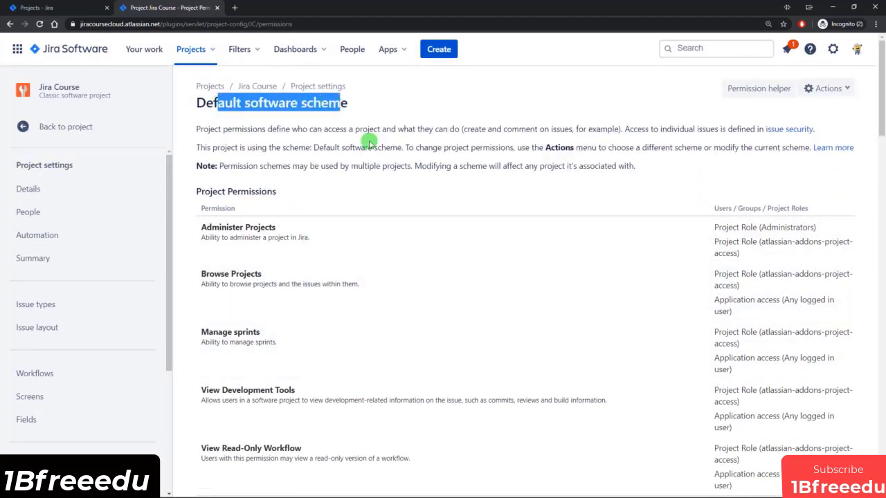
Scroll through the scheme's project and issue permission sections.
scroll(450, 220, down, 1)
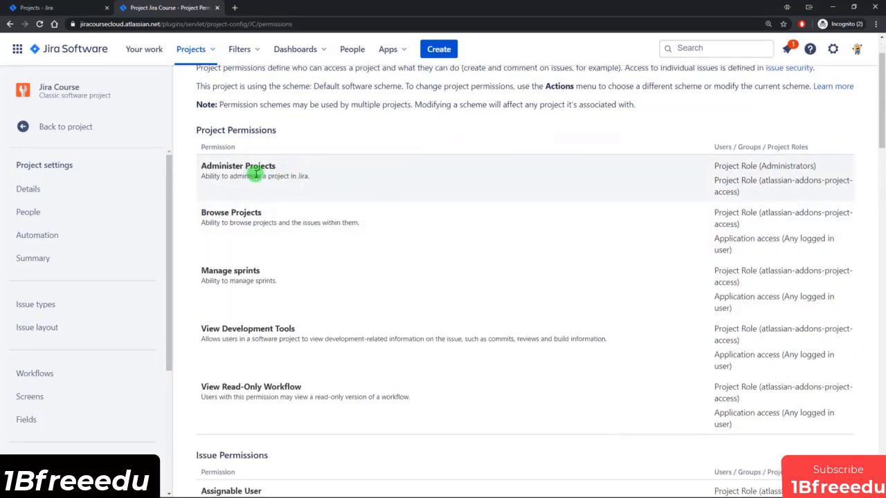
scroll(291, 268, down, 3)
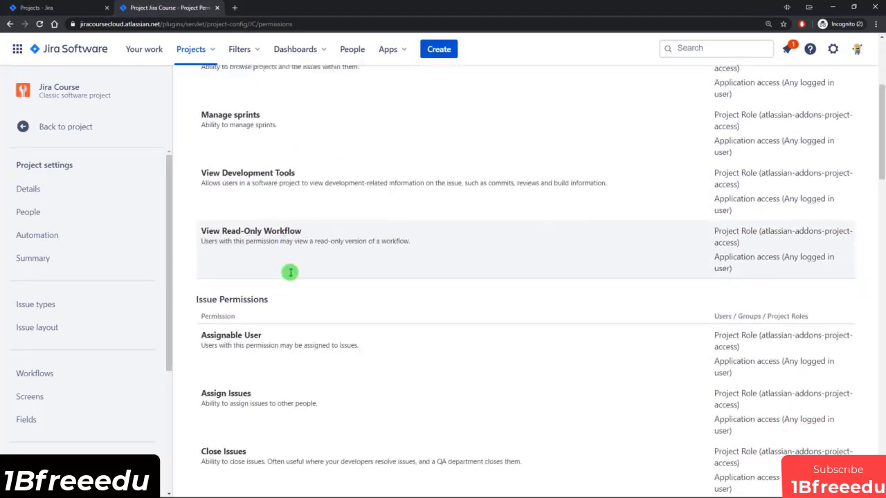
scroll(270, 248, up, 3)
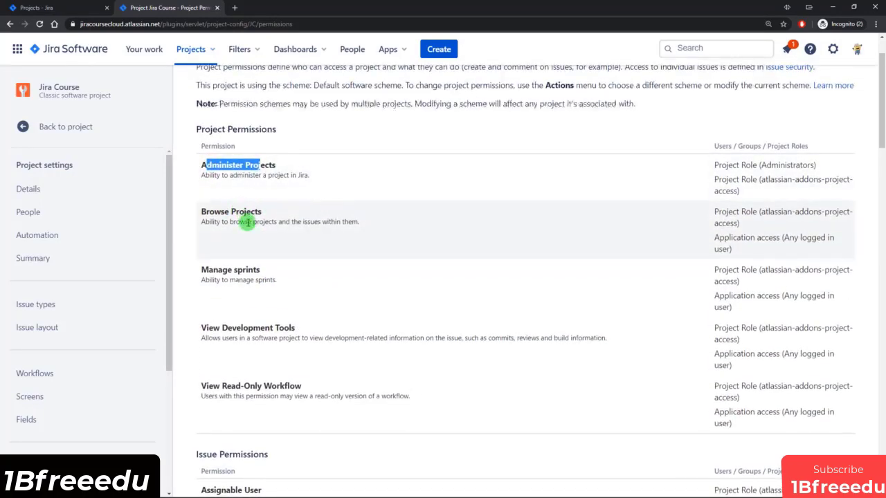
scroll(245, 220, down, 4)
scroll(236, 219, up, 1)
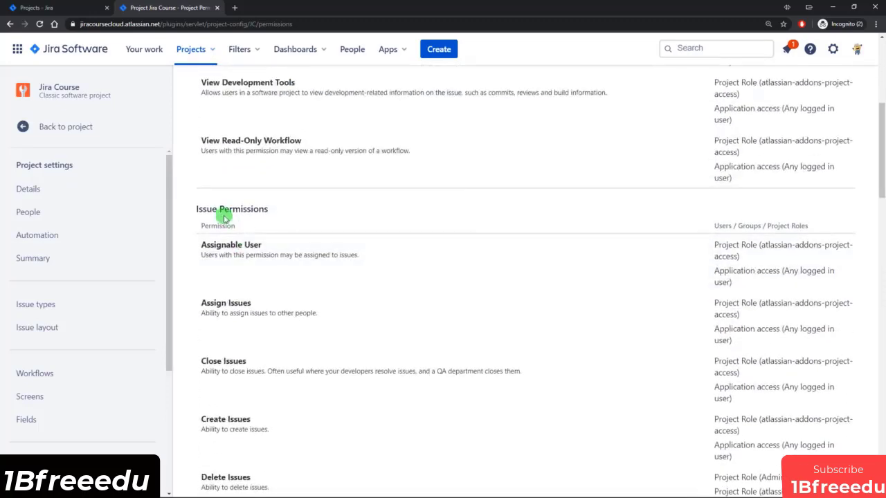
scroll(249, 263, down, 3)
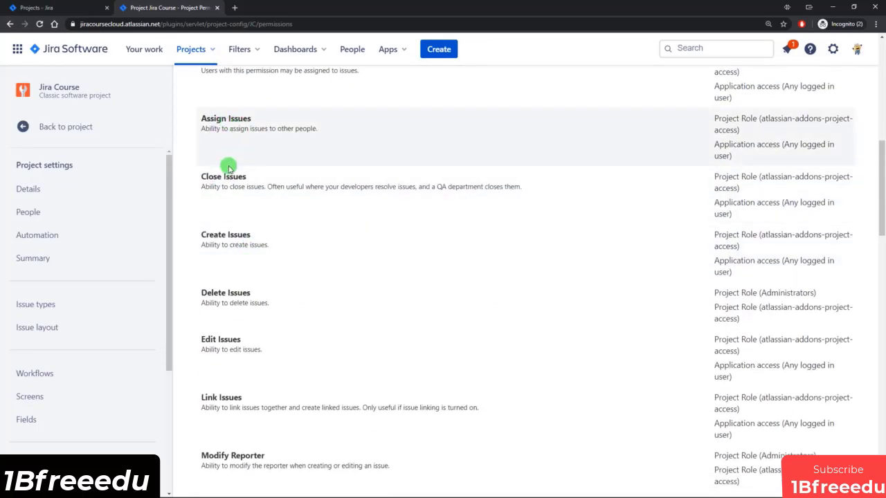
scroll(267, 333, down, 2)
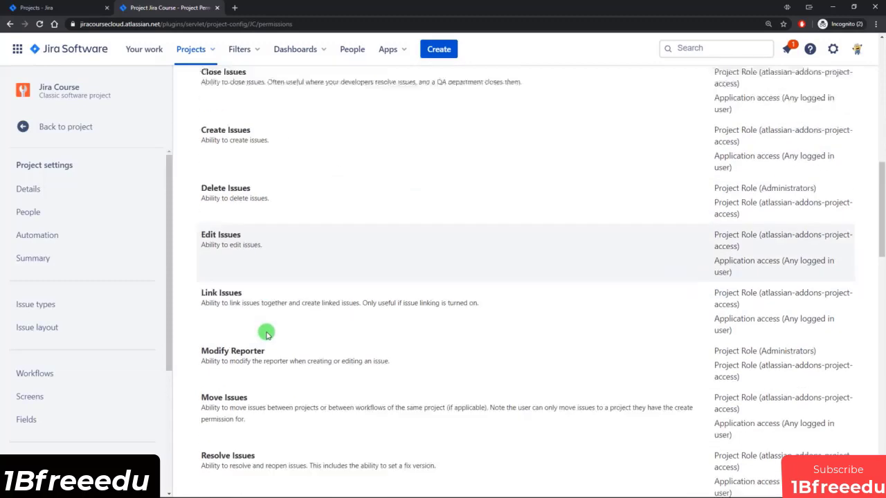
scroll(267, 334, down, 6)
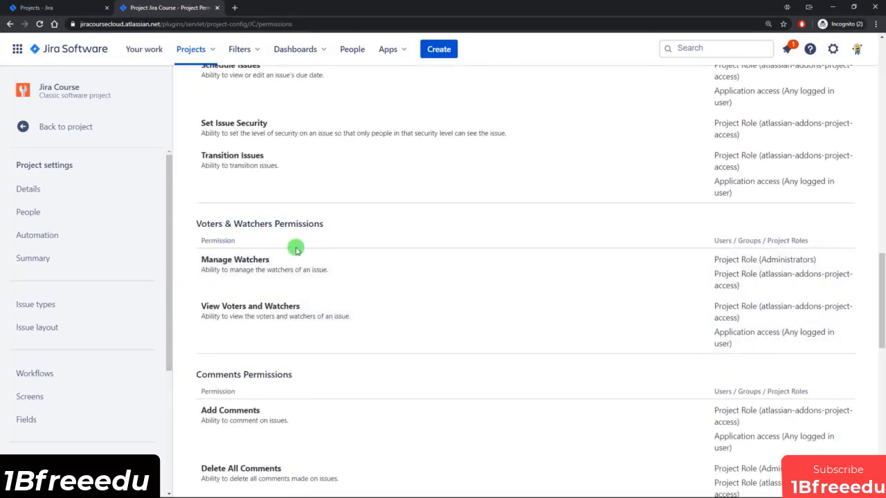
scroll(296, 258, down, 2)
scroll(255, 267, down, 4)
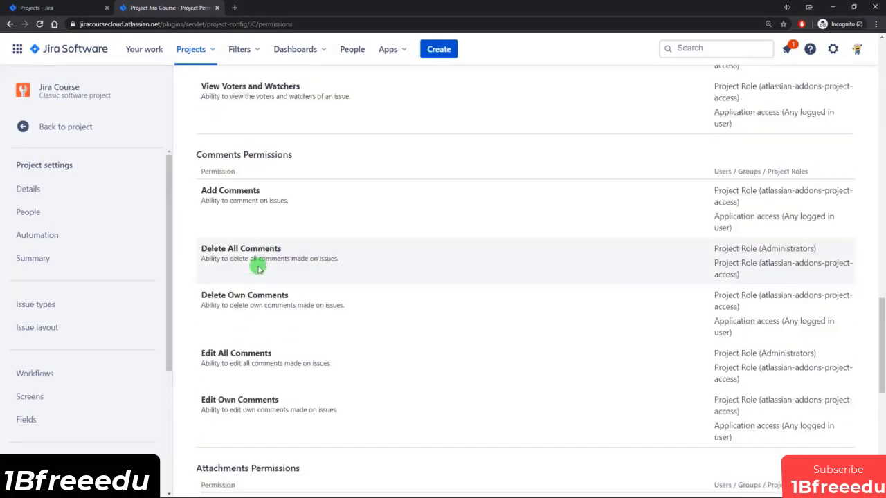
scroll(254, 291, up, 1)
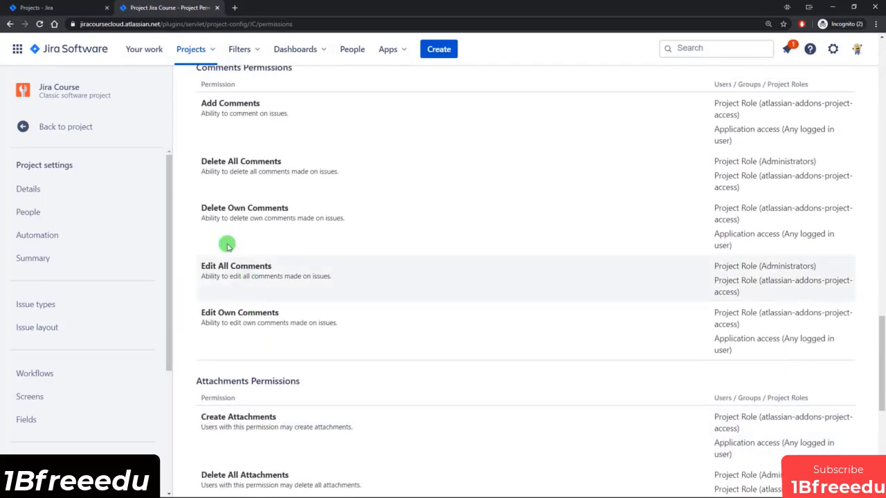
scroll(233, 301, down, 1)
scroll(236, 308, down, 1)
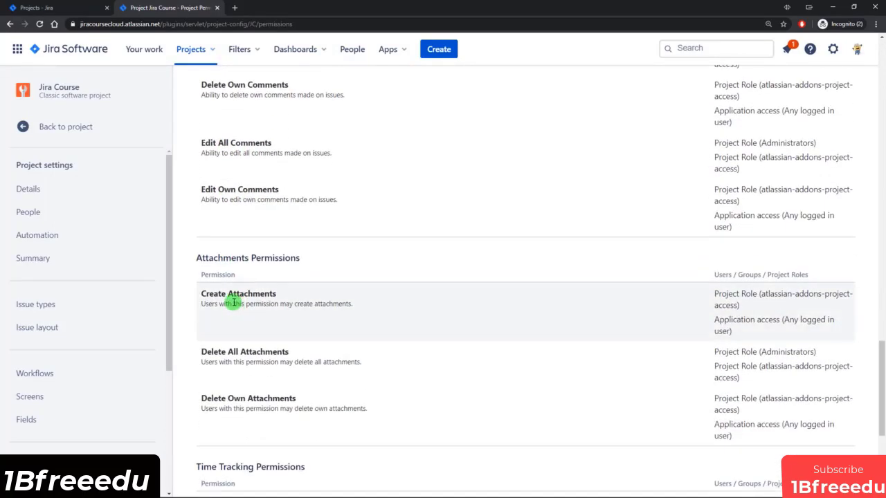
scroll(291, 283, down, 4)
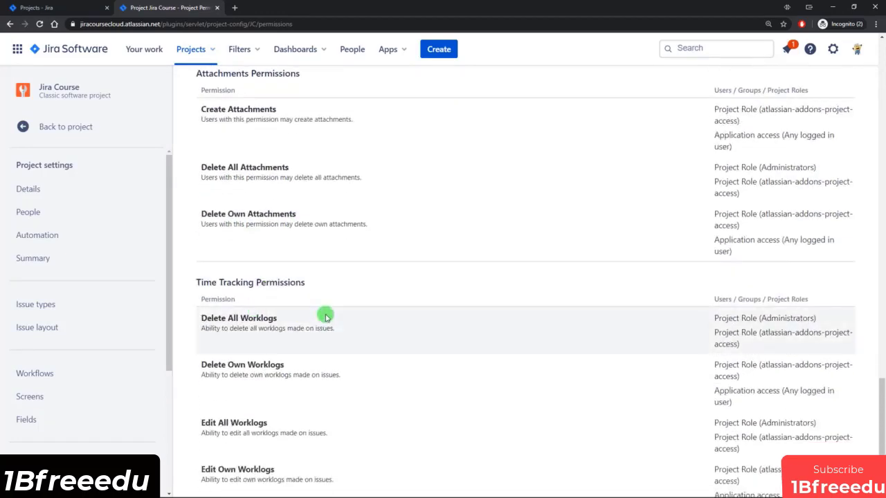
scroll(325, 316, up, 3)
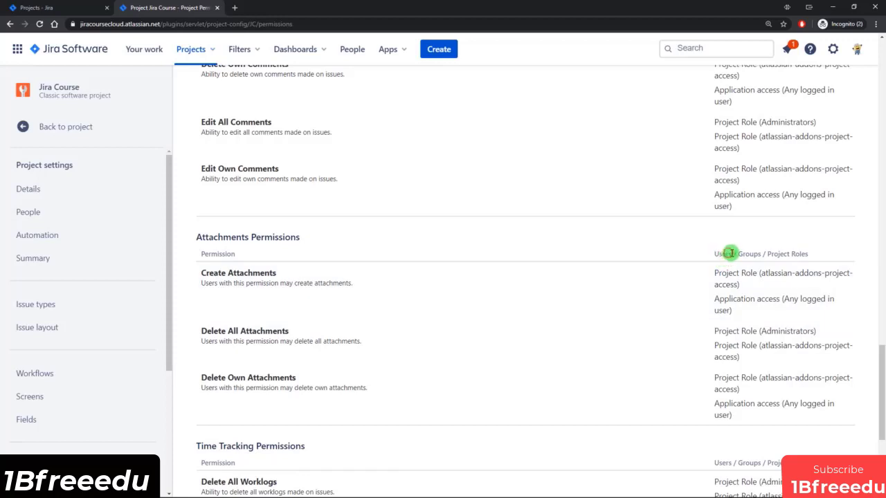
Highlight the Users / Groups / Project Roles column, then scroll back to the top.
drag(797, 254, 705, 259)
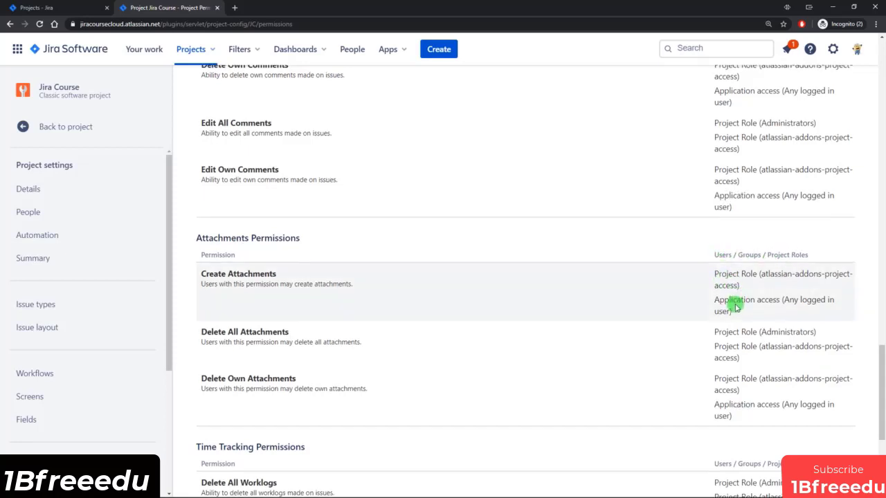
scroll(734, 307, up, 4)
scroll(735, 307, up, 6)
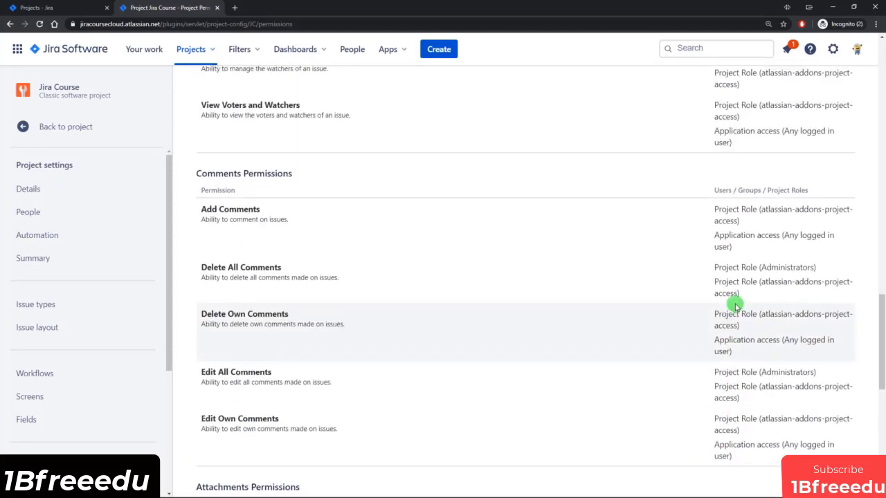
scroll(734, 307, up, 7)
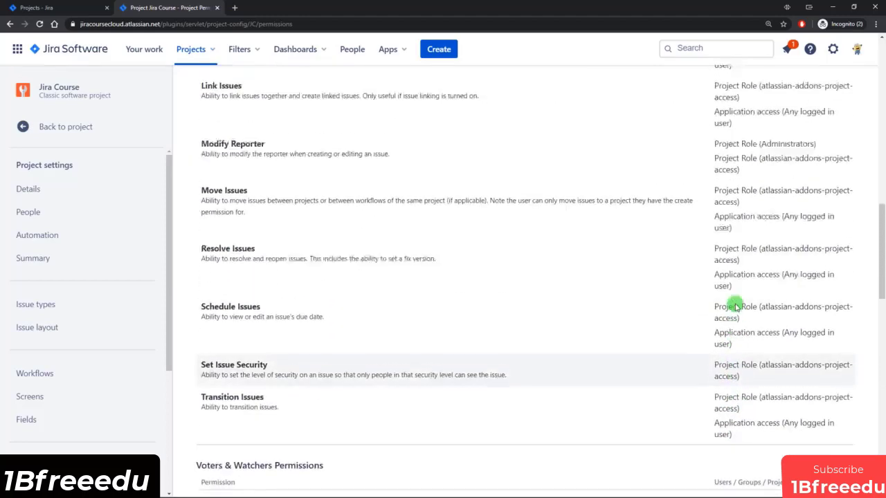
scroll(734, 307, up, 8)
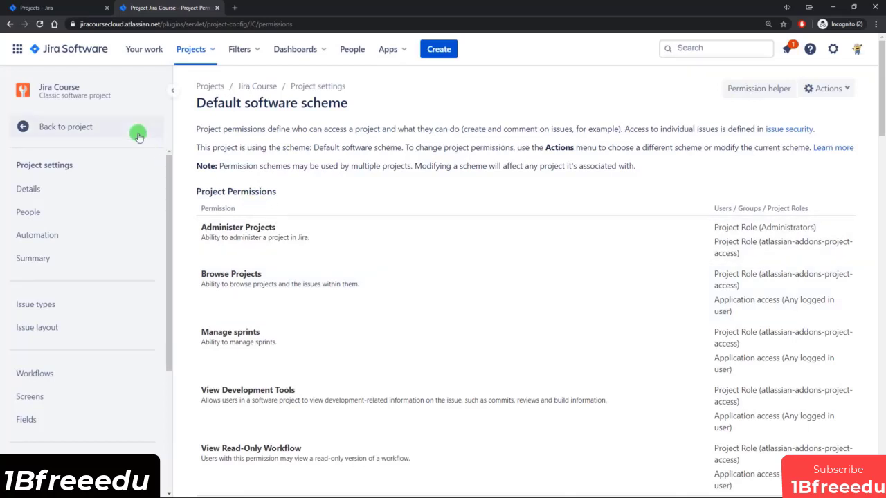
From Your work, go to Settings > Issues and open Permission schemes.
click(61, 50)
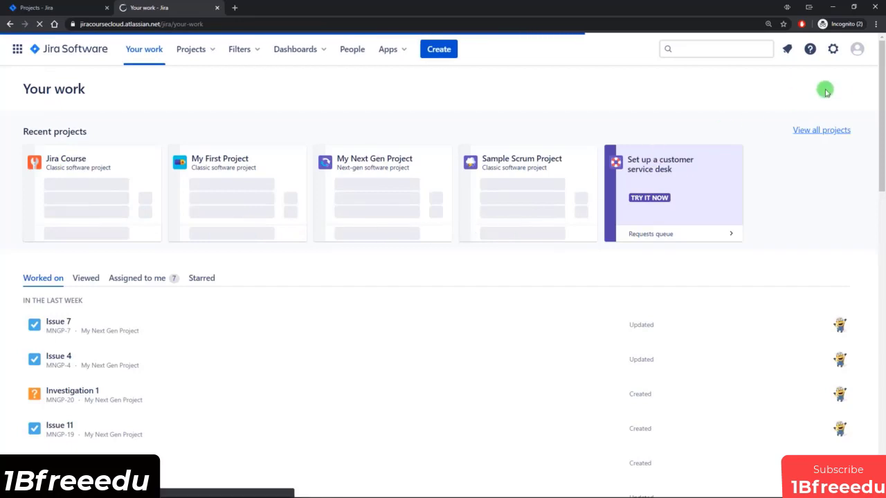
click(831, 52)
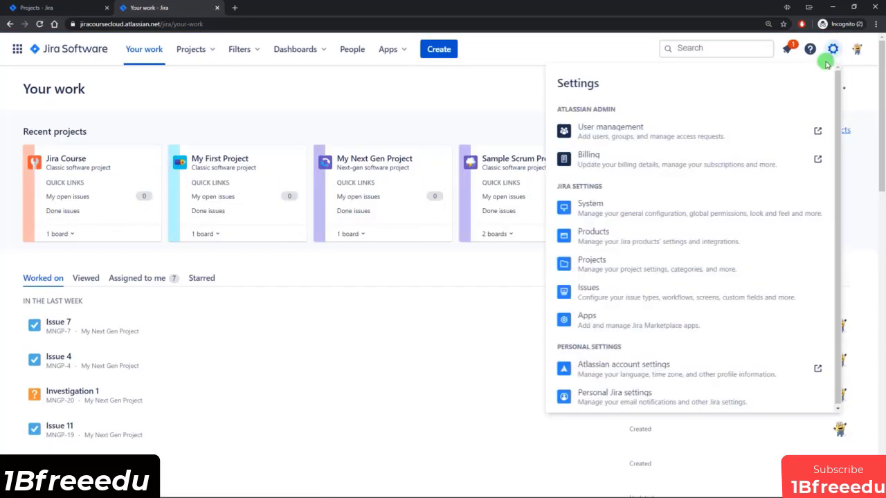
click(609, 293)
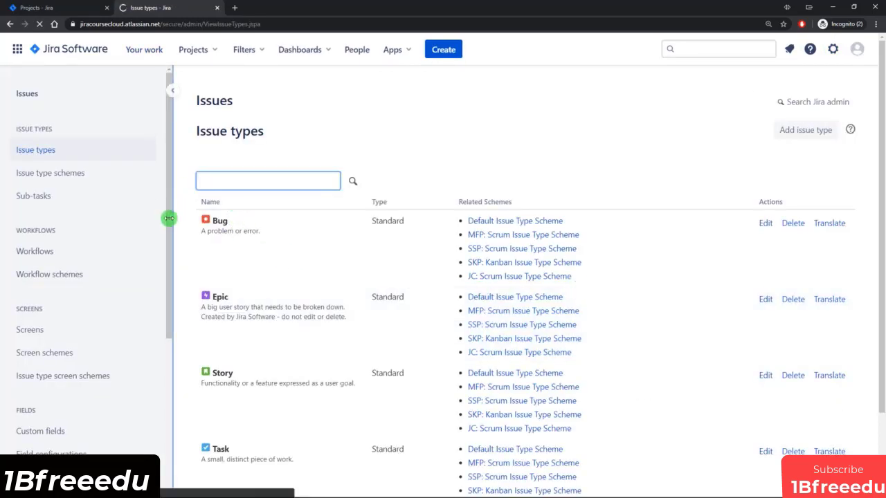
drag(169, 218, 158, 413)
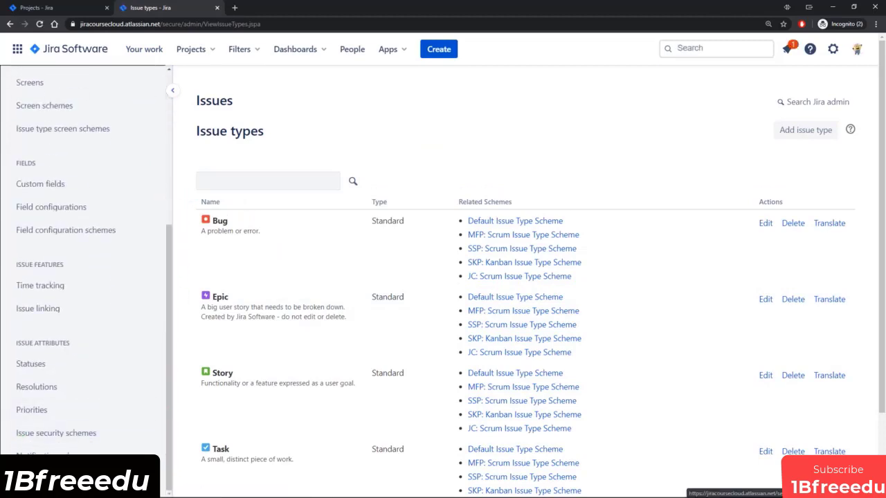
click(171, 448)
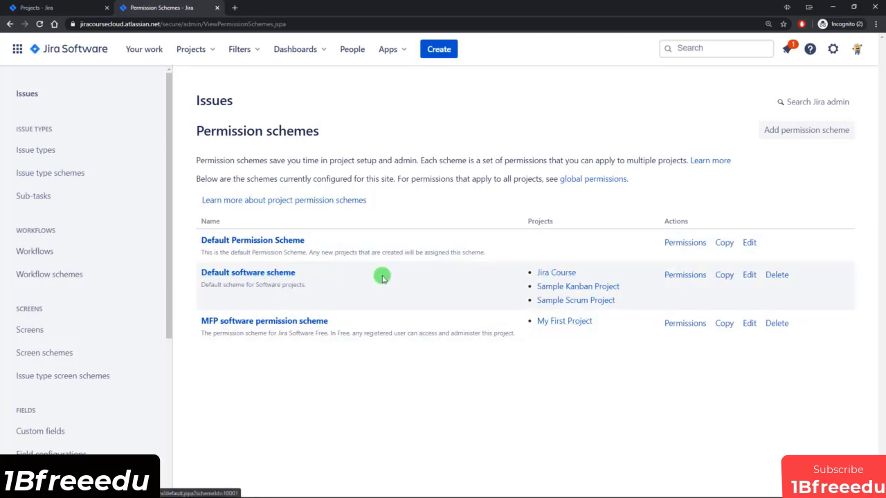
Look through the Default software scheme's permissions, then return to the three-scheme list.
click(684, 275)
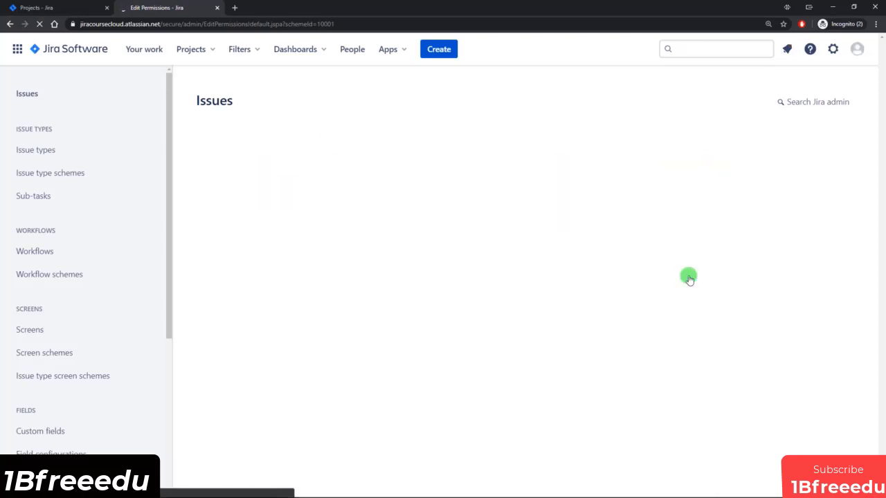
scroll(383, 207, down, 3)
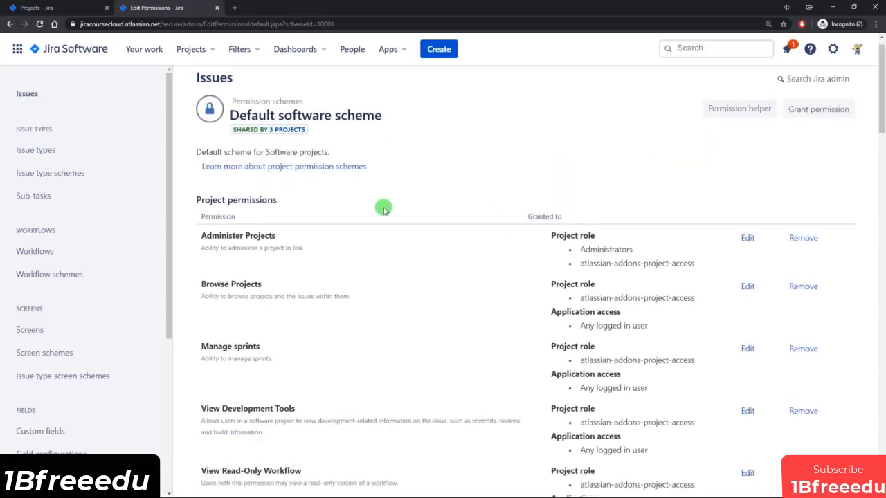
scroll(383, 209, down, 1)
scroll(382, 212, down, 4)
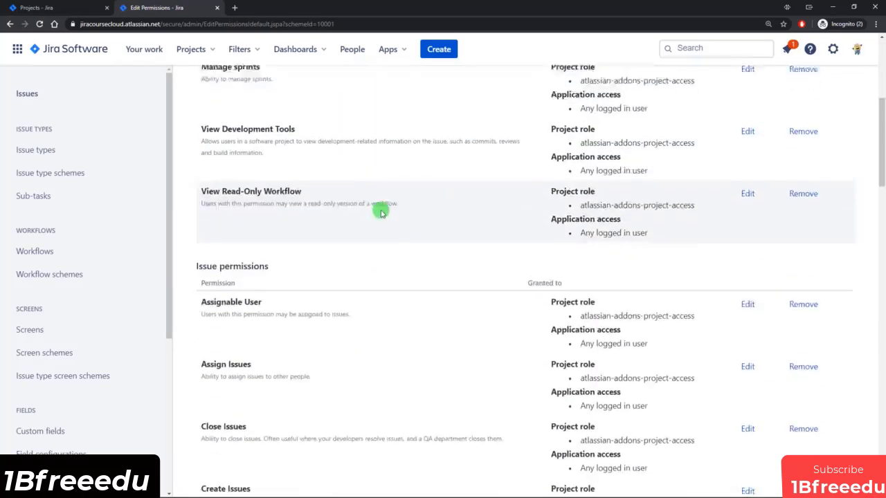
scroll(379, 221, down, 5)
scroll(415, 239, up, 3)
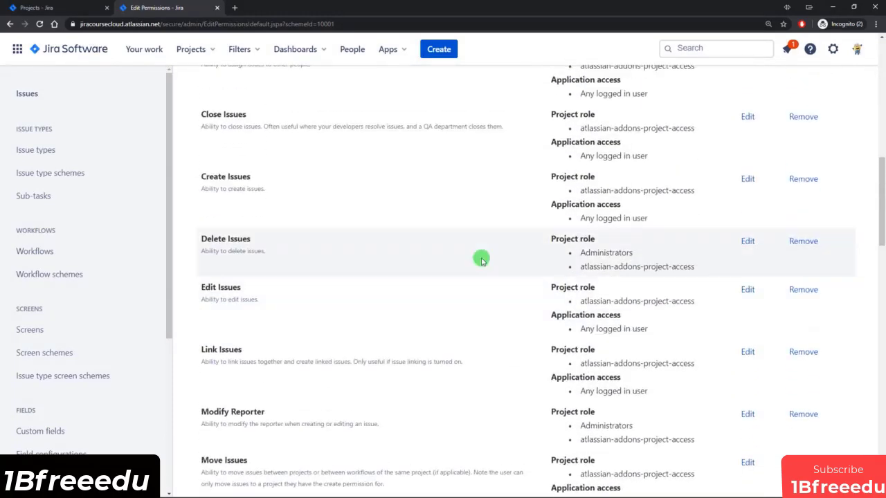
scroll(593, 236, up, 8)
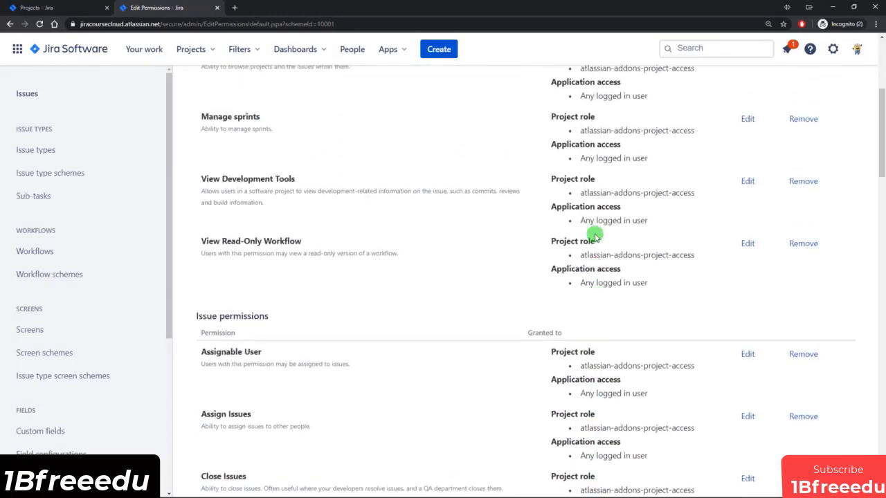
click(11, 24)
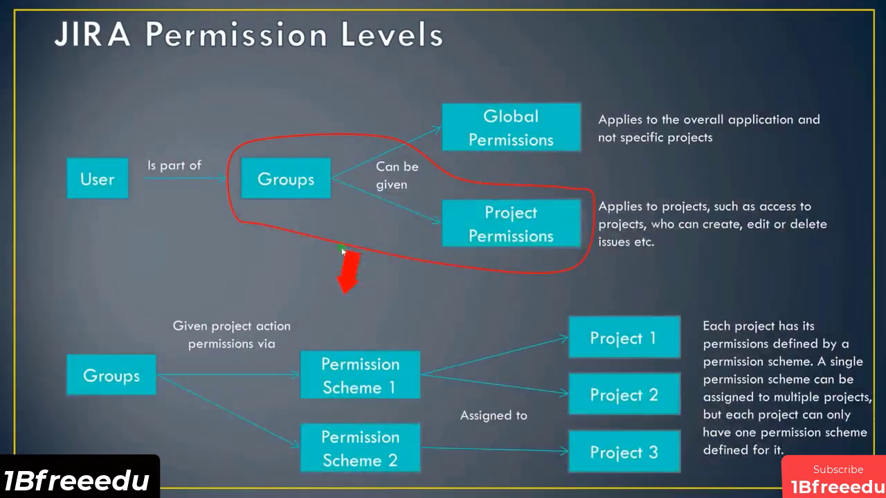
Step the Permission Levels presentation slide back and forward again.
key(Left)
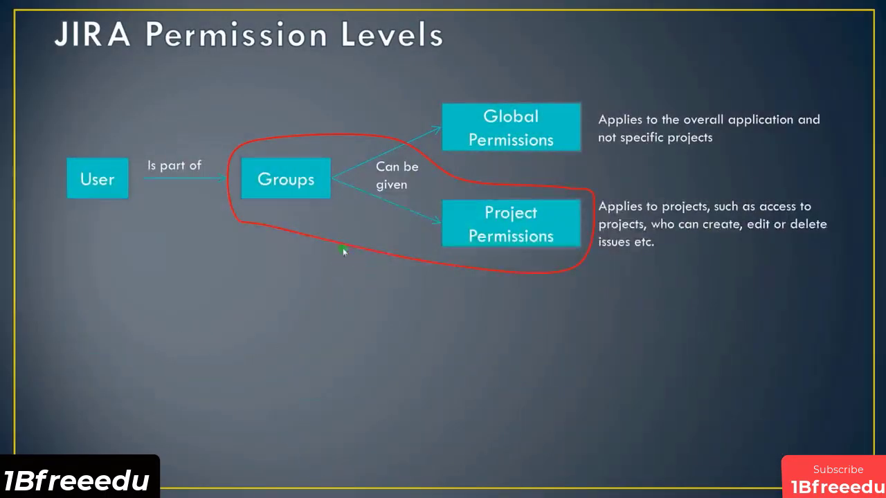
key(Right)
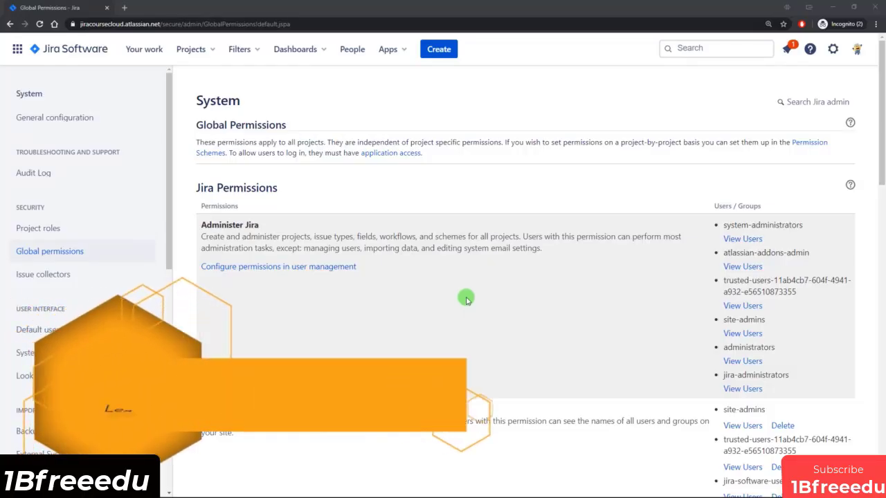
scroll(477, 298, down, 1)
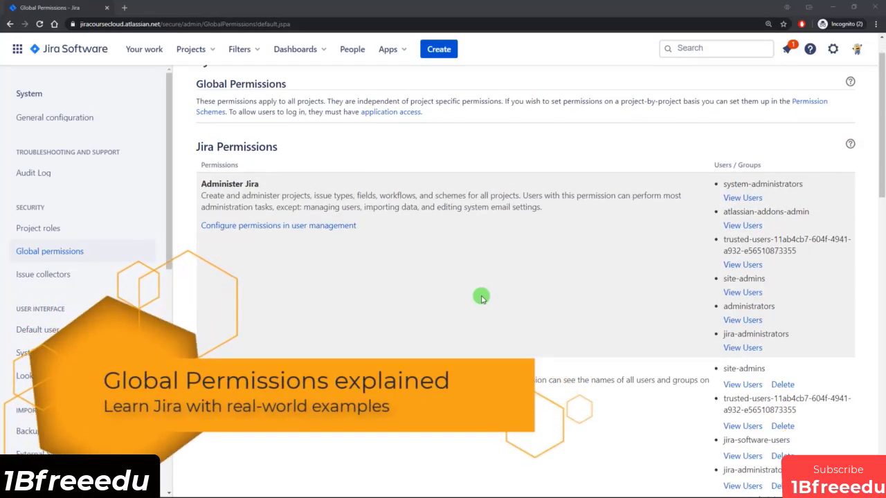
scroll(535, 248, down, 2)
scroll(536, 255, up, 3)
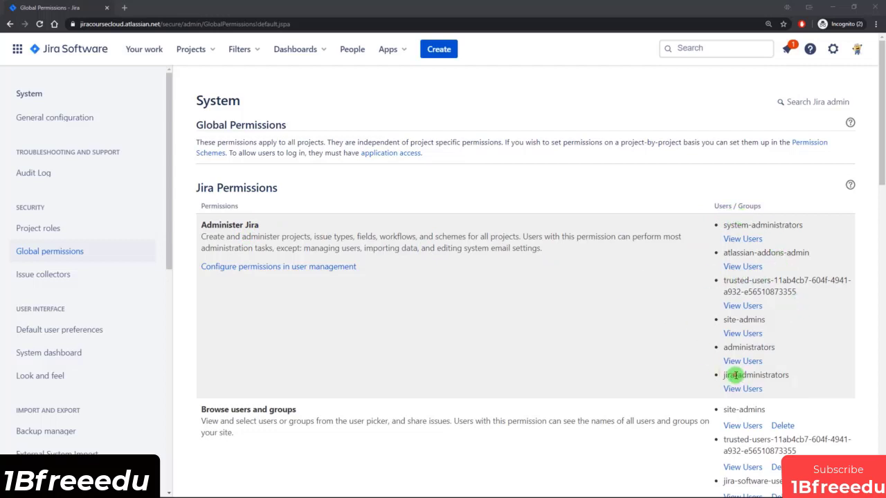
drag(735, 375, 768, 375)
drag(738, 348, 761, 318)
click(734, 321)
click(775, 328)
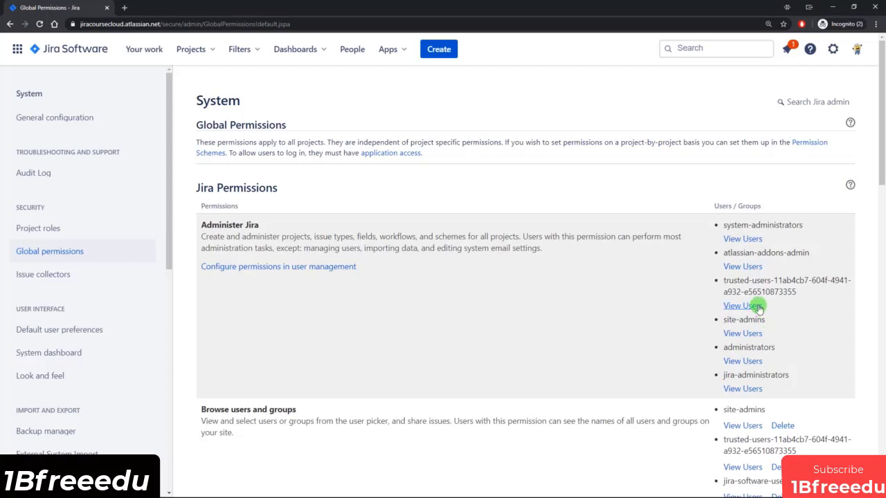
drag(761, 283, 795, 292)
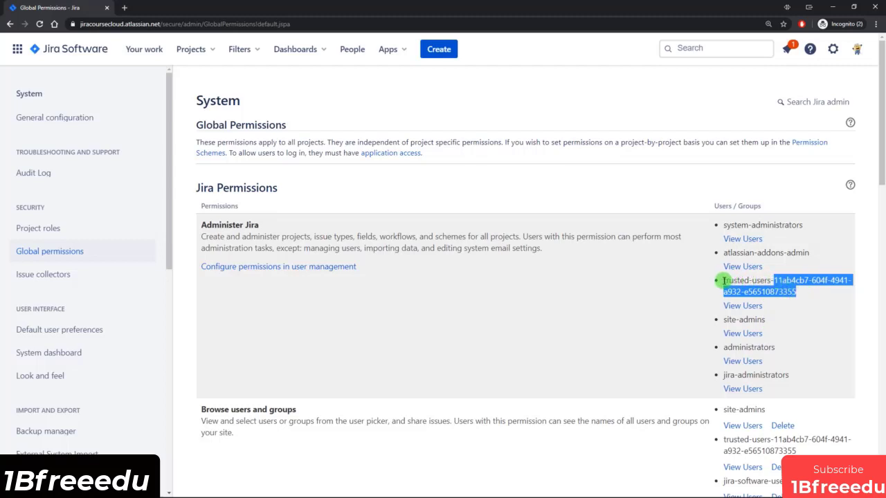
drag(723, 280, 800, 294)
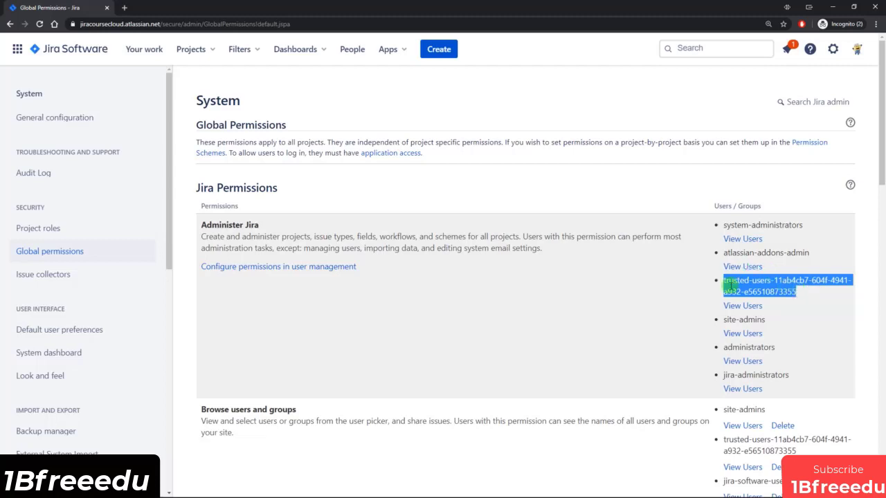
click(760, 281)
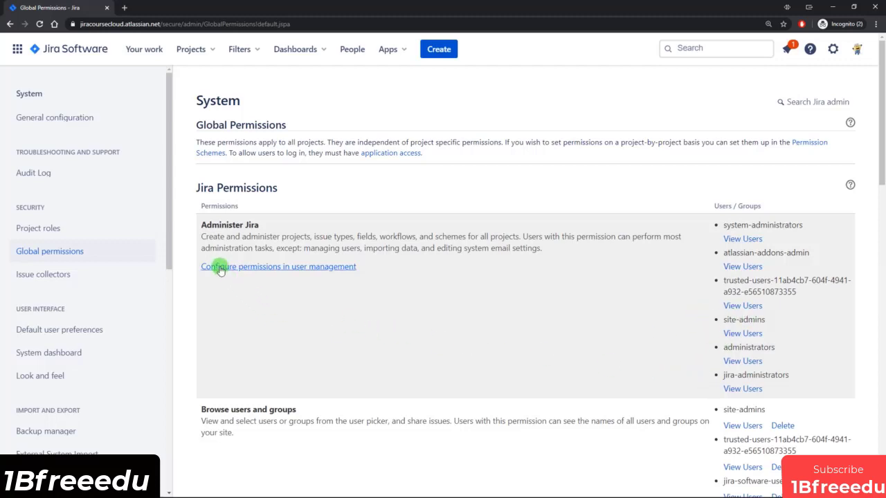
Check the groups with Jira Administration access, then return to Global Permissions.
click(266, 269)
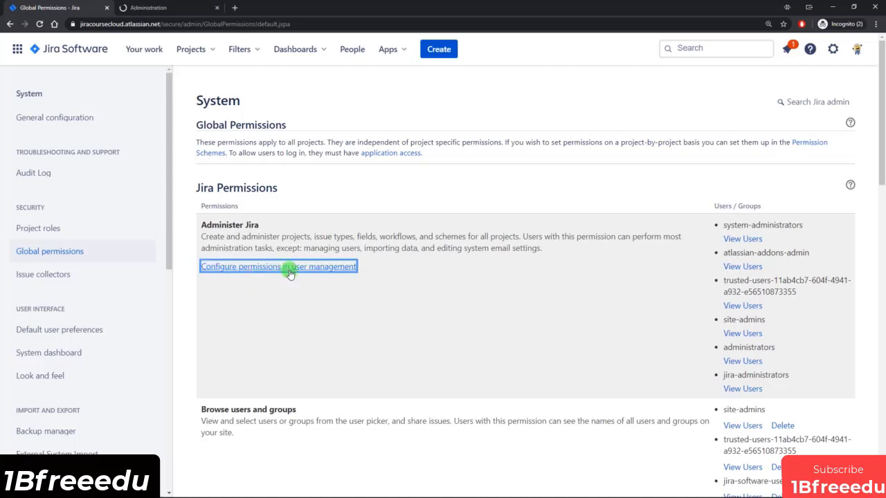
click(166, 8)
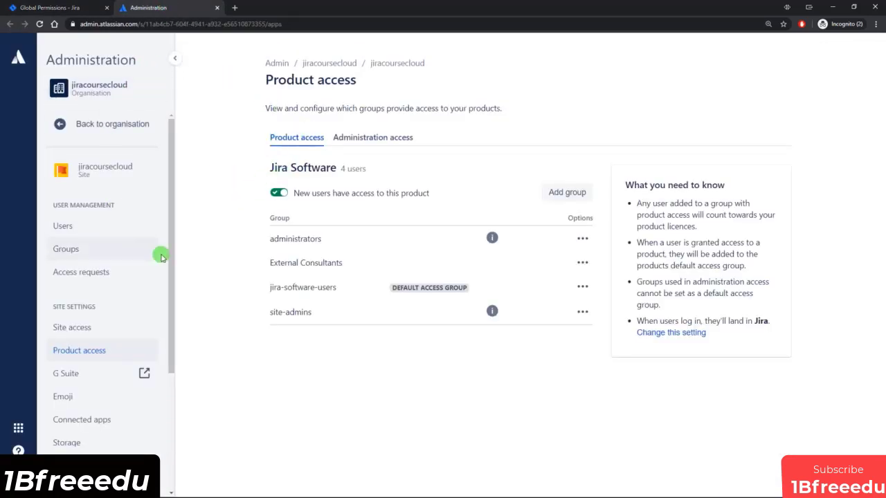
click(374, 137)
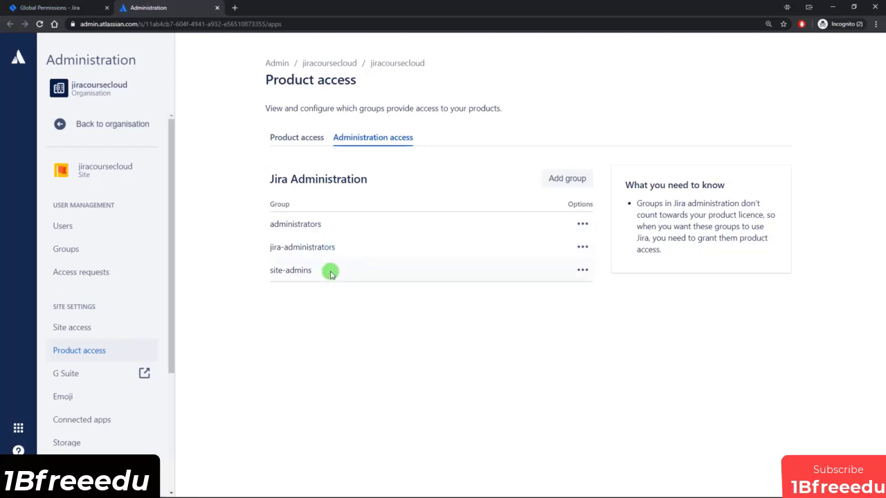
click(59, 6)
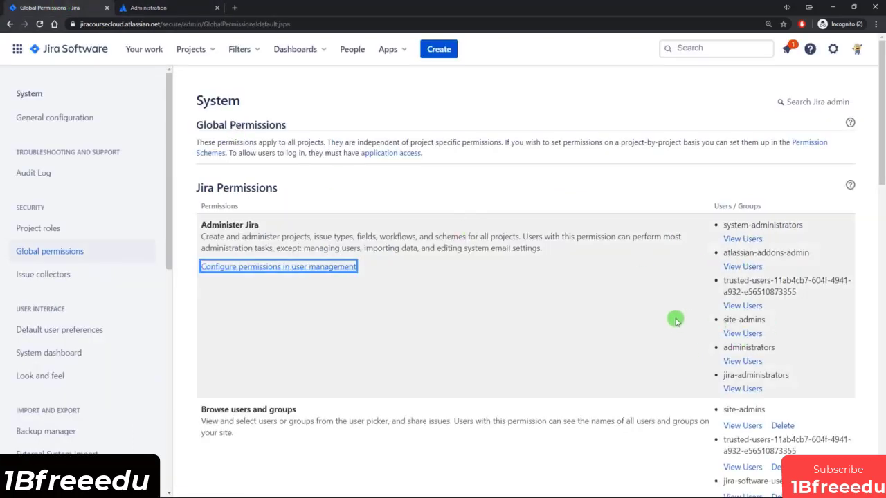
Review the Browse users and groups permission, then bring up starred and recent filters.
scroll(662, 311, down, 2)
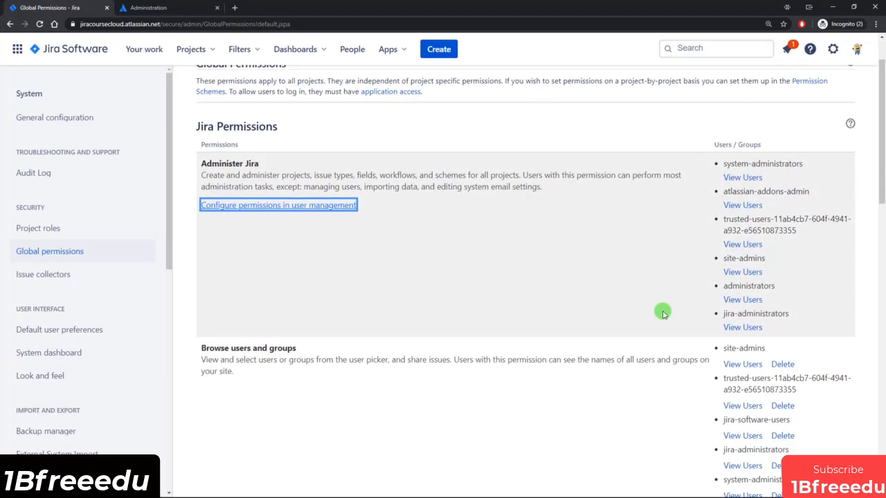
scroll(375, 282, down, 1)
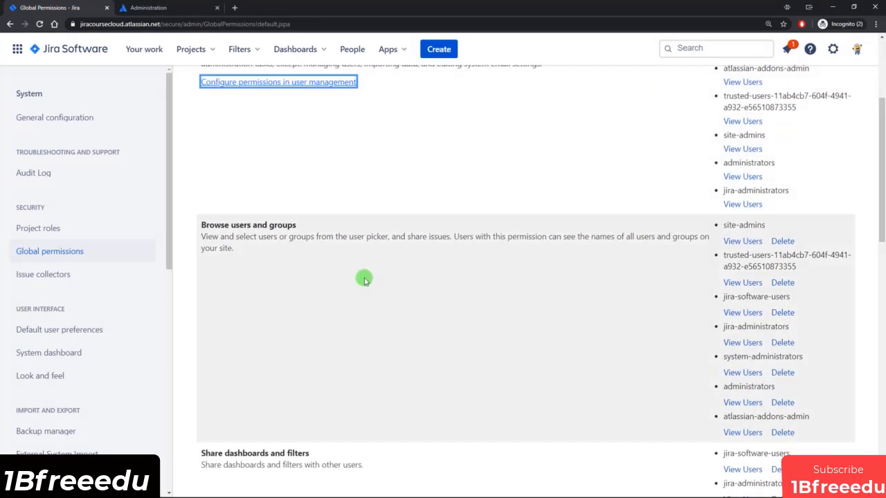
scroll(364, 277, down, 1)
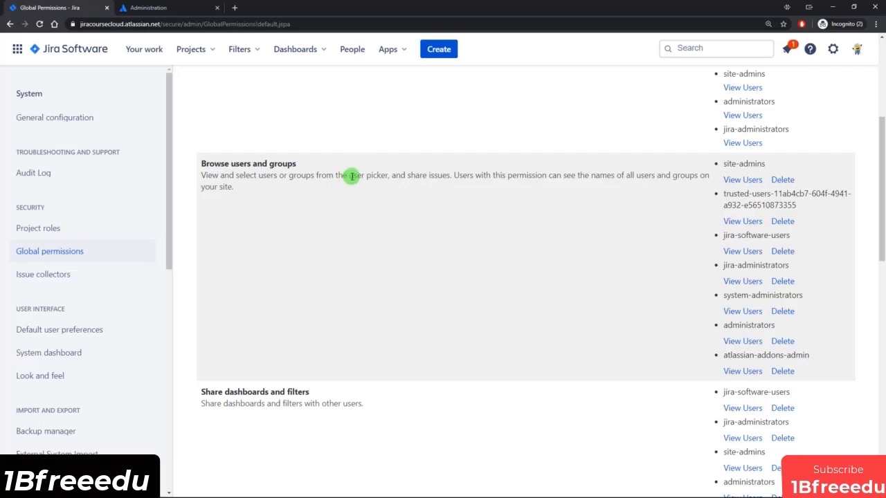
drag(349, 176, 389, 177)
click(392, 187)
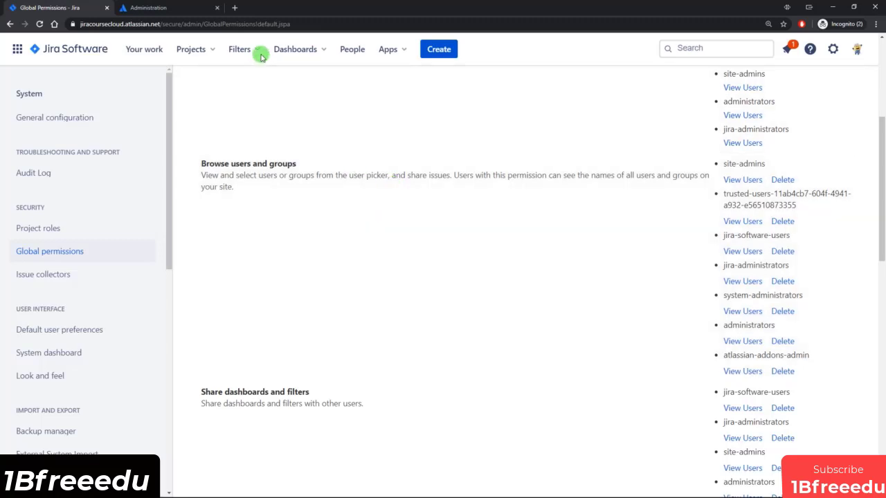
click(218, 9)
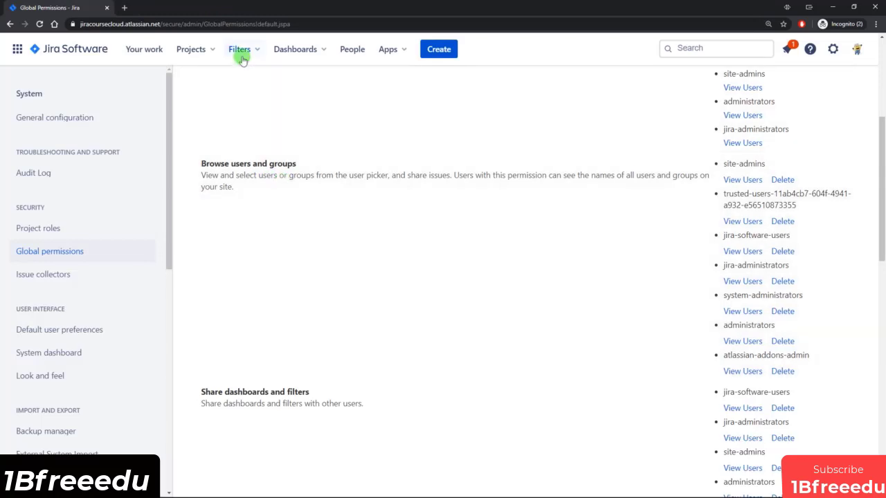
click(240, 53)
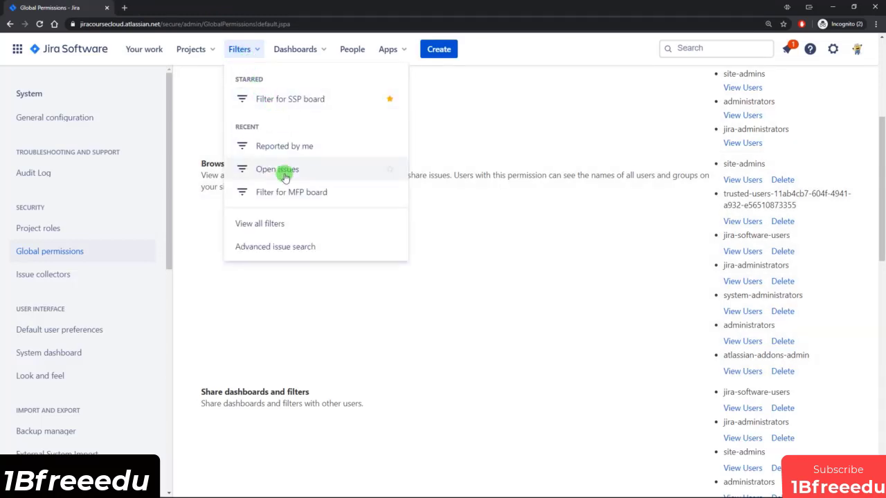
View all filters and open SSP Incomplete Stories in its own tab.
click(267, 224)
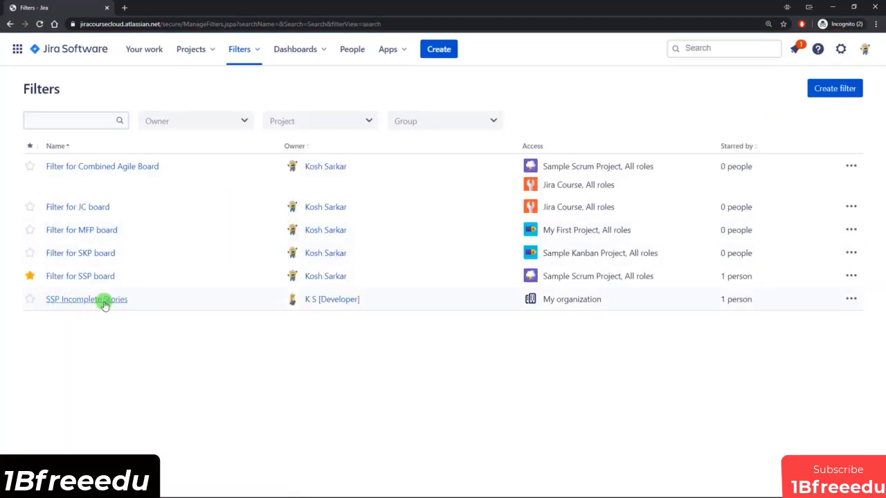
ctrl+click(83, 300)
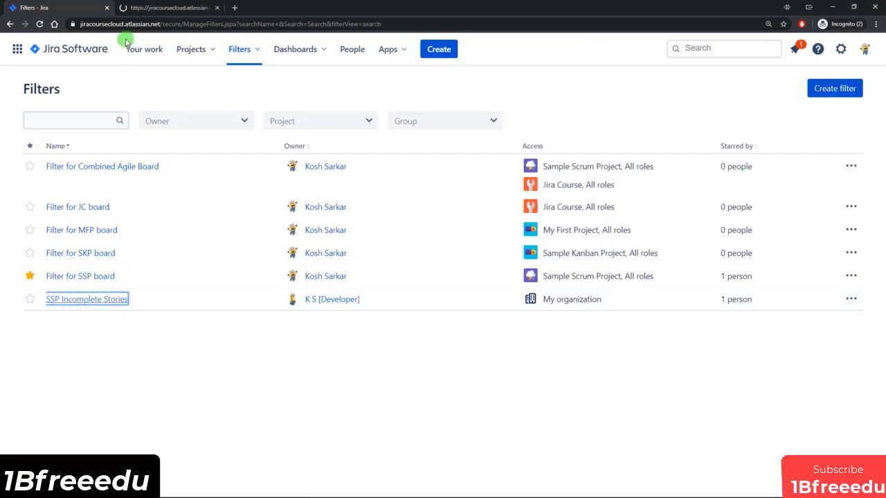
click(156, 7)
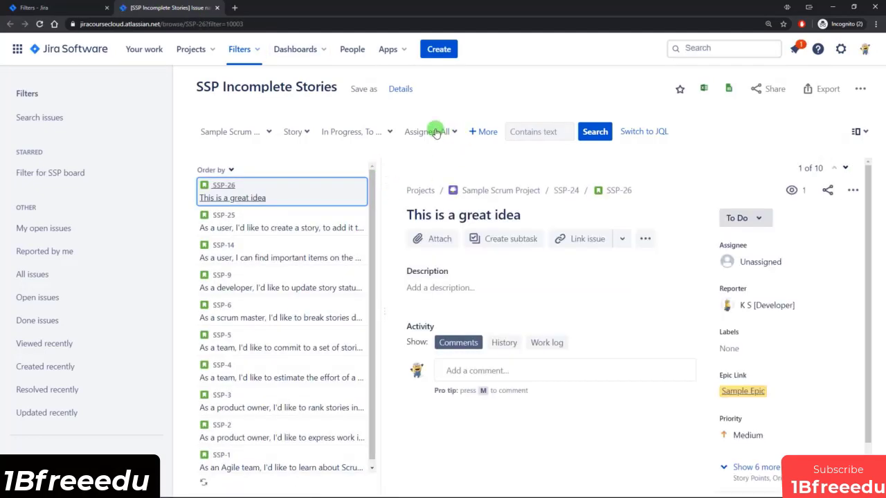
Search the Assignee filter for a user, clear it, then return to the filters list.
click(447, 132)
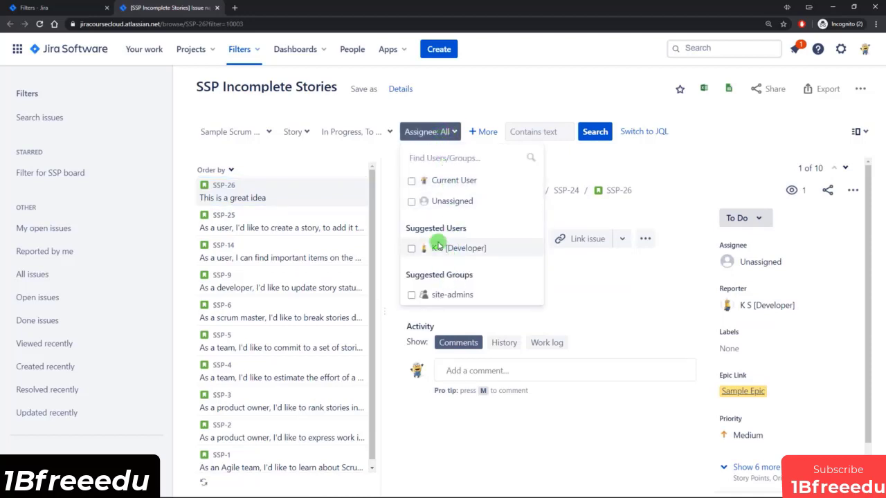
click(450, 158)
text(adam)
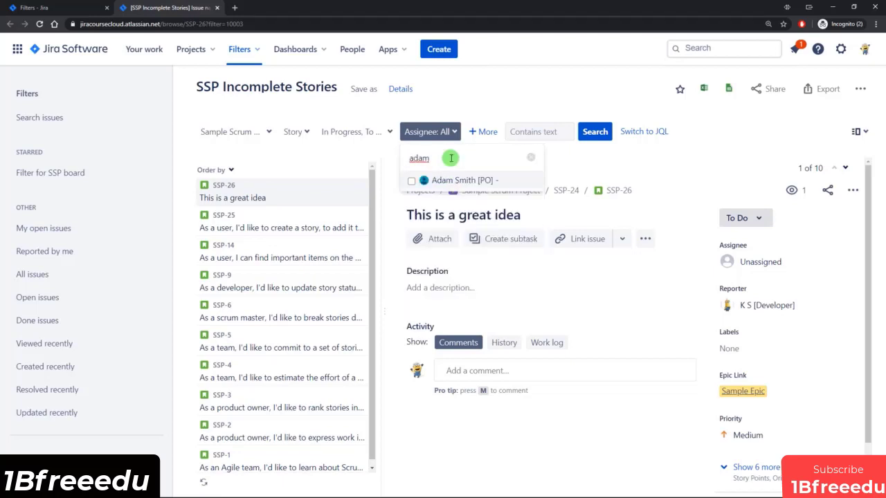
text(jack)
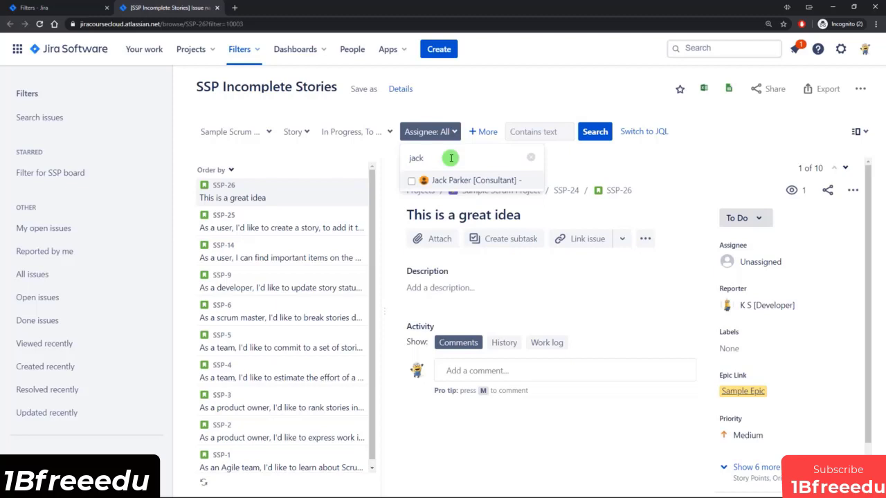
click(468, 104)
click(449, 131)
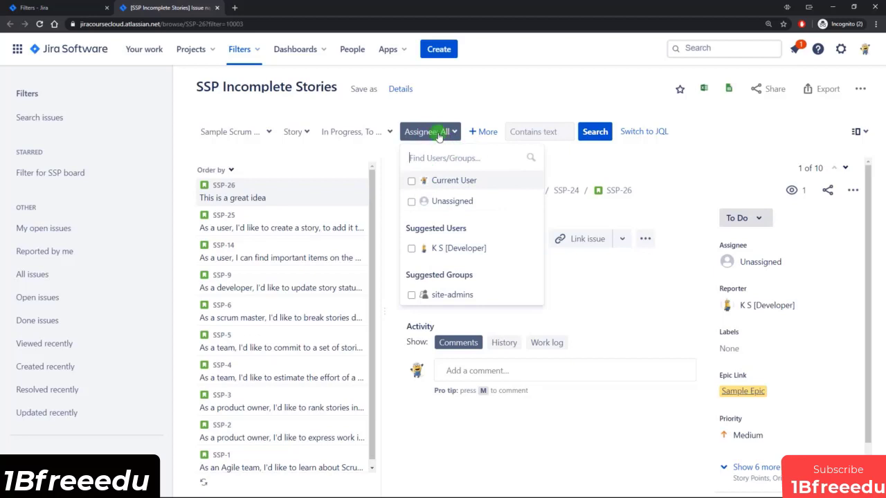
click(70, 8)
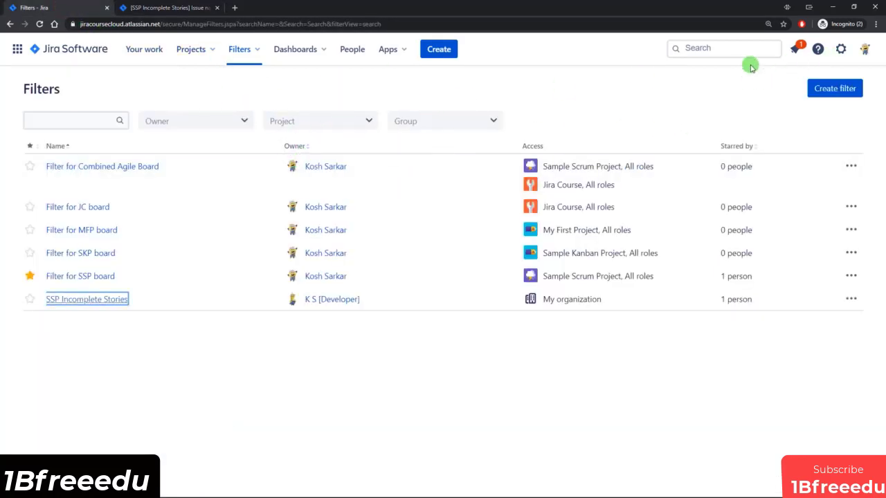
Open Settings > System > Global permissions and scroll through each permission's groups.
click(840, 59)
click(613, 200)
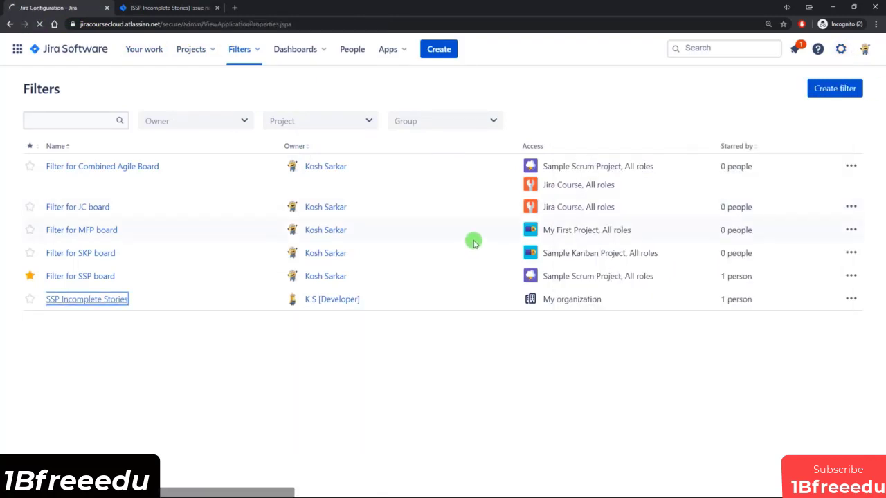
click(44, 250)
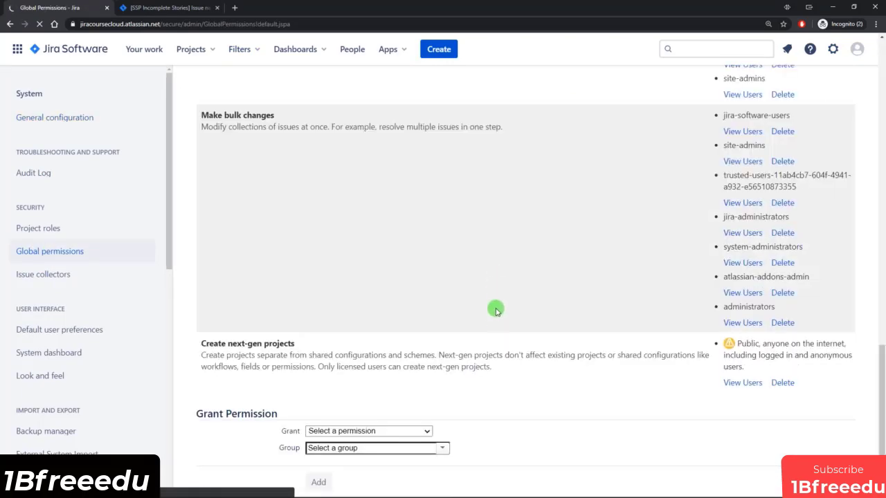
scroll(495, 310, up, 15)
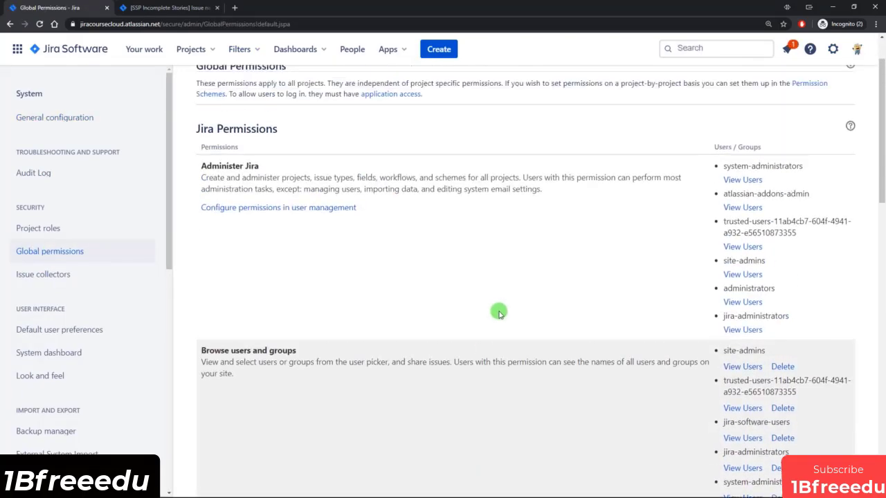
scroll(771, 273, down, 4)
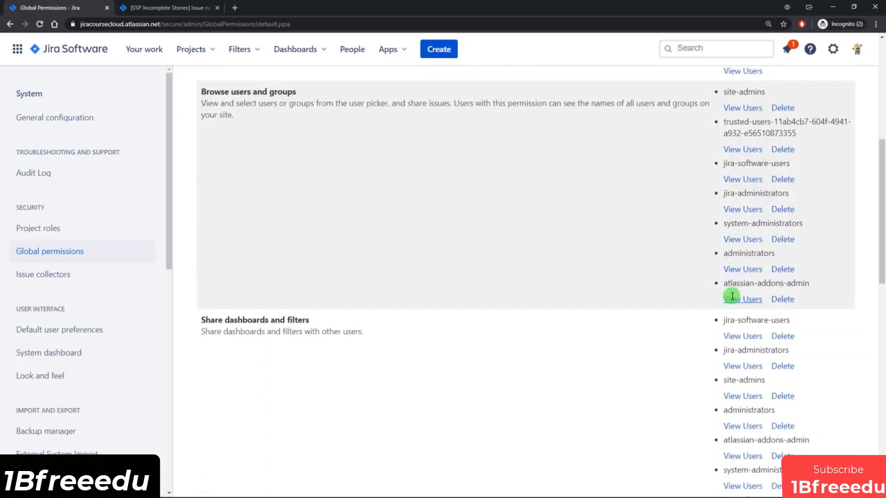
scroll(731, 297, down, 1)
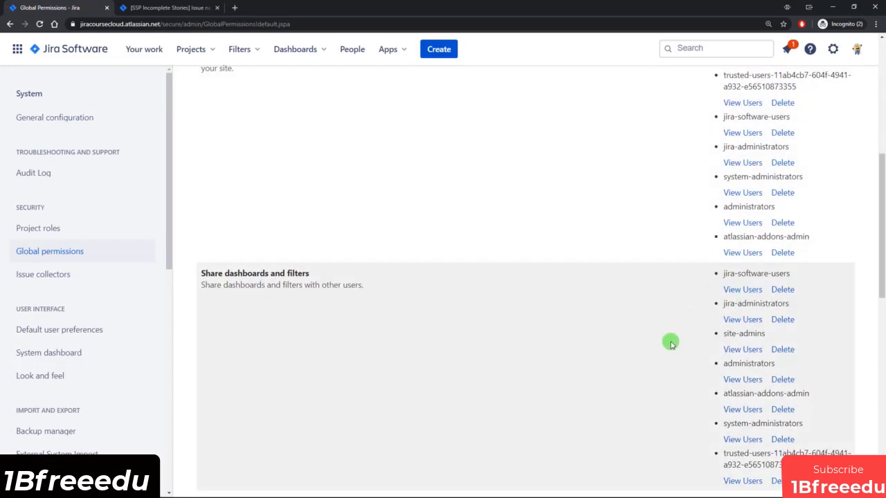
scroll(670, 342, up, 4)
scroll(478, 281, up, 1)
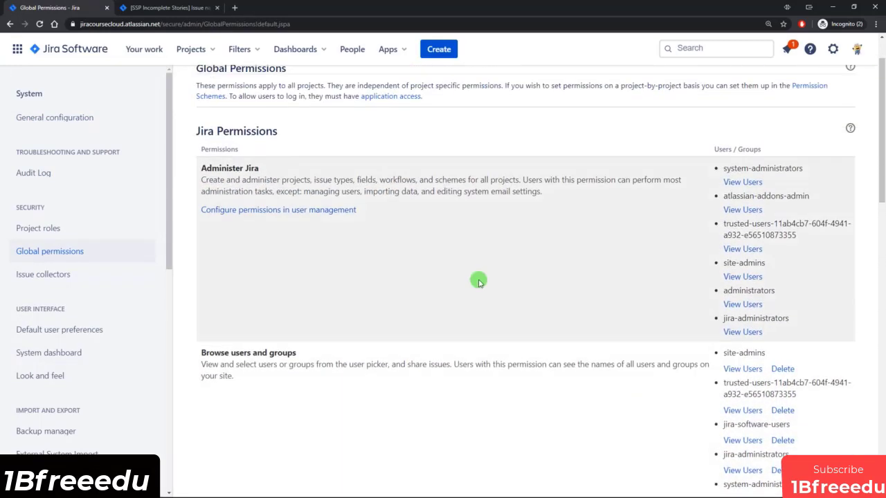
scroll(478, 280, down, 2)
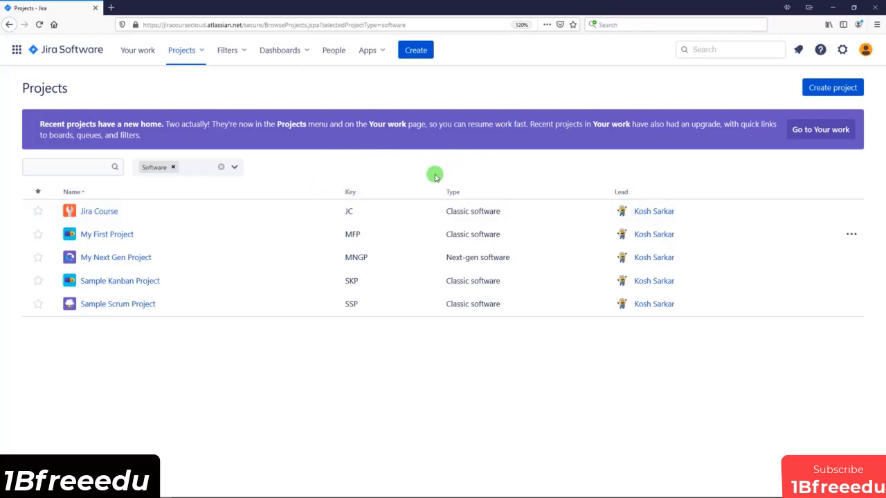
Open SSP Incomplete Stories, search assignees for 'ad', and dismiss the two server errors.
click(243, 55)
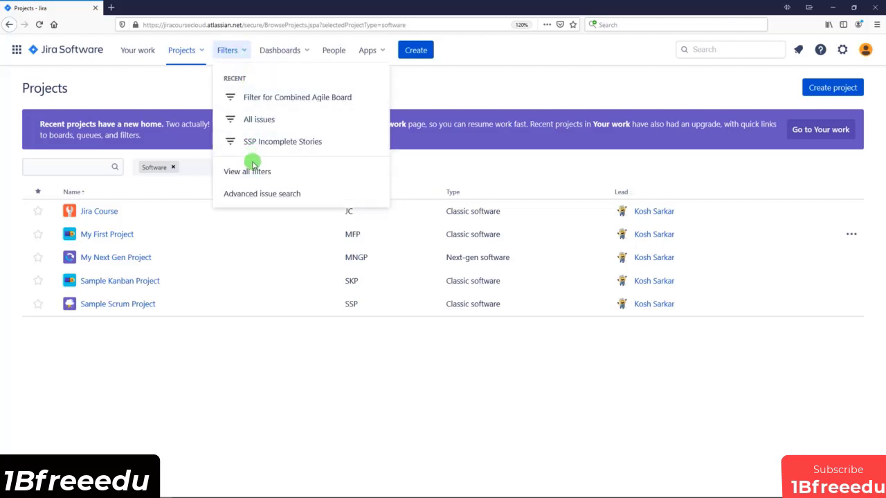
click(263, 143)
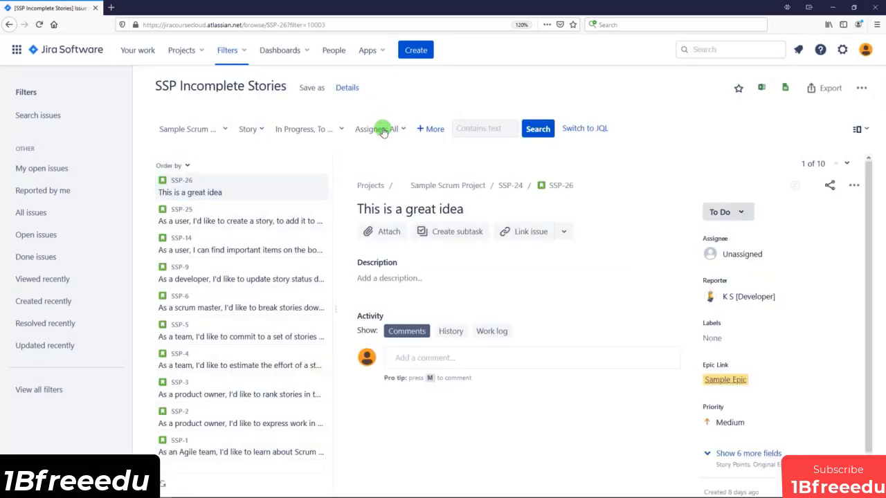
click(384, 131)
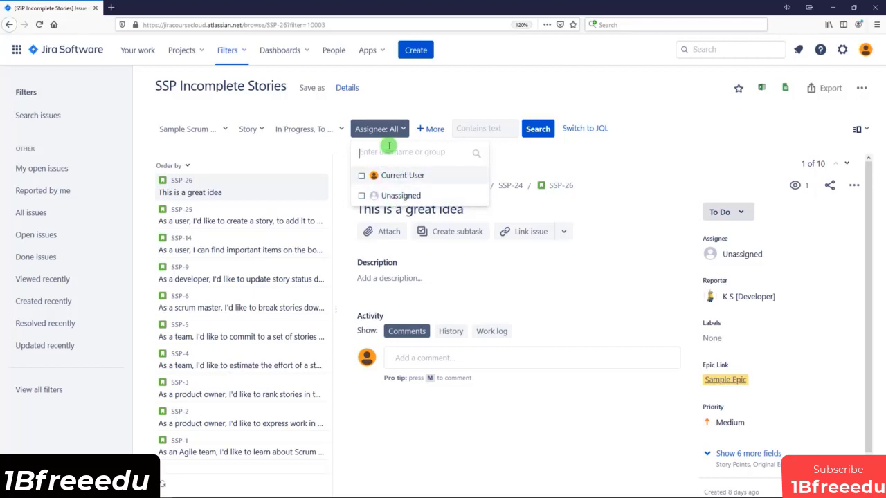
text(ad)
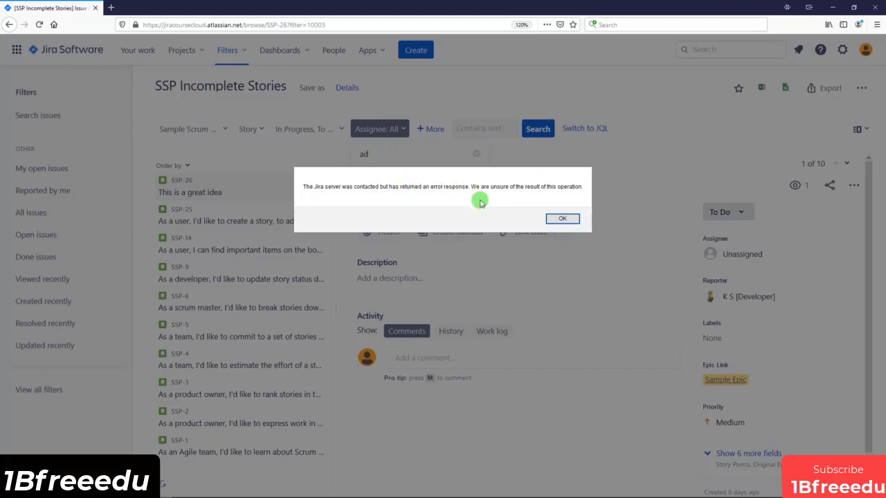
click(562, 219)
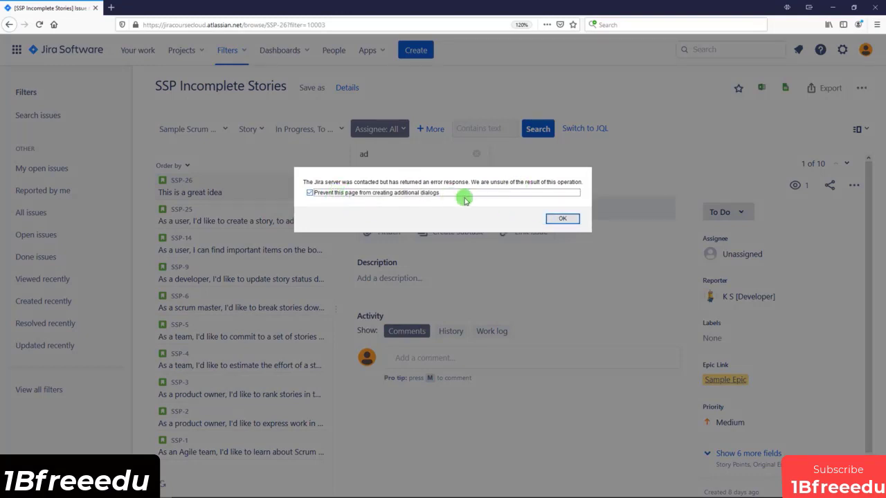
click(561, 219)
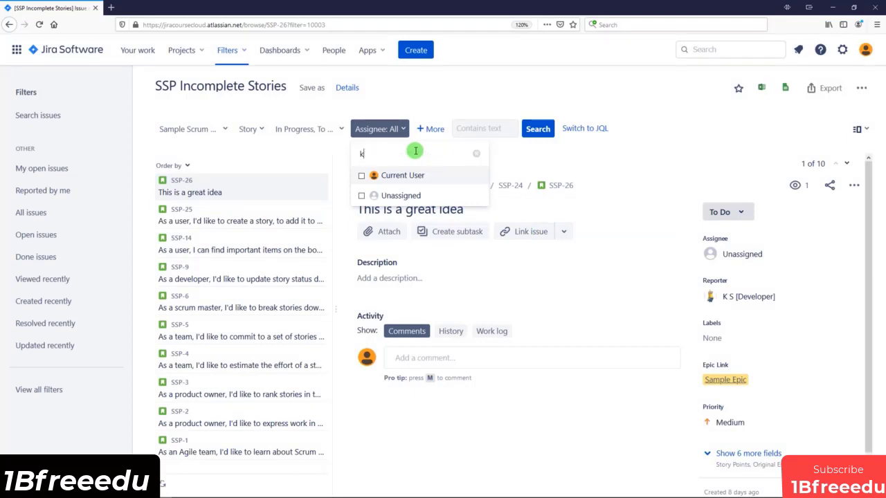
click(435, 94)
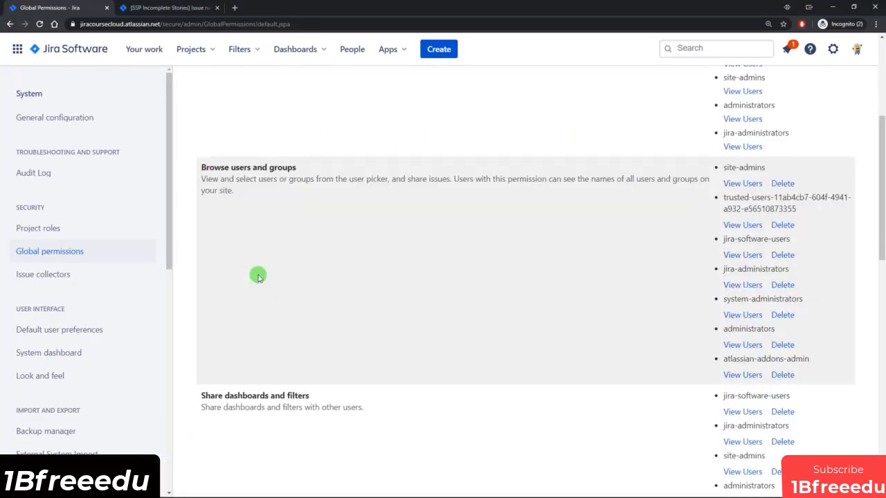
Scroll Global permissions to Share dashboards and filters, then return to SSP Incomplete Stories.
scroll(257, 277, down, 3)
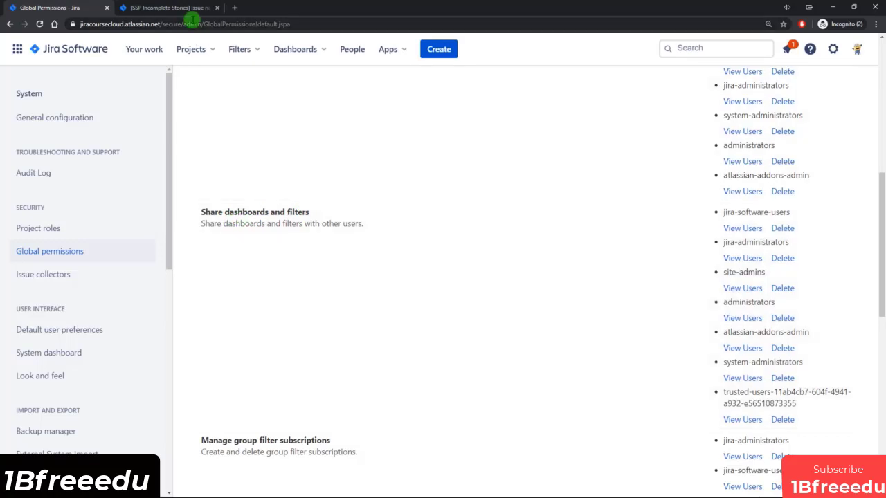
click(182, 7)
Check the current filter's owner, sharing and subscriptions, and switch to the Filter for SSP board.
click(481, 111)
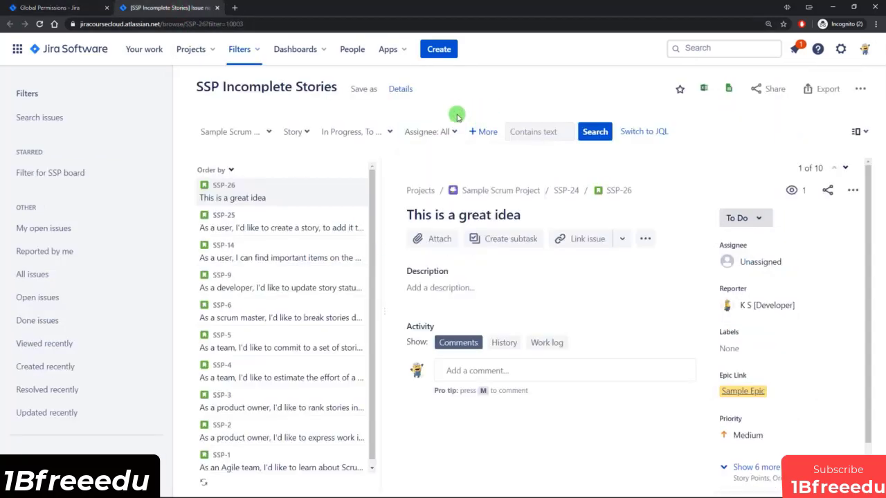
click(401, 90)
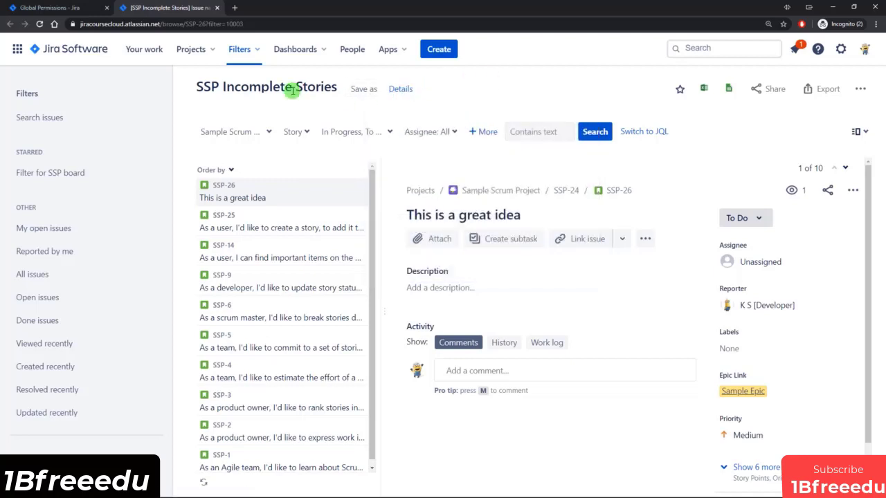
click(253, 57)
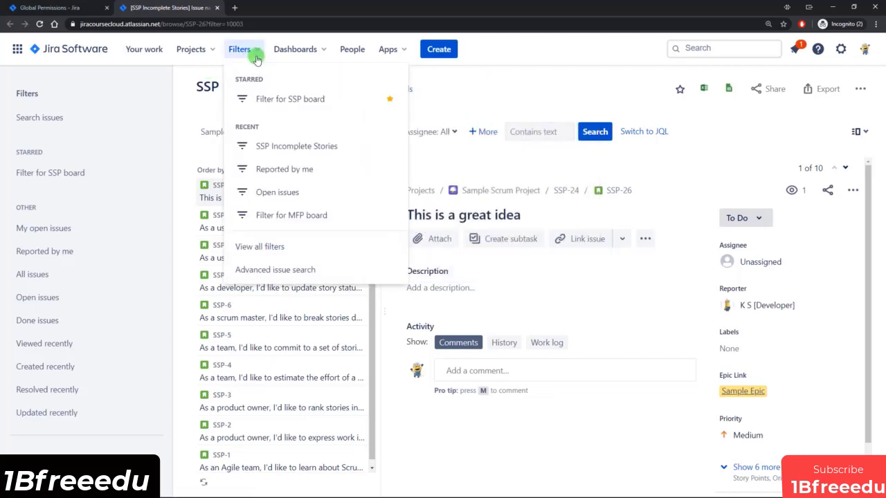
click(287, 100)
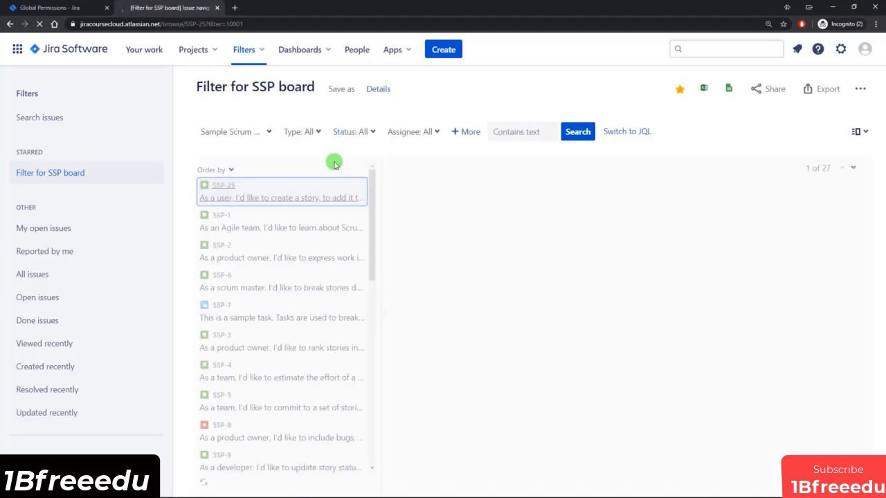
Try Group access in the board filter's sharing permissions, then cancel without saving.
click(379, 90)
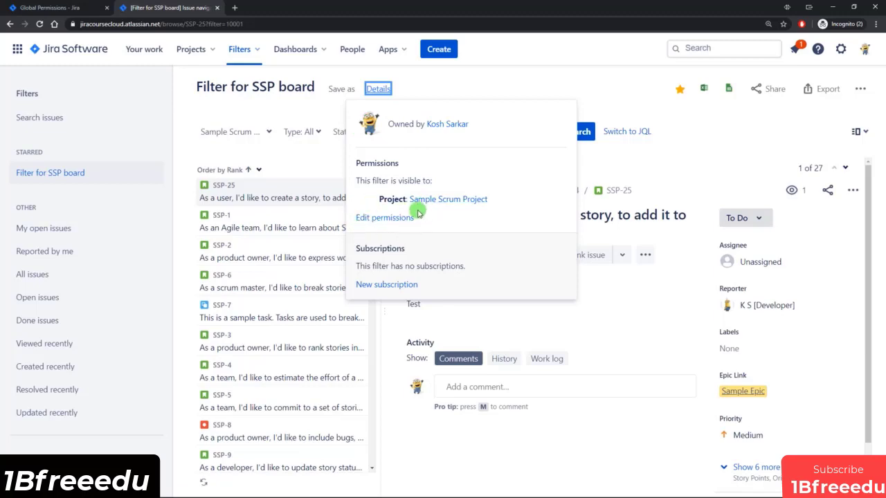
click(384, 219)
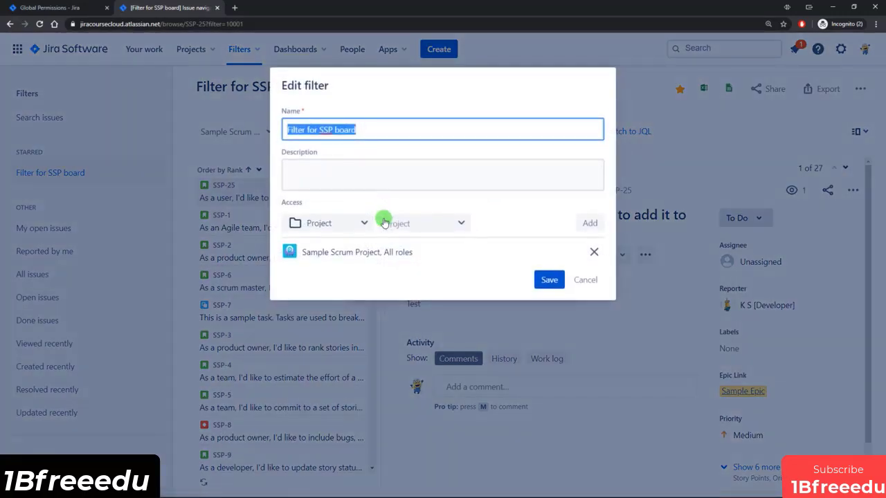
click(352, 223)
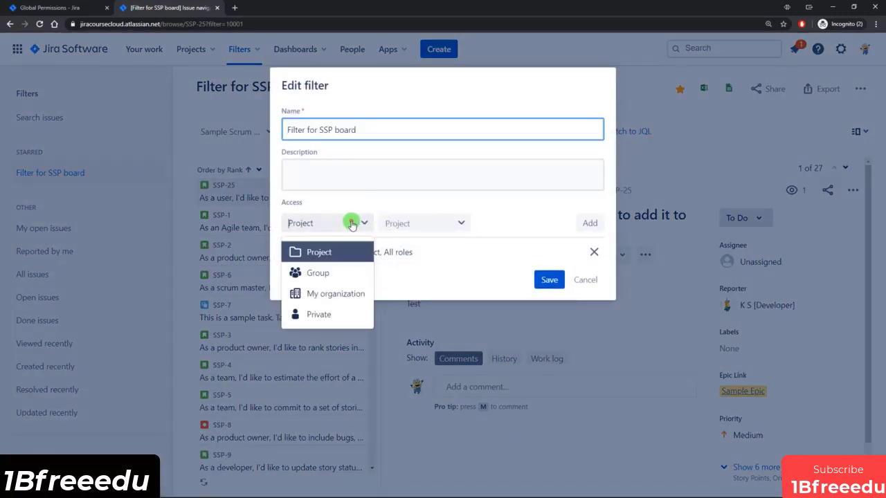
click(327, 274)
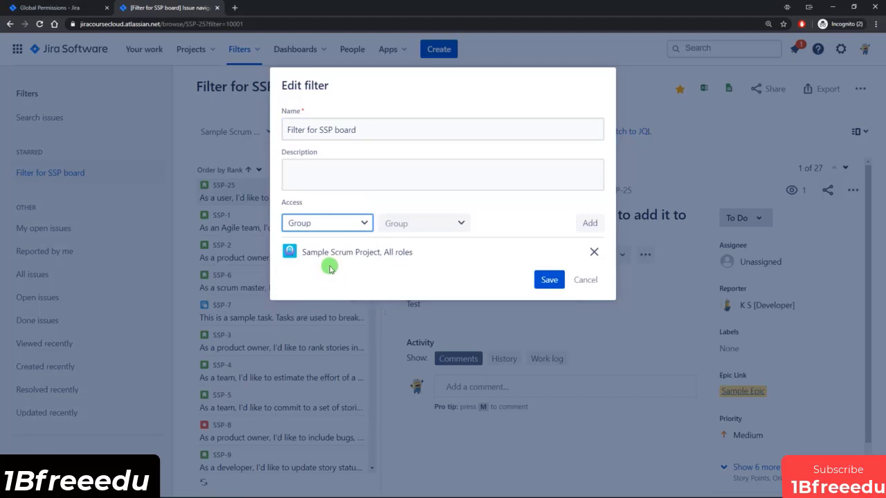
click(586, 281)
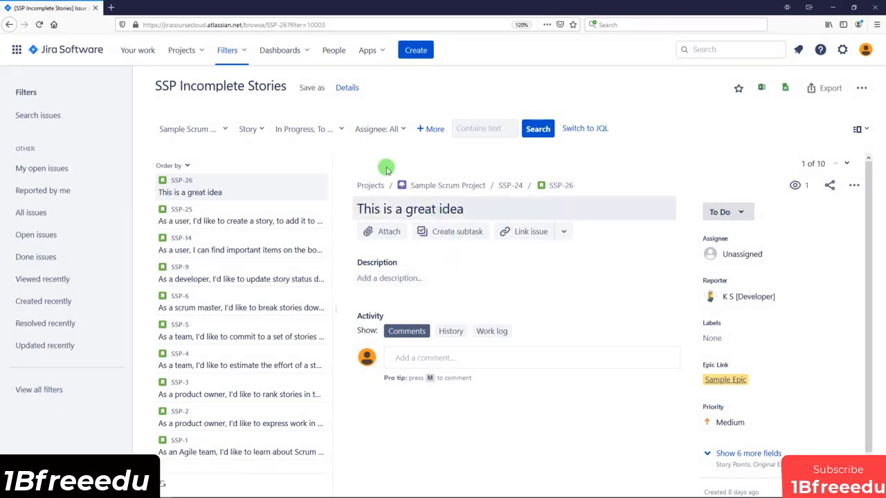
Check the consultant filter's owner and visibility, then save a personal copy named after the user.
click(347, 88)
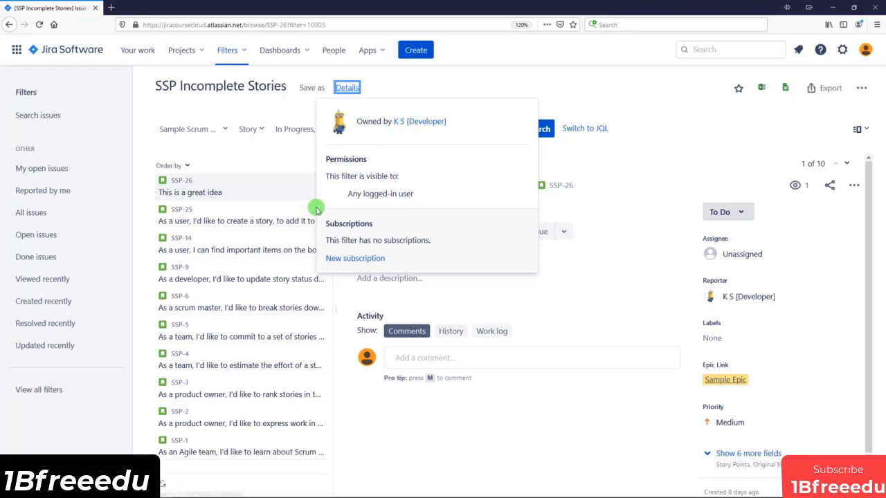
click(632, 140)
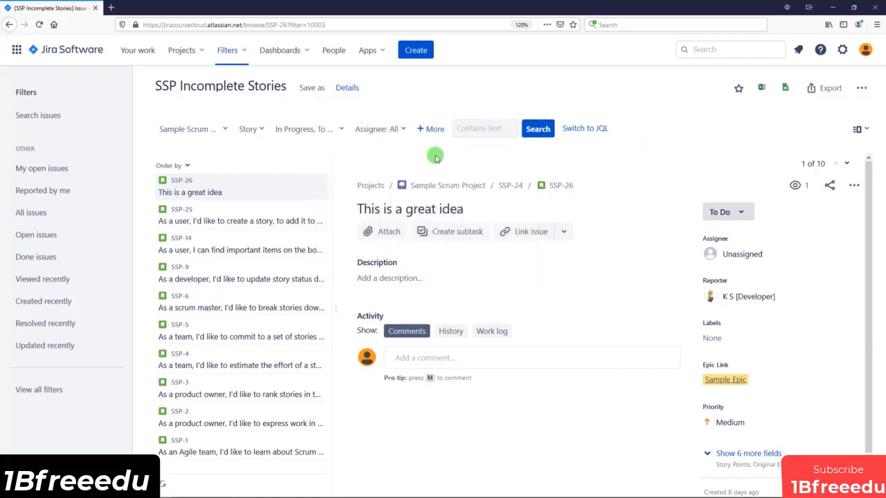
click(312, 89)
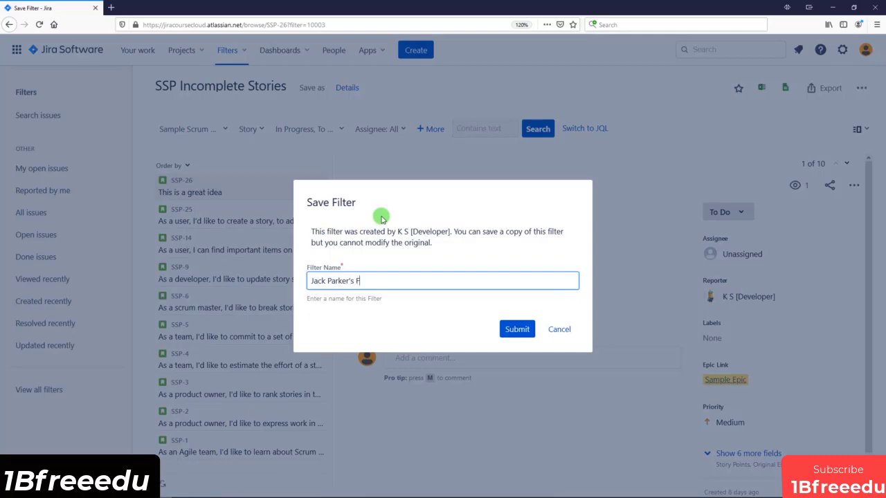
click(512, 329)
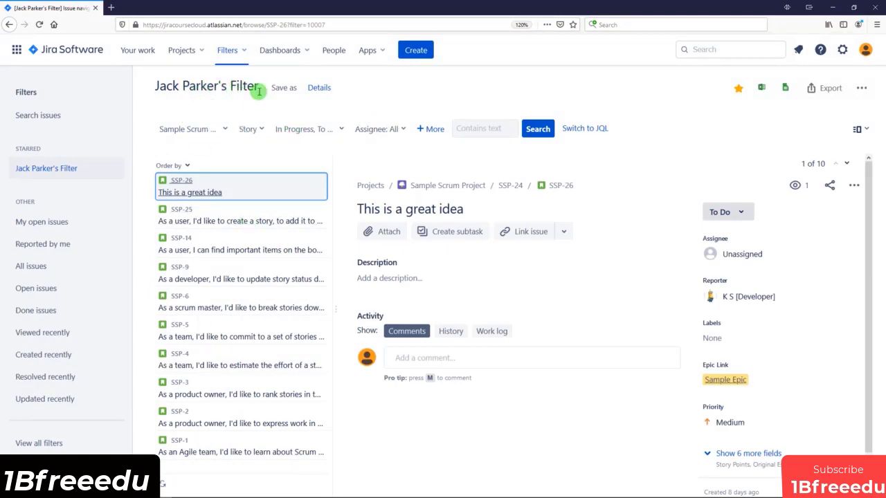
Review the saved copy's owner, private visibility and missing subscriptions, then close the details.
click(319, 88)
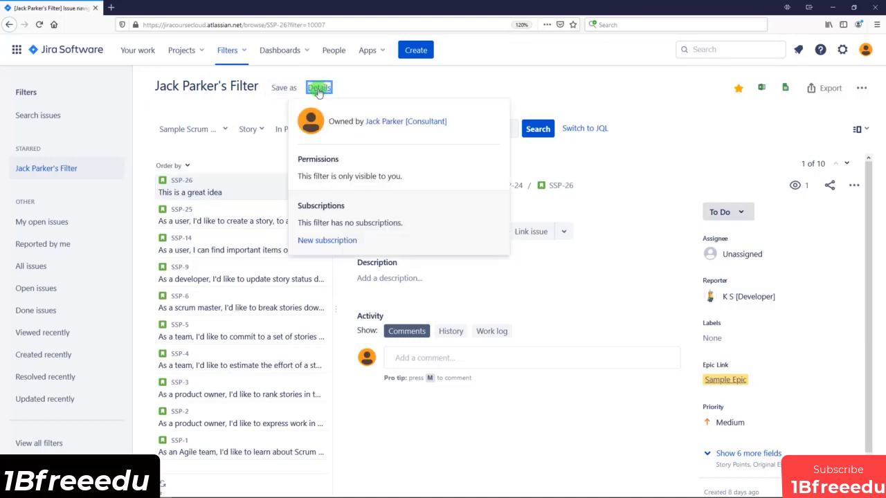
drag(333, 120, 411, 126)
click(303, 184)
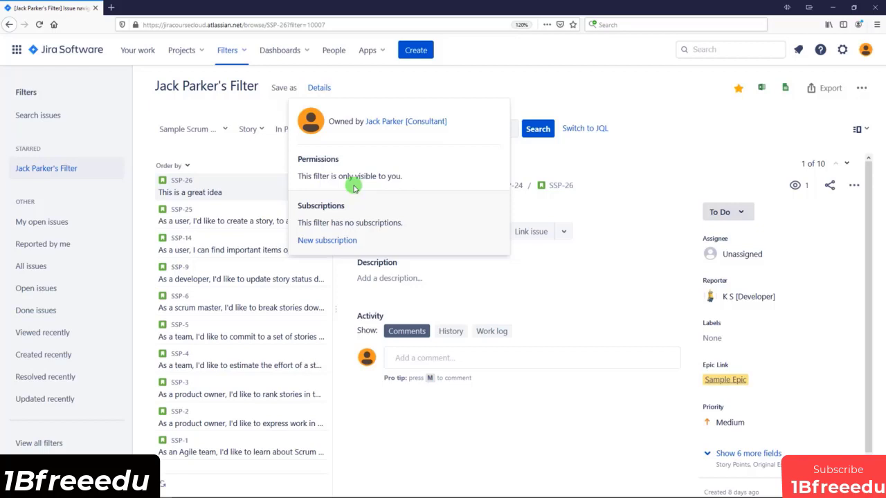
click(609, 299)
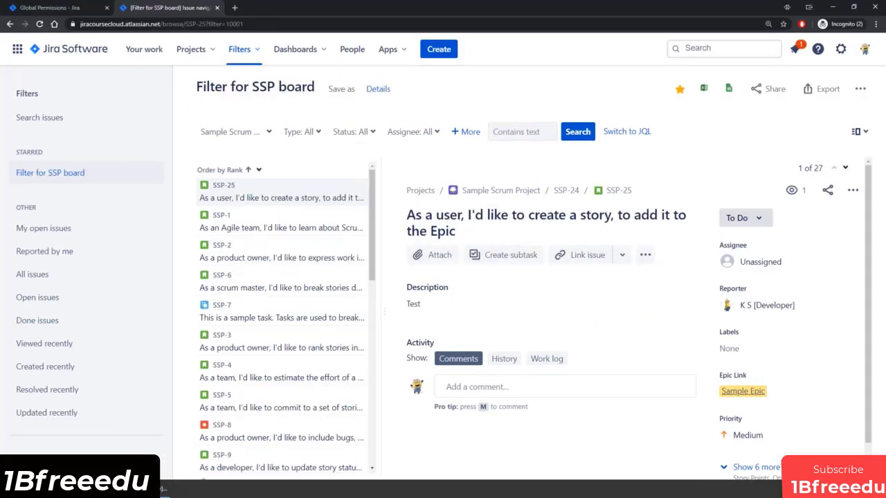
Review the Global Permissions admin page entries.
click(42, 8)
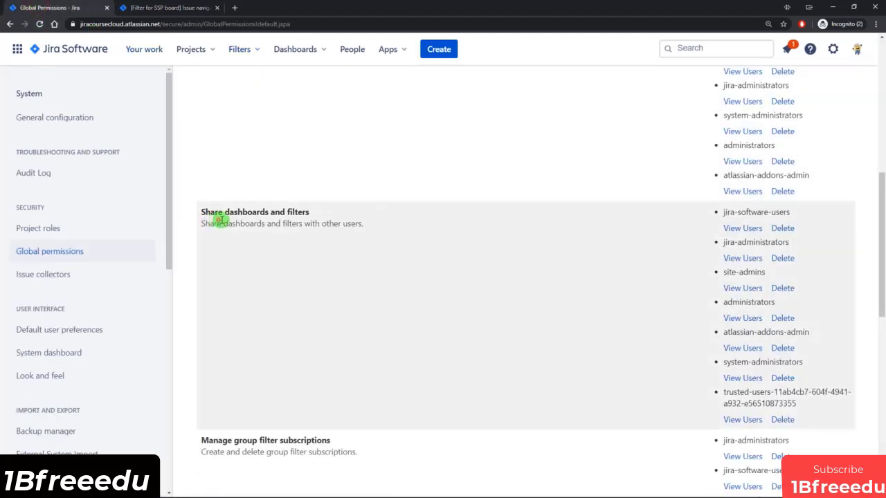
drag(219, 220, 345, 223)
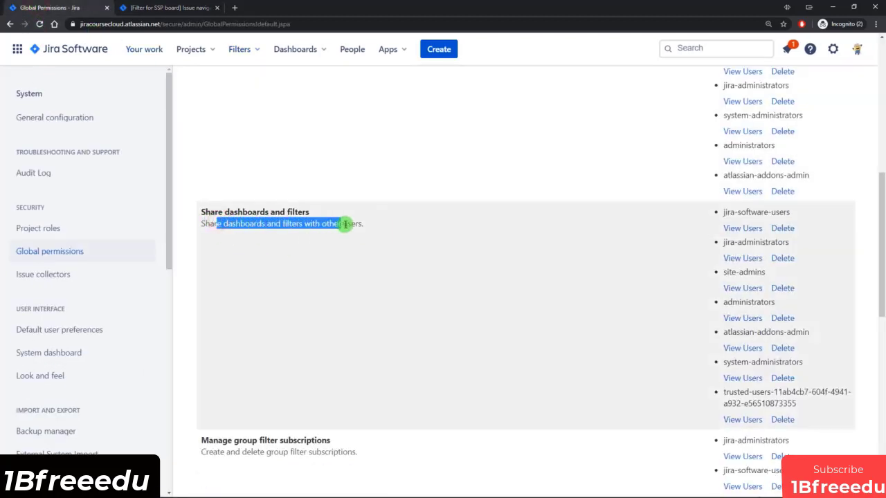
scroll(380, 228, down, 3)
scroll(396, 269, down, 1)
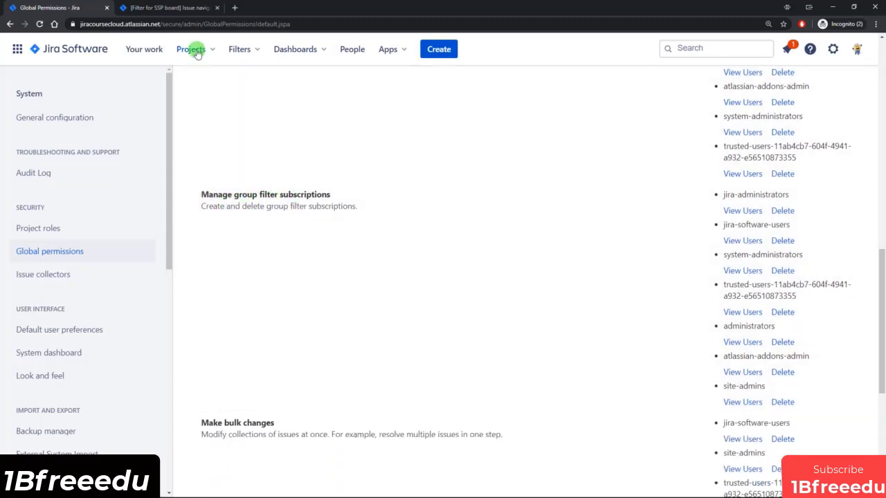
Start a Filter for SSP board subscription, inspect its group recipients, then cancel it.
click(175, 8)
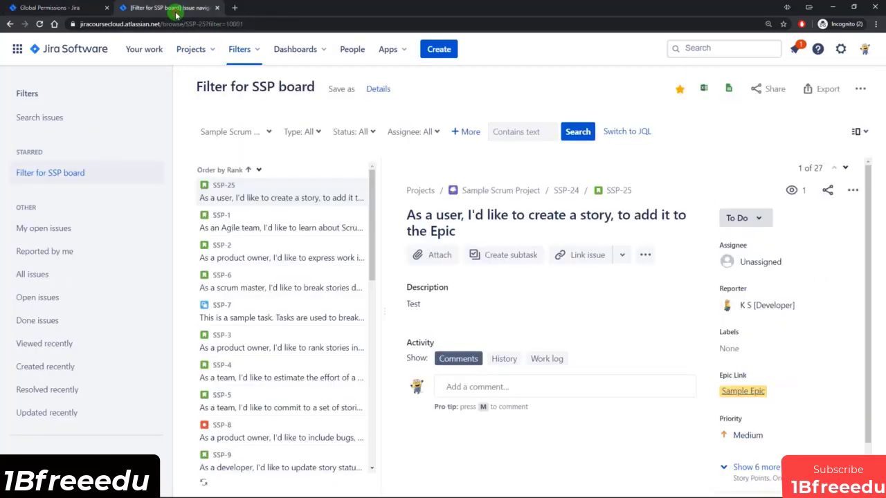
click(377, 88)
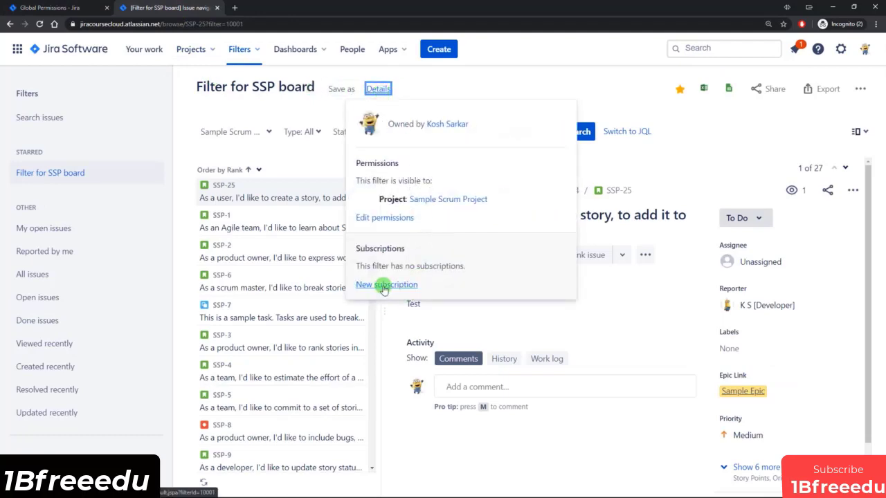
click(385, 284)
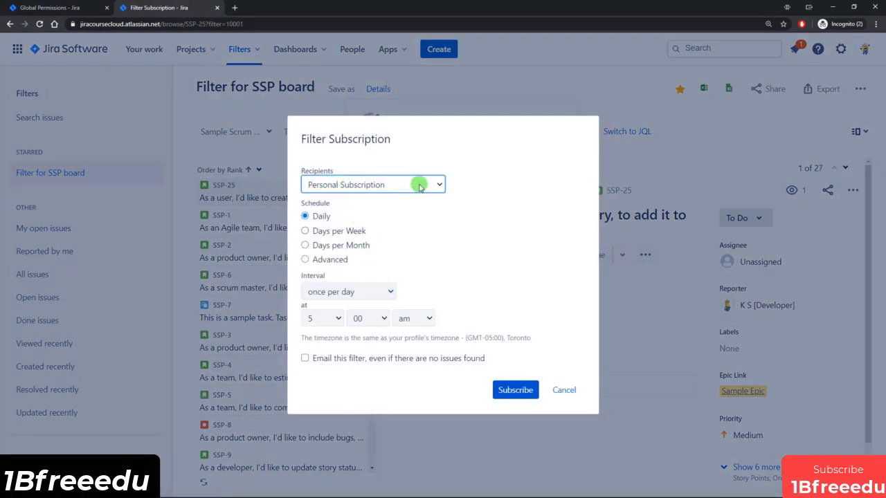
click(423, 186)
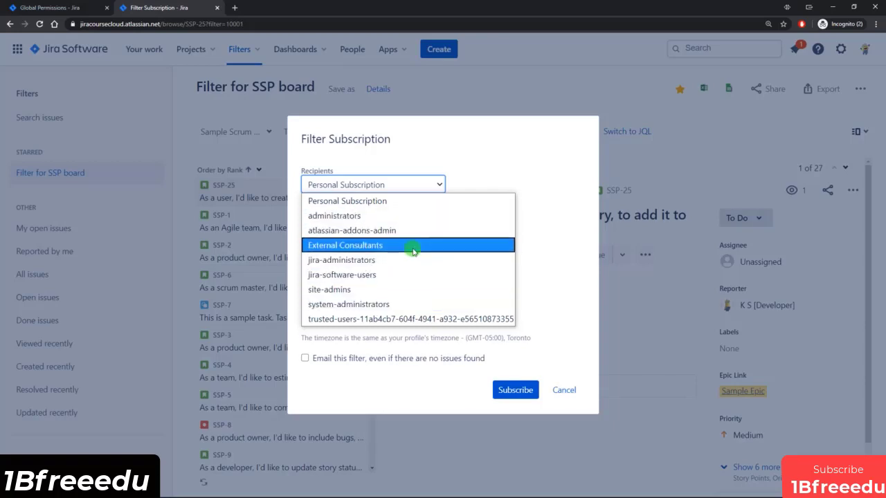
click(572, 251)
click(564, 389)
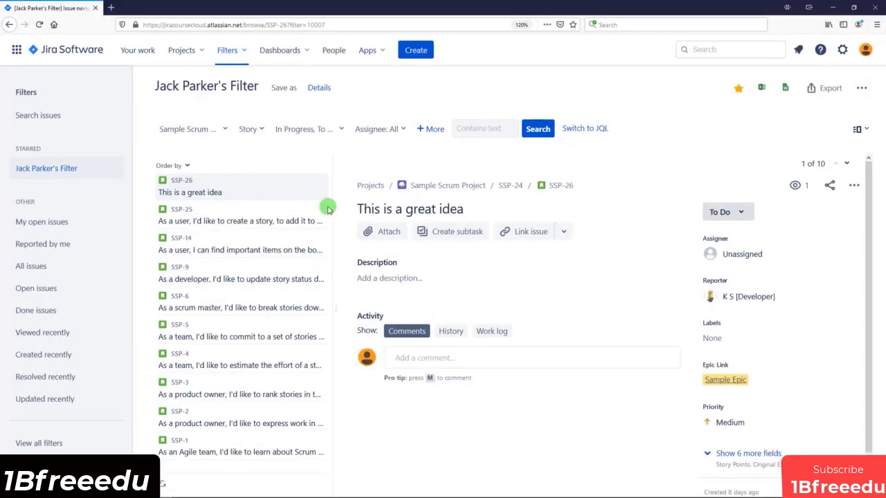
As the consultant, start a new filter subscription, note it has no Recipients field, and cancel.
click(318, 88)
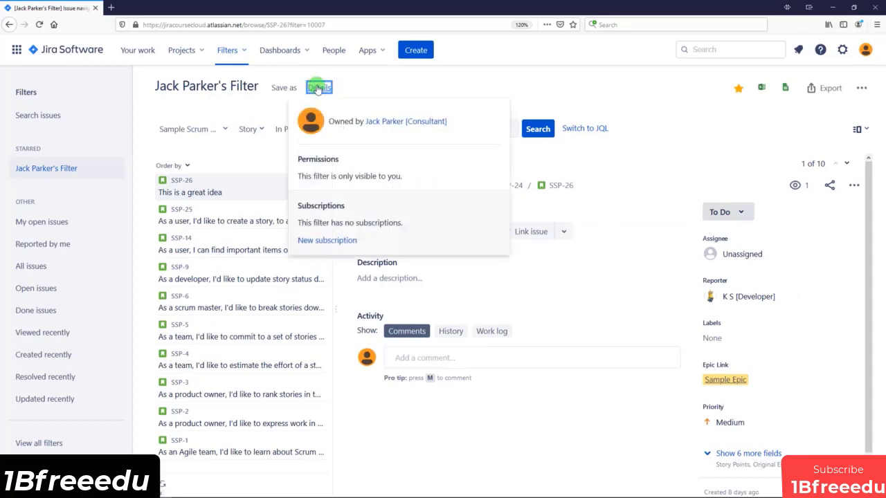
click(318, 241)
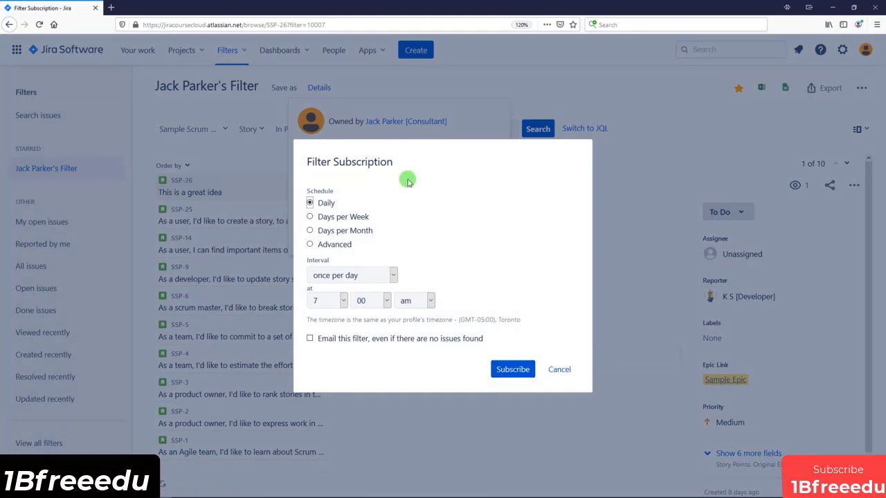
click(559, 371)
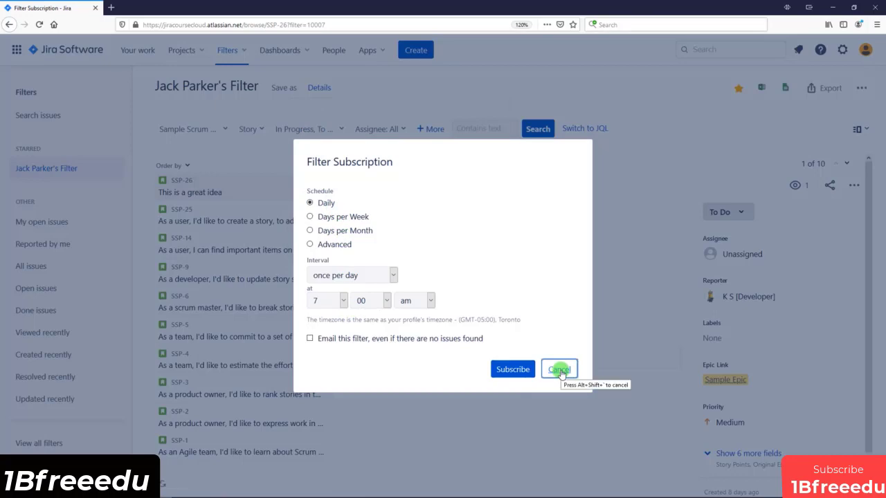
click(561, 372)
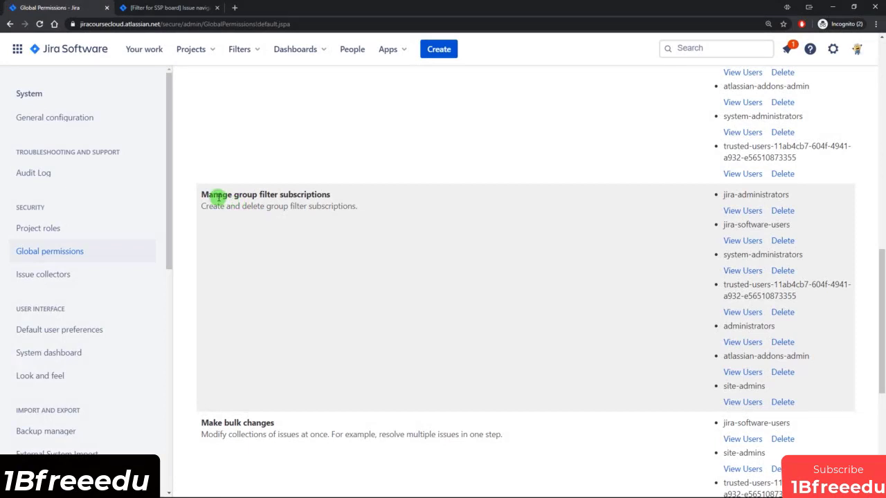
Highlight the Manage group filter subscriptions and Make bulk changes permissions.
drag(221, 198, 339, 198)
click(340, 198)
scroll(342, 199, down, 4)
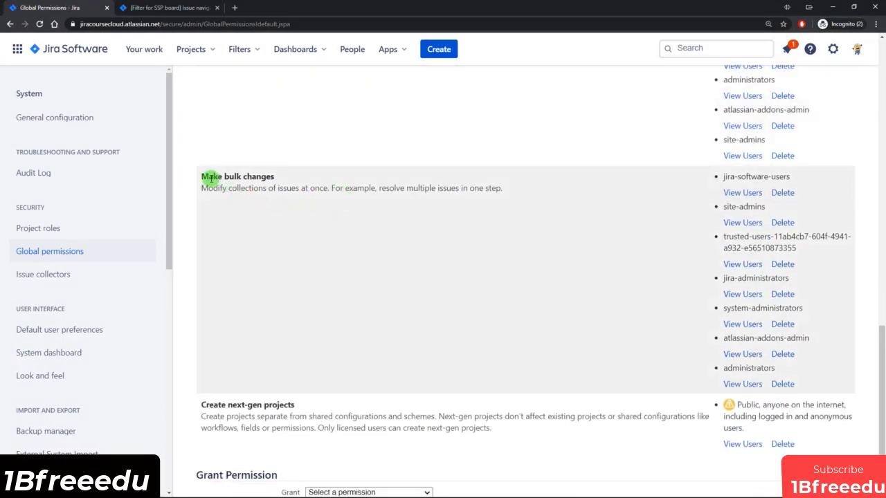
drag(211, 177, 276, 177)
click(324, 219)
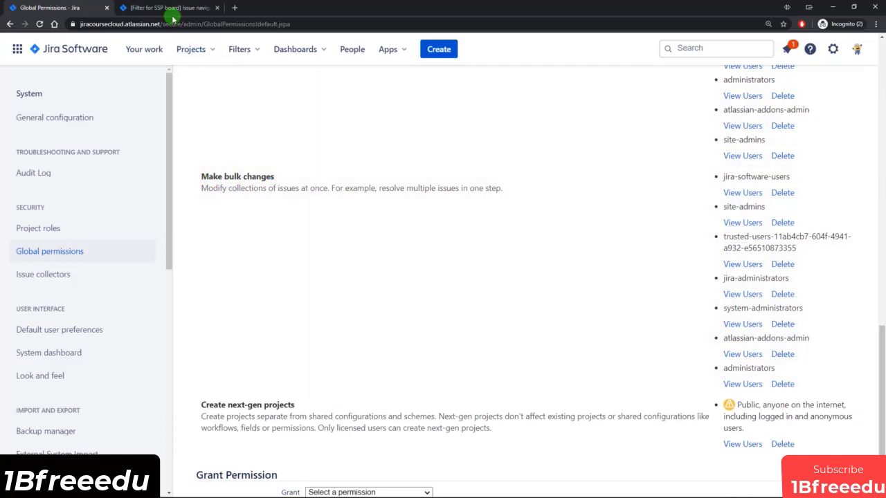
Start a bulk change on the Filter for SSP board, selecting SSP-25, SSP-1 and SSP-2.
click(171, 12)
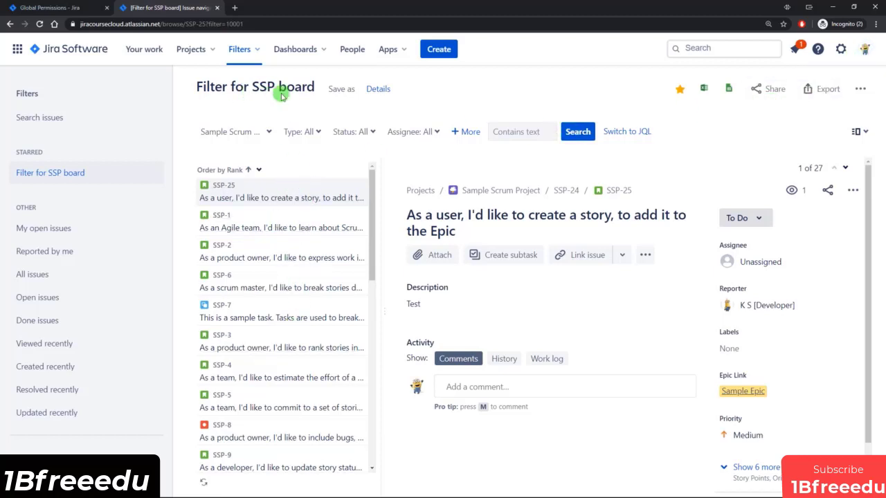
click(860, 91)
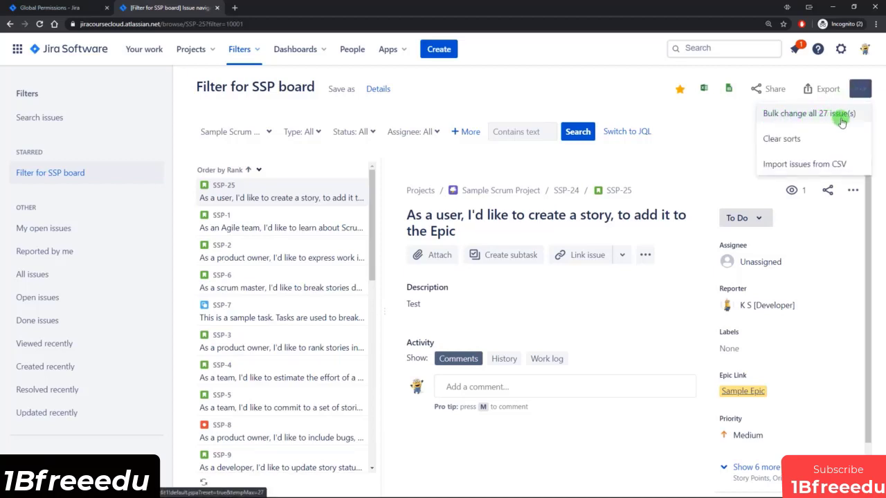
click(806, 119)
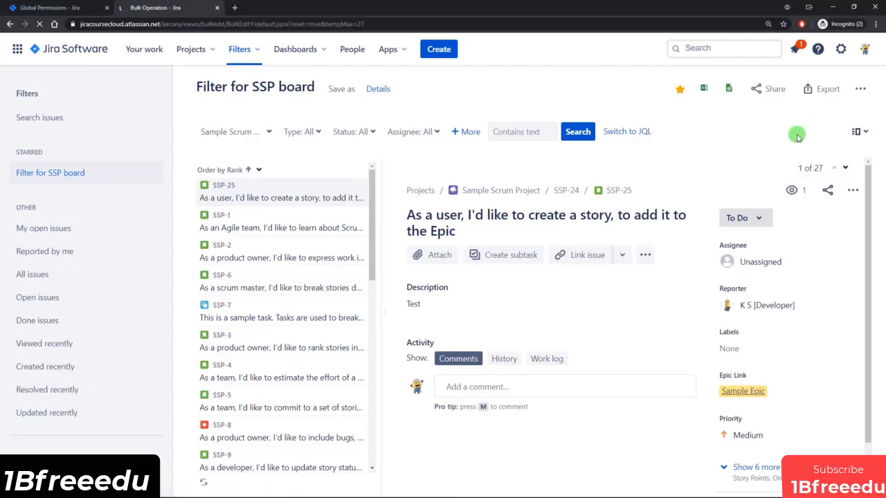
scroll(247, 356, down, 5)
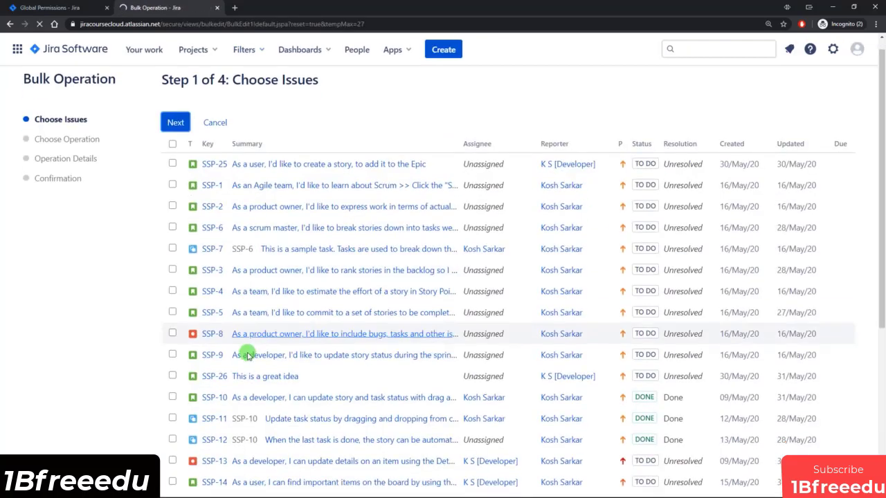
scroll(245, 366, up, 5)
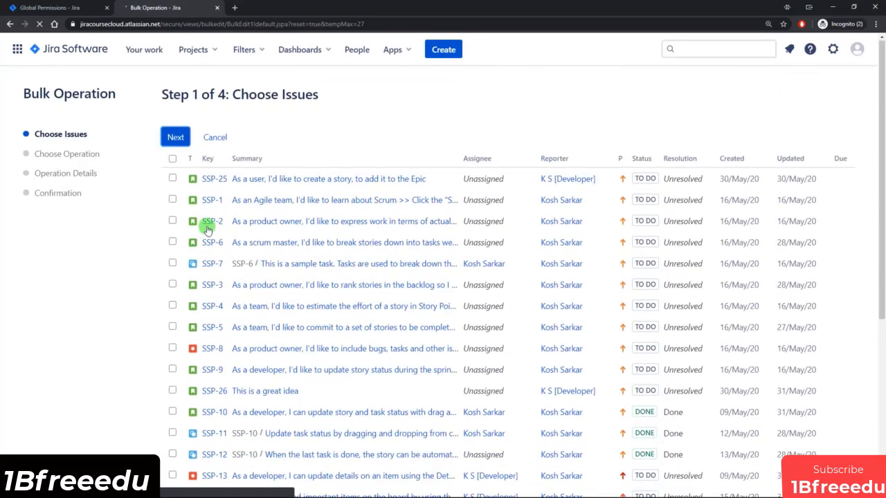
click(172, 160)
click(172, 159)
click(172, 178)
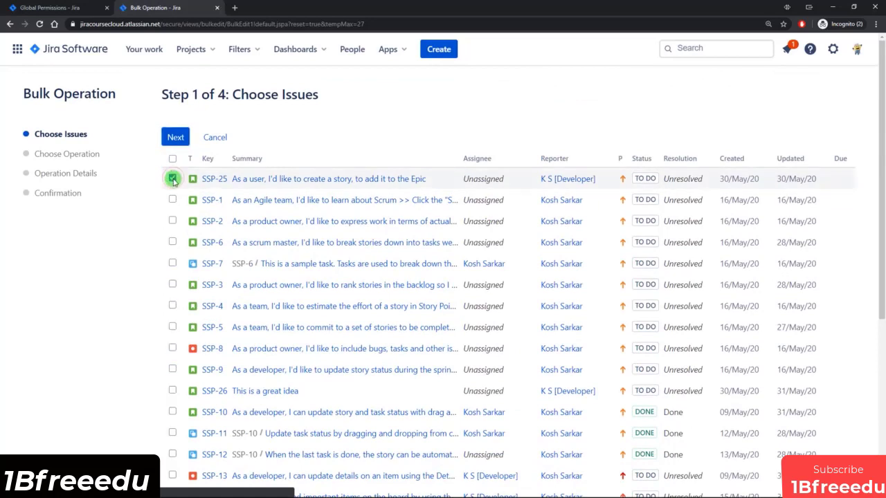
click(172, 200)
click(172, 221)
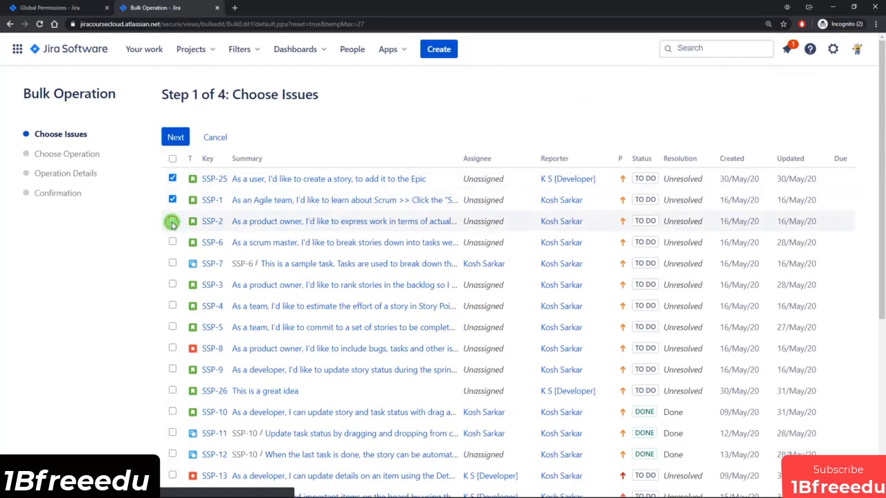
click(174, 138)
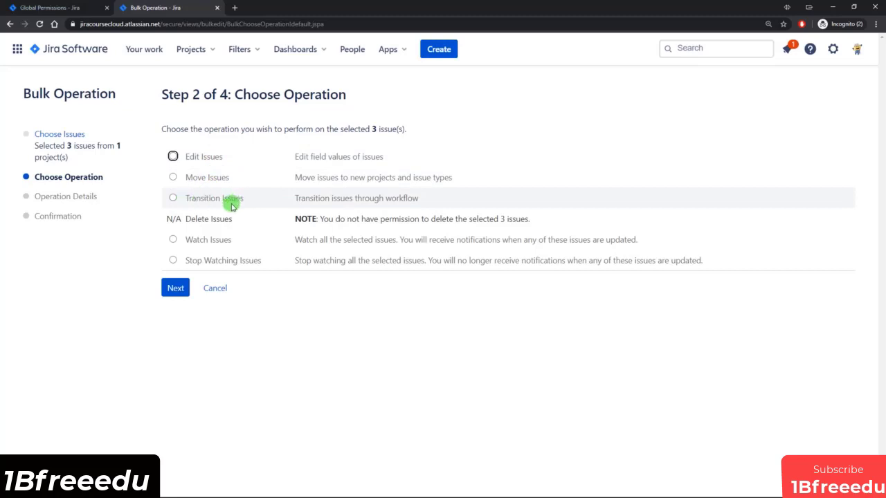
Choose Edit Issues for the three issues, review the editable fields, then cancel.
click(199, 159)
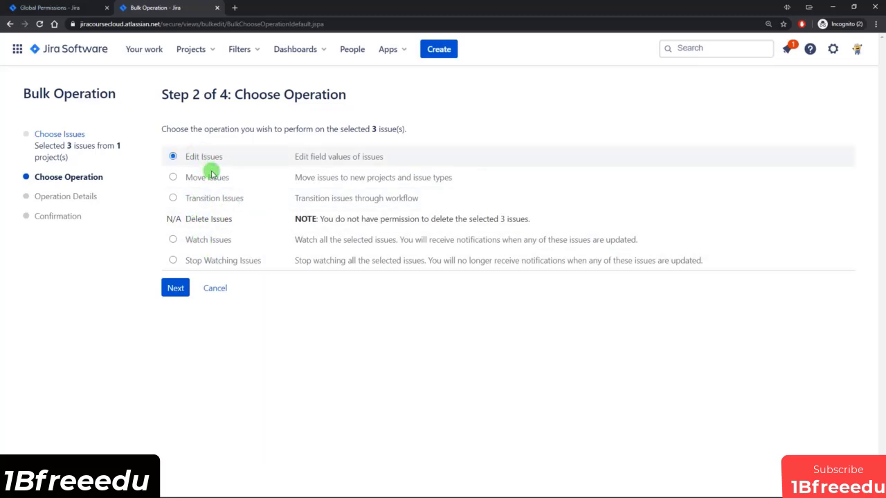
click(180, 290)
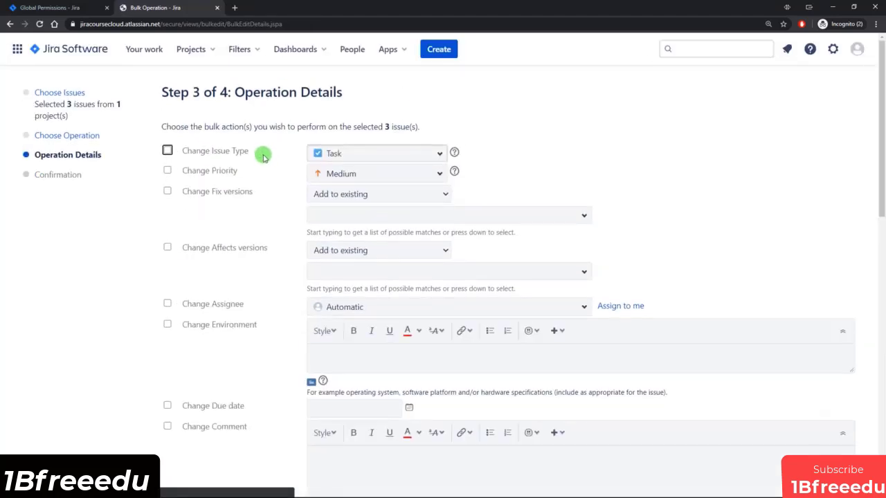
scroll(262, 156, down, 2)
scroll(263, 168, down, 8)
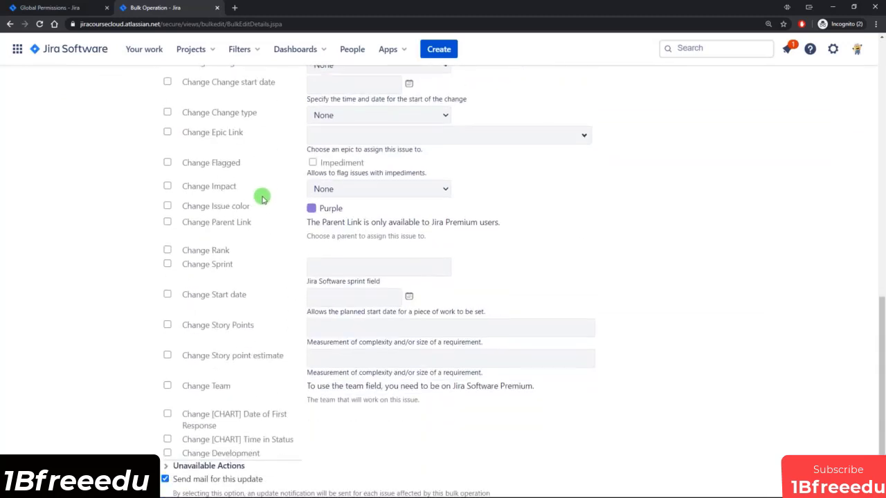
scroll(253, 290, up, 6)
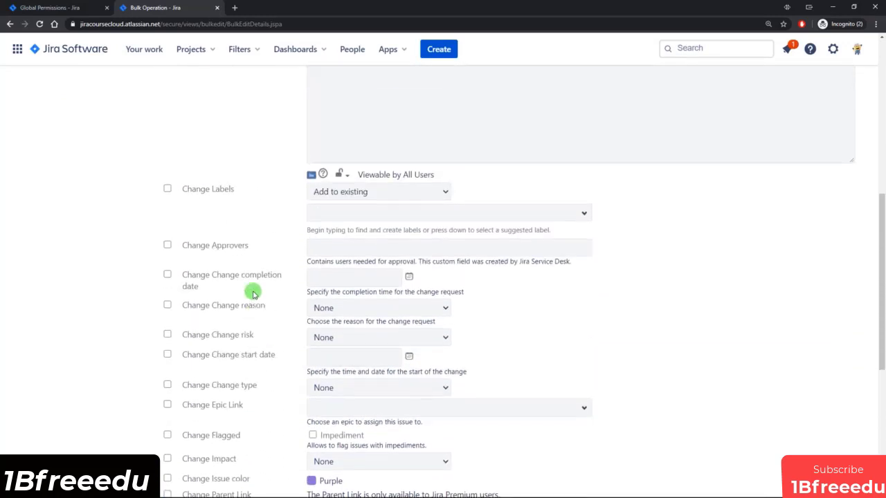
scroll(253, 292, up, 5)
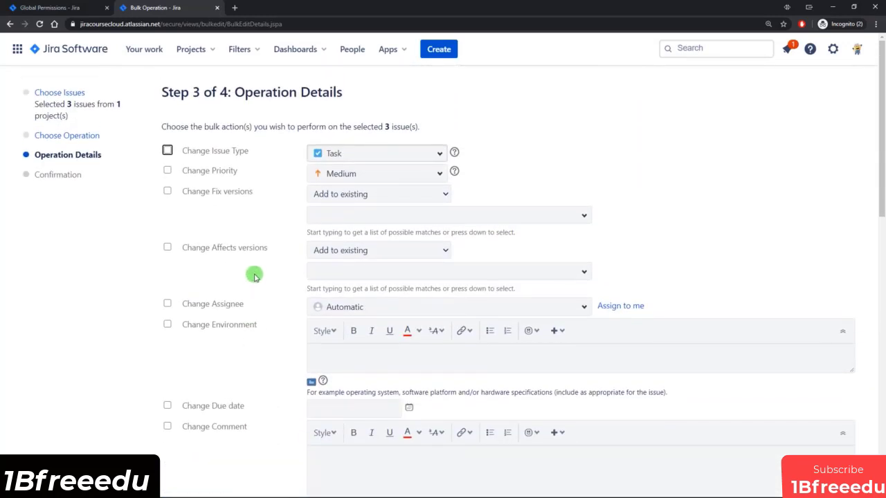
scroll(252, 291, down, 6)
scroll(250, 291, down, 5)
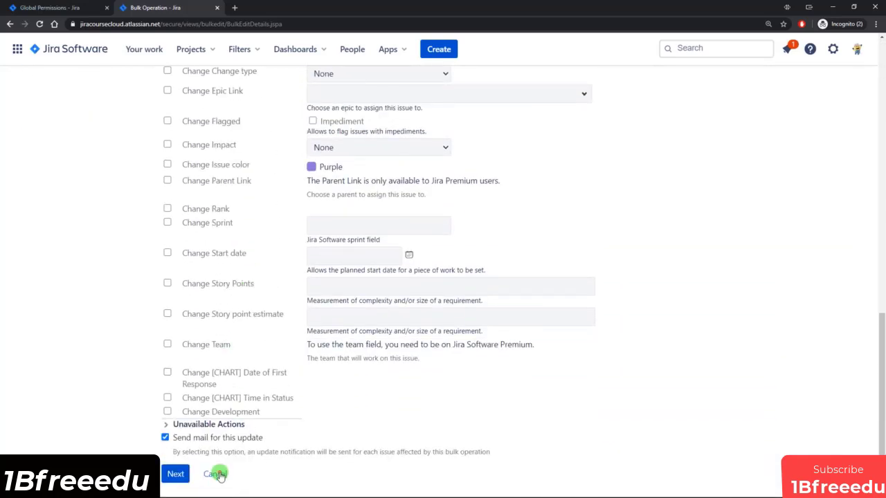
click(215, 474)
Leave the bulk edit and confirm the consultant filter's '...' menu shows No Available Option(s).
click(486, 76)
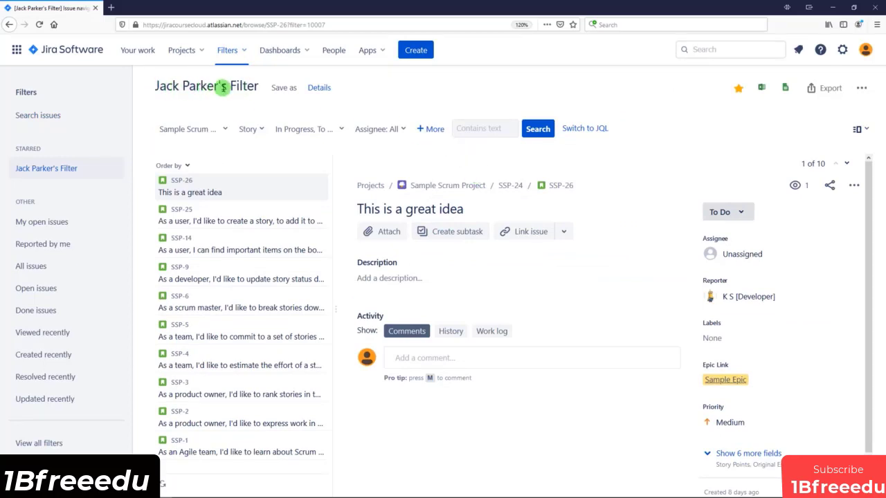
click(862, 88)
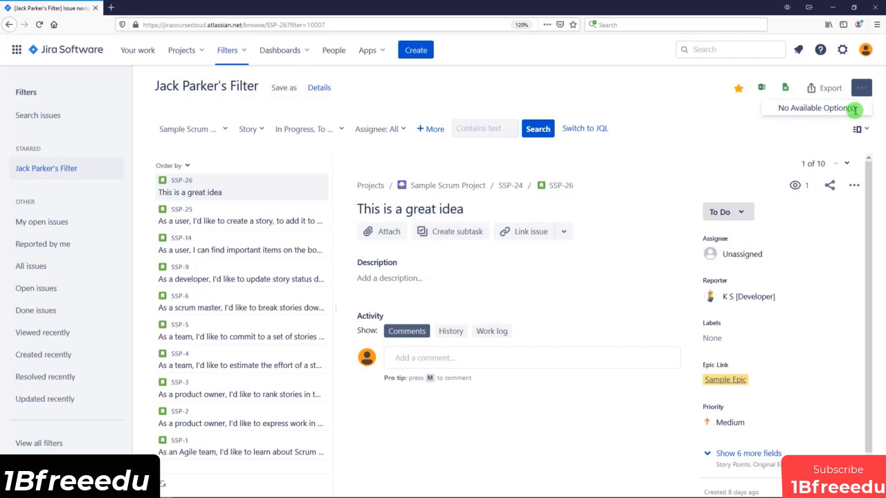
click(694, 127)
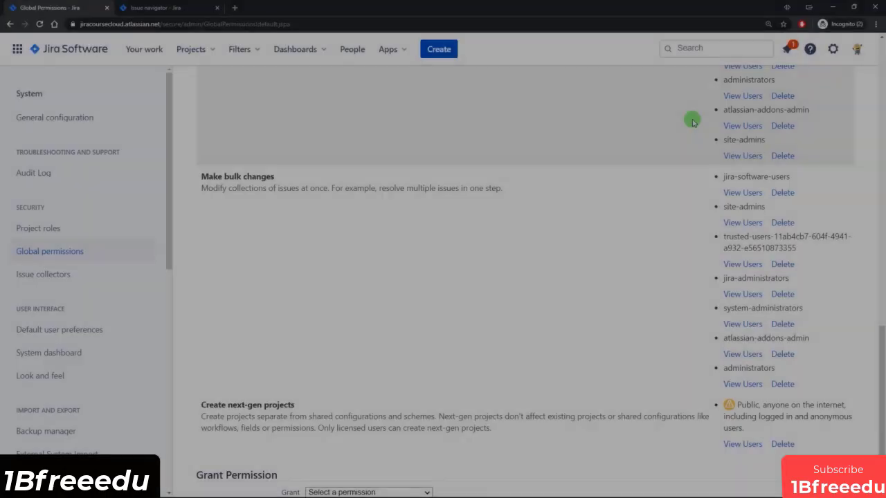
Highlight the Create next-gen projects permission, then switch to the consultant's browser window.
scroll(666, 150, down, 2)
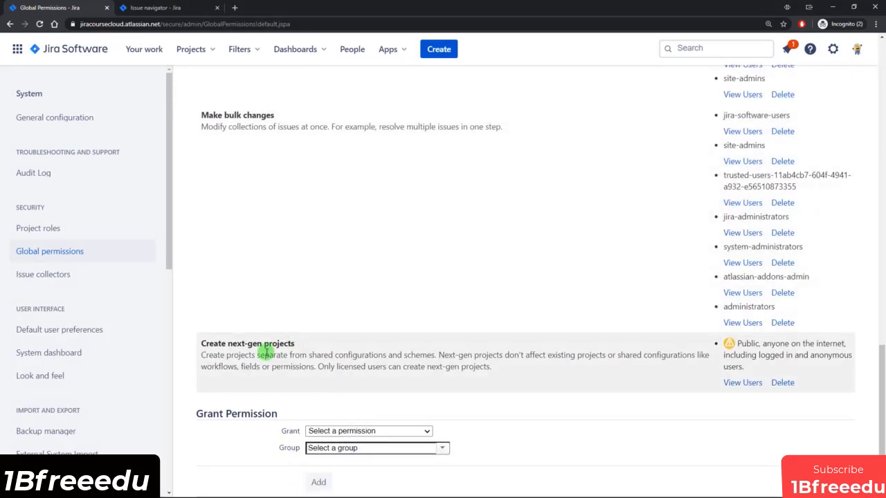
drag(215, 345, 296, 346)
click(296, 346)
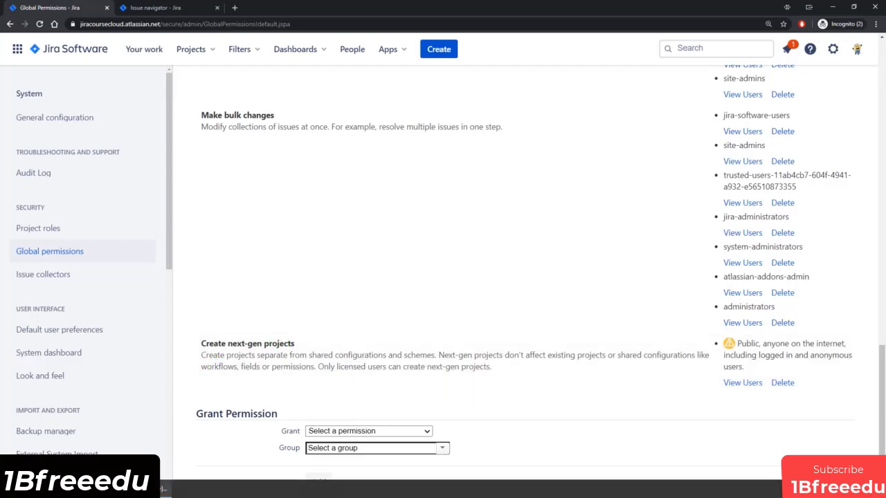
click(151, 489)
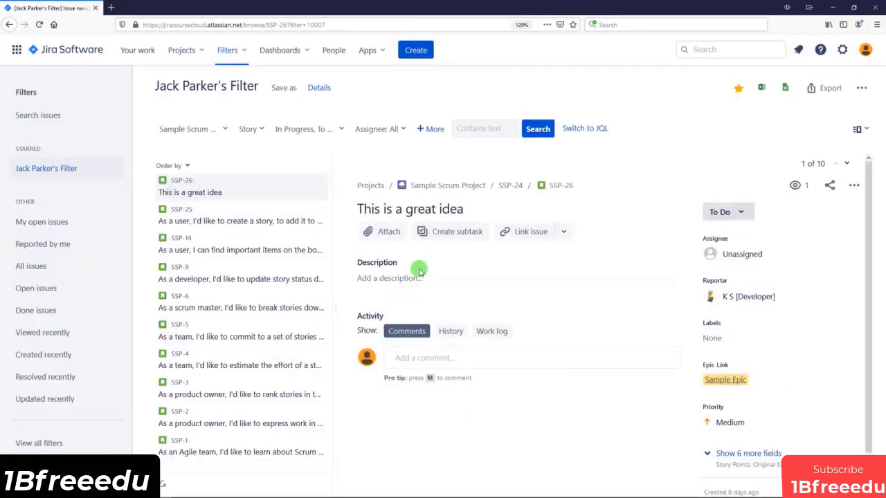
As the consultant, open Create project, see Select classic disabled, and close the chooser.
click(183, 50)
click(202, 156)
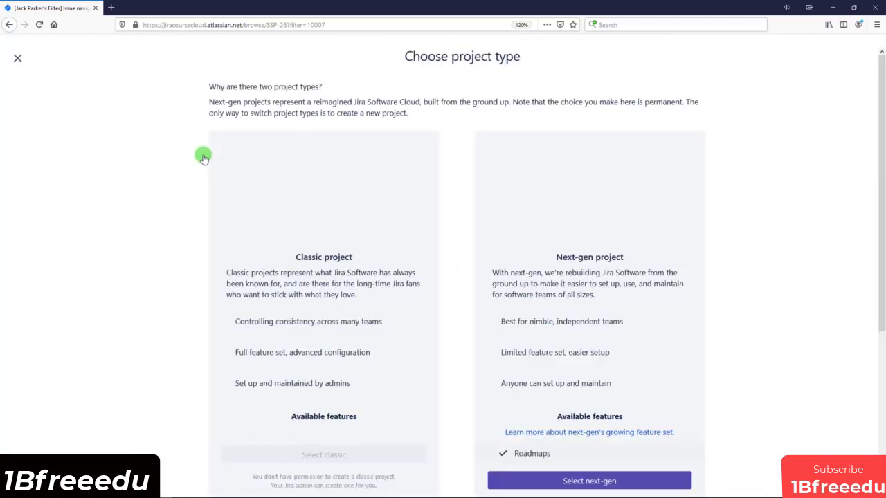
scroll(309, 235, down, 2)
scroll(309, 237, down, 1)
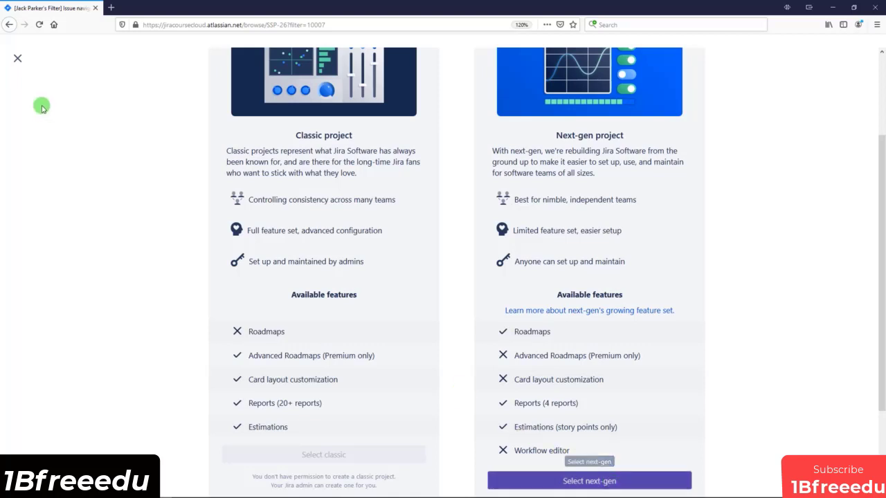
click(17, 58)
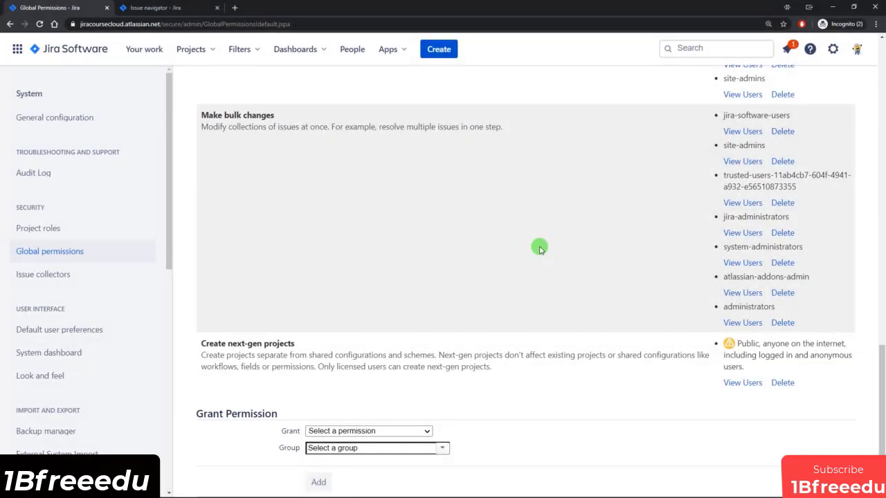
Scroll down to the Grant Permission form and open its permission dropdown.
scroll(572, 289, up, 5)
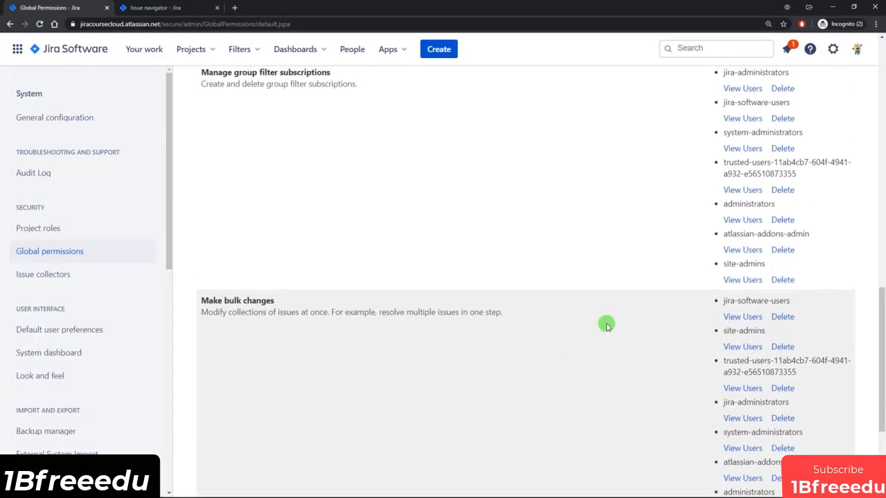
scroll(553, 291, down, 5)
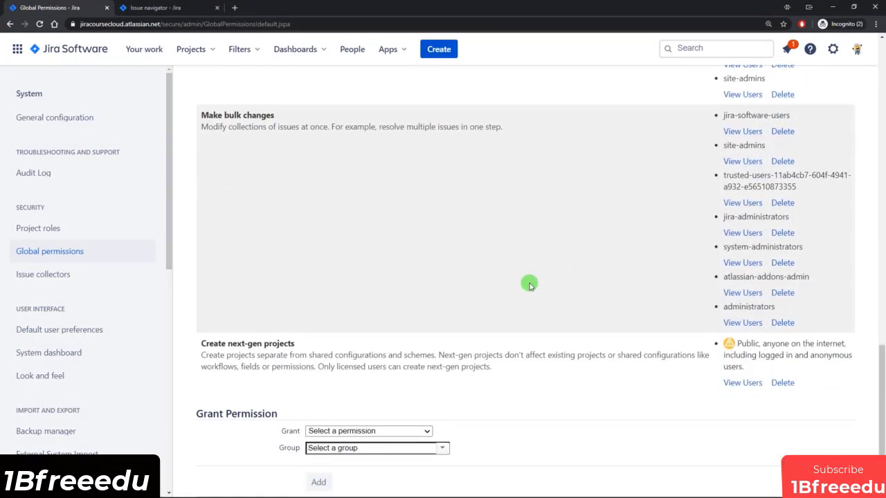
scroll(529, 285, up, 1)
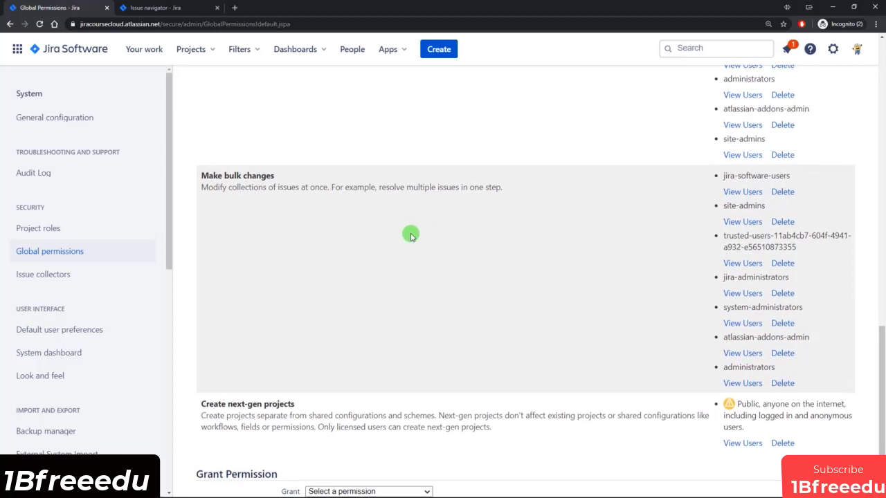
scroll(408, 239, down, 1)
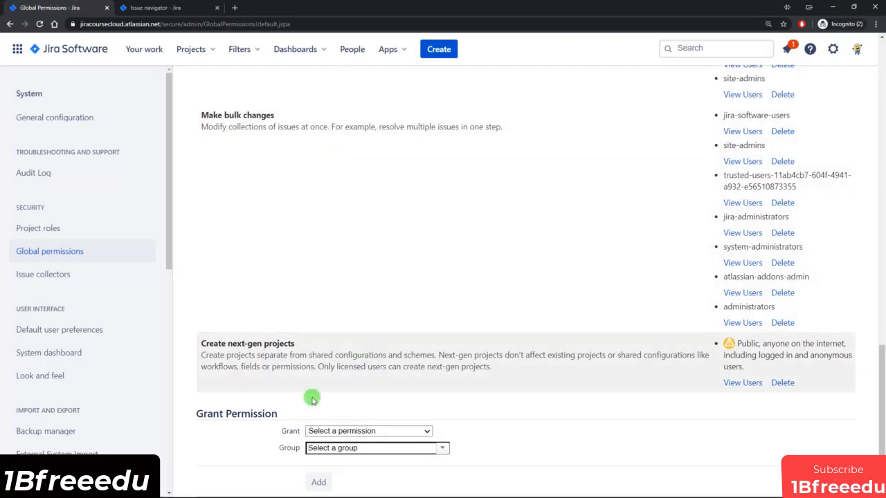
click(395, 430)
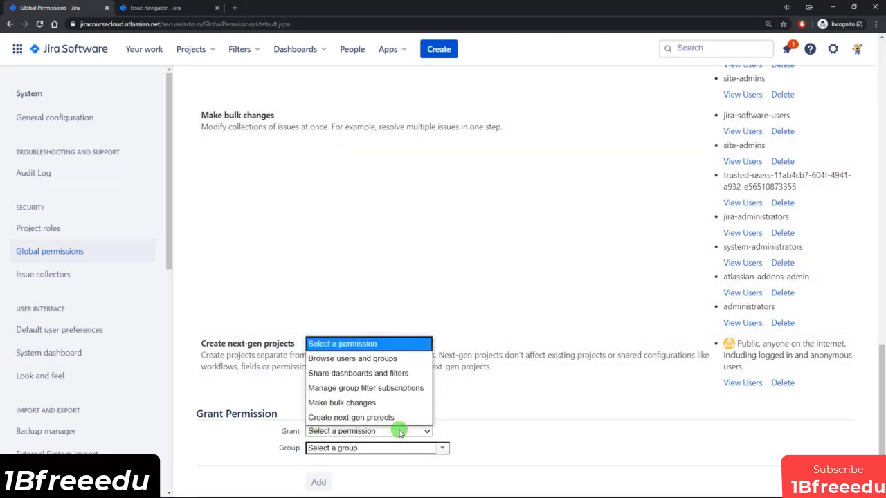
Pick Share dashboards and filters to grant, browse the group list, and close it unselected.
click(349, 373)
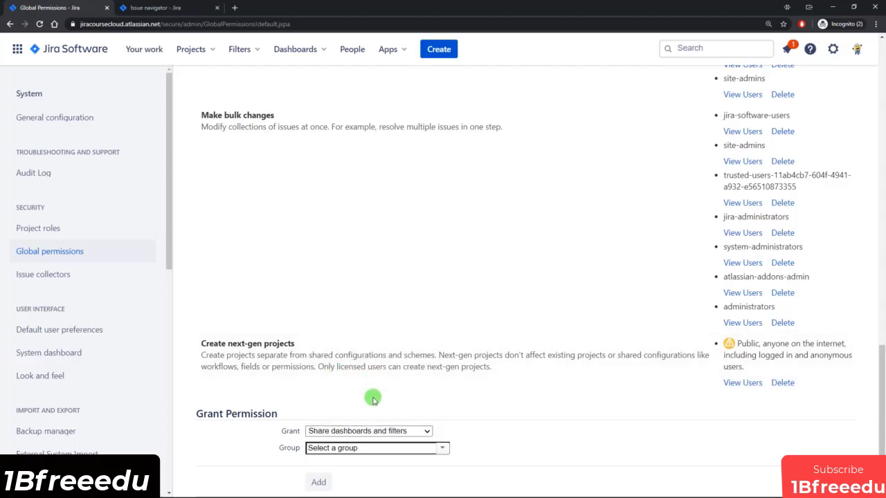
click(440, 447)
scroll(438, 443, down, 3)
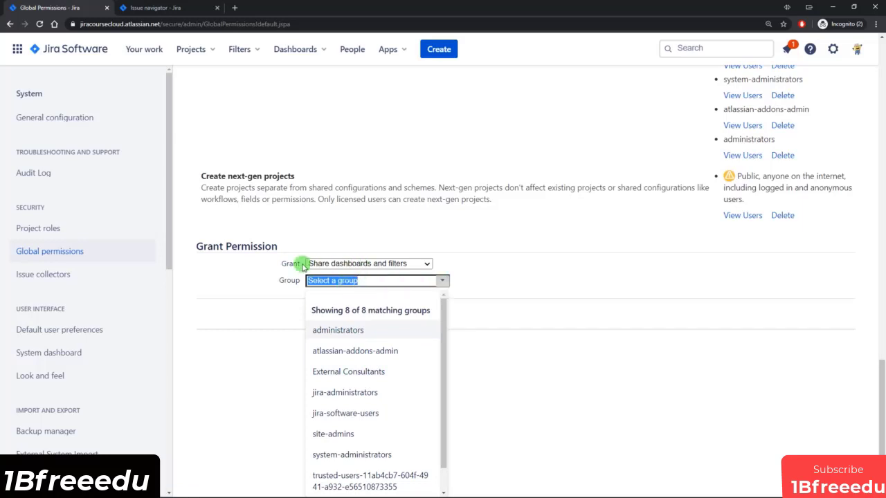
click(486, 284)
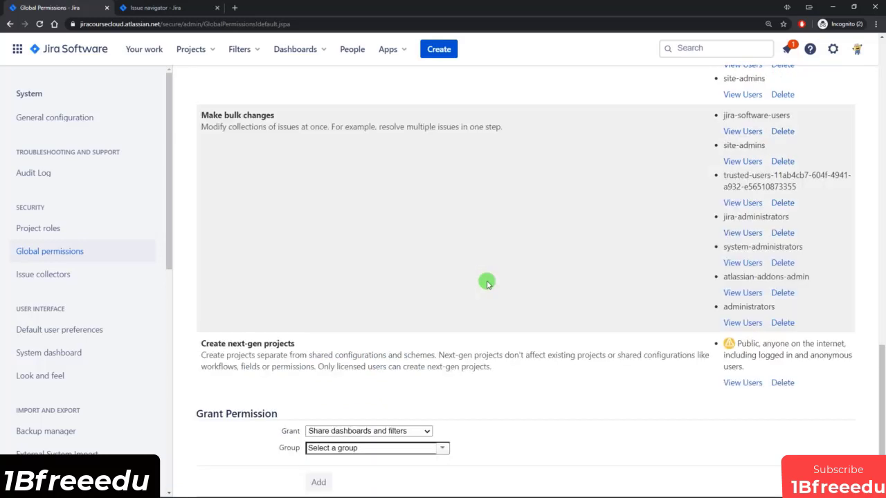
scroll(486, 284, up, 5)
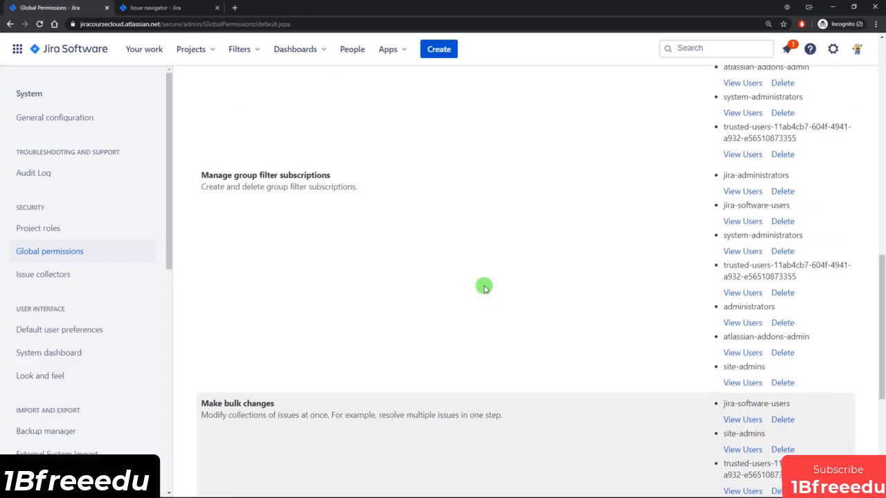
scroll(489, 289, up, 3)
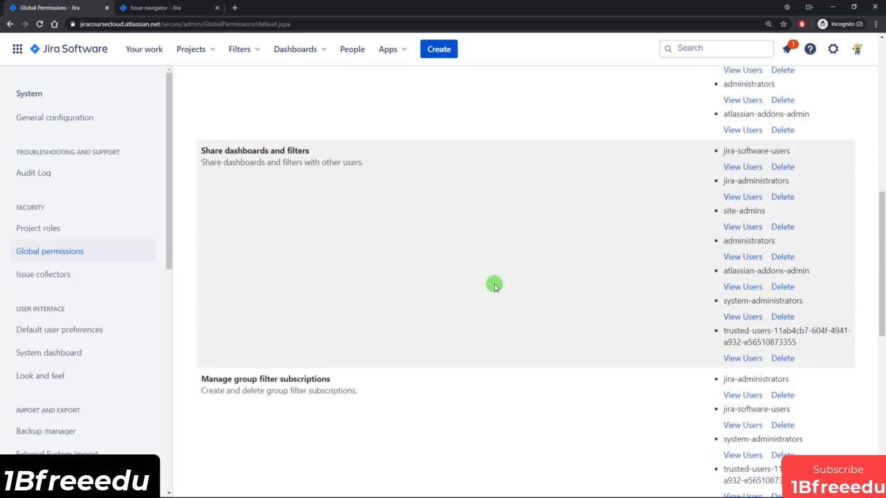
scroll(494, 284, up, 3)
scroll(565, 300, down, 2)
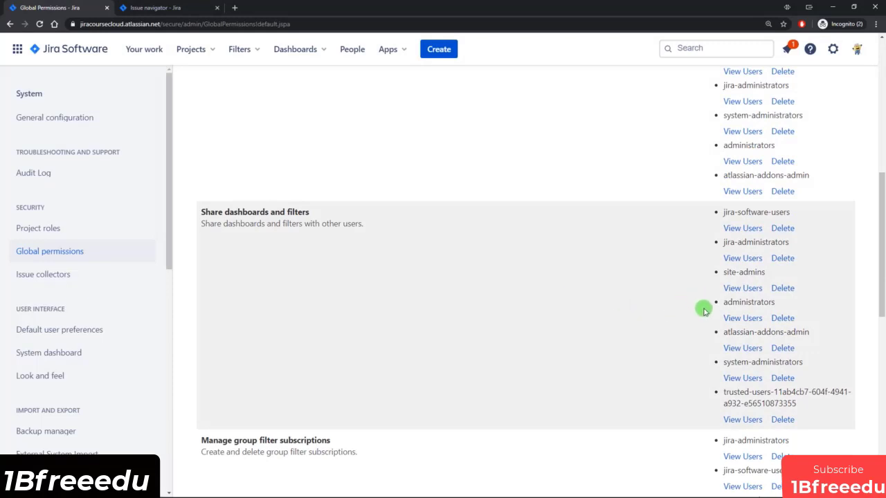
drag(723, 213, 731, 213)
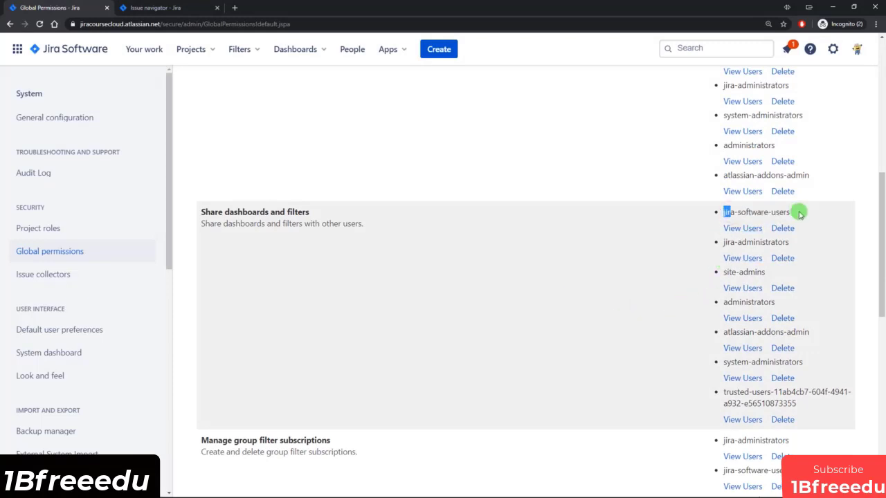
click(573, 134)
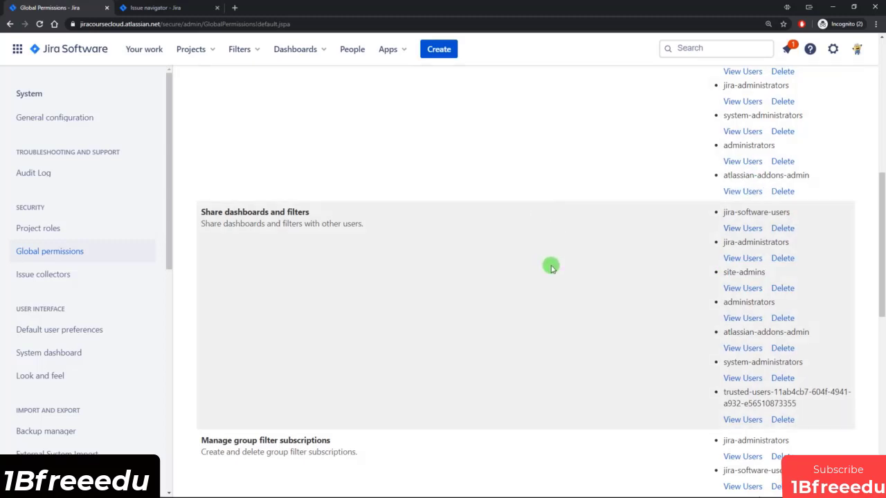
scroll(551, 268, down, 2)
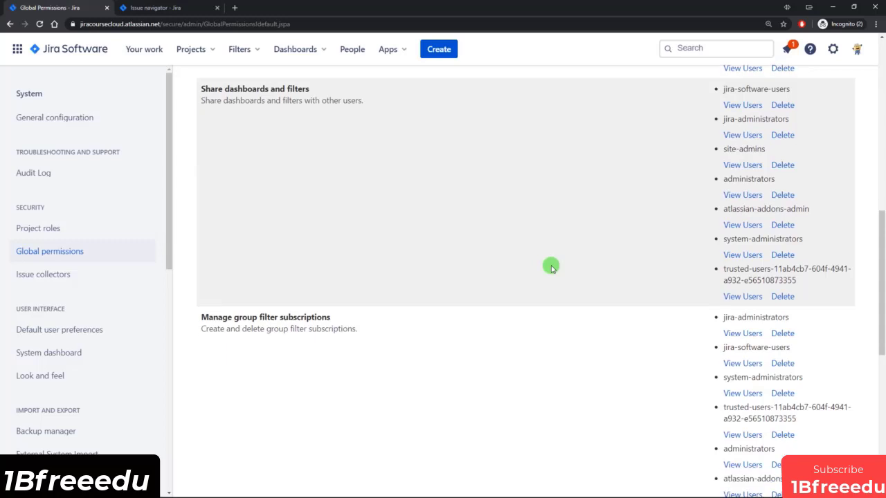
scroll(494, 284, up, 3)
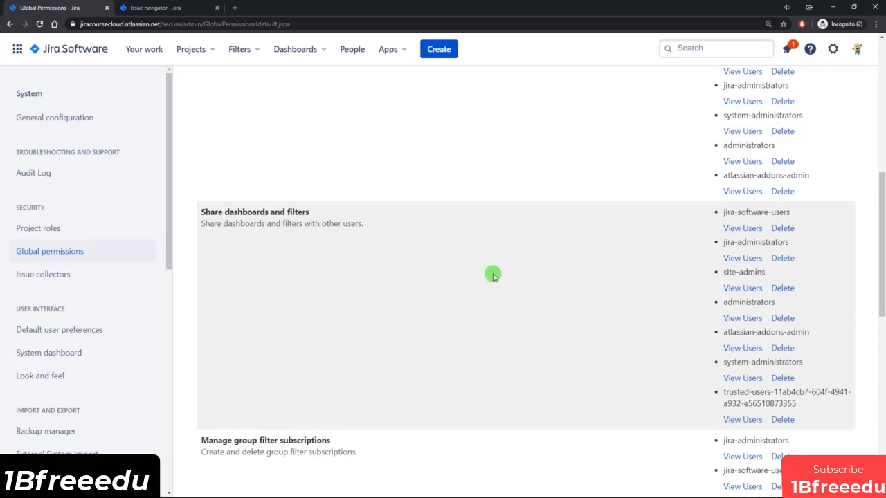
scroll(493, 280, up, 3)
scroll(491, 271, down, 4)
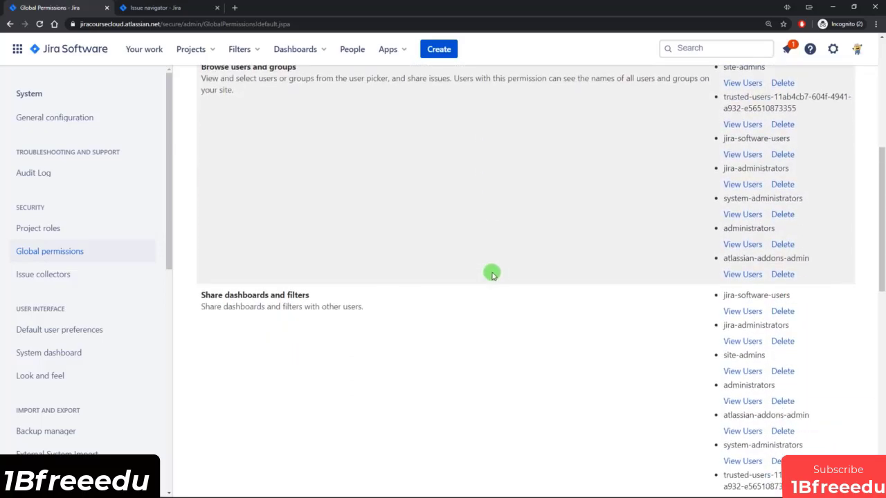
scroll(491, 275, down, 7)
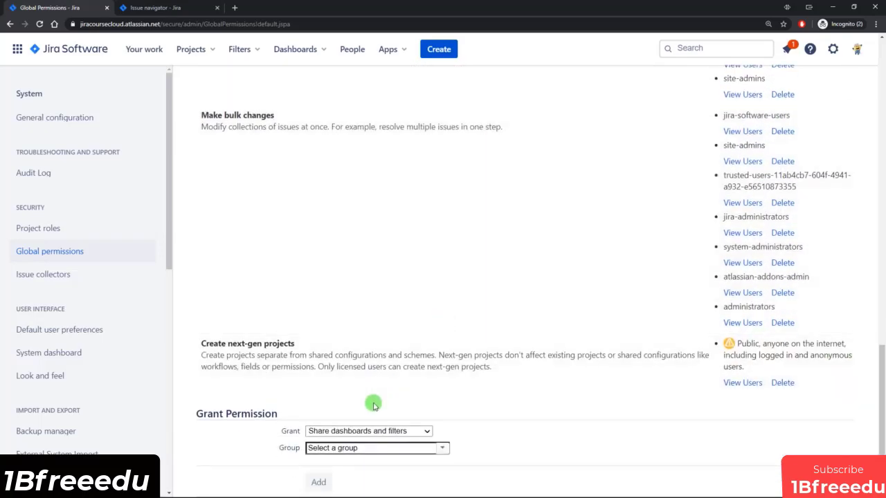
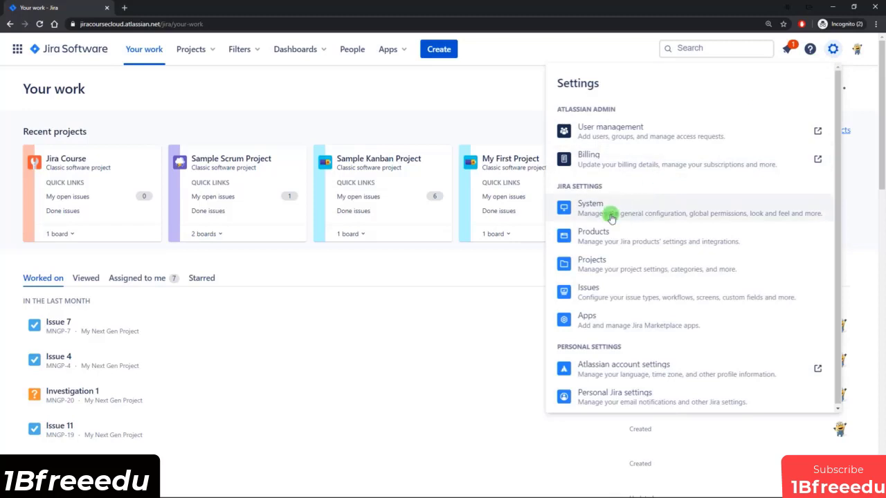
Under System > Project roles, add the Issue Creator role described 'Ability to create issues'.
click(609, 214)
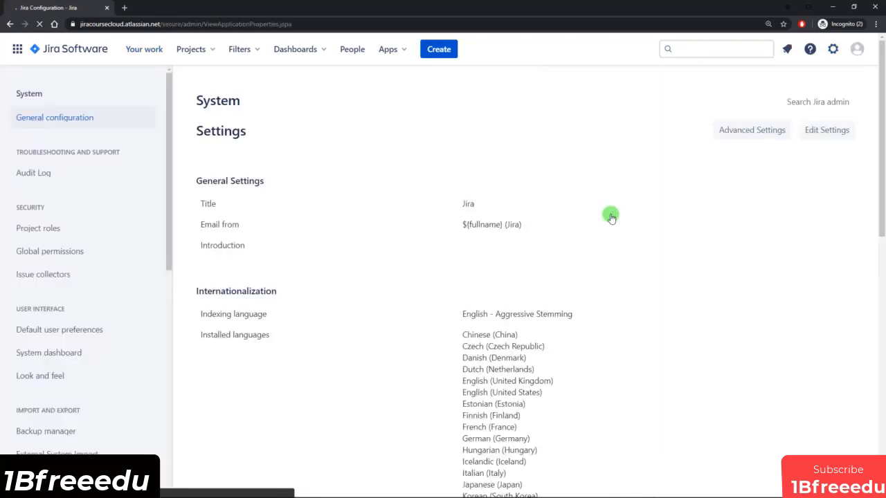
click(77, 235)
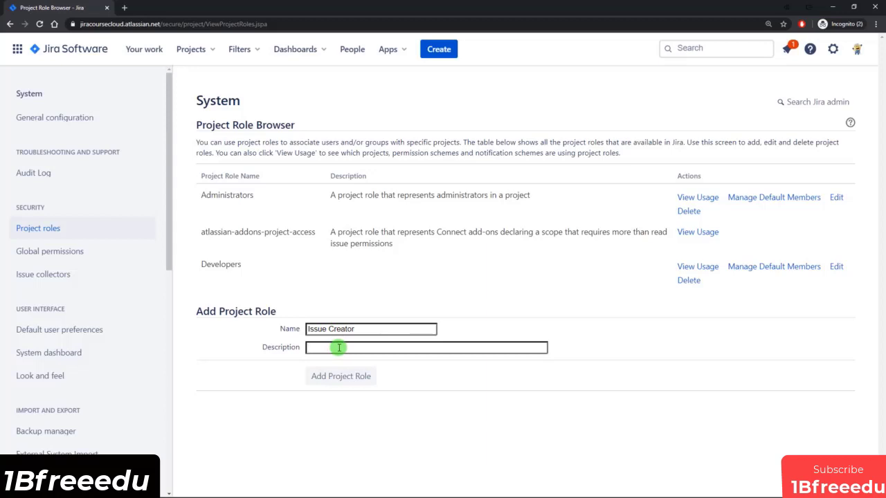
click(339, 348)
text(Ability to create issues)
click(338, 379)
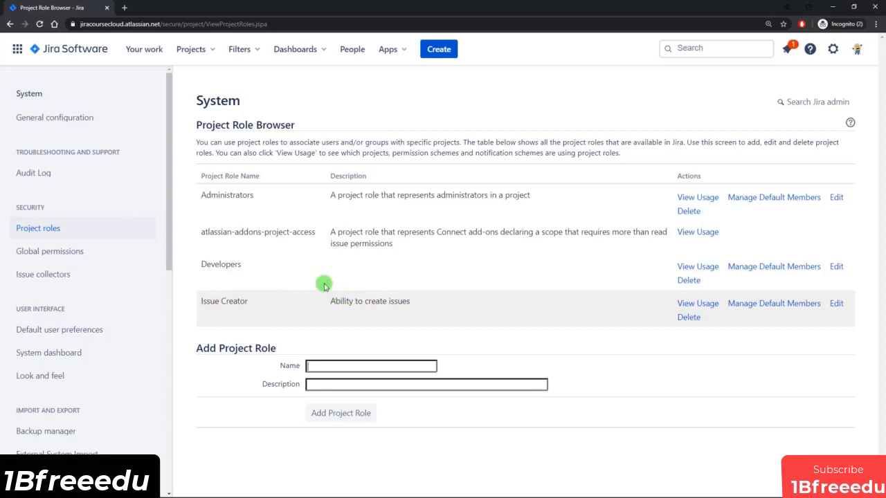
From all projects, open Sample Kanban and Sample Scrum settings in separate tabs and show Kanban.
click(202, 52)
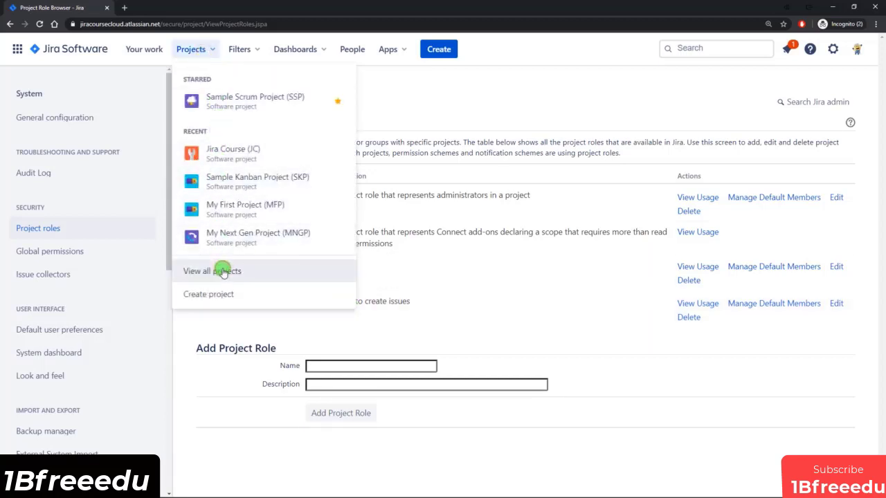
click(221, 270)
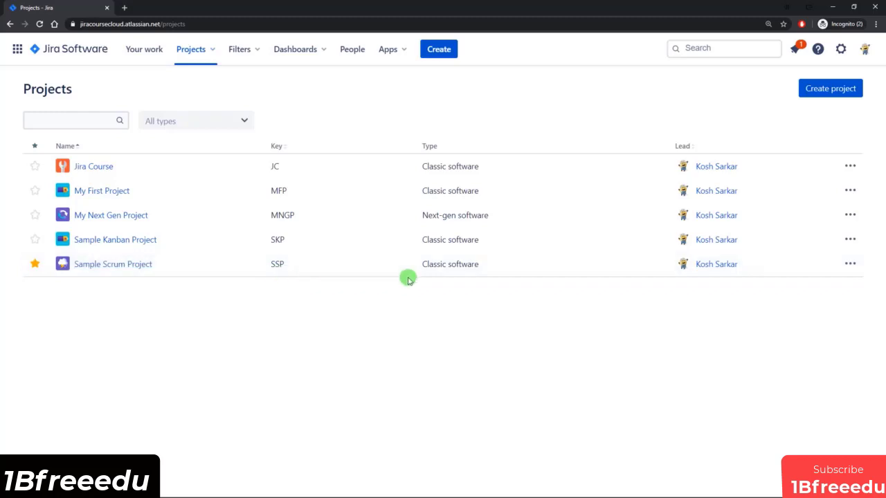
click(848, 240)
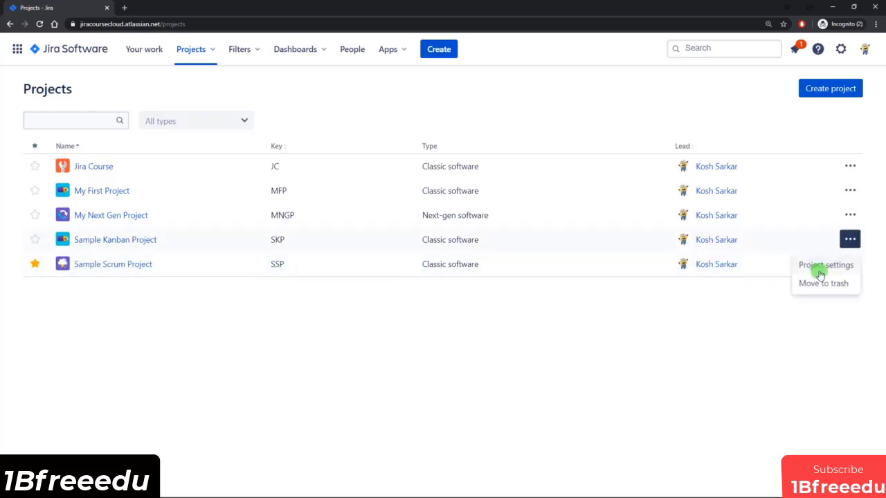
click(737, 330)
click(850, 263)
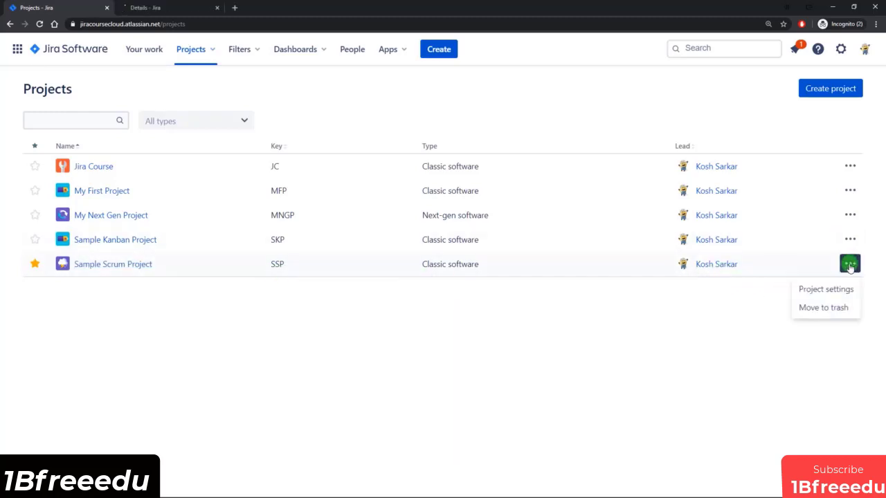
middle_click(817, 289)
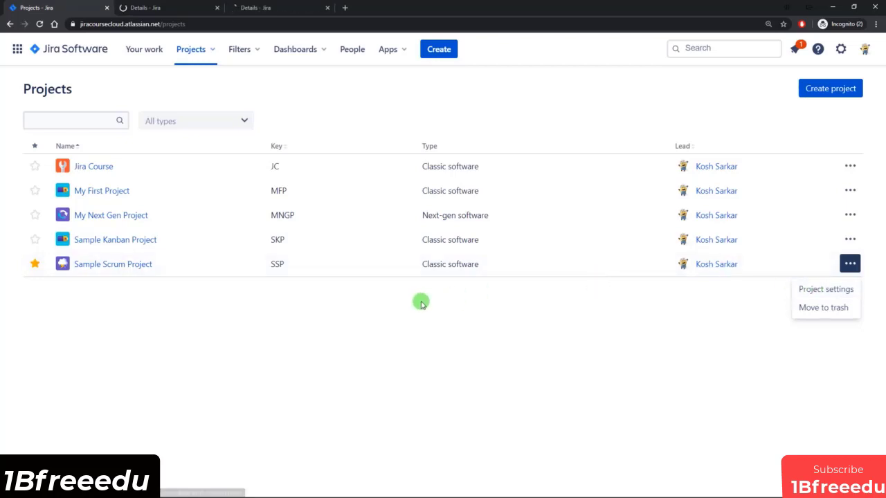
click(154, 9)
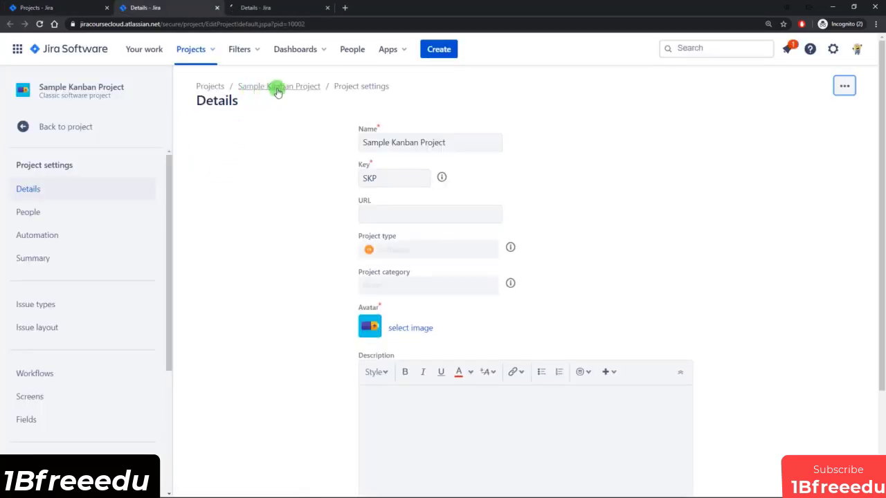
Review the Kanban project's People list and the existing member's roles without changing anything.
click(44, 213)
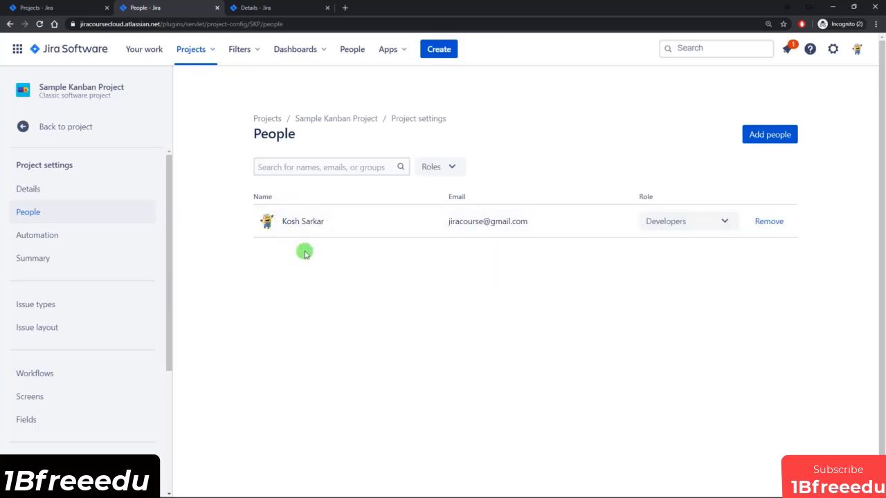
click(722, 228)
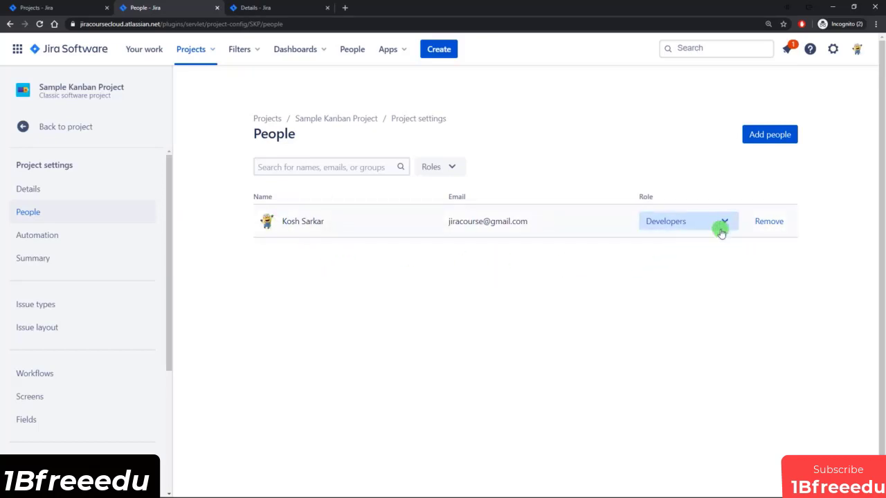
click(688, 172)
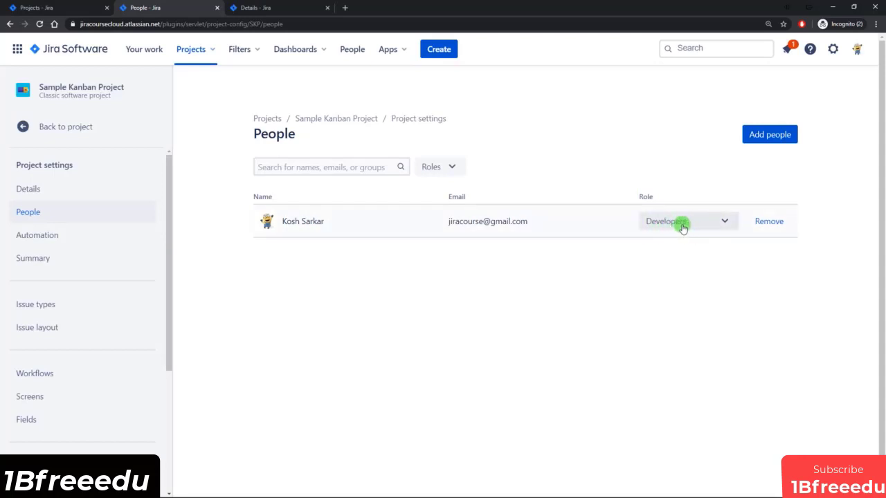
Add a searched user to the Kanban project as Issue Creator, then go to the Scrum tab.
click(766, 137)
click(401, 116)
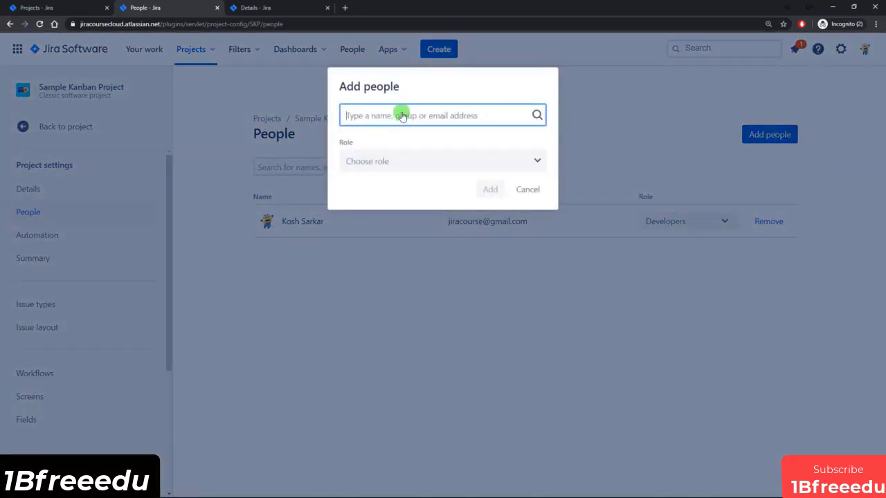
text(adam)
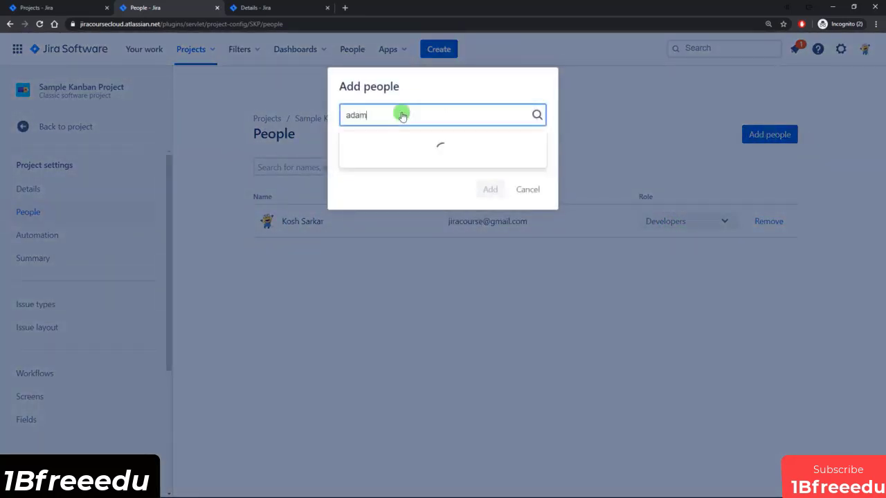
click(395, 146)
click(435, 159)
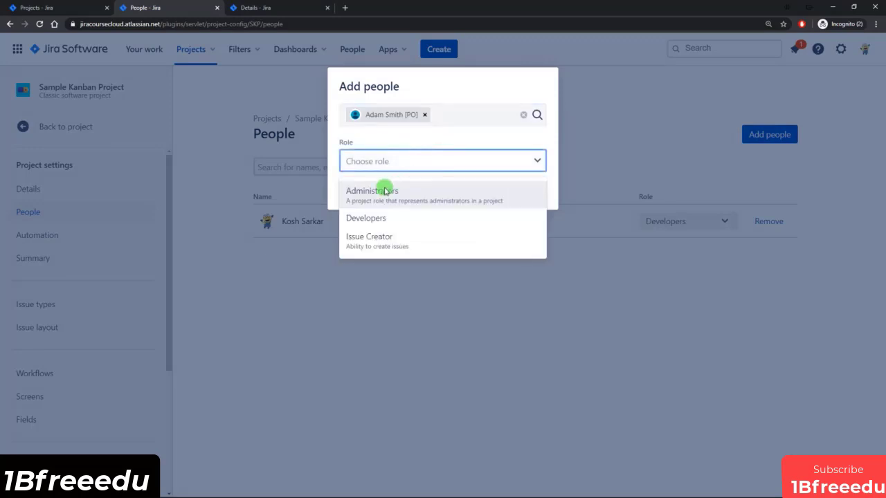
click(392, 245)
click(490, 189)
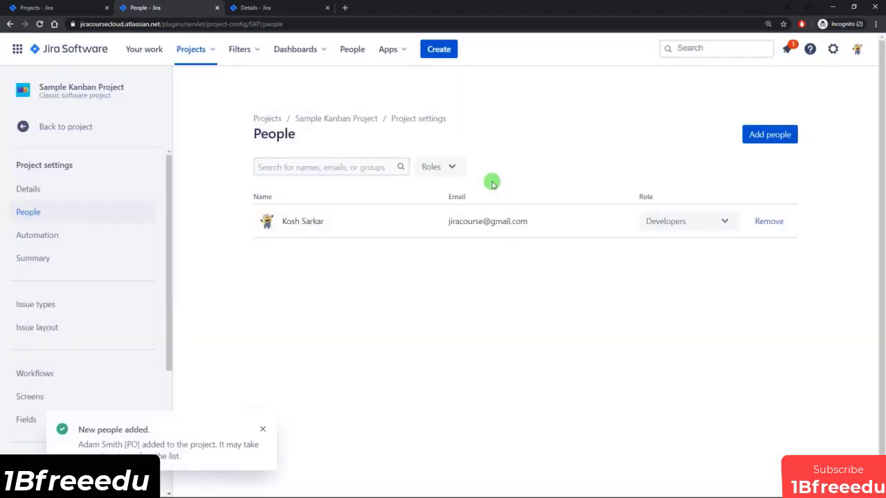
click(276, 8)
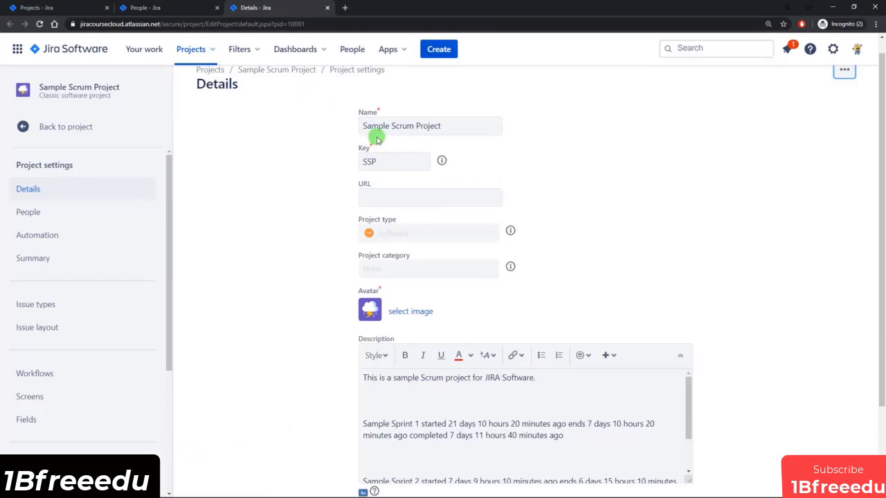
Through the Scrum project's People page, add the developer user with the Issue Creator role.
click(48, 211)
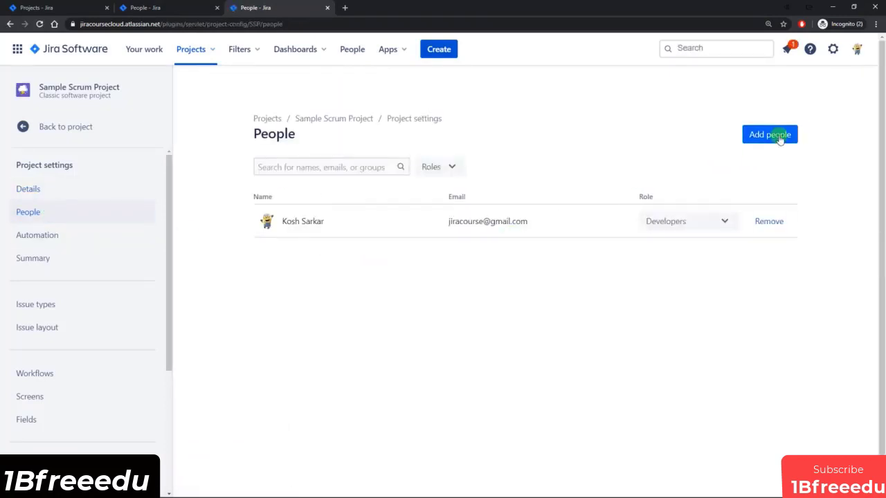
click(779, 136)
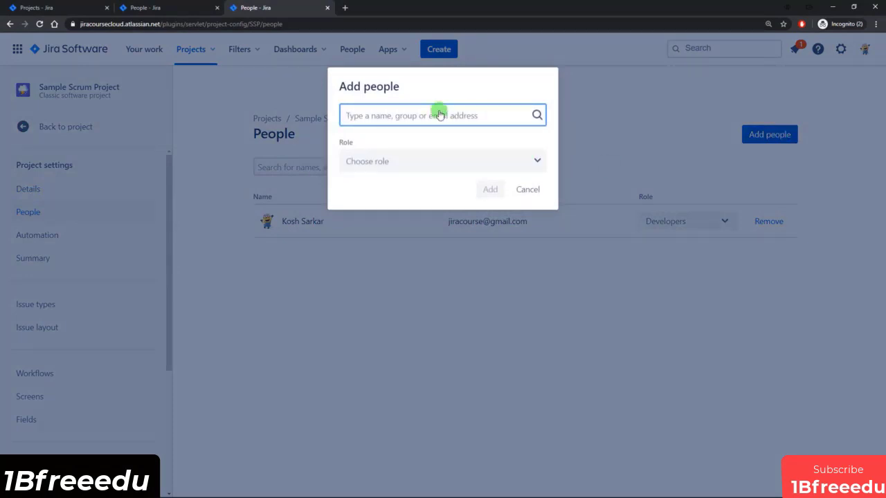
text(k)
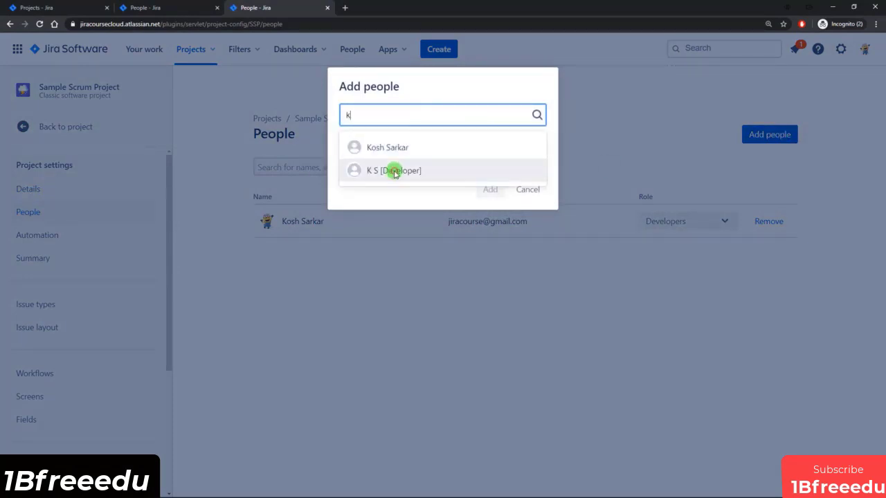
click(394, 173)
click(415, 162)
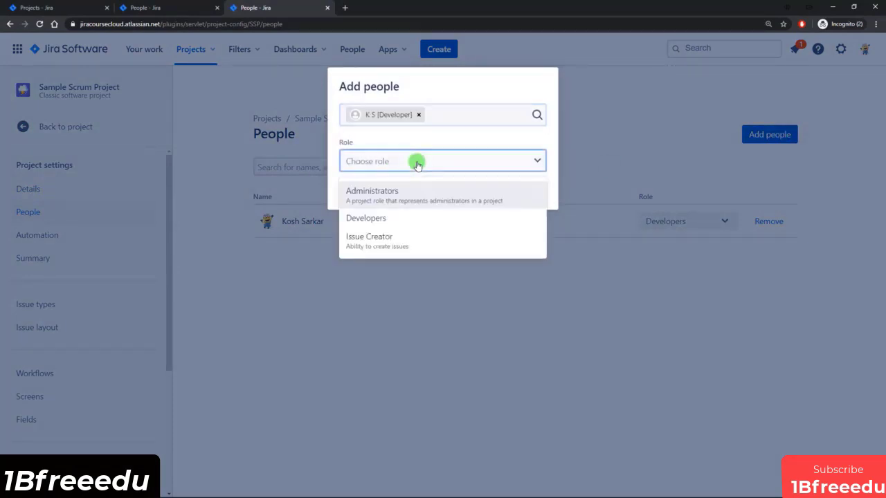
click(387, 239)
click(486, 190)
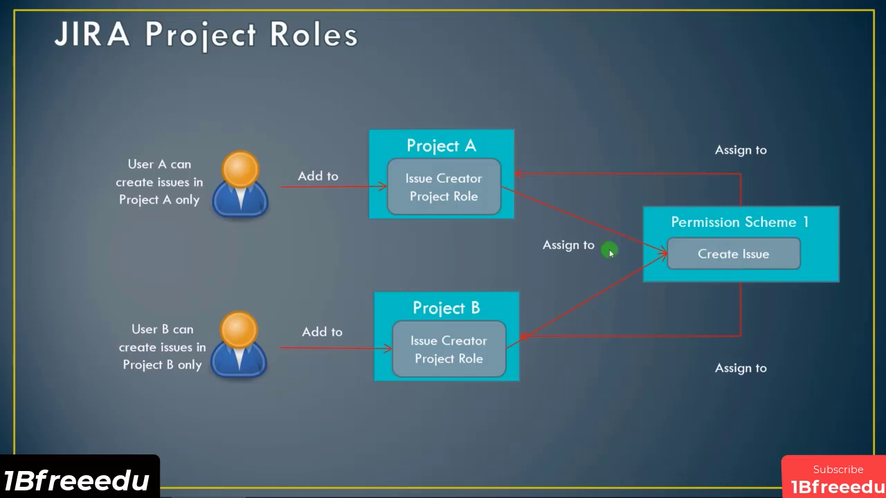
Return to the browser and close the Scrum and Kanban People tabs.
key(alt+Tab)
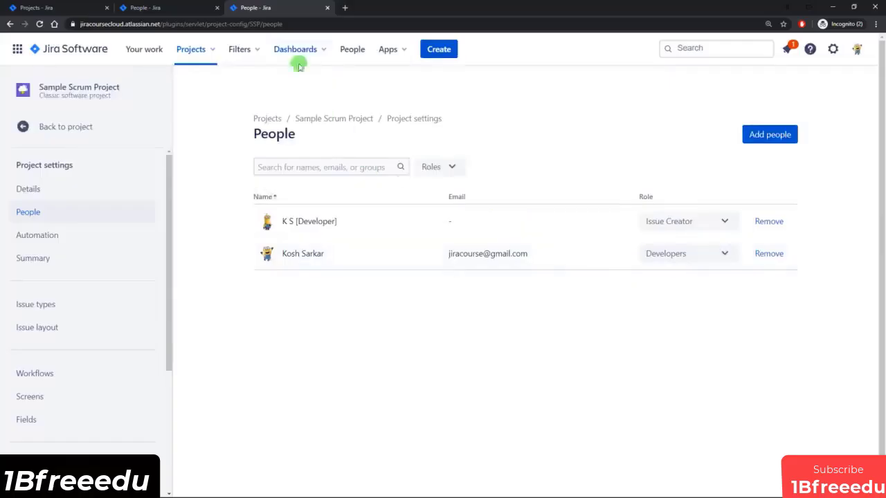
click(328, 7)
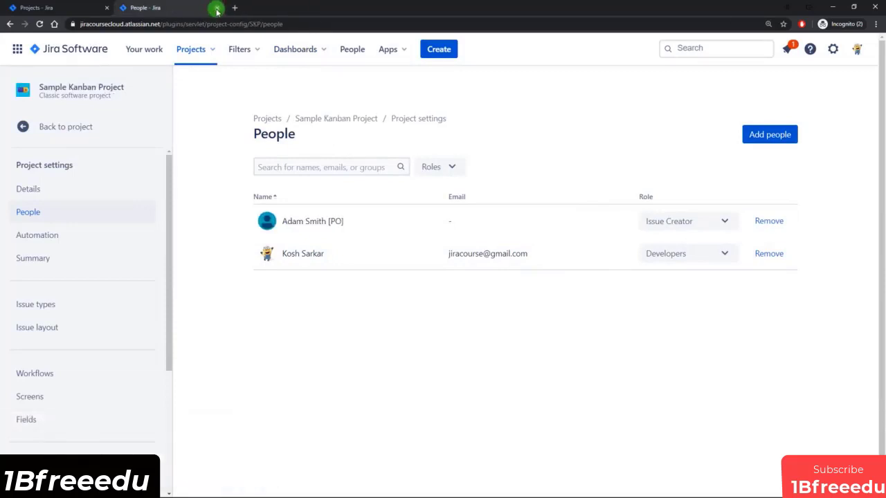
click(216, 8)
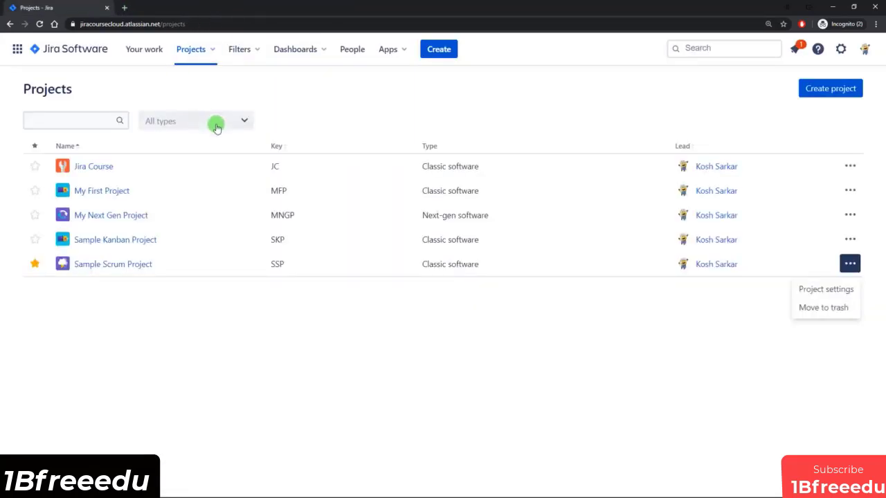
Go to Settings > Issues and reach Permission schemes to see the three schemes.
click(840, 48)
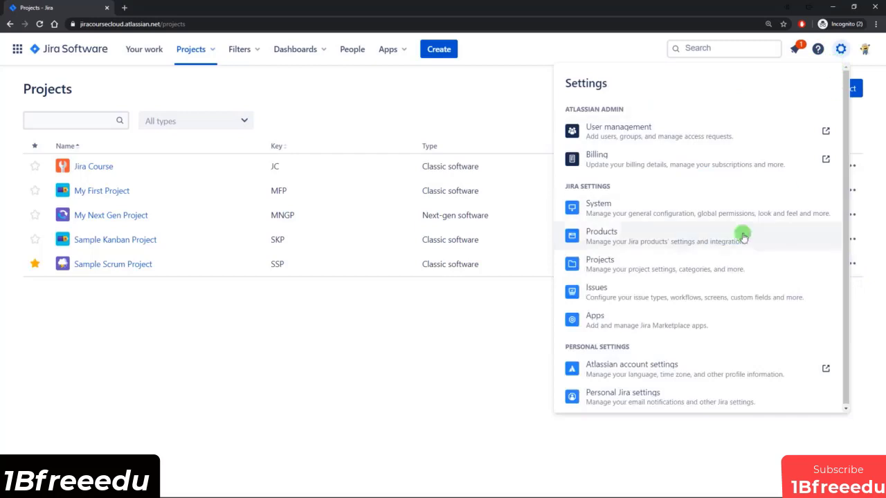
click(595, 291)
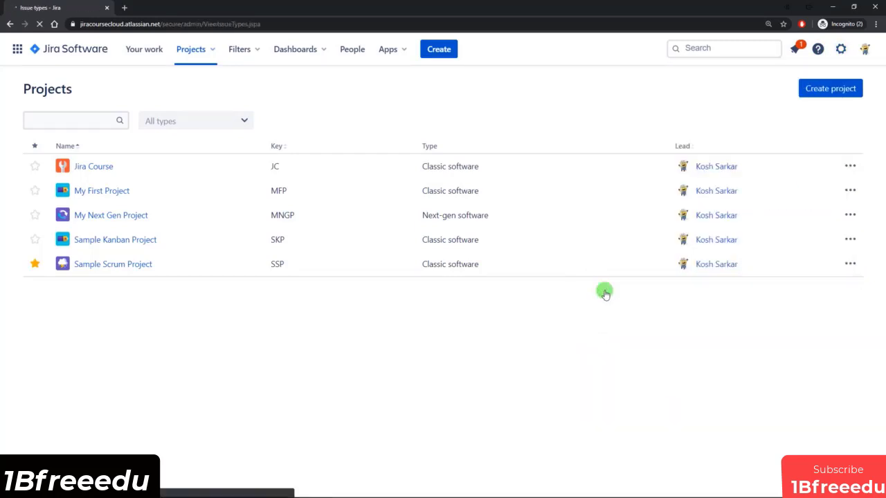
drag(168, 191, 173, 336)
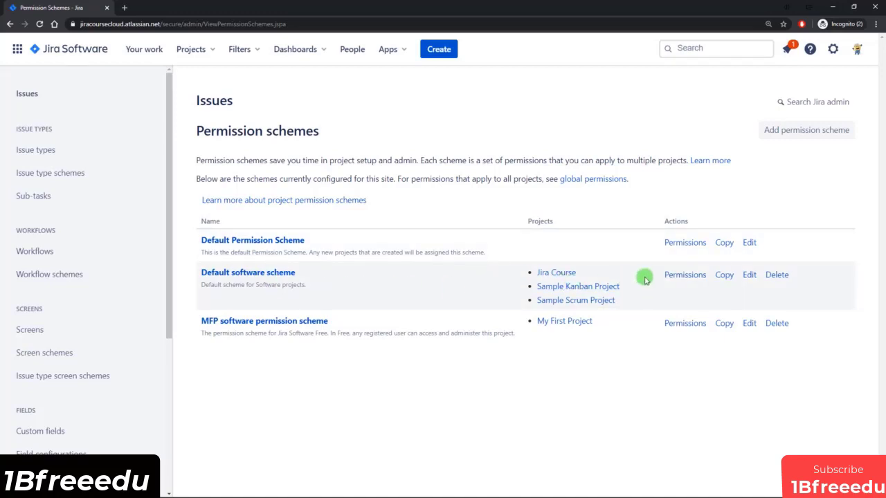
In Default software scheme permissions, highlight Create Issues grants: atlassian-addons-project-access and Any logged in user.
click(684, 276)
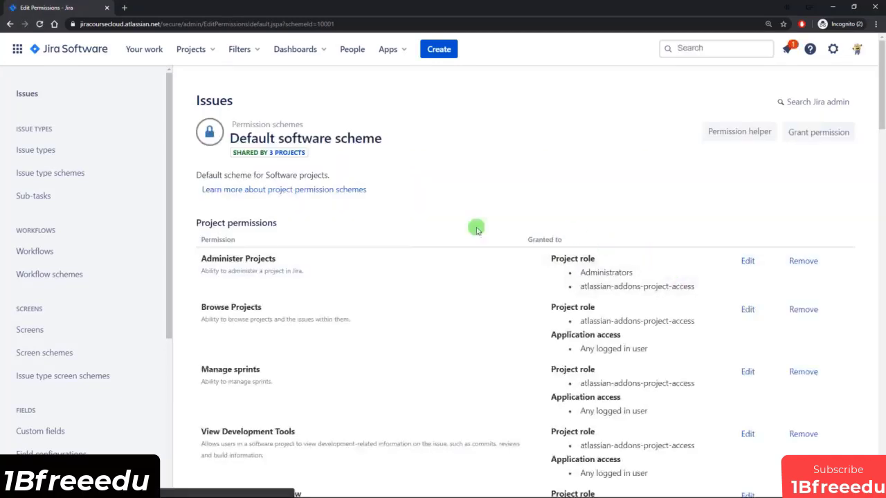
scroll(447, 305, down, 1)
scroll(447, 305, down, 2)
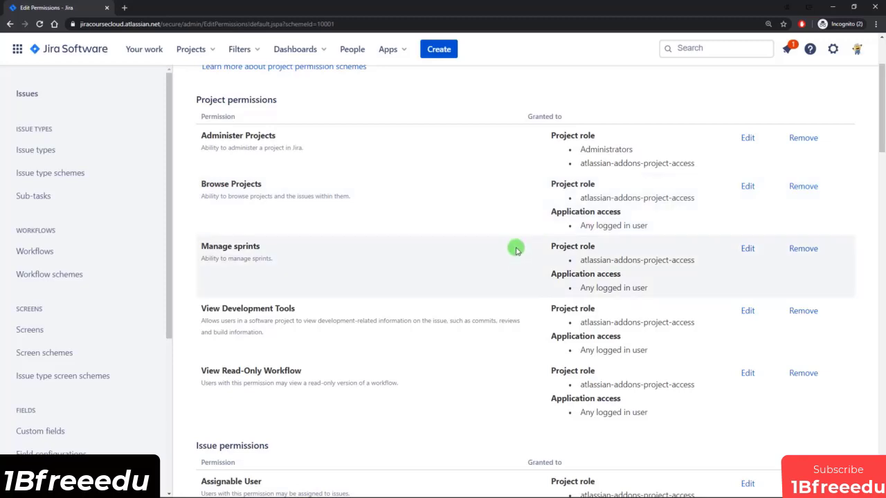
scroll(510, 223, down, 5)
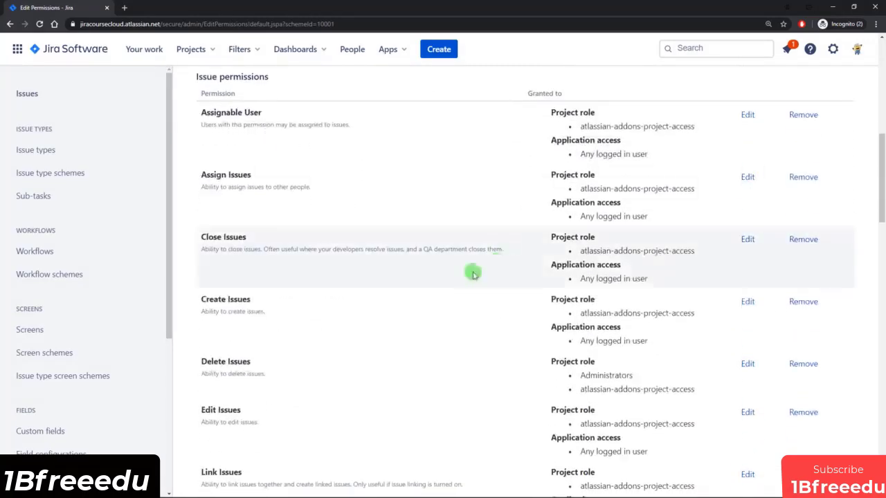
drag(211, 299, 261, 300)
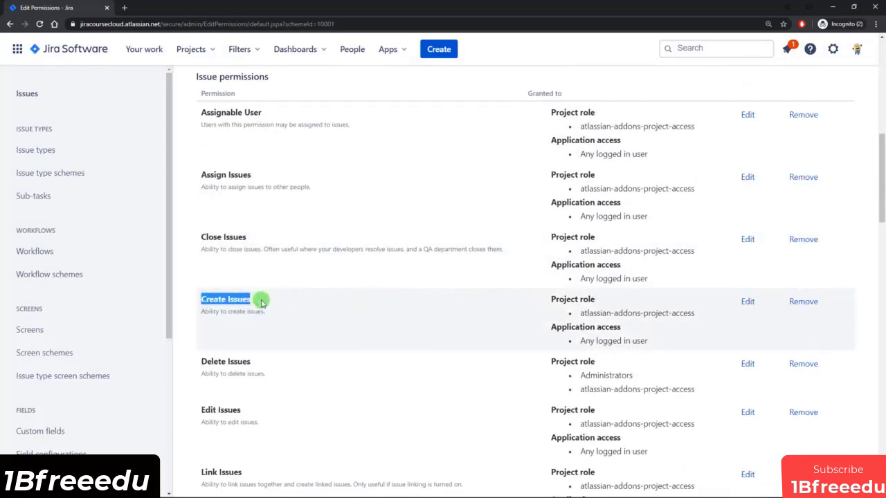
click(257, 300)
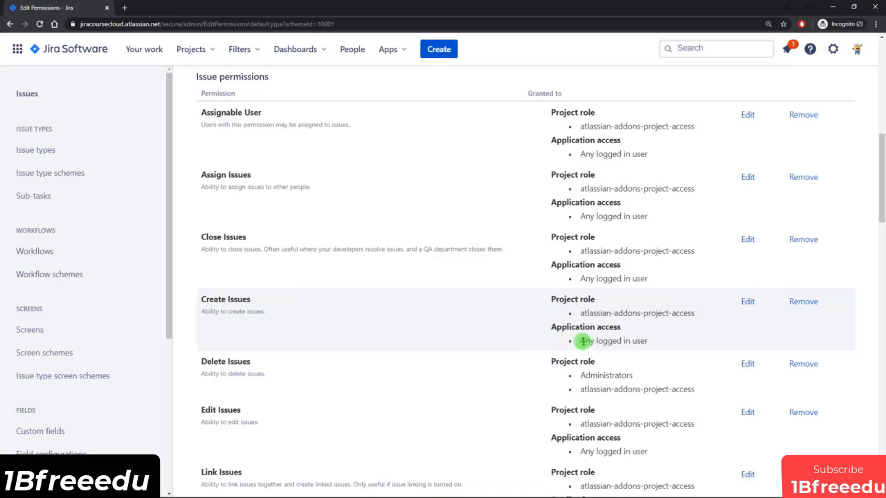
drag(582, 340, 671, 346)
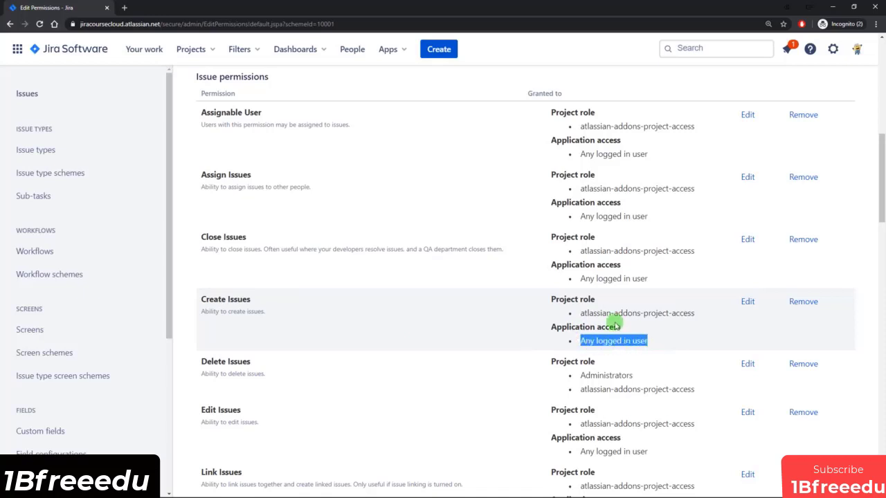
drag(591, 313, 684, 316)
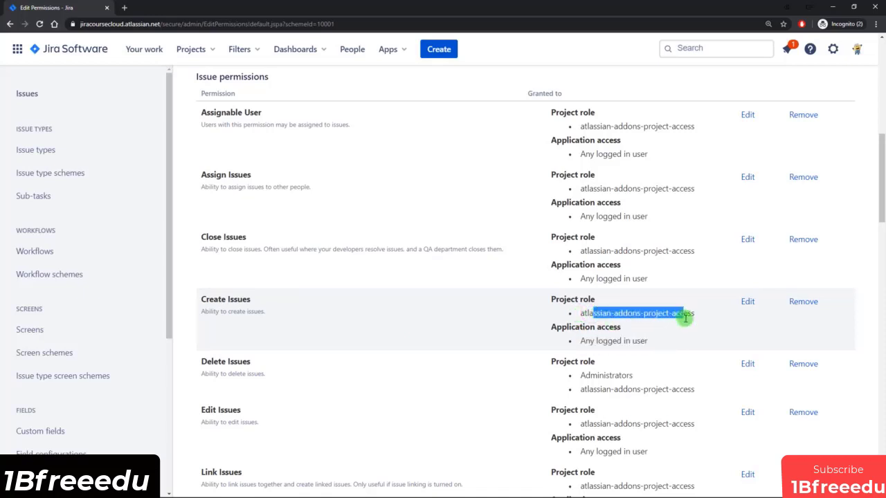
click(633, 313)
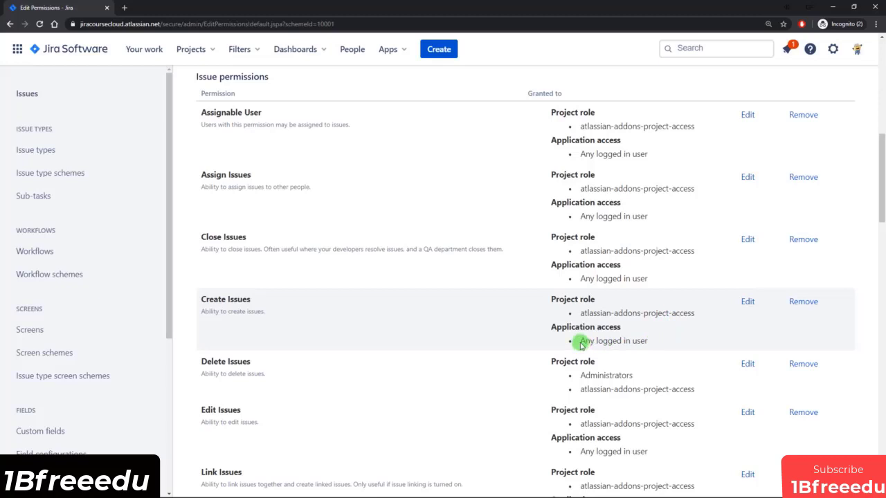
drag(584, 341, 646, 340)
drag(206, 300, 255, 301)
click(255, 302)
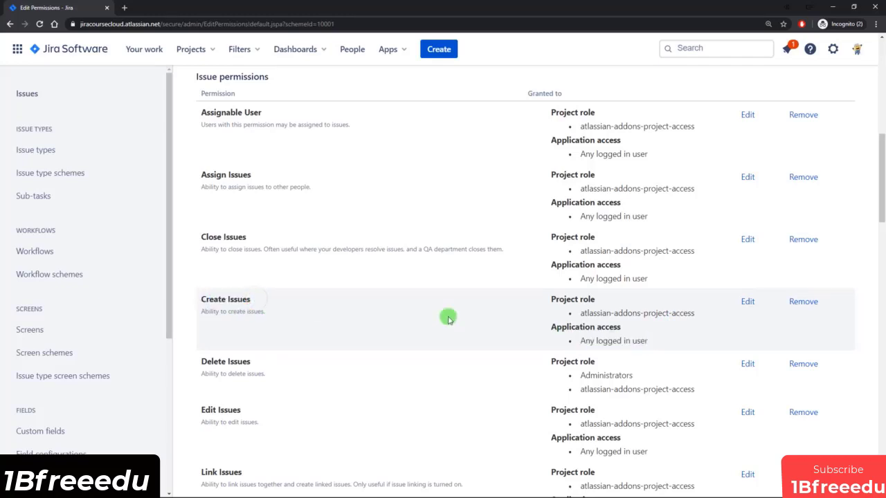
Remove the Any logged in user application-access grant from Create Issues.
click(803, 302)
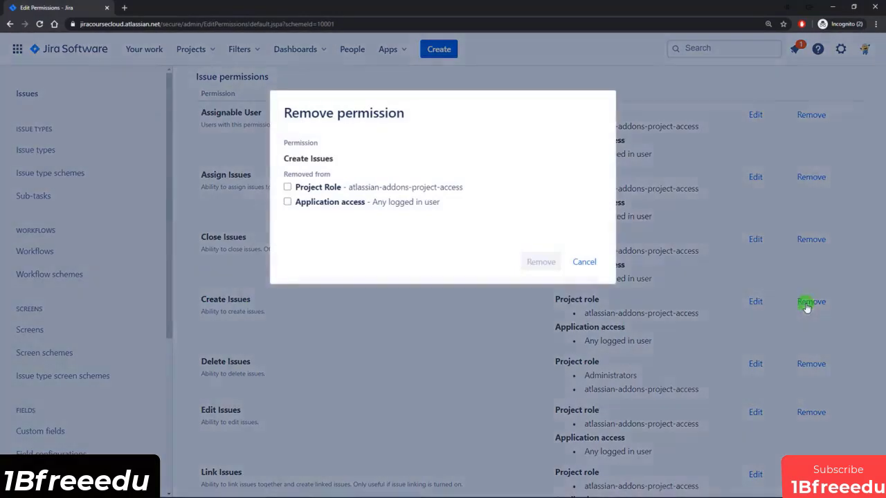
click(287, 201)
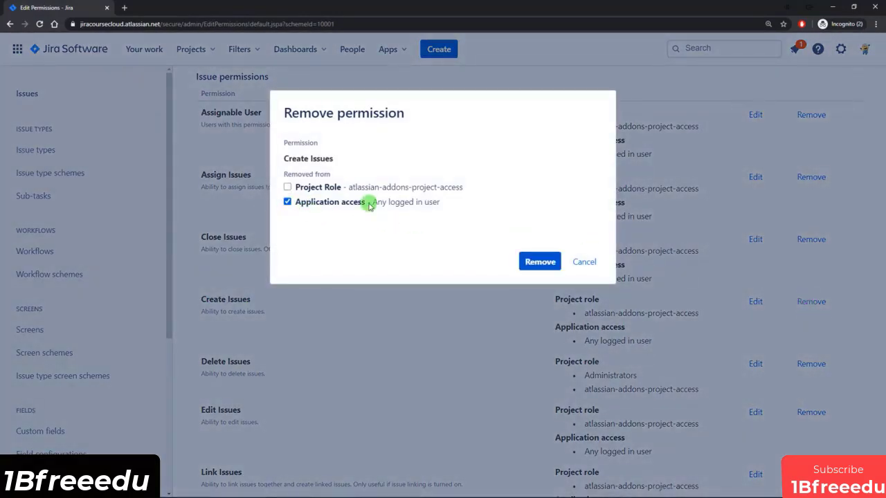
click(539, 263)
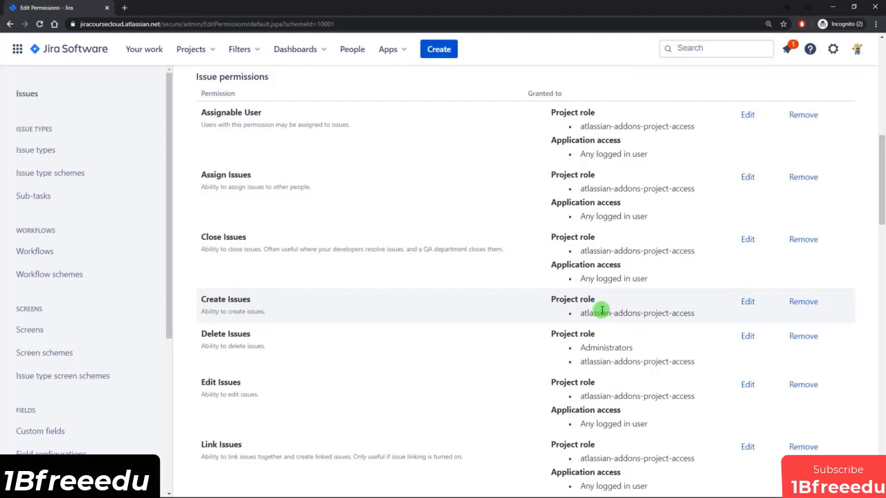
Grant Create Issues to the Issue Creator project role.
click(748, 305)
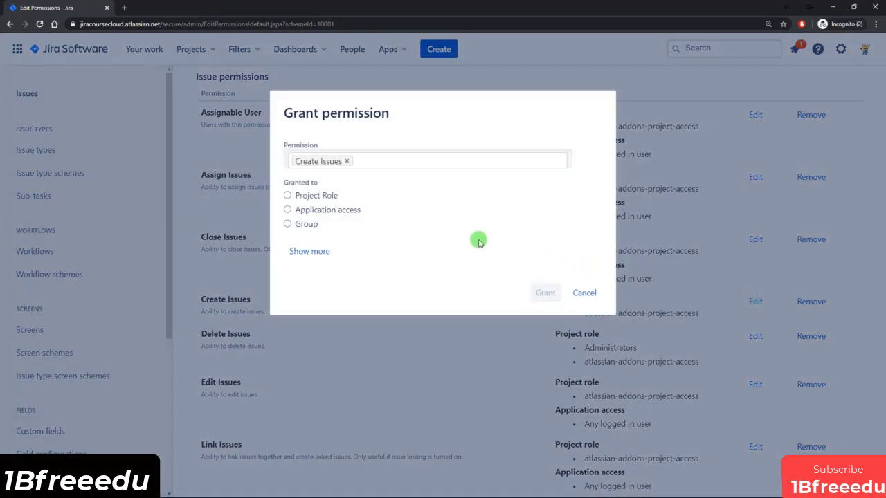
click(312, 198)
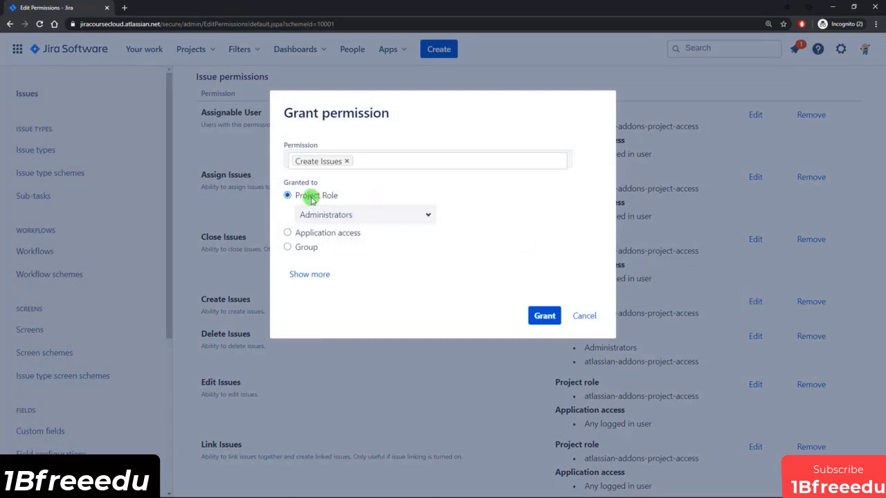
click(376, 213)
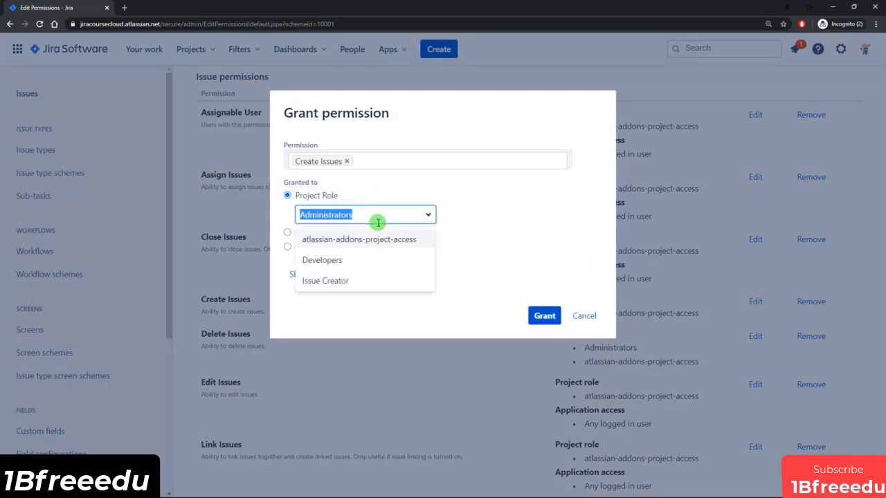
click(340, 281)
click(542, 319)
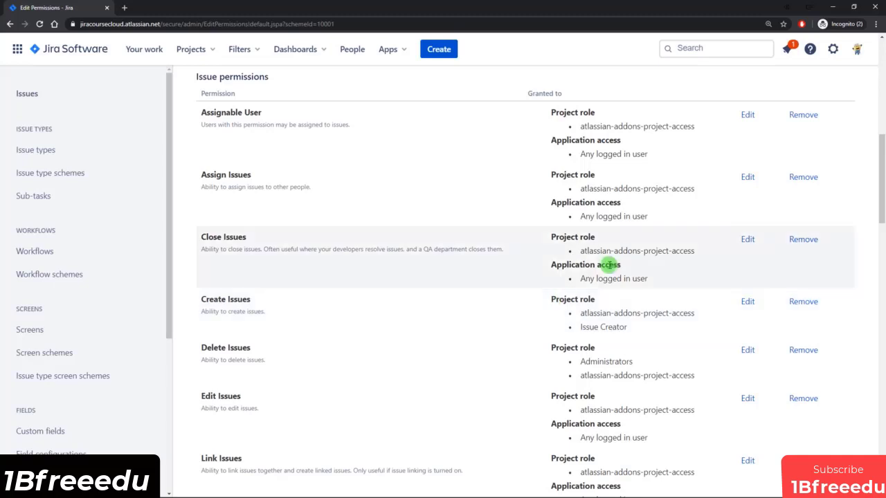
From User management, log in as the product-owner user.
click(832, 49)
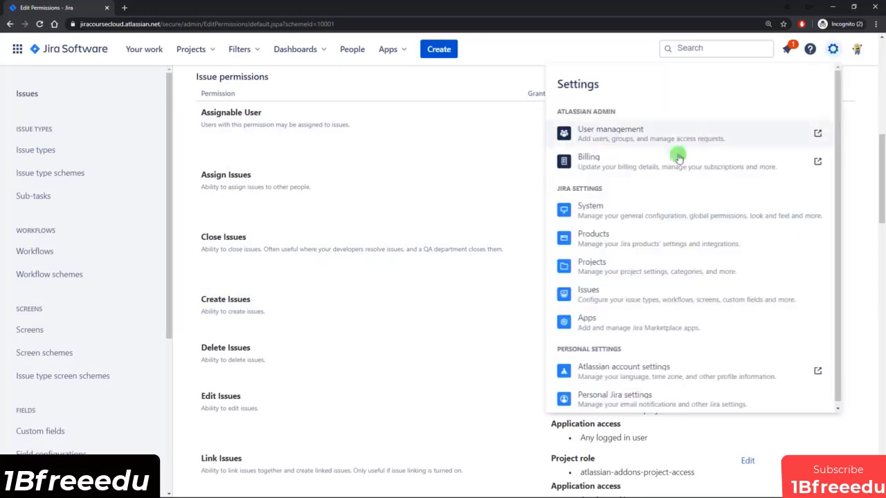
click(621, 129)
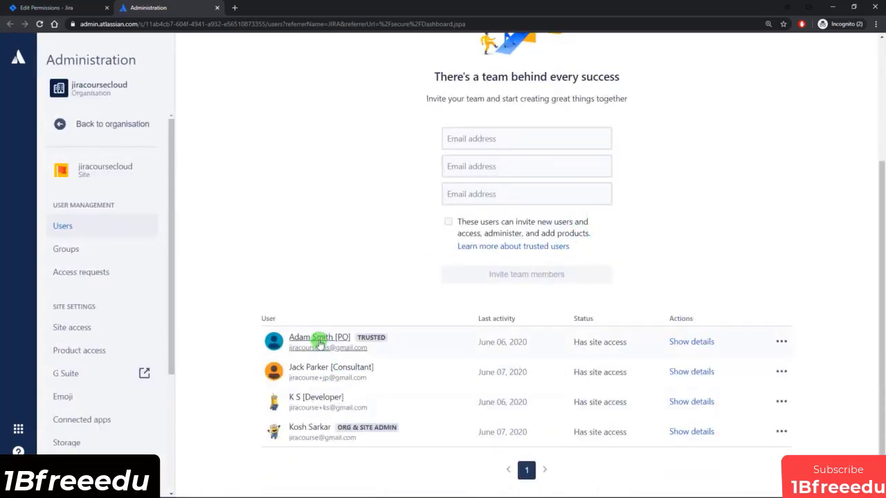
click(320, 339)
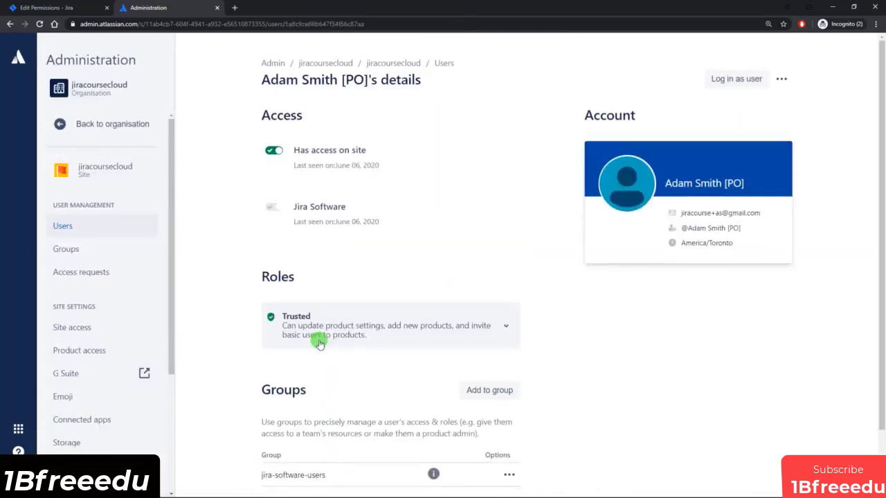
click(739, 81)
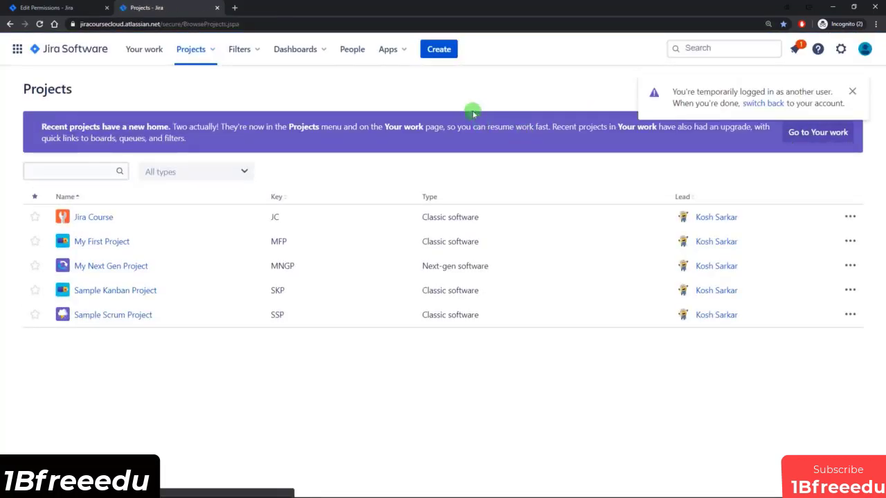
Check which projects this user can create issues in, cancel, and switch back to admin.
click(442, 51)
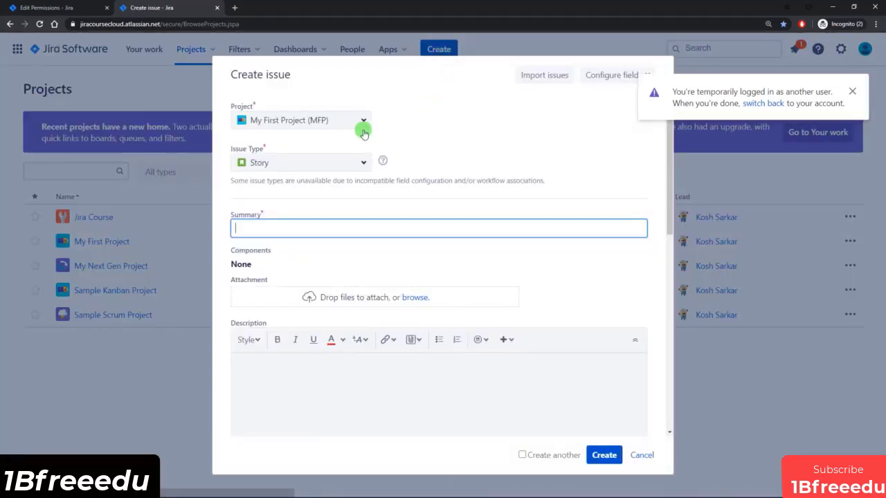
click(361, 122)
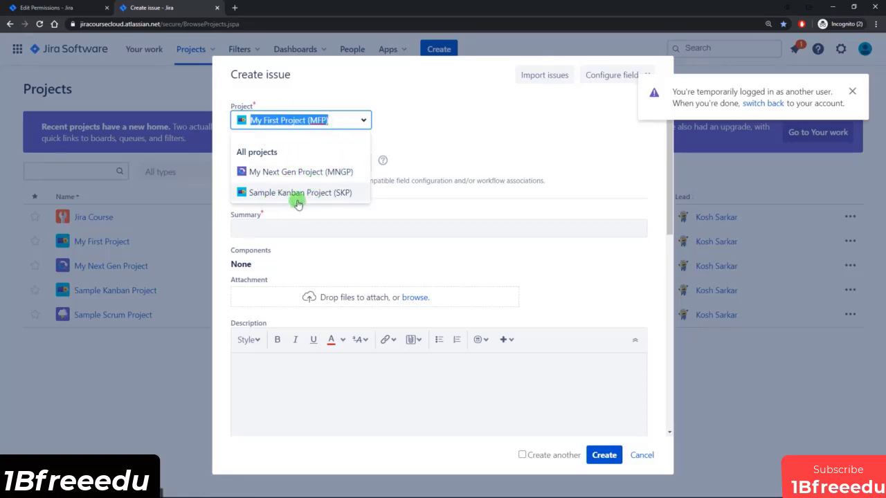
click(643, 459)
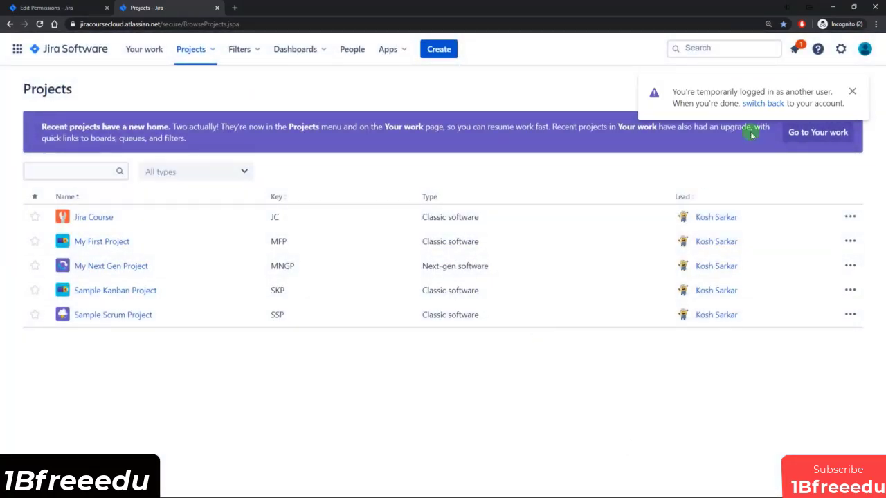
click(753, 105)
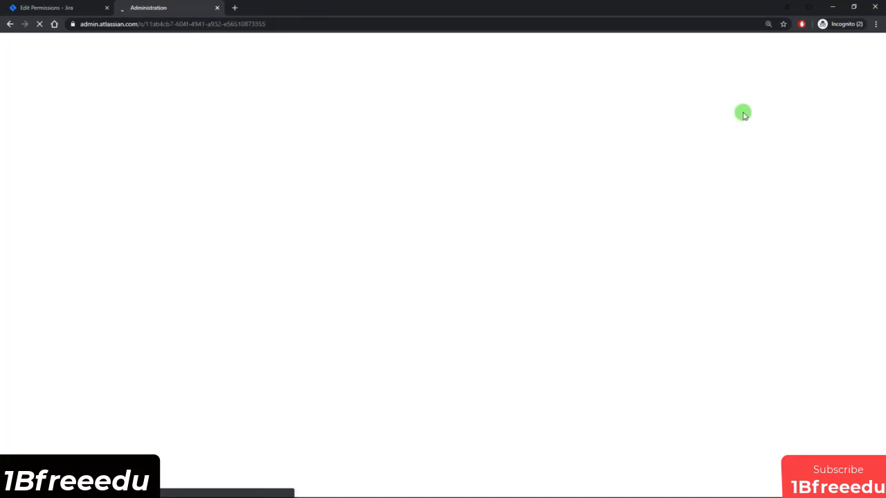
Open the developer user's details in Atlassian Administration and log in as that user.
scroll(623, 180, down, 3)
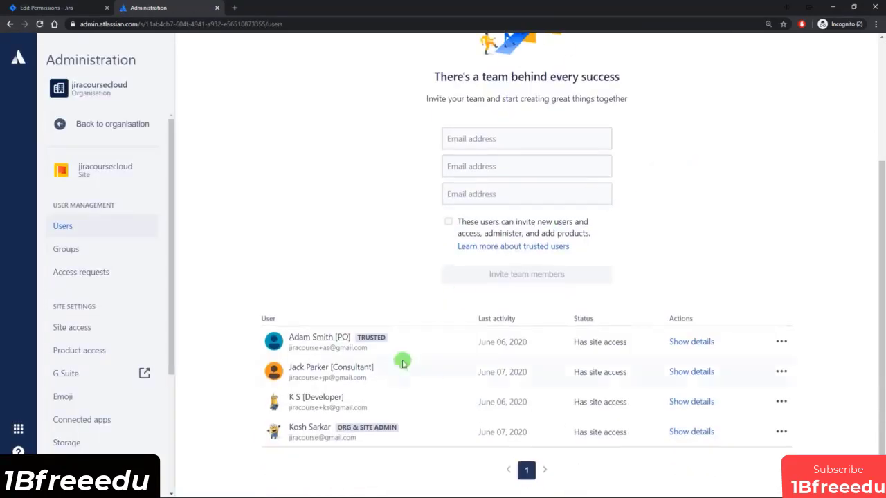
click(307, 416)
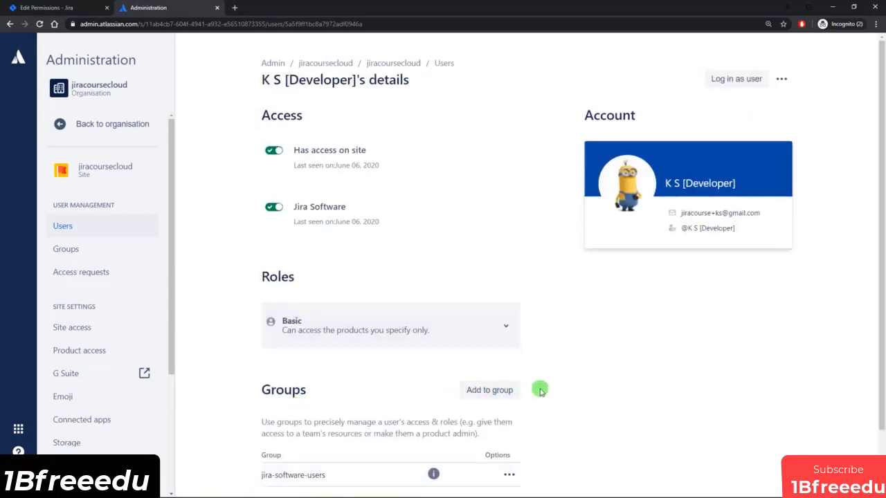
click(747, 83)
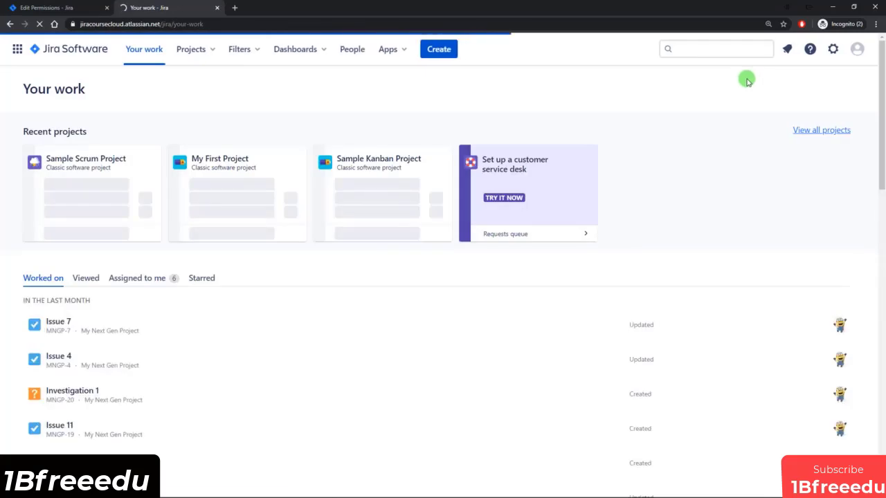
As the developer, check the Create issue form's available projects, cancel, and switch back to admin.
click(440, 54)
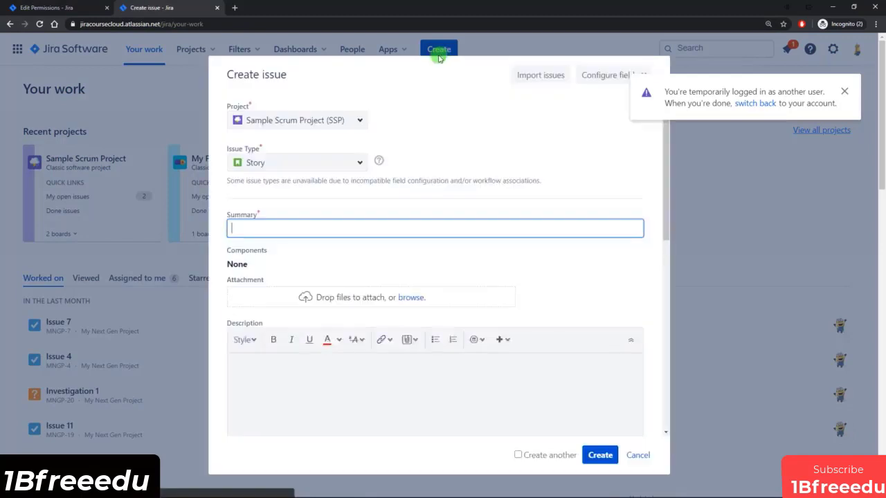
click(362, 119)
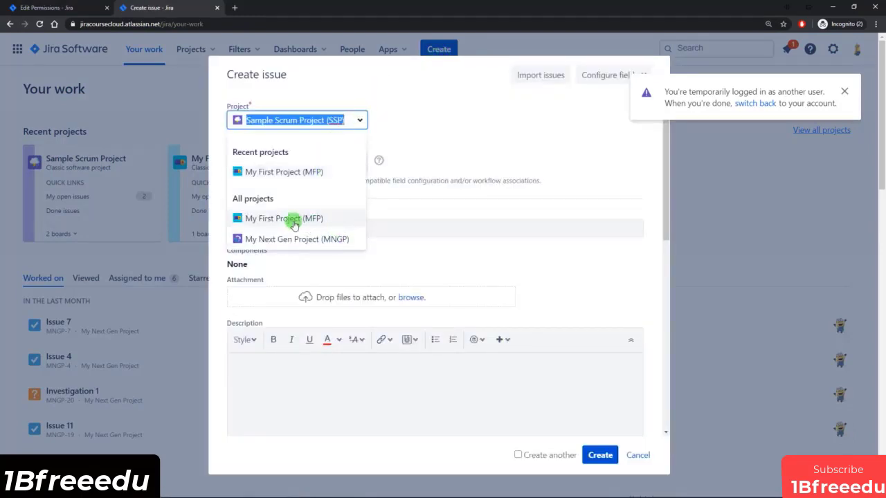
click(445, 143)
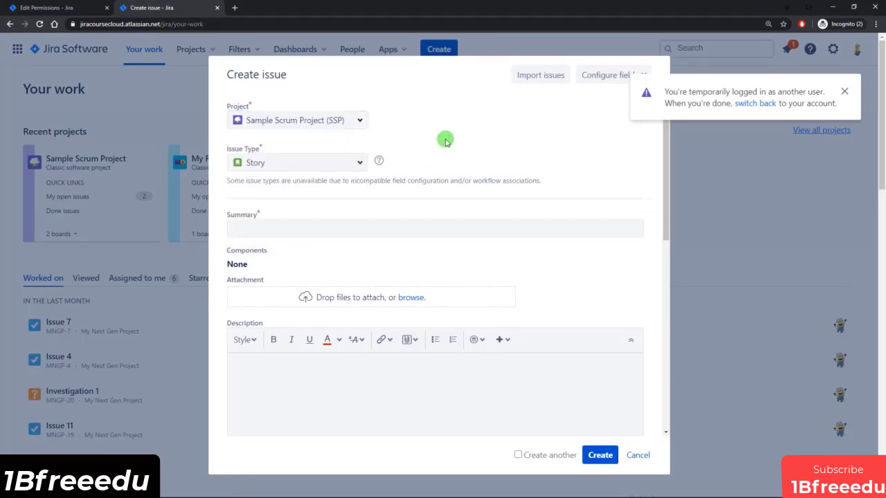
click(360, 121)
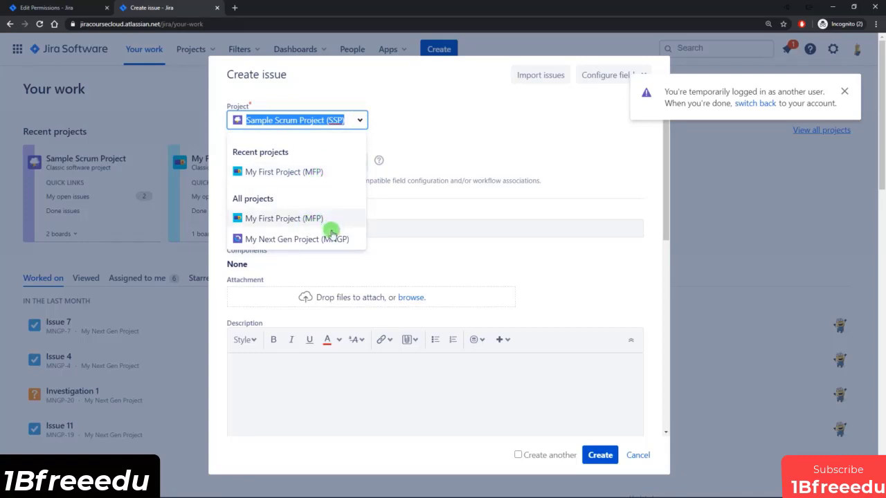
click(380, 173)
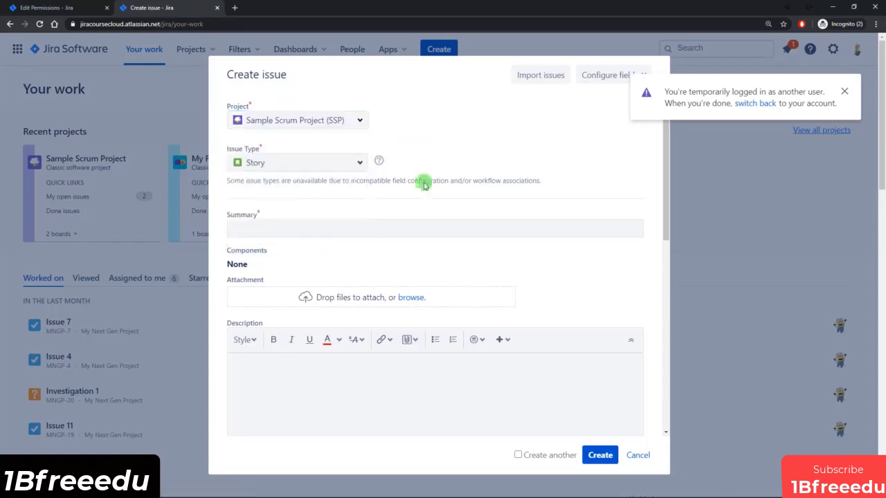
click(637, 455)
click(754, 104)
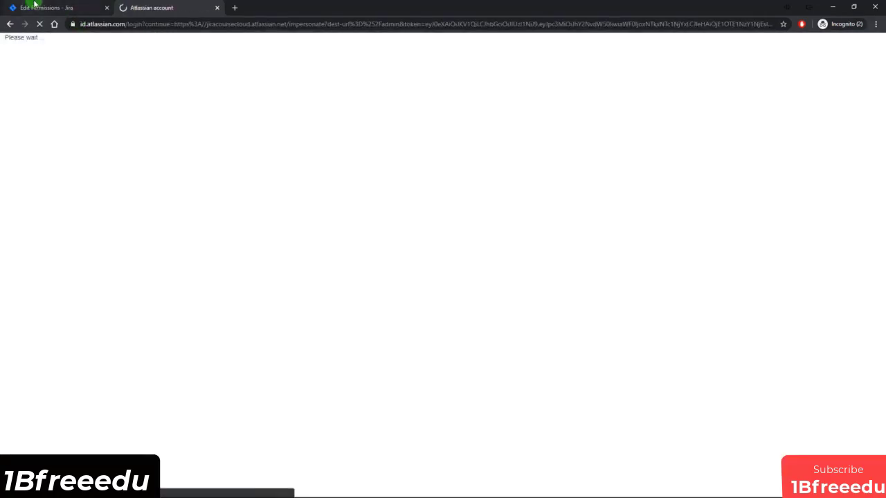
Return to the admin permissions page and open Permission schemes from the sidebar.
click(35, 5)
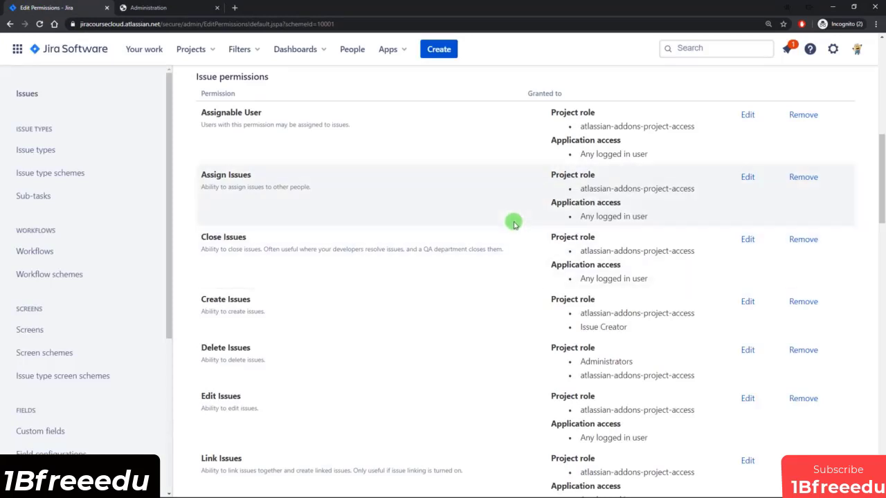
scroll(512, 225, up, 10)
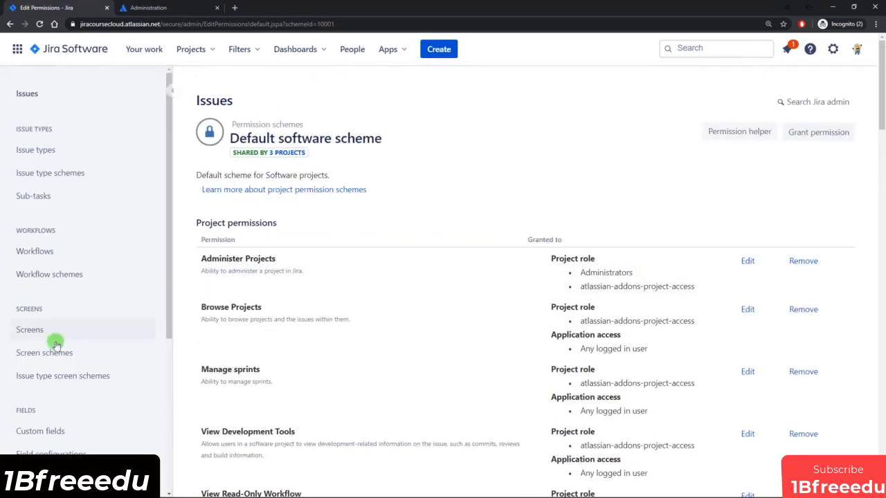
scroll(56, 346, down, 5)
click(61, 478)
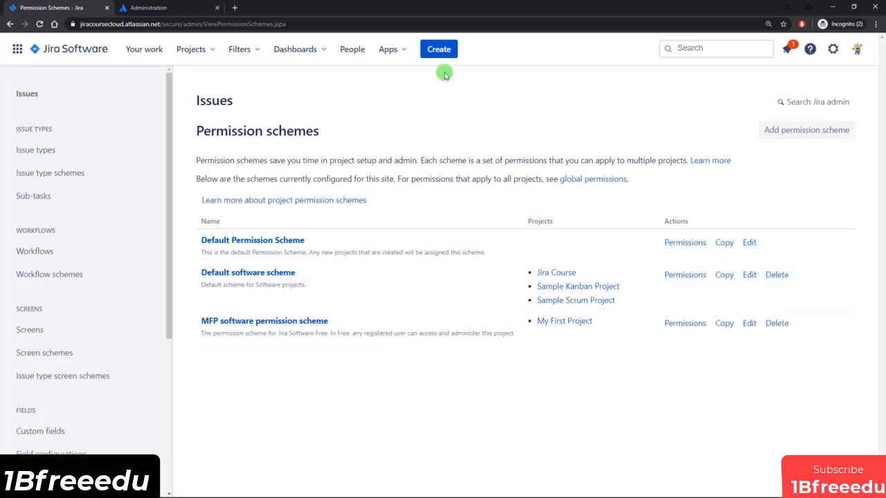
click(439, 48)
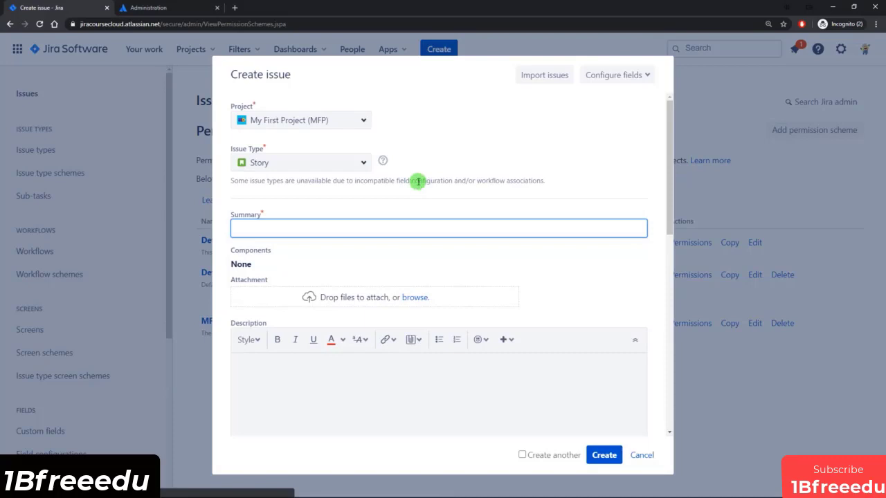
click(364, 120)
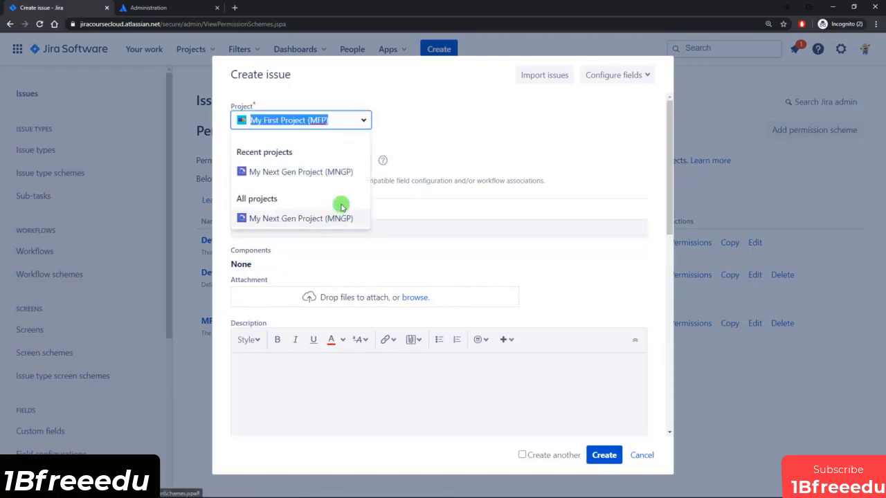
click(642, 454)
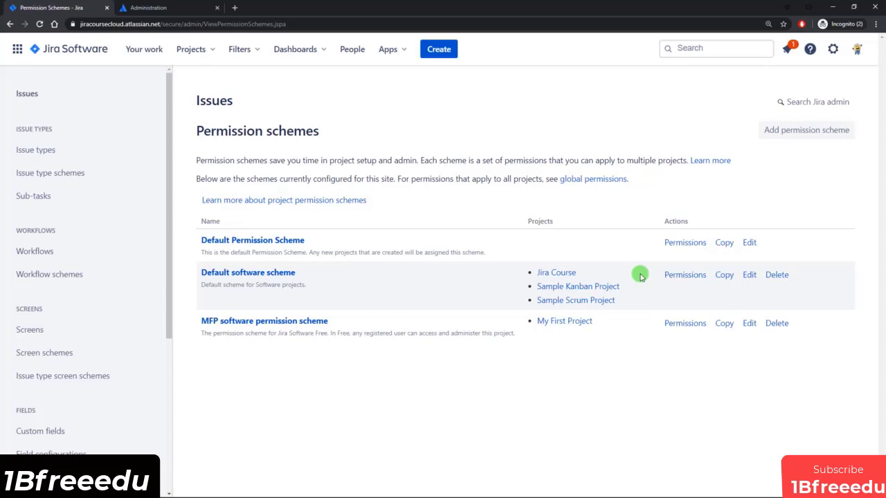
Review the Default software scheme's project and issue permission grants.
click(665, 275)
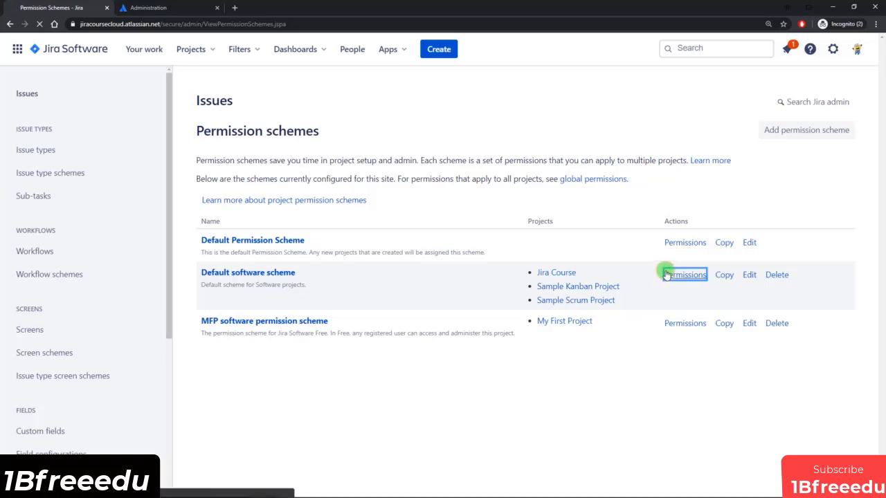
scroll(667, 274, down, 3)
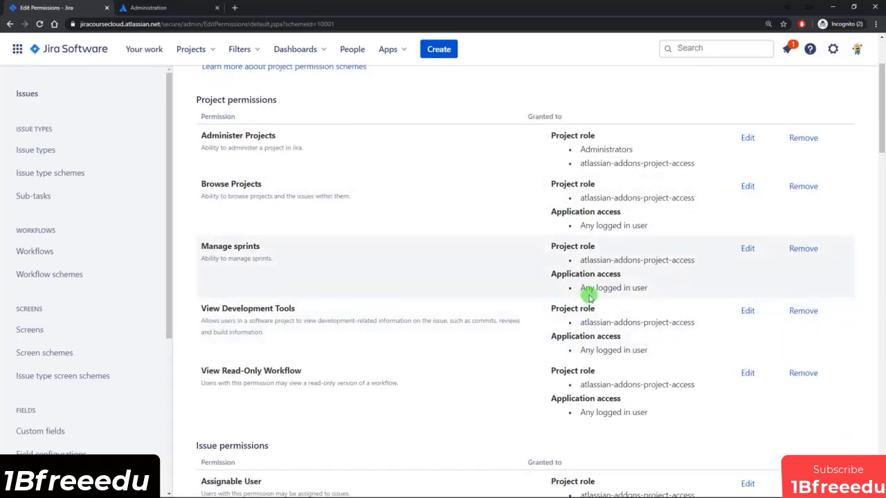
scroll(587, 296, down, 1)
scroll(630, 296, down, 1)
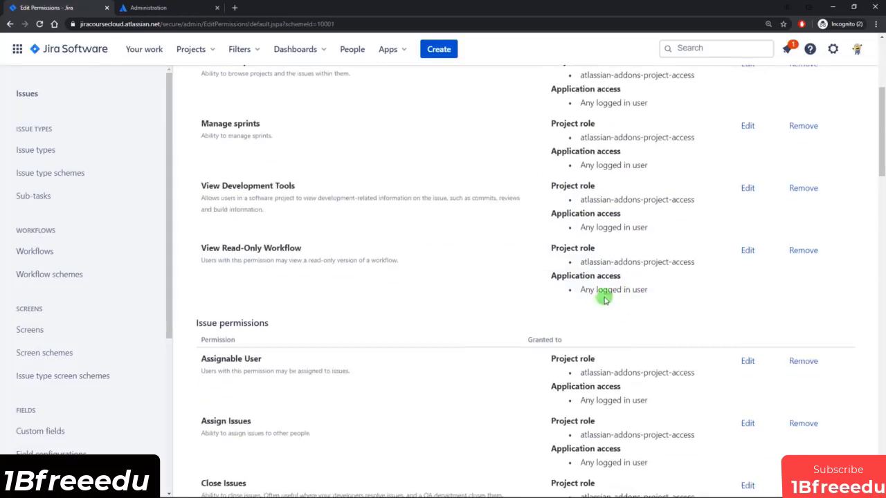
scroll(612, 311, down, 1)
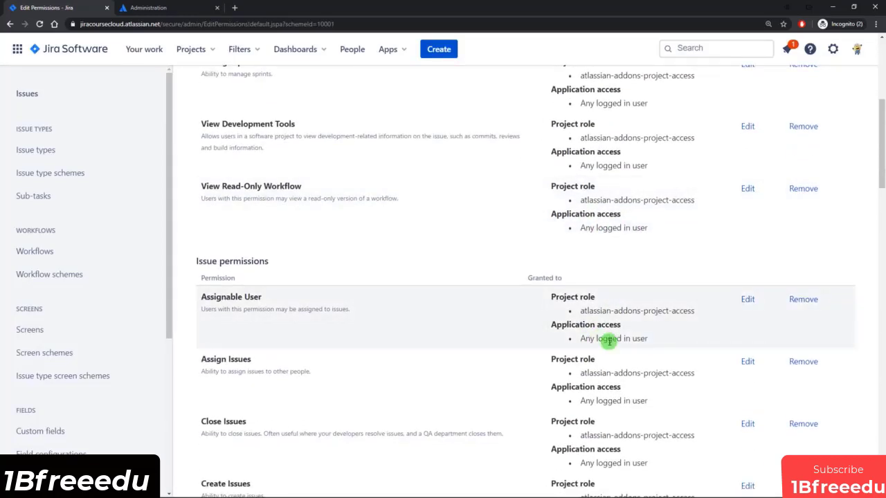
scroll(608, 340, down, 1)
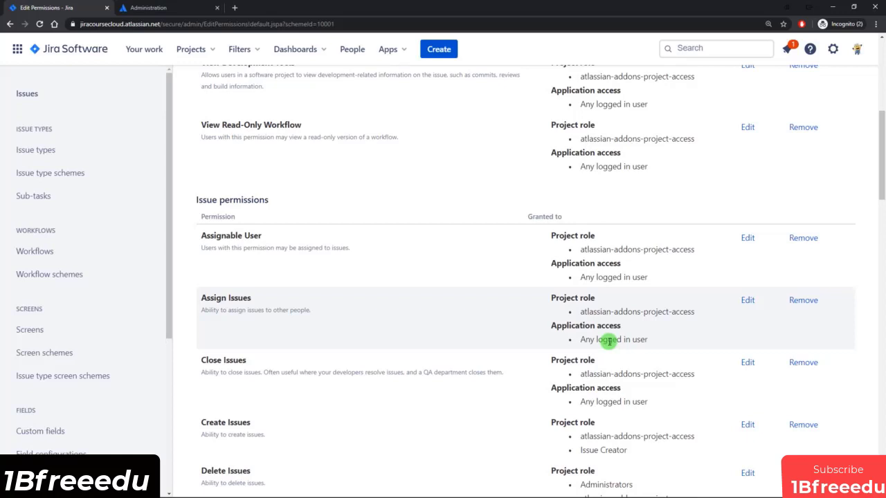
scroll(608, 340, up, 4)
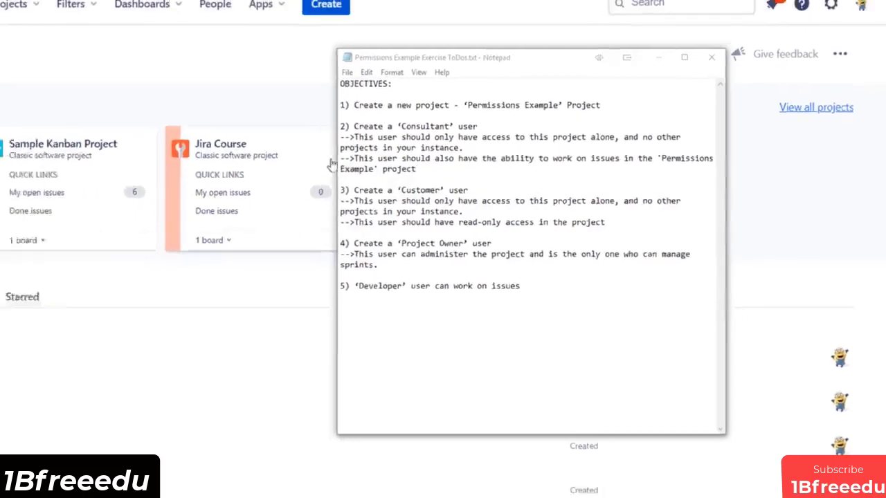
Move the objectives notes aside and bring the empty Solution Steps.txt file into focus.
drag(583, 95, 275, 97)
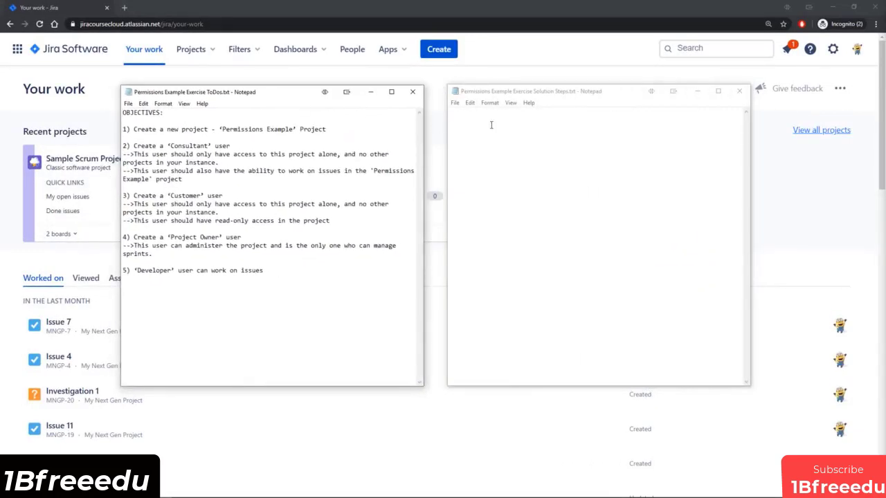
click(527, 122)
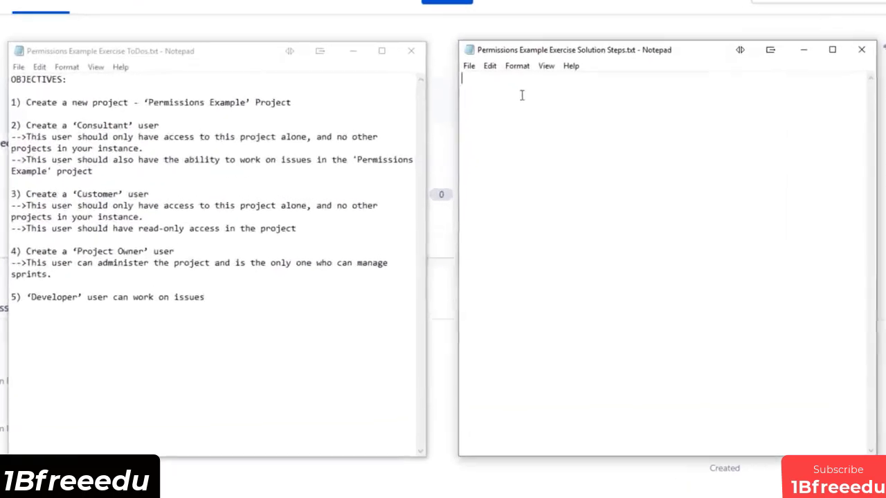
Type the 'SOLUTION STEPS:' heading and step 1: create users consultant, customer, project owner and developer.
text(SOLUT)
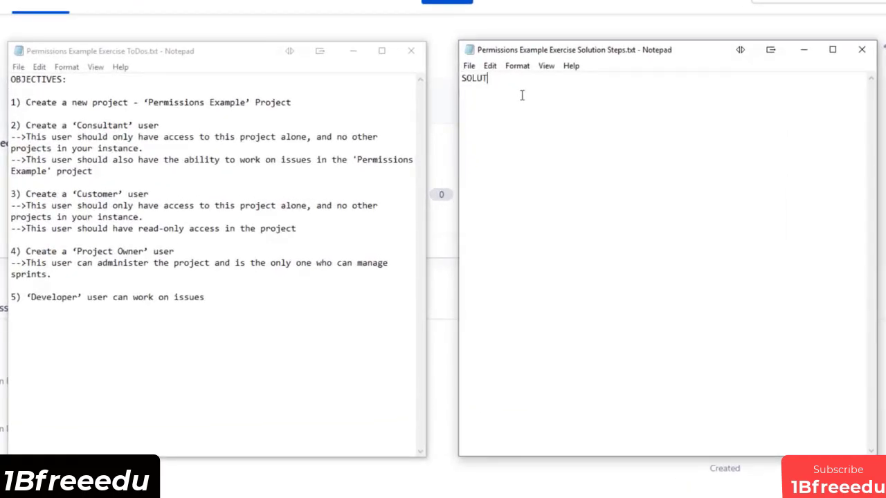
text(ION STEPS:)
key(Return)
key(Return)
text(1) Create users)
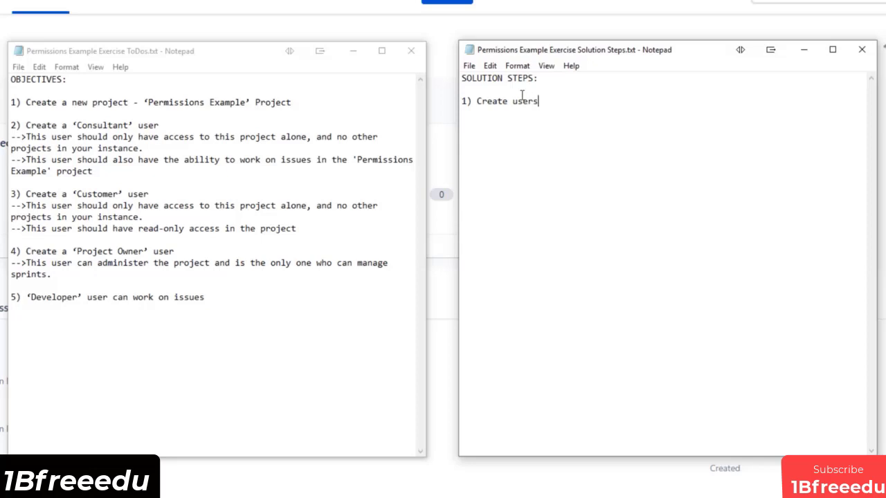
text( - consultant, cust)
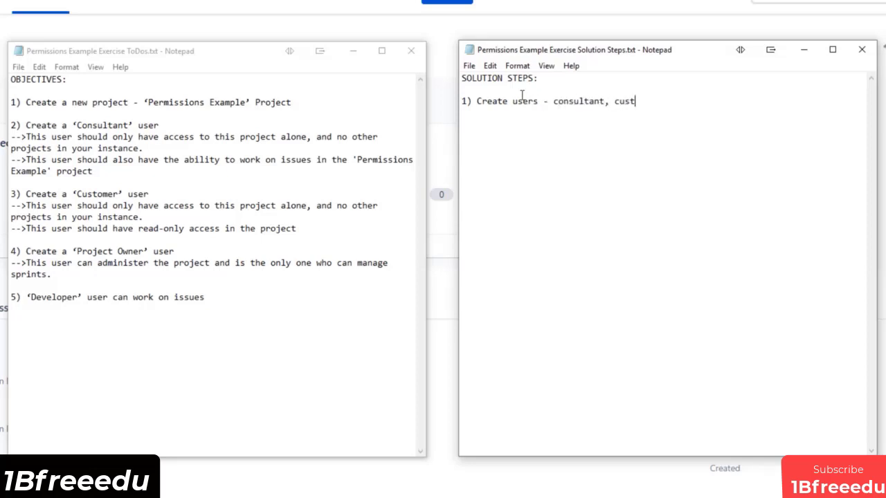
text(omer, project owner)
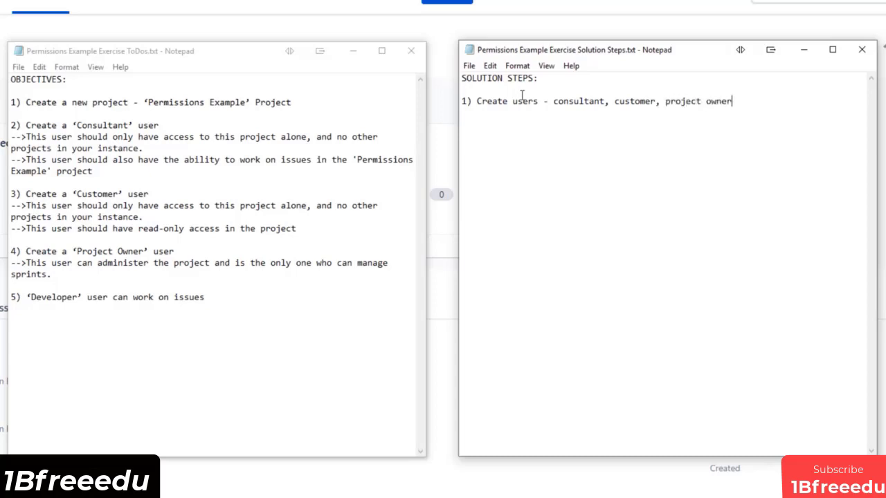
text( and developer)
key(Return)
key(Return)
Add step 2, 'Create groups - consultant, customer', without the trailing comma.
text(2) )
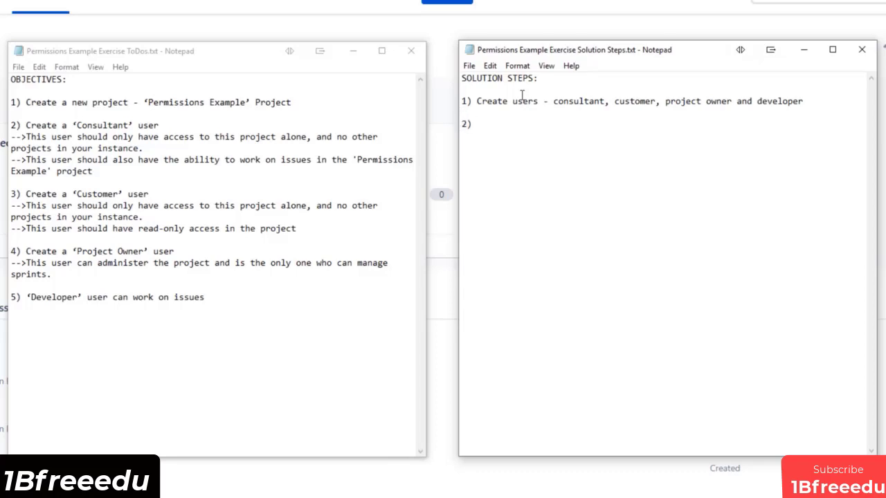
text(Create groups - consultan)
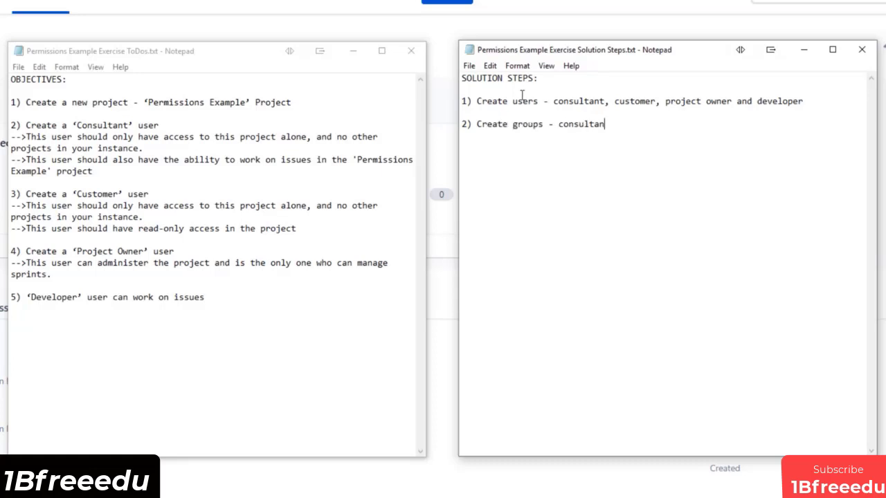
text(t, customer,)
key(BackSpace)
key(BackSpace)
key(Return)
key(Return)
Write step 3: 'Create project roles based on the users and groups - Consultant, Developer, Customer, Project Owner'.
text(3))
text(Create project rol)
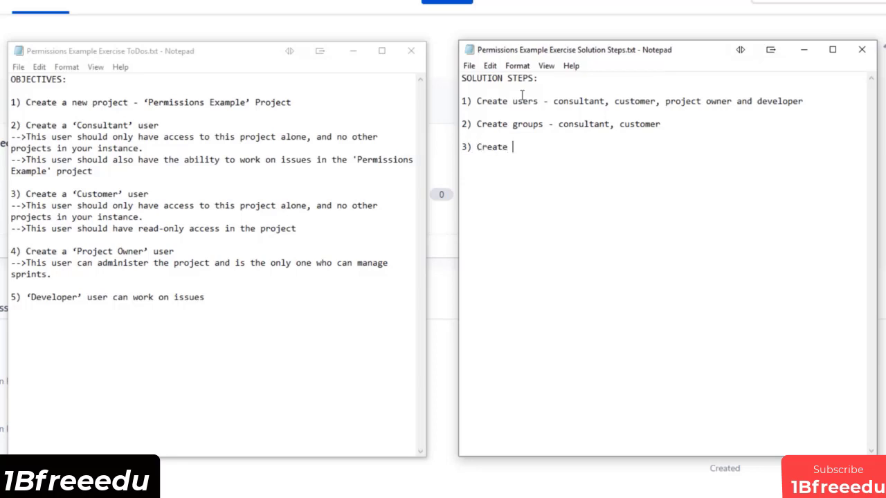
text(es based on the us)
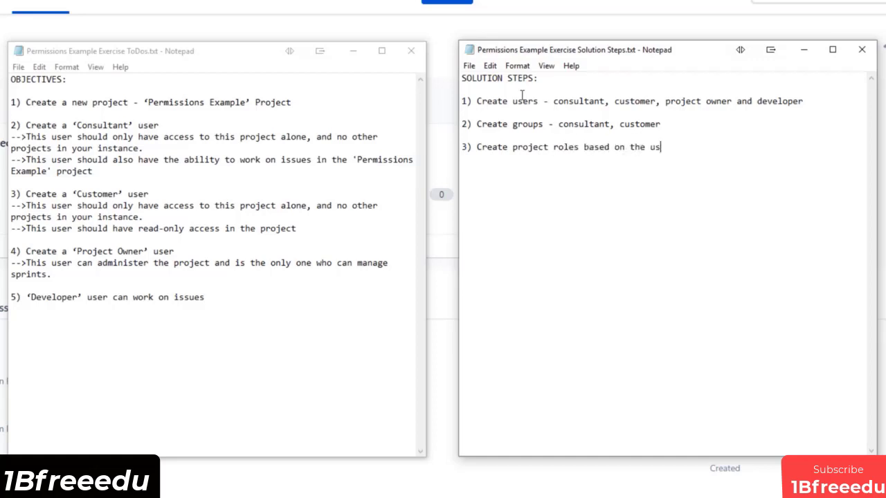
text(ers and groups - Consultant)
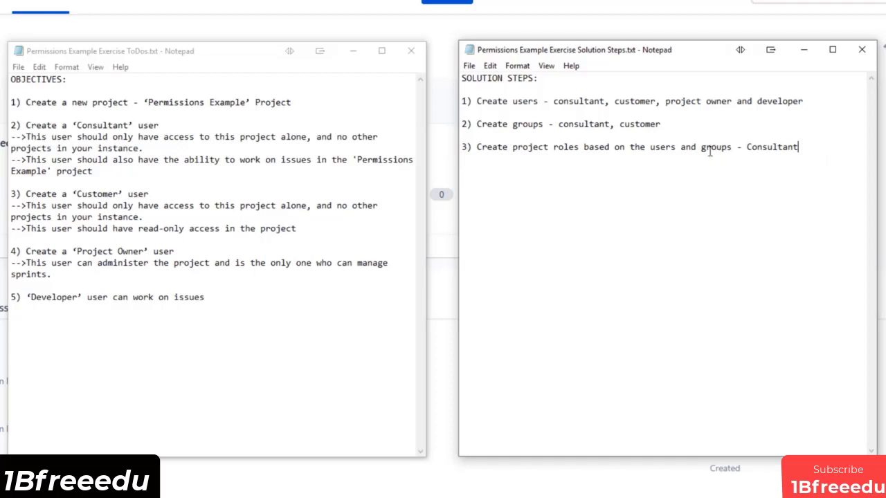
drag(755, 147, 818, 145)
click(820, 147)
text(, Developer,)
text(Customer)
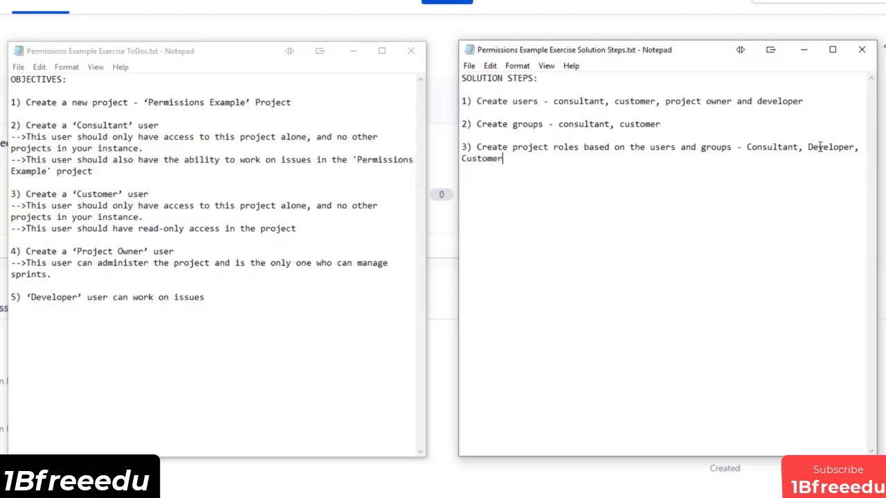
text(,)
drag(67, 205, 222, 228)
click(150, 228)
click(230, 228)
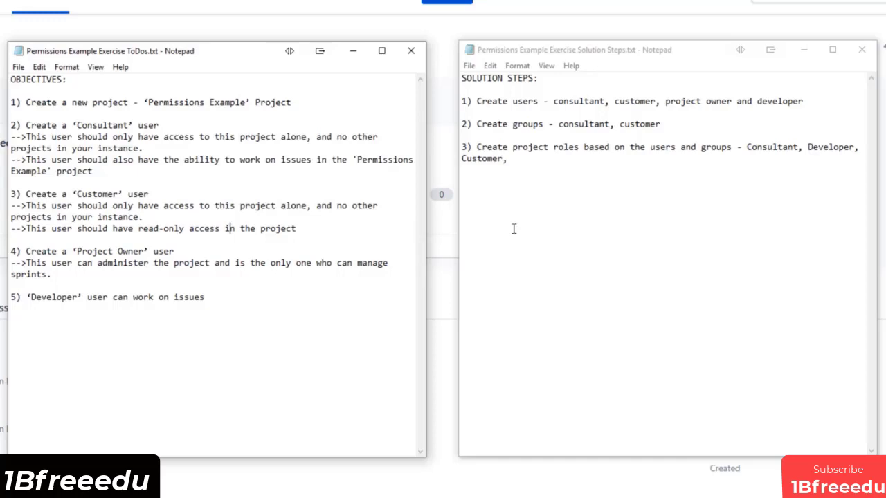
click(559, 160)
text(Project Owner)
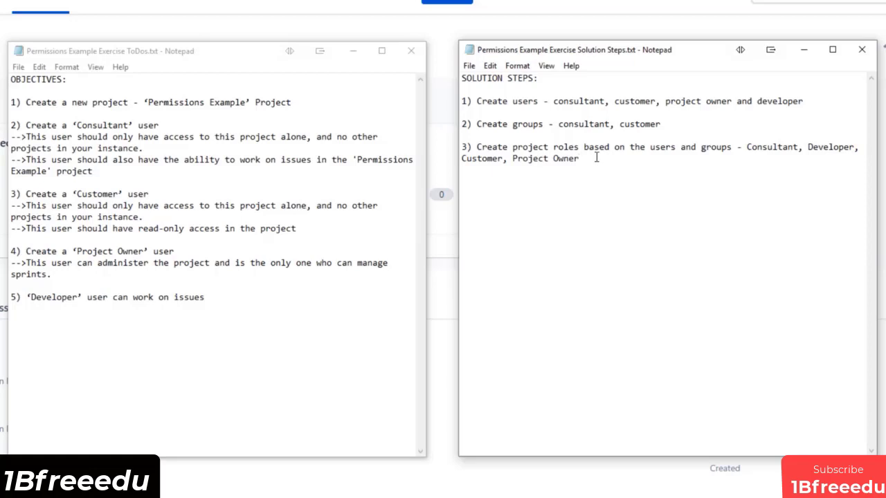
Start step 4, 'Create a new permission scheme for the project', fixing the 'th eproject' typo.
key(Return)
key(Return)
text(4))
text(Create a new permission sch)
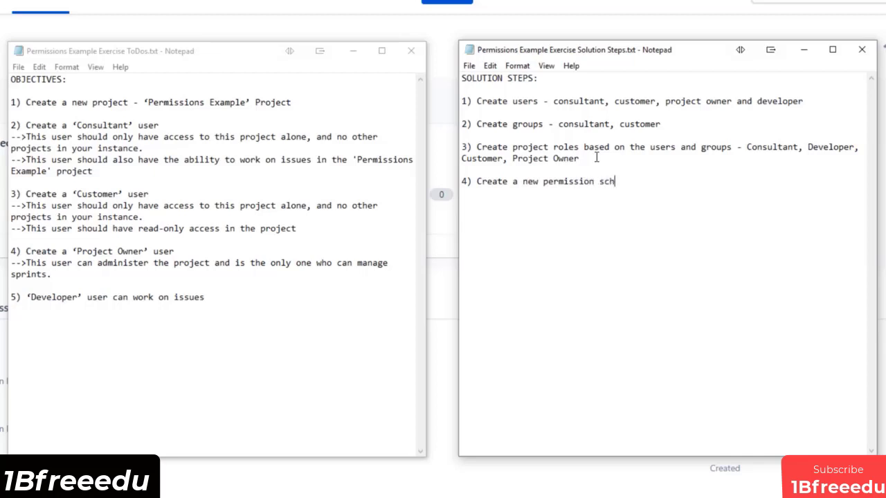
text(eme for th eproject)
key(ctrl+Left)
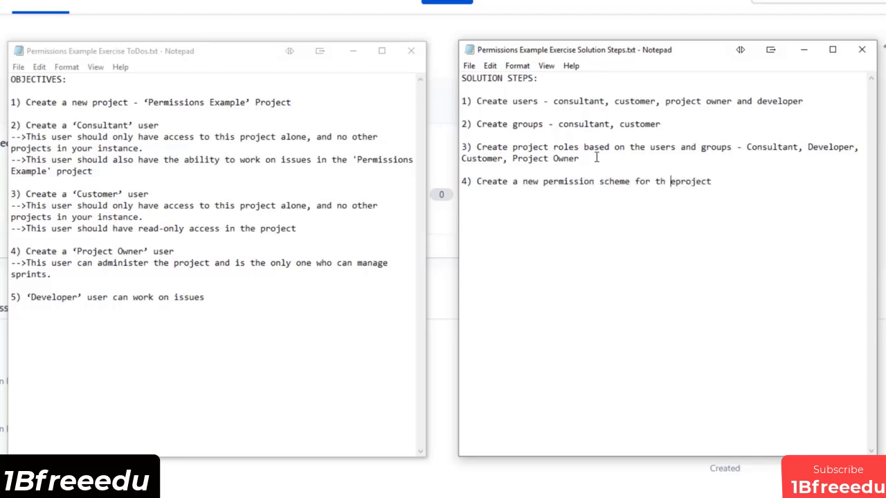
key(BackSpace)
key(Right)
key(End)
Finish step 4 with assigning permissions to the newly created project roles, and begin step 5.
text(and assign the indivi)
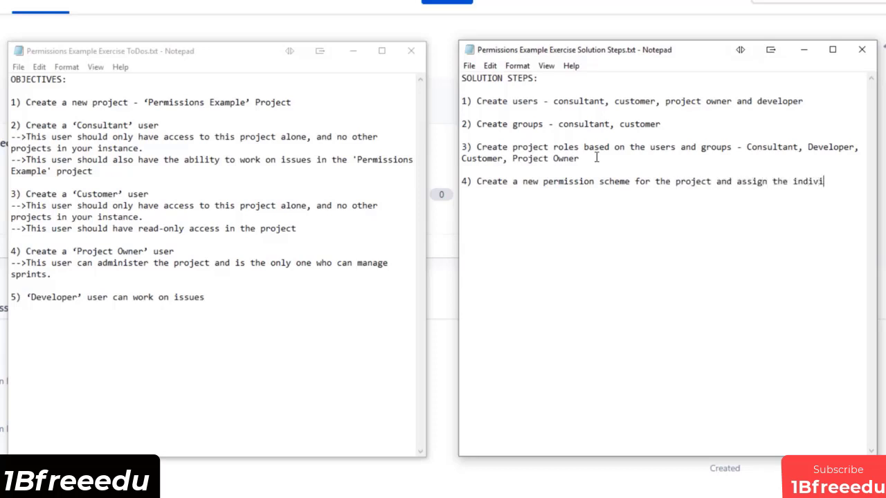
text(dual permissions)
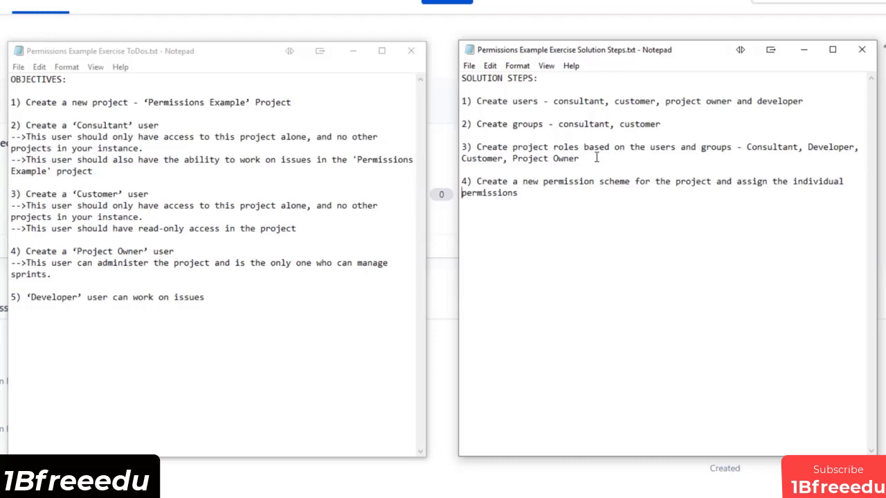
text(project)
key(End)
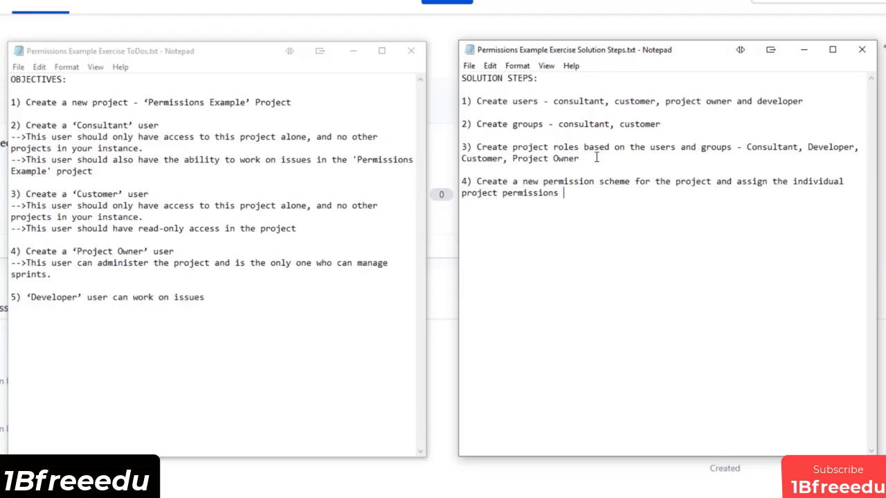
text(to the respective )
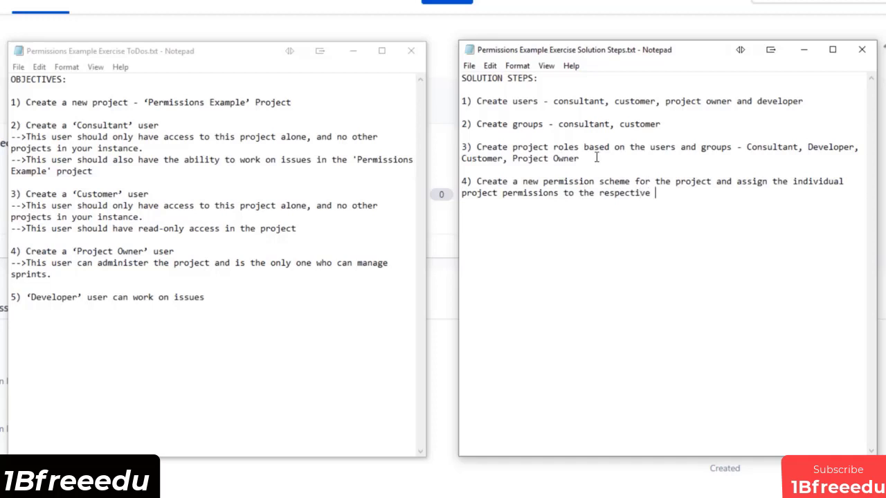
text(project roles th)
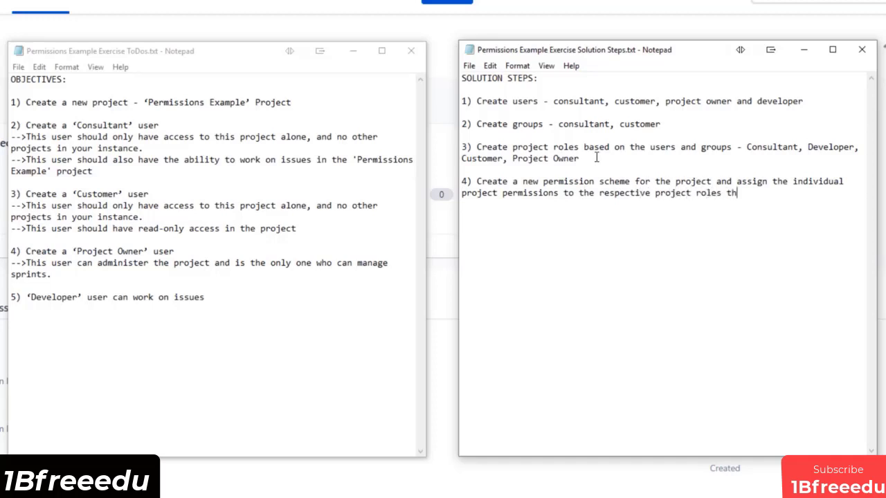
text(at were just created)
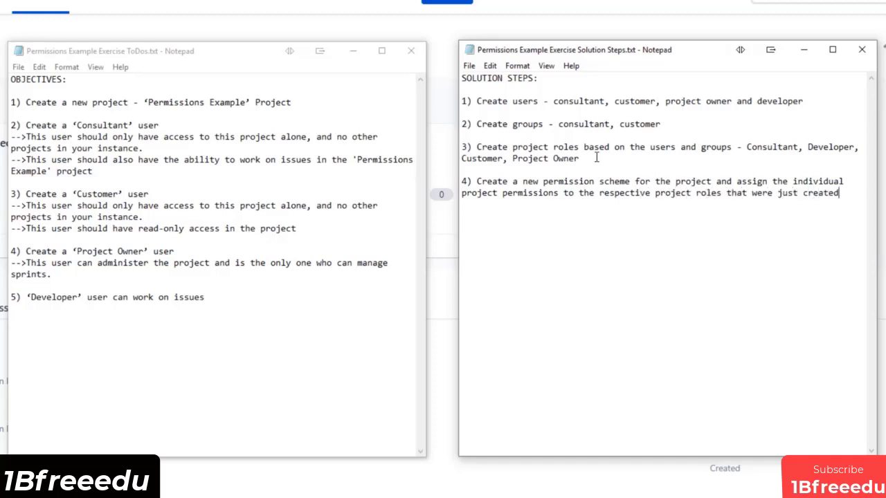
key(Return)
key(Return)
text(5) Create the new prje)
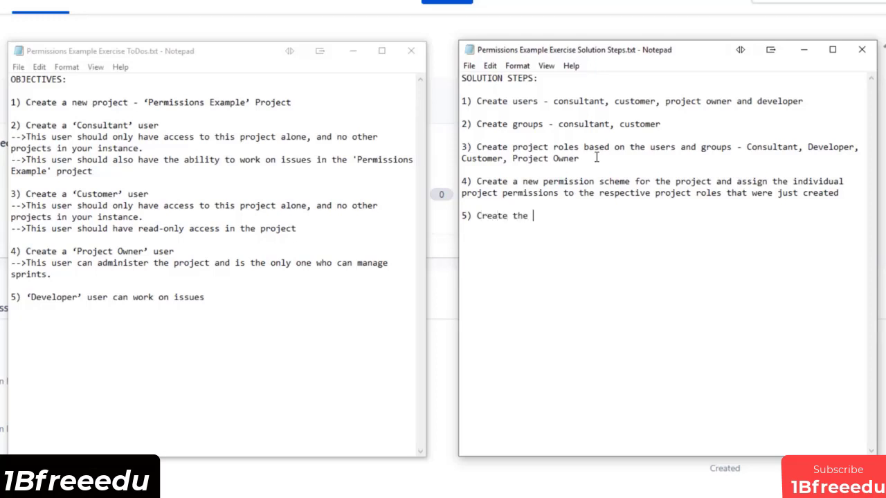
Fix the typo so step 5 reads 'Create the new project'.
key(BackSpace)
key(BackSpace)
text(oject)
Add step 6, using the new permission scheme, and step 7, assigning users and groups to project roles.
key(Return)
key(Return)
text(6) U)
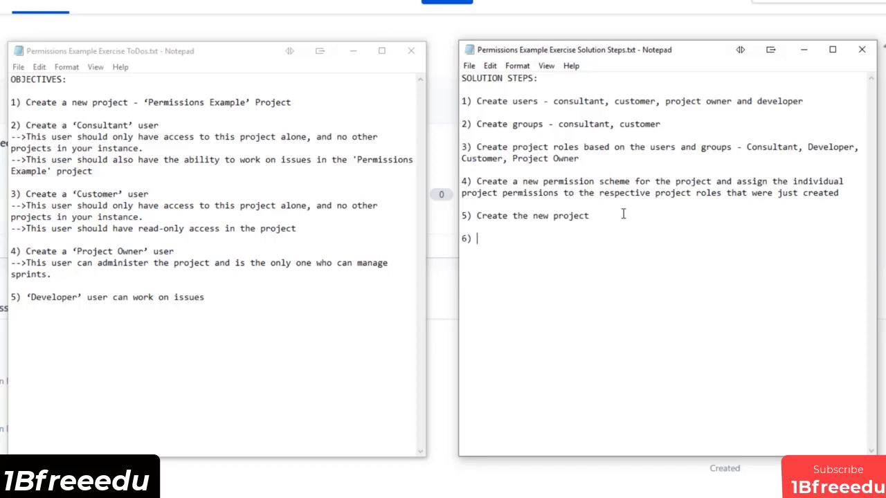
text(te the project to use th)
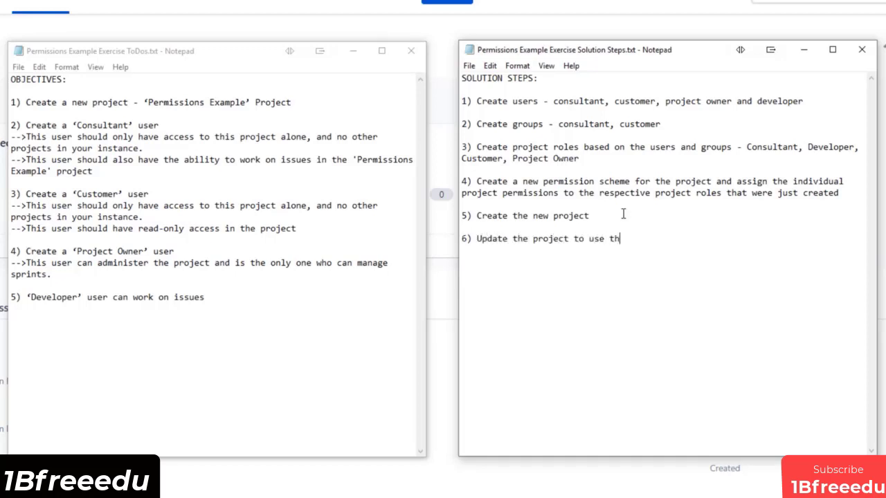
text(e new permission scheme  )
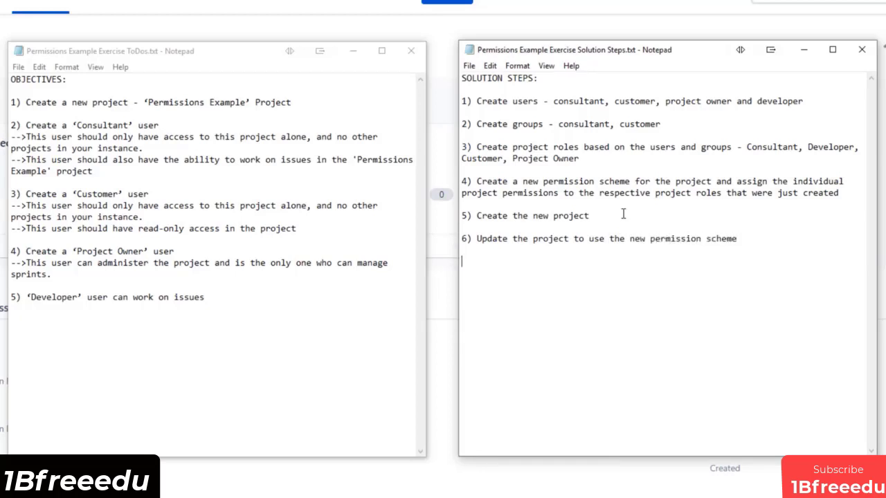
text(7))
text(Assign the respetiv)
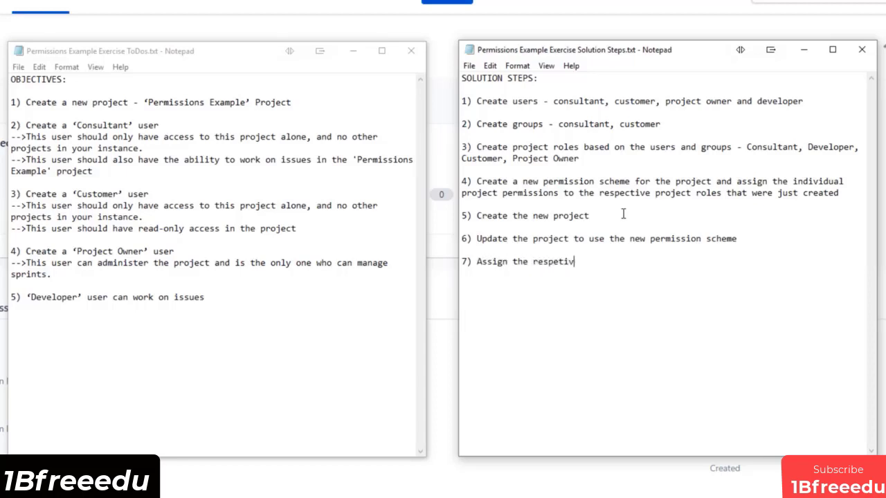
text(e users and grou)
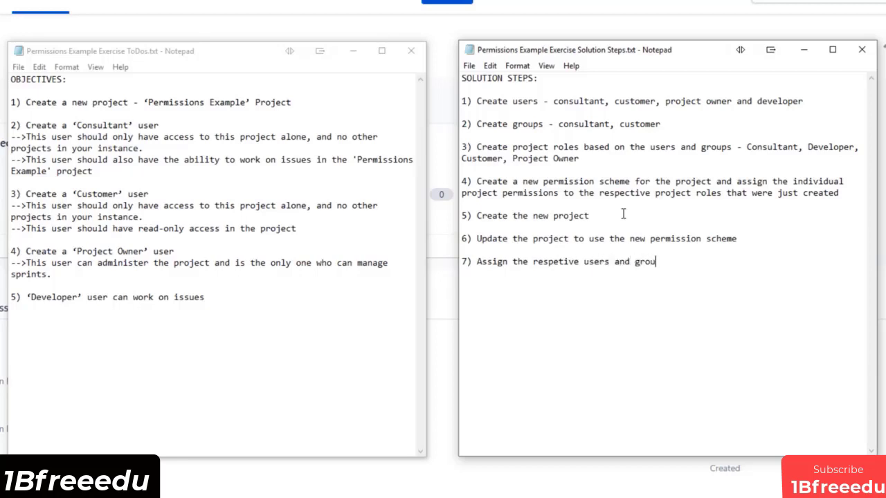
text(ps to each of the proj)
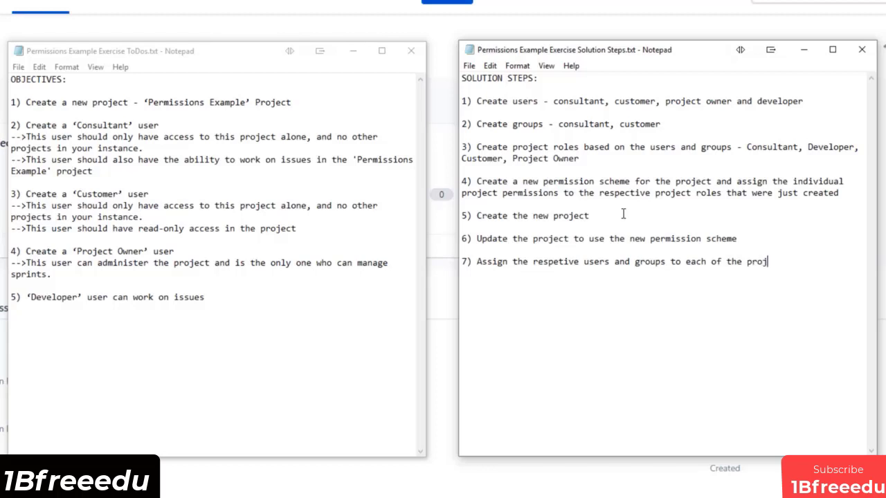
text(ect roles for that project)
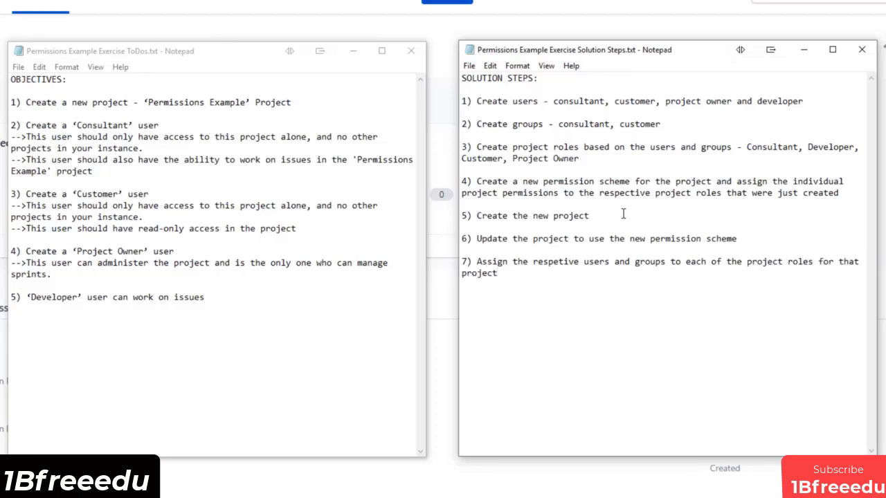
Add step 8 to the notes: 'Log in as each user and make sure everythings configured correctly'.
key(Return)
key(Return)
text(8) Log in as each user and m)
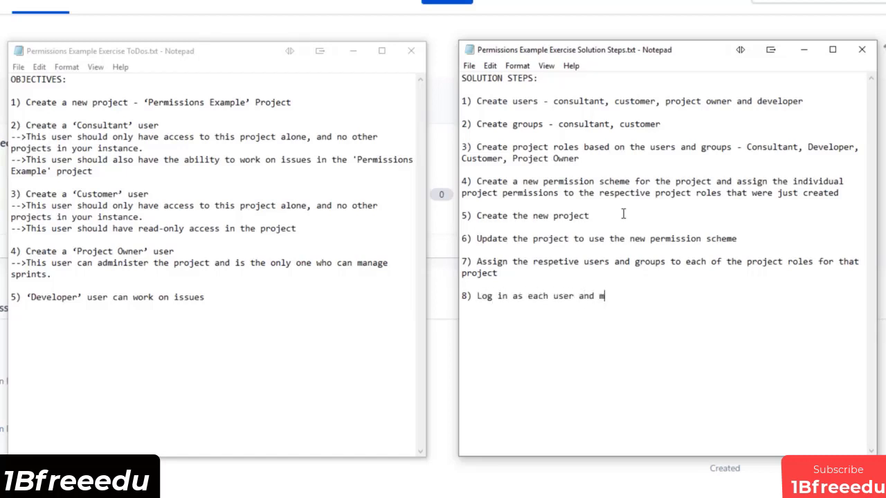
text(ake sure everythin)
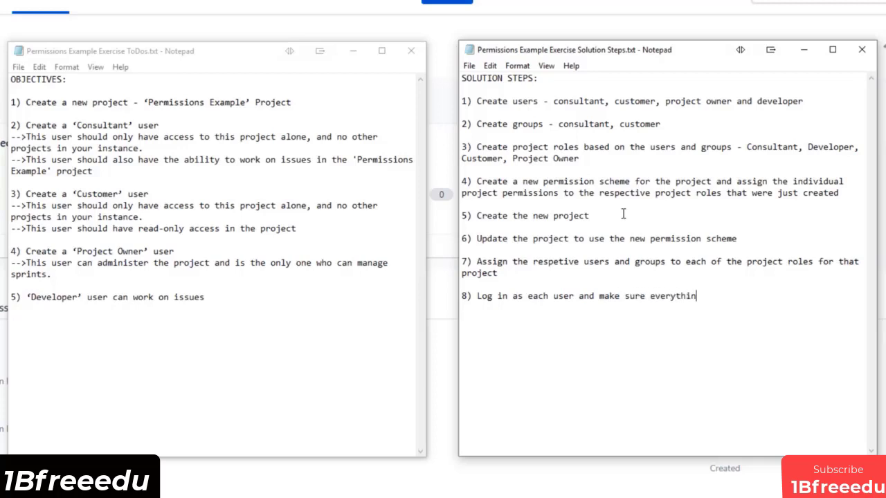
text(gs configured cor)
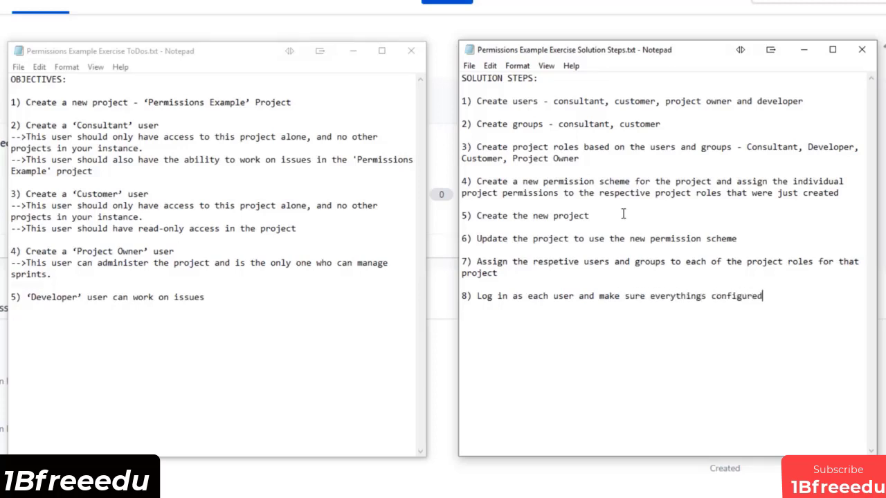
text(rectly)
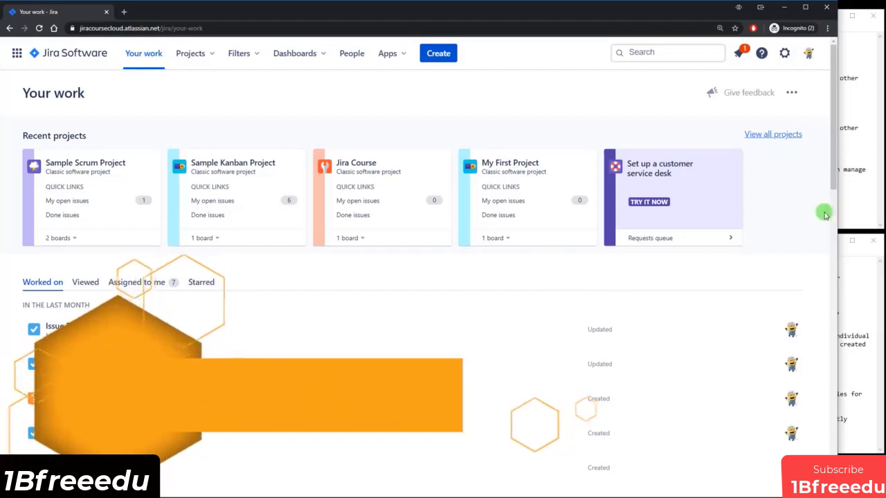
Bring the solution-steps notes forward and highlight the users to create in step 1.
click(855, 178)
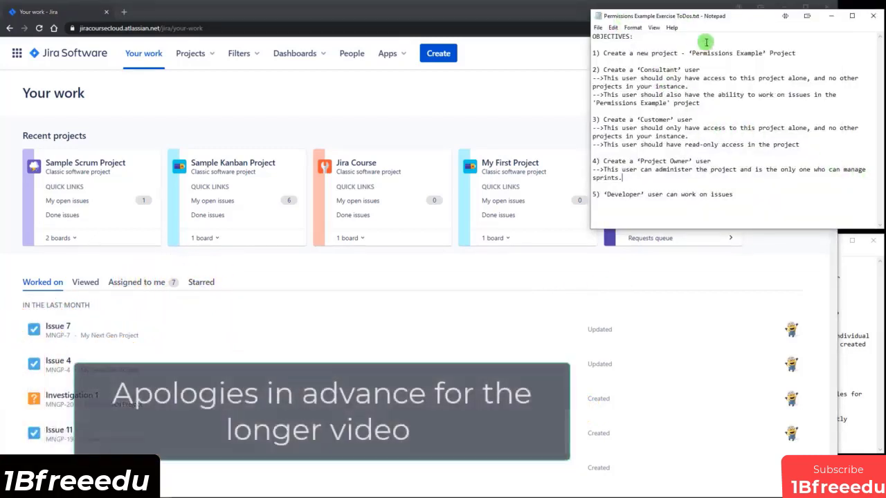
click(844, 258)
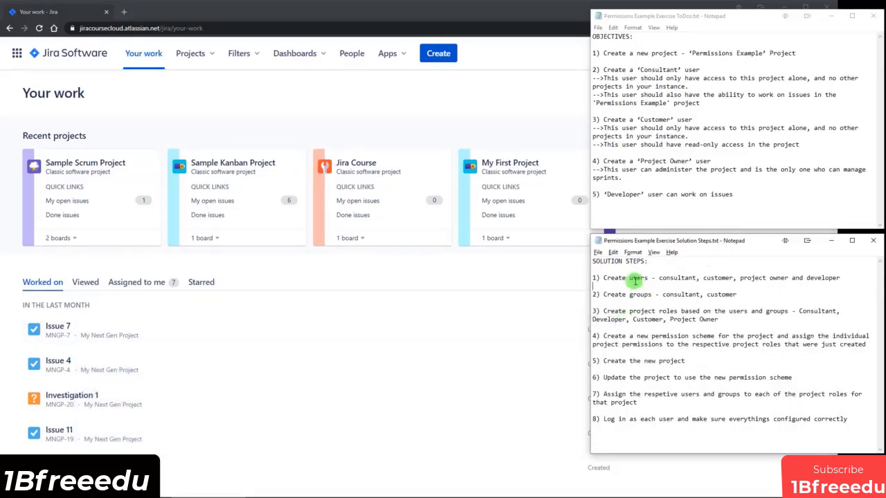
drag(630, 278, 733, 277)
From Issue 4, go to the site's User management in Atlassian Admin.
click(501, 359)
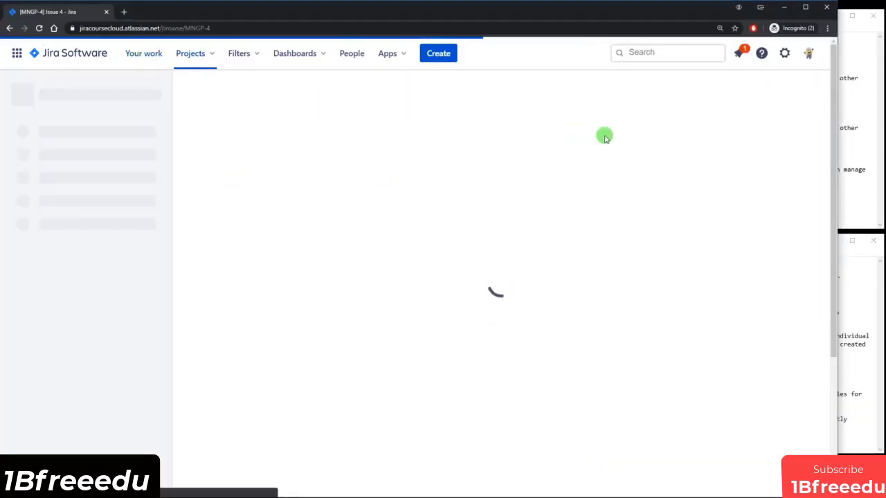
click(784, 54)
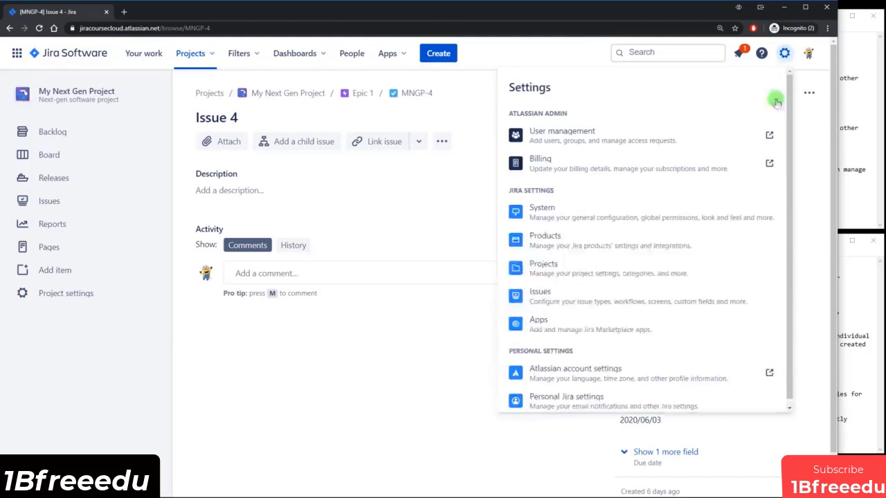
click(577, 137)
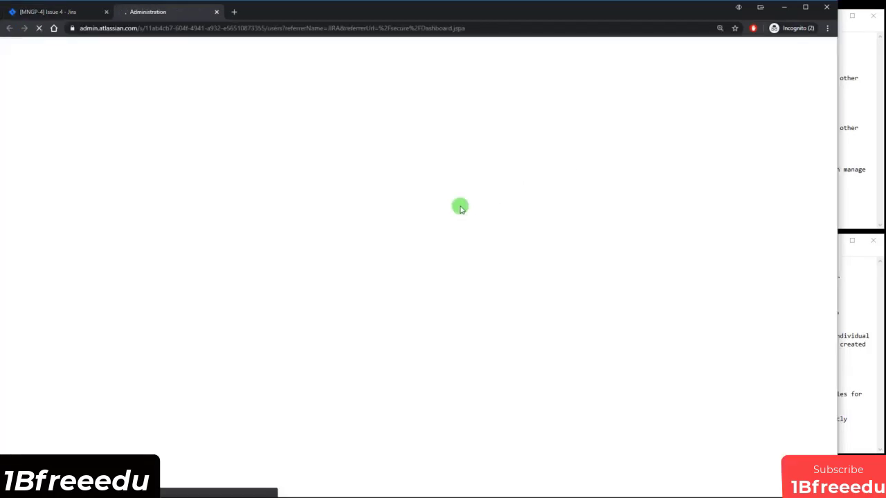
Review the user list and highlight 'project owner' and 'customer' in step 1 of the notes.
click(858, 350)
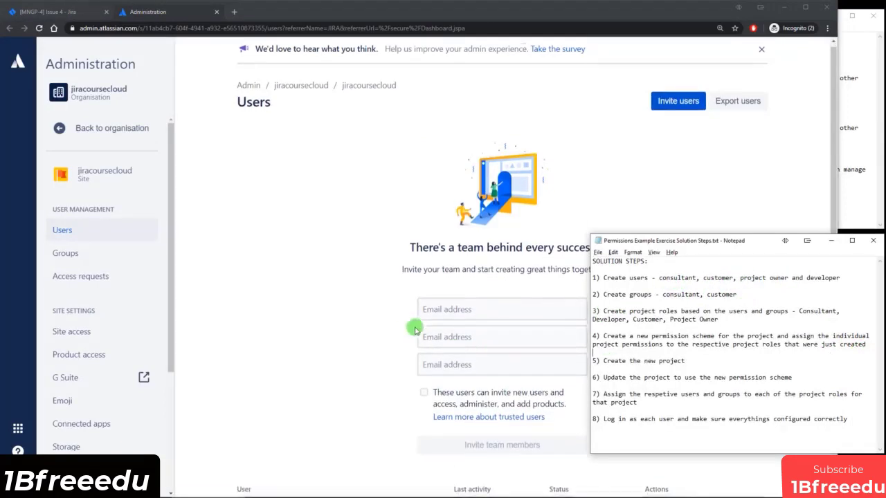
scroll(470, 334, down, 3)
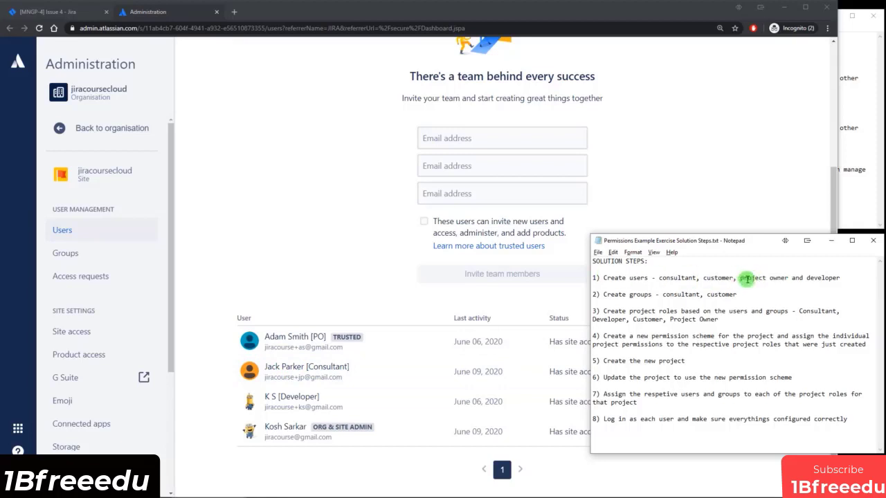
drag(741, 278, 787, 277)
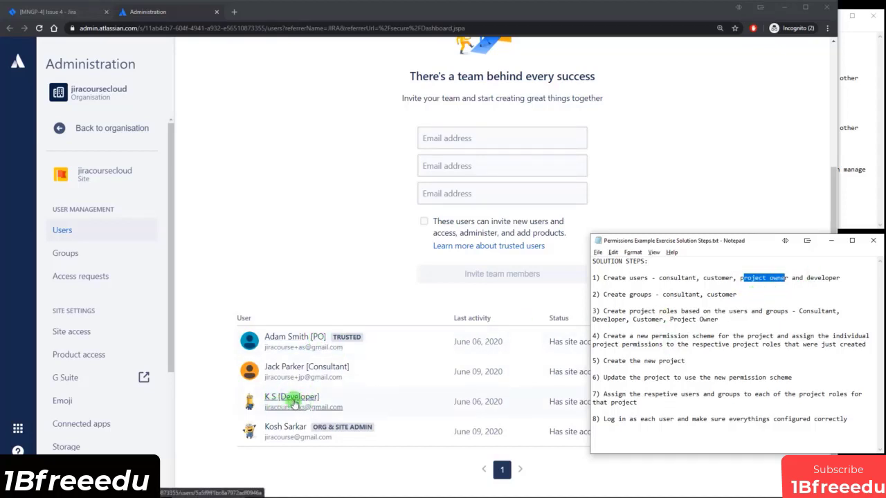
double_click(716, 277)
click(733, 277)
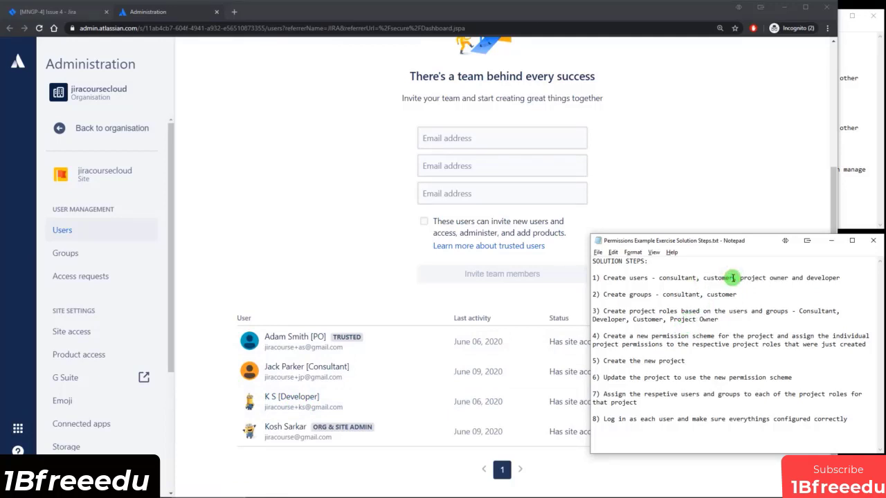
Invite a new team member by entering the customer's e-mail address.
click(507, 138)
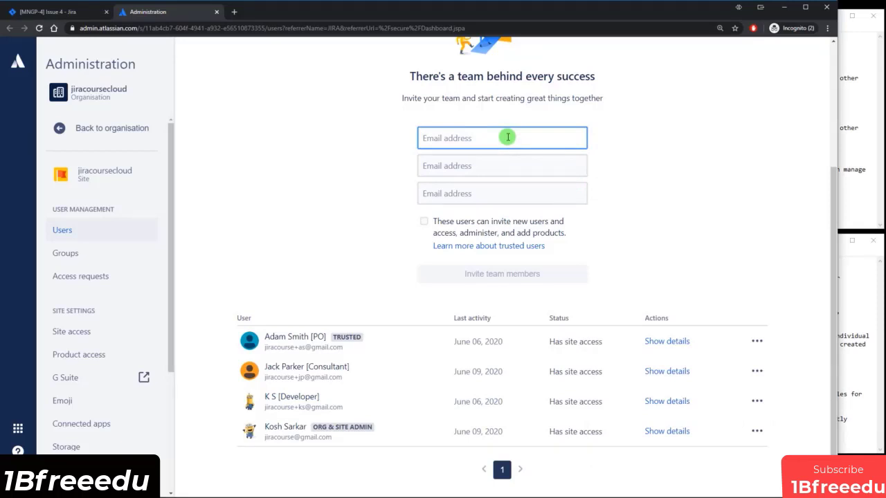
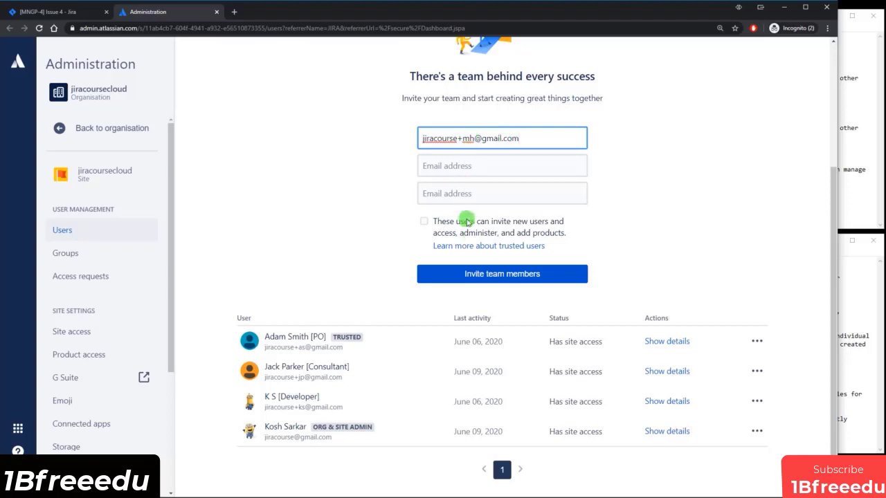
click(492, 275)
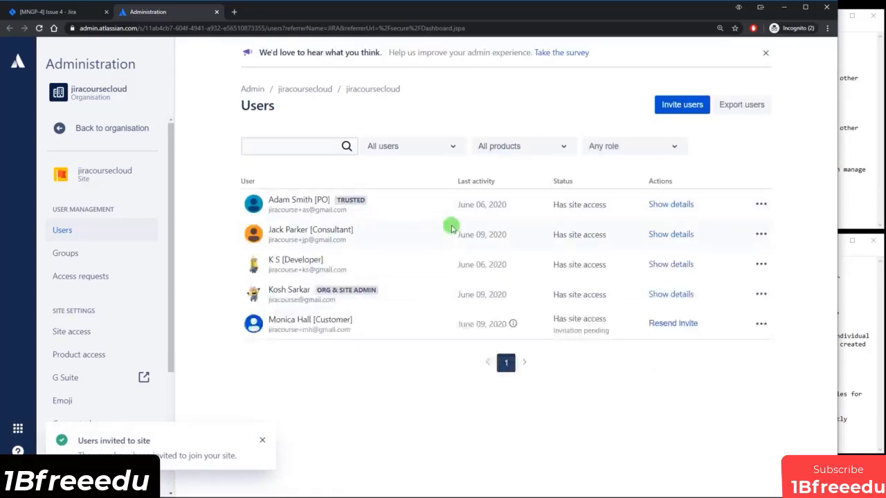
Remove the new Customer user from the jira-software-users group.
click(298, 321)
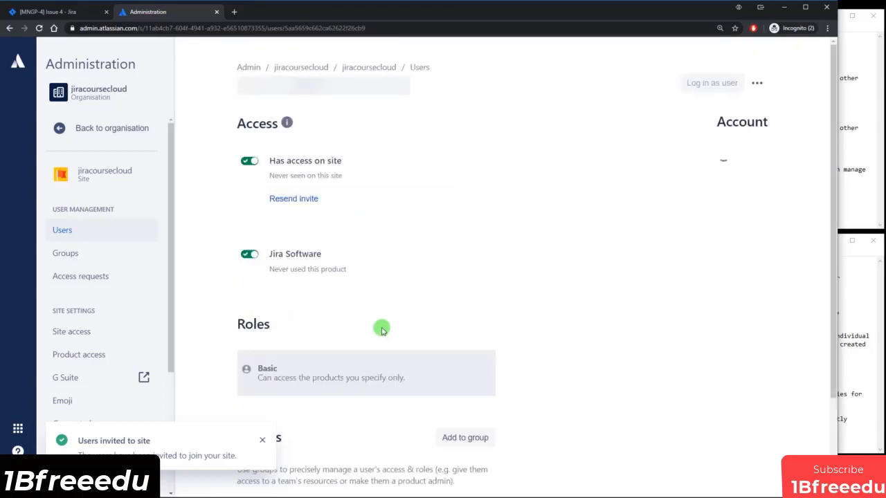
scroll(357, 333, down, 1)
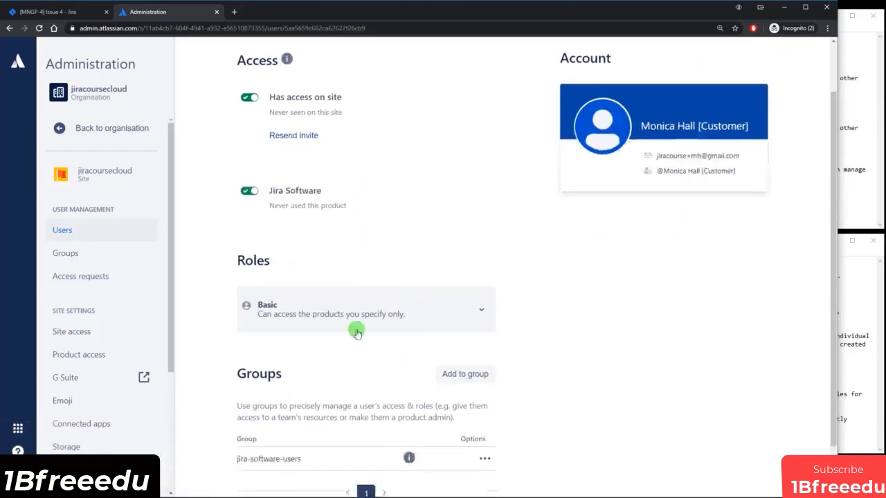
scroll(363, 294, down, 1)
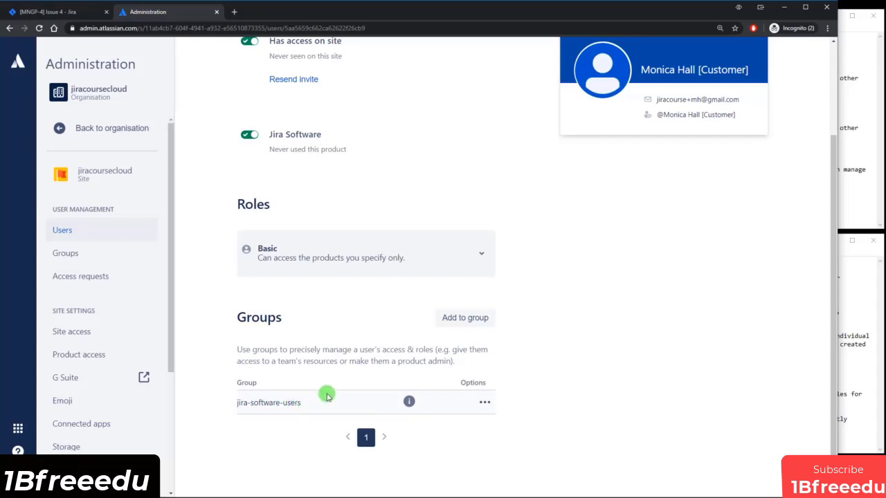
scroll(326, 394, up, 3)
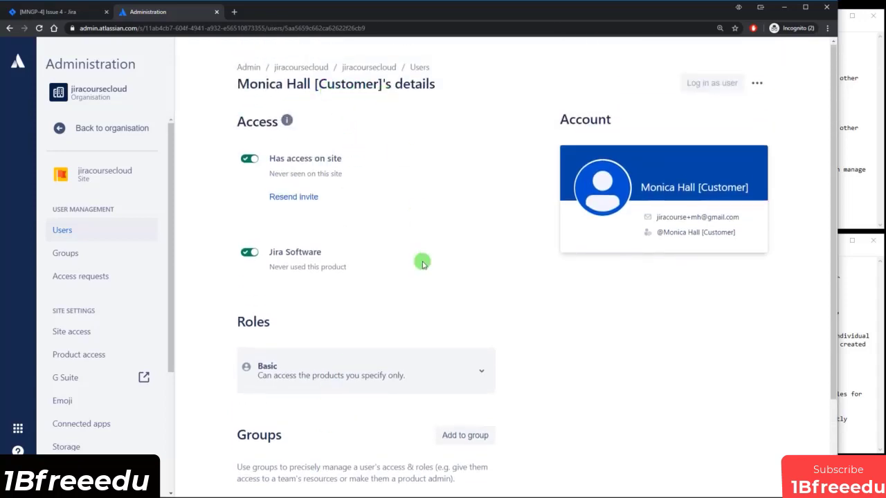
scroll(423, 284, down, 3)
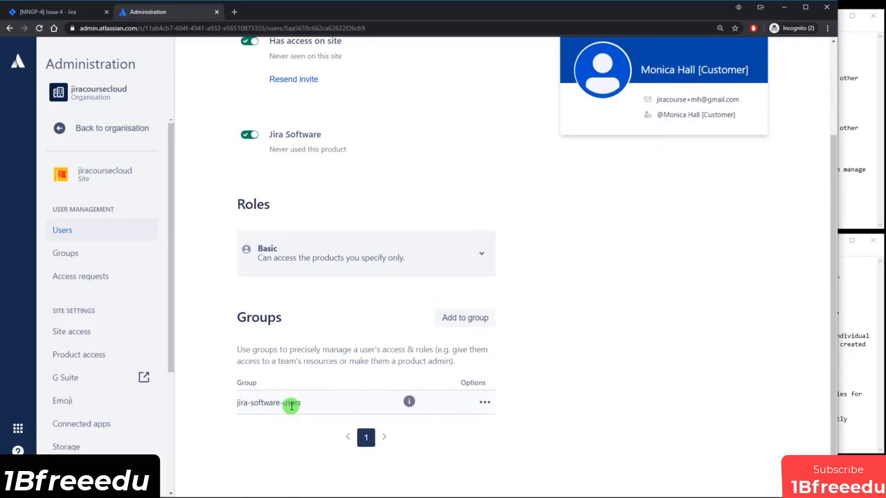
click(486, 405)
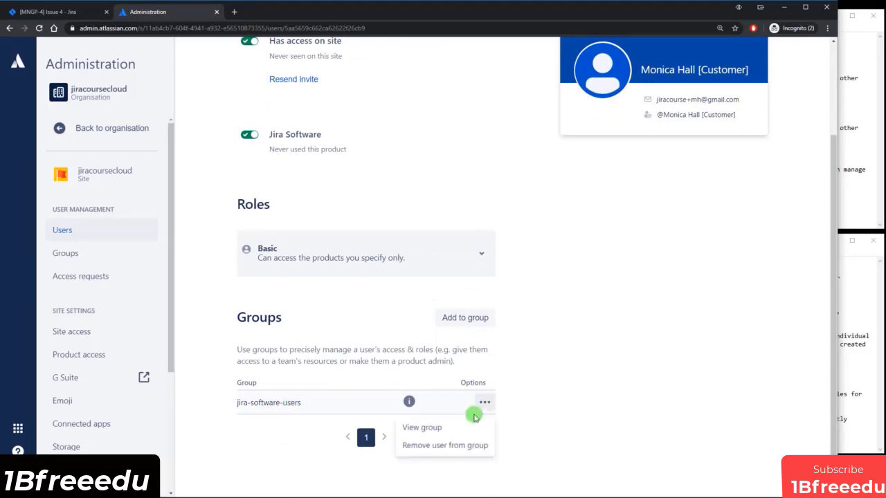
click(441, 447)
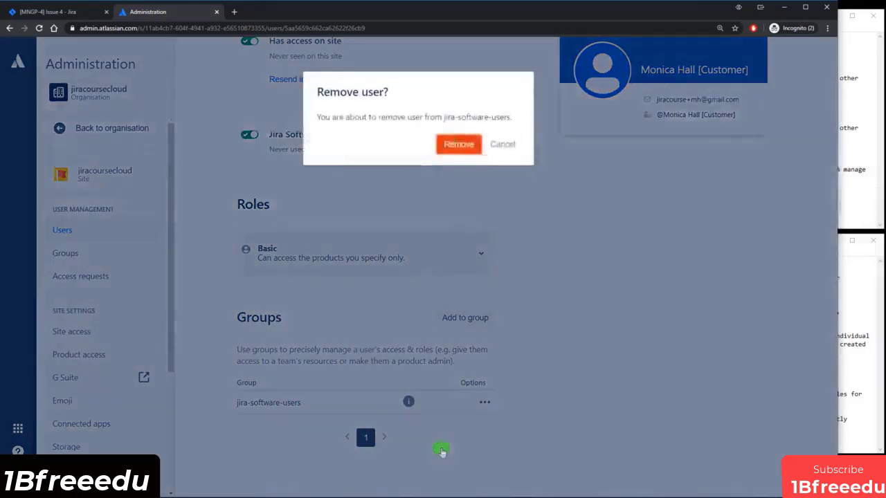
click(449, 142)
Highlight the customer group step in the notes, then return to the admin page.
click(852, 366)
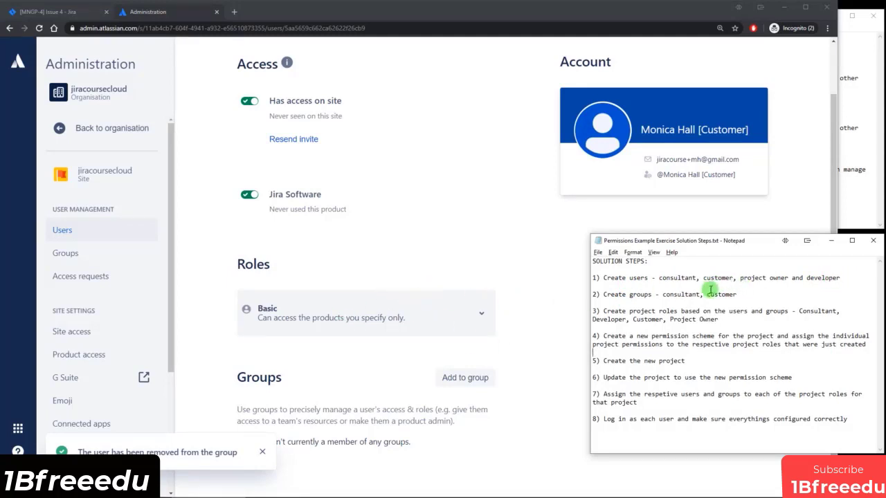
drag(706, 294, 736, 294)
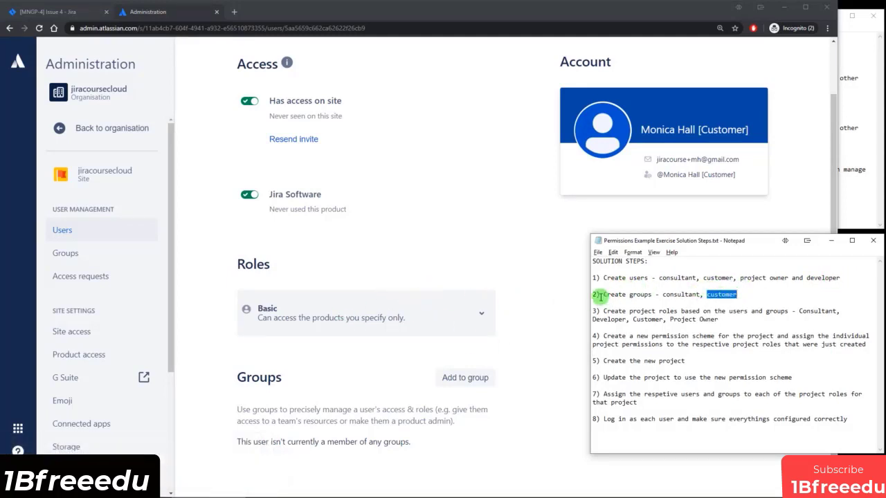
drag(602, 296, 740, 295)
click(746, 296)
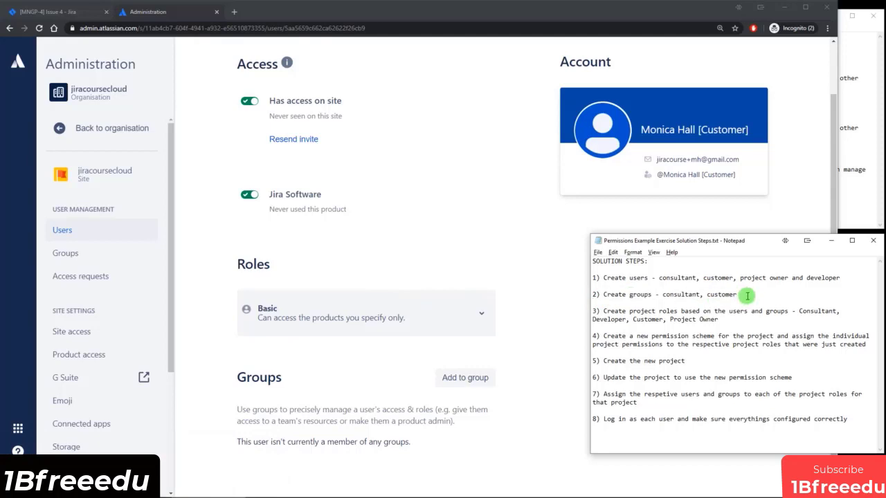
click(453, 243)
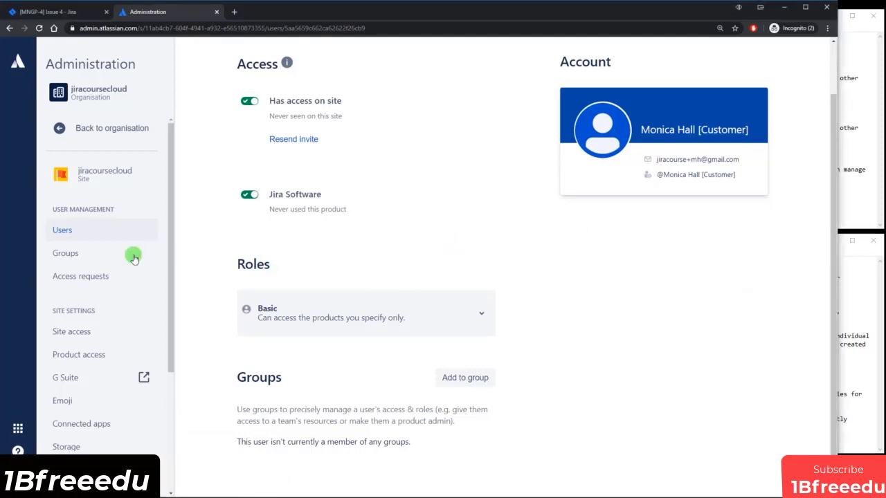
View the Groups list and add Developer after customer in the notes' groups step.
click(96, 256)
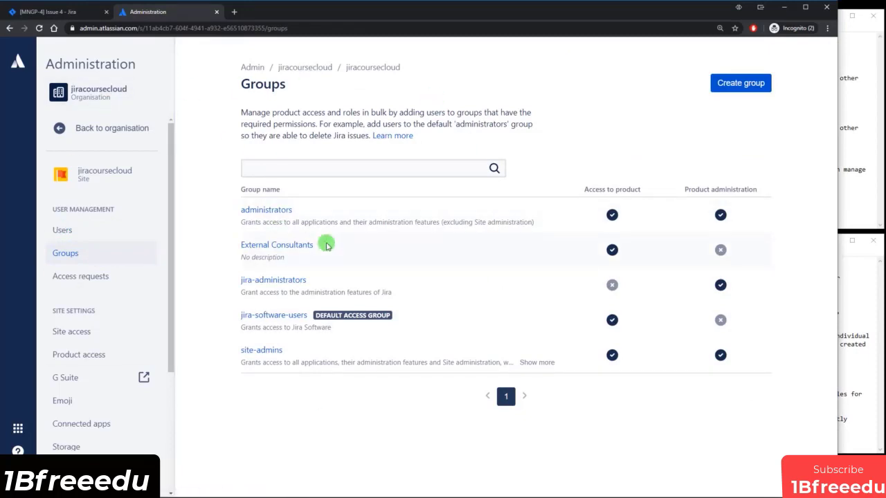
click(859, 277)
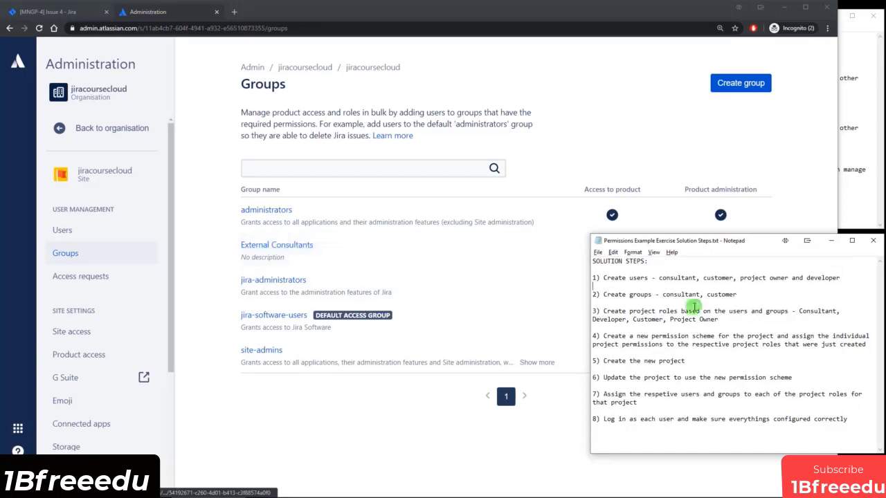
drag(708, 295, 746, 295)
click(746, 295)
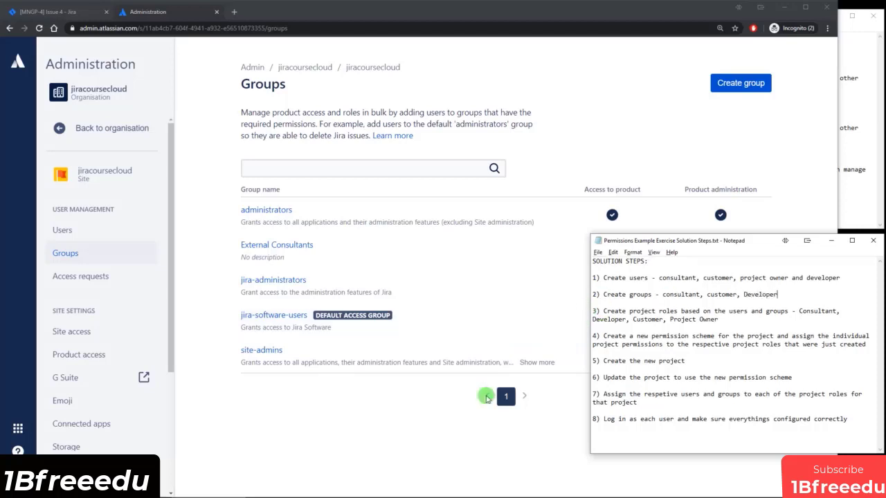
click(317, 449)
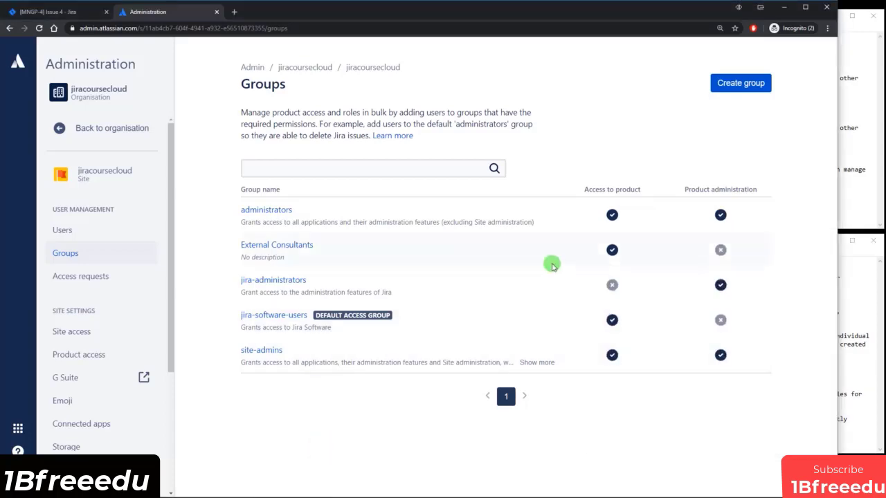
Create a Customer group and add the customer user as its member.
click(739, 83)
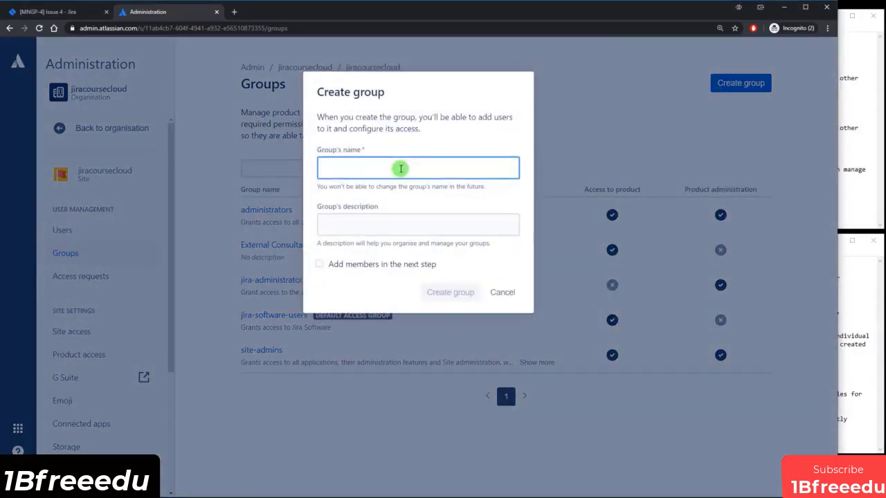
text(Customer)
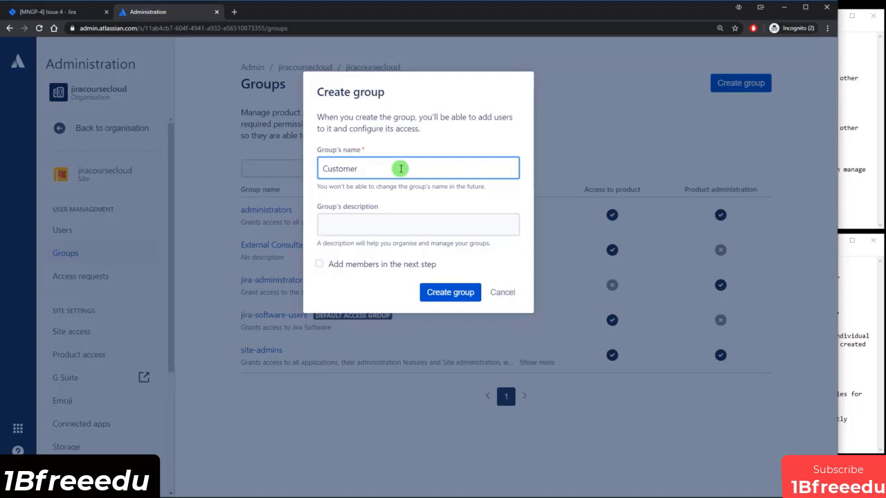
click(370, 265)
click(458, 292)
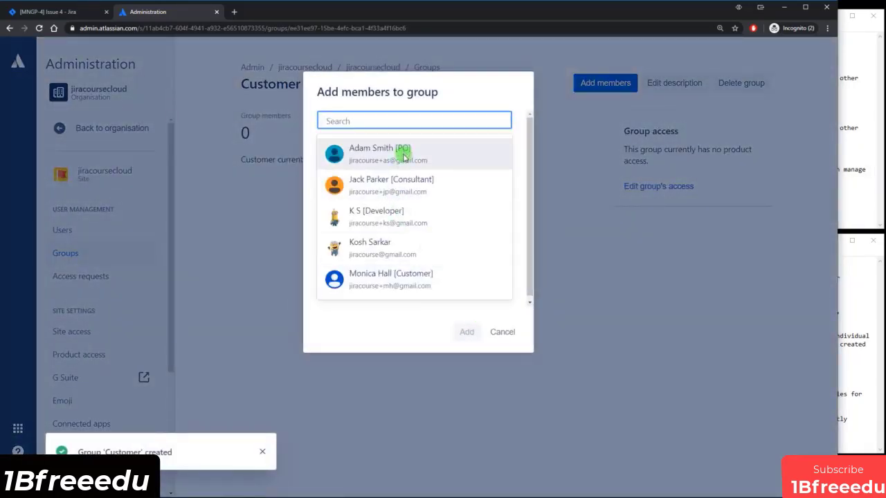
click(399, 279)
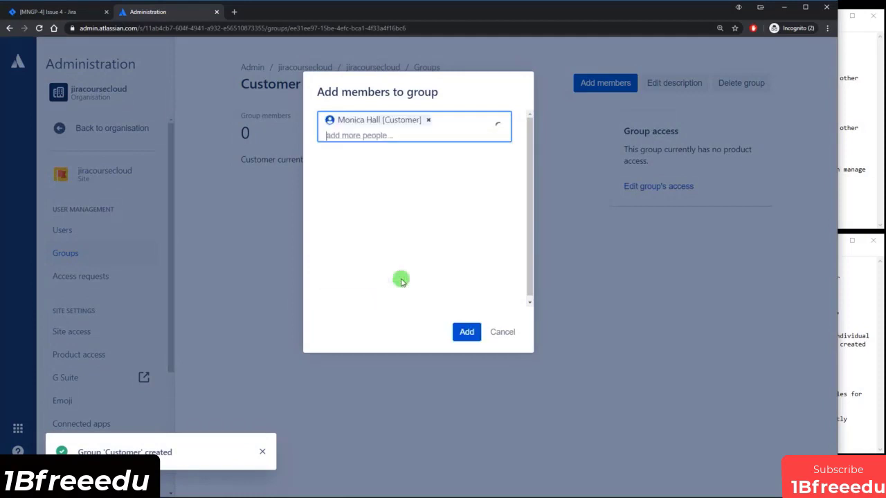
click(472, 341)
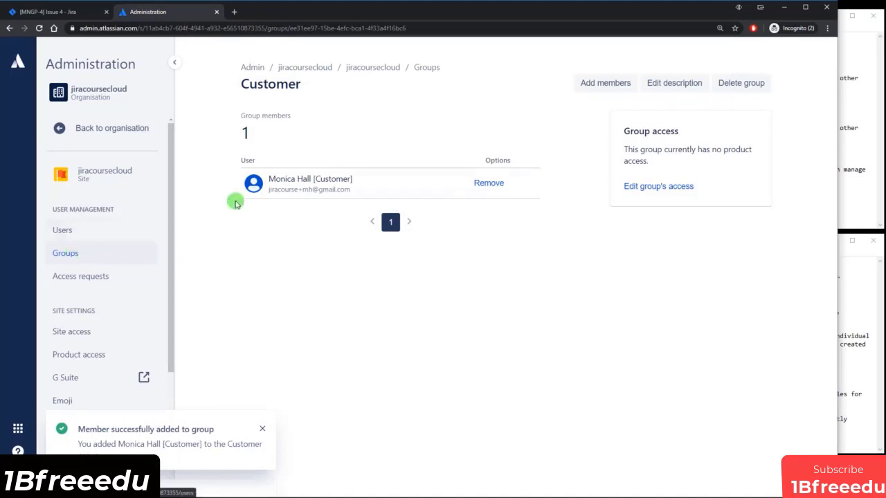
Create a Developers group and add the developer user as its only member.
click(72, 254)
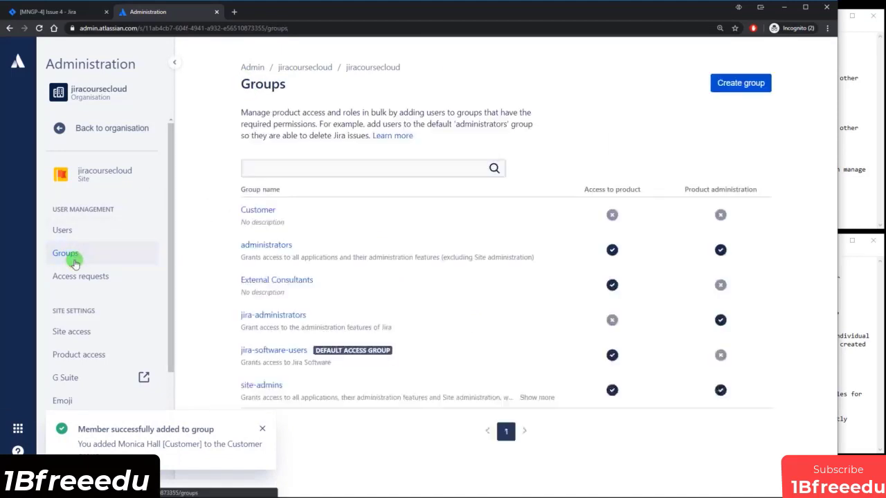
click(741, 85)
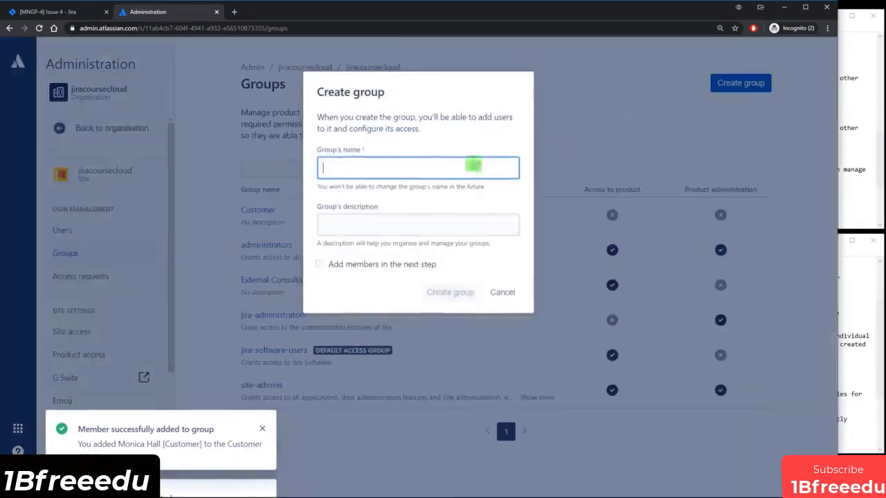
text(Developers)
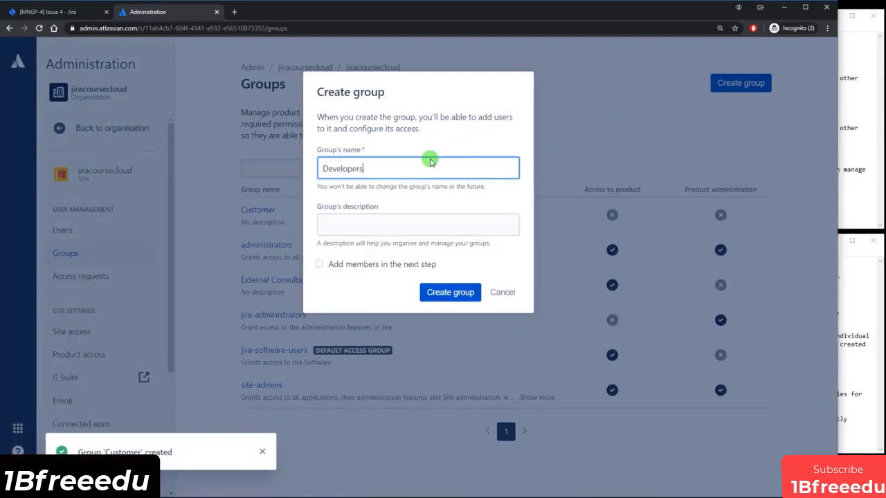
click(351, 267)
click(460, 299)
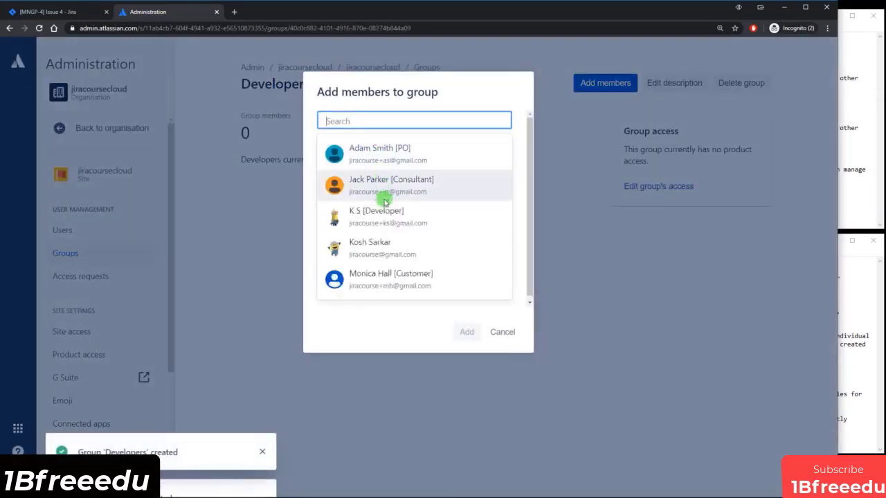
click(383, 221)
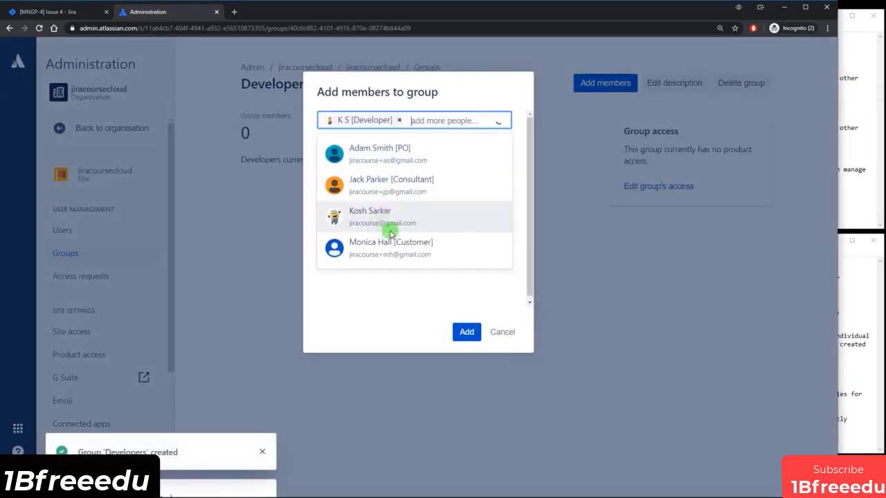
click(466, 333)
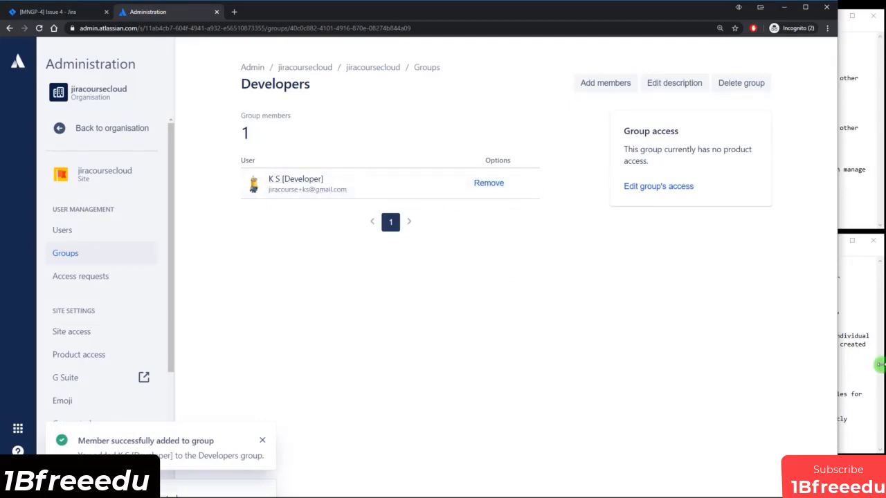
Highlight the create-groups step in the solution-steps notes.
click(847, 352)
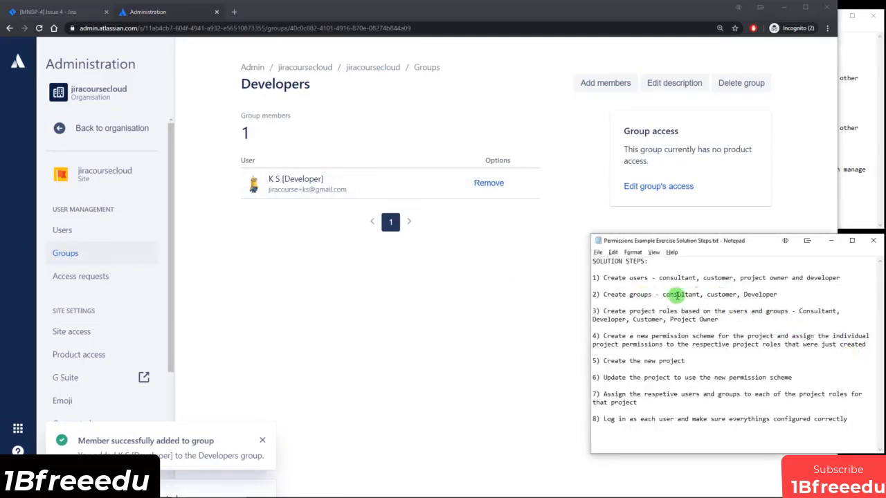
drag(618, 280, 678, 282)
drag(630, 297, 694, 300)
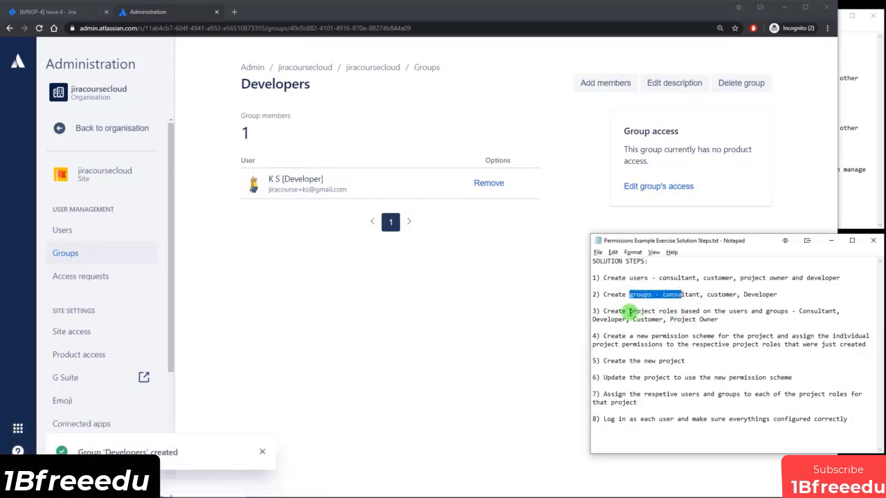
Highlight 'project roles' in the notes, then bring the Developers group page back.
drag(631, 312, 705, 313)
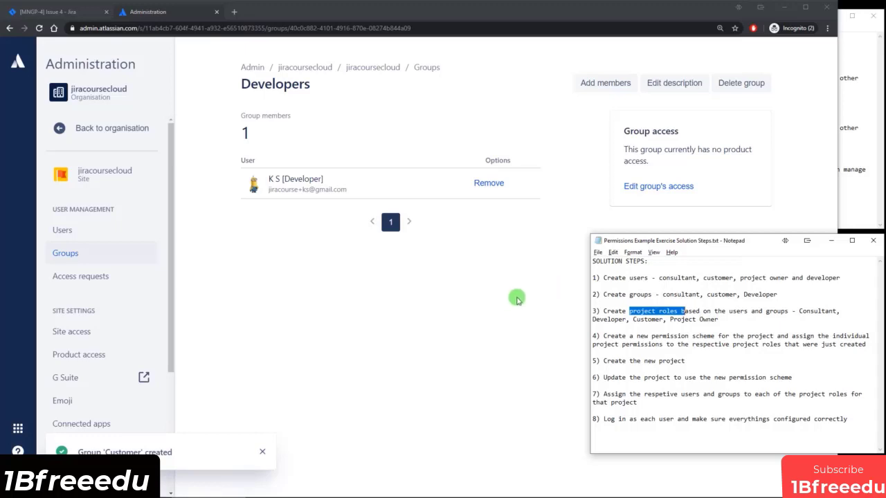
click(505, 306)
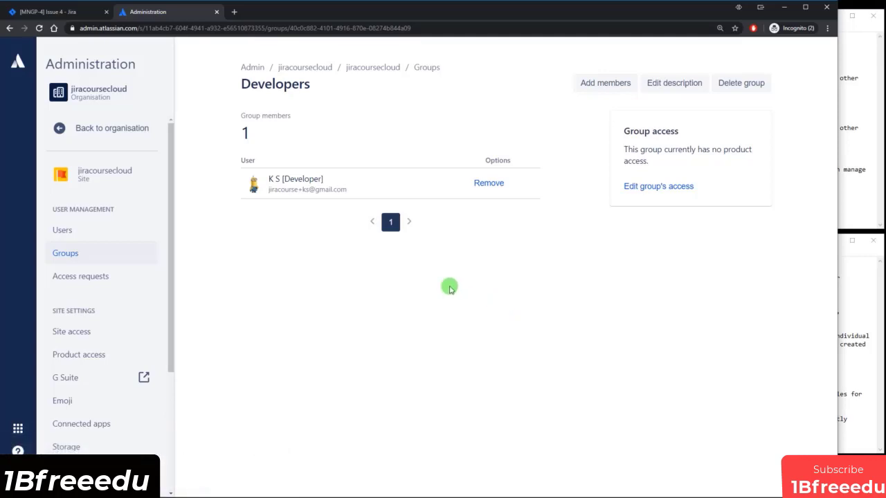
Open the customer user's details via the Customer group and confirm Customer is its only group.
click(91, 253)
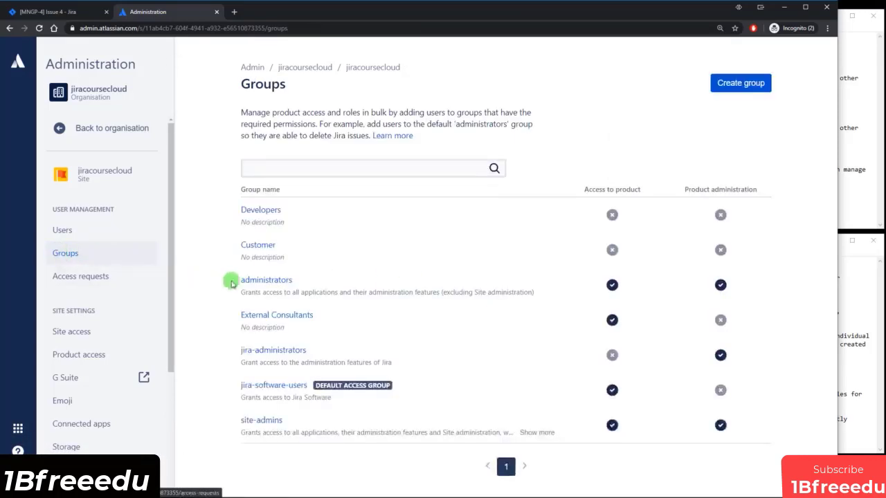
click(258, 246)
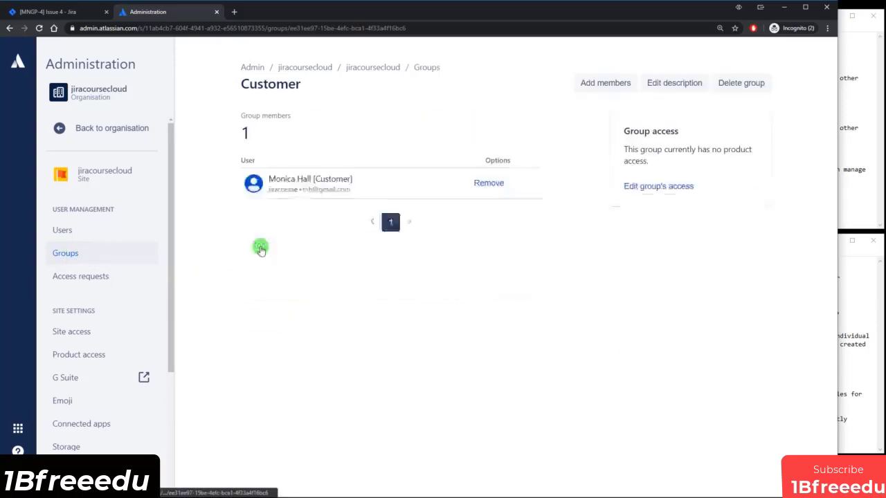
click(291, 178)
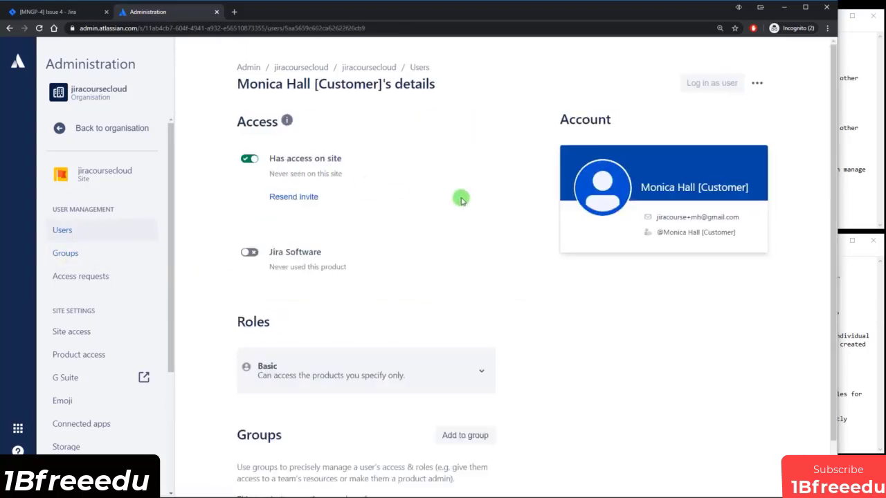
scroll(463, 208, down, 1)
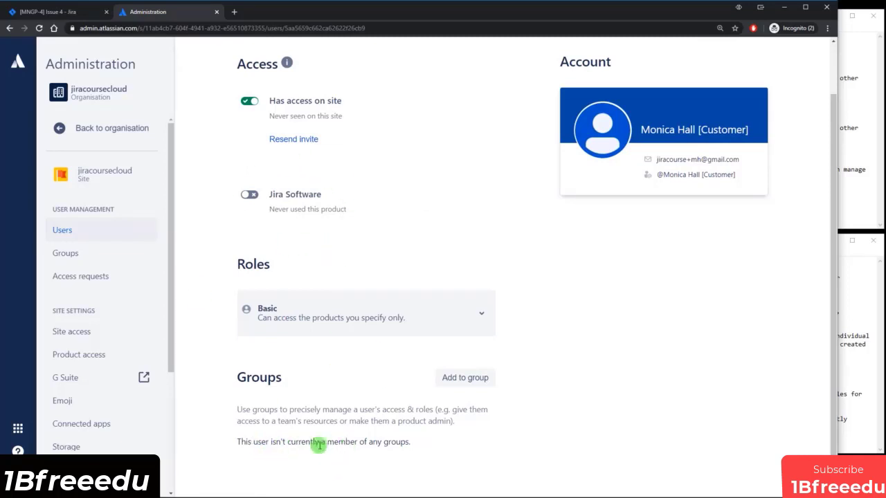
click(39, 27)
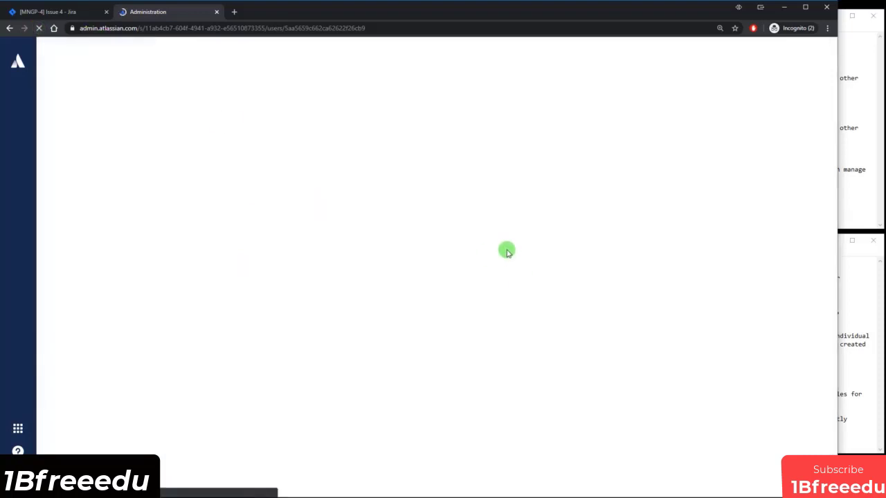
scroll(508, 256, down, 2)
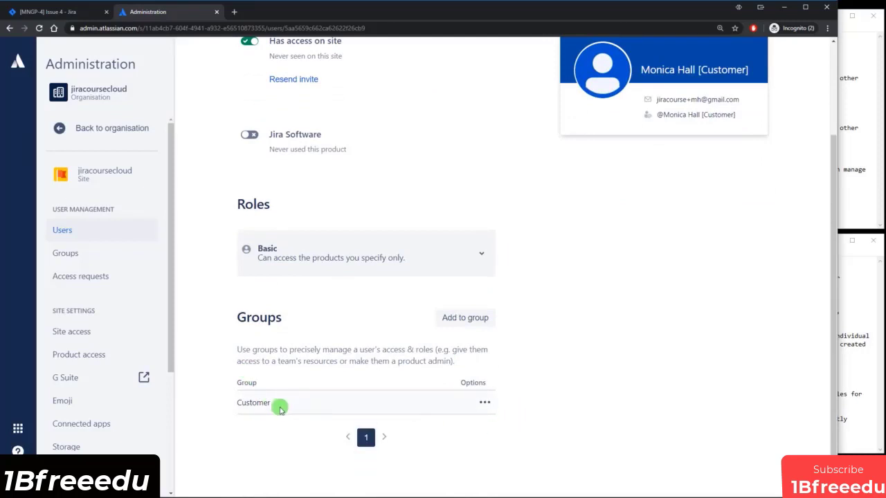
drag(232, 403, 281, 408)
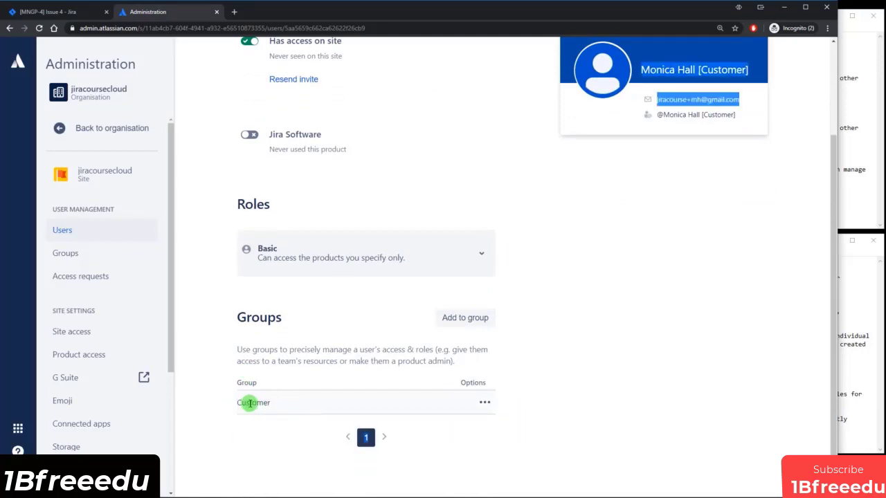
click(250, 403)
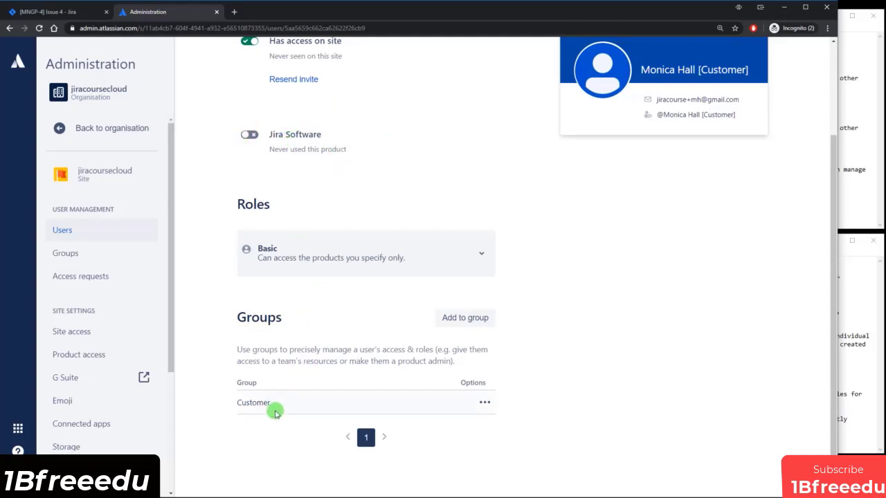
drag(239, 401, 261, 402)
click(255, 404)
On the Product access page, add the Customer group to Jira Software access.
click(81, 355)
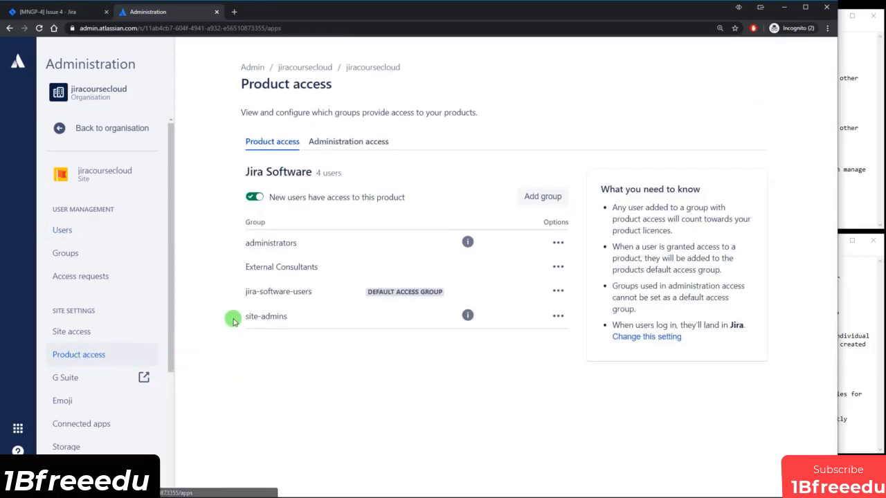
drag(247, 266, 311, 269)
click(311, 269)
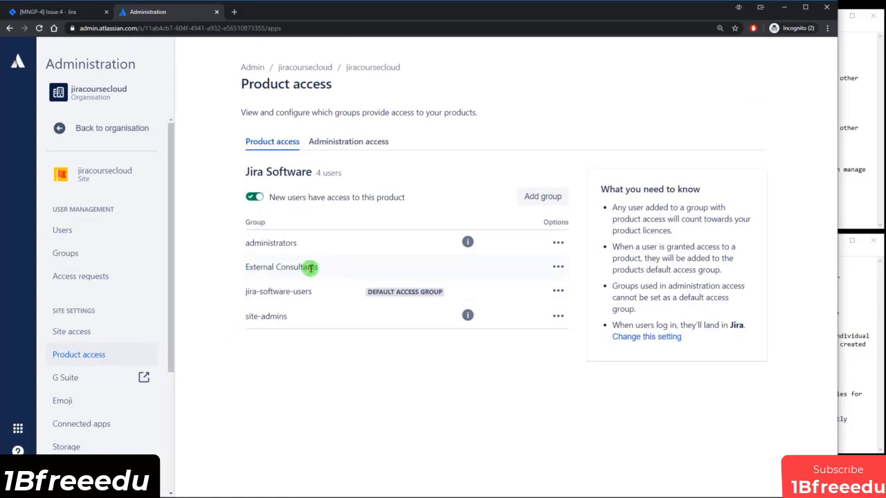
click(553, 195)
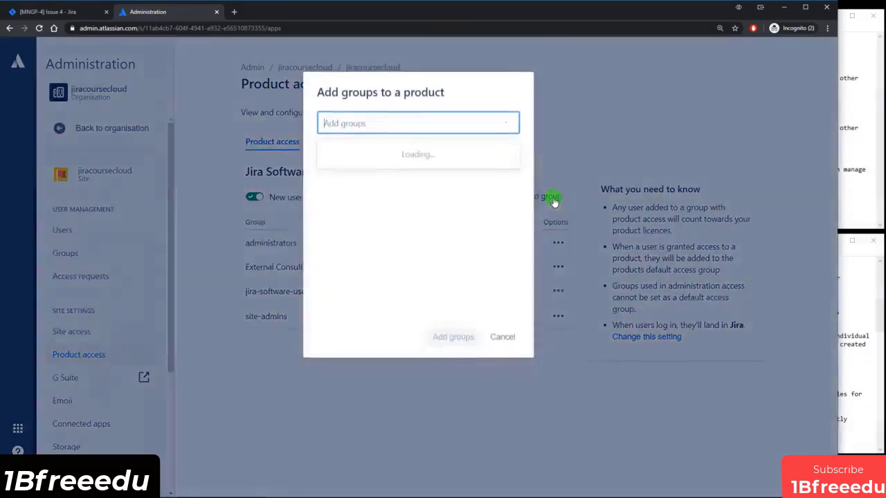
click(341, 152)
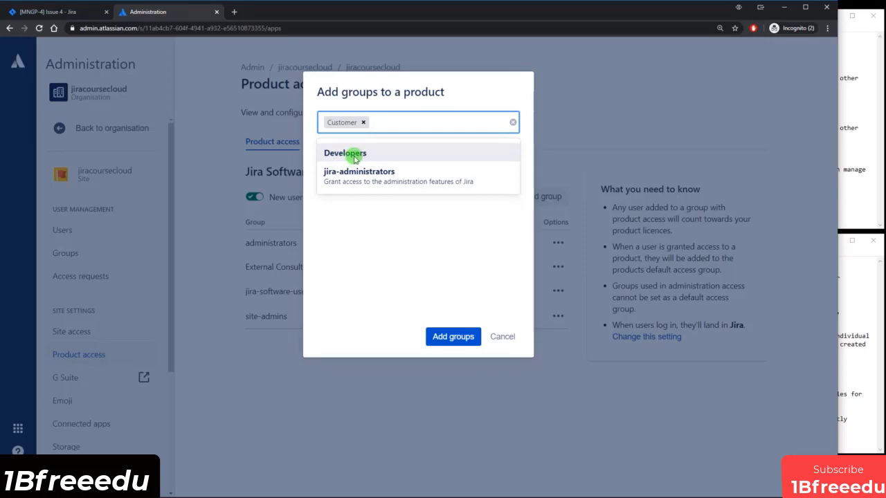
click(444, 335)
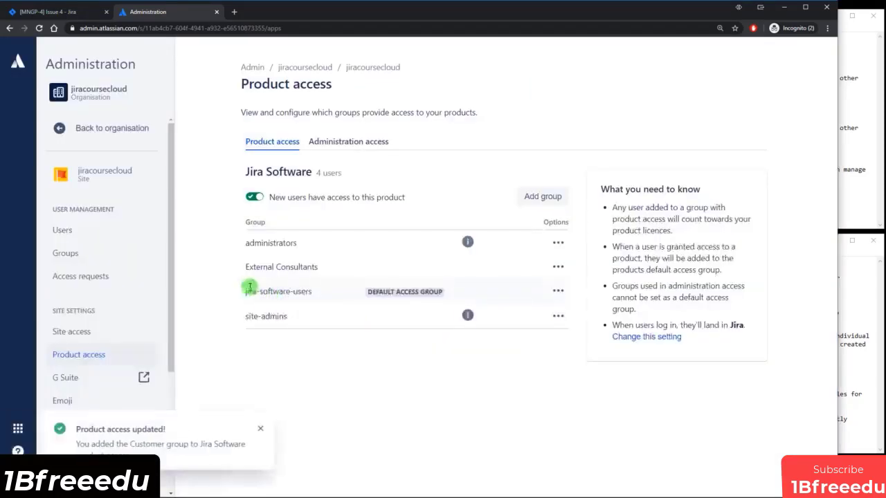
Reload Product access to confirm Jira Software lists Customer and now has 5 users.
drag(250, 287, 306, 291)
click(305, 291)
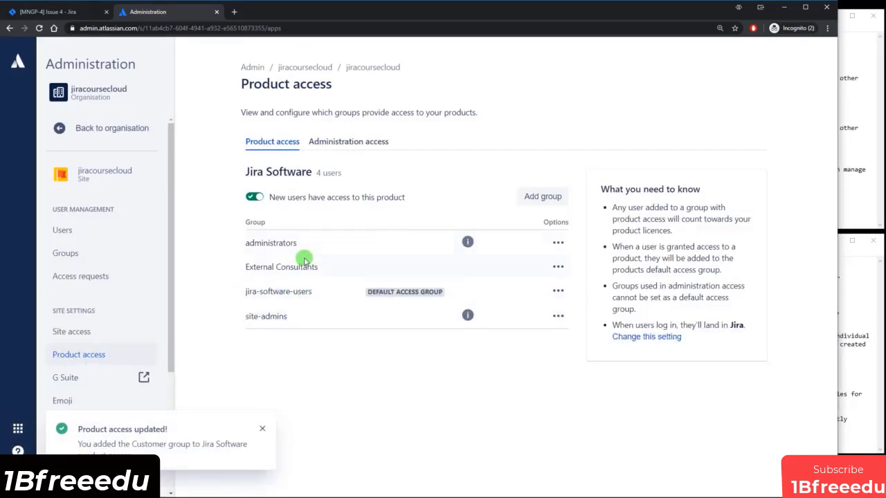
drag(244, 291, 309, 291)
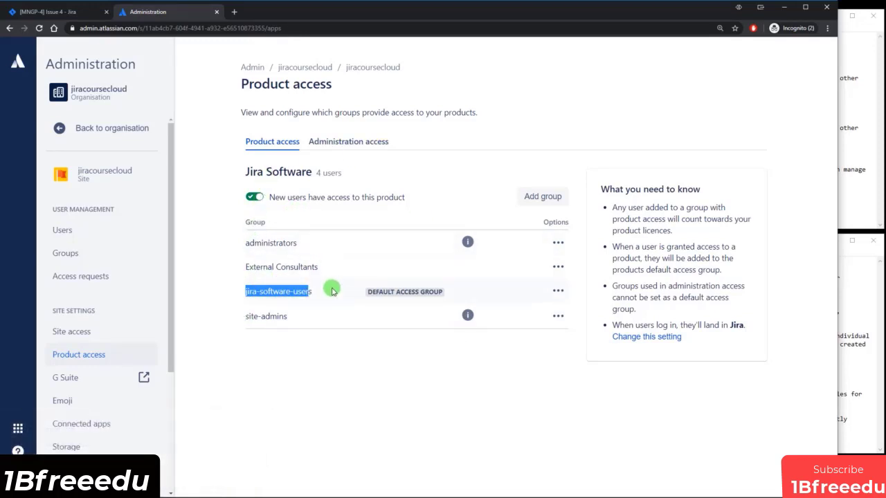
click(39, 28)
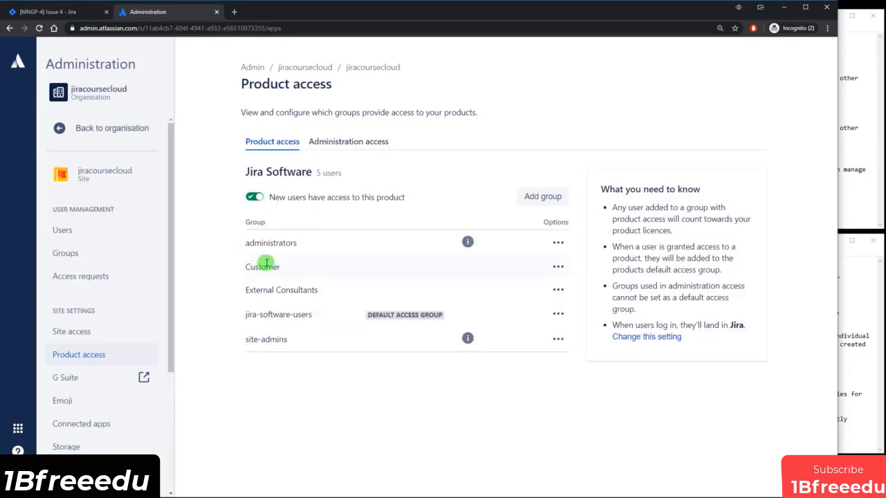
Check the Customer user has site and Jira Software access, then review the users, groups and project roles notes.
click(68, 232)
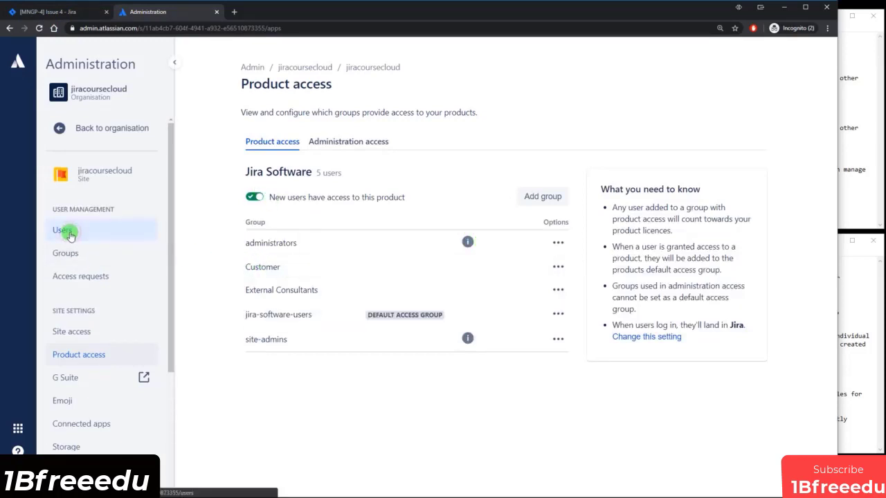
click(287, 324)
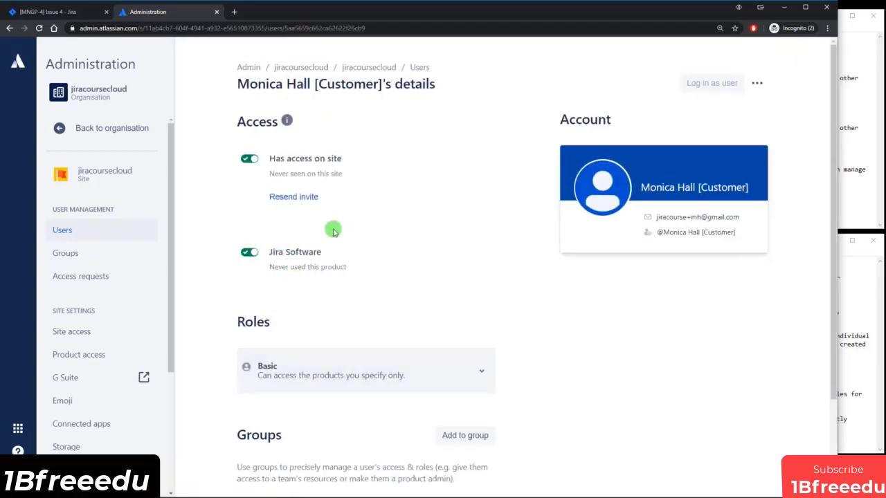
click(843, 342)
drag(625, 280, 666, 280)
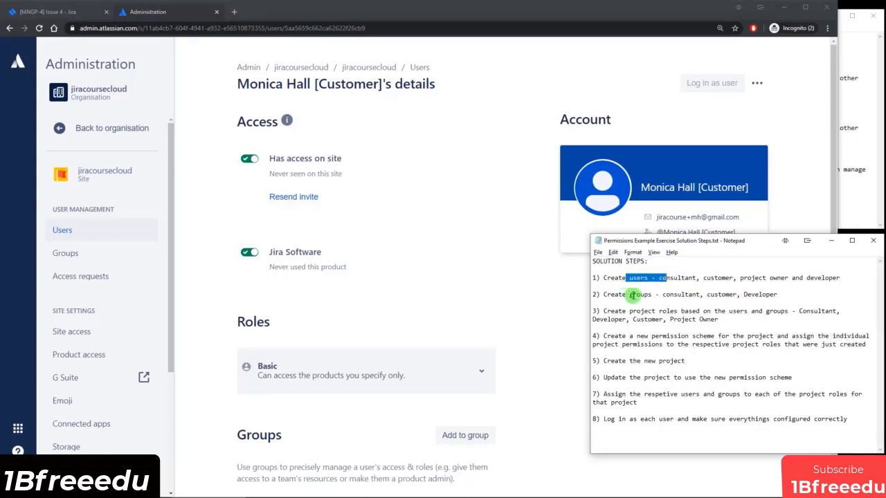
drag(620, 296, 704, 297)
click(735, 297)
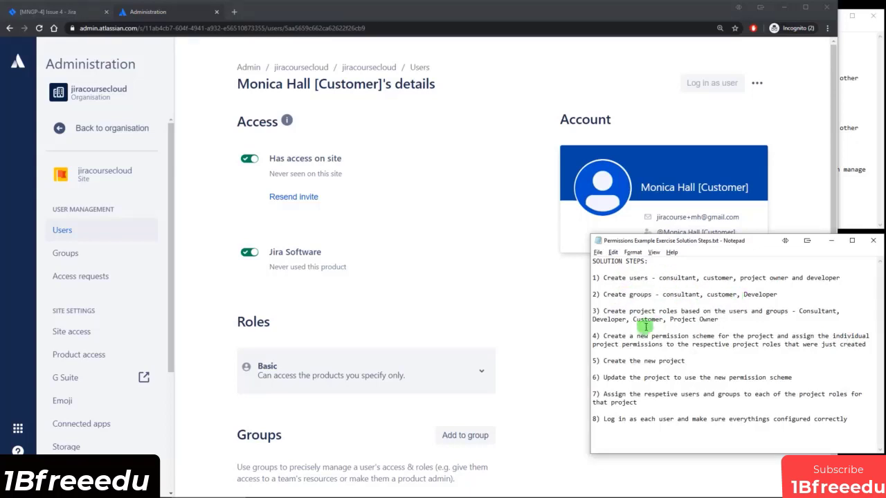
drag(627, 312, 687, 313)
click(695, 313)
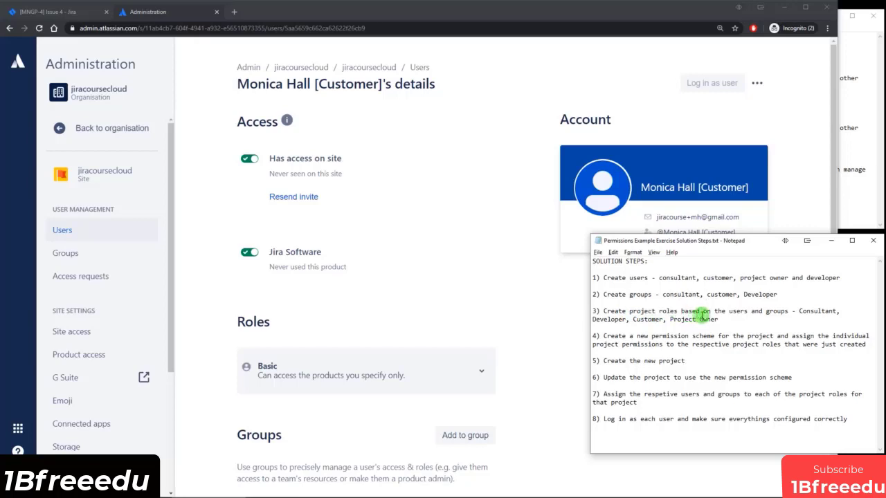
click(498, 254)
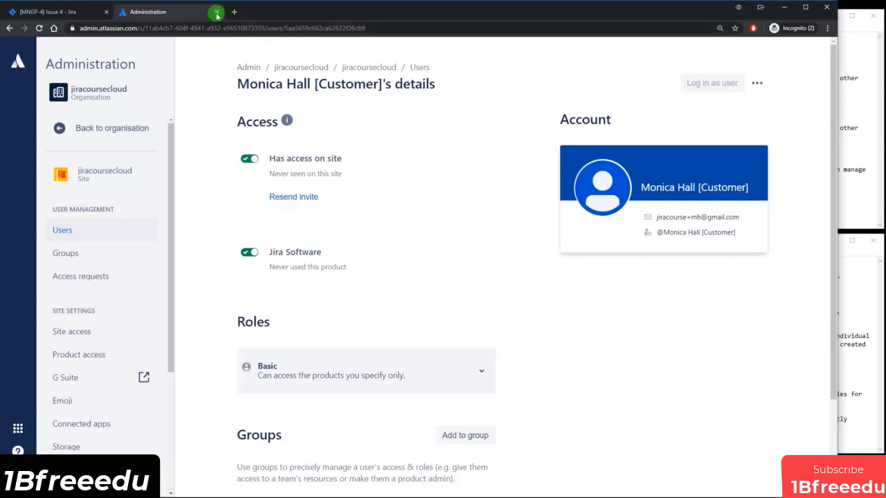
Close the Administration tab and open the Project Role Browser from Jira System settings.
click(216, 13)
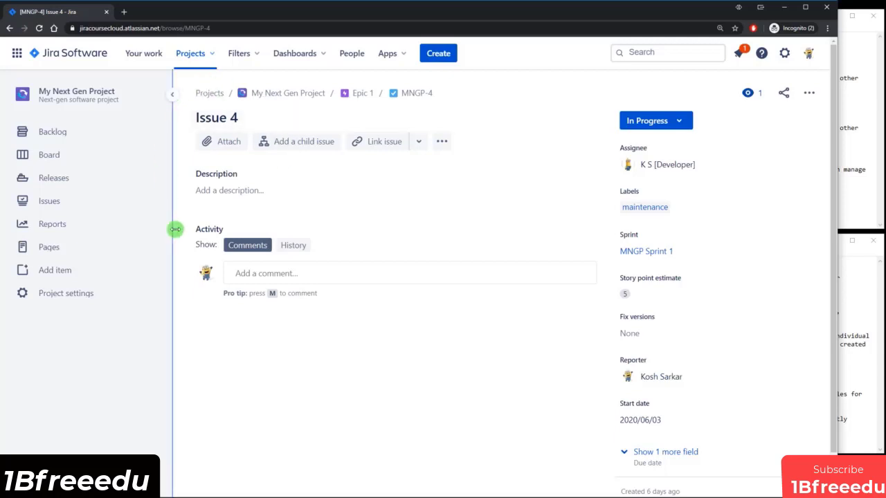
click(782, 56)
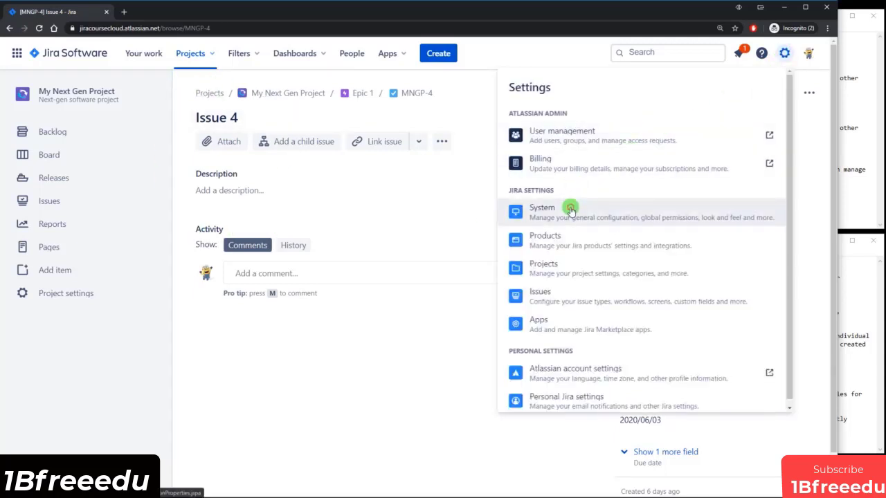
click(570, 209)
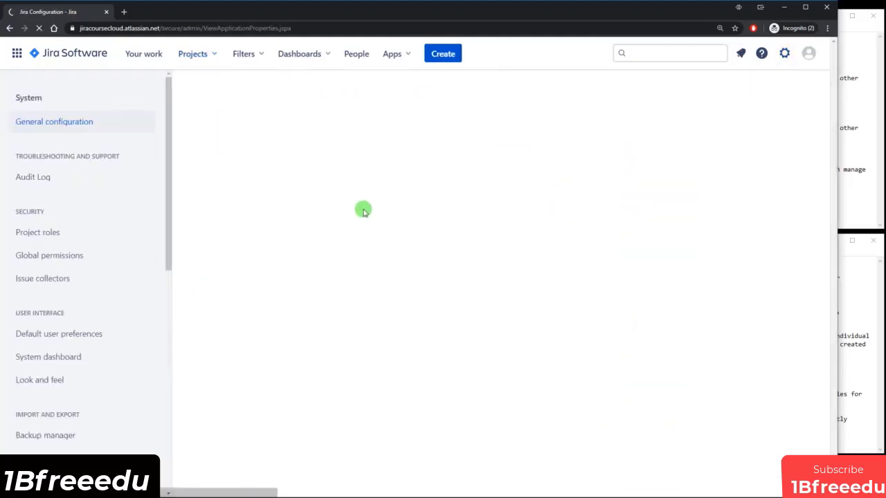
click(58, 234)
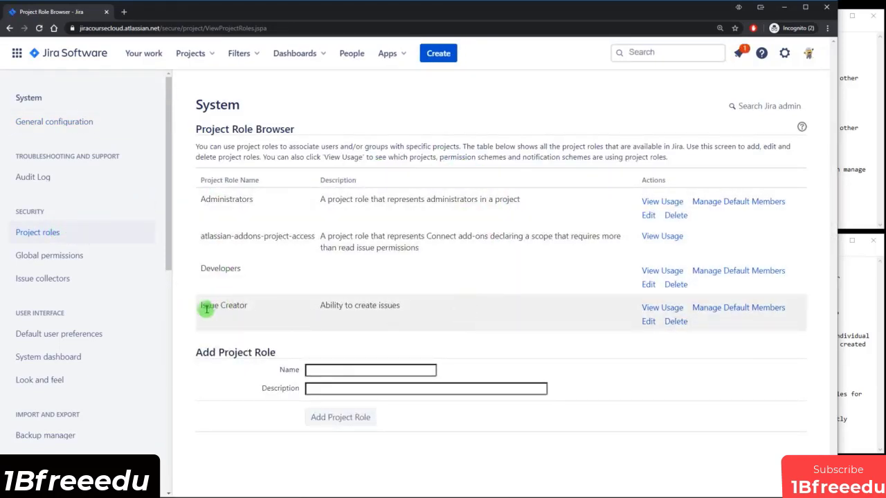
Delete the Issue Creator project role and open default members for Administrators.
drag(199, 309, 401, 305)
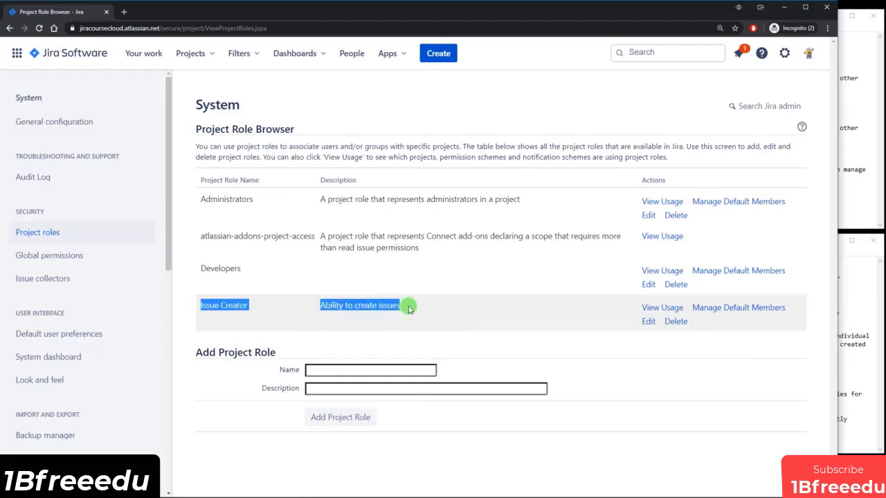
click(408, 309)
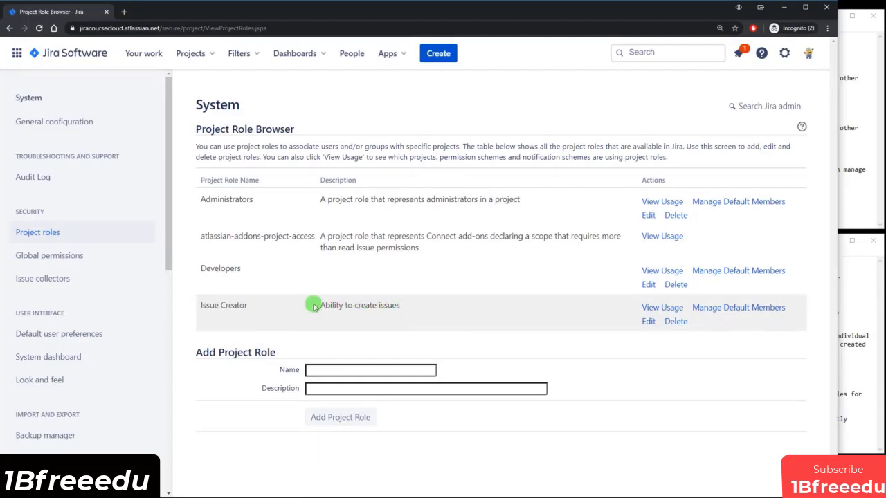
click(676, 324)
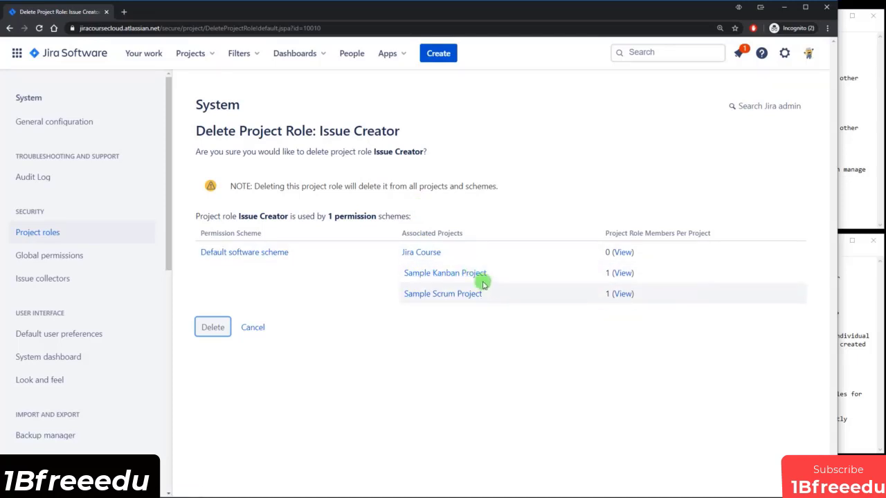
click(218, 332)
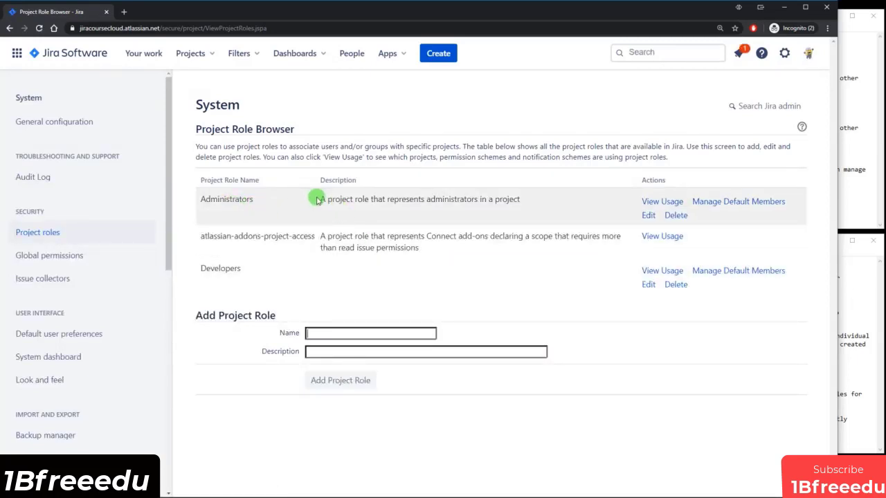
click(732, 202)
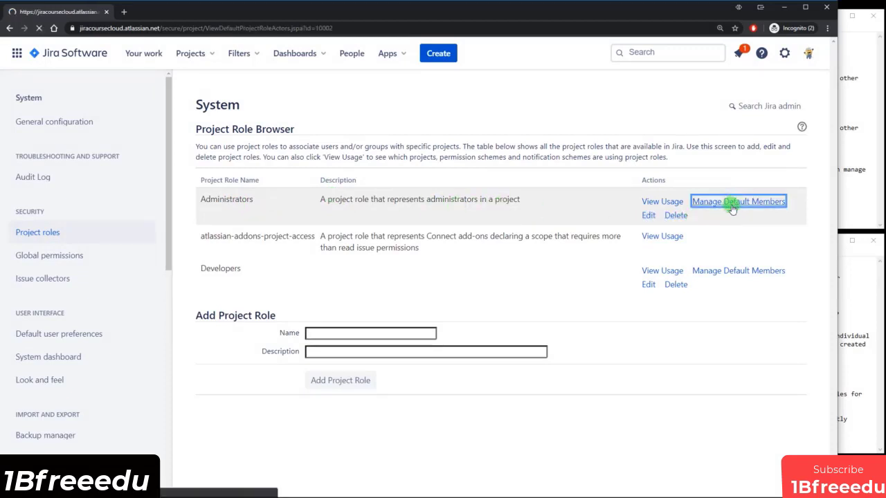
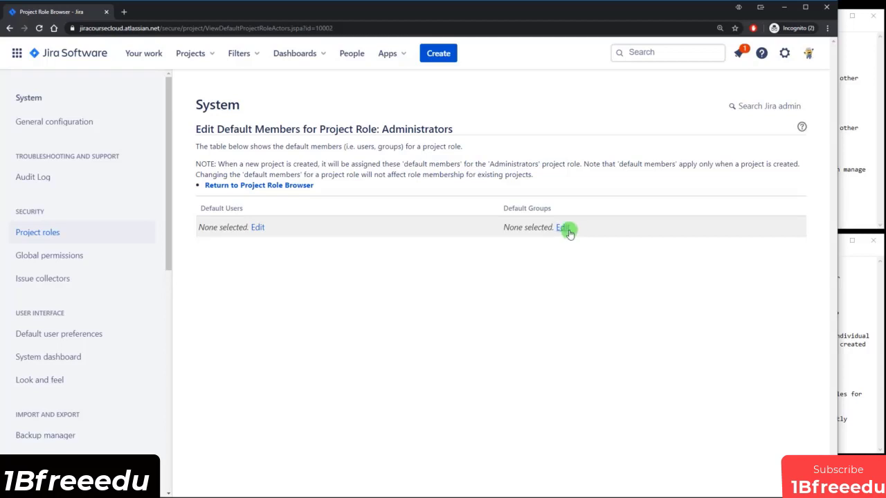
Add jira-administrators as the default group of the Administrators project role.
click(564, 228)
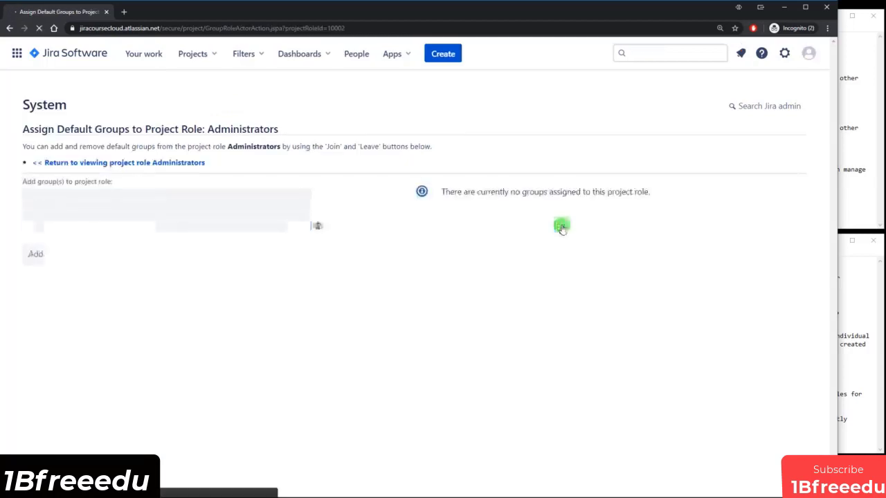
click(126, 200)
text(ji)
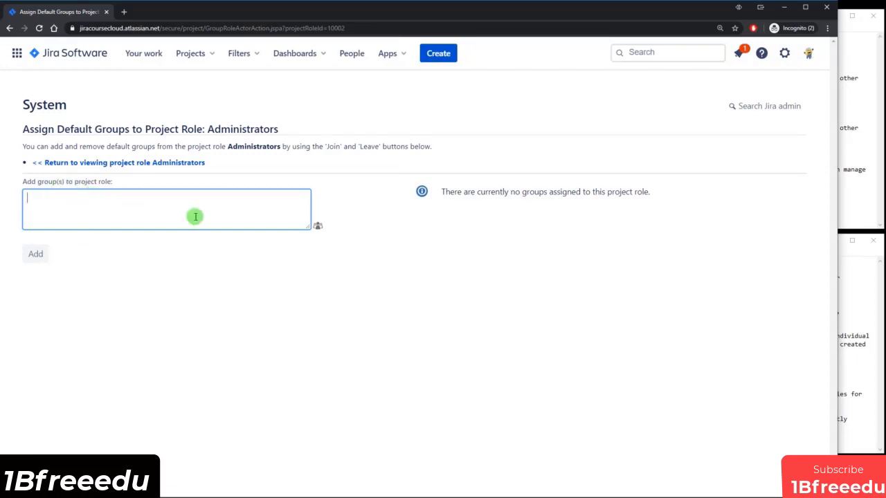
click(318, 227)
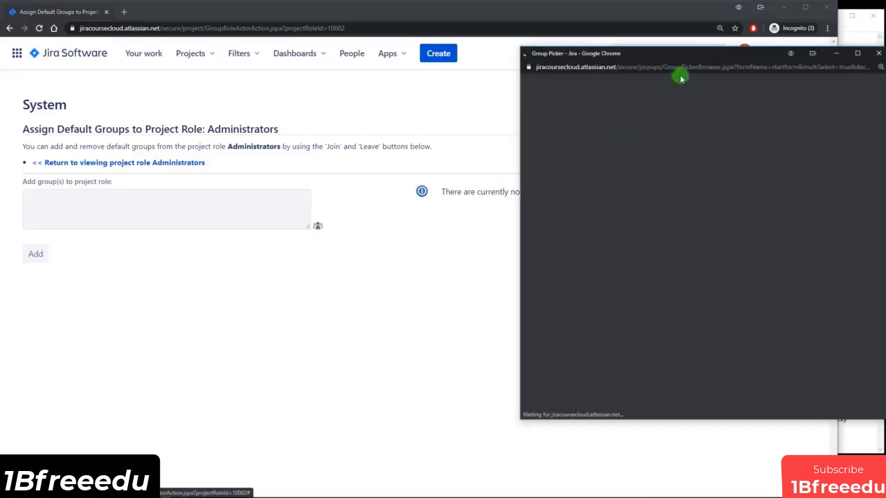
drag(696, 53, 523, 52)
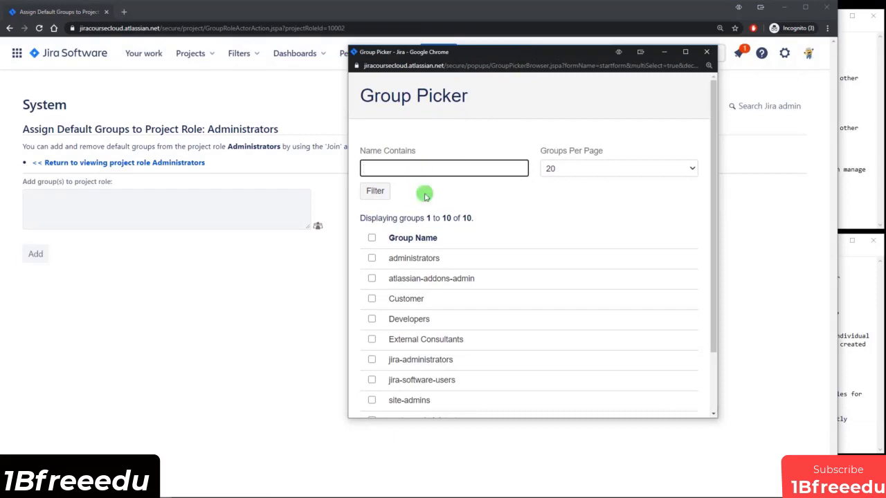
scroll(448, 294, down, 1)
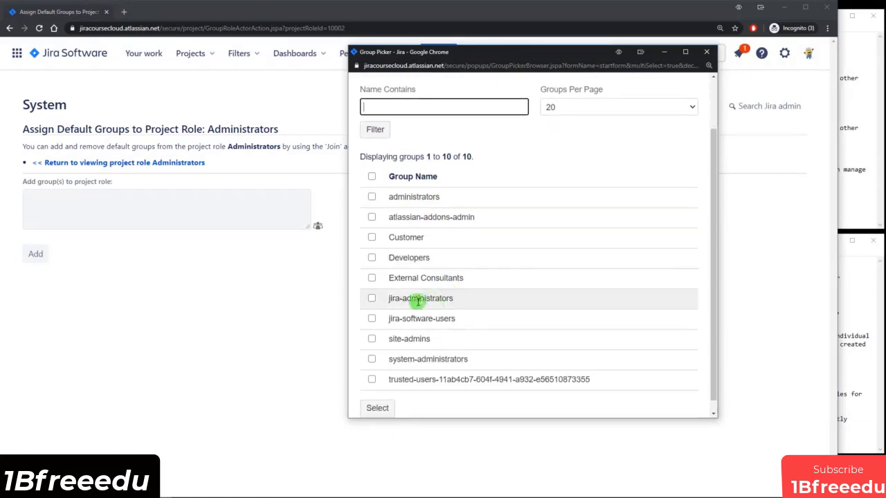
click(371, 298)
click(369, 408)
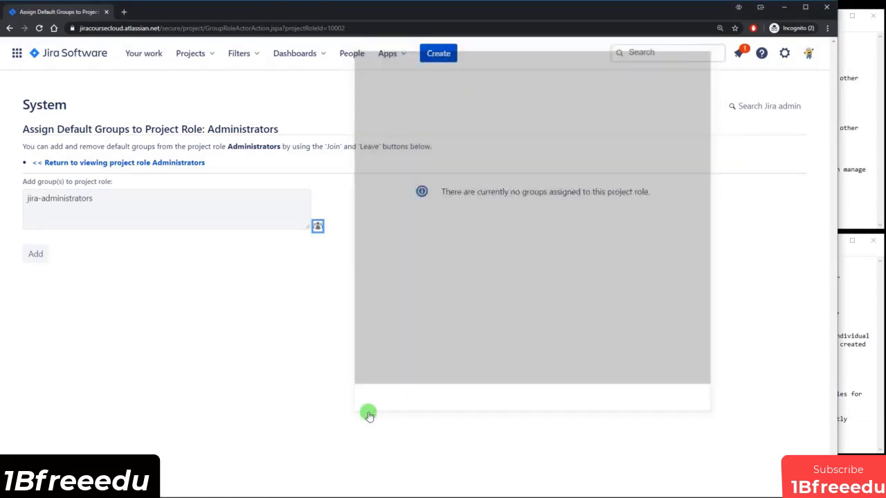
click(35, 255)
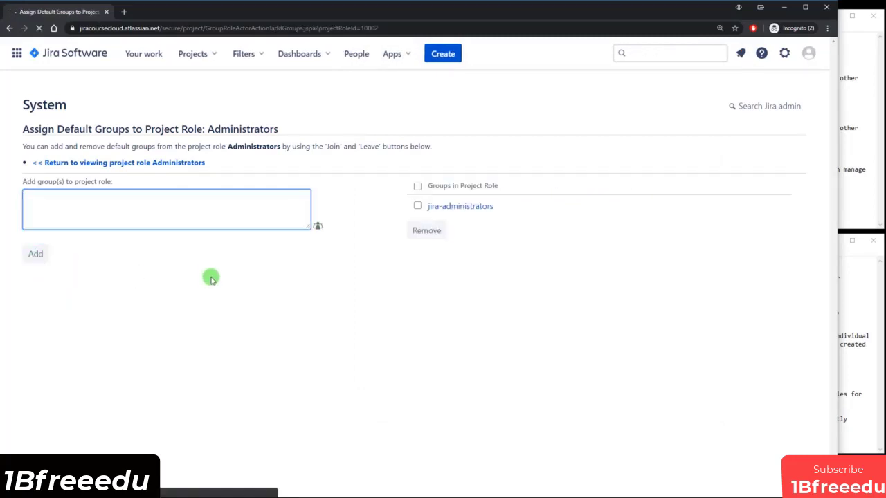
click(147, 164)
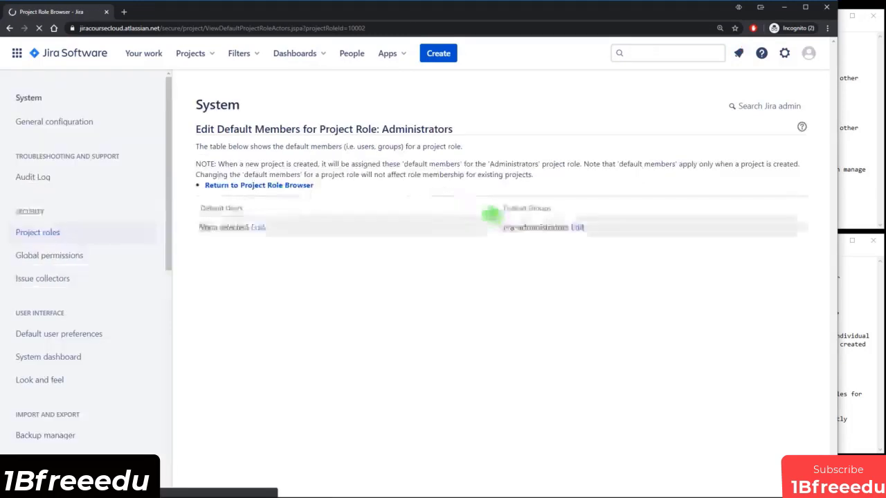
Highlight the Default Groups heading and the assigned jira-administrators group to point them out.
drag(505, 206, 546, 210)
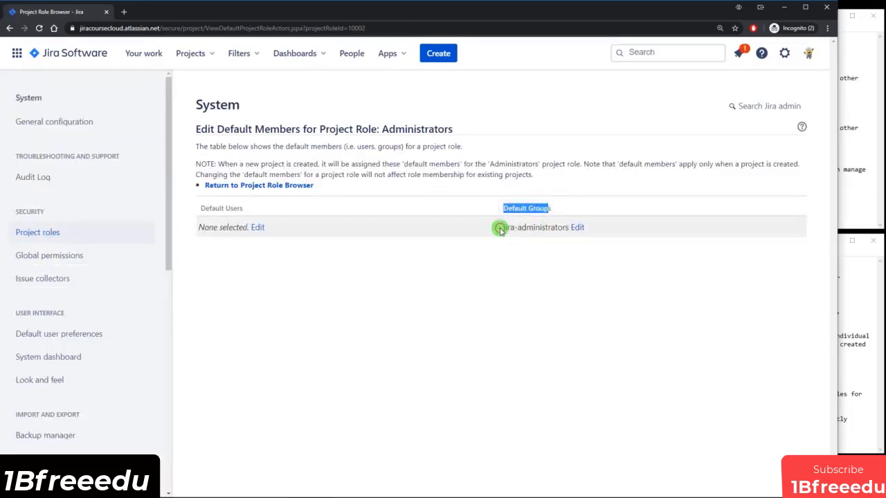
drag(502, 227, 567, 226)
click(566, 228)
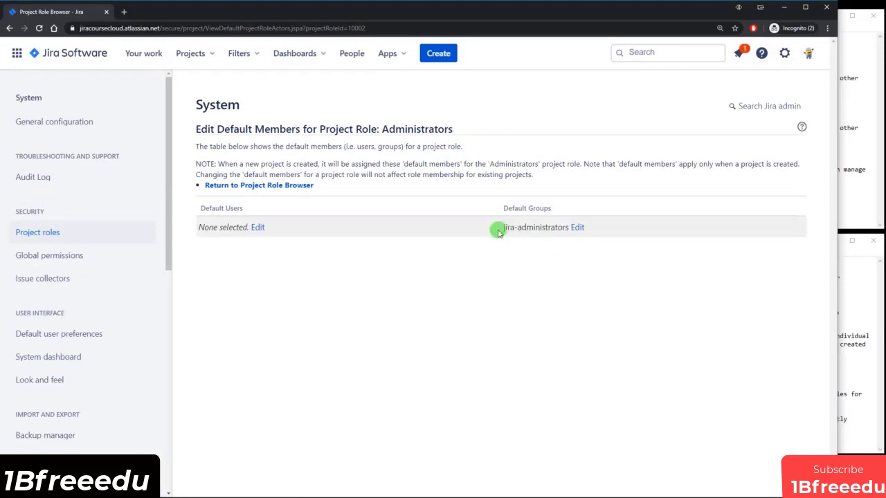
drag(504, 228, 566, 232)
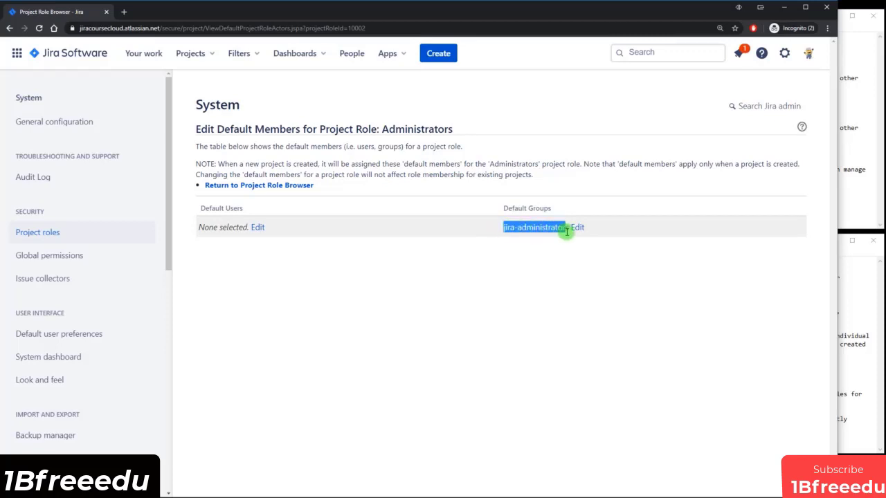
drag(389, 129, 448, 131)
click(447, 129)
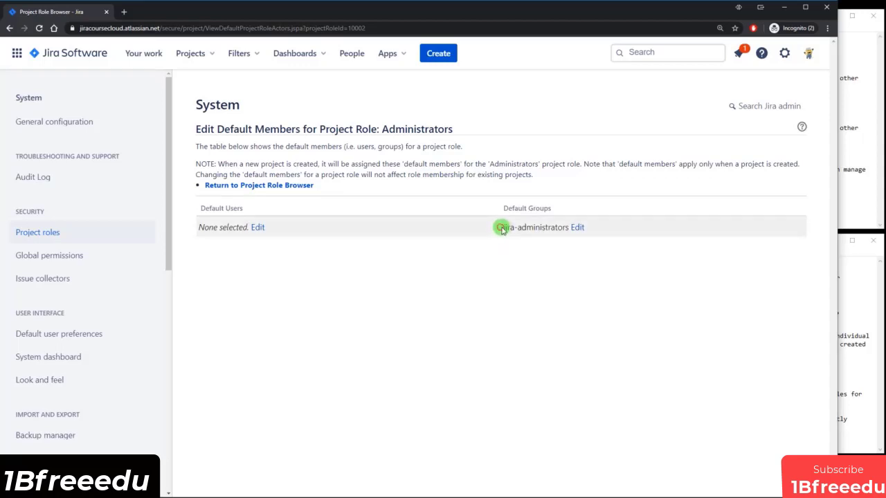
drag(501, 228, 568, 231)
click(558, 274)
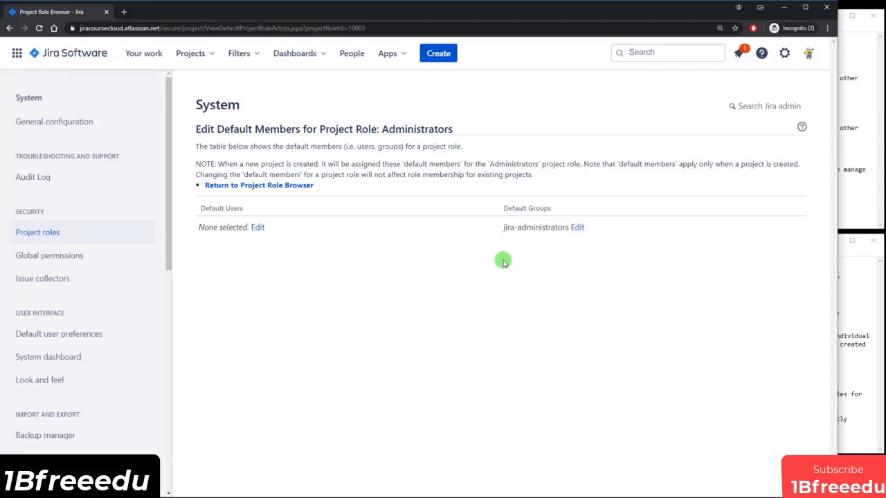
Add the Developers group as the default group of the Developers project role.
click(278, 187)
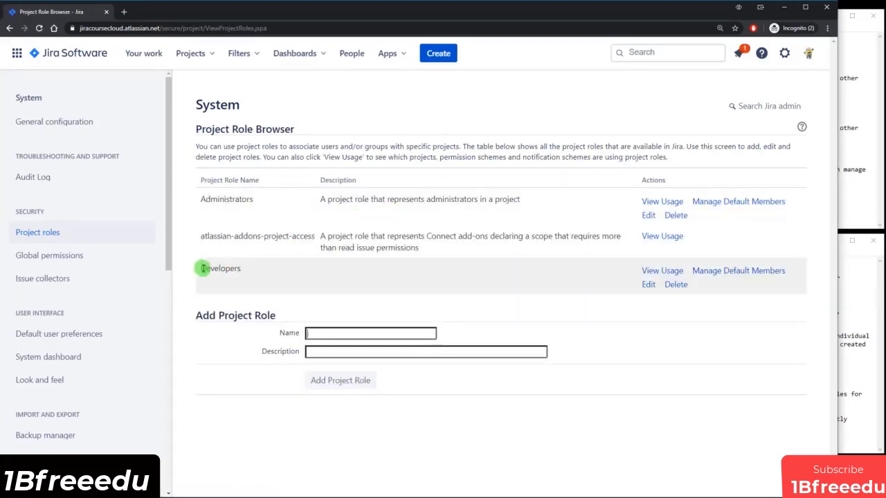
click(759, 274)
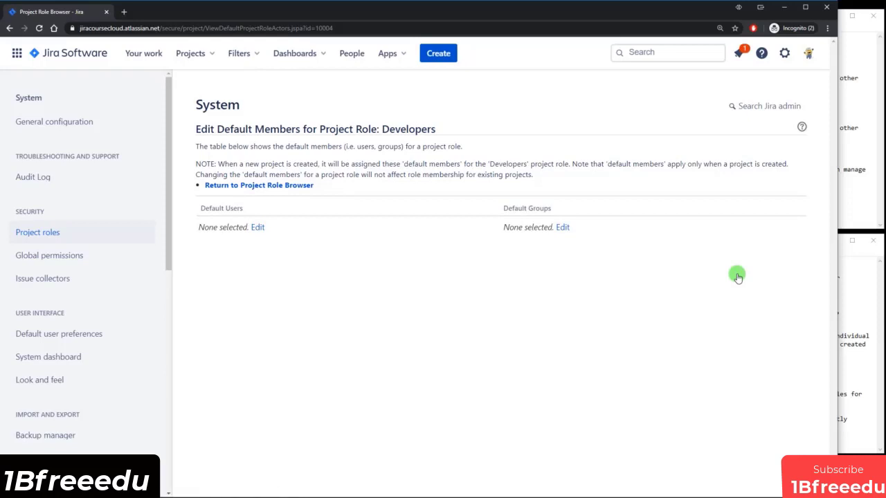
click(561, 229)
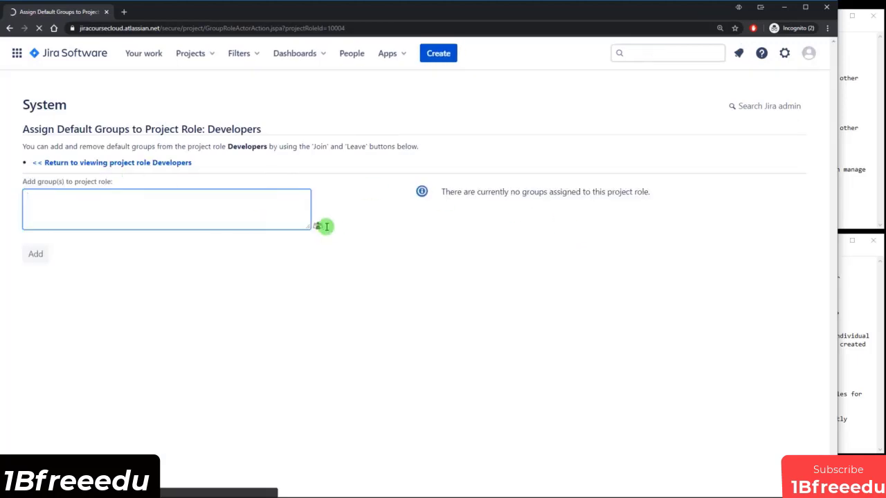
click(318, 226)
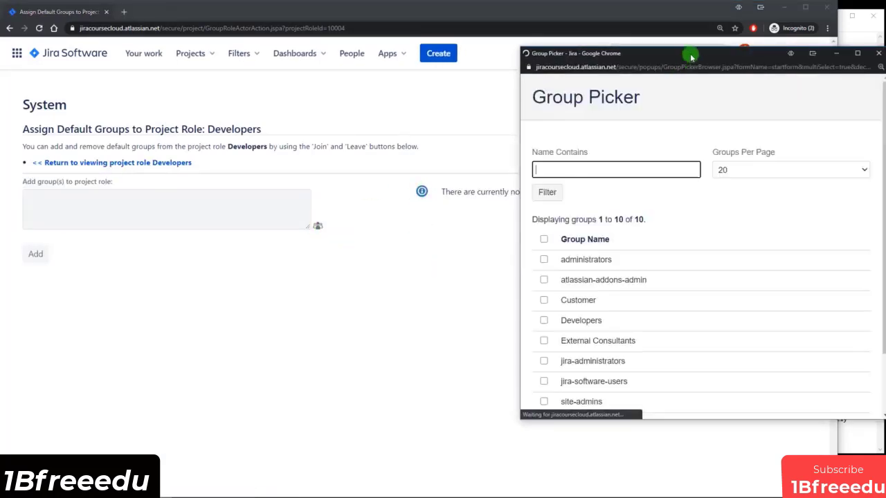
drag(691, 57, 496, 53)
scroll(459, 249, down, 2)
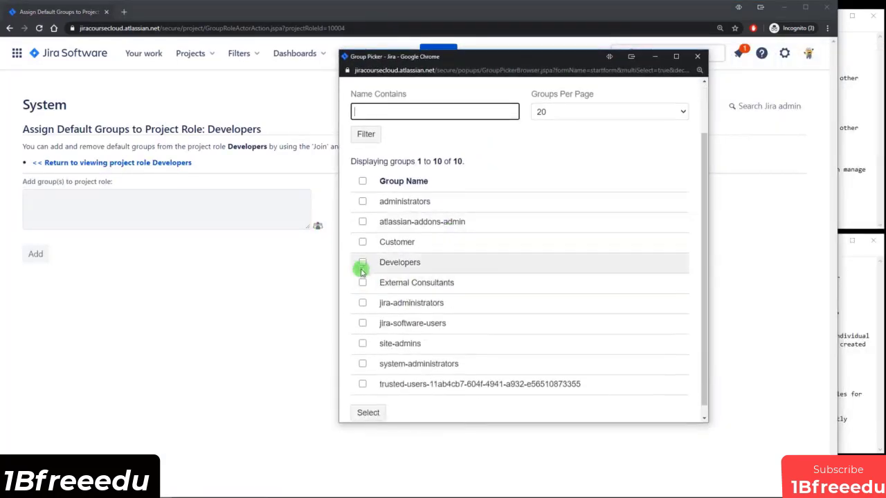
click(362, 263)
click(368, 413)
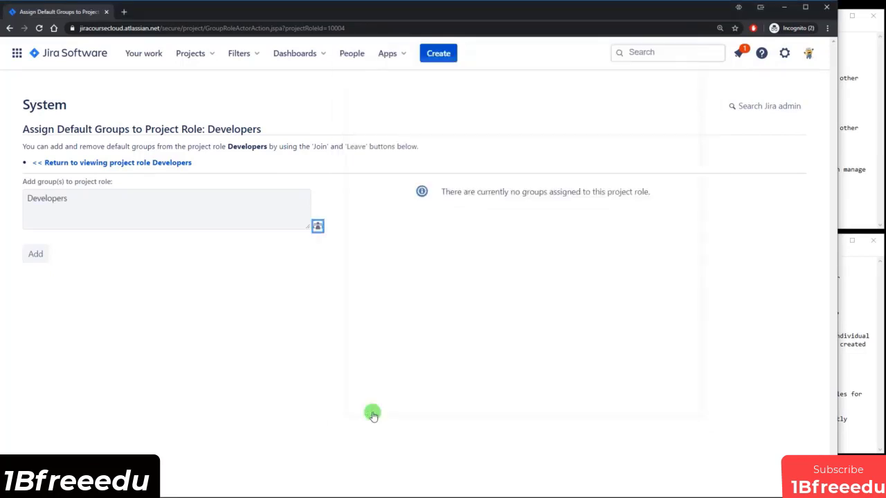
click(35, 254)
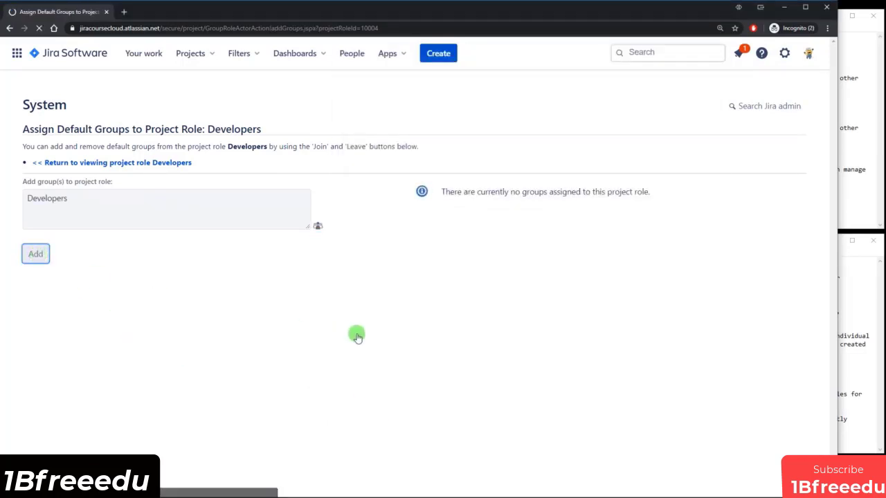
Check the Developers default members page, then return to the Project Role Browser.
click(93, 169)
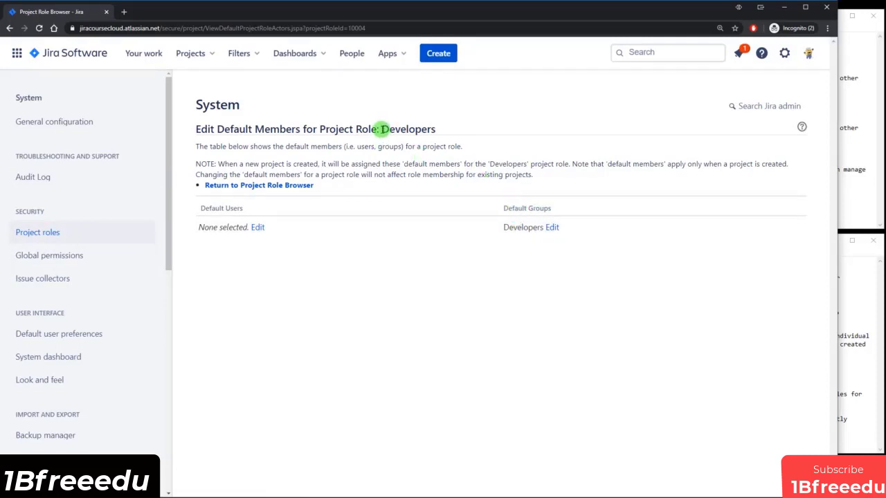
drag(392, 129, 439, 126)
click(439, 127)
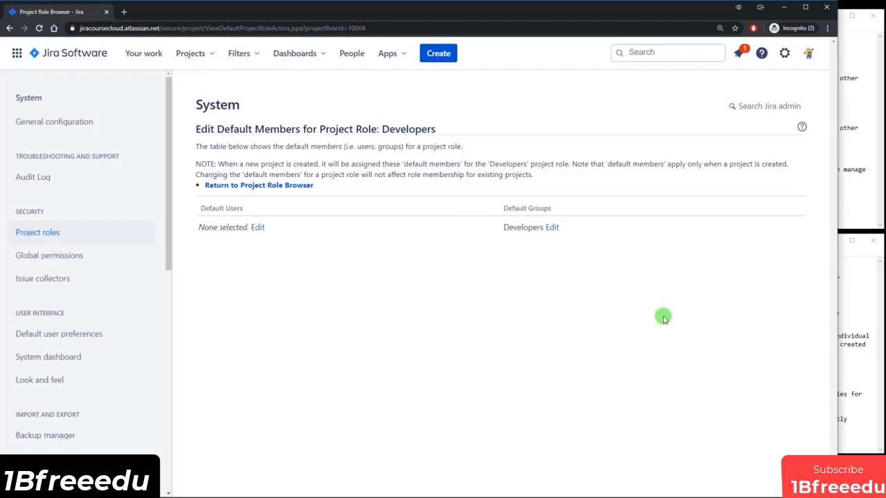
click(256, 185)
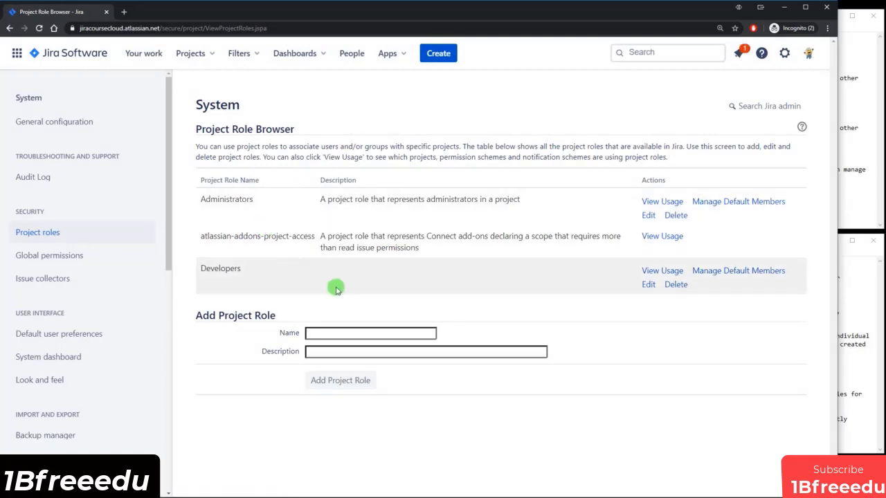
Review step 3 of the solution notes listing the project roles to create.
click(845, 299)
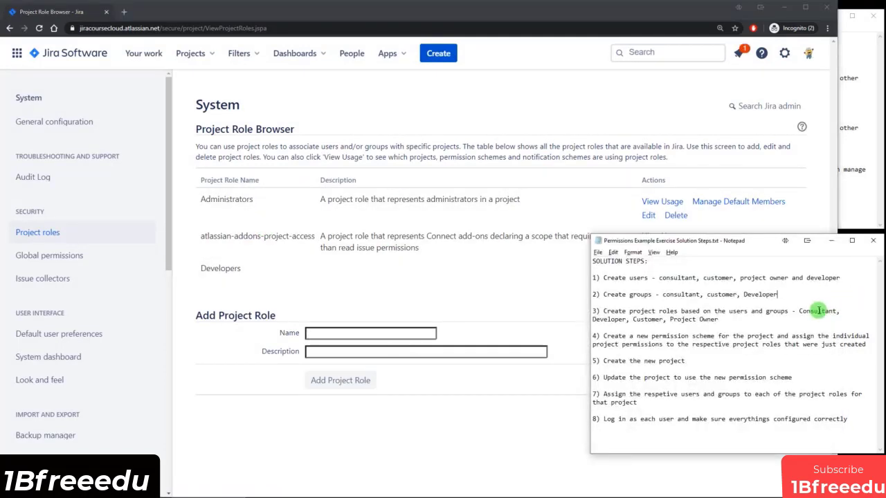
click(607, 319)
drag(633, 320, 725, 312)
click(532, 404)
Create the Consultant, Customer and Project Owner project roles.
click(364, 330)
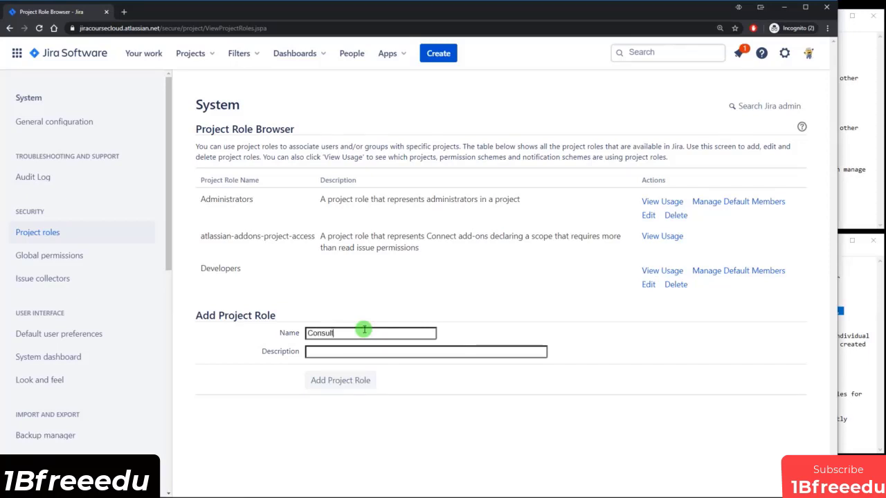
click(336, 384)
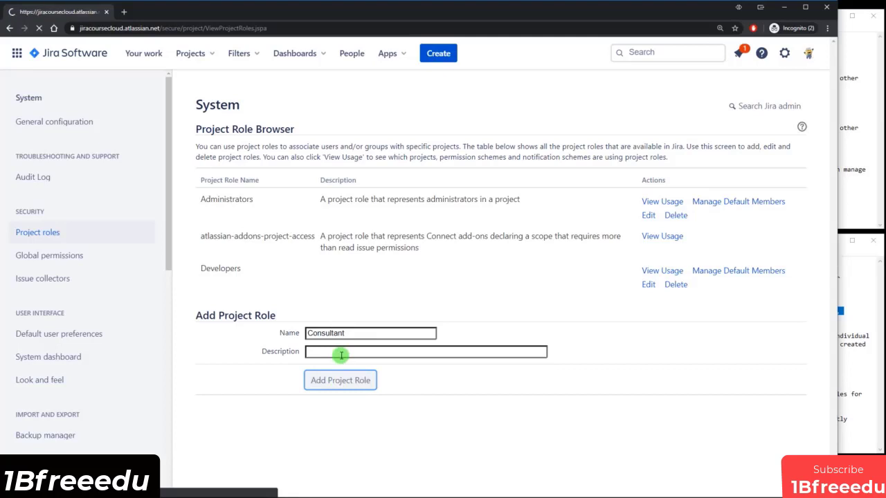
click(338, 369)
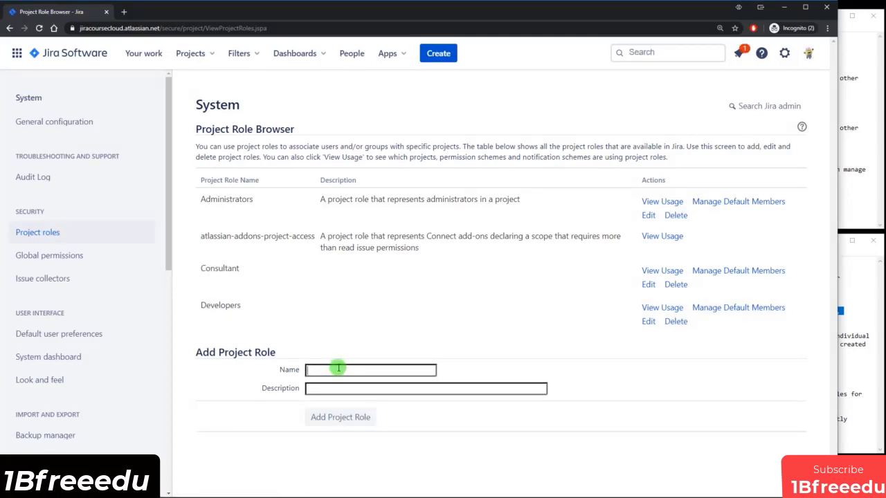
text(Customer)
click(357, 419)
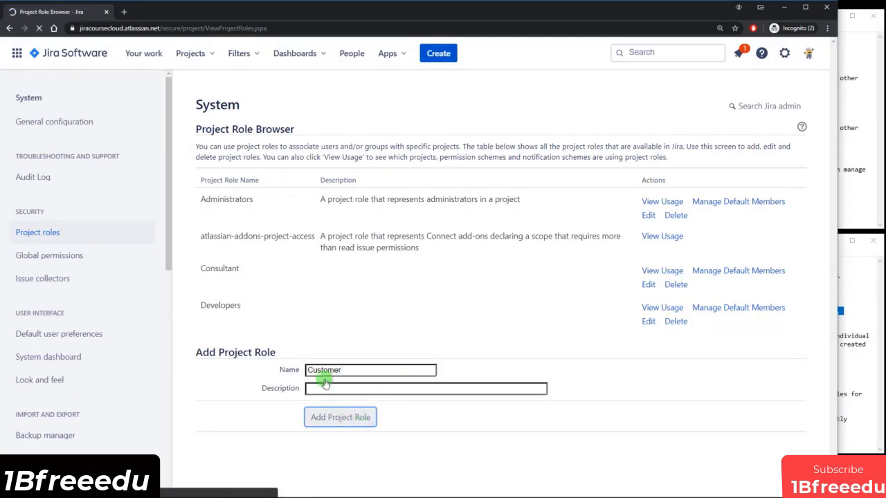
text(Pr)
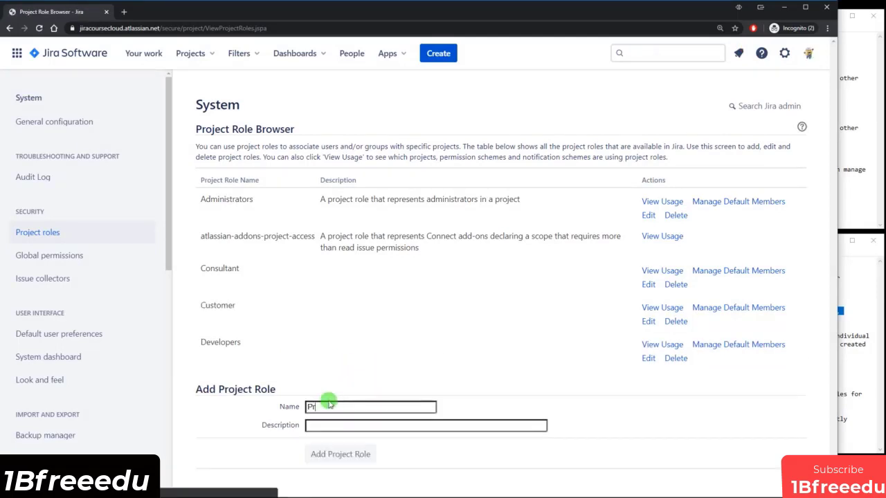
text(oject Owner)
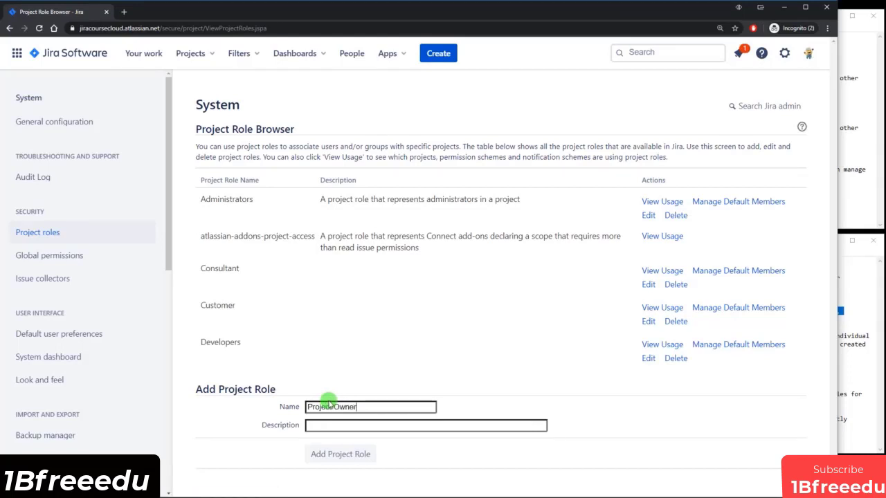
click(341, 454)
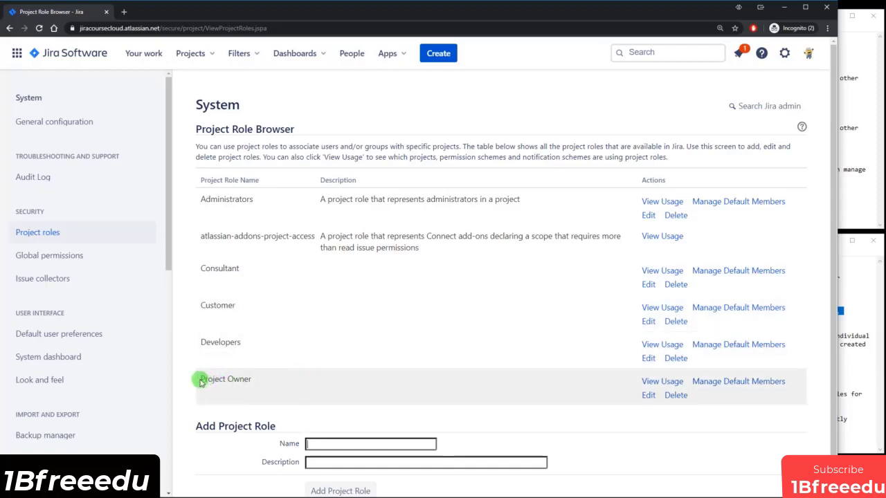
Highlight the new Project Owner, Customer and Consultant roles in the list.
drag(205, 379, 264, 385)
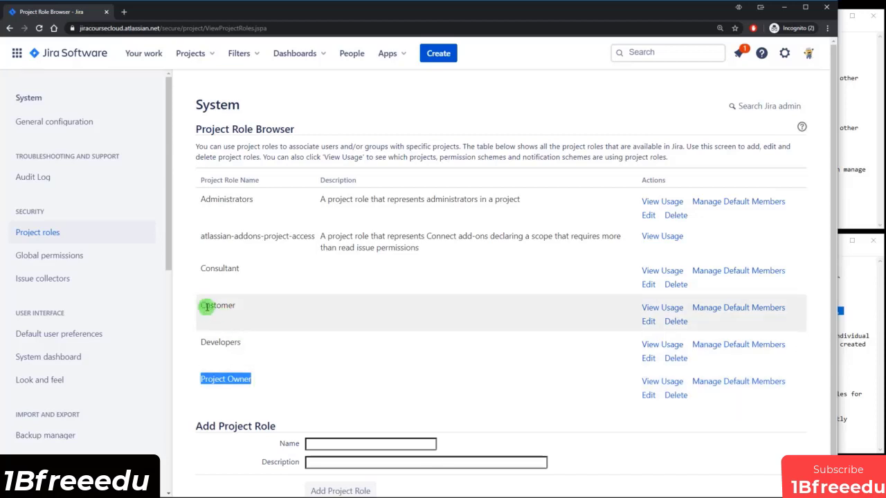
drag(198, 309, 207, 305)
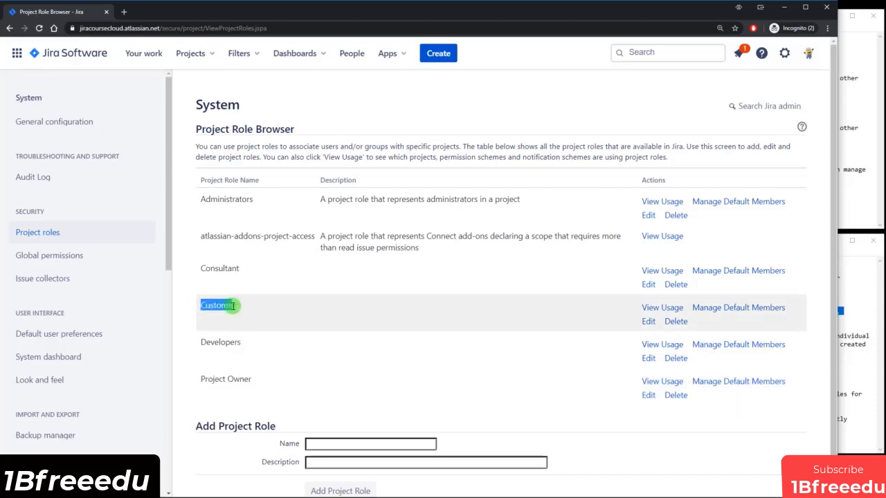
drag(200, 268, 240, 269)
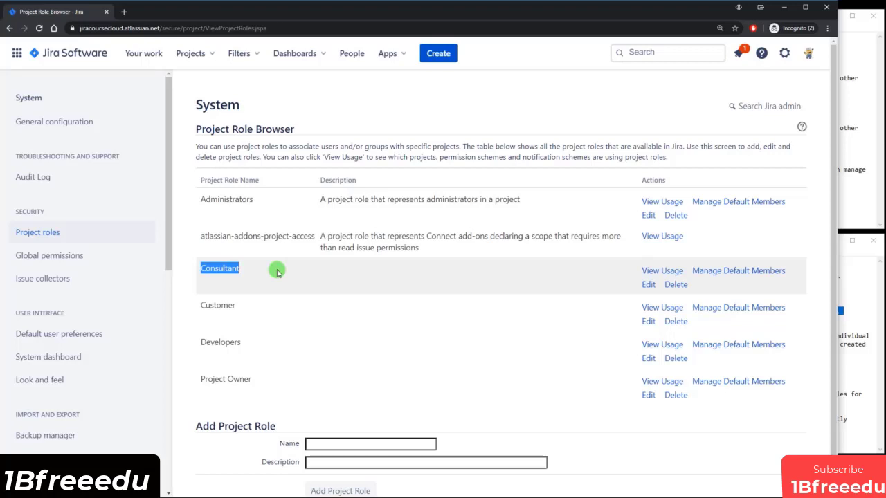
click(825, 317)
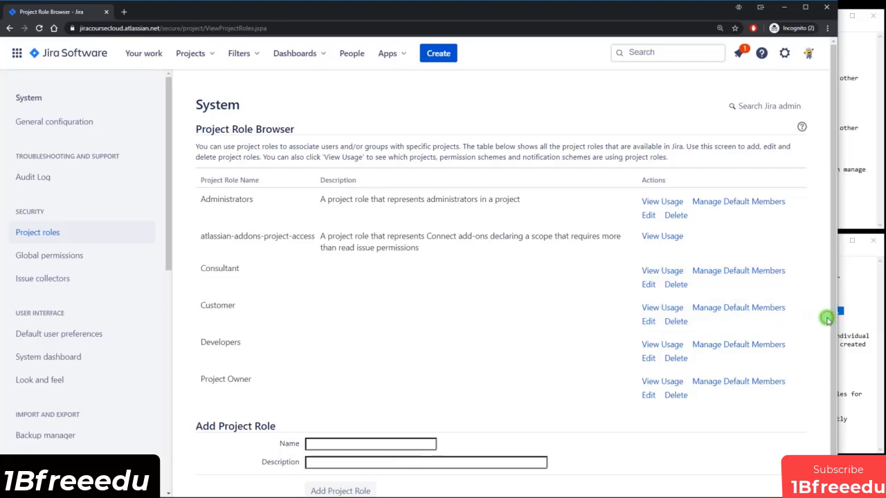
Review solution steps 3 and 4 on the roles and new permission scheme, then return to Jira.
click(851, 354)
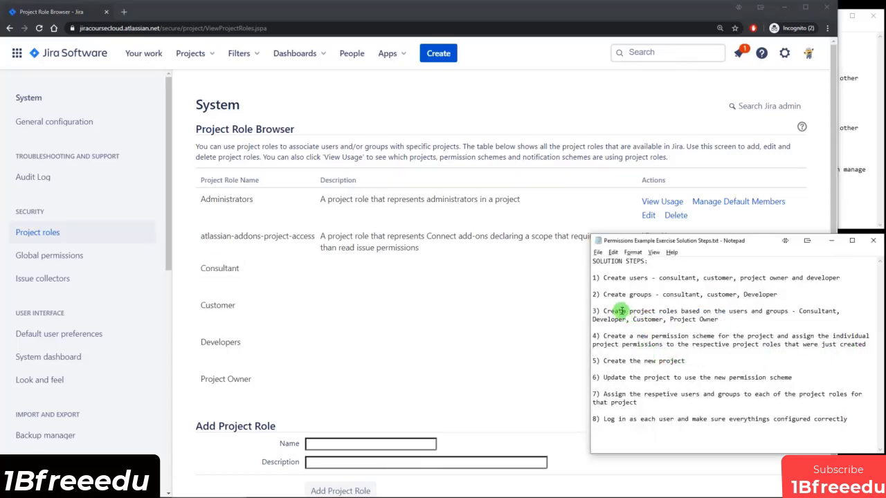
drag(622, 310, 704, 319)
click(703, 319)
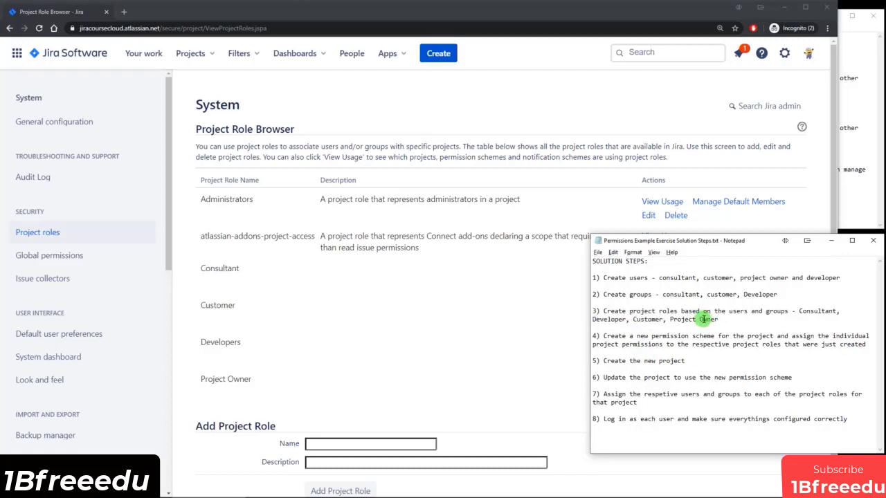
drag(606, 339, 839, 344)
click(839, 343)
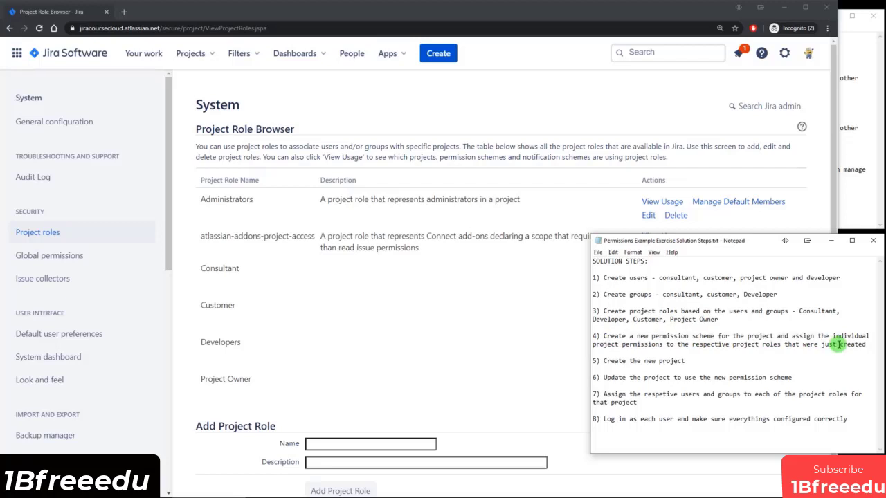
click(530, 339)
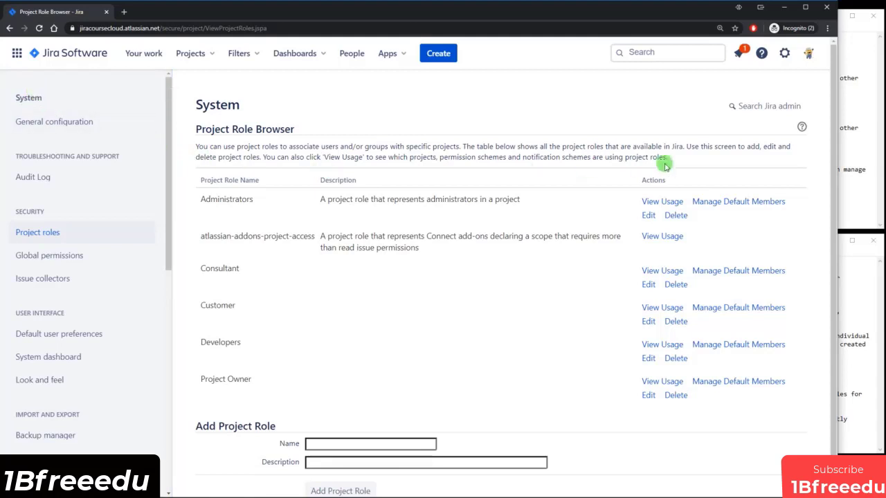
click(784, 53)
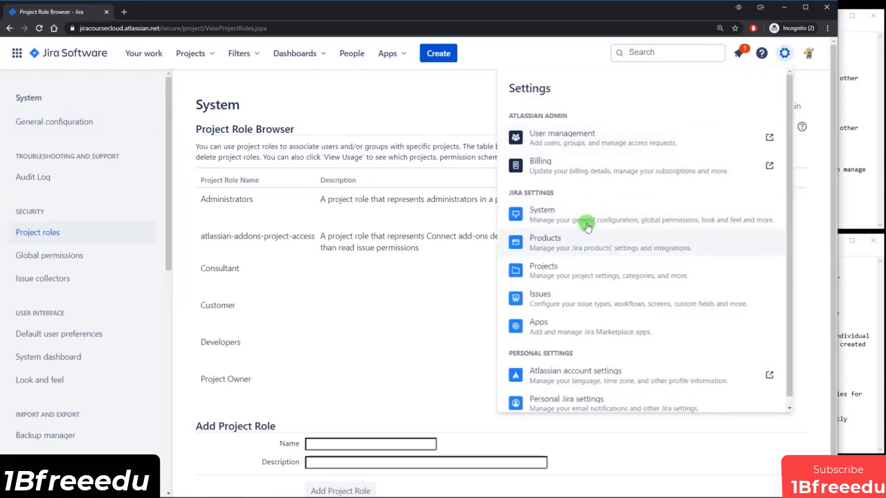
Go to Settings > Issues and open Permission schemes from the sidebar.
click(558, 300)
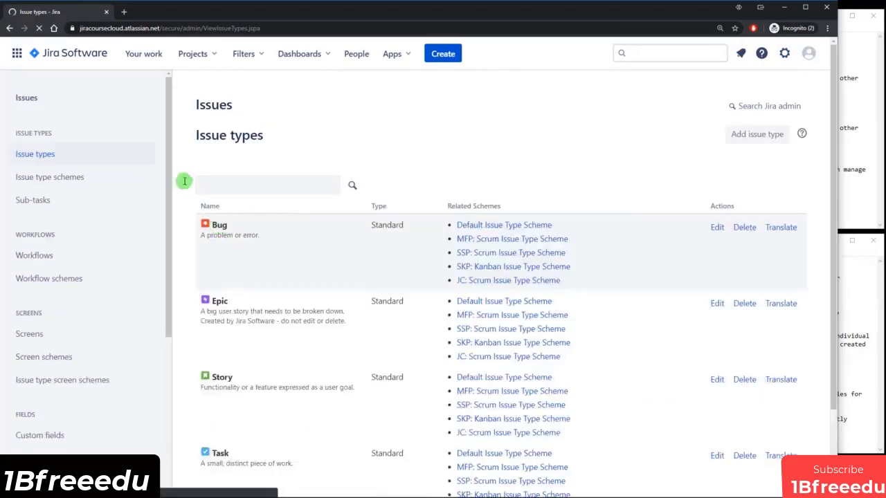
drag(167, 146, 199, 339)
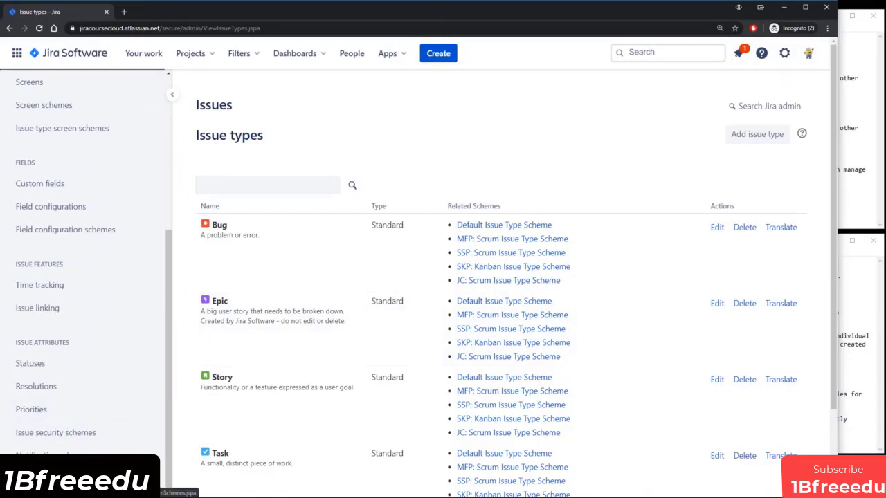
click(55, 432)
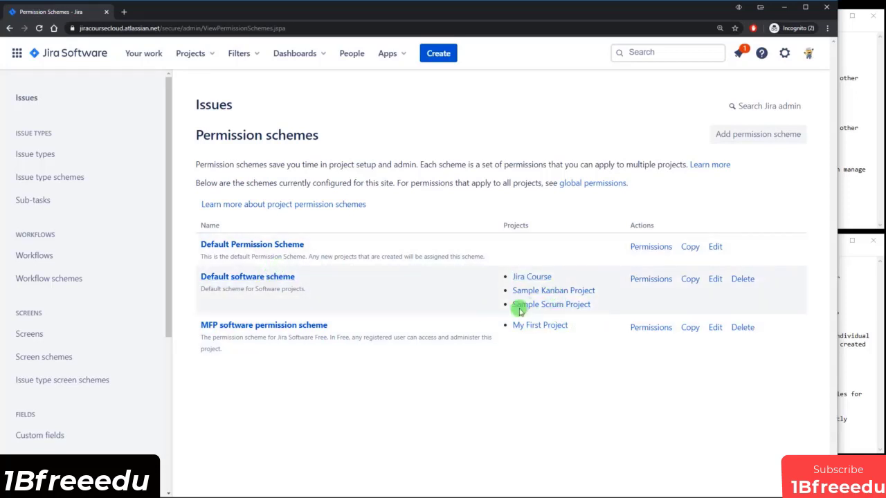
click(658, 281)
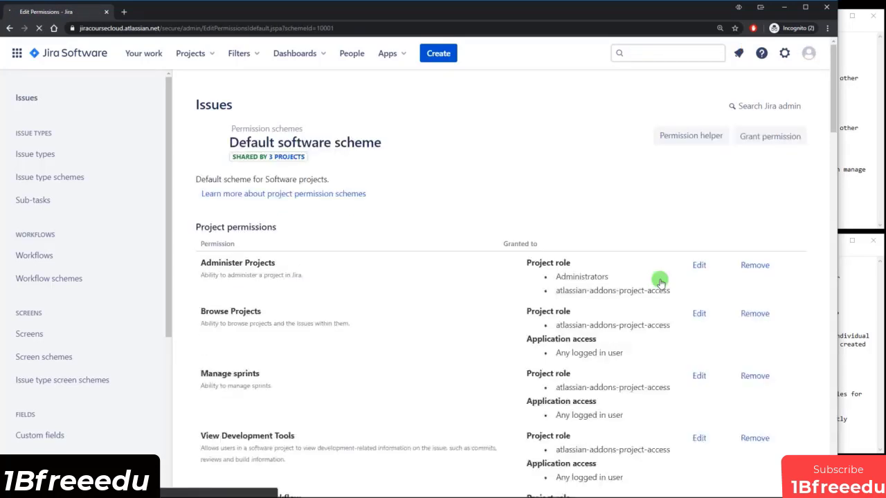
scroll(661, 280, down, 2)
scroll(664, 280, down, 1)
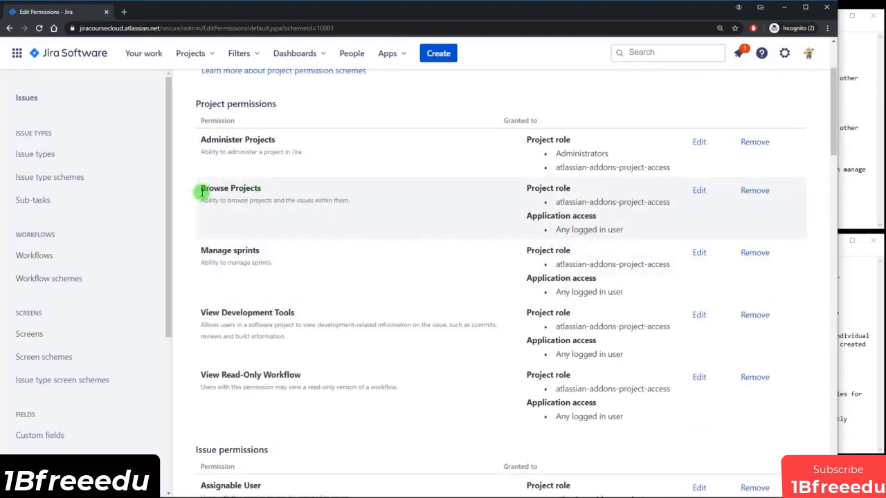
drag(202, 193, 260, 189)
drag(231, 252, 262, 252)
drag(231, 313, 314, 316)
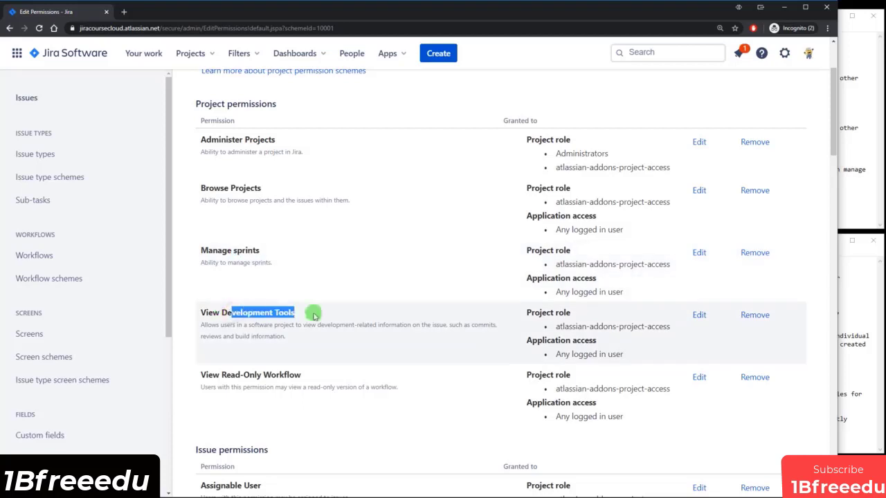
drag(225, 374, 284, 374)
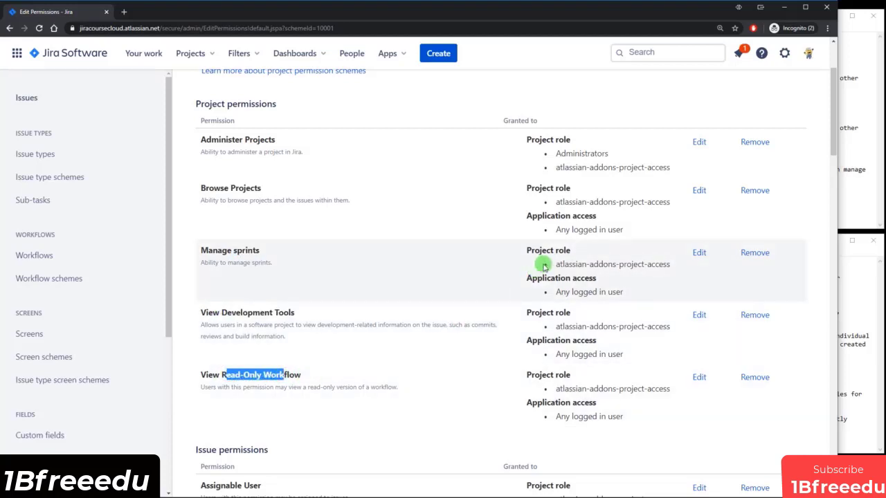
triple_click(559, 229)
drag(567, 293, 612, 289)
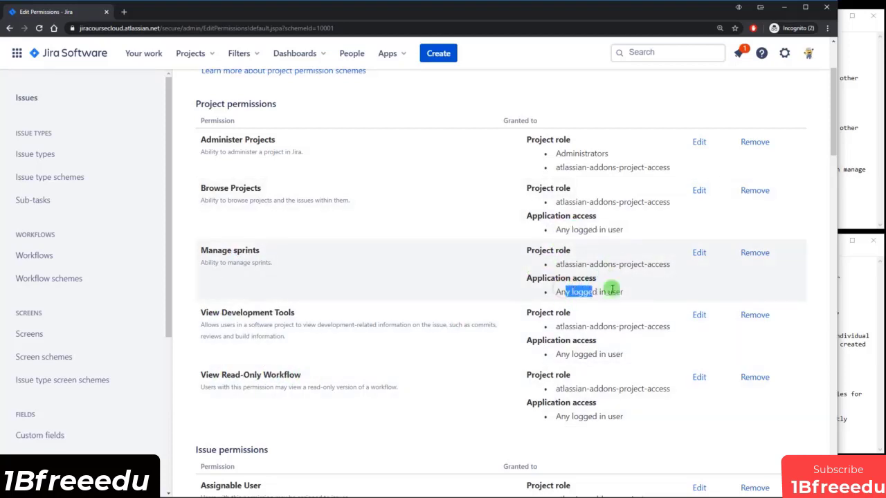
drag(571, 353, 623, 353)
drag(572, 416, 622, 416)
scroll(638, 408, down, 1)
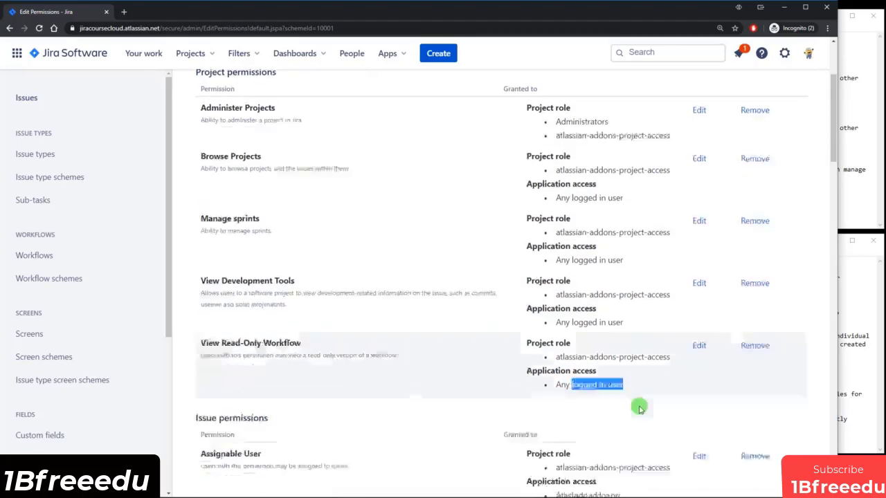
scroll(638, 409, down, 3)
drag(556, 281, 623, 281)
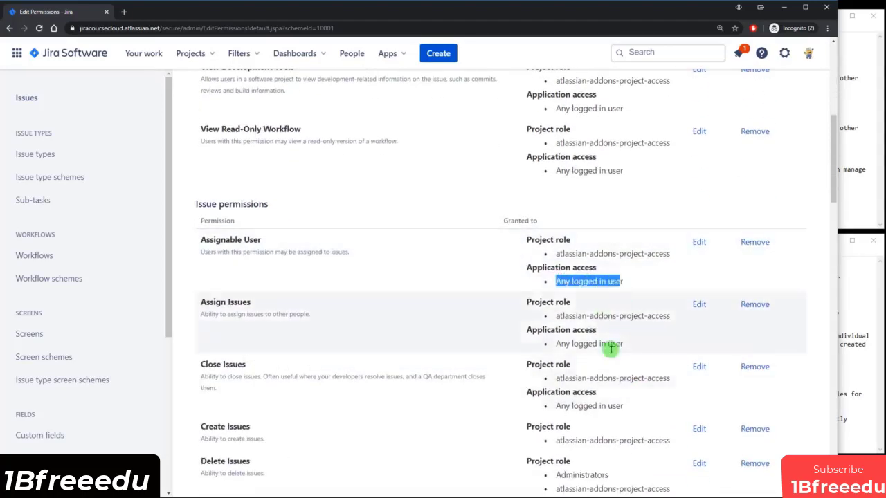
drag(561, 348, 614, 341)
scroll(614, 346, down, 1)
scroll(616, 349, down, 1)
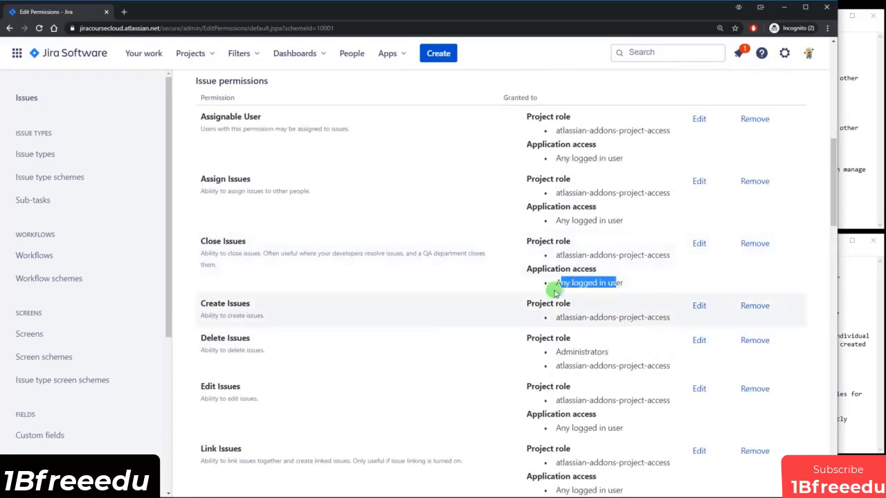
scroll(595, 267, down, 1)
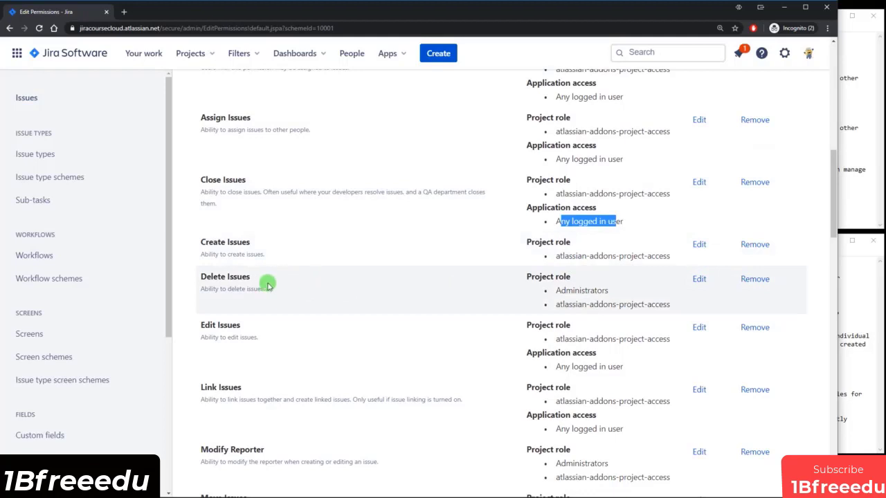
drag(562, 290, 619, 292)
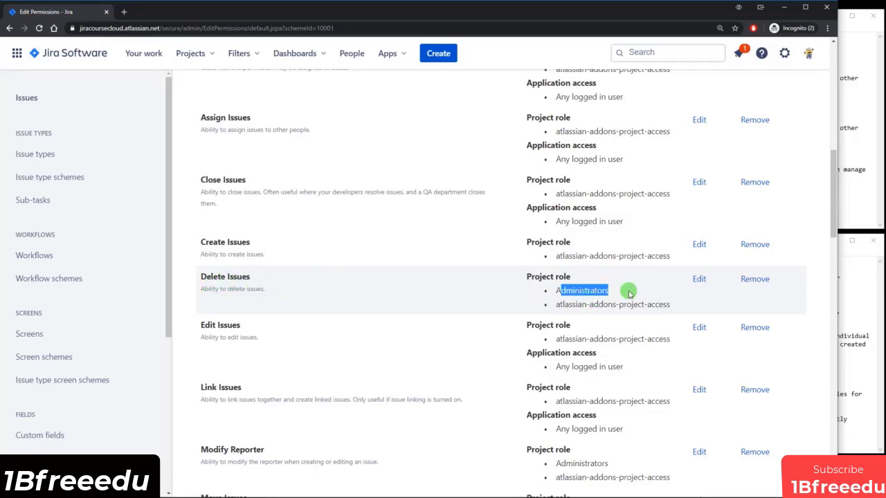
scroll(629, 293, down, 3)
drag(555, 245, 625, 244)
scroll(640, 277, down, 1)
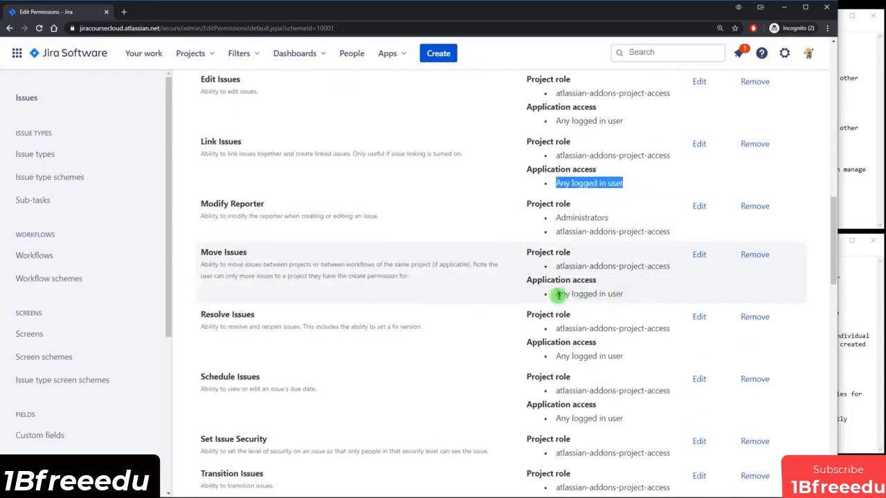
drag(557, 294, 611, 293)
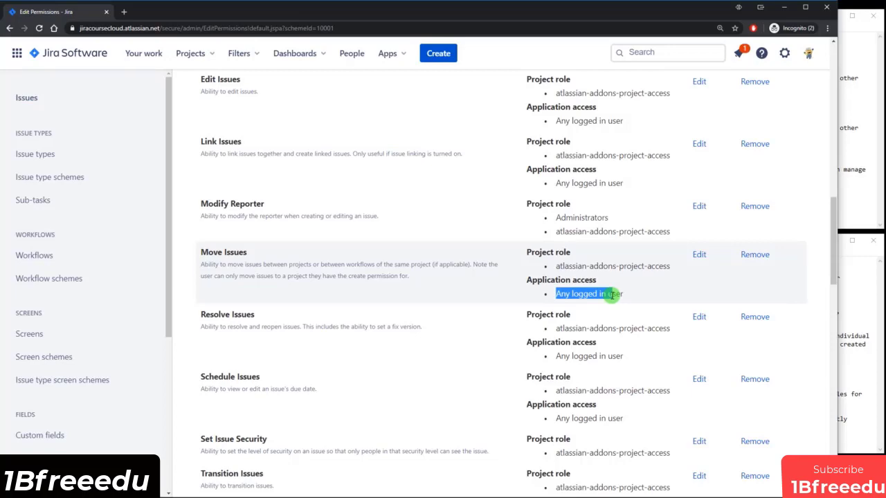
scroll(614, 294, up, 15)
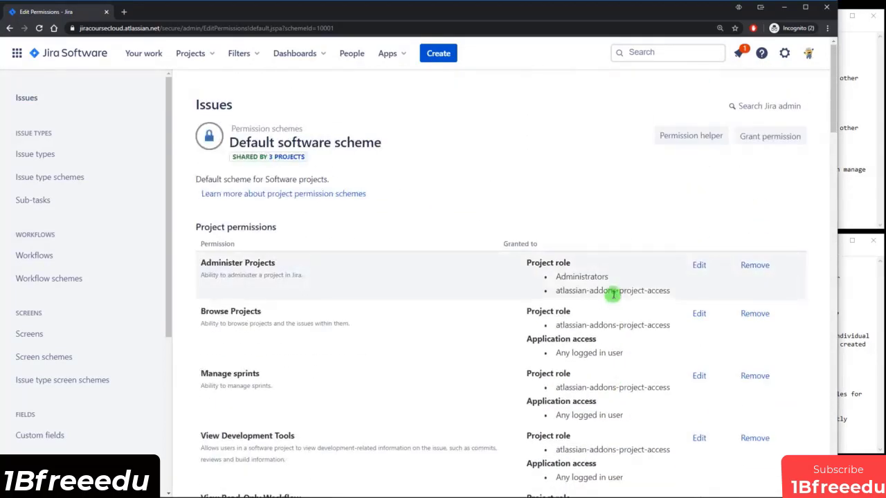
click(9, 28)
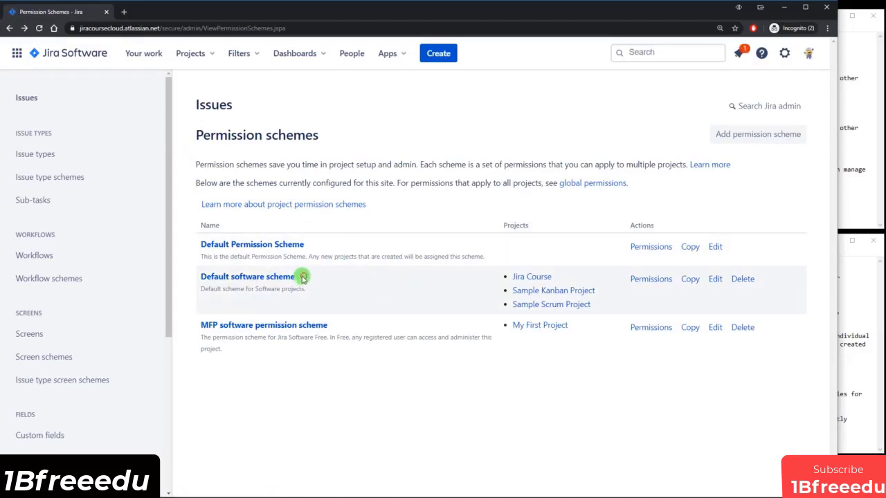
drag(302, 277, 219, 284)
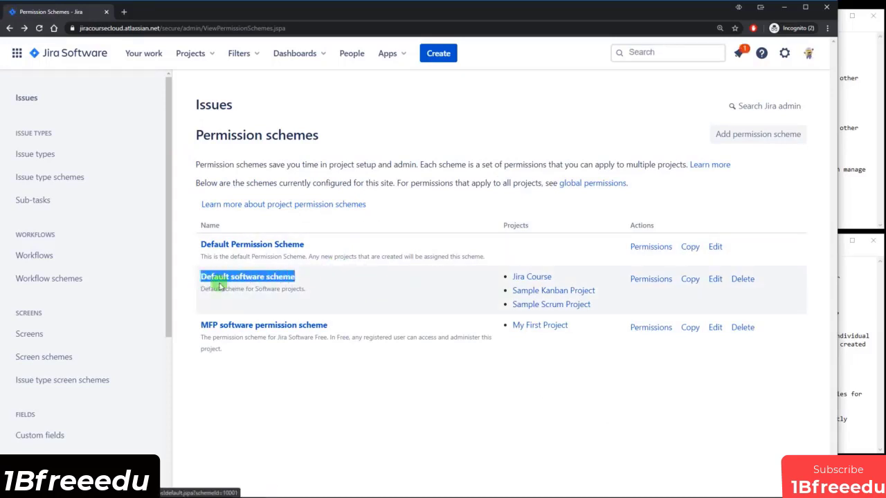
click(311, 281)
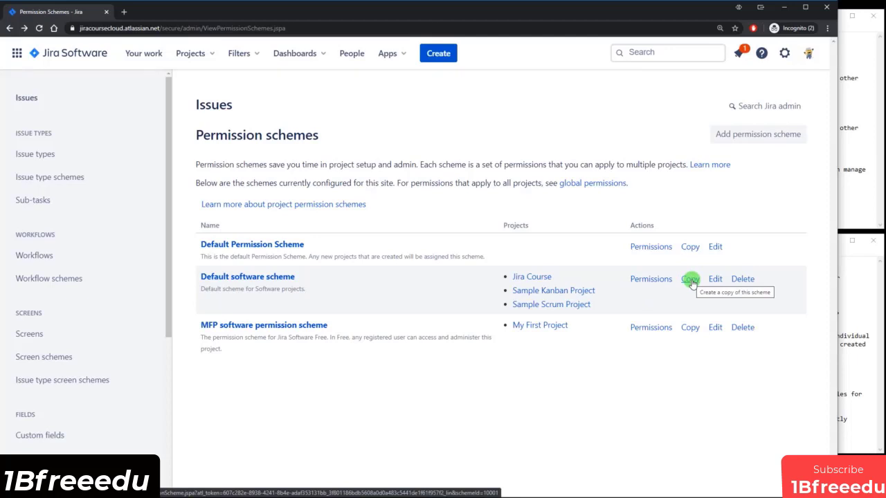
click(652, 280)
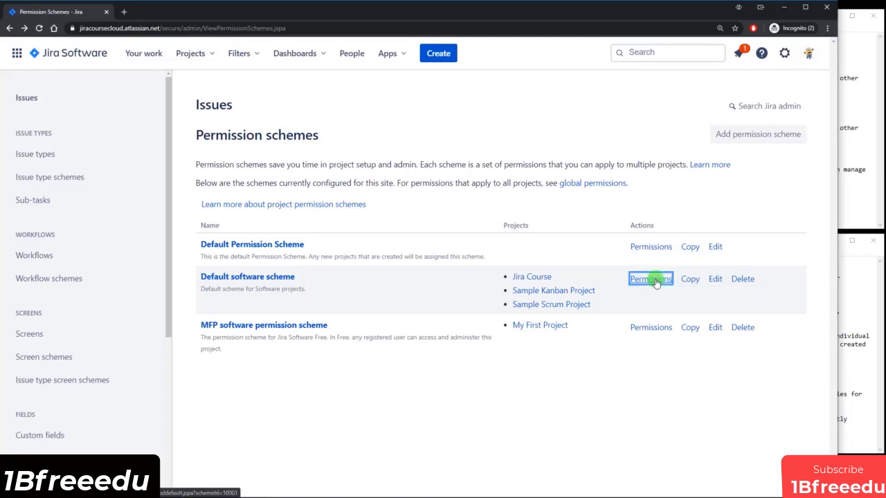
click(169, 11)
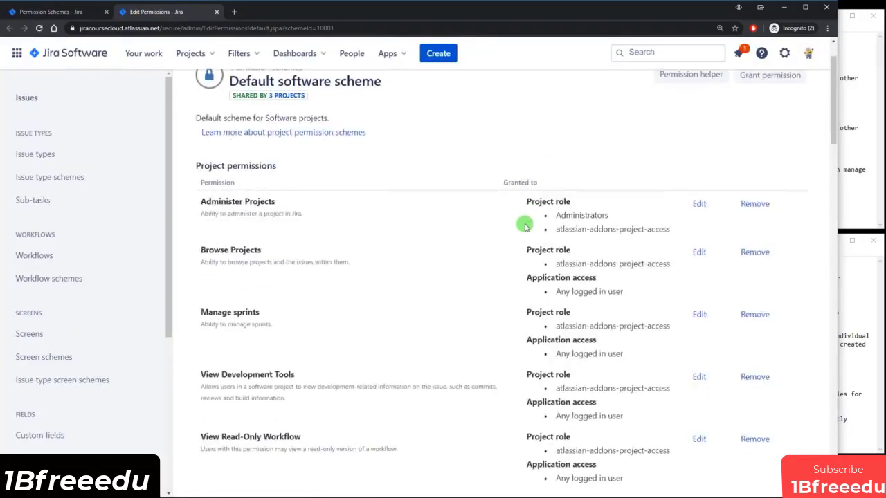
click(72, 12)
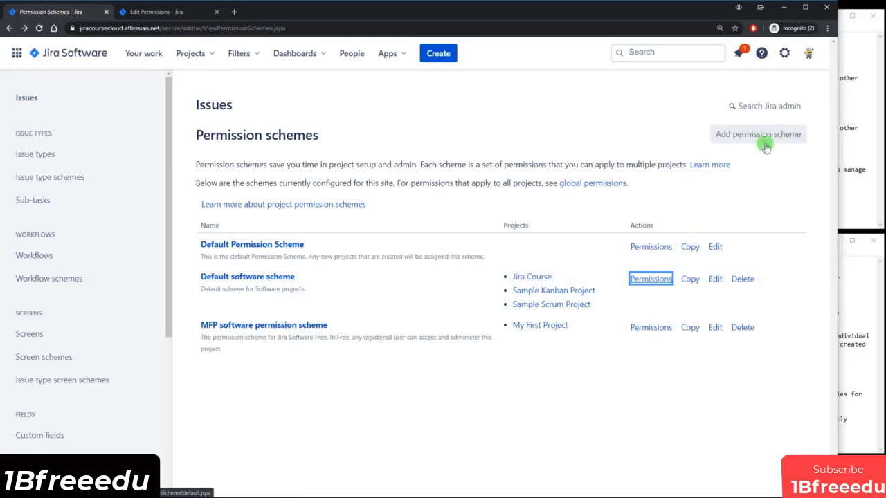
click(159, 13)
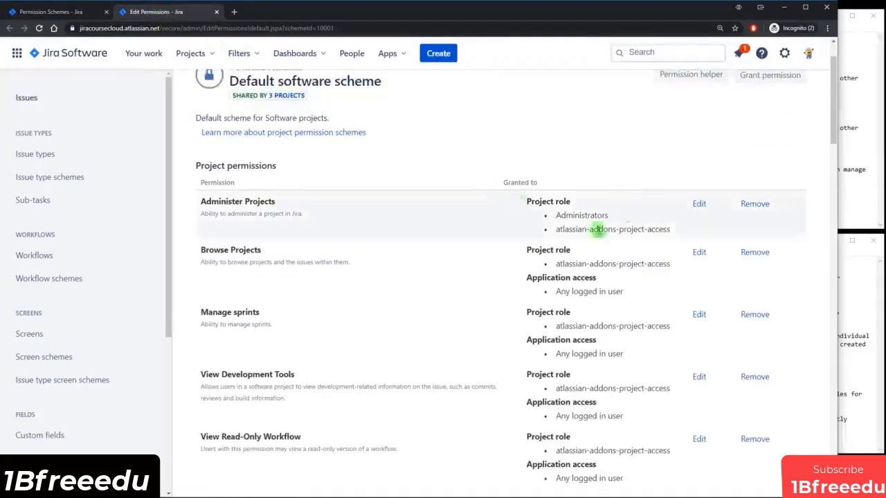
scroll(513, 249, down, 2)
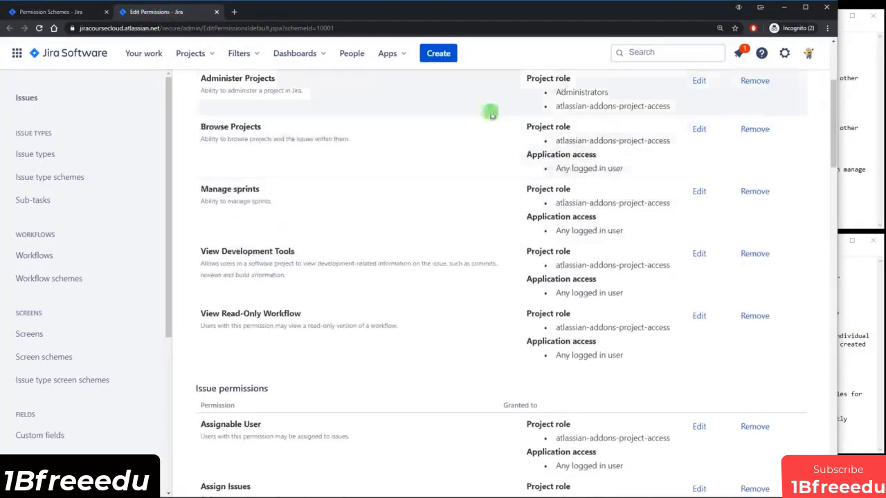
scroll(609, 287, down, 4)
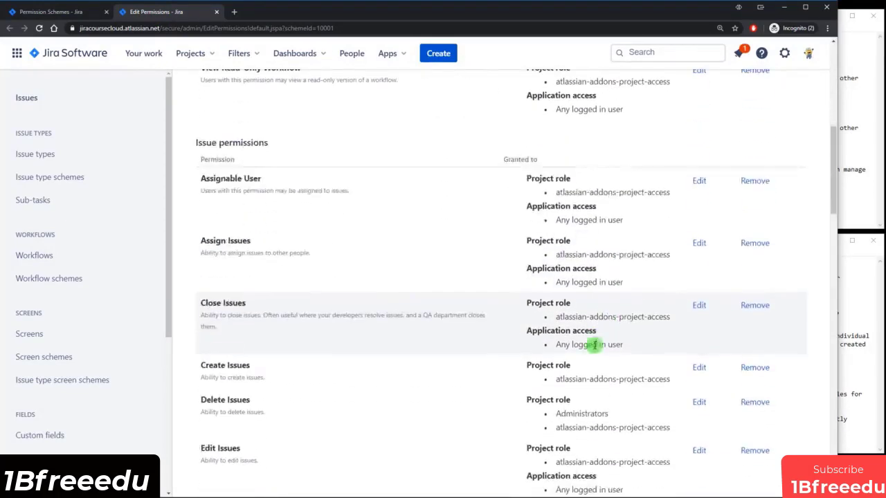
scroll(593, 325, up, 2)
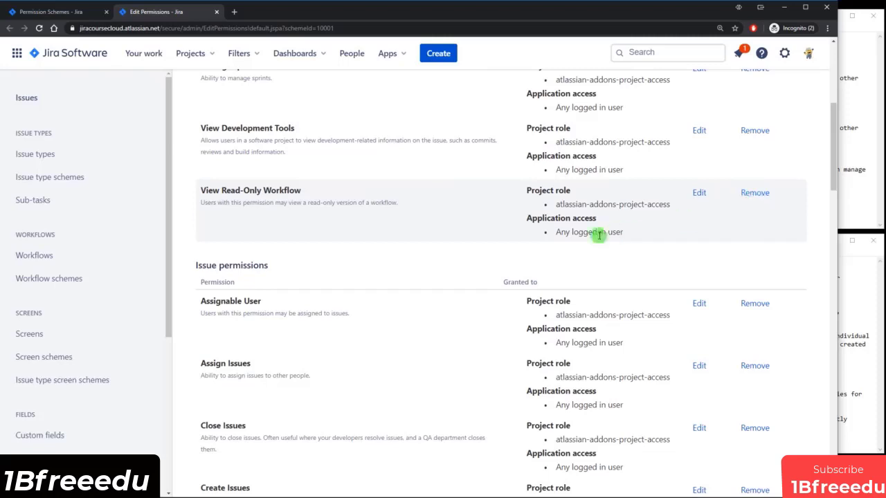
drag(553, 231, 626, 234)
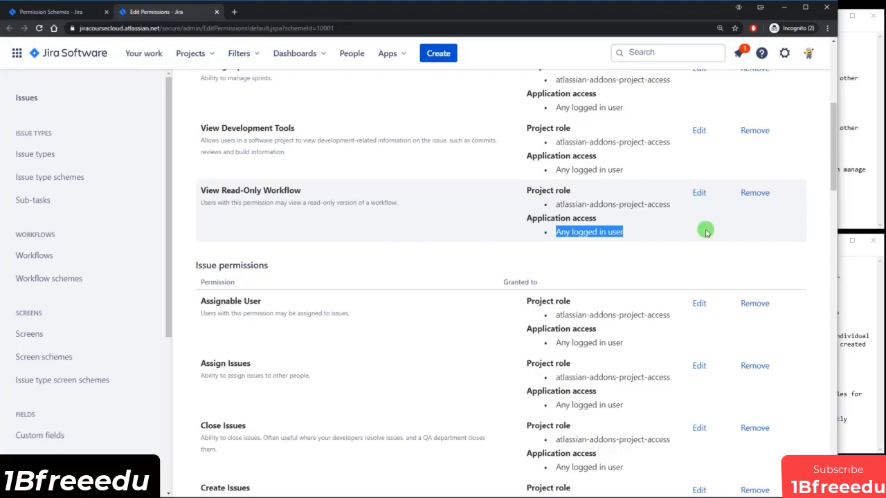
scroll(743, 228, down, 3)
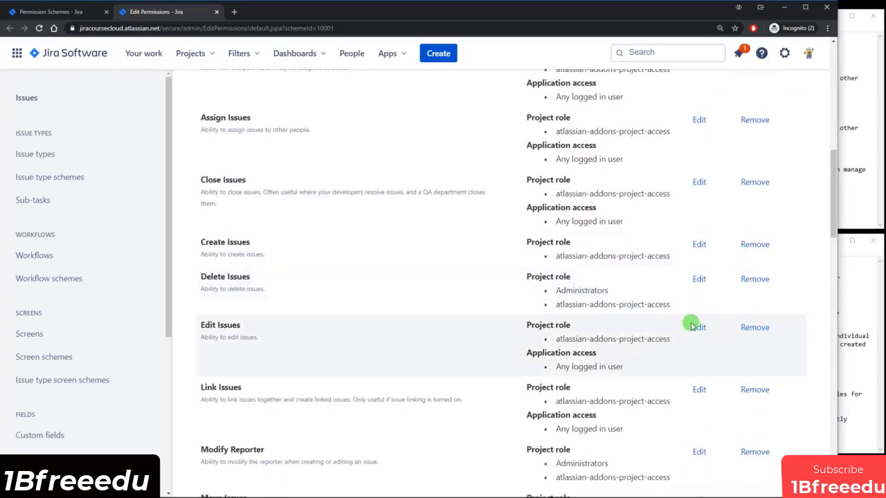
scroll(484, 259, up, 4)
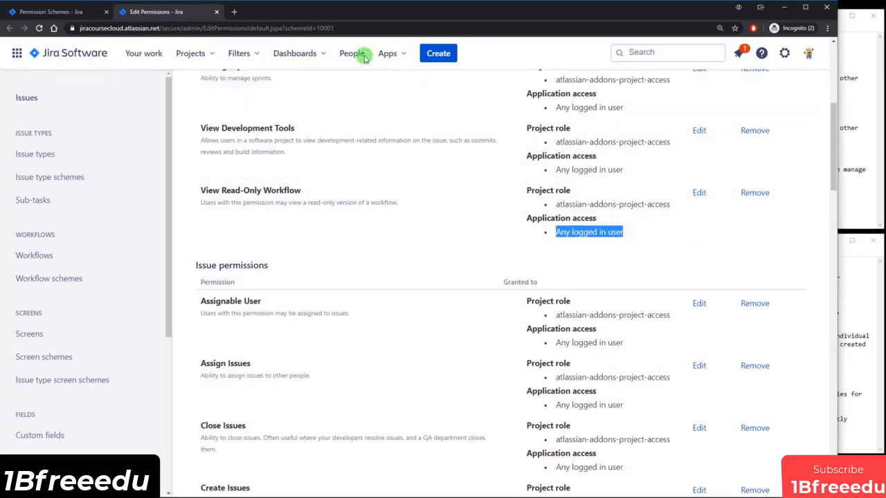
click(216, 12)
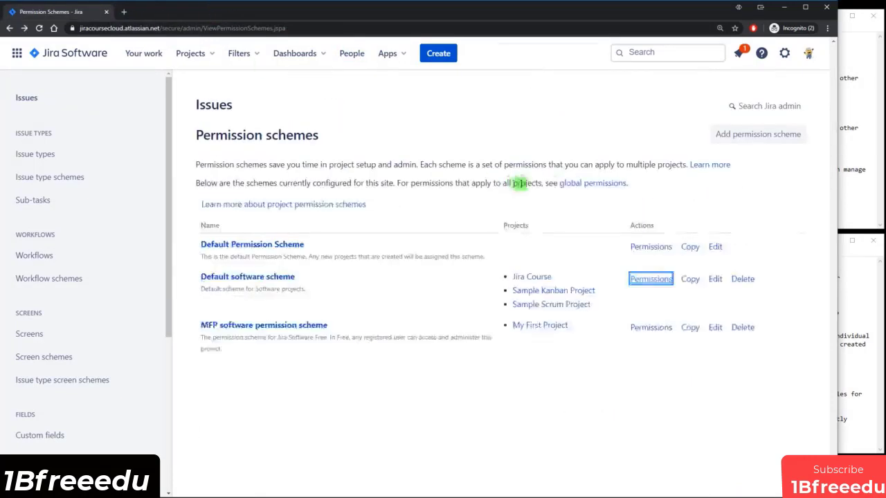
Add a permission scheme named Main Software Permission Scheme.
click(747, 138)
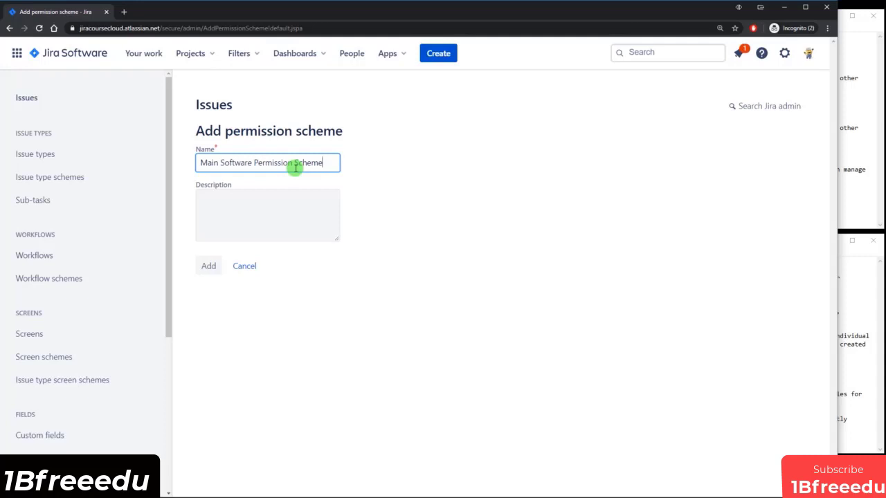
click(208, 267)
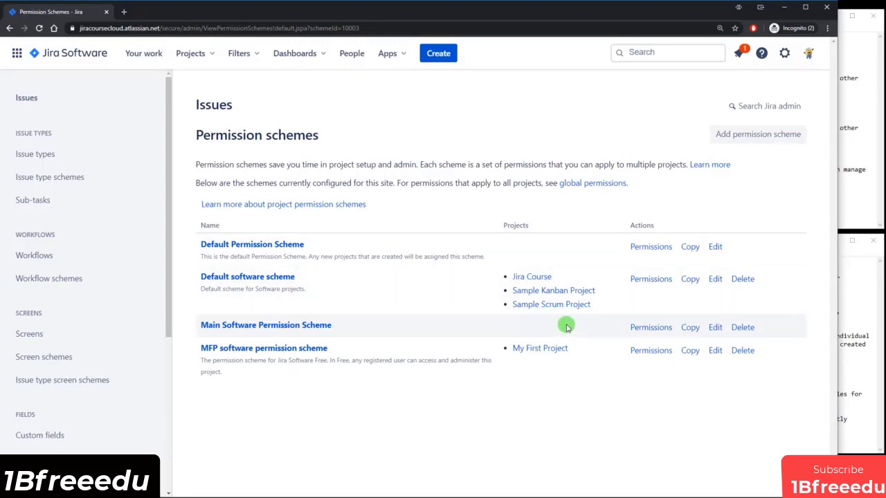
Open the Main Software Permission Scheme's permissions and scroll through its empty grants.
click(650, 329)
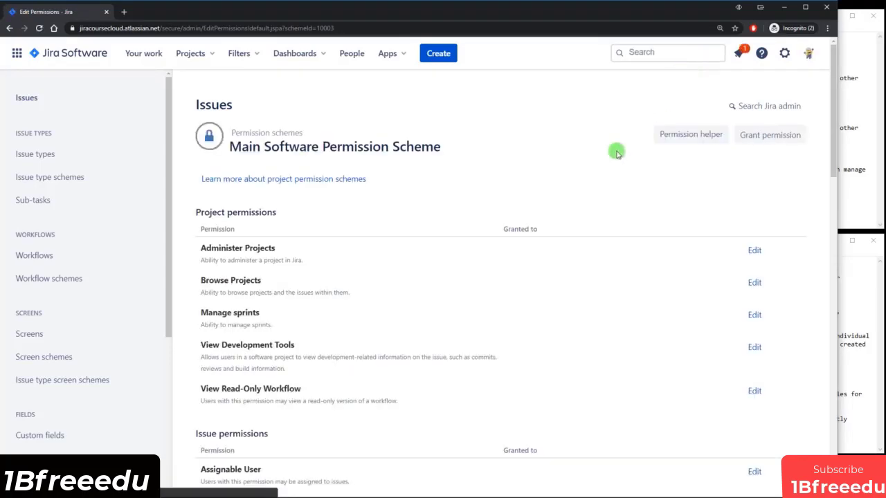
scroll(585, 178, down, 7)
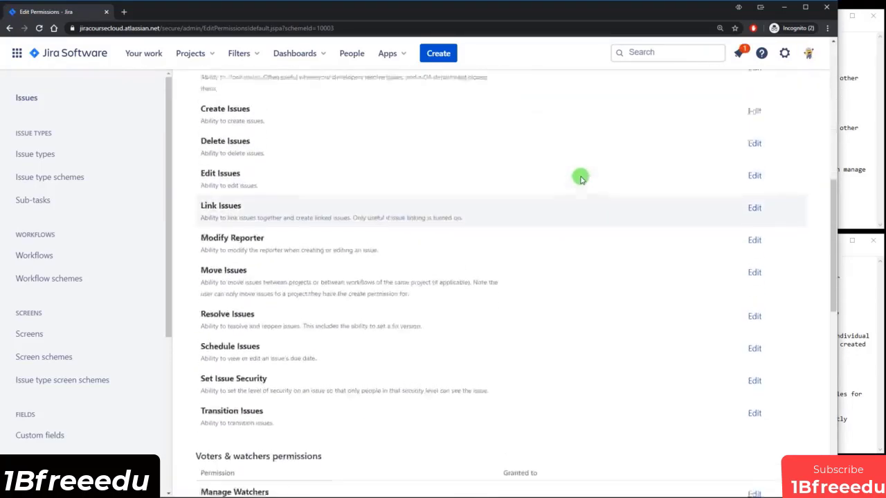
scroll(581, 179, up, 5)
scroll(581, 179, up, 1)
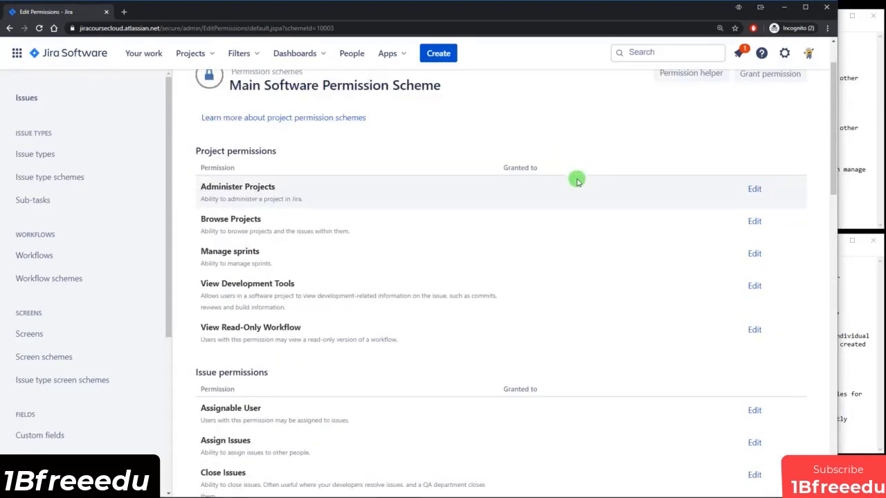
scroll(551, 191, down, 2)
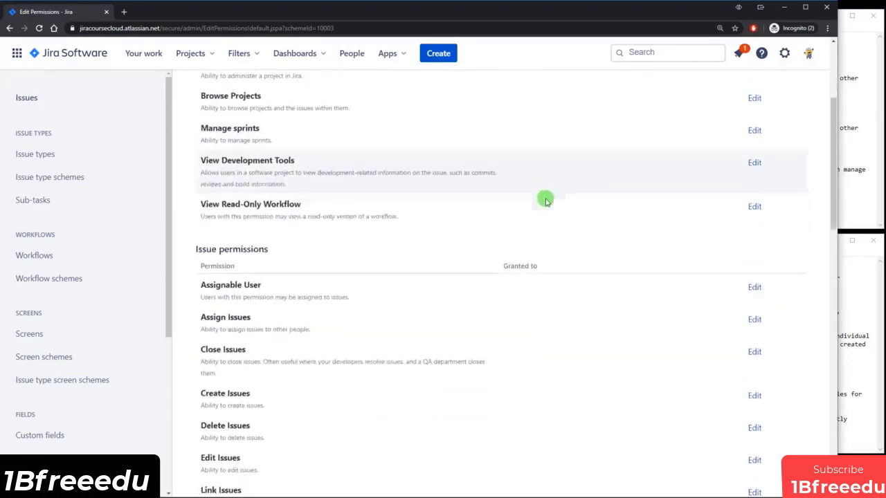
scroll(533, 233, up, 2)
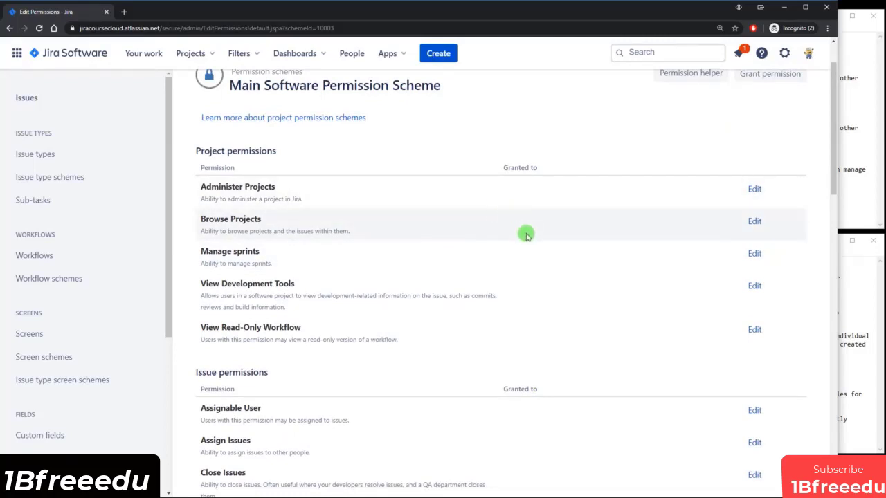
scroll(525, 235, down, 1)
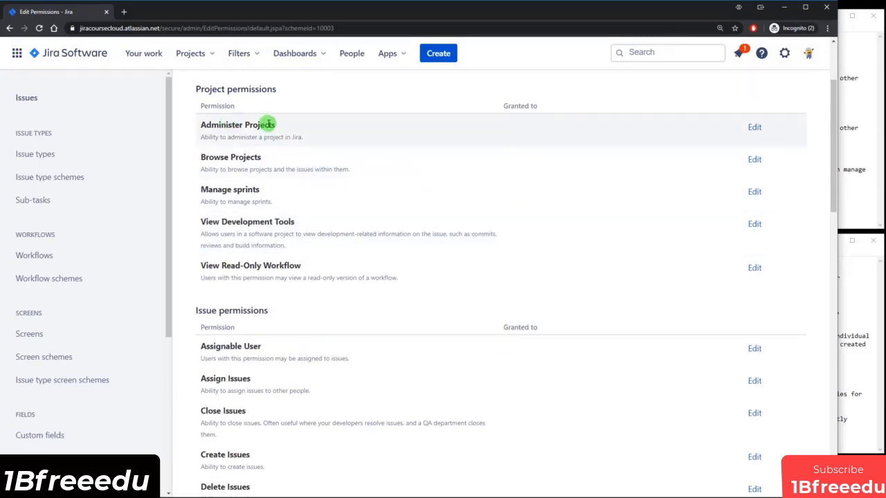
Grant Administer Projects to the Administrators project role in the new scheme.
click(753, 127)
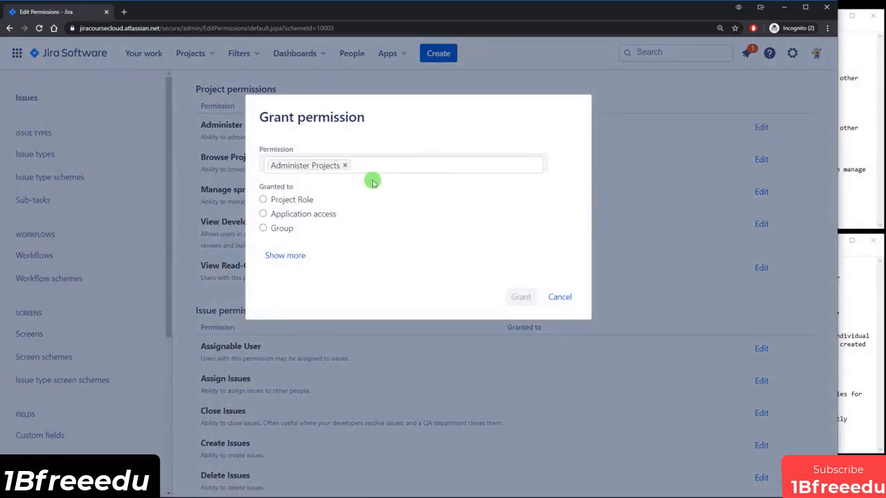
click(289, 201)
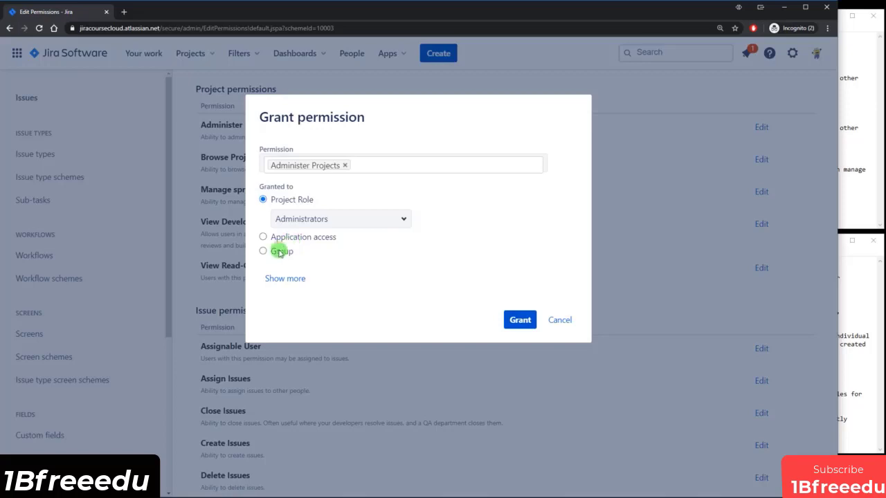
click(284, 278)
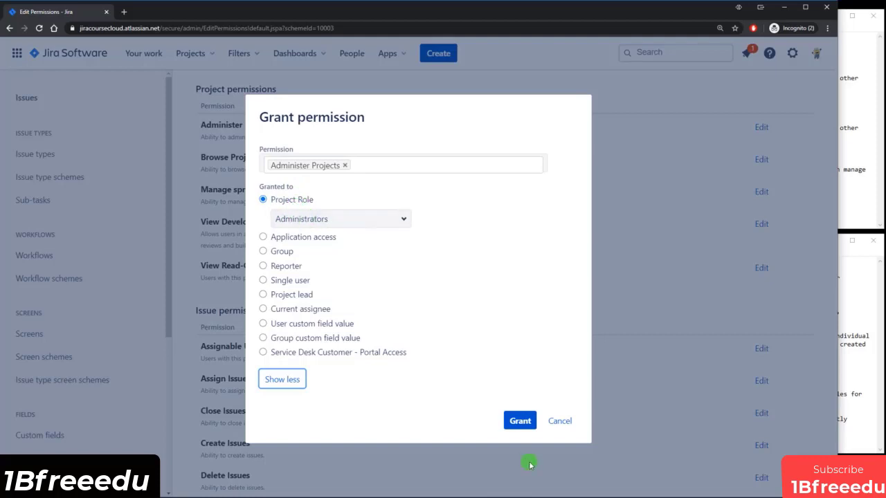
click(518, 419)
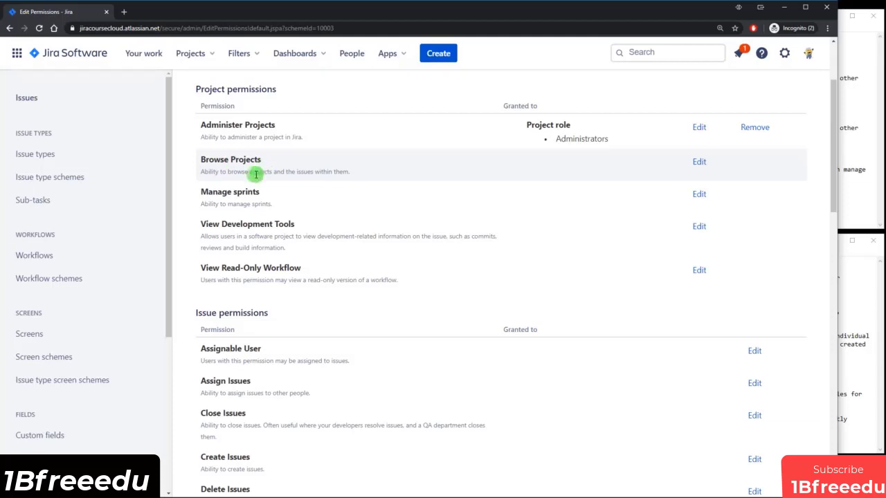
drag(249, 172, 334, 170)
click(341, 171)
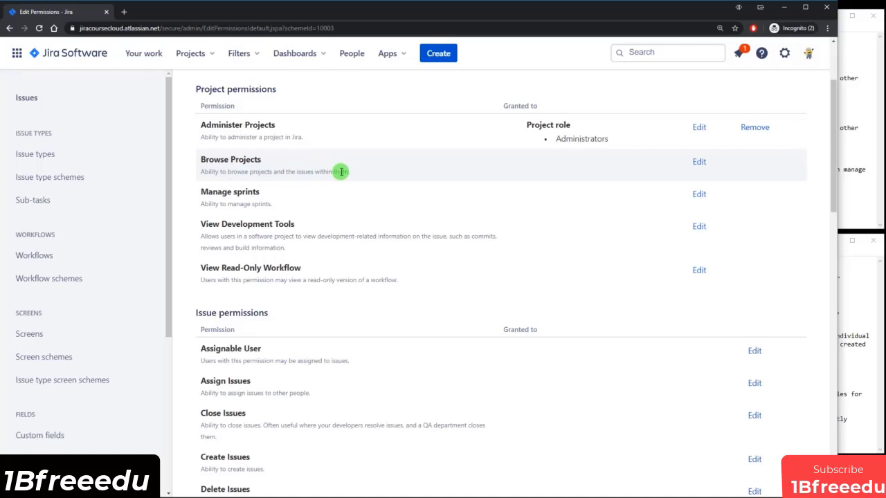
Try granting Browse Projects to a project role, review the role list, and cancel.
drag(206, 159, 276, 162)
click(699, 161)
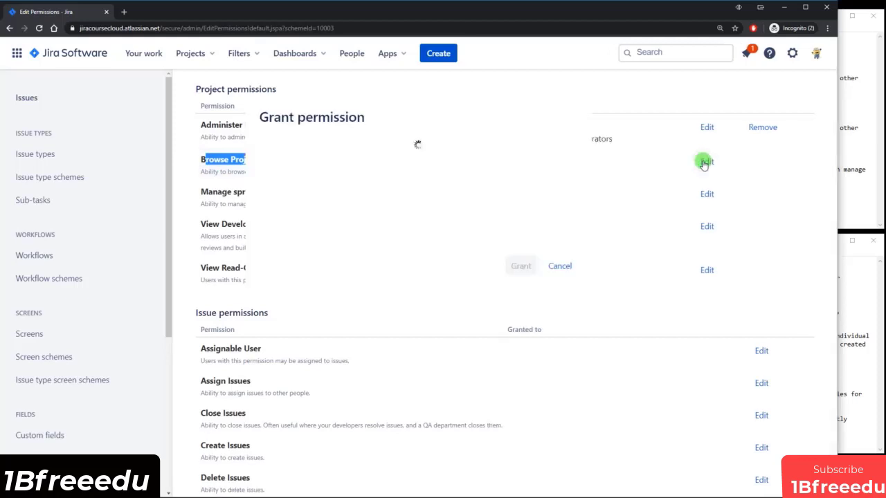
click(292, 201)
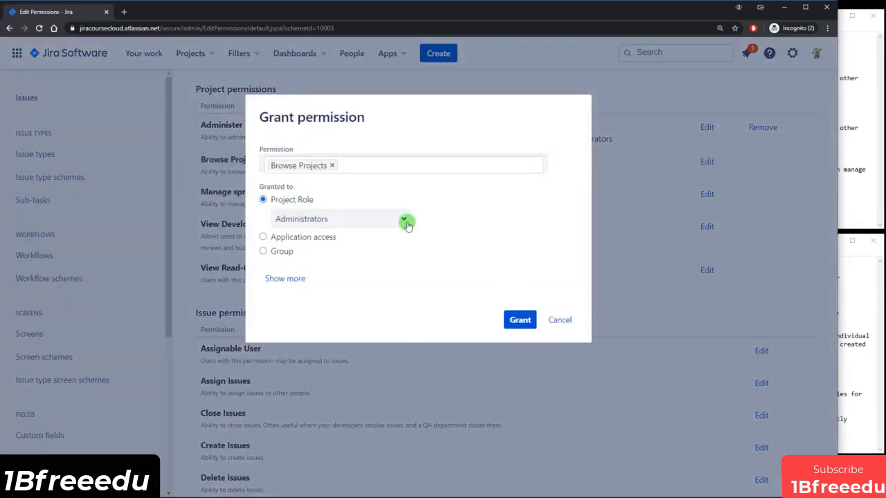
click(404, 220)
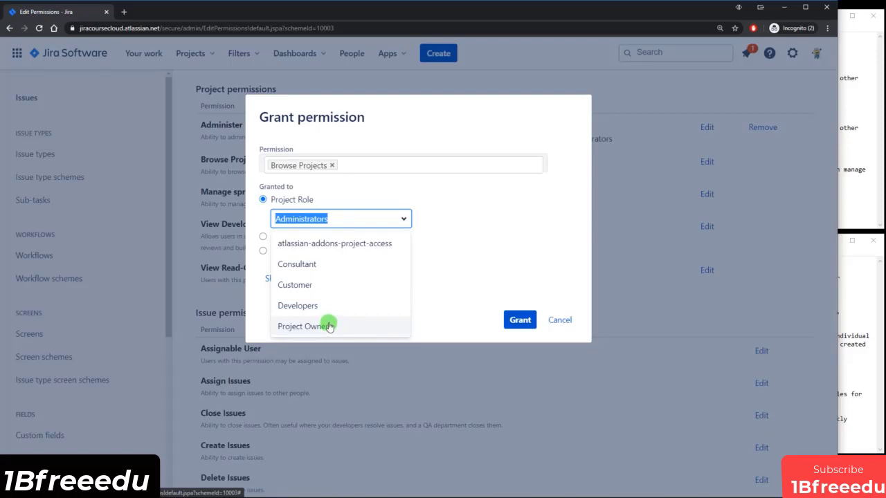
click(561, 320)
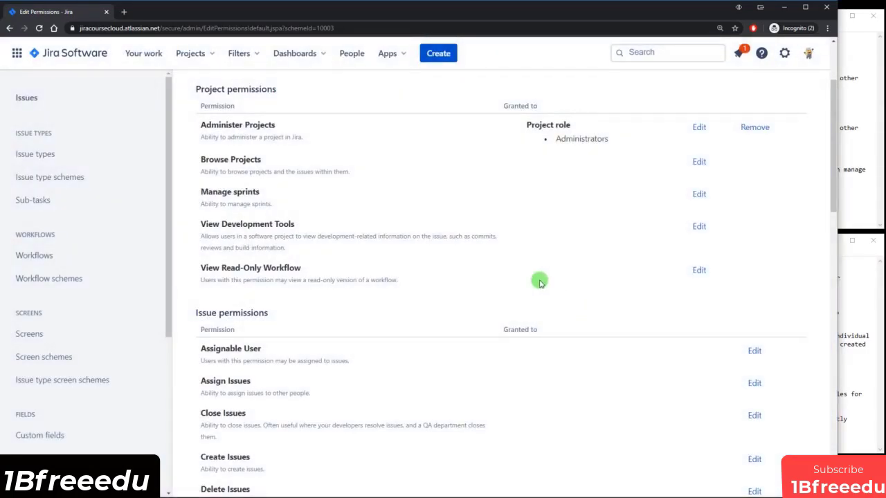
Recheck the project roles available for Browse Projects and cancel again without granting anything.
drag(198, 156, 227, 158)
click(228, 160)
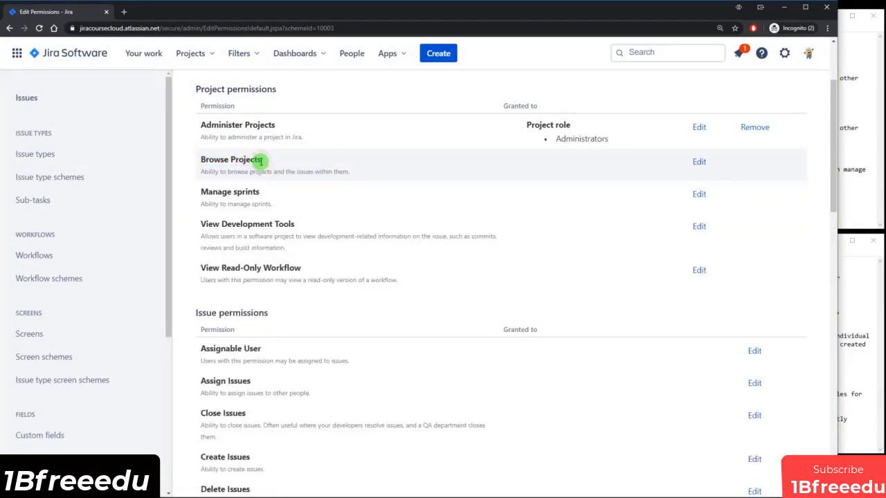
scroll(292, 375, down, 1)
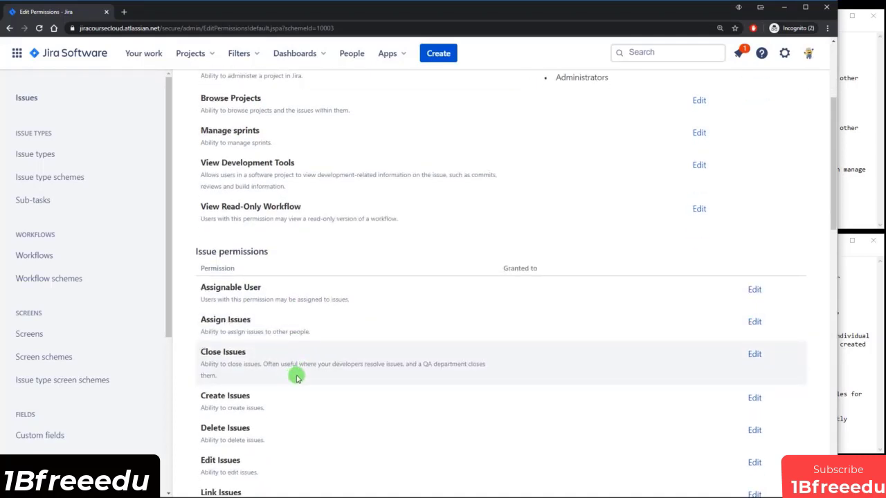
scroll(712, 207, up, 2)
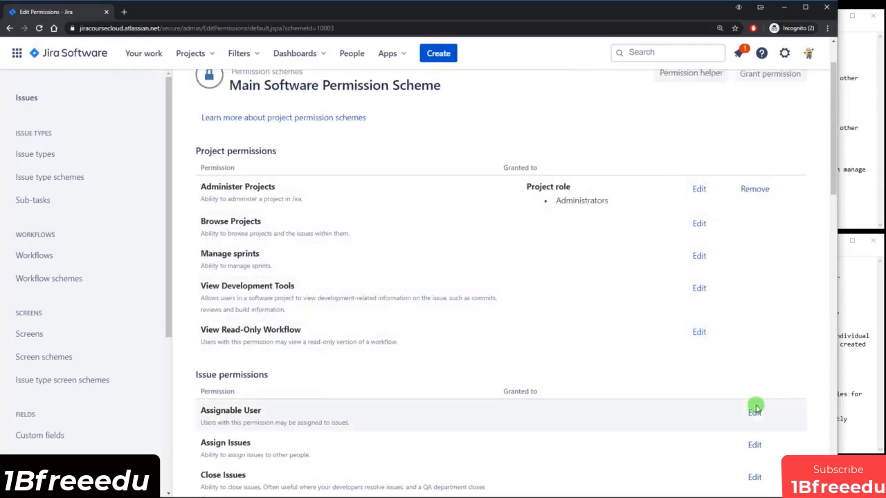
click(697, 224)
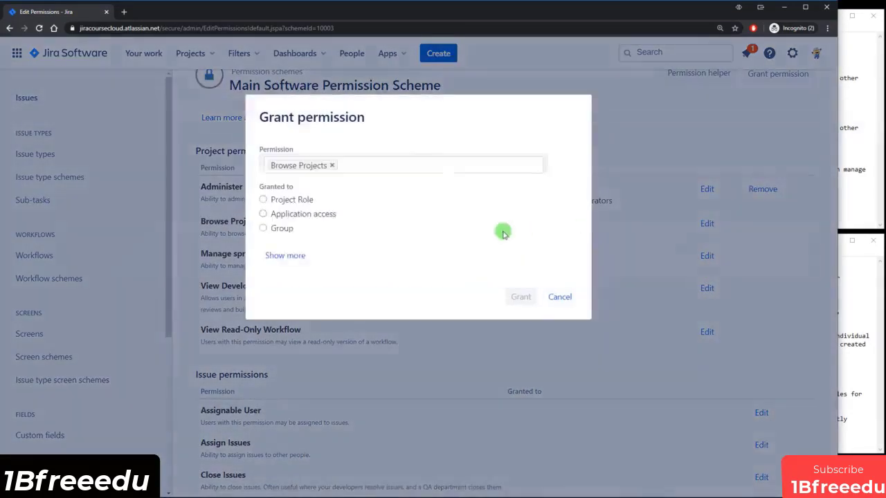
click(287, 200)
click(346, 217)
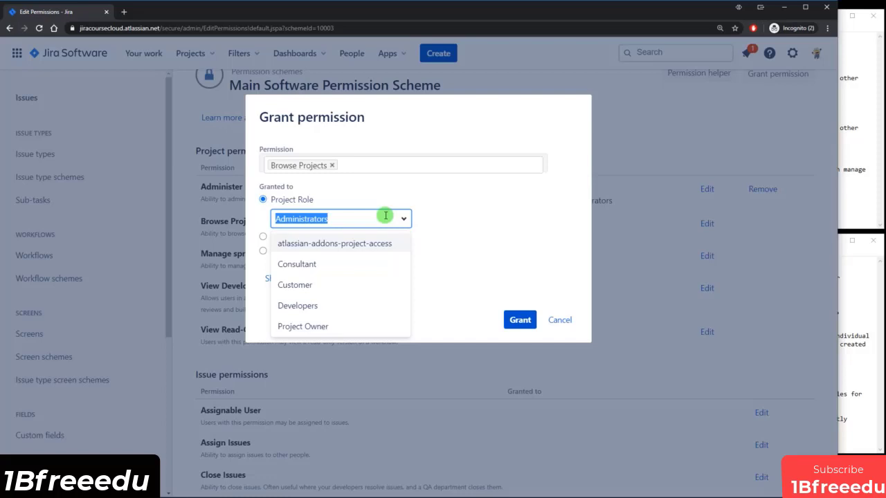
click(560, 321)
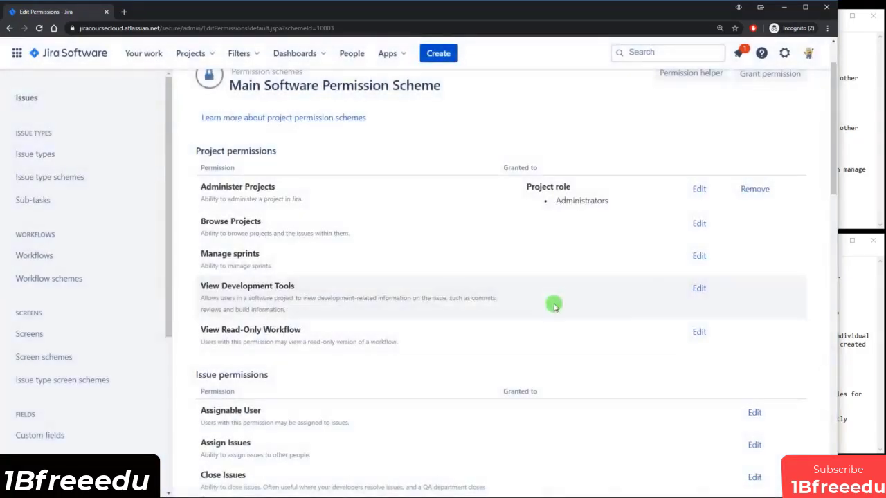
scroll(664, 242, up, 2)
In a new System settings tab, add a project role named Project Team, then return to the scheme.
click(783, 54)
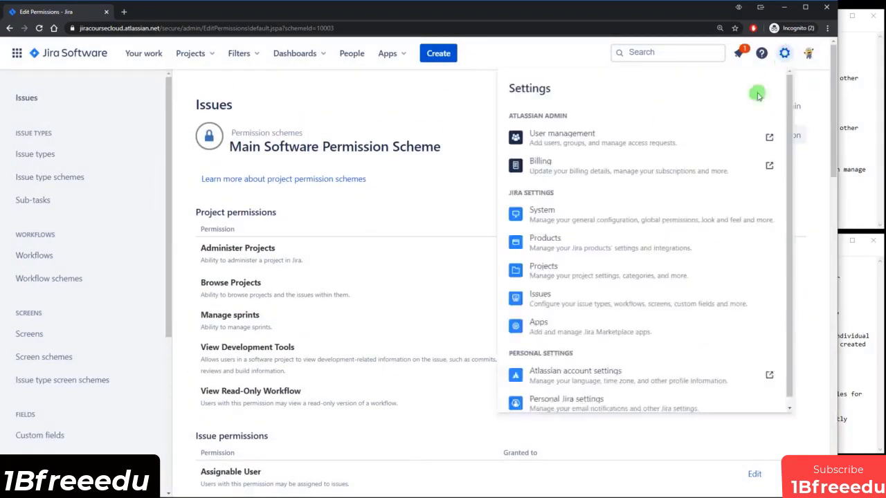
ctrl+click(565, 218)
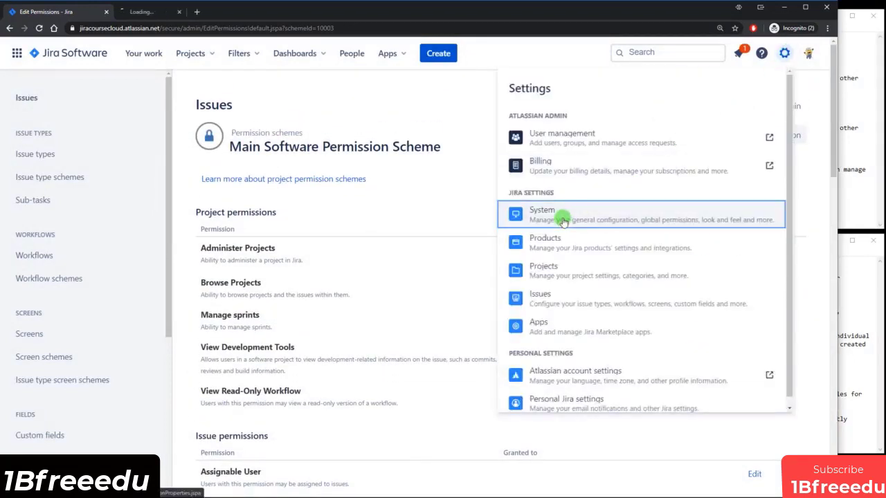
click(169, 19)
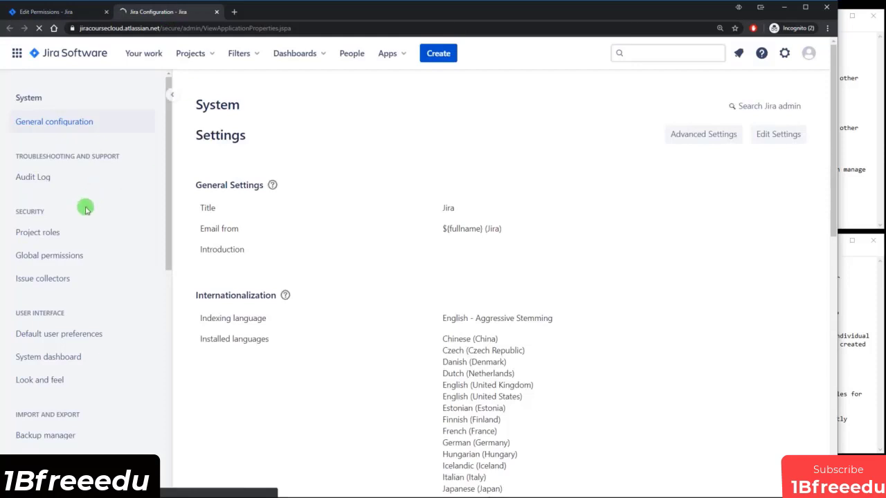
click(50, 235)
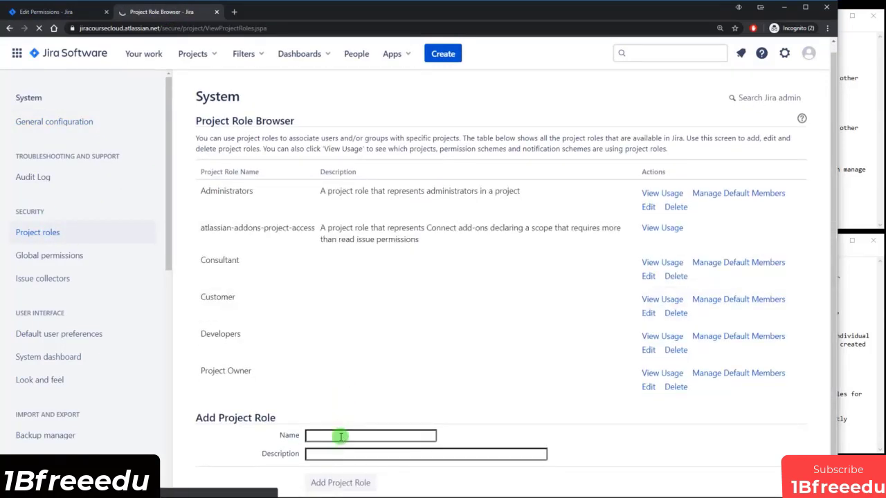
click(341, 436)
text(Project Team)
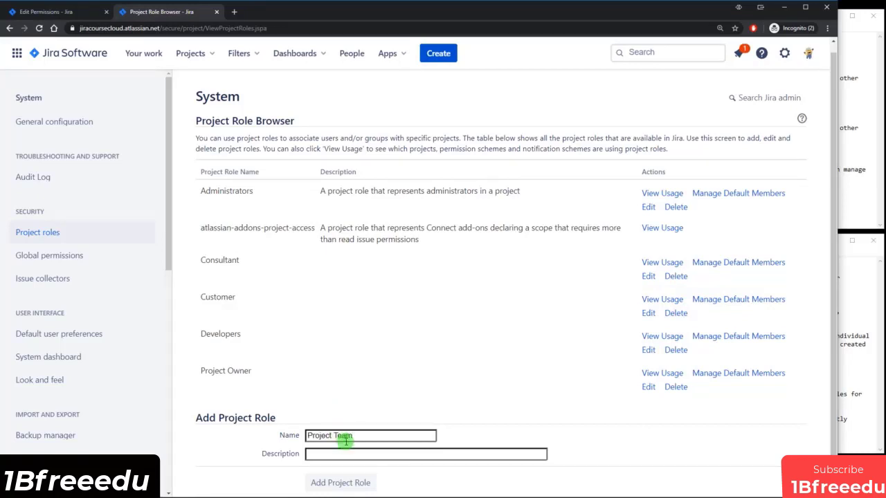
click(340, 483)
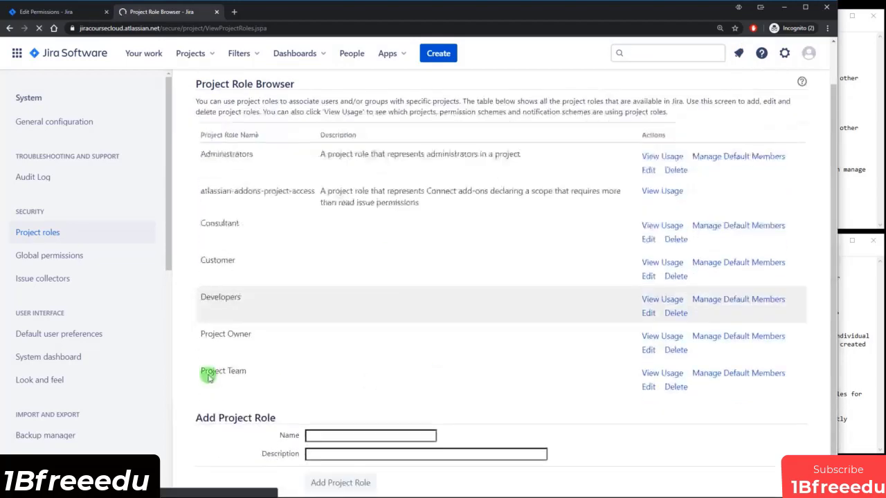
drag(201, 371, 243, 372)
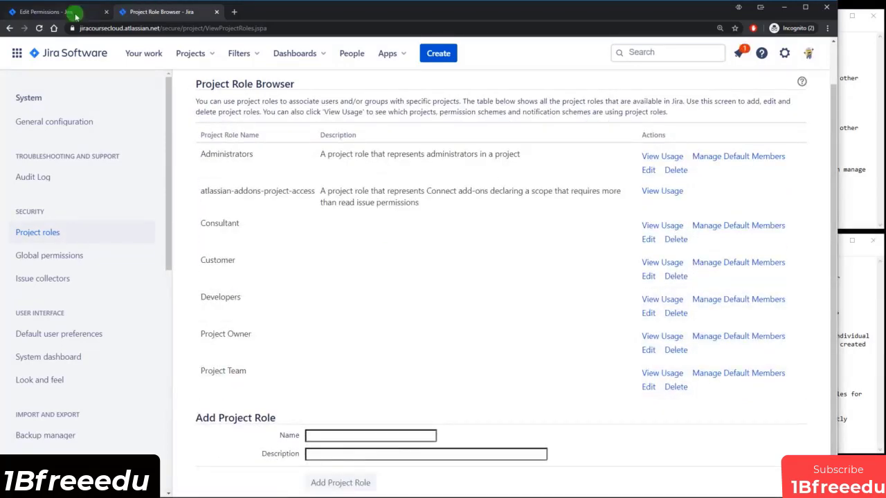
click(69, 11)
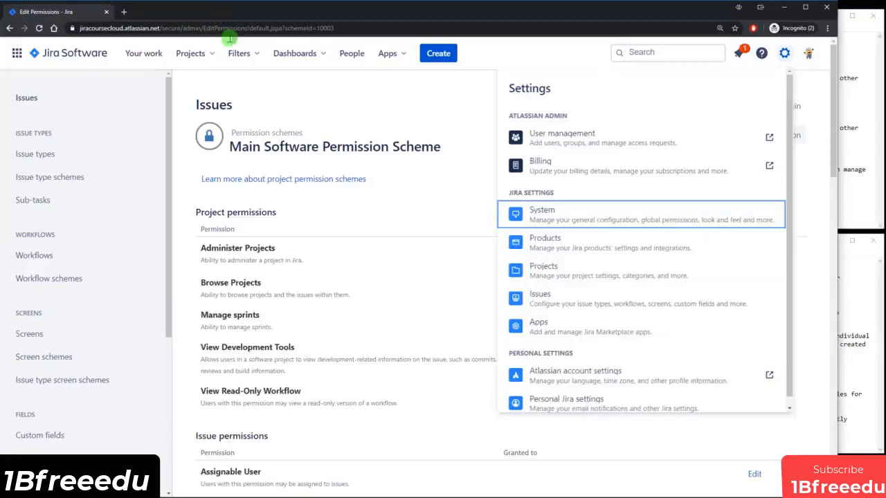
Grant Browse Projects to the Project Team project role and confirm it is listed.
click(433, 190)
scroll(484, 207, down, 1)
click(697, 225)
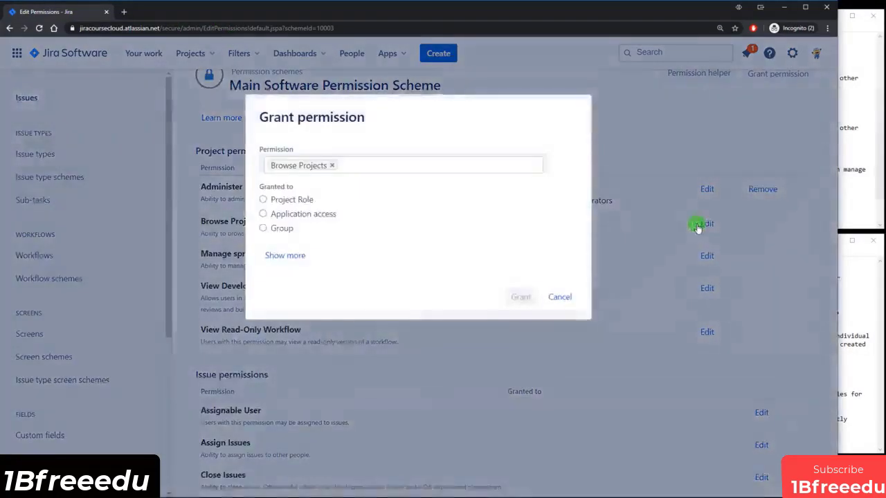
click(299, 201)
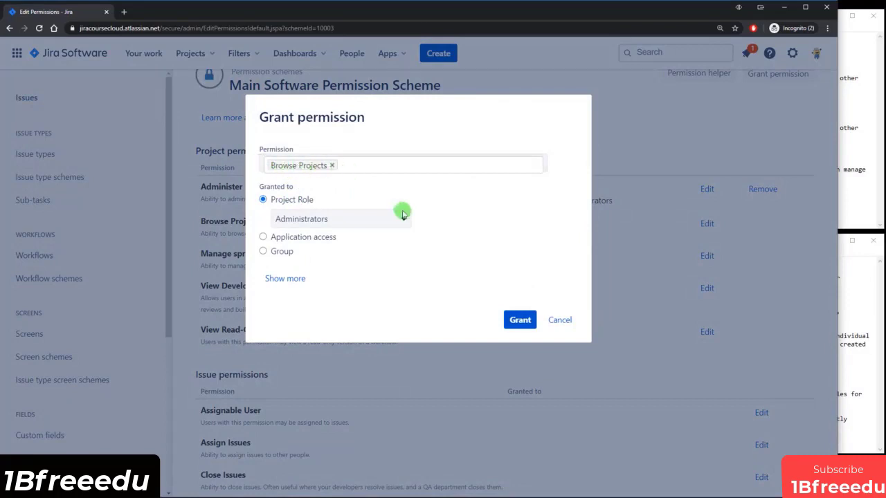
click(405, 219)
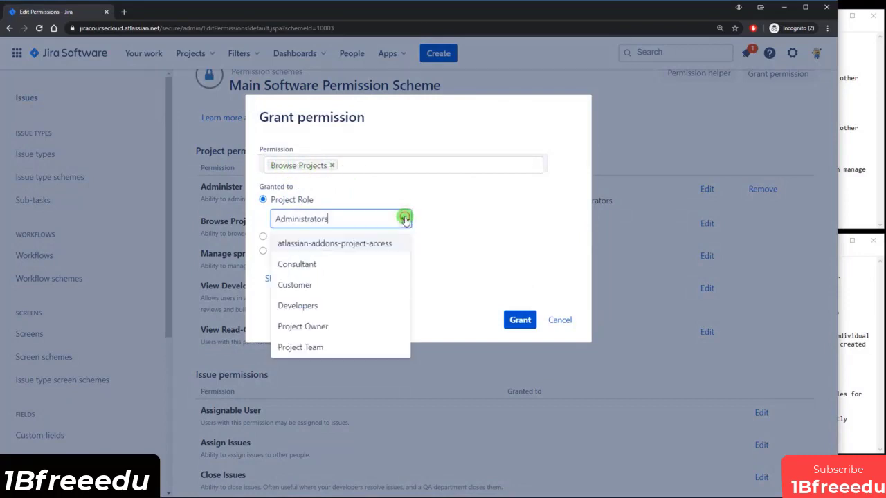
click(308, 347)
click(504, 323)
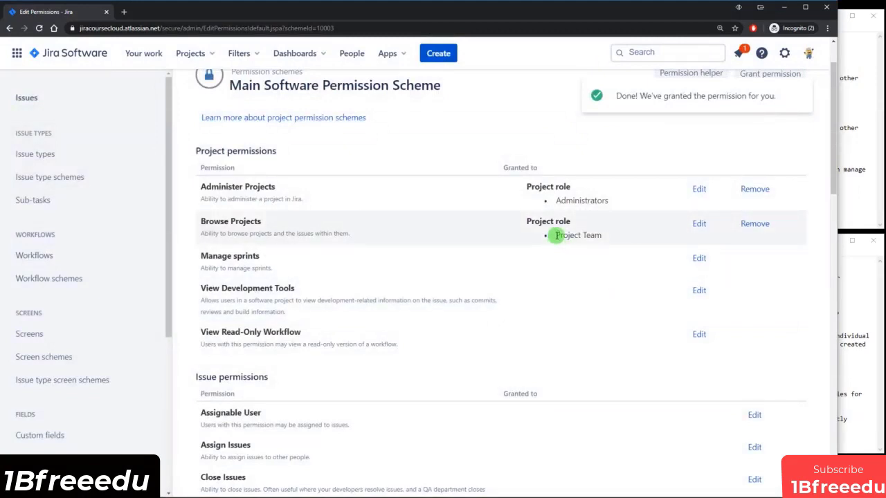
drag(575, 235, 624, 280)
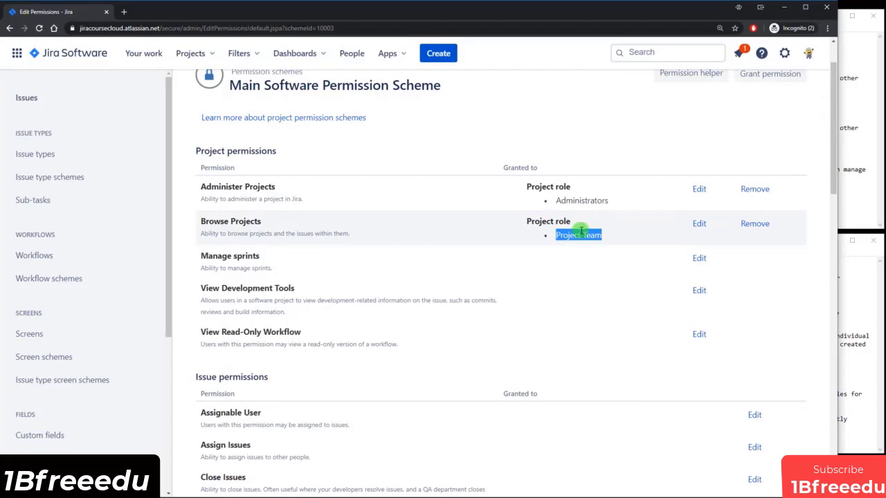
click(557, 235)
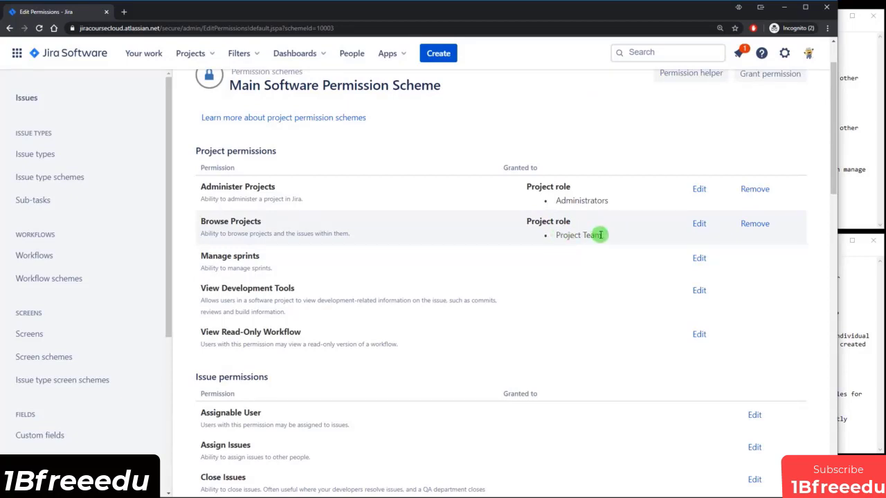
Review objective 4 in the Notepad notes, which requires the Project Owner to manage sprints.
scroll(595, 234, down, 1)
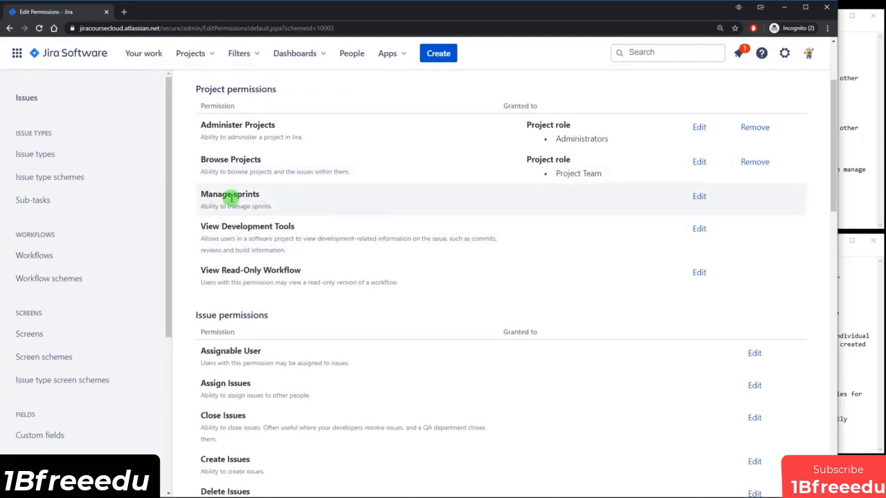
click(841, 170)
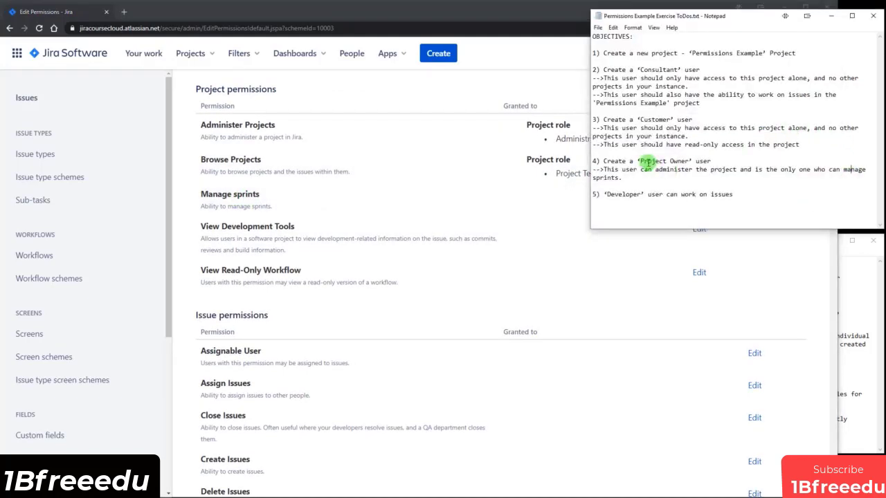
drag(647, 163, 678, 160)
click(750, 170)
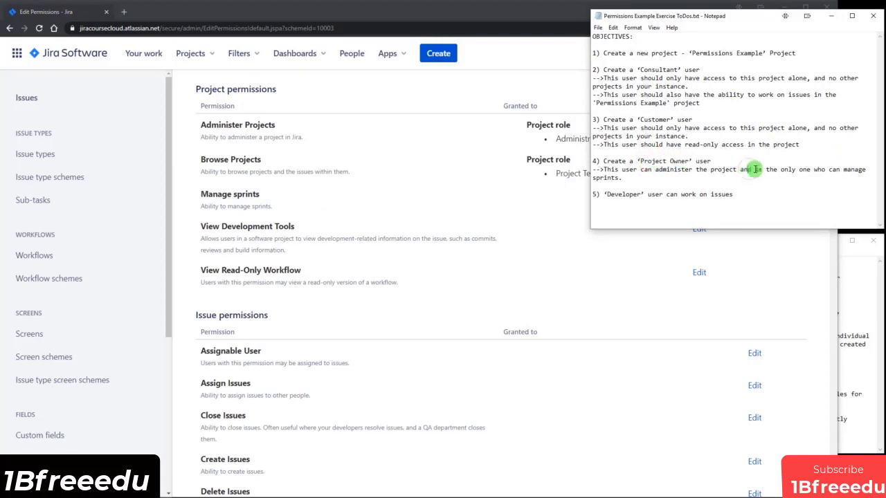
drag(767, 170, 843, 169)
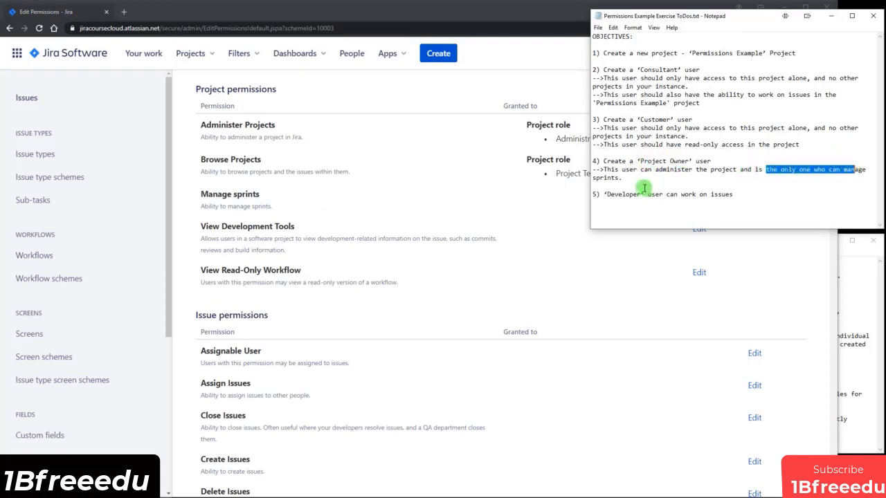
click(606, 178)
click(533, 208)
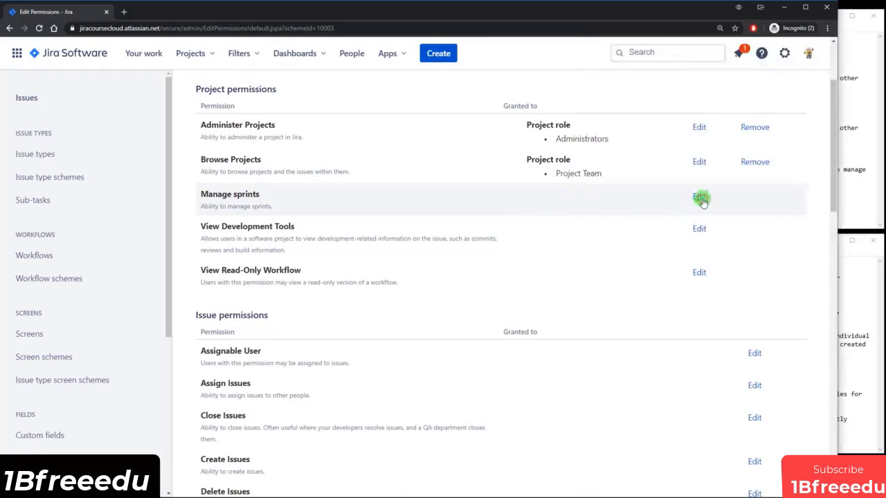
Grant the Manage sprints permission to the Project Owner project role.
click(704, 197)
click(286, 199)
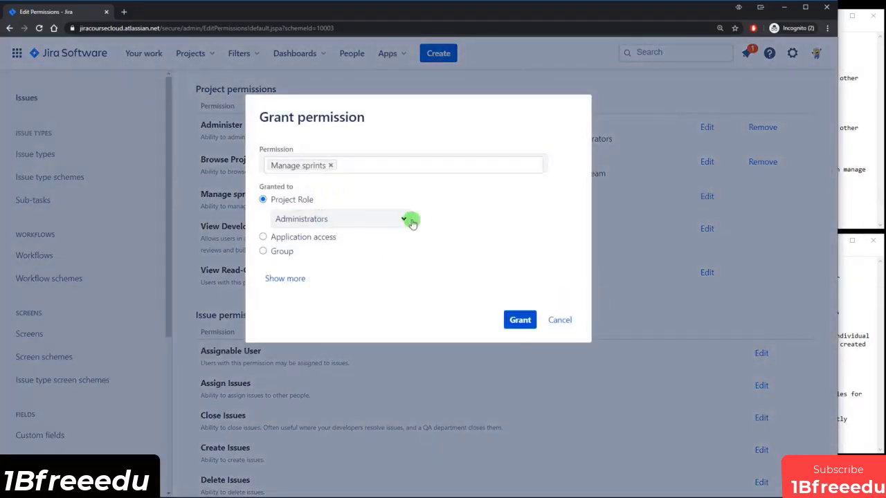
click(403, 219)
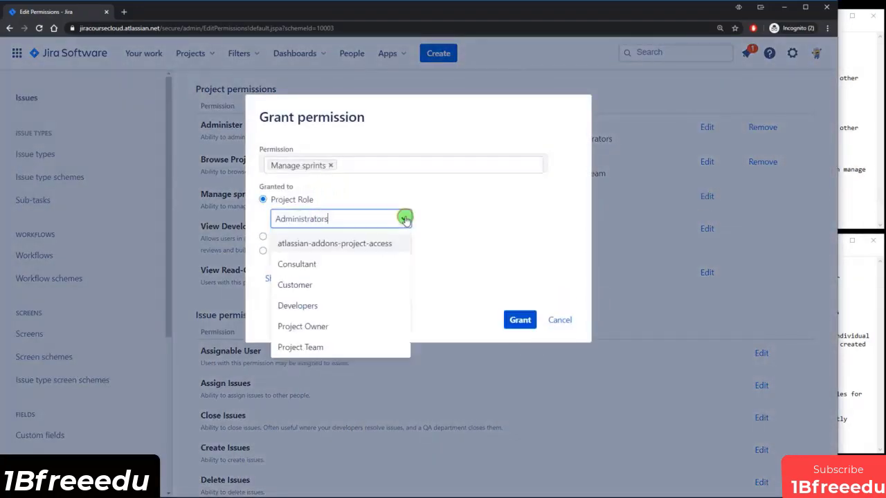
click(312, 325)
click(519, 321)
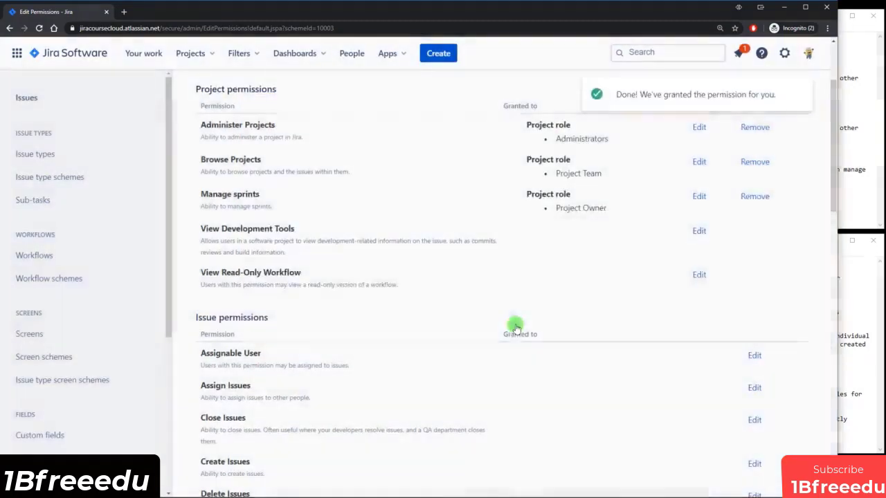
Check the notes for the next requirement, administering the project.
click(862, 163)
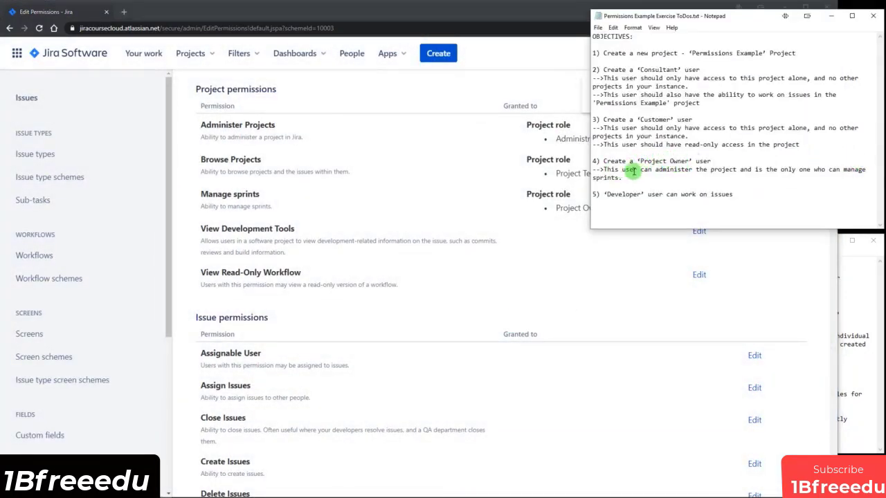
drag(655, 171, 744, 170)
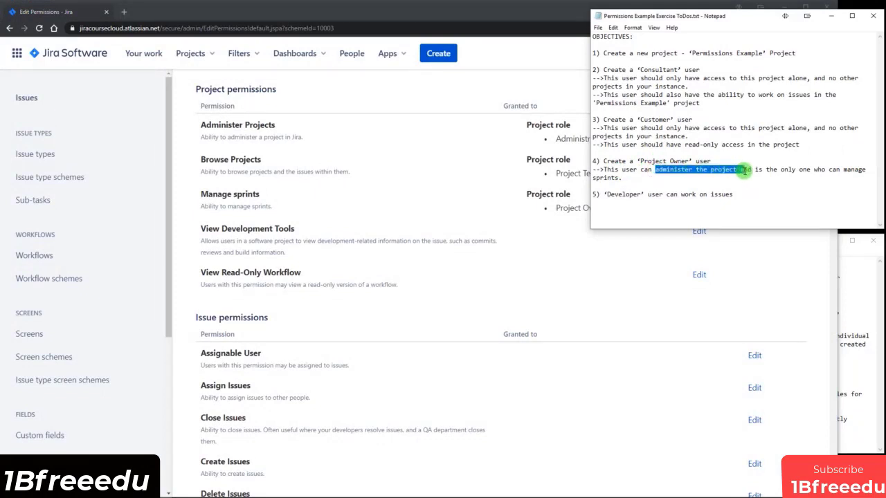
click(567, 79)
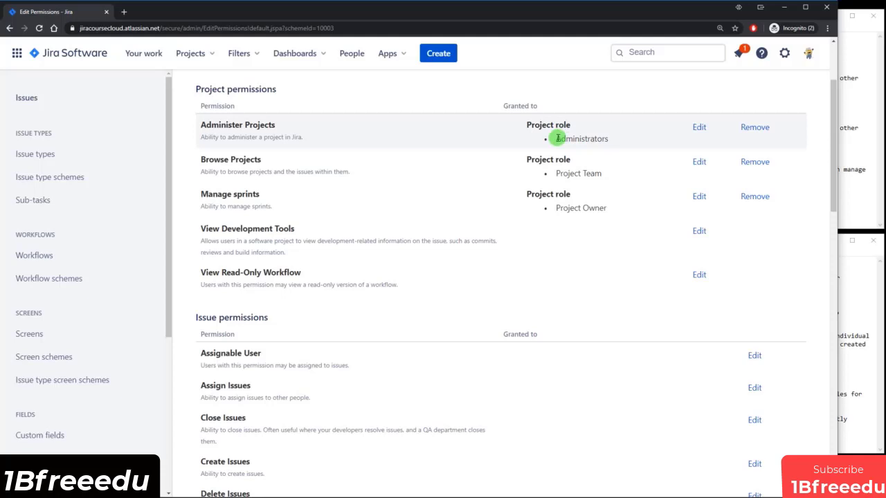
Add the Project Owner project role to Administer Projects, next to the existing Administrators grant.
mouse_move(566, 138)
mouse_down()
mouse_move(612, 141)
mouse_move(554, 141)
mouse_up()
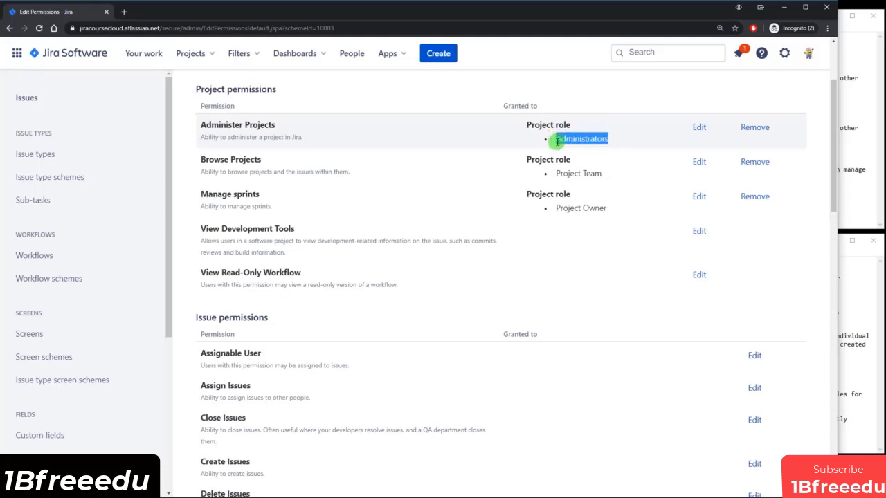
click(559, 140)
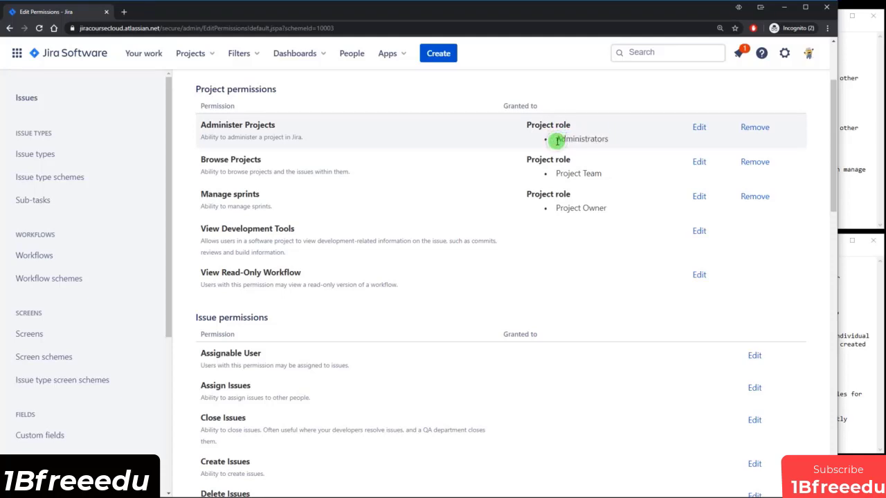
click(699, 130)
click(277, 199)
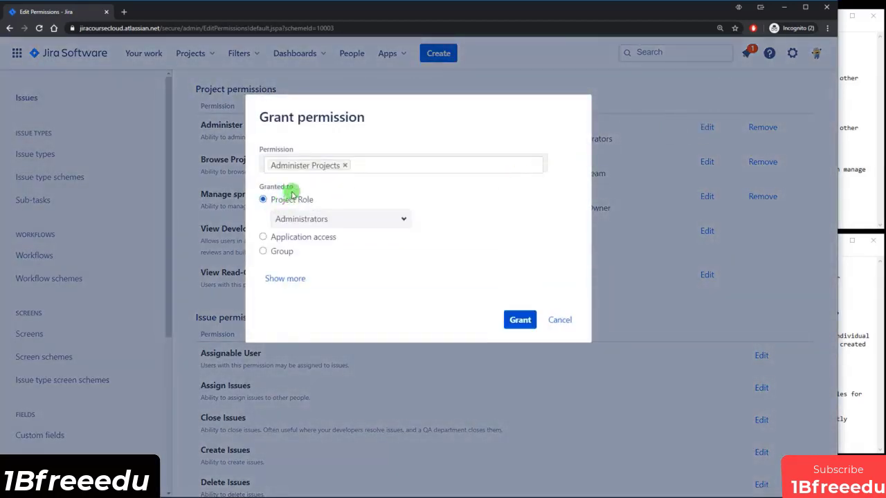
click(401, 220)
click(332, 324)
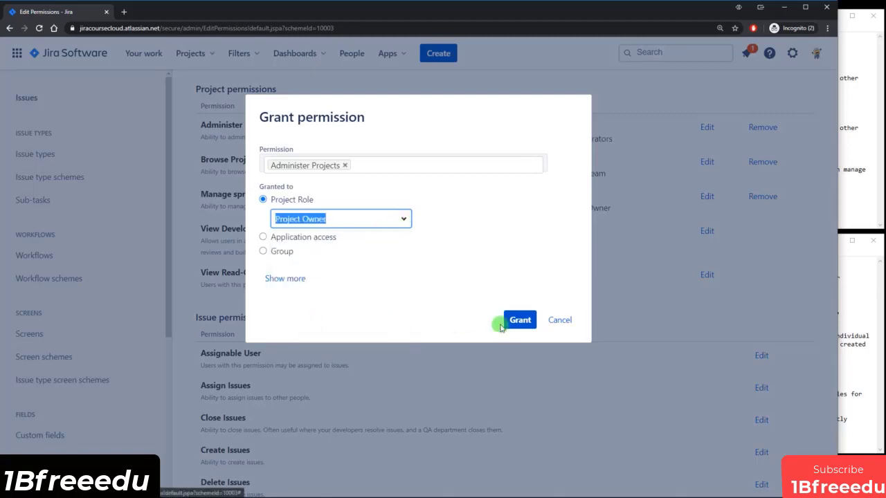
click(510, 322)
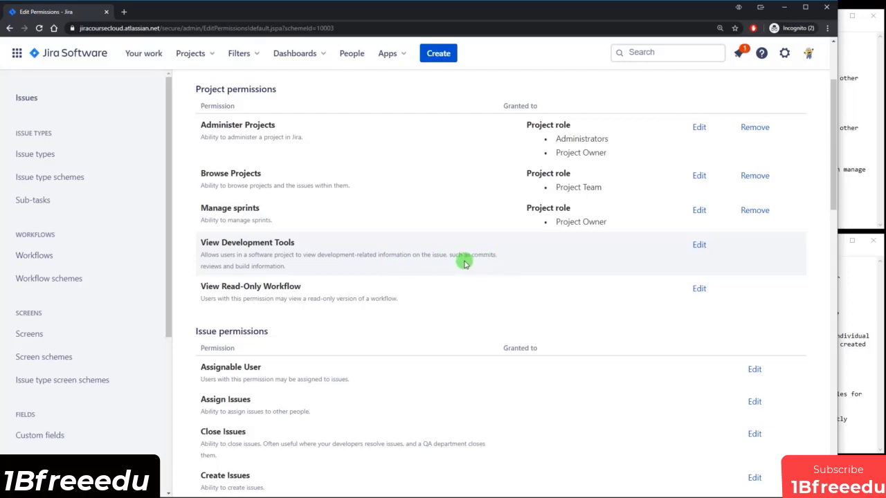
Grant View Development Tools to the Project Team role, matching the Developer objective in the notes.
click(700, 245)
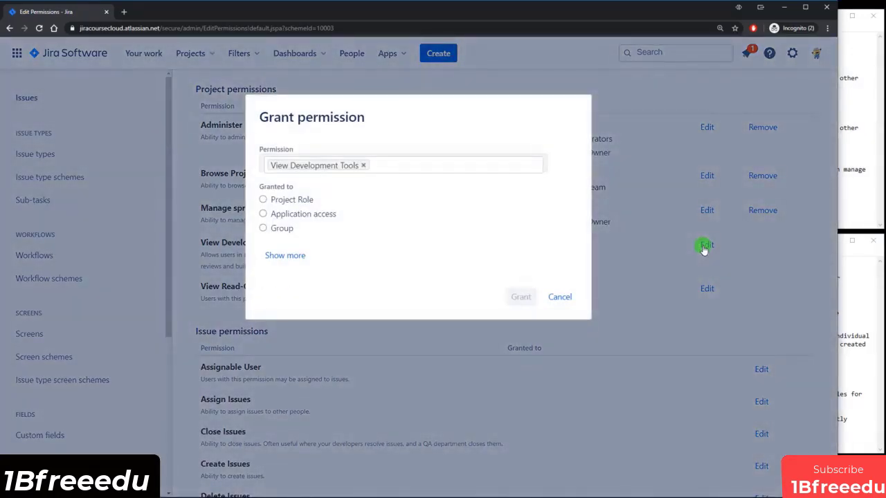
click(301, 201)
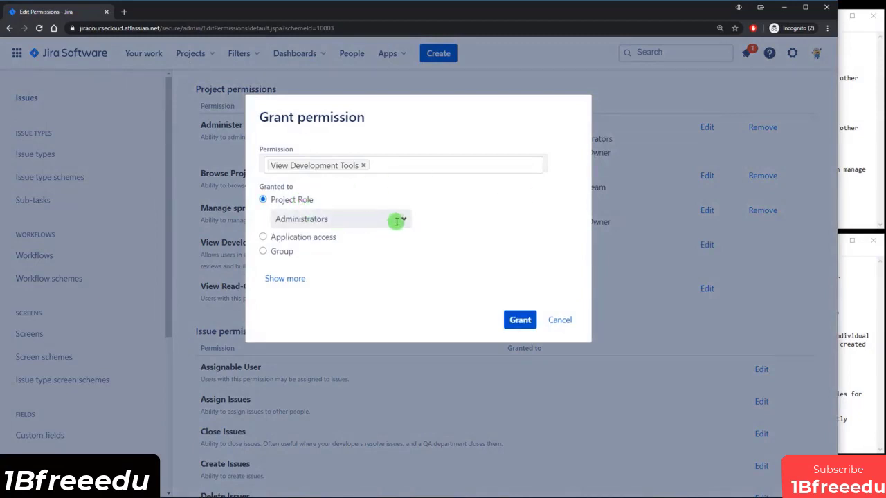
click(391, 220)
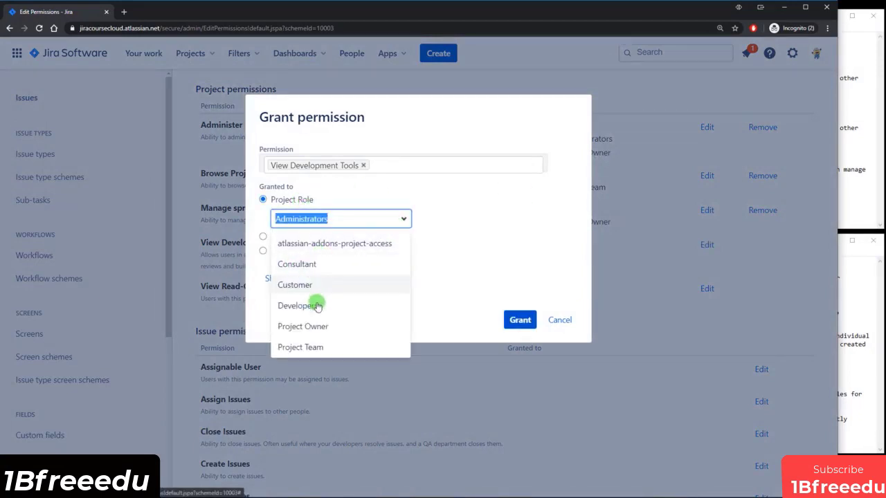
click(842, 213)
drag(615, 195, 716, 195)
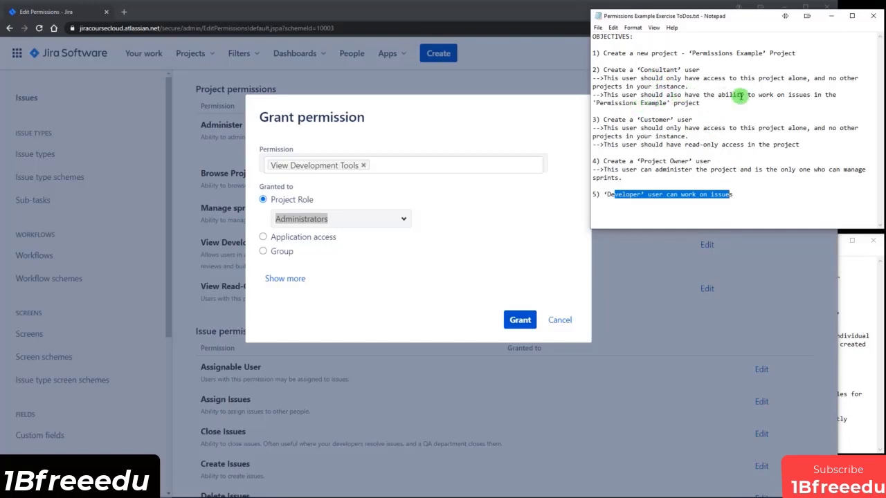
drag(701, 95, 808, 96)
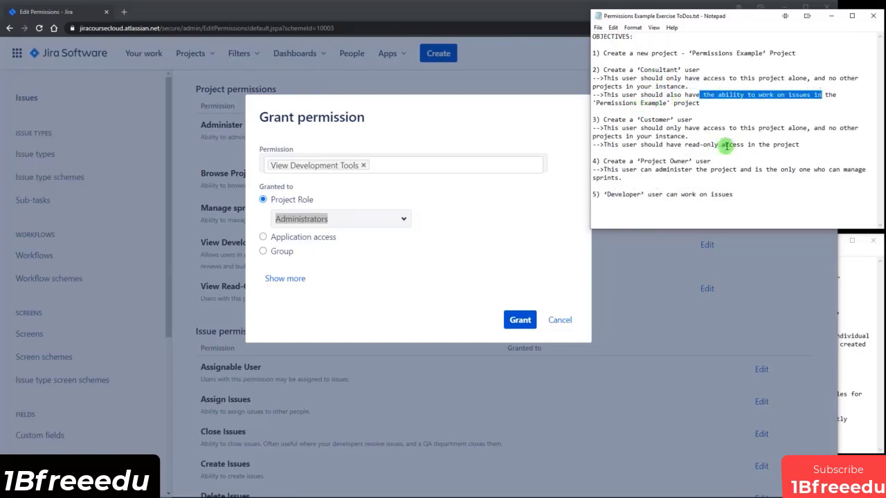
click(417, 220)
click(403, 219)
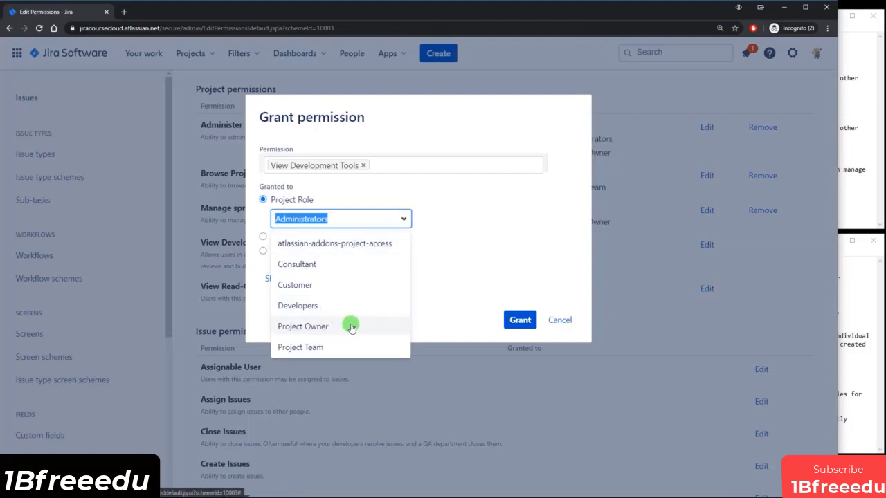
click(320, 348)
click(517, 318)
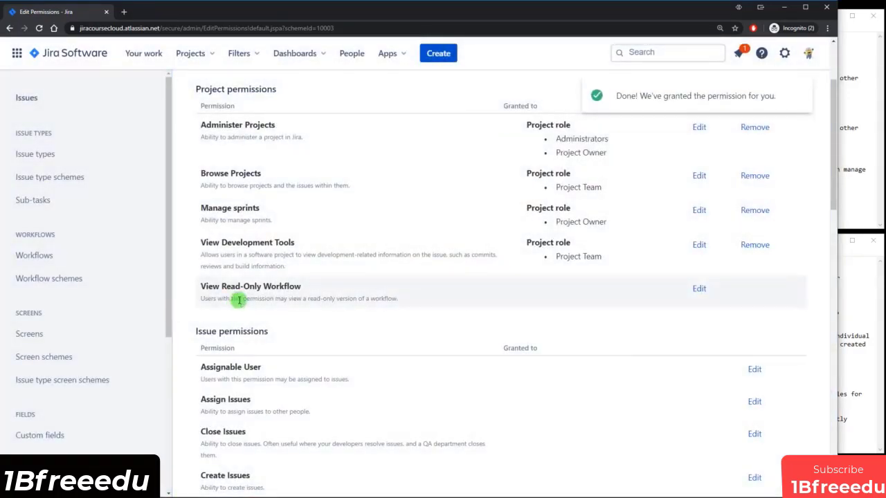
Grant View Read-Only Workflow to the Project Team project role.
click(699, 288)
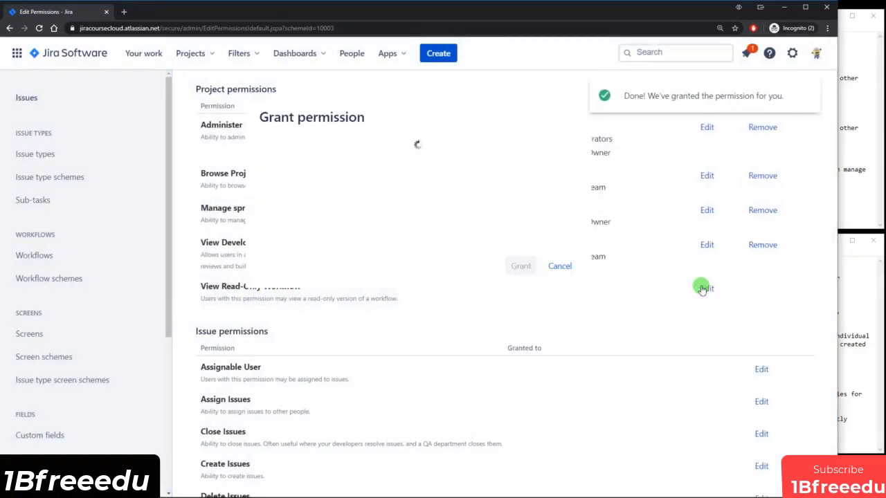
click(274, 200)
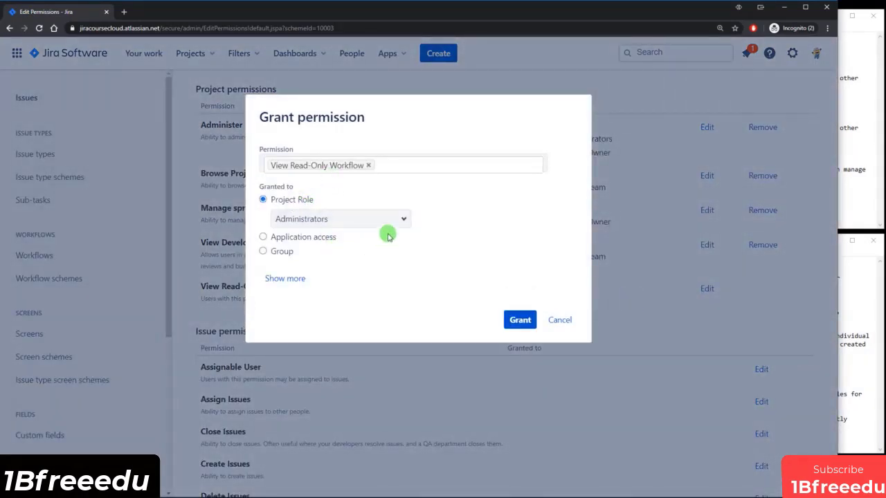
click(401, 219)
click(301, 347)
click(519, 320)
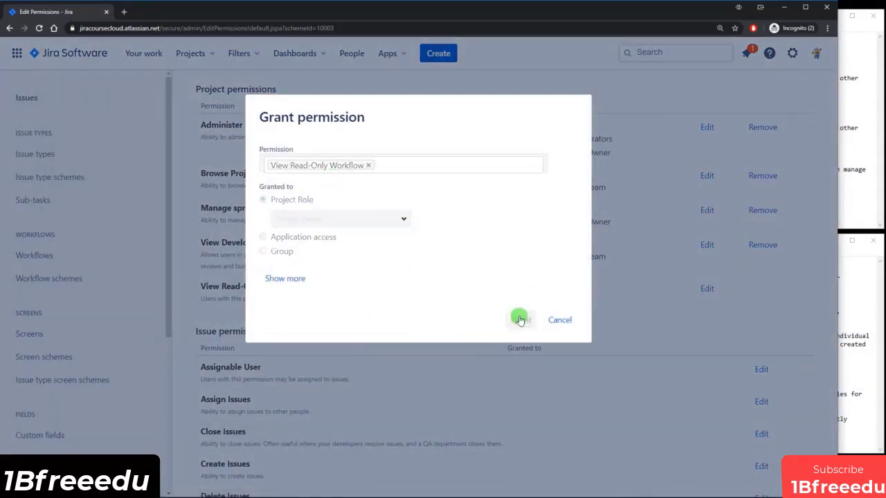
Grant the Assignable User permission to the Project Team project role.
scroll(520, 319, down, 1)
scroll(520, 319, down, 1)
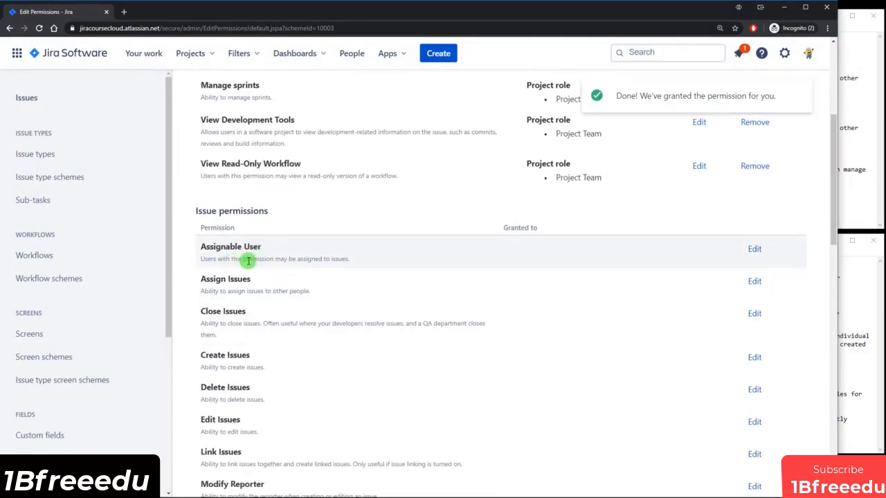
drag(289, 258, 345, 260)
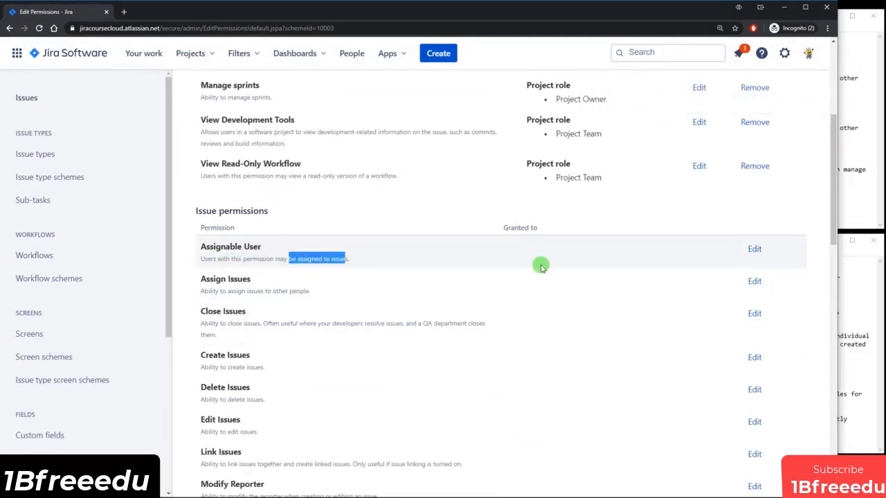
click(754, 251)
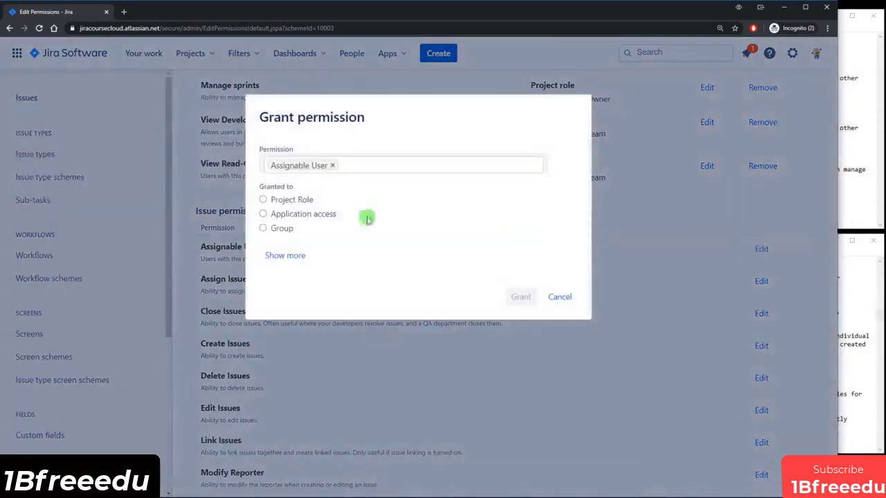
click(299, 200)
click(407, 218)
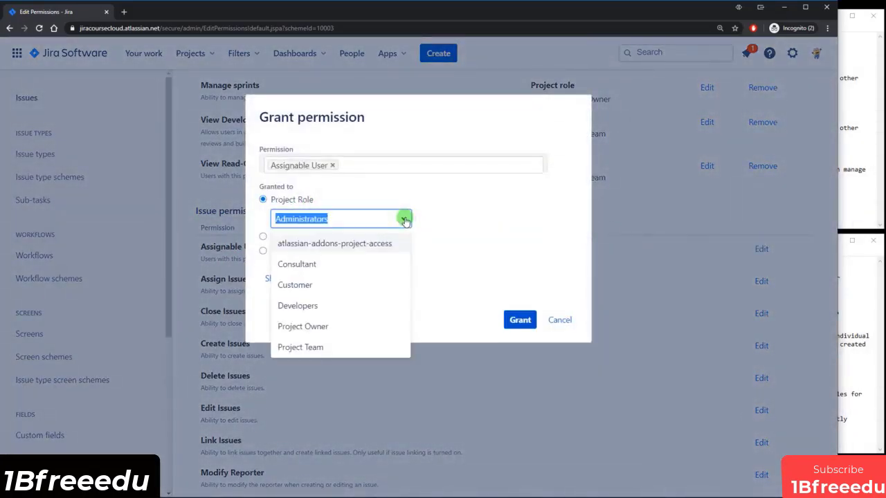
click(315, 348)
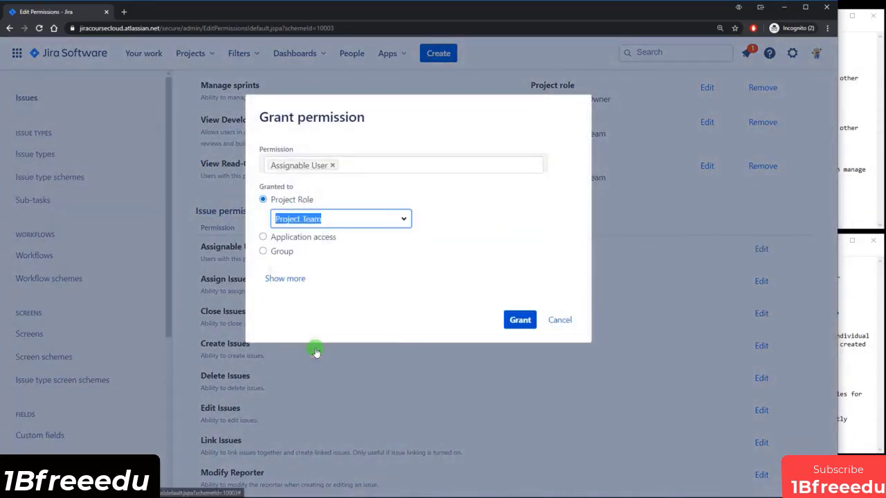
click(519, 319)
Grant the Assign Issues permission to the Project Team project role.
scroll(518, 319, down, 1)
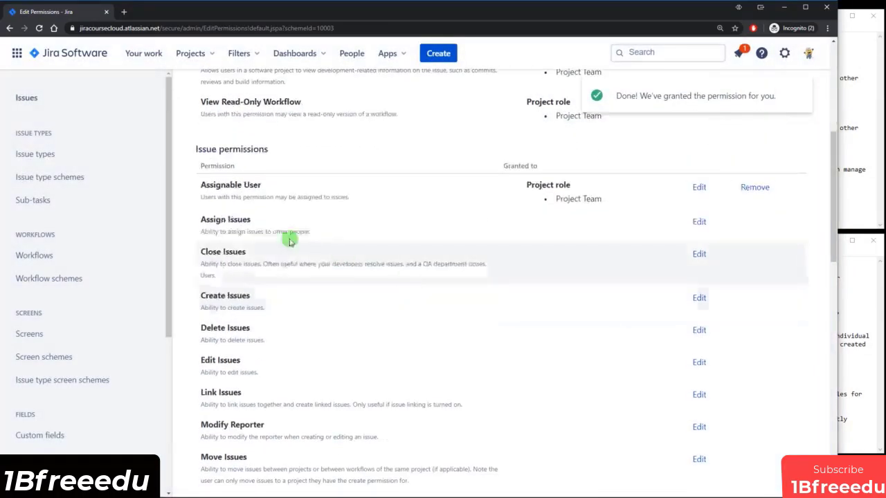
click(700, 223)
click(299, 200)
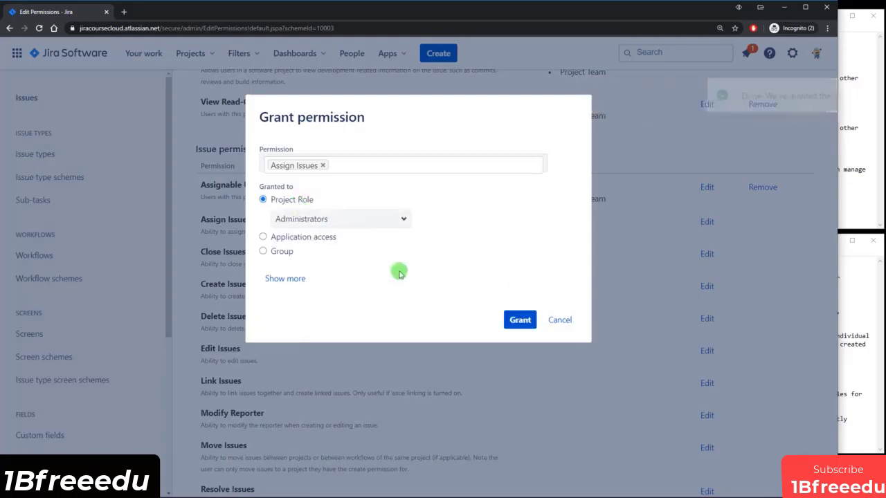
click(396, 220)
click(288, 346)
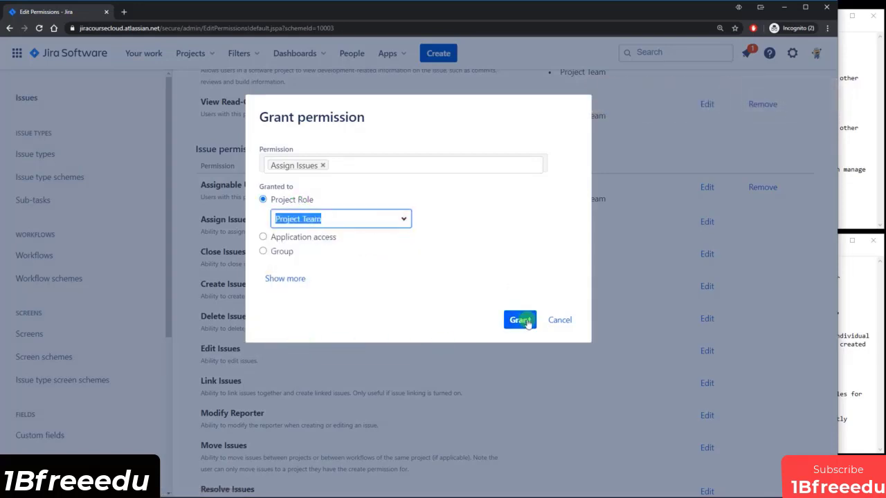
click(521, 320)
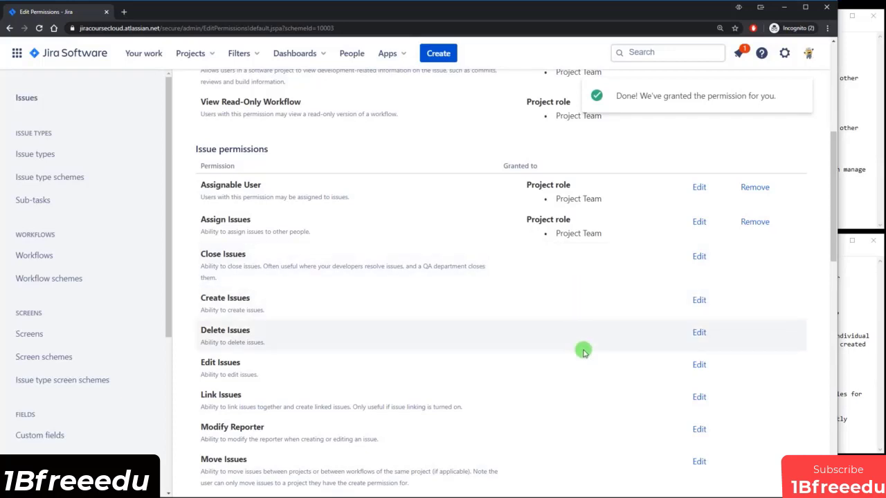
scroll(584, 352, down, 2)
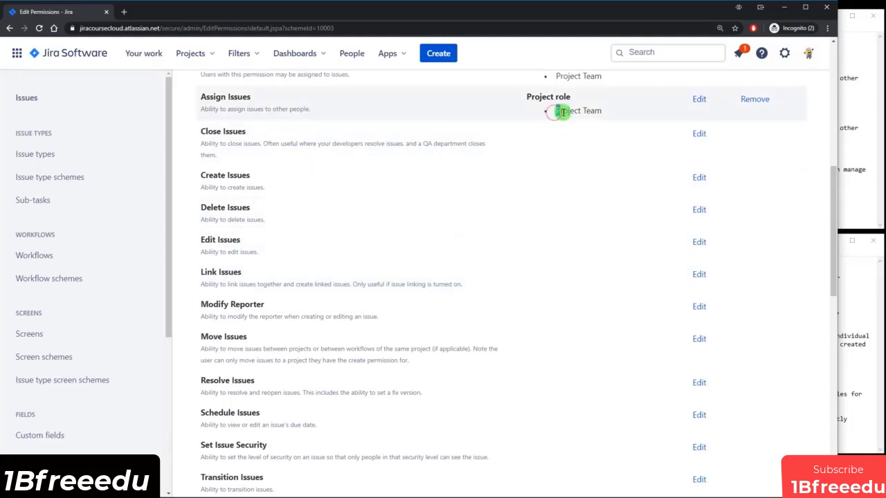
drag(556, 111, 613, 128)
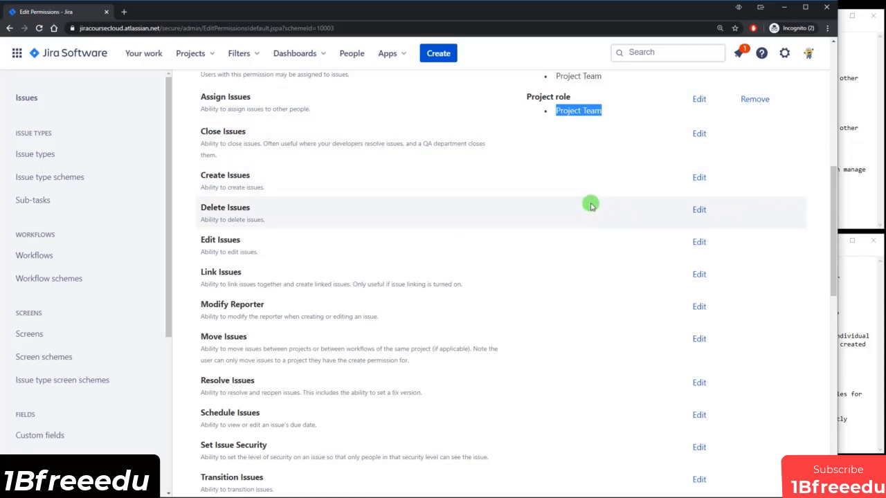
scroll(588, 205, down, 1)
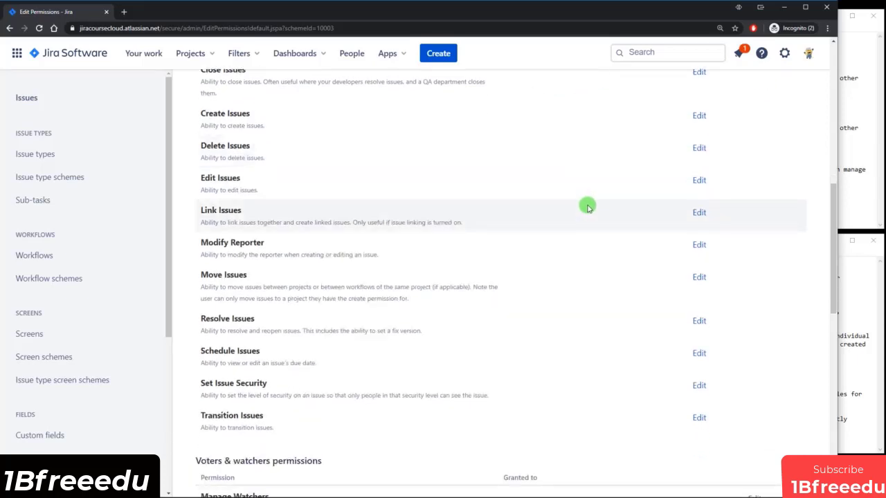
scroll(587, 192, up, 1)
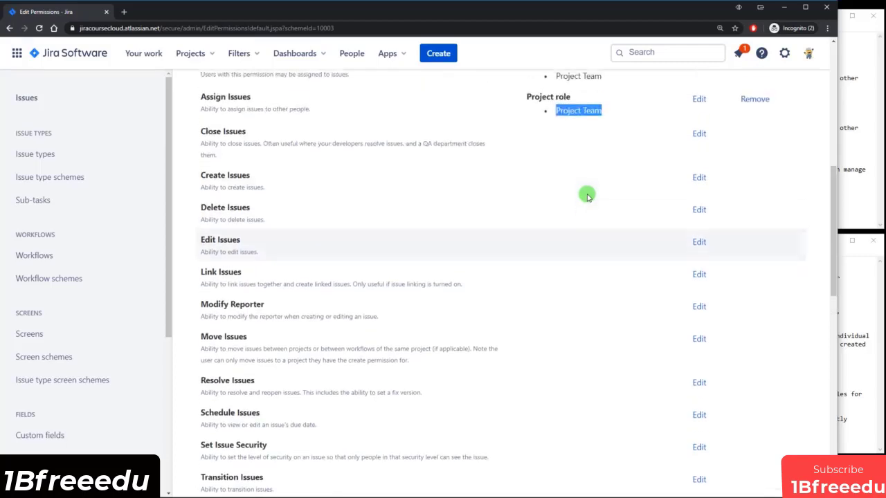
scroll(577, 209, down, 3)
scroll(571, 167, down, 1)
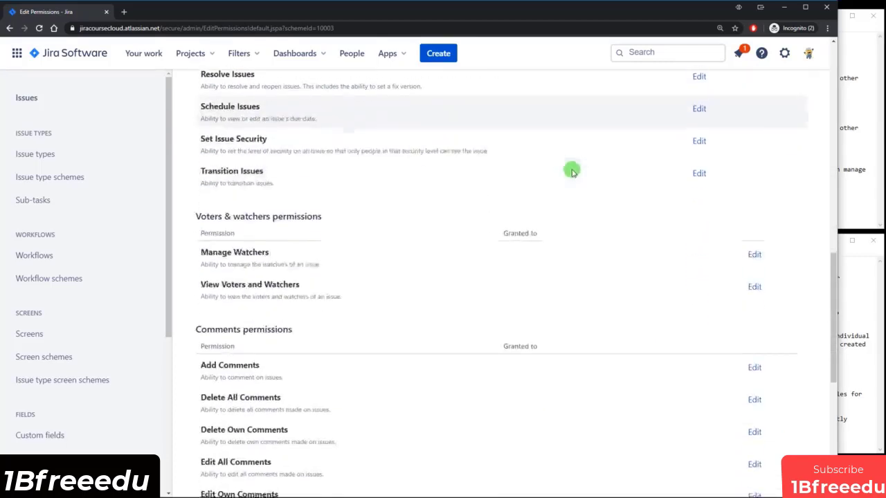
scroll(569, 171, up, 3)
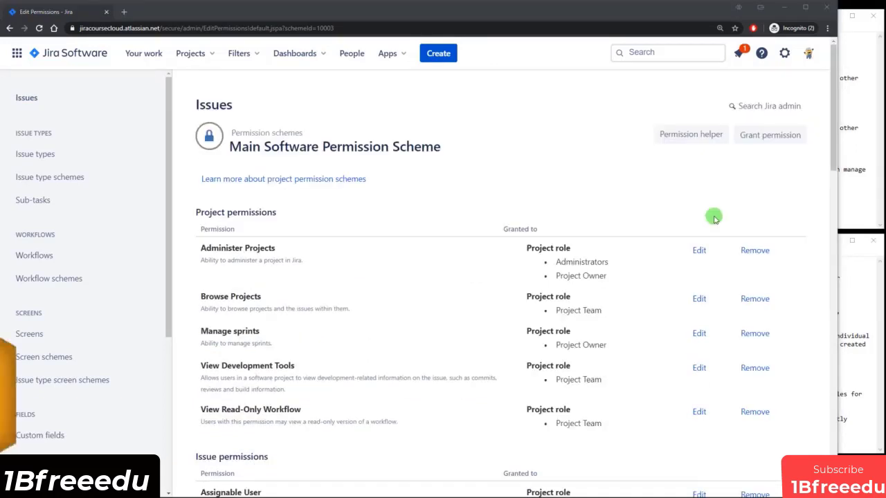
scroll(677, 235, down, 3)
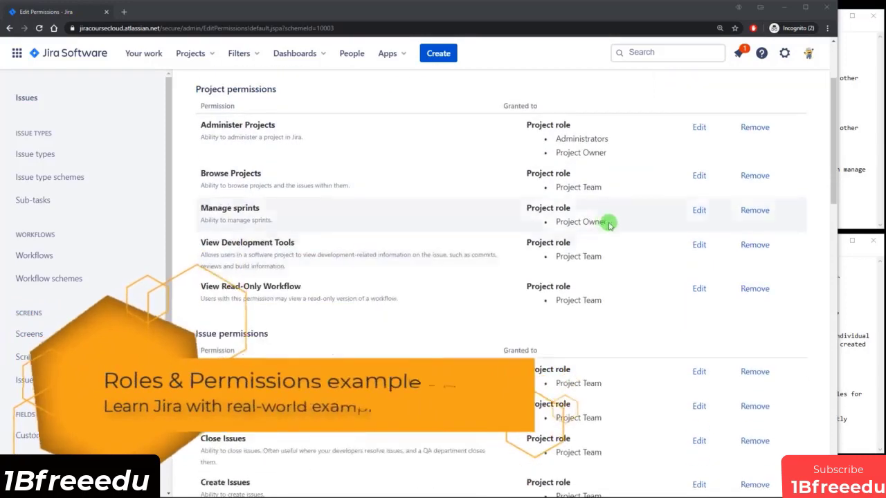
scroll(587, 244, down, 1)
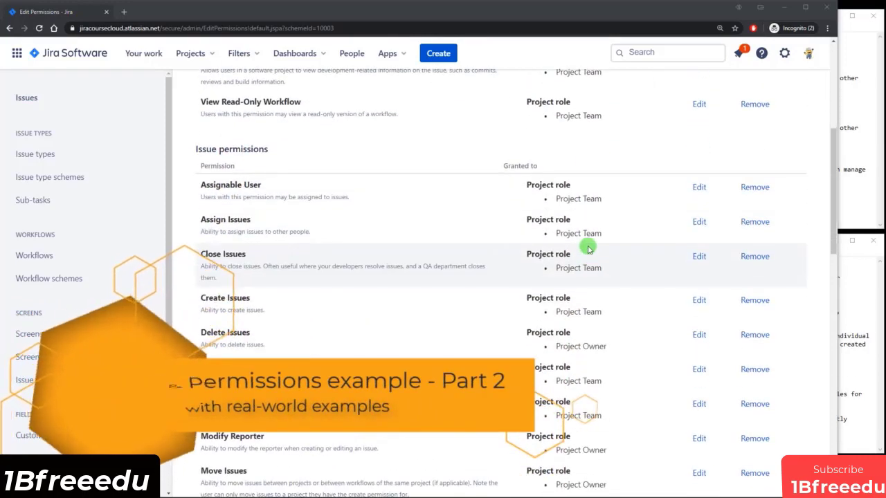
scroll(581, 283, down, 2)
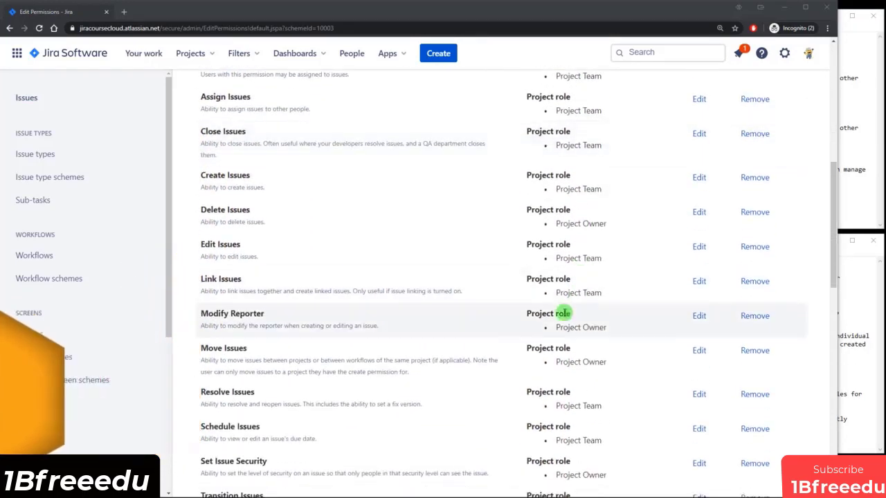
scroll(561, 307, up, 4)
scroll(542, 323, up, 1)
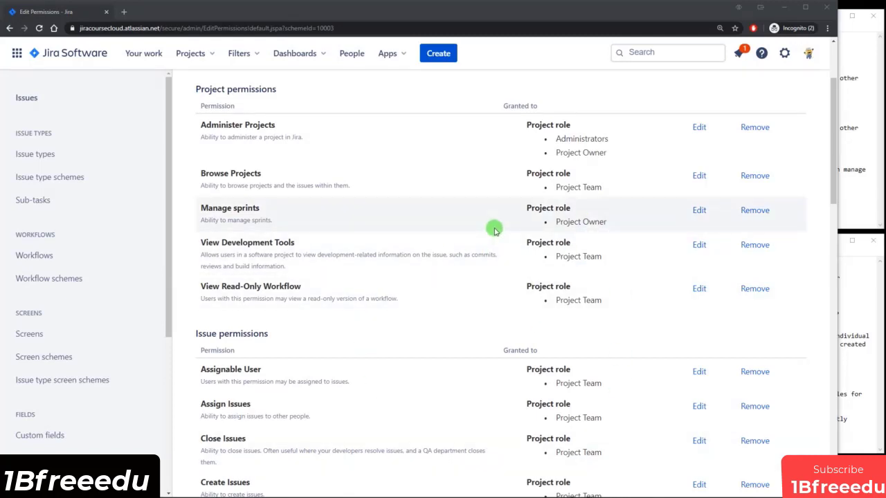
scroll(547, 235, down, 1)
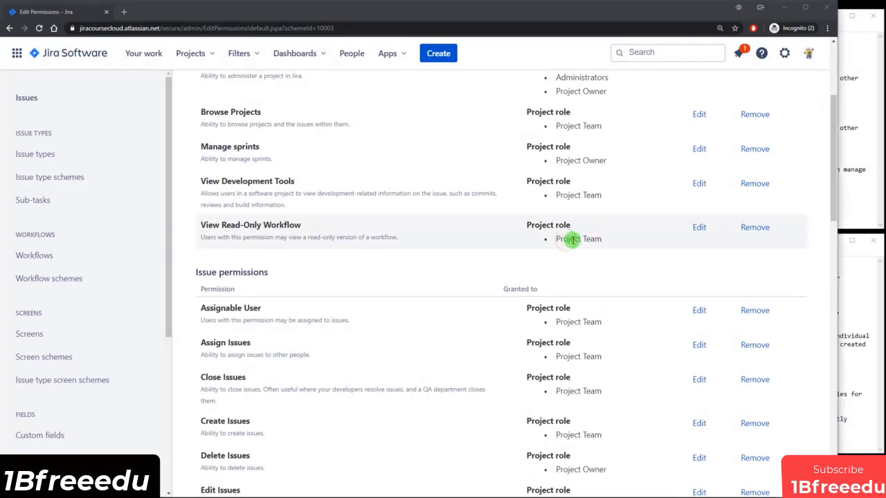
drag(576, 239, 600, 239)
drag(569, 160, 599, 163)
drag(573, 78, 597, 77)
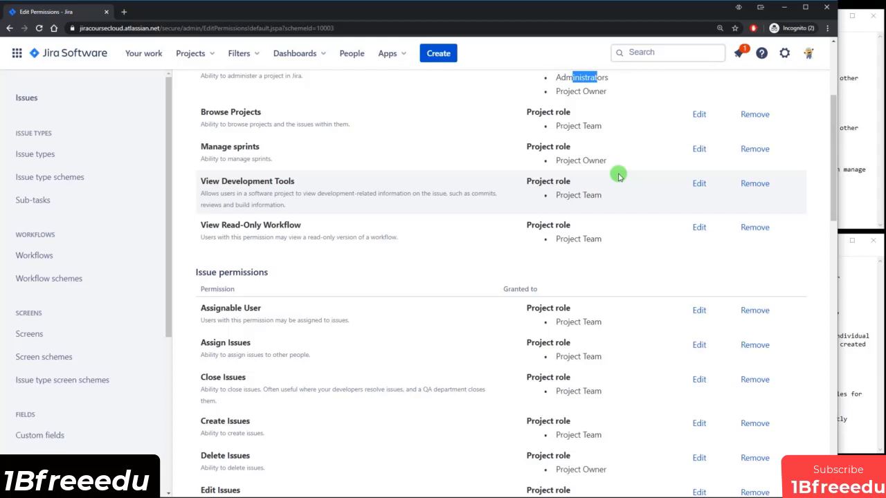
scroll(574, 195, up, 3)
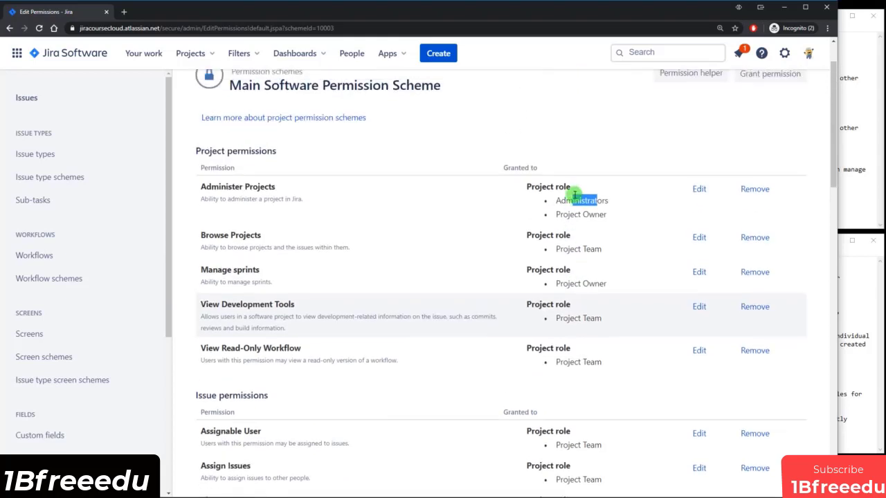
click(581, 157)
scroll(569, 170, down, 1)
scroll(540, 169, down, 1)
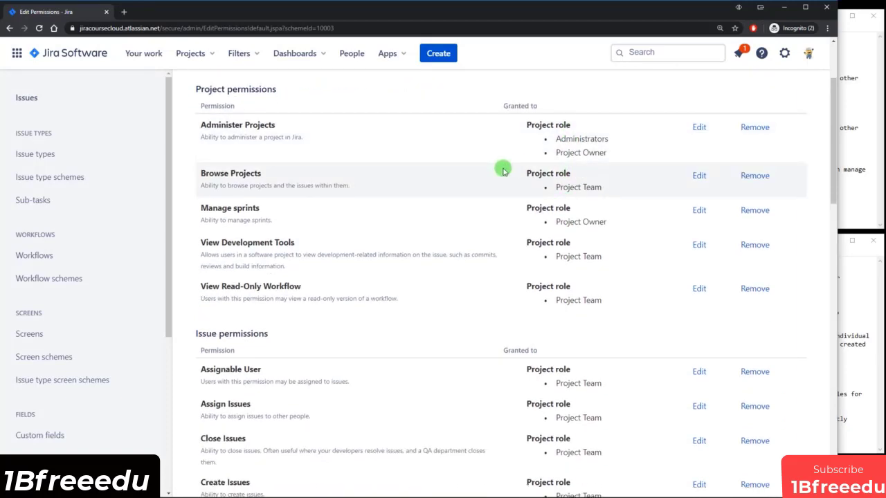
scroll(503, 170, down, 3)
drag(556, 296, 602, 296)
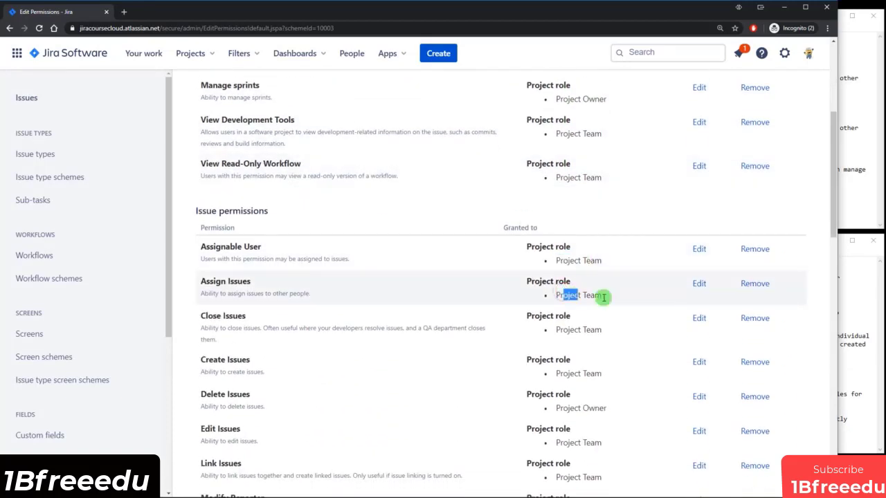
scroll(607, 303, down, 3)
drag(563, 257, 597, 281)
scroll(603, 263, down, 2)
scroll(602, 283, down, 2)
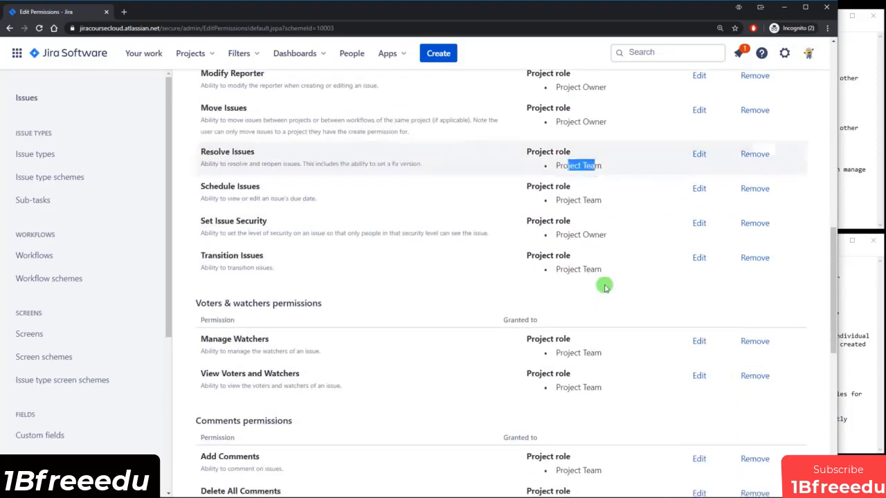
scroll(613, 292, up, 1)
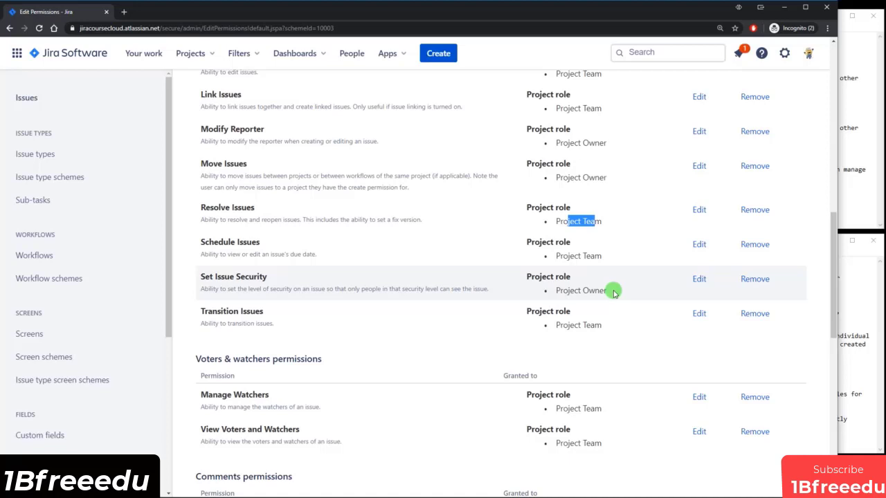
scroll(613, 292, up, 1)
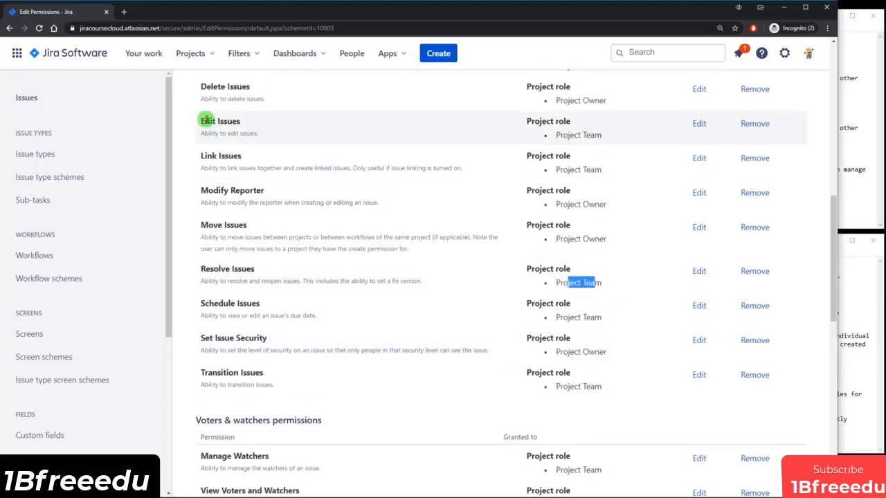
drag(205, 121, 256, 126)
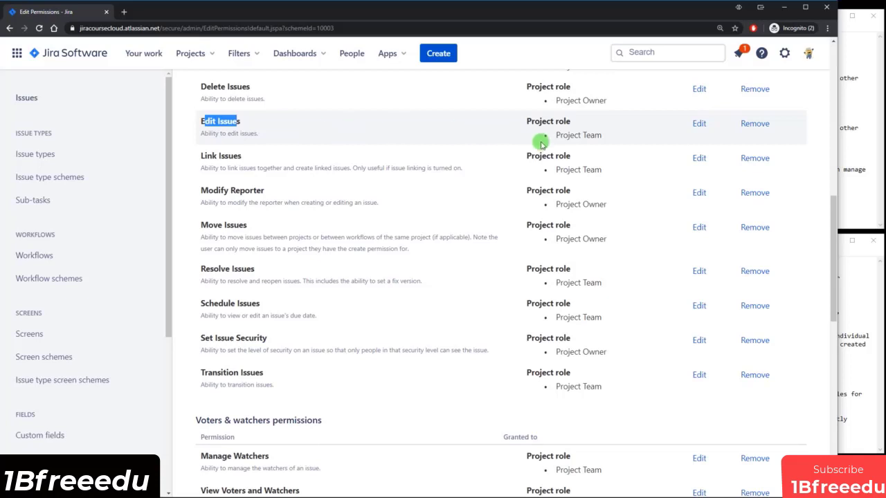
drag(566, 136, 597, 137)
drag(218, 156, 265, 160)
scroll(334, 171, down, 1)
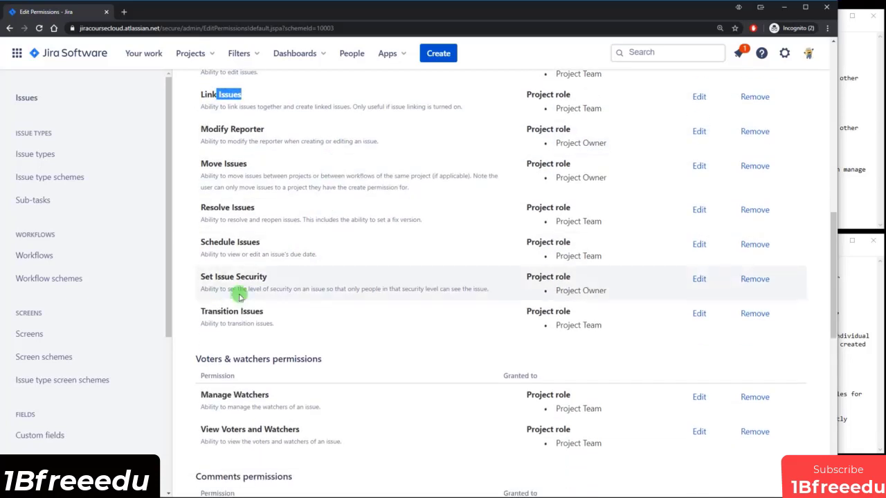
drag(206, 310, 294, 315)
scroll(294, 314, down, 1)
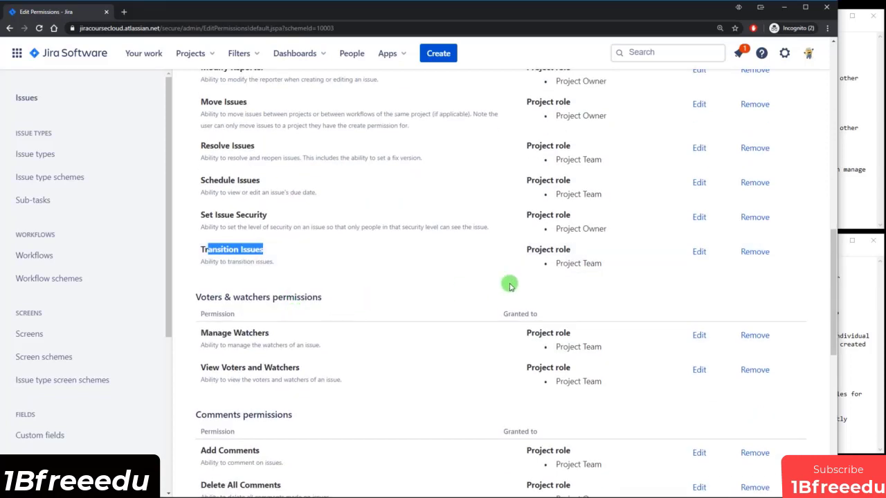
drag(555, 264, 602, 264)
click(601, 265)
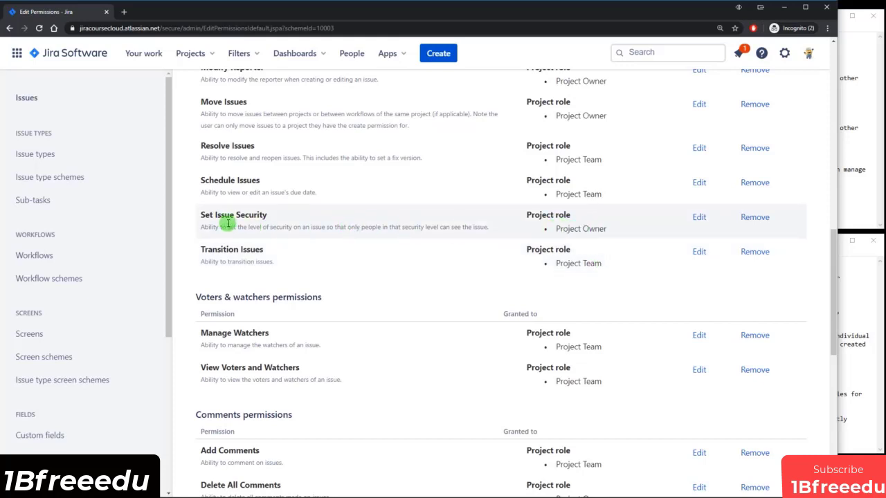
scroll(265, 216, up, 1)
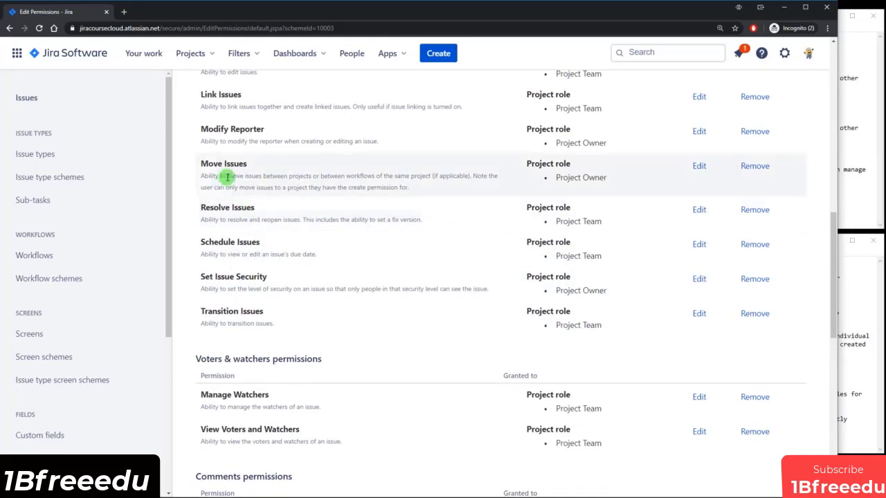
drag(207, 163, 239, 164)
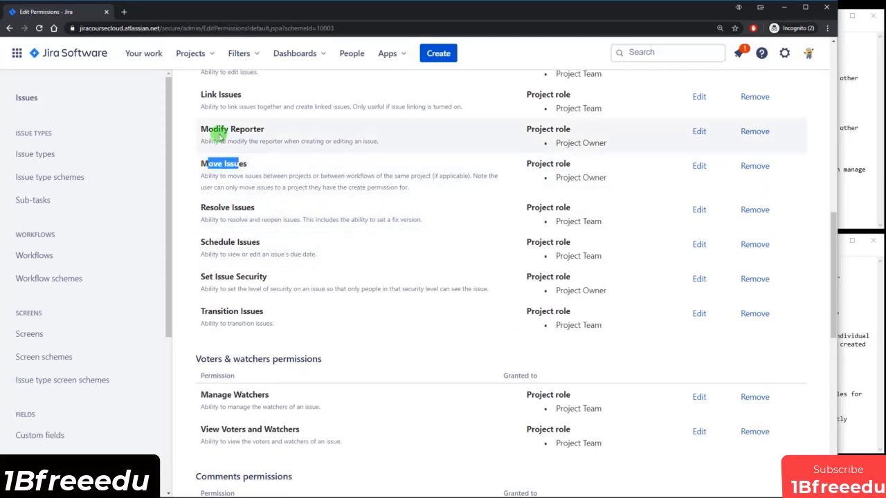
drag(215, 130, 267, 127)
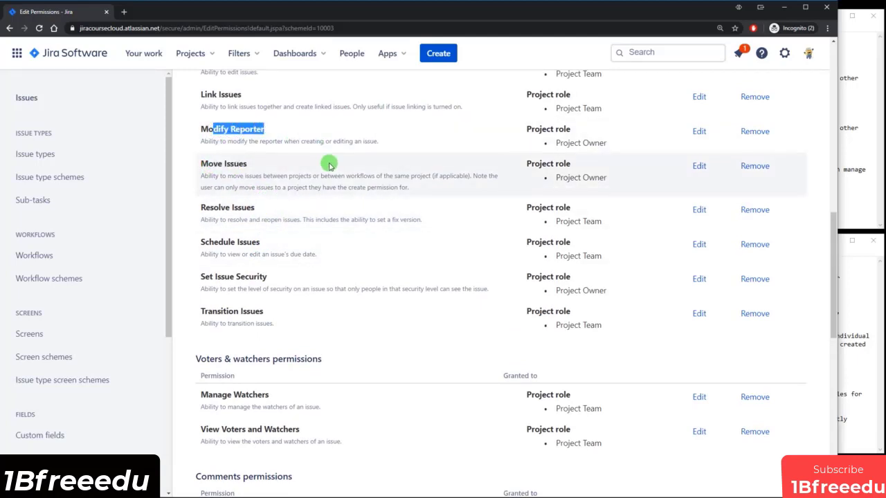
scroll(315, 163, up, 1)
scroll(329, 164, up, 1)
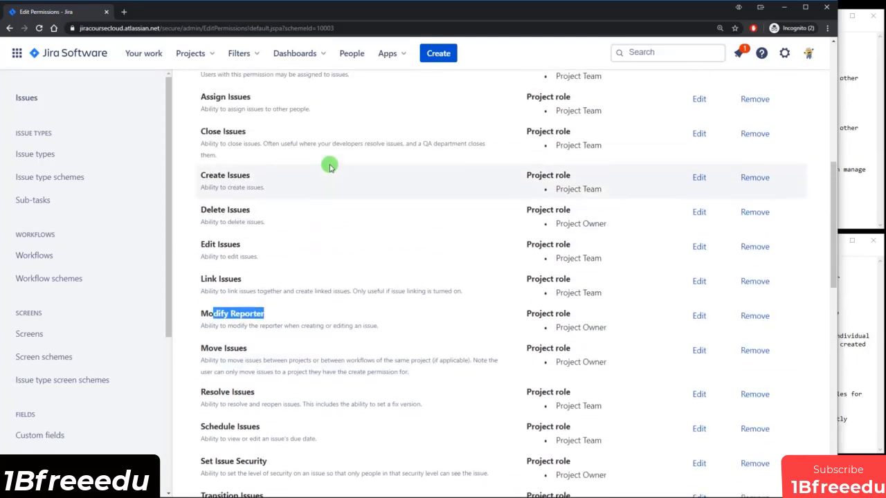
click(217, 210)
drag(217, 210, 243, 208)
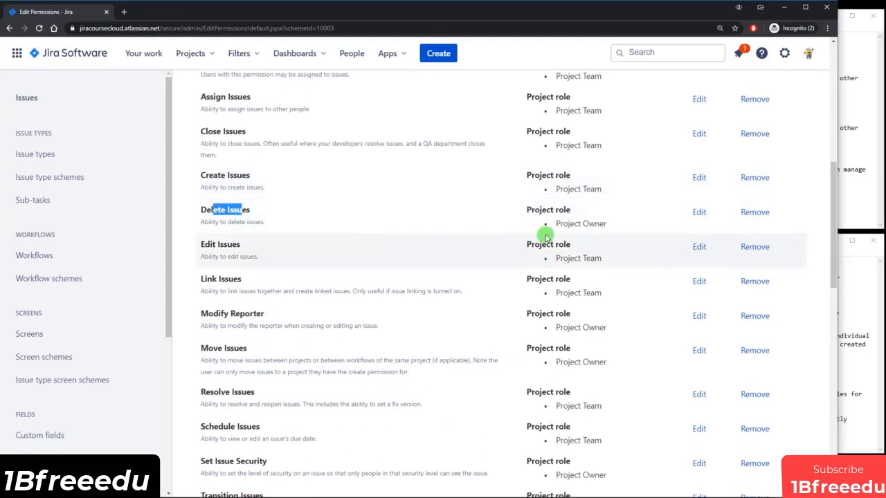
drag(552, 226, 610, 226)
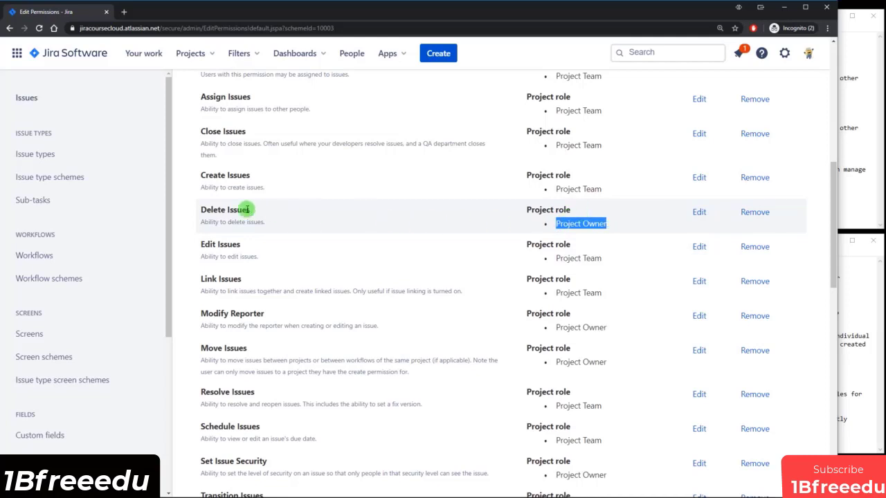
scroll(336, 239, down, 2)
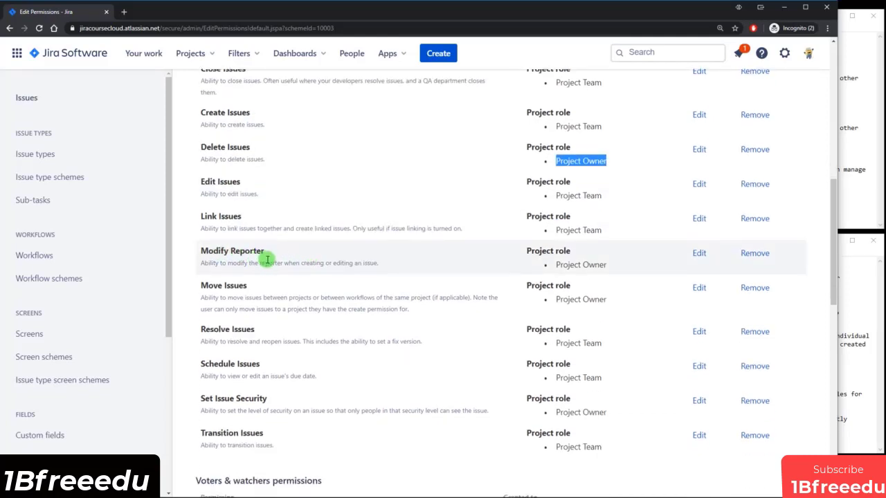
scroll(267, 255, down, 7)
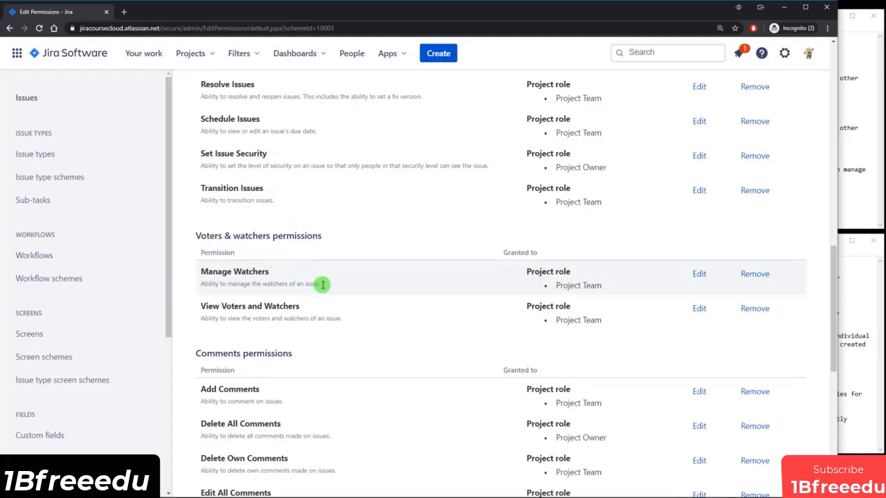
scroll(323, 284, down, 3)
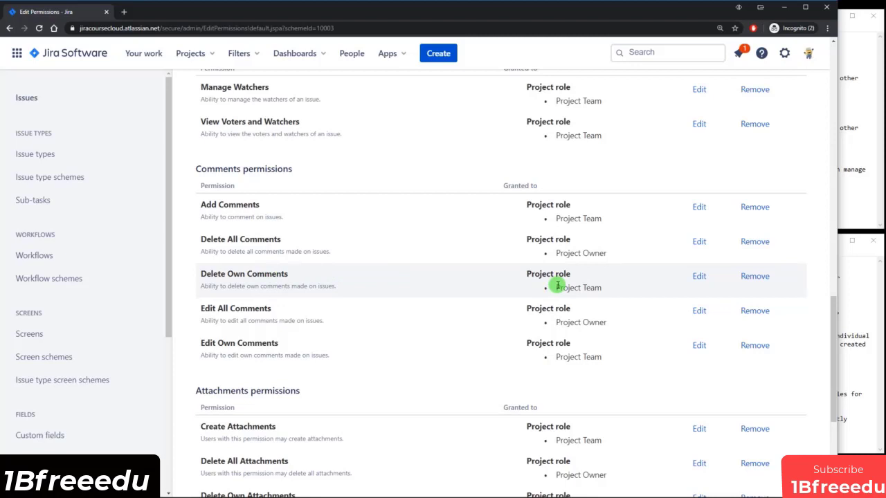
drag(206, 240, 269, 259)
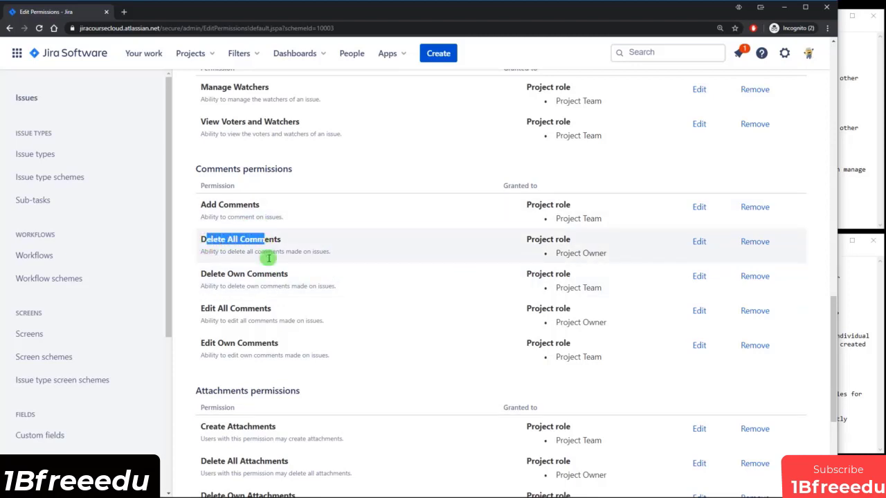
drag(202, 309, 257, 309)
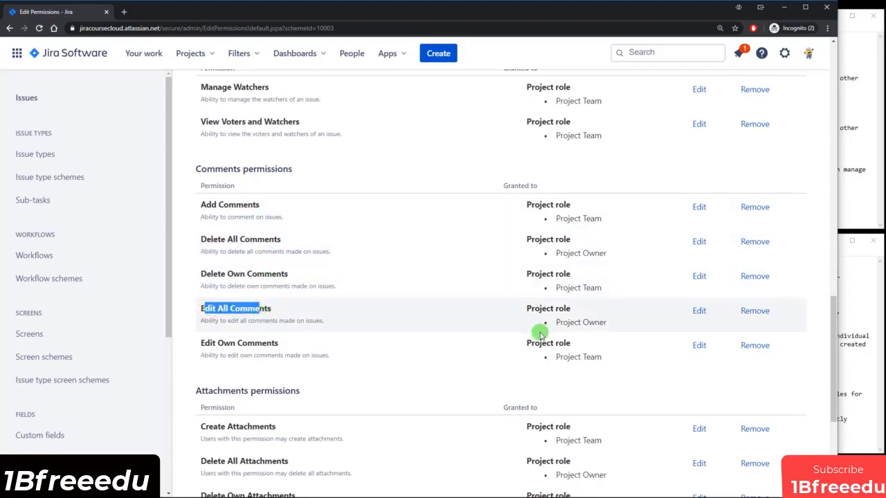
drag(558, 323, 608, 323)
scroll(609, 320, down, 3)
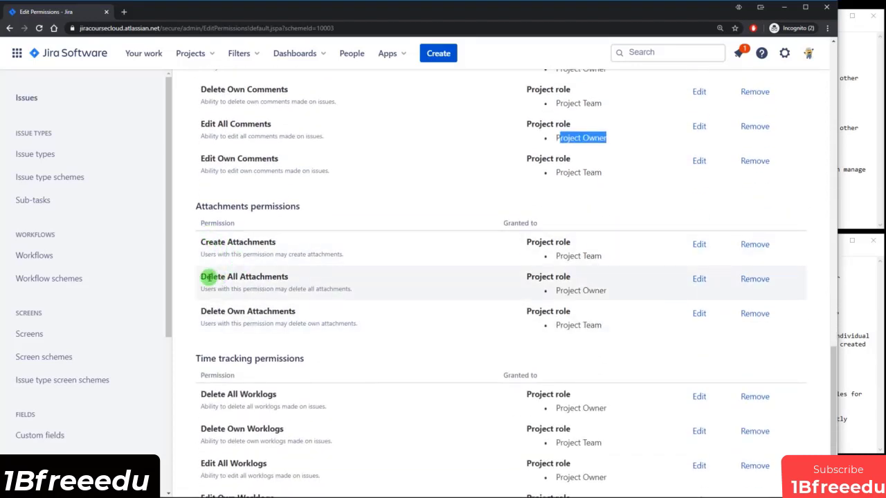
drag(210, 276, 279, 280)
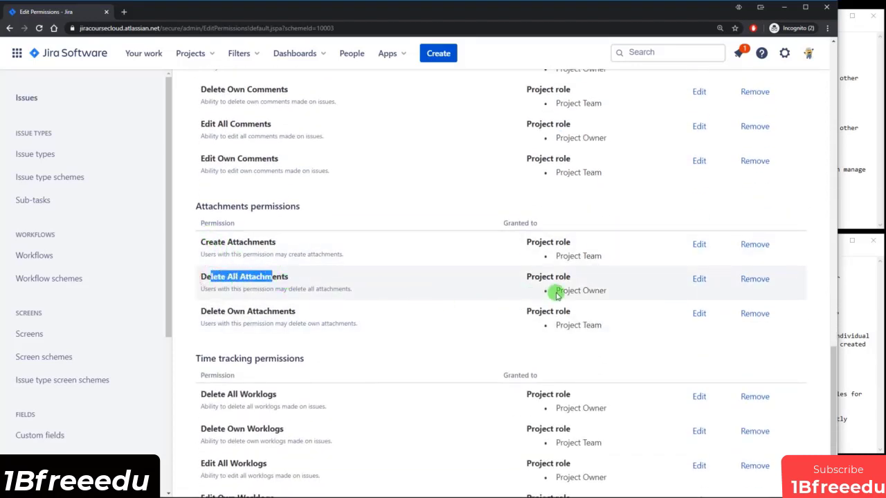
drag(559, 290, 608, 290)
scroll(492, 257, down, 1)
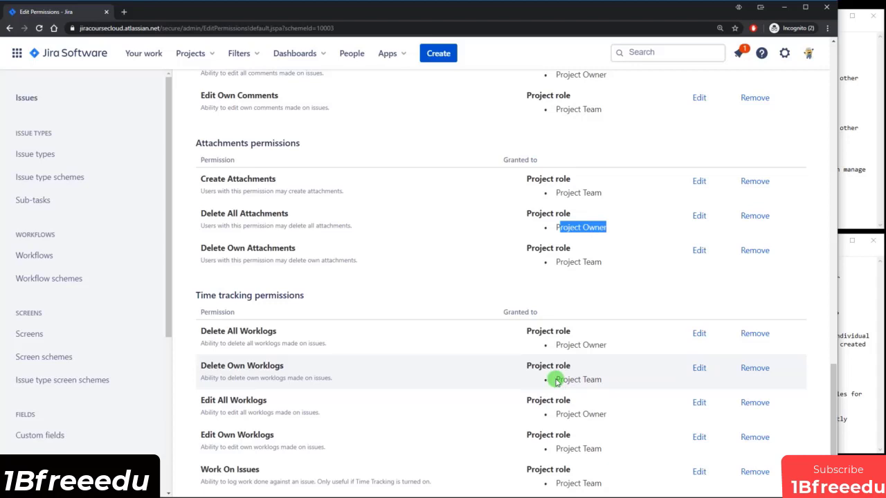
drag(558, 344, 622, 347)
click(623, 347)
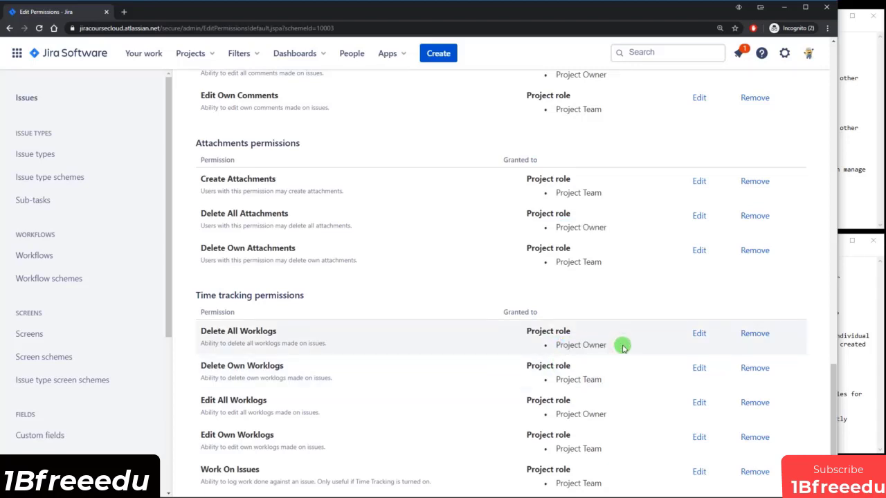
click(851, 325)
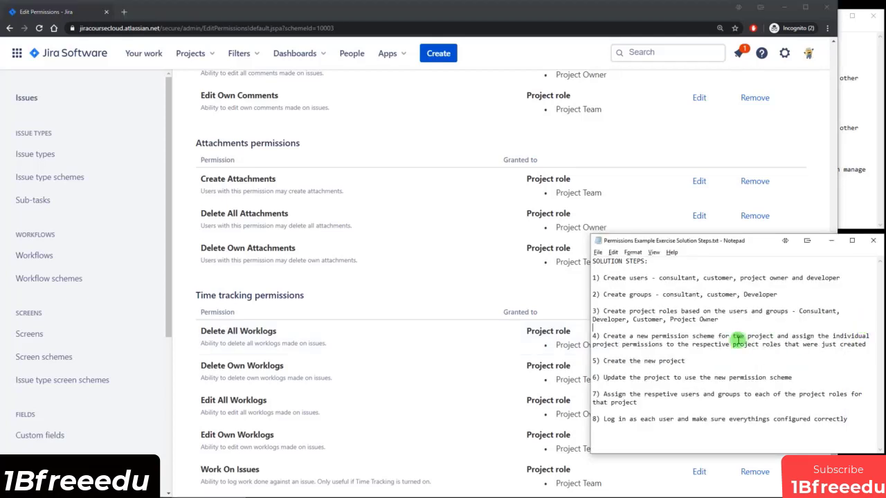
drag(615, 335, 733, 343)
click(766, 341)
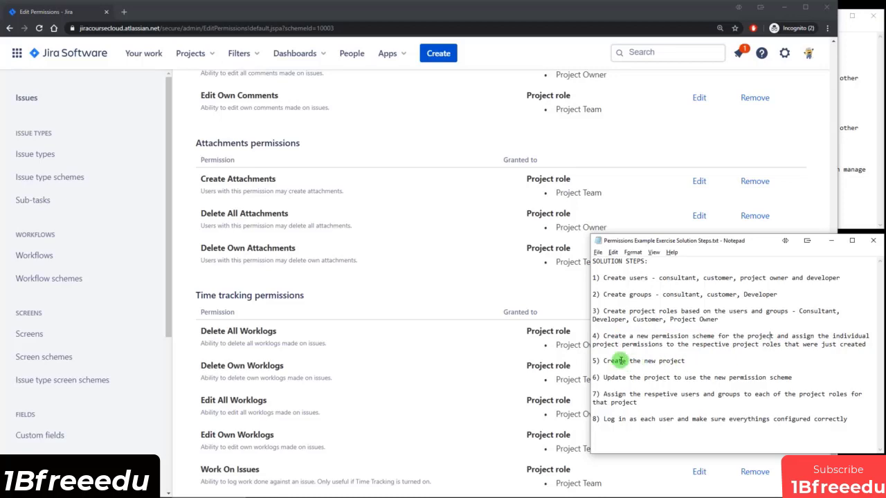
drag(621, 360, 652, 361)
click(673, 361)
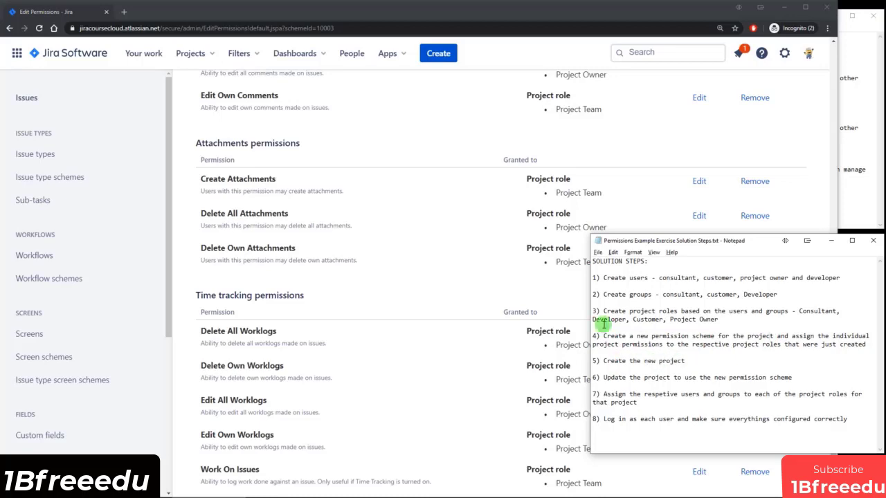
click(453, 298)
scroll(446, 298, up, 15)
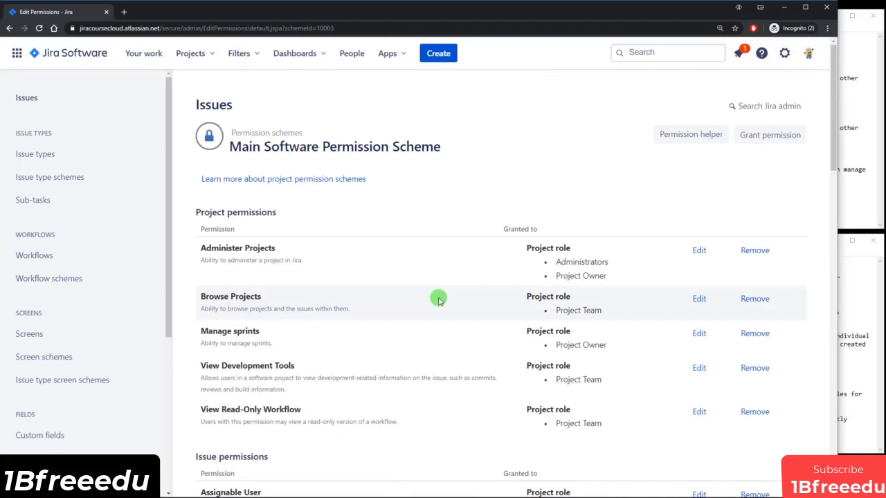
scroll(438, 299, down, 4)
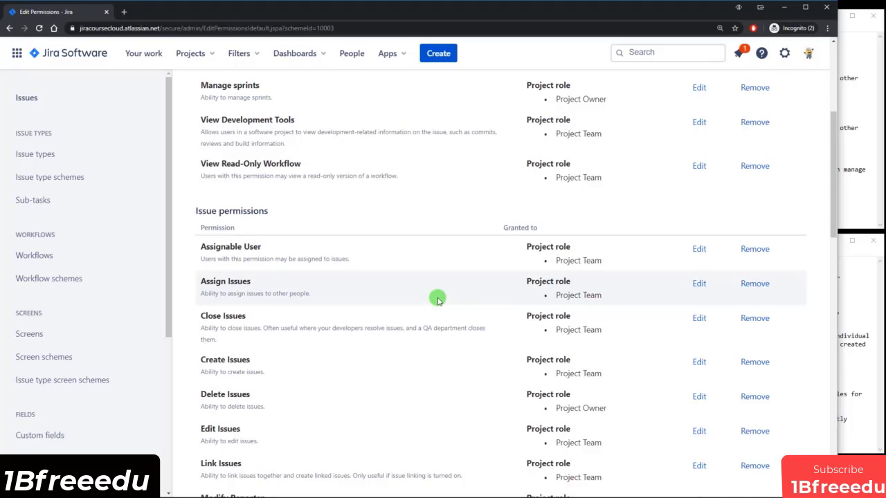
click(204, 58)
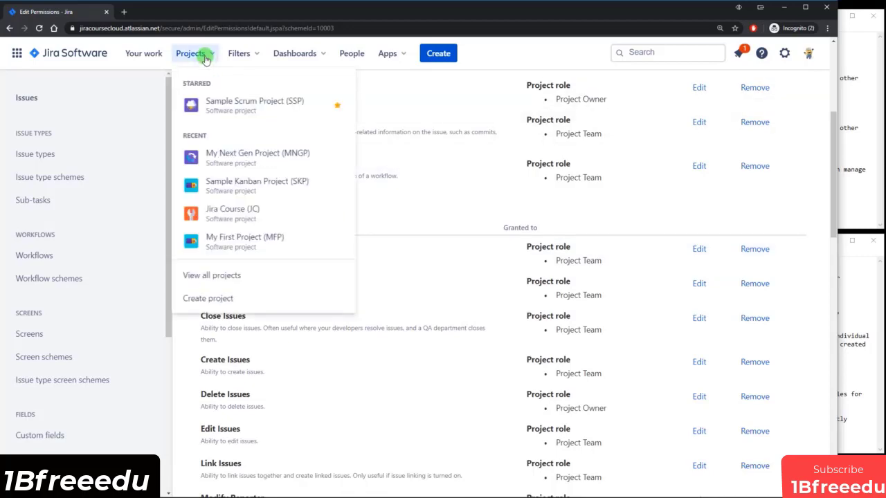
click(210, 299)
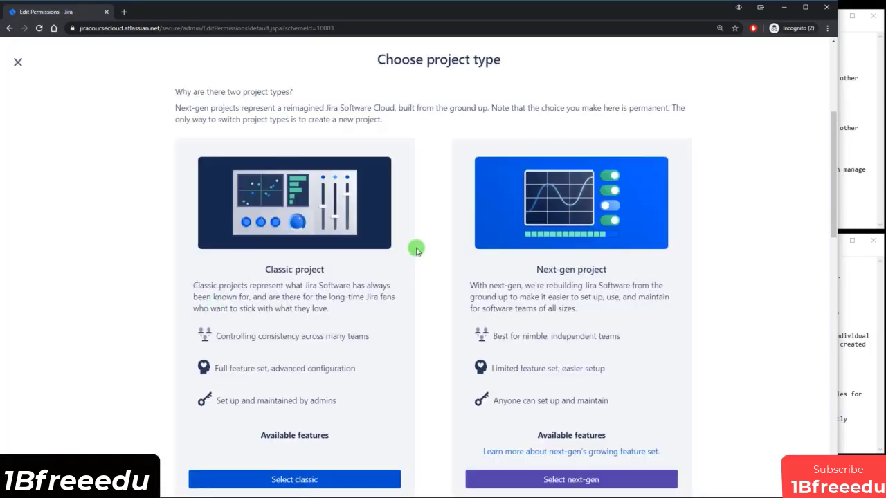
scroll(494, 253, down, 3)
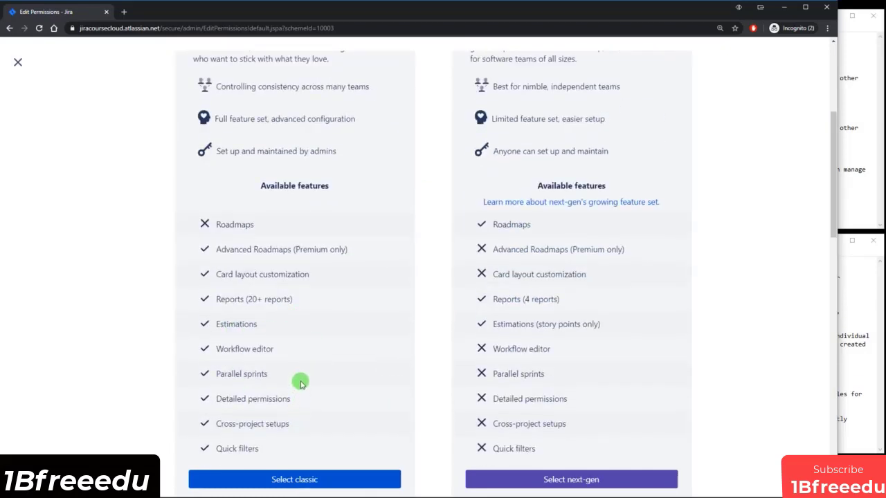
click(18, 62)
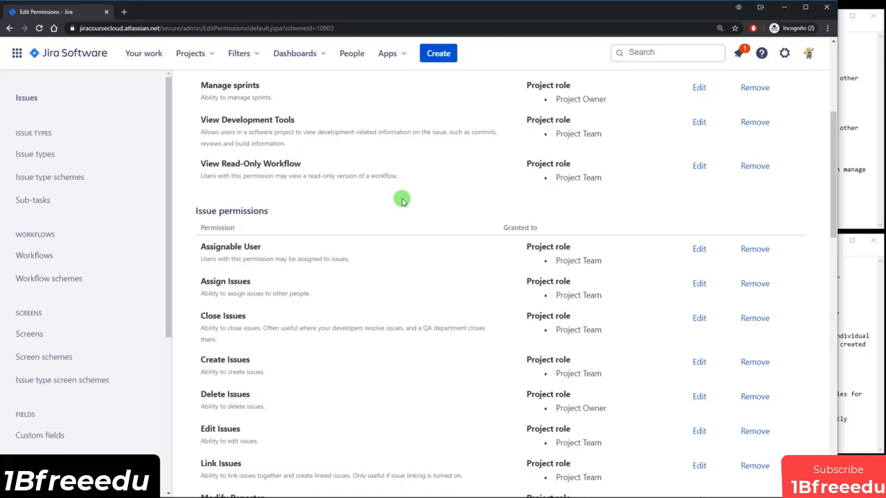
Go to the list of all boards from search and begin creating a new board.
click(667, 52)
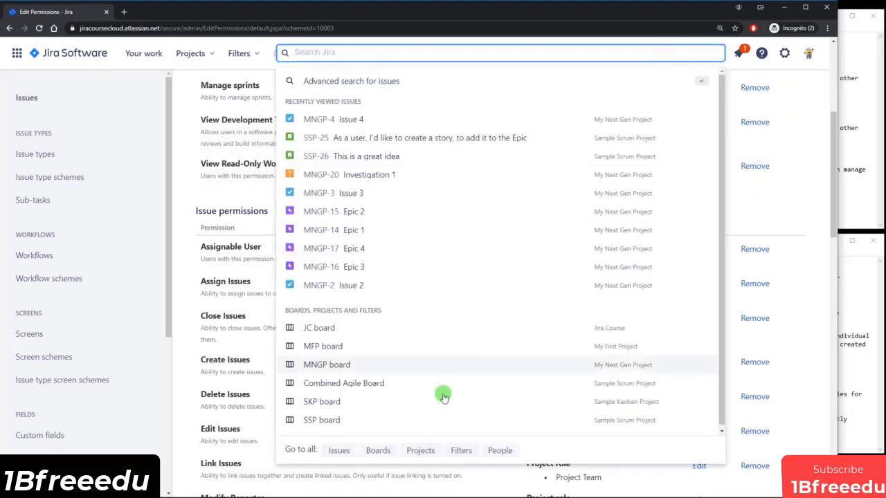
click(380, 451)
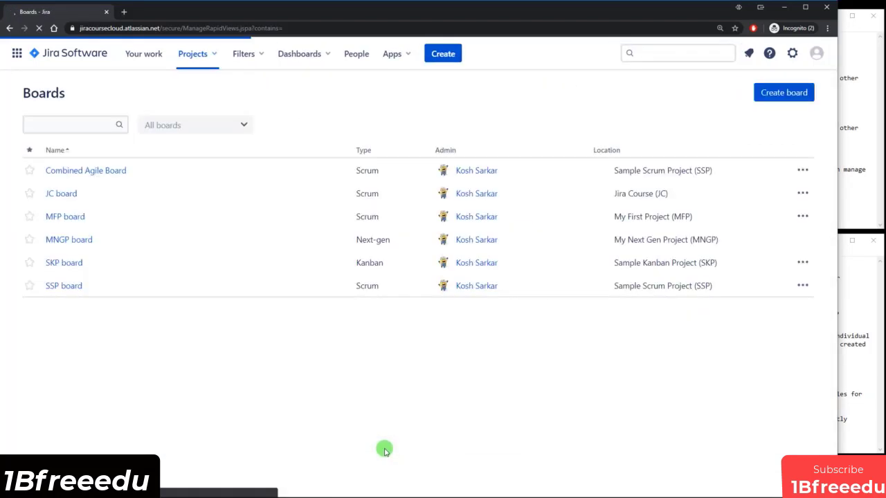
click(783, 93)
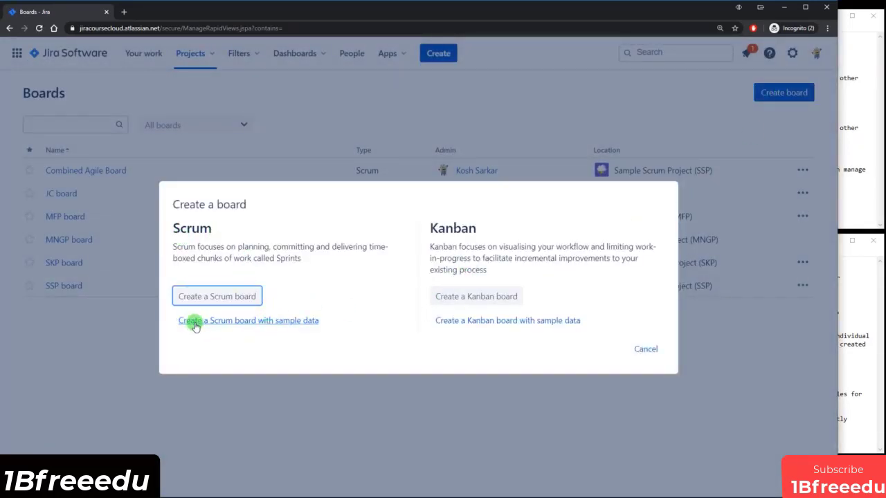
Create a sample-data Scrum board in a new project 'Permissions Example Project' with key PEP.
click(284, 322)
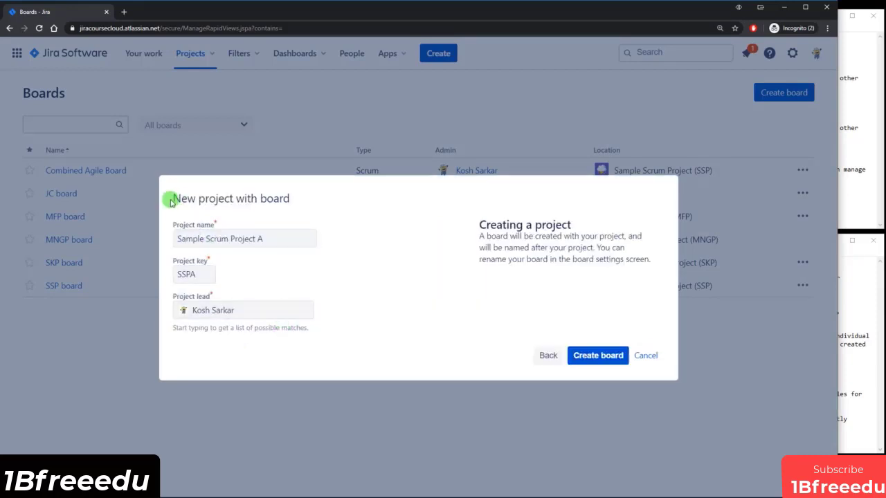
drag(175, 198, 304, 197)
click(305, 197)
drag(276, 239, 198, 251)
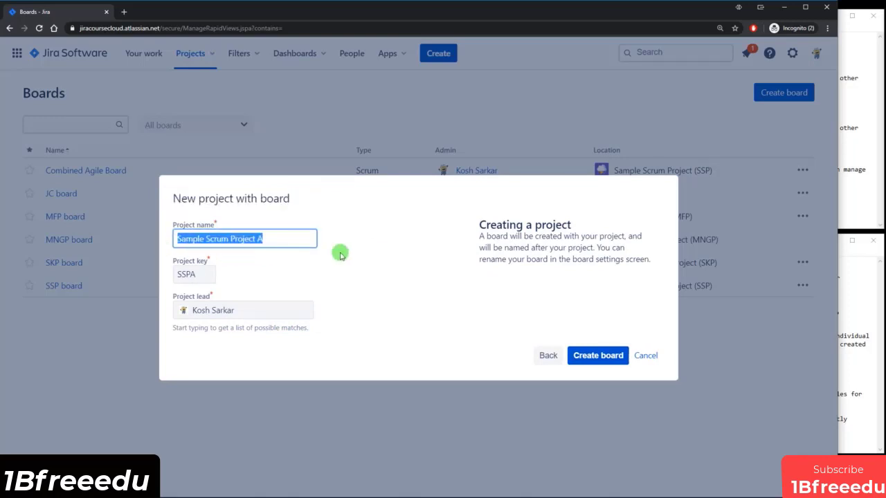
text(Permissions Ex)
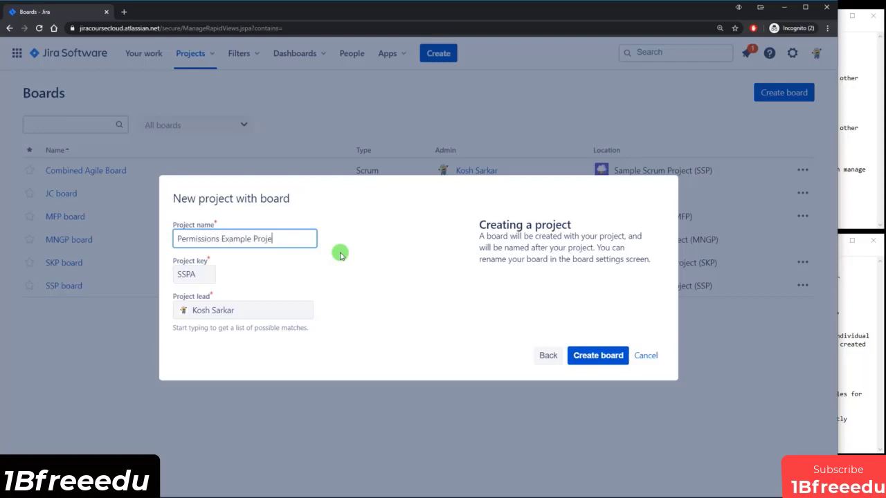
key(Tab)
key(End)
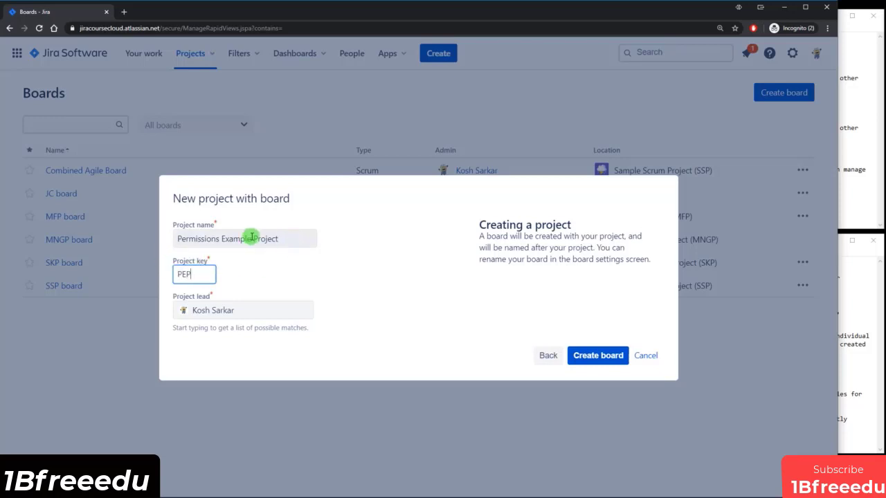
click(415, 283)
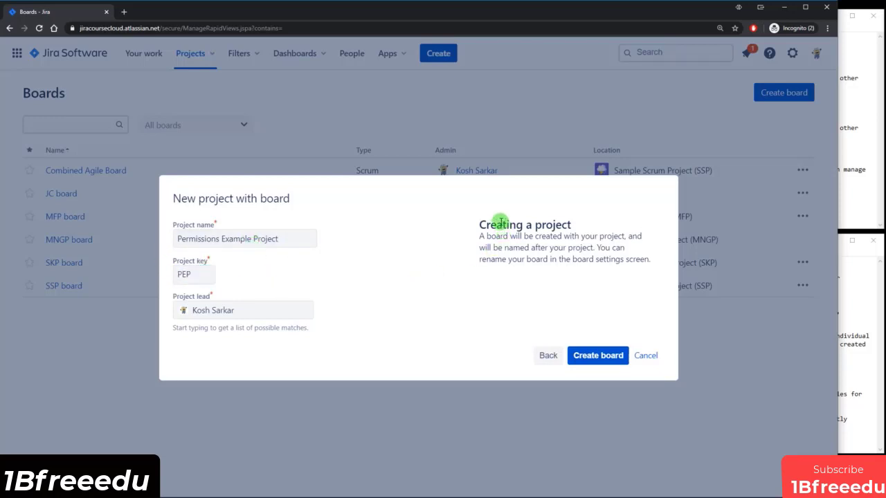
click(605, 354)
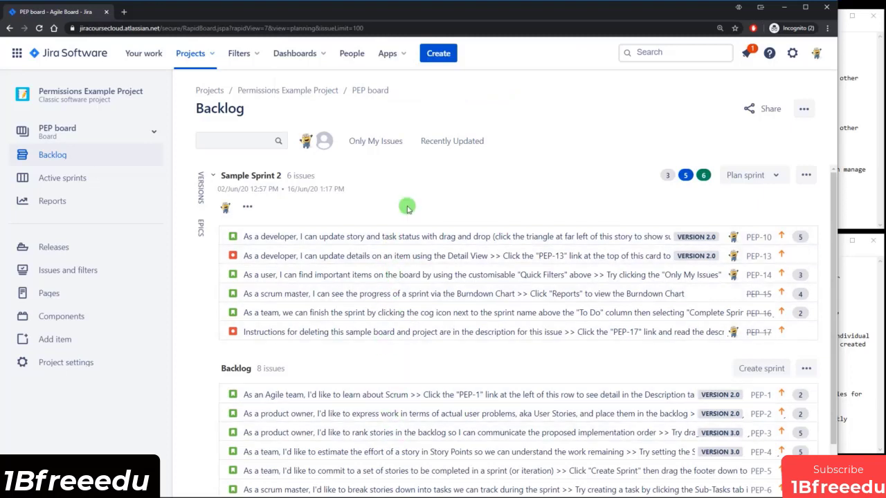
key(alt+Tab)
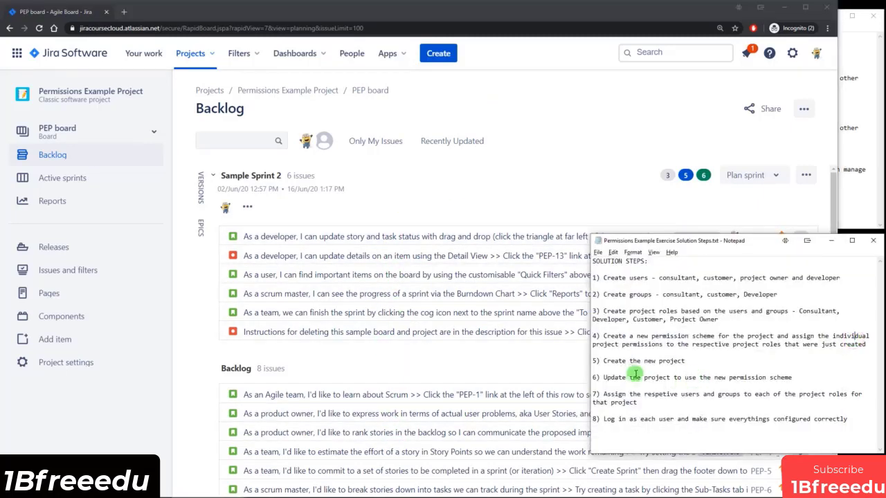
drag(626, 360, 666, 374)
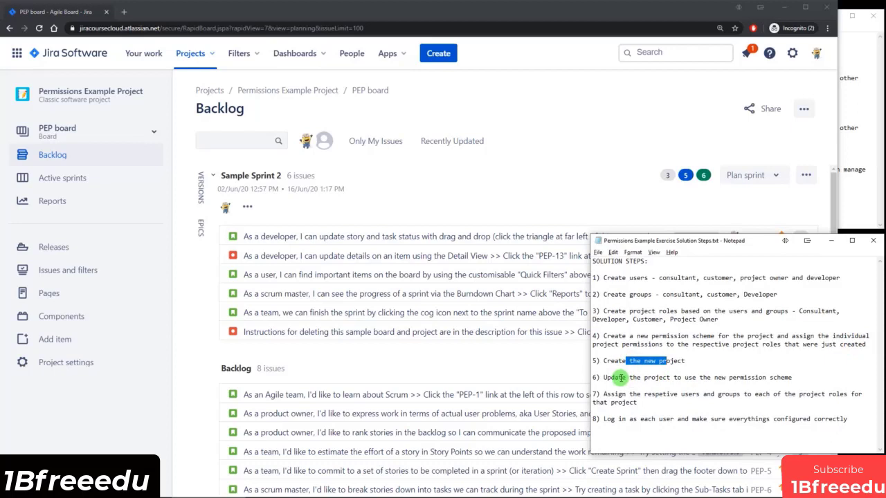
drag(621, 377, 764, 377)
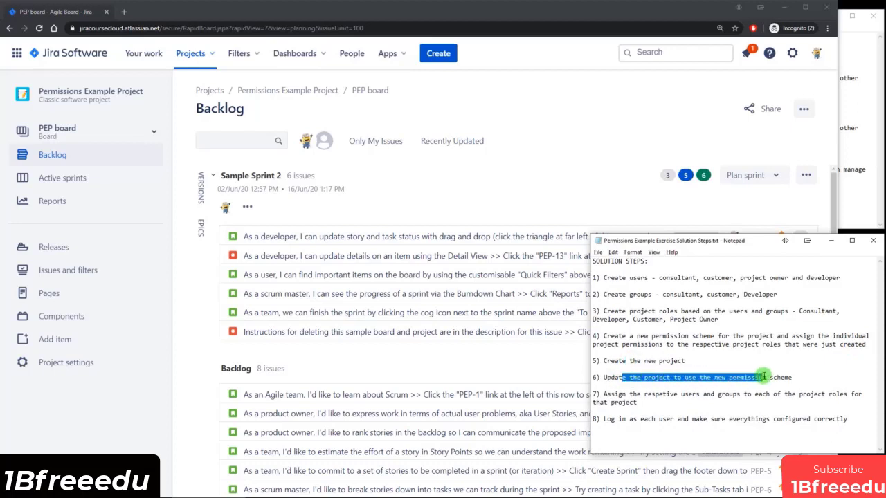
click(795, 377)
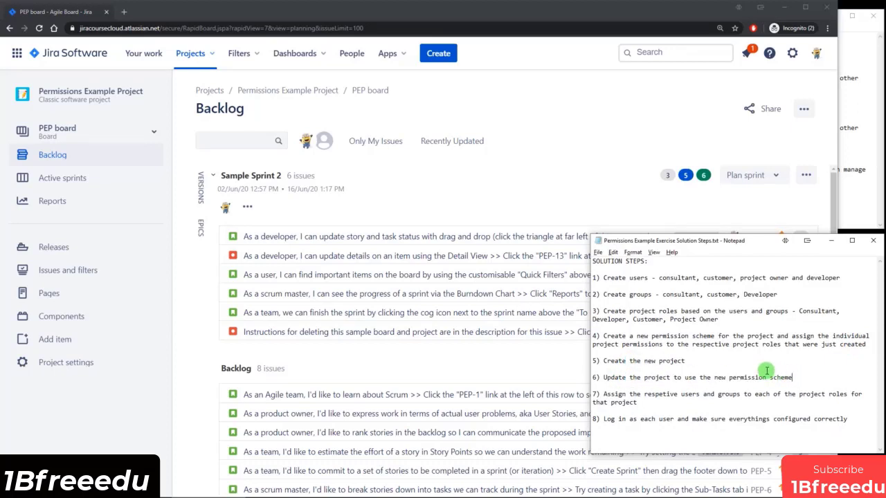
click(532, 193)
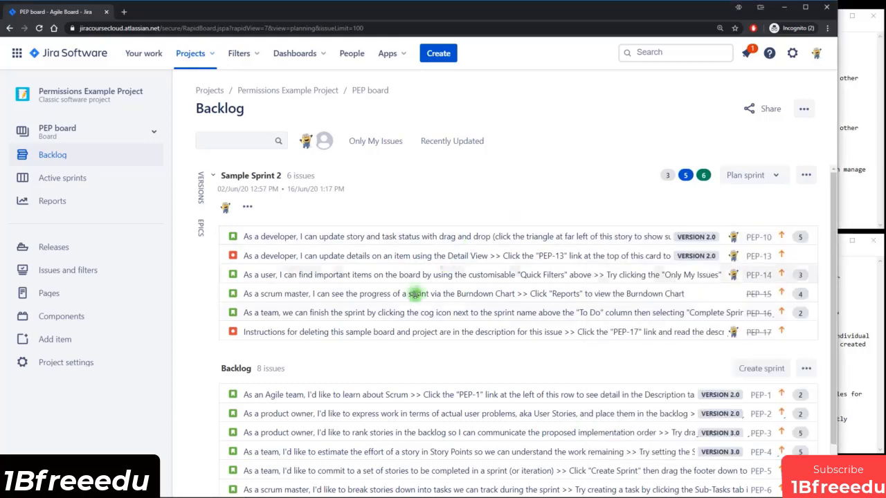
Open the Permissions page in the Permissions Example Project's settings.
click(57, 363)
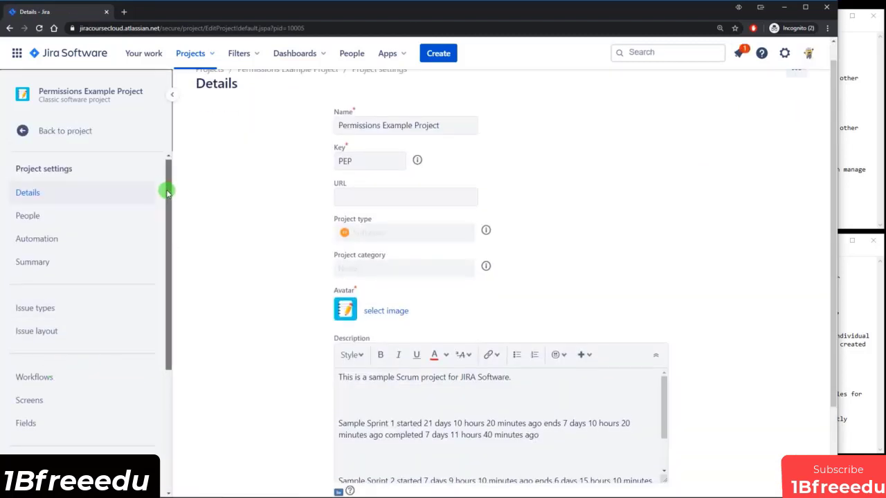
scroll(168, 207, down, 2)
drag(170, 215, 171, 241)
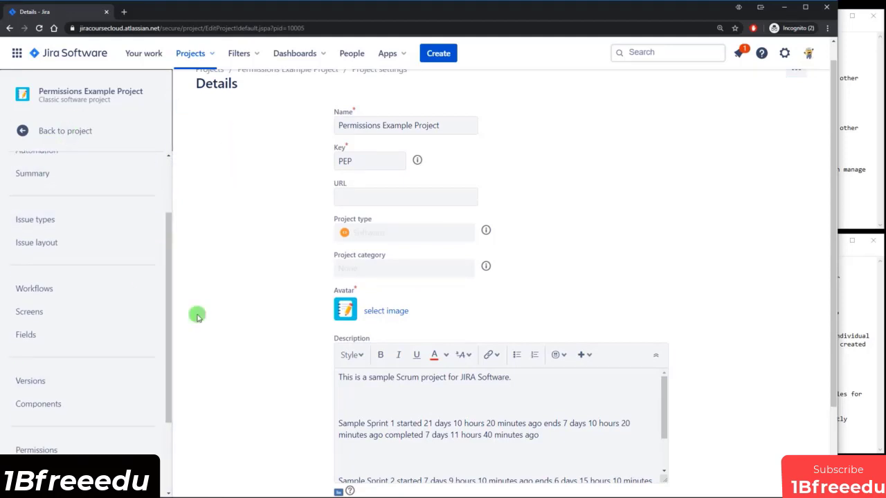
drag(167, 237, 176, 338)
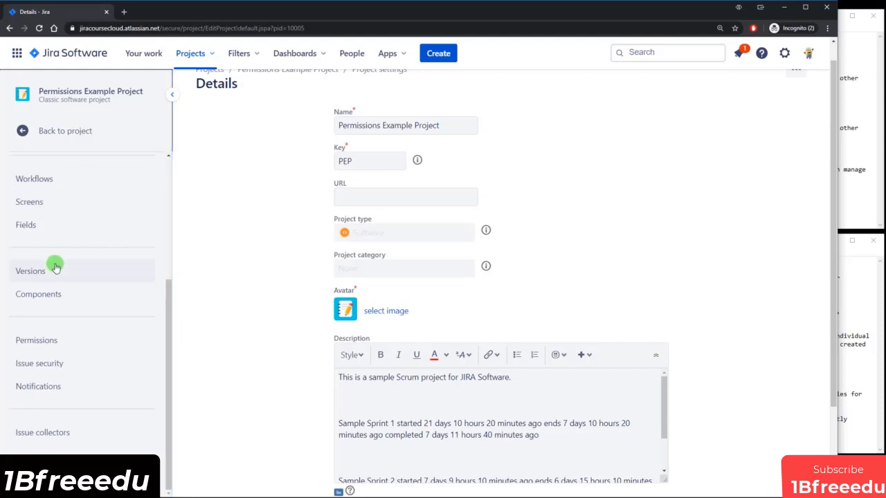
click(37, 346)
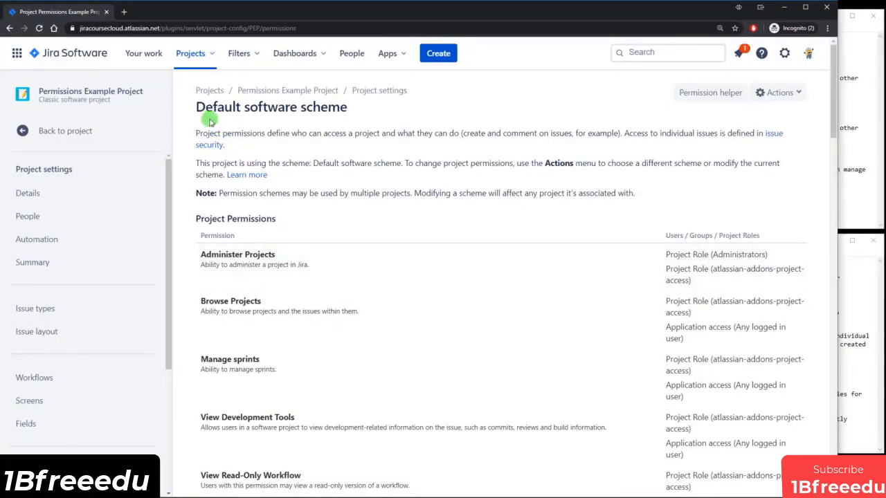
Confirm the Default software scheme grants any logged-in user access, then choose 'Use a different scheme'.
drag(197, 108, 343, 109)
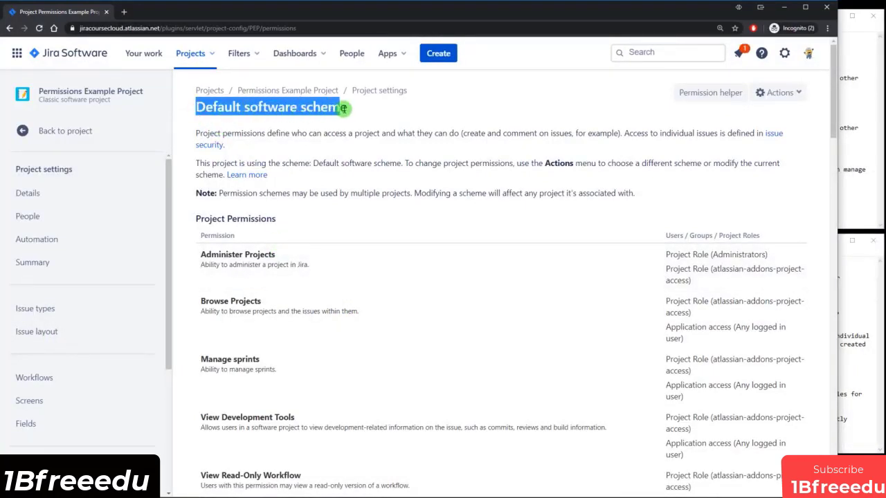
scroll(526, 197, down, 1)
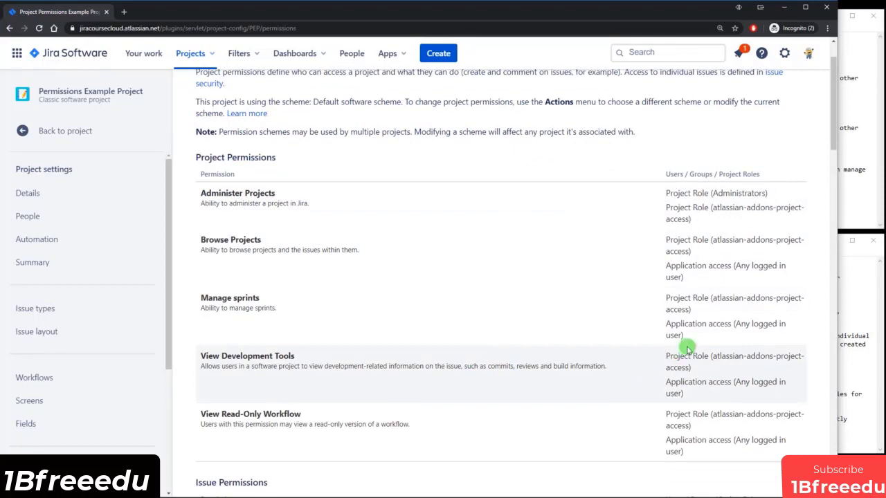
drag(735, 324, 776, 338)
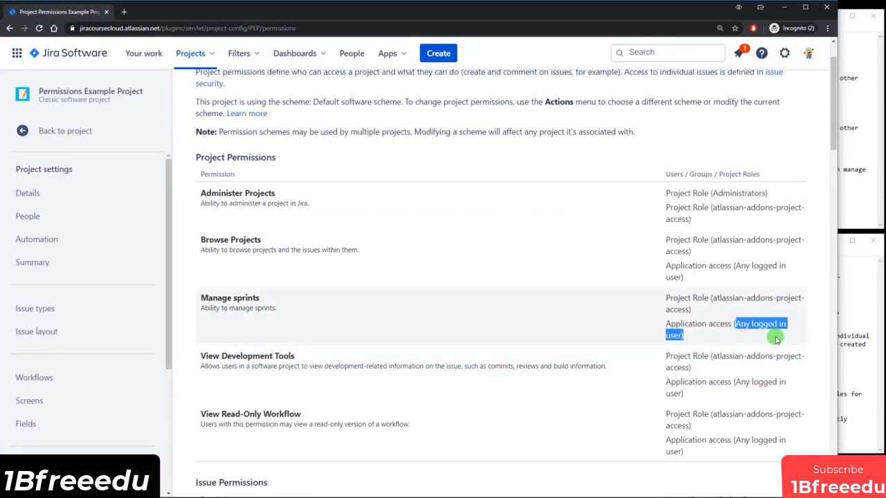
click(739, 337)
scroll(735, 224, up, 1)
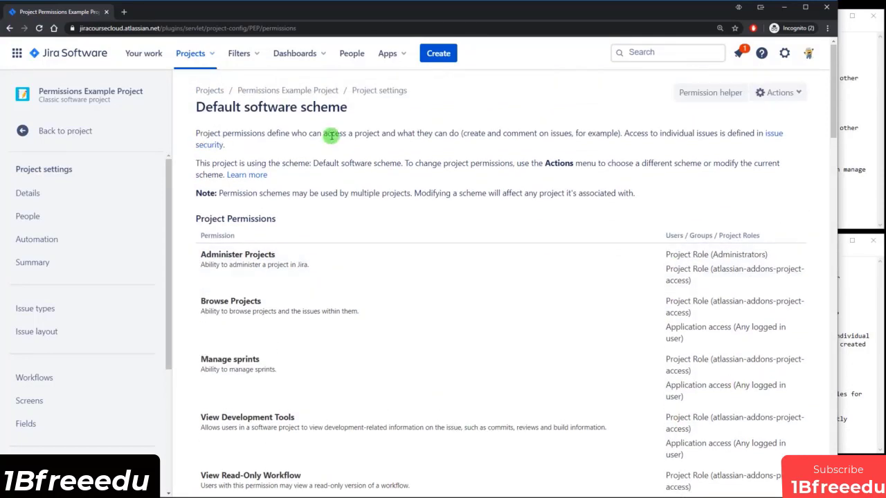
double_click(322, 108)
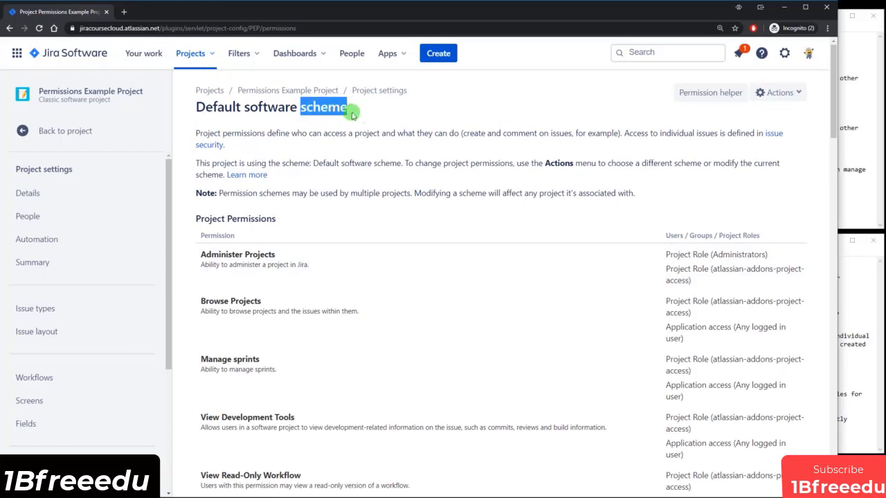
click(389, 120)
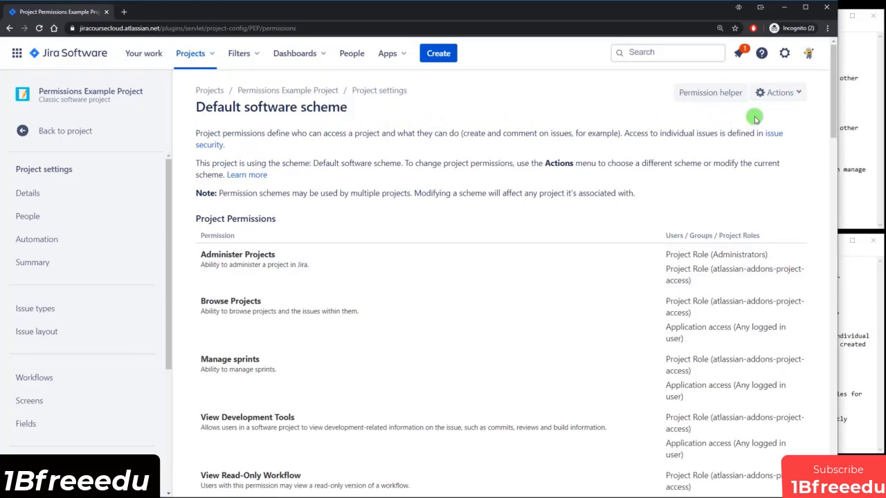
click(791, 93)
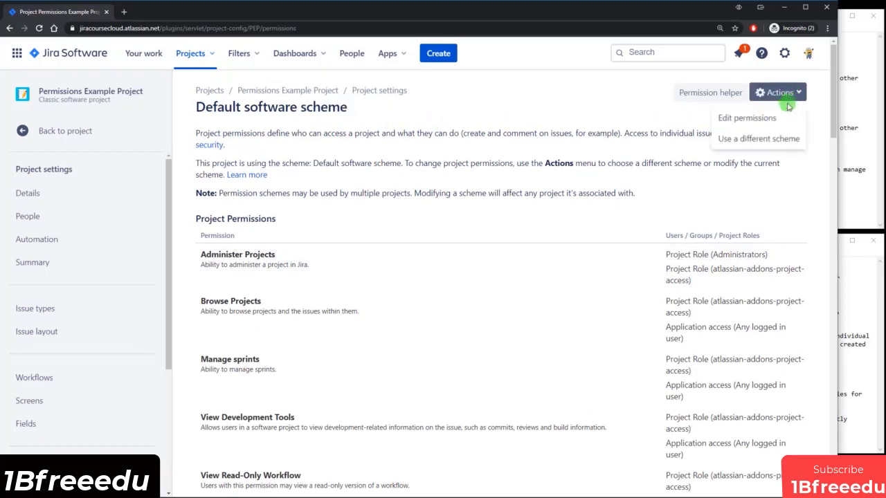
click(753, 140)
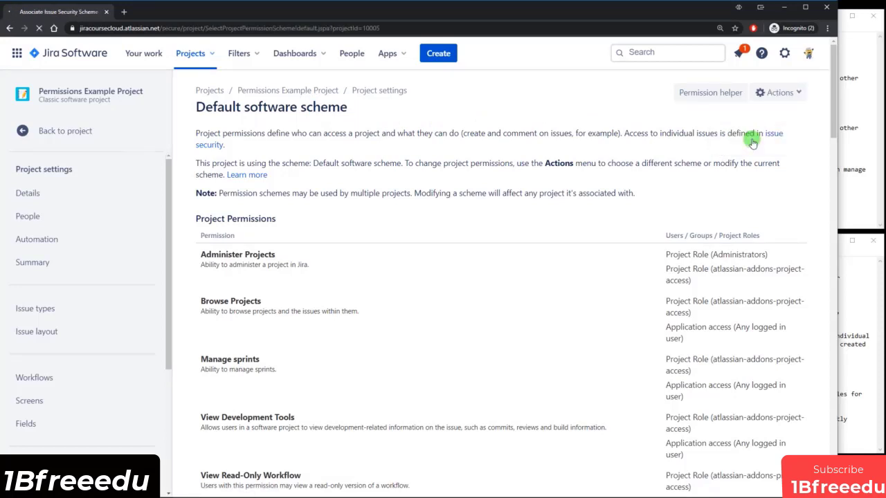
Associate the project with the Main Software Permission Scheme.
click(433, 164)
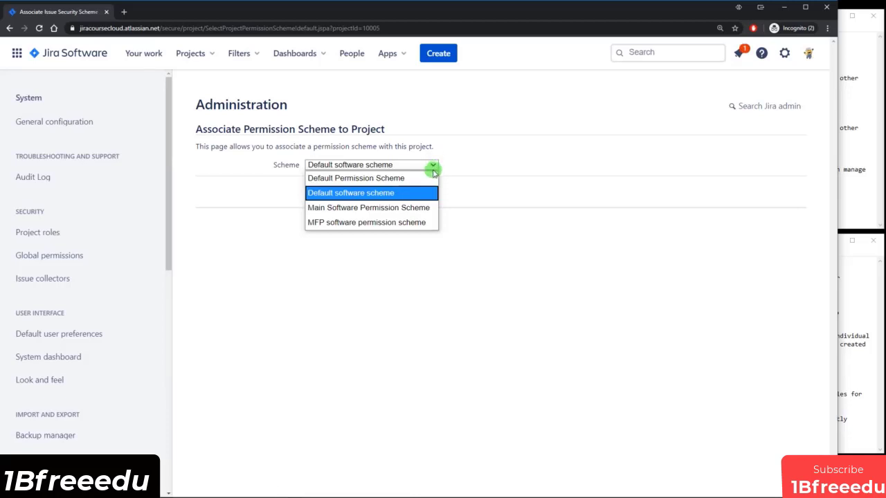
click(374, 207)
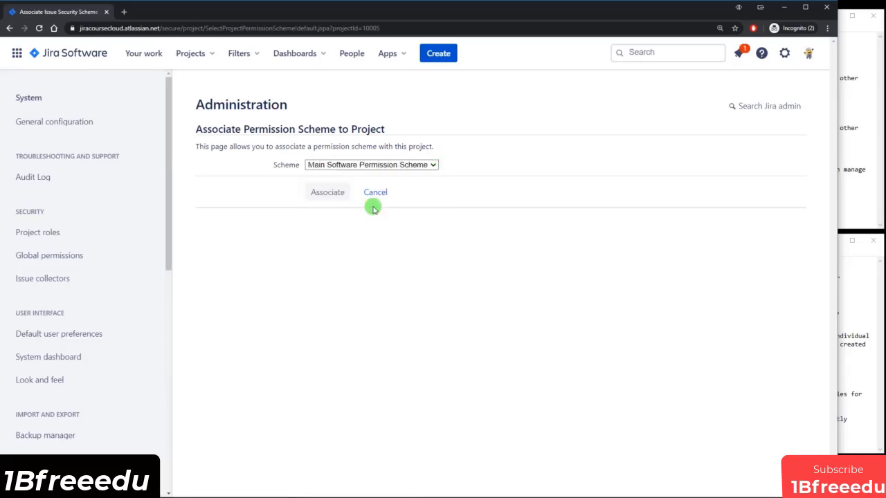
click(325, 193)
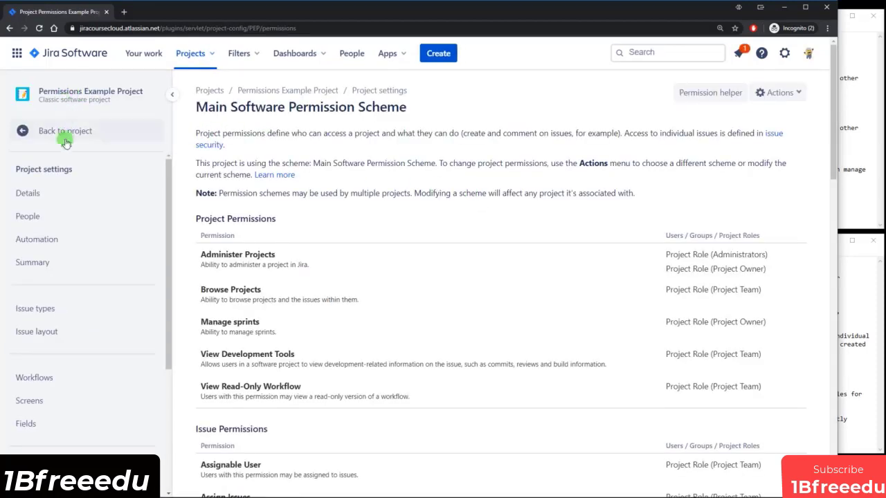
Review the Project Team and Project Owner grants in the new scheme, then bring the solution notes forward.
drag(197, 107, 417, 122)
scroll(311, 158, down, 3)
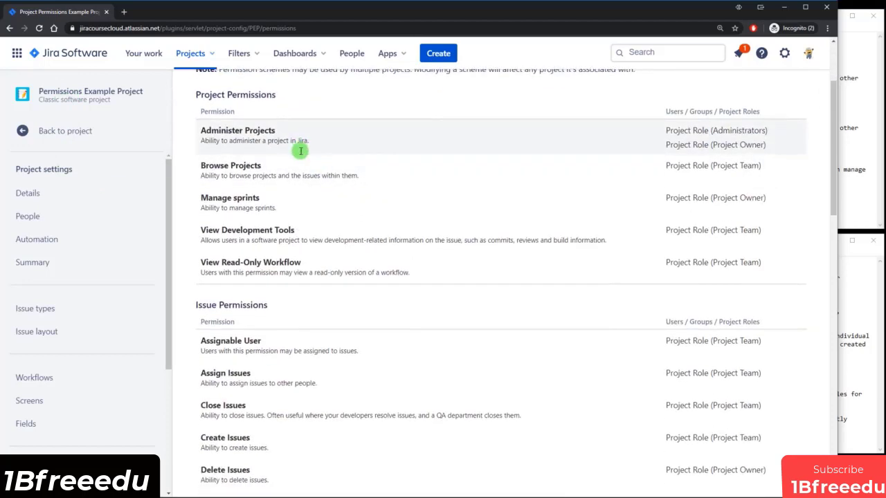
scroll(301, 150, down, 1)
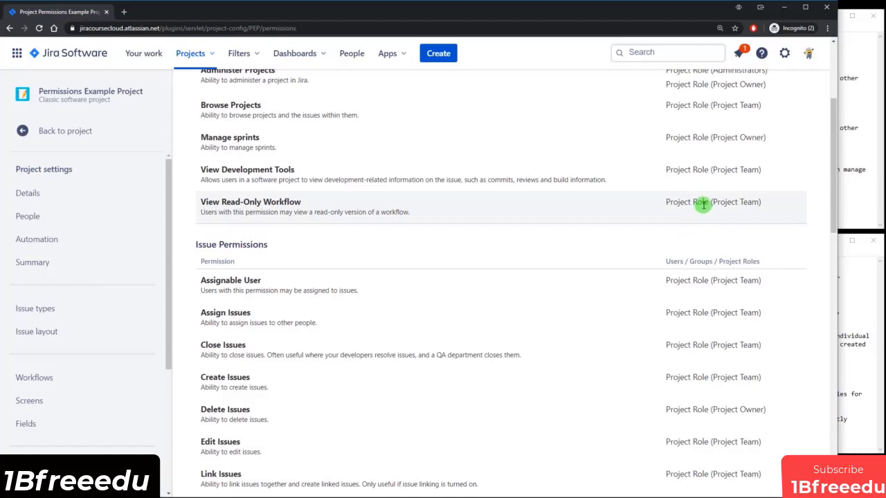
drag(716, 202, 745, 201)
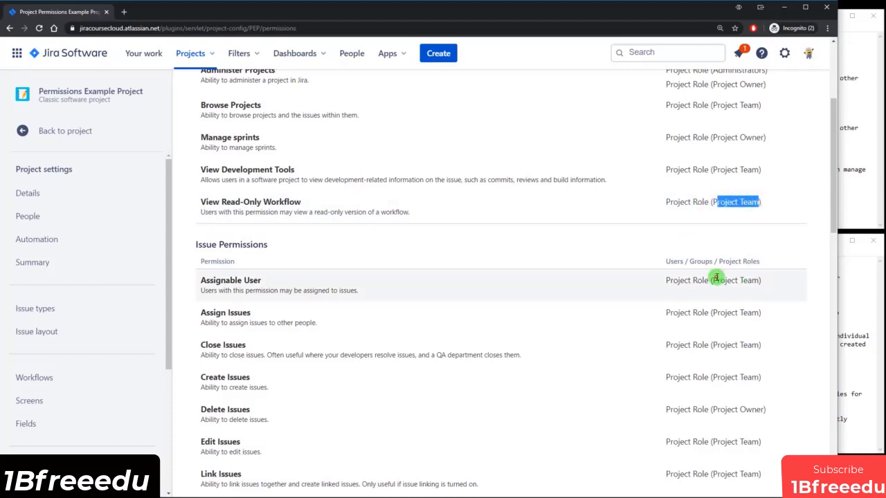
drag(717, 281, 764, 280)
scroll(764, 280, down, 2)
drag(713, 317, 747, 316)
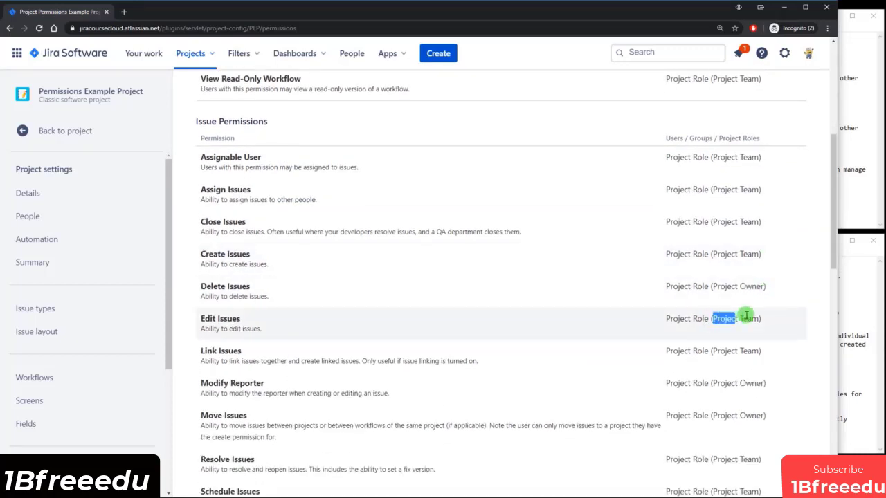
click(862, 336)
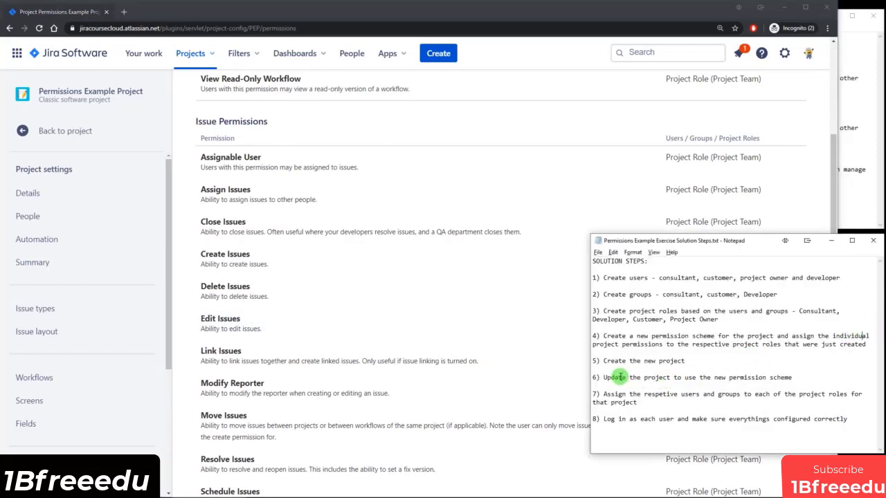
Review solution steps 6 and 7 in the notes, then return to the Jira permissions page.
drag(627, 378, 717, 378)
click(748, 379)
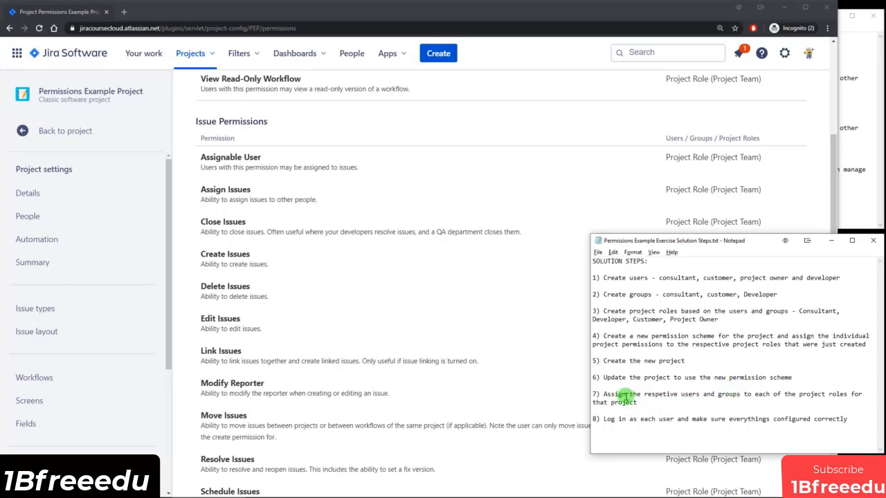
drag(622, 393, 762, 393)
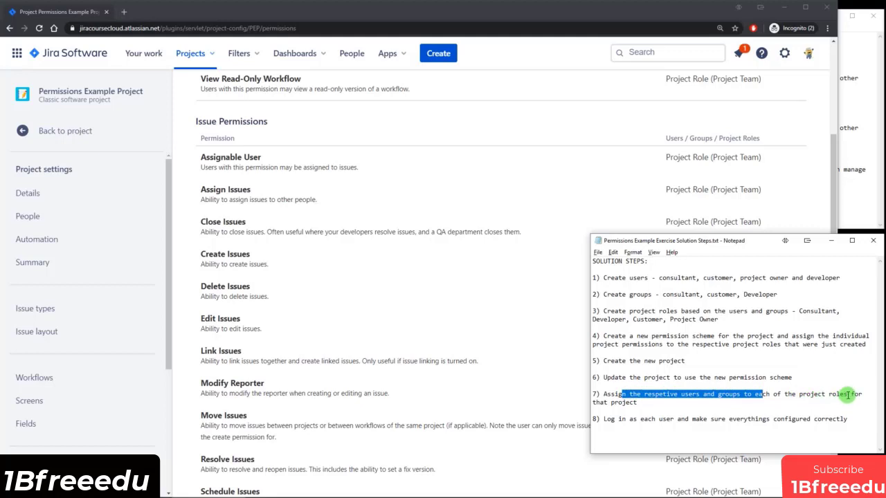
click(649, 403)
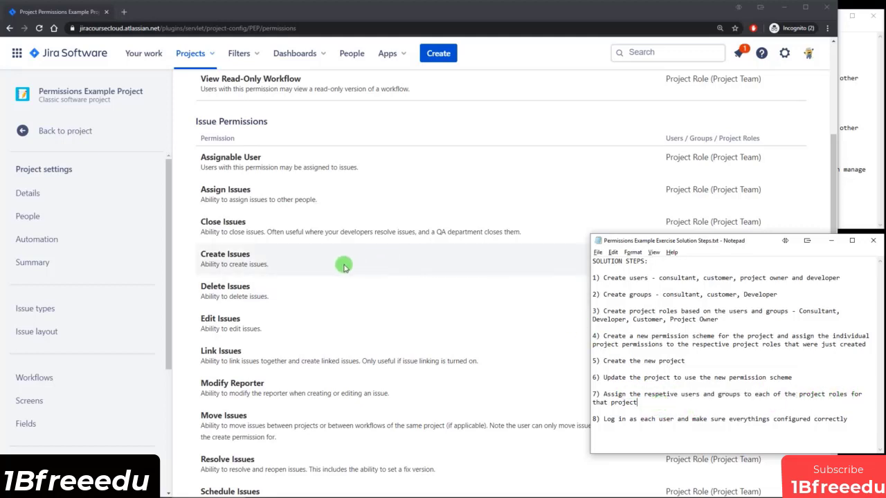
click(478, 151)
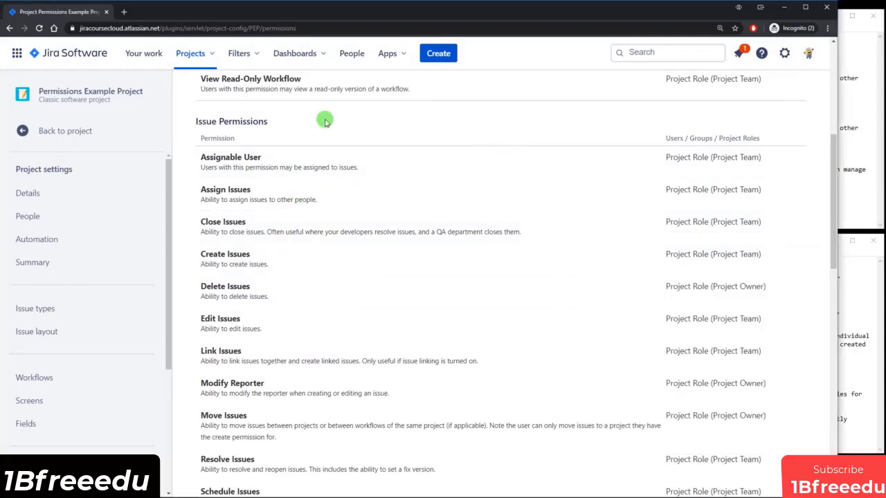
Remove the individual user from PEP's People list, leaving Developers and jira-administrators.
click(39, 217)
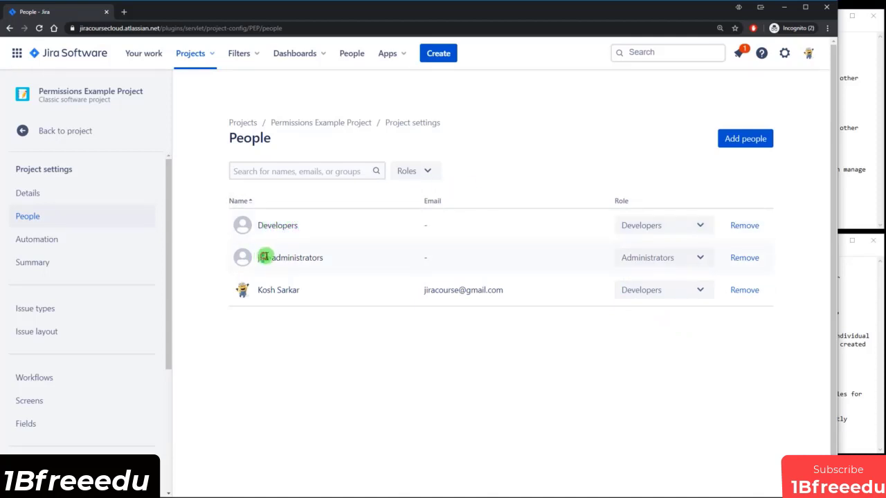
drag(261, 256, 302, 258)
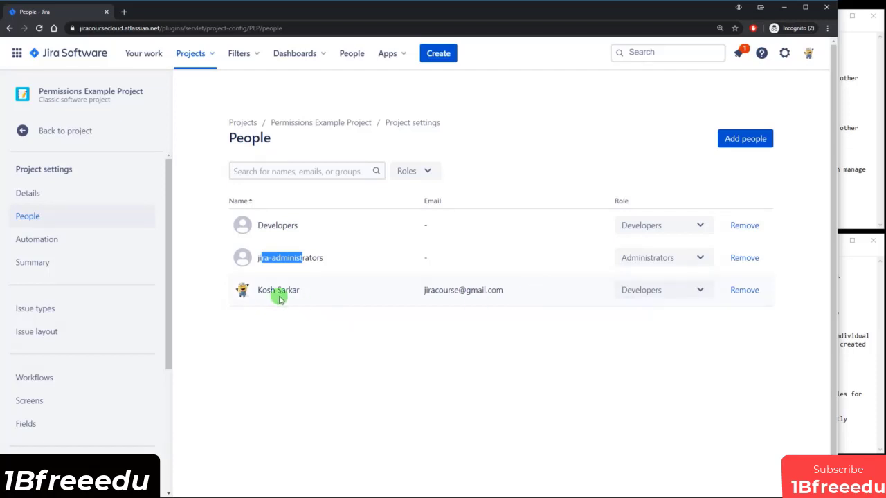
drag(259, 289, 289, 290)
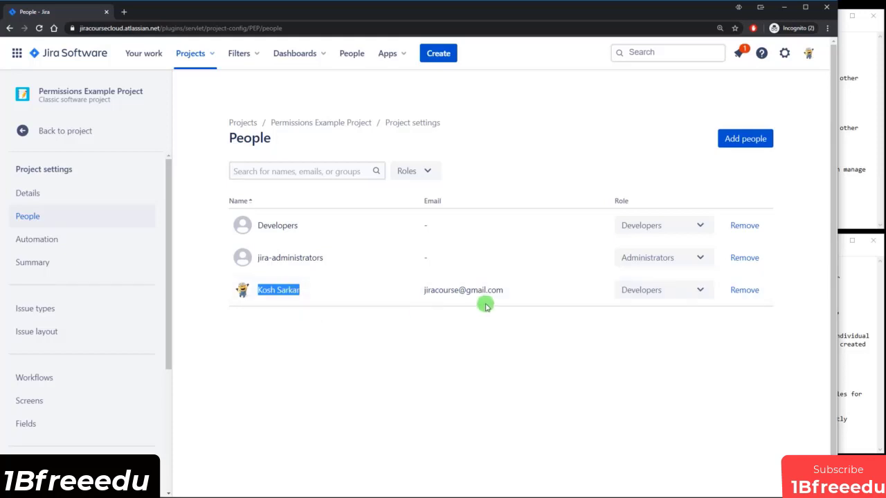
click(751, 291)
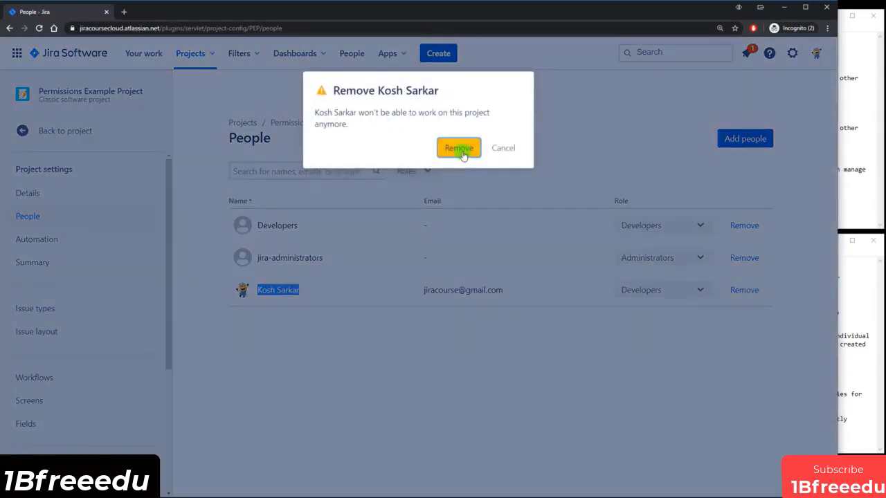
click(460, 149)
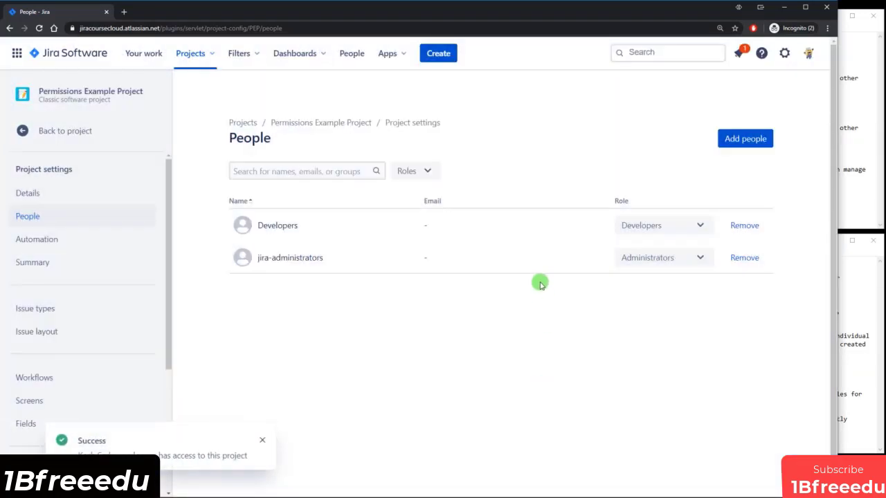
click(846, 323)
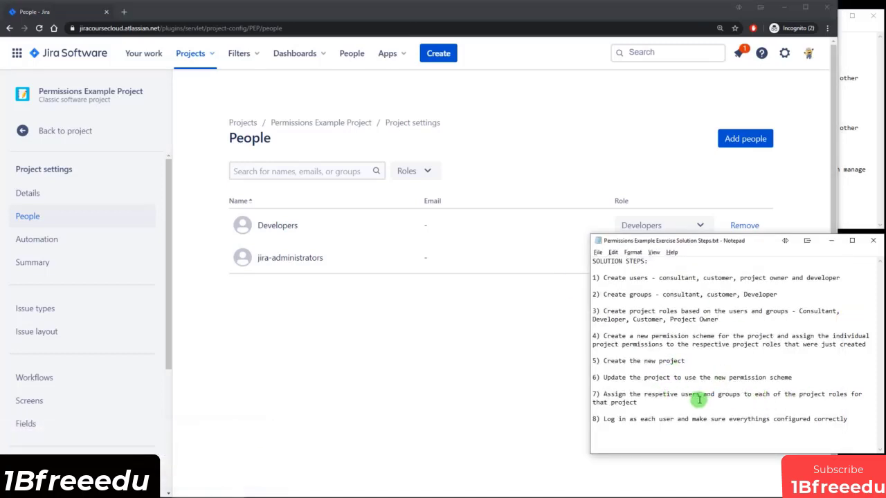
Open the project's permissions page in a second browser tab.
click(499, 324)
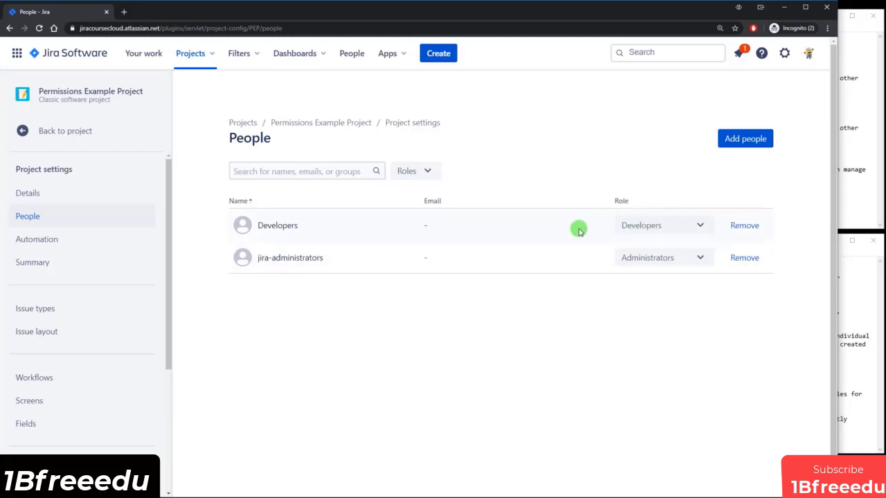
drag(168, 200, 188, 326)
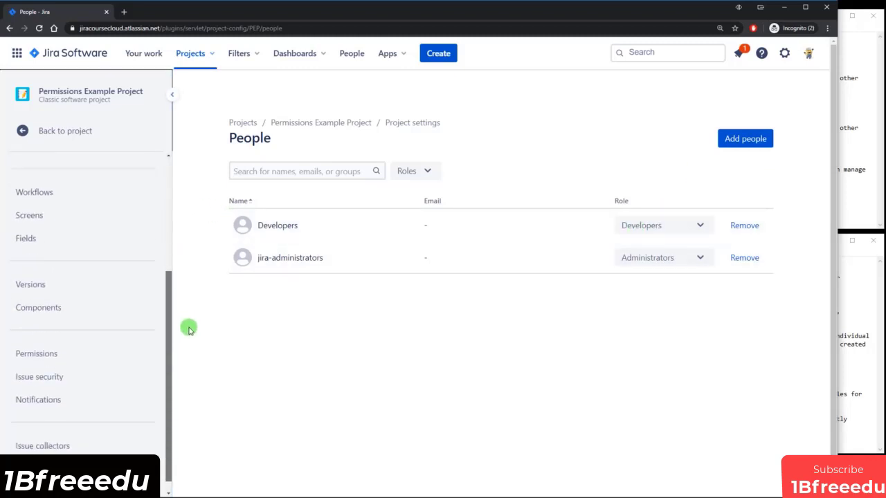
middle_click(43, 340)
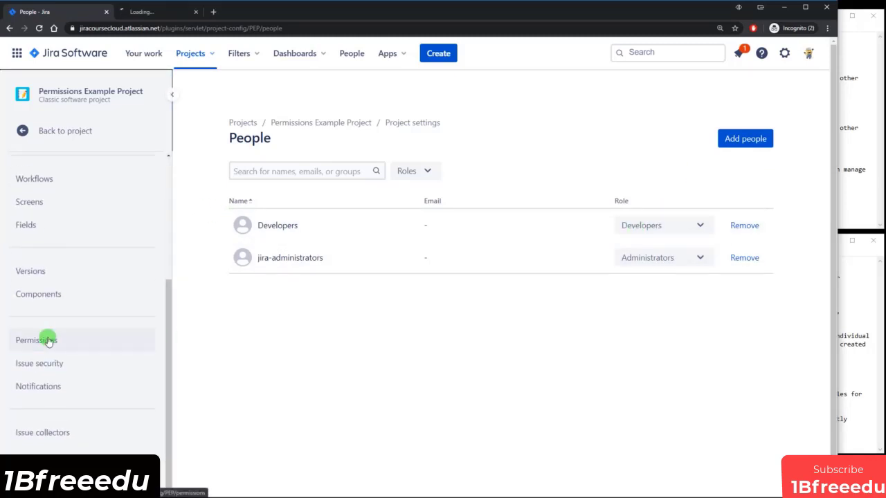
click(168, 10)
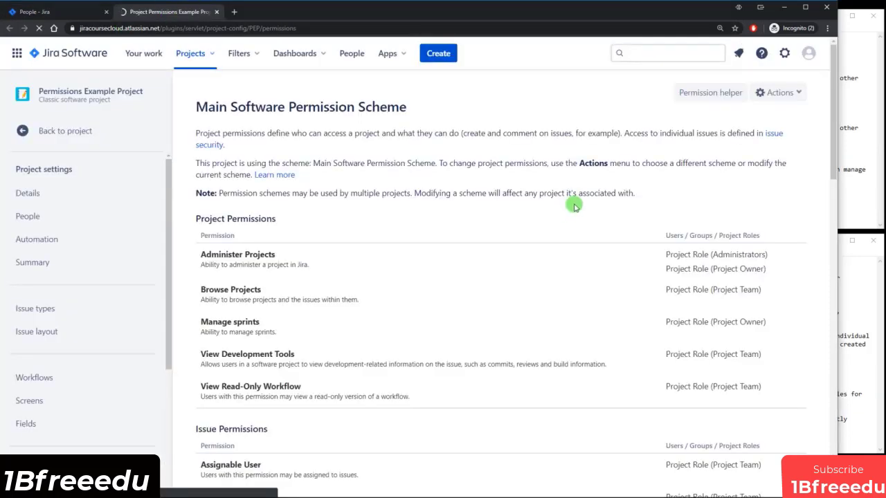
Review which roles hold each project permission, then return to the People page.
scroll(574, 204, down, 1)
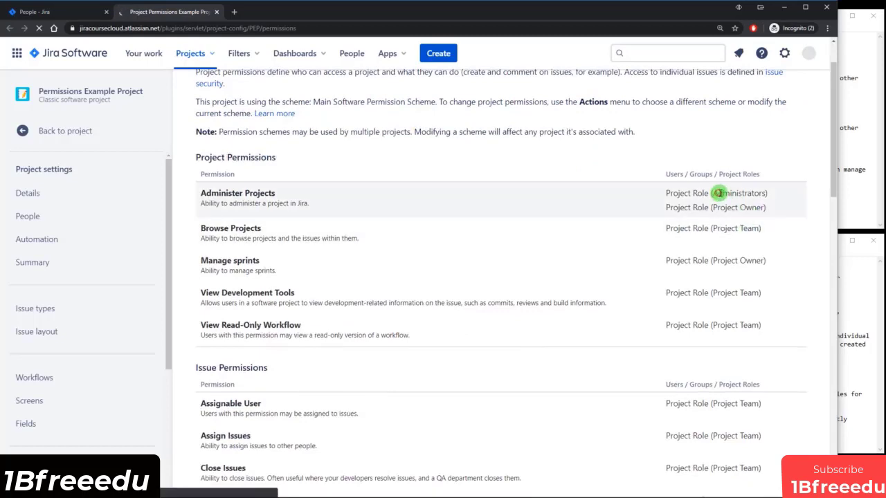
drag(719, 193, 763, 206)
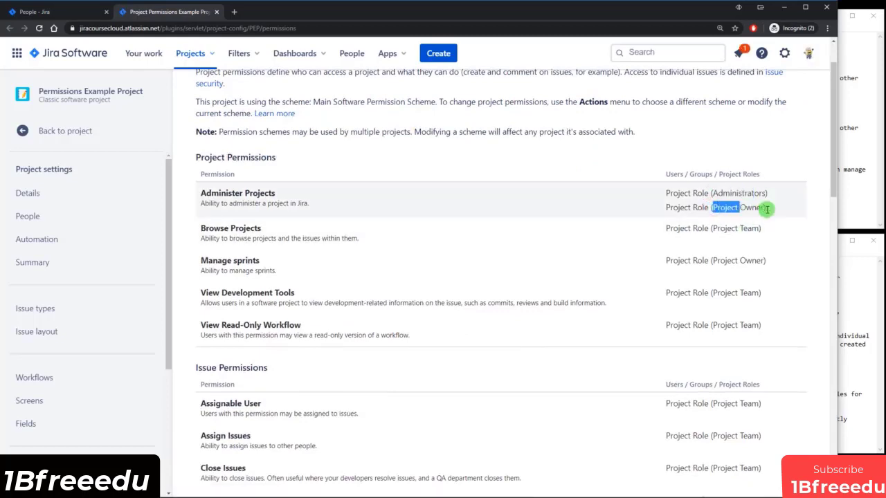
drag(710, 260, 761, 259)
scroll(759, 270, down, 1)
scroll(759, 270, down, 1)
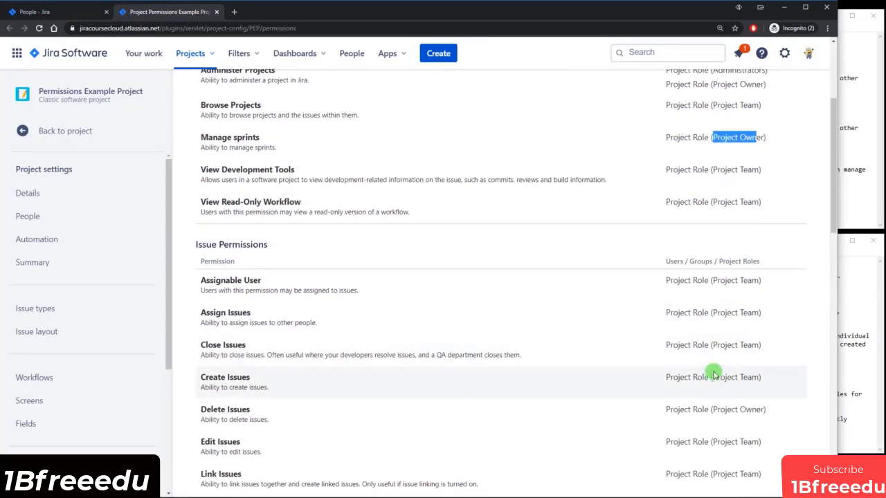
drag(719, 409, 763, 409)
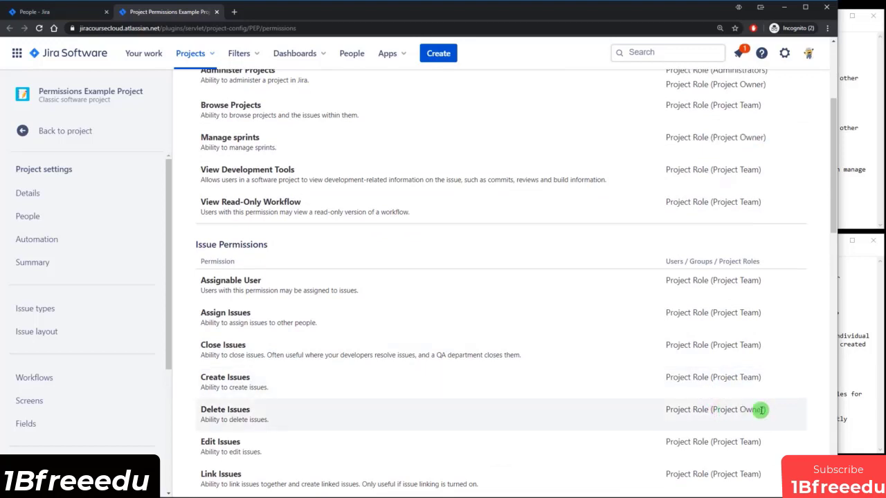
scroll(758, 411, up, 3)
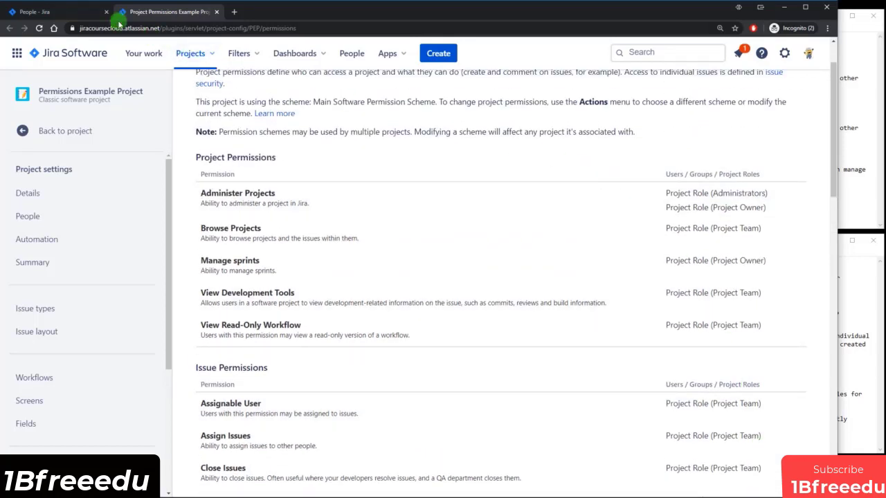
click(78, 13)
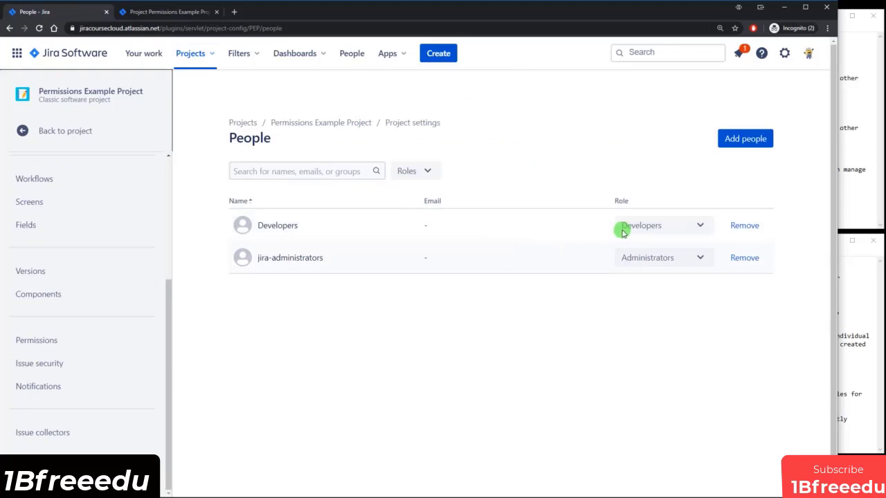
Add the product owner user to the project with the Project Owner role.
click(746, 141)
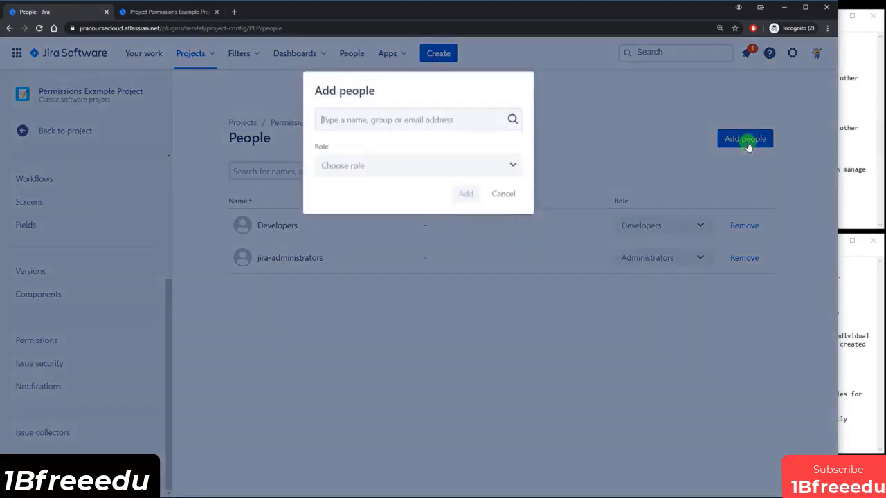
text(adam)
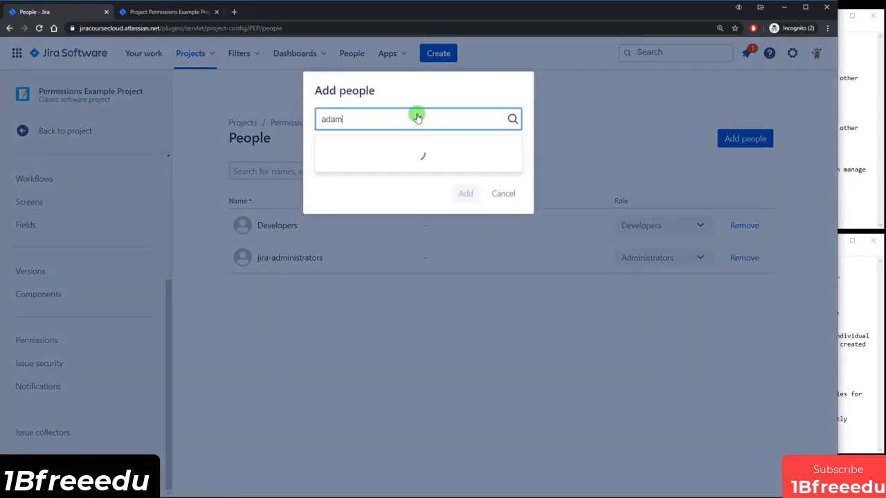
click(382, 147)
click(409, 166)
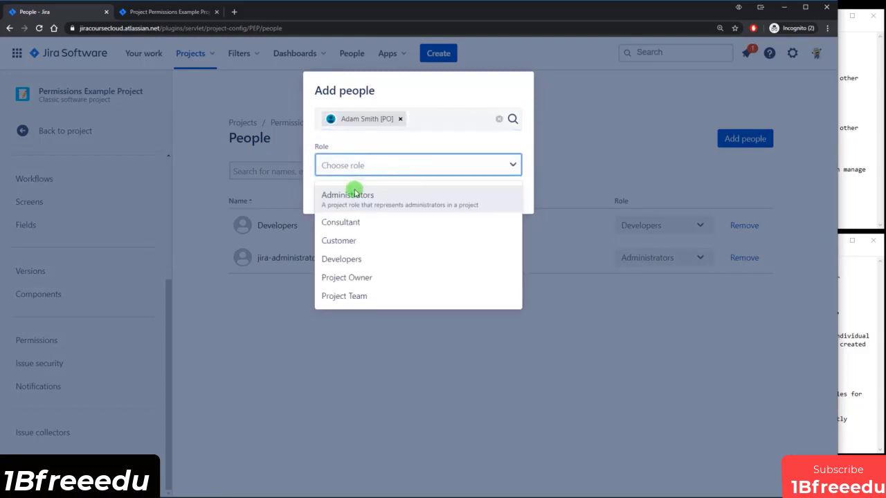
click(350, 278)
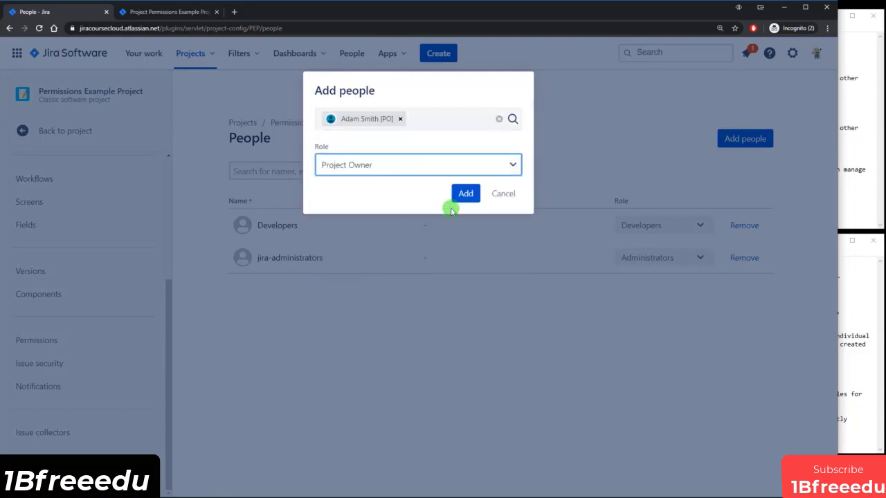
click(463, 193)
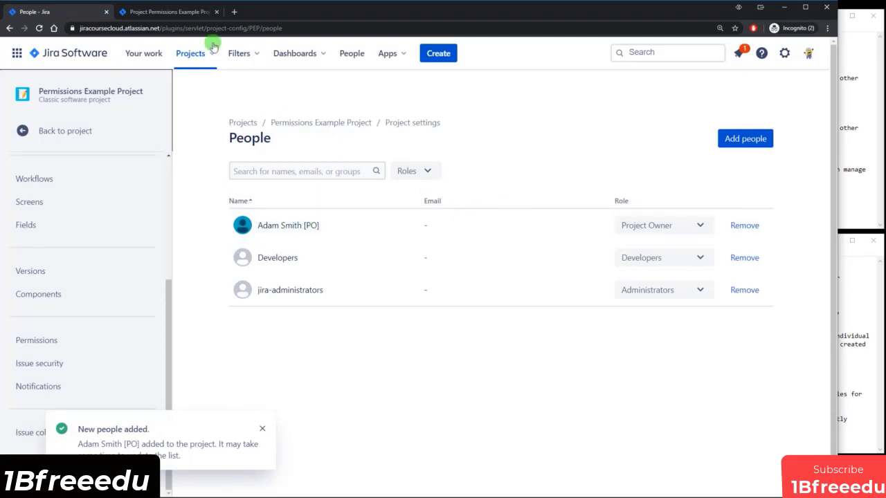
Check on the permissions page that Project Team holds Browse Projects.
click(187, 18)
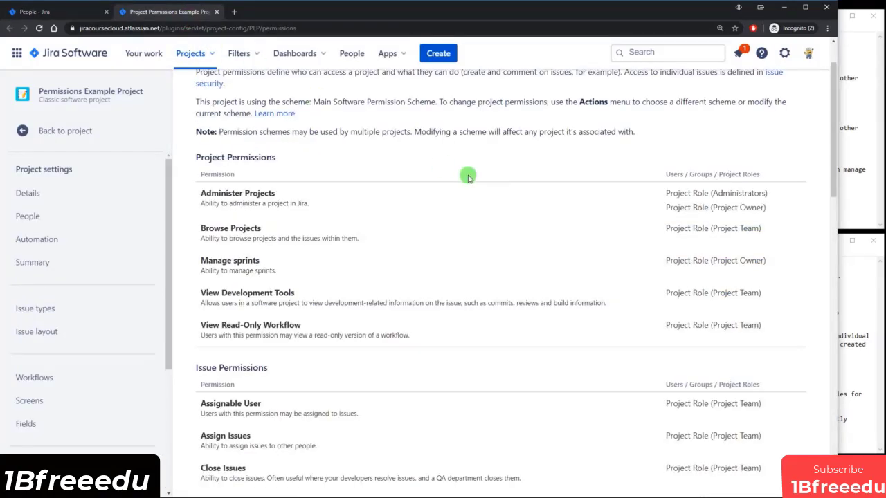
scroll(643, 209, down, 1)
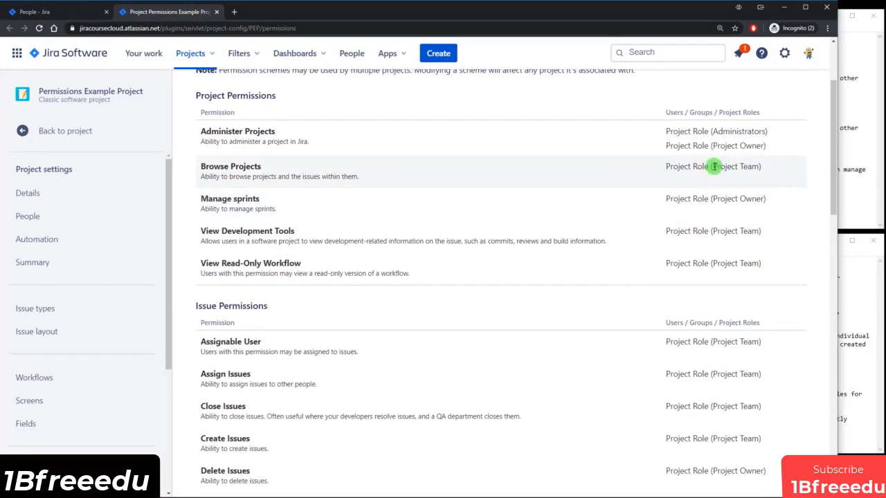
drag(713, 167, 756, 166)
click(757, 166)
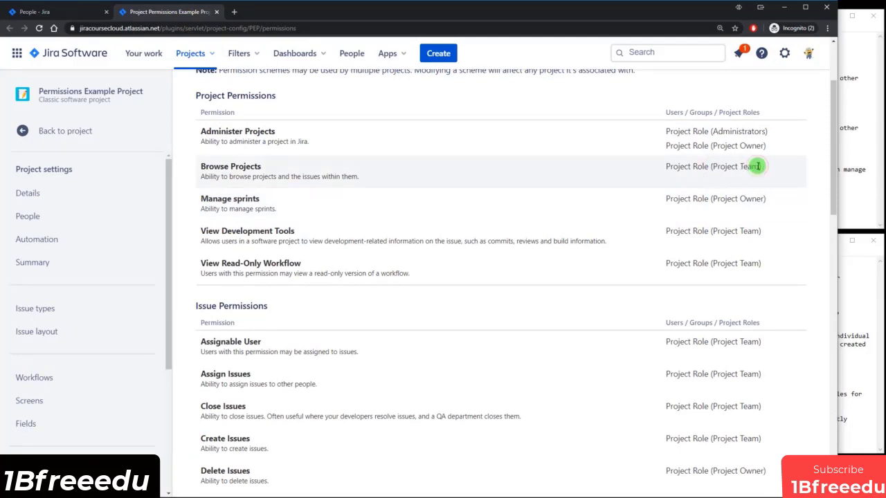
click(64, 14)
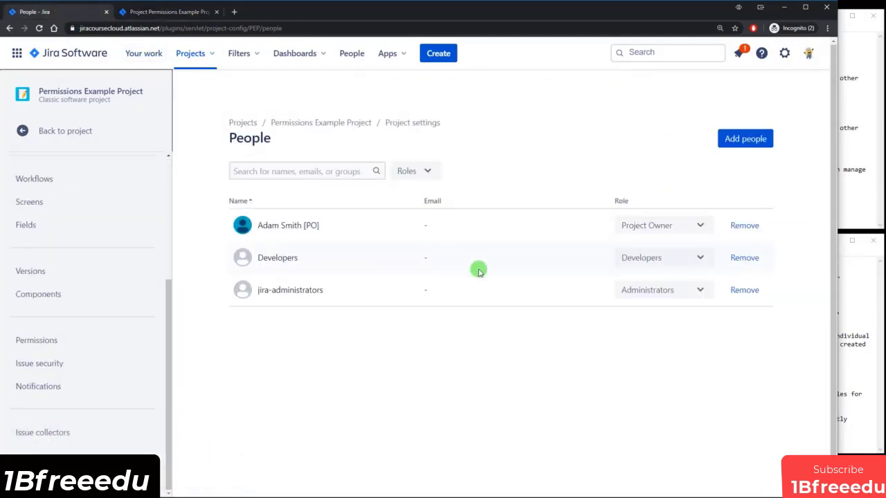
click(741, 140)
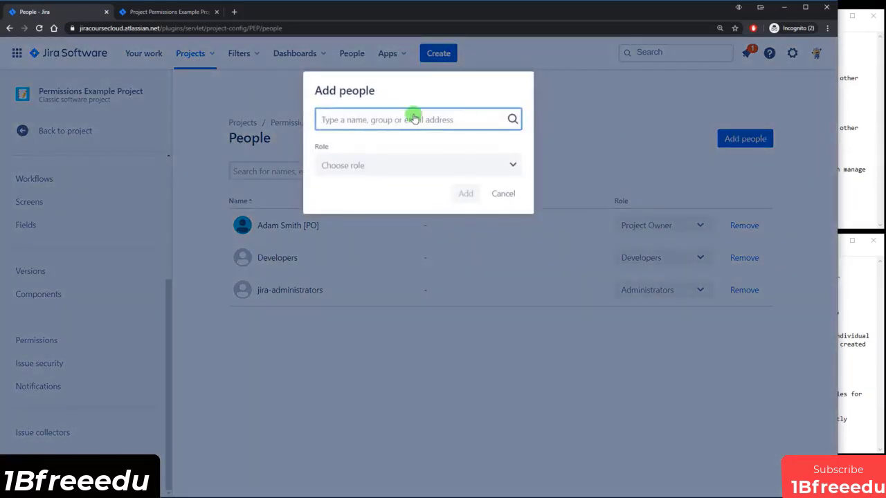
Add the product owner user, Developers and External Consultants with the Project Team role.
click(375, 164)
click(352, 295)
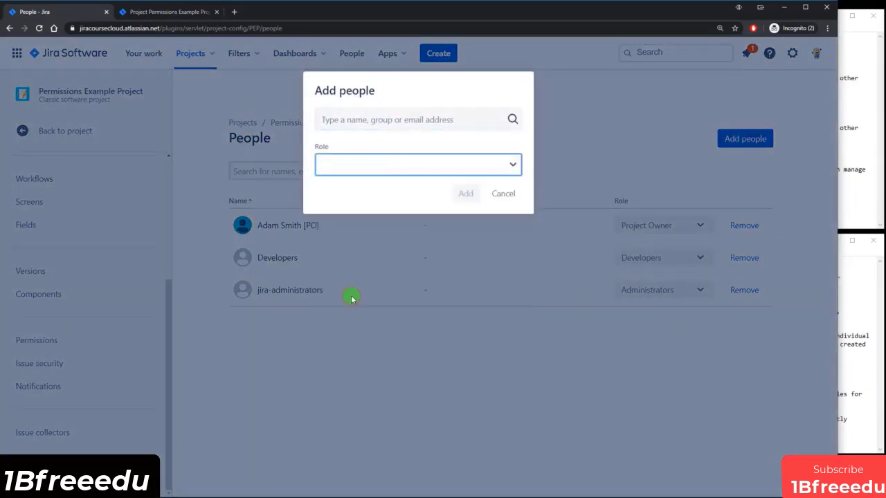
click(353, 122)
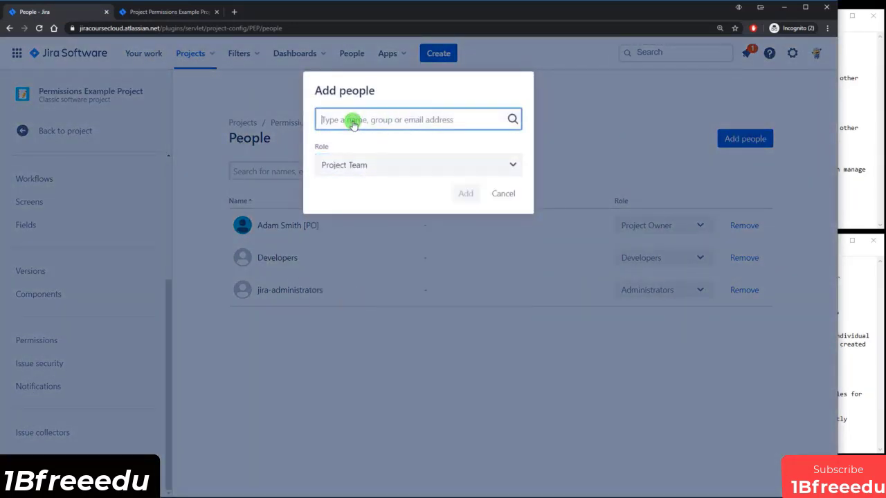
text(adam)
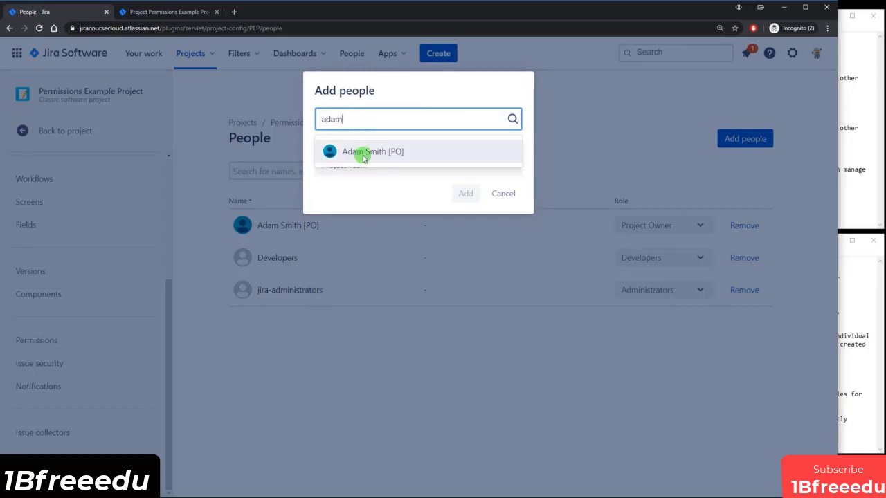
click(362, 152)
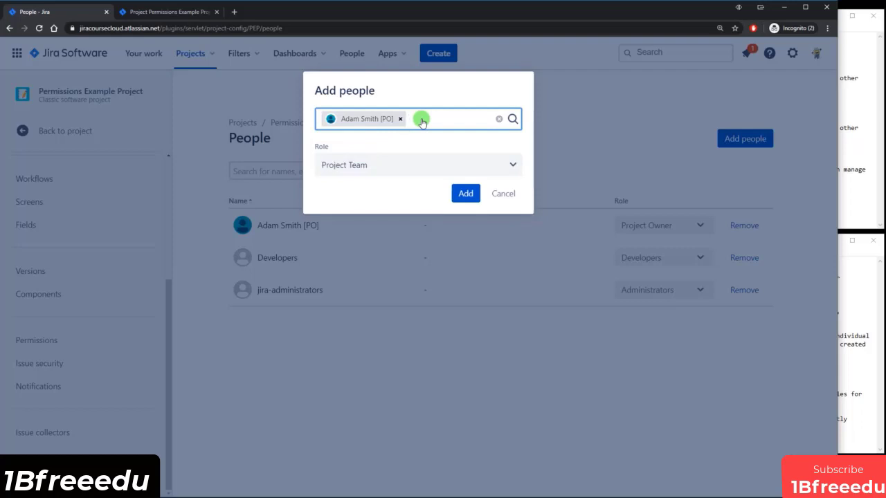
text(de)
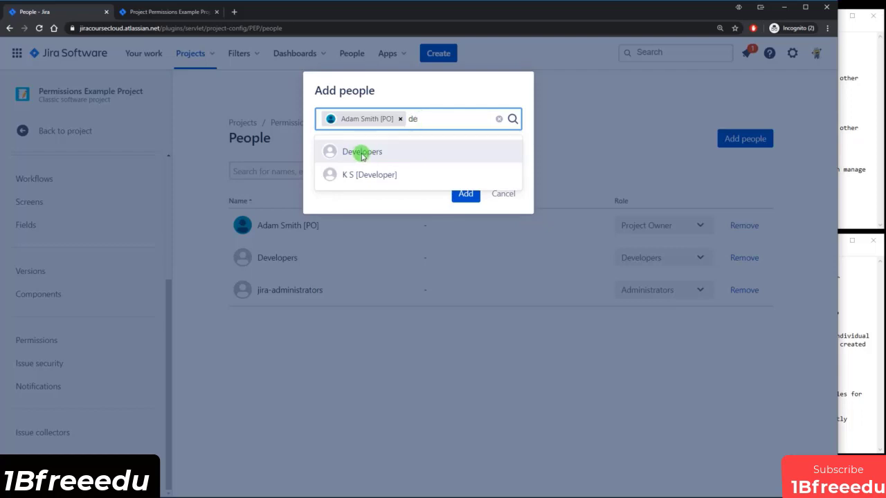
click(358, 155)
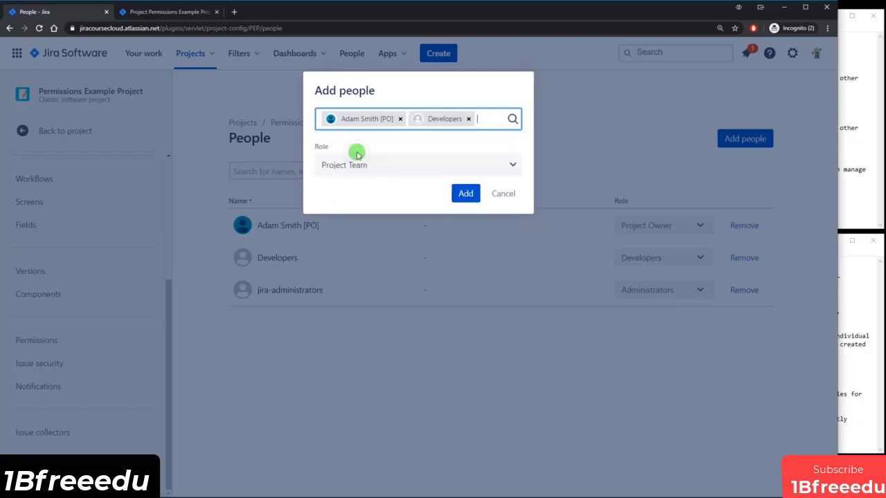
click(480, 122)
text(ex)
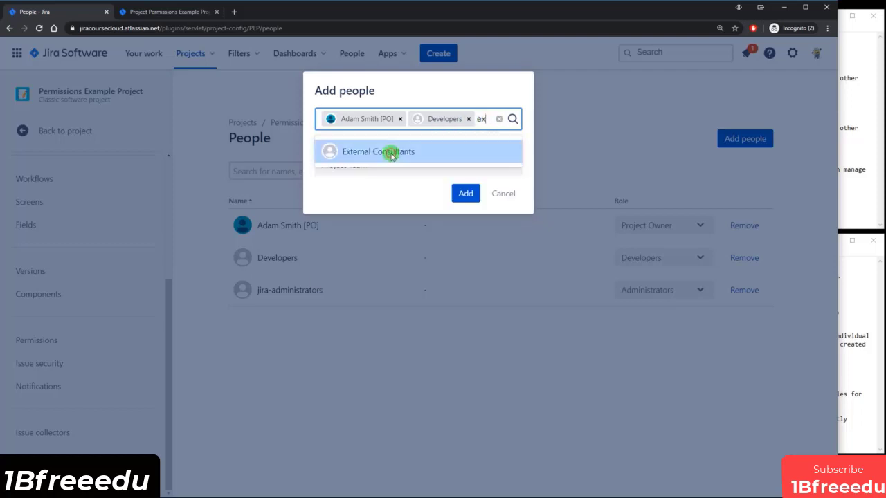
click(390, 151)
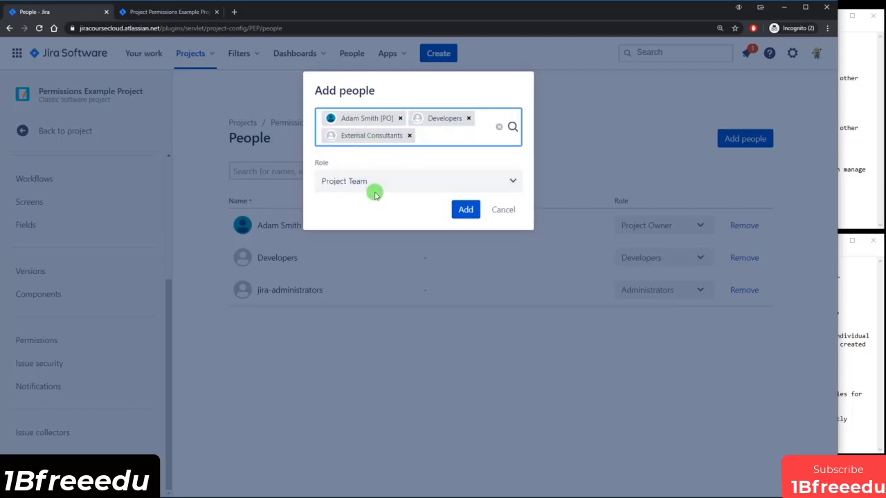
click(466, 211)
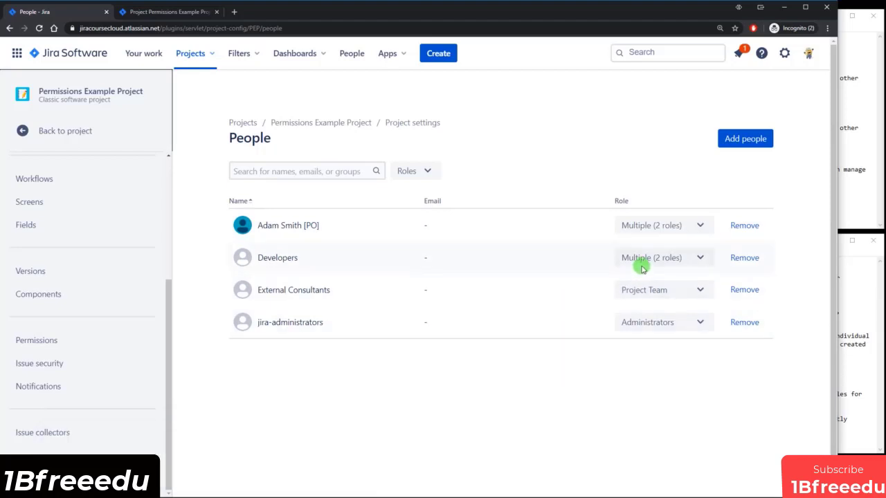
Check the notes for the customer's read-only, project-only access requirements.
click(150, 6)
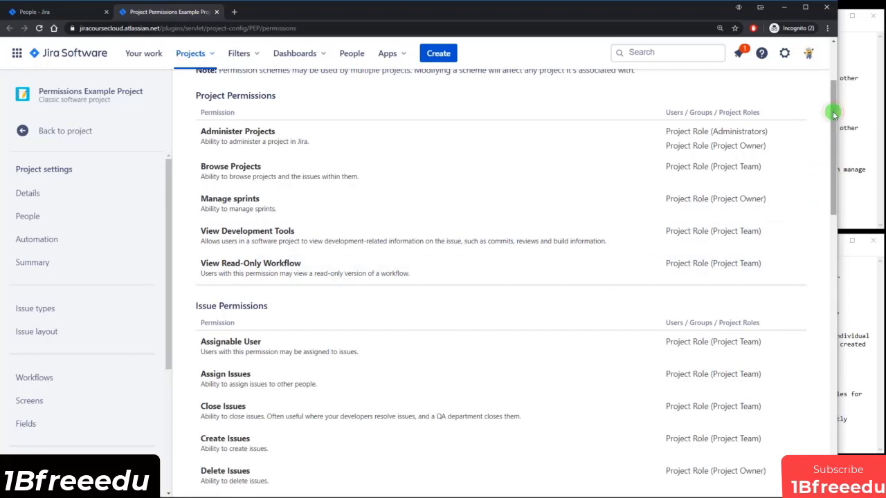
drag(831, 113, 833, 61)
click(838, 145)
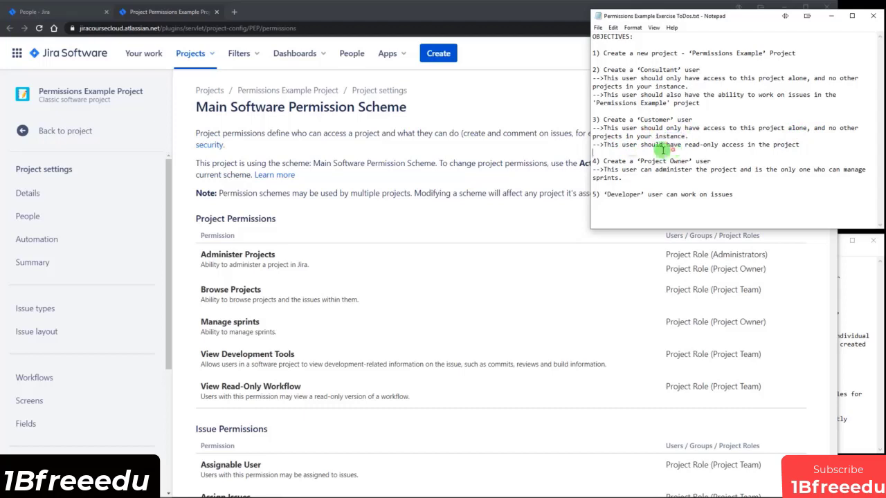
drag(629, 144, 779, 145)
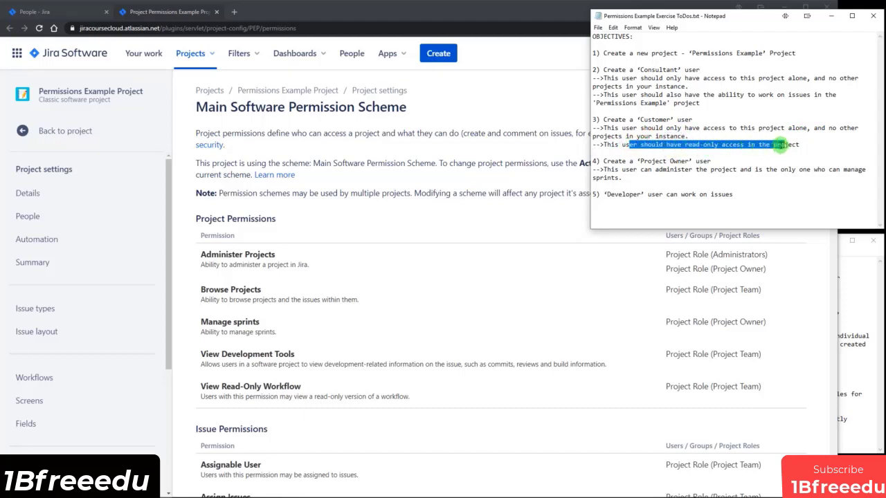
click(520, 162)
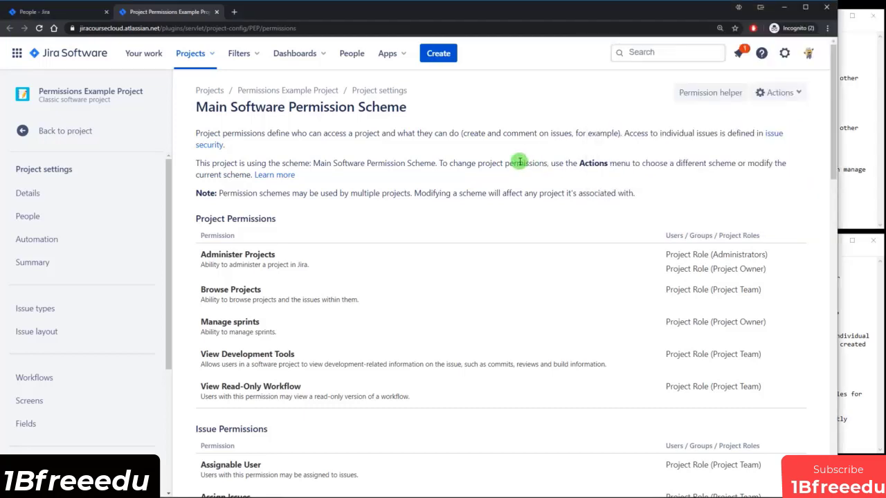
scroll(530, 163, down, 2)
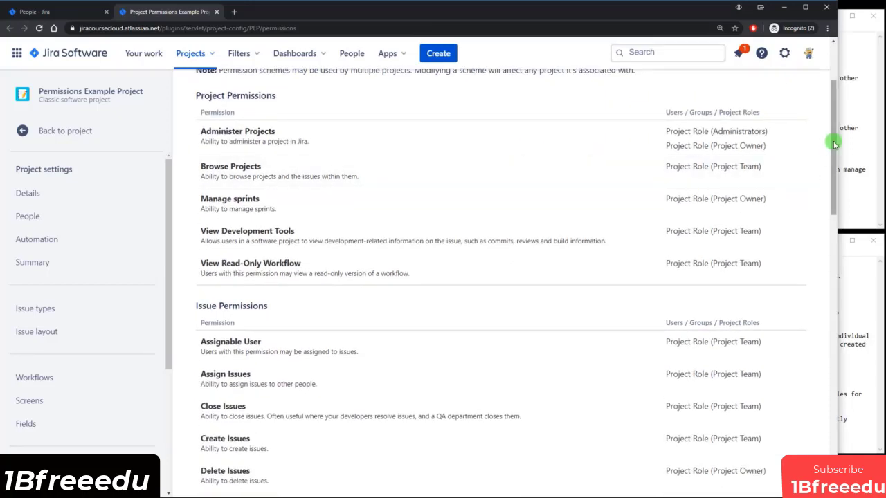
drag(831, 139, 834, 200)
click(853, 173)
drag(678, 145, 742, 144)
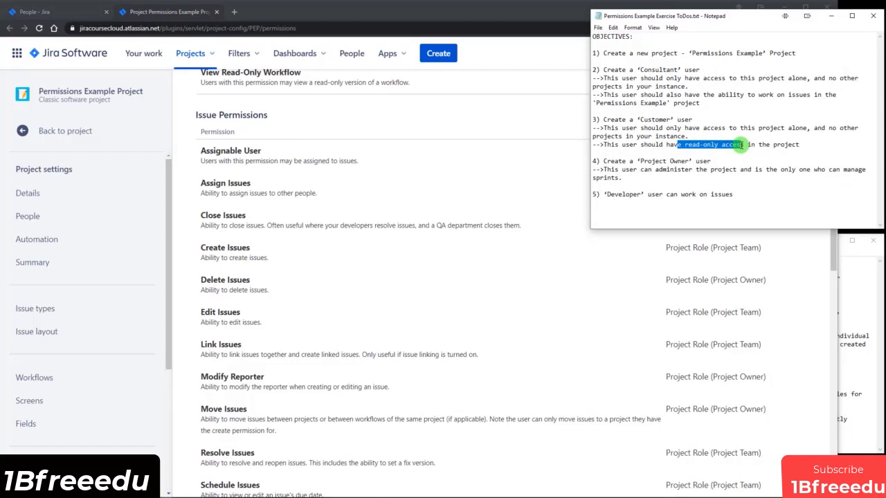
drag(663, 127, 782, 128)
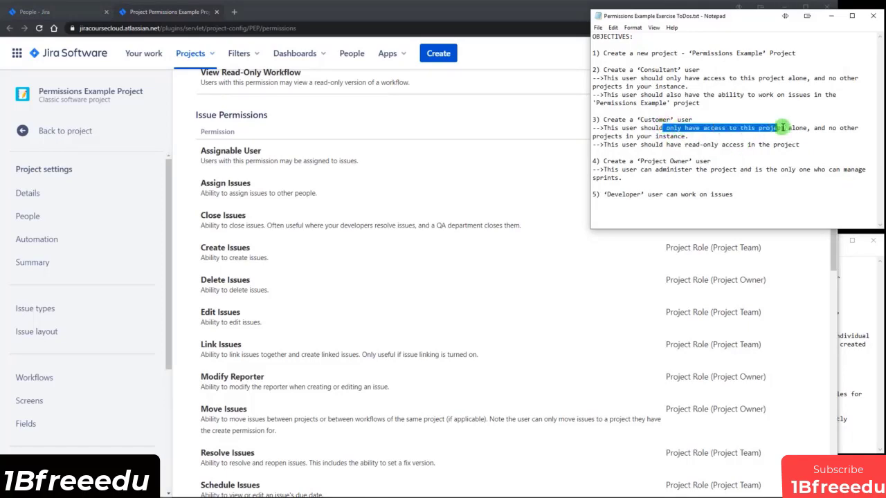
click(538, 127)
Open the Main Software Permission Scheme for editing via Actions > Edit permissions.
scroll(583, 309, up, 5)
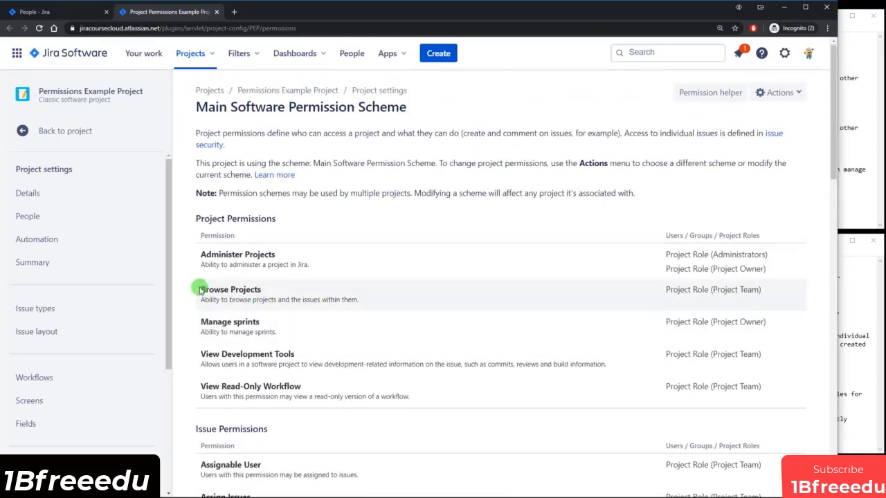
drag(210, 289, 261, 292)
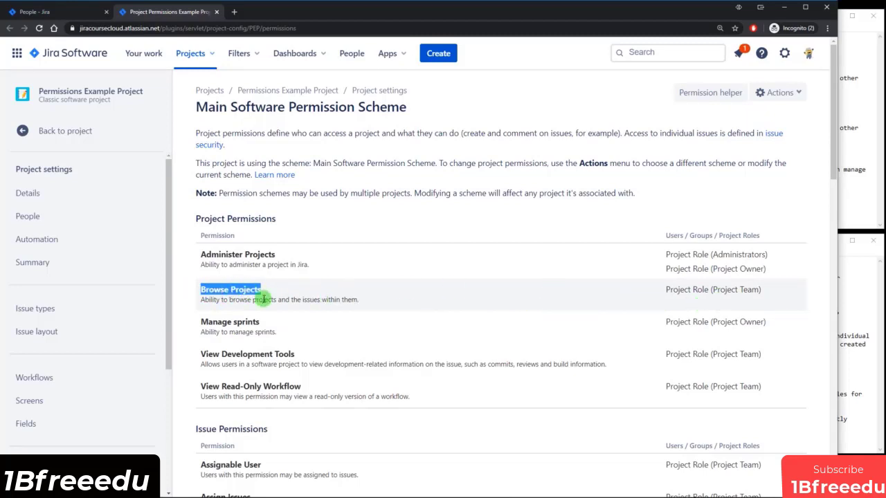
click(308, 299)
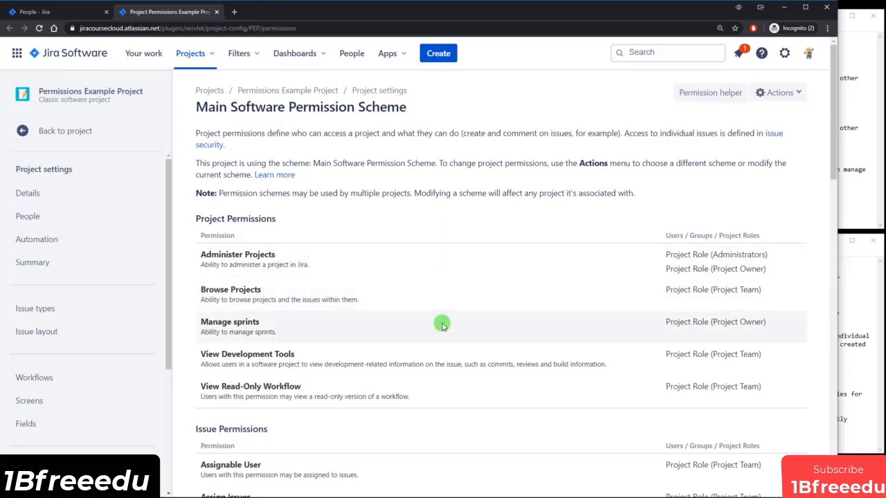
click(782, 92)
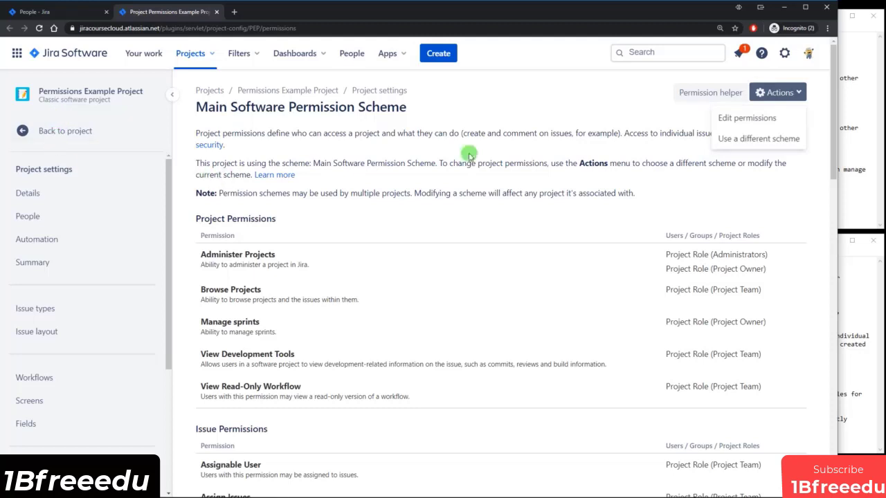
click(755, 121)
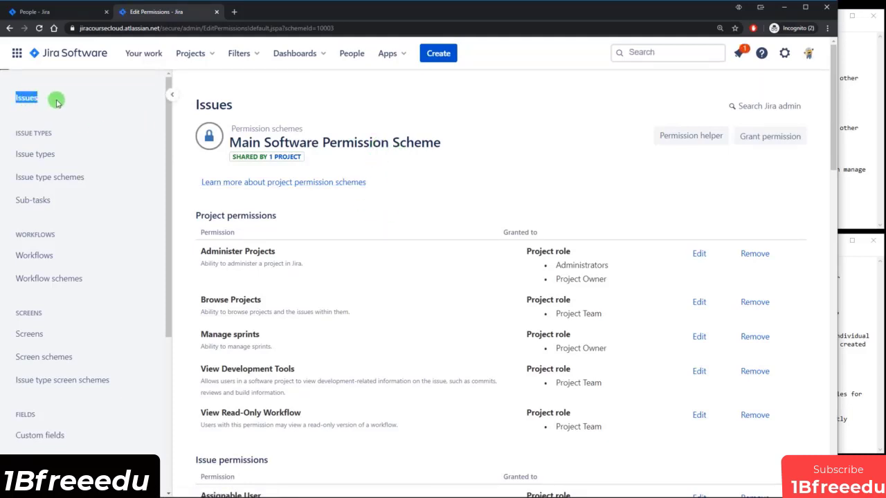
Grant the Browse Projects permission to the Customer project role.
drag(169, 111, 170, 288)
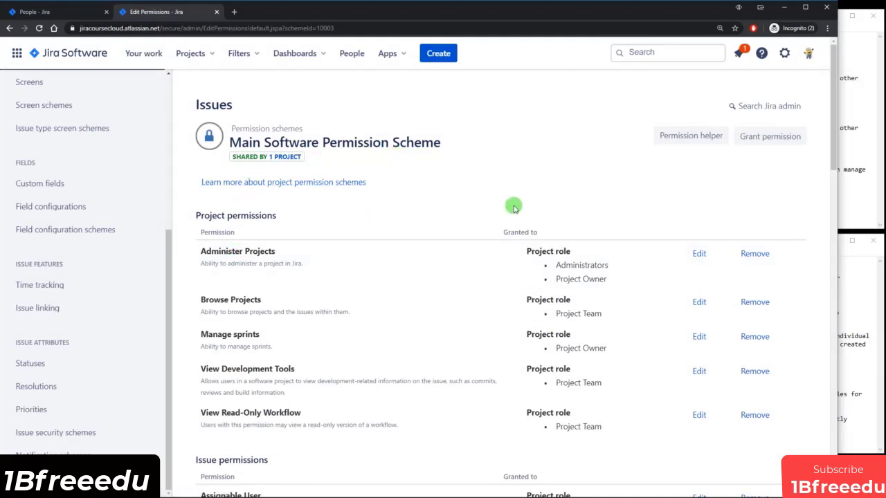
scroll(390, 237, down, 2)
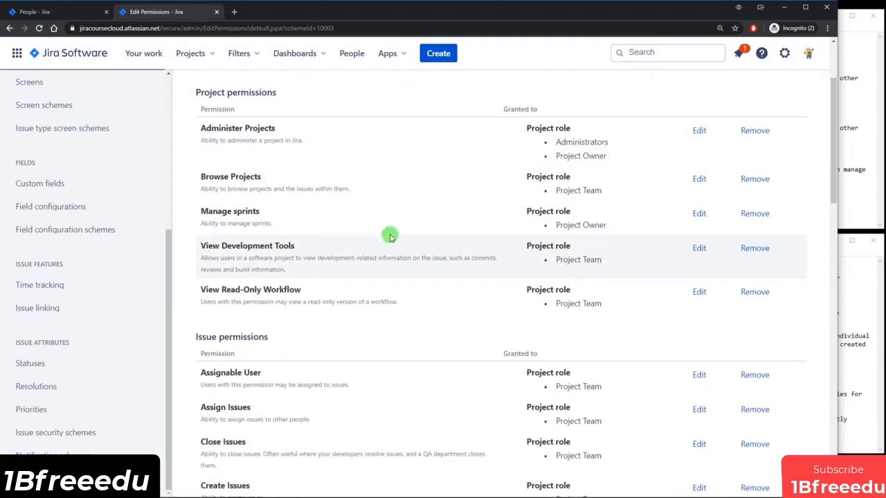
click(701, 181)
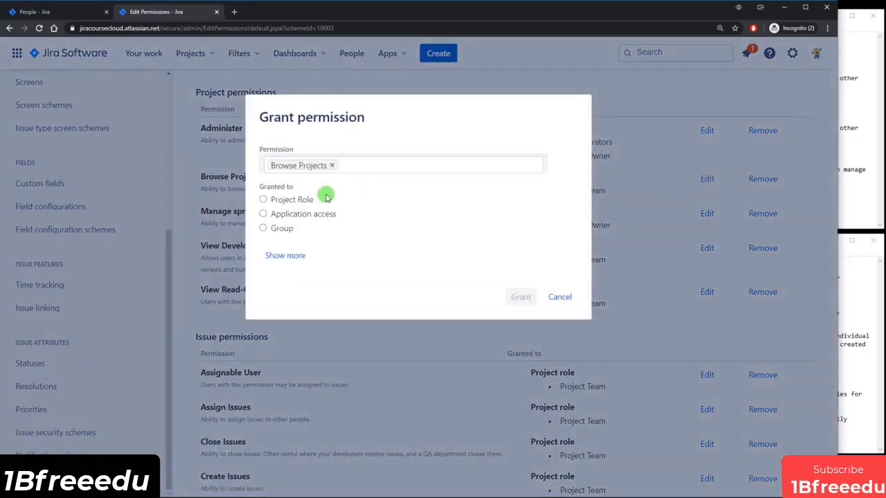
click(296, 201)
click(395, 218)
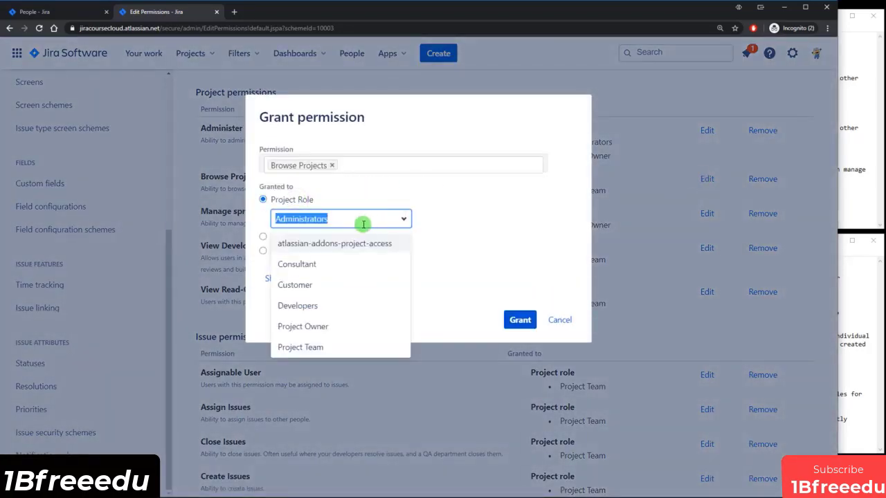
click(303, 284)
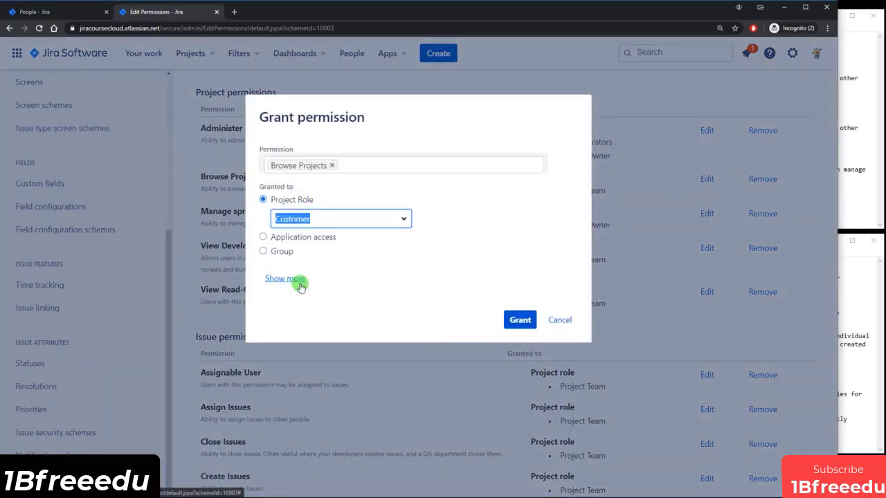
click(520, 319)
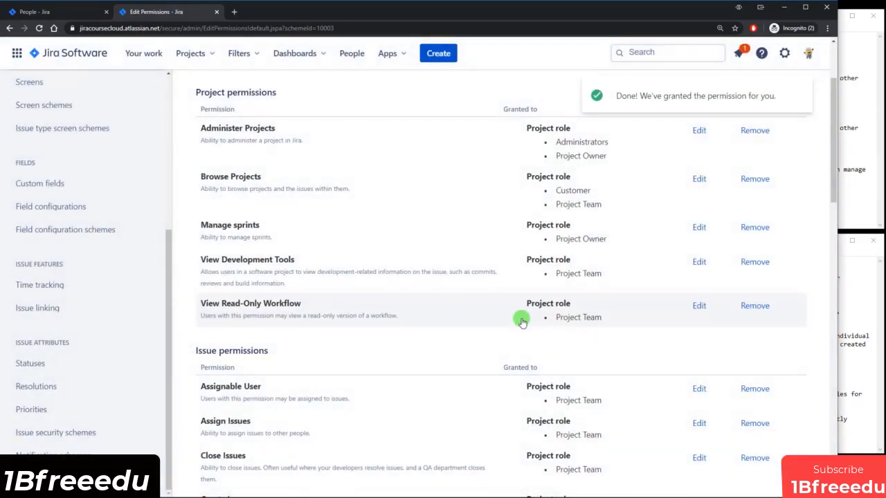
click(70, 12)
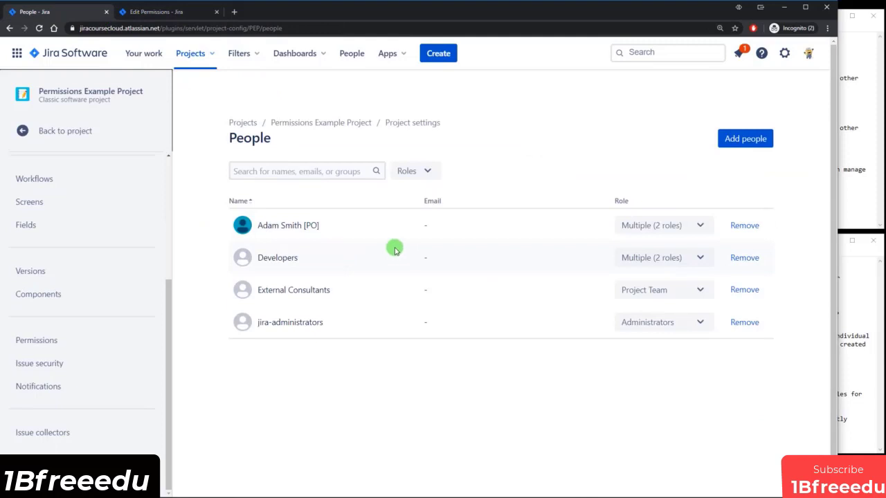
Add the Customer group to the PEP project with the Customer role.
scroll(154, 304, up, 3)
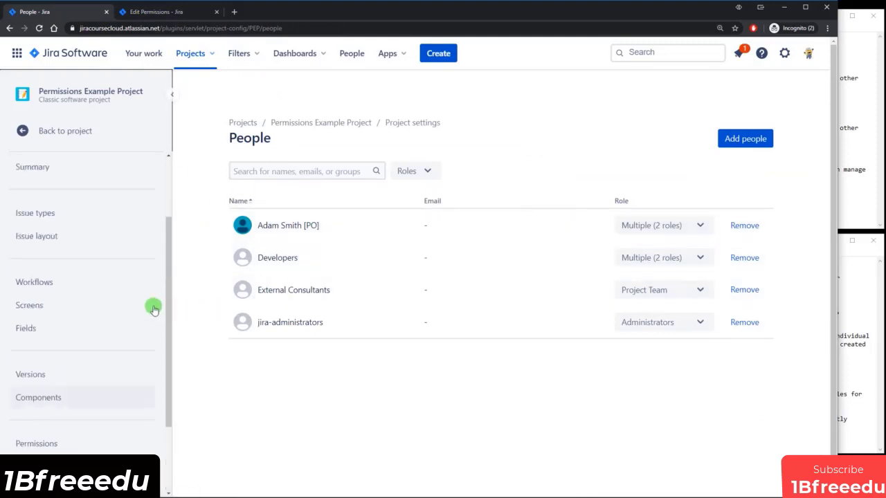
click(745, 142)
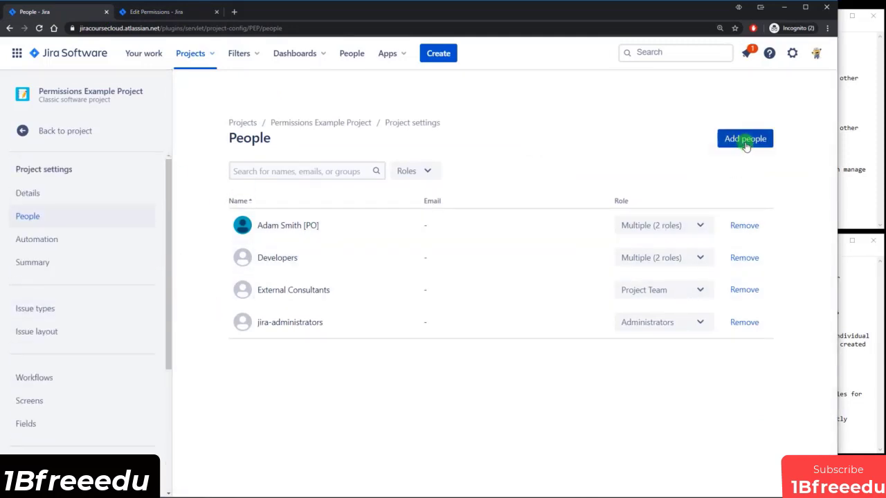
click(399, 123)
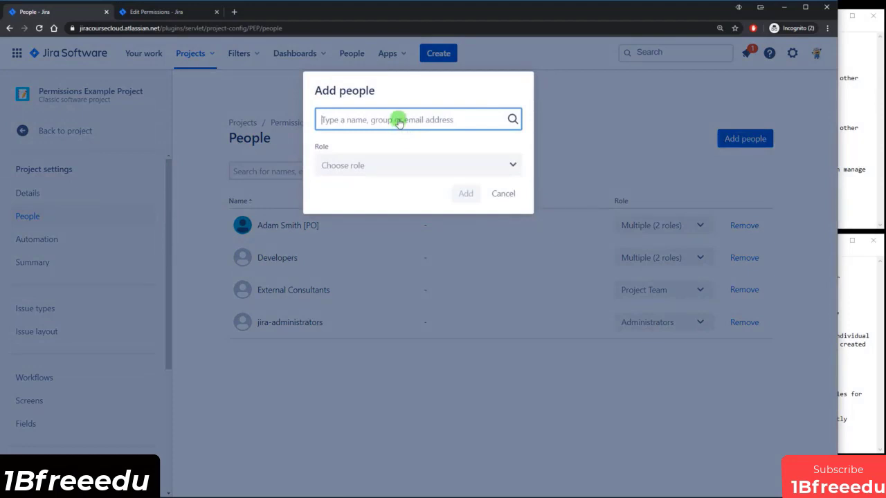
text(cus)
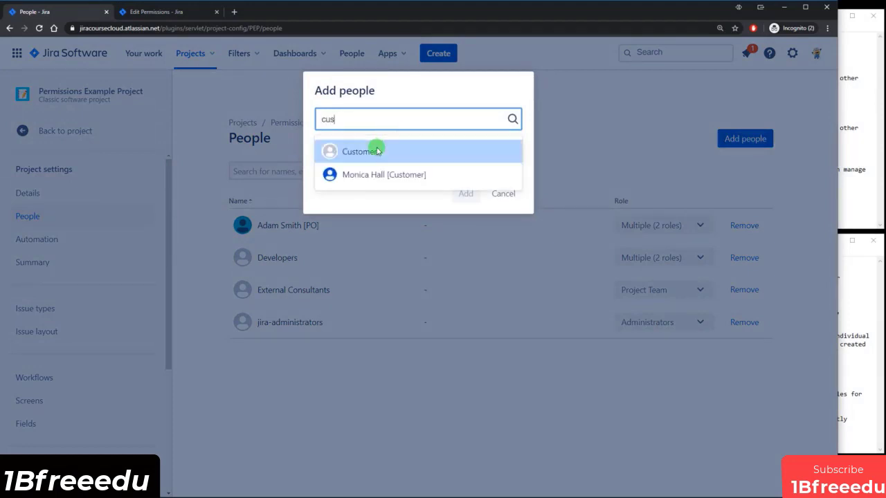
click(375, 149)
click(466, 166)
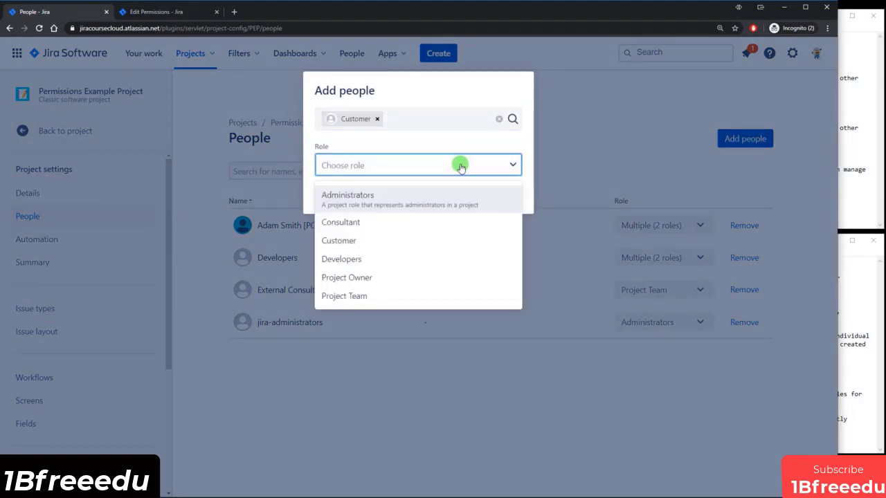
click(338, 241)
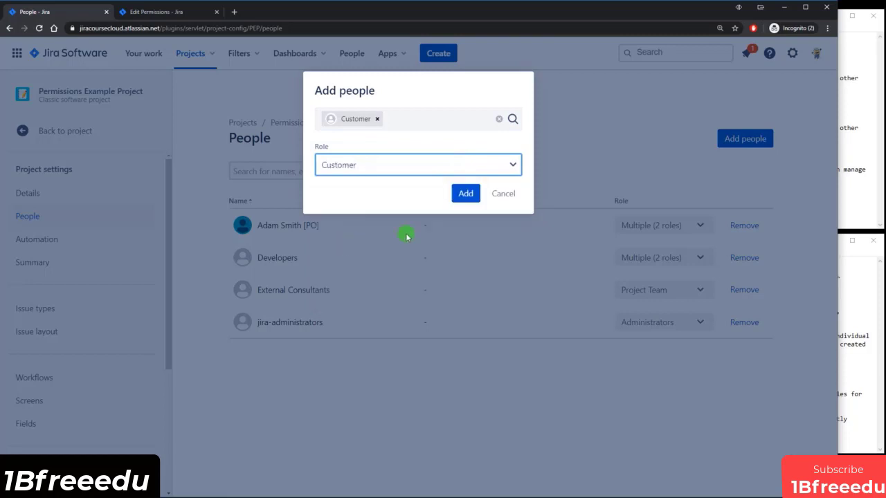
click(466, 194)
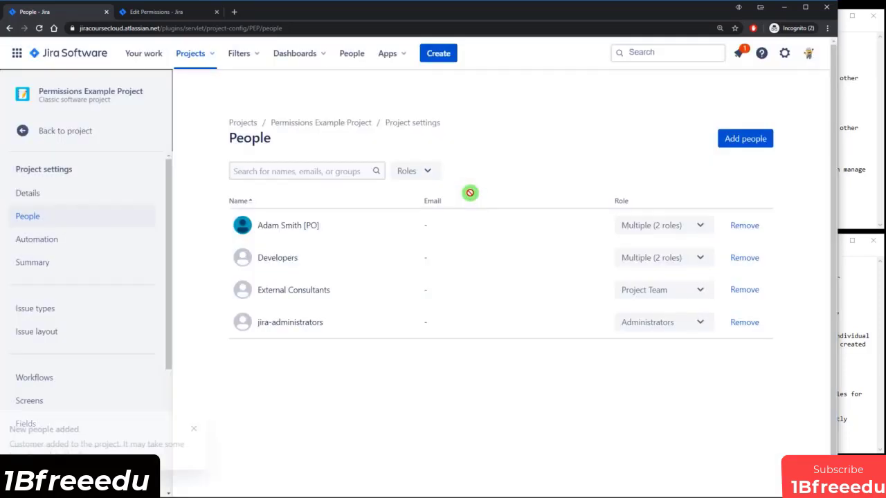
click(846, 331)
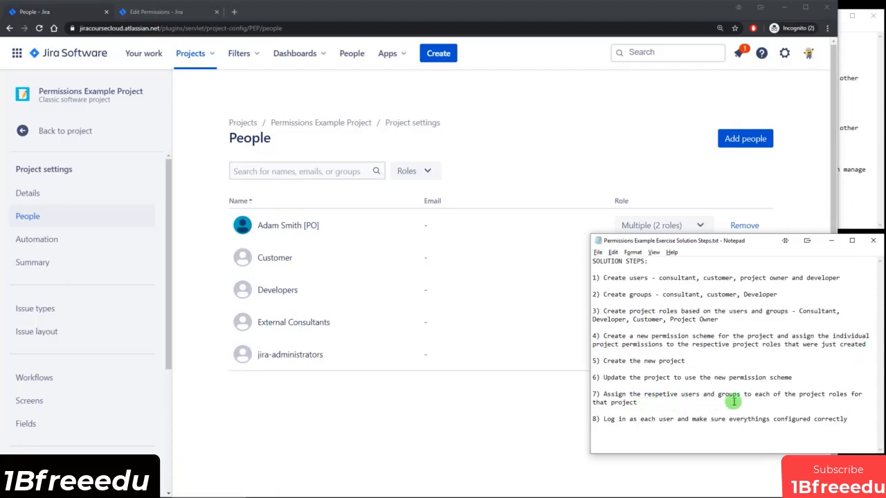
Review the role-assignment solution step and the exercise objectives in the notes.
drag(720, 393, 825, 393)
click(830, 393)
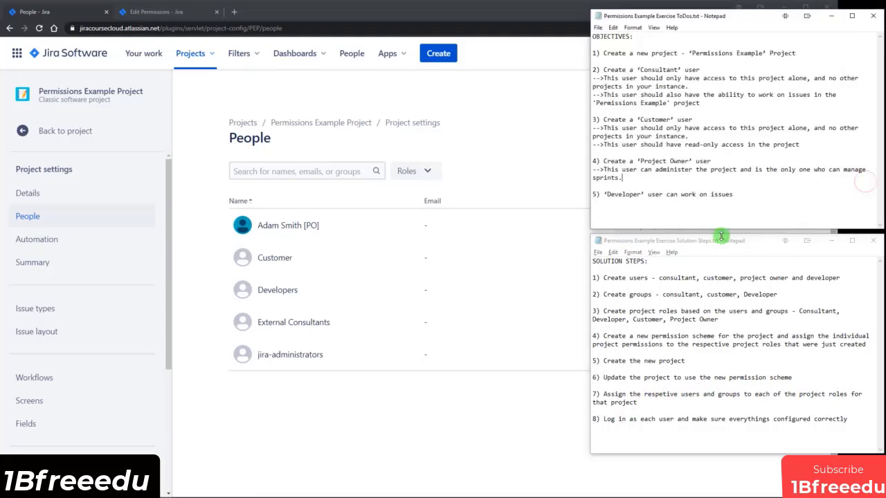
click(865, 182)
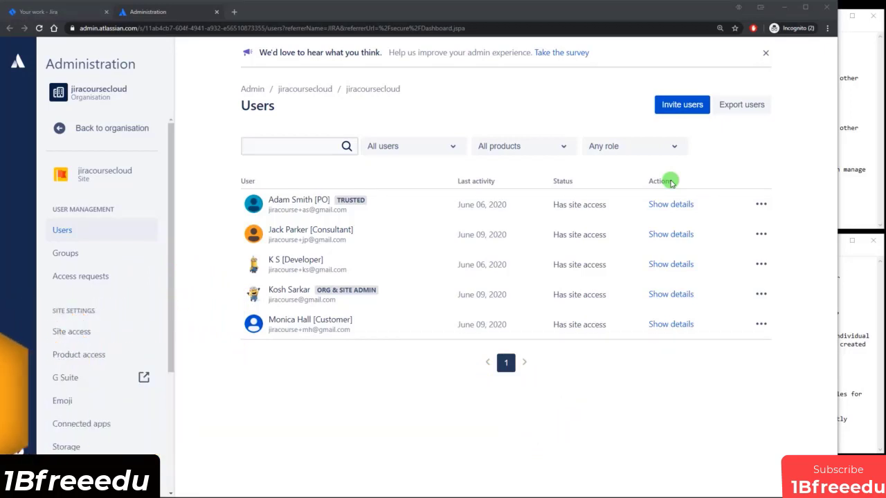
click(856, 164)
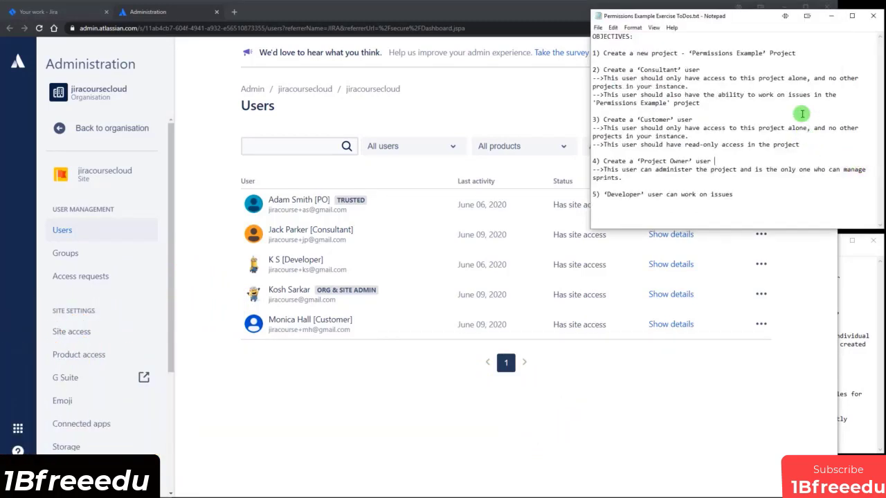
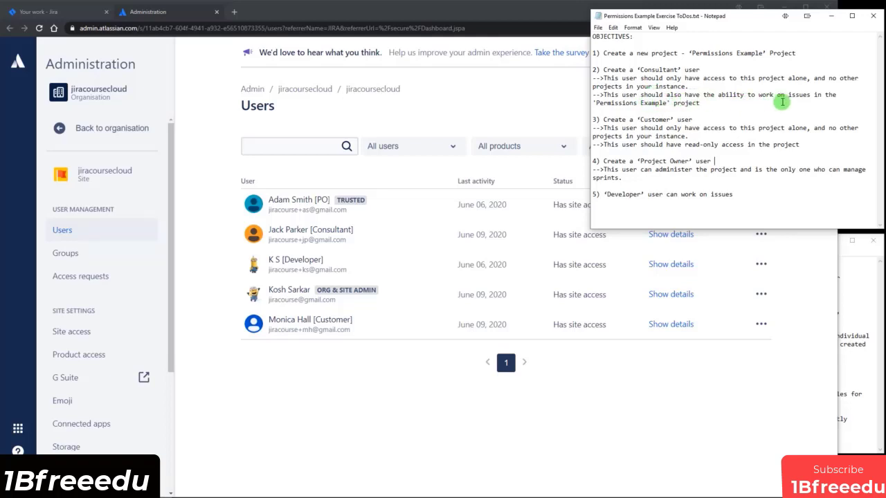
Open the Consultant test user's details page from the Administration Users list.
click(365, 415)
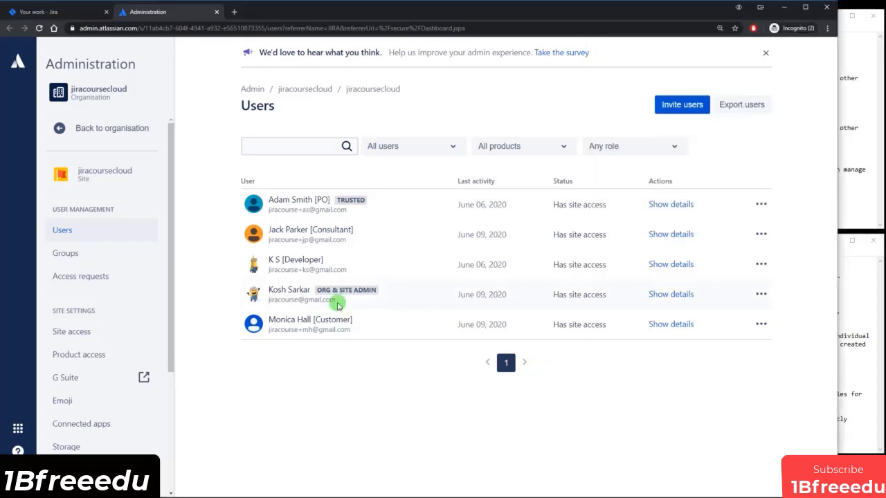
click(298, 239)
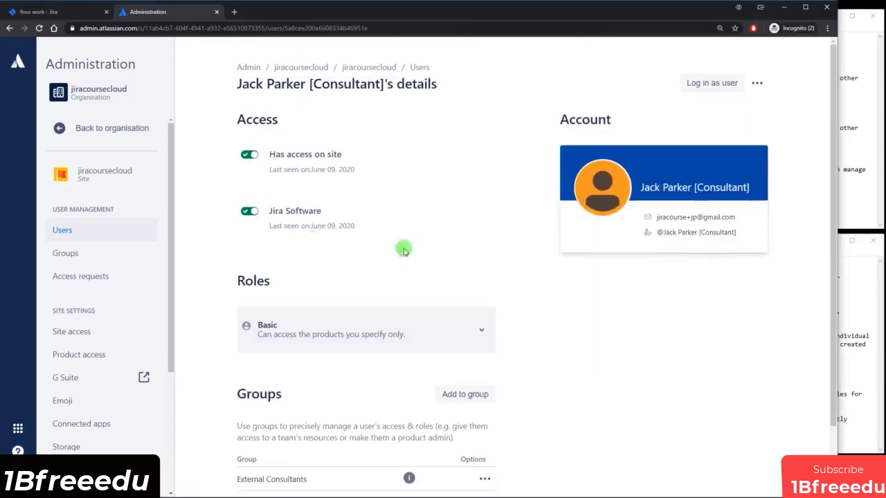
Log in as the Consultant to check their projects, then switch back to the admin account.
click(709, 86)
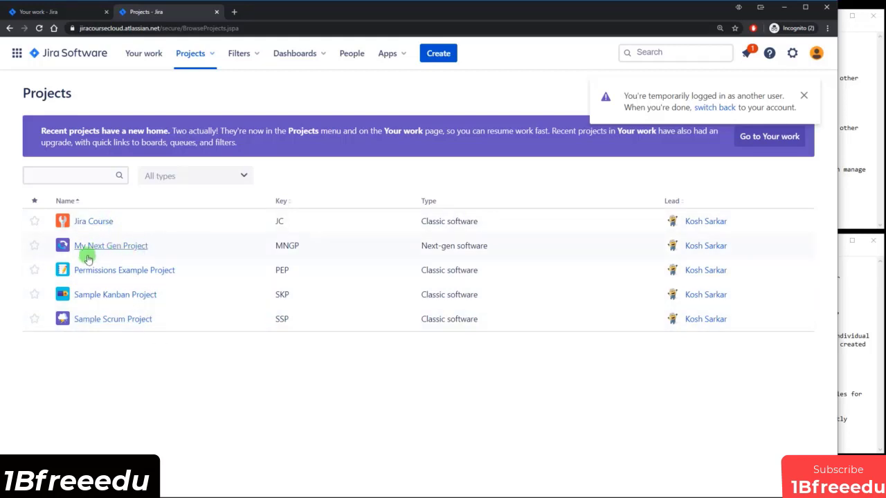
click(730, 107)
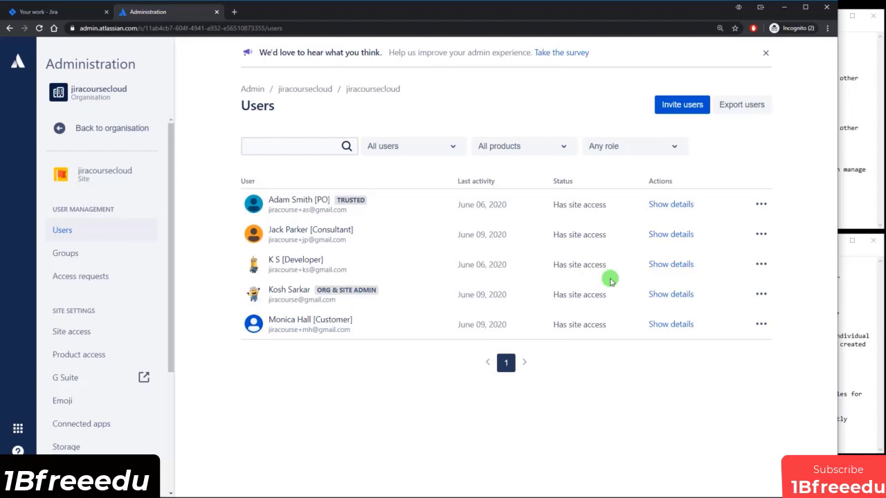
Open the Default software scheme's permissions from Issues > Permission schemes in a new tab.
click(69, 13)
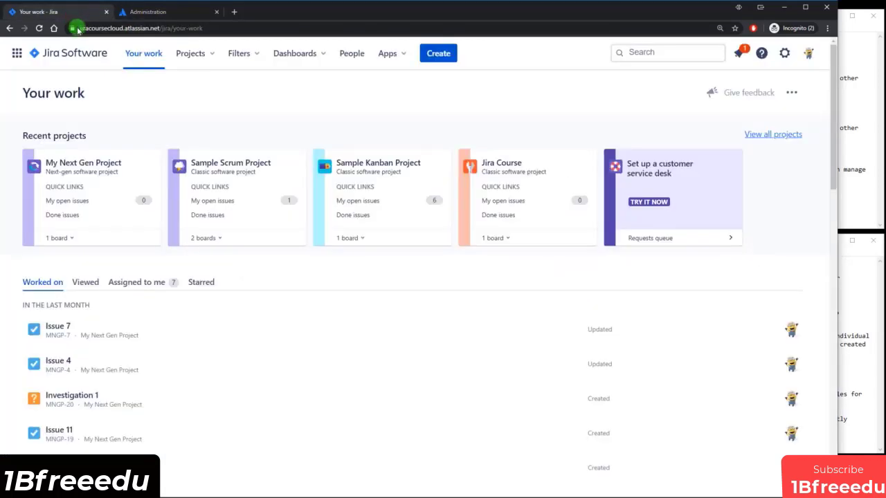
click(783, 53)
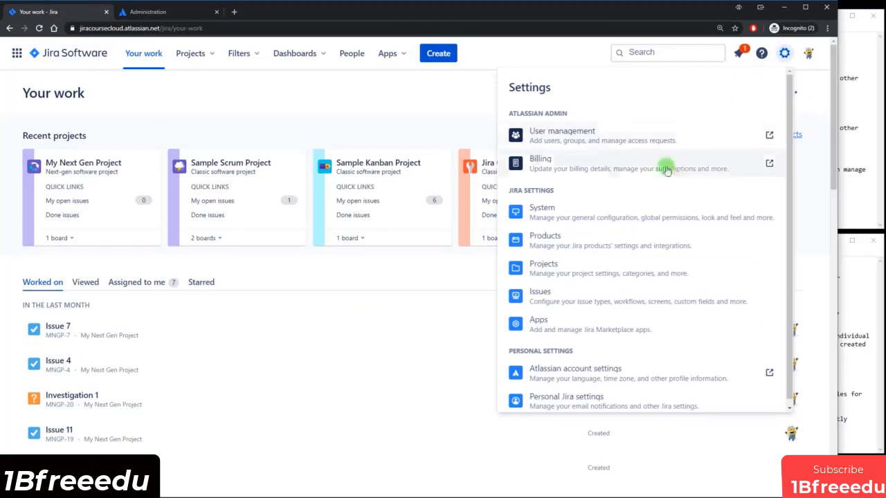
click(561, 298)
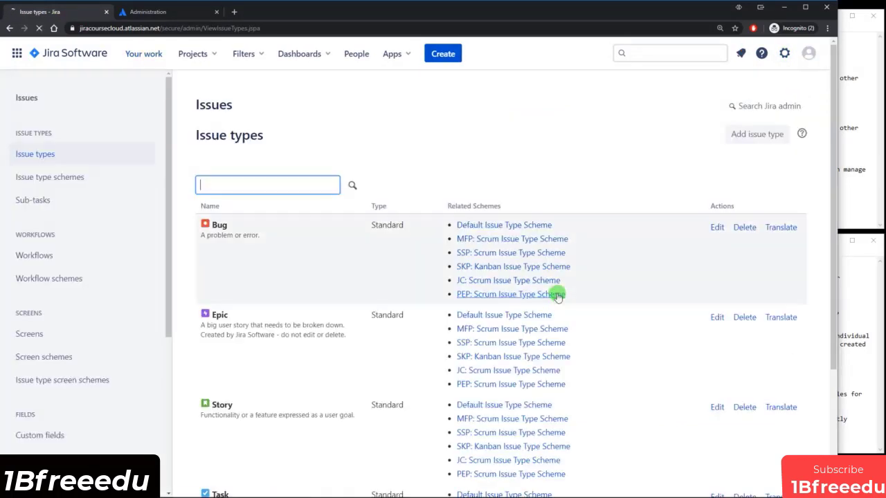
drag(168, 144, 181, 307)
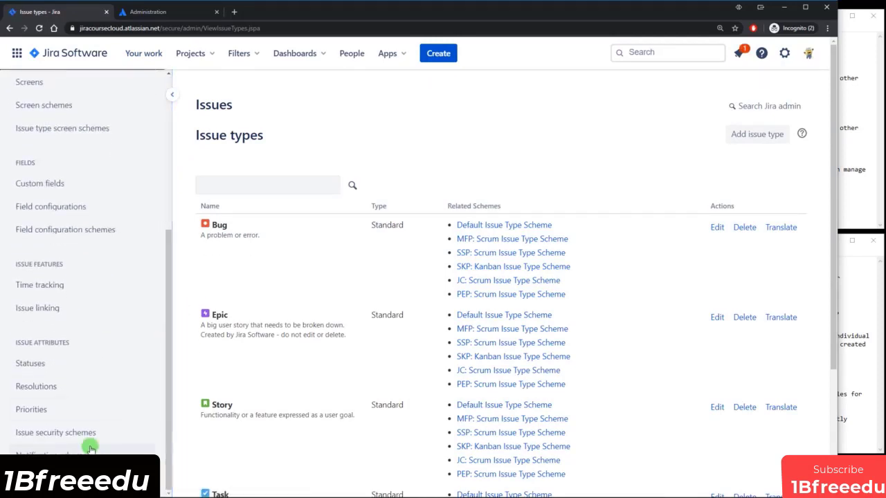
click(52, 478)
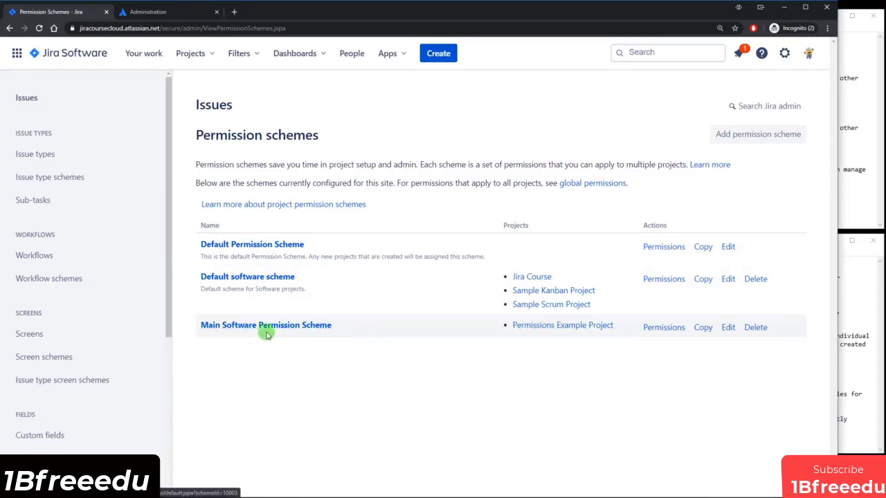
ctrl+click(665, 279)
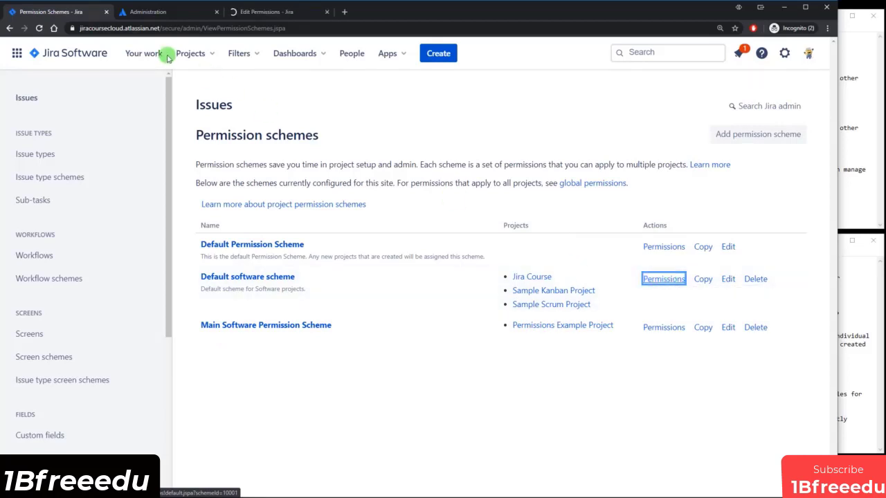
drag(260, 12, 174, 24)
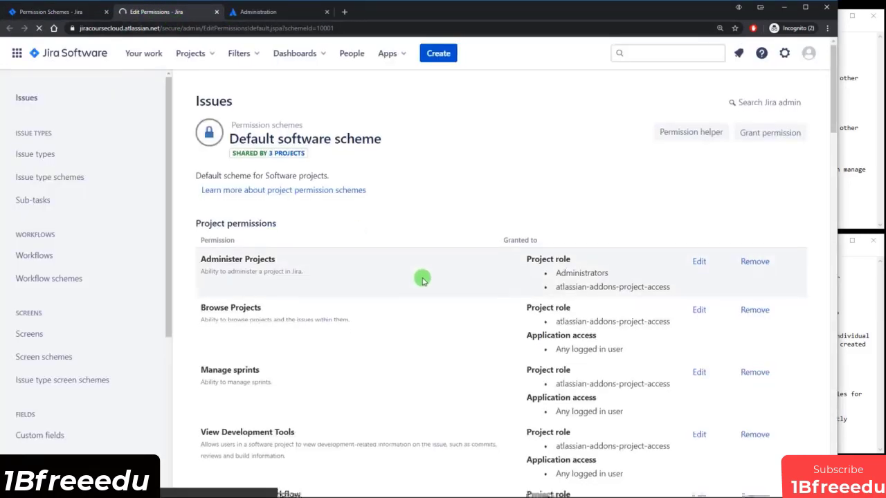
Remove the 'Any logged in user' application access grant from Browse Projects.
scroll(423, 277, down, 1)
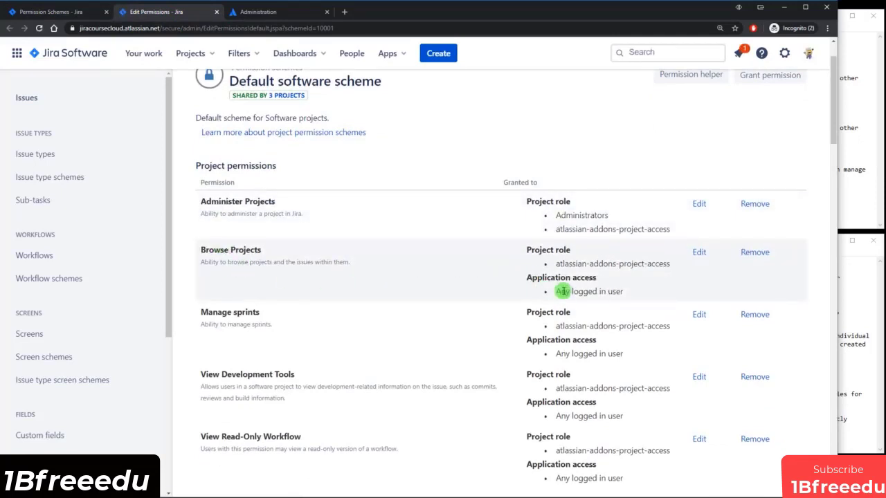
drag(558, 291, 659, 301)
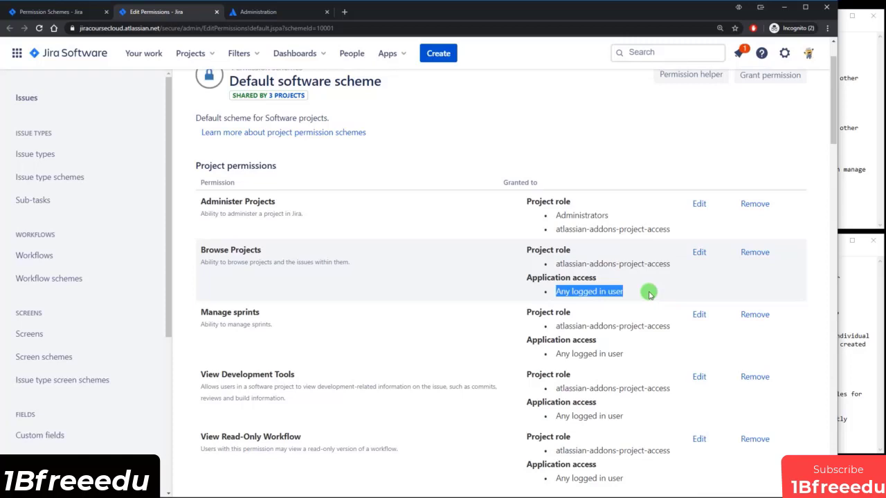
click(755, 253)
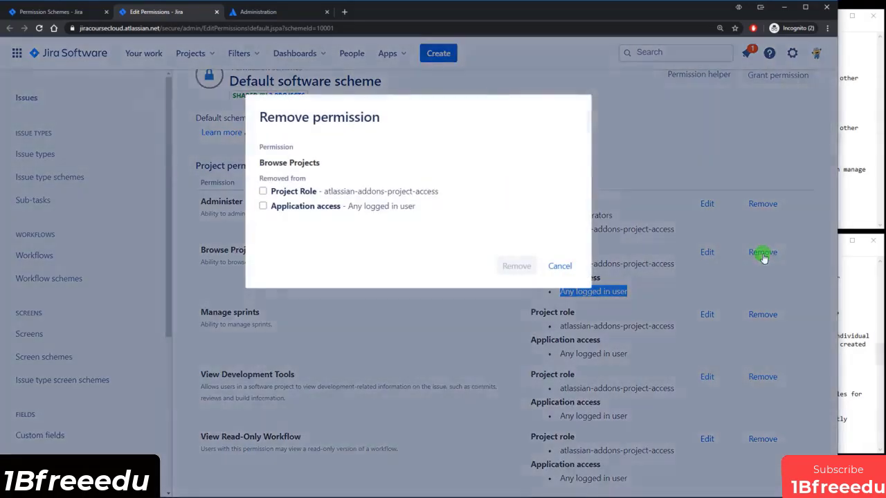
click(264, 206)
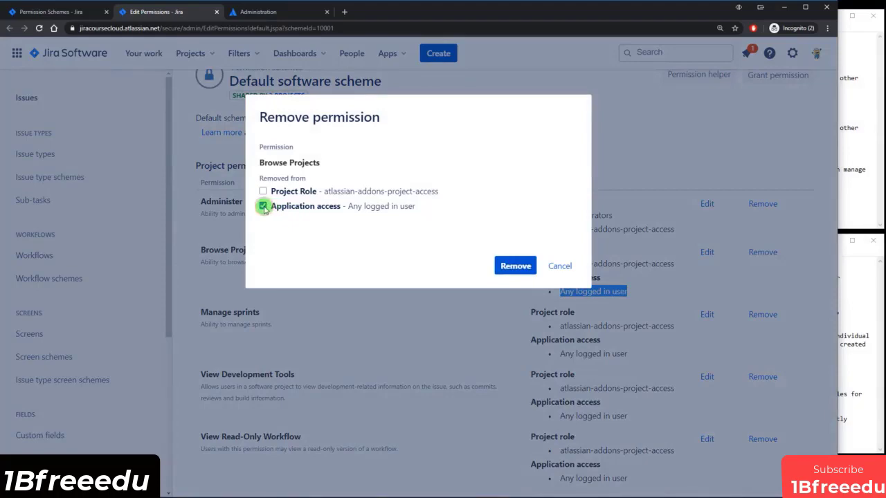
click(515, 265)
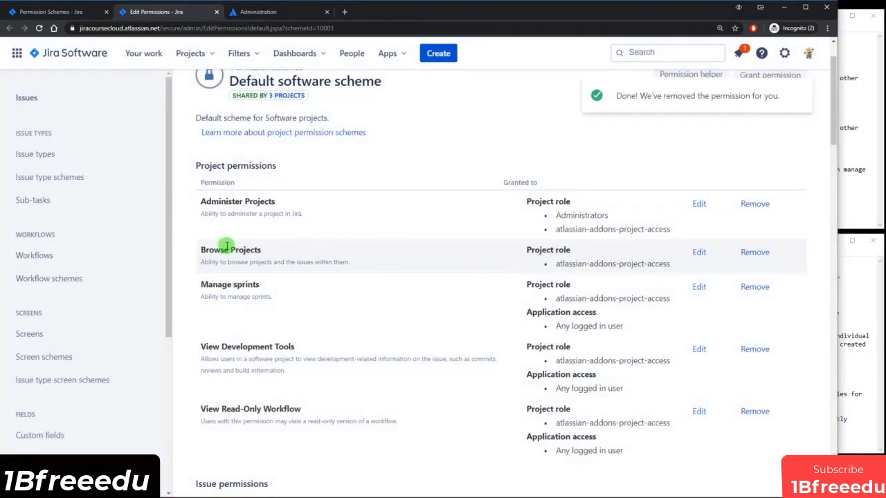
Grant Browse Projects to the jira-software-users group.
drag(219, 249, 300, 252)
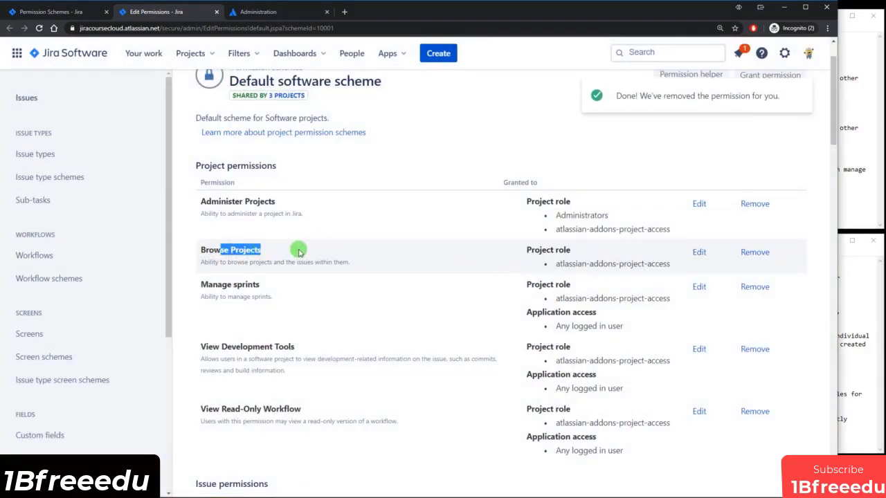
click(700, 252)
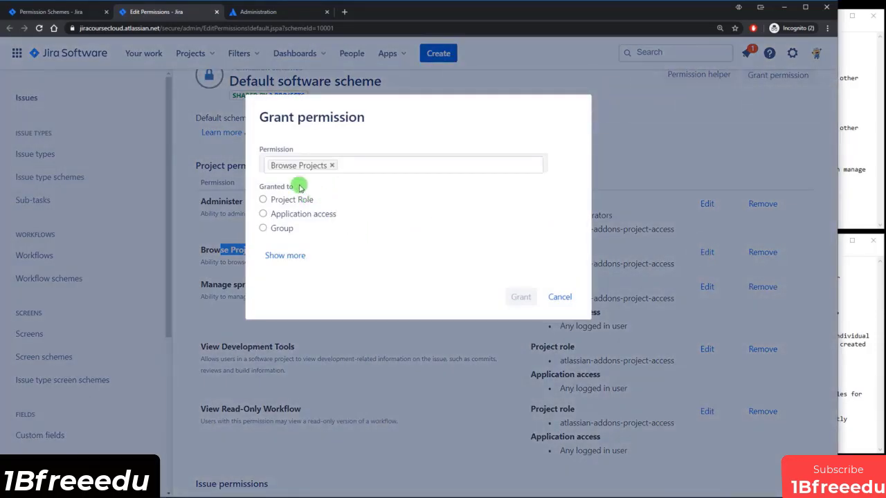
click(302, 201)
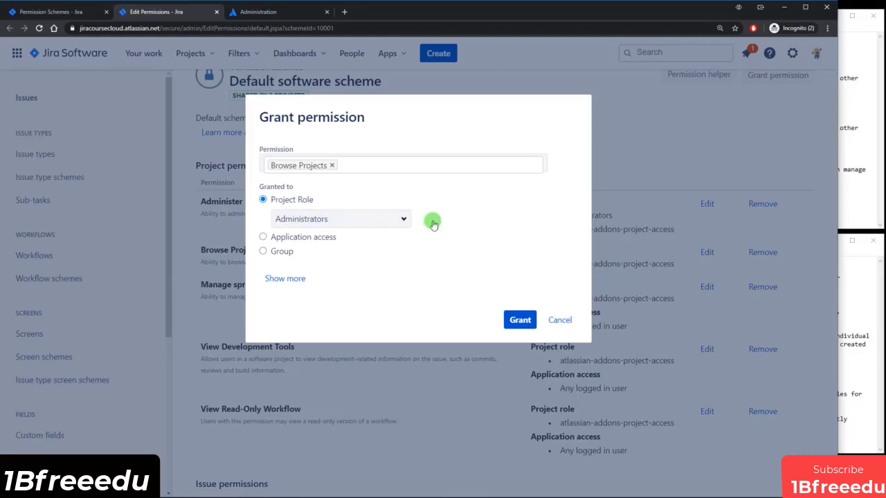
click(403, 217)
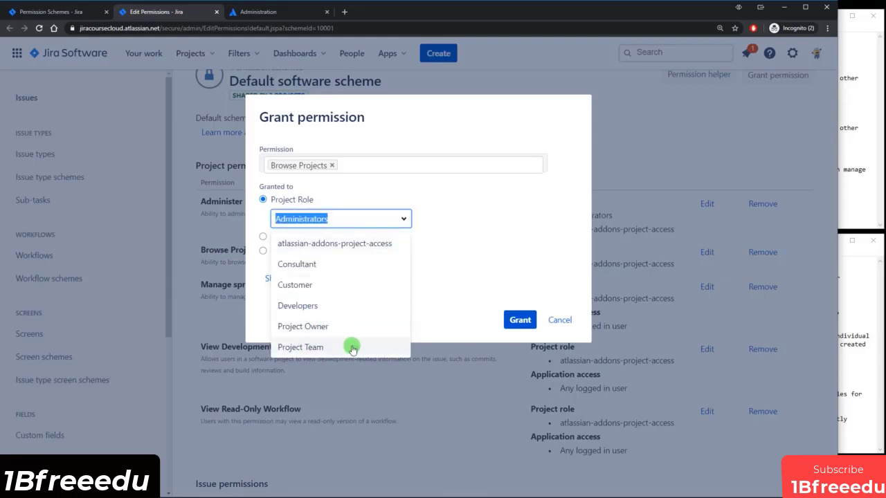
click(441, 301)
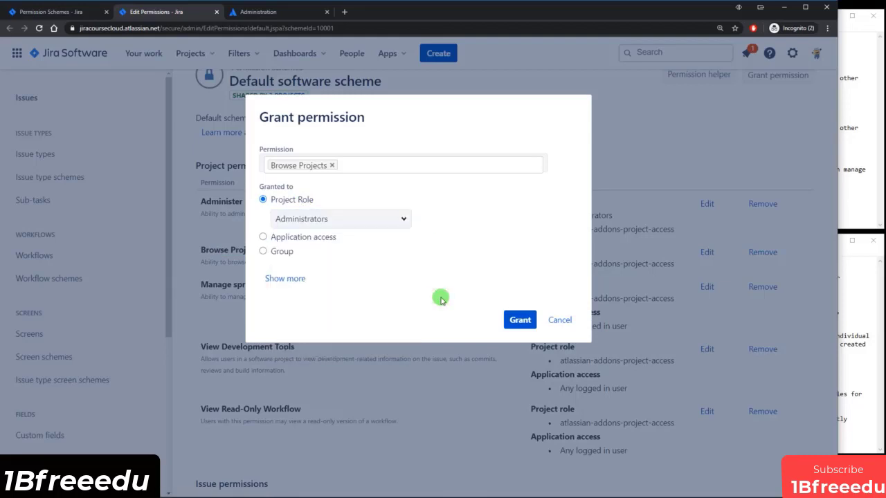
click(327, 218)
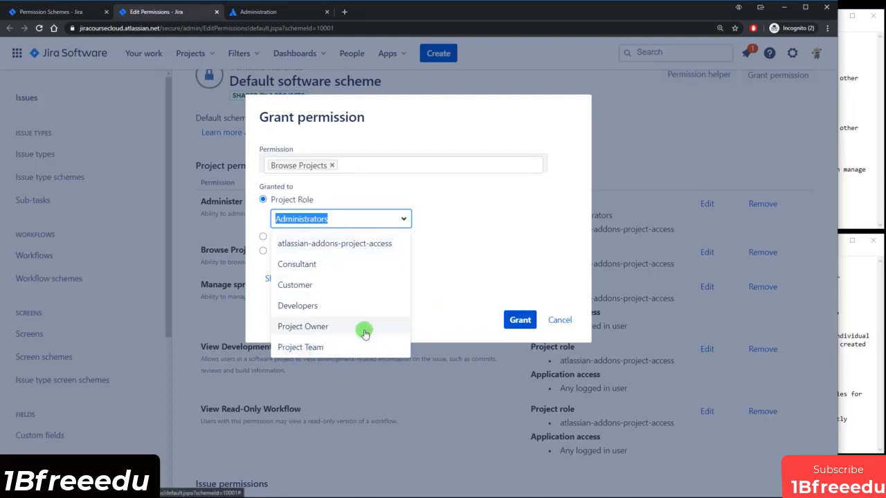
click(442, 311)
click(278, 252)
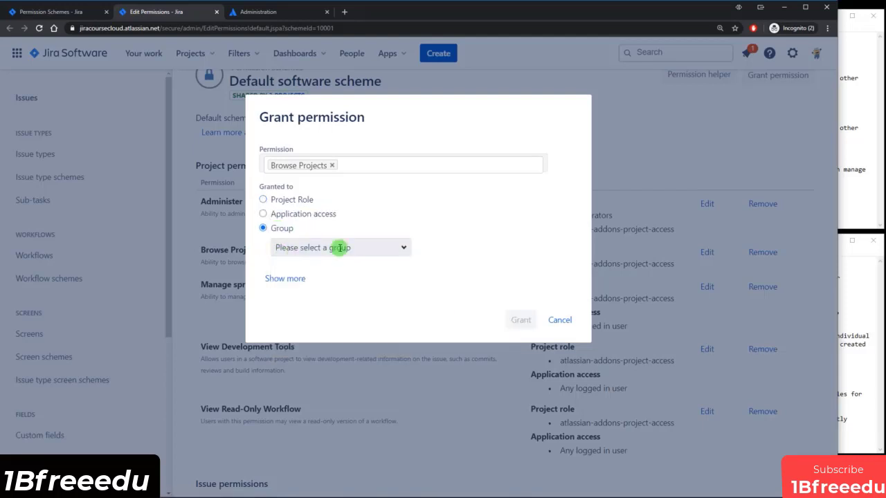
click(409, 249)
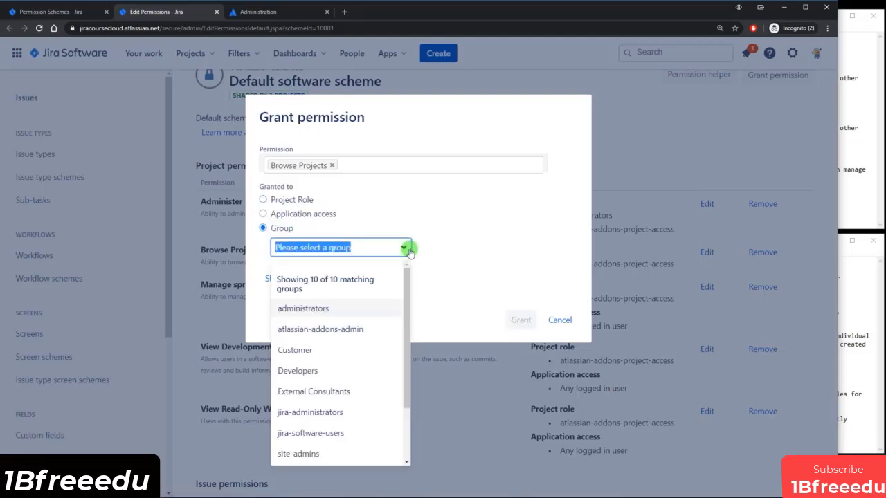
click(325, 433)
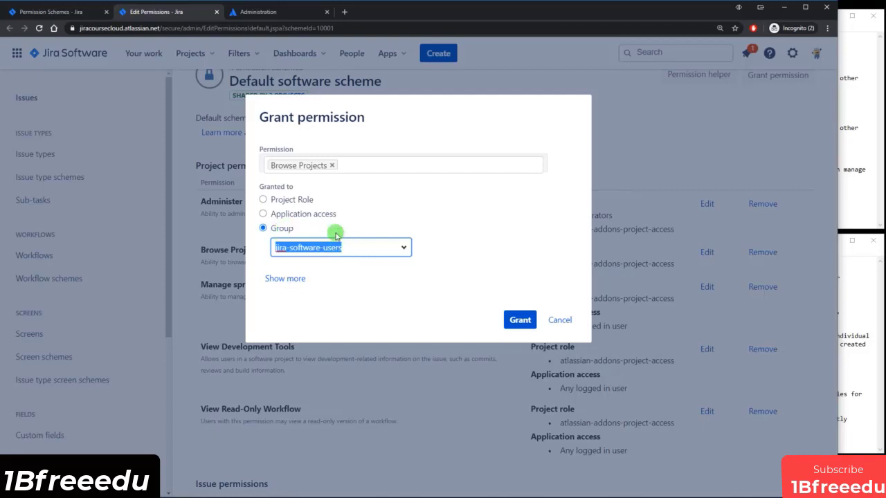
click(519, 318)
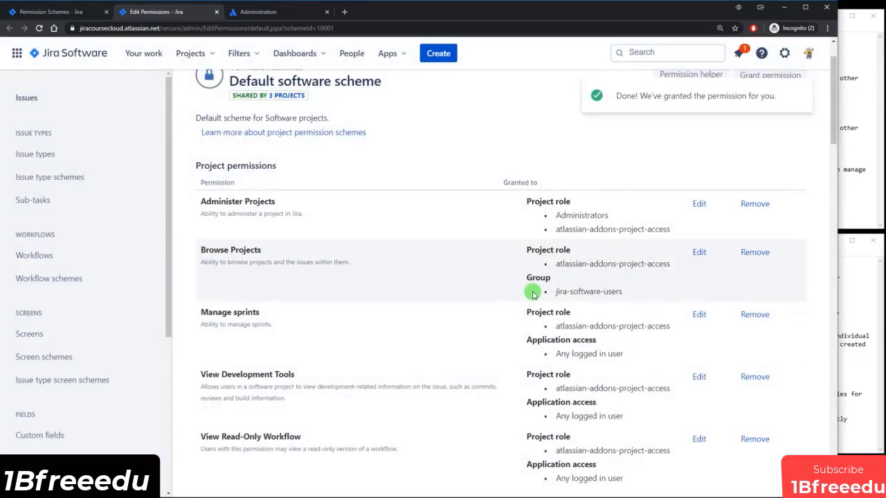
Add a jira-software-users group grant to Create Issues, keeping the existing project role.
scroll(533, 294, down, 6)
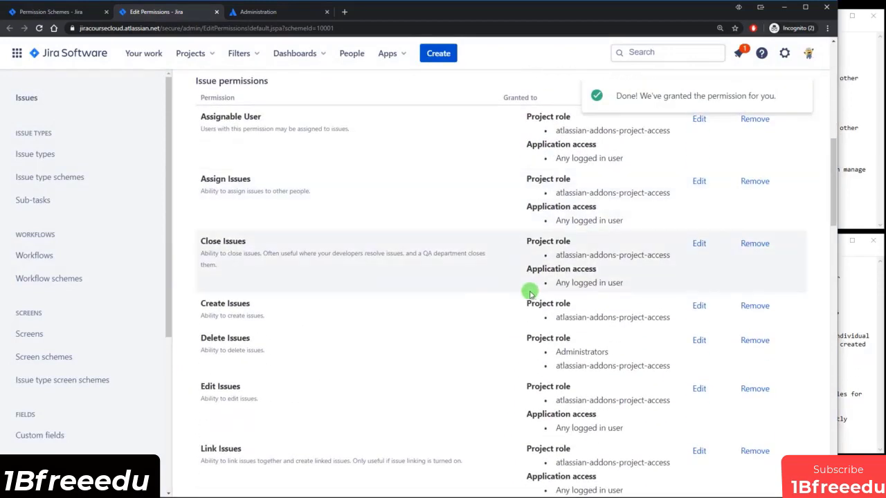
drag(205, 304, 280, 310)
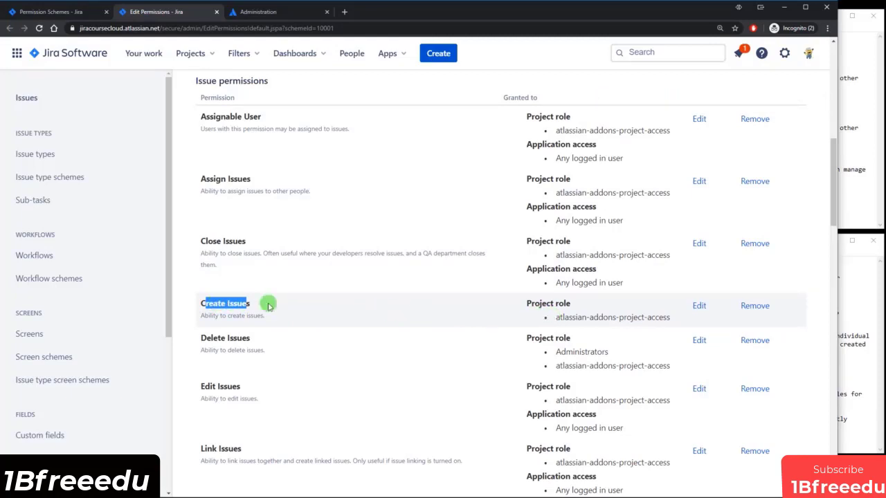
click(327, 310)
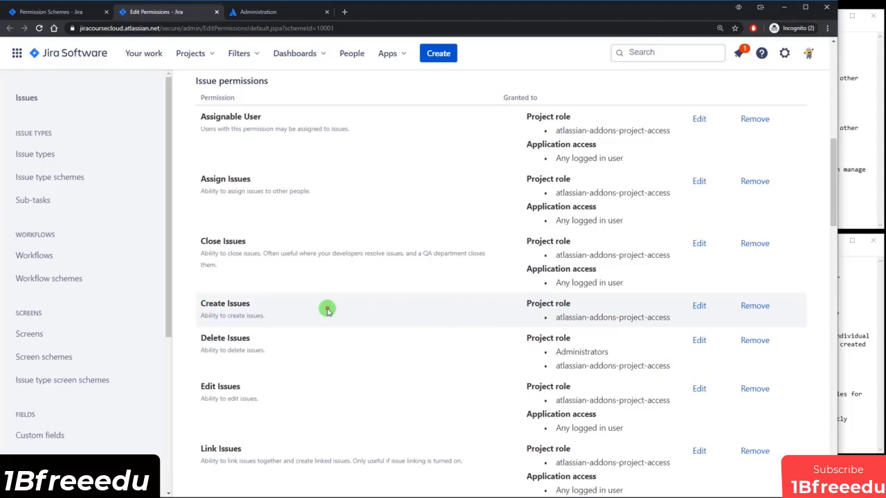
drag(210, 303, 485, 316)
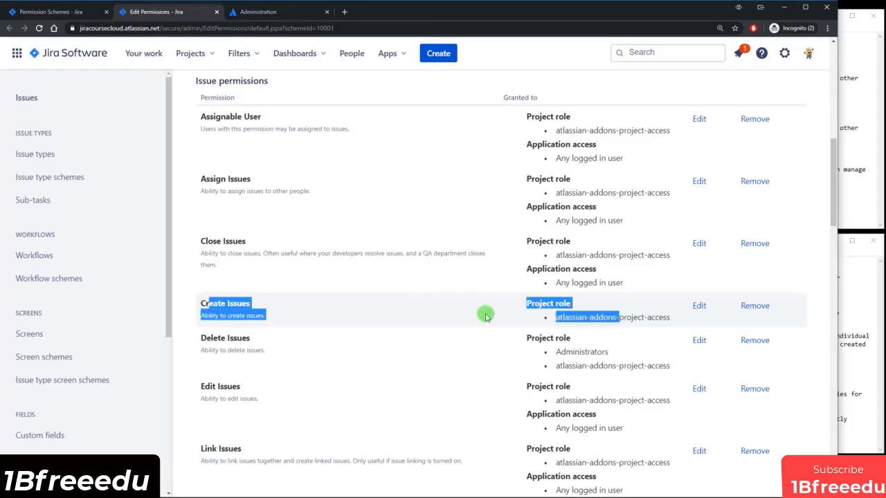
click(503, 318)
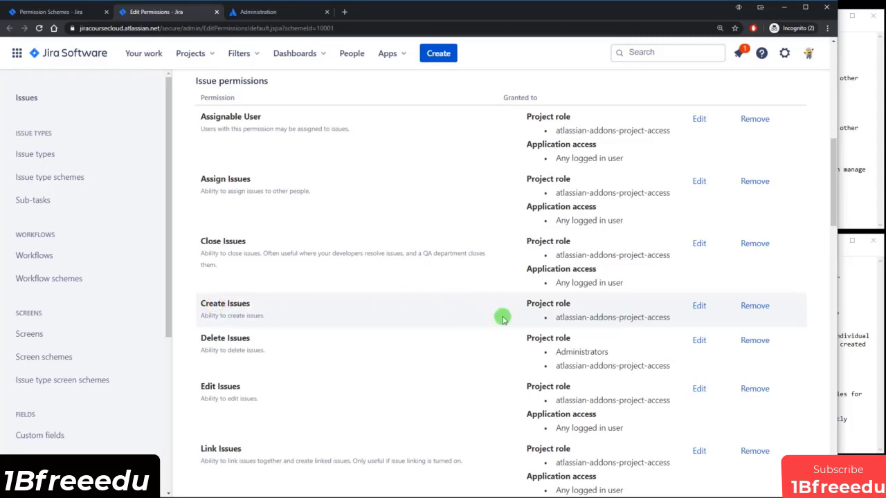
click(700, 308)
click(291, 228)
click(379, 248)
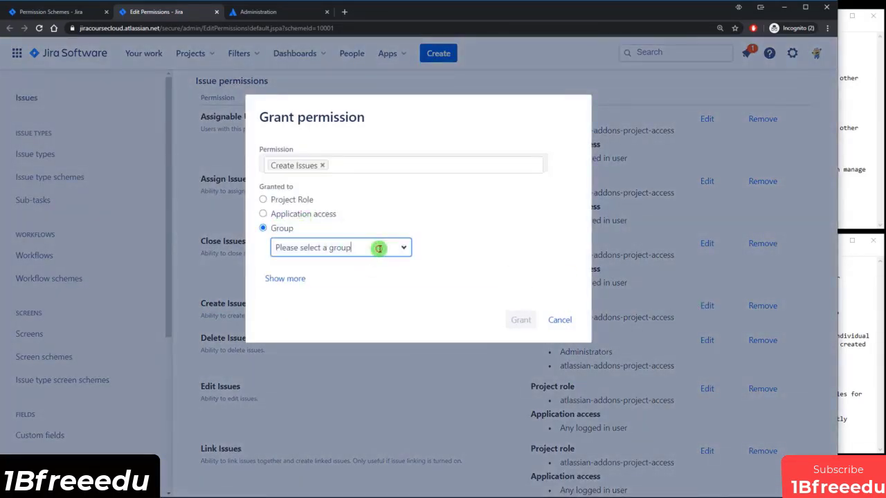
click(311, 434)
click(523, 321)
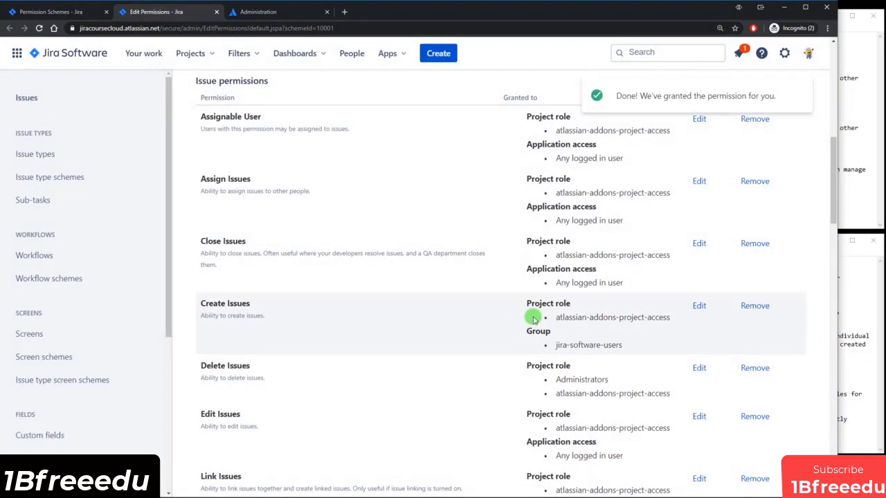
click(197, 55)
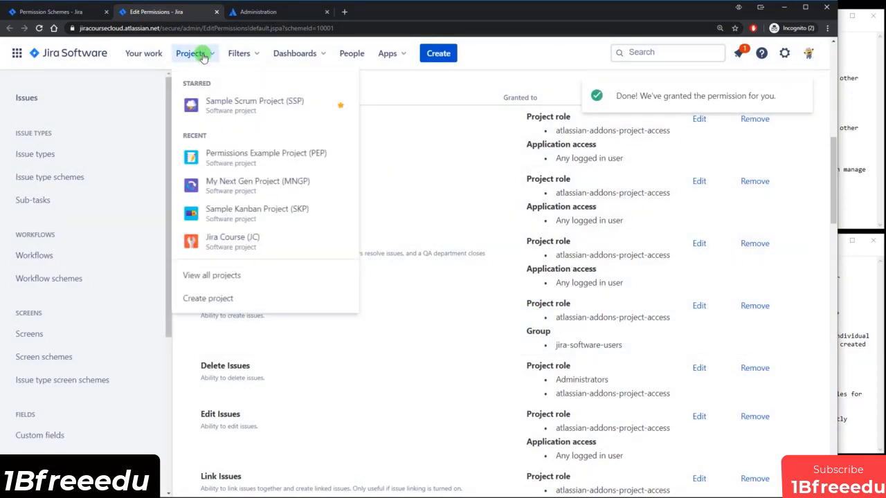
Change My Next Gen Project's access to Private, then close its tab.
click(239, 182)
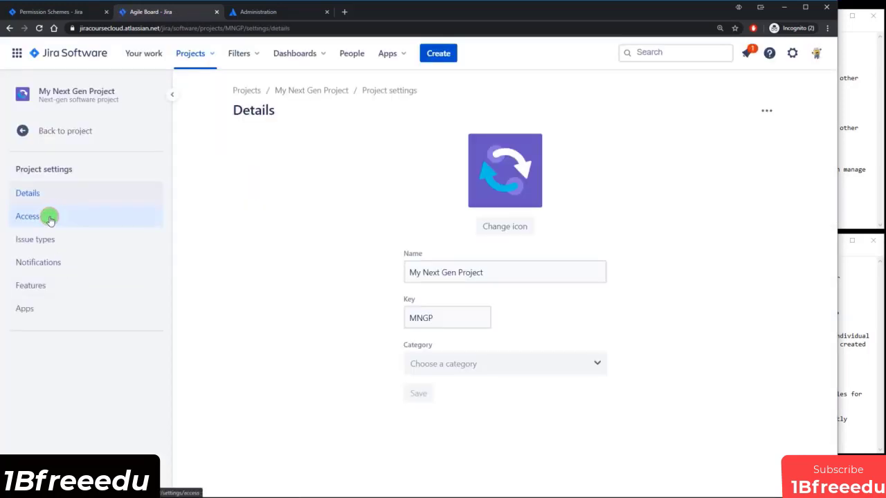
click(50, 220)
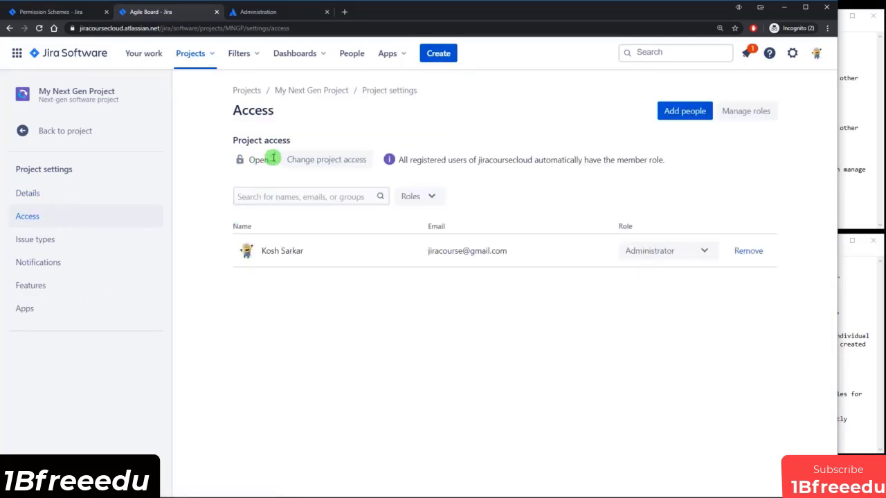
click(339, 159)
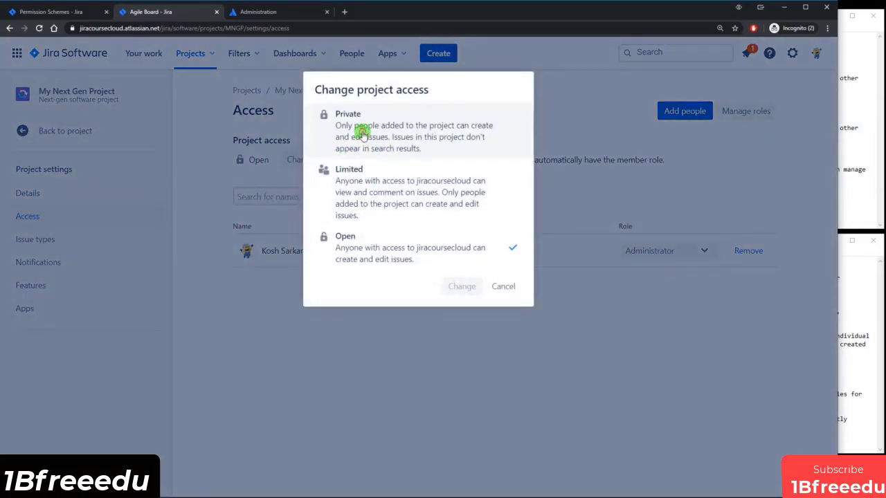
click(361, 135)
click(457, 286)
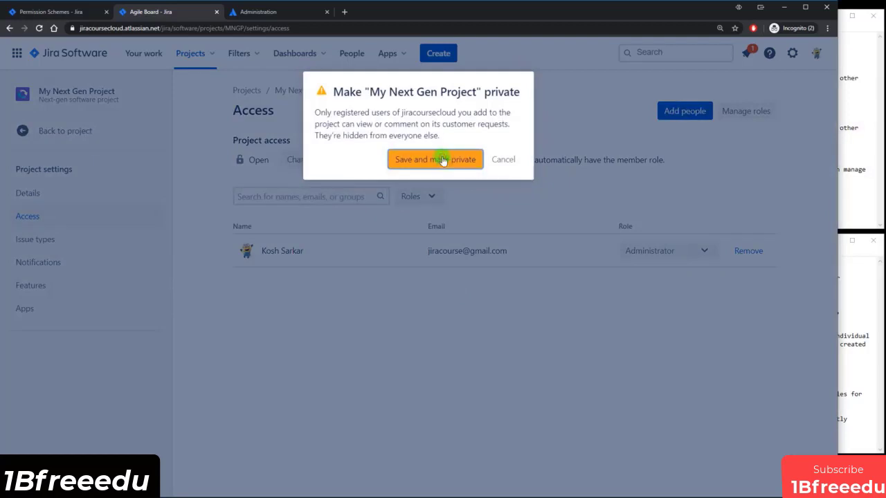
click(442, 160)
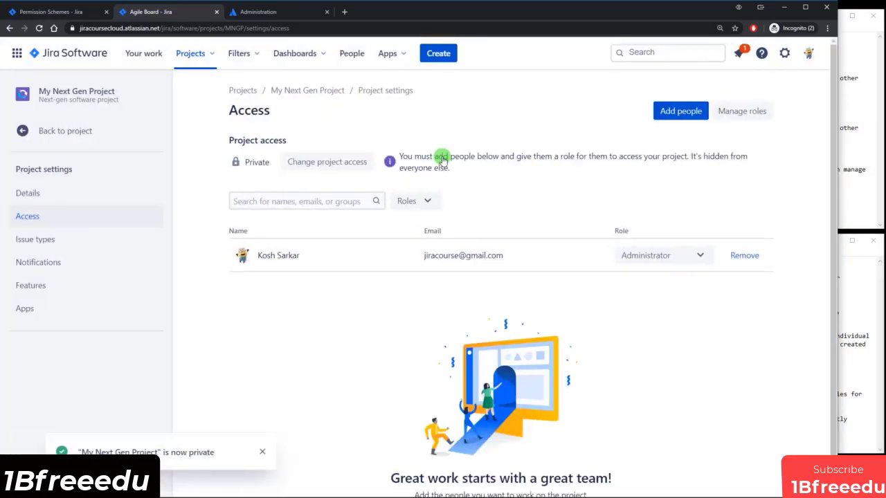
click(216, 12)
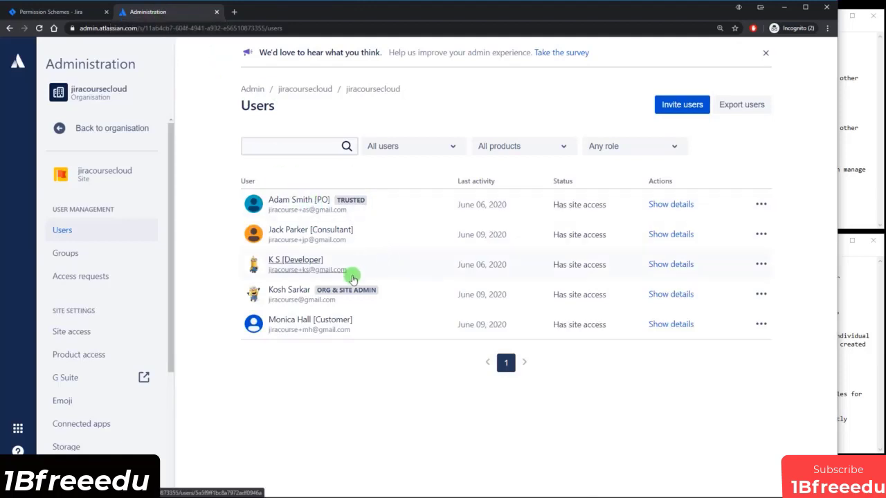
Impersonate the Consultant and open Permissions Example Project, the only project listed.
click(299, 235)
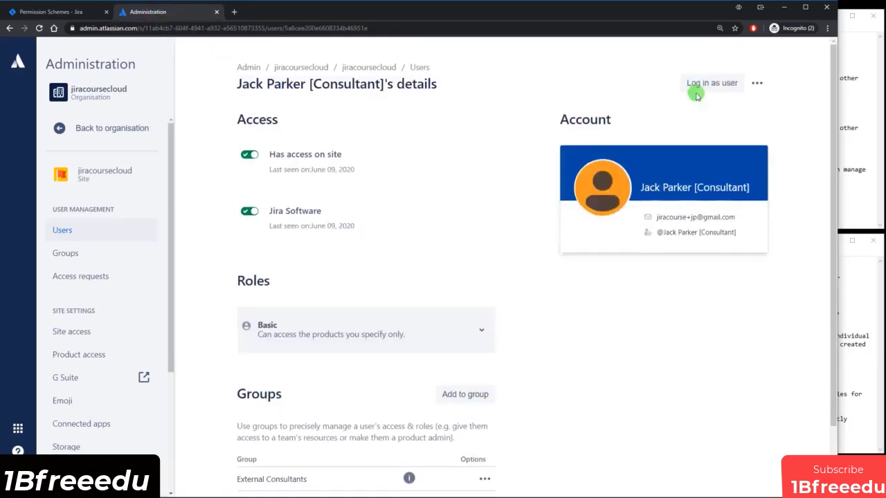
click(698, 86)
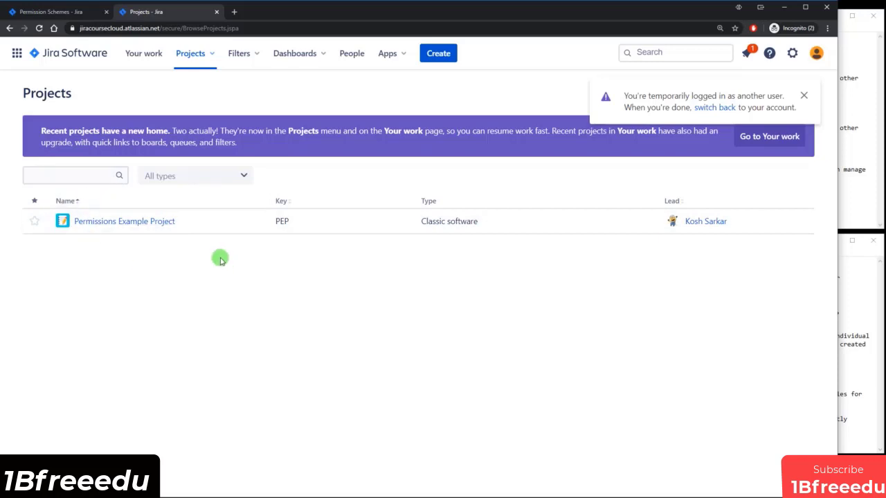
click(123, 222)
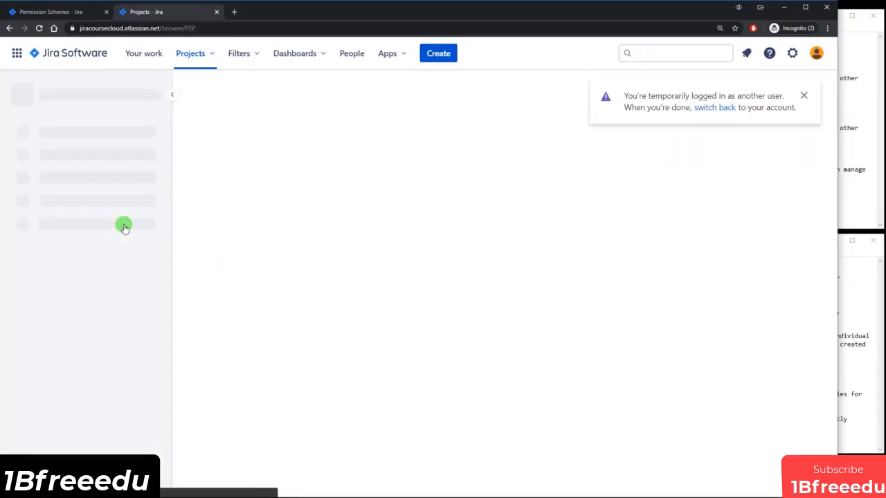
click(858, 158)
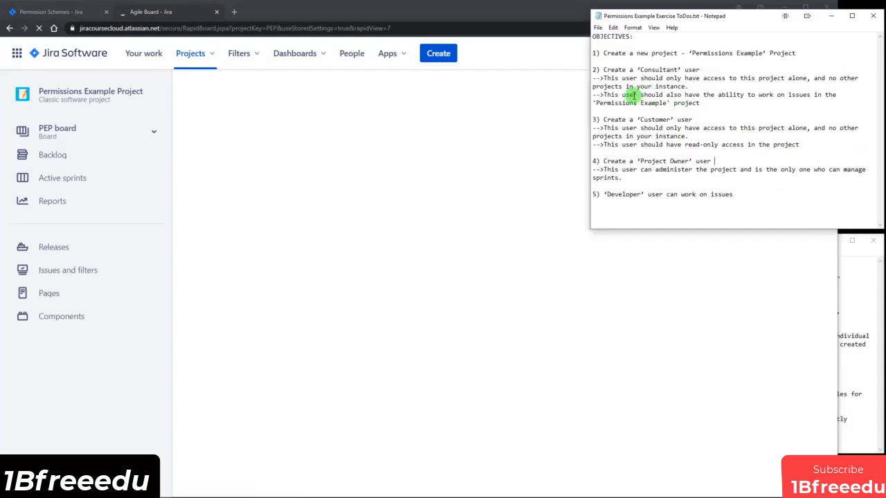
drag(760, 95, 817, 98)
On the active sprint board, move PEP-11 into To Do and PEP-13 into In Progress.
click(778, 188)
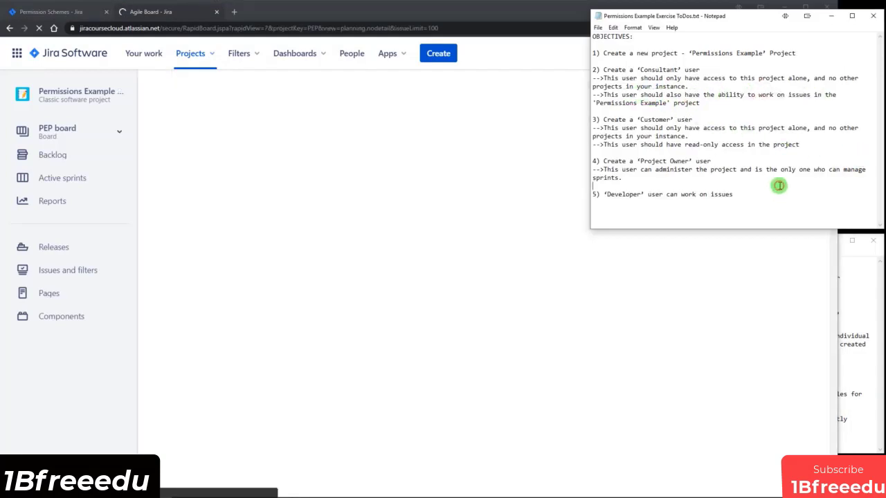
click(500, 12)
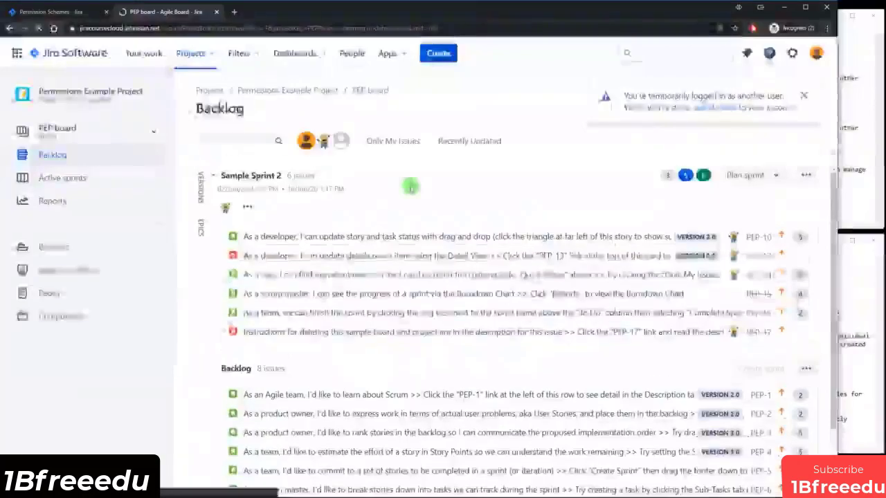
click(72, 176)
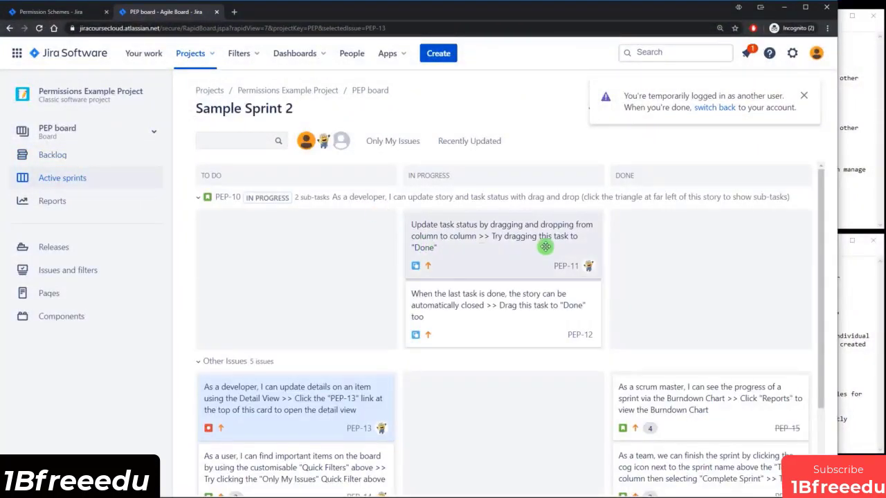
drag(533, 249, 373, 278)
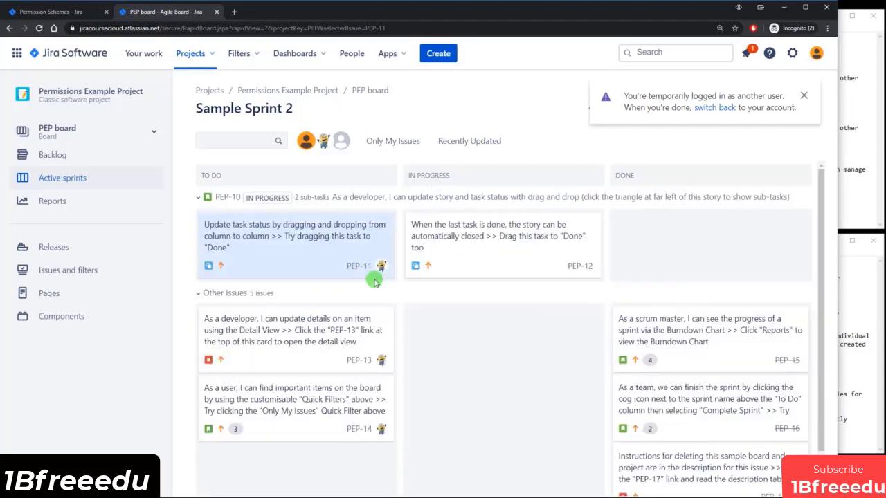
drag(357, 343, 555, 341)
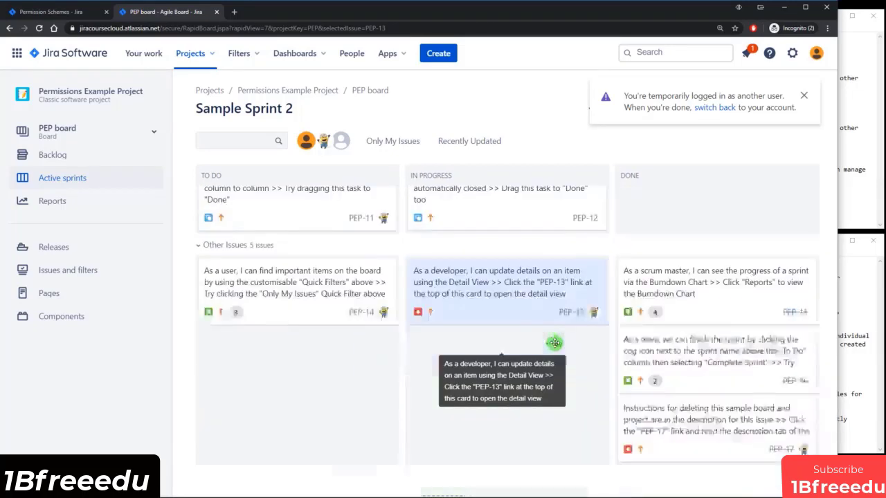
click(805, 97)
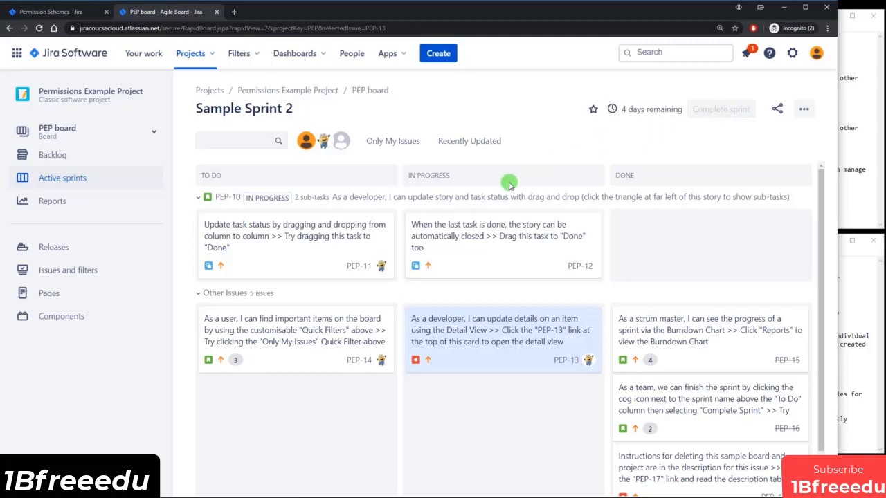
Add 'Test comment' to PEP-14, leaving its status at To Do.
click(257, 323)
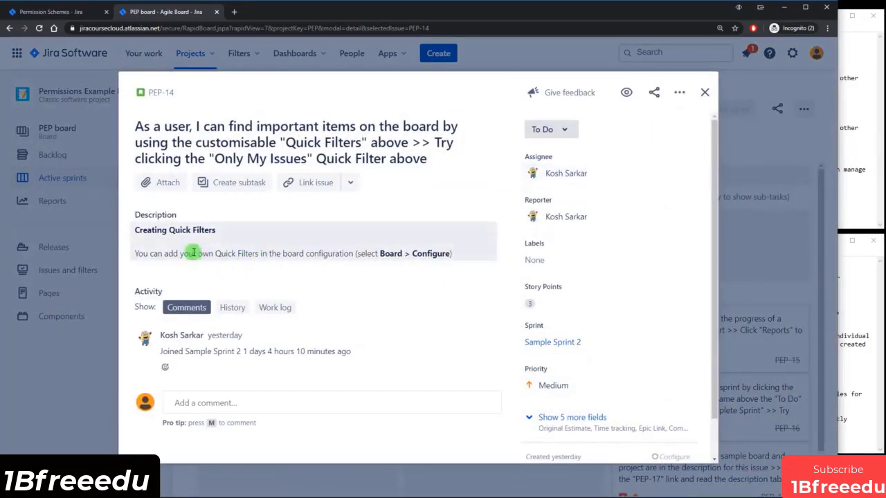
click(193, 253)
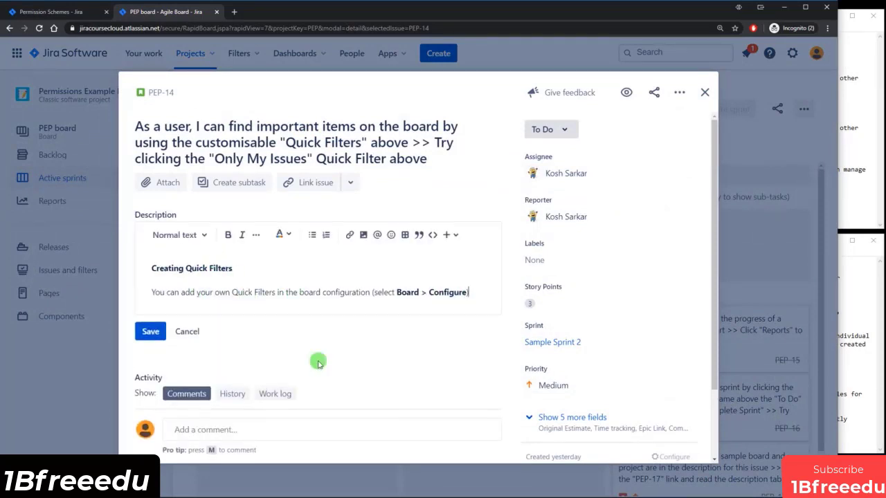
click(192, 332)
scroll(234, 357, down, 1)
click(233, 357)
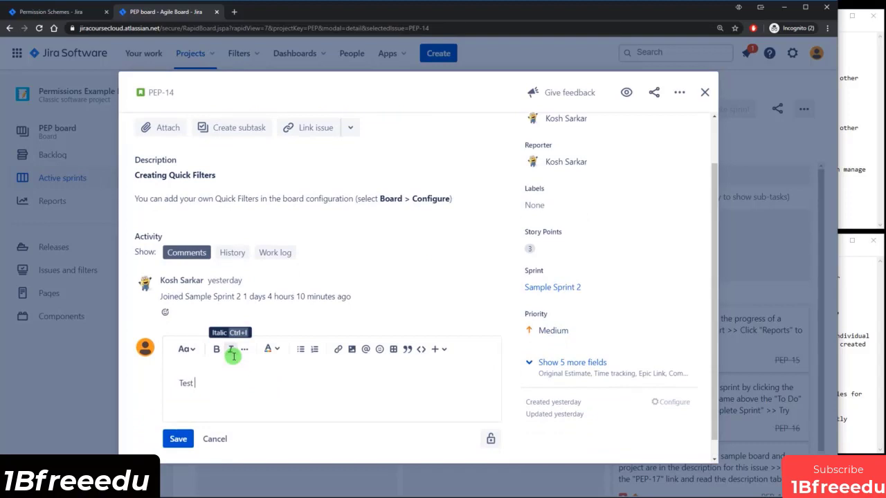
click(177, 438)
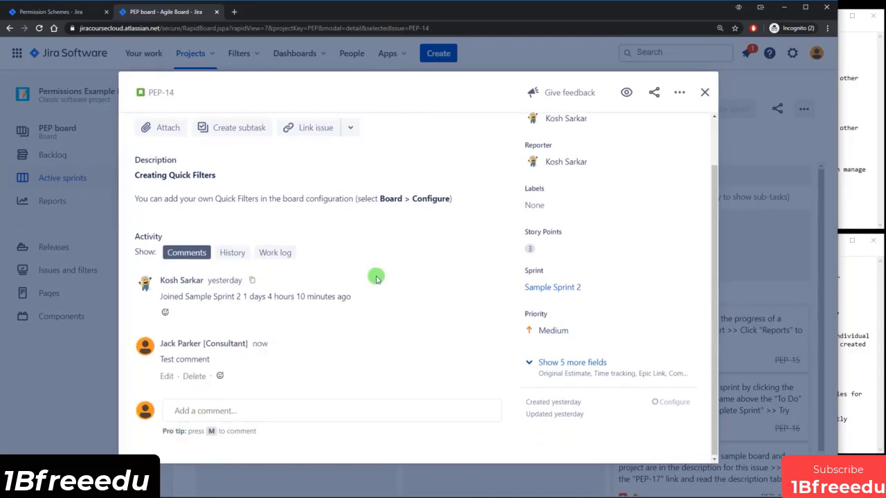
scroll(450, 259, up, 2)
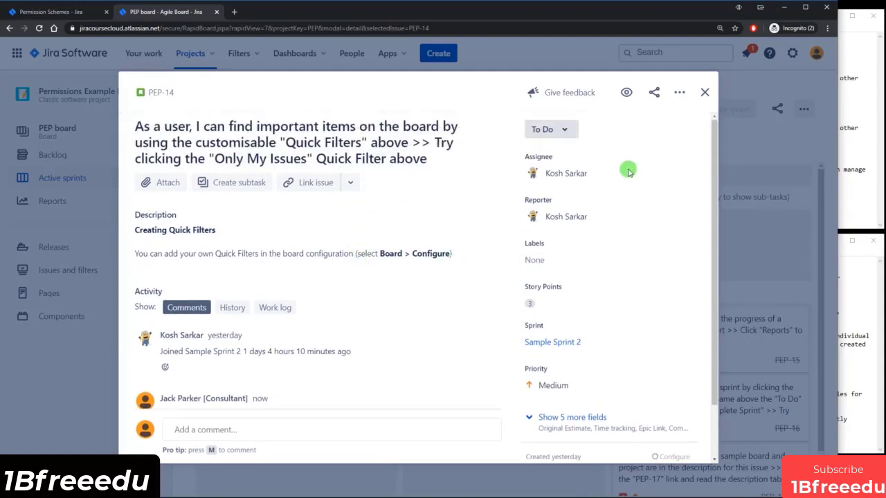
click(563, 130)
click(486, 104)
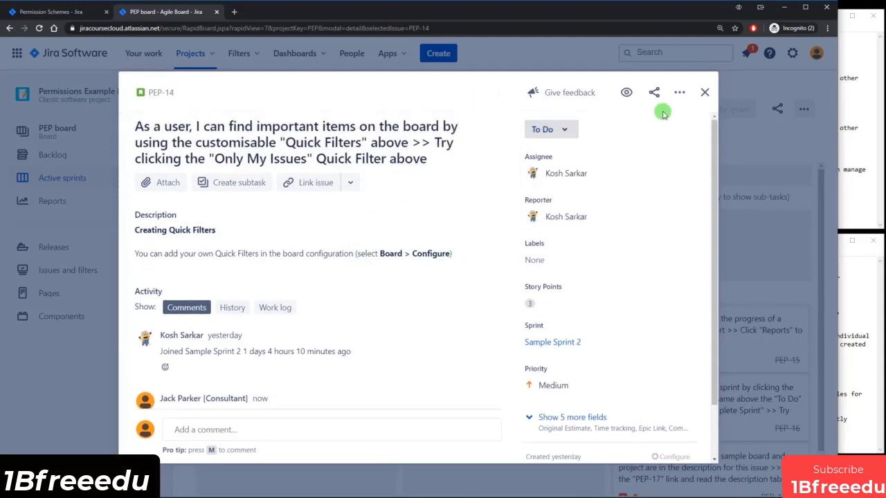
click(704, 92)
click(838, 150)
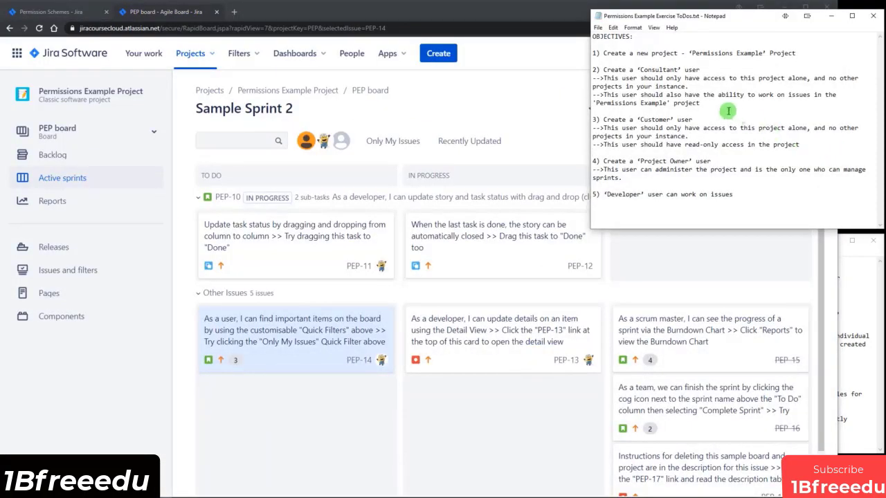
Reload the Sample Sprint 2 board, then end the Consultant impersonation.
drag(623, 78, 741, 101)
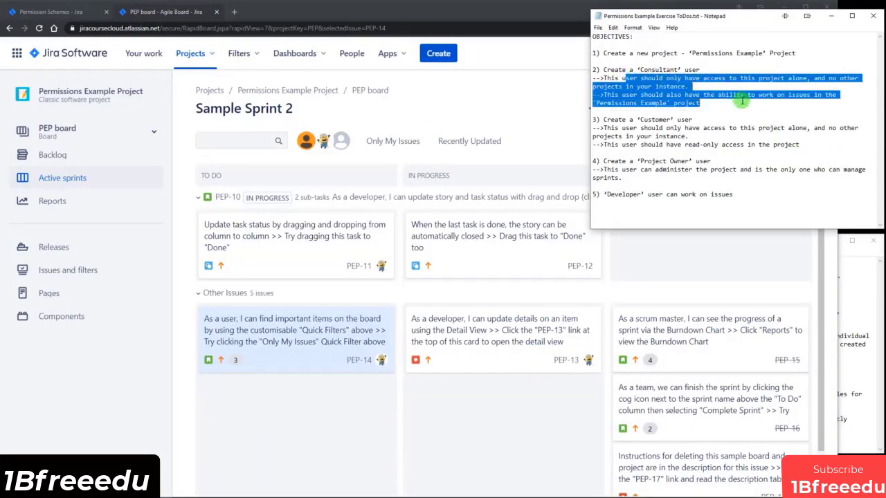
click(707, 102)
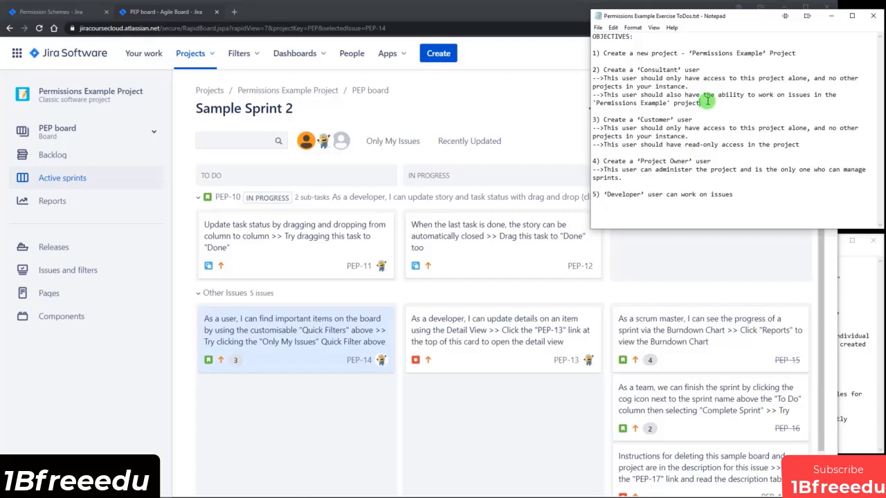
click(559, 108)
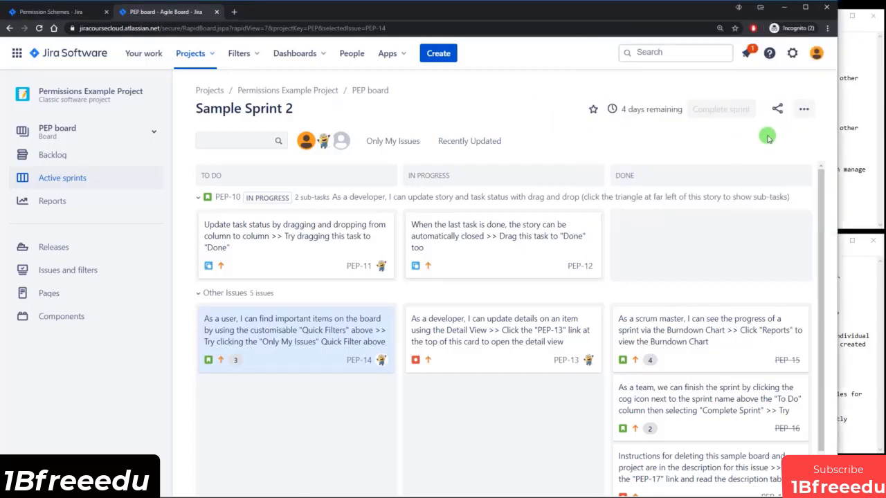
click(39, 27)
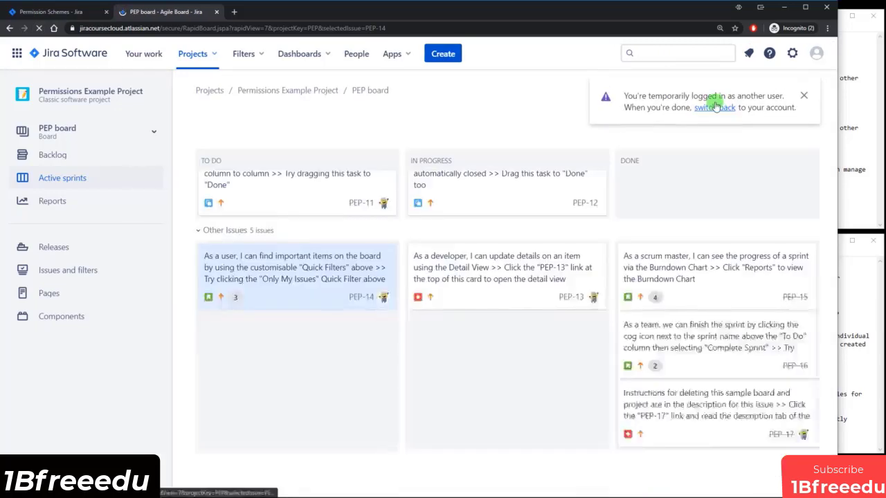
click(715, 107)
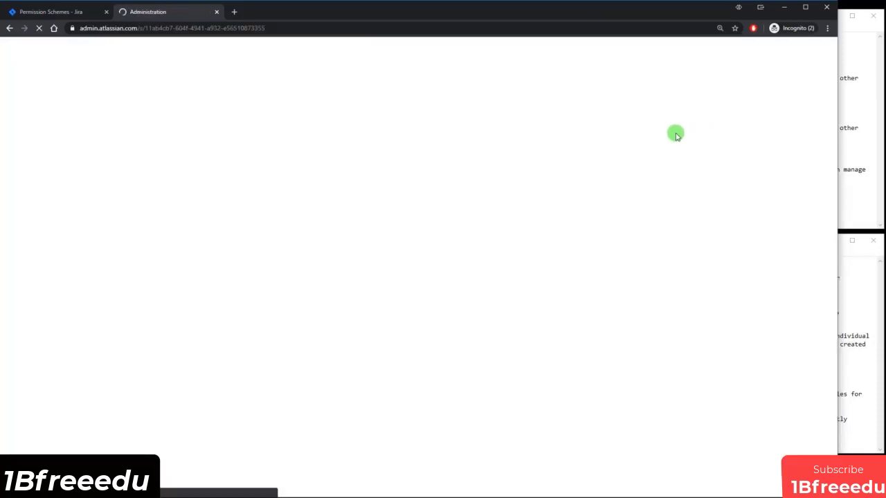
Review the Consultant and Developer objectives in the exercise notes.
click(858, 160)
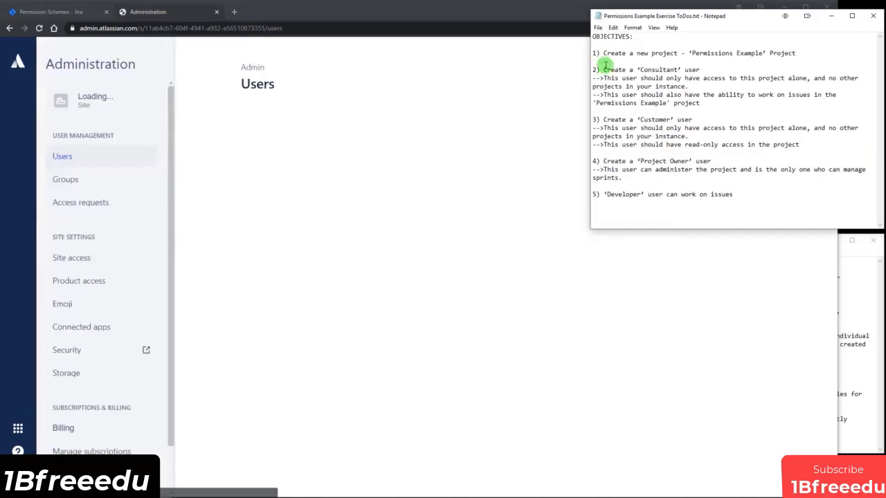
drag(637, 70, 701, 71)
click(704, 72)
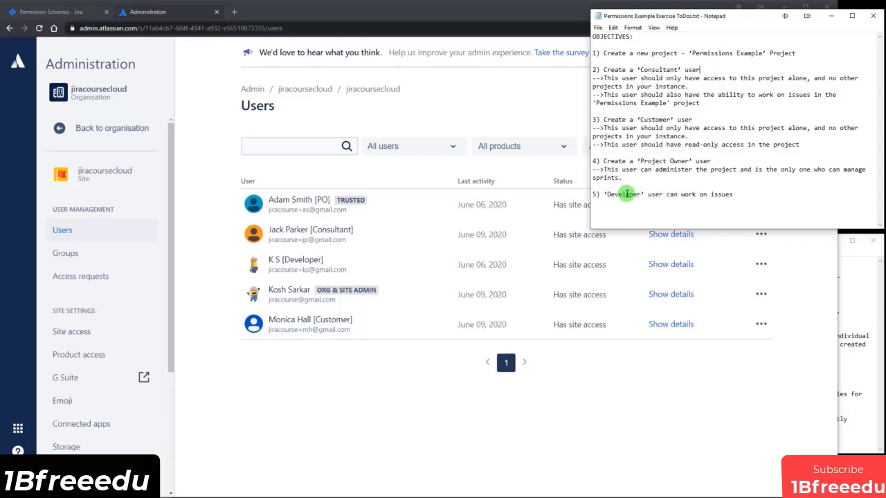
drag(667, 194, 730, 194)
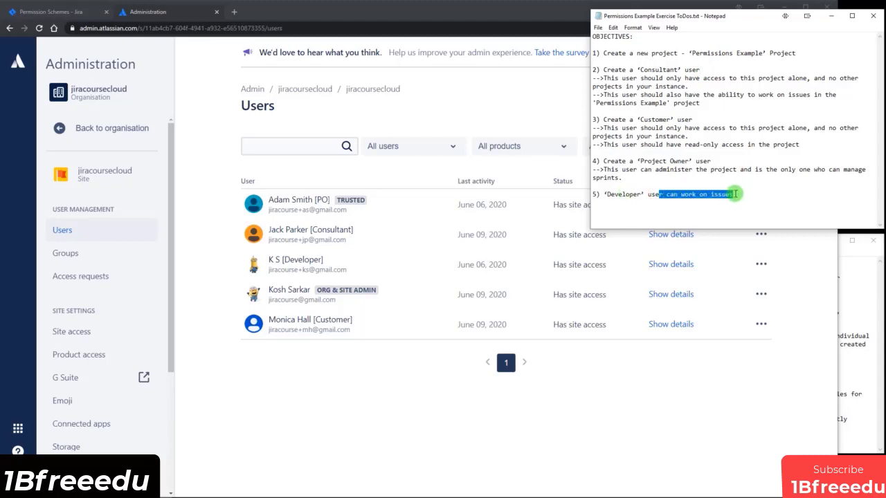
click(736, 194)
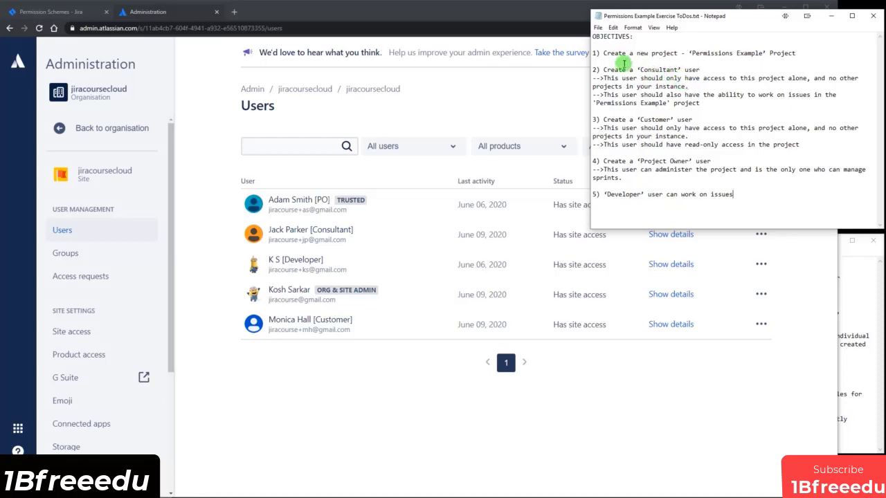
Open the Developer test user's details and check their jira-software-users membership.
click(456, 408)
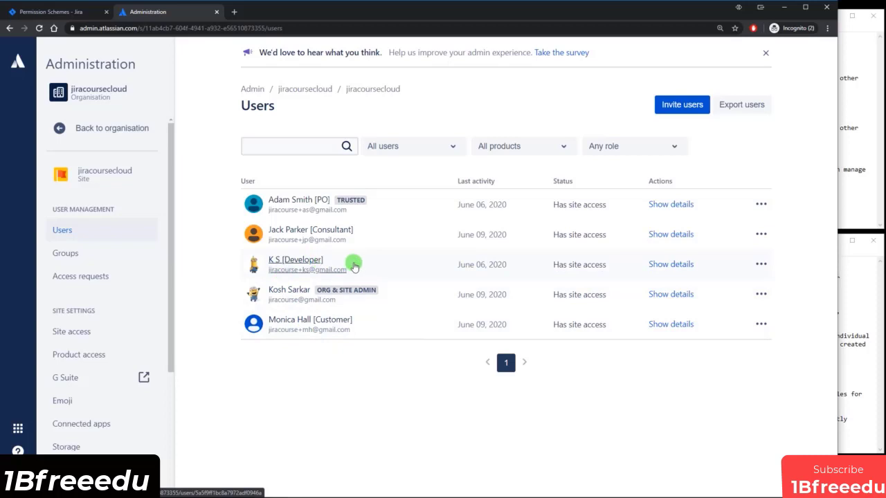
click(287, 272)
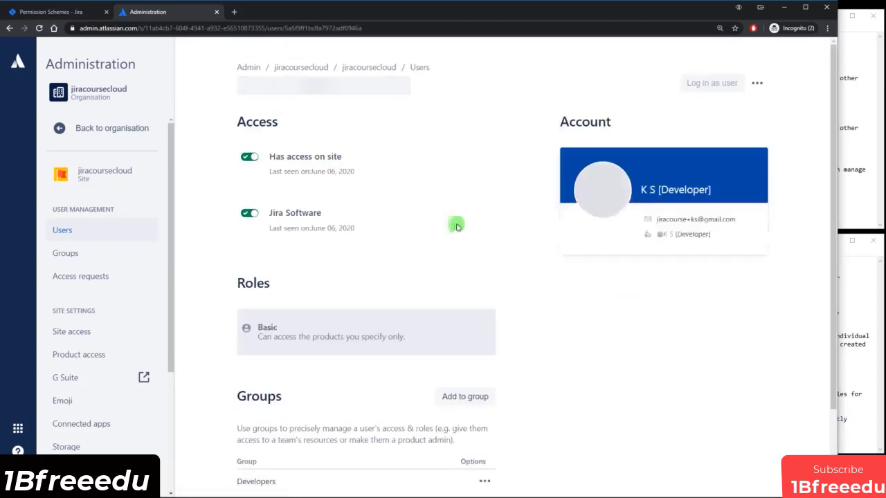
scroll(410, 428, down, 2)
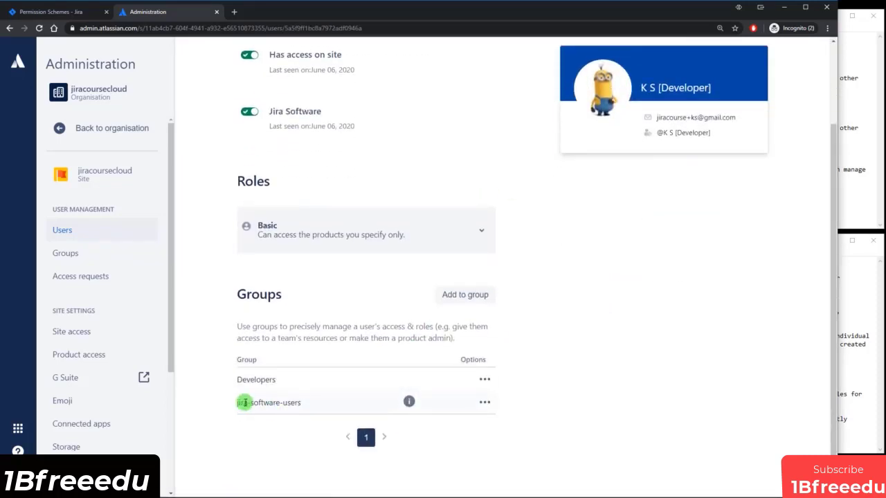
drag(263, 402, 302, 405)
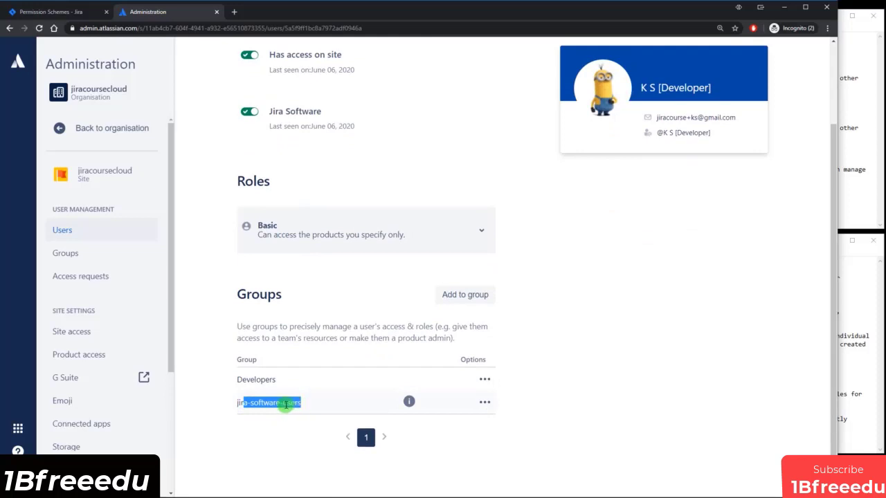
click(629, 381)
scroll(668, 351, up, 2)
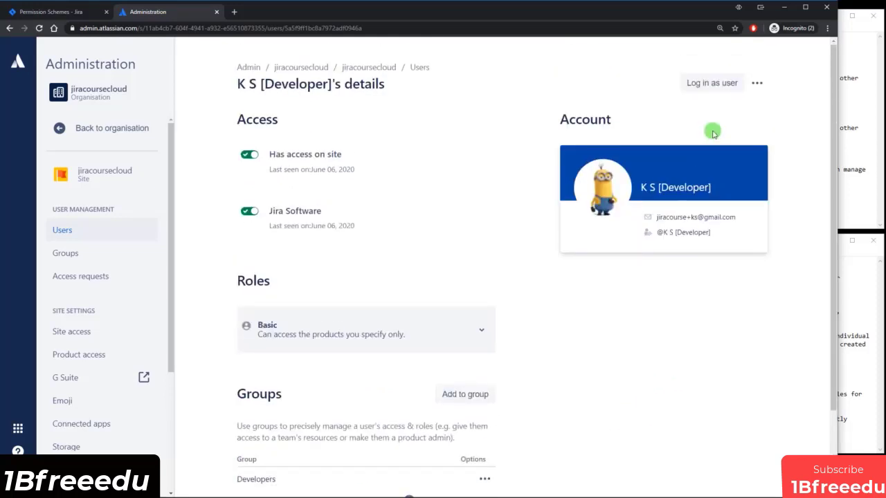
Impersonate the Developer and open the Permissions Example Project board from all projects.
click(719, 84)
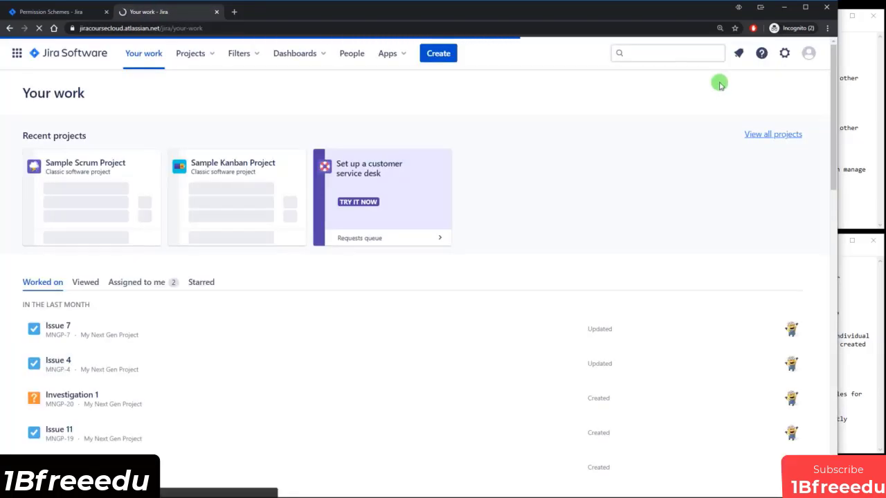
click(196, 59)
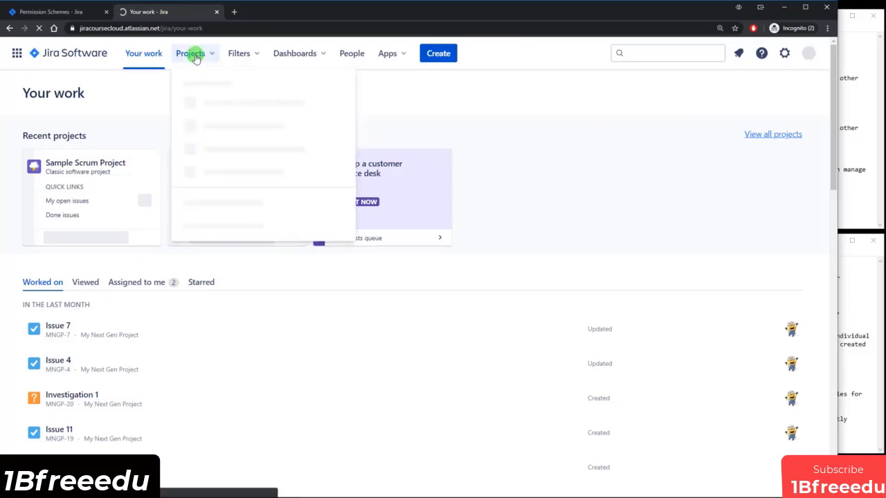
click(204, 173)
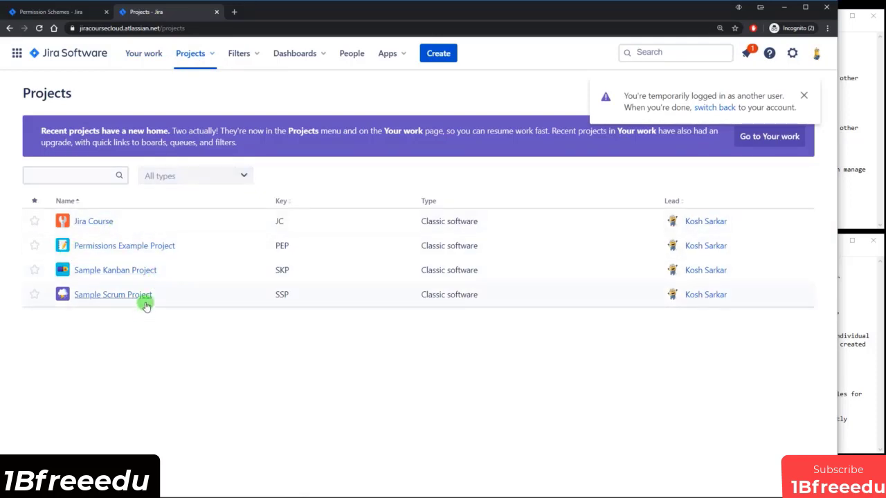
click(126, 247)
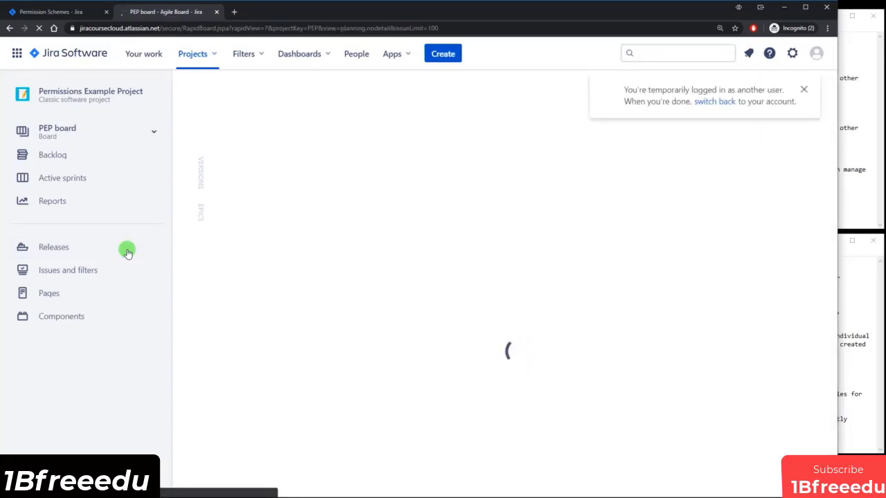
scroll(422, 232, down, 1)
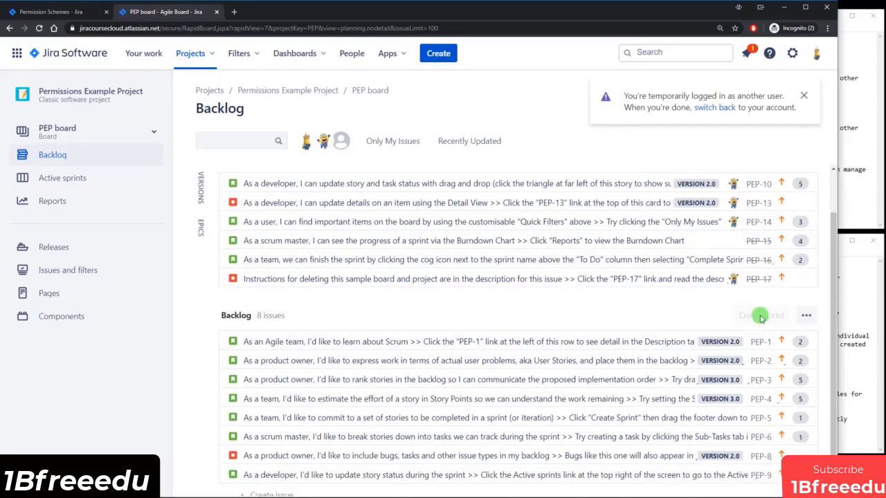
mouse_move(770, 315)
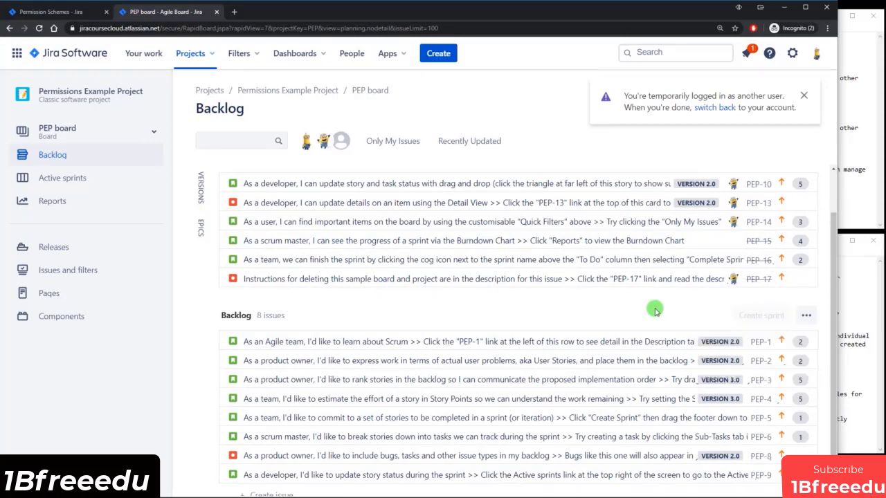
Add blank paragraphs to PEP-1's description, save it, and start a comment.
click(385, 337)
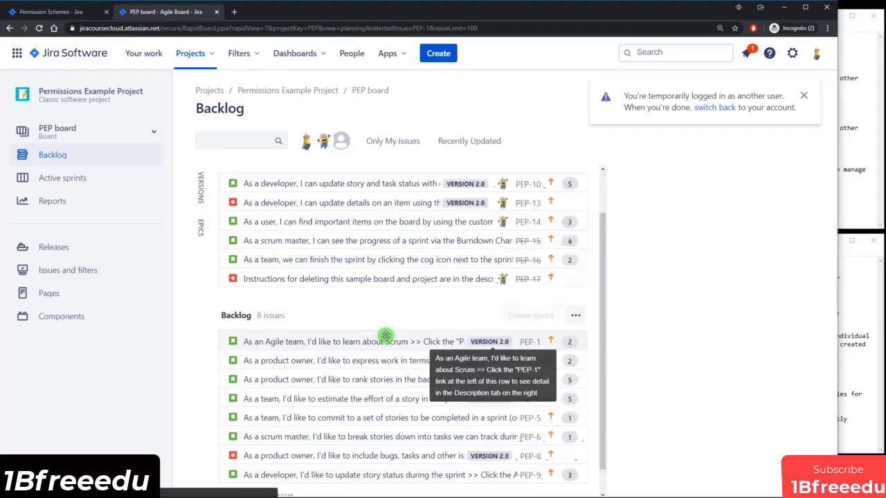
scroll(668, 332, down, 3)
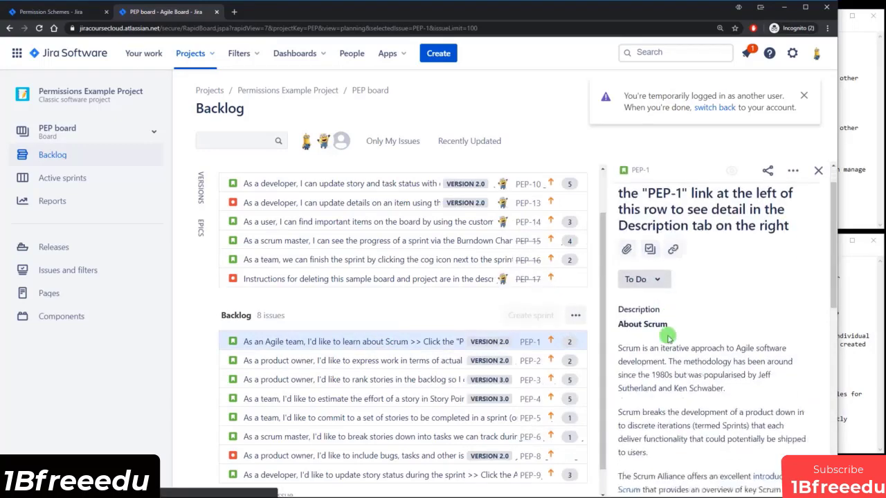
click(684, 332)
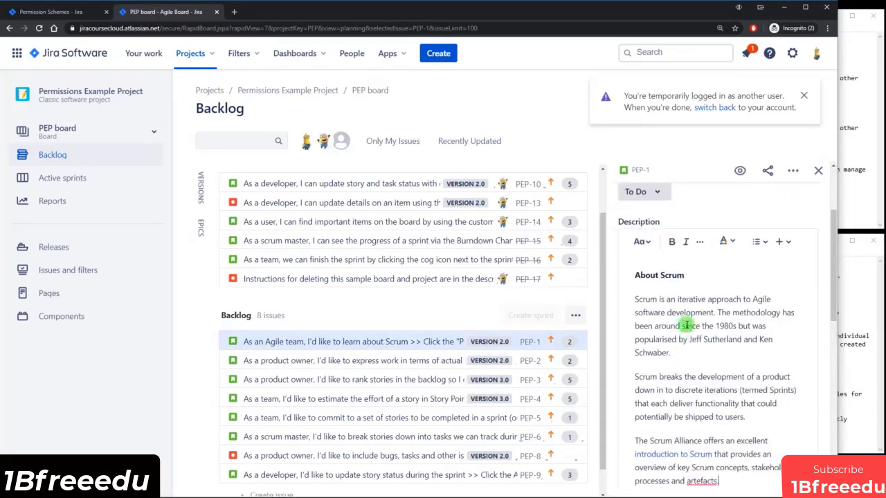
scroll(722, 355, down, 2)
click(728, 359)
key(Return)
key(Return)
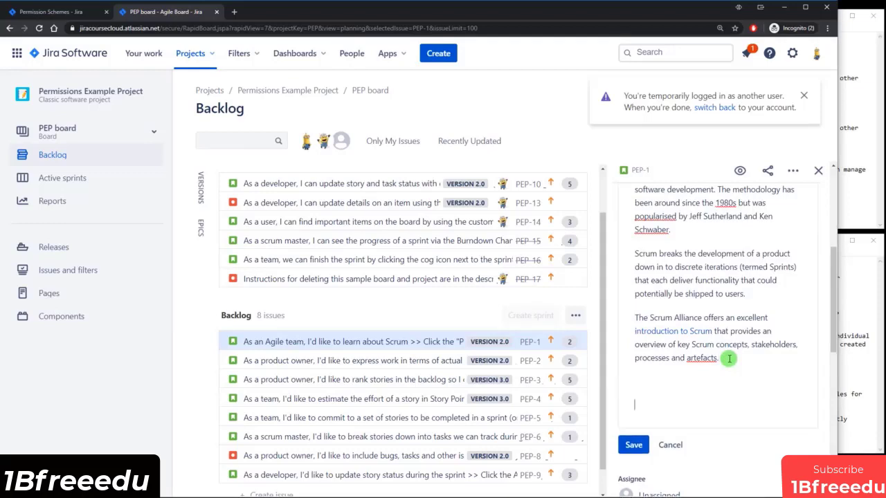
click(643, 445)
scroll(706, 359, down, 6)
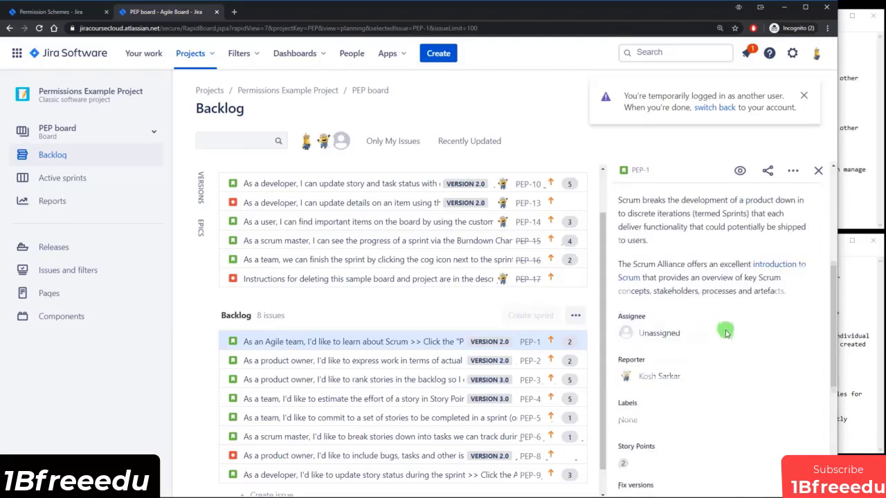
click(694, 444)
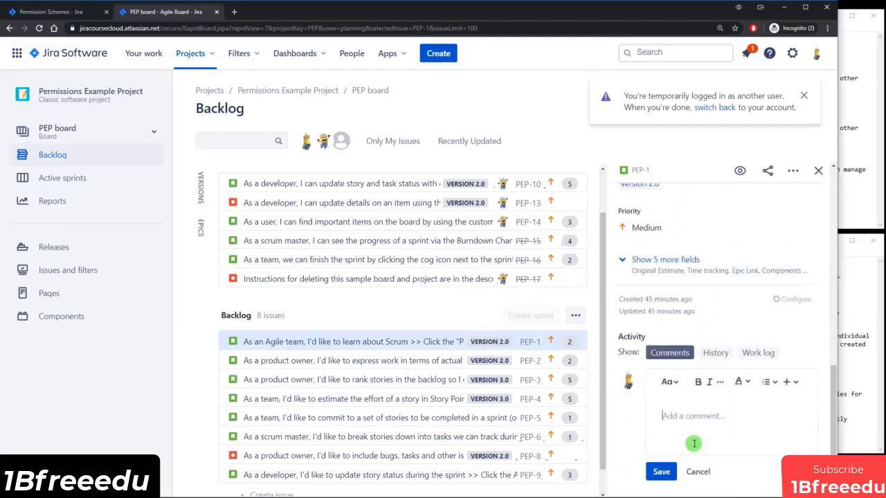
Move PEP-14 from To Do into In Progress, then switch back to the admin.
click(70, 179)
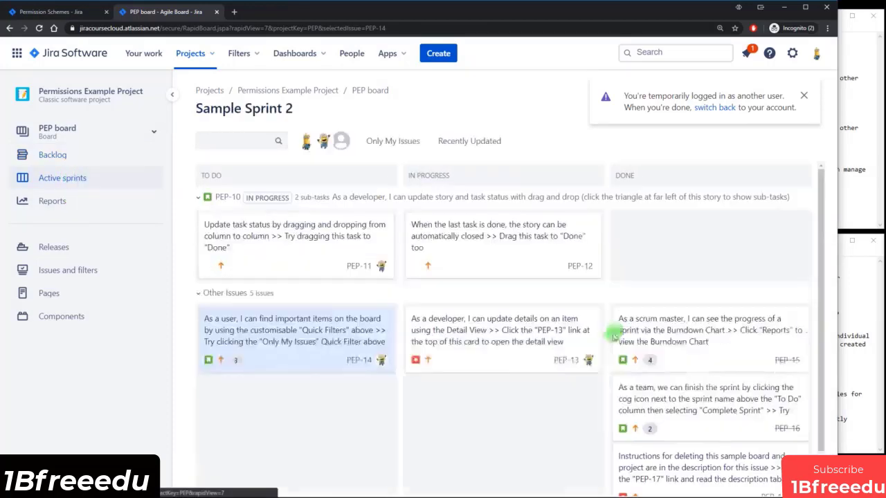
mouse_move(483, 344)
mouse_down()
mouse_move(449, 390)
mouse_move(602, 344)
mouse_move(518, 340)
mouse_move(489, 350)
mouse_up()
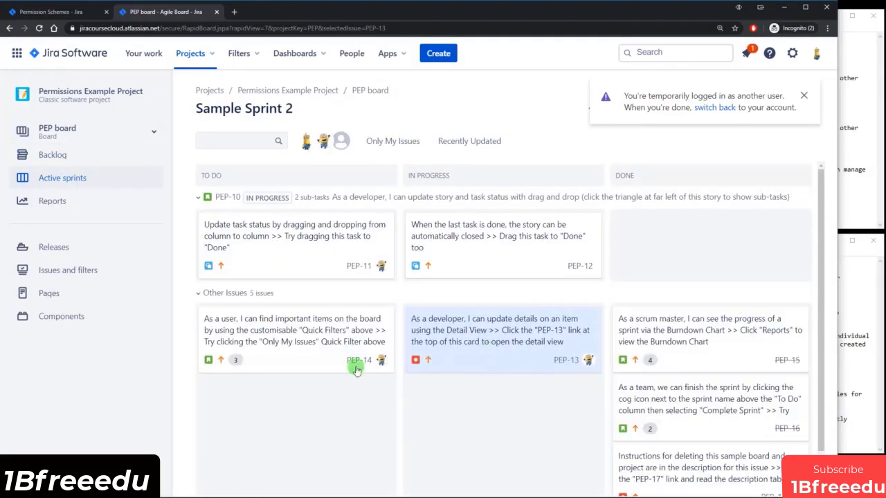
drag(356, 364, 506, 417)
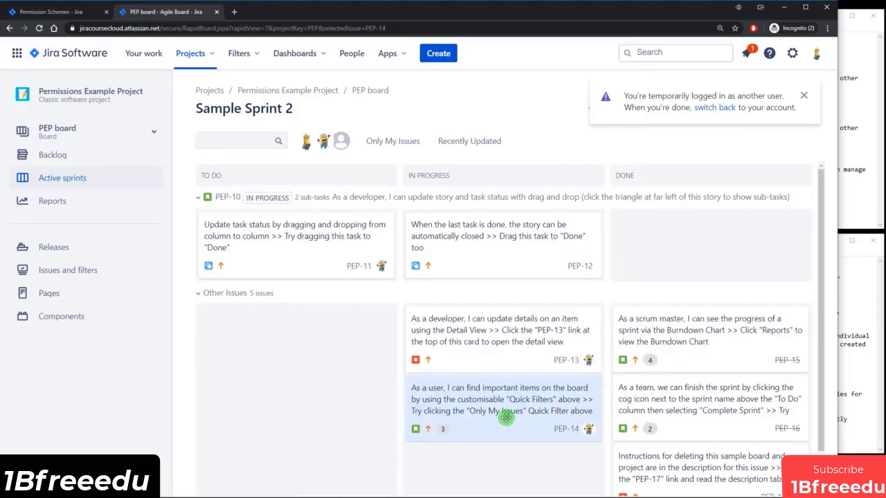
click(719, 108)
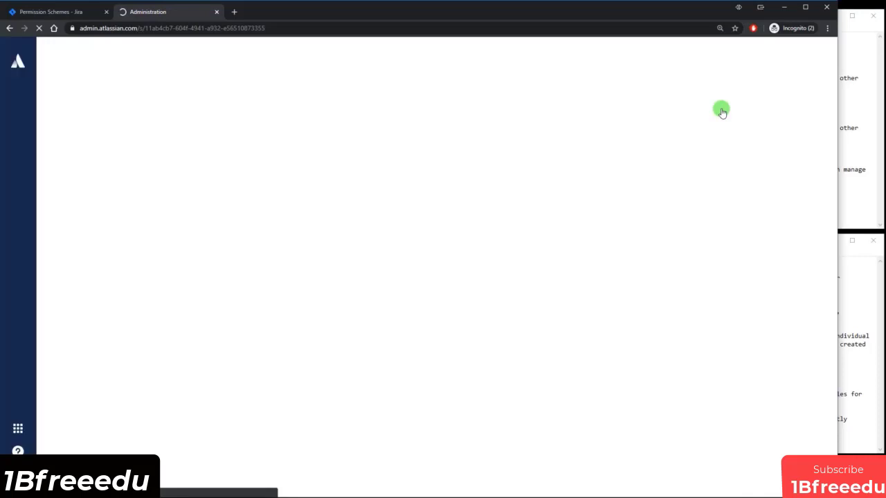
Review the Project Owner sprint-management objective in the notes.
click(848, 141)
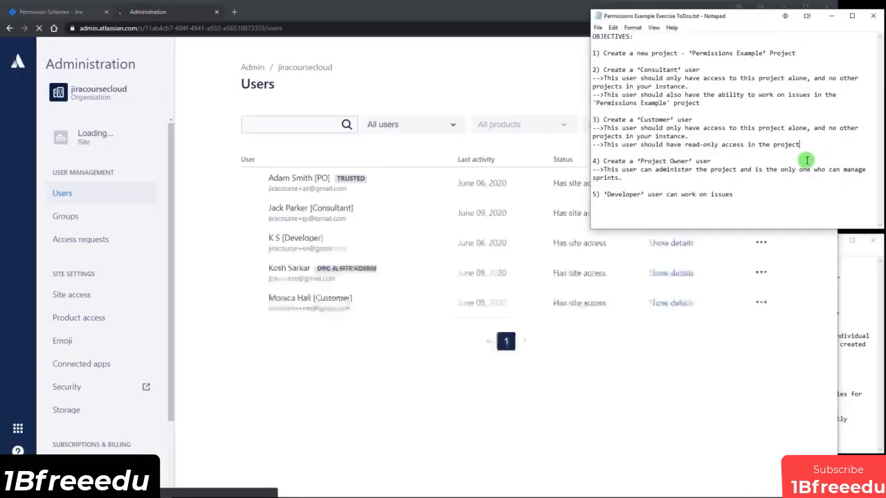
drag(621, 161, 864, 169)
click(694, 159)
double_click(607, 179)
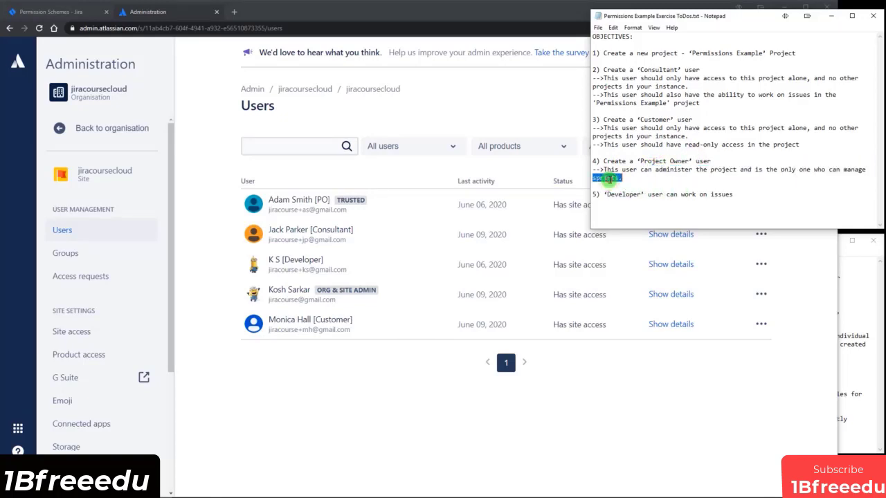
Log in as the PO test user from the Administration Users page.
click(565, 451)
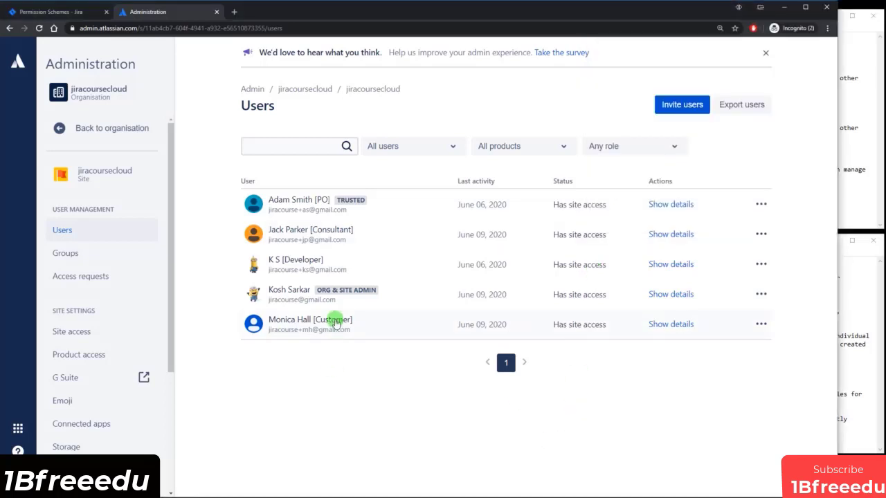
click(294, 200)
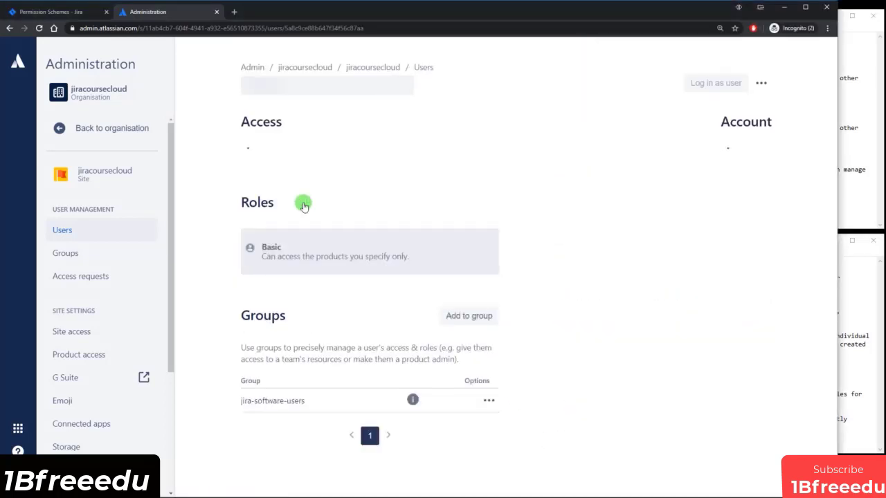
click(712, 83)
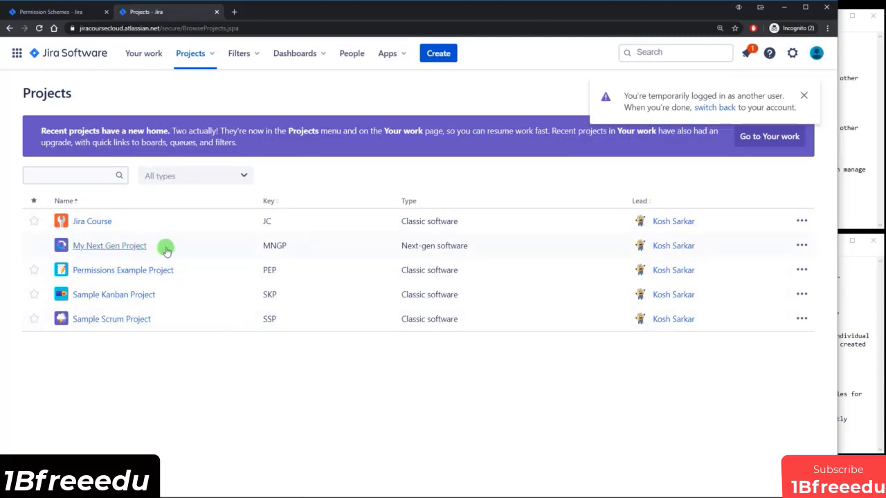
Confirm My Next Gen Project is unavailable to the PO user, close it, and show its actions.
middle_click(103, 248)
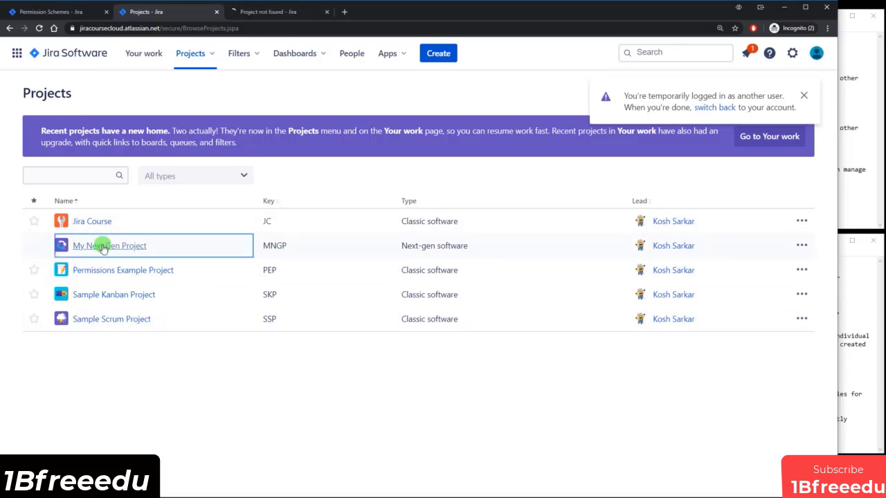
click(265, 12)
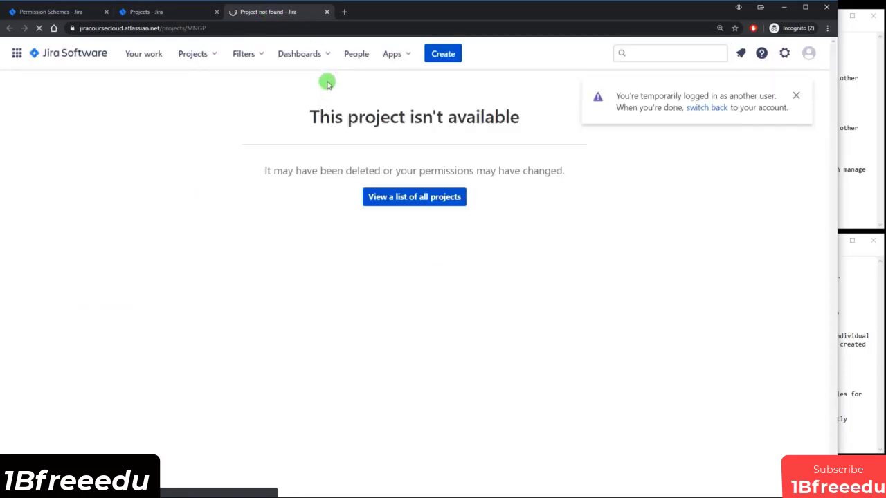
drag(319, 118, 496, 118)
click(497, 118)
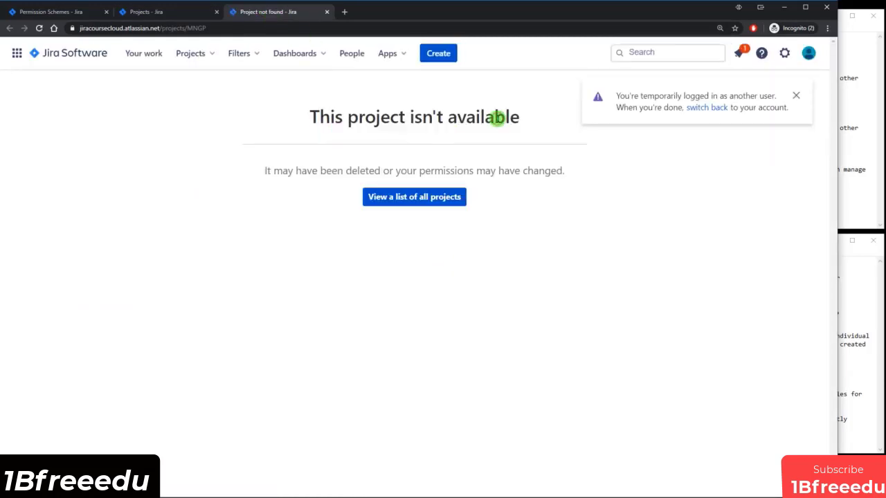
click(328, 12)
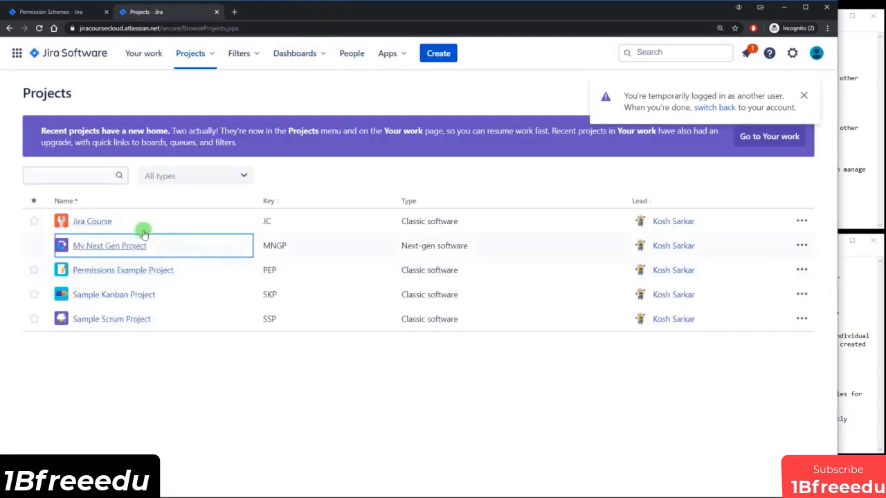
click(215, 372)
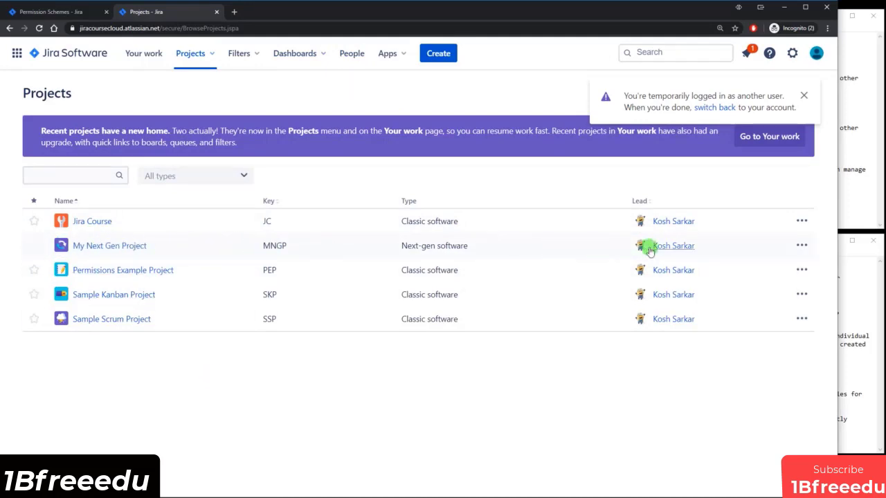
click(802, 245)
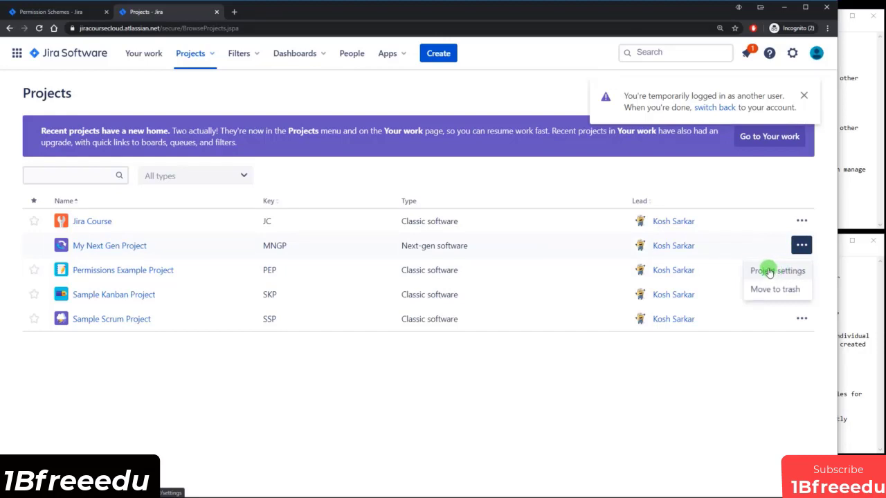
click(278, 12)
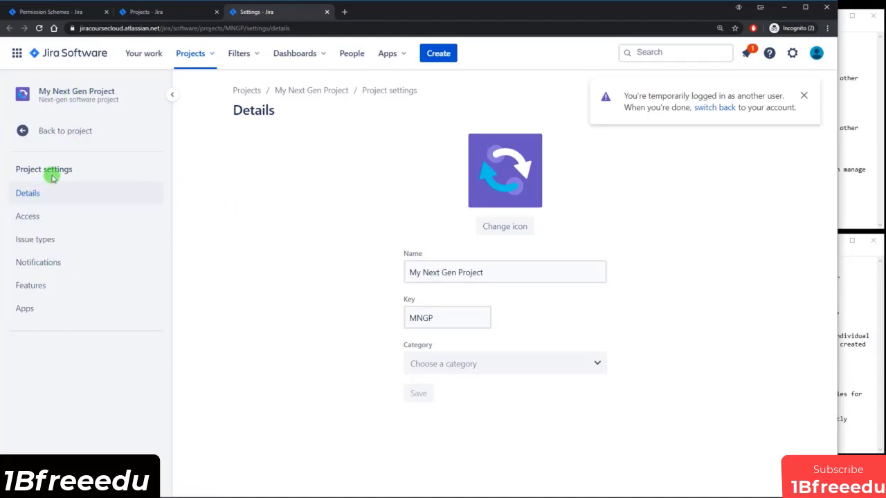
click(62, 135)
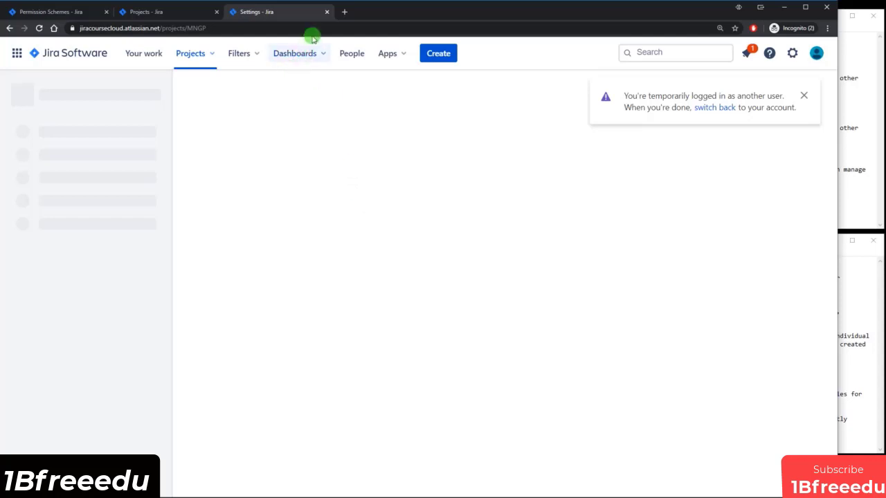
click(325, 13)
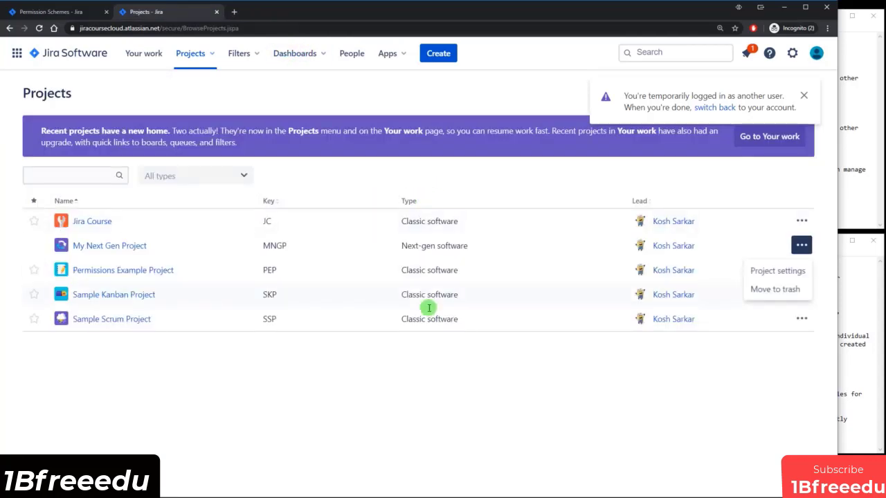
click(499, 413)
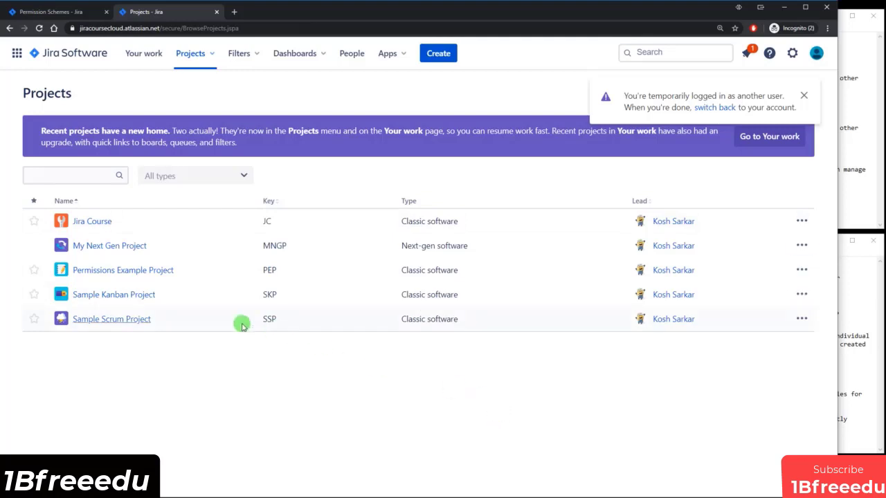
On the Permissions Example Project board, move PEP-13 from In Progress to To Do.
click(126, 270)
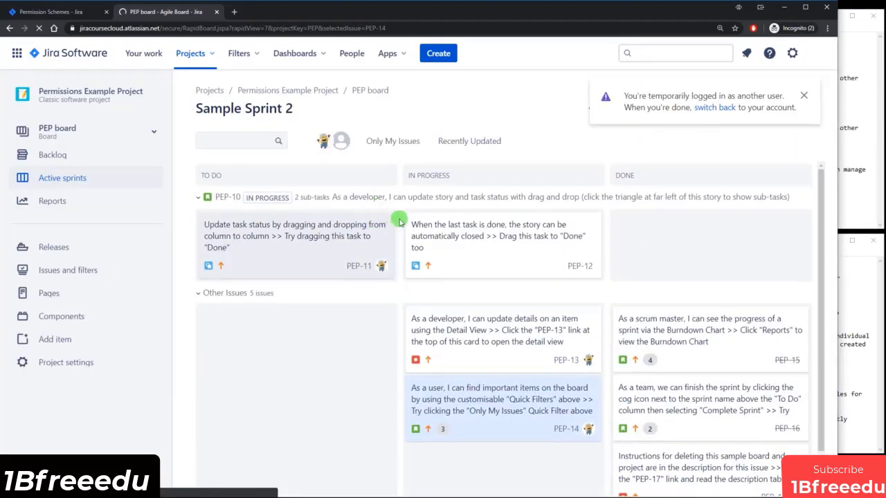
click(803, 96)
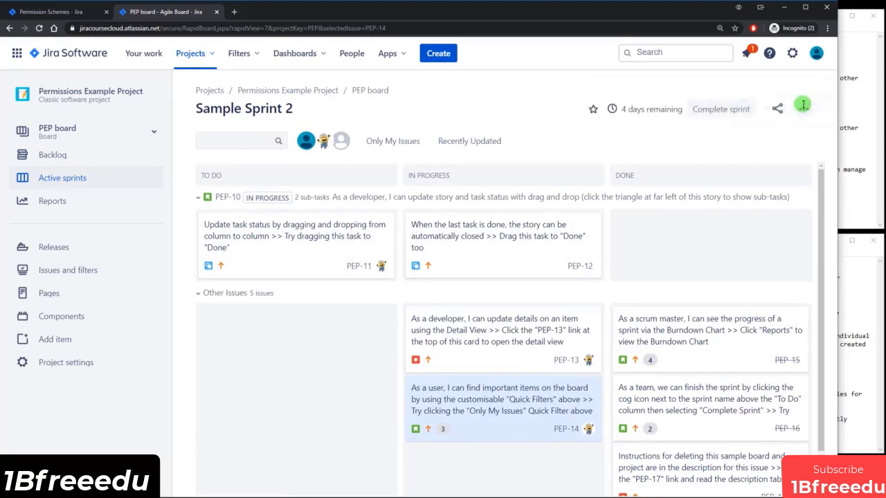
click(718, 112)
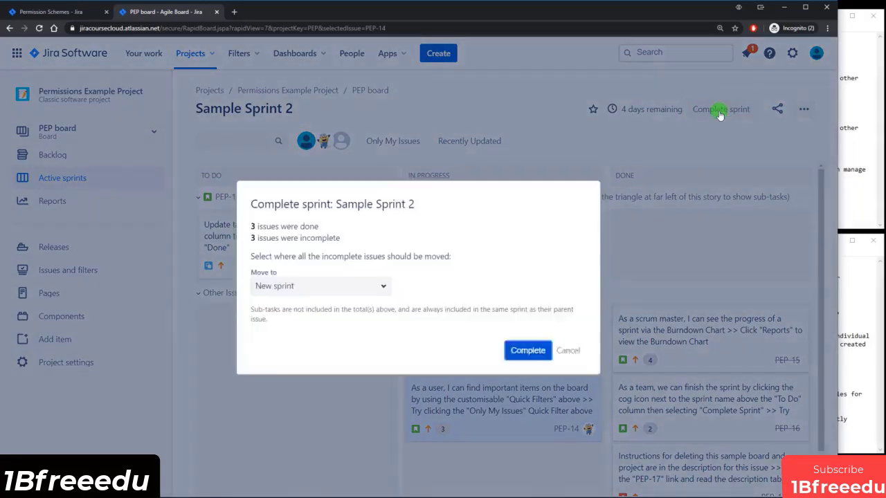
click(568, 349)
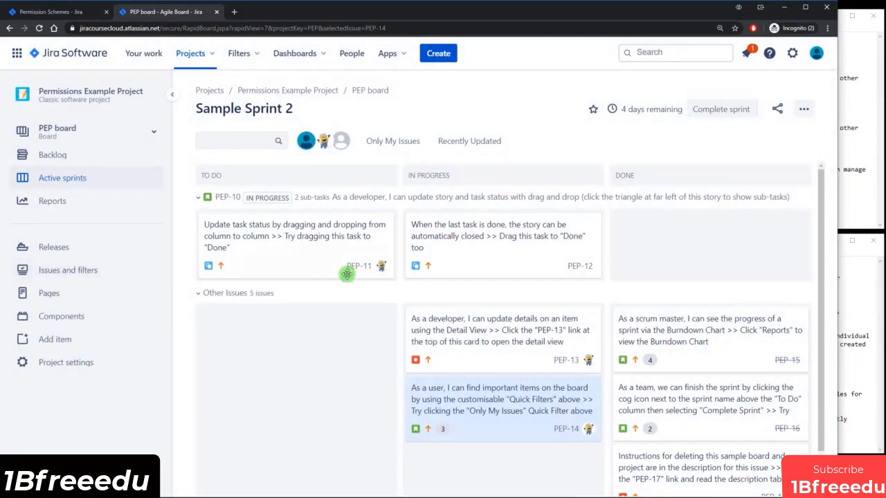
drag(502, 343, 317, 370)
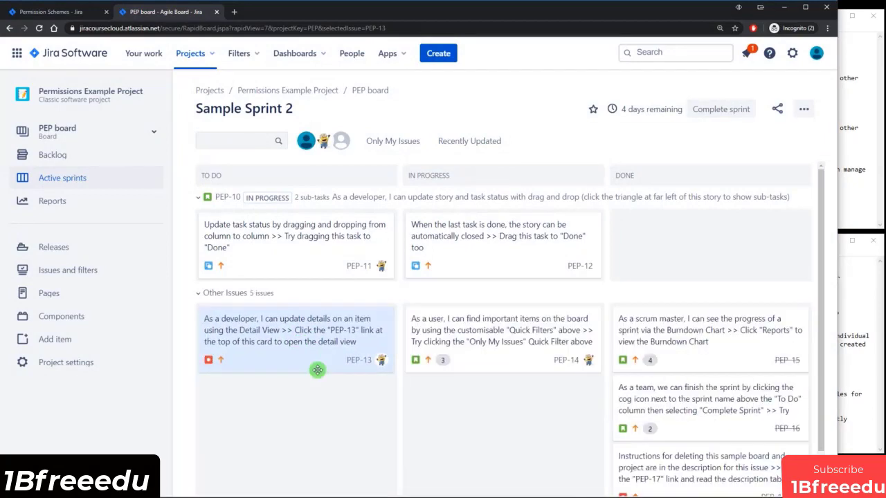
Create an empty Sample Sprint 3 in the PEP backlog and reload the page.
click(59, 156)
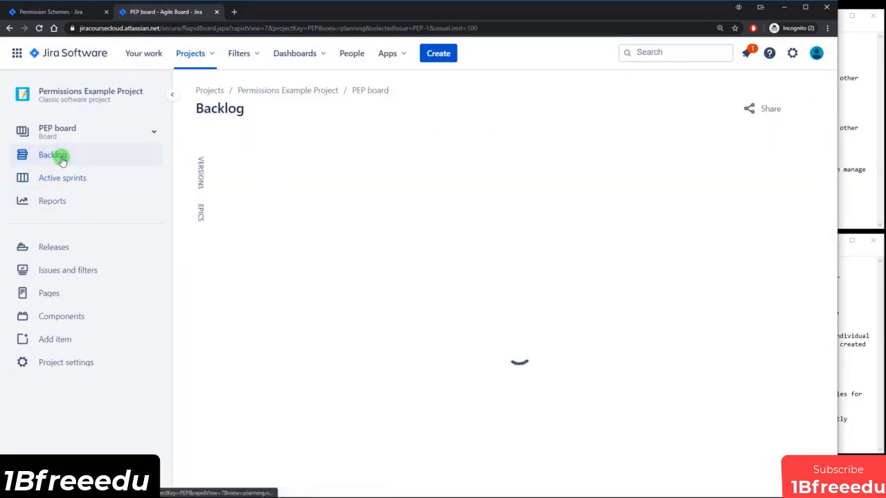
scroll(546, 270, down, 2)
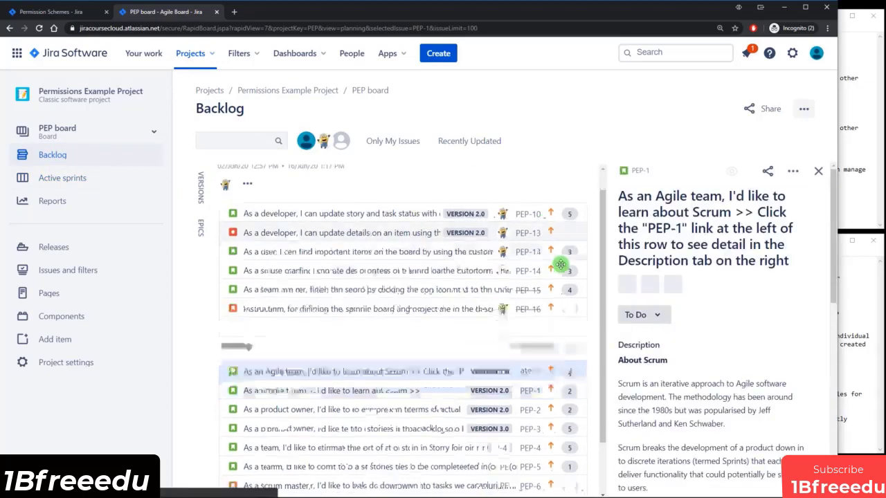
click(537, 290)
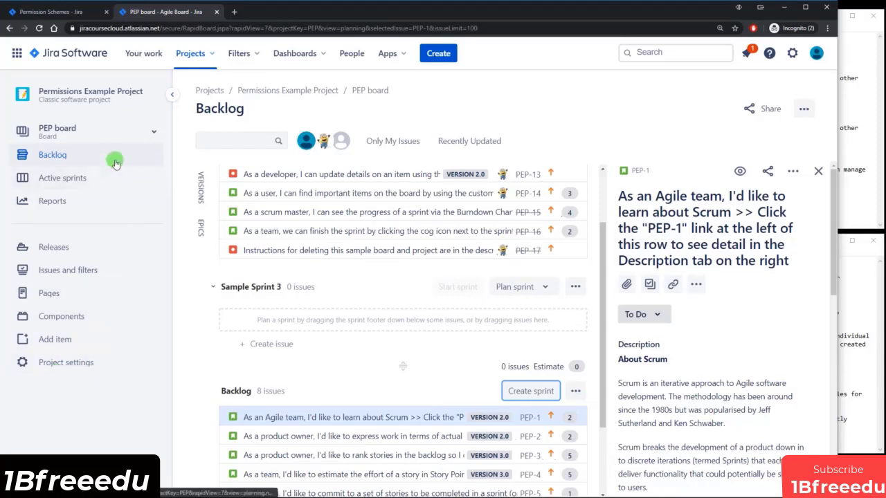
click(39, 28)
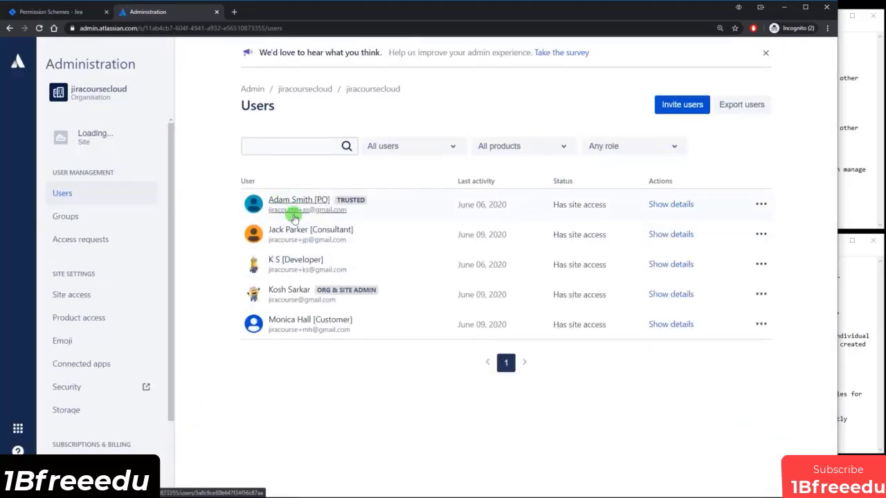
Change the PO test user's role from Trusted to Basic and log into Jira as them.
click(293, 207)
click(319, 324)
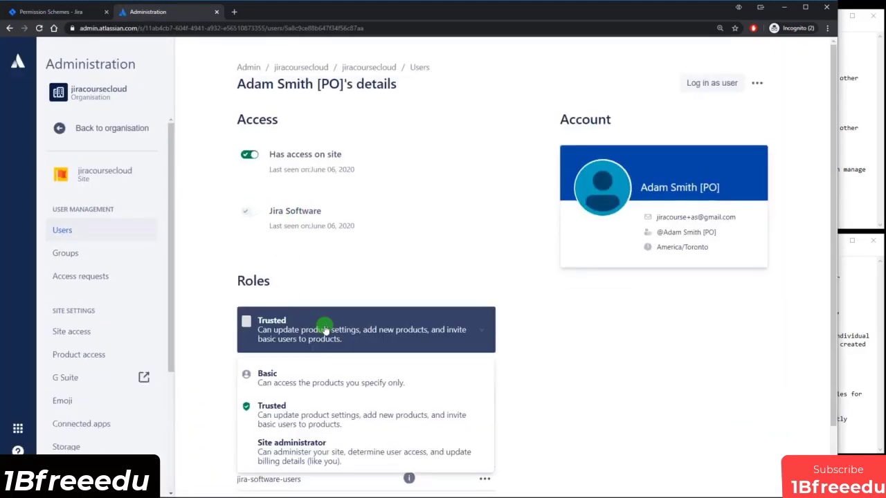
click(304, 375)
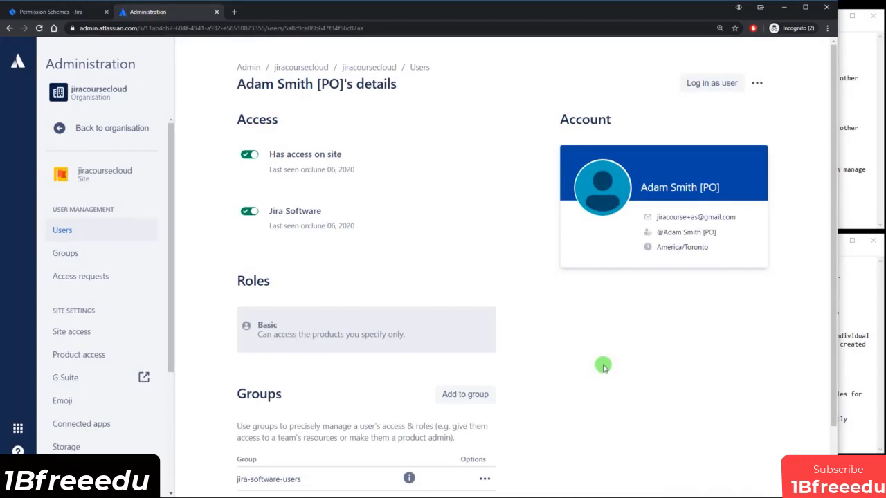
scroll(619, 359, down, 2)
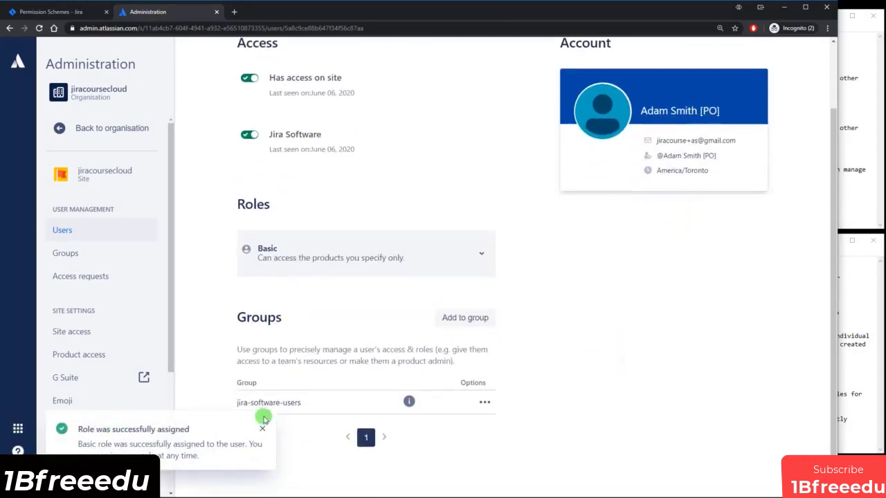
scroll(621, 384, up, 2)
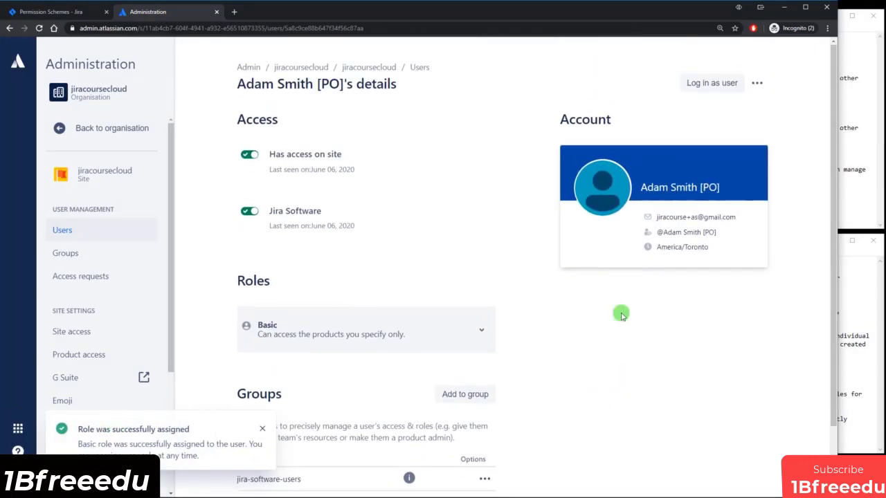
click(709, 83)
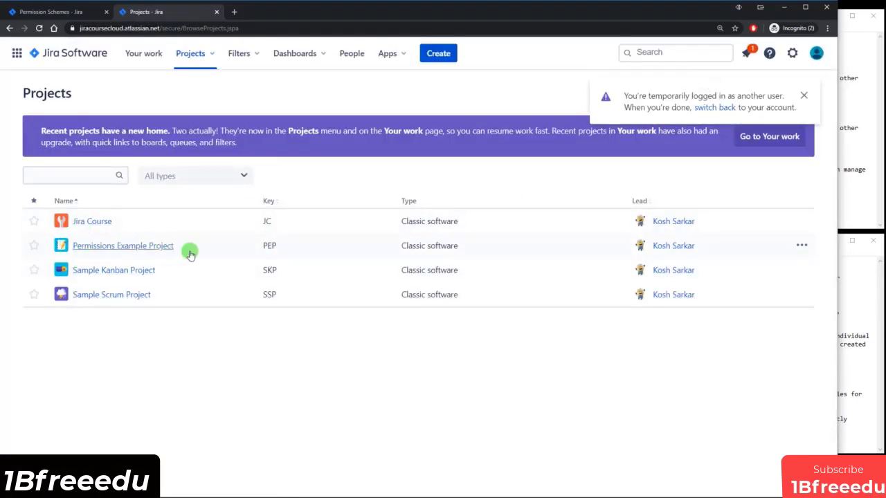
Open Permissions Example Project to view the PEP backlog as the PO user.
click(117, 247)
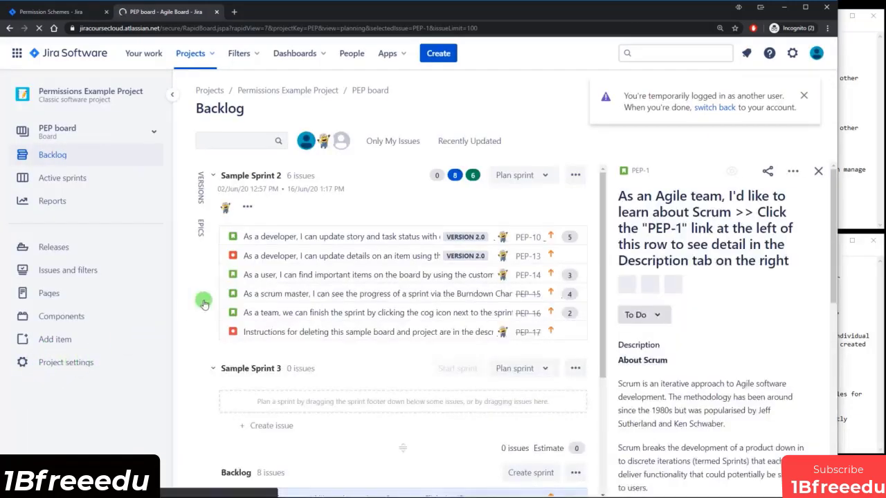
End the PO impersonation, review the Customer objective, and open the Customer test user's details.
click(719, 107)
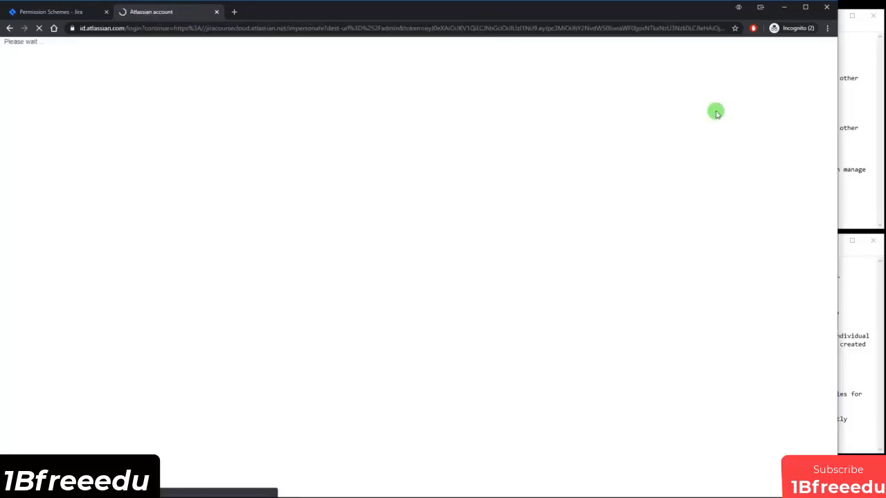
click(848, 127)
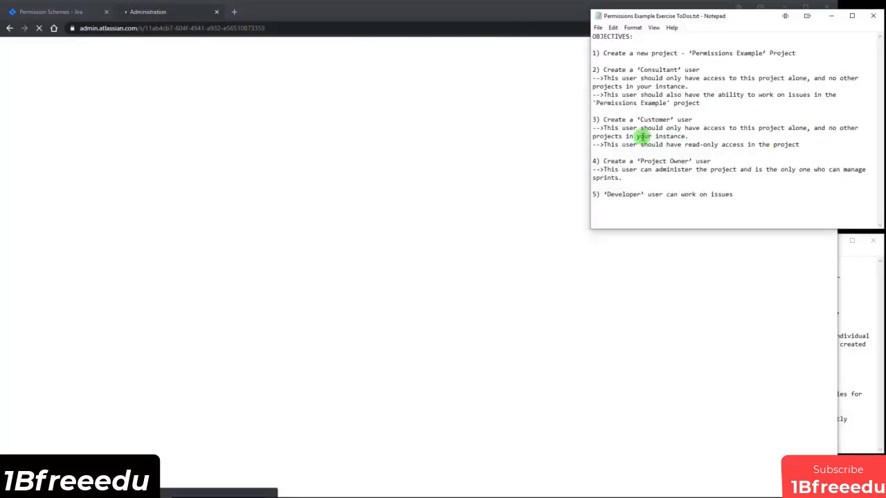
drag(628, 122, 674, 119)
click(682, 125)
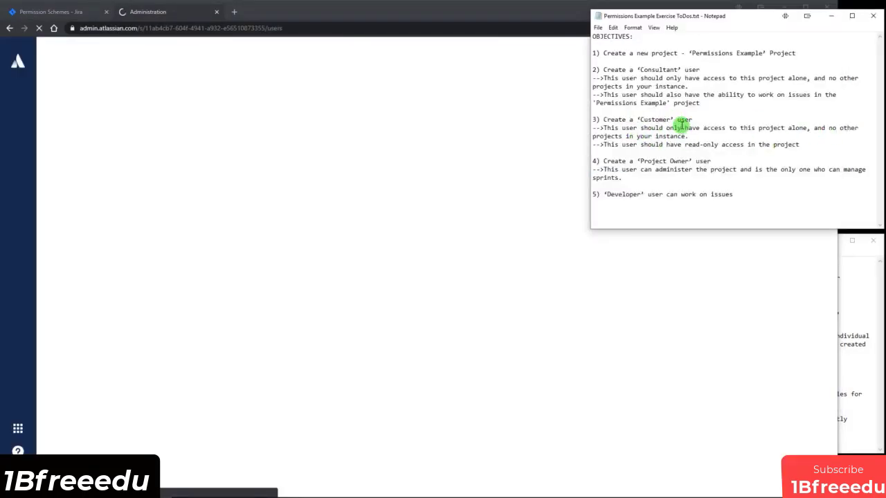
click(380, 383)
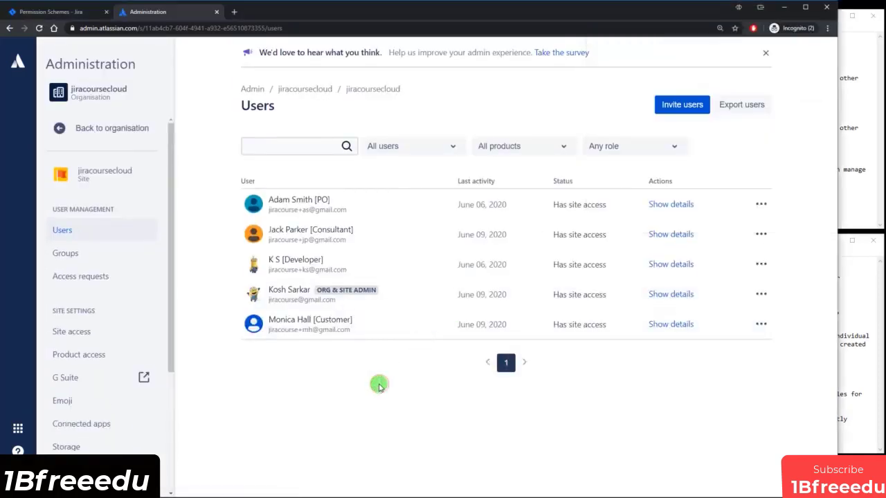
click(302, 326)
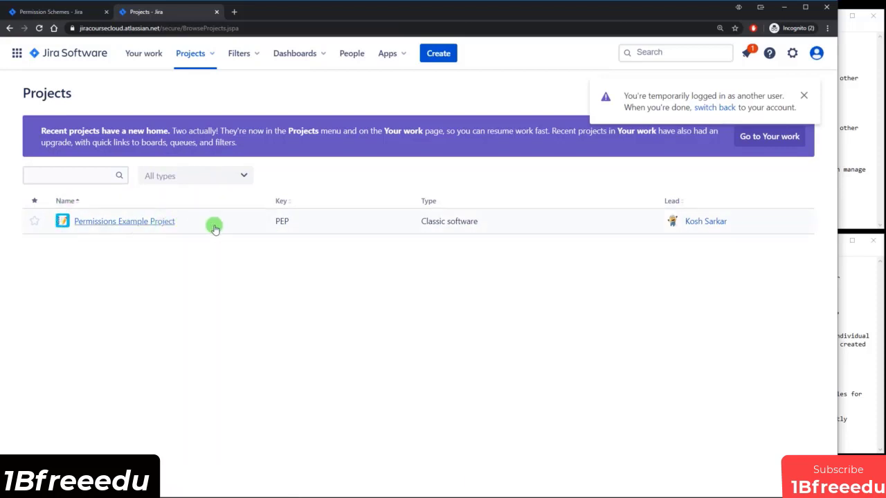
As the Customer, open the PEP board and try dragging PEP-14 to To Do.
click(131, 227)
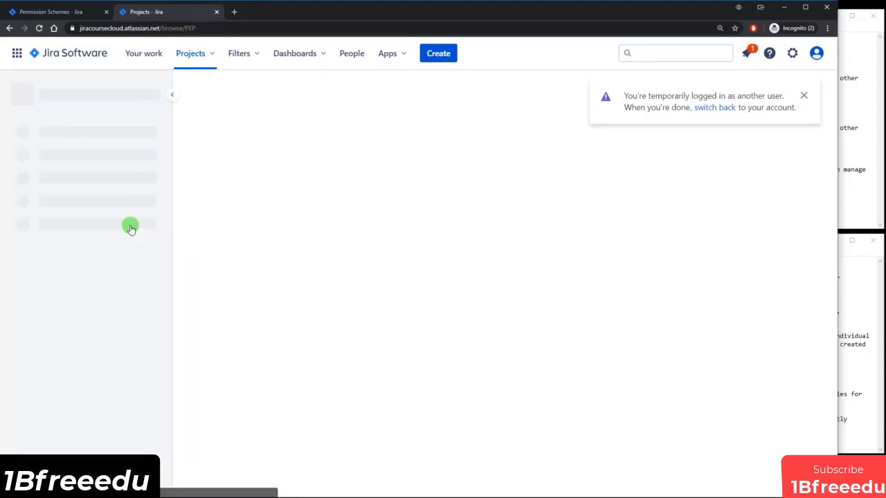
click(844, 161)
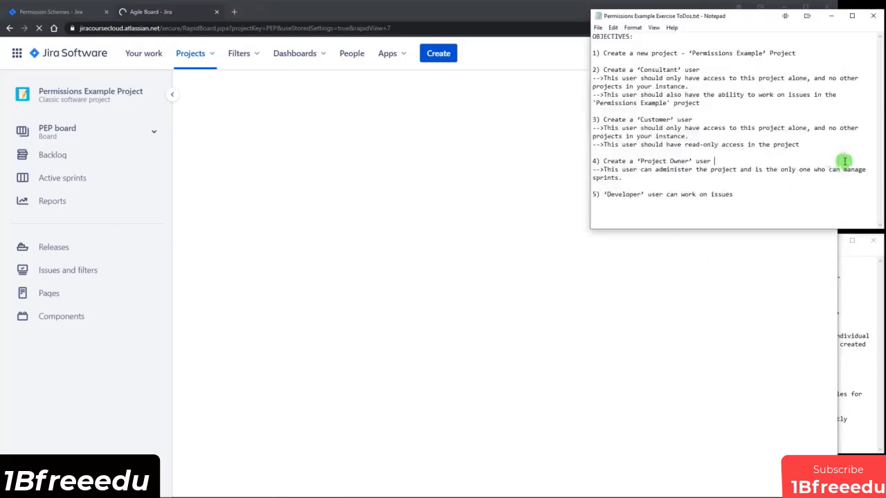
drag(654, 128, 791, 126)
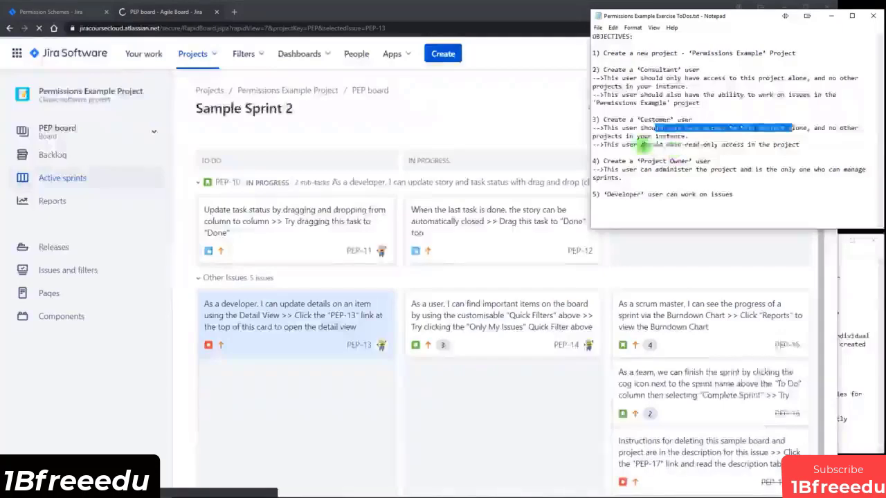
click(510, 99)
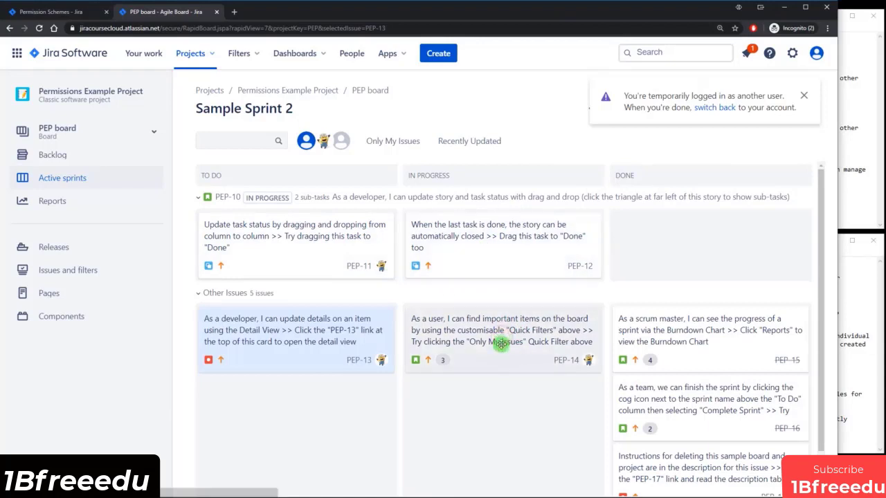
drag(500, 345, 261, 366)
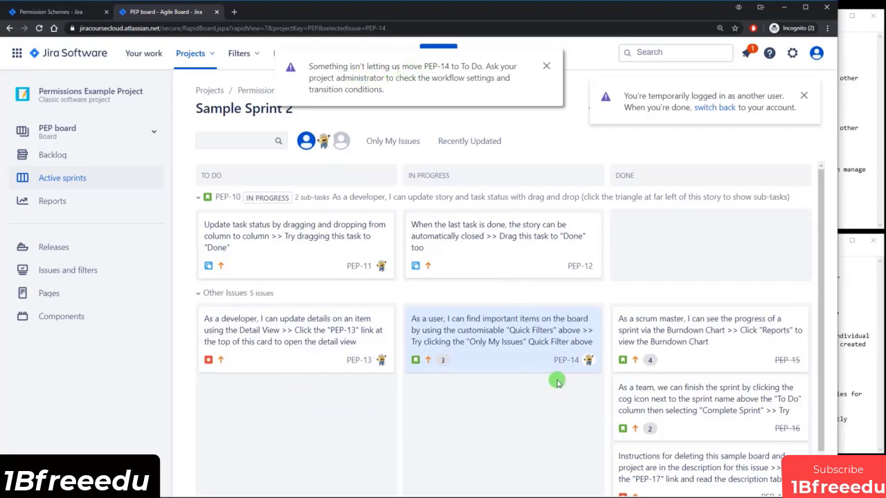
Verify PEP-14's status, title and story points can't be edited, then end the impersonation.
click(478, 334)
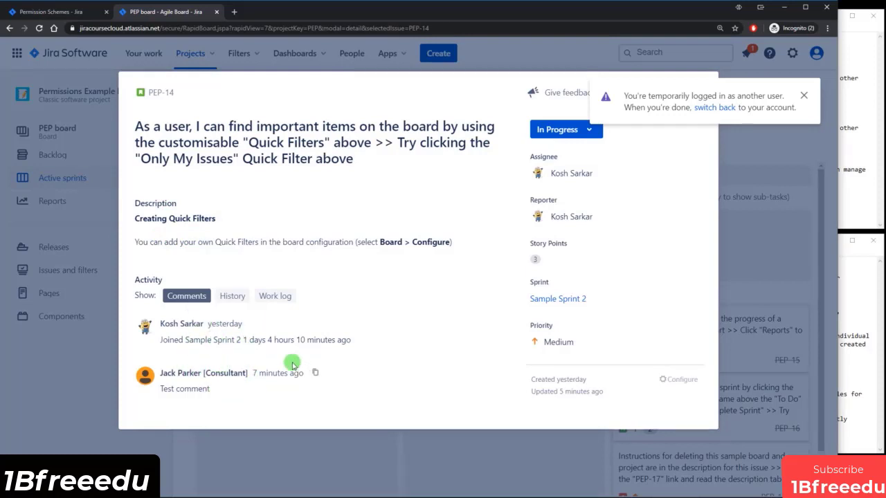
click(579, 132)
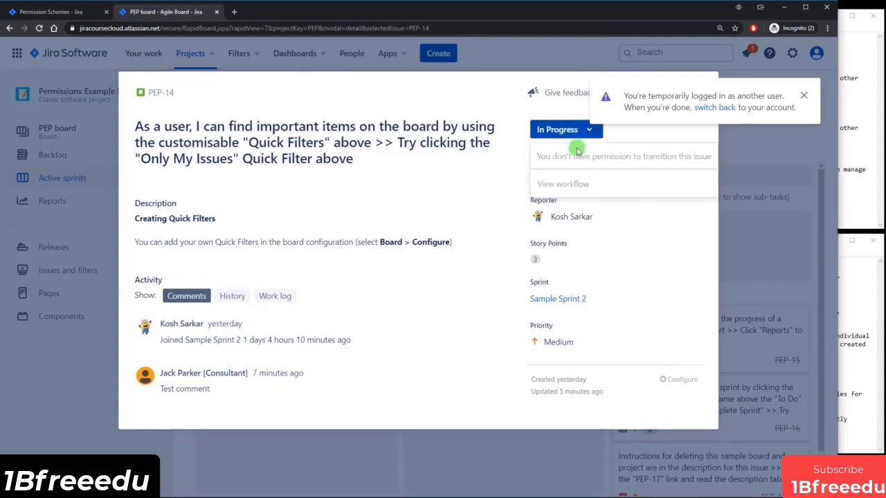
click(447, 96)
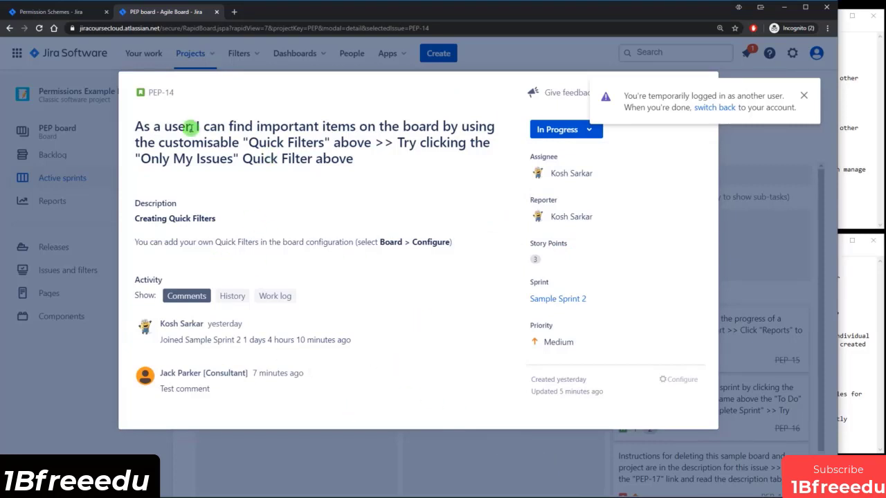
drag(190, 126, 243, 154)
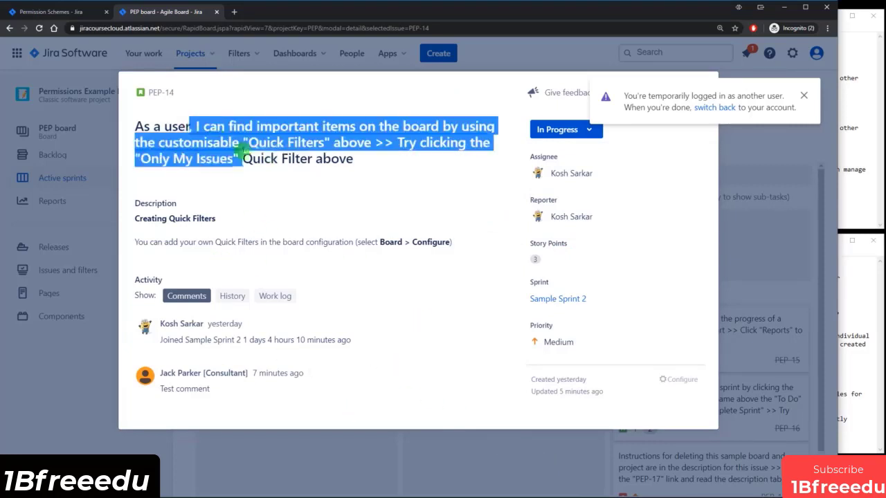
click(548, 248)
click(445, 451)
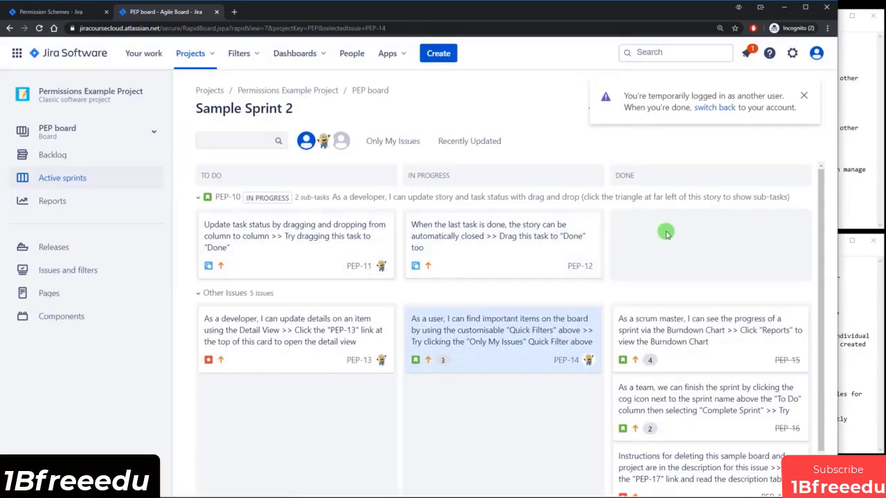
click(725, 108)
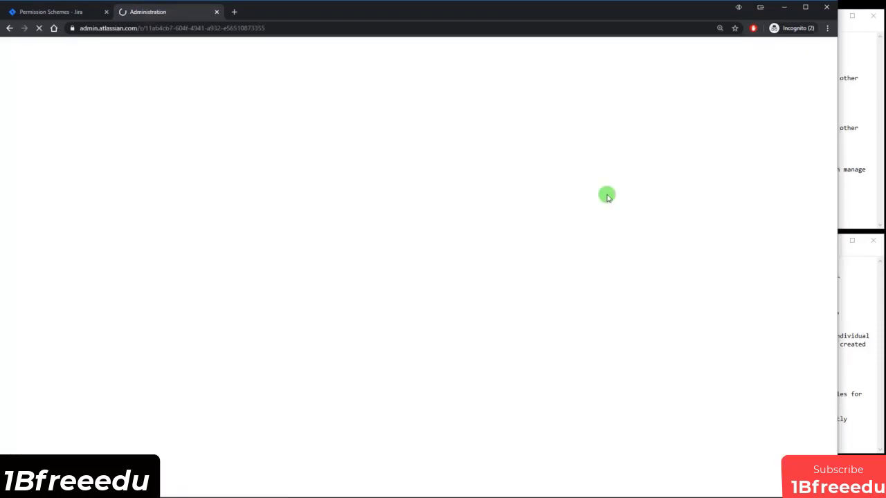
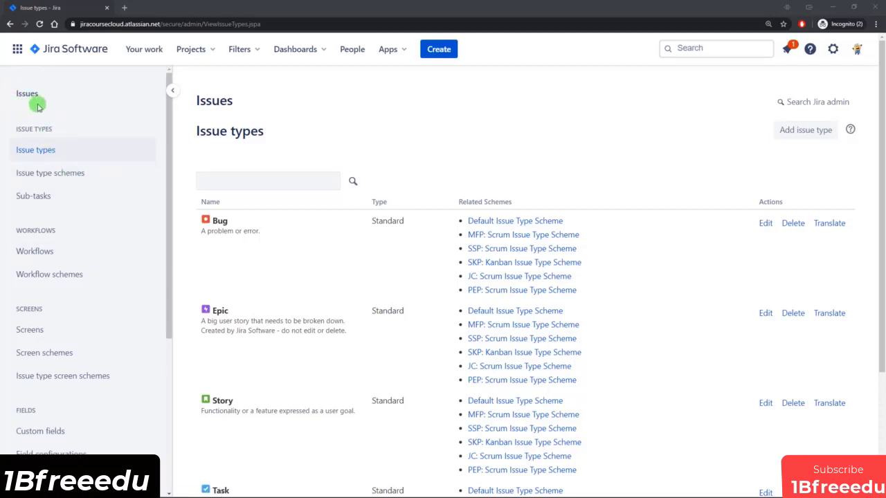
Review the existing issue types list, looking at the Bug and Sub-Task entries.
click(830, 49)
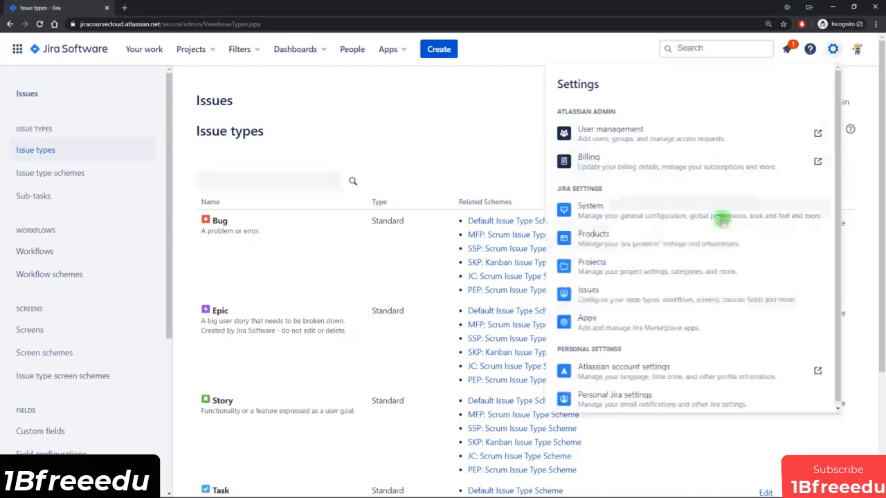
click(446, 134)
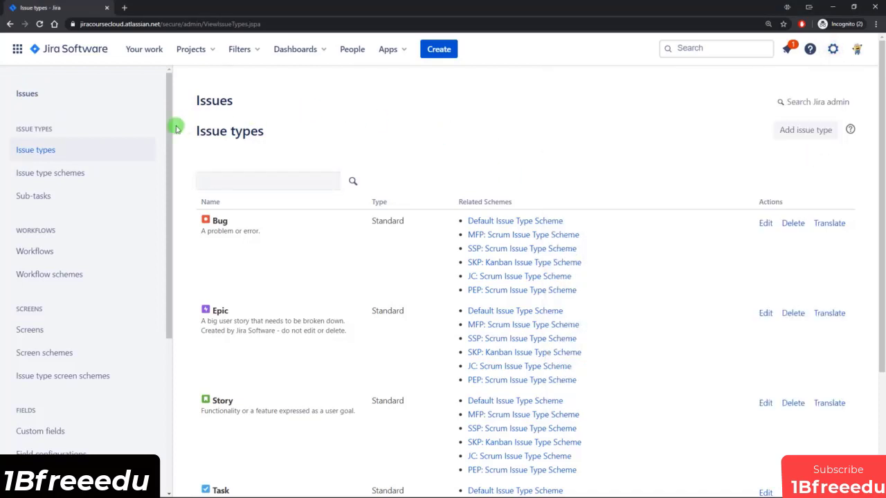
mouse_move(168, 141)
mouse_down()
mouse_move(168, 231)
mouse_move(158, 147)
mouse_up()
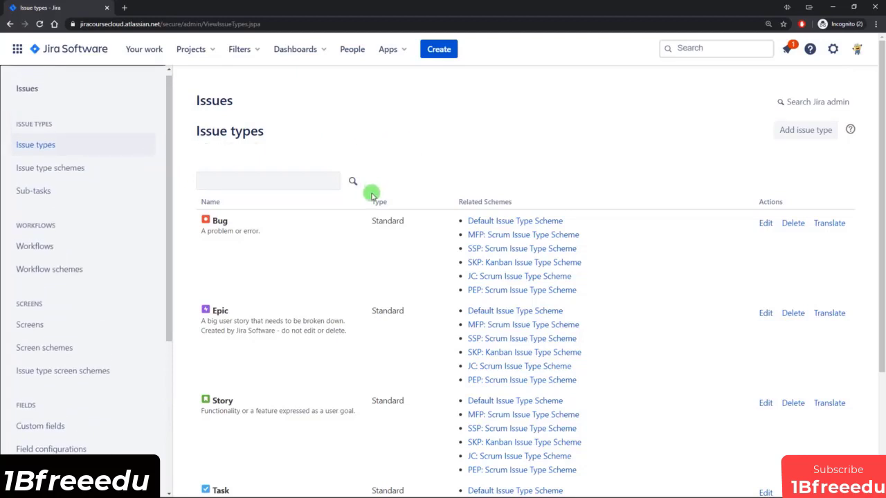
scroll(357, 206, down, 2)
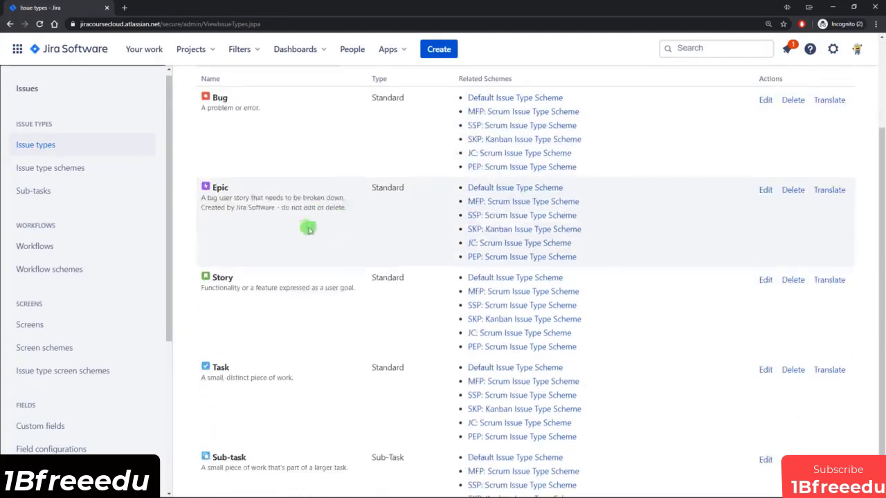
scroll(301, 350, down, 1)
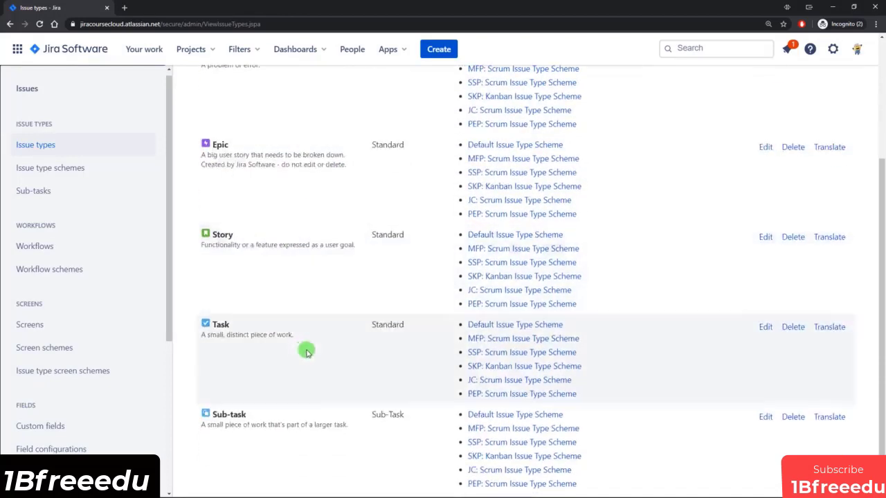
scroll(307, 350, up, 1)
scroll(307, 348, up, 1)
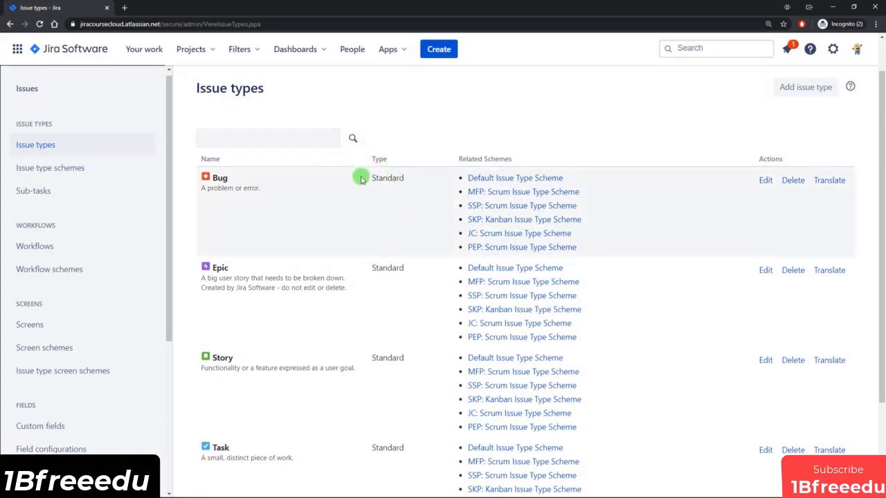
drag(359, 178, 409, 176)
click(411, 183)
scroll(411, 183, down, 2)
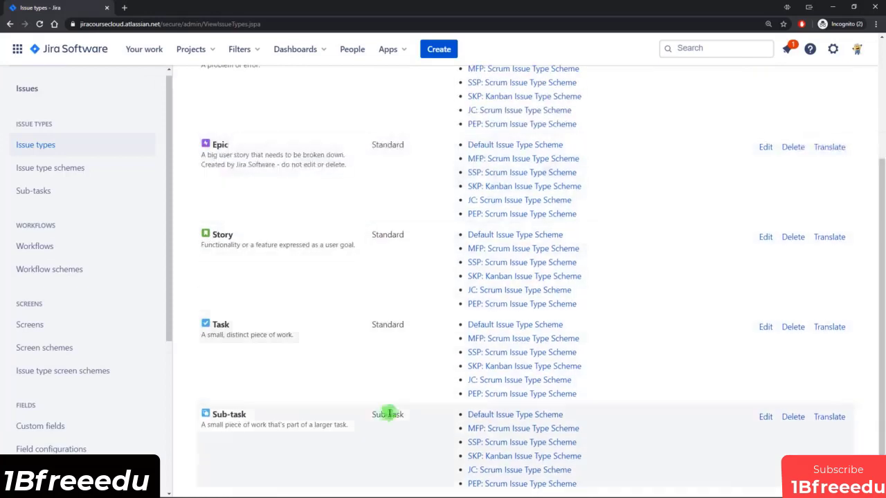
drag(380, 414, 406, 415)
click(406, 415)
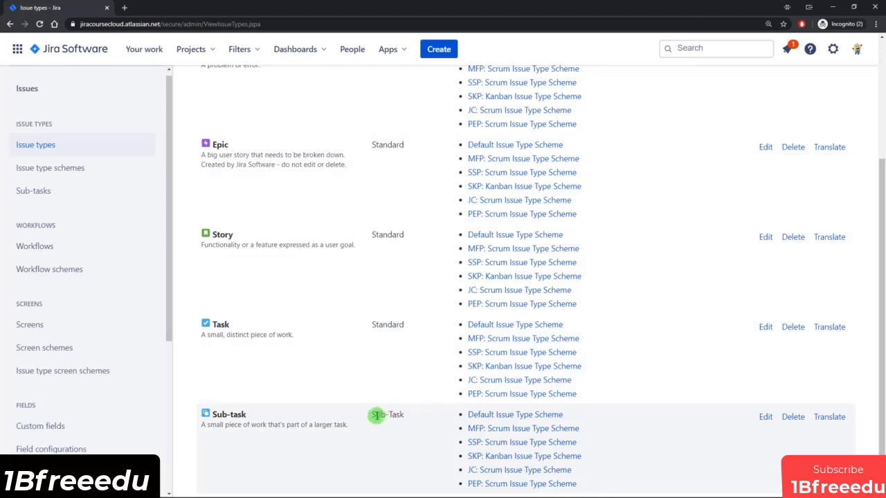
drag(371, 415, 406, 415)
click(406, 415)
drag(374, 414, 406, 415)
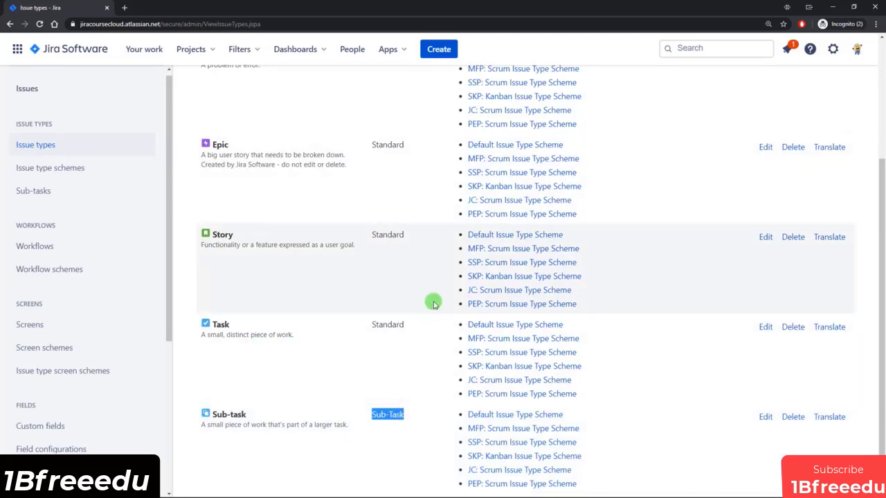
scroll(433, 303, up, 3)
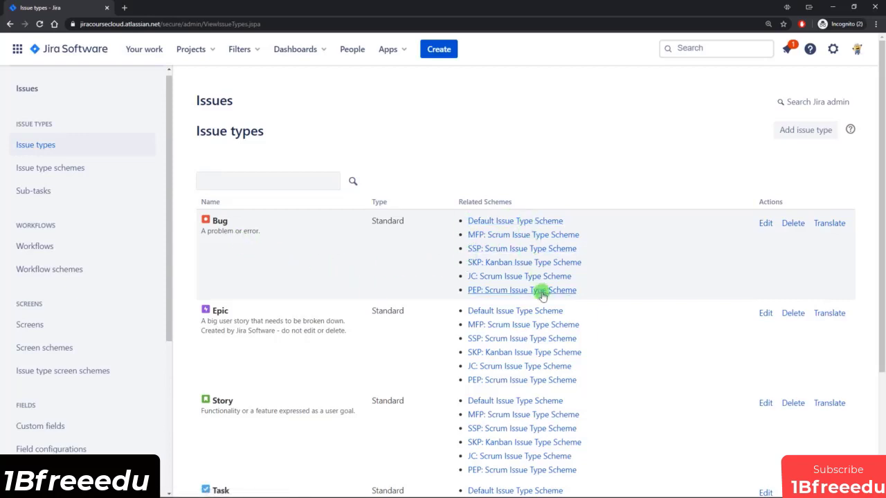
scroll(609, 281, down, 1)
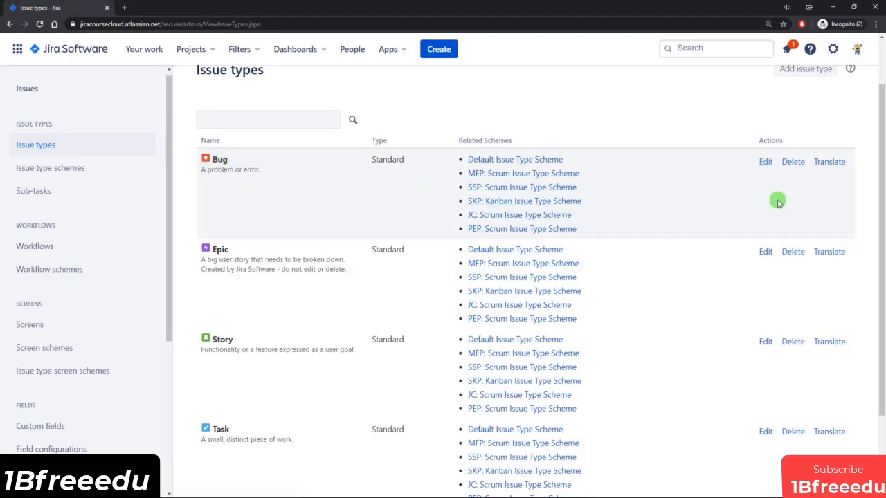
Open the Bug issue type's edit page and leave it without changes.
click(765, 162)
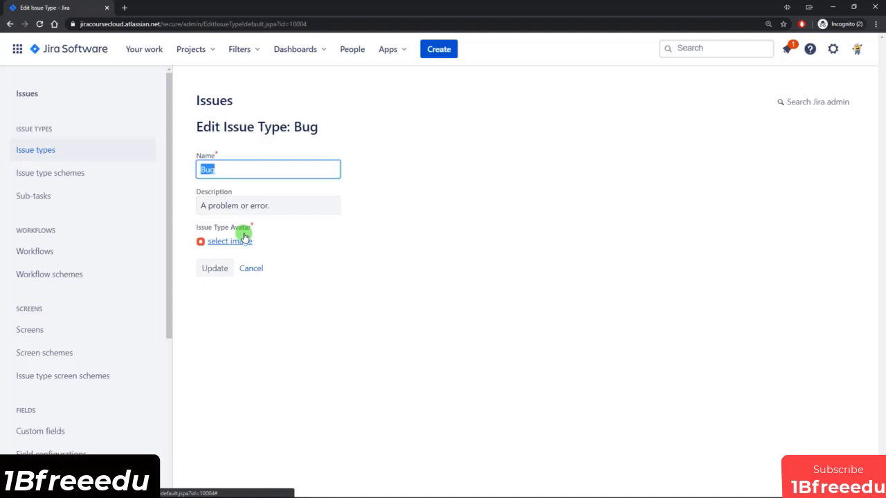
click(253, 269)
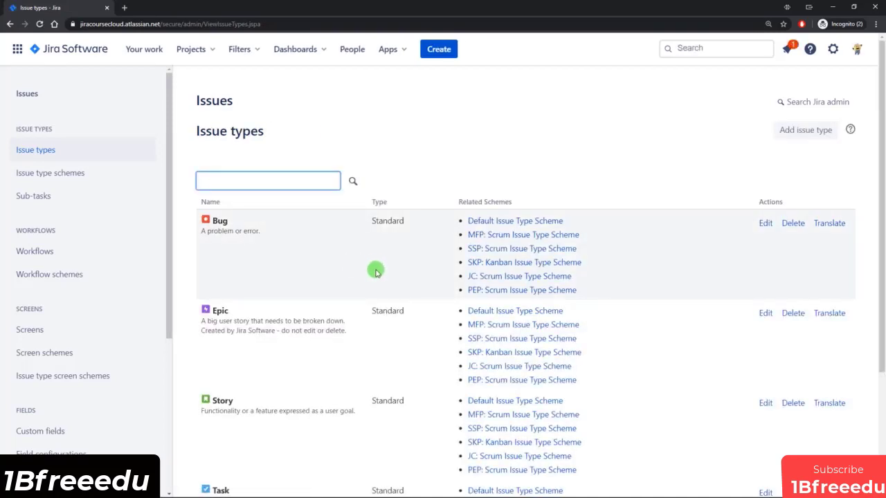
scroll(370, 264, down, 1)
scroll(370, 264, up, 1)
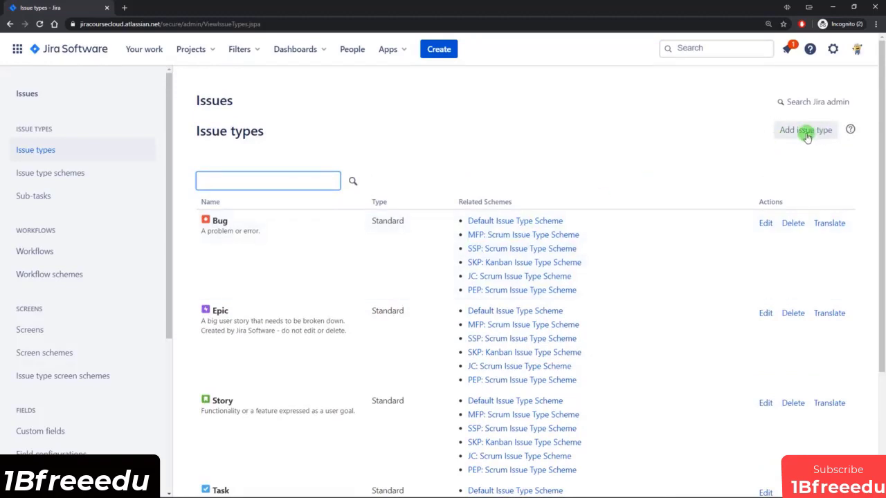
Add a Standard issue type named Spike with a blank description, then open it for editing.
click(806, 133)
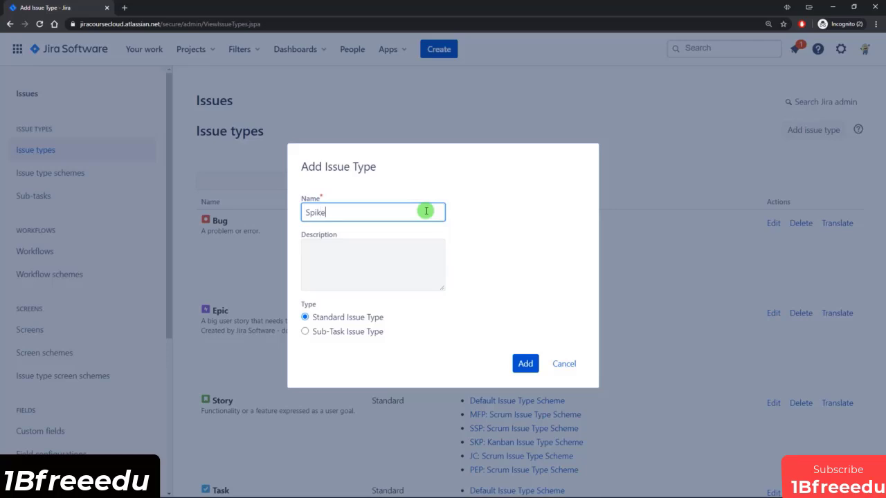
click(319, 261)
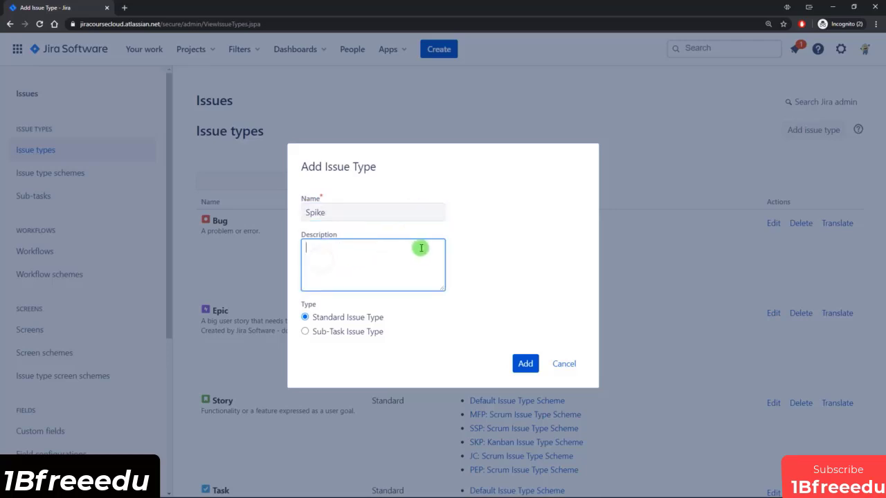
click(483, 252)
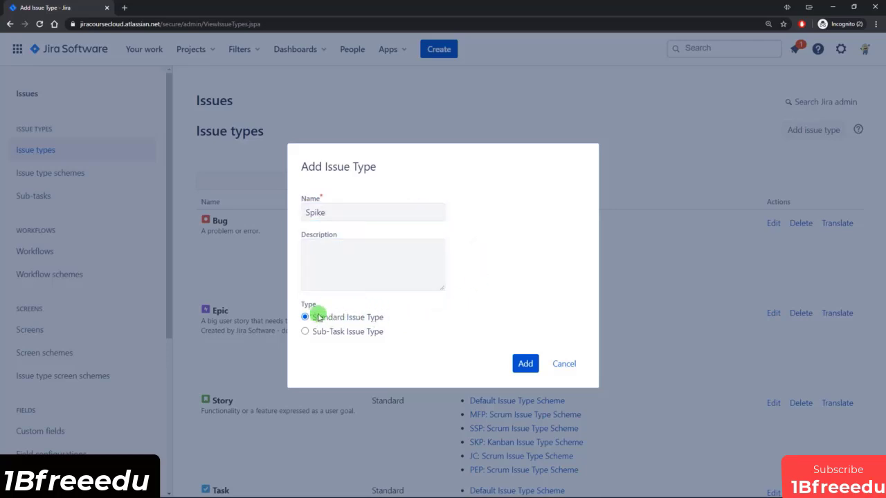
click(526, 364)
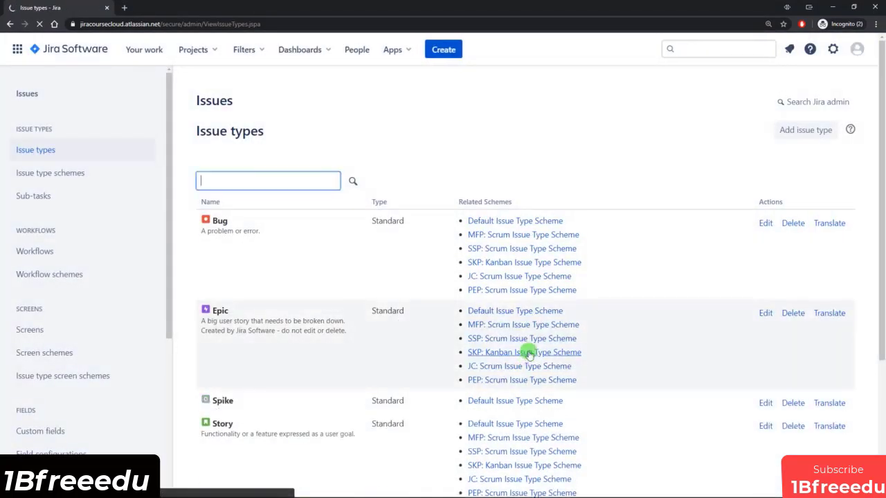
scroll(527, 354, down, 2)
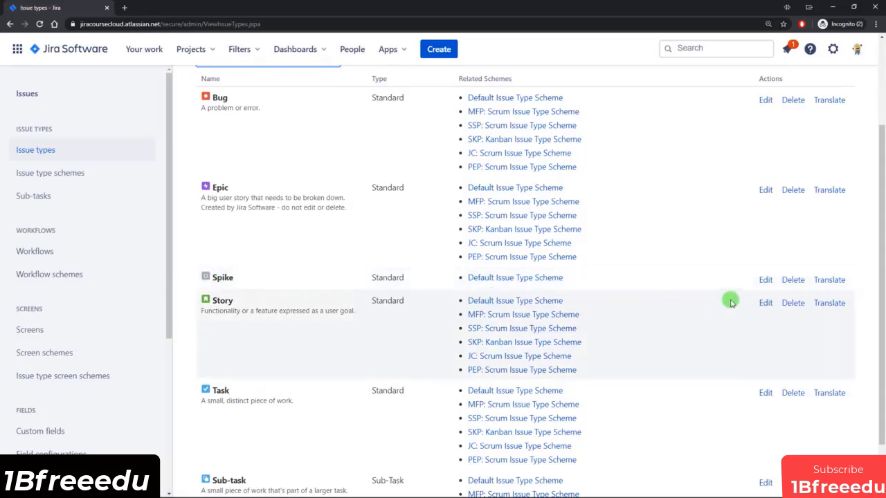
click(764, 280)
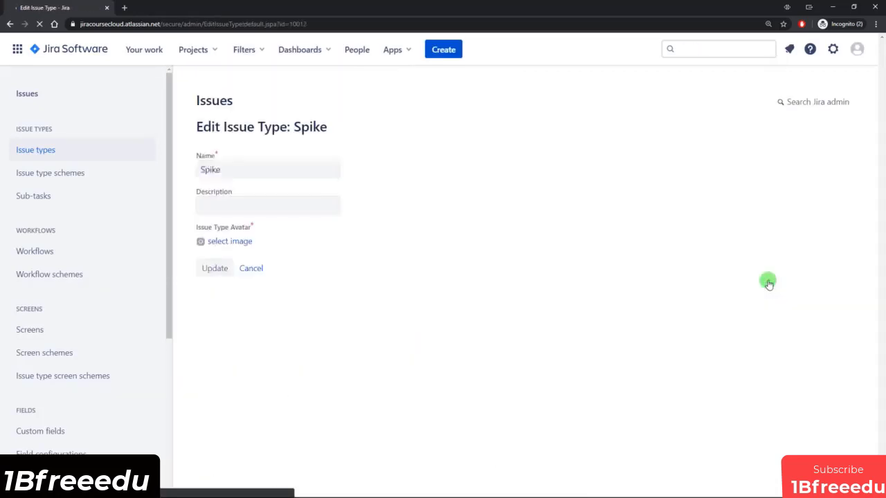
Change the Spike issue type's icon to the orange avatar and update it.
click(226, 241)
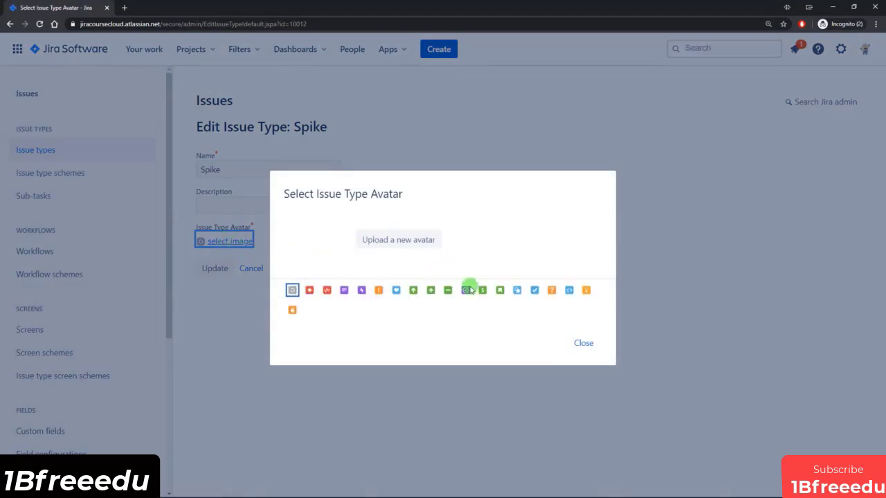
click(552, 291)
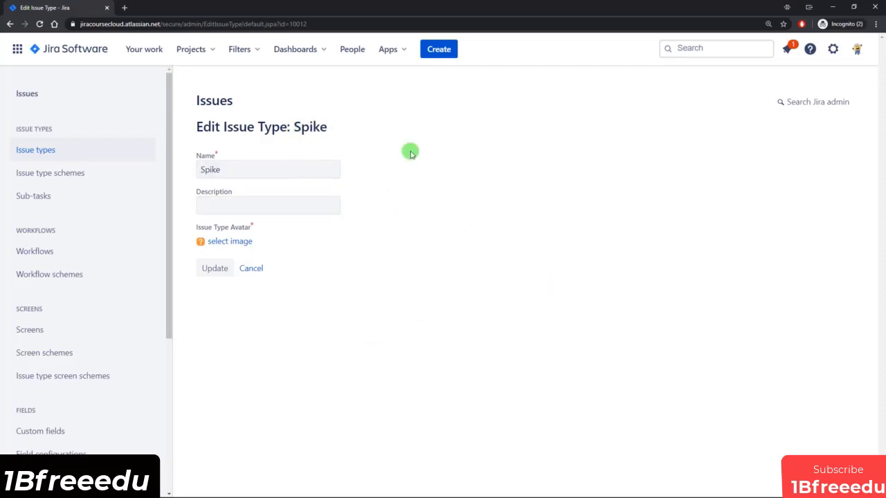
click(205, 269)
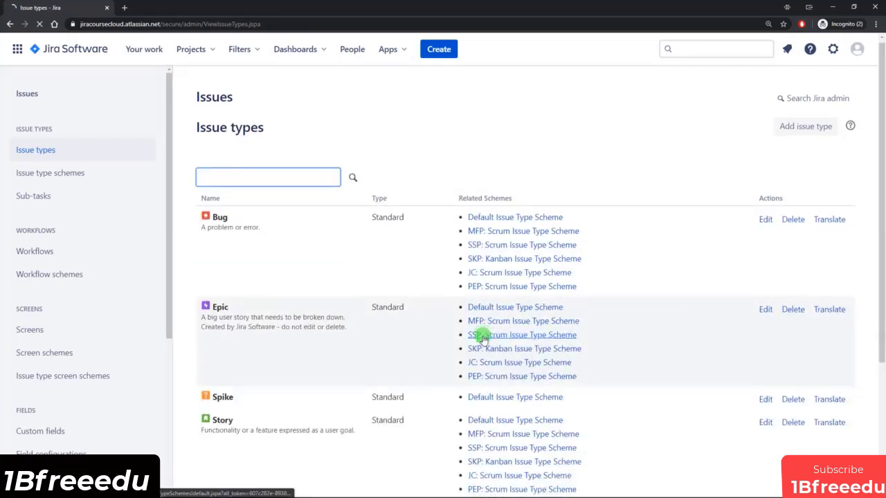
scroll(373, 332, down, 2)
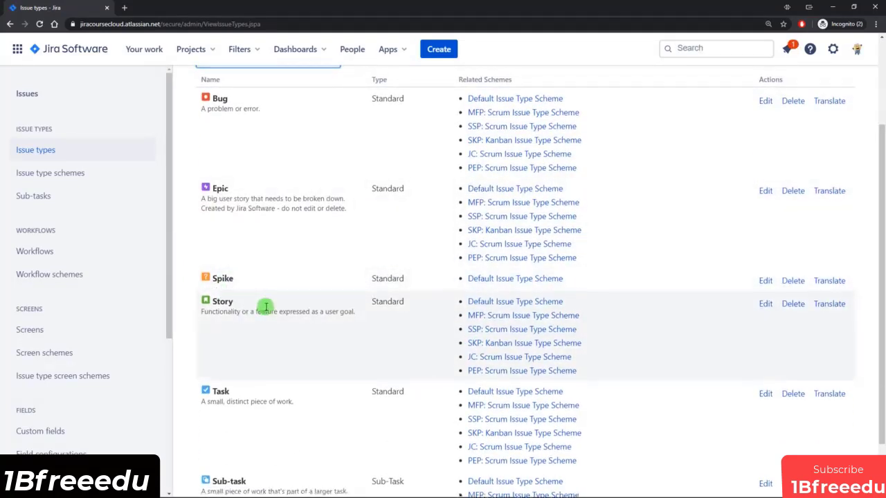
scroll(265, 306, up, 2)
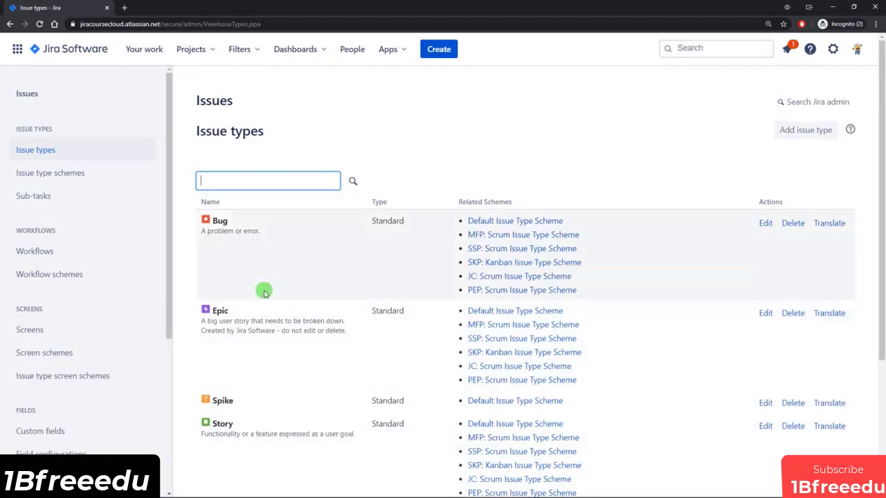
click(46, 173)
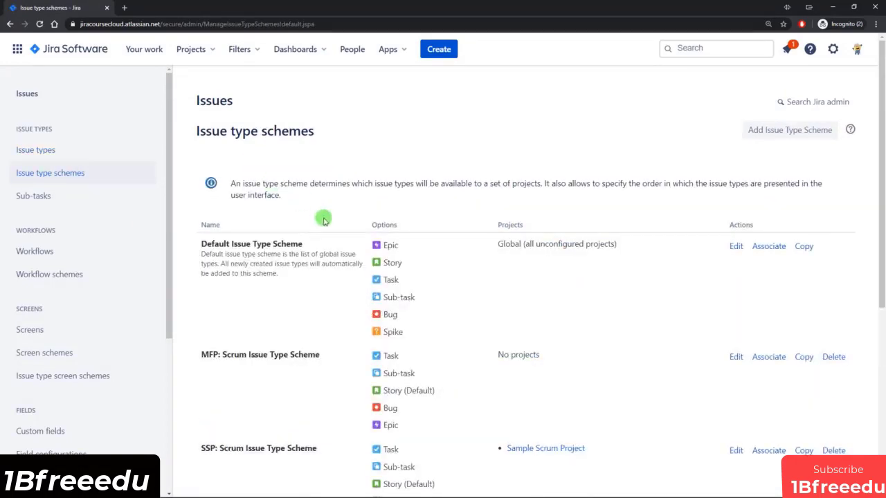
scroll(324, 223, down, 4)
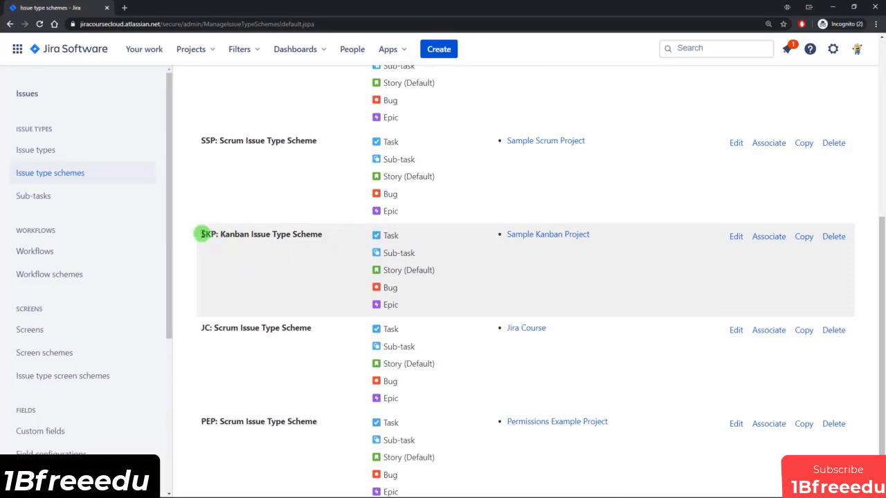
scroll(214, 233, up, 1)
drag(201, 202, 225, 218)
scroll(228, 235, down, 1)
scroll(234, 256, down, 1)
click(205, 317)
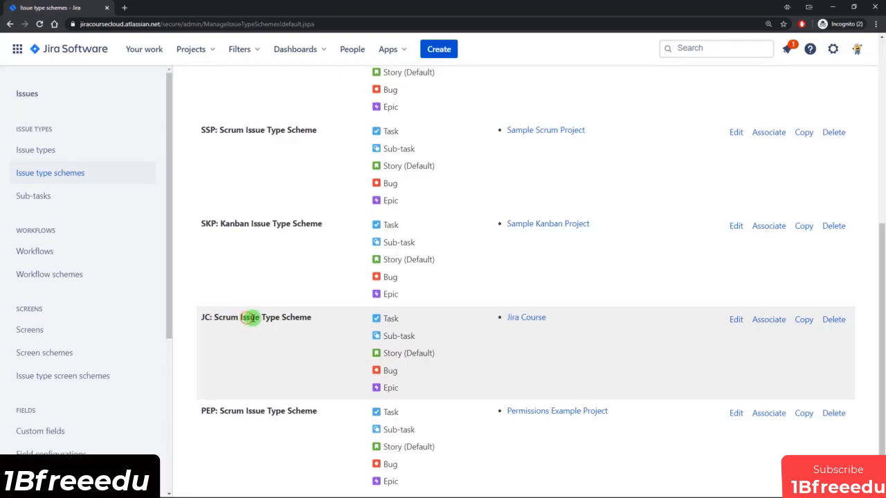
drag(248, 316, 270, 317)
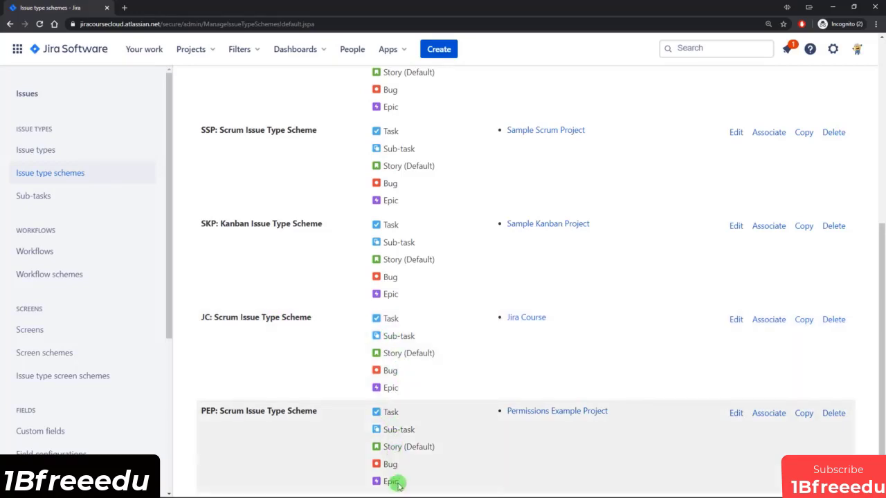
scroll(399, 332, up, 2)
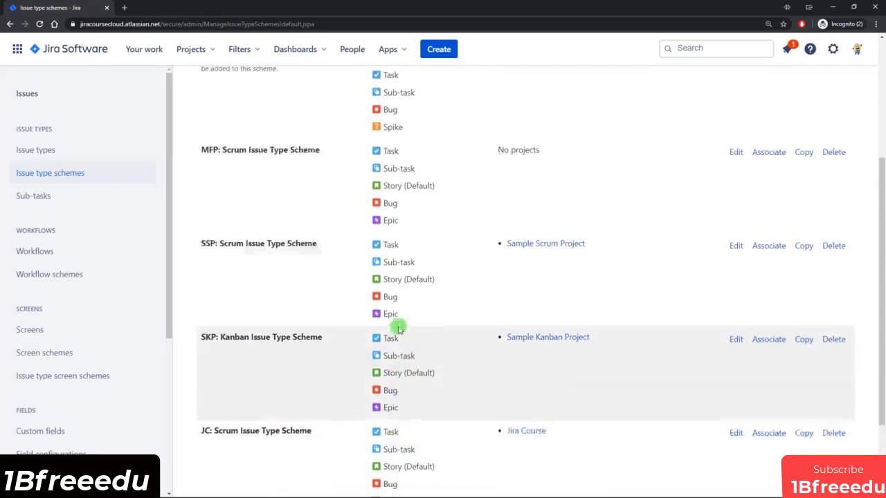
scroll(392, 396, up, 1)
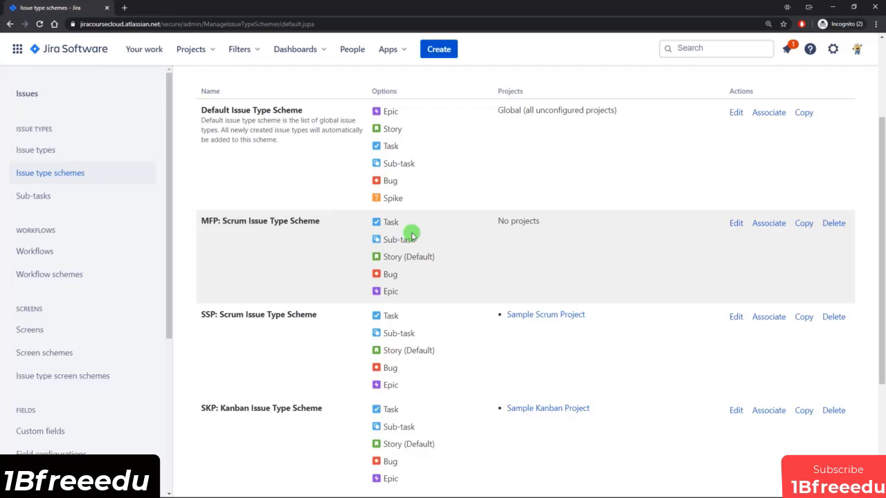
scroll(380, 214, up, 1)
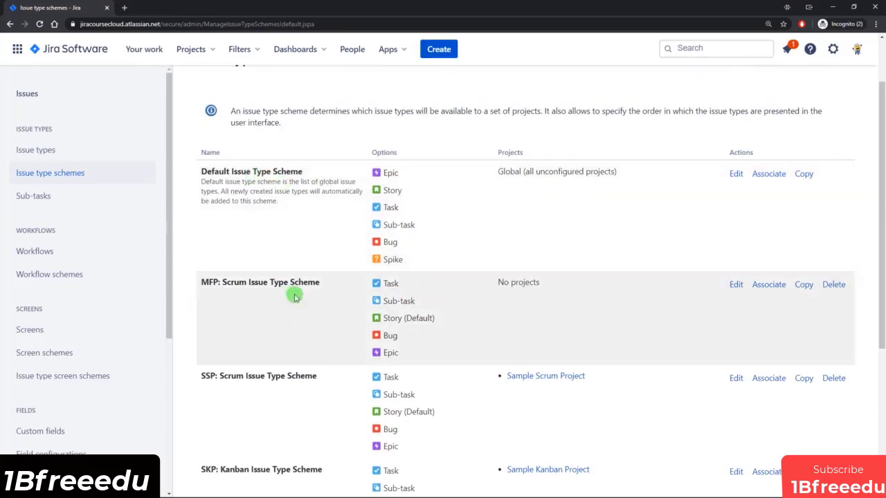
scroll(370, 305, down, 1)
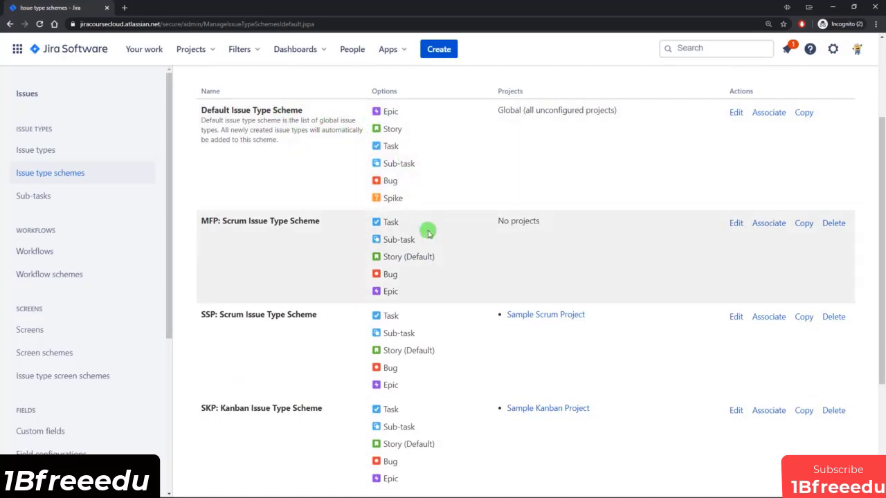
scroll(571, 281, down, 1)
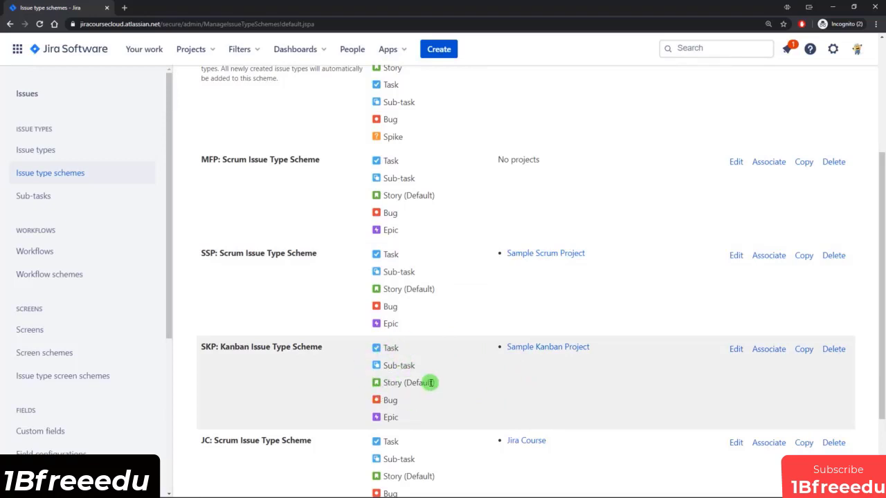
scroll(429, 382, down, 2)
scroll(421, 388, up, 5)
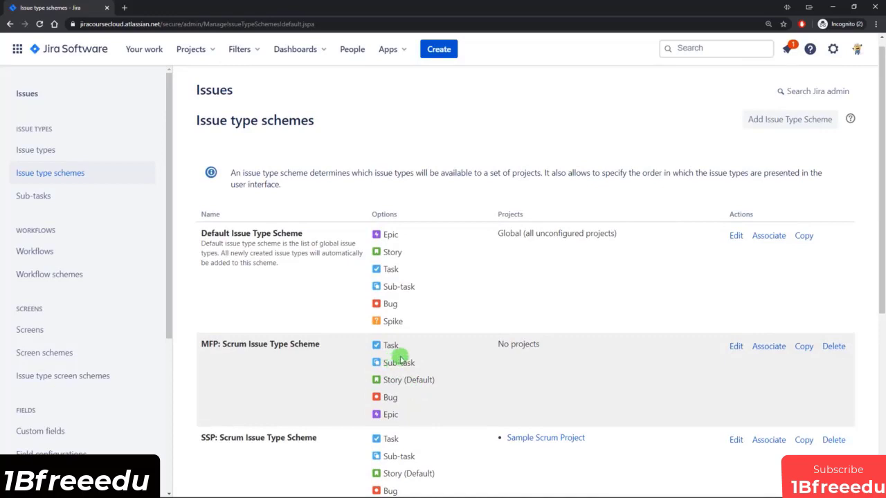
scroll(404, 357, down, 1)
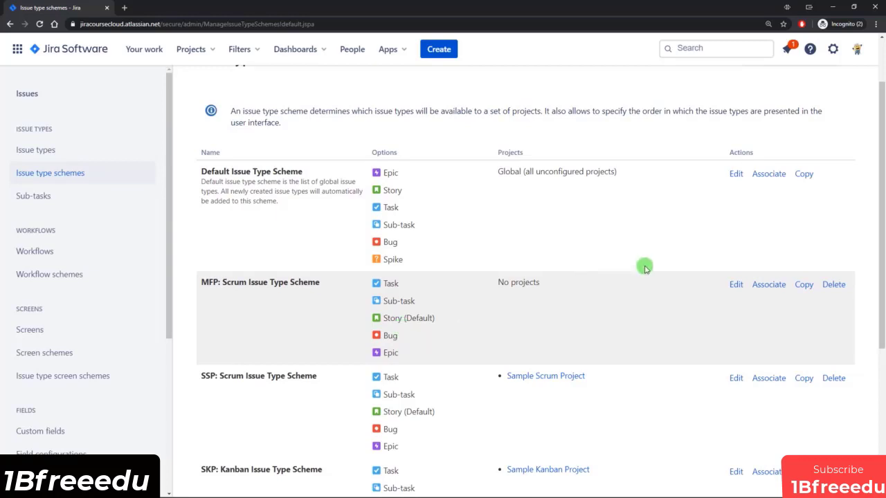
scroll(644, 265, up, 1)
click(779, 121)
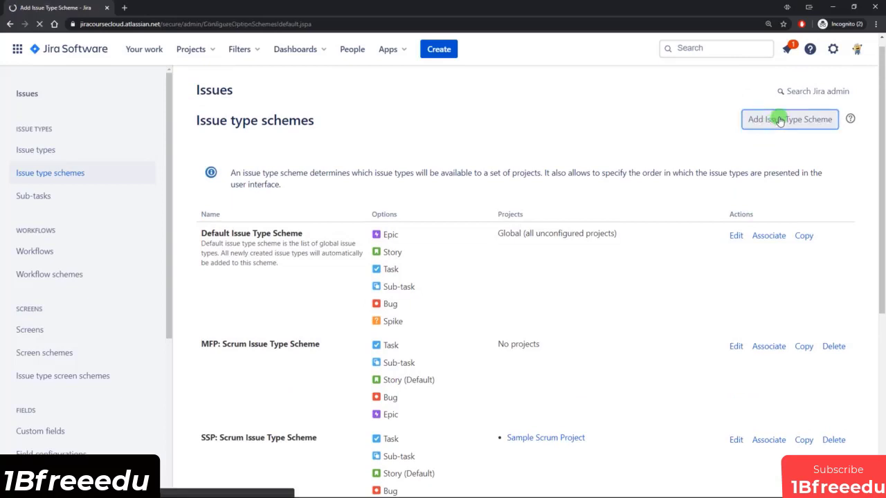
click(254, 189)
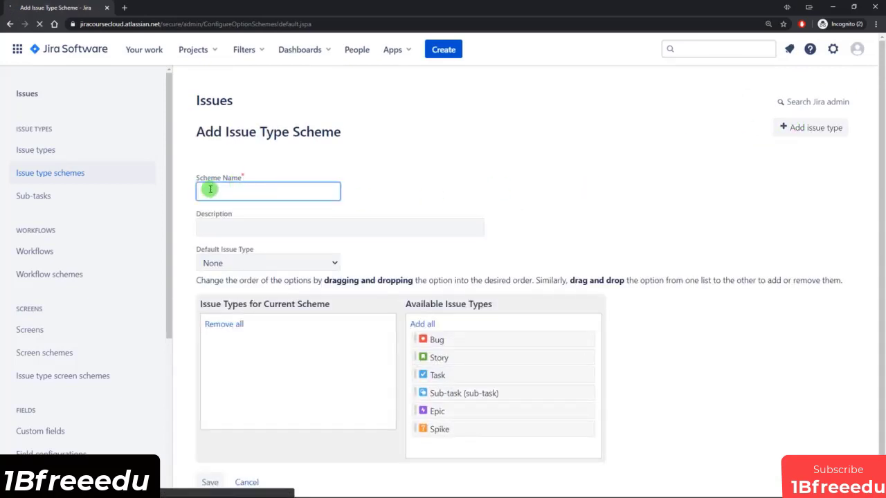
drag(436, 340, 277, 362)
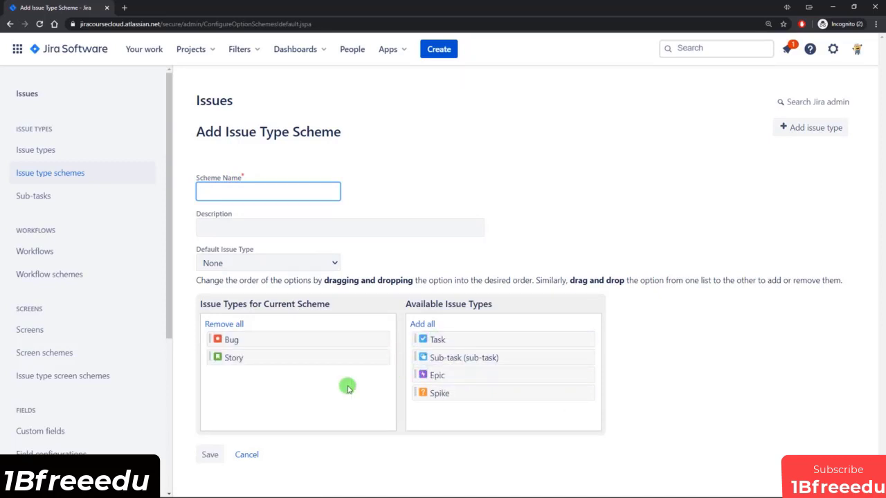
click(277, 262)
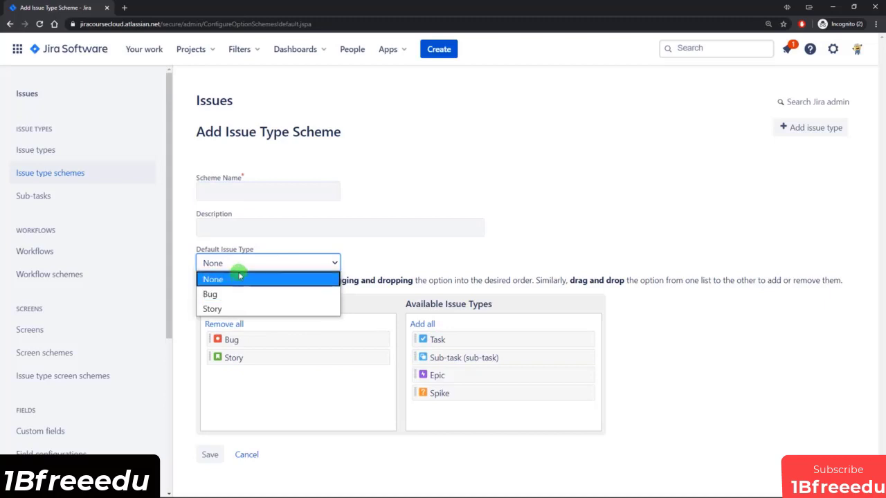
click(358, 253)
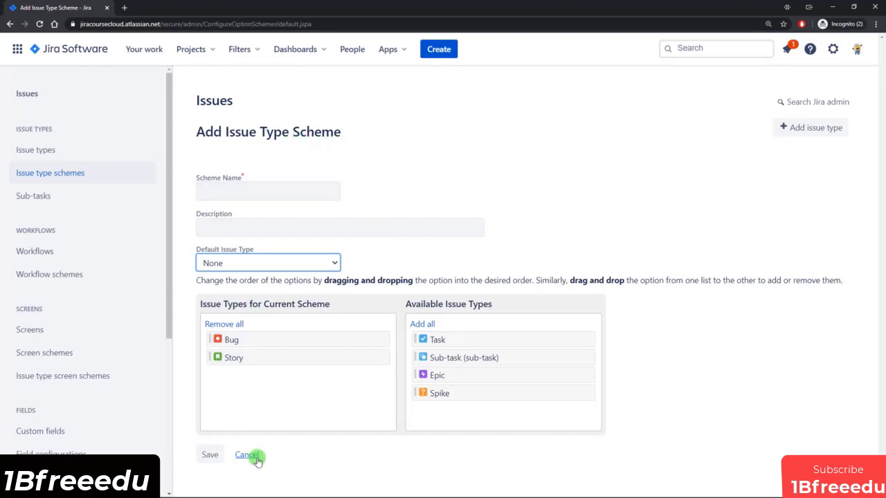
click(249, 455)
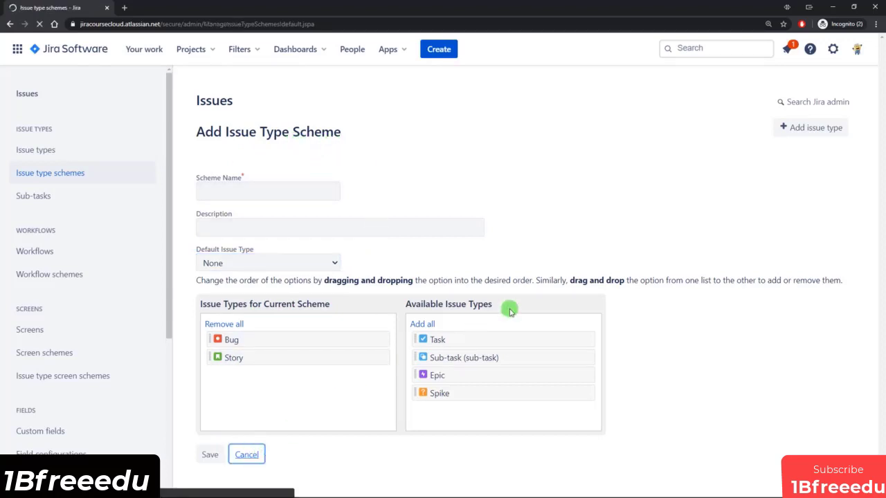
scroll(491, 303, down, 5)
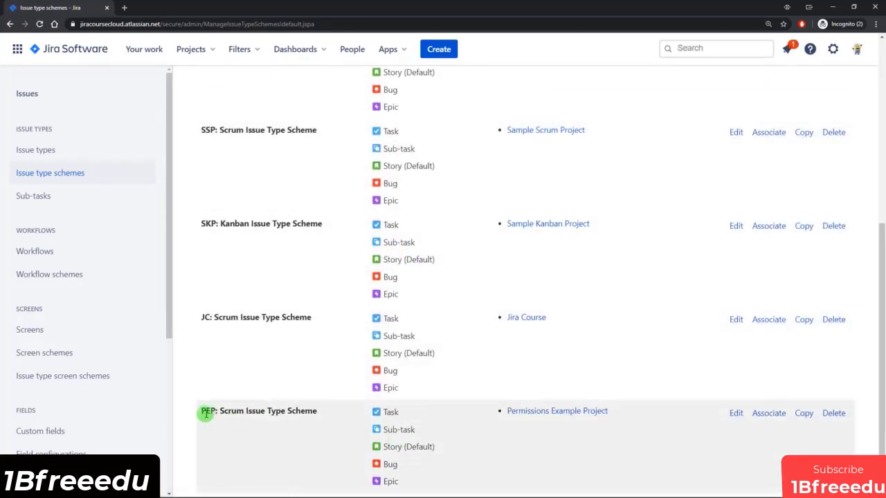
Rename the PEP scheme to 'MAIN: Scrum Issue Type Scheme', add Spike below Epic, and save.
drag(202, 413, 314, 409)
click(315, 410)
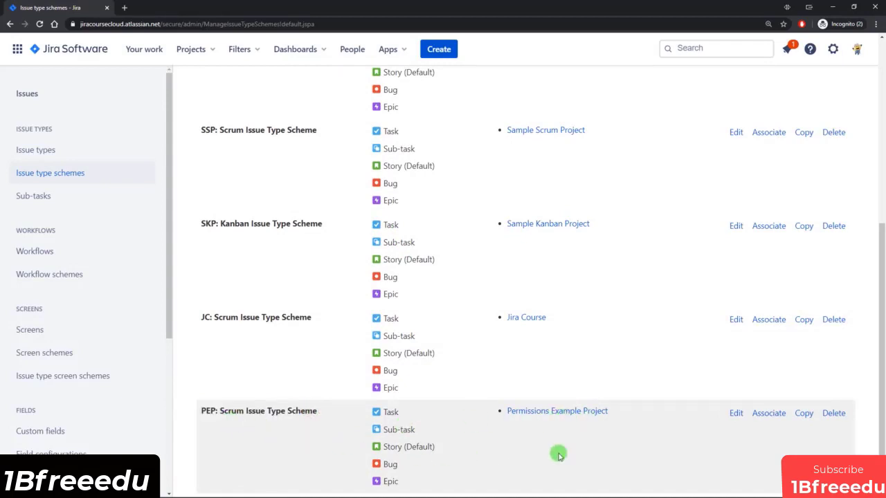
click(736, 413)
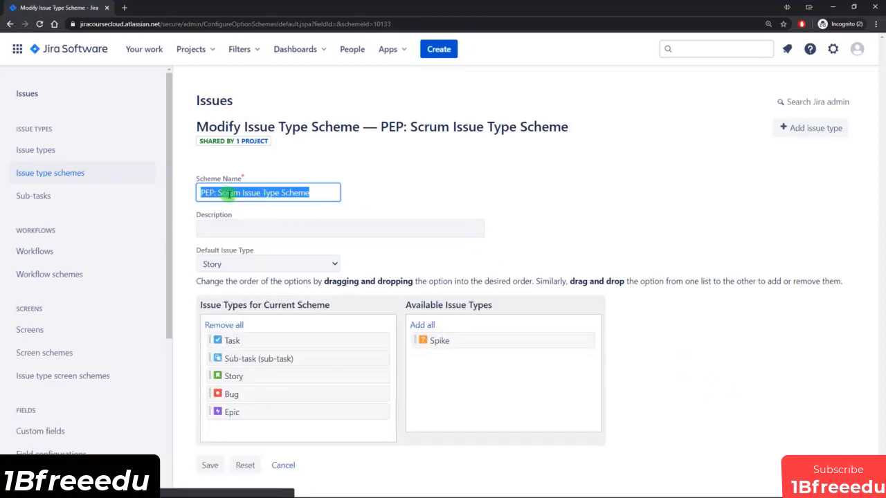
click(215, 193)
key(BackSpace)
key(BackSpace)
key(BackSpace)
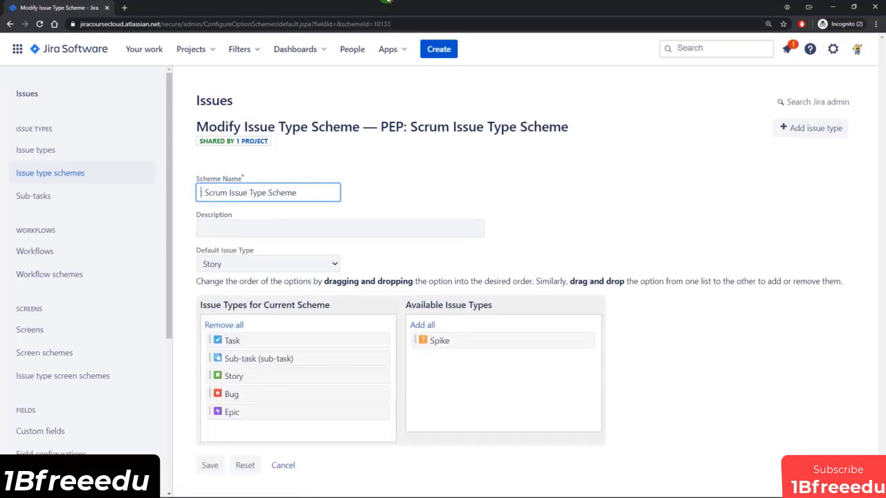
text(MAIN:)
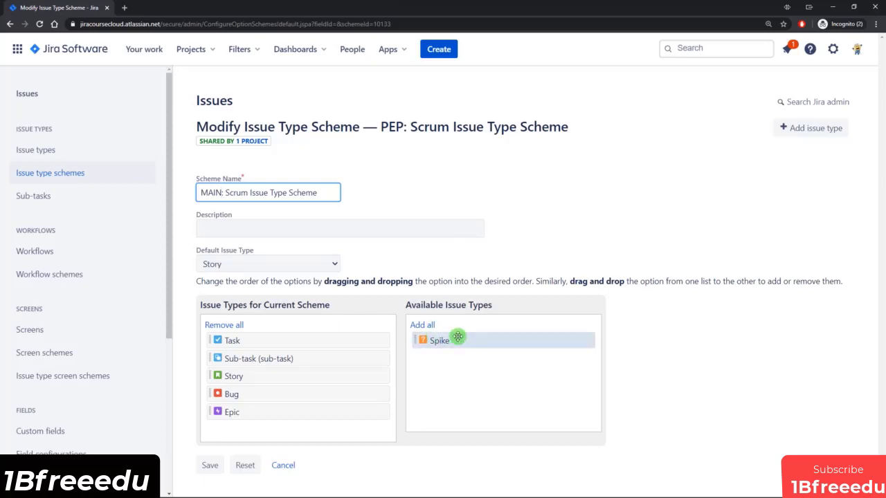
drag(467, 340, 273, 427)
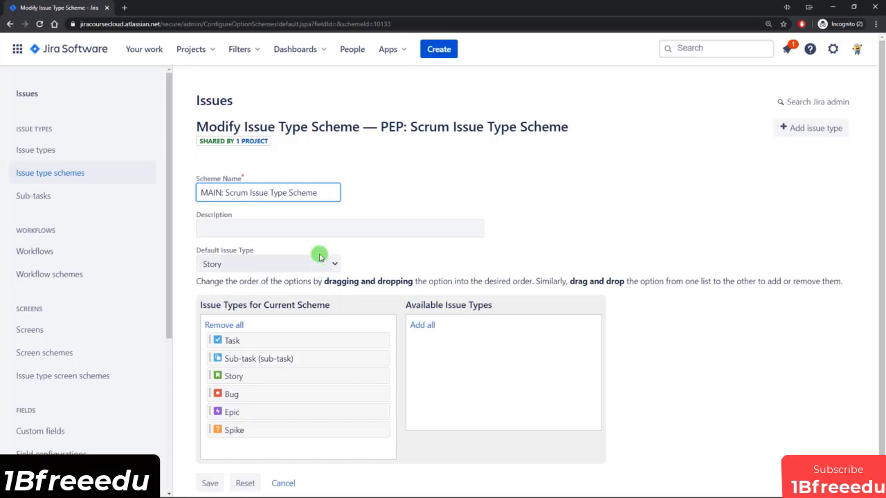
text(:)
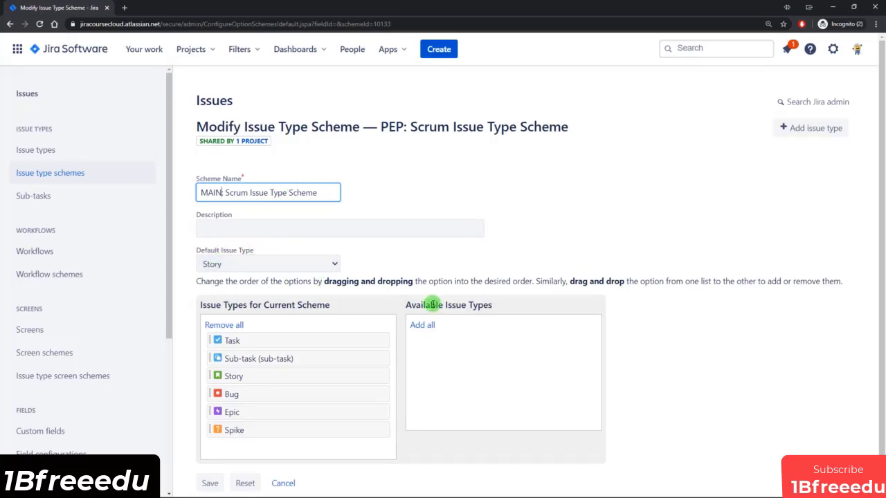
click(210, 483)
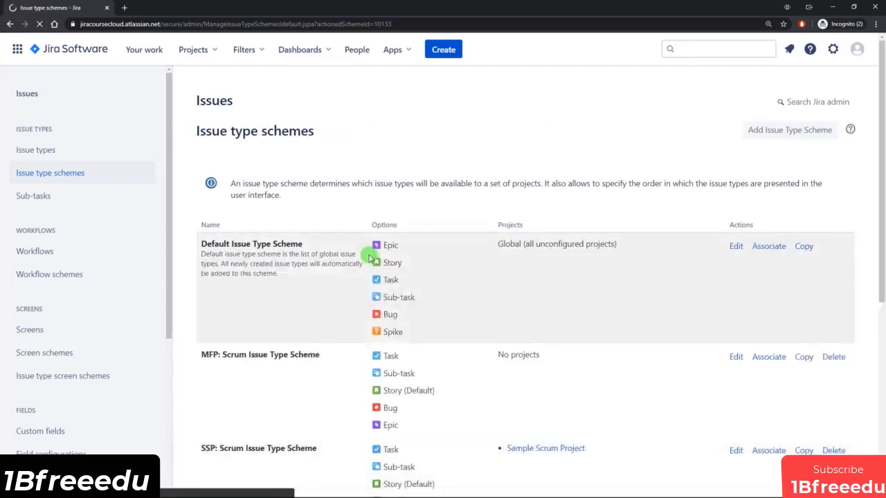
Open Permissions Example Project from the MAIN scheme row in a new tab and switch to it.
scroll(401, 258, down, 3)
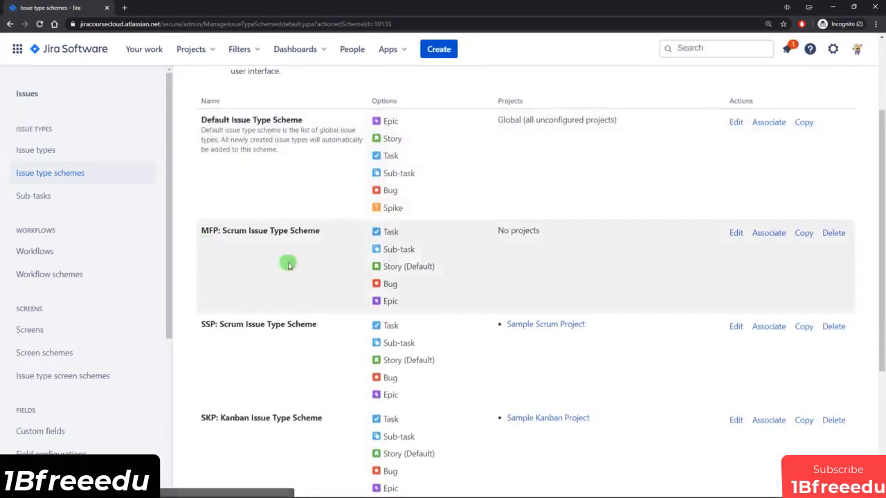
scroll(286, 270, down, 3)
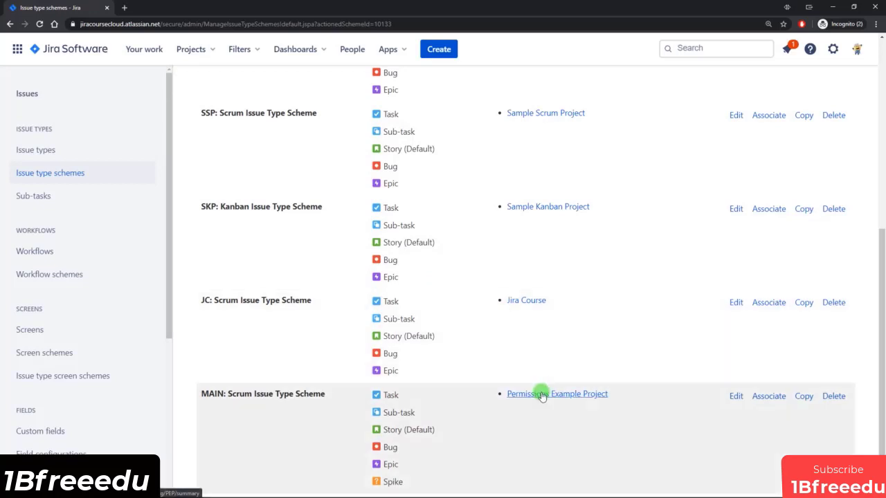
click(542, 395)
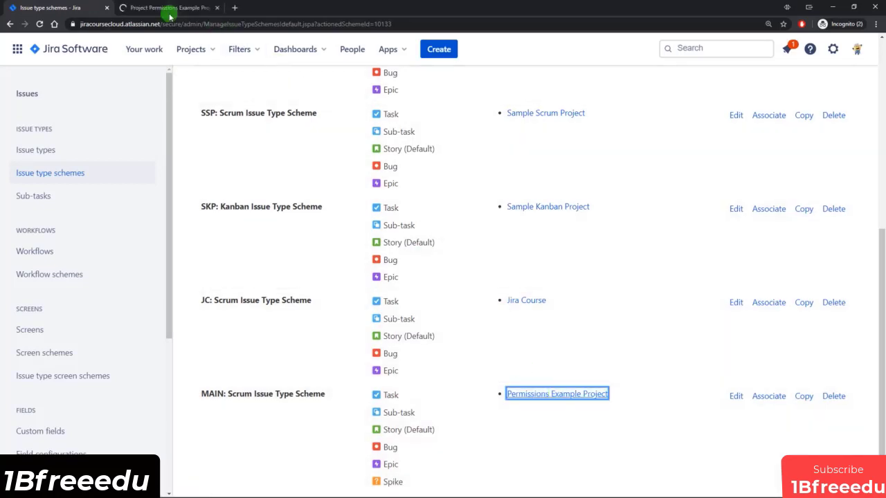
click(166, 7)
Show Permissions Example Project's issue types page, with Spike listed under MAIN: Scrum Issue Type Scheme.
click(204, 119)
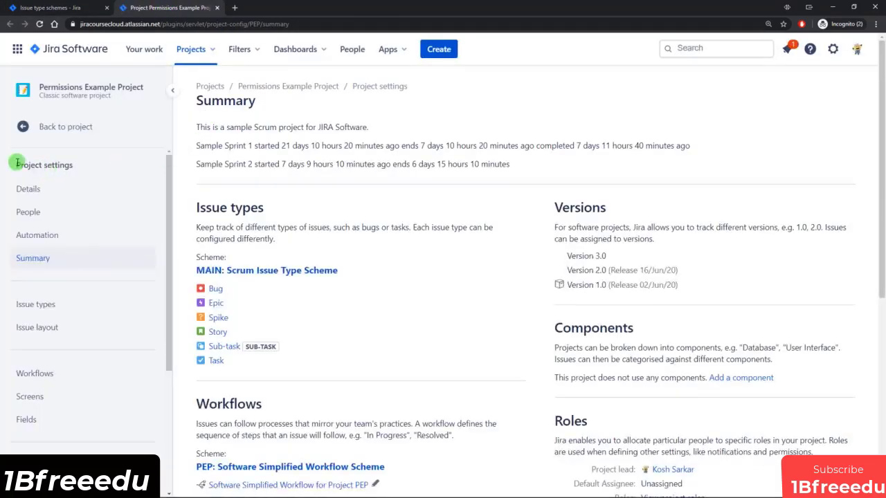
drag(18, 165, 87, 164)
click(87, 164)
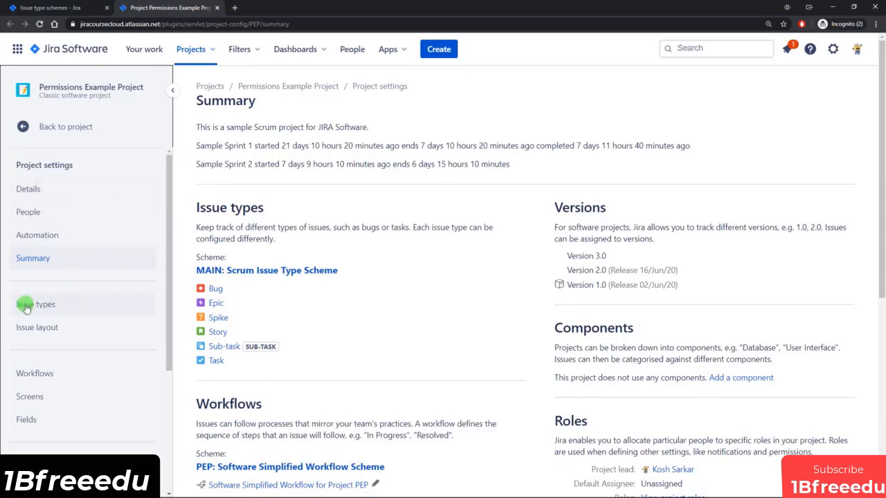
click(70, 307)
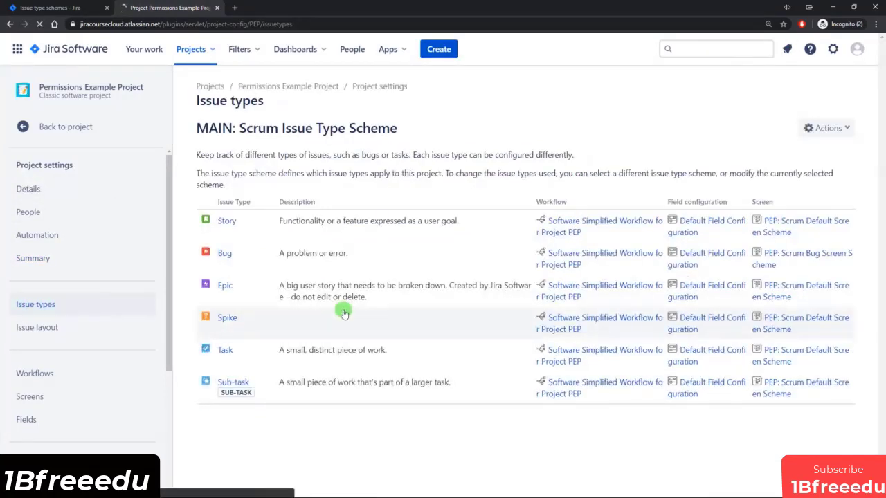
drag(197, 128, 406, 128)
click(407, 128)
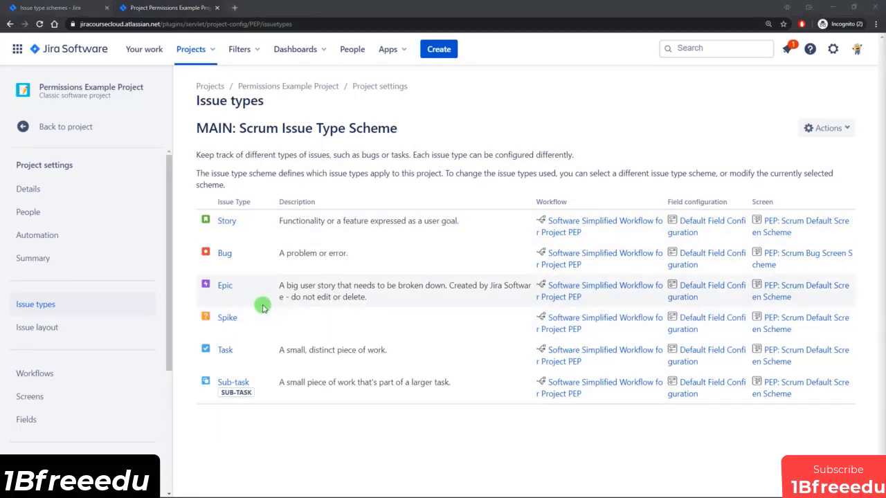
Check the Create issue project list, cancel the form, and open the project's People settings.
click(437, 49)
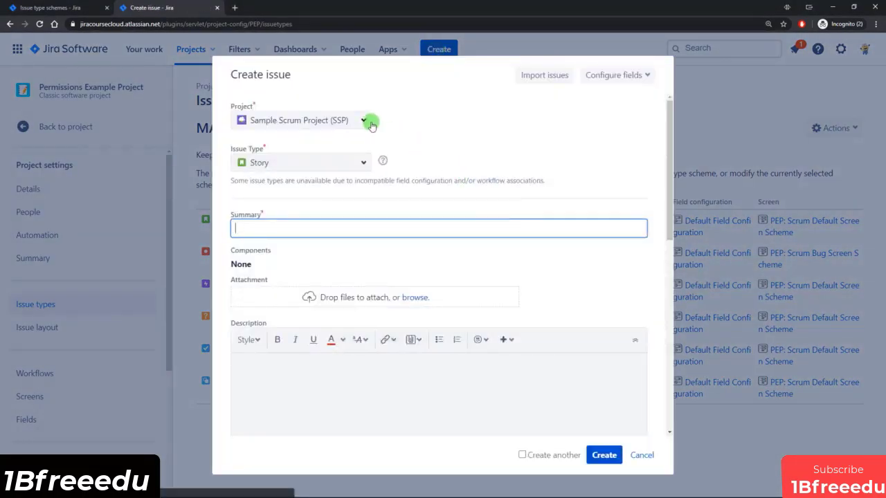
click(365, 122)
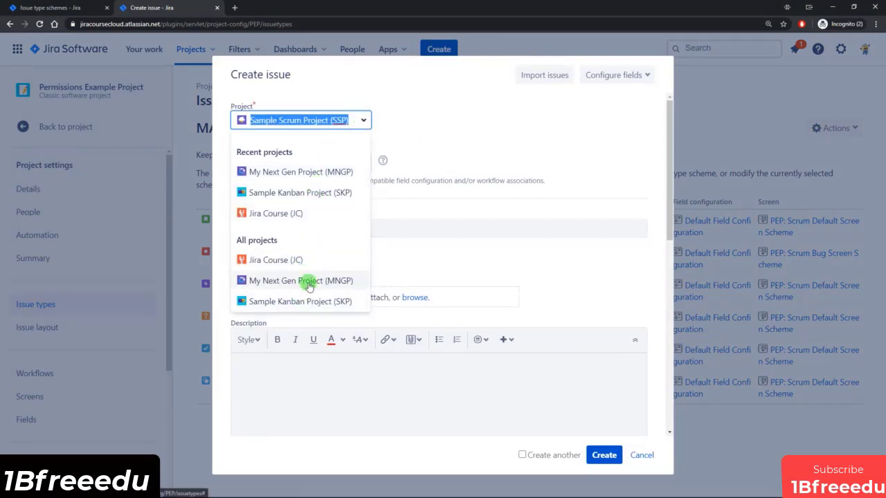
click(503, 146)
click(643, 456)
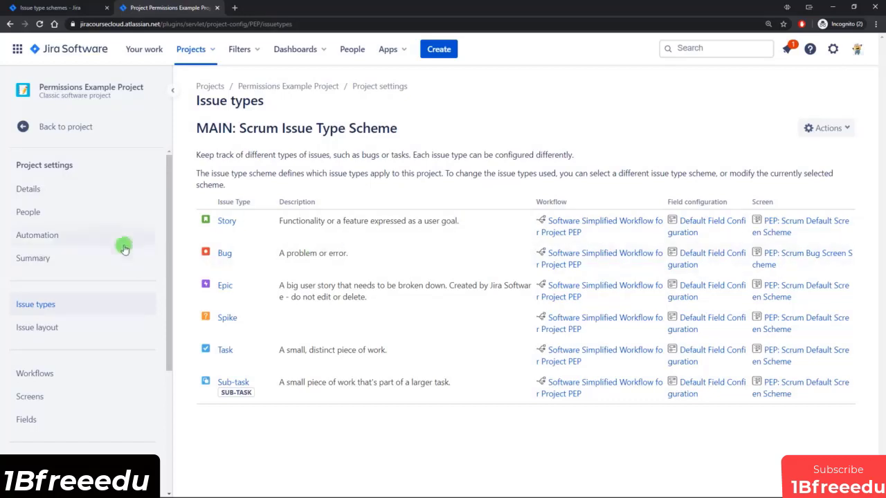
click(58, 214)
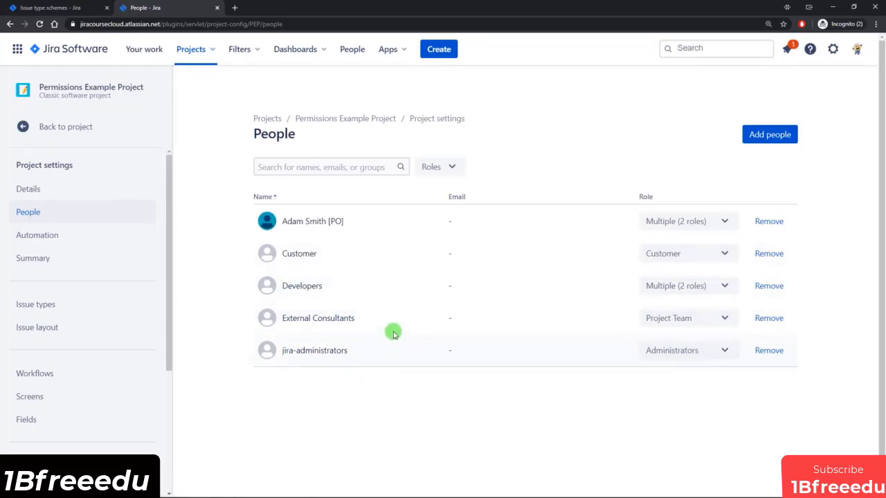
Add the searched user to the project with the Project Team role, then start a new issue.
click(789, 135)
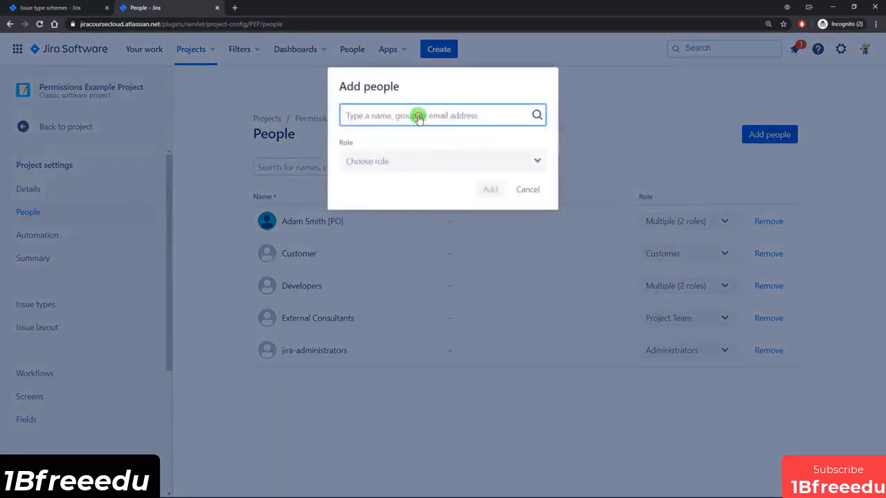
text(kosh)
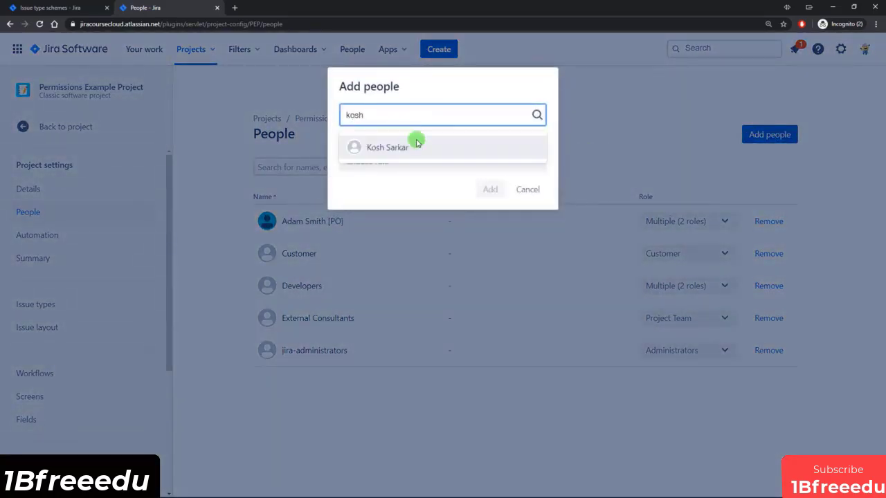
click(414, 146)
click(395, 163)
click(391, 272)
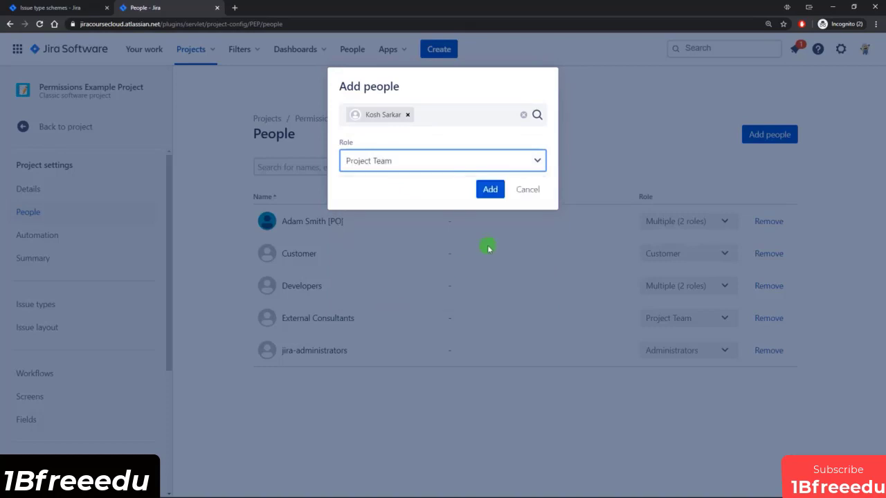
click(492, 188)
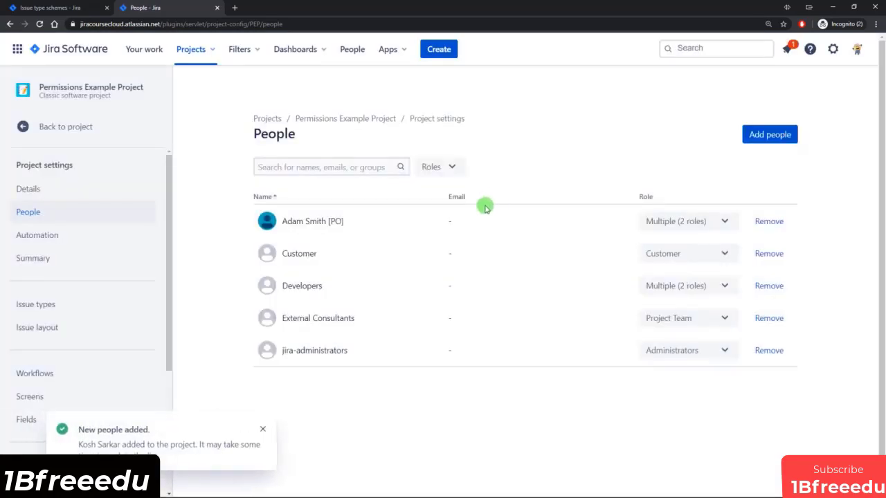
click(439, 50)
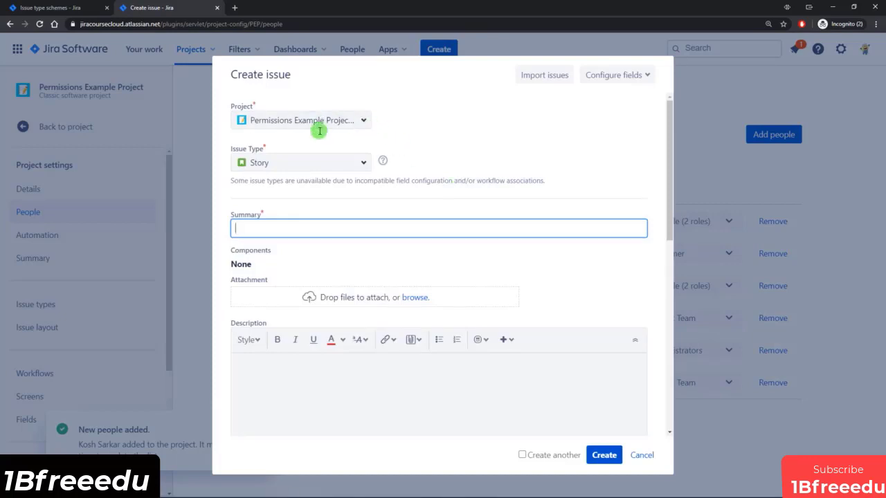
Set the new issue's type to Spike within Permissions Example Project.
click(362, 121)
click(401, 120)
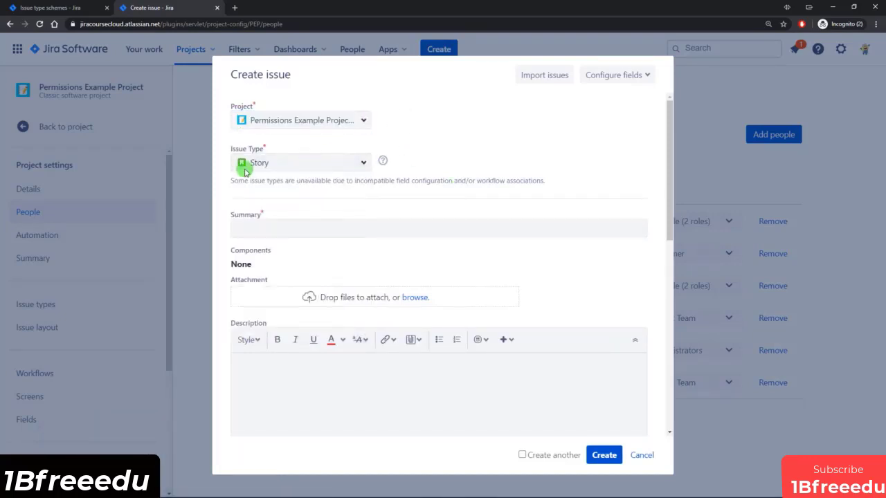
click(362, 162)
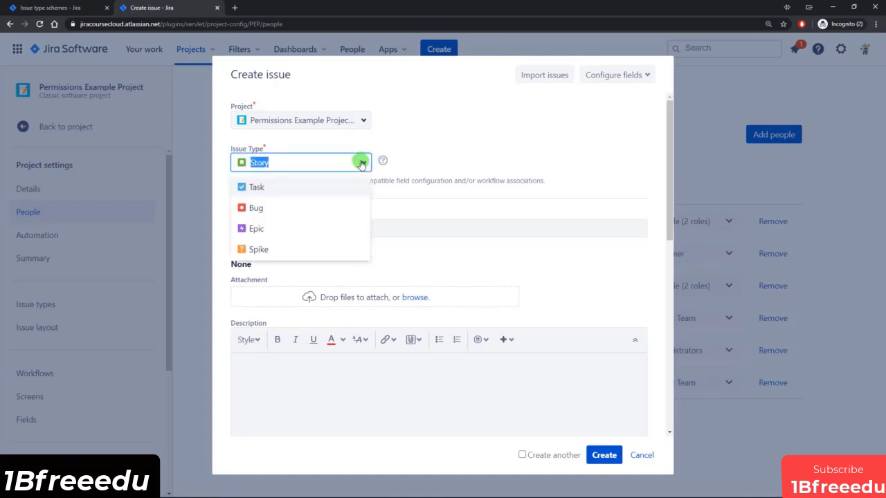
click(258, 250)
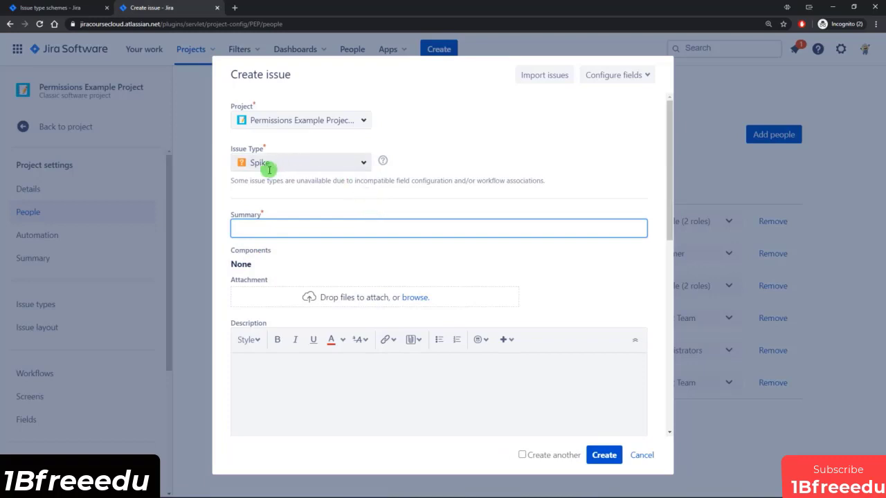
Switch the project to Sample Scrum Project (SSP), check its issue types, and discard the issue.
click(361, 121)
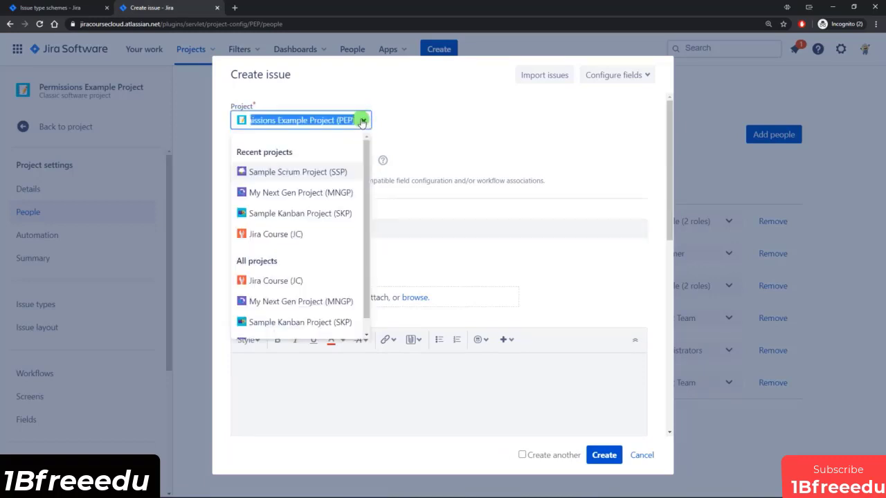
click(311, 173)
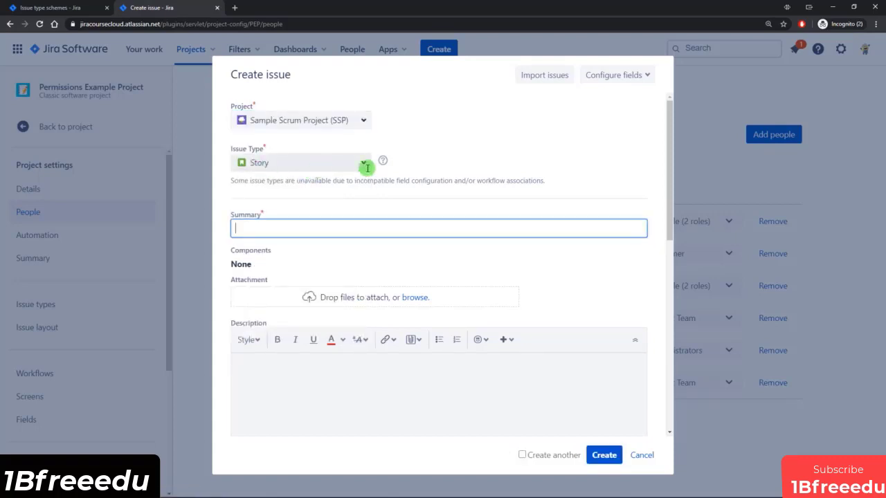
click(364, 161)
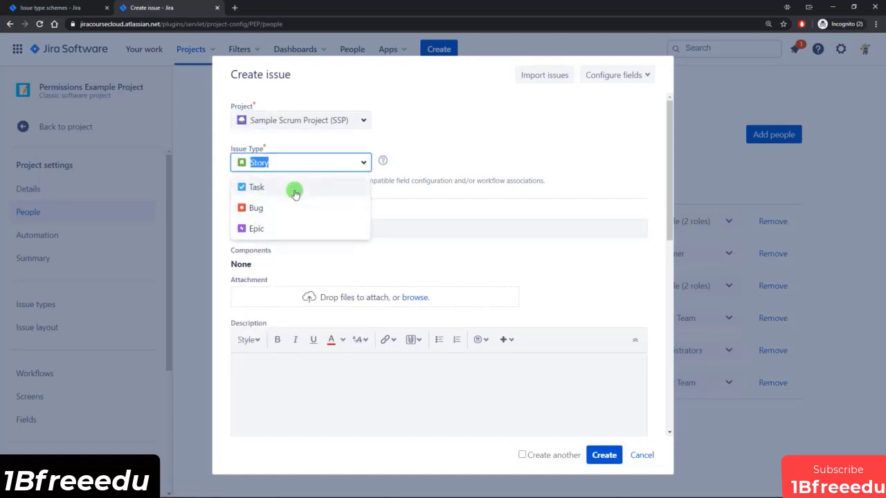
click(424, 159)
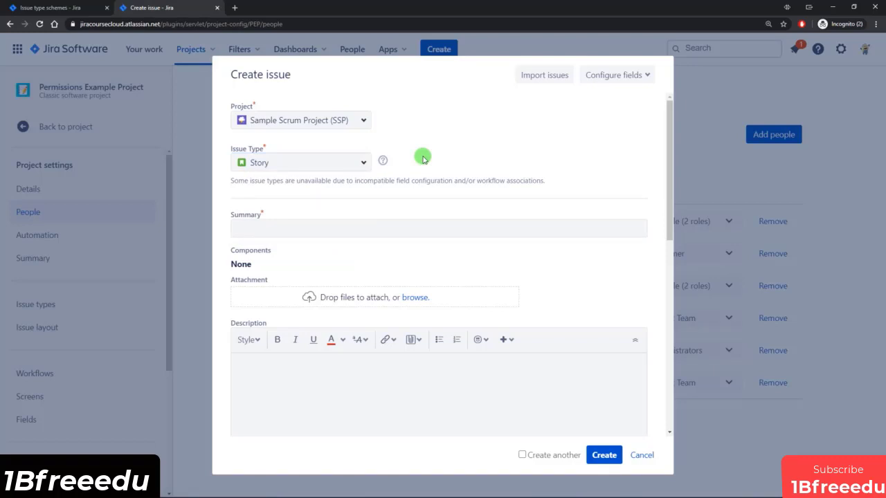
click(643, 455)
click(488, 131)
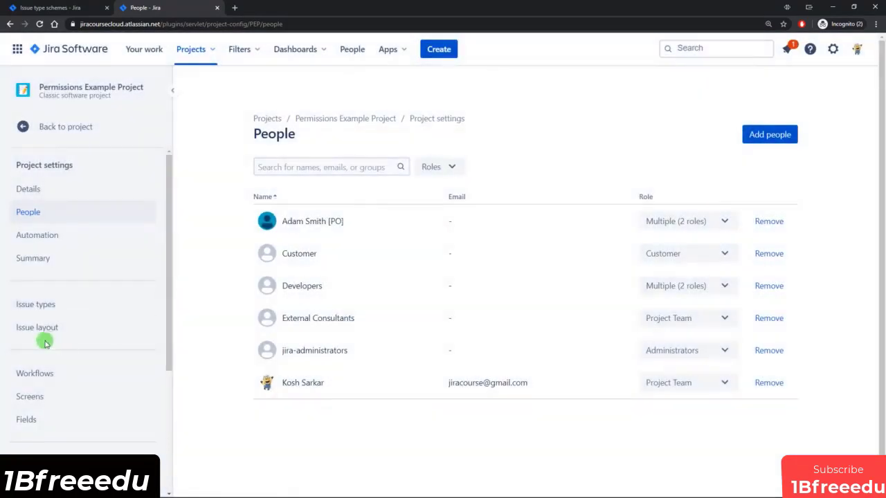
Go from the Issue types settings to the Issue type schemes overview showing Default Issue Type Scheme.
click(43, 305)
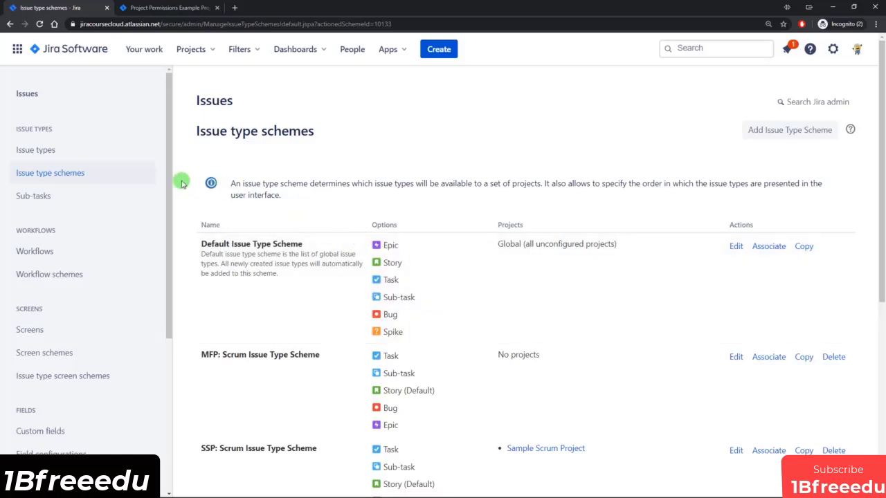
Open the Screens list and compare the PEP: Scrum Bug Screen and Default Issue Screen entries.
drag(169, 191, 174, 227)
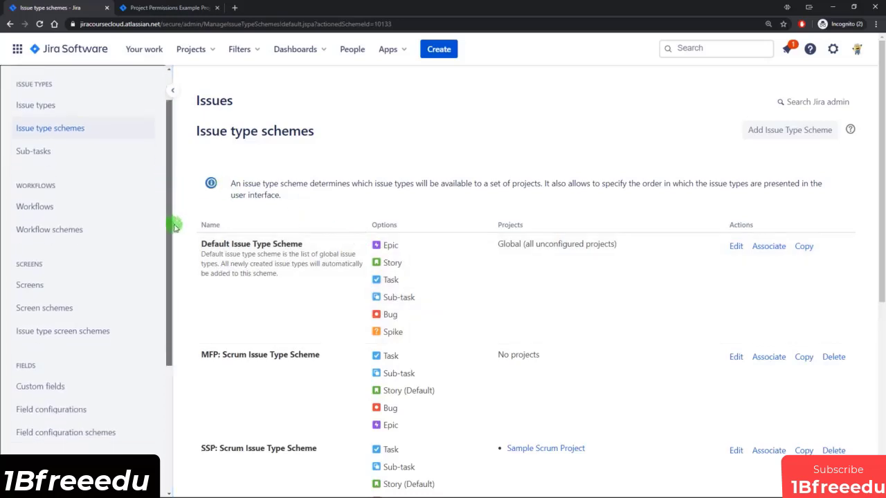
click(47, 278)
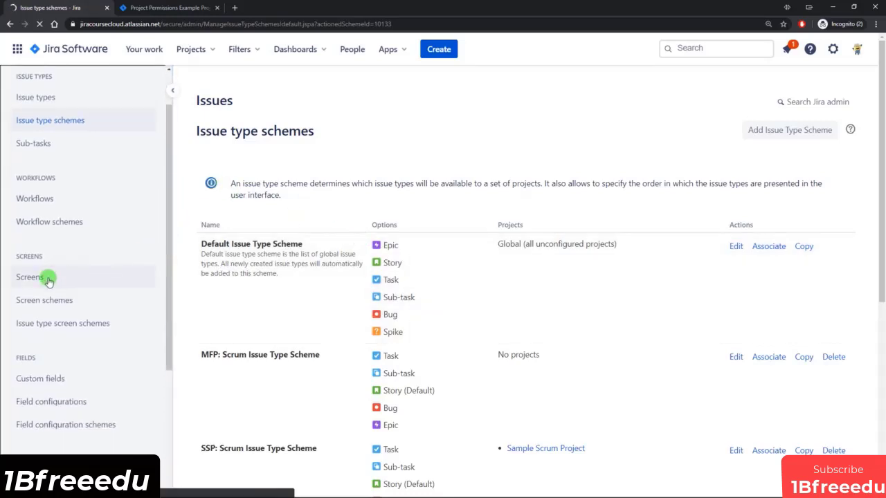
scroll(402, 258, down, 4)
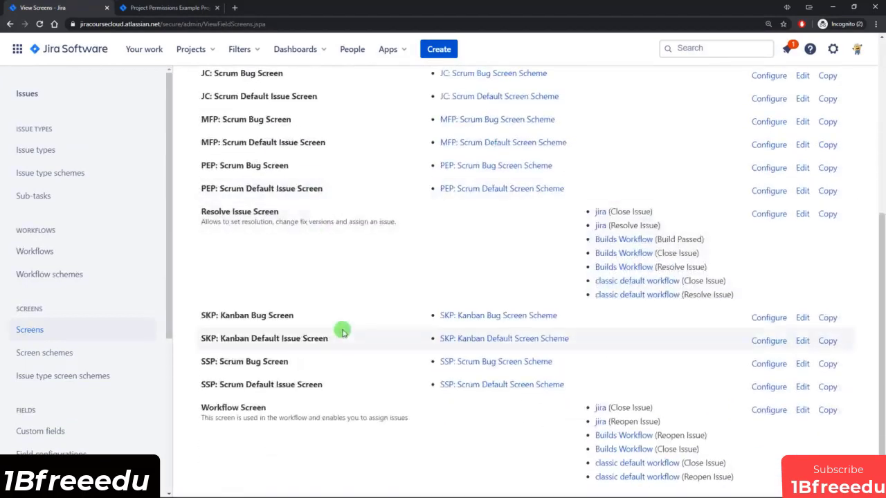
scroll(344, 330, up, 1)
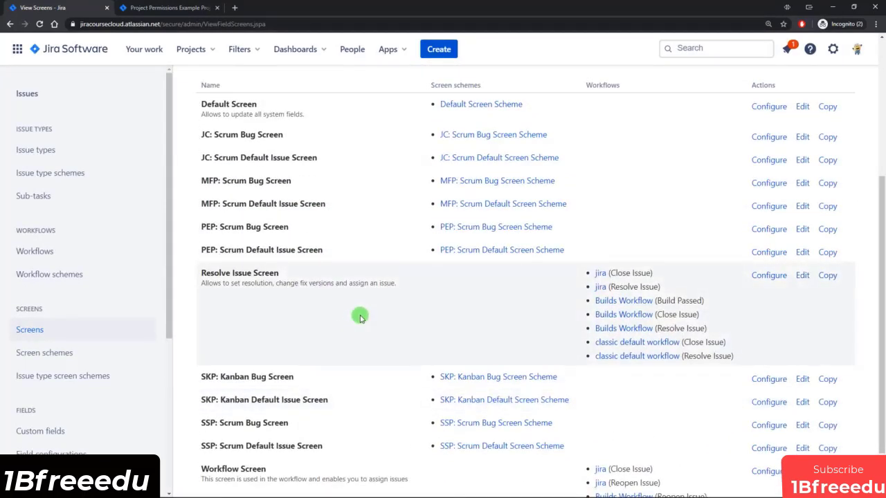
scroll(359, 316, up, 1)
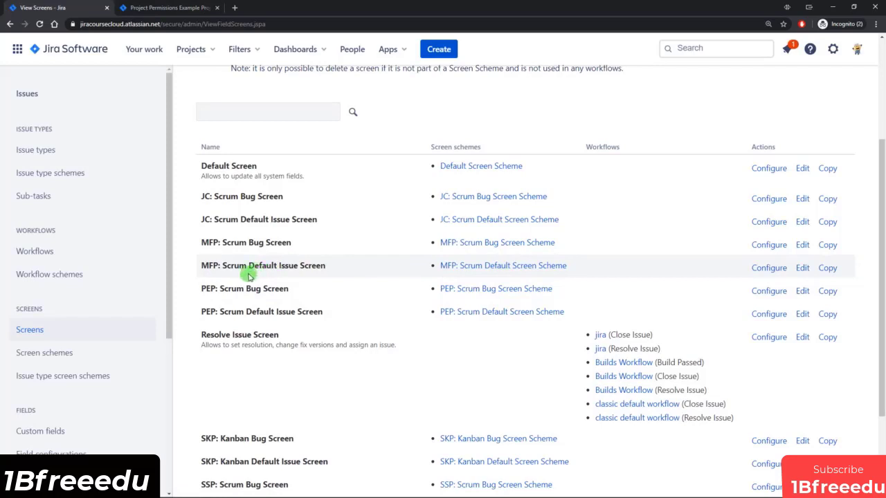
double_click(208, 290)
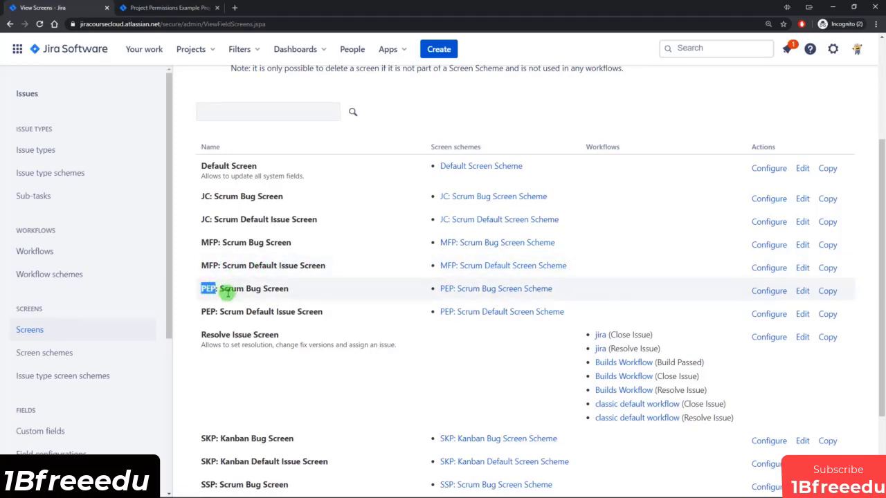
click(310, 290)
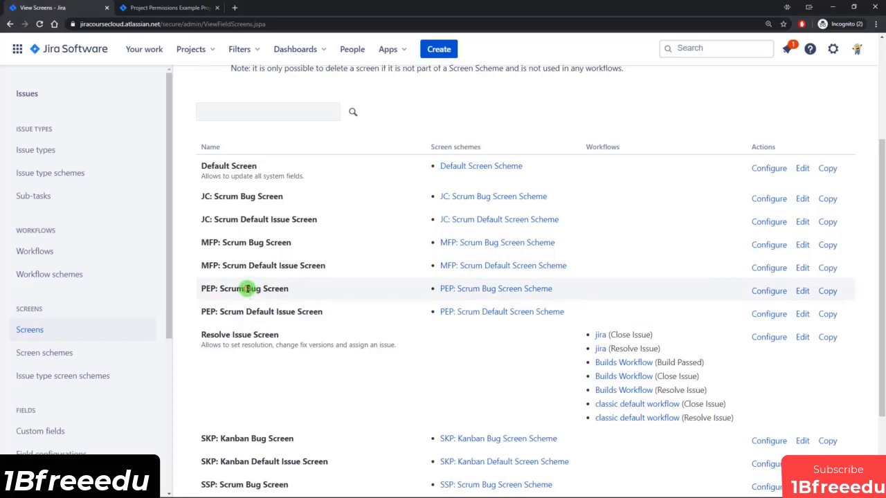
drag(245, 289, 287, 291)
drag(246, 311, 315, 312)
click(325, 311)
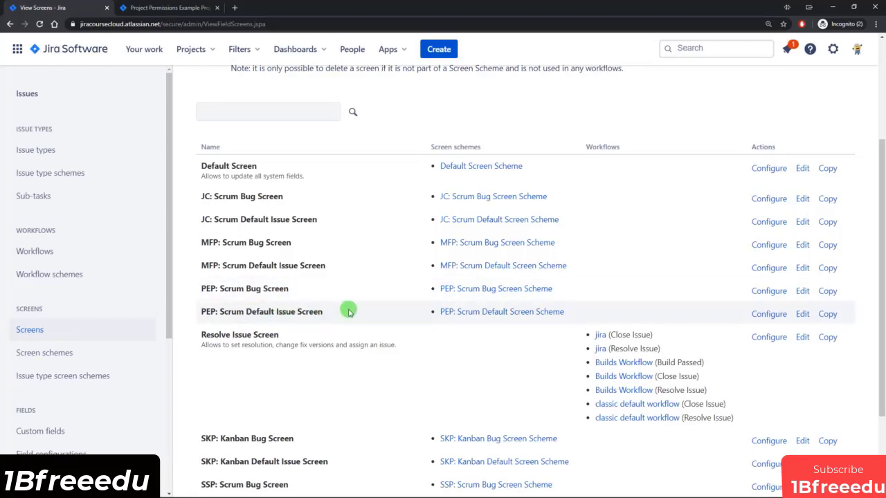
scroll(349, 312, down, 1)
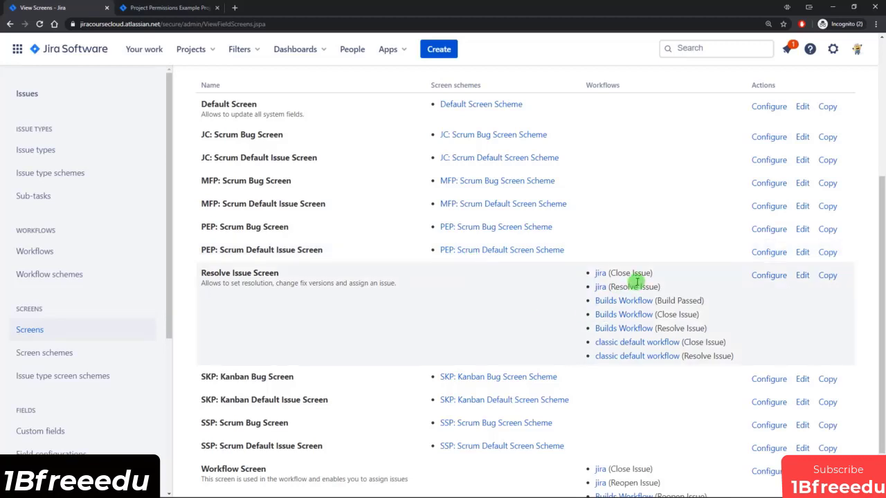
scroll(636, 282, down, 1)
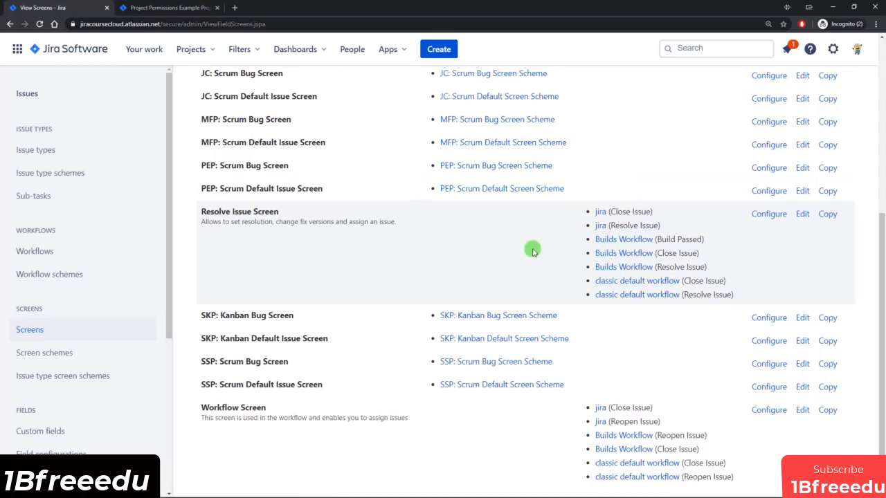
scroll(526, 254, up, 3)
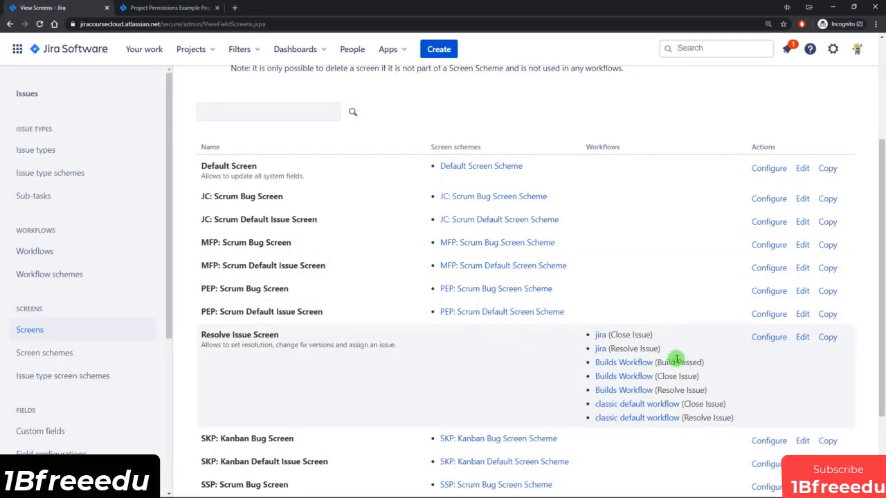
Inspect the fields on PEP: Scrum Bug Screen, then return to the Screens list.
click(769, 291)
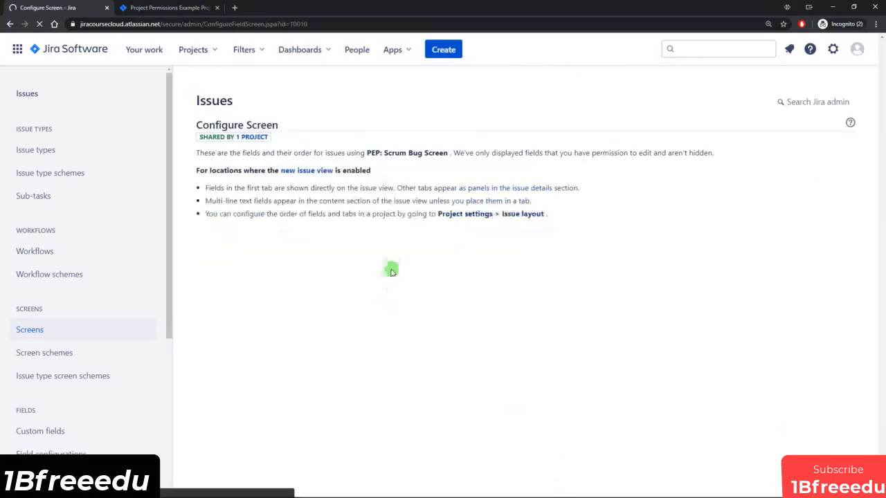
scroll(370, 258, down, 3)
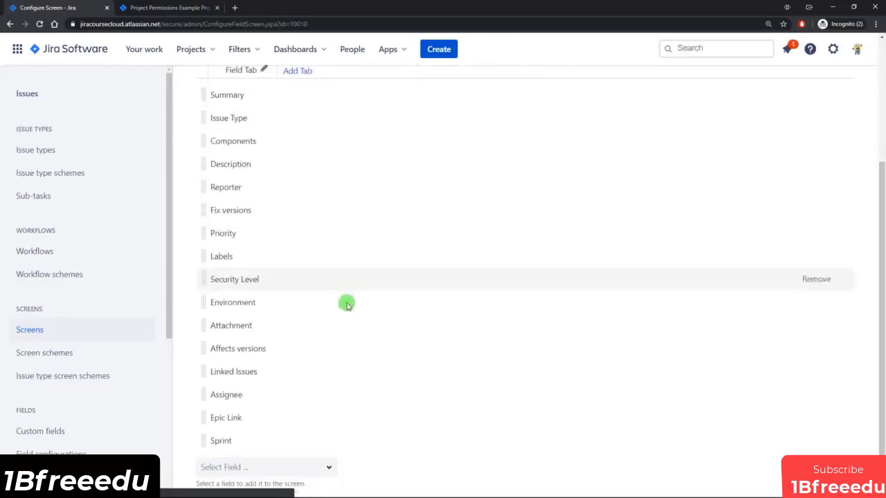
scroll(330, 384, up, 3)
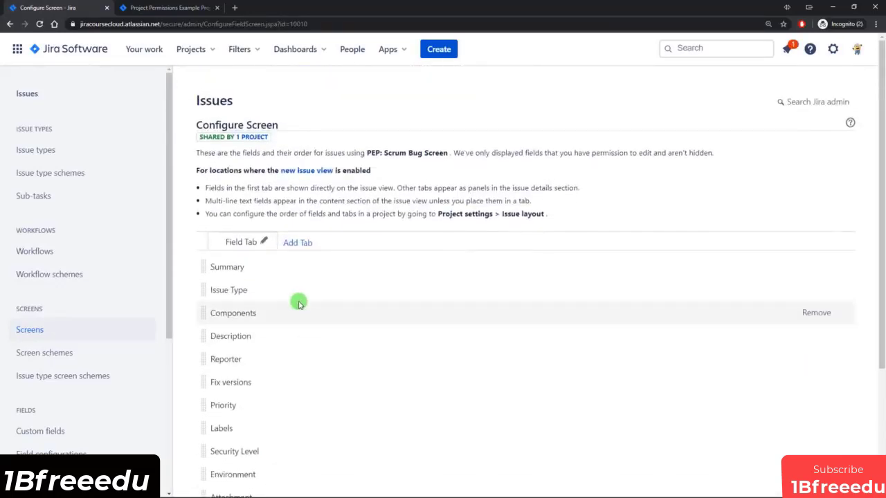
click(9, 25)
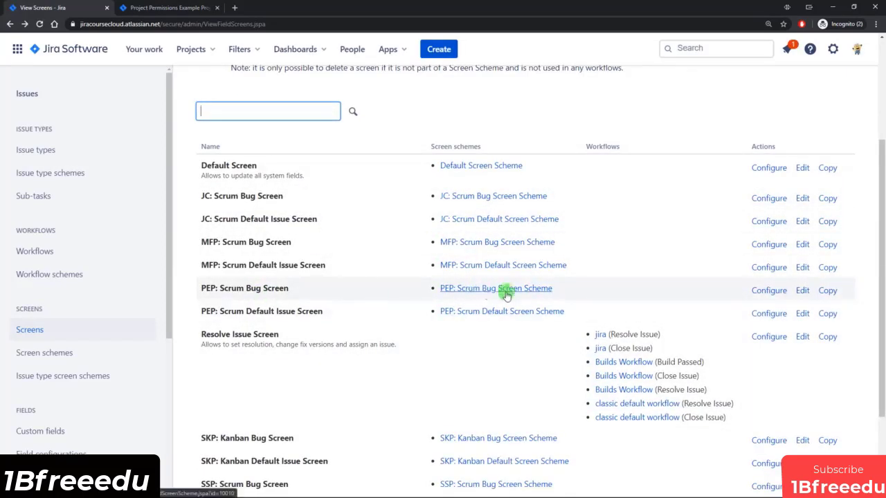
click(511, 293)
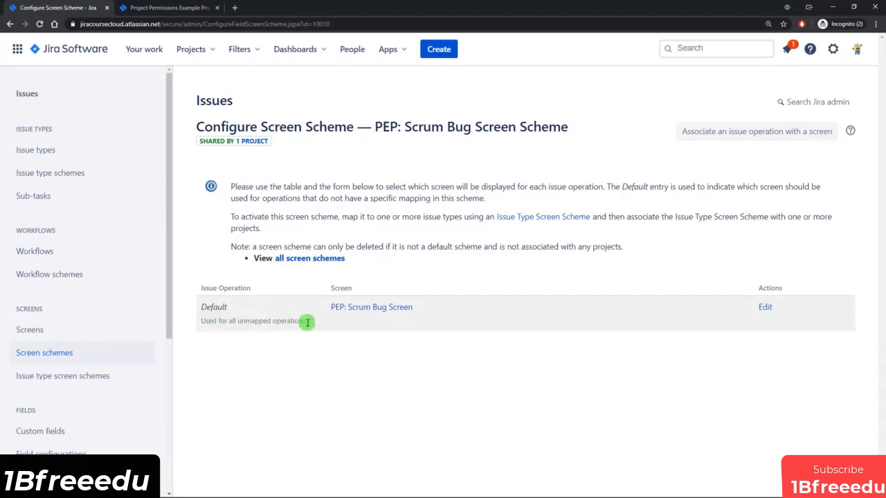
drag(237, 321, 303, 321)
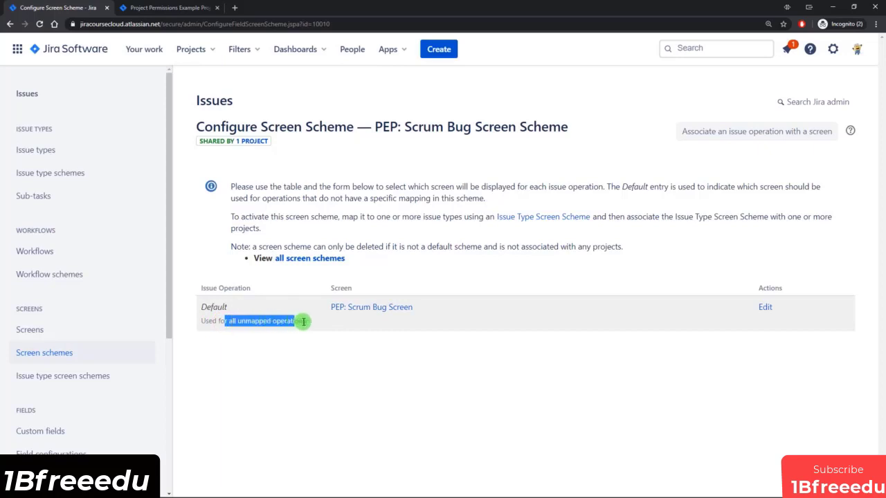
click(310, 326)
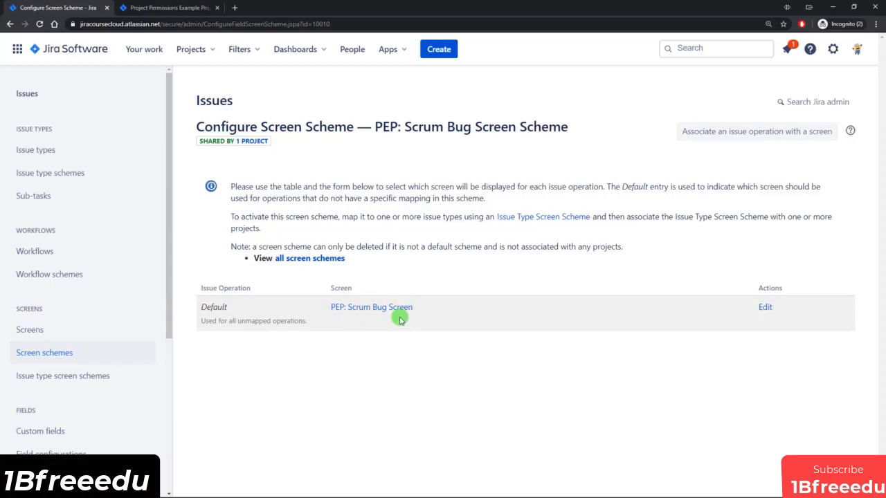
click(761, 132)
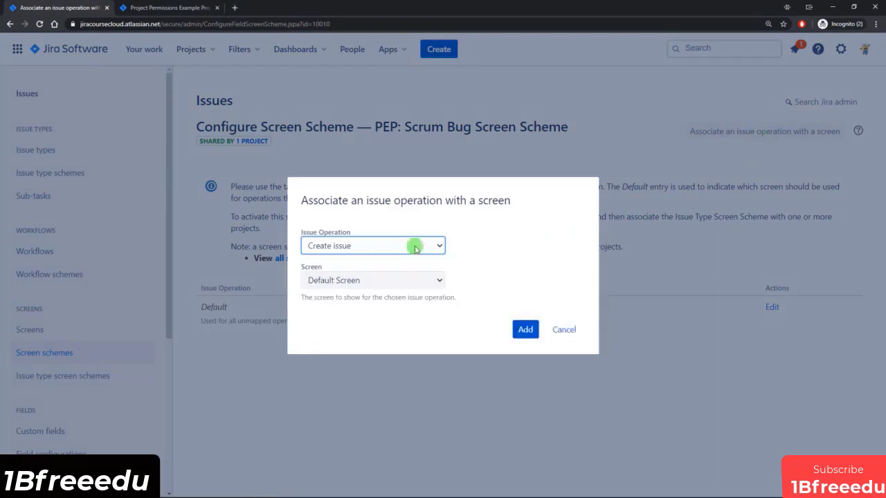
click(384, 246)
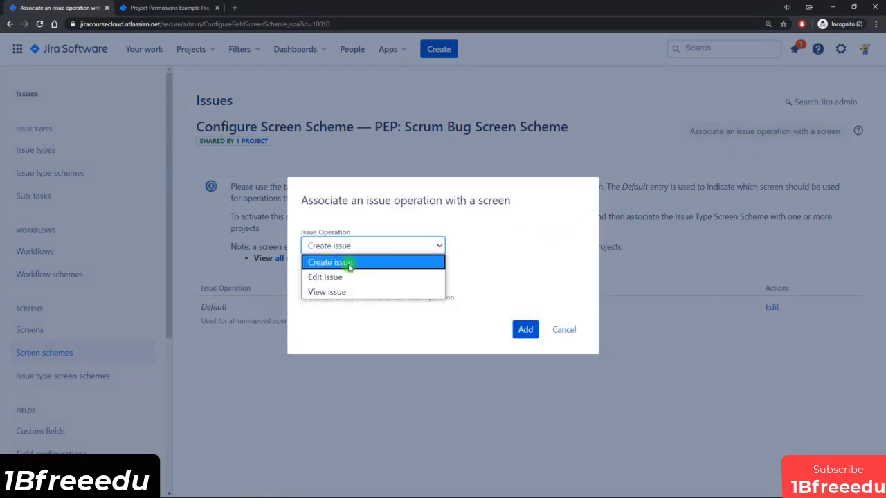
click(350, 264)
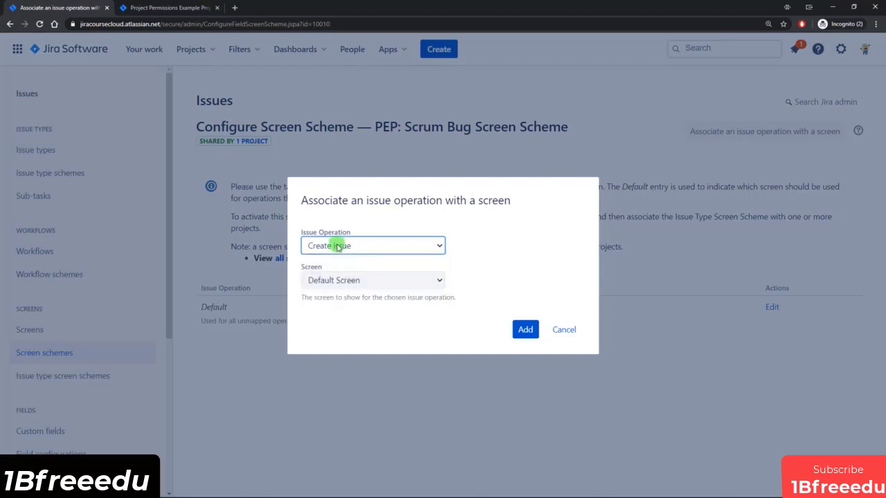
click(413, 279)
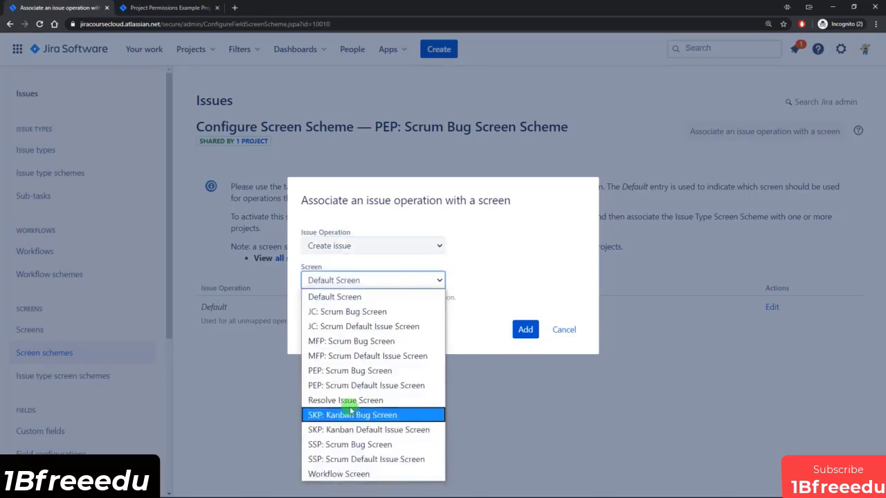
click(566, 330)
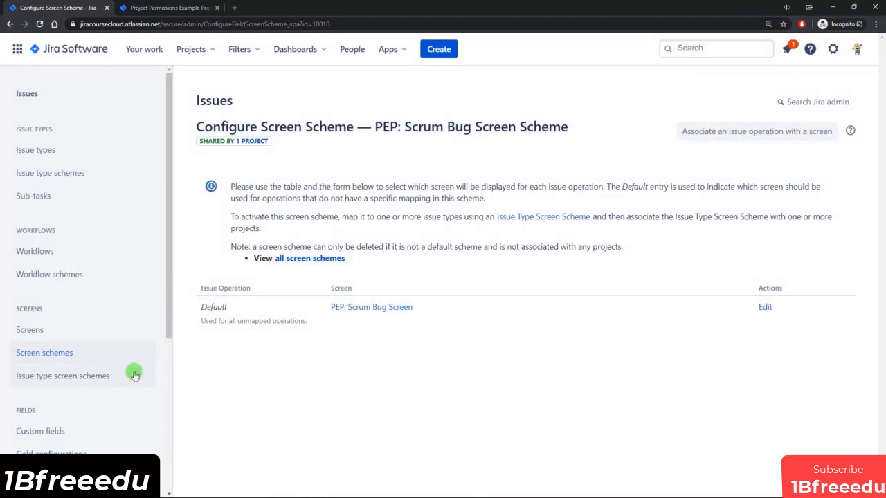
click(39, 380)
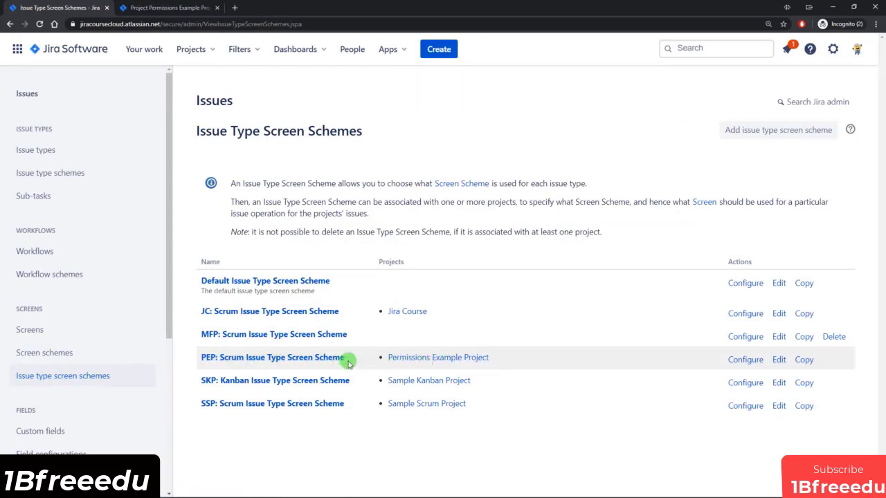
click(245, 359)
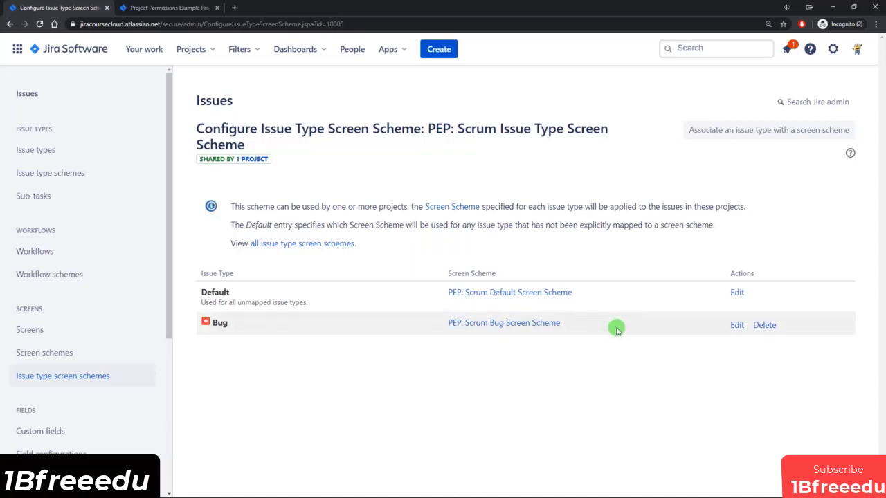
click(66, 377)
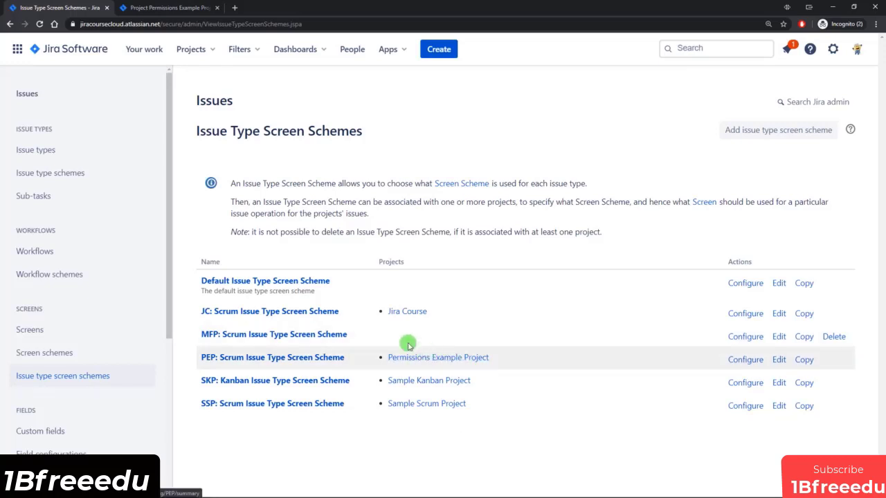
click(263, 363)
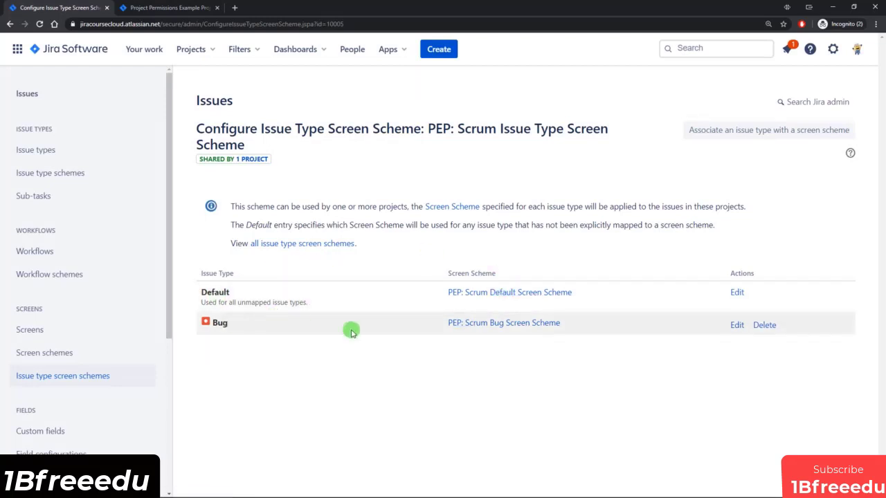
click(513, 325)
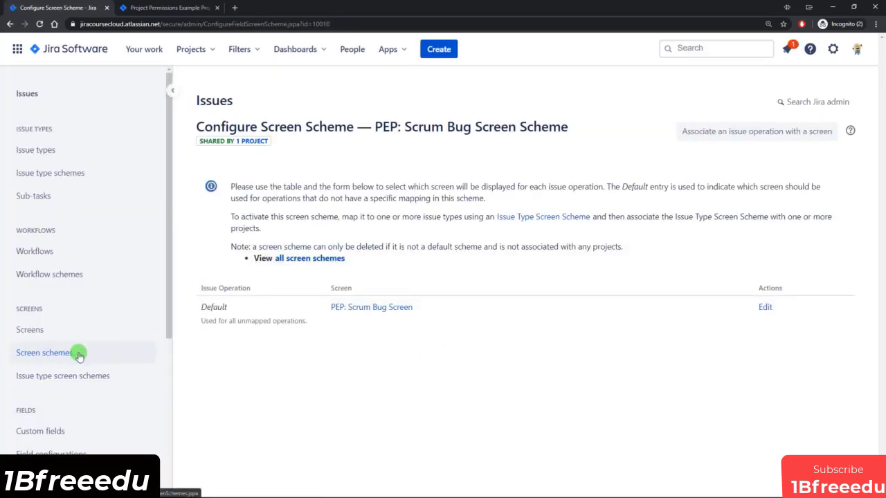
Review the fields listed on PEP: Scrum Bug Screen.
click(377, 307)
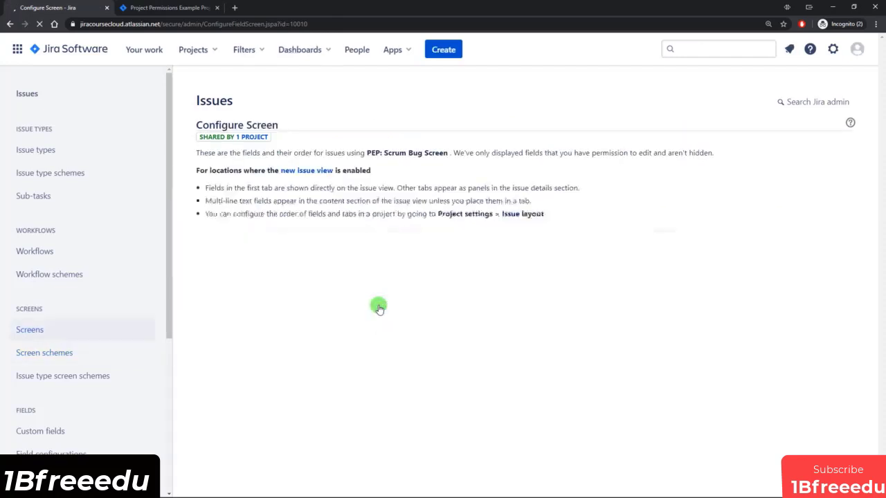
scroll(363, 291, down, 1)
scroll(270, 341, down, 2)
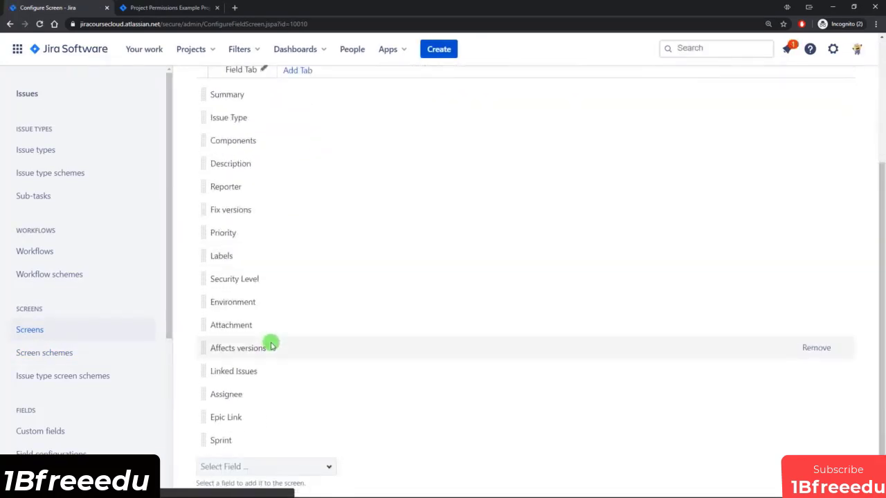
scroll(273, 326, up, 3)
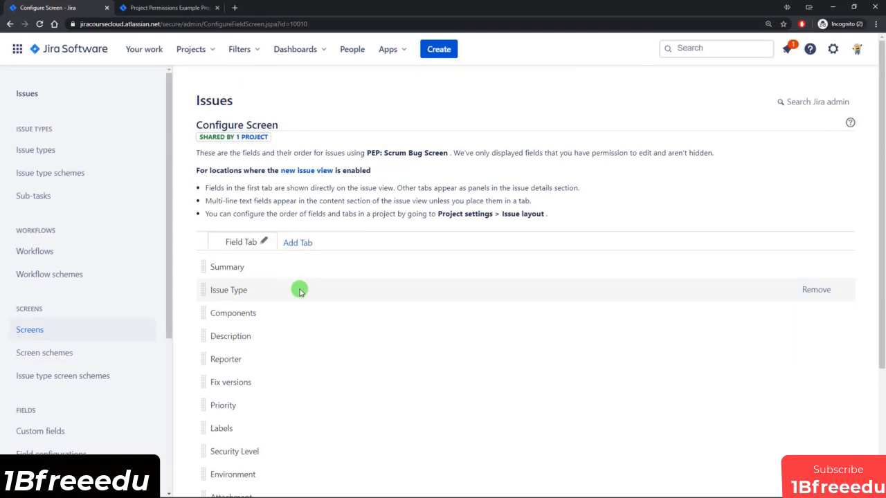
Return to the screens list and locate PEP: Scrum Default Issue Screen.
click(50, 331)
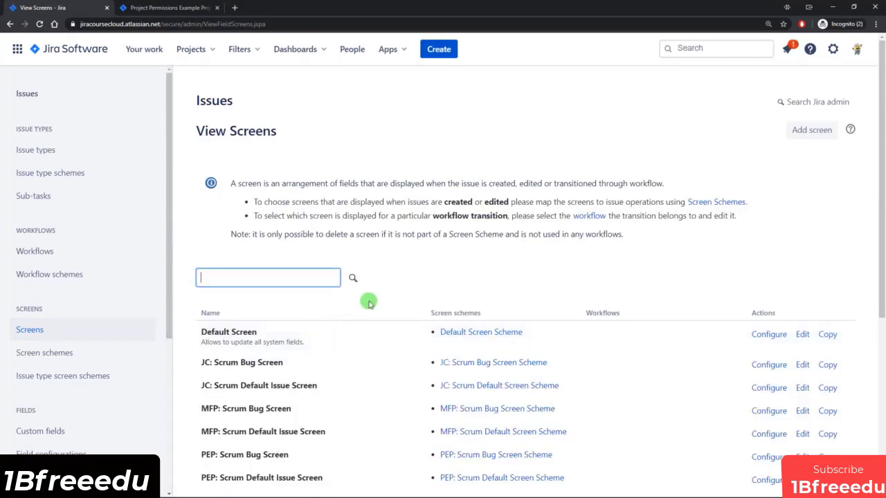
scroll(370, 303, down, 2)
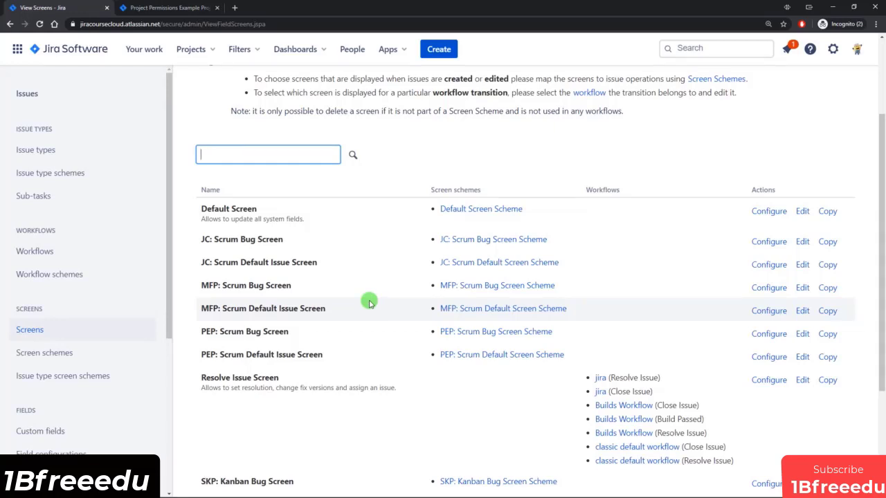
scroll(465, 286, up, 2)
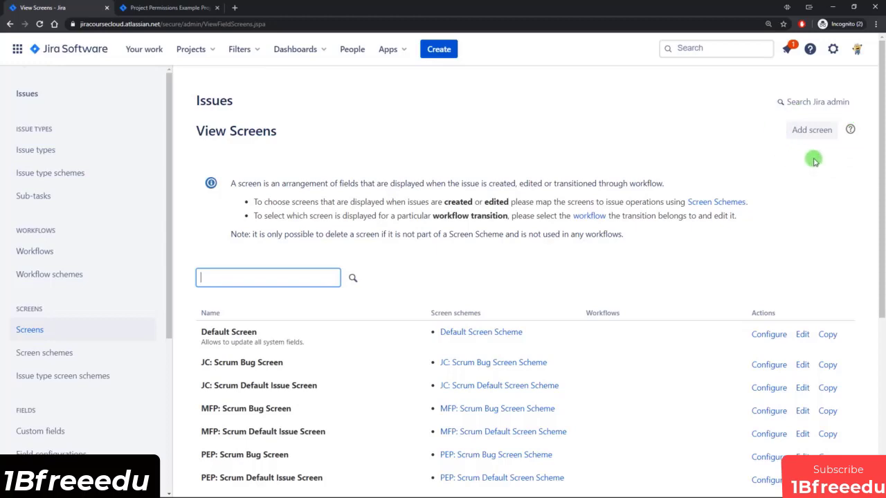
scroll(813, 161, down, 3)
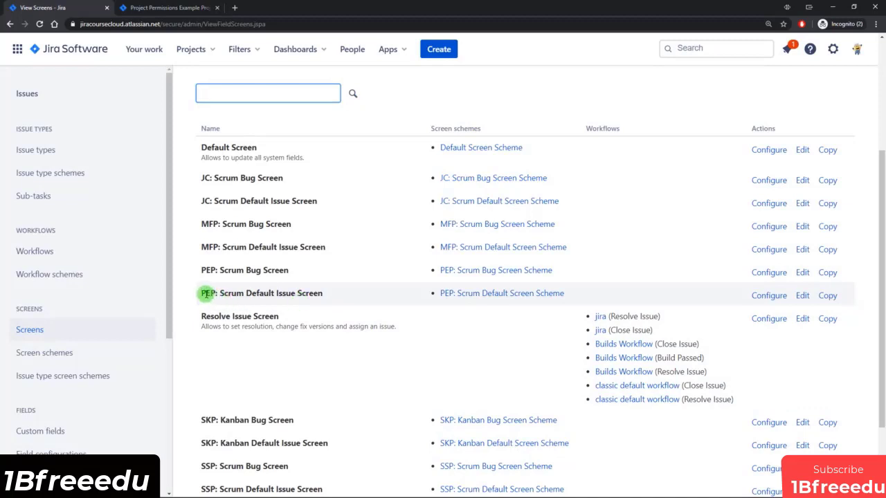
drag(205, 294, 282, 293)
Copy PEP: Scrum Default Issue Screen, naming the copy PEP: Scrum Spike Issue Screen.
click(309, 293)
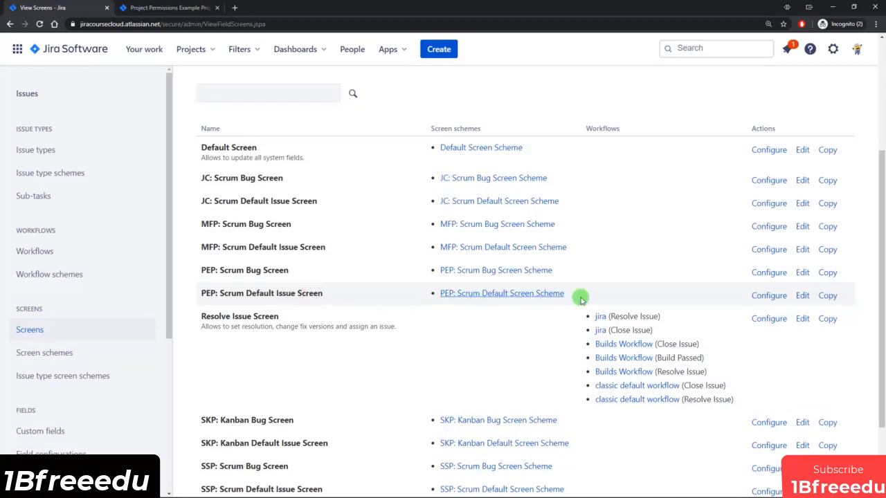
click(827, 296)
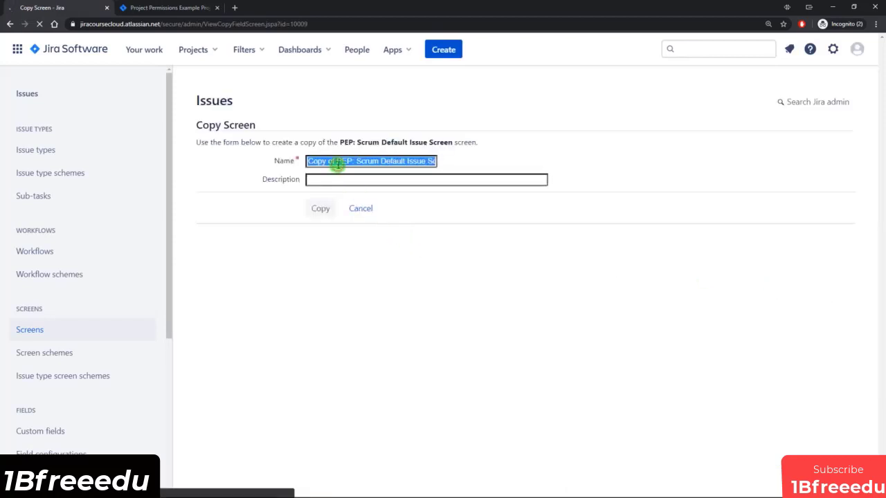
click(337, 161)
key(shift+Home)
key(BackSpace)
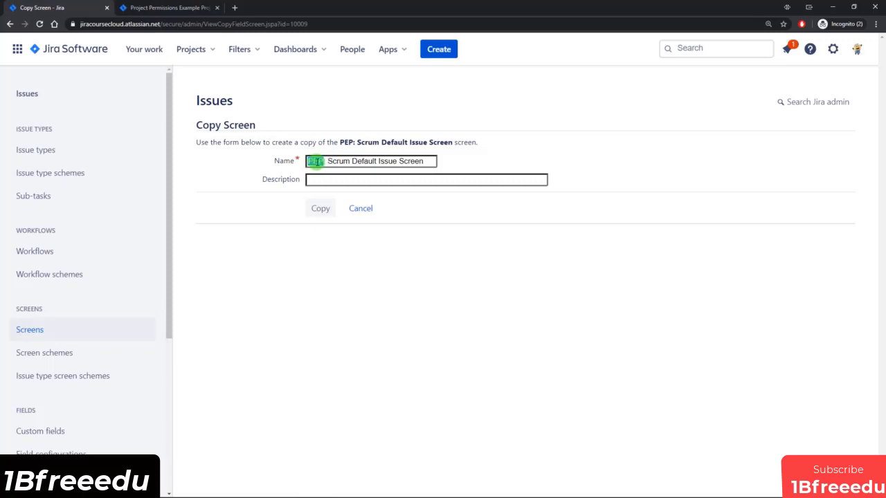
drag(314, 161, 326, 162)
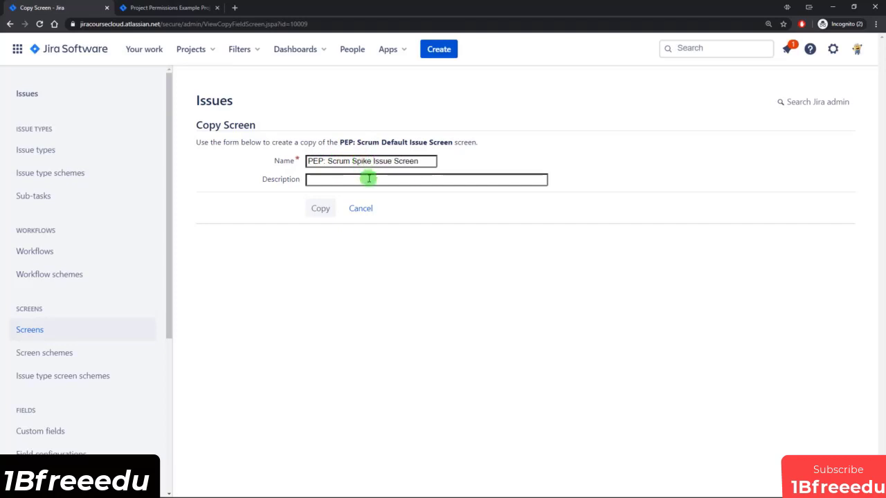
click(320, 211)
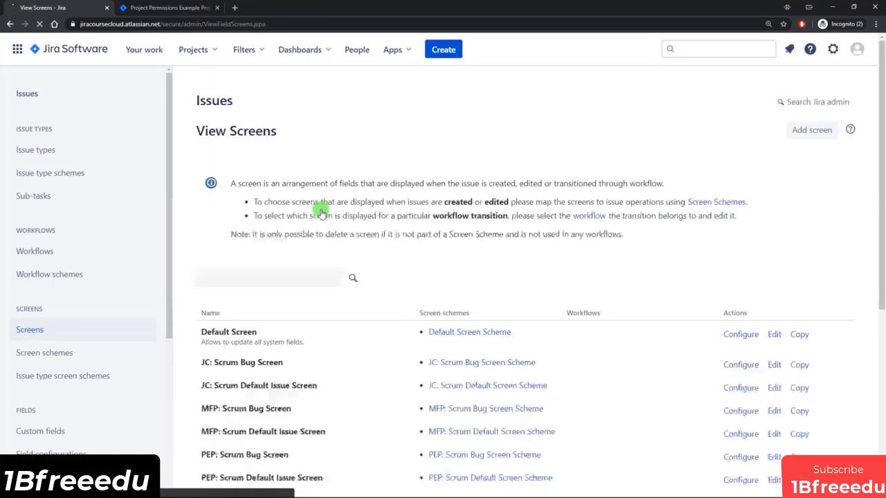
scroll(364, 228, down, 3)
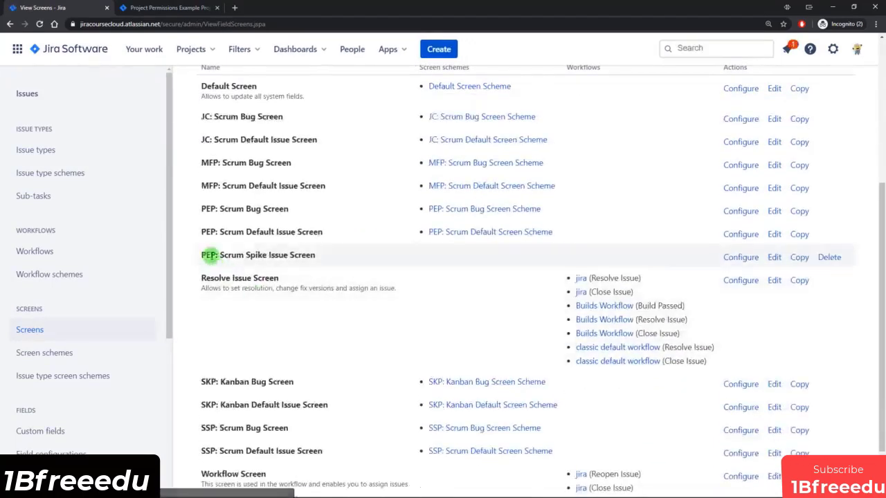
Copy PEP: Scrum Spike Issue Screen, dropping 'Copy of' and naming it PEP: Scrum Spike Create Issue Screen.
drag(211, 254, 302, 255)
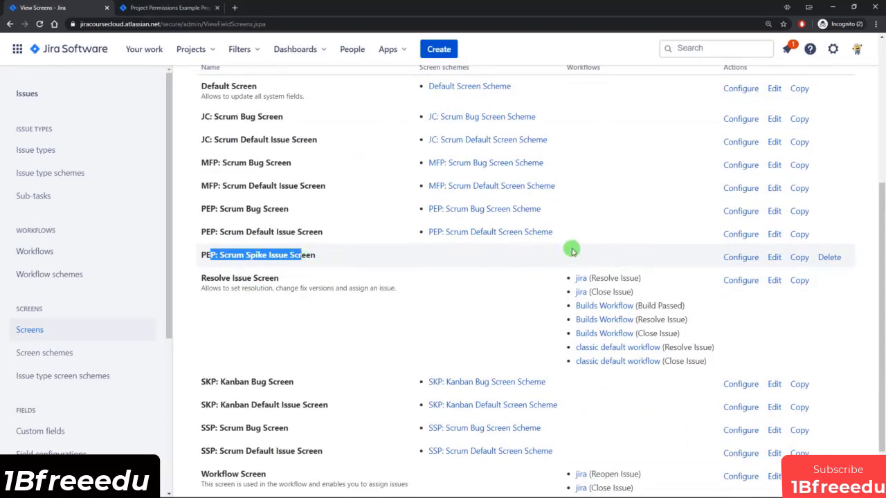
click(447, 257)
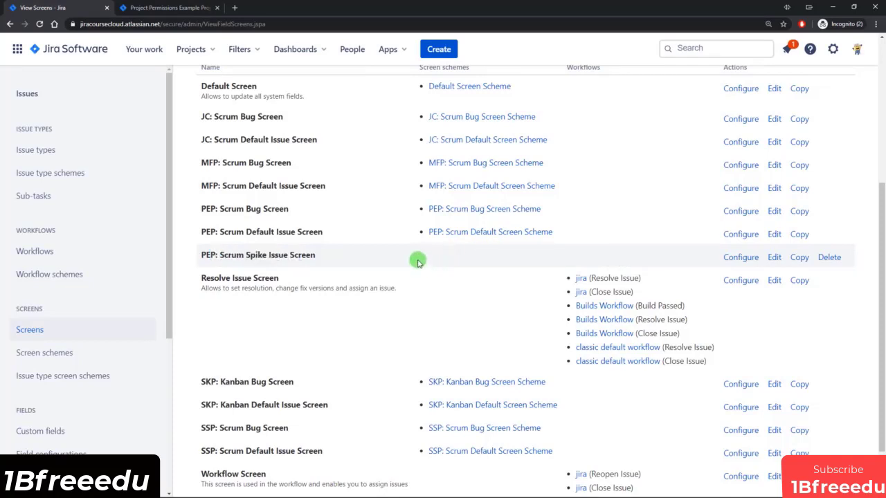
click(797, 257)
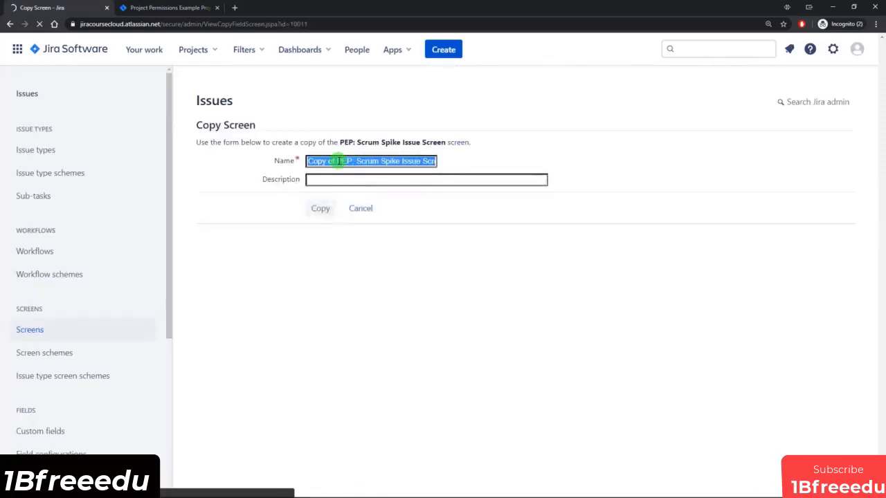
click(339, 160)
key(BackSpace)
key(BackSpace)
key(BackSpace)
key(BackSpace)
key(BackSpace)
key(BackSpace)
key(BackSpace)
key(BackSpace)
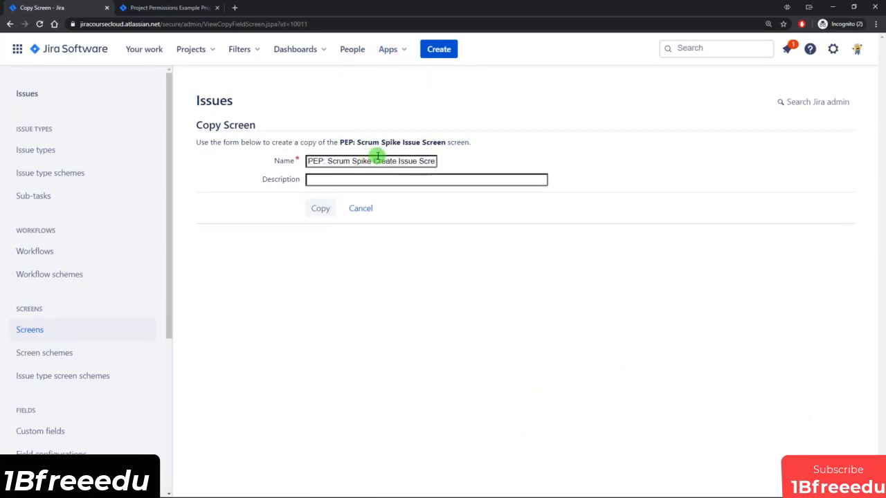
click(323, 214)
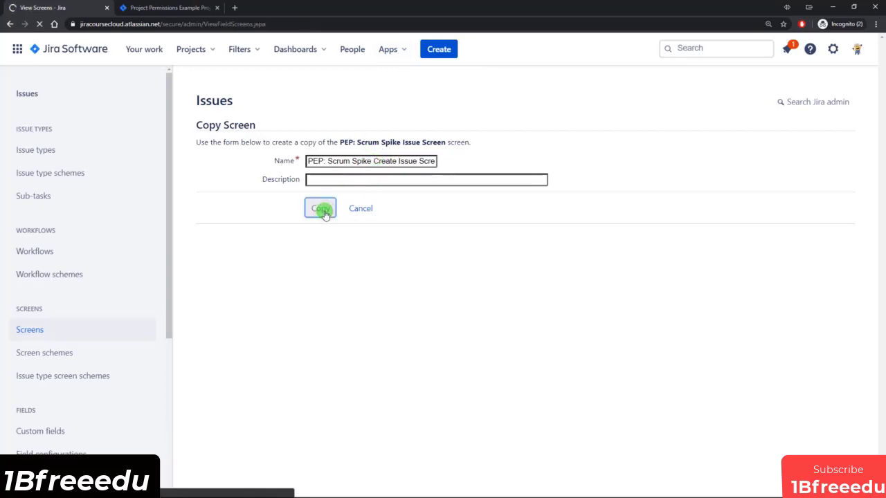
scroll(323, 214, down, 2)
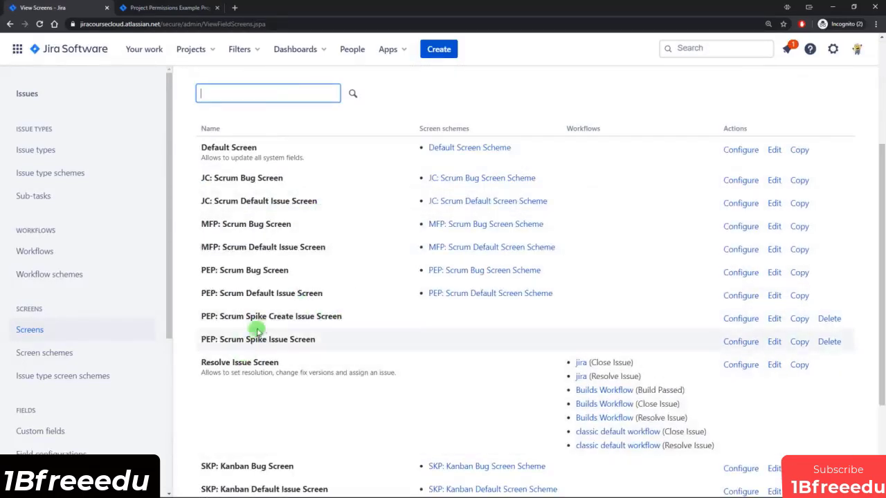
drag(222, 316, 340, 315)
On the Spike create screen, remove Epic Name and move Issue Type above Summary.
click(341, 316)
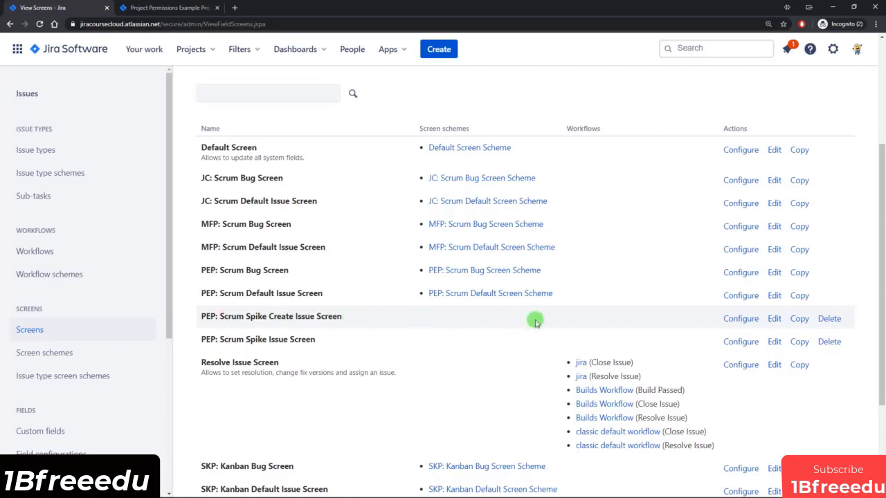
click(737, 319)
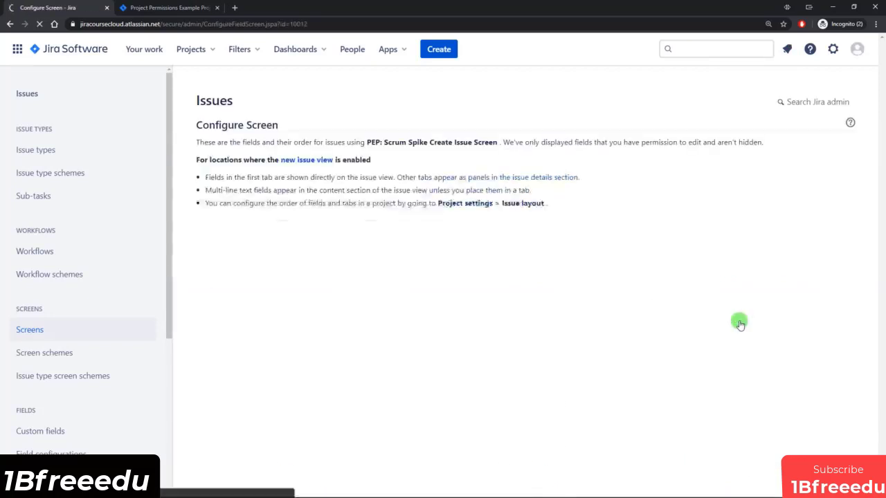
scroll(733, 325, down, 2)
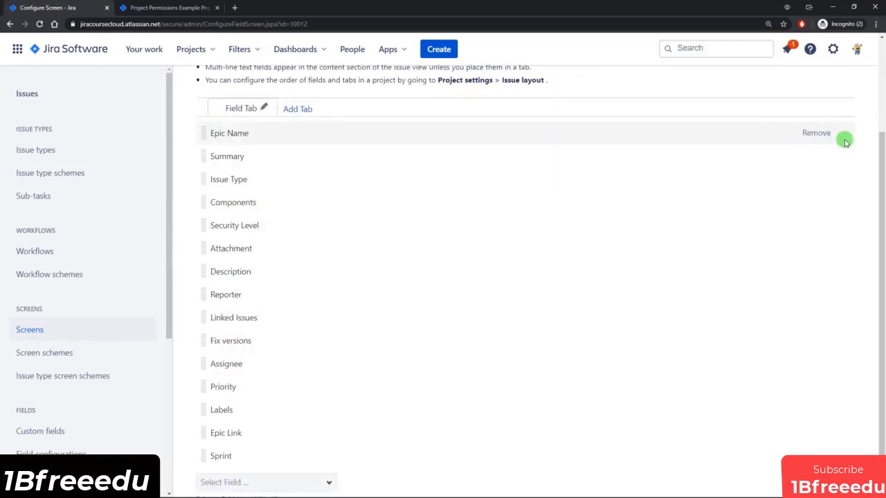
click(816, 133)
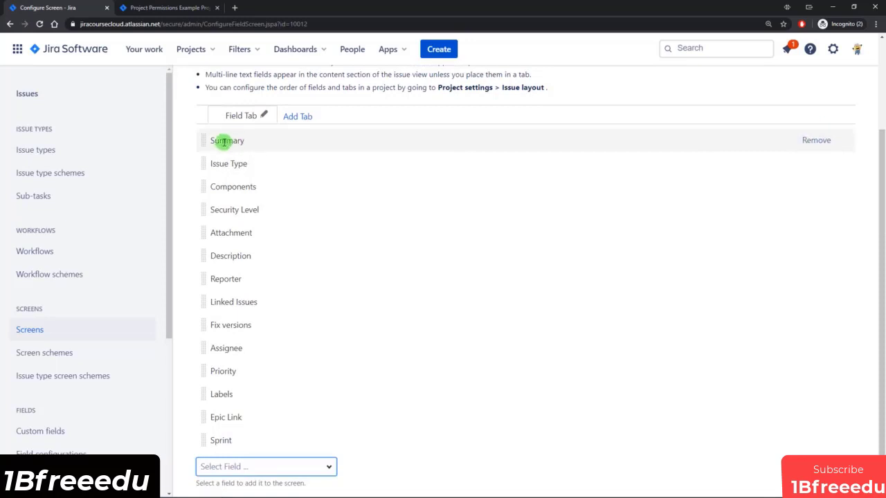
drag(206, 164, 234, 141)
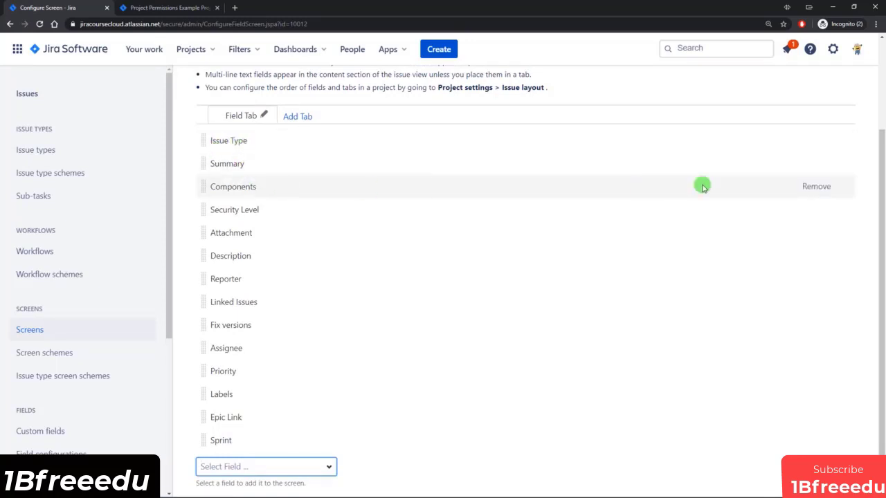
Remove Components, Security Level, Attachment, Reporter, Linked Issues, Fix versions, Sprint, Epic Link and Labels.
click(815, 186)
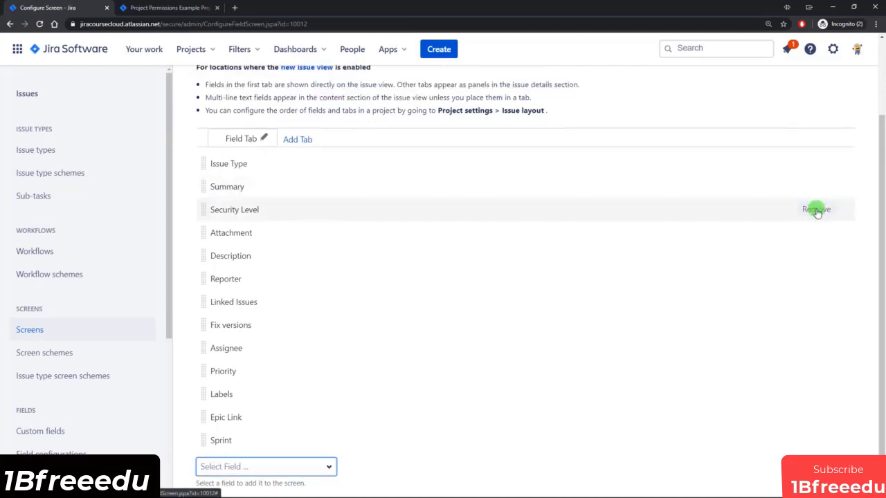
click(815, 209)
click(815, 233)
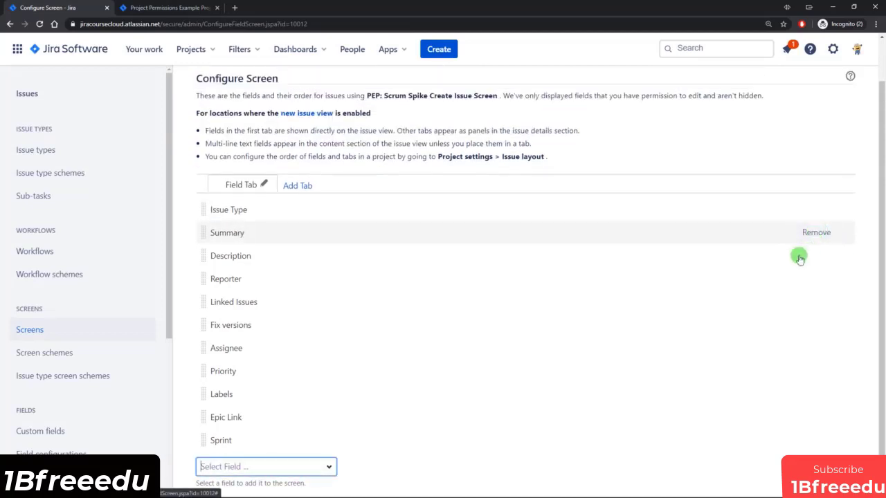
click(814, 279)
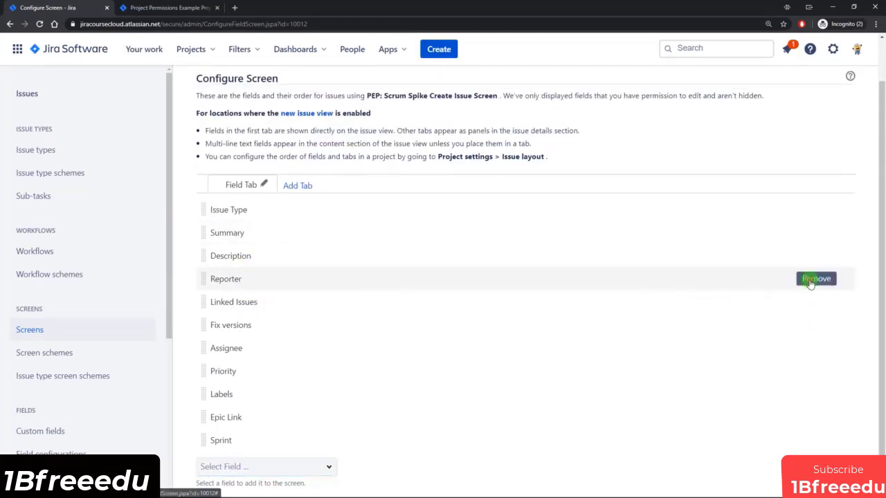
click(812, 302)
click(812, 320)
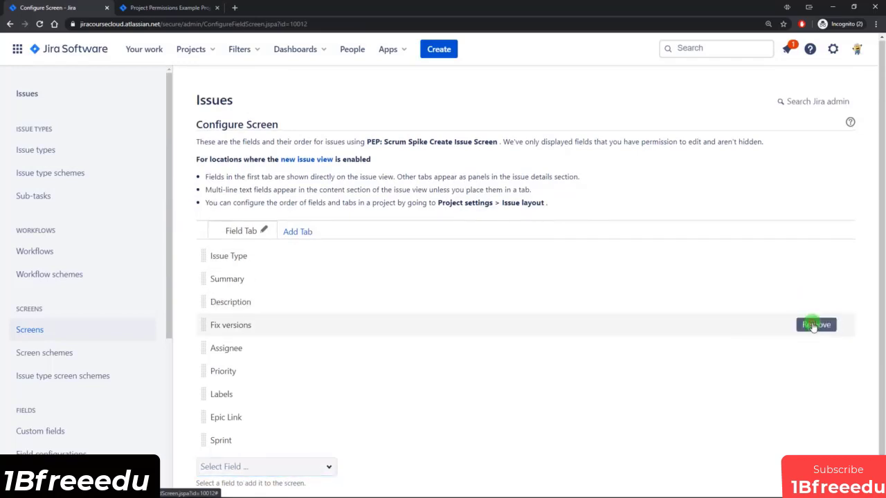
click(816, 418)
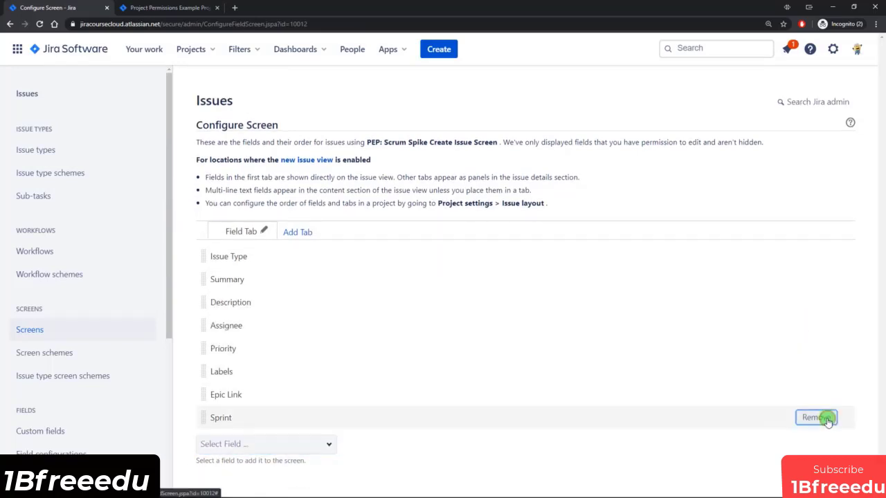
click(815, 394)
click(815, 373)
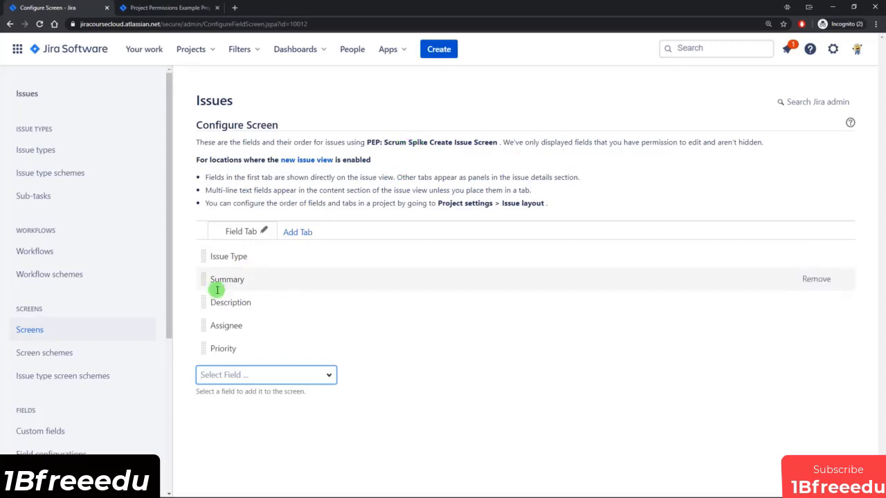
click(49, 331)
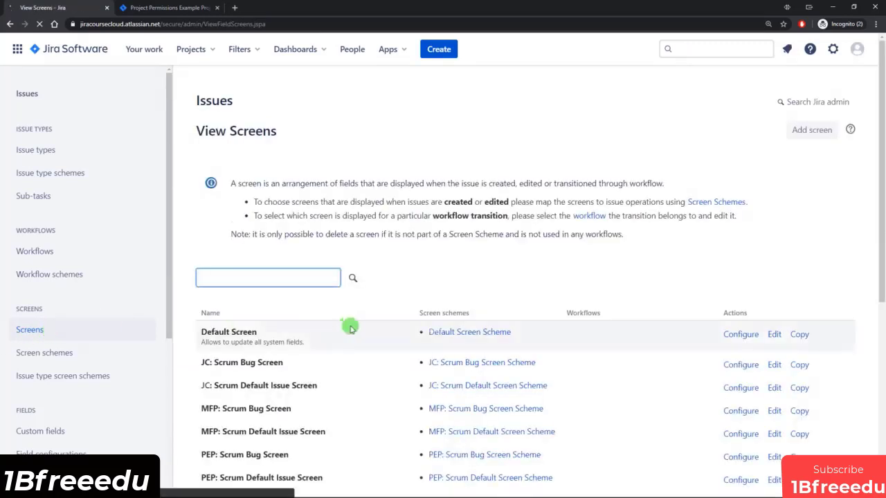
Go to Screen schemes and copy the PEP: Scrum Default Screen Scheme name for reuse.
scroll(348, 325, down, 3)
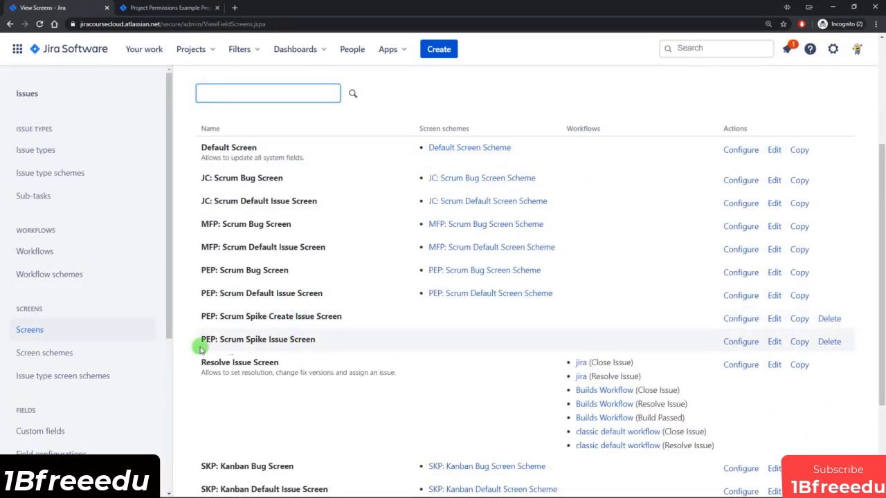
click(59, 356)
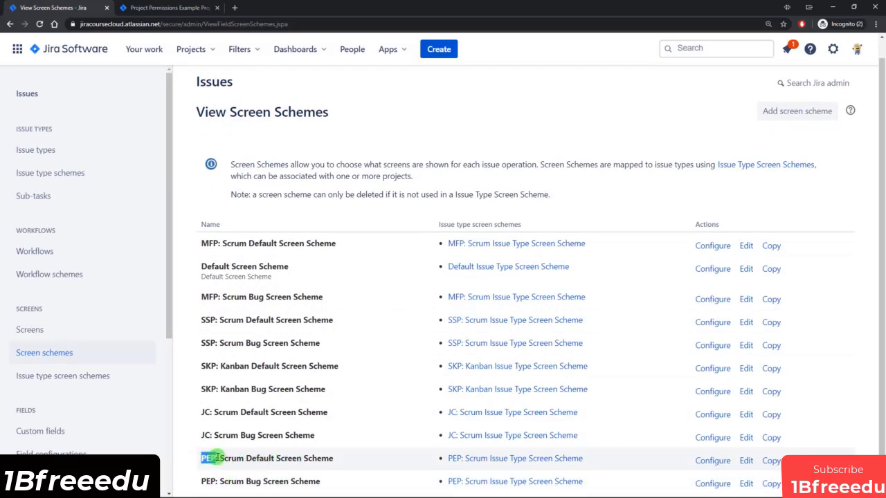
drag(254, 457, 303, 458)
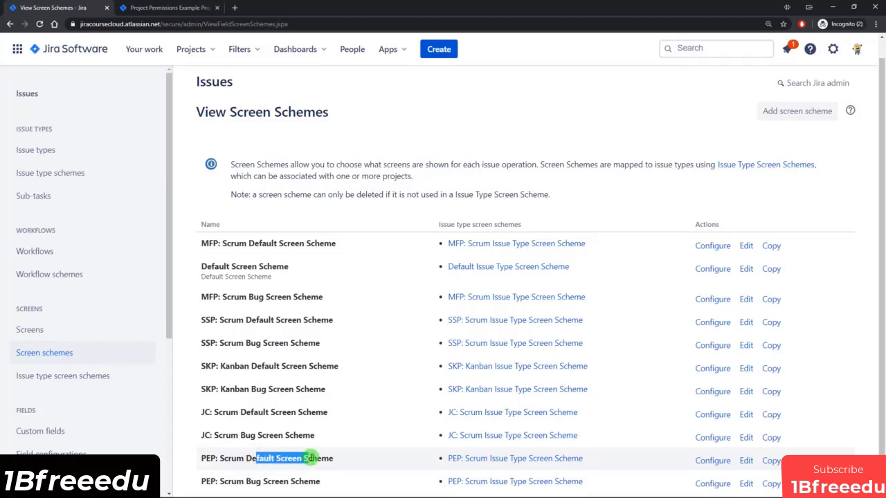
drag(246, 482, 302, 481)
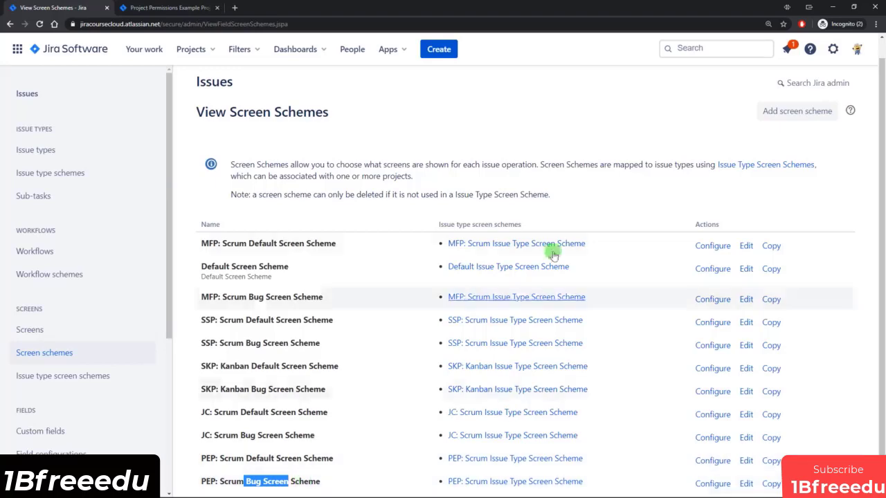
click(776, 113)
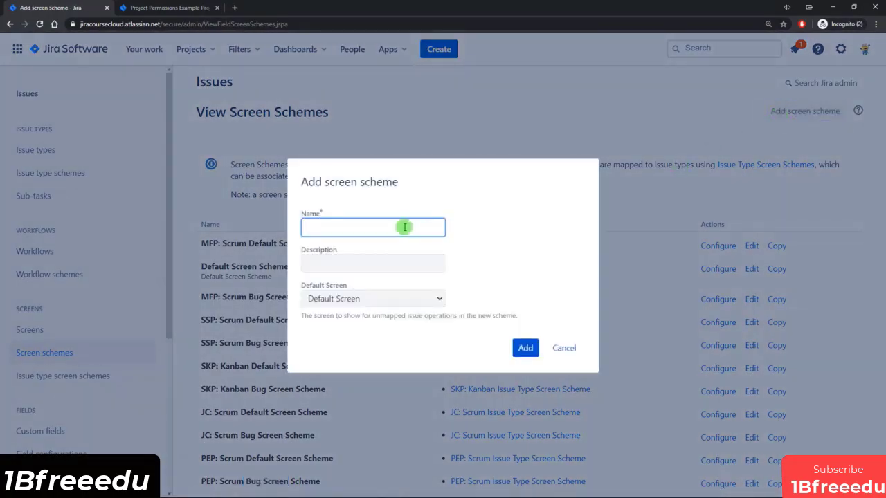
click(563, 348)
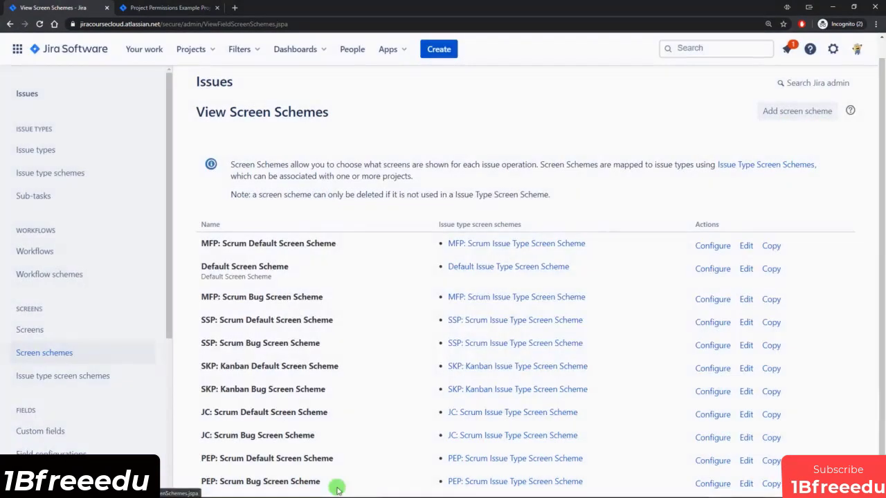
drag(334, 458, 220, 459)
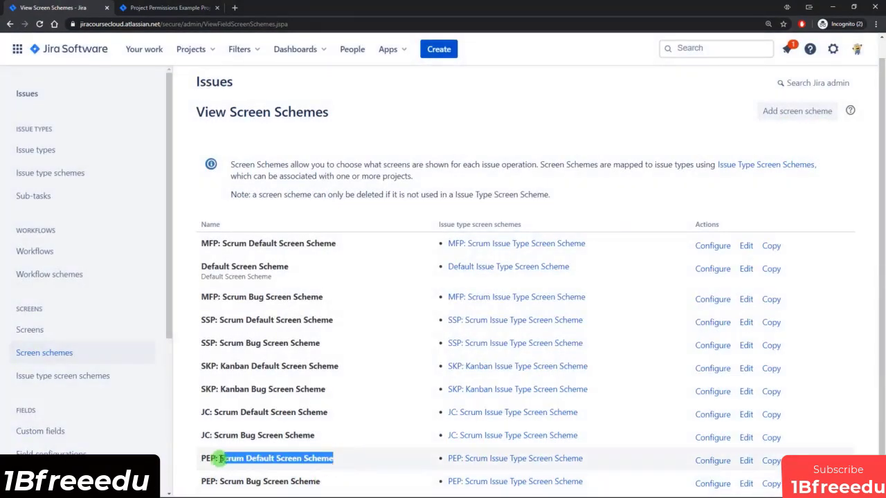
click(666, 198)
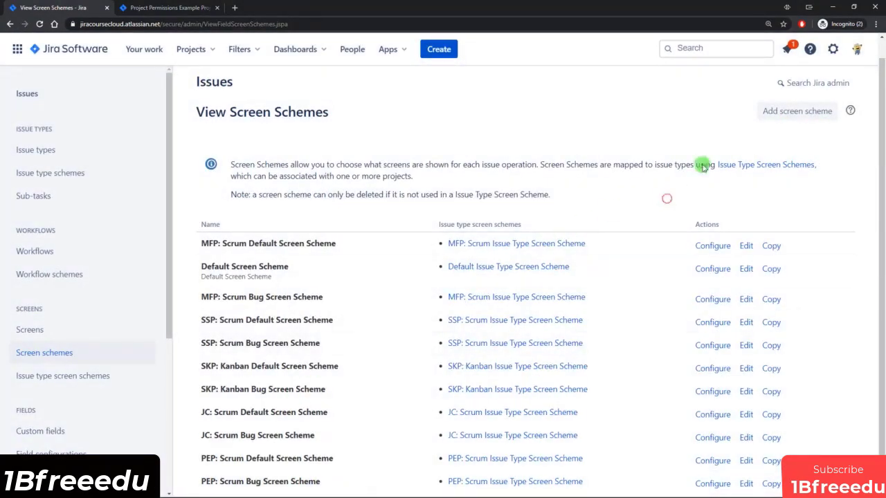
Add screen scheme PEP: Scrum Spike Screen Scheme with default screen PEP: Scrum Spike Issue Screen.
click(806, 111)
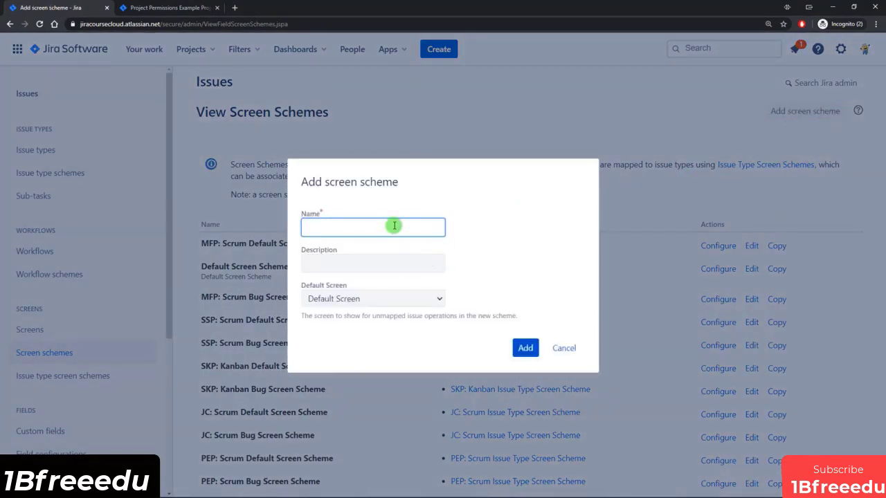
text(PEP: Scrum Default Screen Scheme)
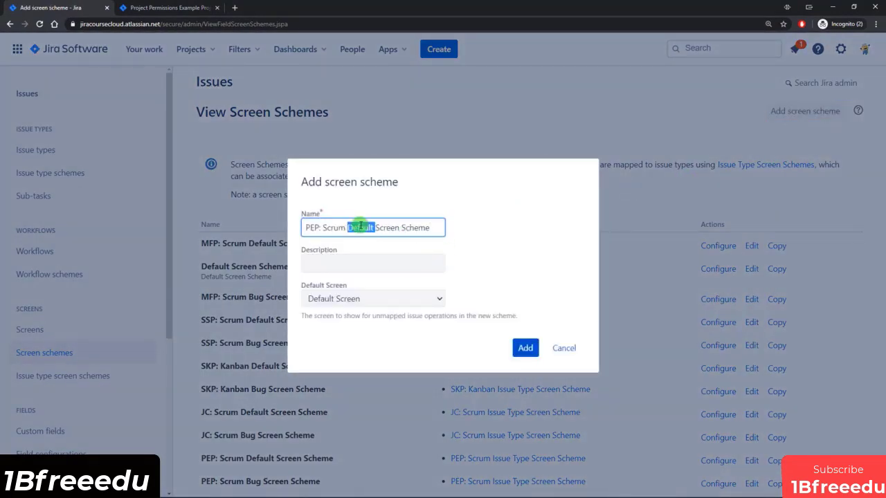
key(BackSpace)
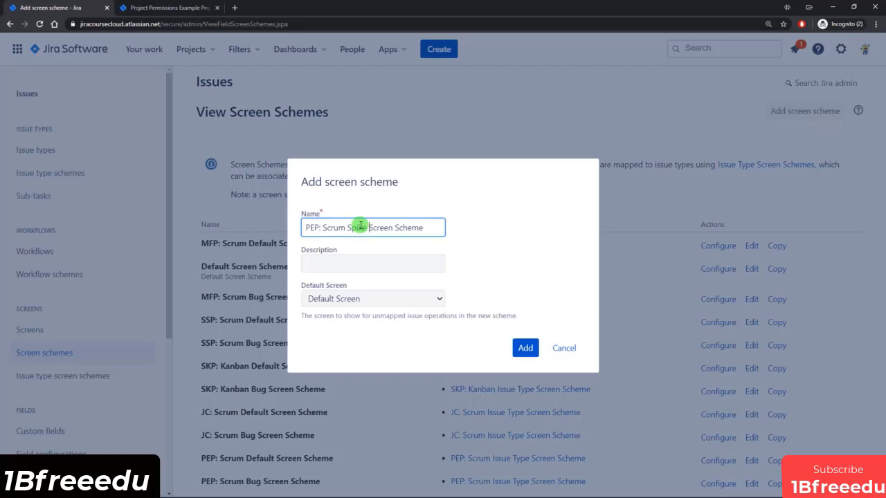
click(425, 303)
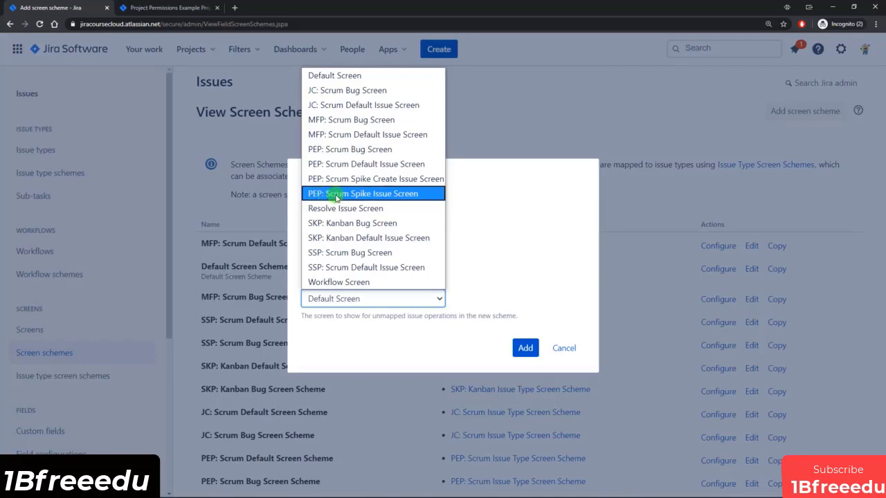
click(392, 197)
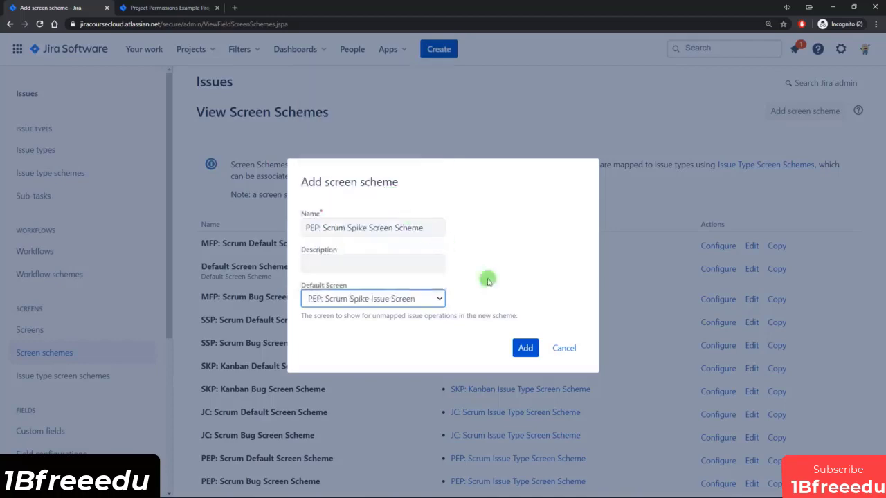
click(525, 348)
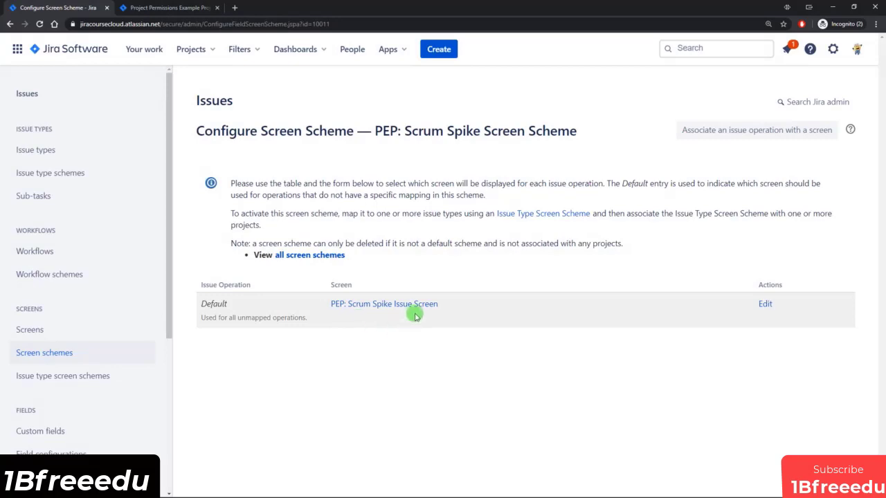
Associate the Create issue operation with PEP: Scrum Spike Create Issue Screen.
click(732, 131)
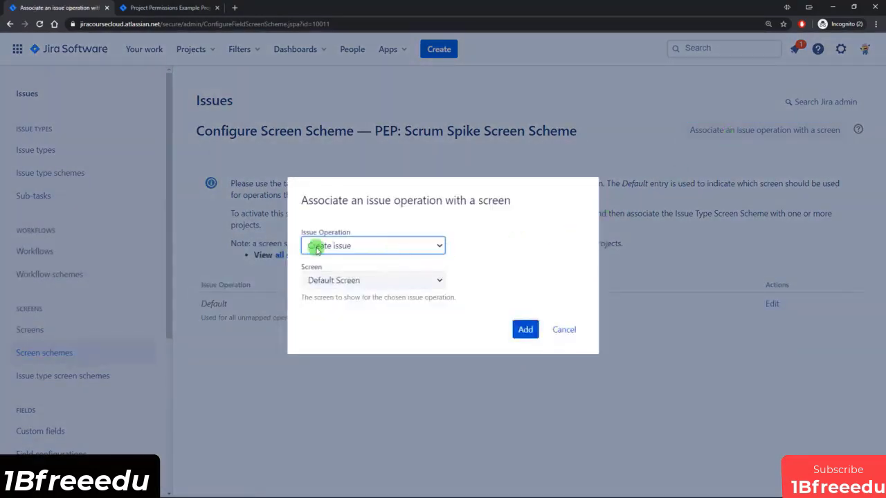
click(426, 284)
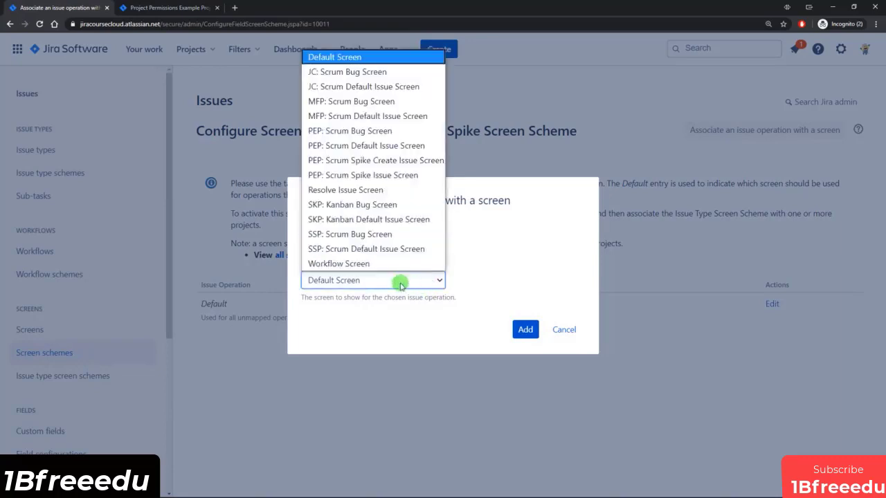
click(405, 161)
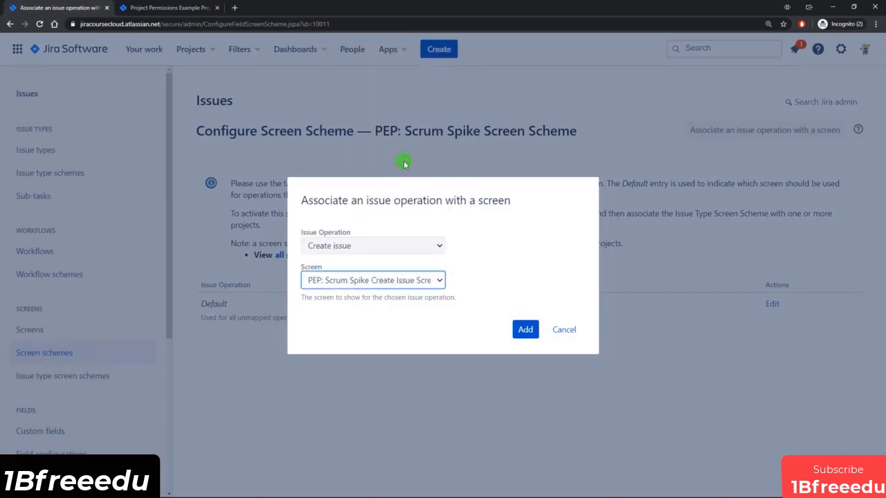
click(522, 329)
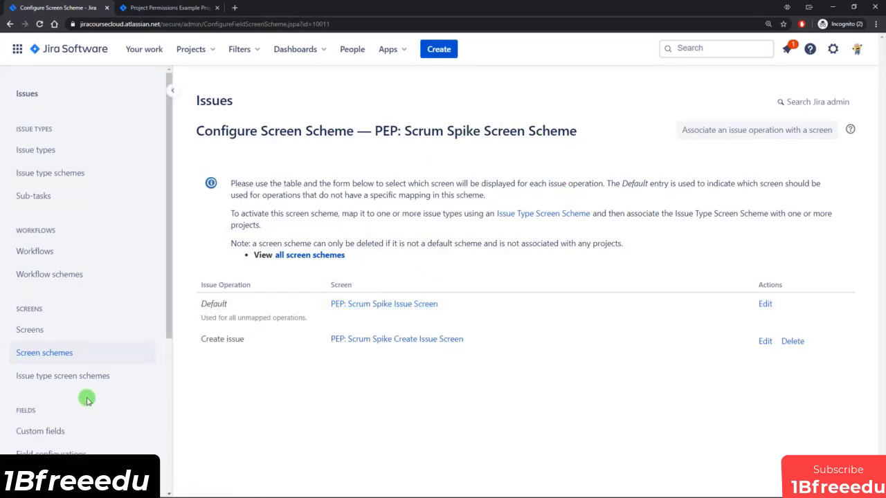
click(64, 377)
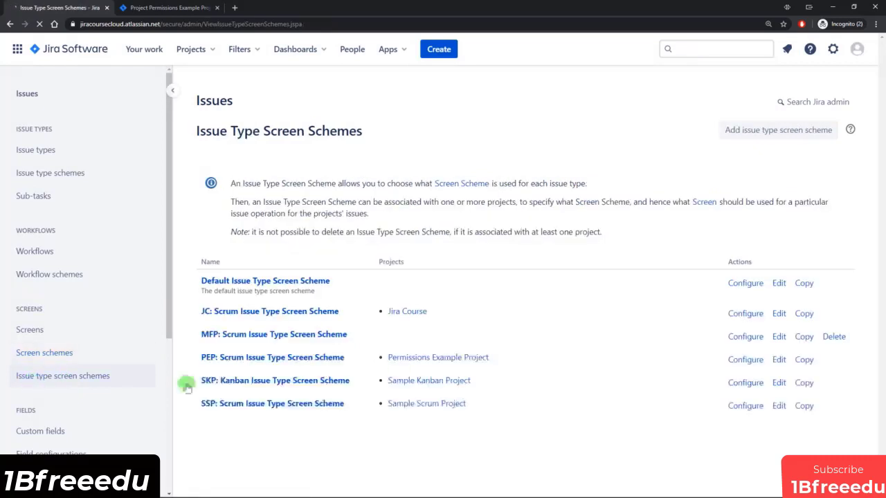
In PEP: Scrum Issue Type Screen Scheme, map the Spike issue type to PEP: Scrum Spike Screen Scheme.
click(265, 359)
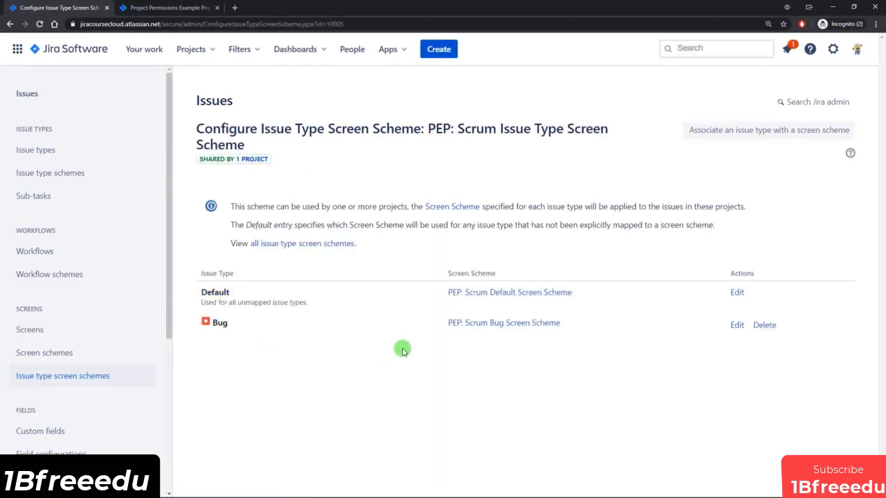
click(756, 135)
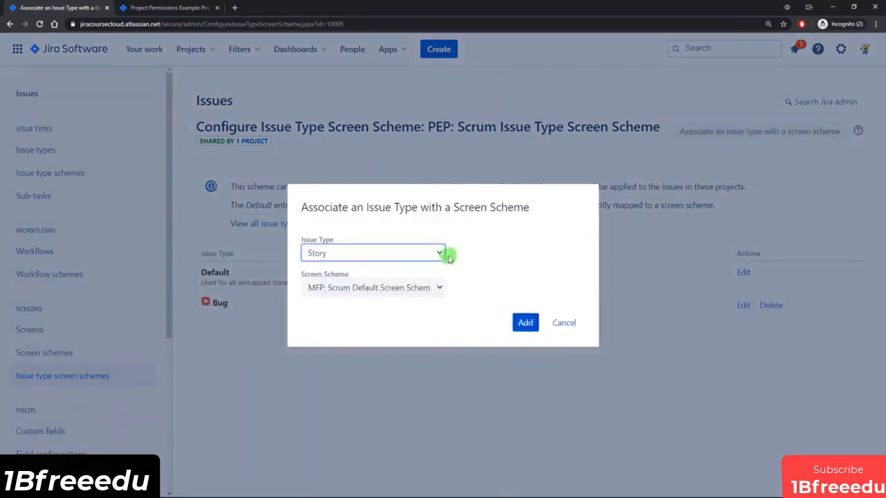
click(434, 253)
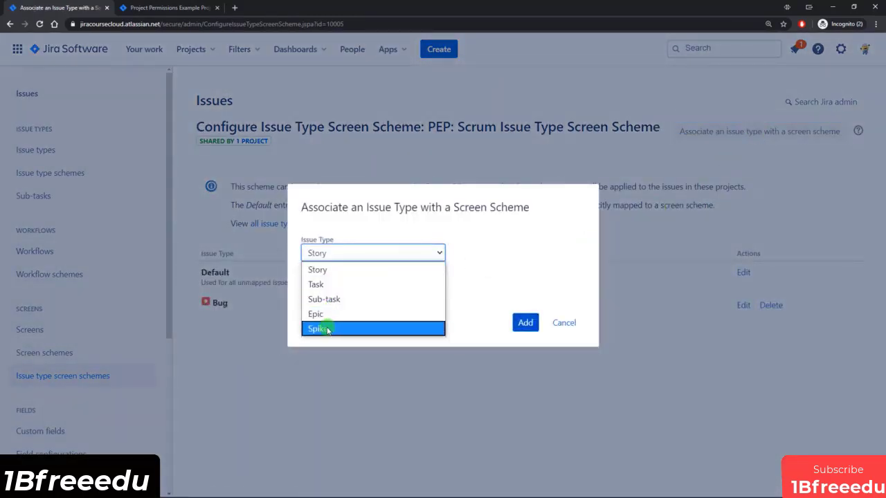
click(327, 329)
click(422, 286)
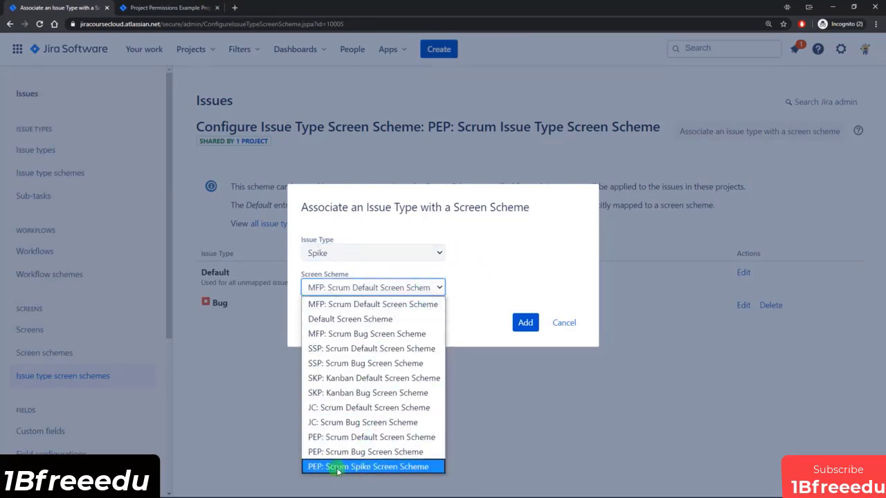
click(403, 468)
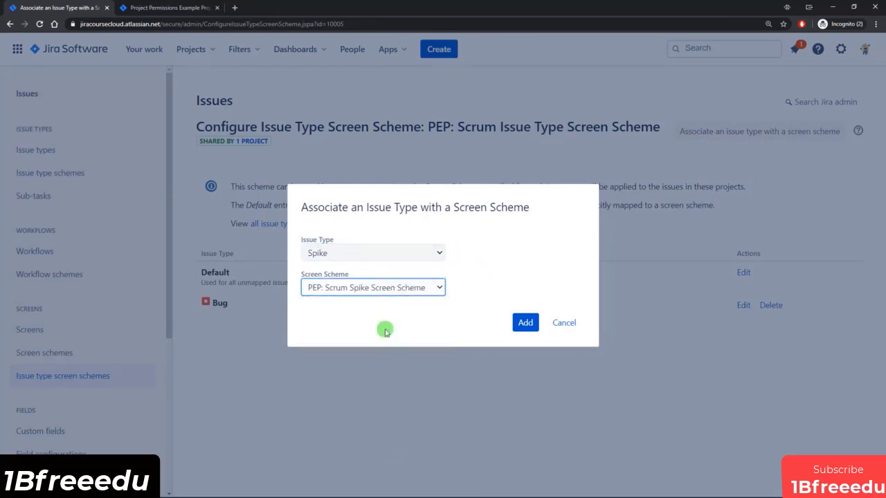
click(525, 321)
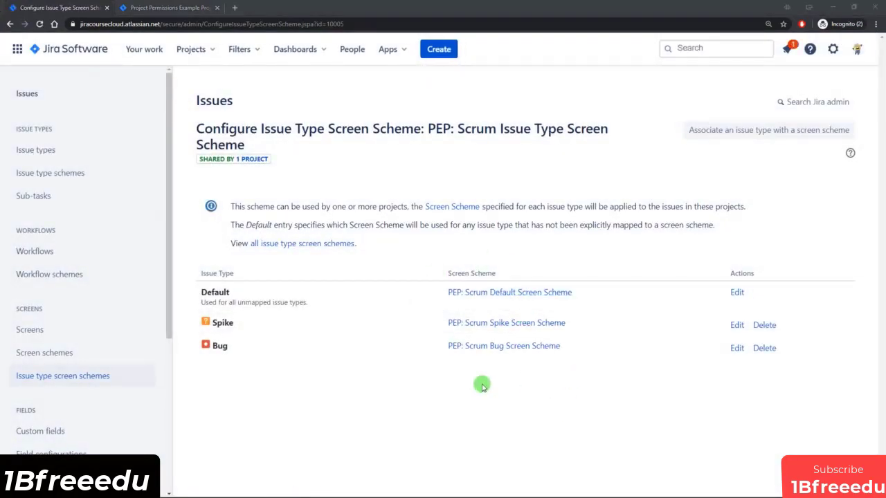
click(101, 379)
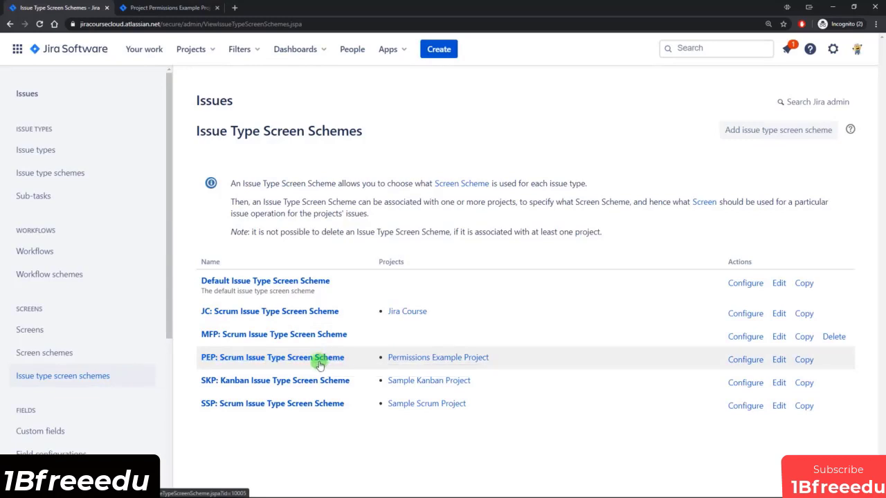
Open the Permissions Example Project's Screens settings and expand PEP: Scrum Spike Screen Scheme.
click(164, 8)
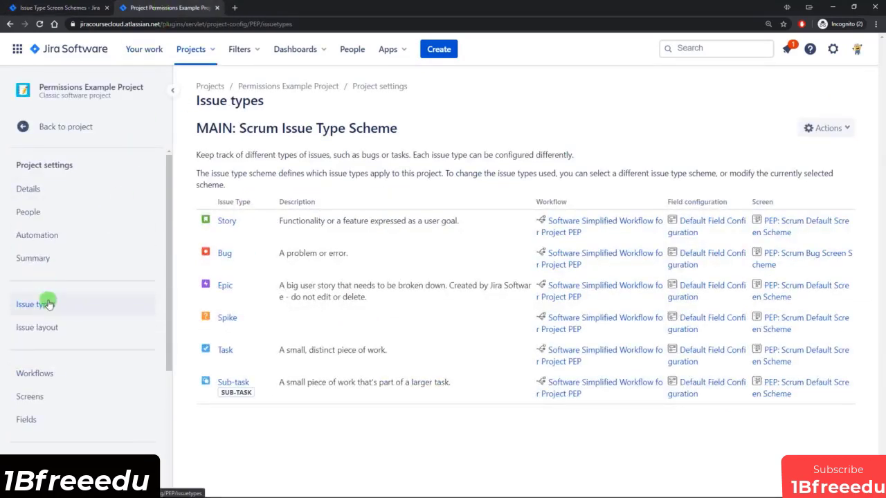
scroll(65, 300, down, 1)
click(59, 336)
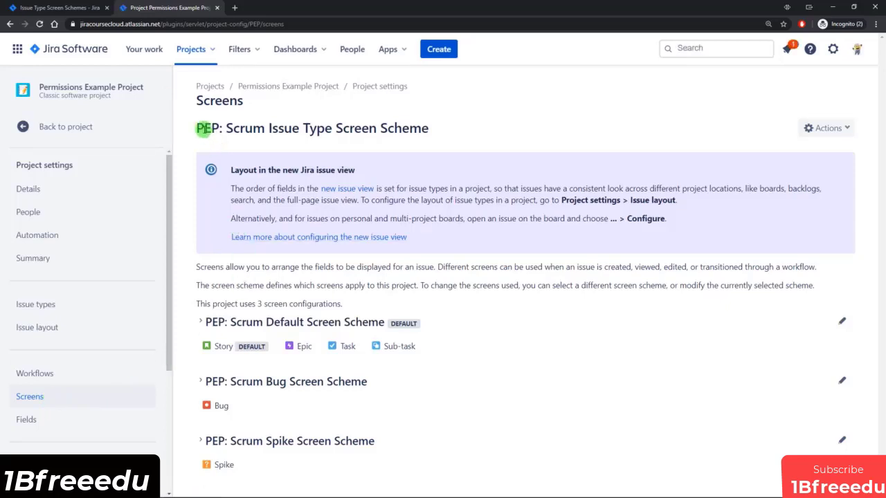
drag(199, 126, 428, 128)
click(429, 128)
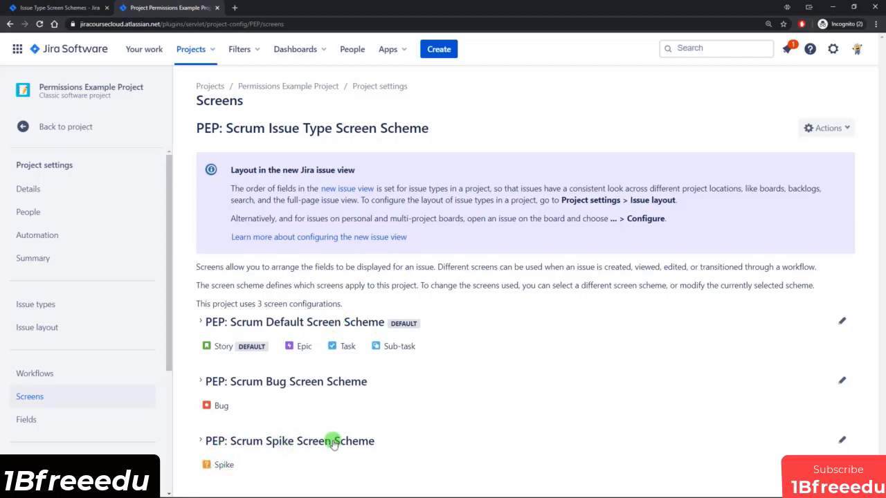
click(200, 442)
scroll(221, 443, down, 1)
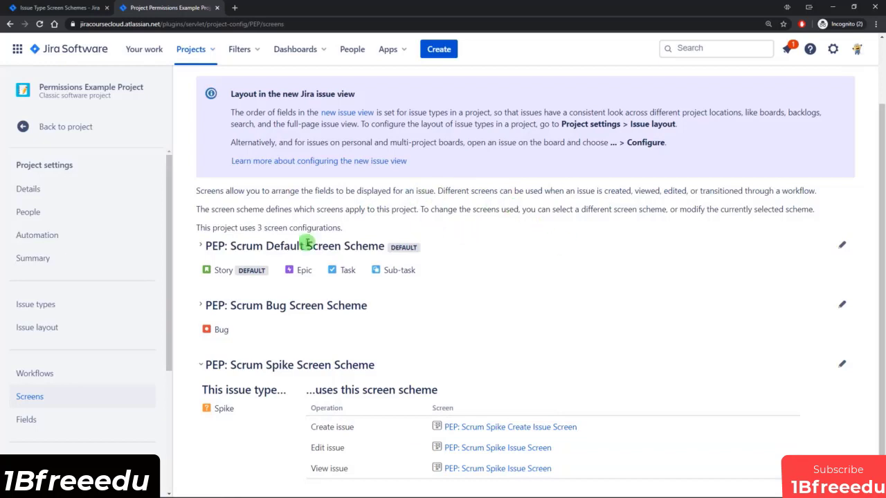
scroll(577, 318, up, 2)
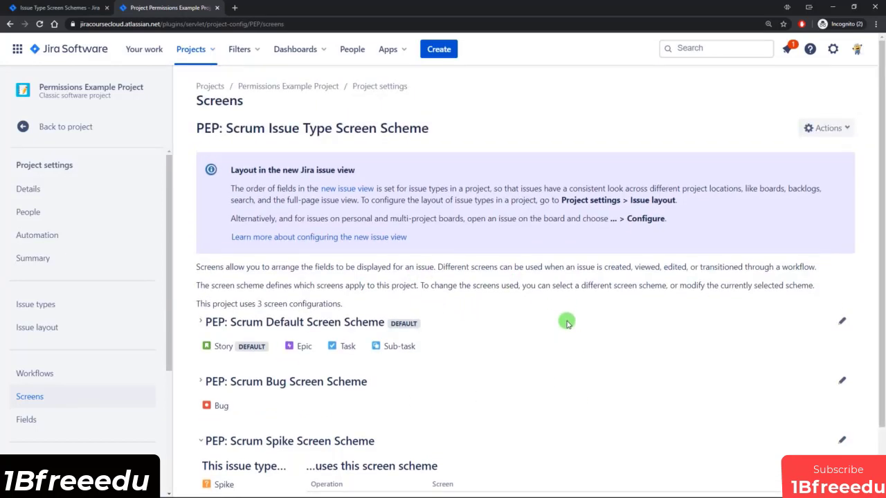
Start a new issue of type Spike and review its trimmed create form.
click(445, 50)
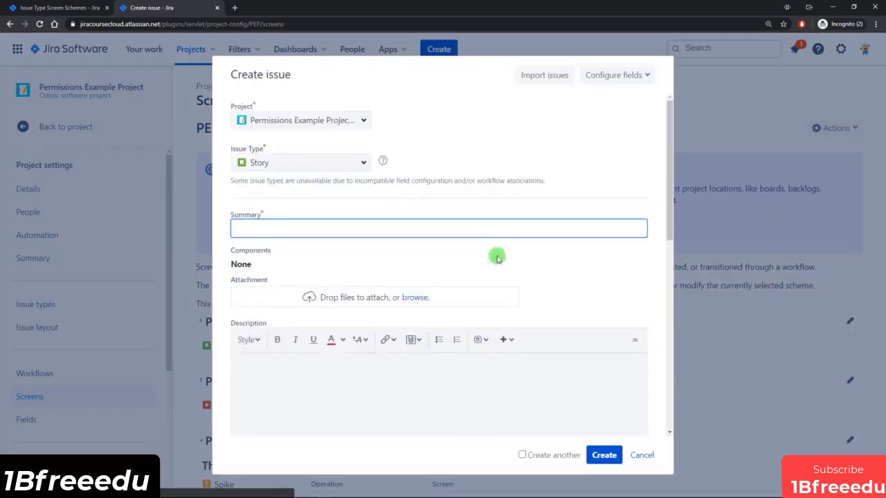
click(362, 162)
click(270, 252)
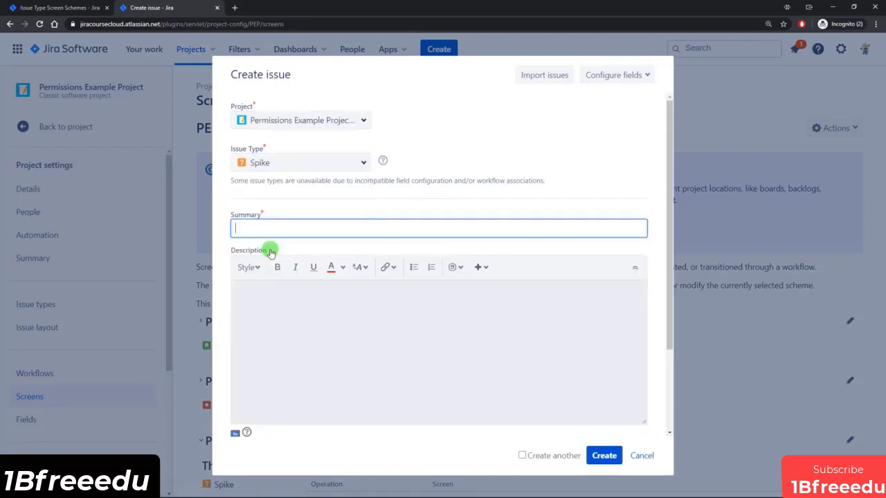
scroll(365, 201, down, 3)
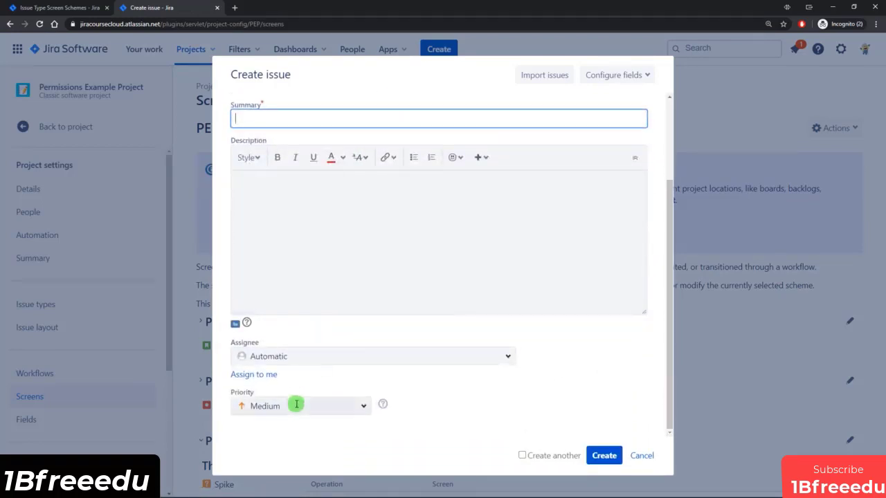
scroll(270, 265, up, 3)
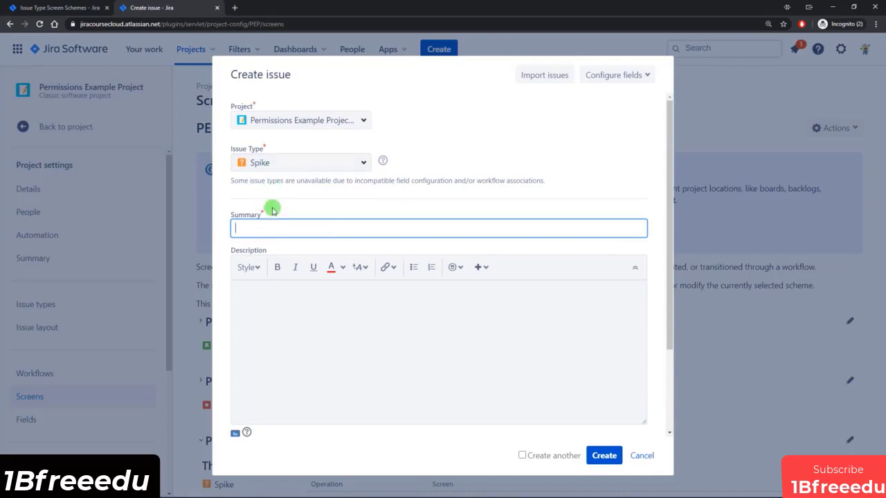
scroll(277, 269, down, 3)
scroll(280, 363, up, 3)
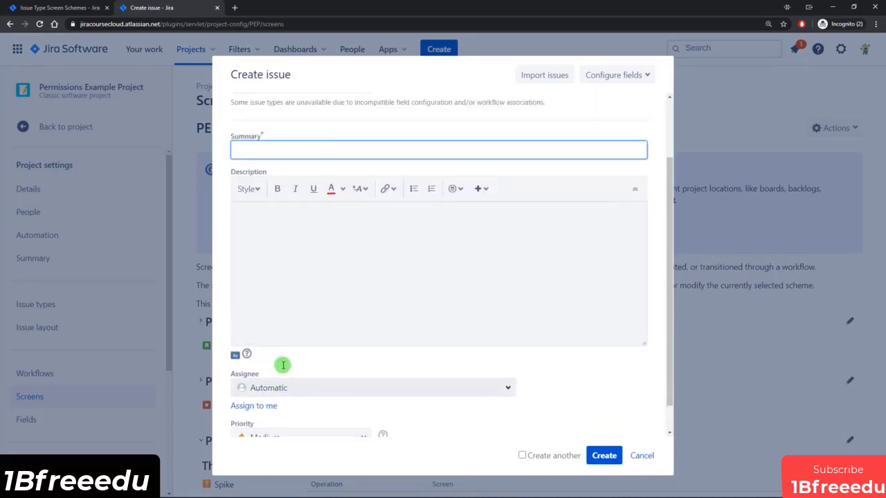
Compare against the Story form, switch back to Spike, and create the Test Spike issue.
click(352, 169)
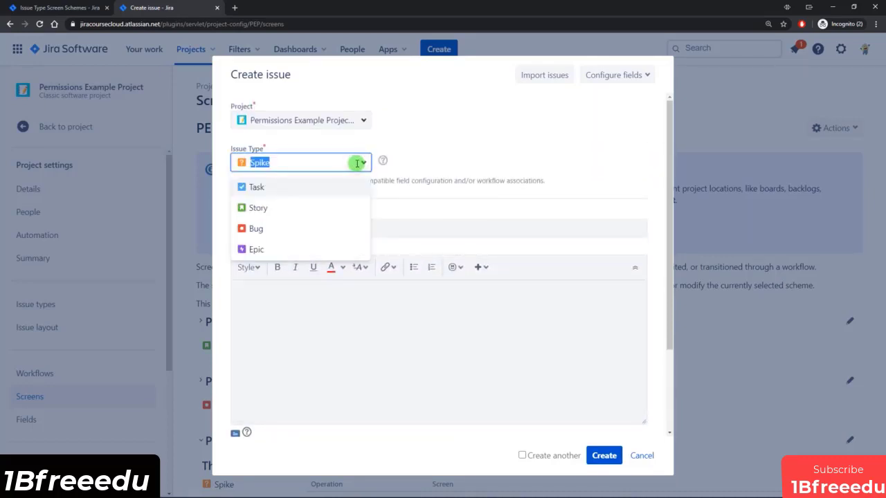
click(262, 206)
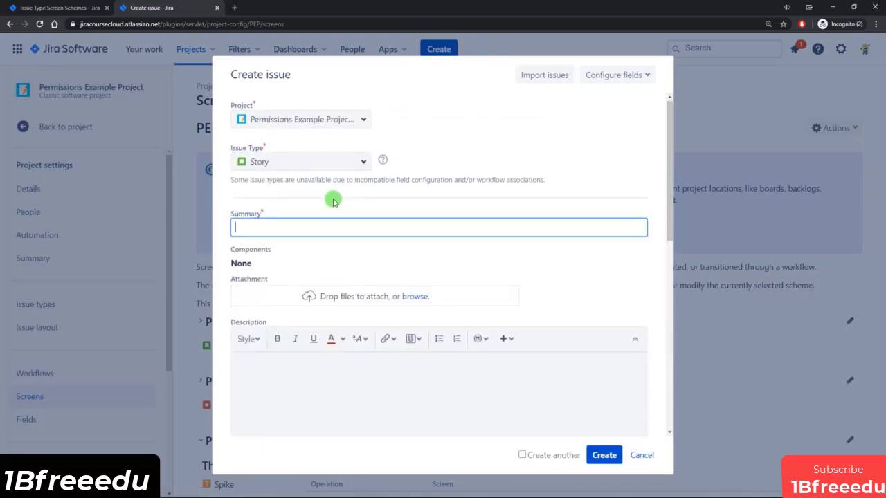
scroll(322, 200, down, 2)
scroll(269, 205, down, 5)
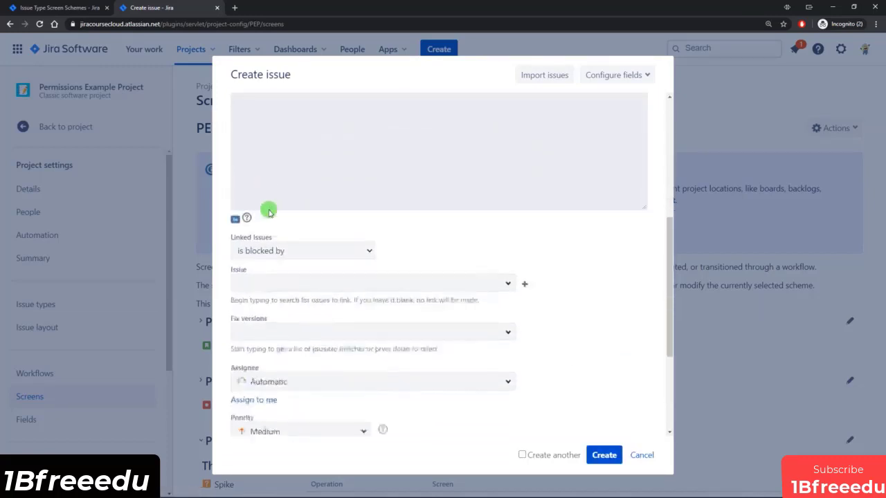
scroll(287, 365, up, 8)
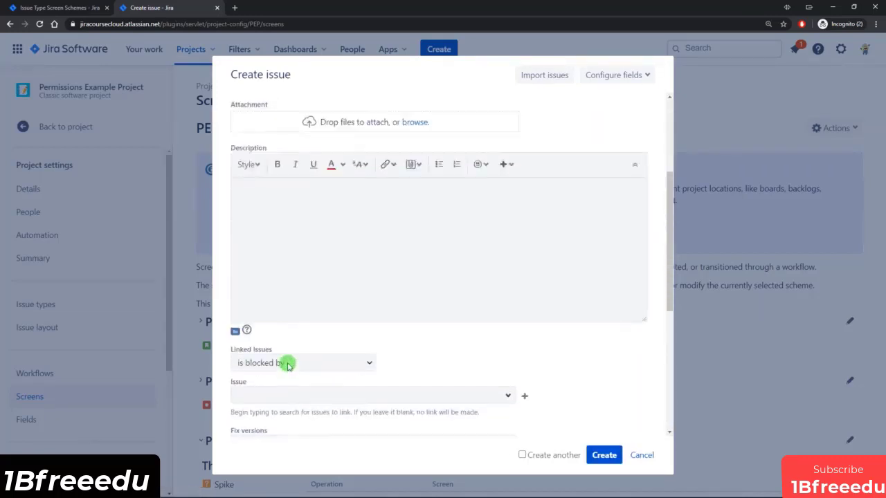
click(330, 160)
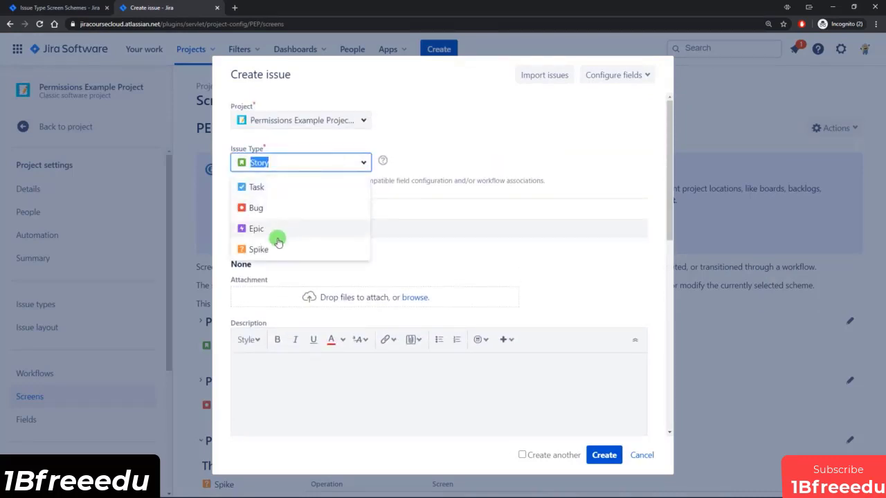
click(263, 249)
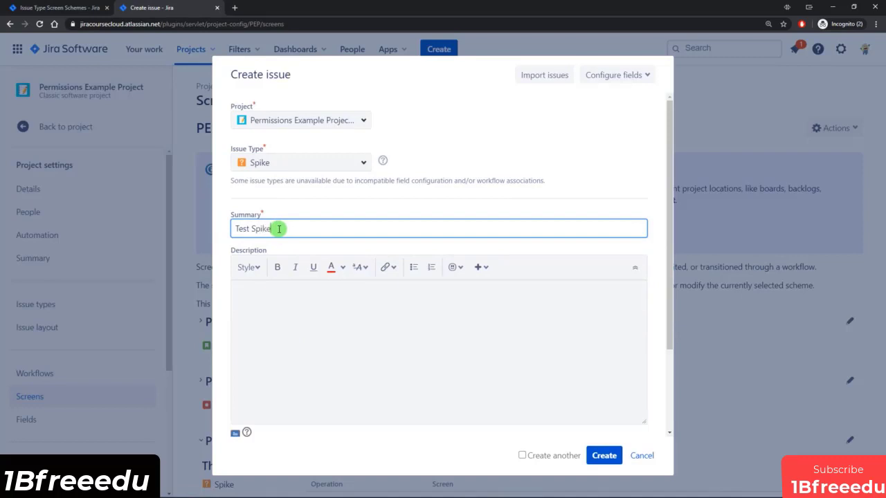
scroll(356, 309, down, 3)
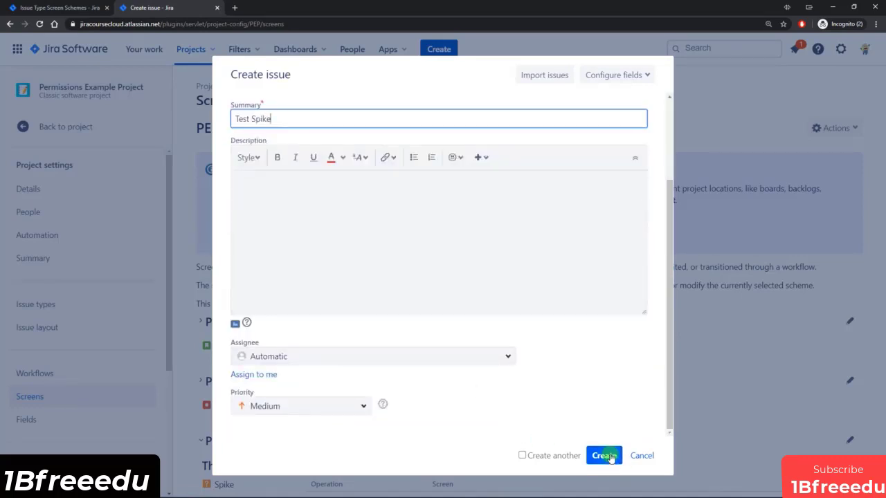
click(606, 457)
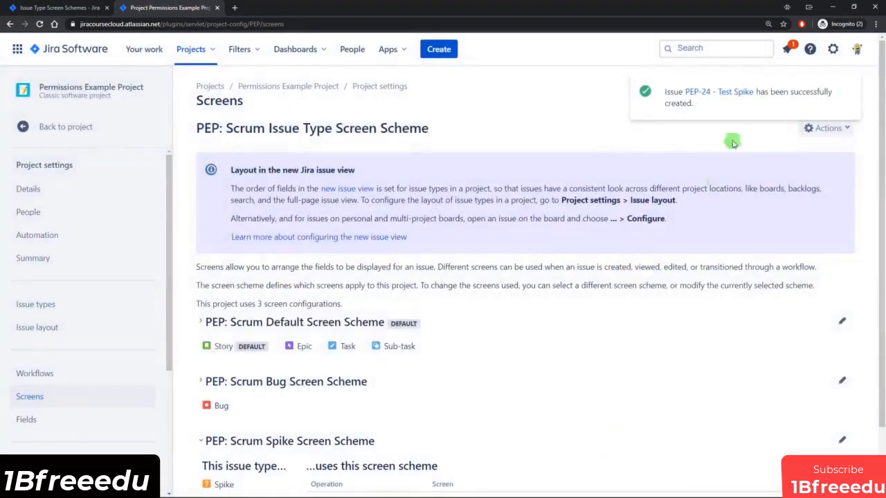
Open PEP-24, reveal its 6 hidden fields, review everything, then close the issue tab.
ctrl+click(732, 95)
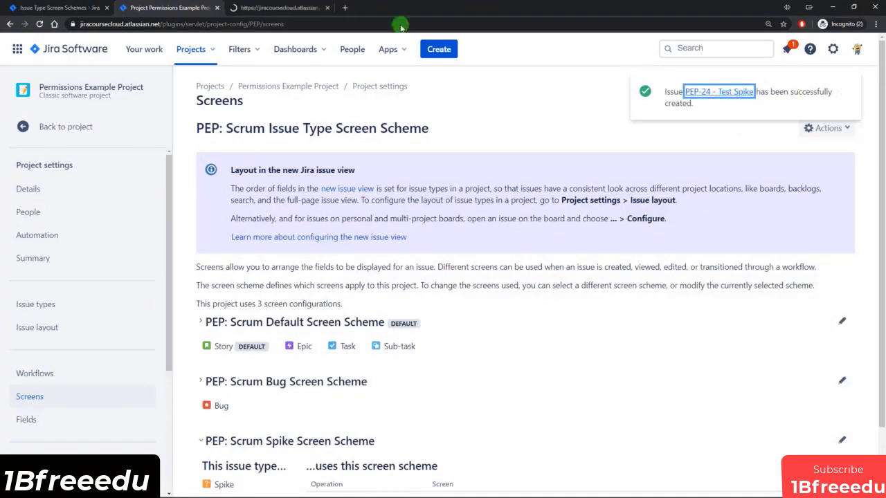
click(294, 8)
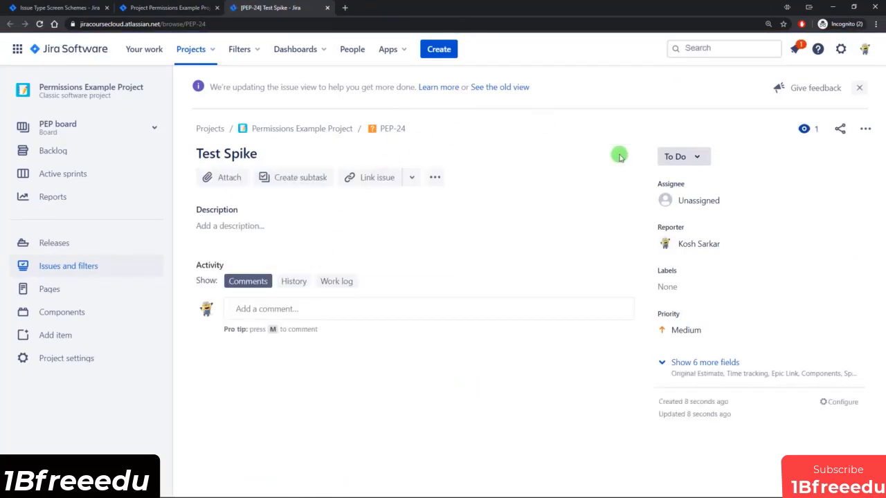
click(724, 357)
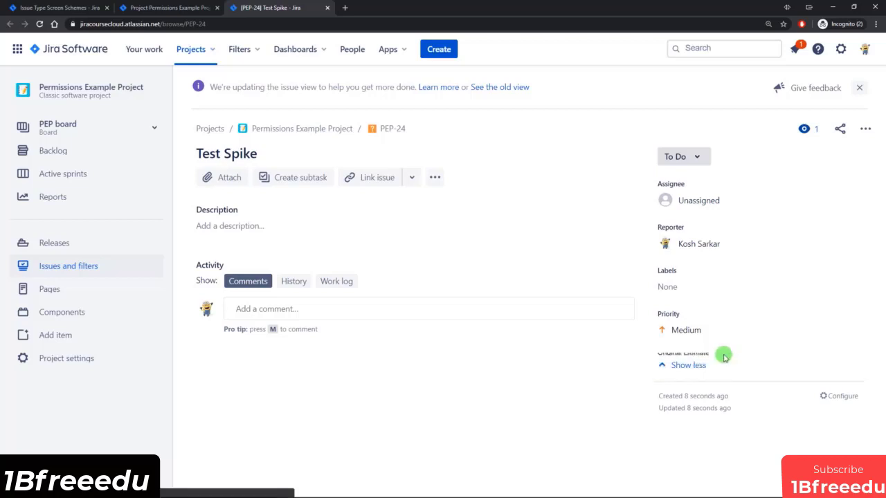
scroll(726, 358, down, 3)
scroll(702, 378, up, 3)
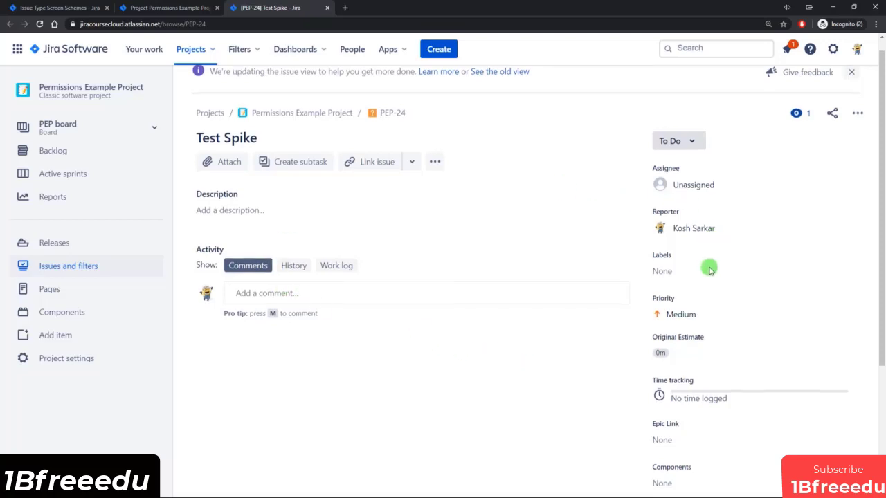
scroll(705, 280, down, 3)
scroll(696, 330, up, 3)
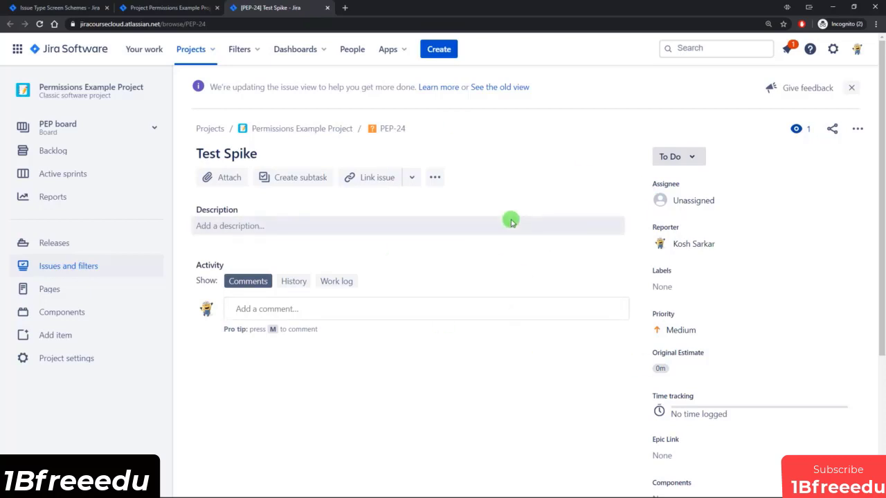
key(ctrl+w)
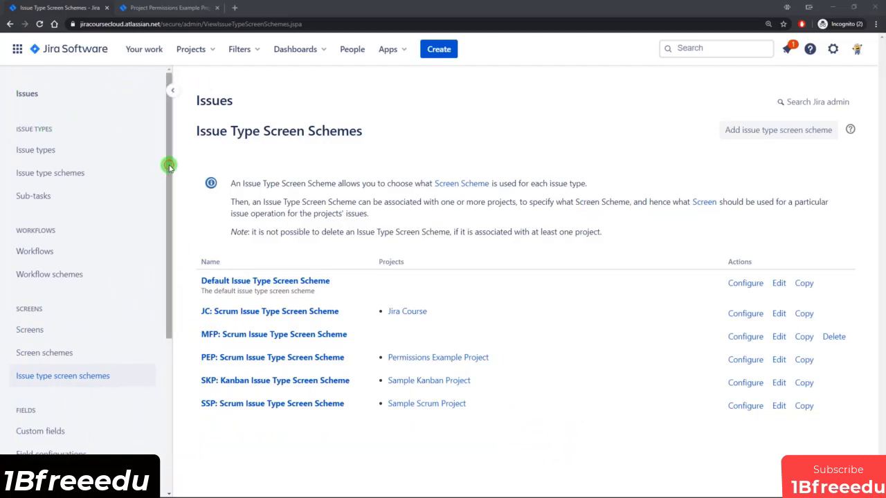
Open the Custom fields admin page and browse its pages 2 and 1.
drag(169, 166, 168, 245)
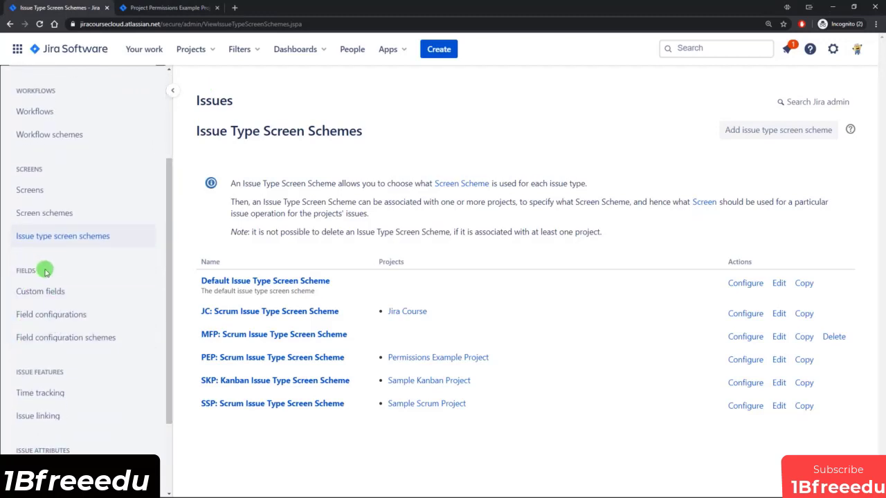
click(55, 294)
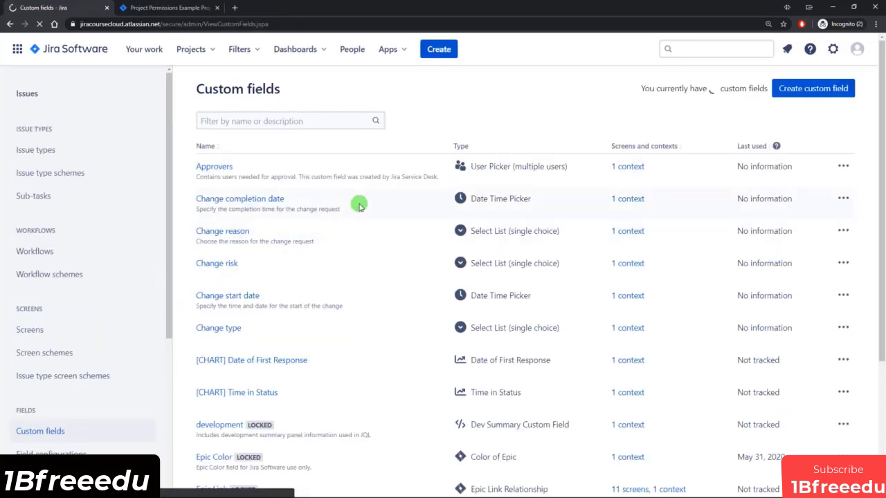
scroll(371, 204, down, 3)
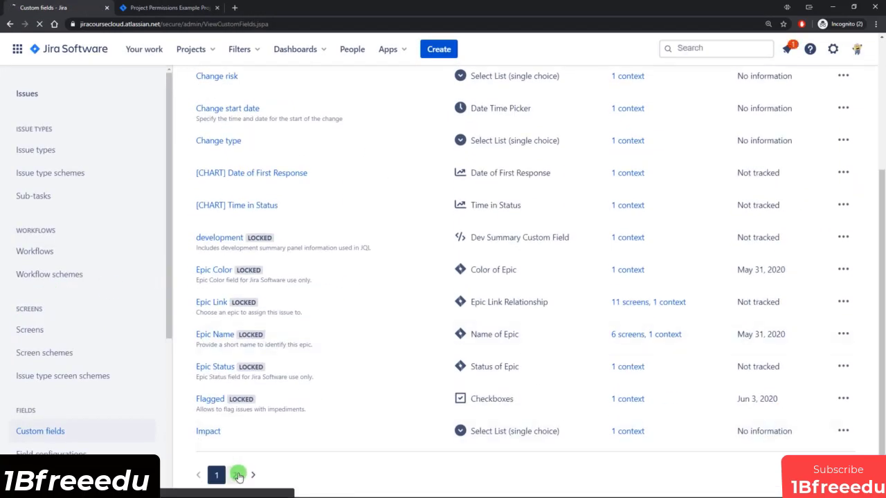
click(235, 475)
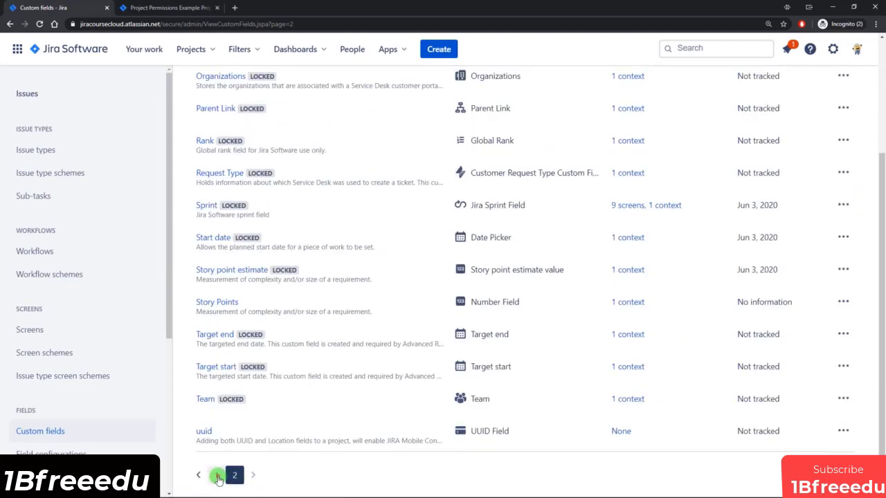
click(218, 476)
scroll(372, 449, up, 3)
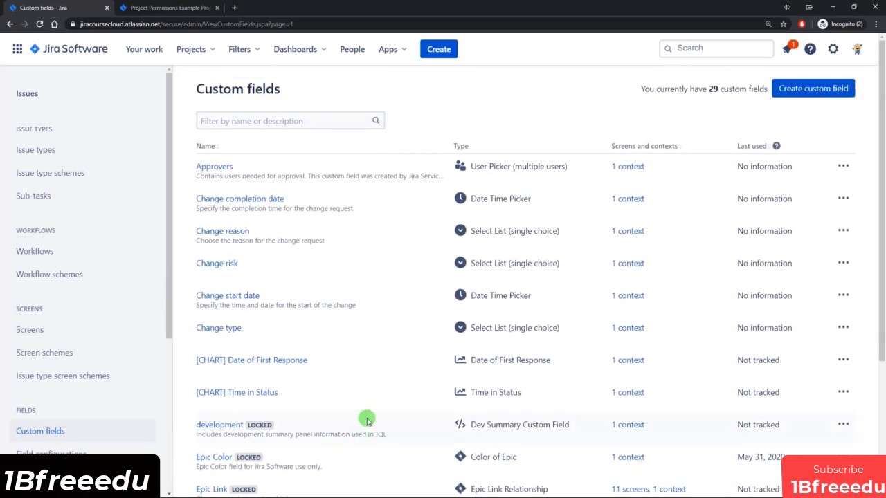
Start a new custom field and browse the Advanced field types.
click(815, 90)
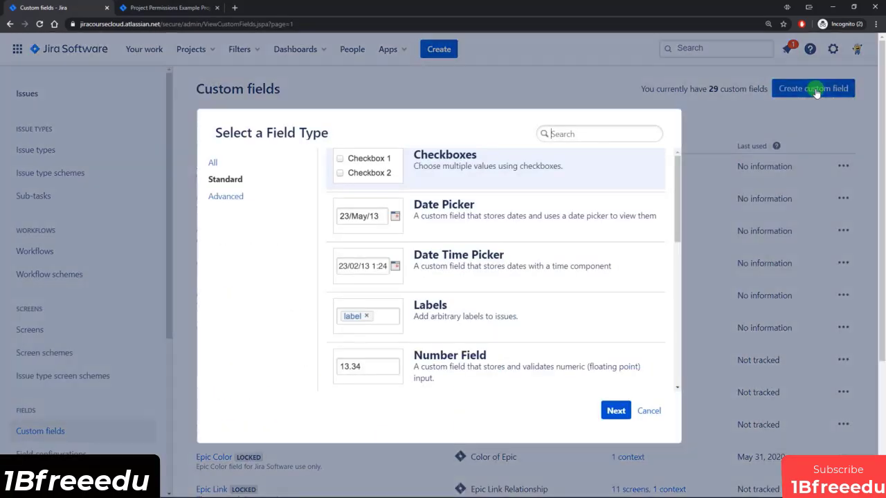
drag(678, 159, 678, 164)
mouse_move(680, 171)
mouse_down()
mouse_move(677, 318)
mouse_move(678, 170)
mouse_up()
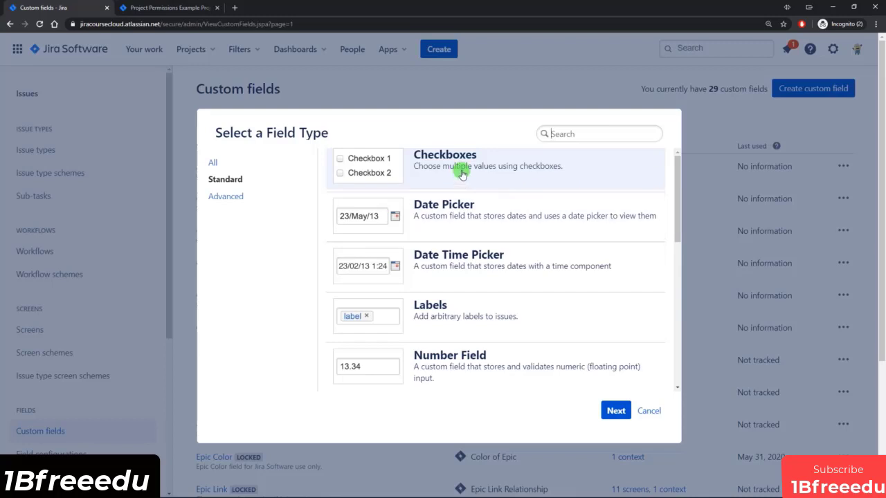
scroll(459, 173, down, 1)
scroll(466, 281, down, 3)
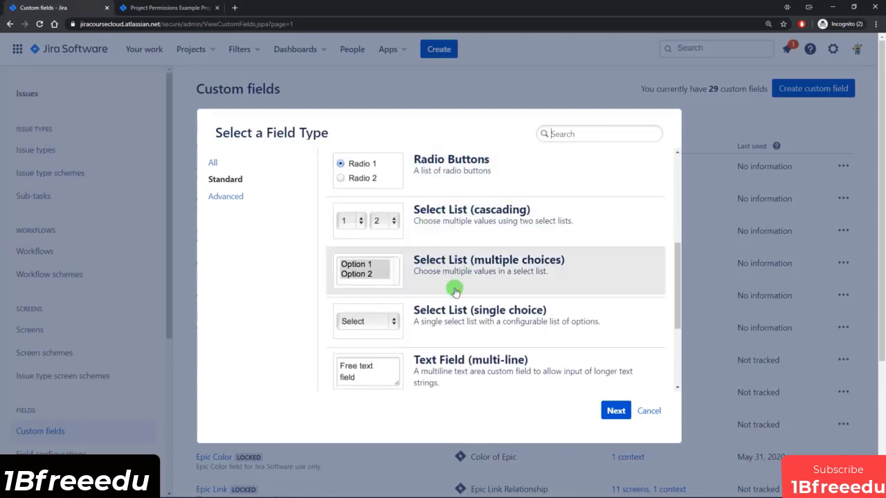
scroll(457, 280, down, 2)
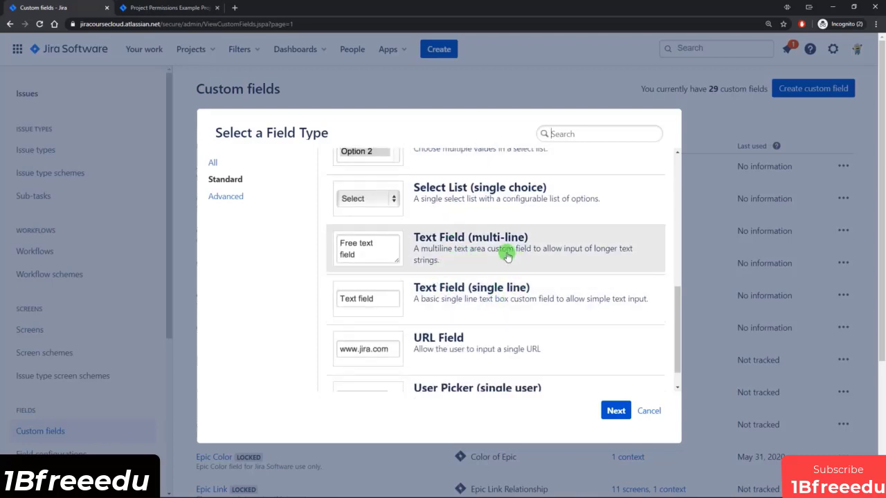
scroll(507, 304, down, 1)
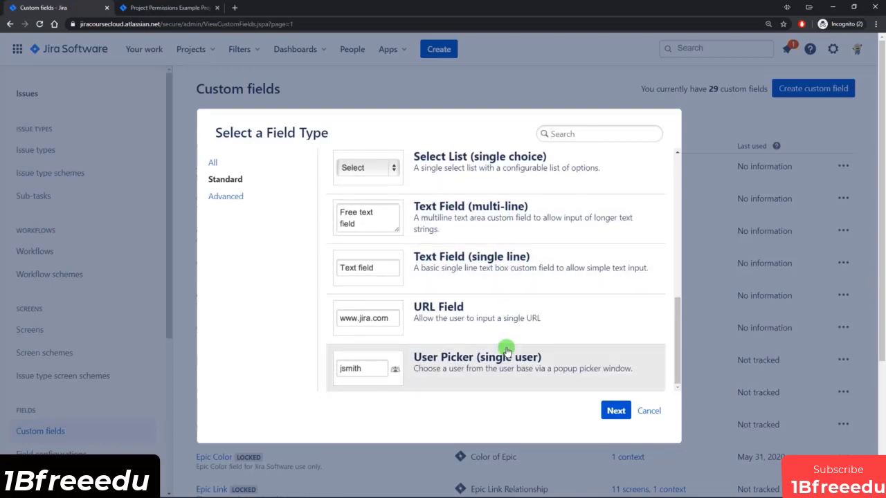
click(233, 199)
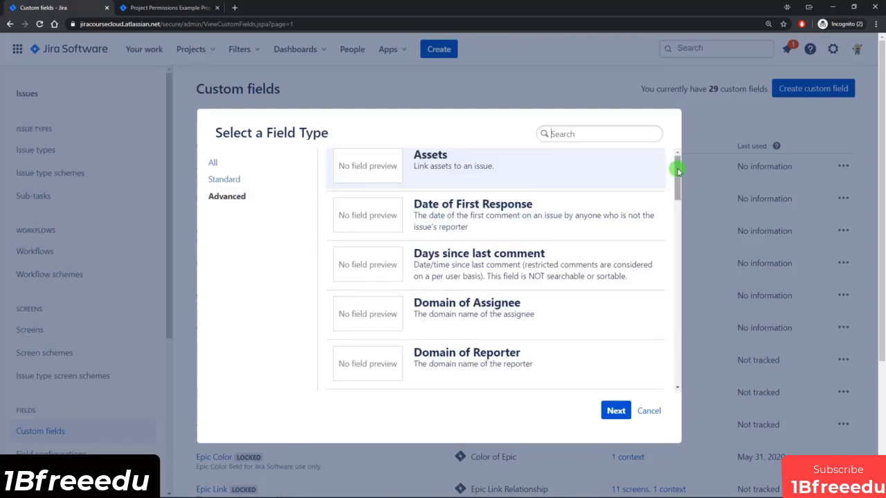
drag(678, 169, 678, 254)
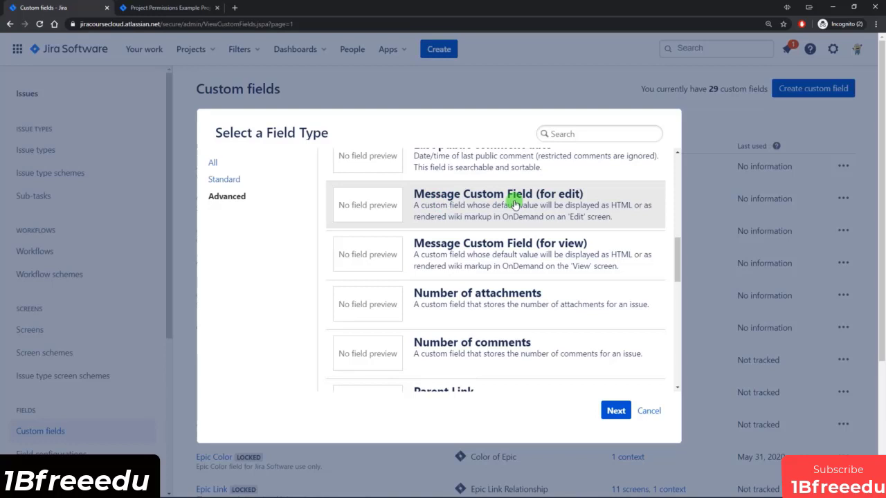
Go back to the Standard types and continue with Select List (single choice).
click(235, 182)
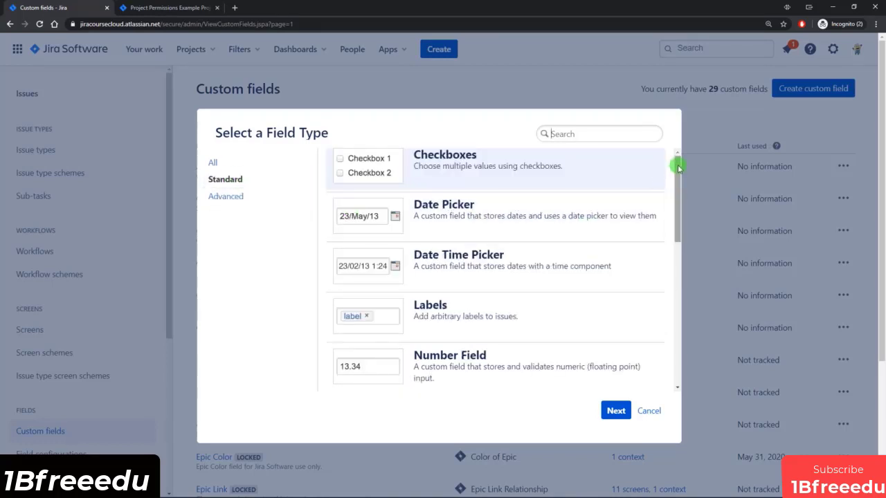
drag(679, 167, 684, 250)
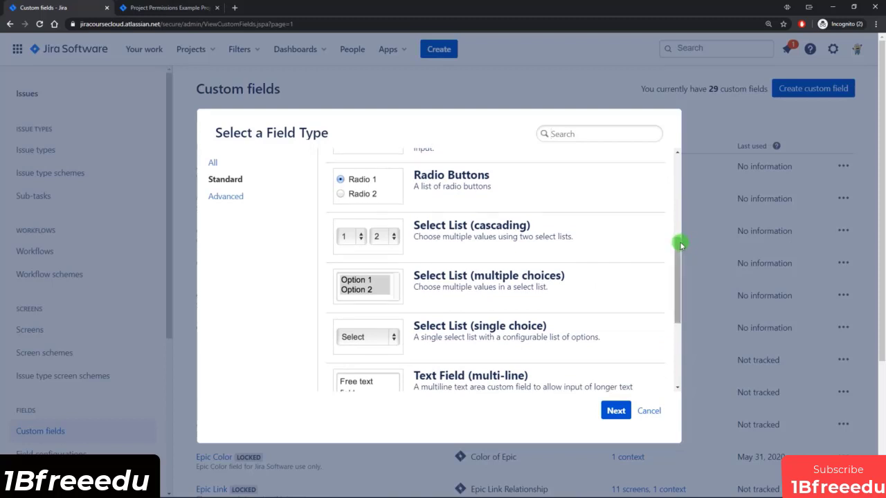
scroll(652, 245, down, 2)
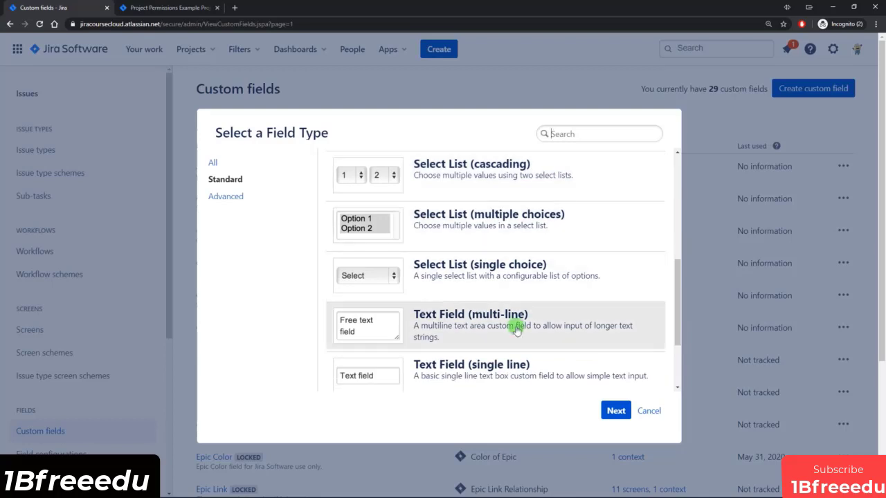
click(461, 276)
click(615, 411)
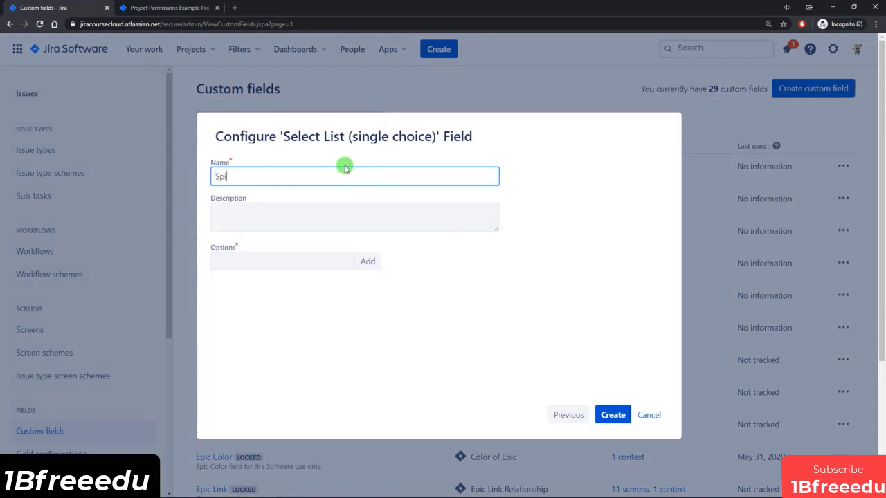
Enter the description 'What type of Spike is it?', list Research, Investigation and Other, and create the field.
click(323, 209)
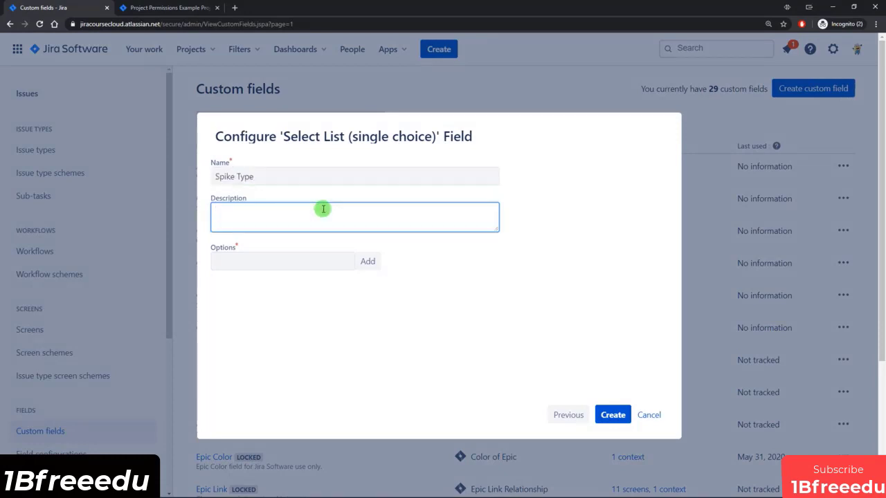
click(308, 260)
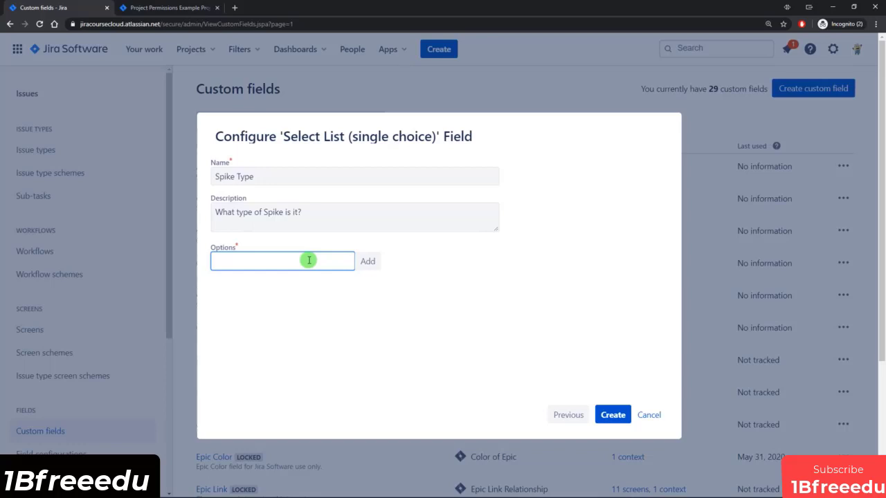
key(Return)
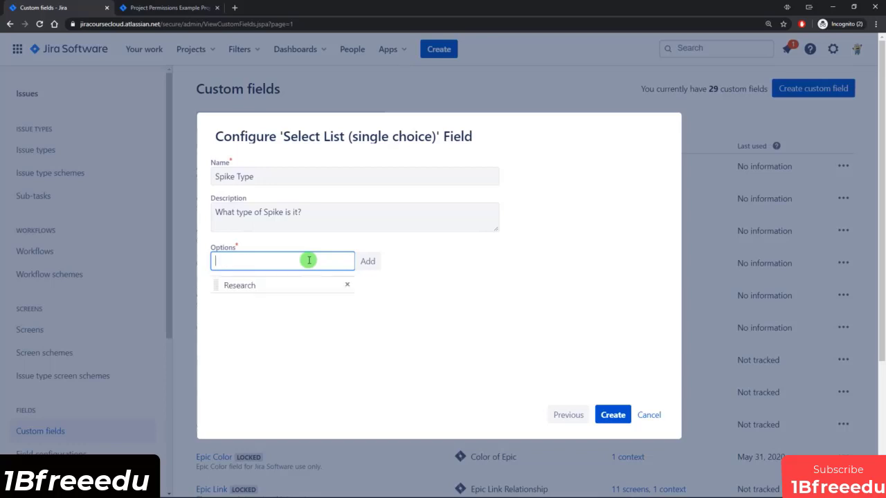
text(Investigation)
key(Return)
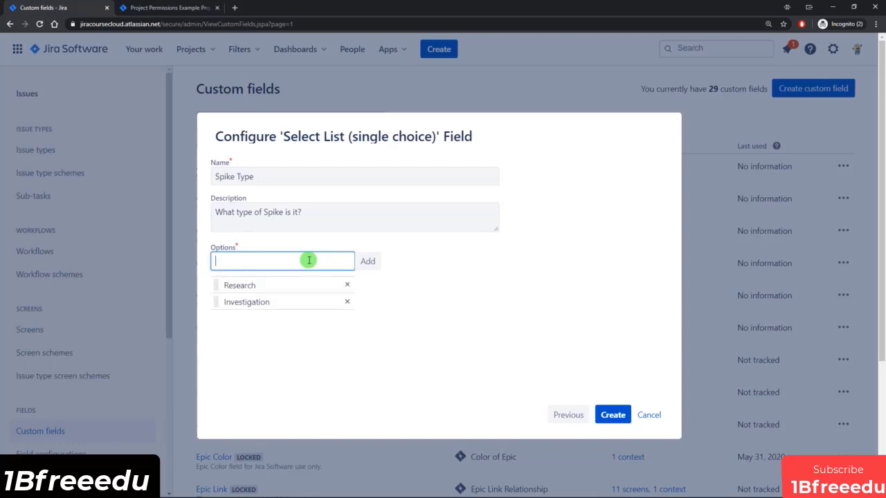
key(Return)
click(613, 416)
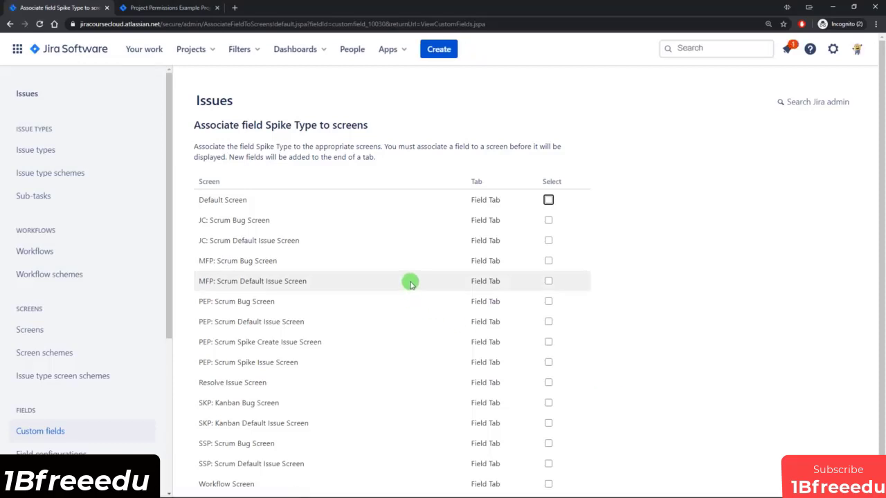
Associate Spike Type with PEP: Scrum Spike Create Issue Screen and PEP: Scrum Spike Issue Screen.
scroll(409, 283, down, 1)
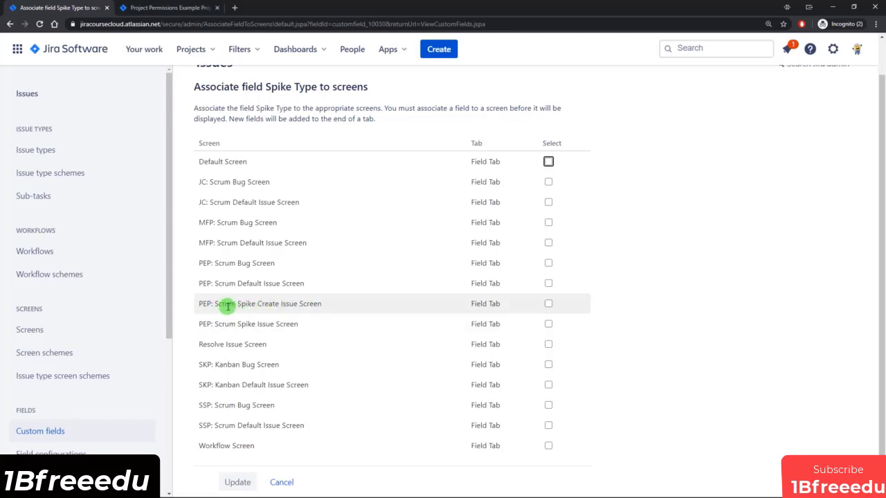
drag(238, 304, 325, 305)
click(320, 304)
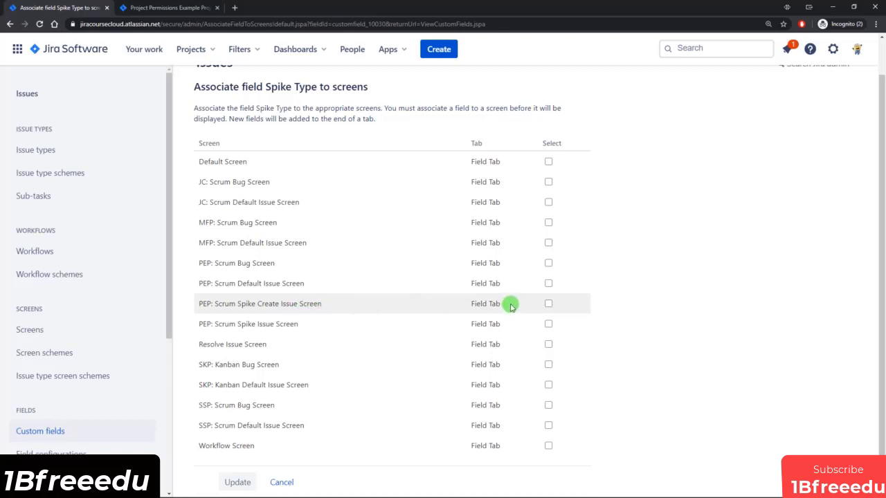
click(548, 303)
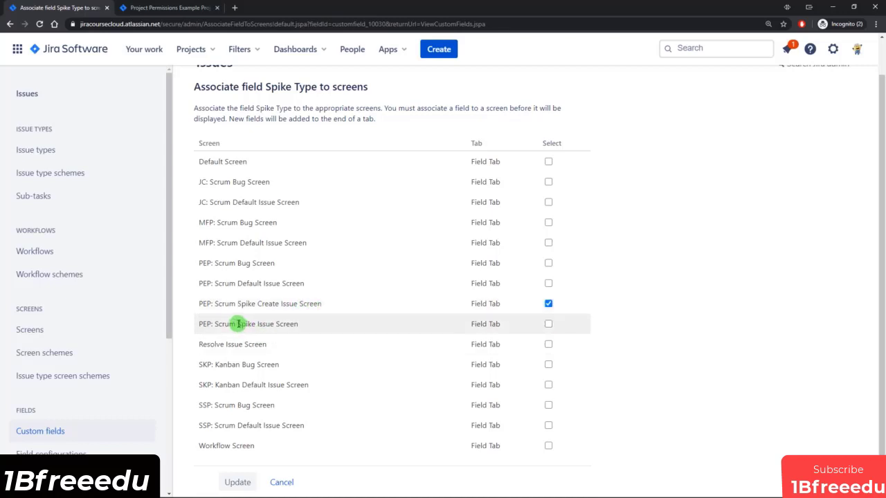
drag(238, 323, 306, 323)
click(307, 323)
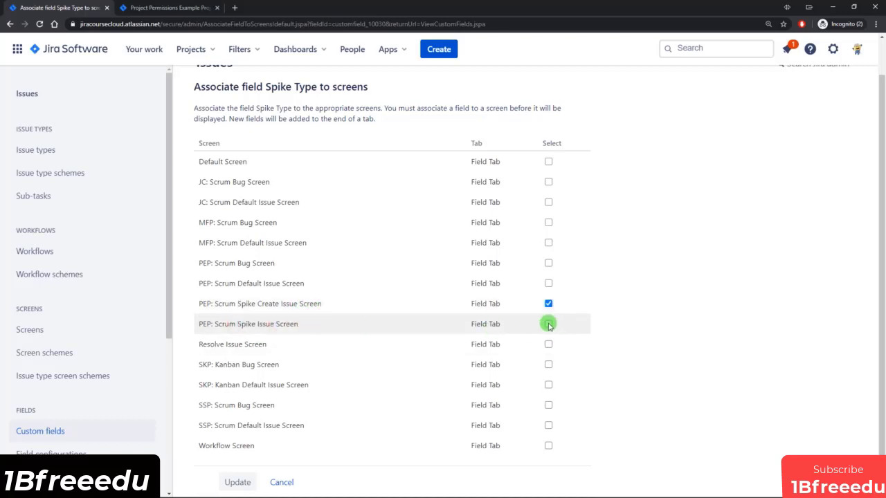
click(237, 482)
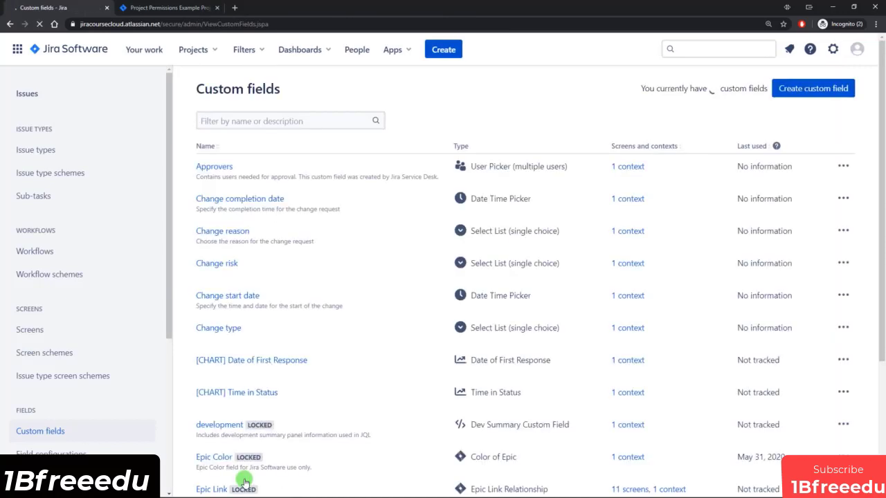
From Spike Type's ••• menu, open Contexts and default value.
scroll(305, 367, down, 3)
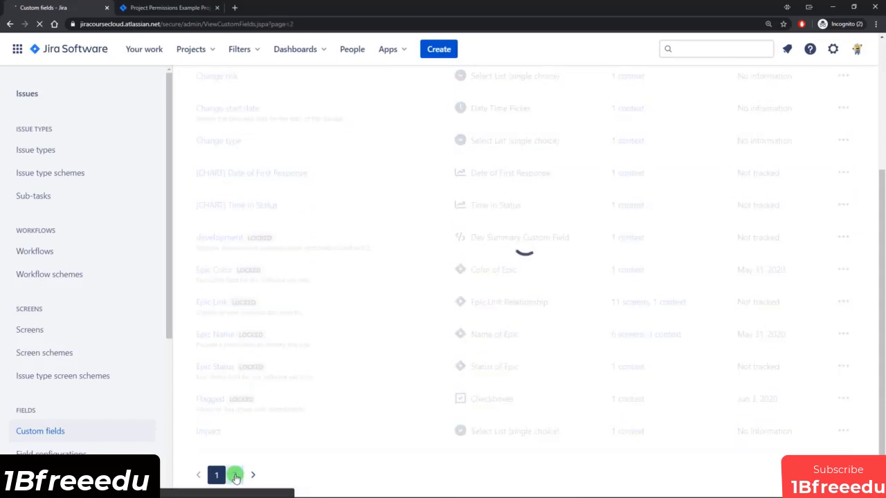
scroll(259, 360, up, 1)
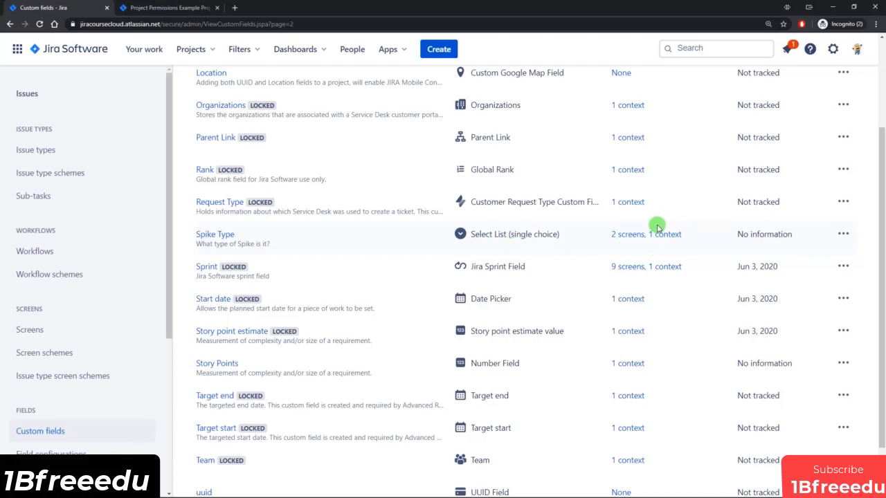
click(844, 234)
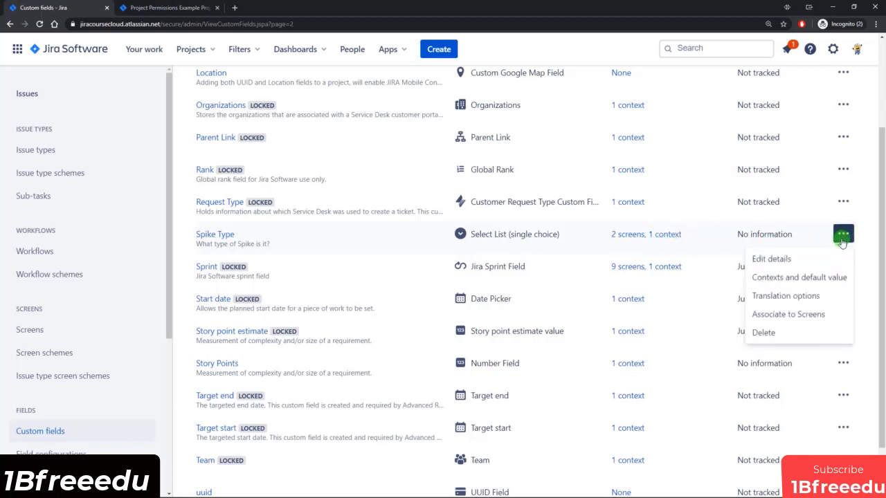
click(793, 279)
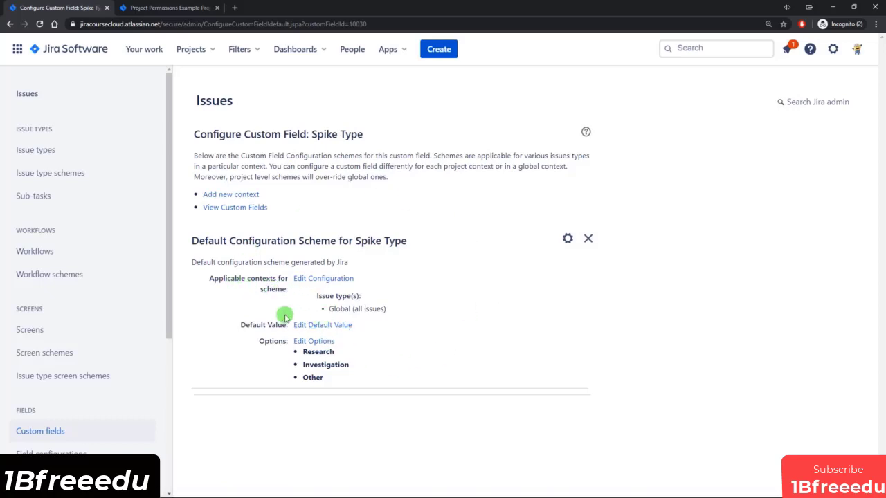
click(319, 279)
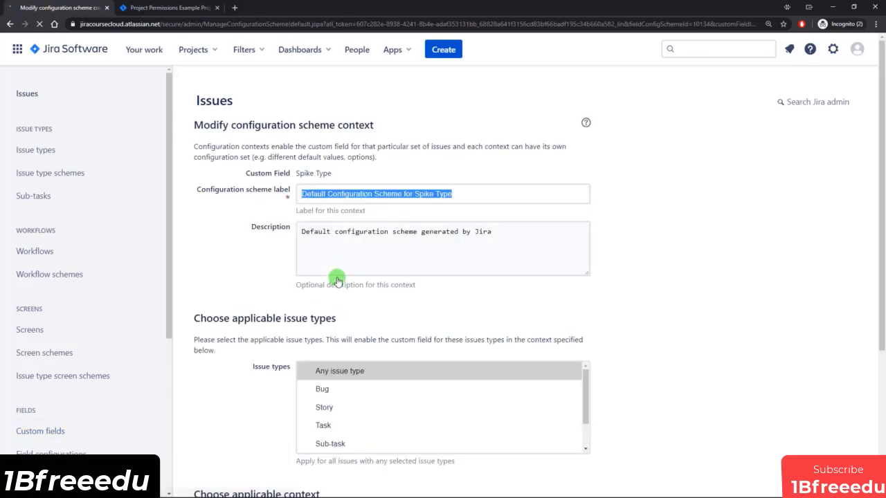
scroll(263, 226, down, 1)
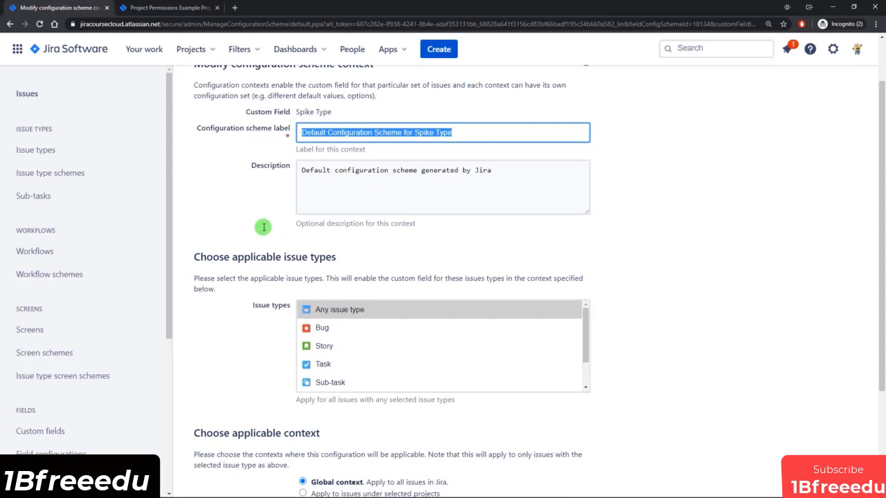
scroll(264, 227, down, 1)
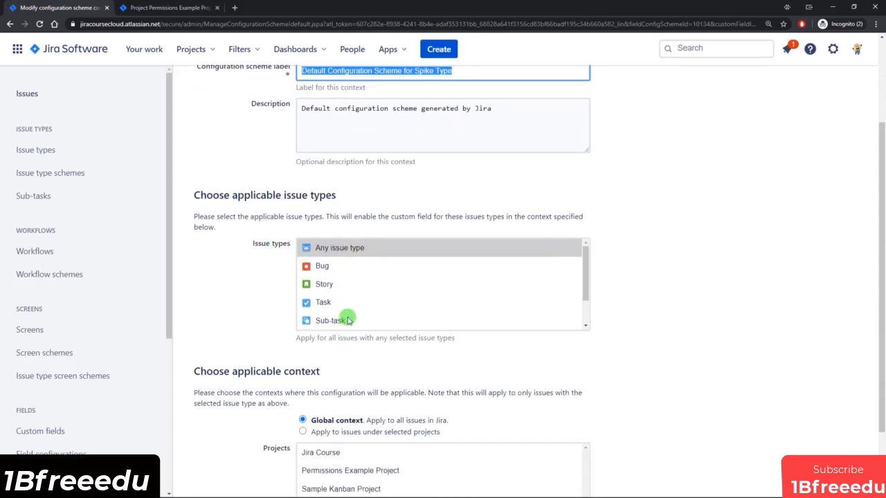
scroll(346, 319, down, 2)
scroll(277, 405, down, 1)
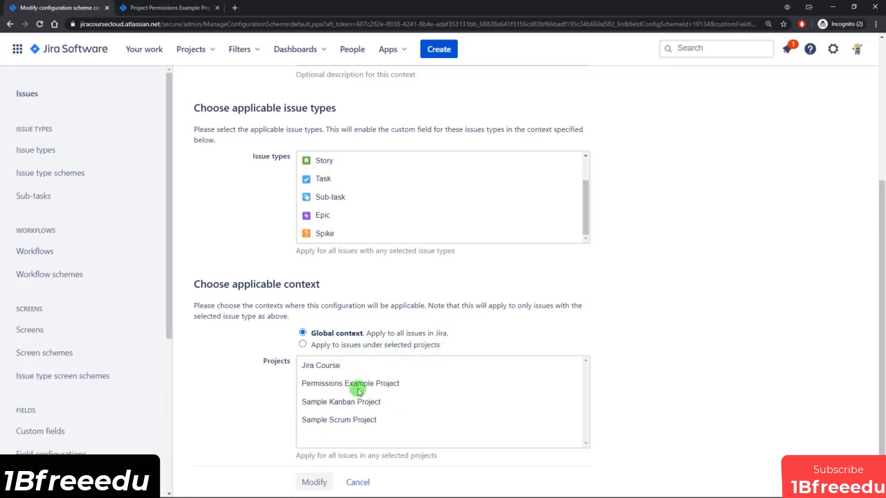
scroll(416, 321, up, 2)
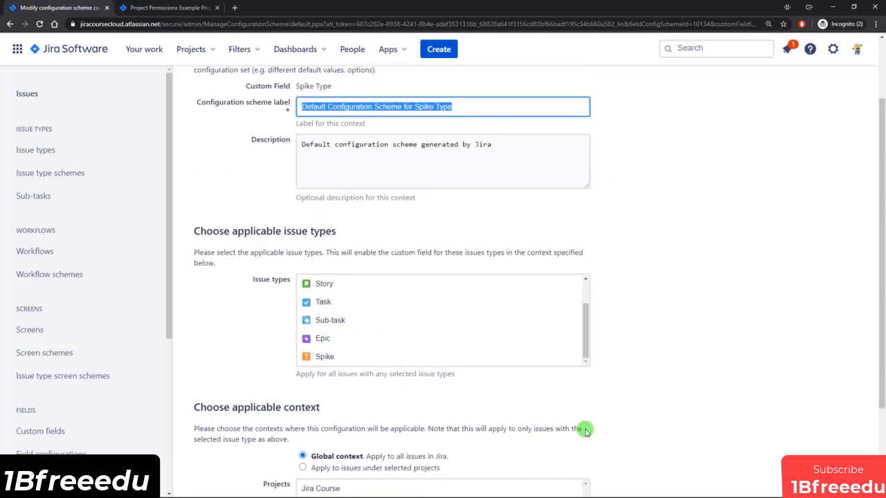
scroll(648, 408, down, 2)
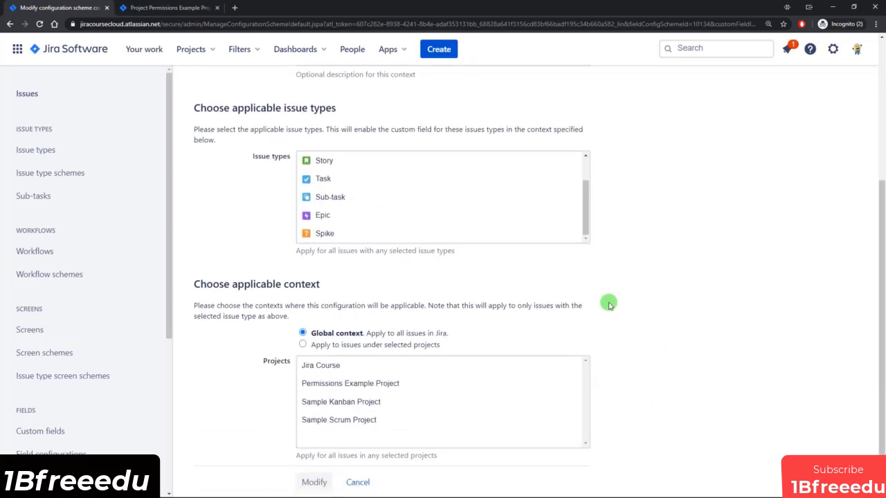
click(360, 482)
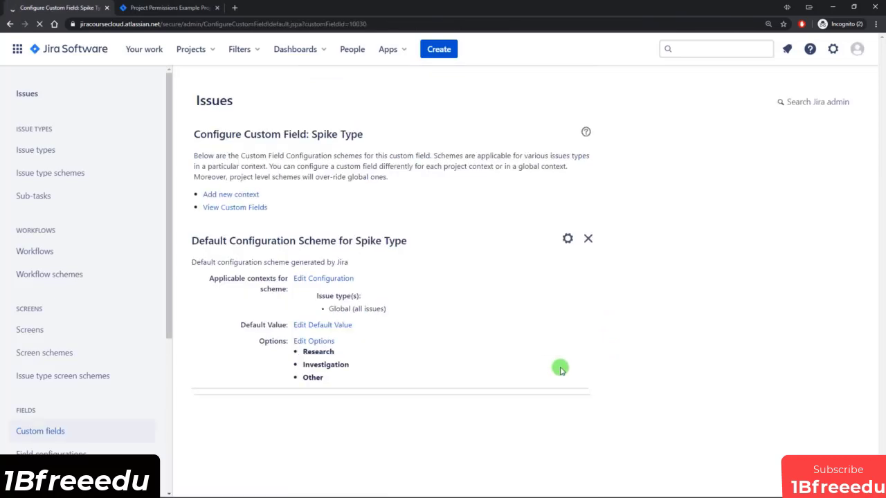
Create a Text Field (multi-line) custom field named Spike Results.
click(220, 206)
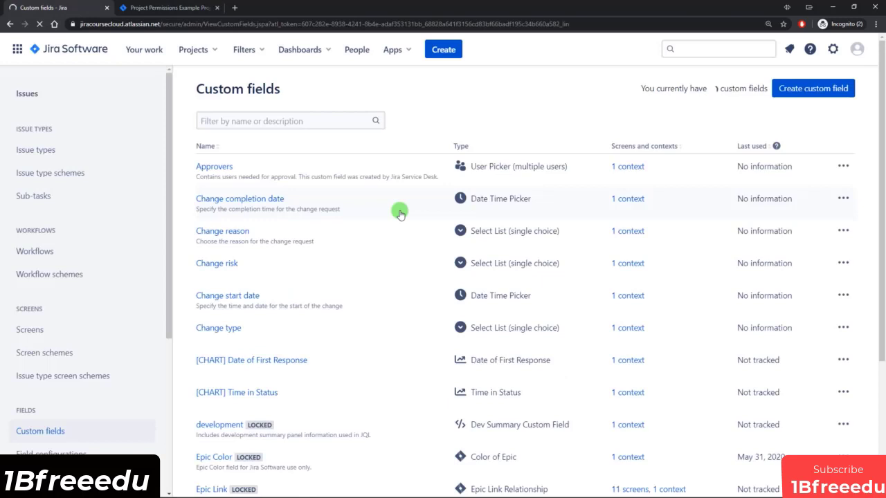
click(807, 89)
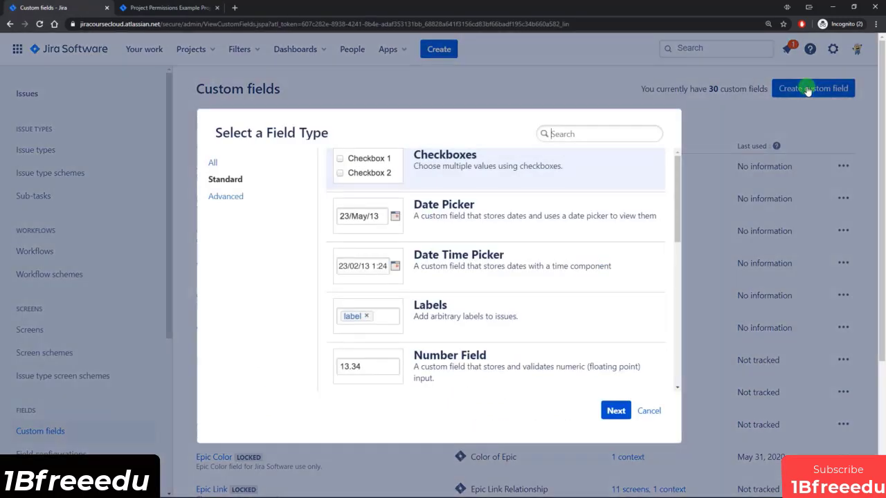
scroll(510, 239, down, 2)
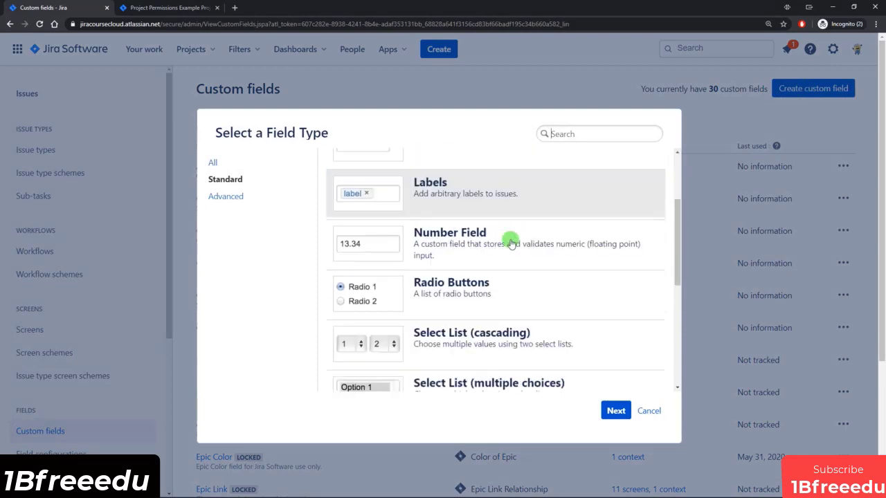
scroll(510, 243, down, 3)
scroll(510, 242, down, 1)
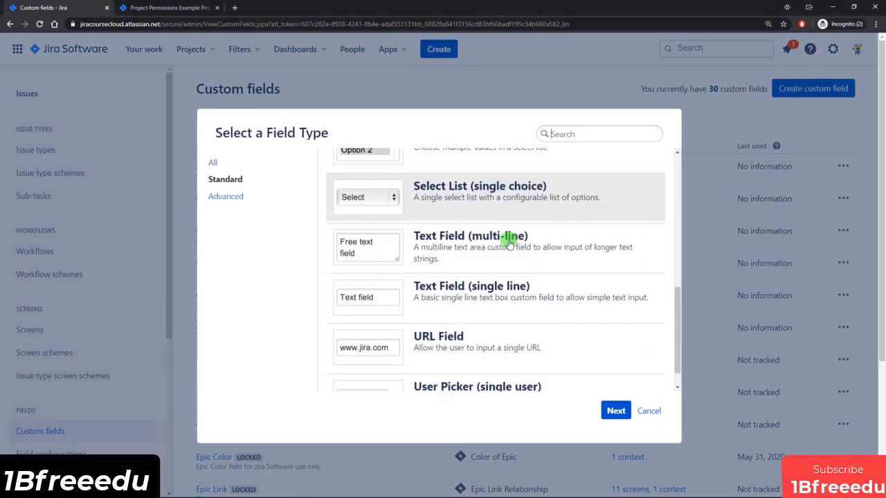
scroll(510, 241, down, 1)
click(442, 222)
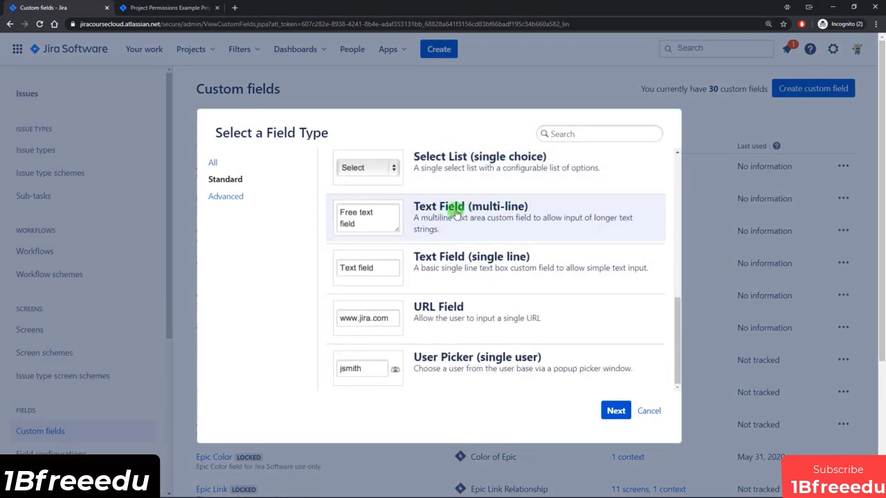
click(615, 410)
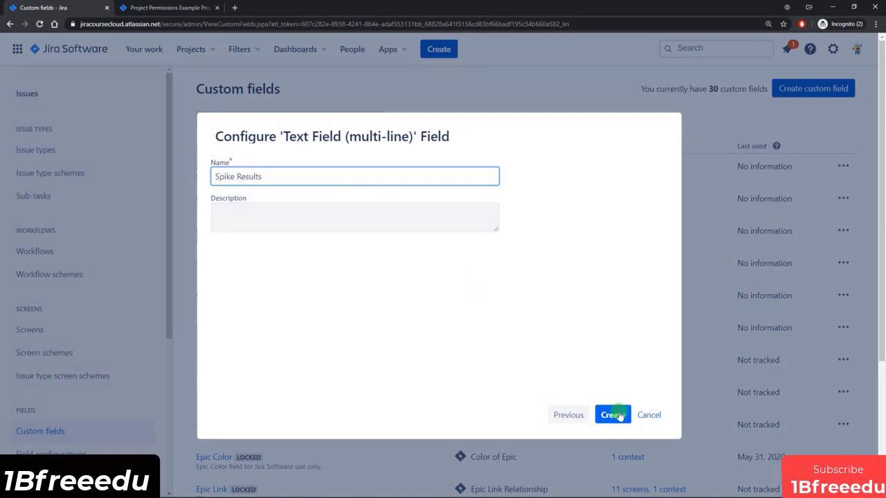
click(618, 415)
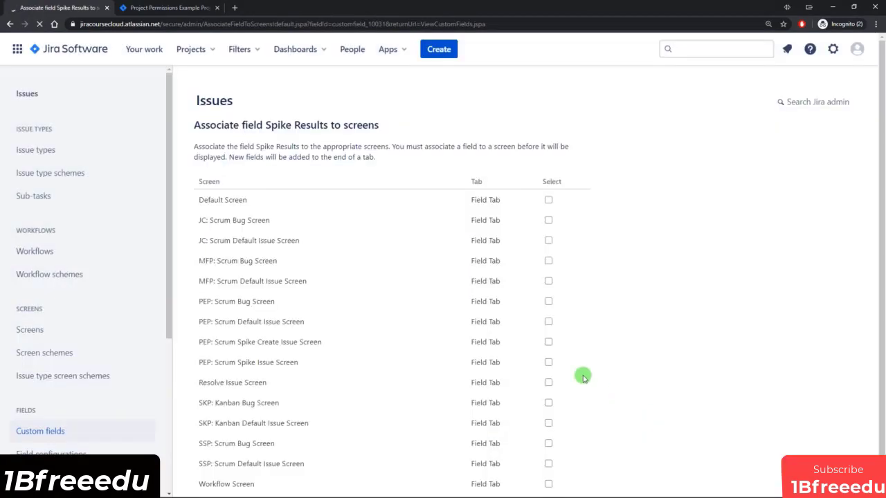
Add Spike Results to the PEP: Scrum Spike Issue Screen.
scroll(432, 242, down, 1)
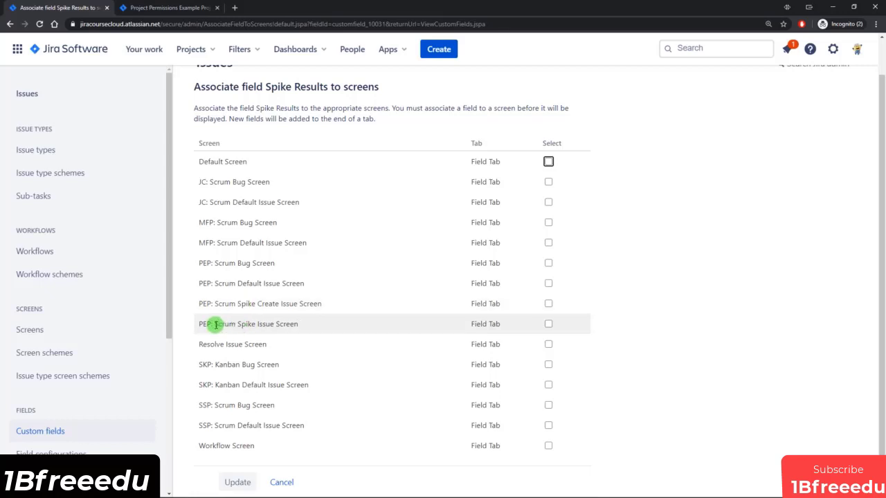
drag(230, 323, 291, 324)
click(358, 326)
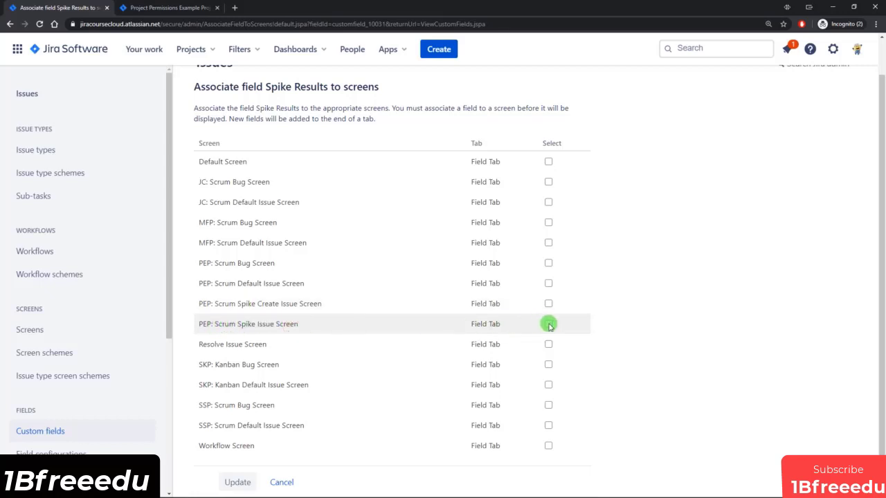
click(236, 482)
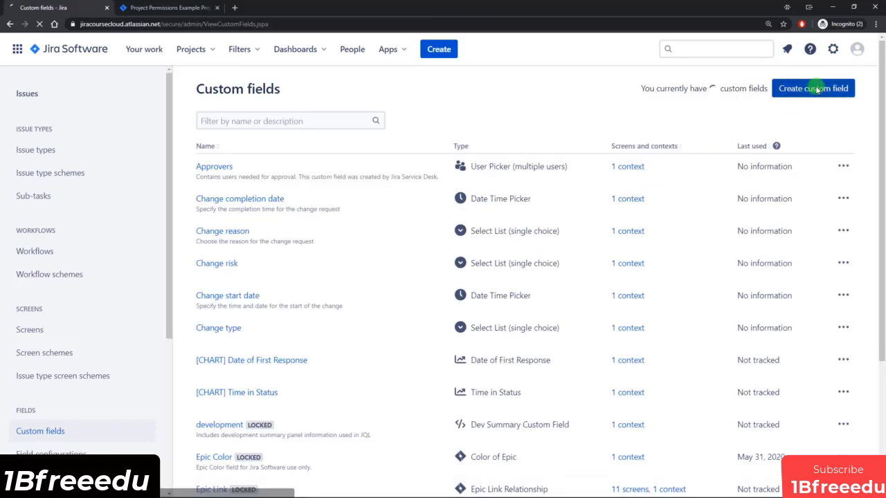
Start another custom field of type Select List (single choice).
click(815, 89)
drag(676, 150, 681, 269)
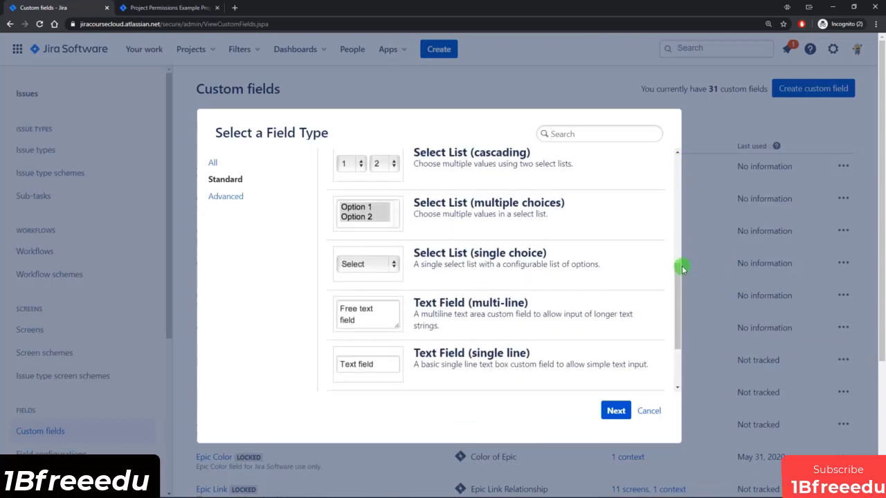
click(487, 259)
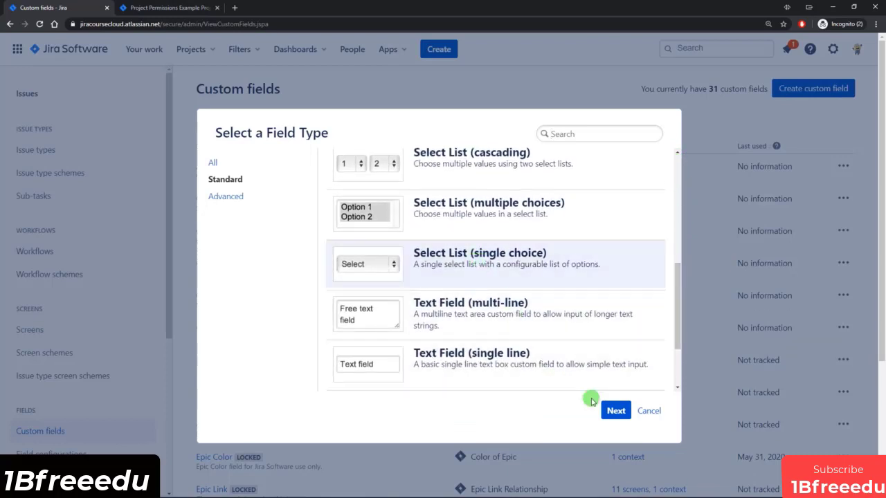
click(615, 413)
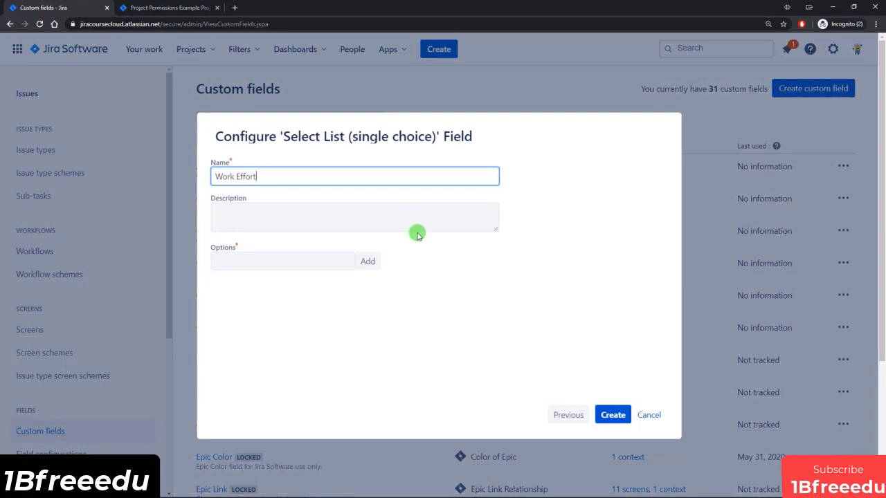
Create Work Effort with options Small, Medium, Large, on PEP: Scrum Spike Issue Screen.
click(326, 260)
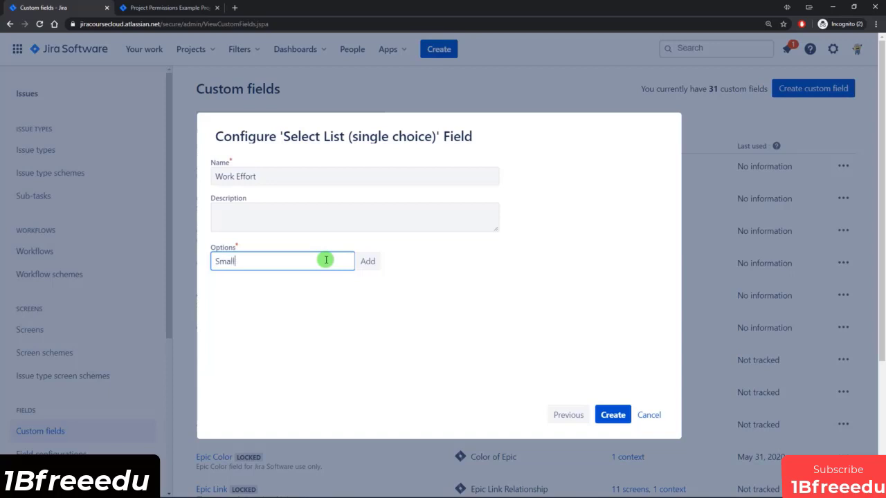
key(Return)
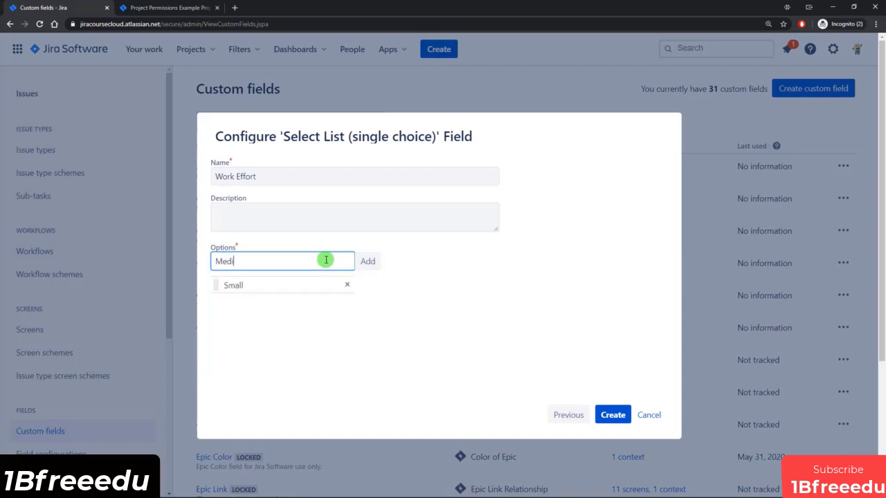
text(Medium)
key(Return)
text(La)
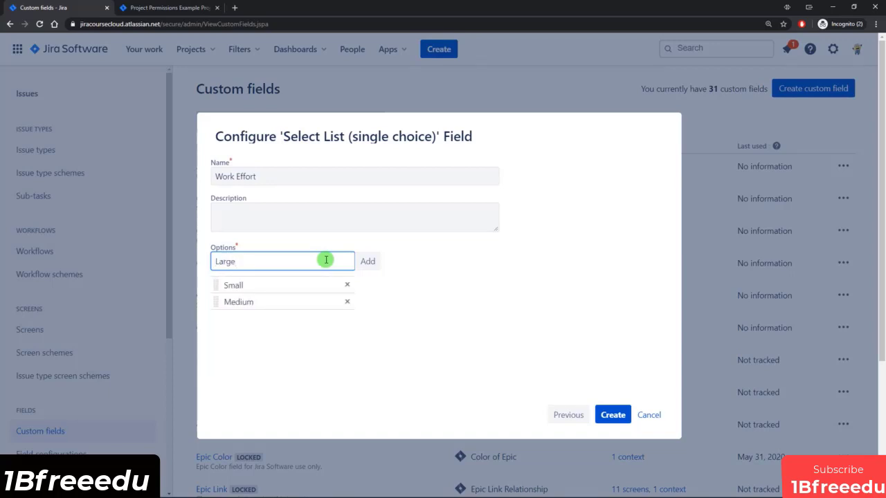
text(rge)
key(Return)
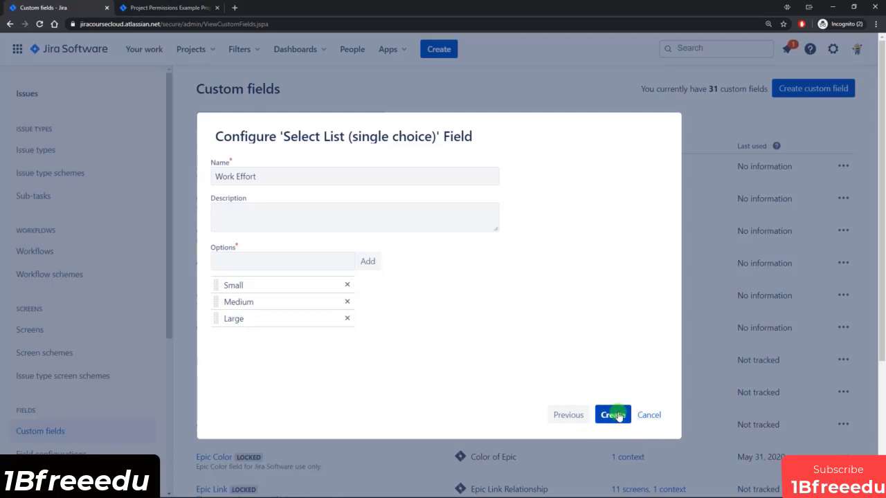
click(615, 414)
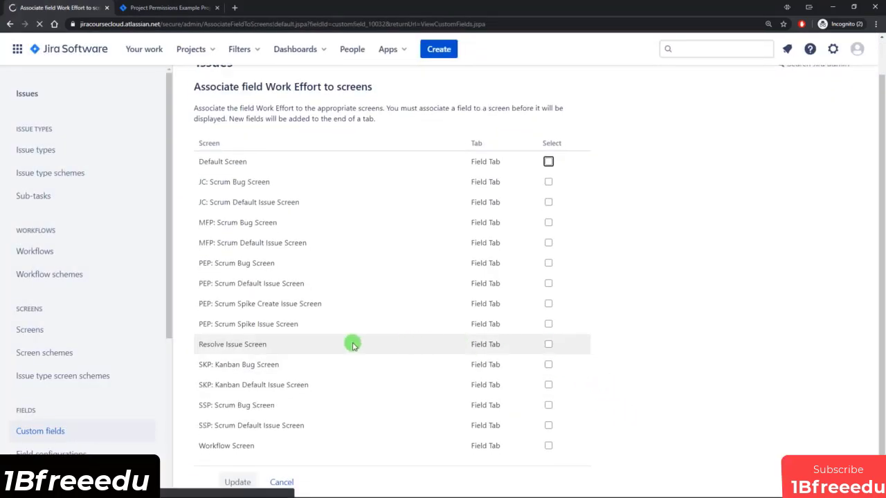
click(548, 324)
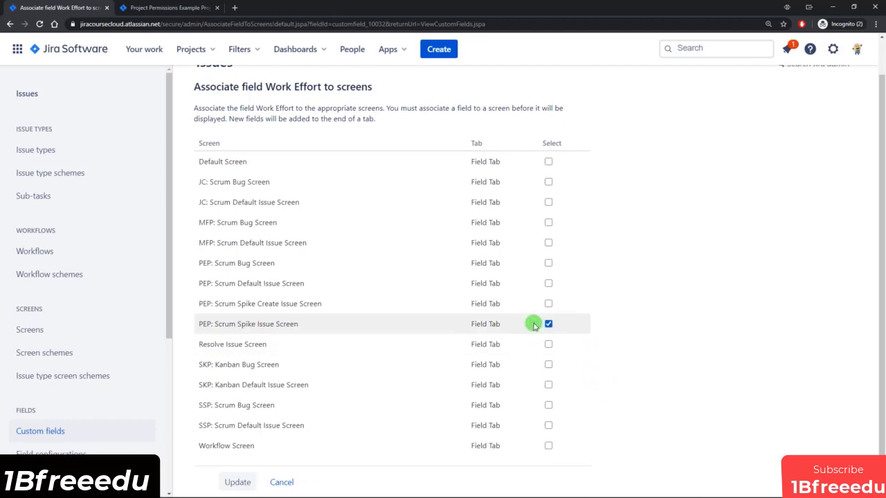
click(240, 485)
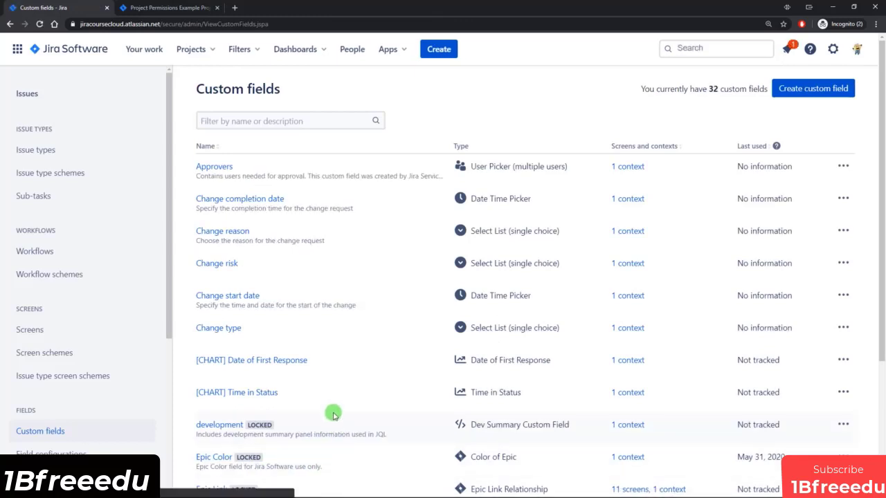
Create Spike issue 'Test Spike 2' with Spike Type left None, then open PEP-25 in a new tab.
click(439, 49)
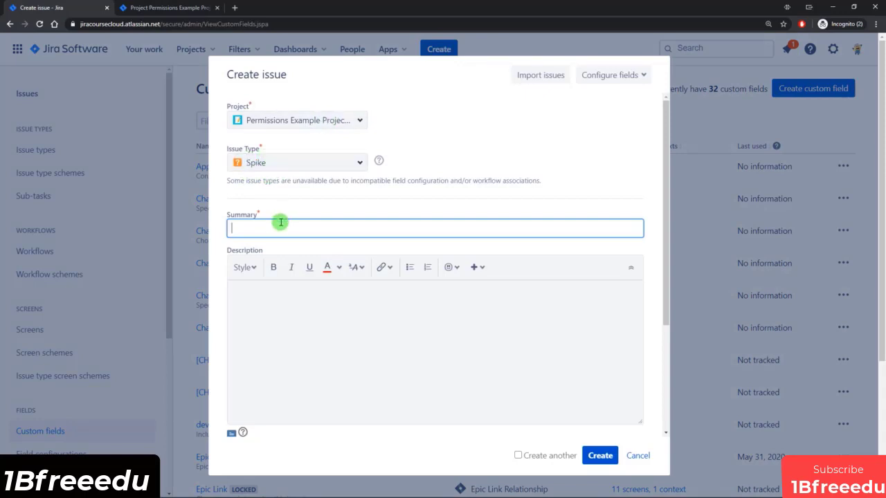
scroll(280, 221, down, 3)
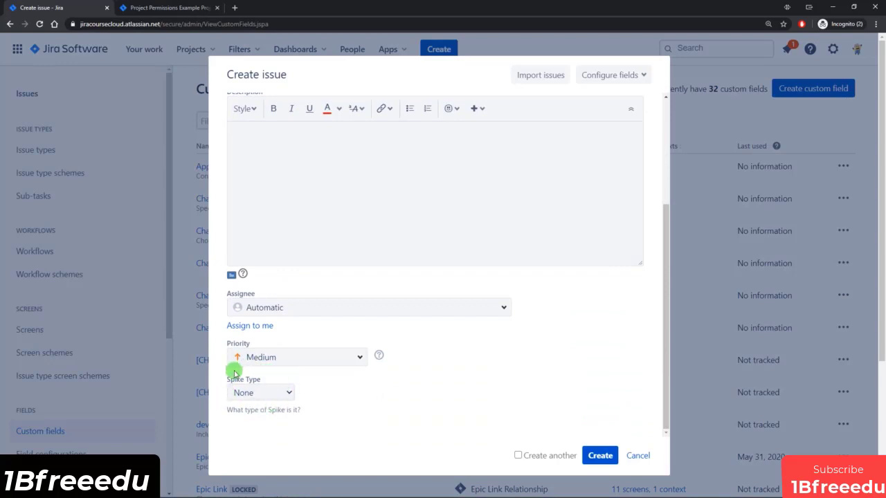
click(256, 391)
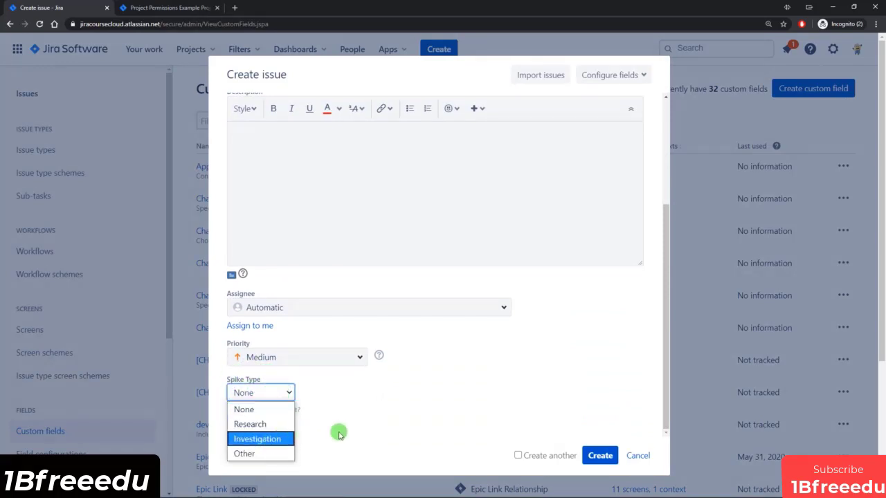
click(338, 431)
scroll(344, 419, up, 5)
click(295, 231)
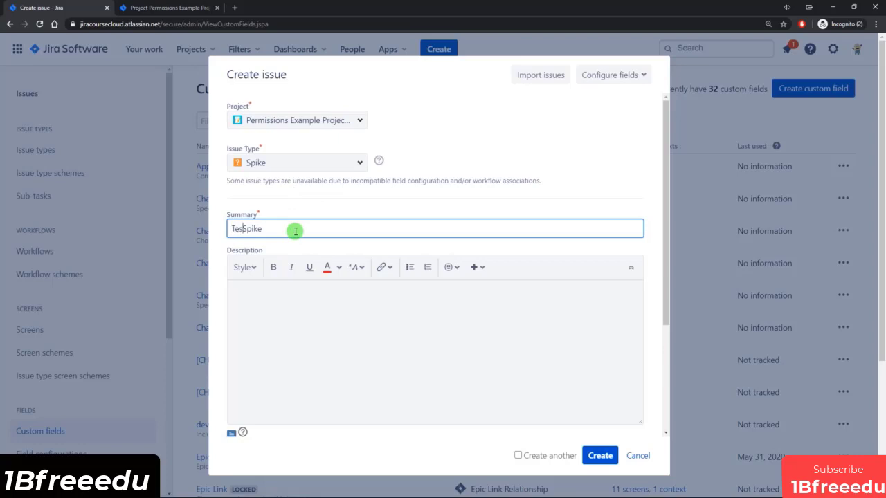
scroll(295, 231, down, 3)
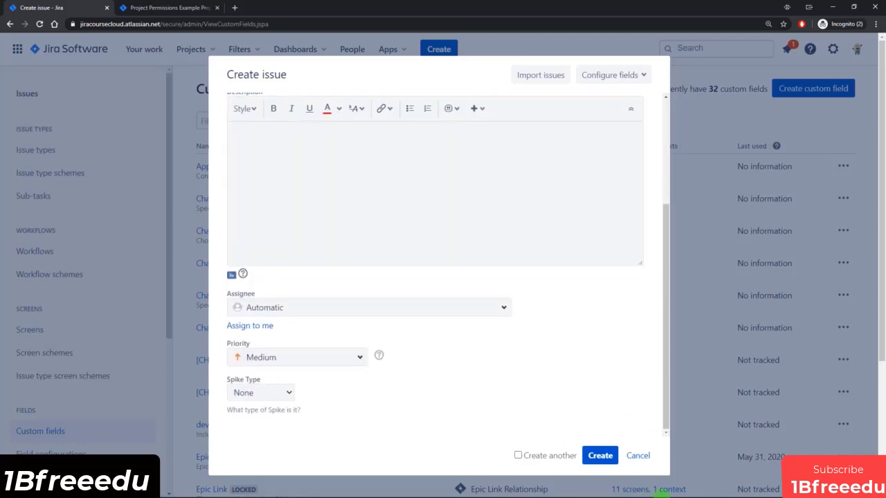
click(600, 455)
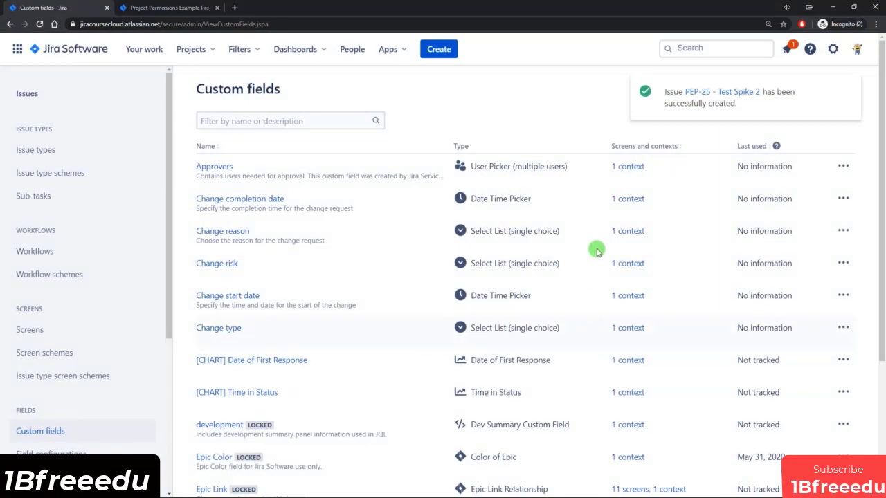
ctrl+click(702, 96)
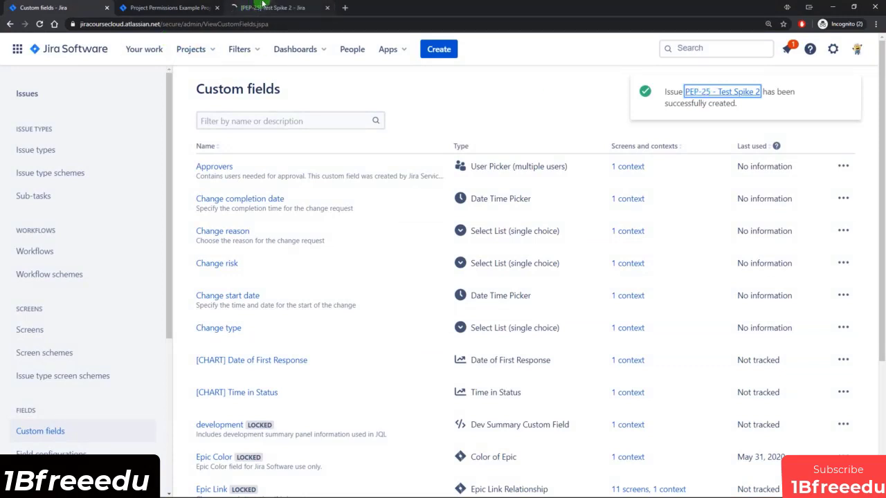
On PEP-25, check the Work Effort options and confirm Spike Results, Spike Type and Work Effort are None.
click(232, 11)
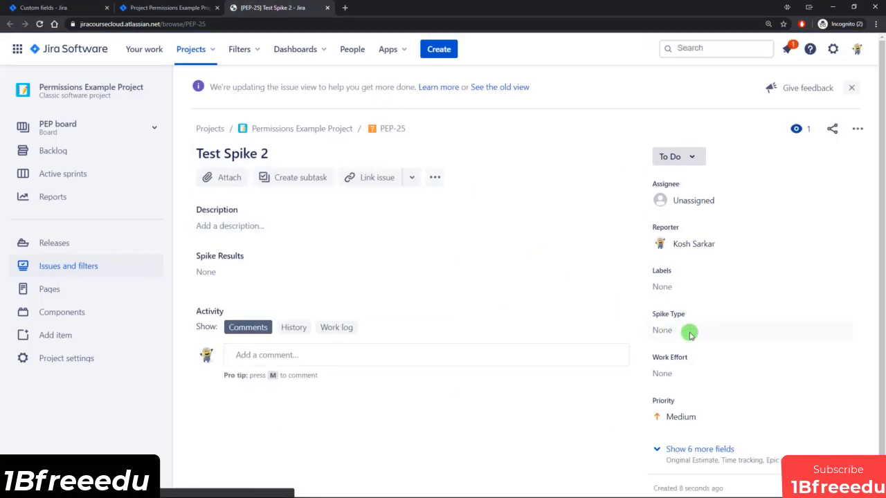
click(704, 381)
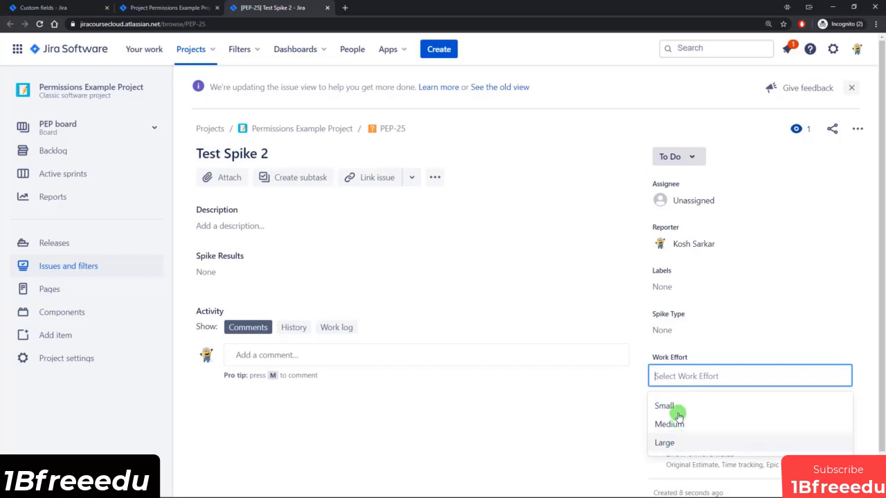
click(606, 426)
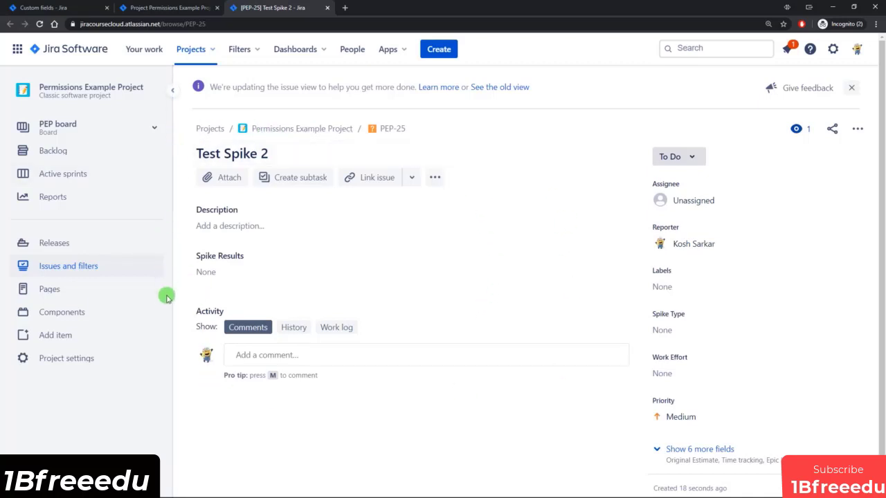
drag(199, 260, 238, 256)
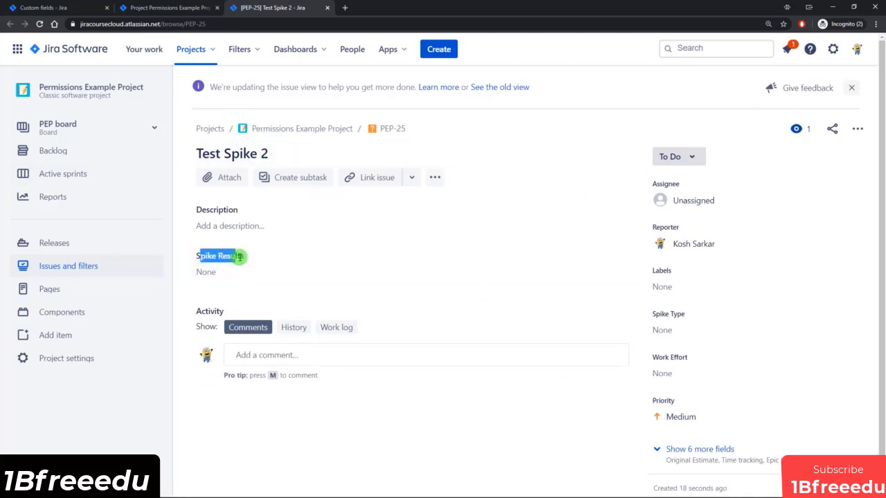
click(254, 258)
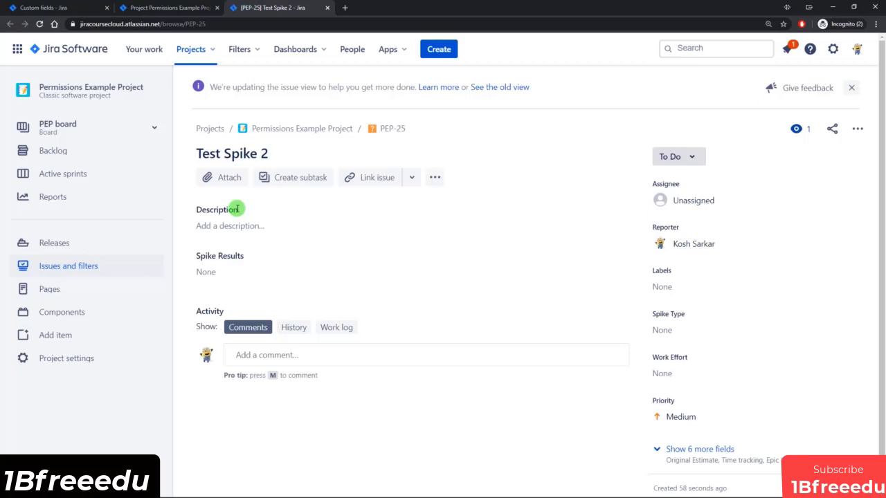
Close the PEP-25 tab and go to the Field Configurations list in issue admin.
click(328, 8)
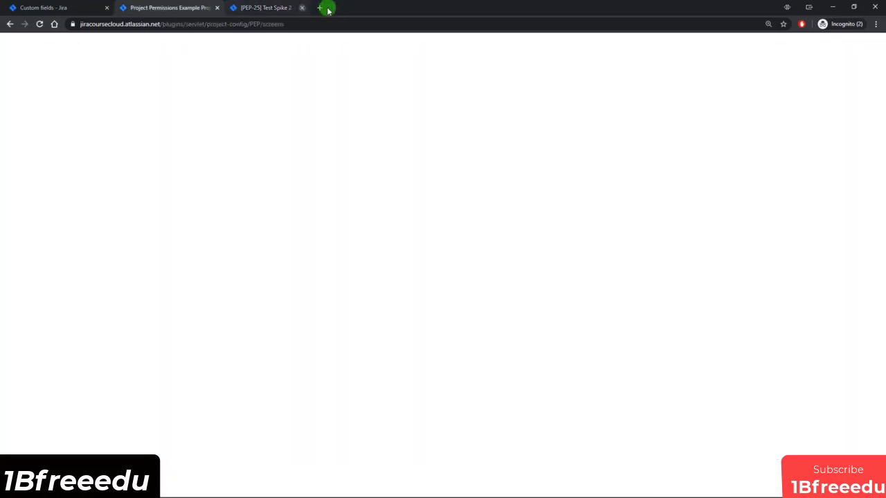
click(49, 7)
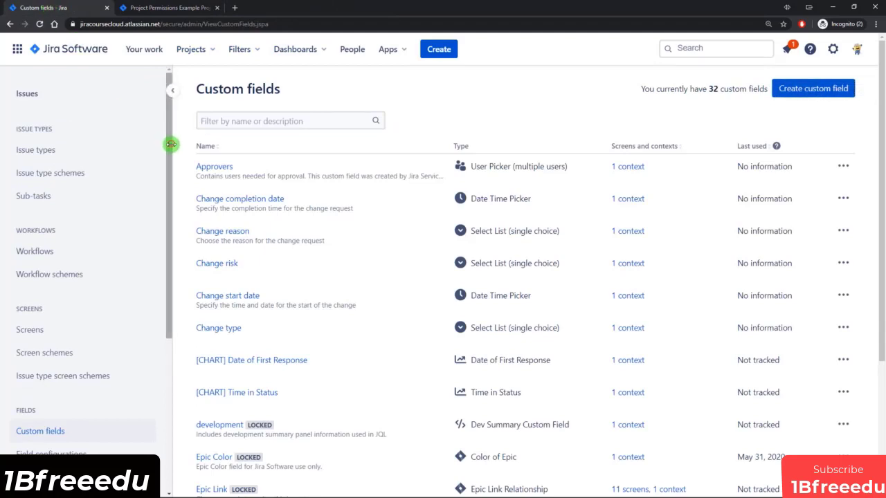
drag(168, 144, 160, 212)
scroll(83, 276, down, 3)
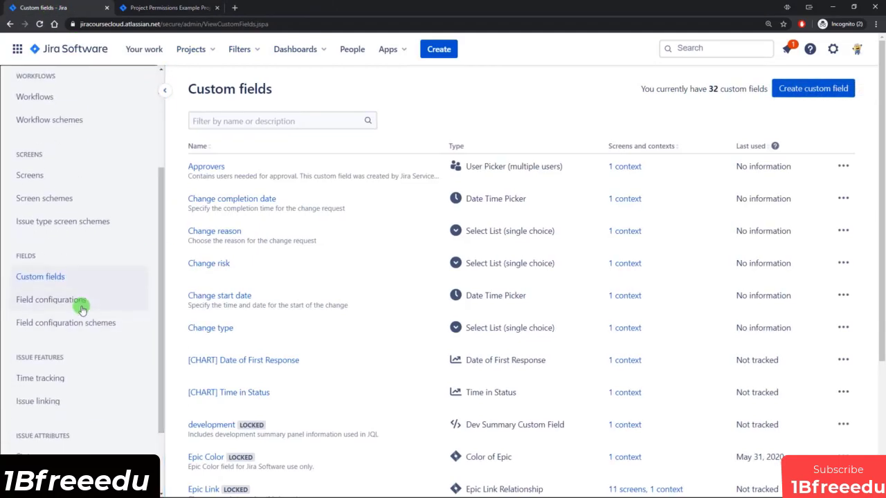
click(61, 303)
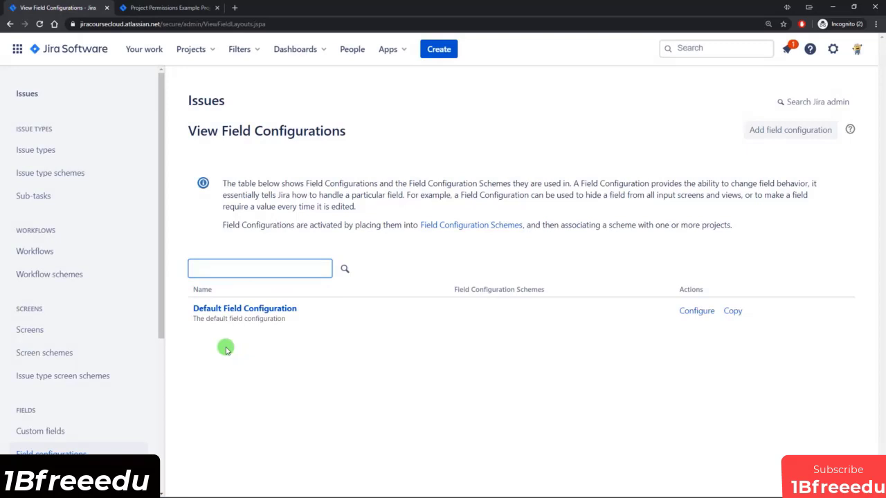
In the Default Field Configuration, mark the Description field as Required.
click(251, 311)
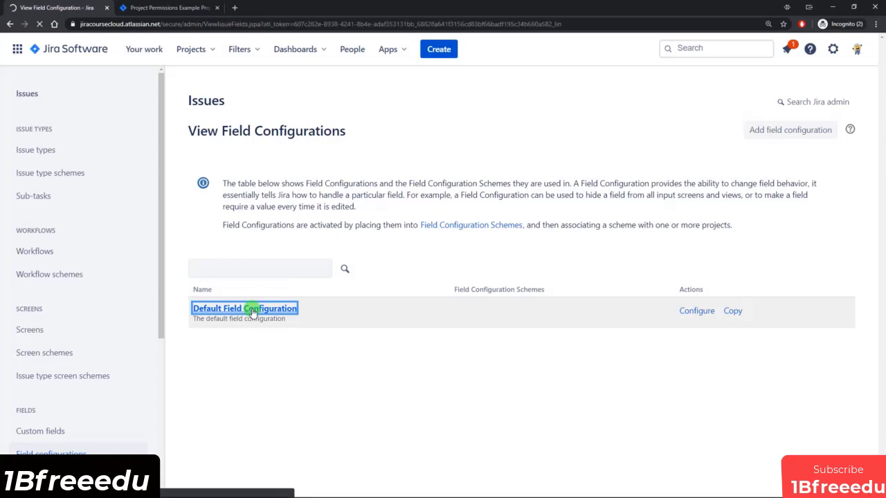
scroll(427, 222, down, 4)
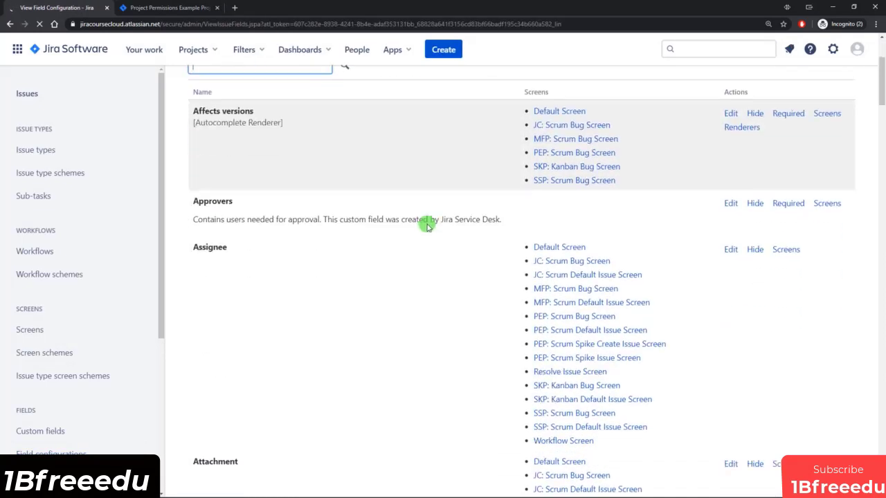
scroll(389, 279, down, 7)
scroll(389, 314, up, 8)
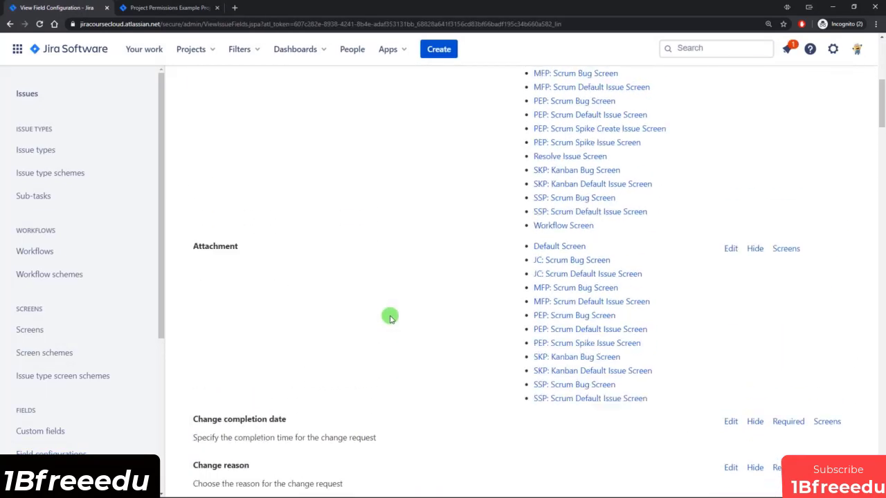
scroll(390, 317, up, 3)
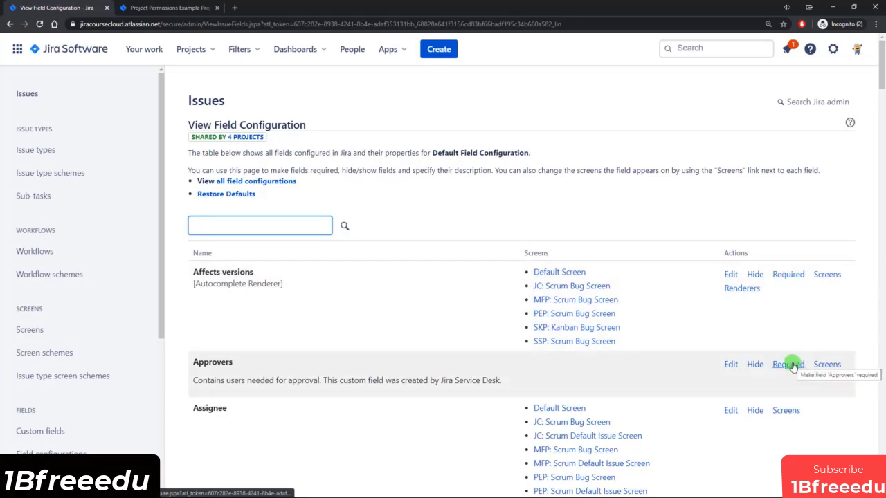
scroll(768, 359, down, 1)
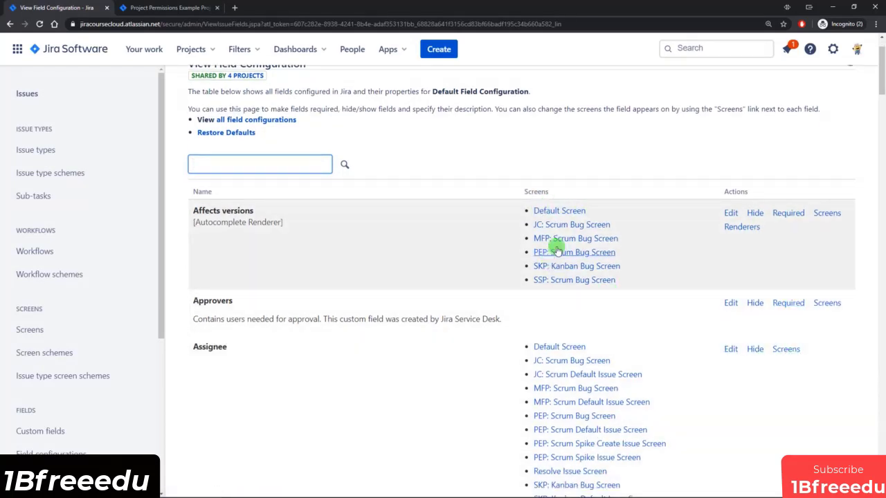
scroll(578, 248, down, 1)
scroll(580, 250, down, 1)
scroll(685, 265, down, 8)
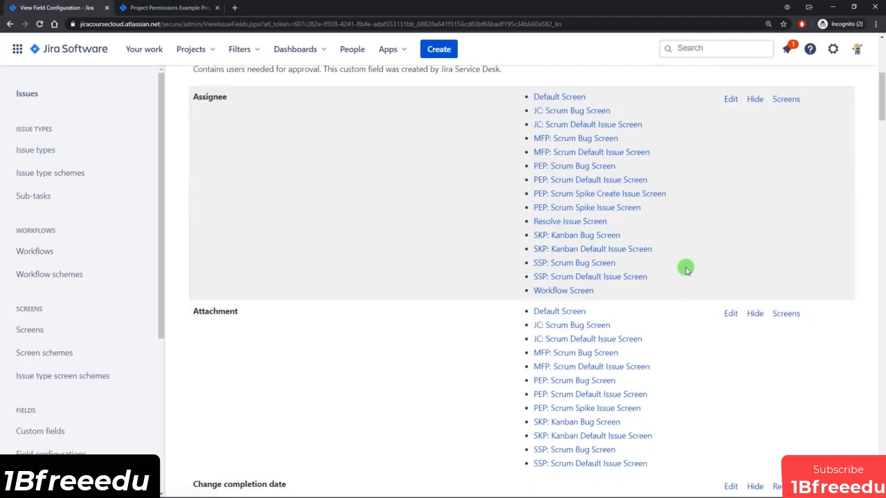
scroll(670, 269, down, 3)
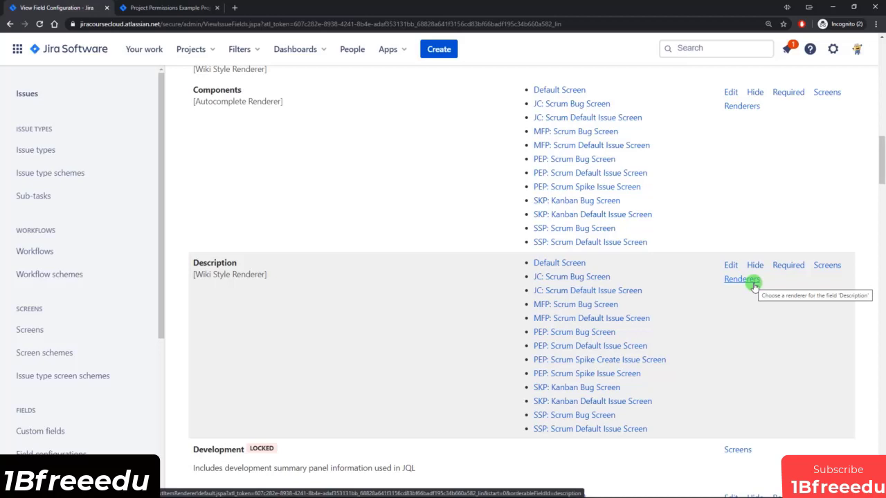
scroll(650, 333, up, 5)
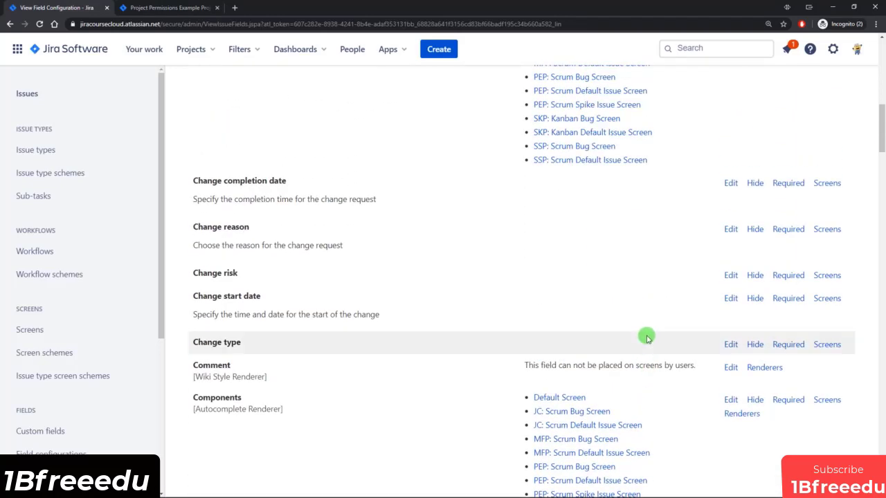
scroll(647, 338, down, 5)
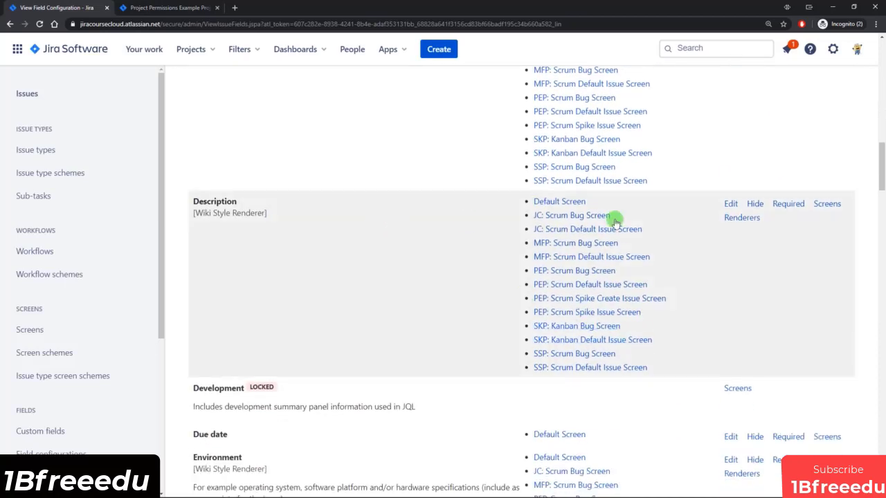
click(793, 206)
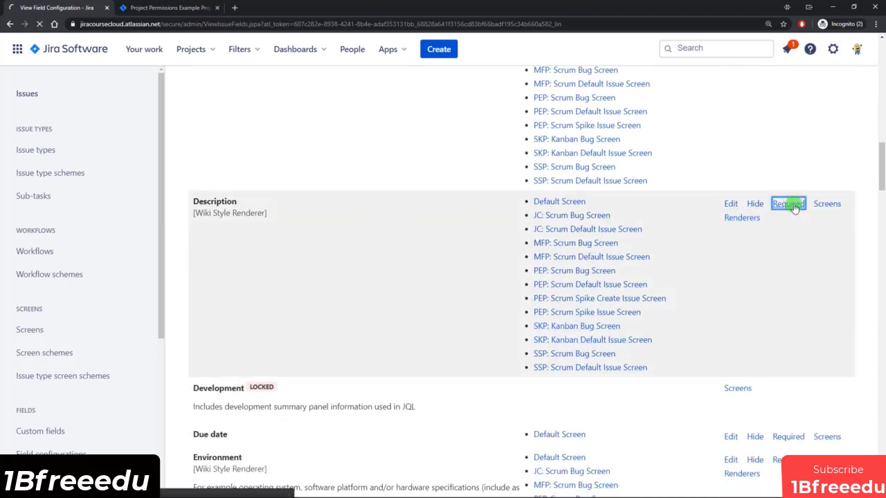
scroll(739, 231, down, 5)
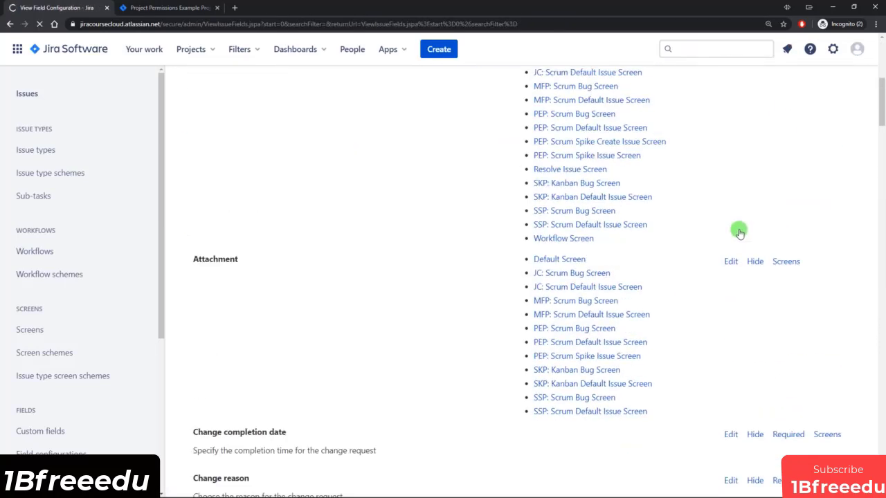
scroll(738, 232, down, 8)
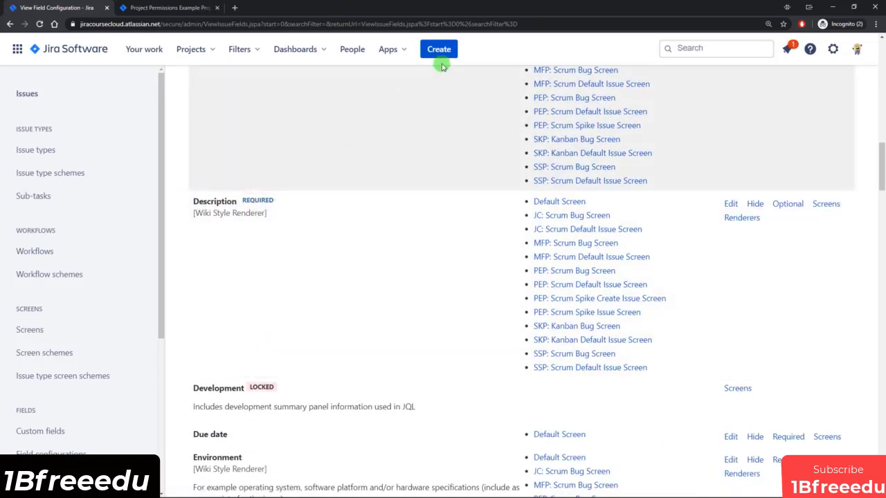
click(445, 52)
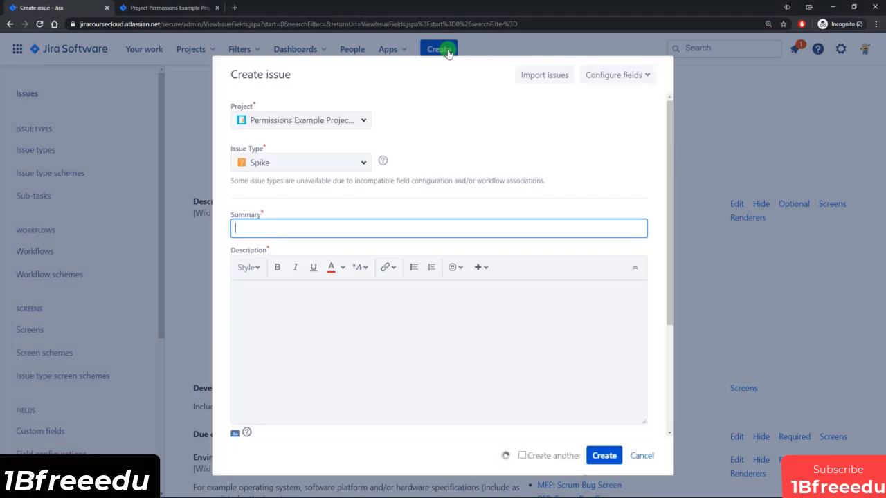
click(238, 251)
drag(238, 251, 265, 246)
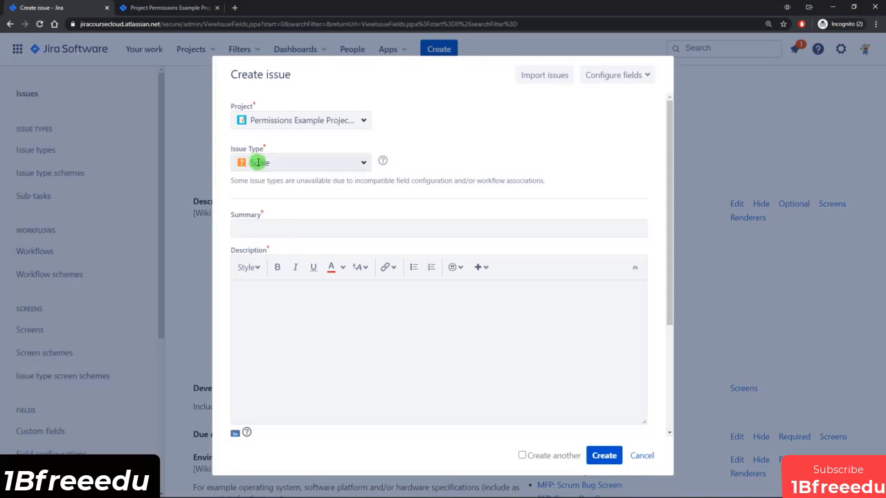
click(352, 164)
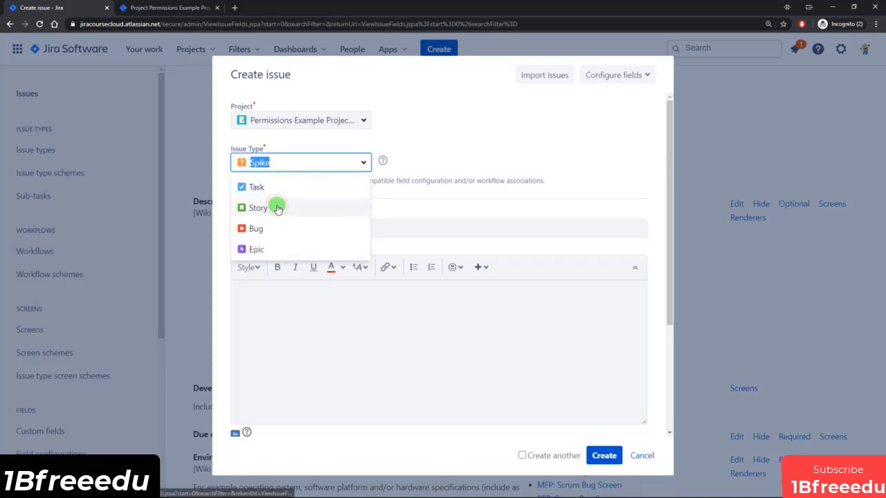
click(276, 205)
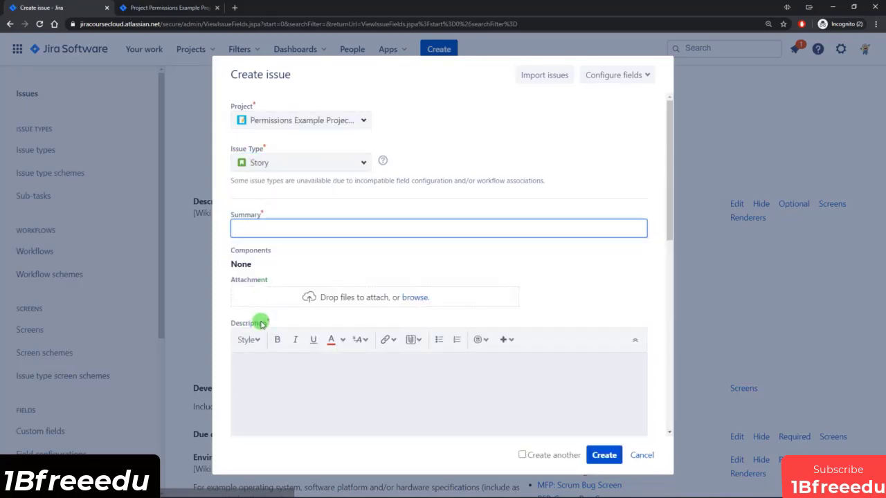
click(286, 162)
click(274, 207)
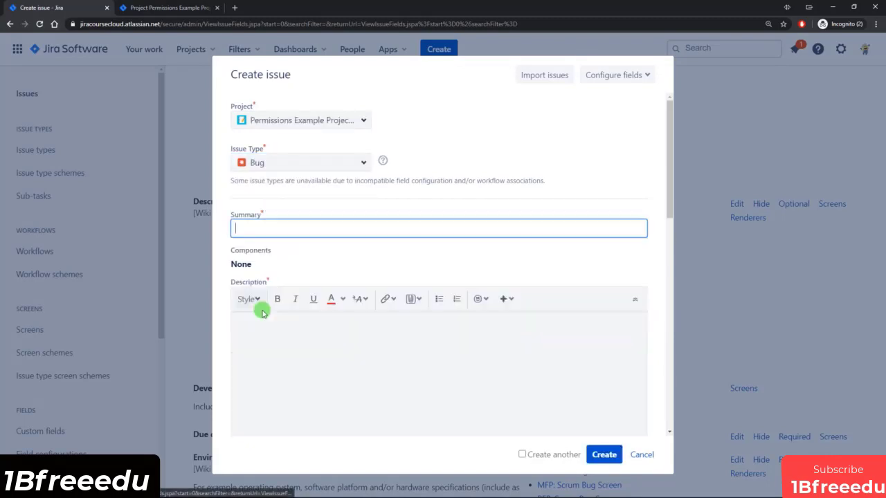
click(642, 453)
Leave the unsaved issue form and make Description optional again in the Default Field Configuration.
click(493, 138)
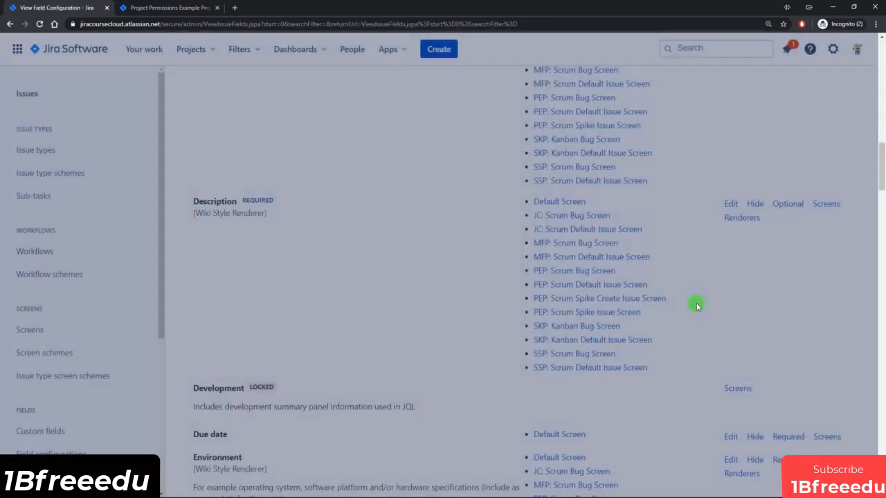
scroll(537, 287, down, 6)
scroll(538, 290, up, 6)
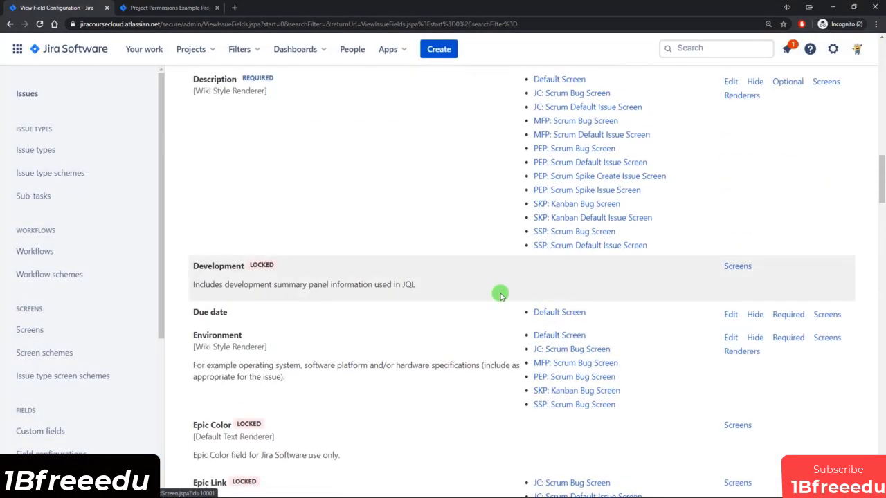
click(783, 205)
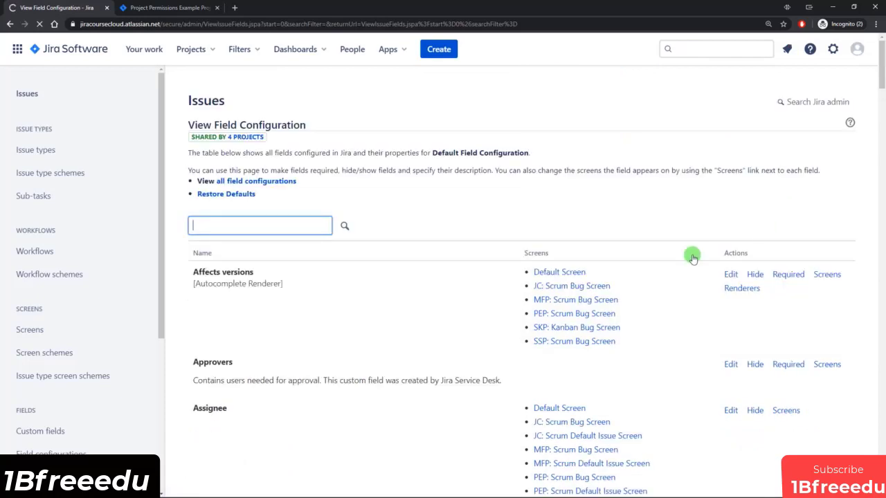
Copy the Default Field Configuration as 'Spike Field Configuration', described 'The spike field configuration'.
click(281, 182)
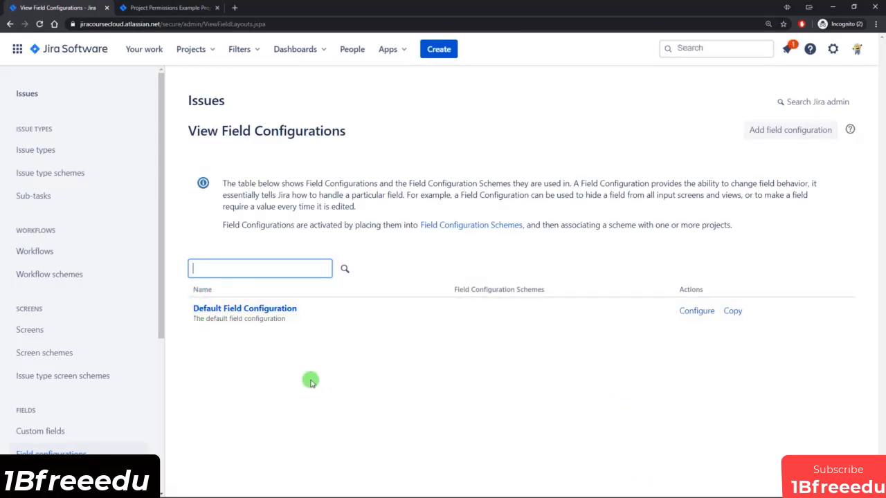
click(732, 311)
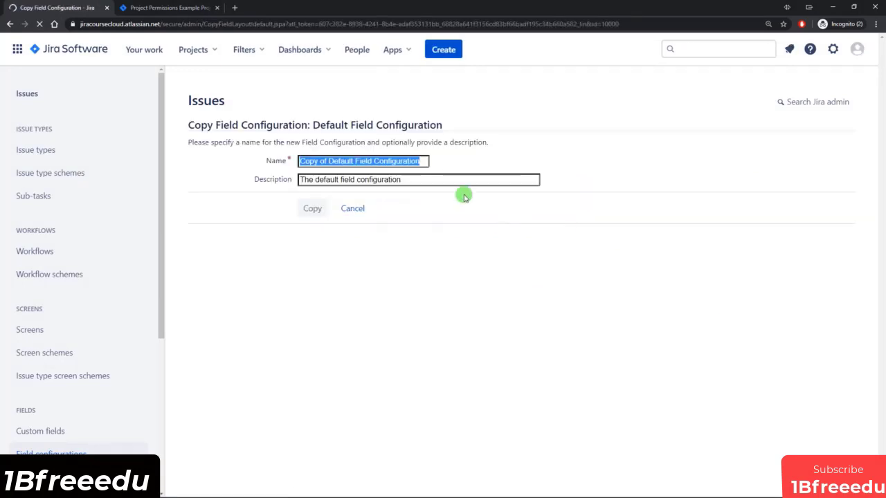
click(355, 161)
key(shift+Home)
text(S)
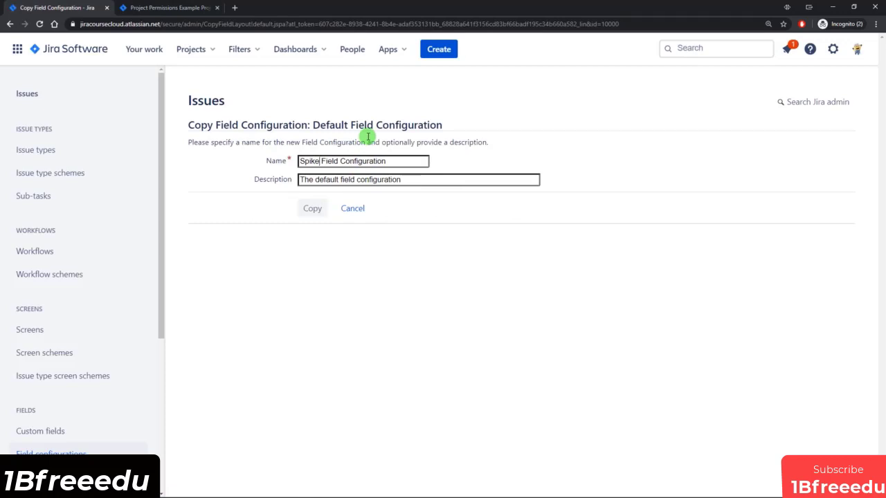
text(spik)
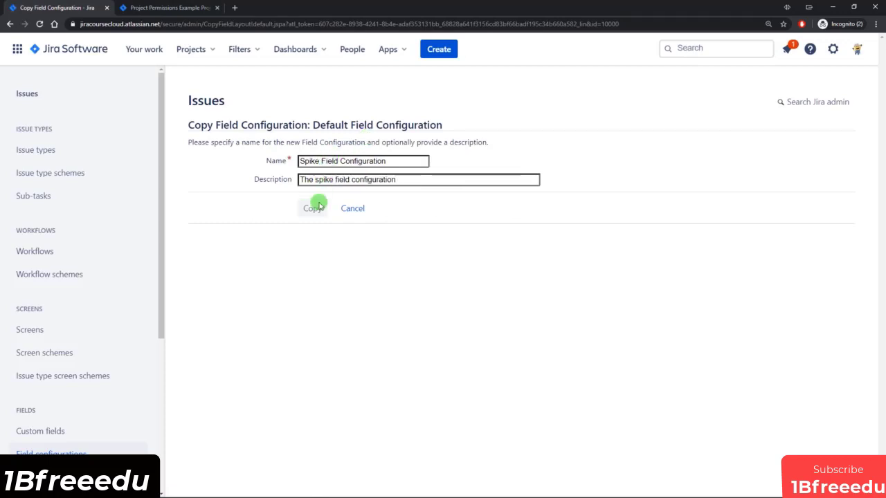
click(319, 206)
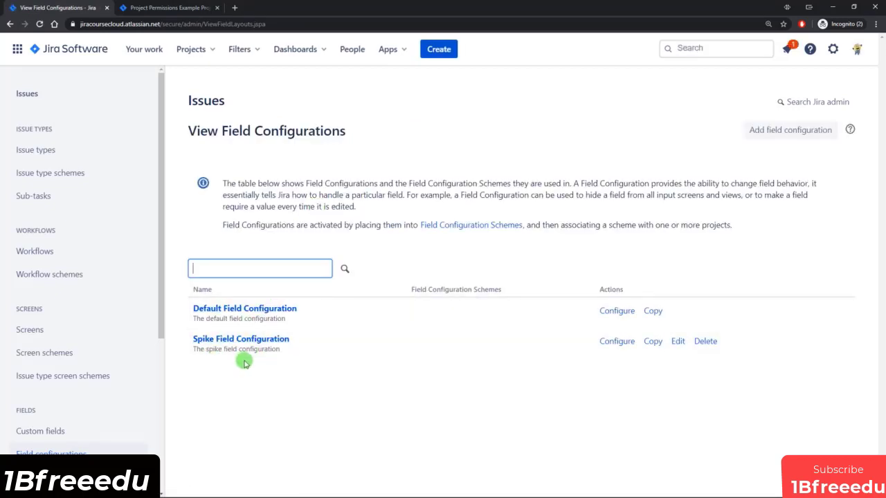
Configure the Spike Field Configuration and mark its Description field as Required.
click(618, 343)
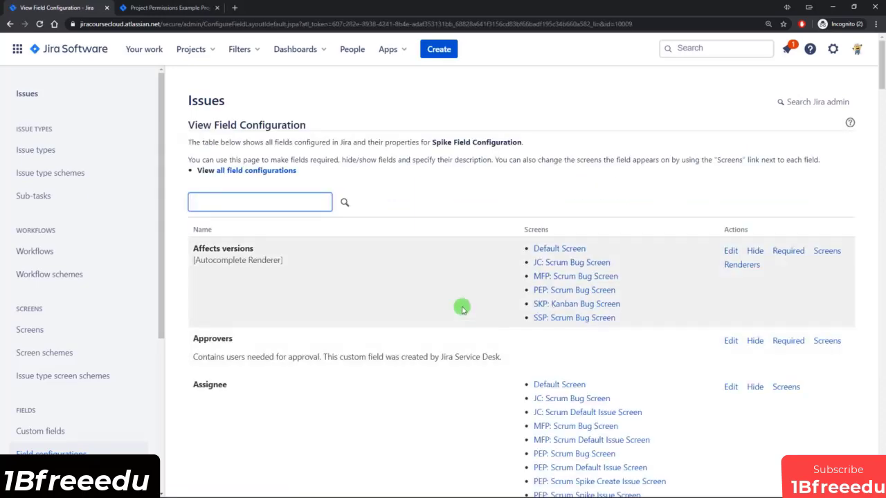
scroll(443, 267, down, 6)
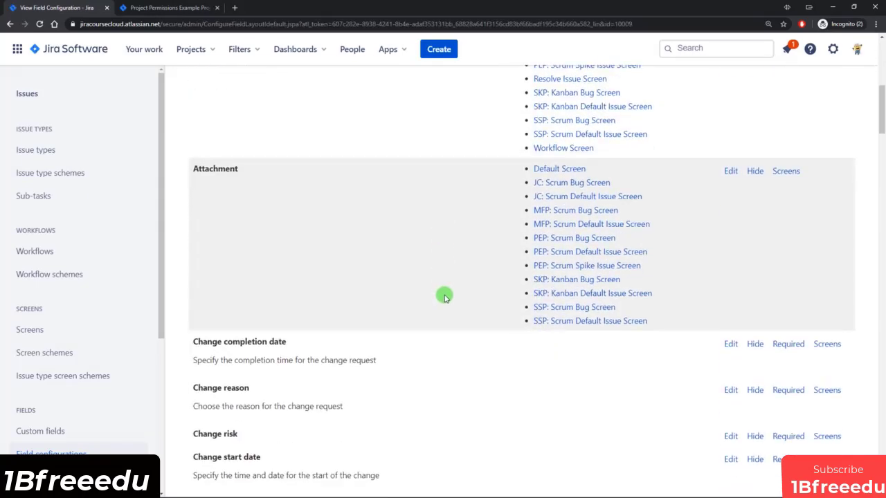
scroll(445, 296, up, 6)
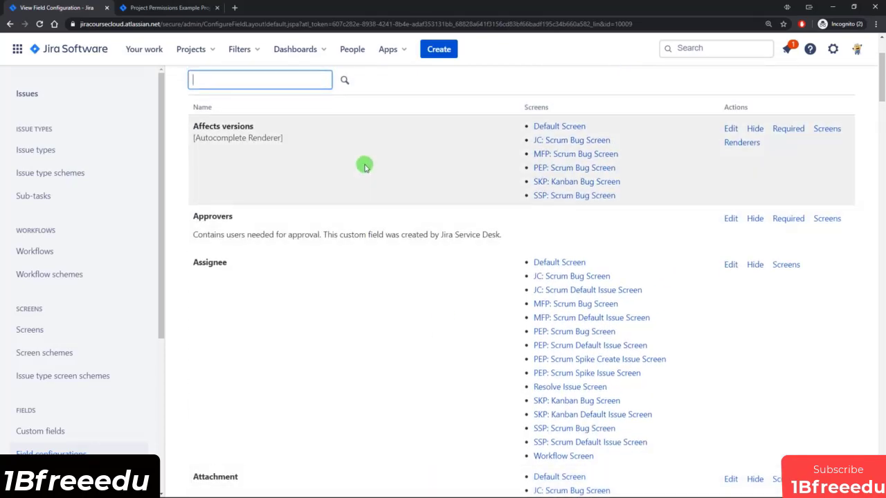
scroll(366, 194, down, 10)
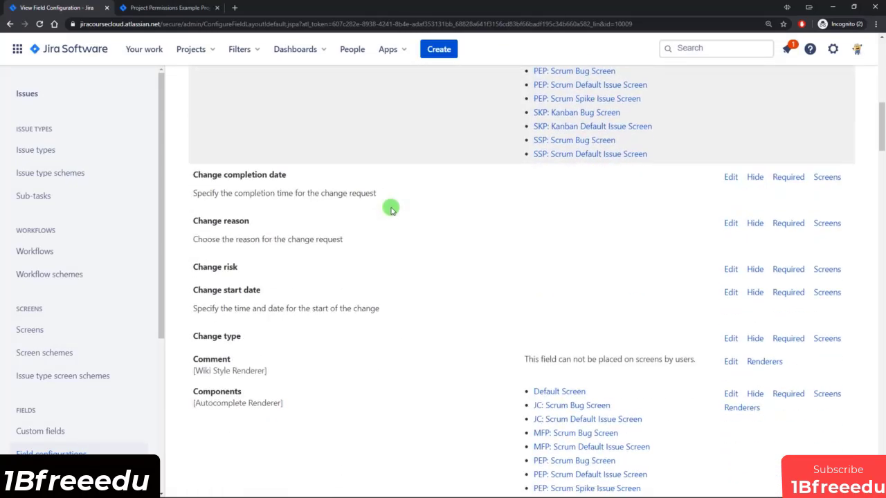
scroll(376, 229, down, 2)
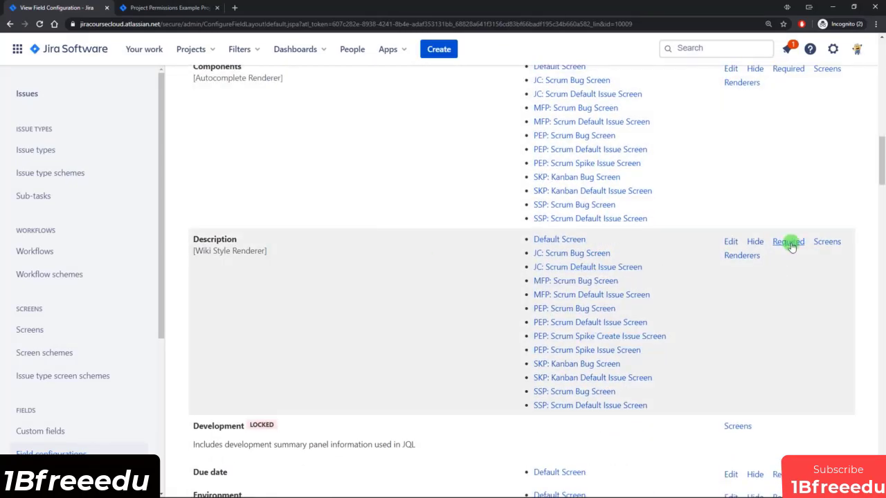
click(788, 241)
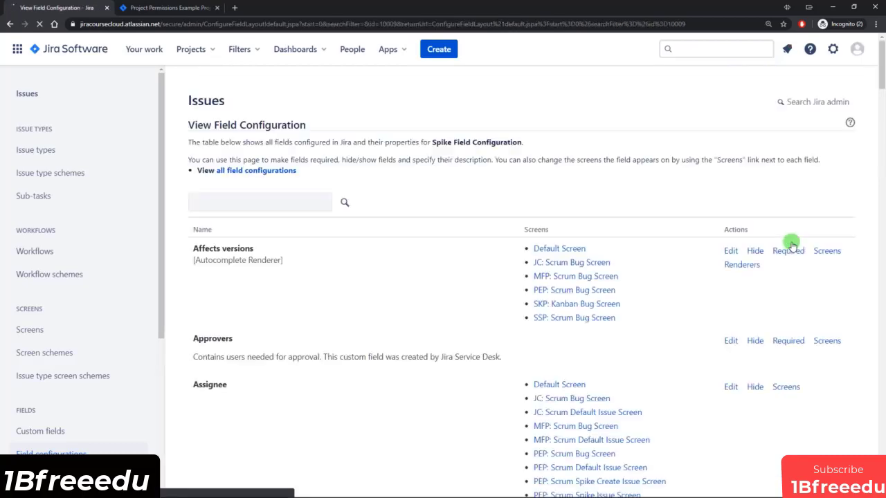
Mark the Spike Type field as Required in the Spike Field Configuration too.
scroll(773, 253, down, 10)
scroll(773, 255, down, 3)
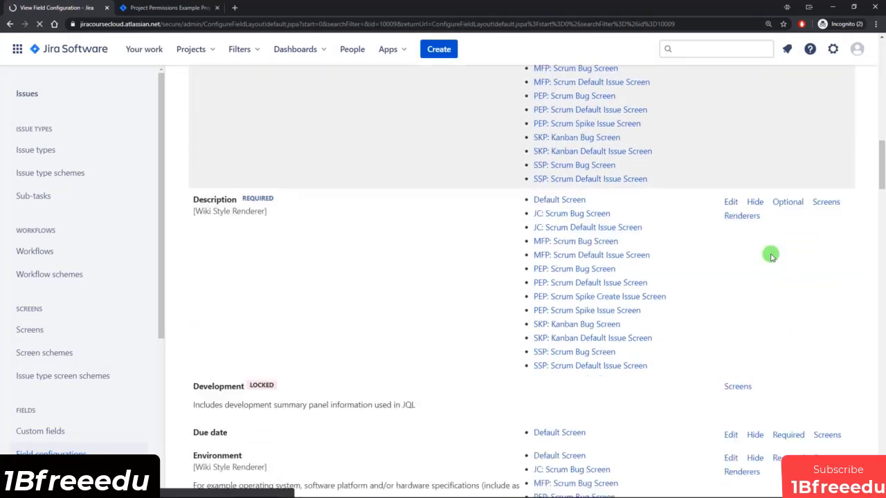
scroll(415, 277, down, 4)
scroll(549, 278, down, 15)
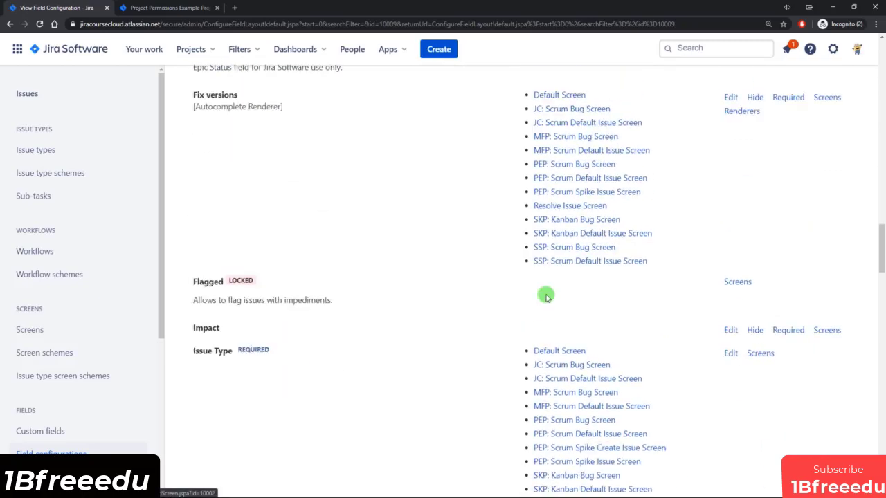
scroll(537, 311, down, 6)
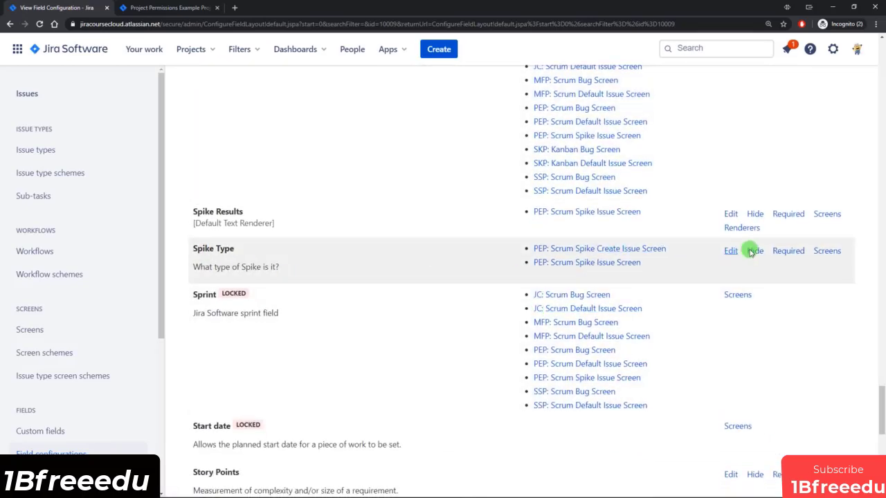
click(786, 251)
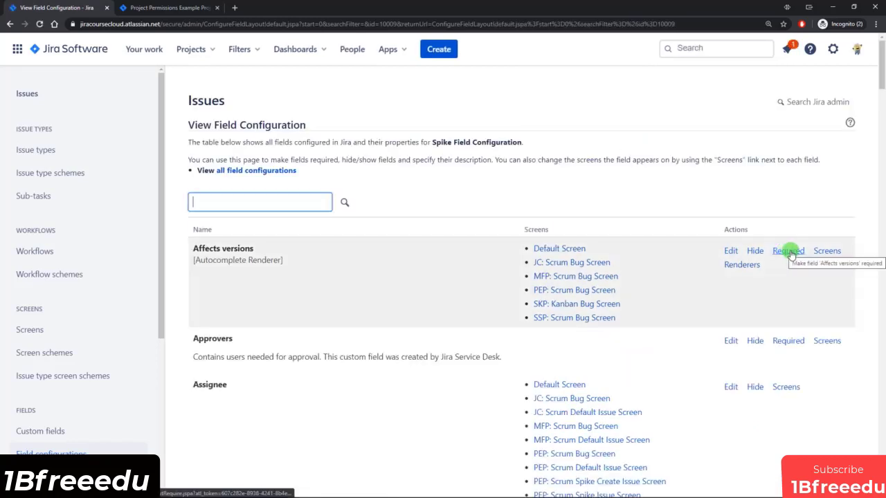
scroll(484, 249, down, 1)
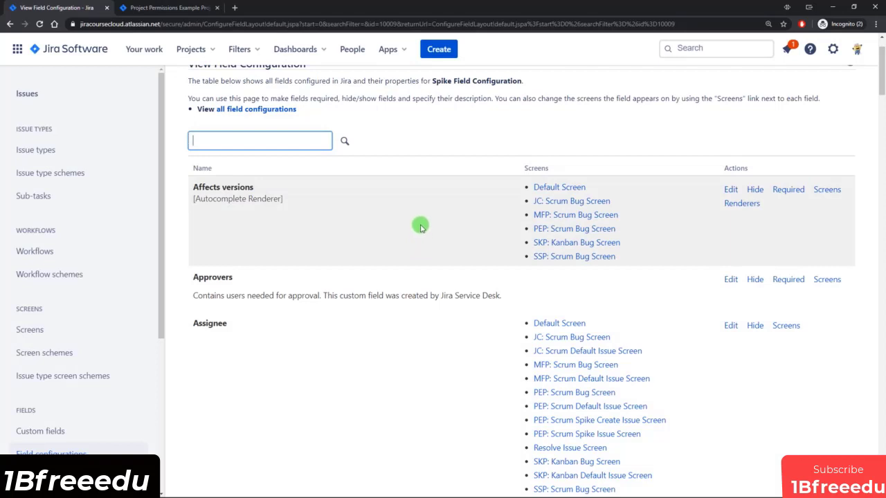
scroll(163, 254, down, 3)
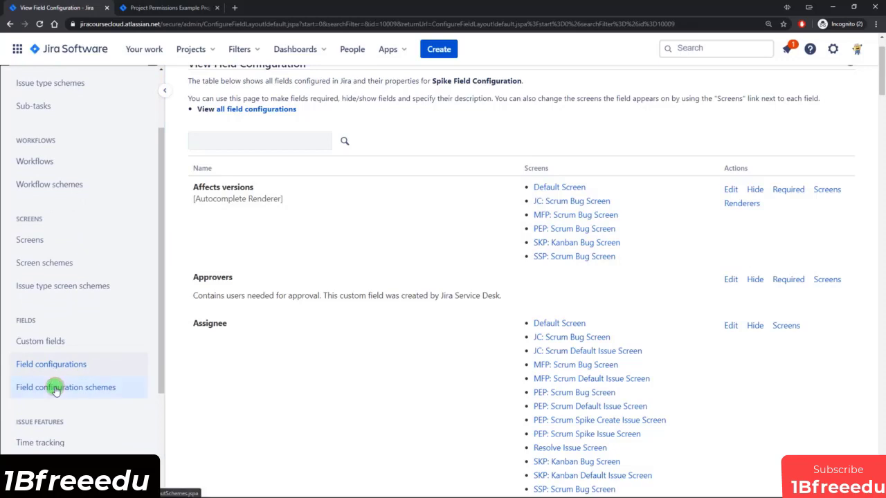
Go to Field configuration schemes under Fields in the admin sidebar.
click(55, 388)
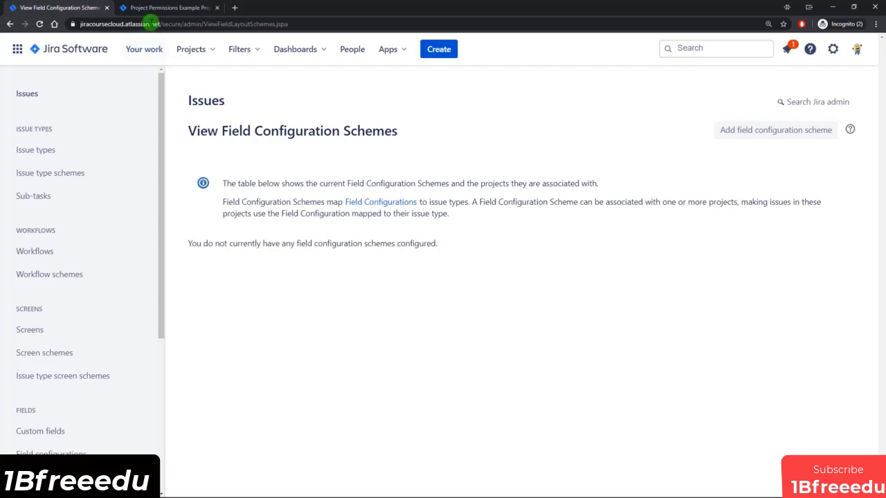
Open Permissions Example Project's Fields settings, showing the System Default Field Configuration.
click(166, 8)
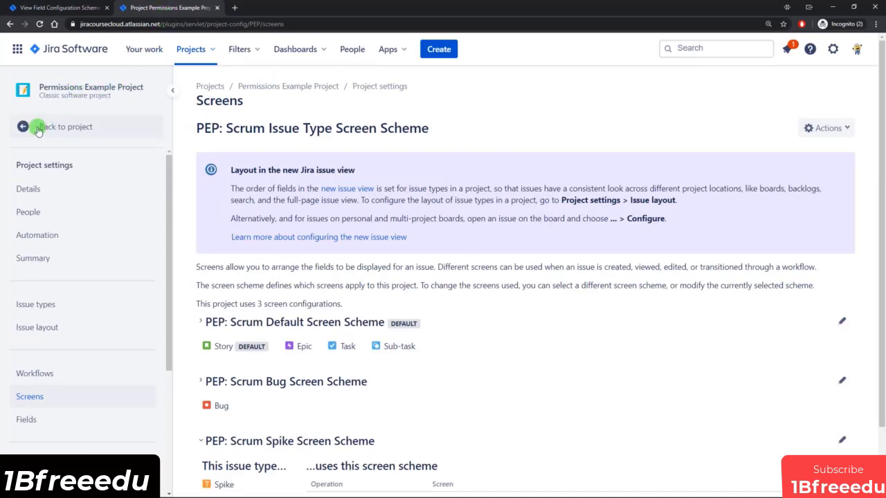
scroll(104, 312, down, 1)
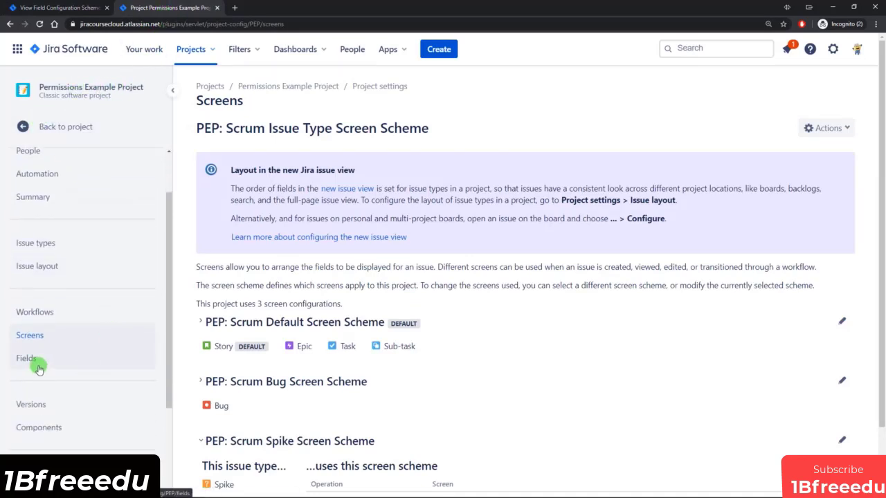
click(36, 365)
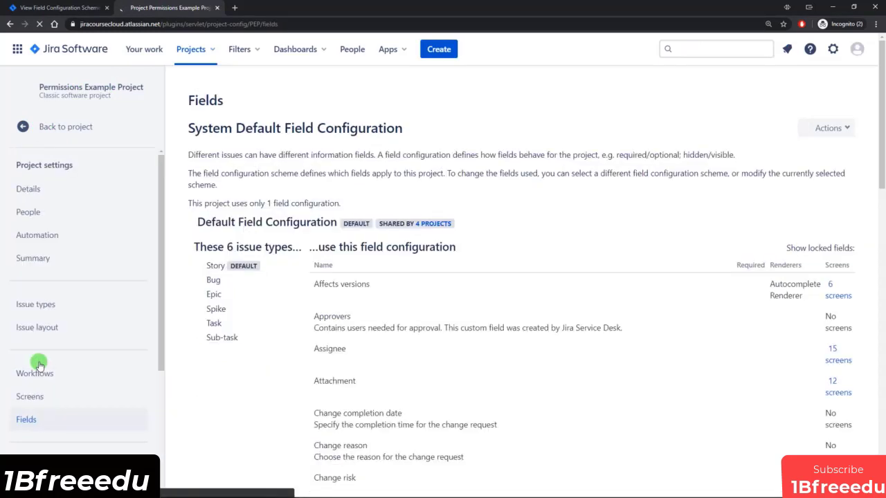
drag(193, 128, 405, 131)
click(405, 130)
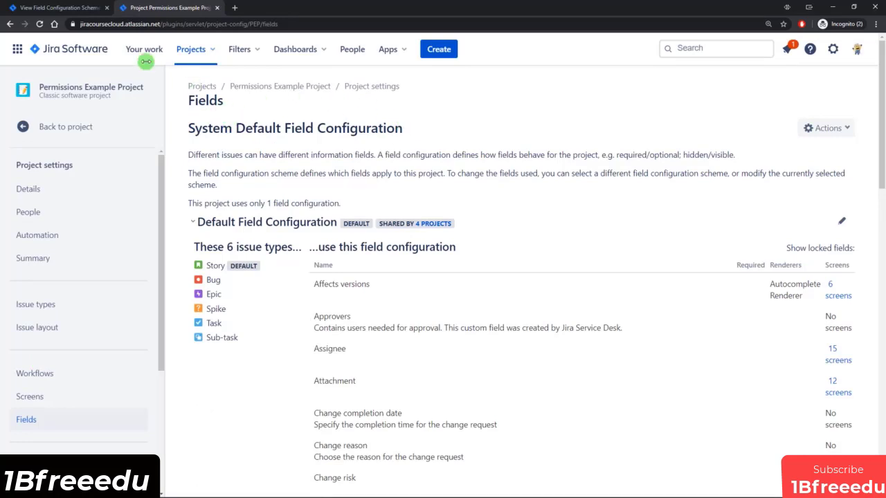
Scroll through the project's default field list, then return to the field configuration schemes page.
click(62, 8)
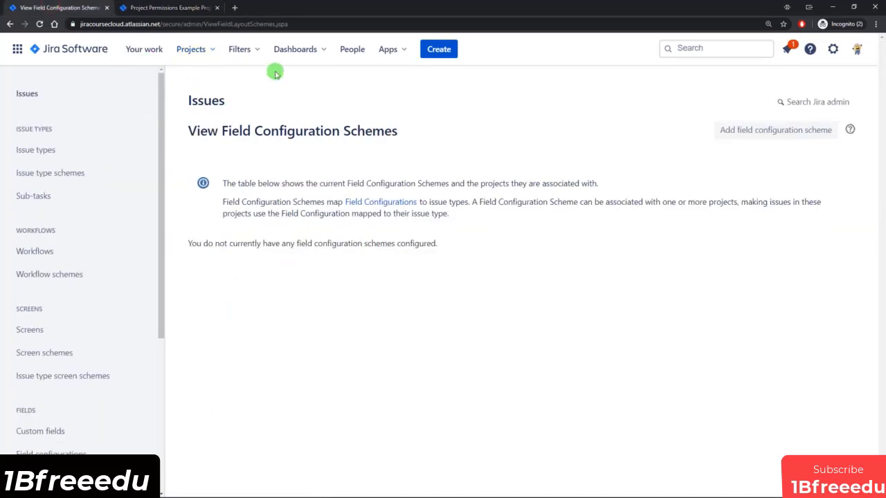
click(187, 7)
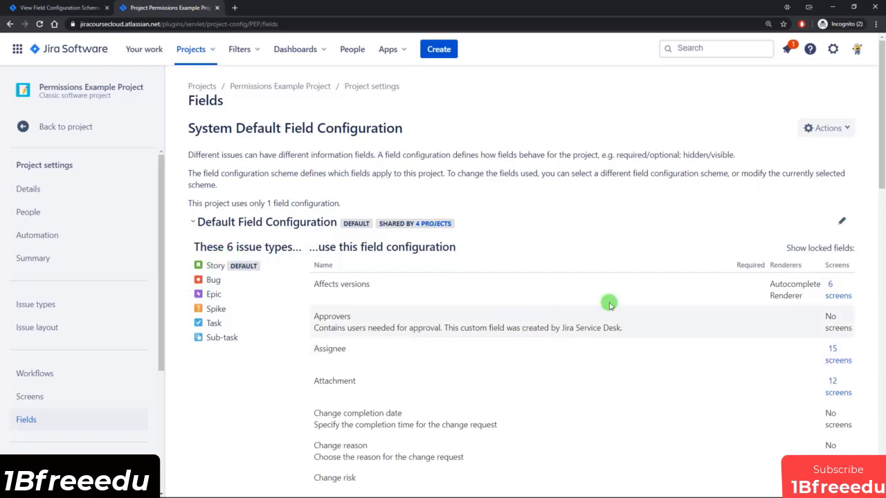
scroll(632, 298, down, 1)
scroll(631, 297, down, 2)
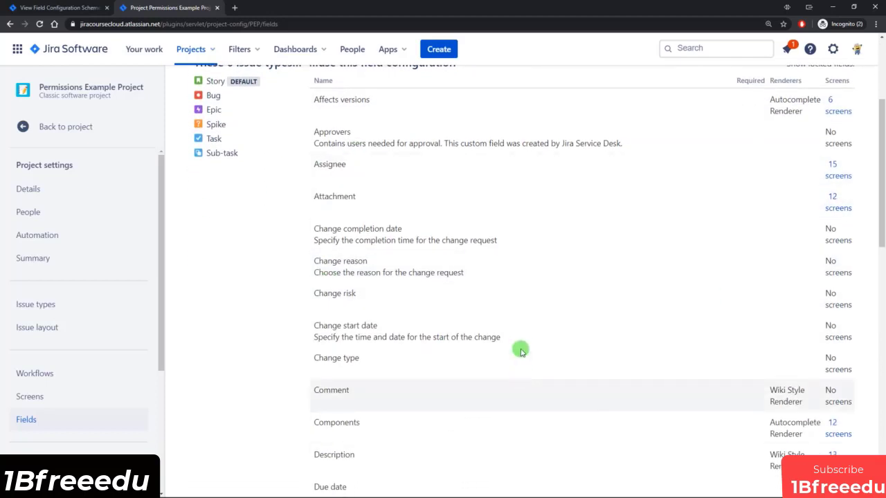
scroll(686, 200, up, 2)
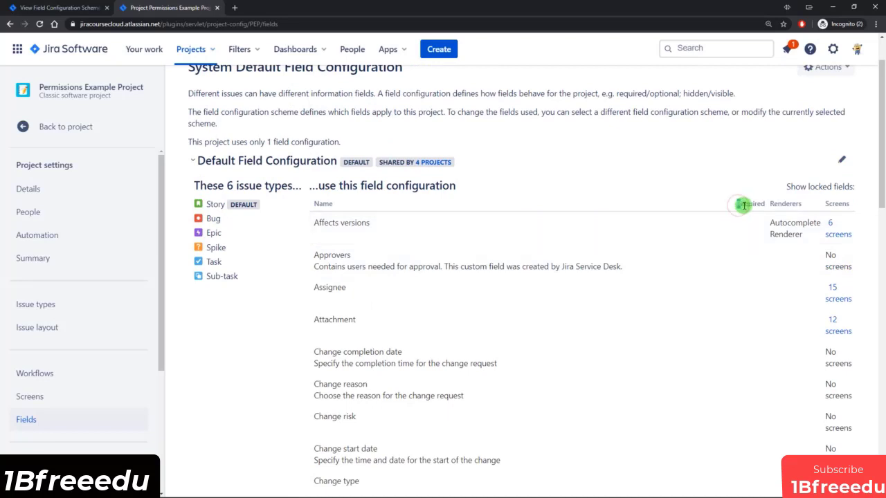
scroll(750, 232, down, 4)
scroll(750, 237, down, 2)
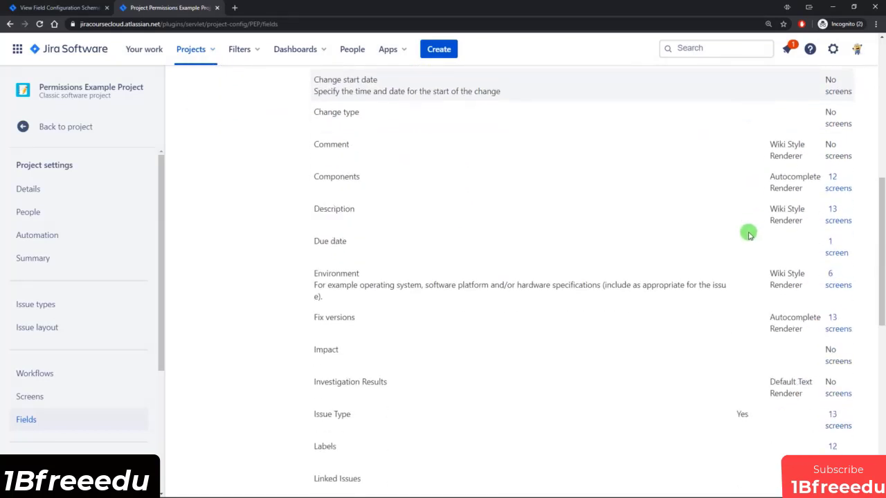
scroll(738, 213, down, 2)
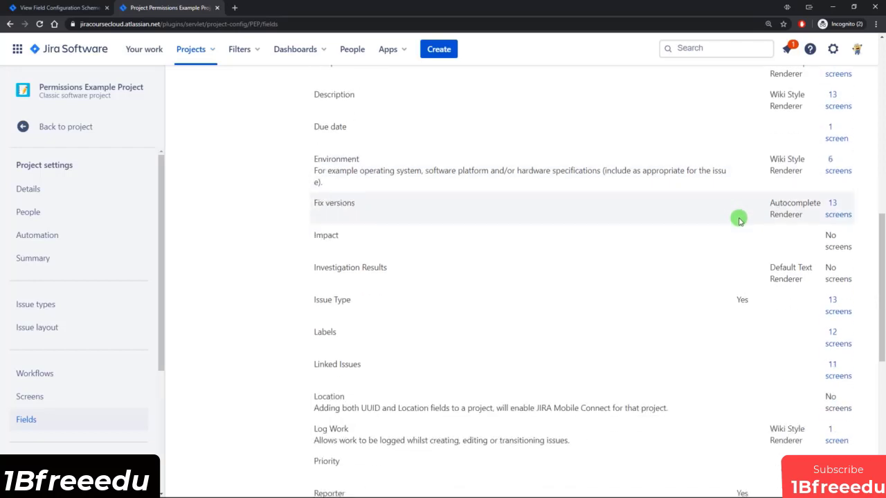
scroll(754, 292, down, 5)
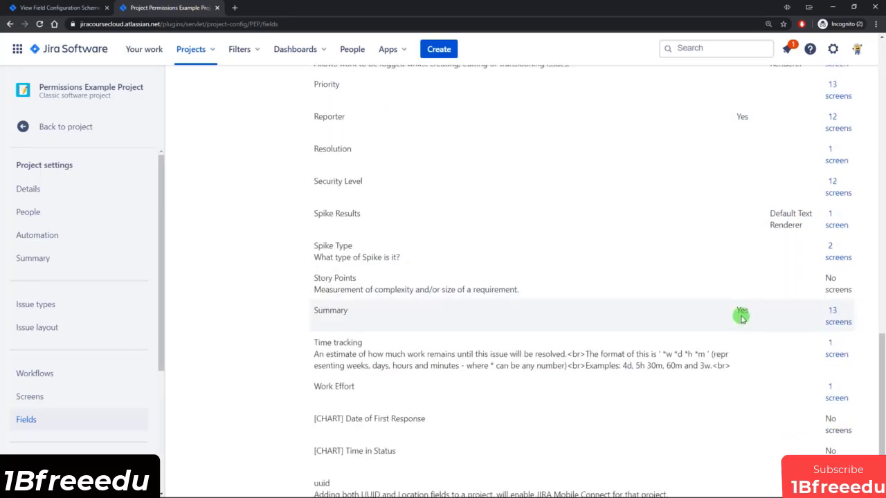
scroll(743, 316, up, 7)
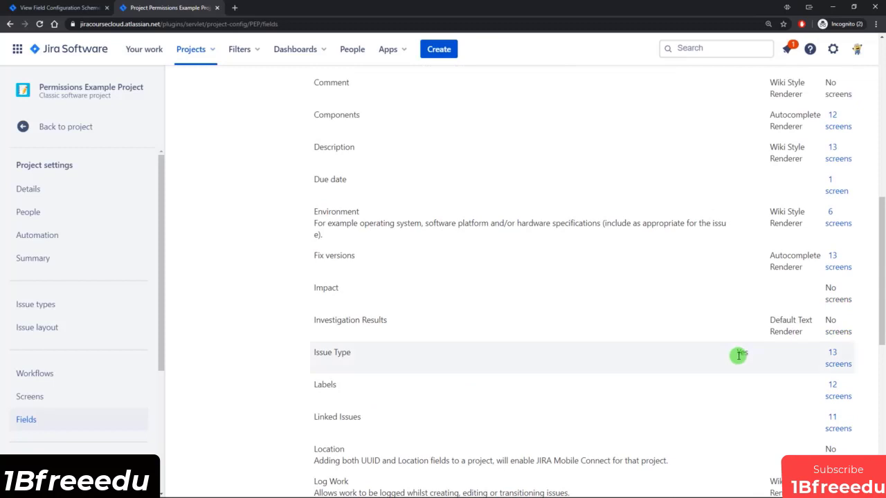
scroll(738, 356, up, 7)
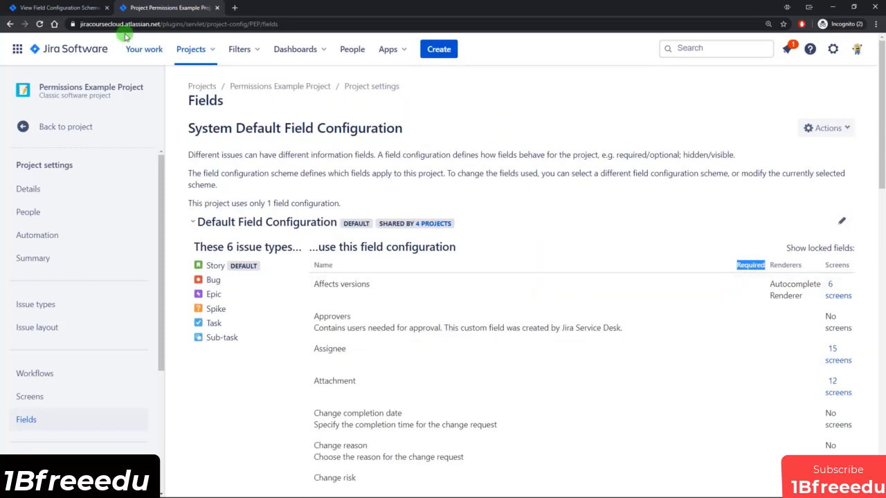
click(62, 8)
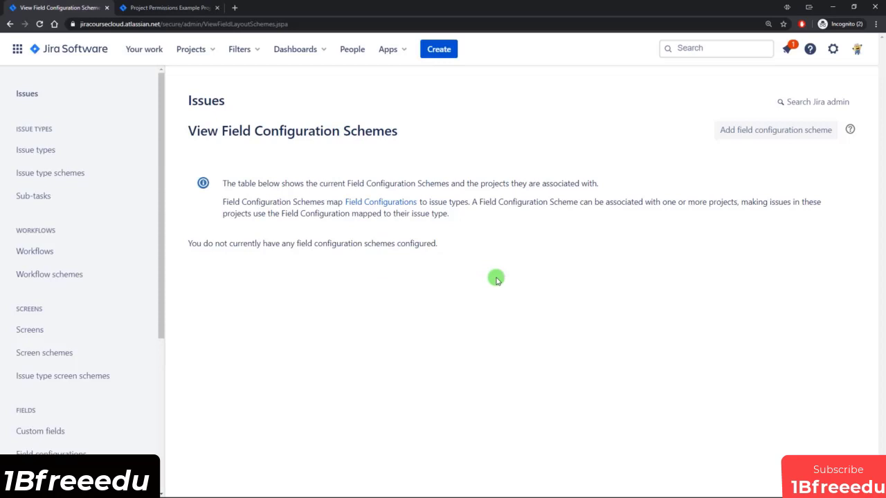
Add a field configuration scheme named 'Spike Field Configuration Scheme' and return to the schemes list.
click(766, 136)
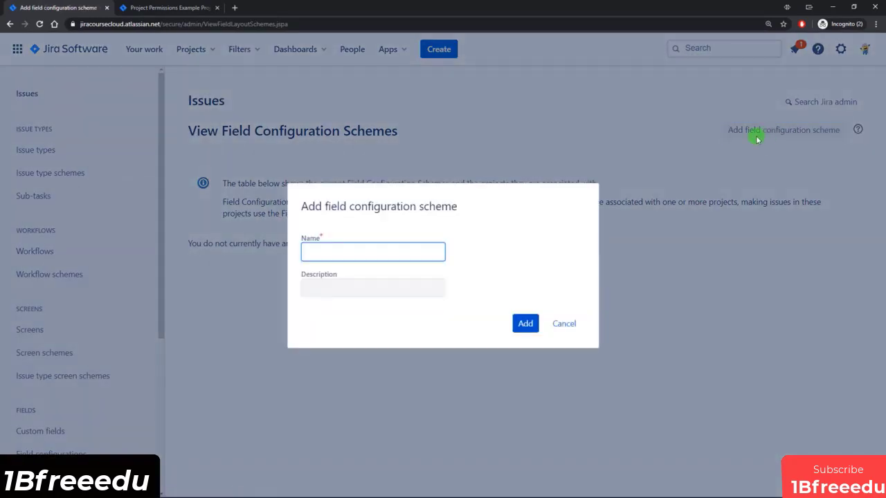
text(Spike Field Configuration Scheme)
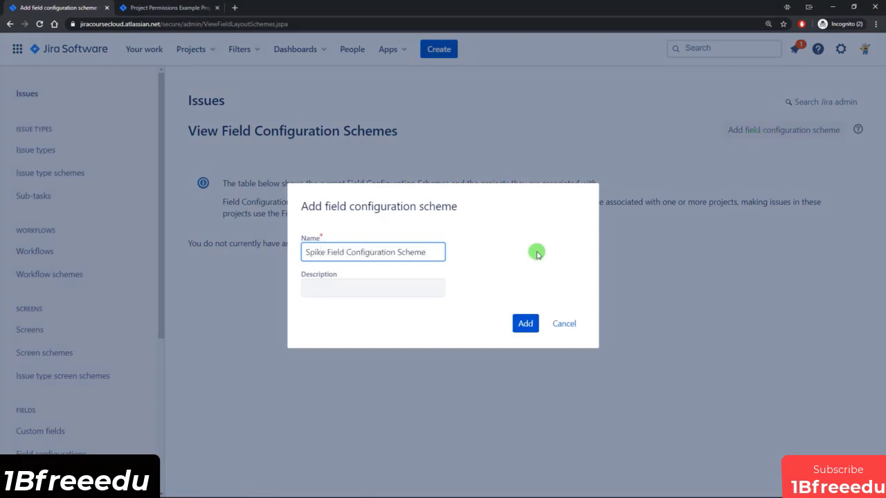
click(526, 324)
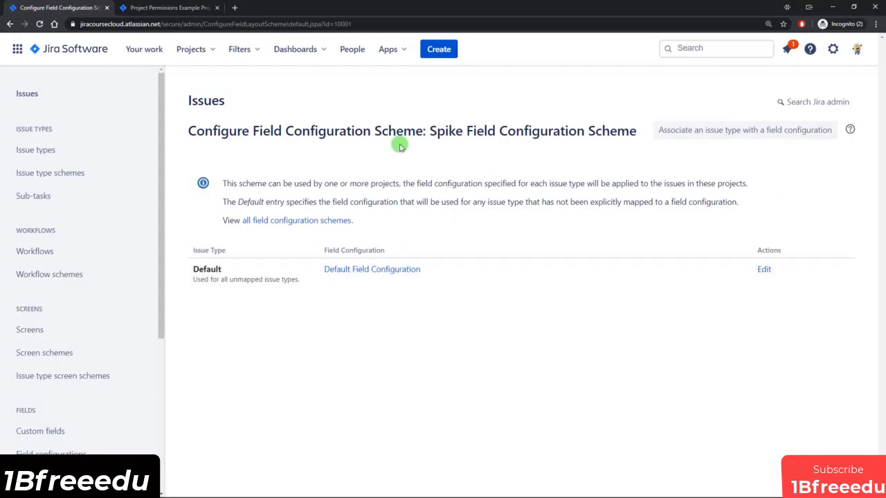
drag(429, 130, 634, 130)
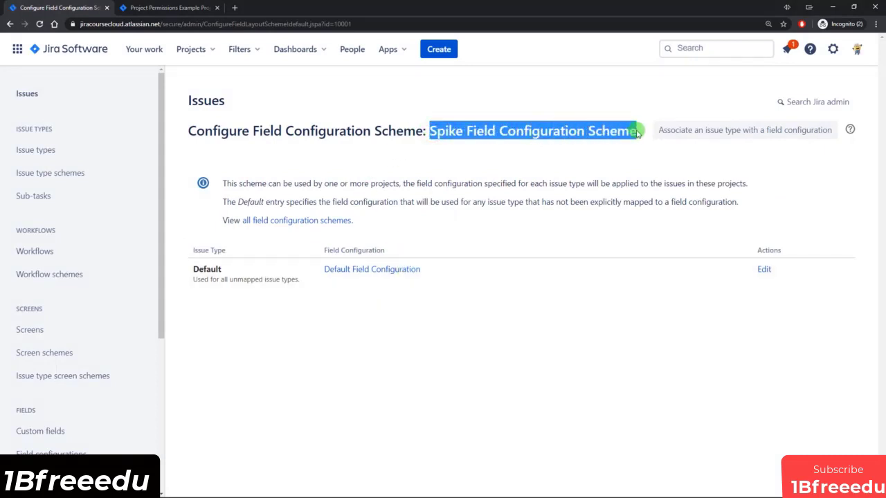
click(634, 130)
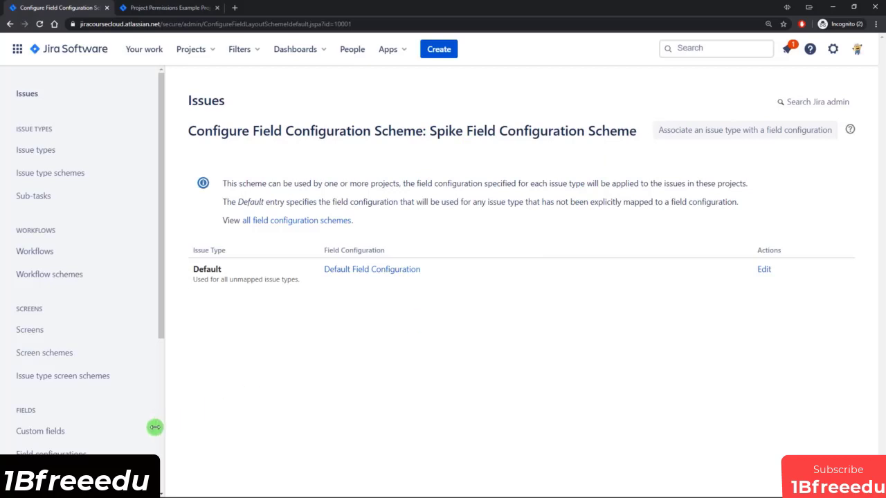
click(54, 454)
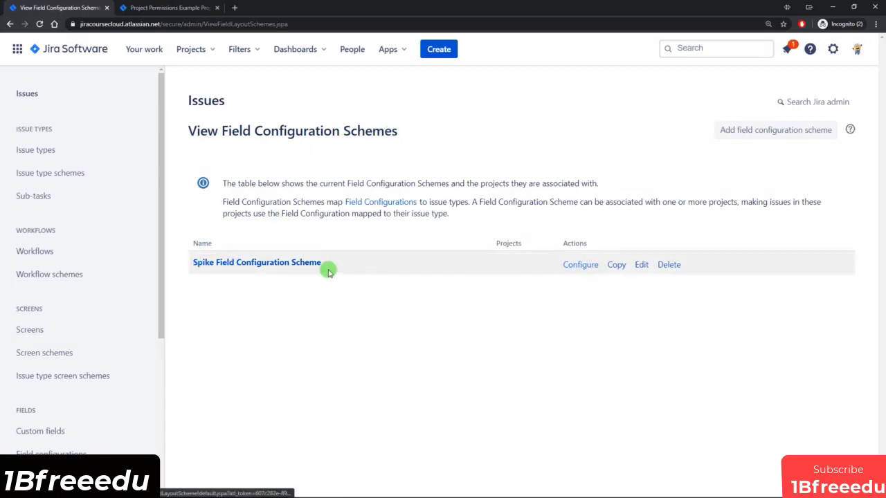
In the new scheme, associate the Spike issue type with Spike Field Configuration.
click(276, 263)
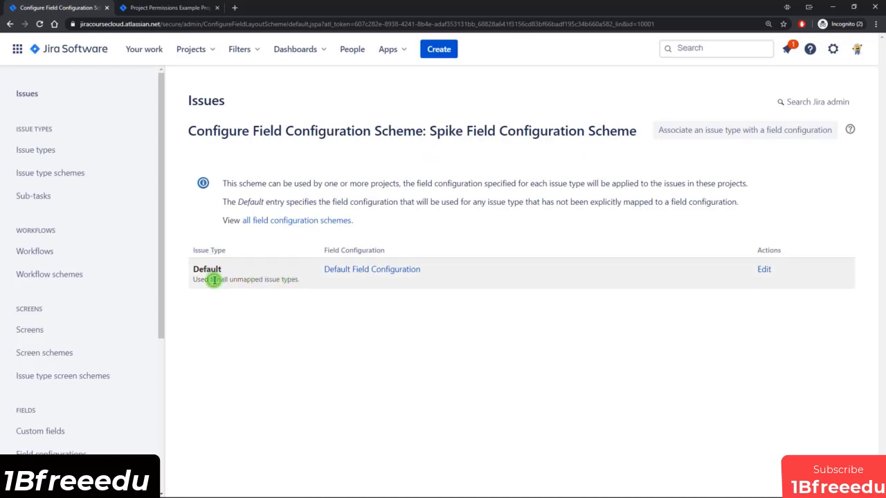
drag(214, 279, 454, 272)
click(454, 272)
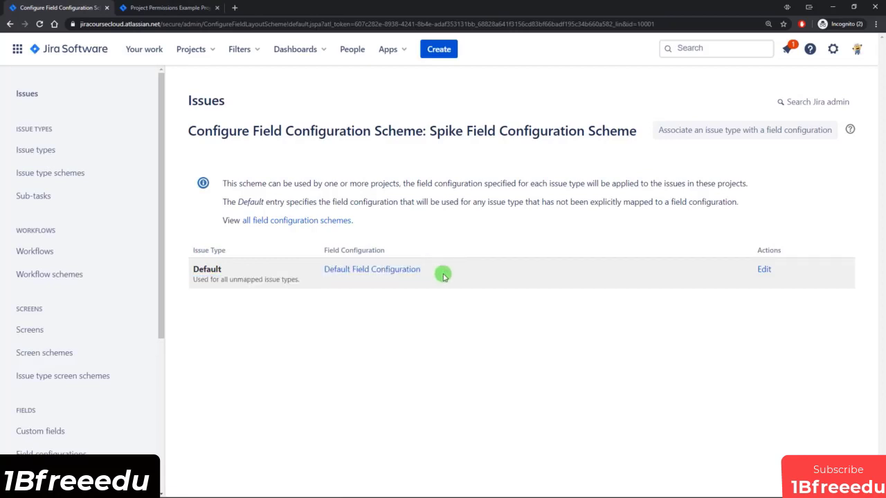
click(721, 132)
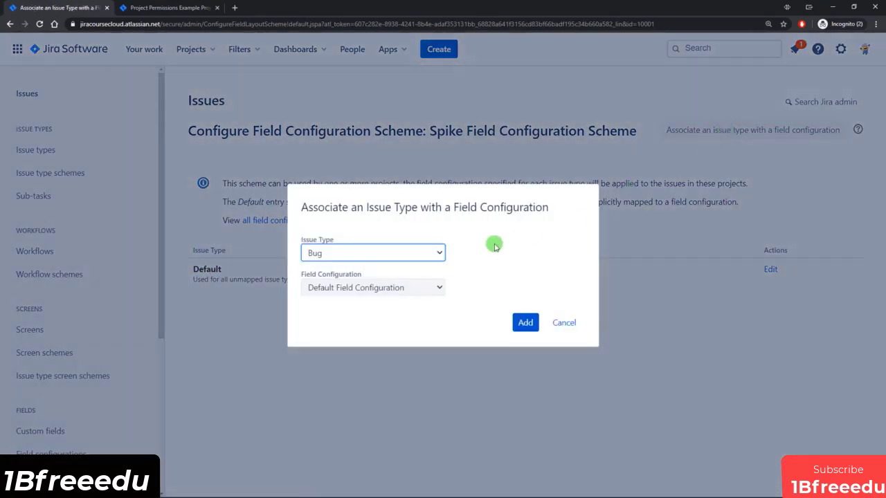
click(422, 253)
click(326, 344)
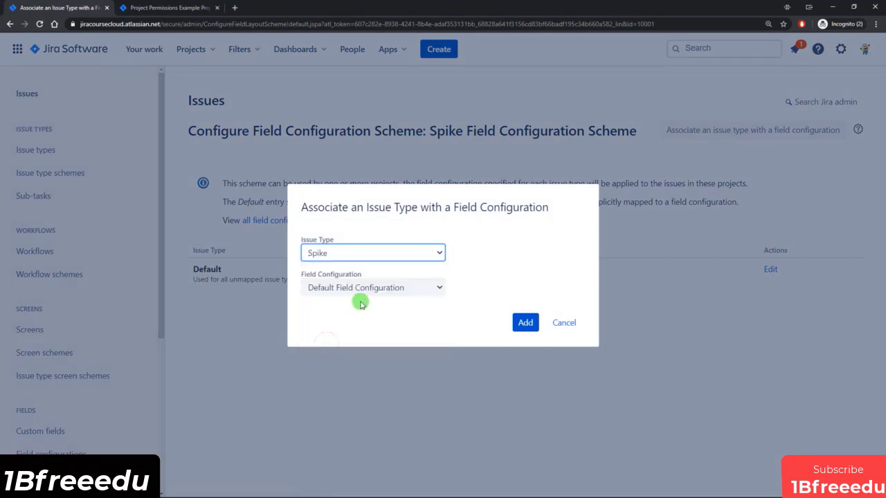
click(365, 287)
click(340, 317)
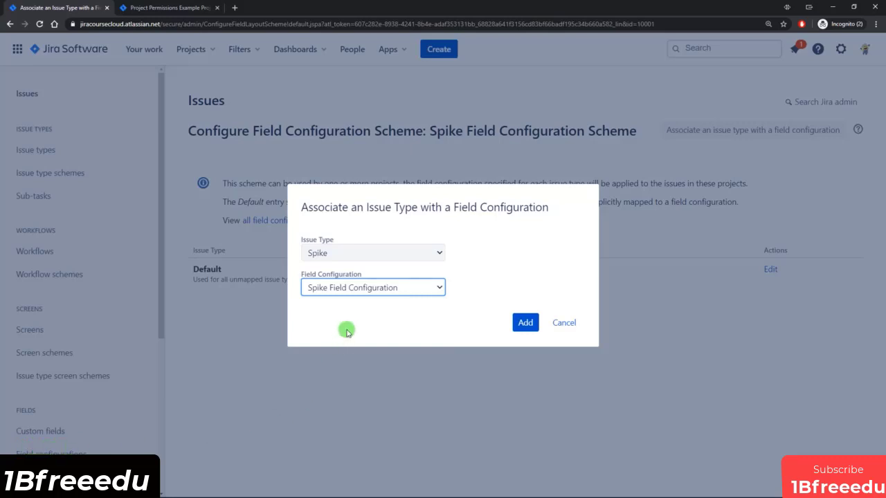
click(525, 324)
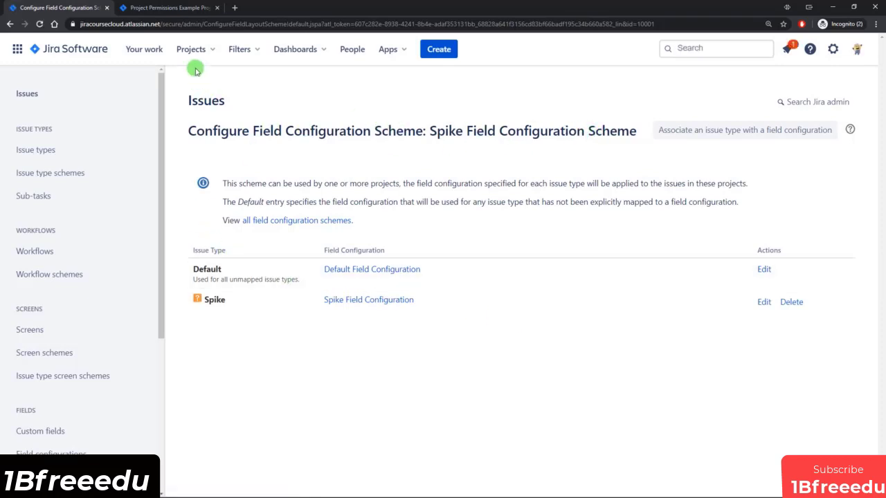
click(179, 8)
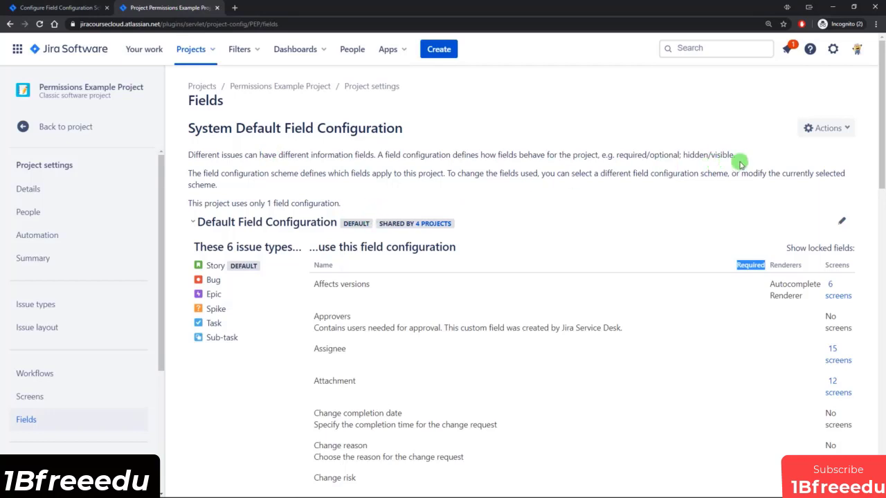
Switch Permissions Example Project to use the Spike Field Configuration Scheme.
click(843, 130)
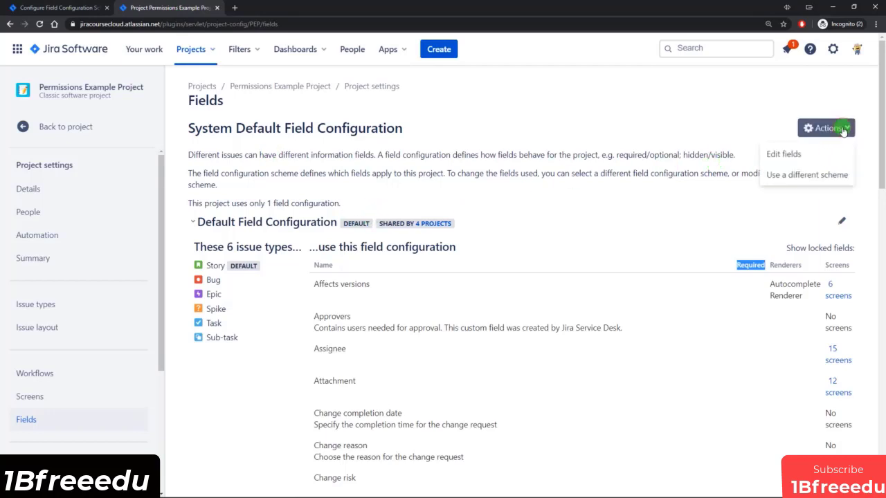
click(806, 176)
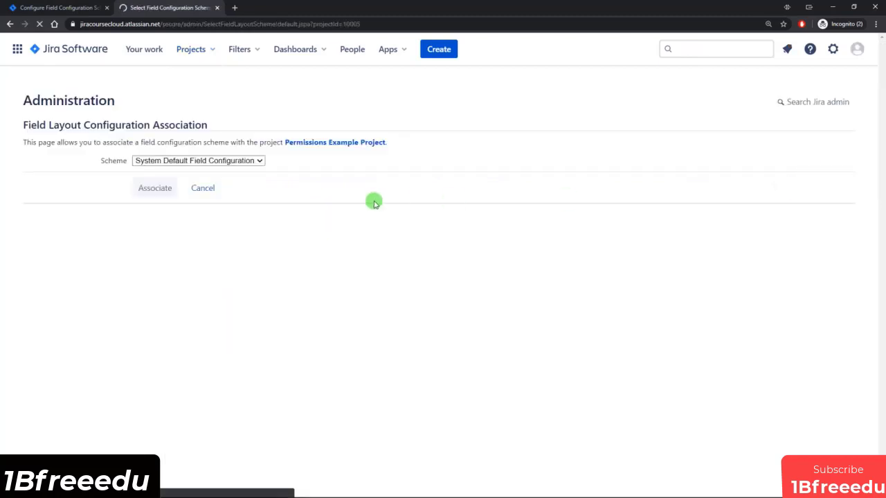
click(185, 160)
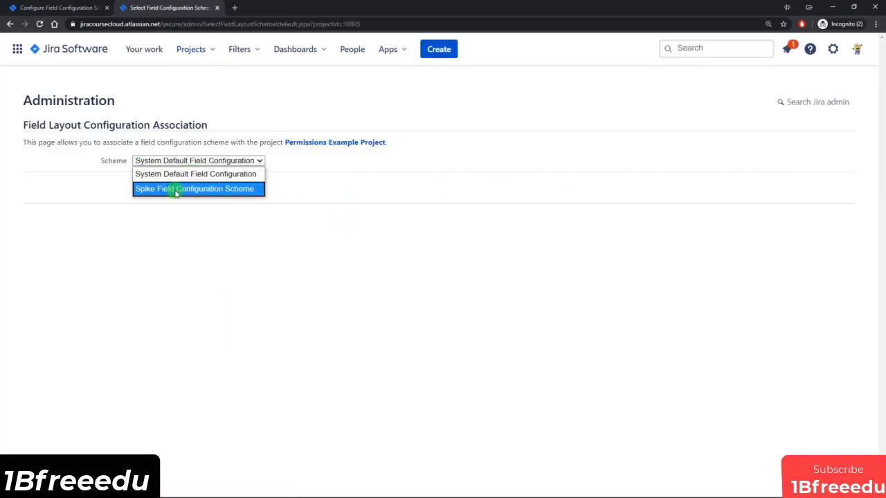
click(200, 189)
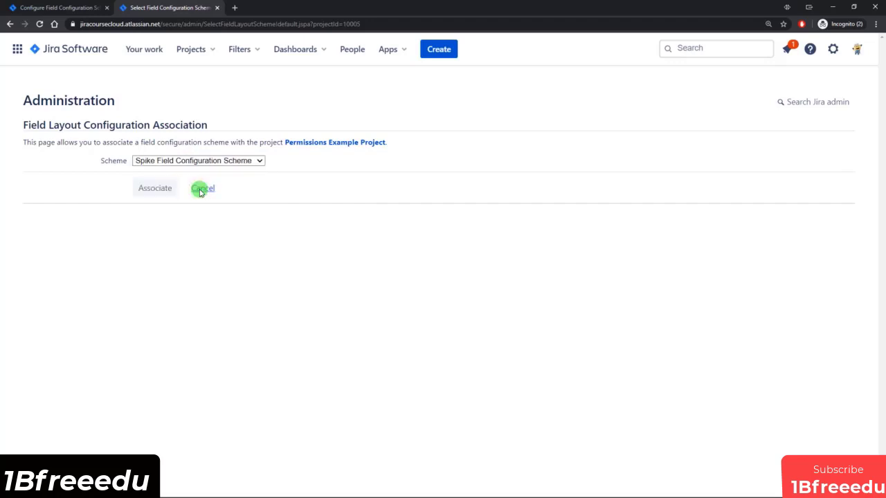
click(146, 191)
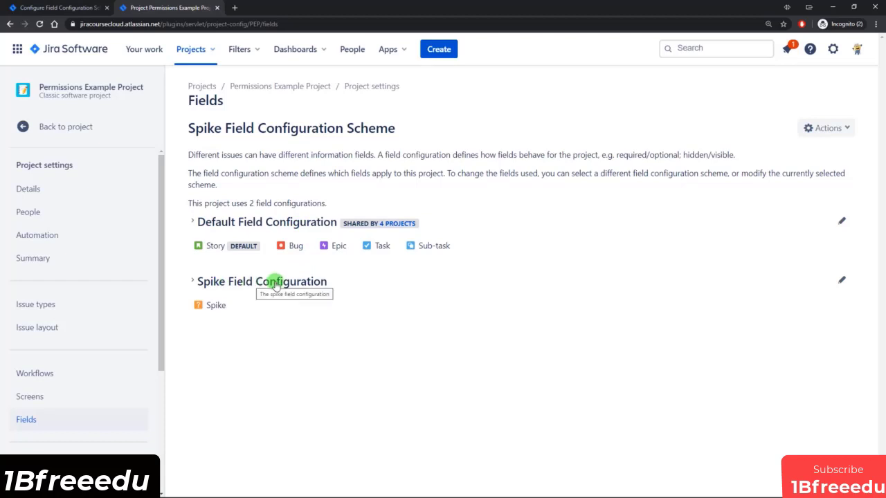
Verify Description and Spike Type show Required in the Spike Field Configuration, then start a new issue.
click(199, 283)
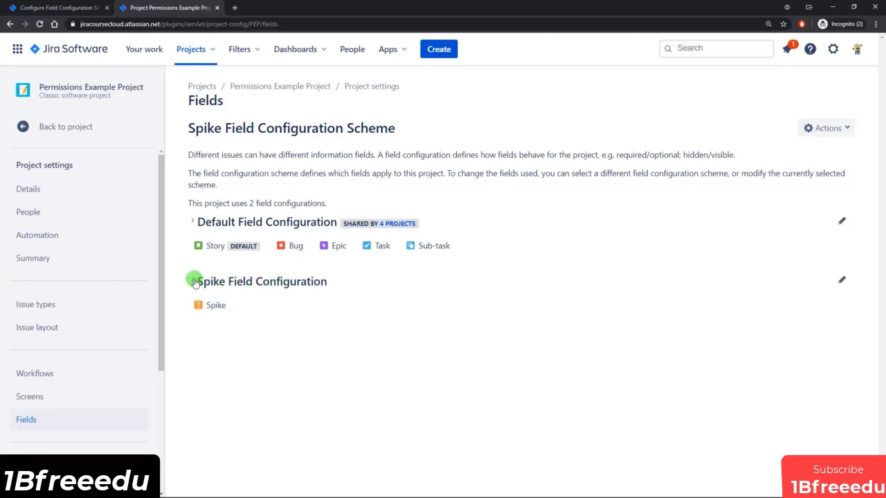
scroll(654, 266, down, 2)
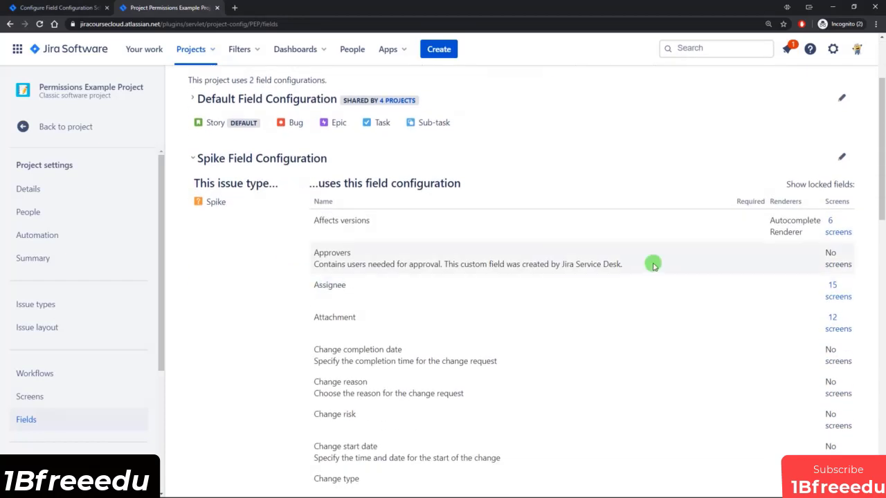
double_click(746, 202)
scroll(747, 222, down, 1)
scroll(748, 225, down, 5)
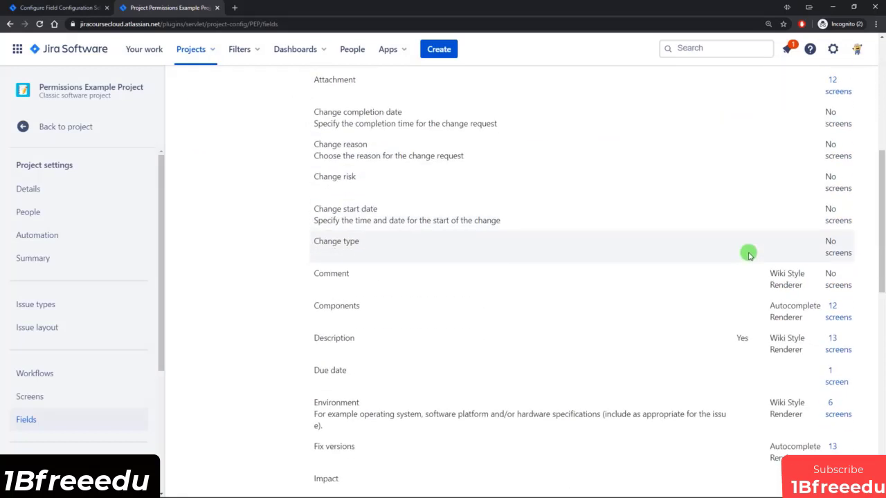
double_click(741, 269)
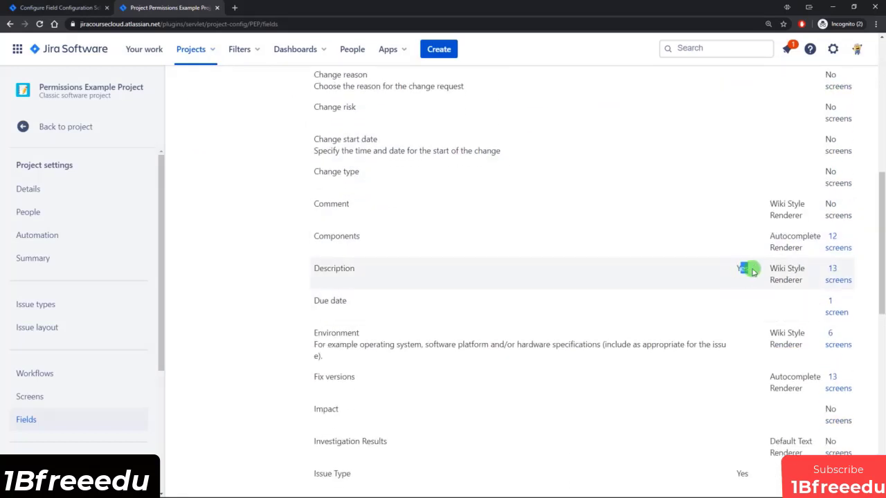
scroll(743, 268, down, 1)
scroll(743, 270, down, 10)
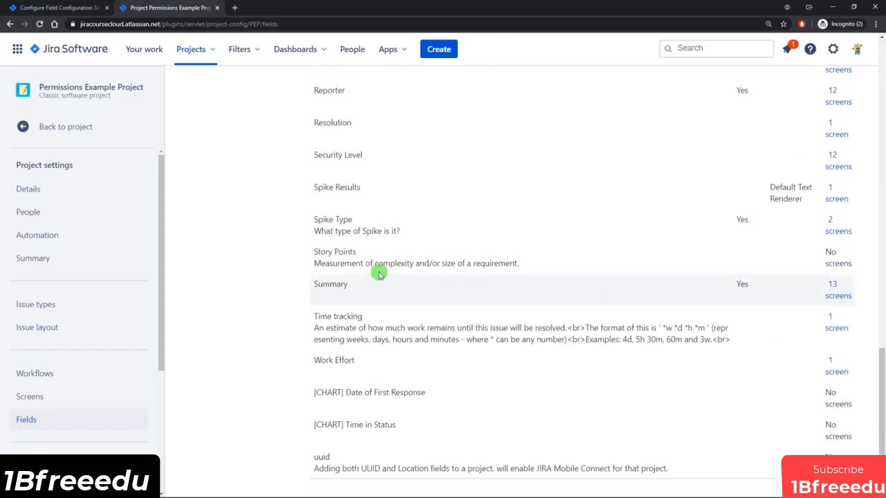
drag(735, 221, 752, 223)
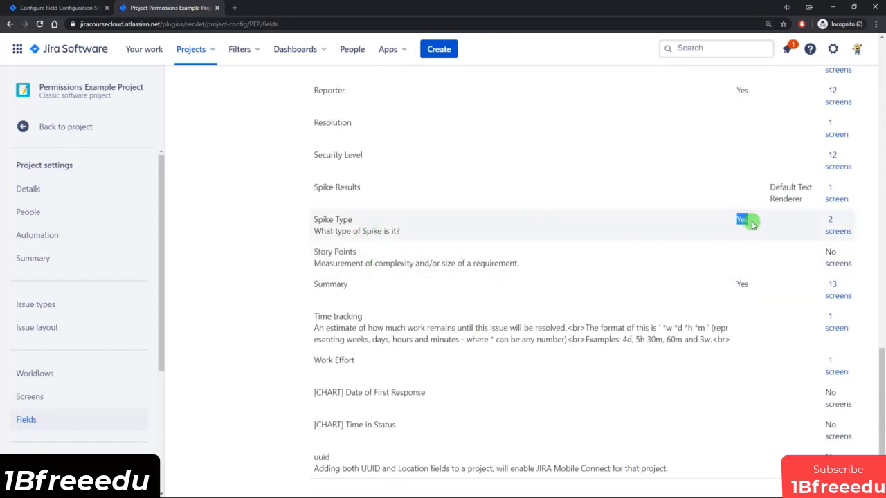
scroll(735, 225, up, 6)
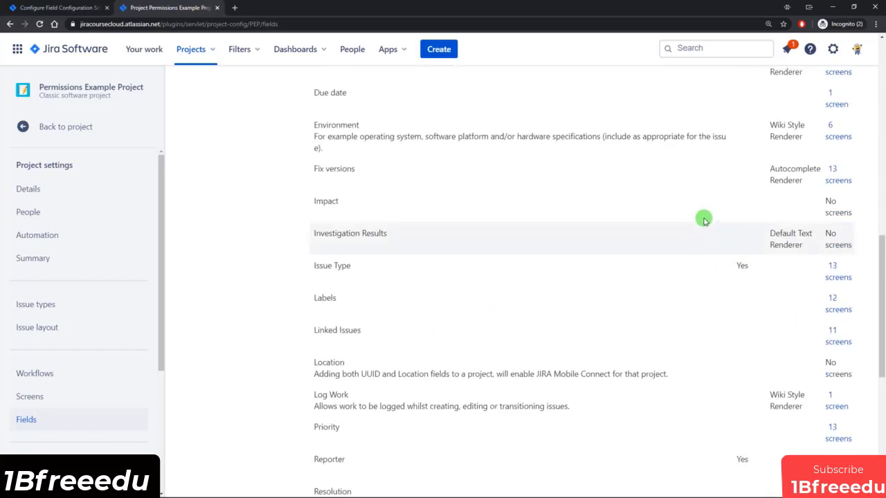
click(438, 49)
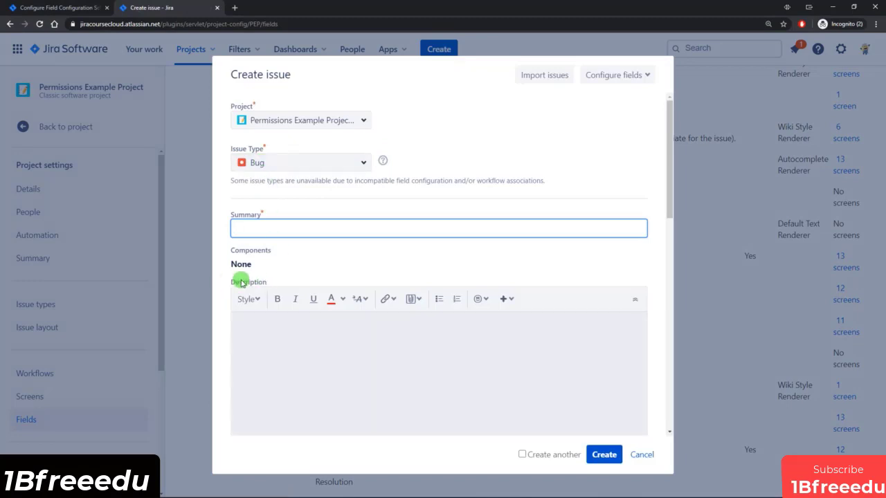
Make the new issue a Spike with the summary 'Test SPike 3'.
drag(236, 281, 275, 285)
click(274, 283)
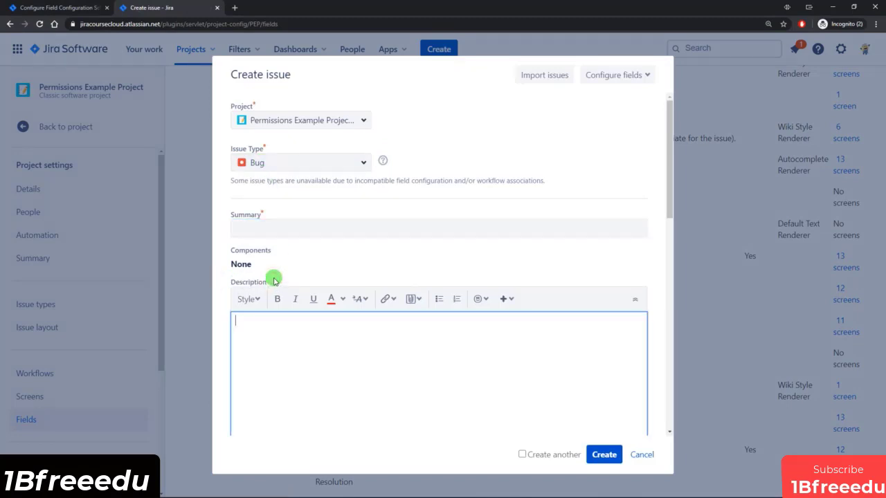
click(285, 164)
click(261, 252)
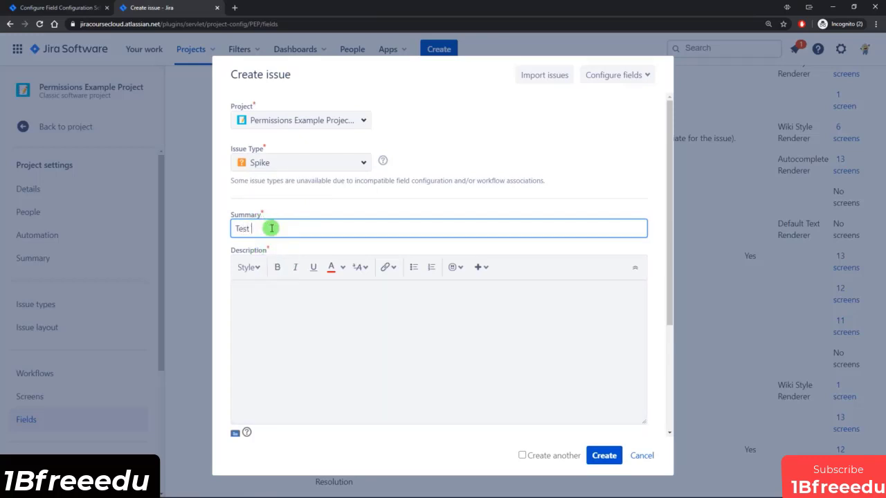
text(Test SPike 3)
Try creating the Spike without a description to show the Description-required error.
click(288, 323)
scroll(541, 420, down, 2)
click(603, 454)
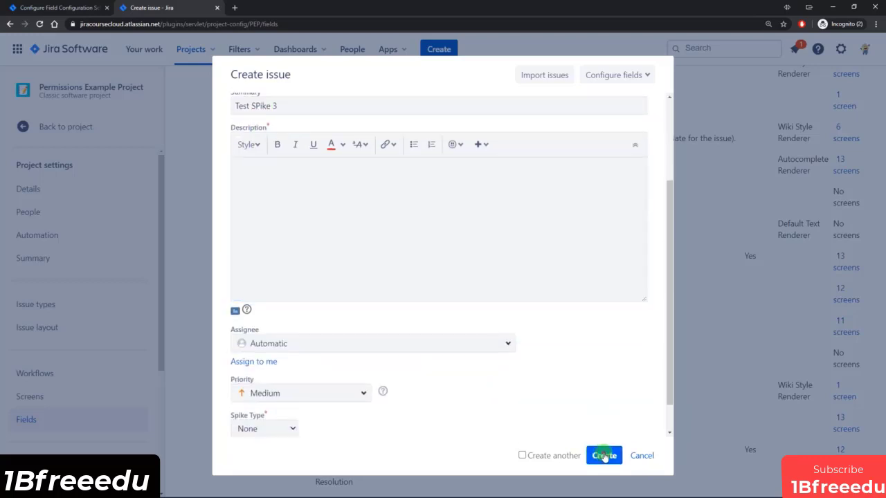
drag(250, 432, 308, 404)
click(291, 263)
Fill in the description 'Test' and resubmit the issue.
scroll(306, 270, up, 2)
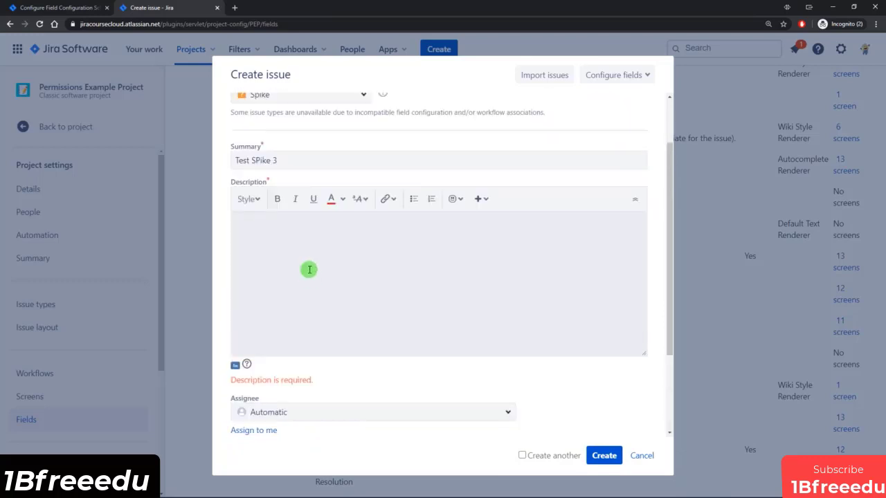
click(300, 259)
text(Test)
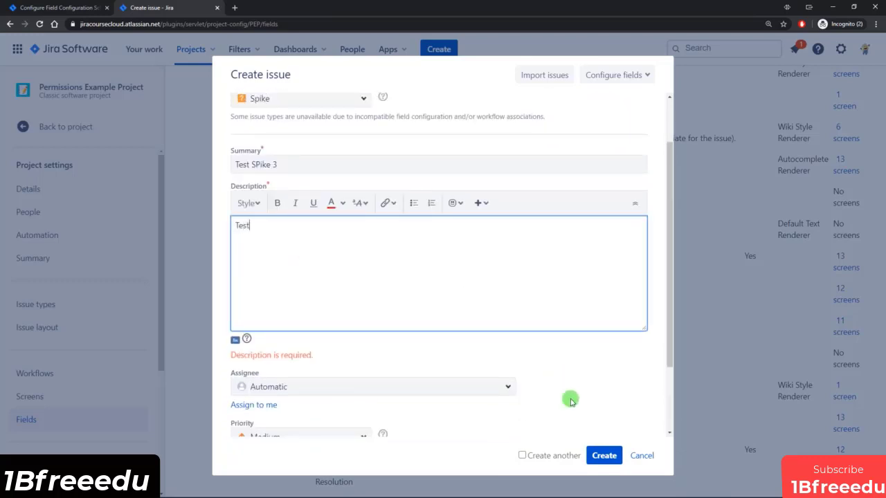
click(603, 455)
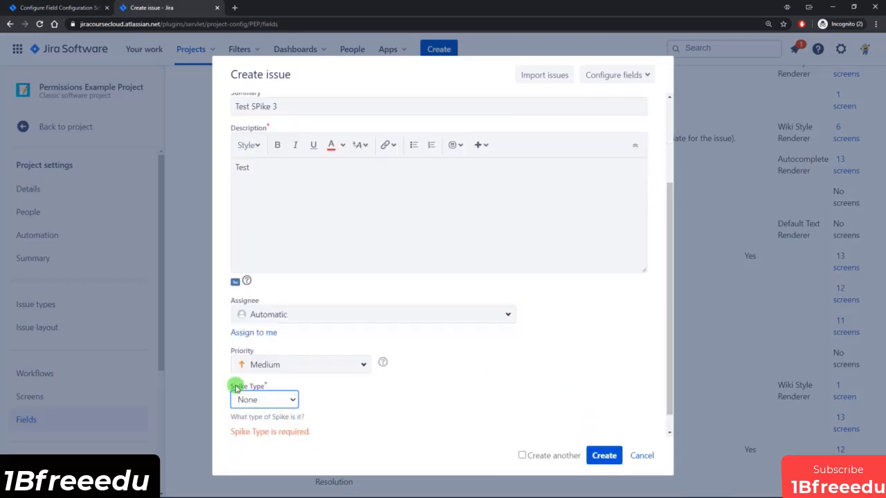
Set the required Spike Type to Research and create the issue.
drag(235, 386, 257, 388)
click(275, 397)
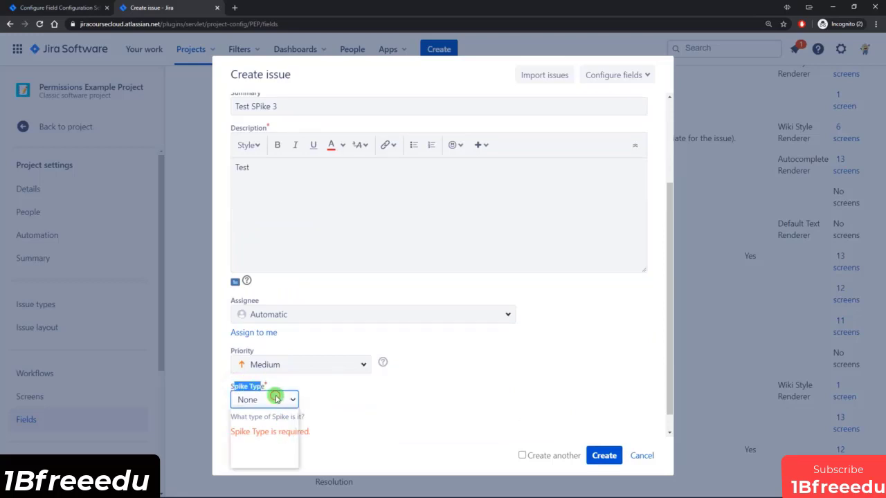
click(272, 431)
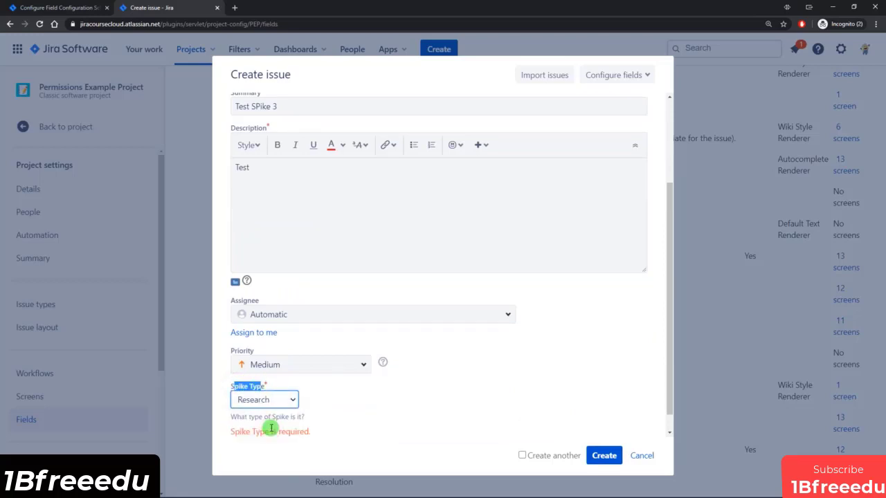
click(602, 456)
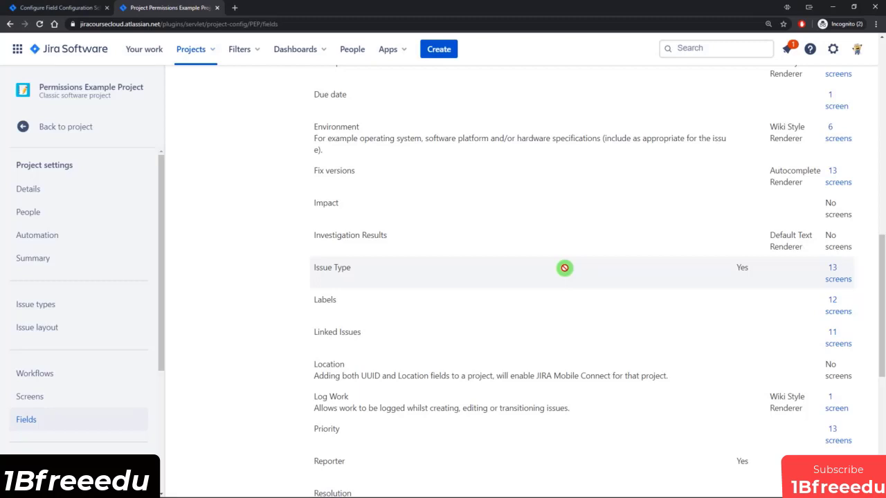
Scroll back up through the page to review the Spike Field Configuration.
scroll(466, 194, down, 1)
scroll(456, 222, up, 3)
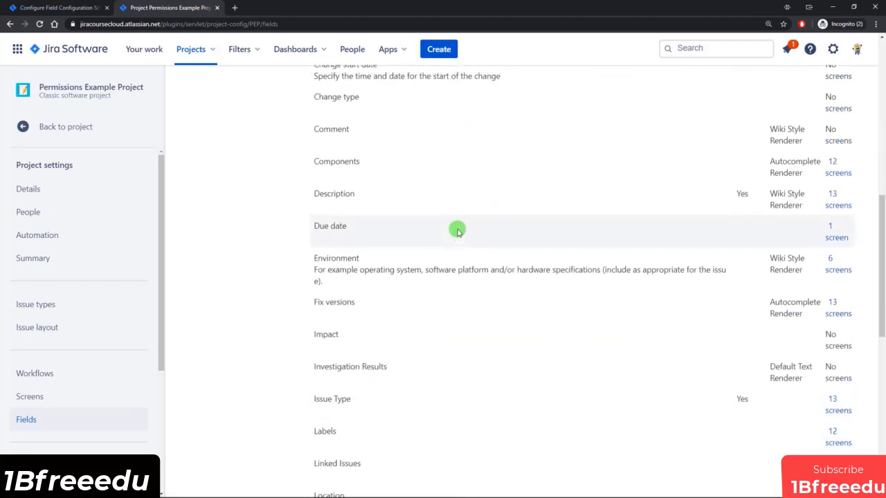
scroll(457, 230, up, 4)
scroll(457, 230, up, 1)
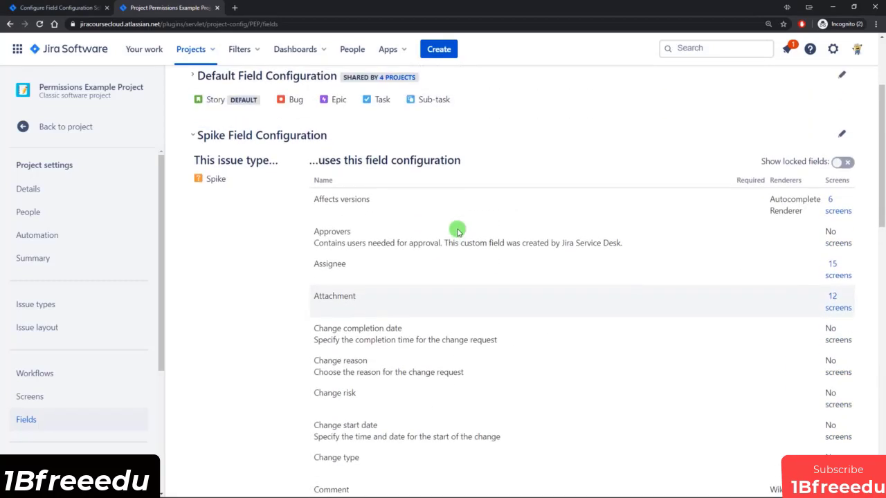
scroll(457, 230, up, 1)
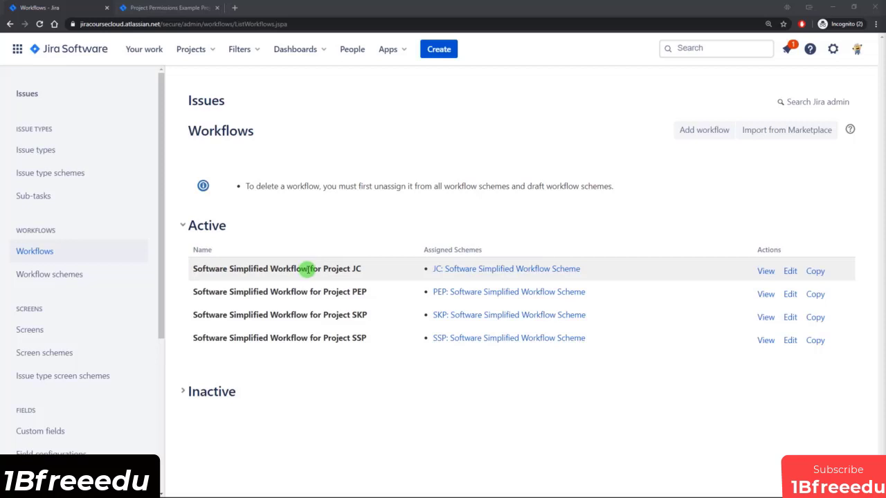
Highlight the shared Software Simplified Workflow names in the Active workflows table.
drag(309, 268, 192, 268)
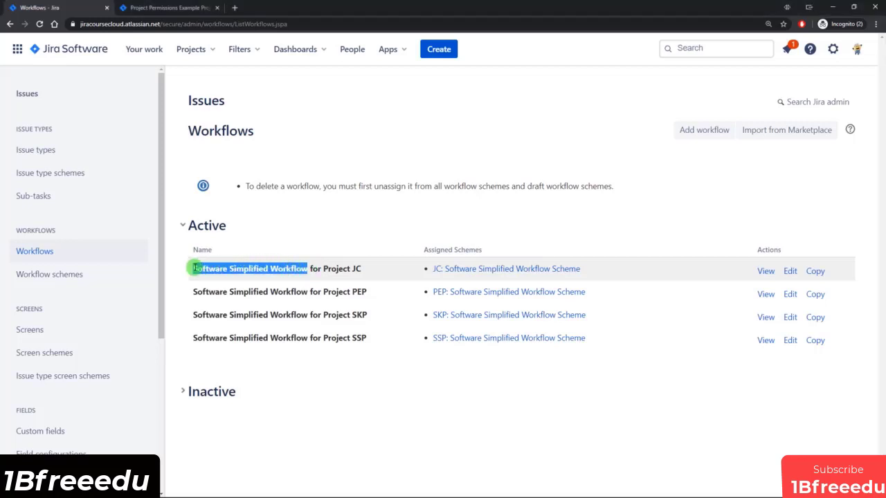
click(218, 269)
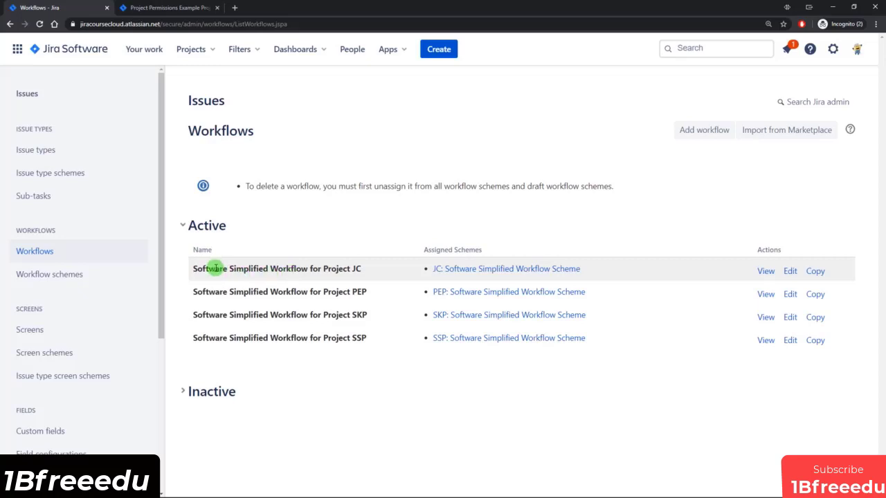
drag(220, 268, 289, 270)
click(293, 268)
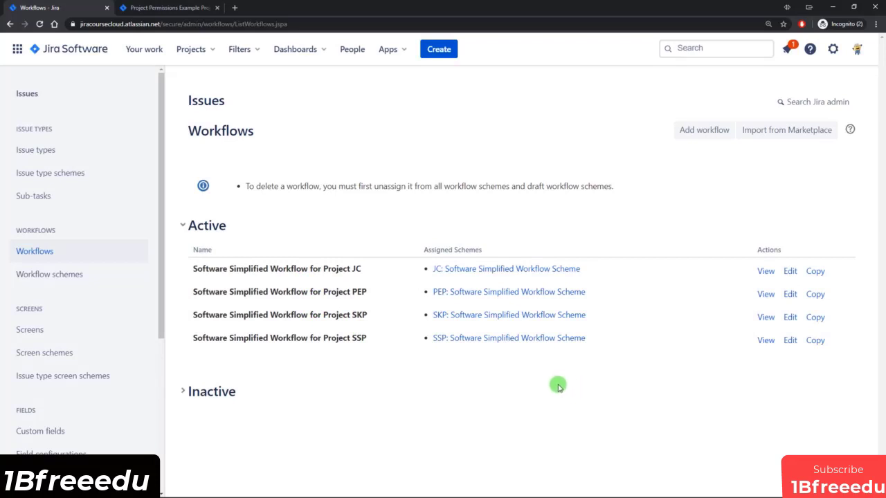
Open the SSP project's workflow in a new background tab.
drag(337, 337, 370, 319)
click(599, 365)
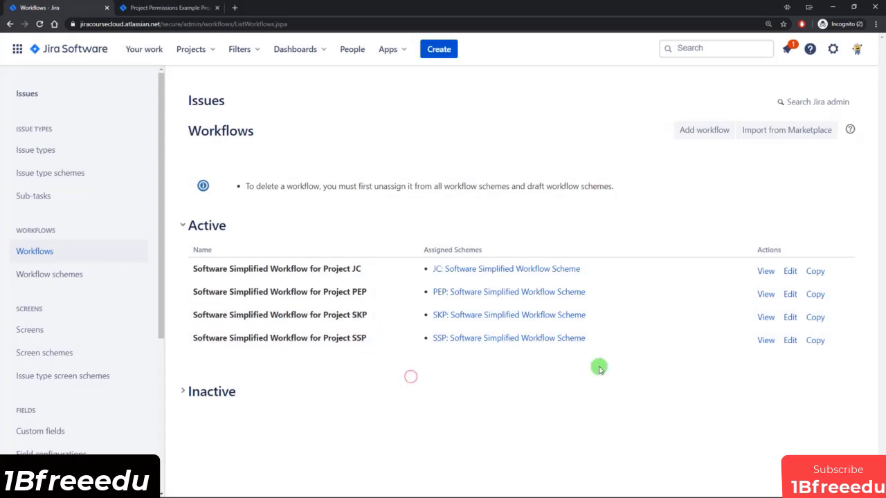
middle_click(765, 340)
Open the SKP workflow in another tab, then view the SSP workflow diagram.
middle_click(766, 318)
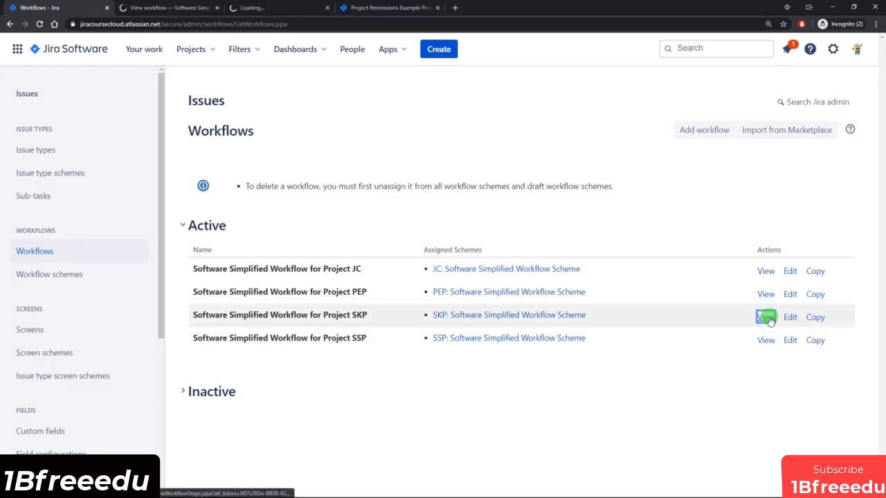
click(173, 7)
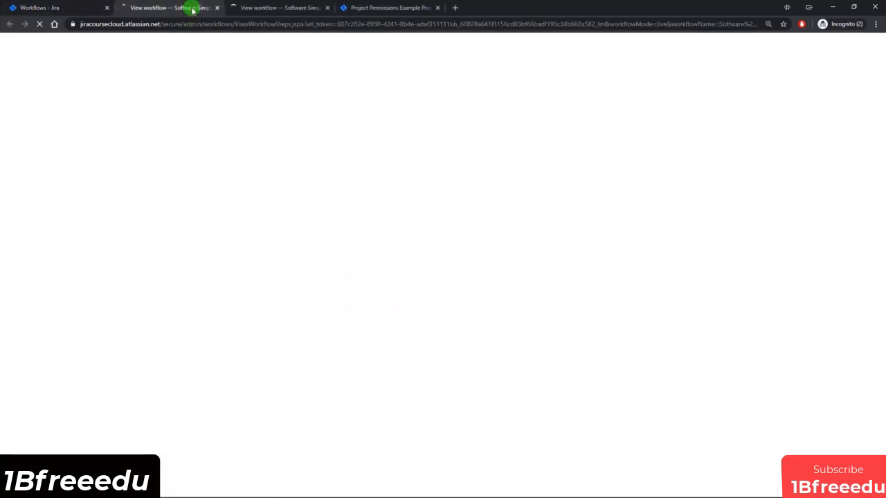
scroll(500, 182, down, 2)
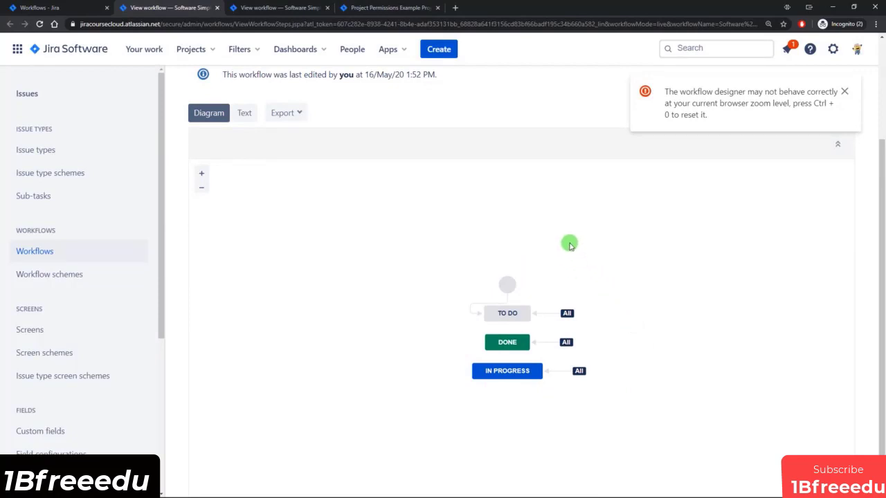
drag(666, 92, 797, 105)
click(806, 103)
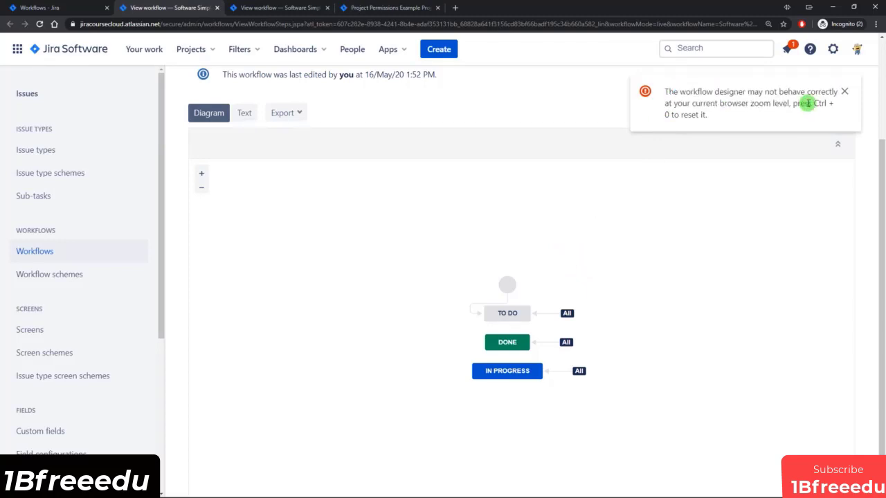
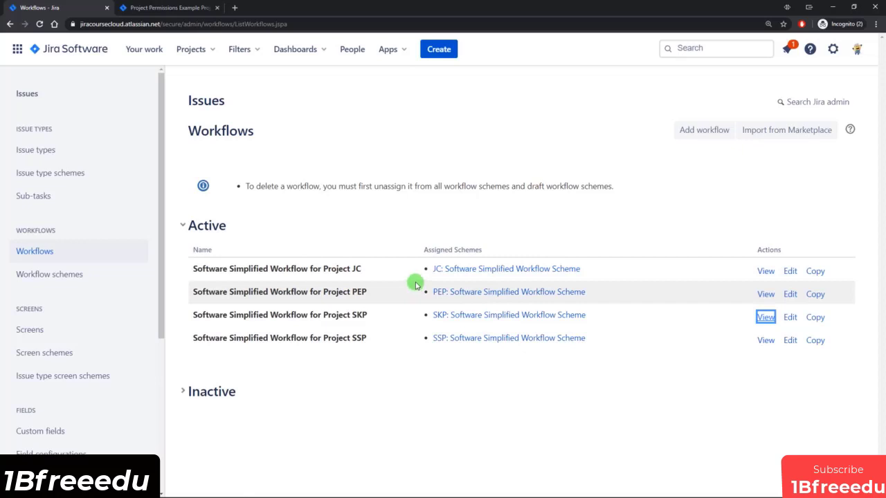
Go to the Workflow schemes admin page listing the JC, PEP, SKP and SSP schemes.
click(43, 276)
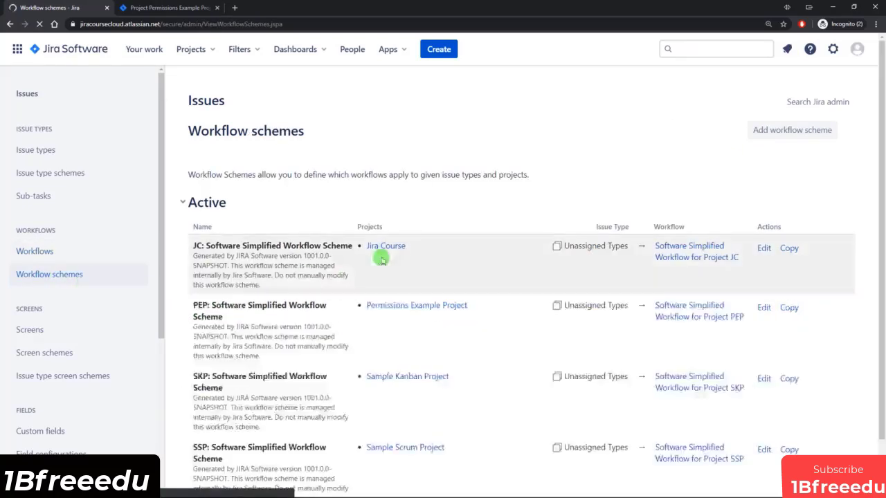
Confirm which workflow the PEP scheme assigns to Unassigned Types, then return to Workflows.
scroll(443, 277, down, 1)
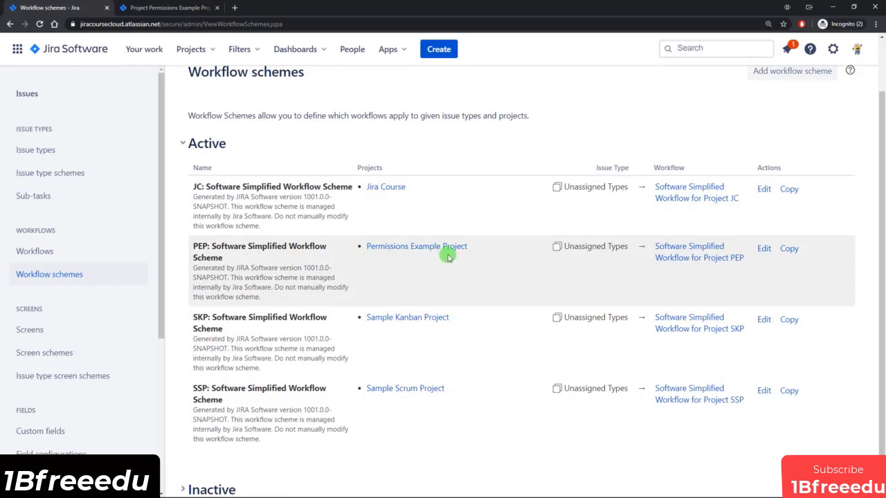
drag(196, 246, 237, 256)
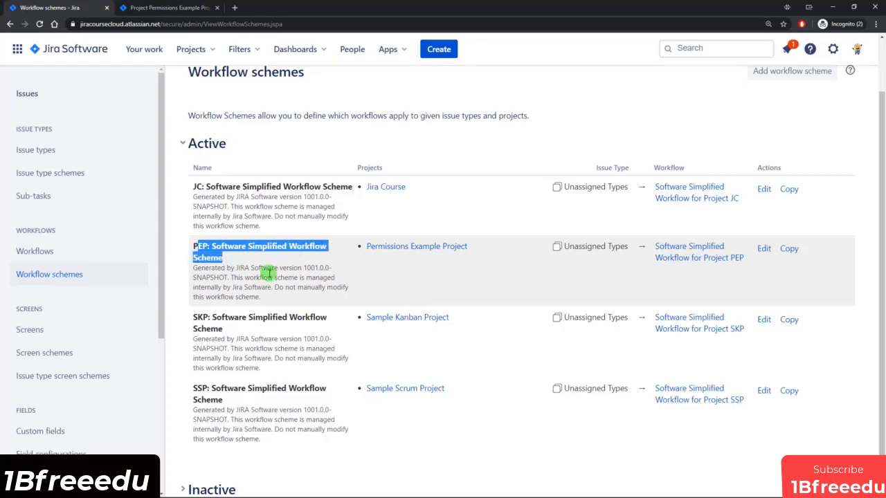
click(269, 274)
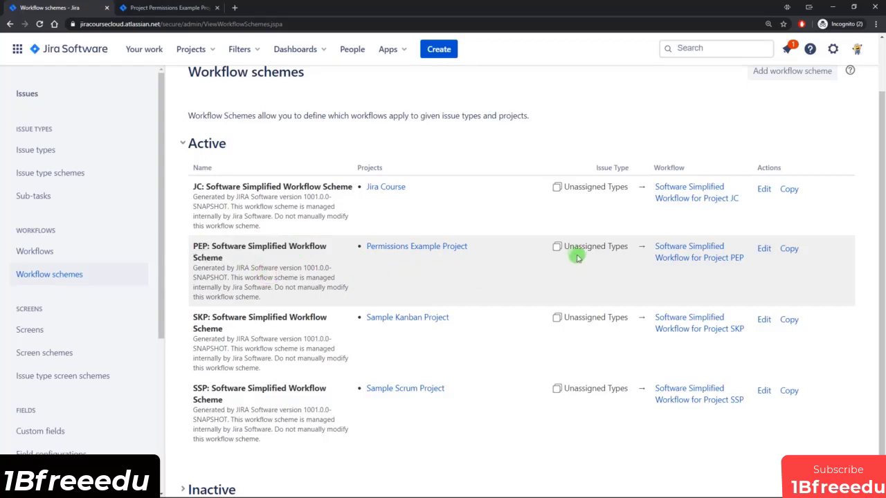
drag(562, 246, 623, 256)
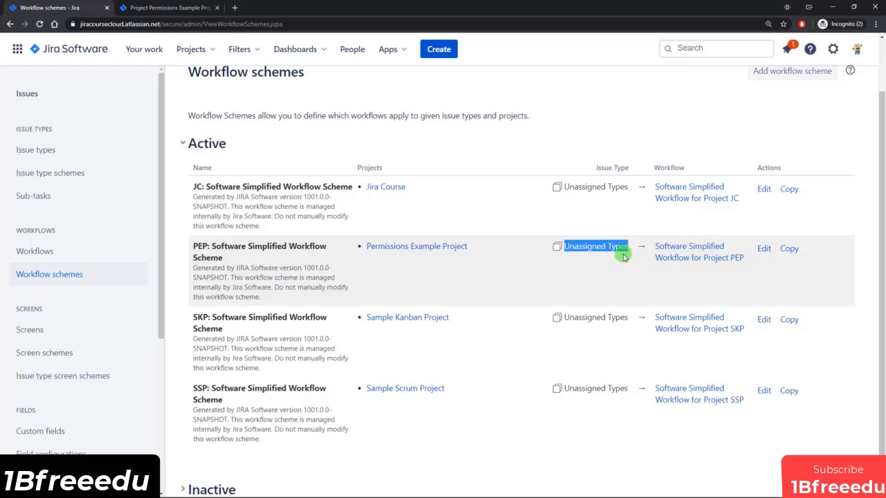
drag(653, 244, 749, 279)
click(745, 285)
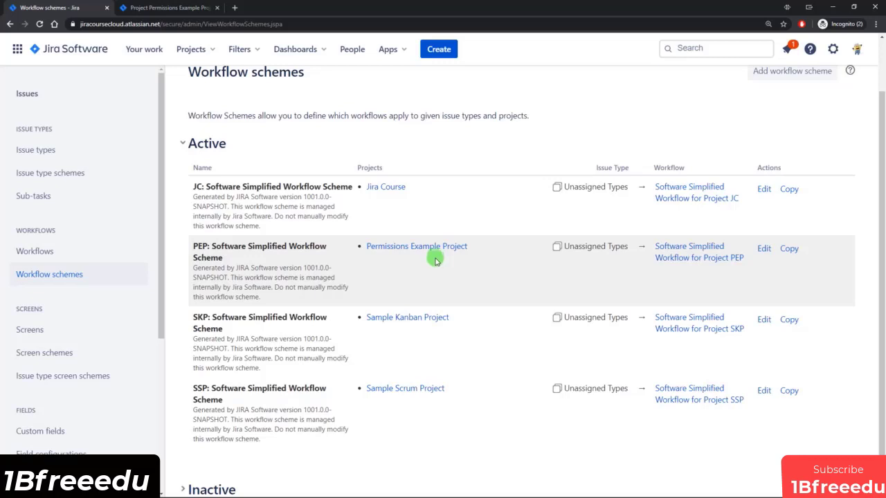
click(50, 251)
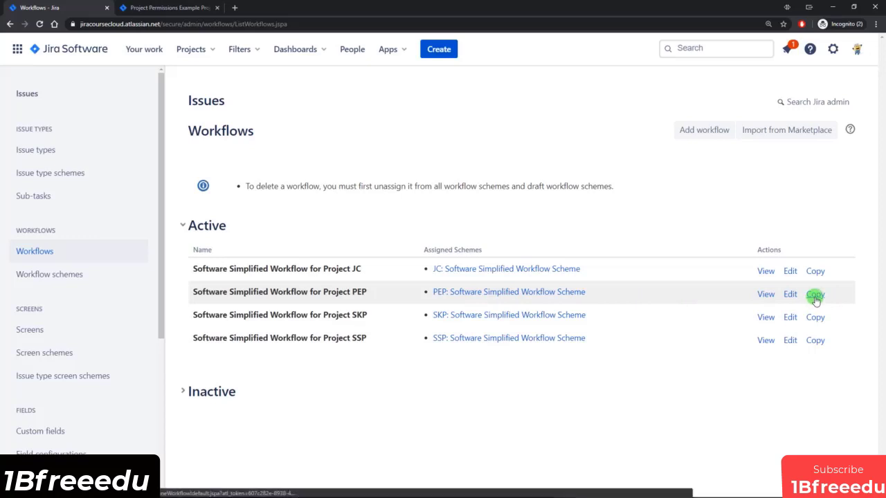
Create a new workflow named 'Spike Workflow'.
click(705, 134)
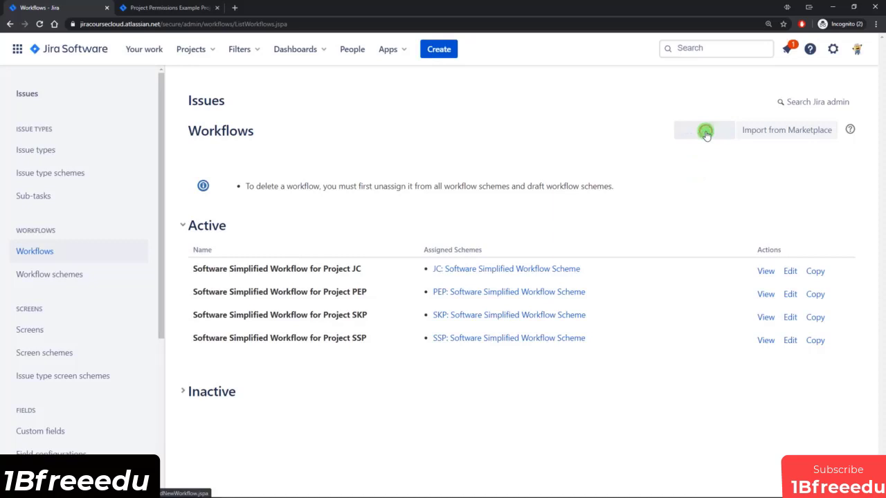
text(Spike Workflow)
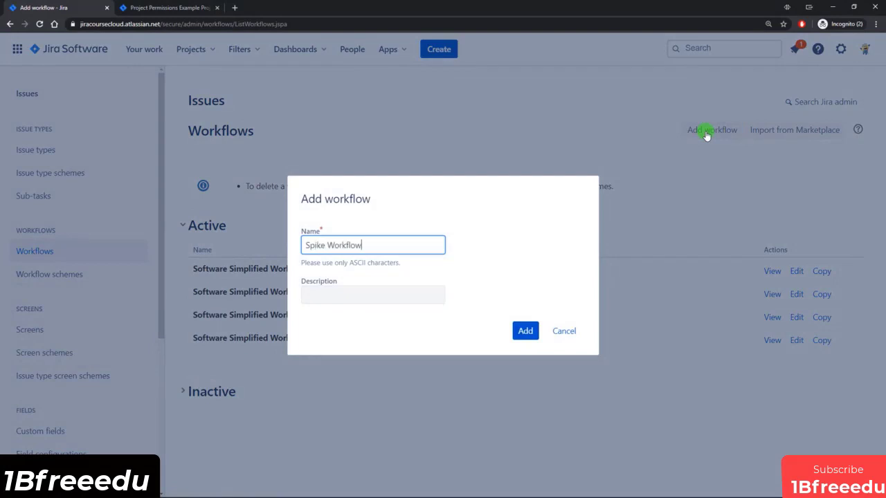
click(525, 331)
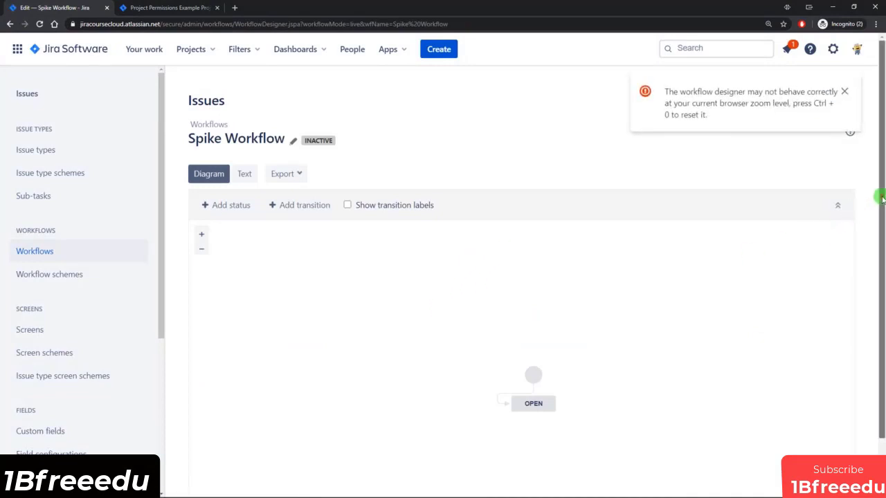
Align the OPEN status and its Create transition straight under the start point.
scroll(879, 294, down, 1)
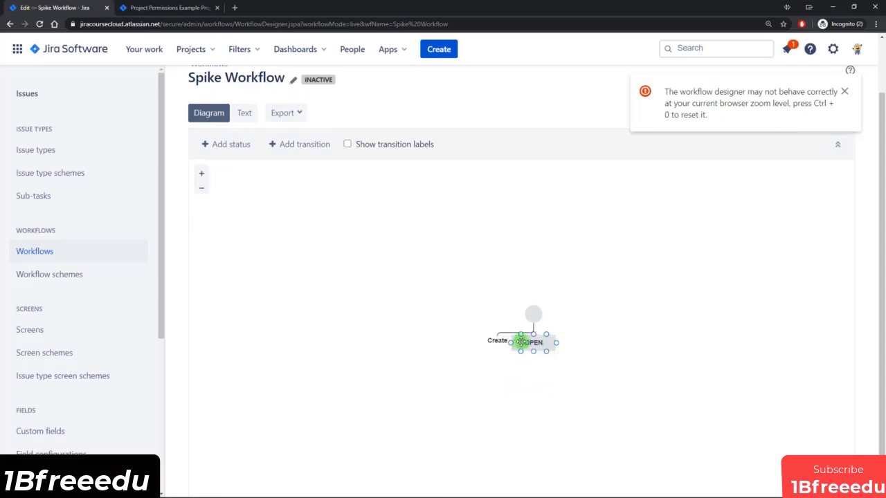
mouse_move(530, 350)
mouse_down()
mouse_move(504, 344)
mouse_move(502, 318)
mouse_move(534, 316)
mouse_move(482, 336)
mouse_move(526, 344)
mouse_move(539, 358)
mouse_move(533, 343)
mouse_move(536, 360)
mouse_up()
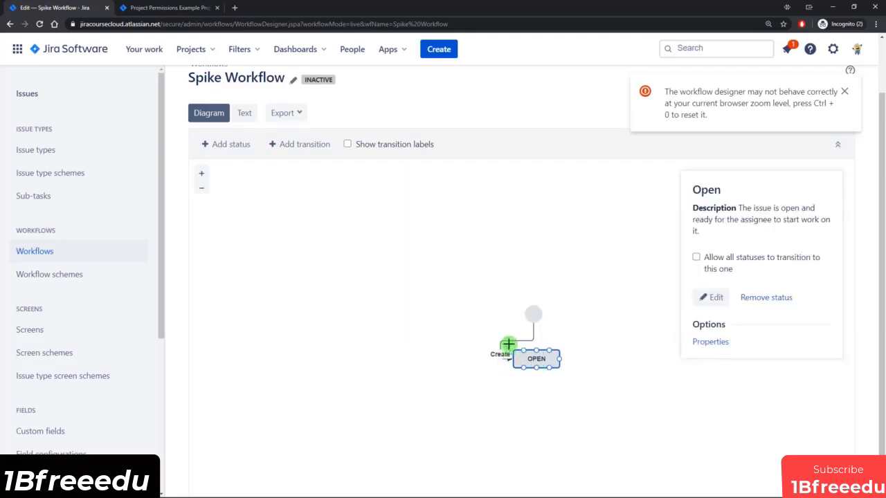
click(509, 342)
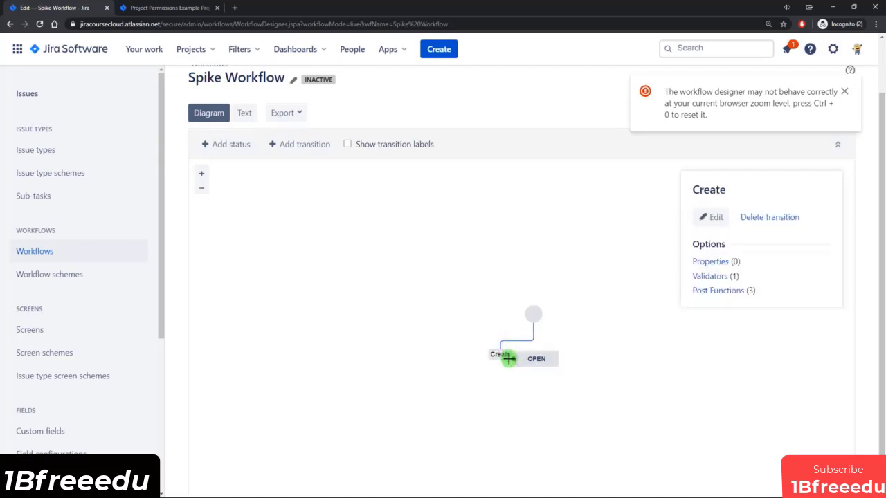
drag(519, 344, 536, 353)
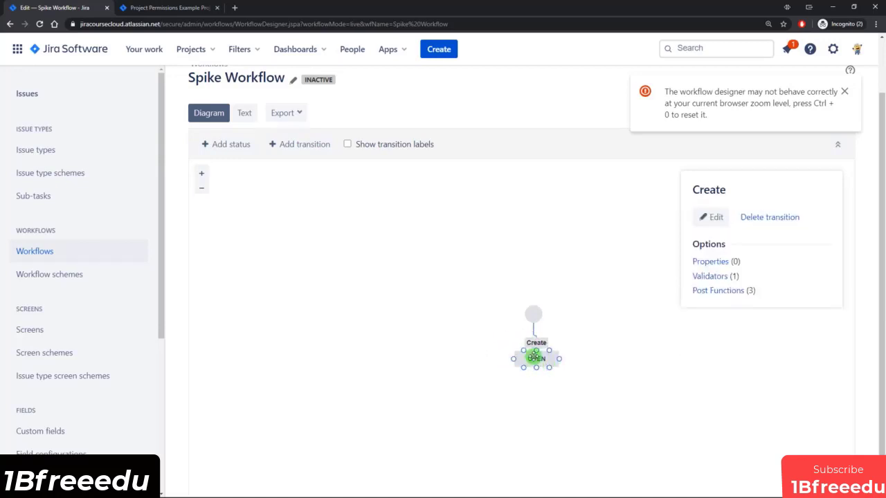
drag(534, 312, 536, 260)
drag(534, 355, 532, 316)
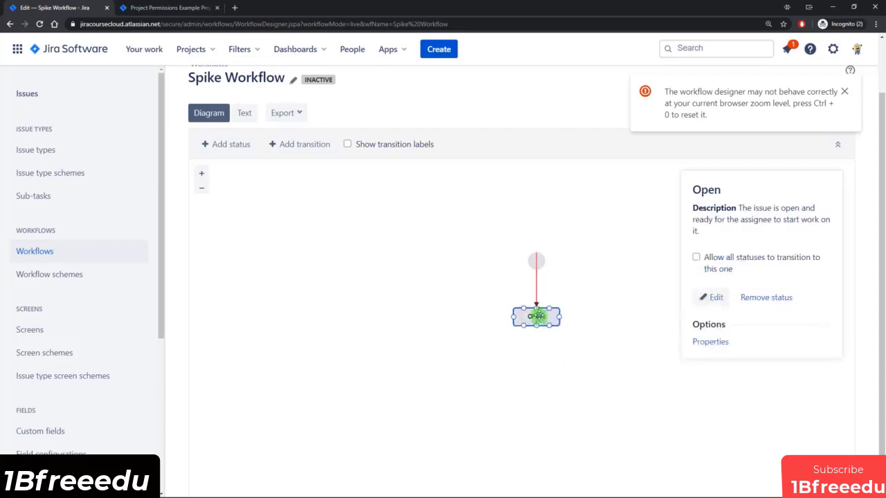
click(552, 352)
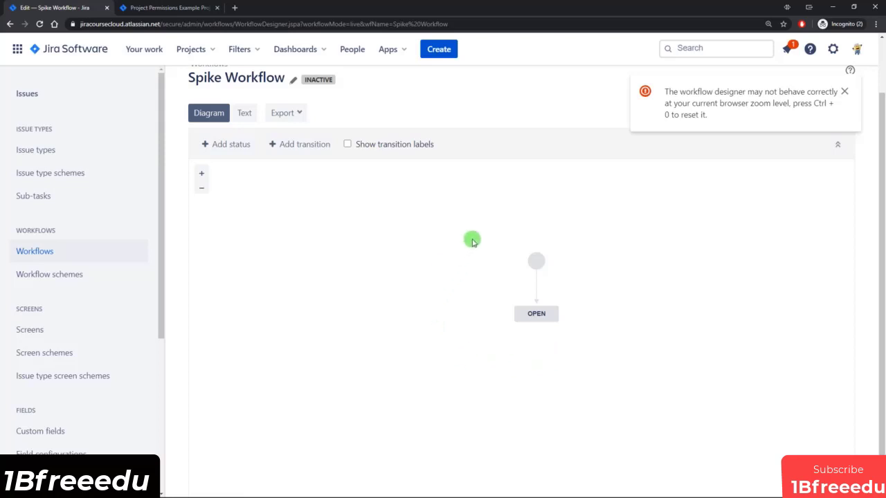
Try deleting the initial OPEN status, dismiss the refusal, and begin adding a status.
click(543, 312)
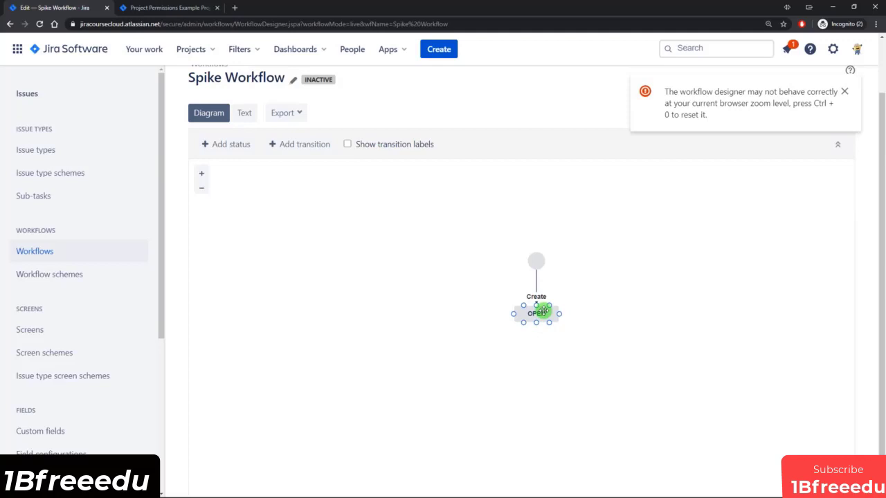
click(590, 308)
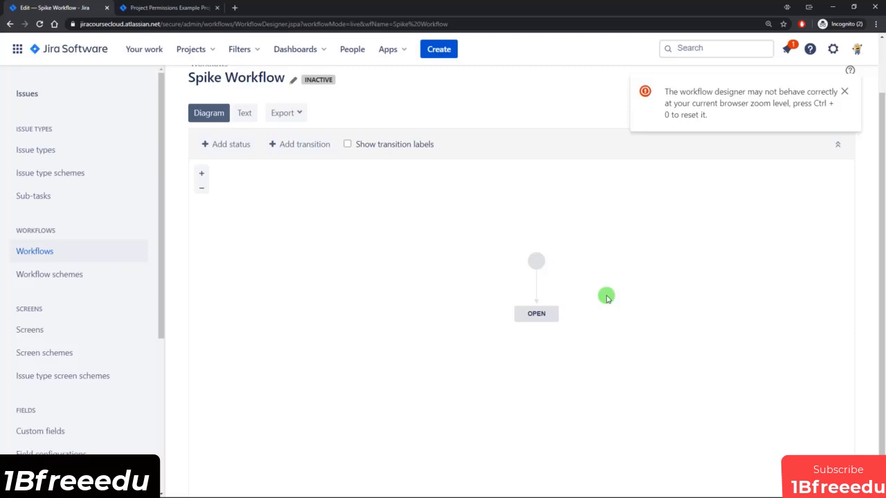
click(546, 323)
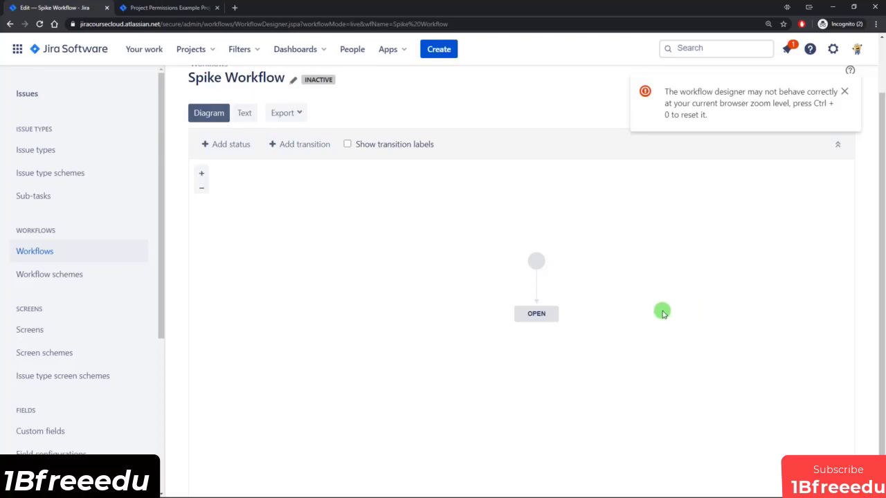
click(541, 313)
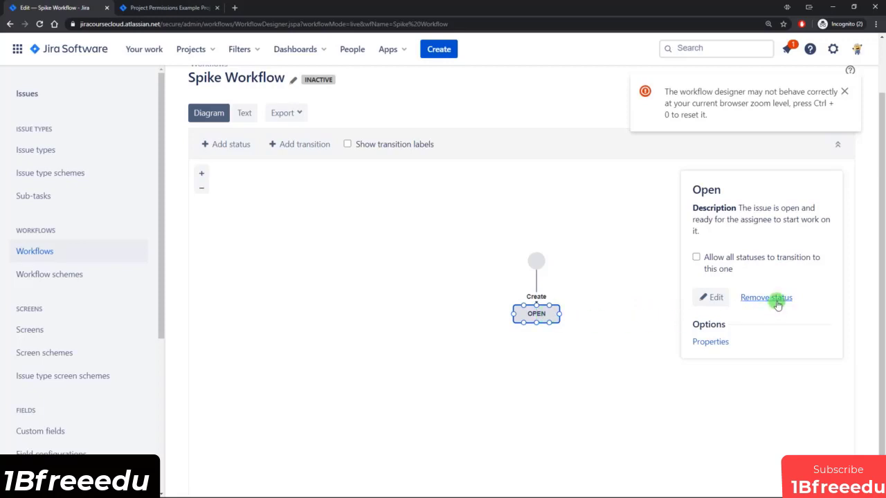
click(776, 299)
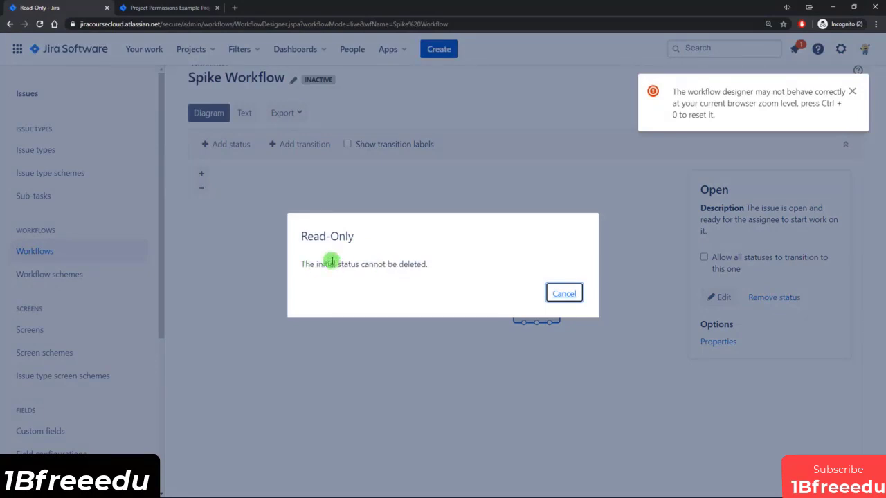
click(573, 301)
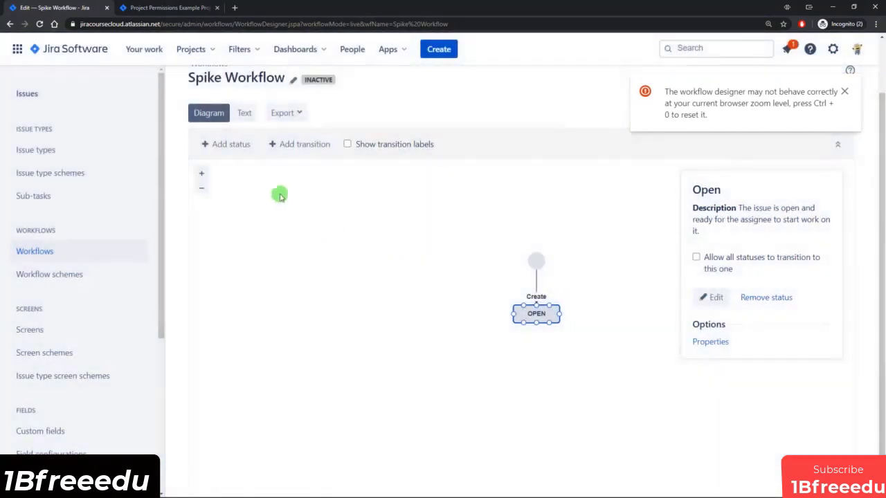
click(235, 145)
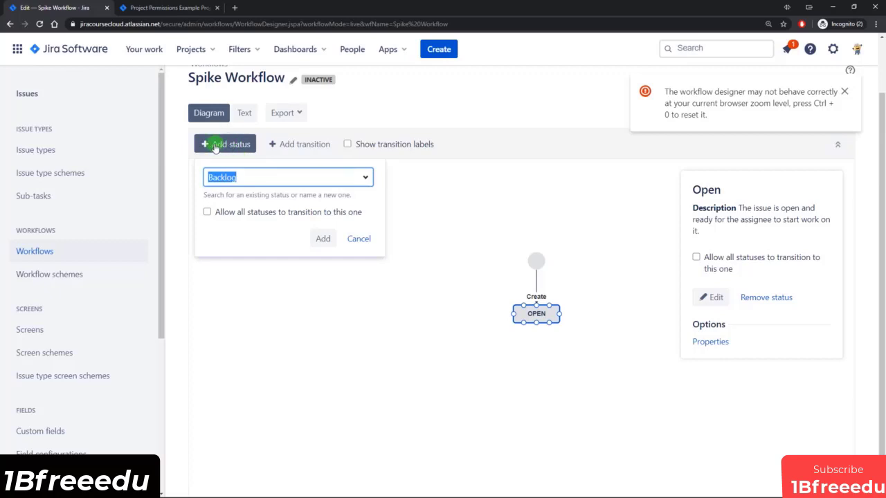
Add the existing To Do status, allowing all statuses to transition to it.
click(364, 177)
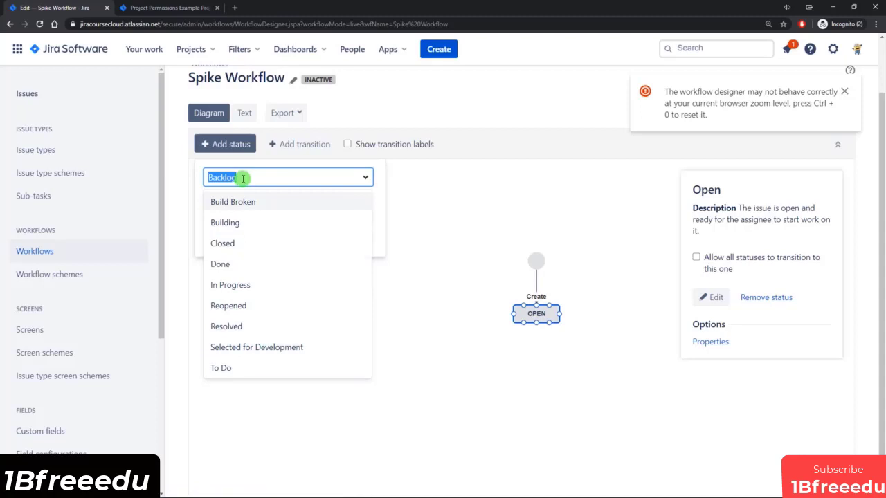
text(Whatever)
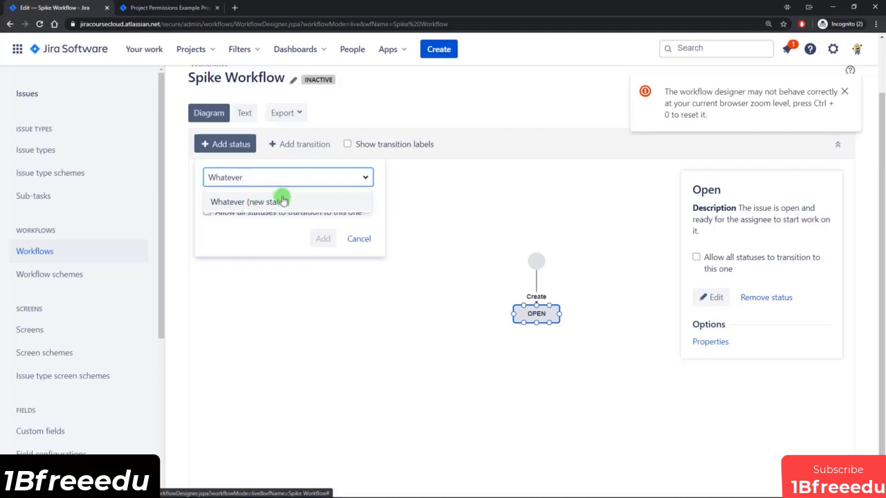
key(ctrl+a)
key(BackSpace)
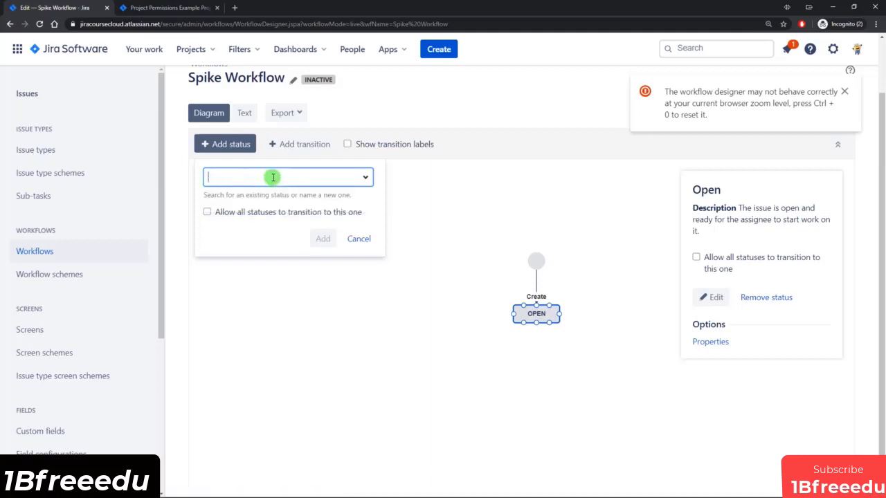
click(363, 176)
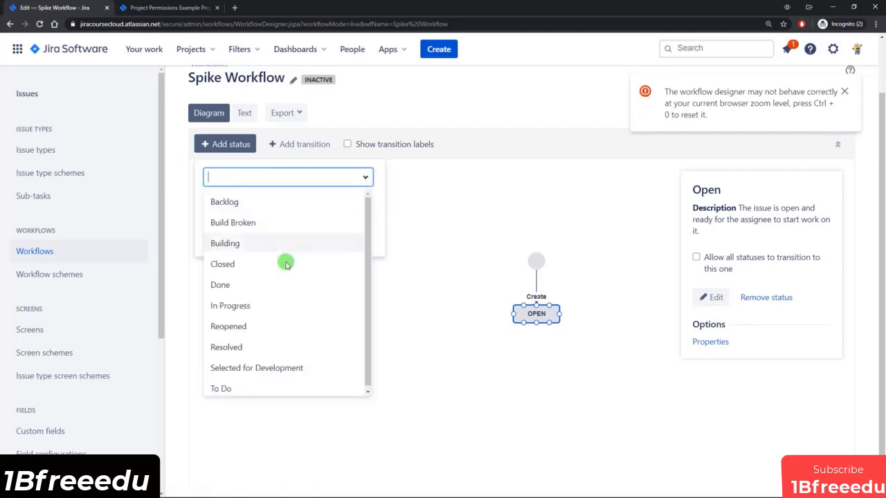
click(226, 389)
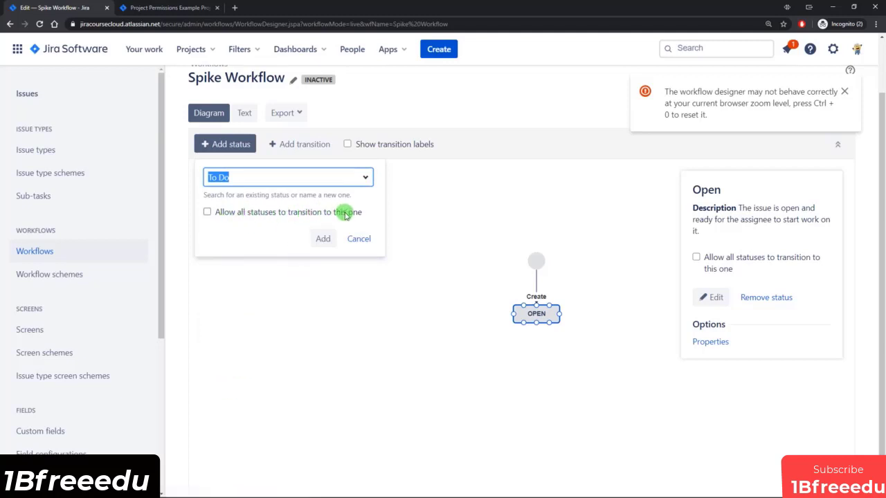
click(206, 212)
click(323, 239)
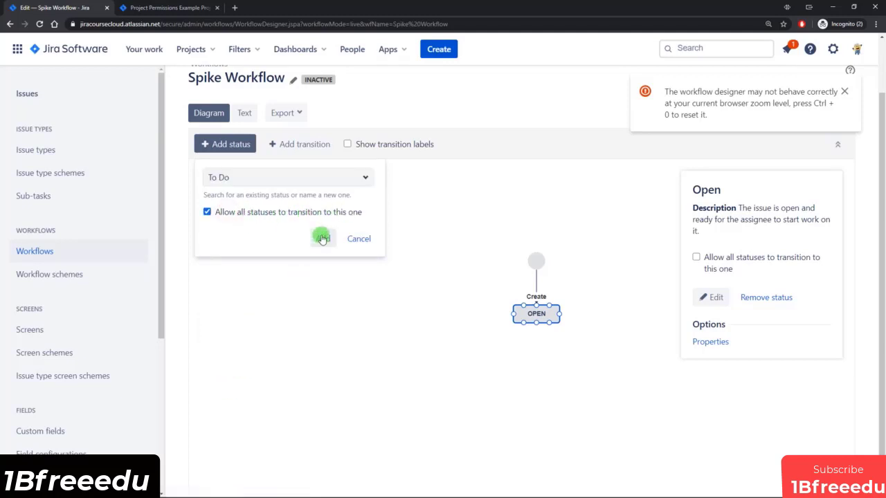
Move To Do left of OPEN and delete its global transition.
drag(517, 220, 401, 243)
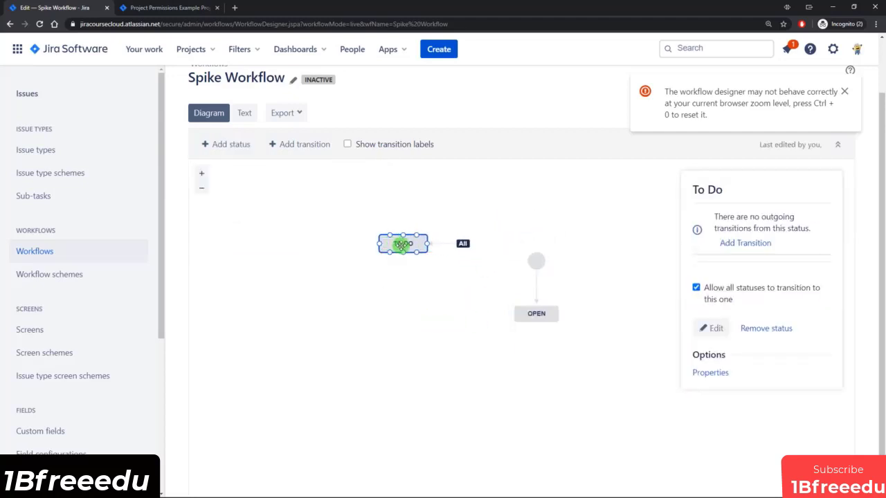
click(447, 247)
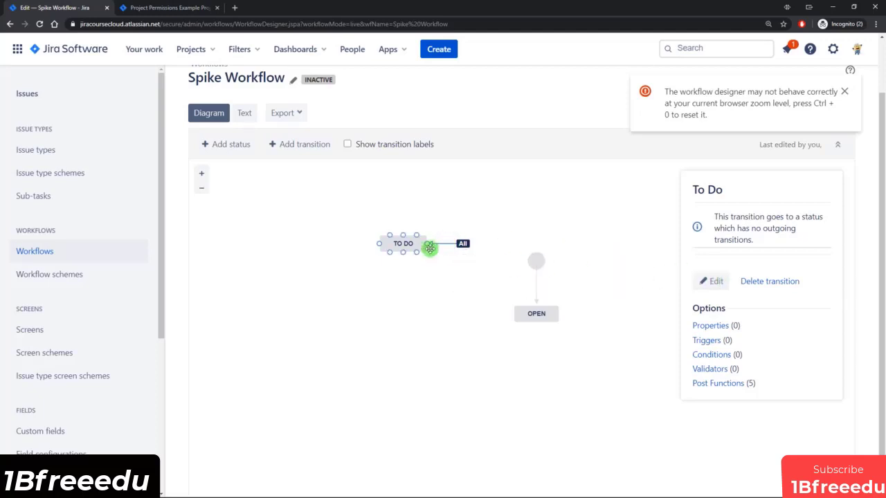
click(768, 282)
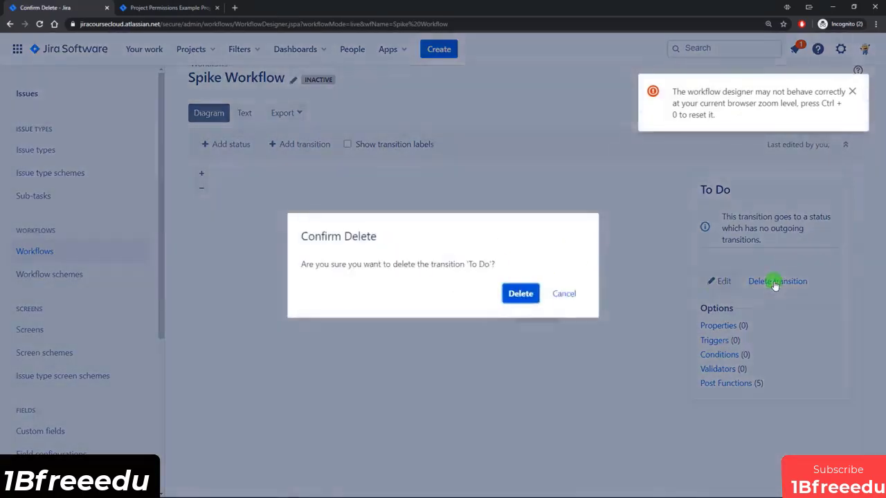
click(519, 297)
Redirect the Create transition to end at To Do.
drag(411, 242, 475, 311)
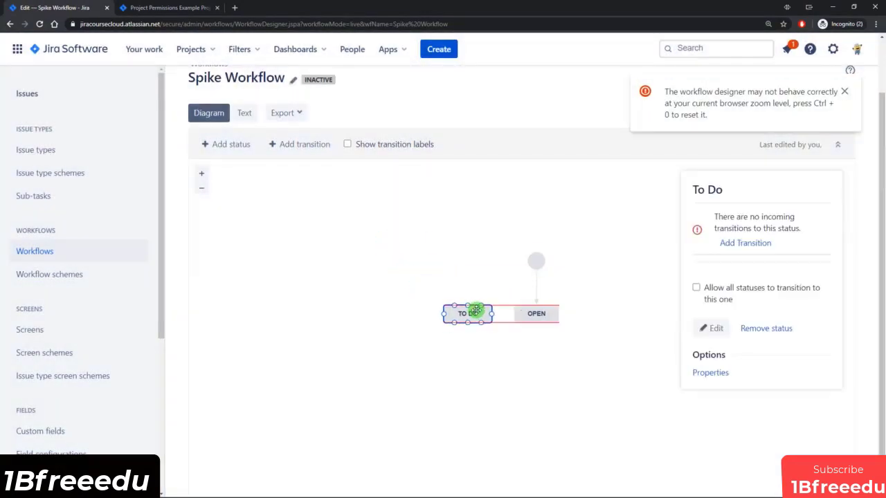
click(536, 285)
drag(536, 305, 468, 307)
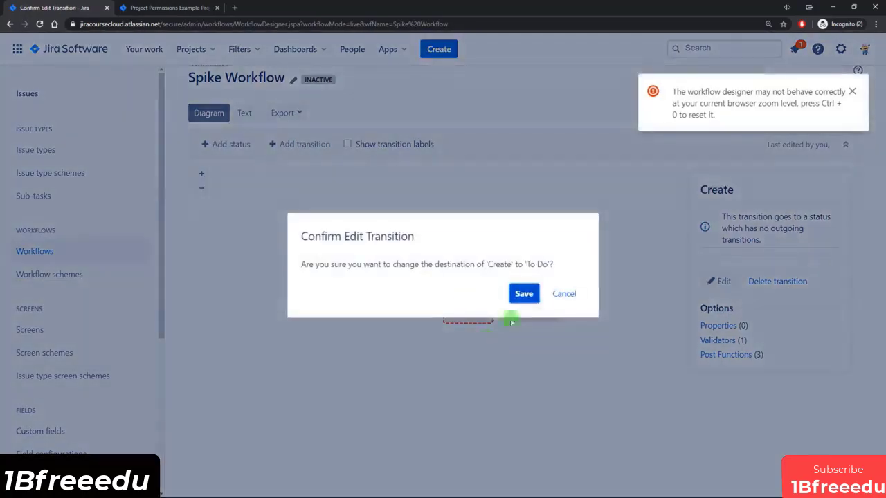
click(524, 294)
Remove the Open status and place To Do under the start circle.
click(539, 317)
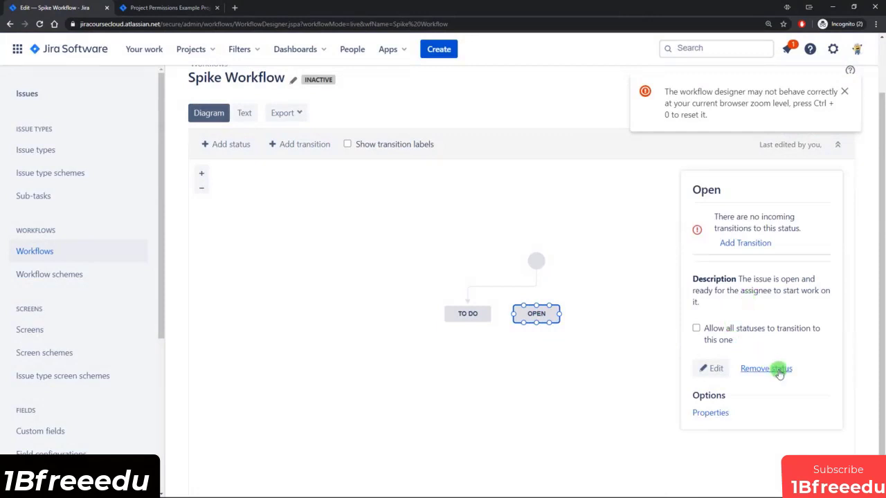
click(778, 370)
click(518, 300)
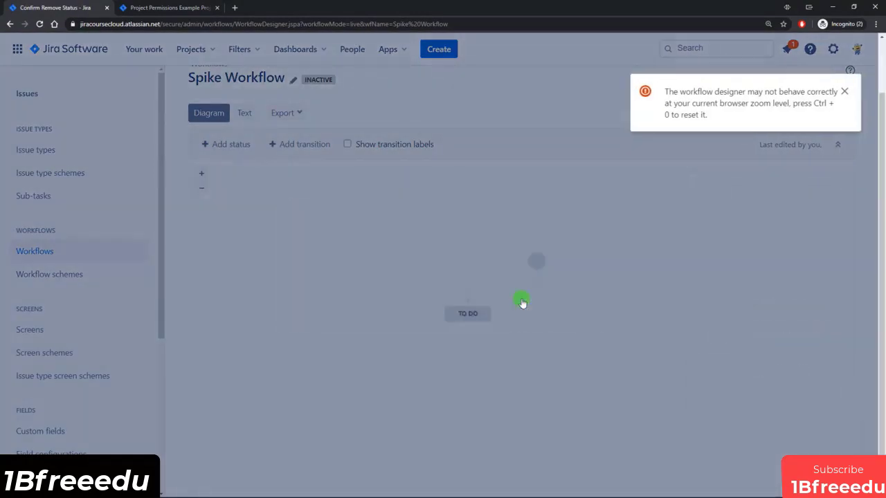
click(461, 319)
drag(462, 314, 532, 307)
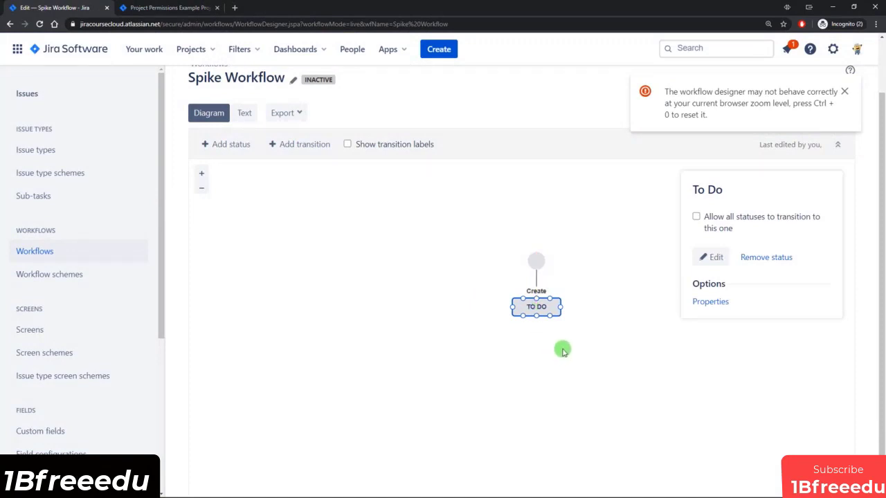
Add In Progress and then Done from the existing statuses list.
click(234, 147)
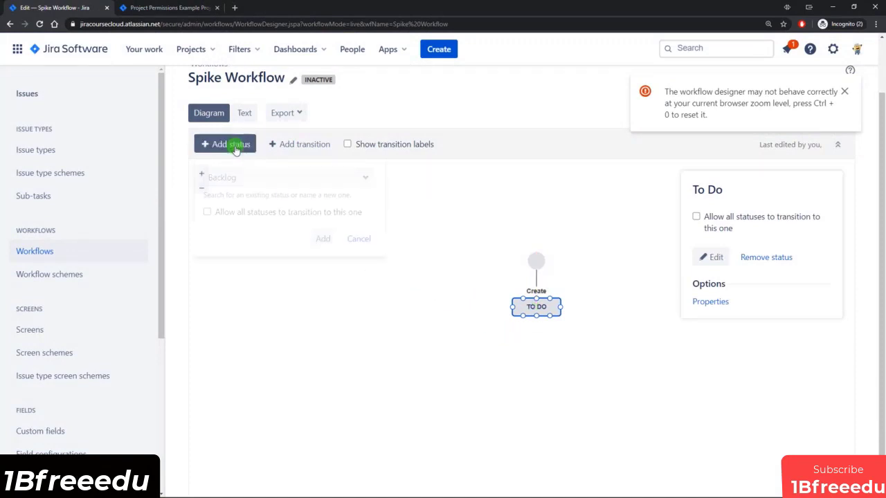
click(364, 175)
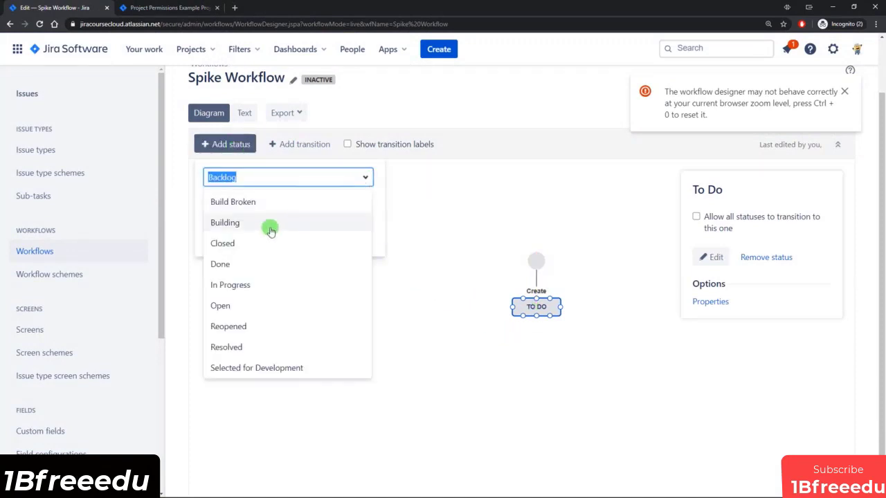
click(245, 284)
click(321, 237)
click(223, 144)
click(365, 178)
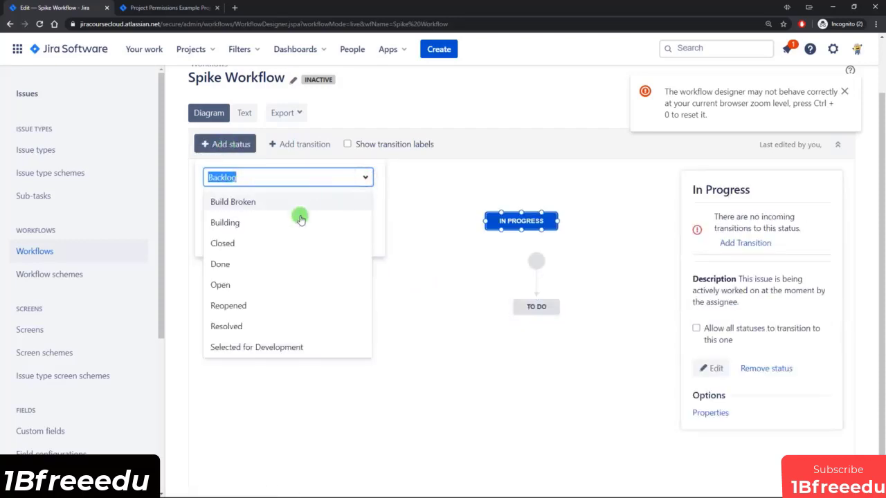
click(235, 262)
click(326, 240)
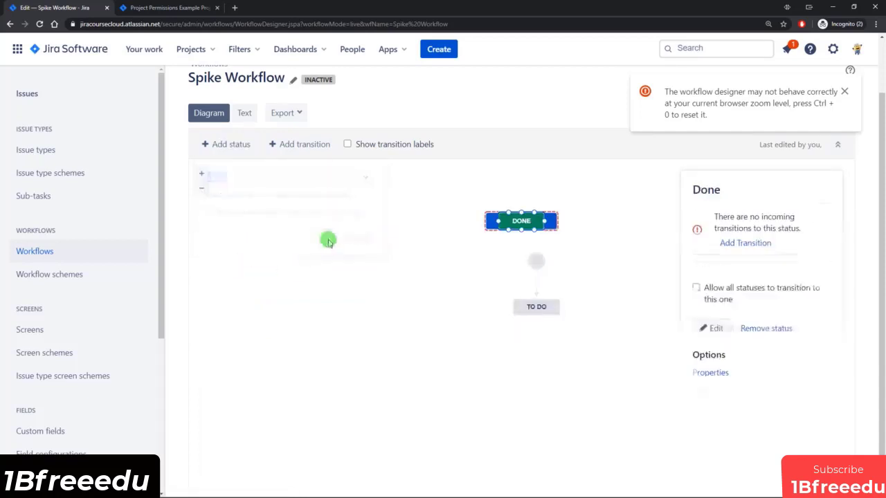
Stack In Progress beneath To Do and Done at the bottom of the diagram.
drag(524, 222, 540, 351)
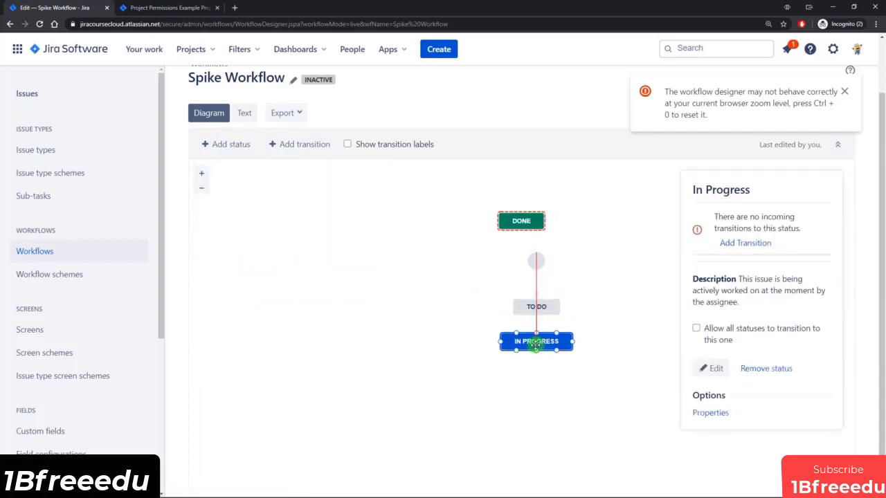
drag(526, 223, 535, 397)
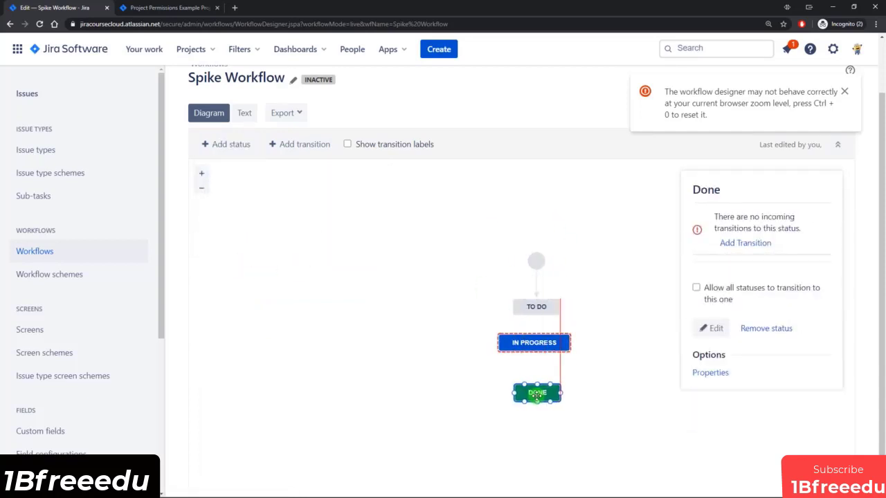
click(539, 344)
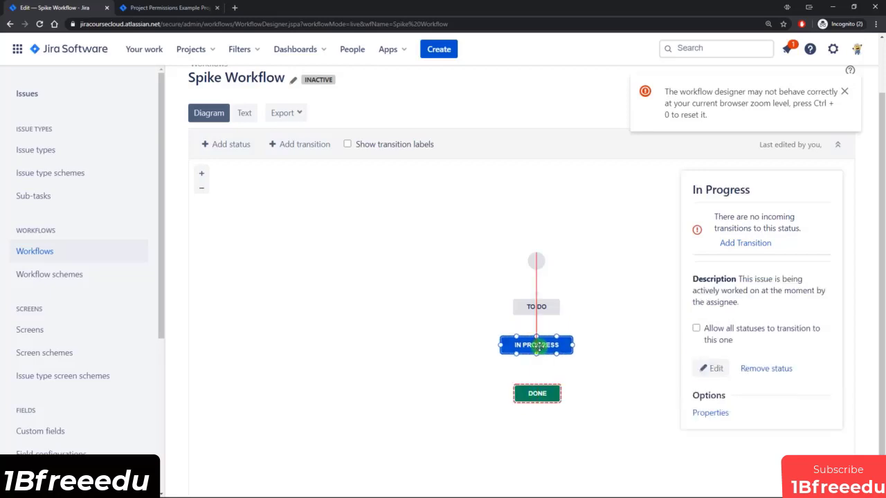
drag(543, 393, 536, 401)
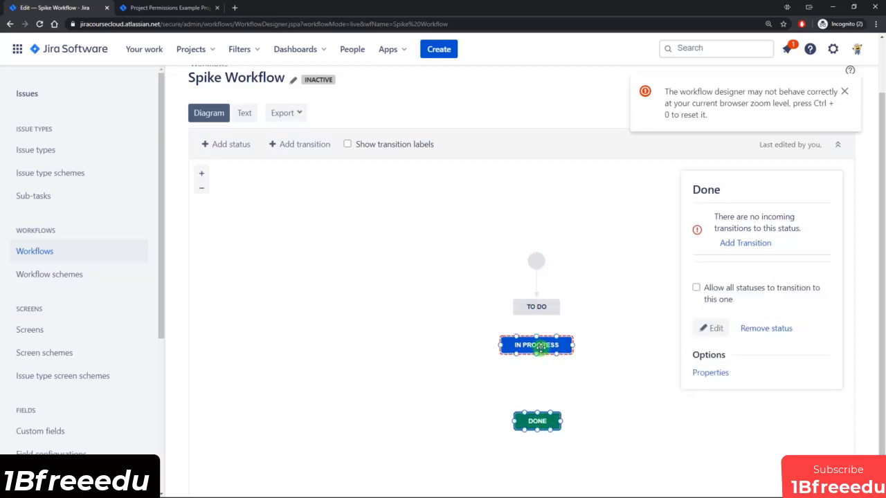
drag(537, 345, 534, 362)
click(602, 360)
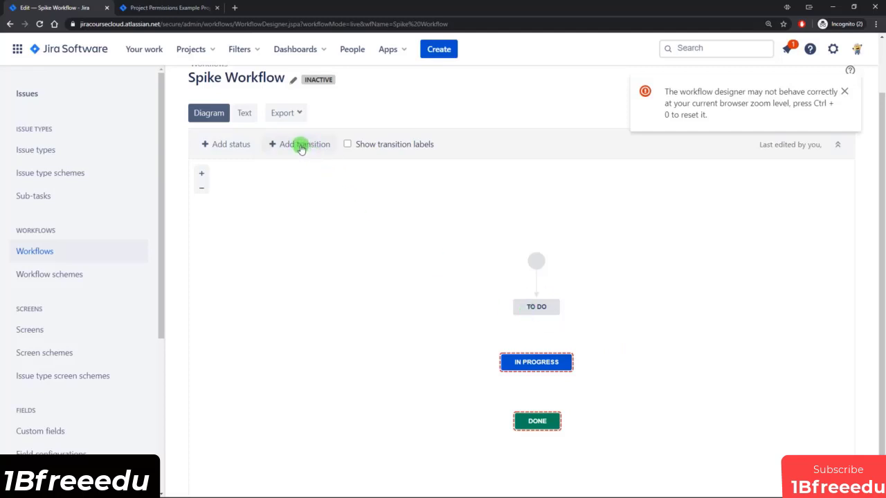
Draw a 'Start Work' transition from To Do to In Progress with Screen left as None.
click(535, 316)
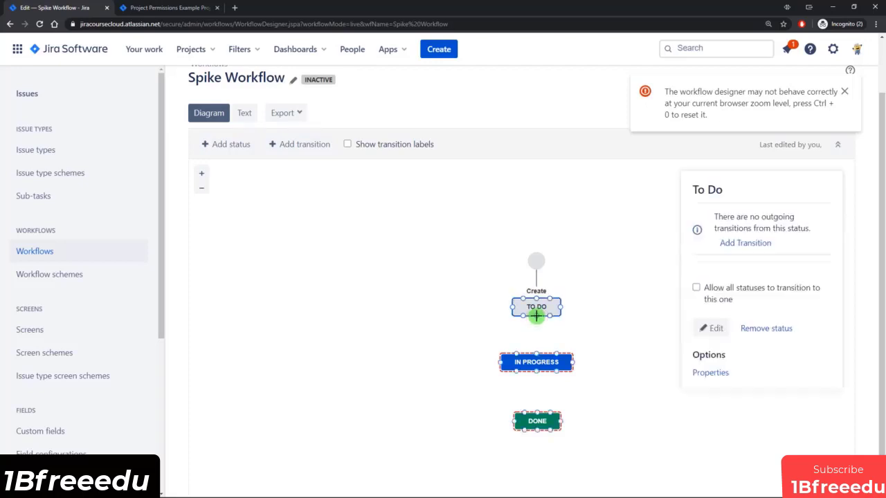
drag(536, 326, 536, 353)
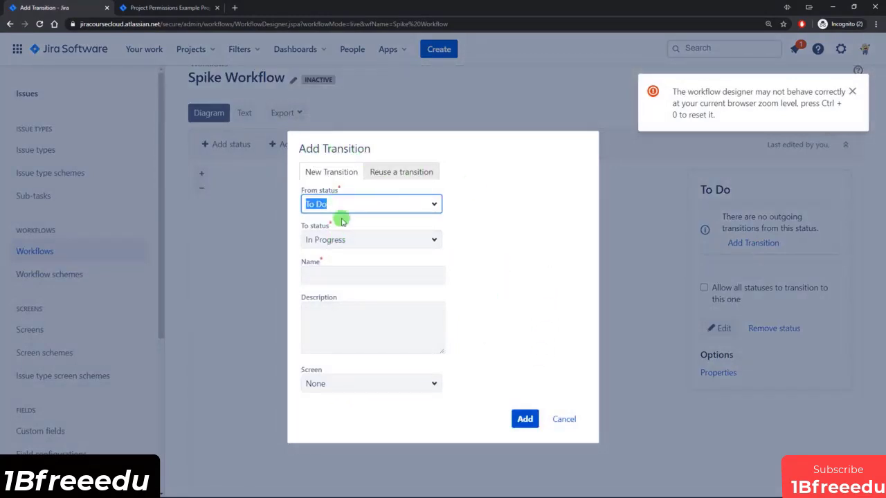
click(335, 274)
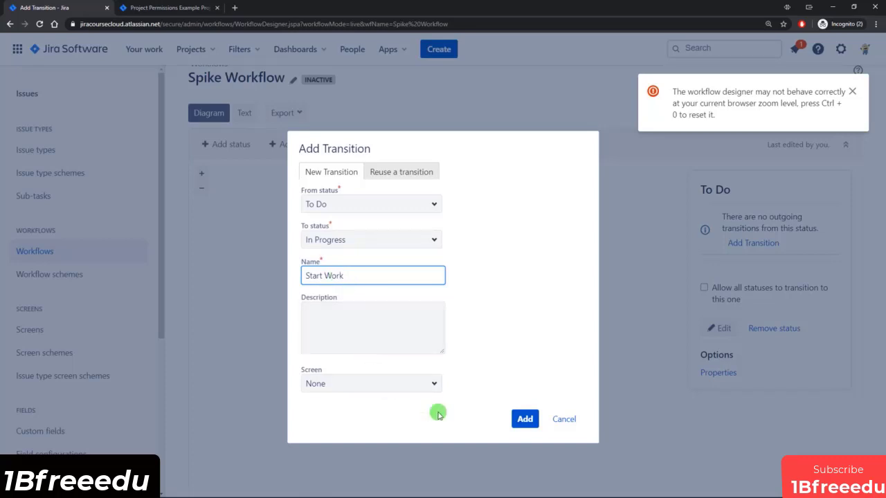
click(435, 384)
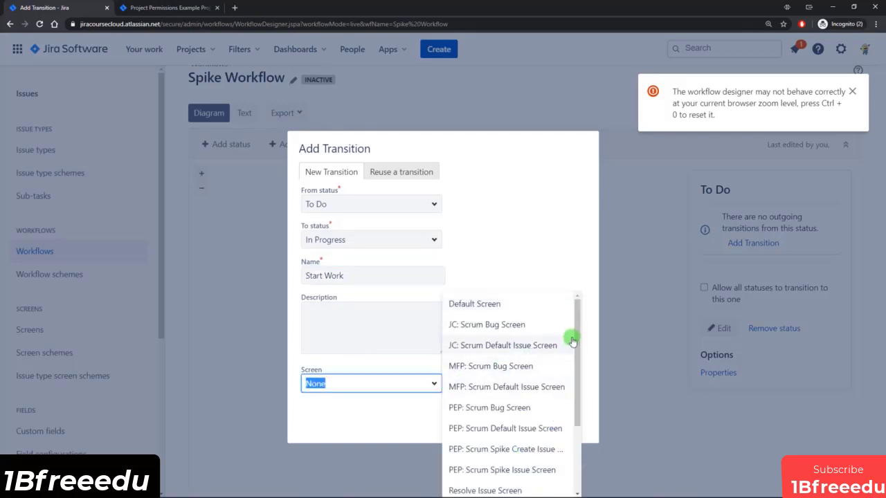
mouse_move(575, 330)
mouse_down()
mouse_move(573, 385)
mouse_move(571, 340)
mouse_up()
click(510, 249)
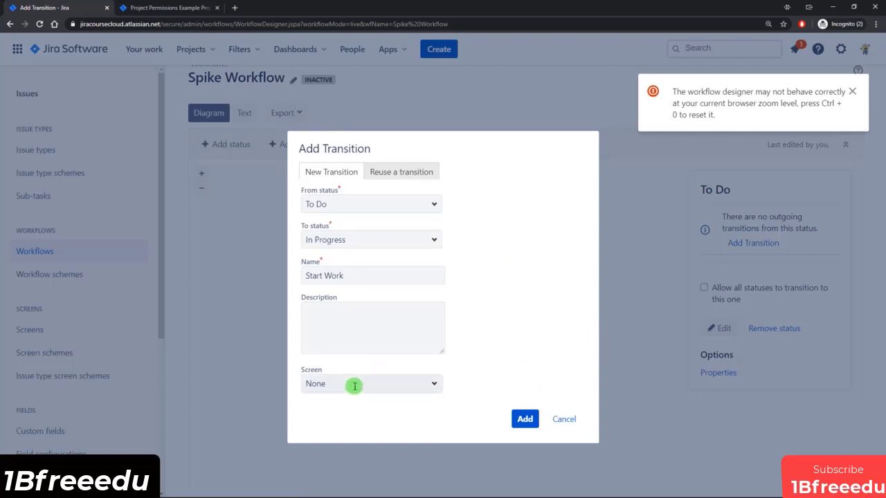
click(524, 420)
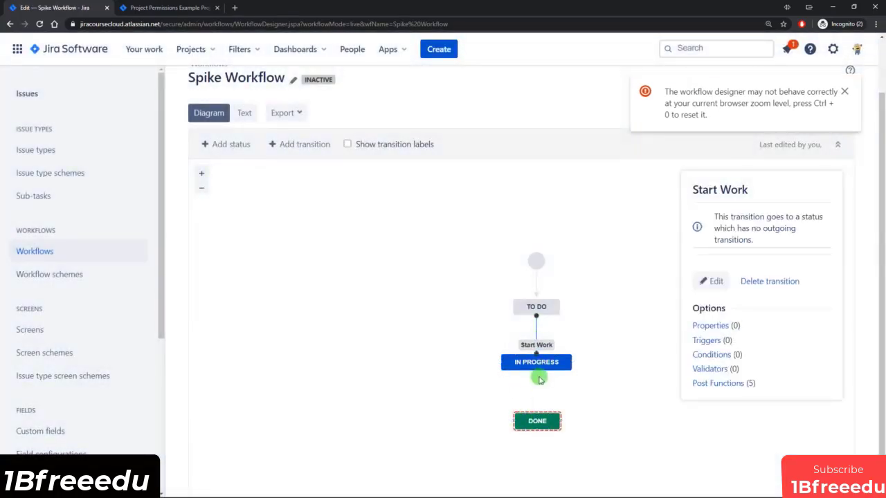
Add a transition named 'Done' from In Progress to Done.
drag(537, 371, 537, 419)
click(343, 276)
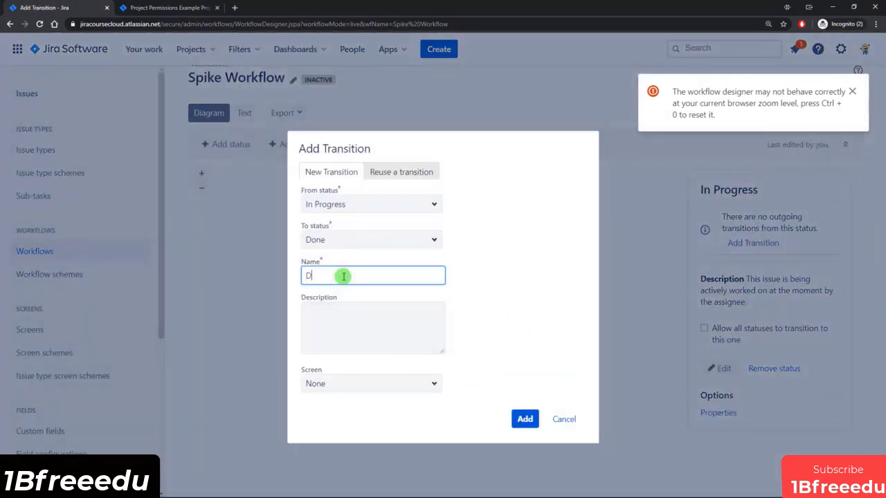
click(527, 419)
click(602, 416)
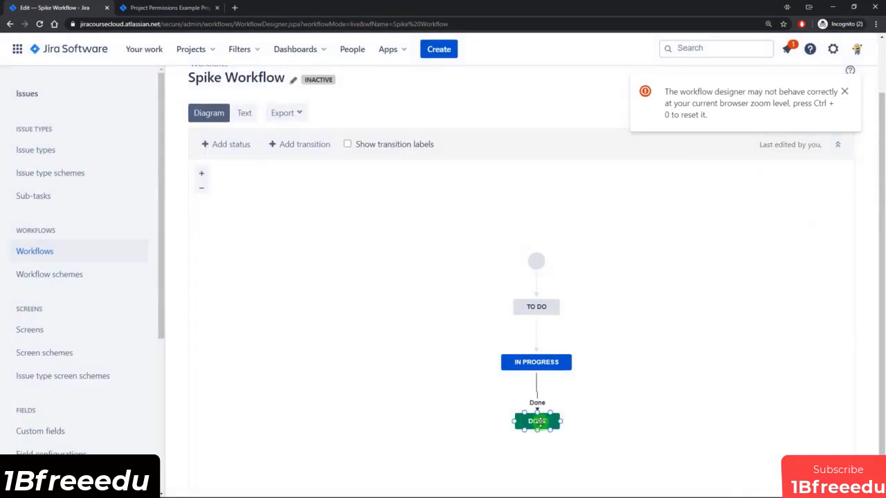
click(537, 421)
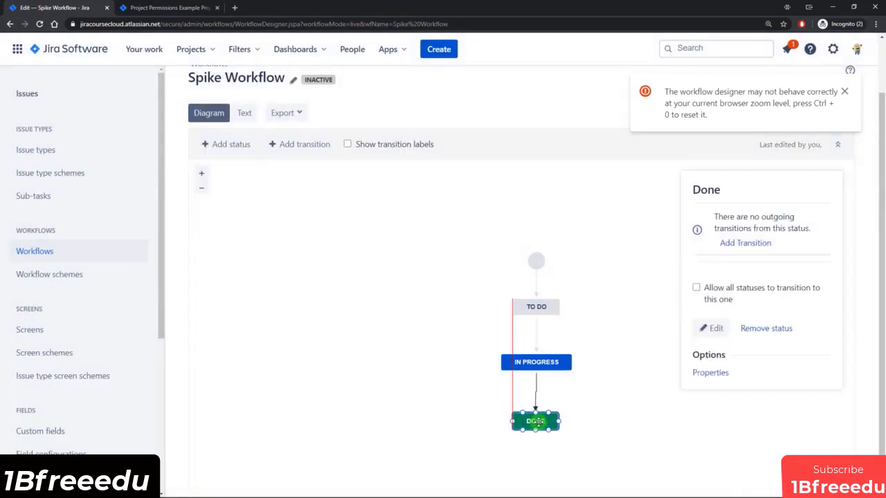
click(629, 397)
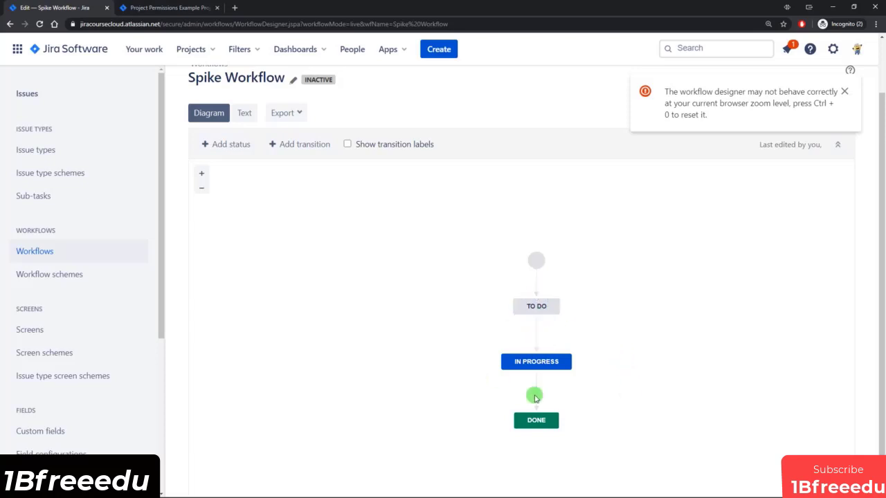
Add a 'To Do' self-transition on To Do, then delete it.
click(287, 144)
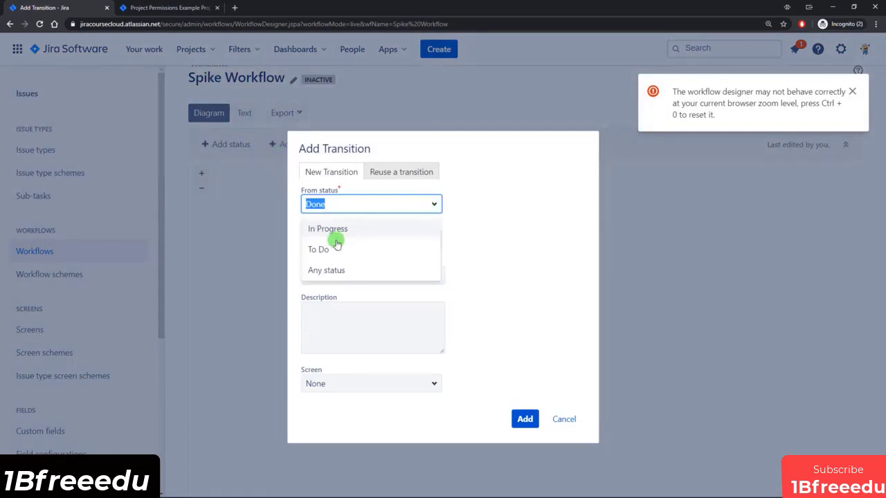
click(330, 248)
click(433, 240)
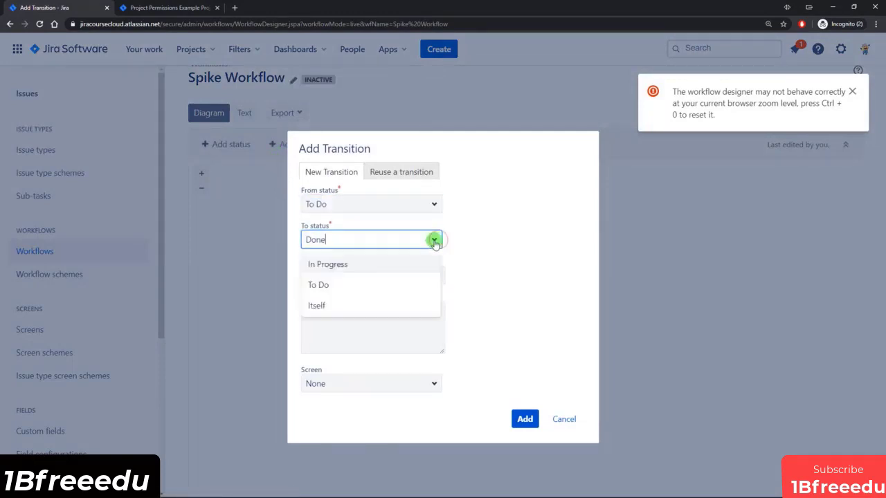
click(339, 284)
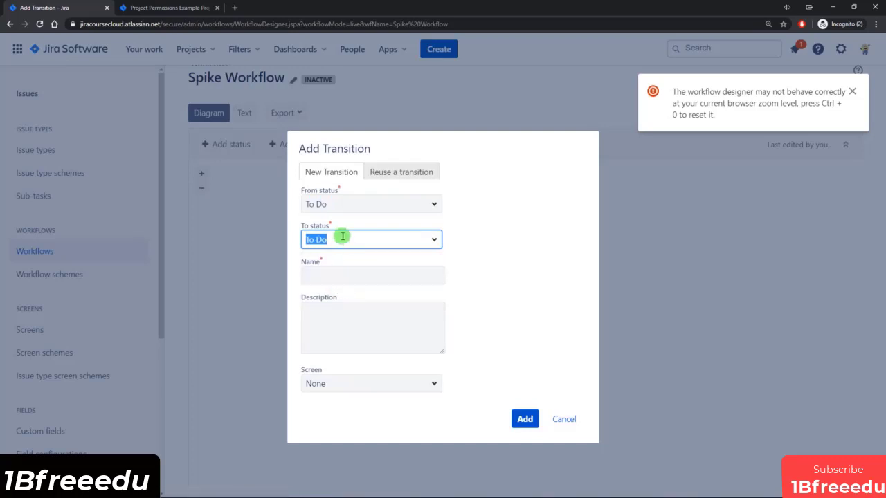
click(340, 272)
text(To Do)
click(524, 418)
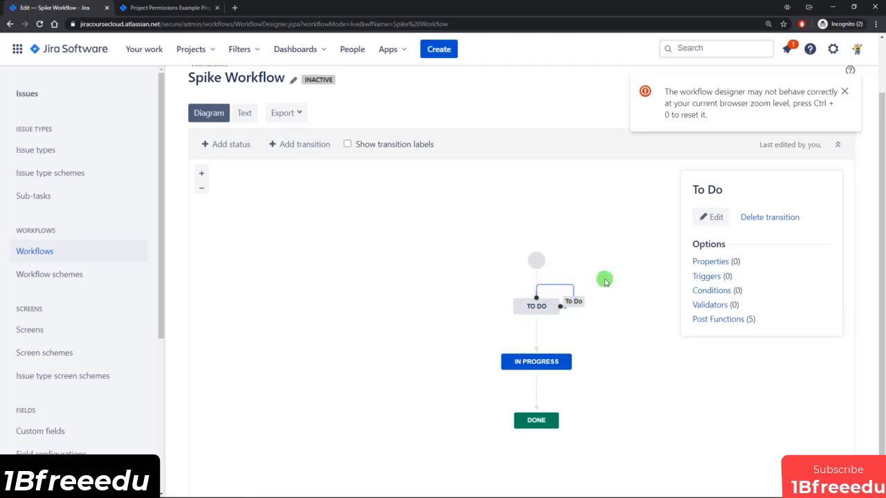
click(768, 216)
click(523, 296)
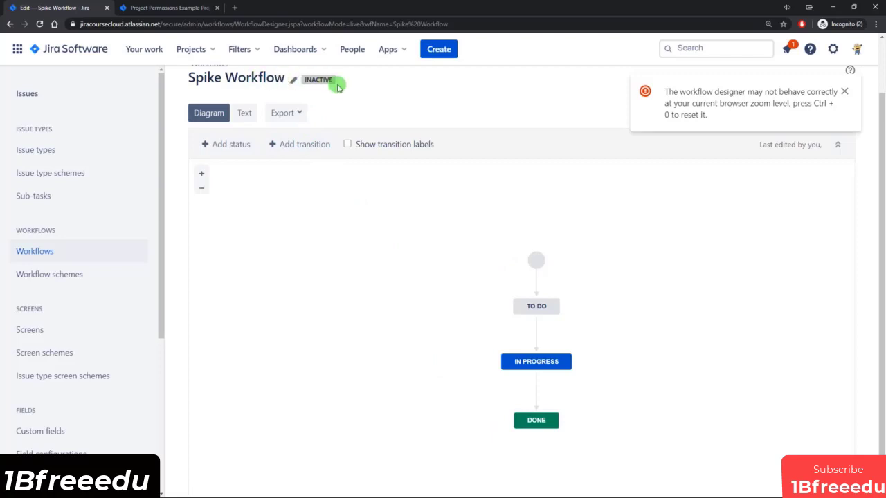
Check Spike Workflow in the Inactive workflows section of the Workflows page.
click(44, 251)
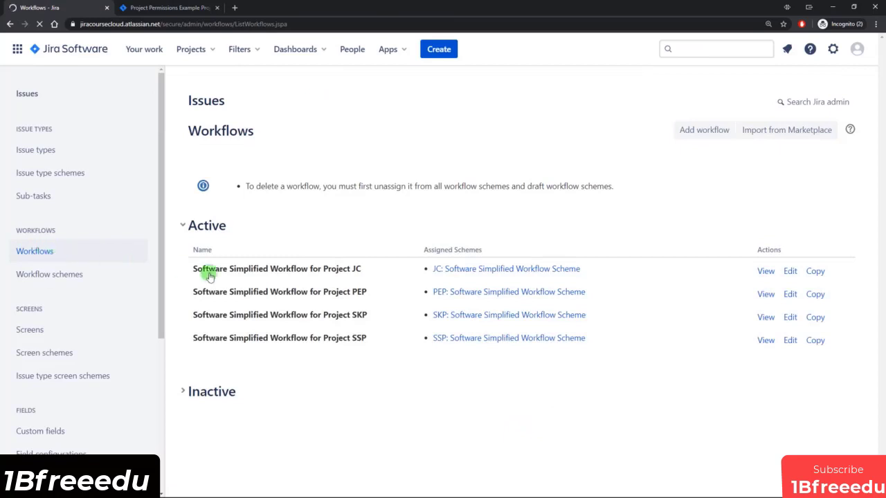
click(184, 393)
scroll(291, 387, down, 1)
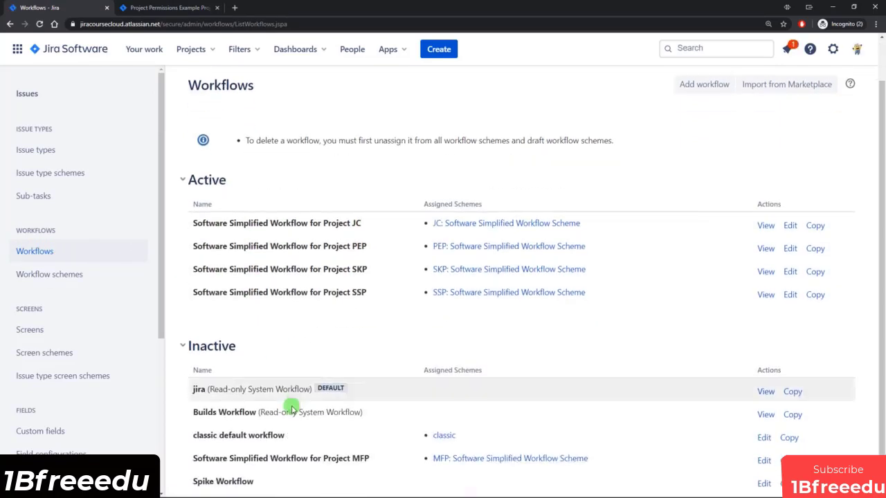
drag(198, 480, 247, 481)
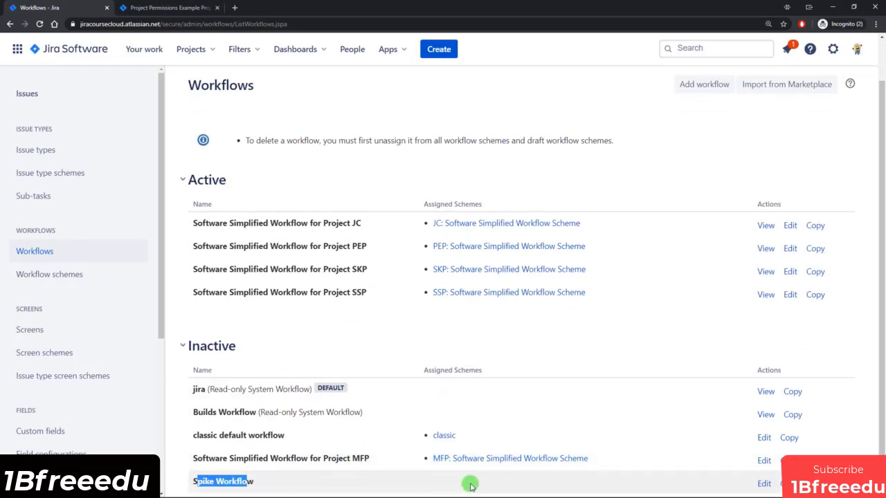
click(413, 487)
Edit the PEP scheme to add existing Spike Workflow, assigned to the Spike issue type.
click(67, 279)
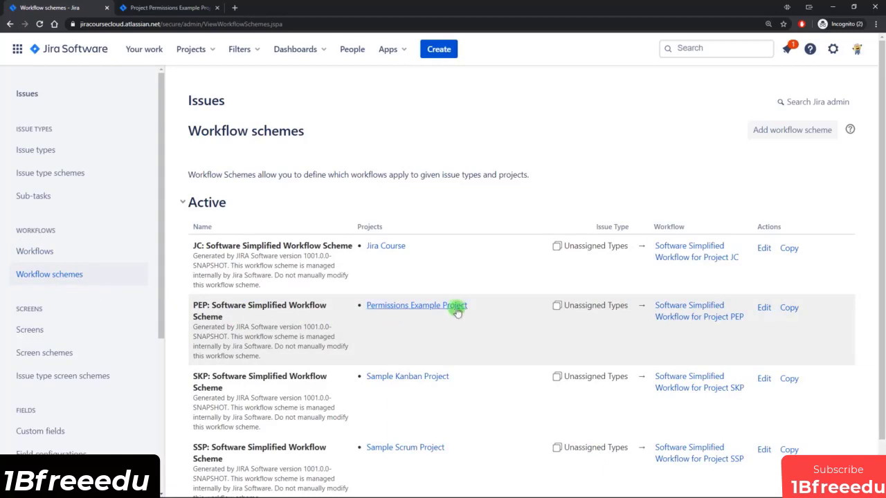
click(763, 309)
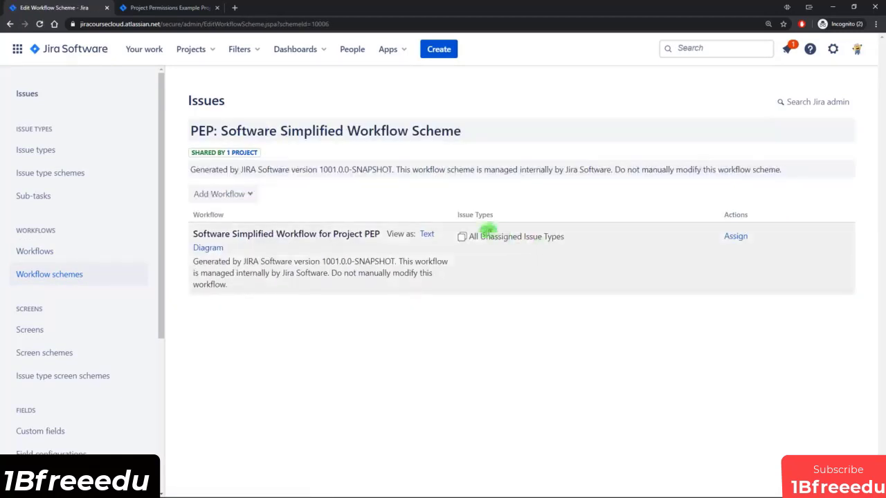
drag(496, 235, 543, 235)
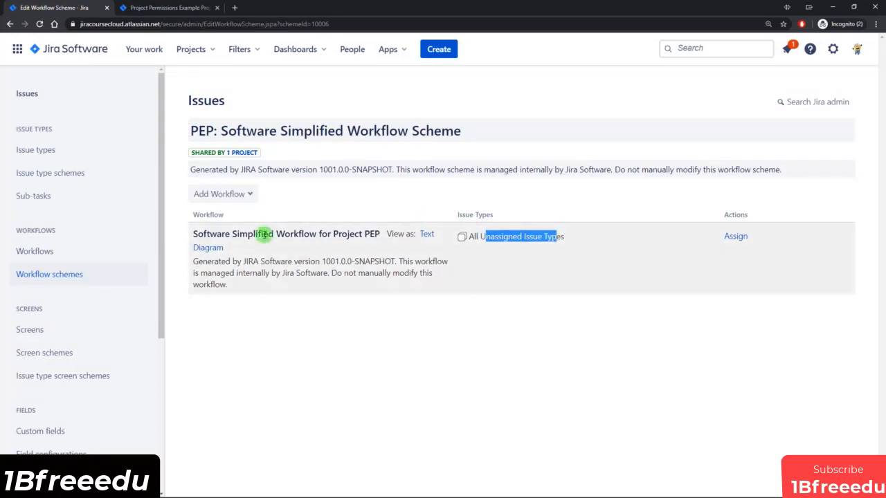
click(241, 197)
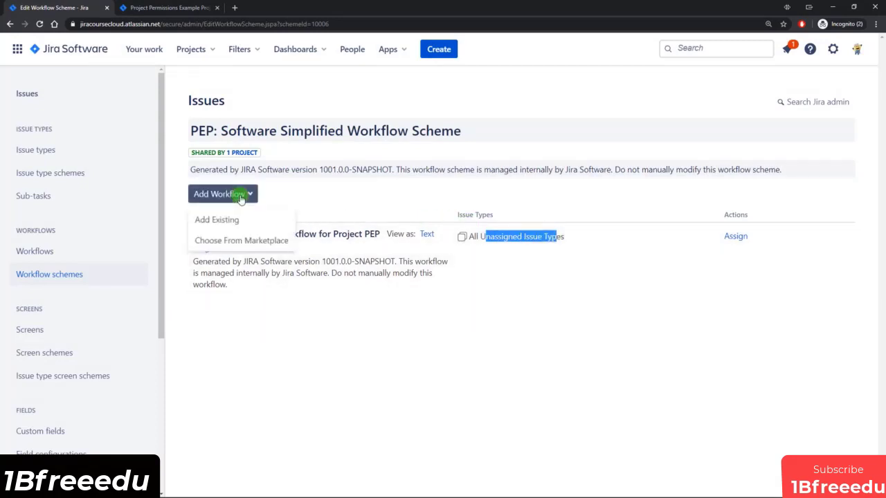
click(228, 219)
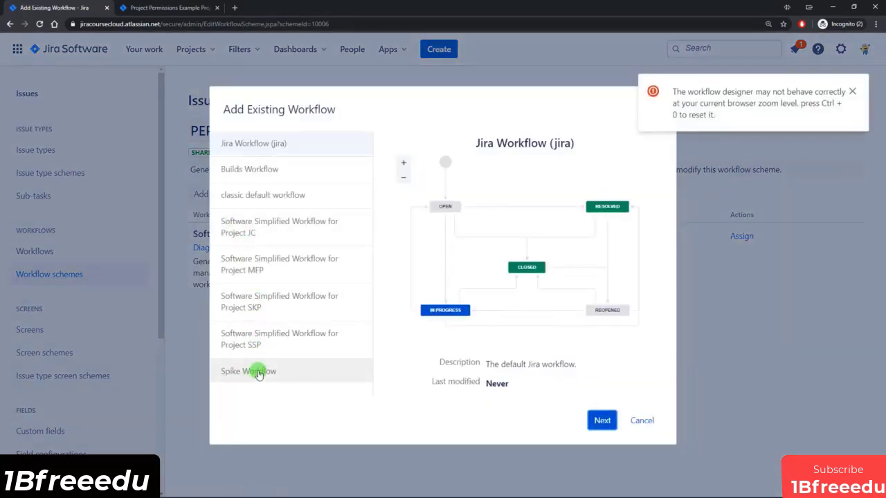
click(250, 372)
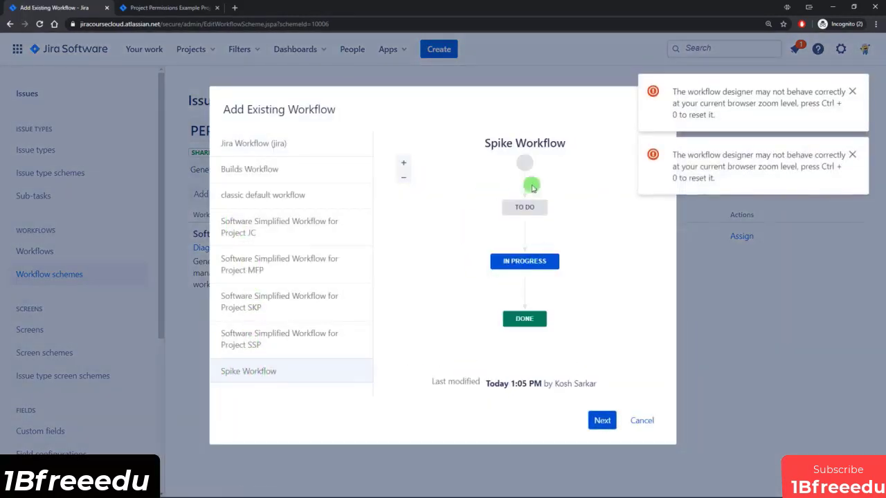
click(602, 421)
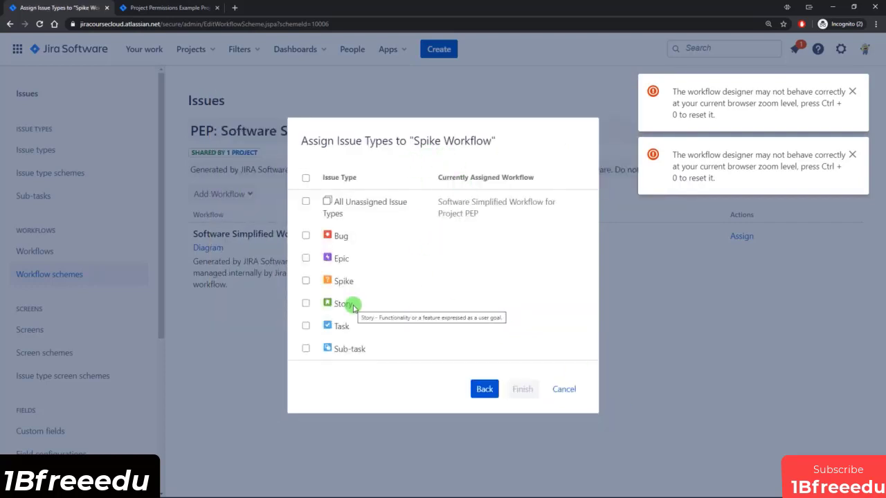
click(306, 280)
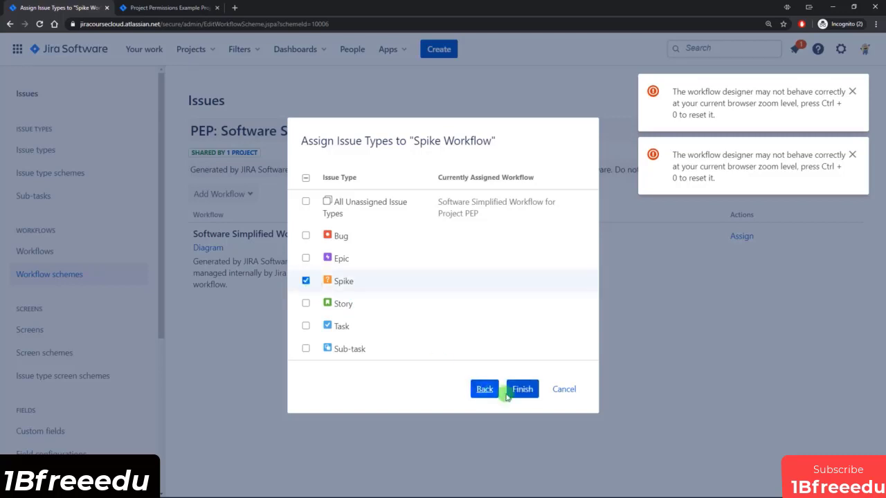
click(523, 389)
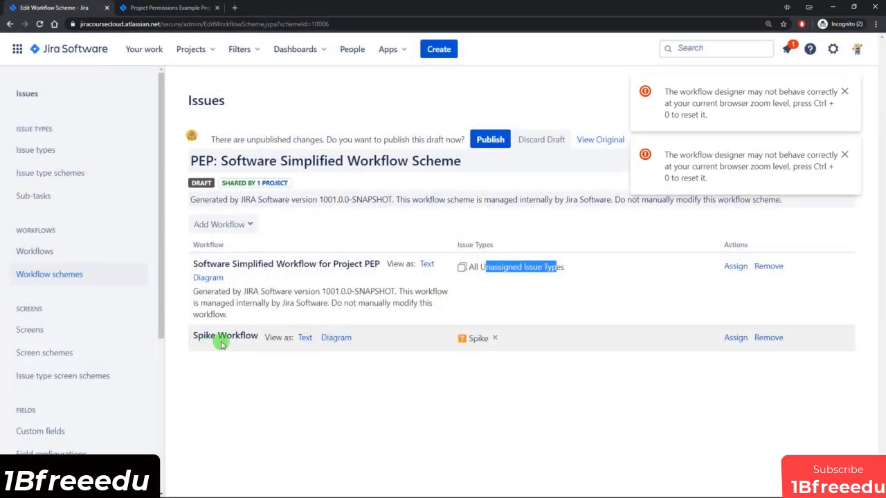
Dismiss the zoom warnings, publish the PEP scheme draft with issue migration, and view all workflows.
click(277, 291)
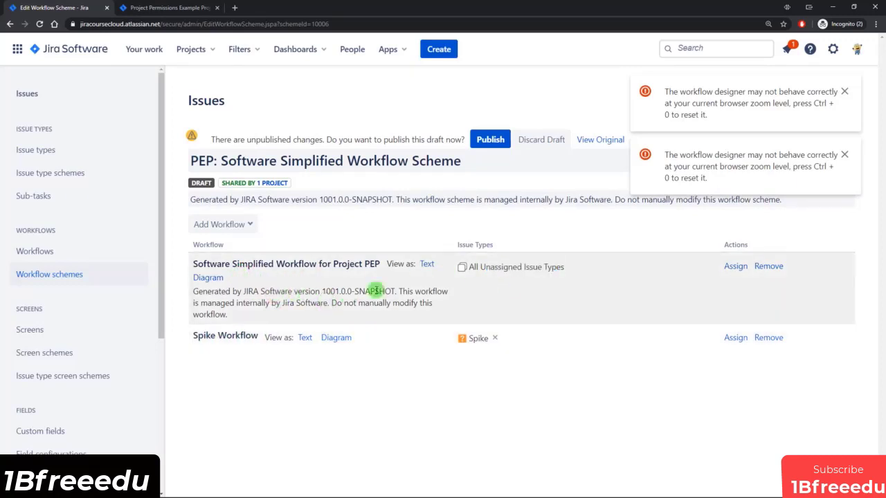
click(844, 154)
click(844, 91)
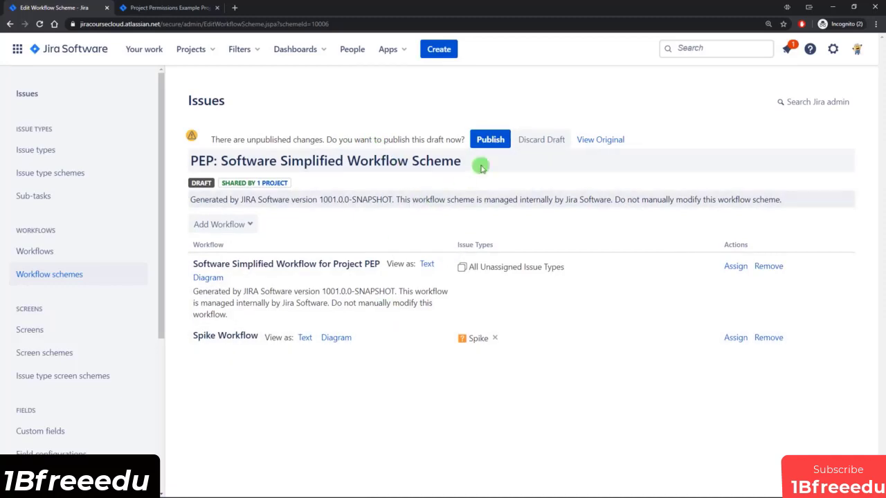
click(487, 140)
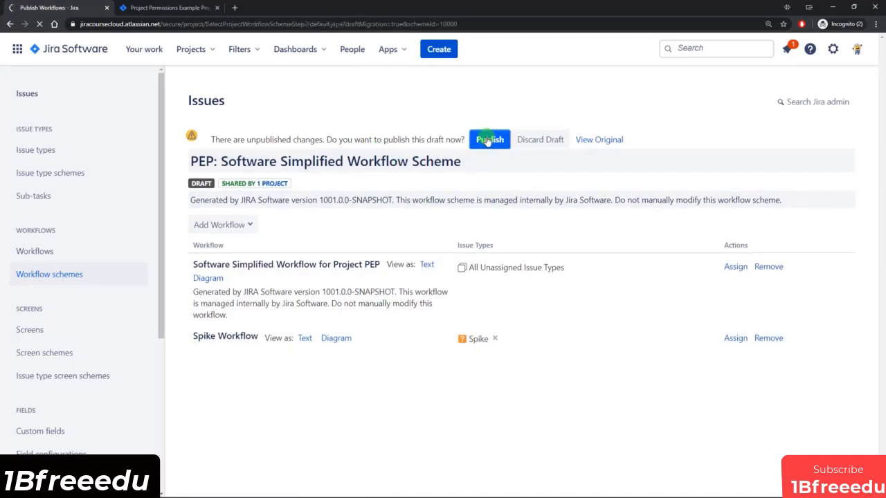
click(211, 224)
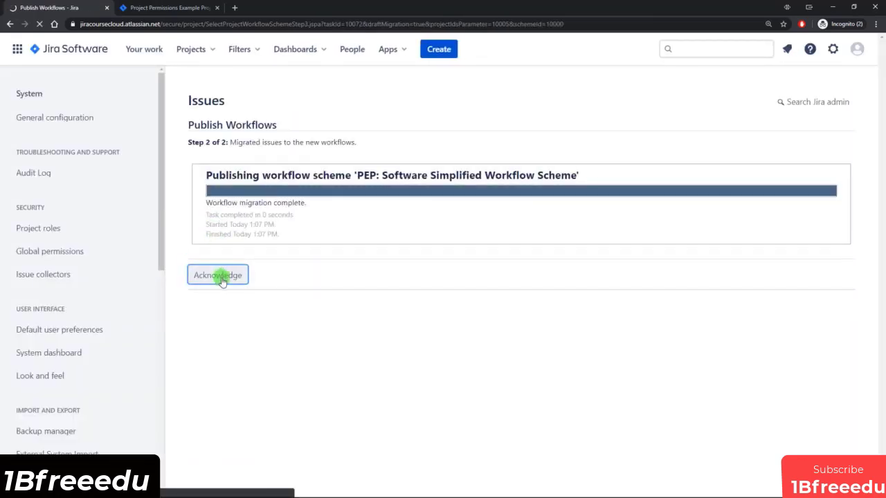
click(217, 275)
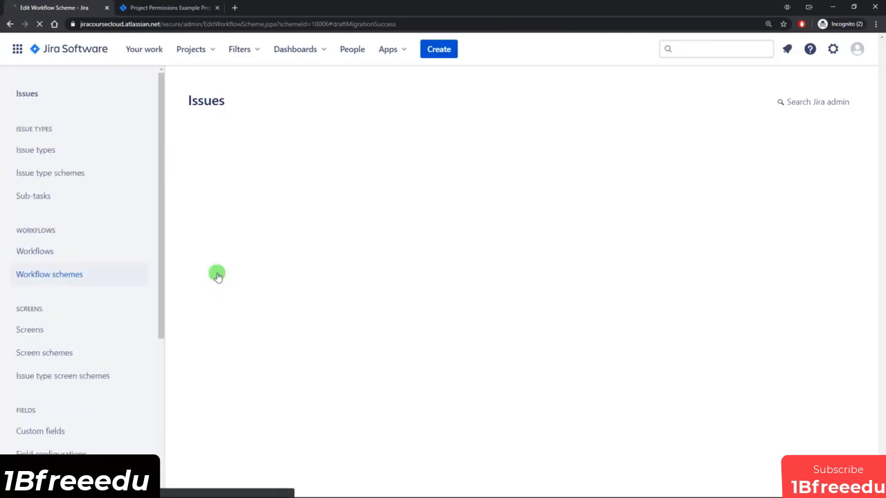
click(38, 251)
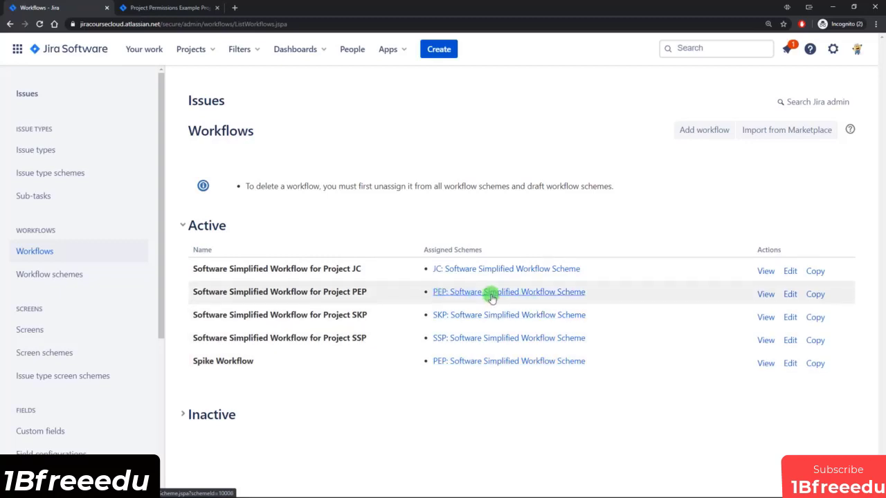
Confirm in the Permissions Example Project's workflow settings that Spike issues use Spike Workflow, then return to the board.
click(177, 8)
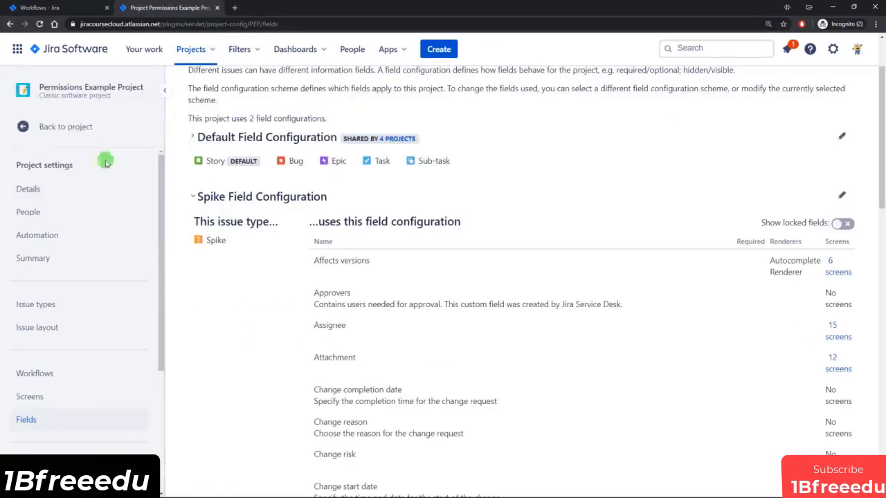
click(66, 129)
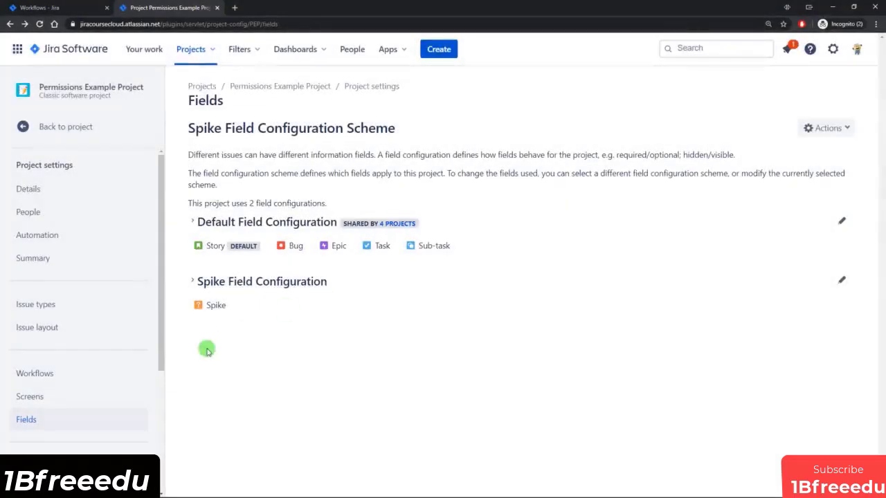
click(44, 374)
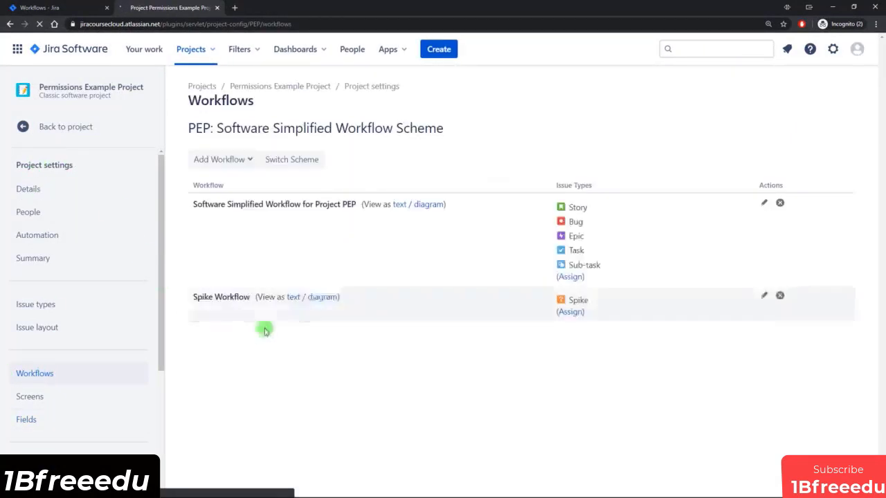
drag(247, 129, 435, 130)
click(438, 132)
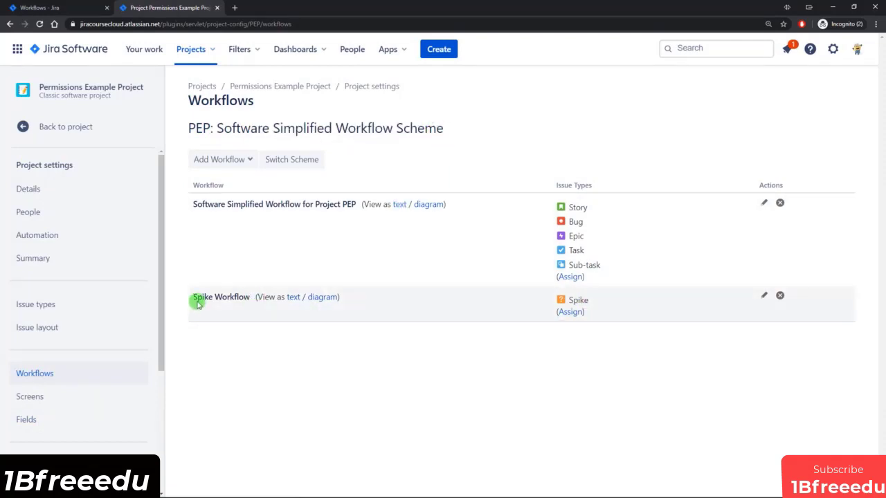
drag(197, 306, 227, 297)
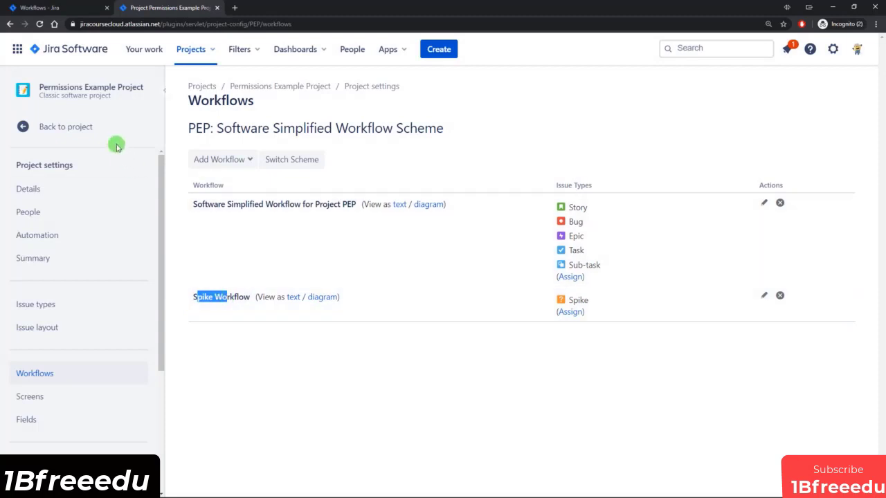
click(72, 127)
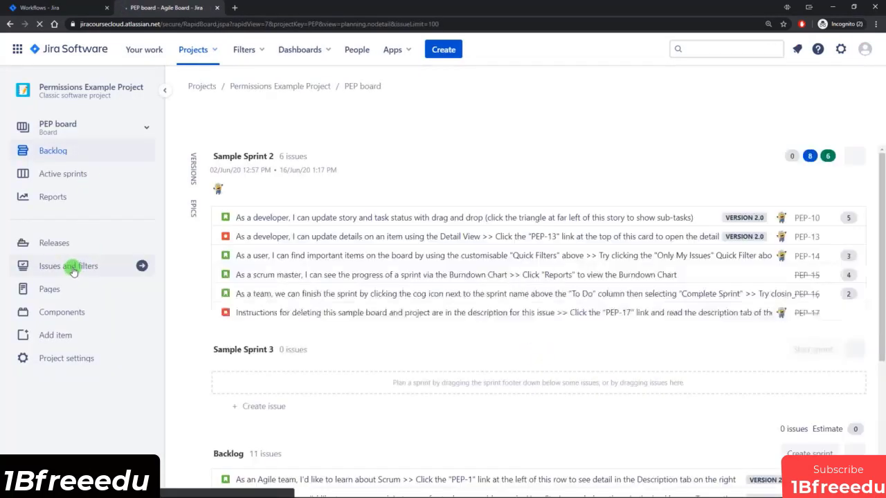
From the project's issues list, view the Spike Workflow diagram for Test SPike 3.
click(72, 270)
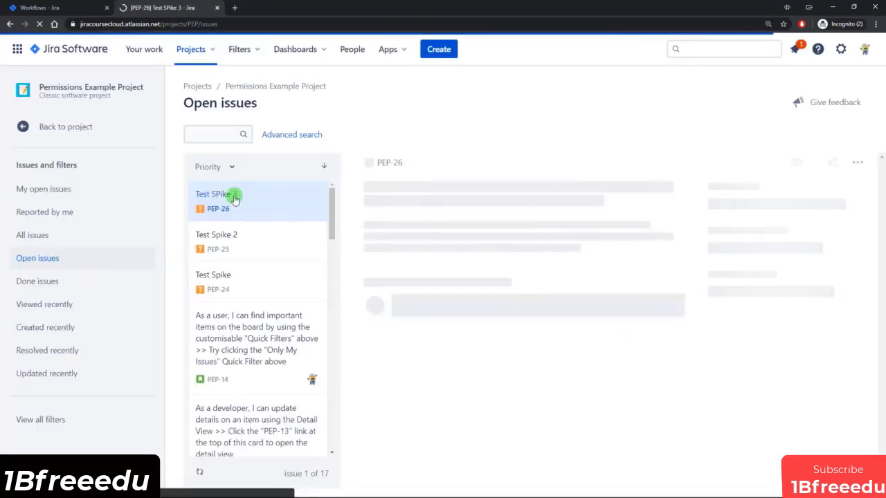
scroll(254, 283, down, 4)
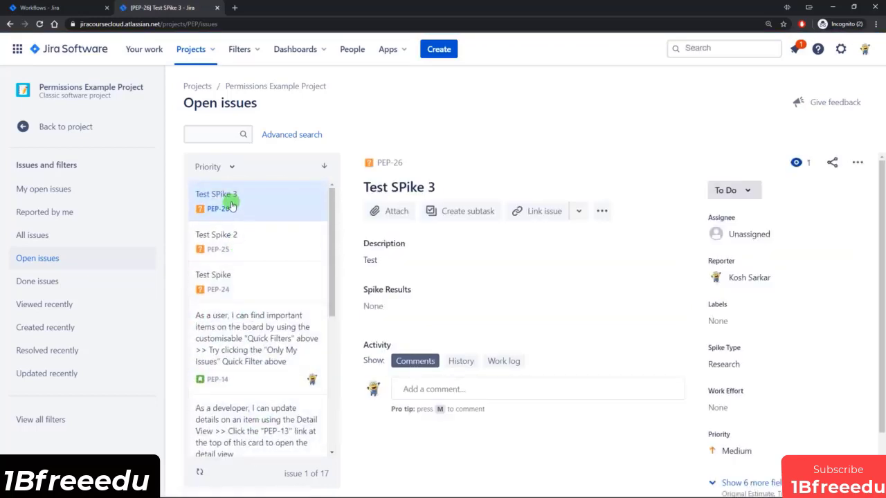
click(746, 192)
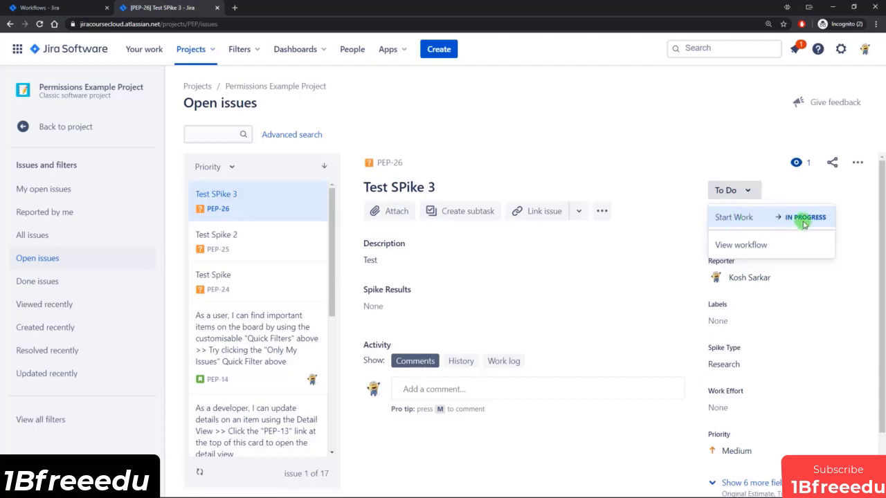
click(754, 242)
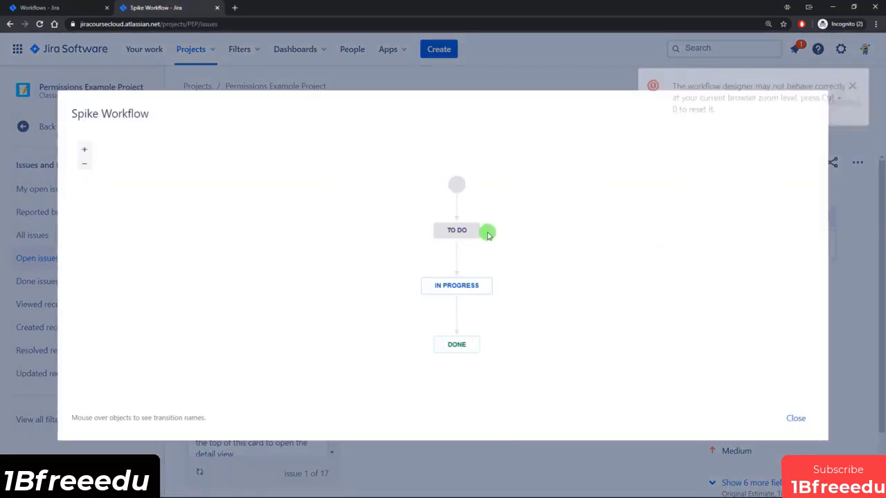
mouse_move(457, 257)
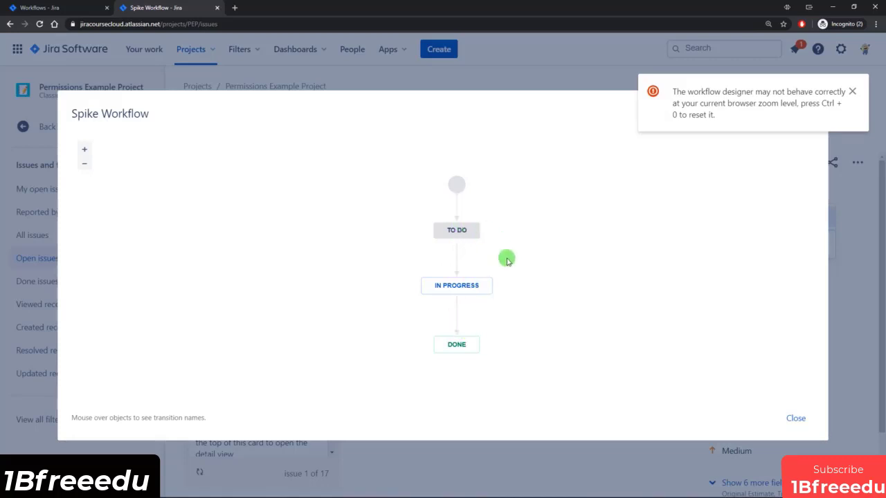
click(794, 420)
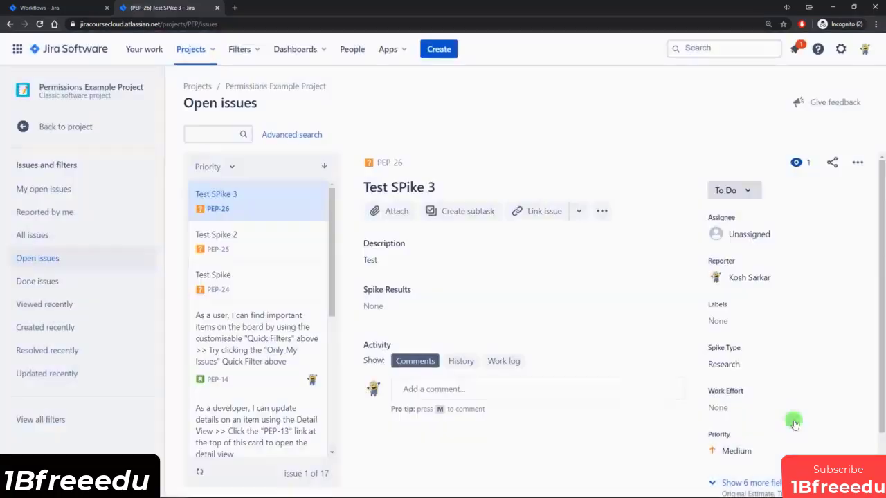
Open PEP-14 and view its Software Simplified Workflow diagram.
click(241, 340)
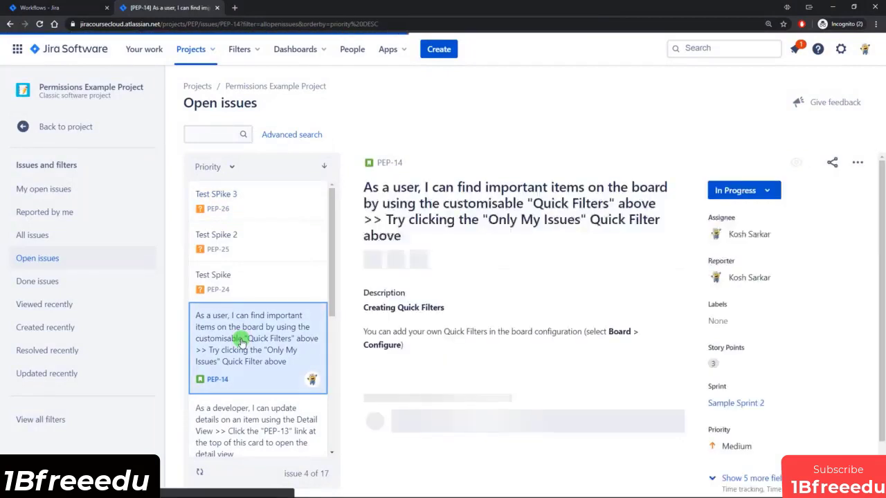
click(748, 195)
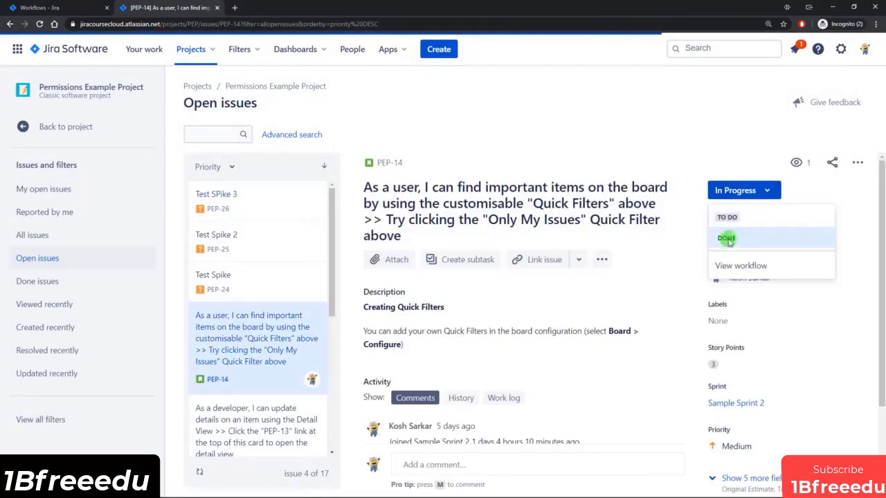
click(702, 138)
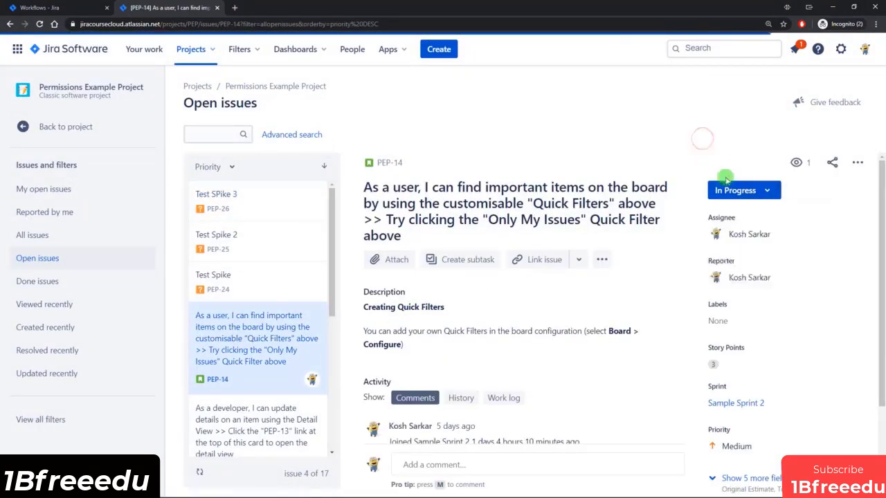
click(745, 196)
click(735, 263)
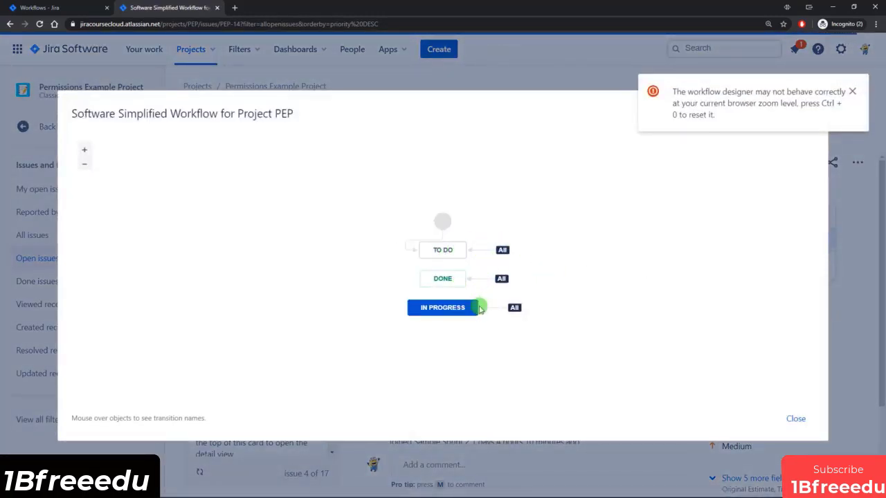
click(795, 420)
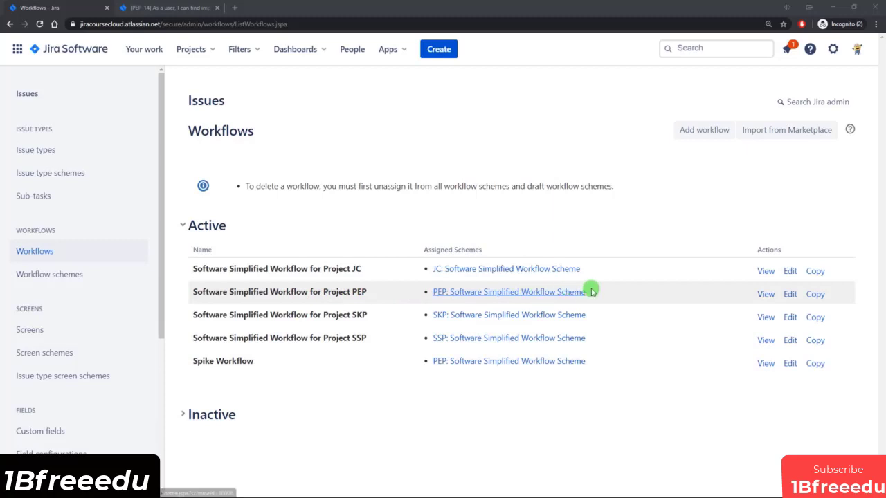
Edit the Software Simplified Workflow for Project PEP from the global Workflows list.
click(790, 296)
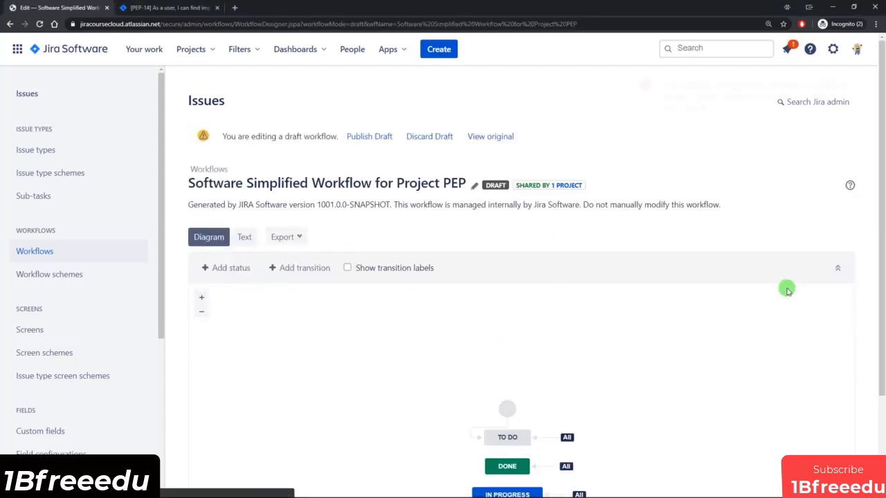
Dismiss the browser zoom warning and open the Publish Draft confirmation for the PEP workflow draft.
scroll(688, 199, down, 1)
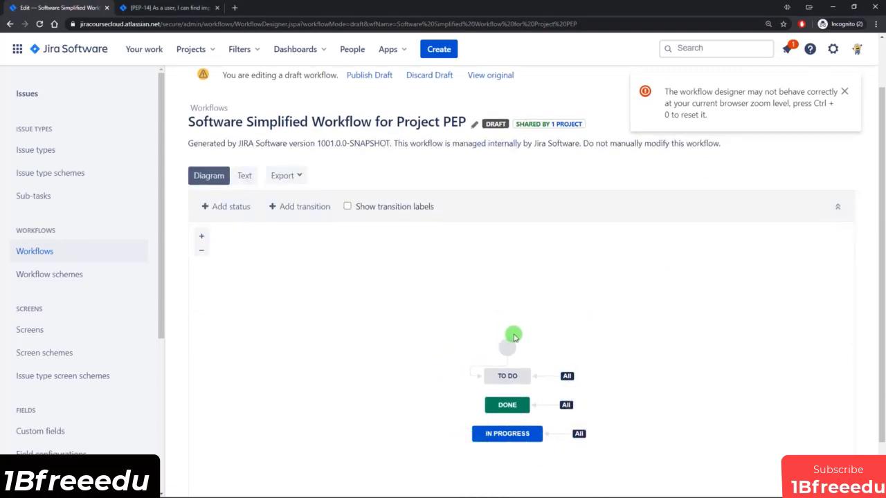
scroll(521, 324, up, 1)
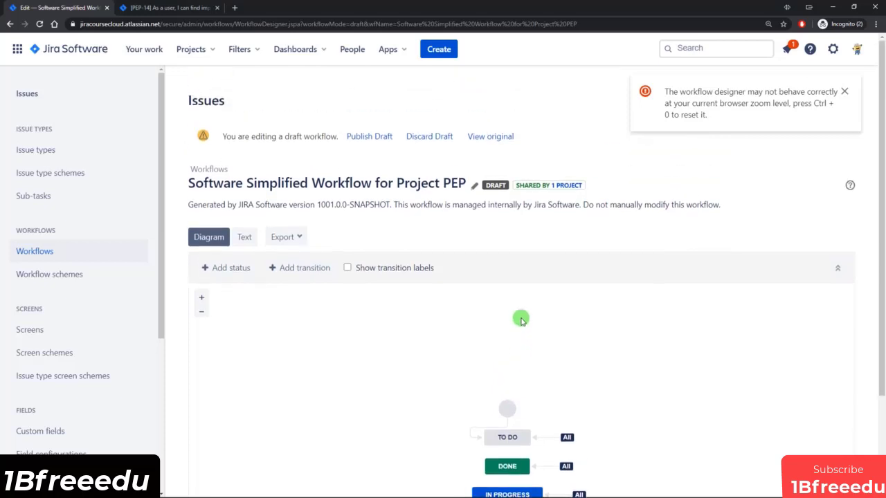
click(844, 91)
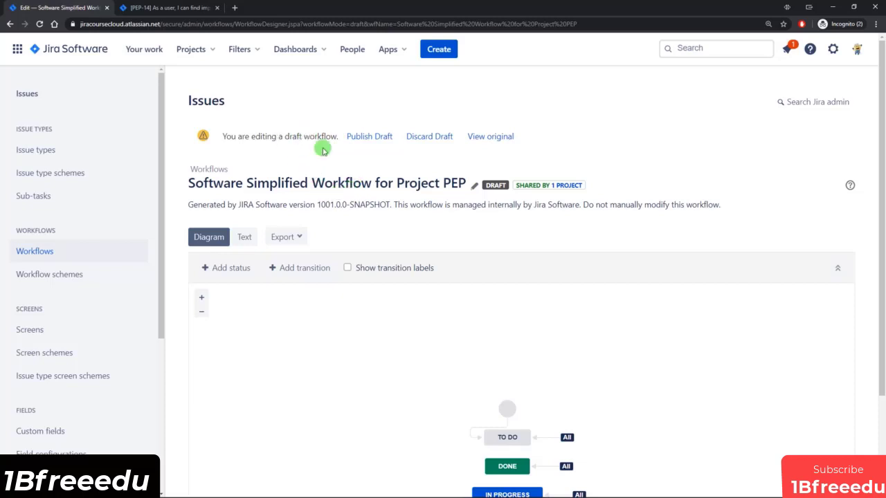
scroll(443, 267, down, 2)
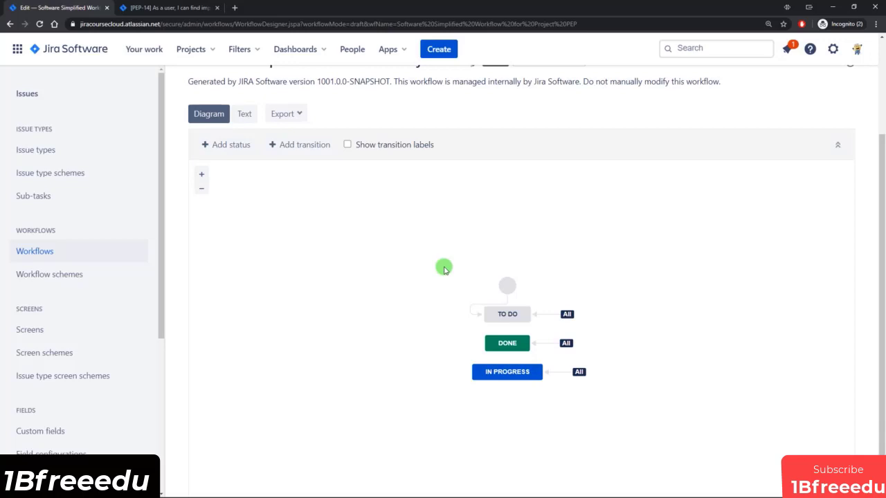
scroll(444, 268, up, 2)
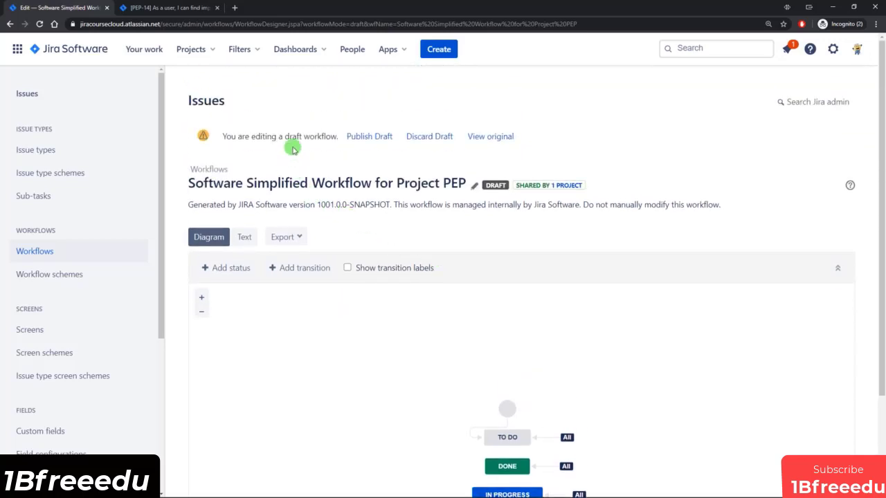
scroll(540, 338, down, 2)
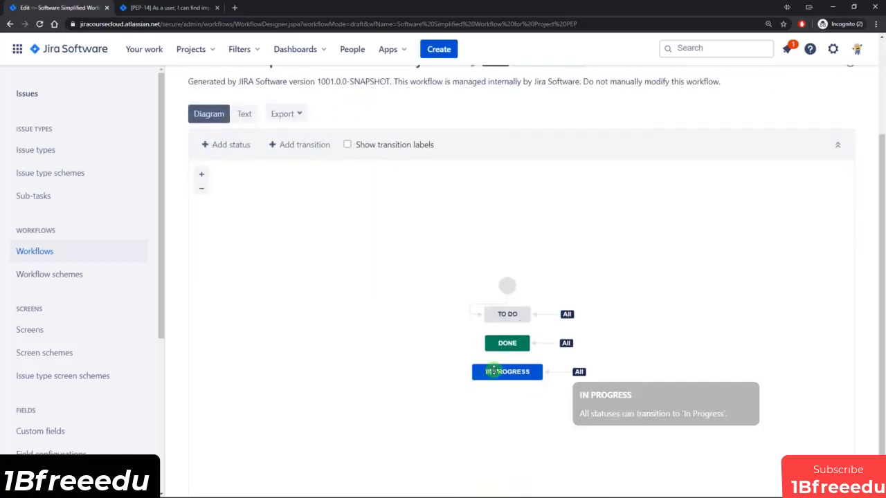
scroll(503, 394, up, 2)
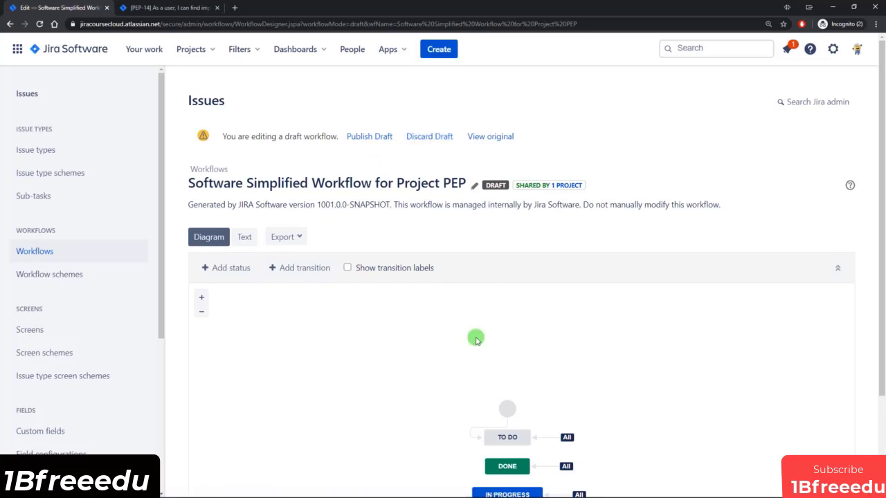
click(368, 137)
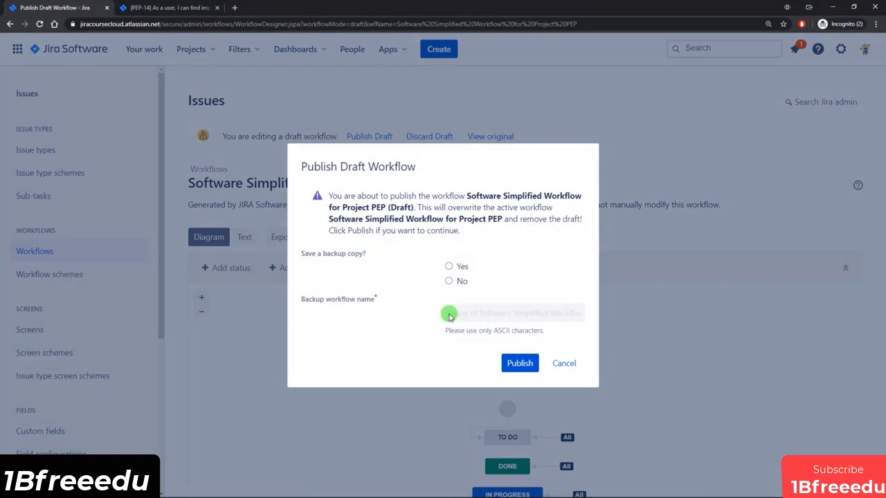
Choose Yes to save a backup, review the suggested backup name, then cancel publishing.
click(449, 267)
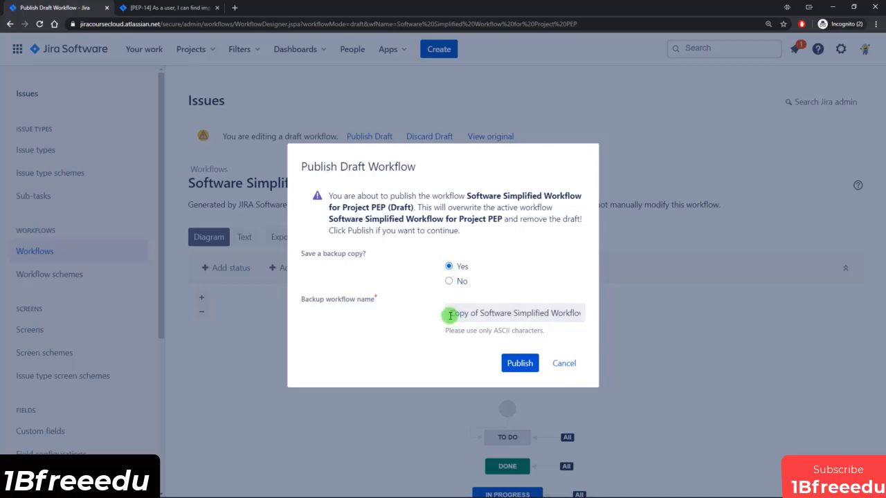
drag(449, 313, 562, 313)
click(561, 313)
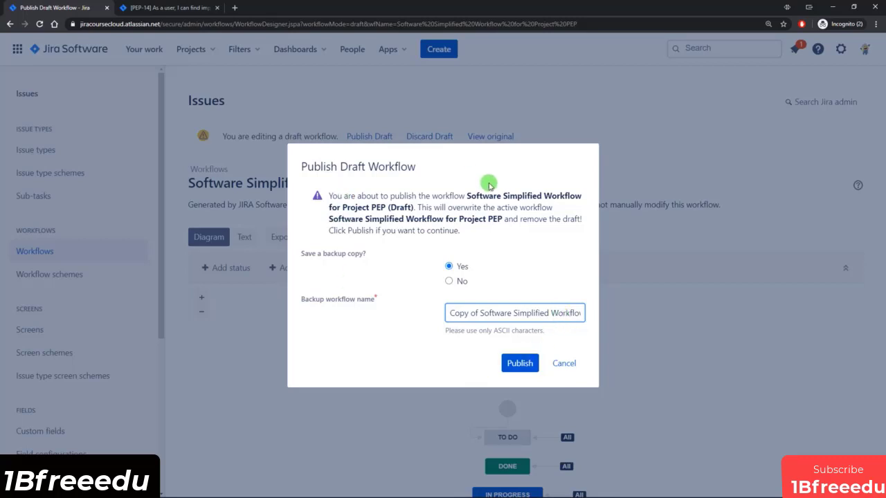
click(571, 363)
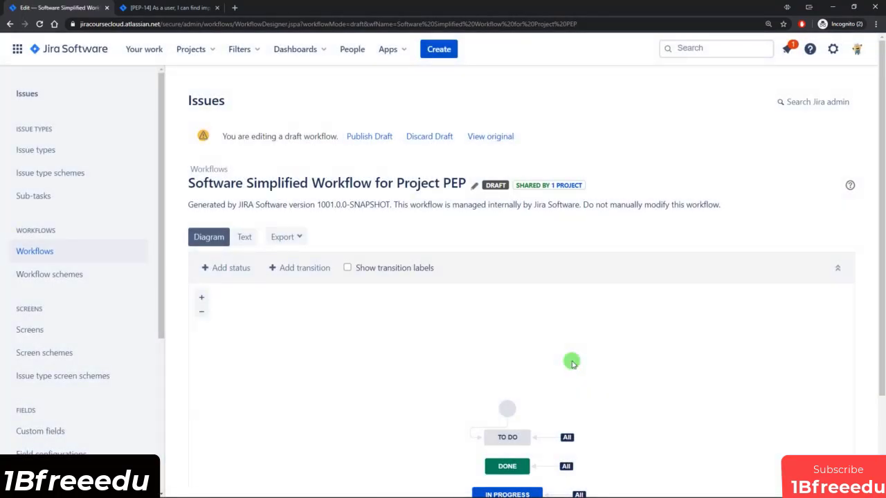
Rearrange the diagram so statuses run TO DO, IN PROGRESS, DONE from top to bottom.
scroll(664, 341, down, 2)
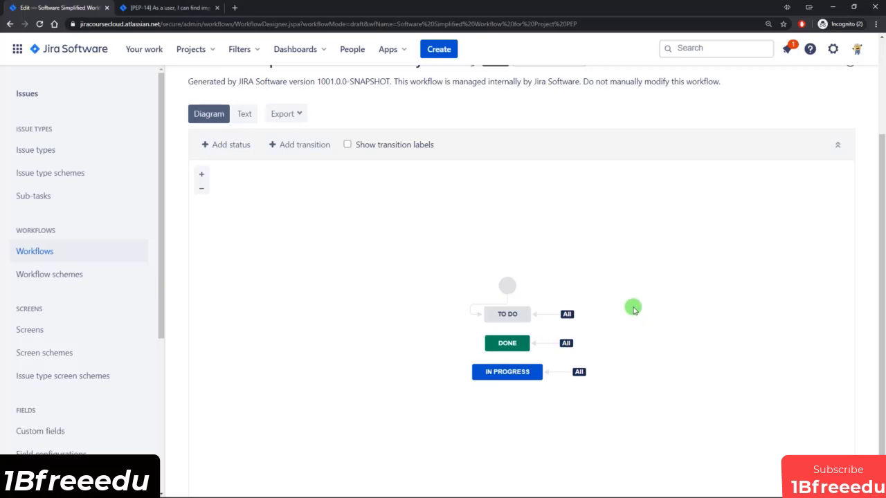
scroll(387, 200, up, 2)
scroll(447, 243, down, 2)
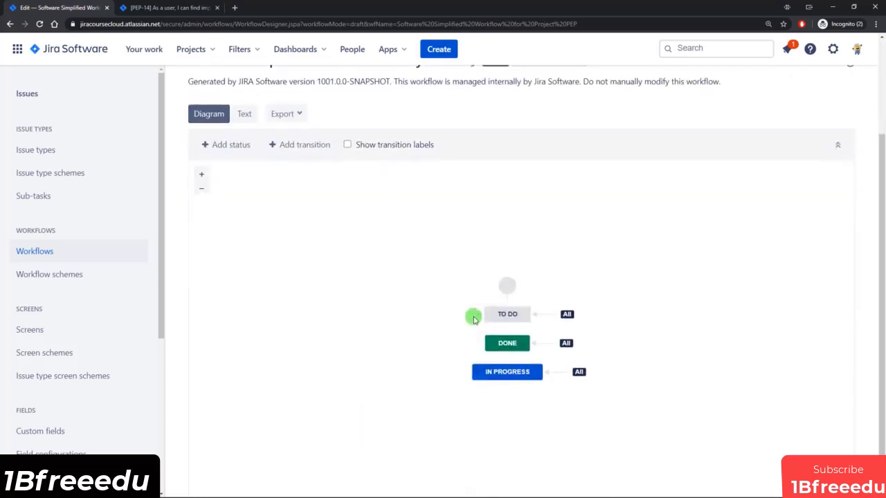
click(475, 311)
drag(507, 280, 499, 196)
drag(507, 314, 504, 244)
click(509, 372)
drag(509, 372, 504, 294)
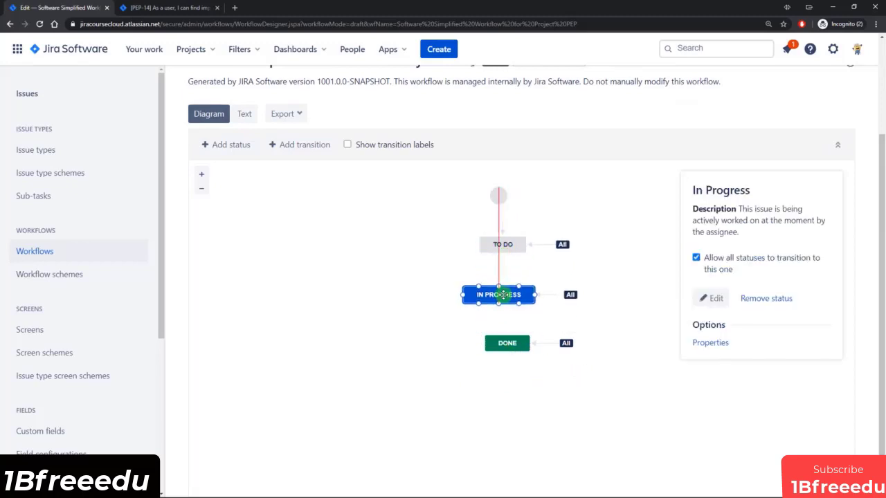
Delete the global To Do transition.
click(544, 246)
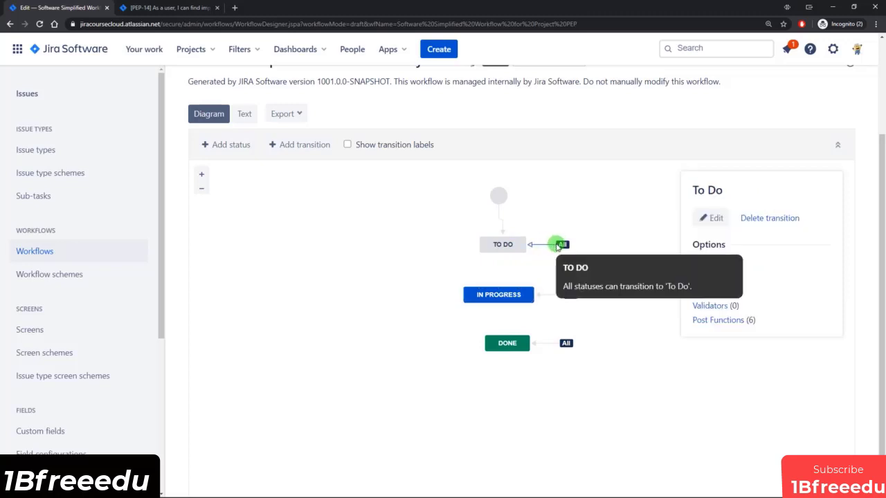
click(771, 218)
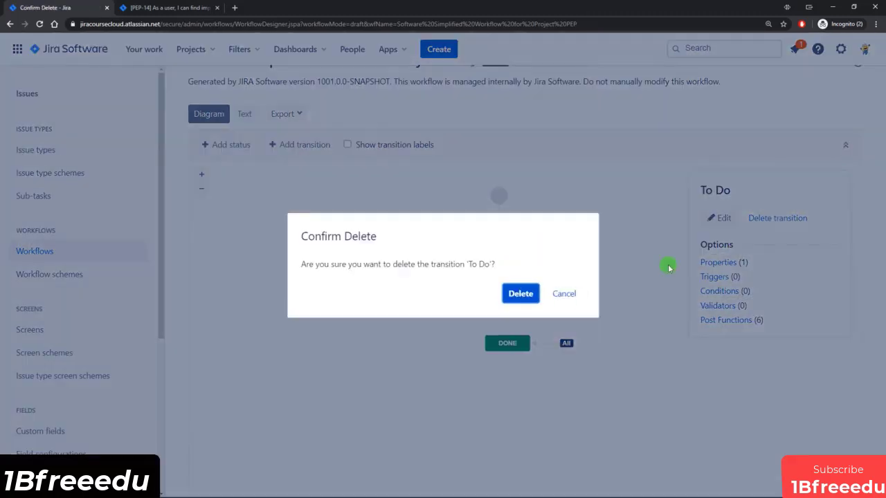
click(521, 293)
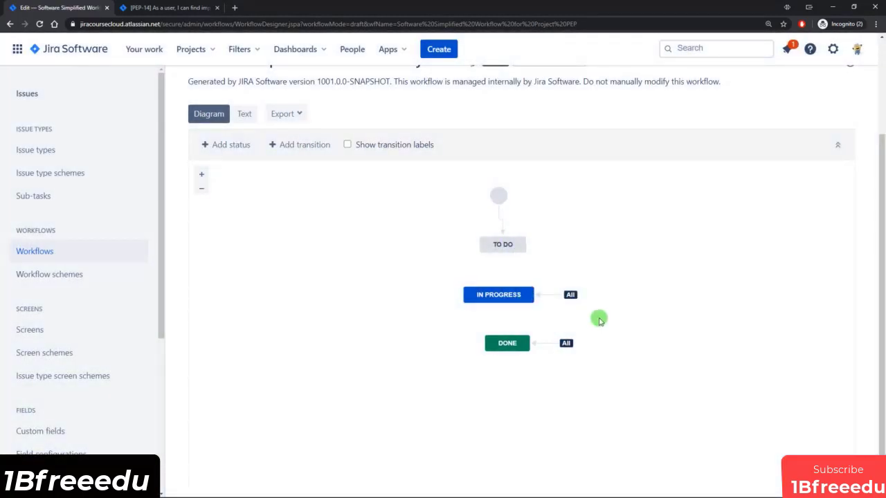
Draw a new transition from TO DO to IN PROGRESS.
click(511, 296)
drag(510, 296, 520, 295)
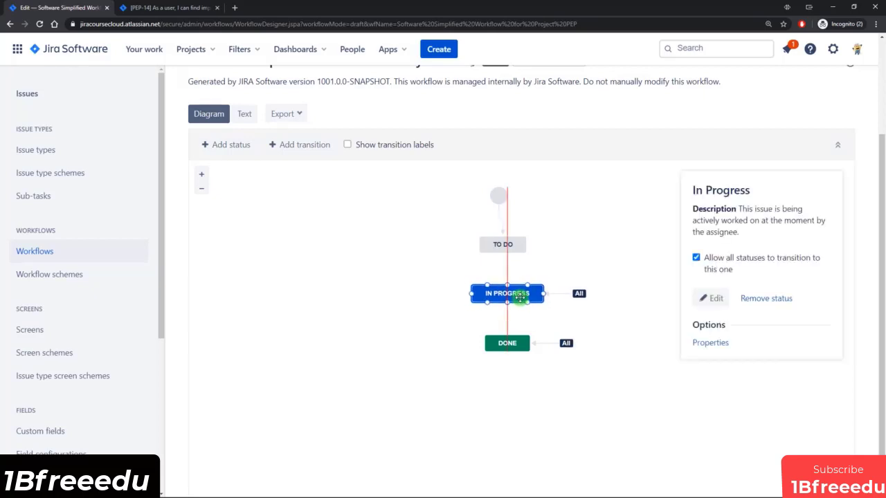
drag(503, 254, 508, 284)
click(368, 283)
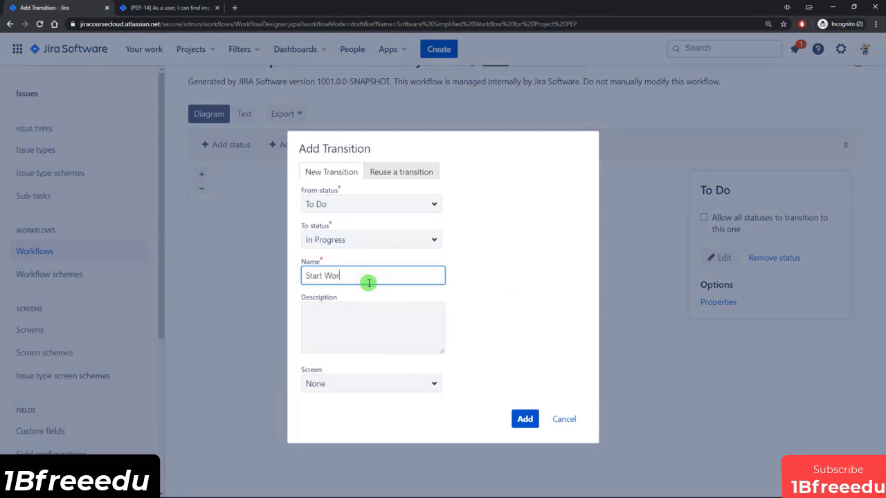
Try adding the Start Work transition, read the draft-workflow error, and cancel the Add Transition form.
click(524, 421)
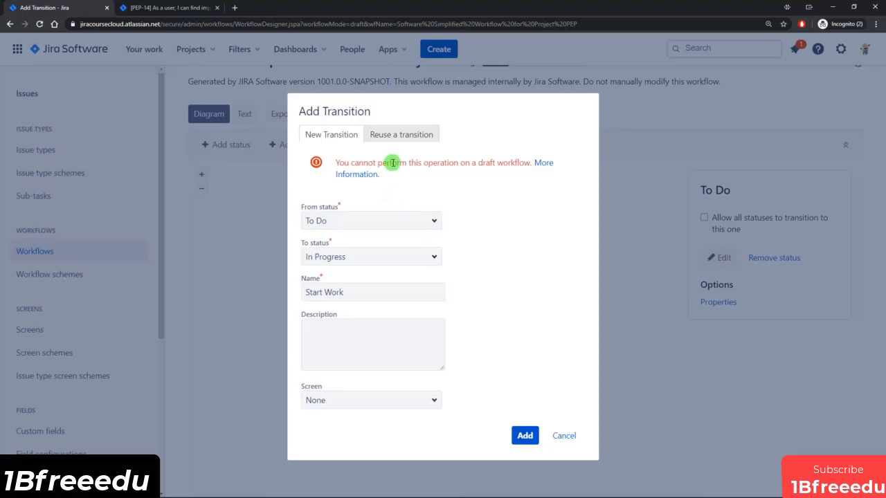
drag(396, 162, 515, 170)
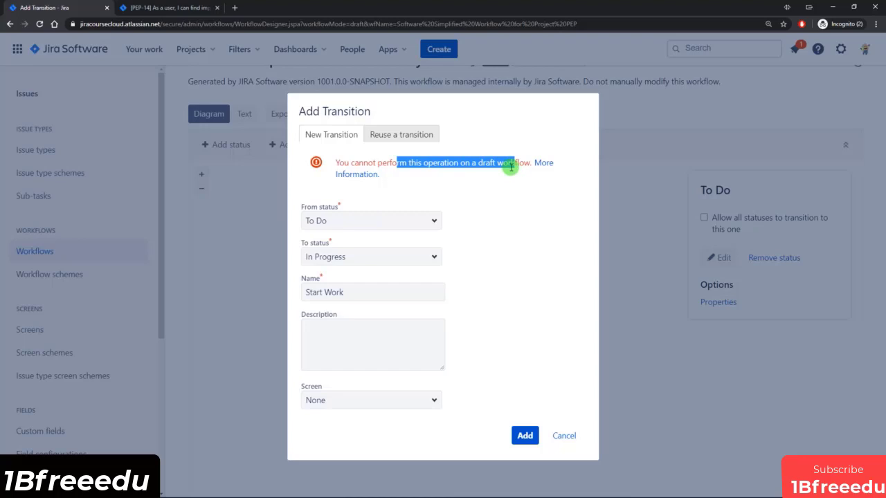
click(506, 166)
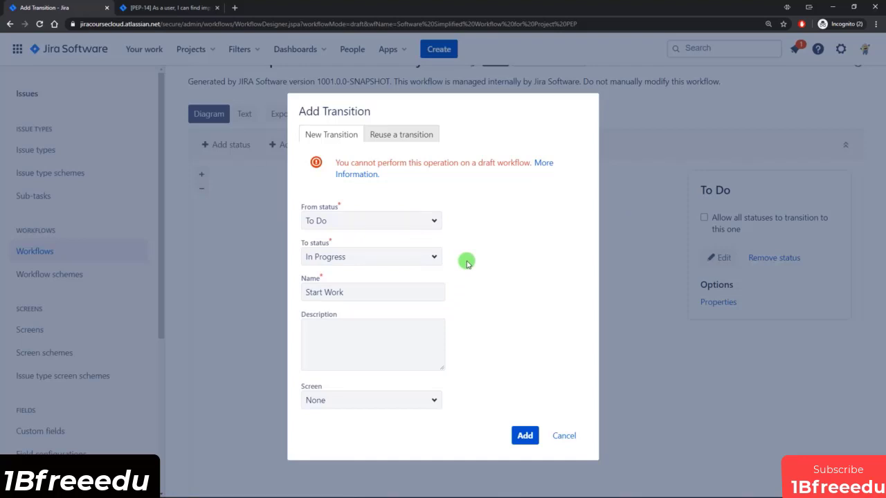
click(566, 436)
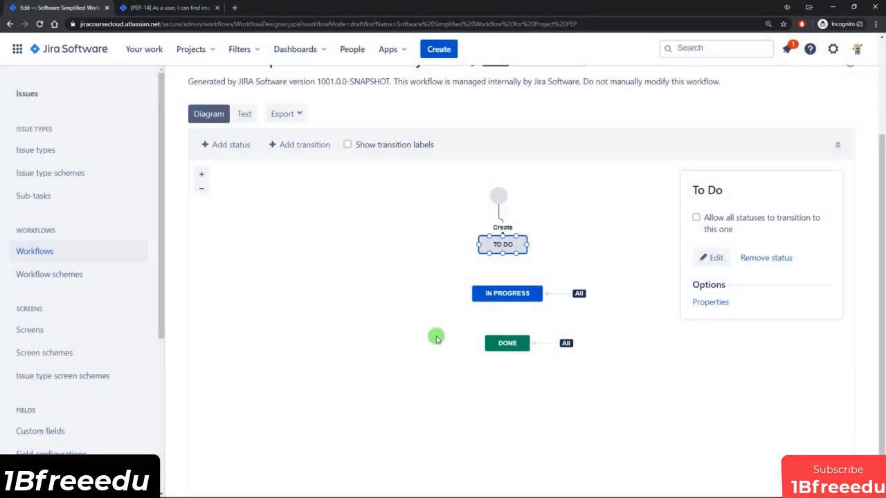
scroll(408, 297, up, 1)
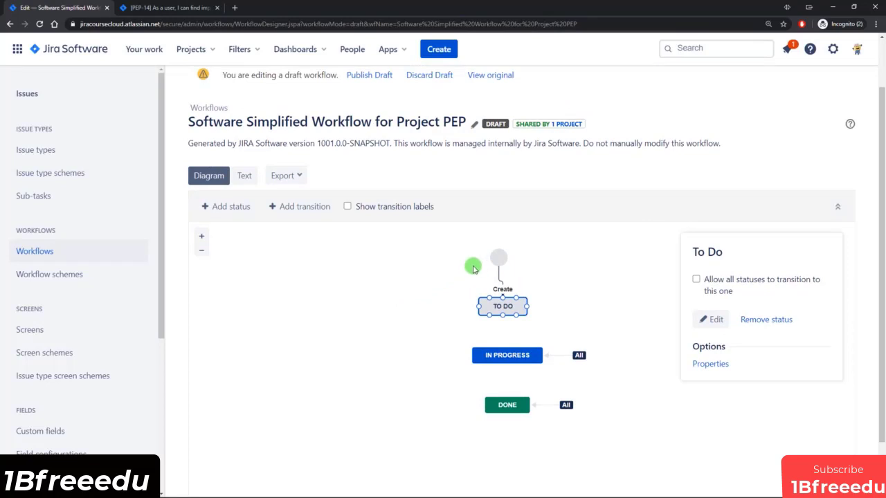
Discard the draft of Software Simplified Workflow for Project PEP and confirm.
scroll(473, 264, up, 1)
click(438, 138)
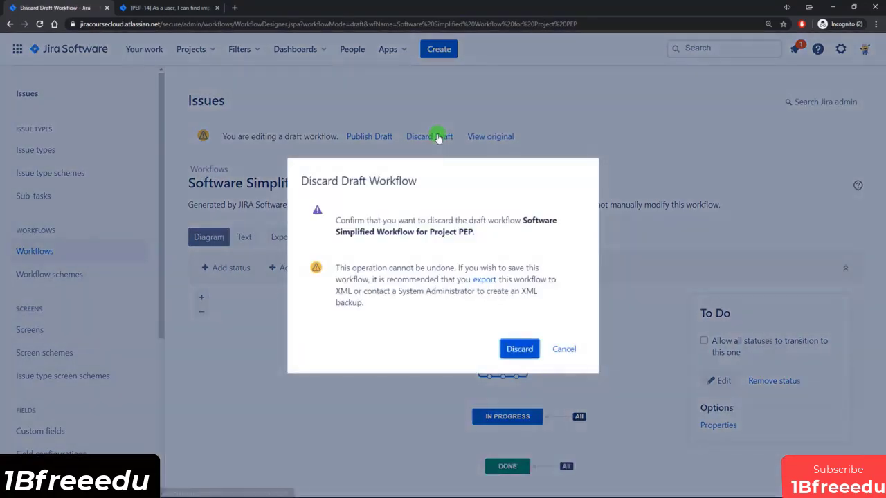
click(518, 348)
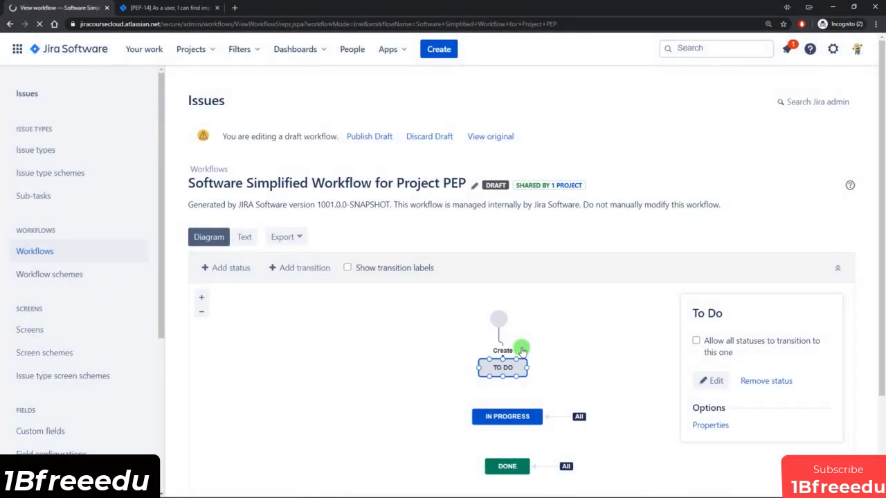
Copy Software Simplified Workflow for Project PEP, keeping the suggested copy name.
click(35, 254)
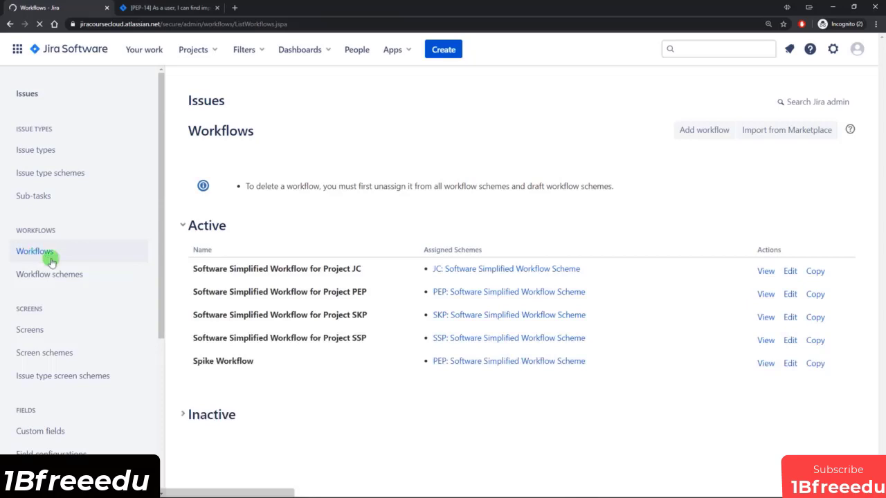
drag(258, 292, 348, 293)
click(348, 294)
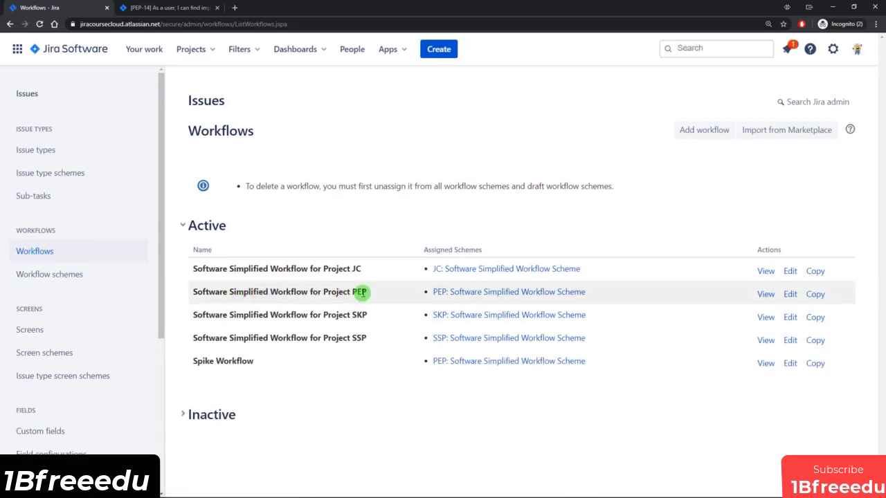
click(819, 296)
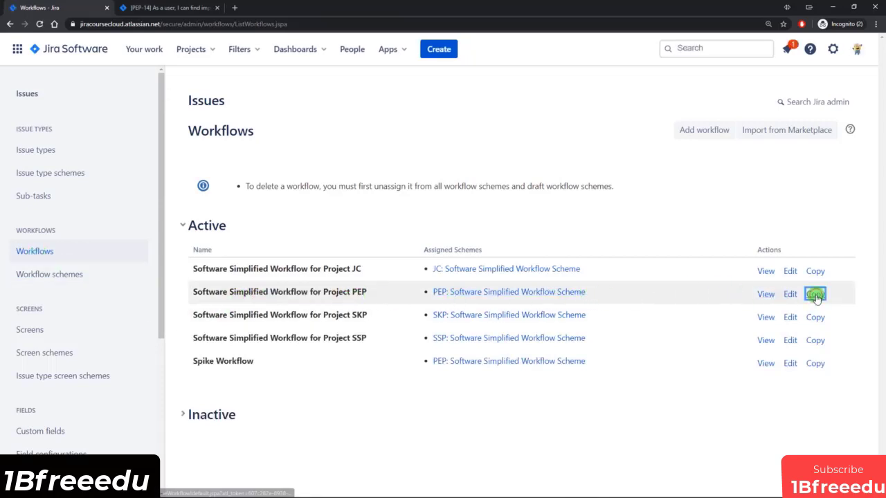
click(299, 257)
drag(307, 256, 407, 257)
click(407, 257)
click(525, 343)
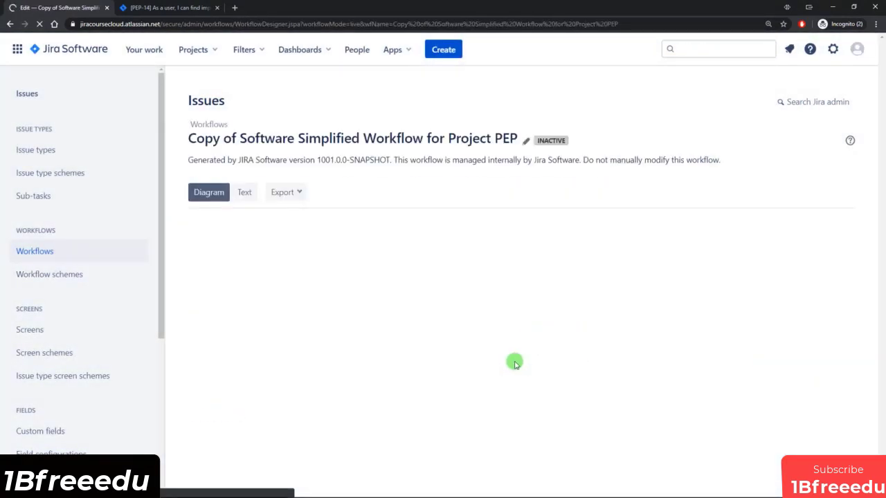
drag(190, 138, 392, 138)
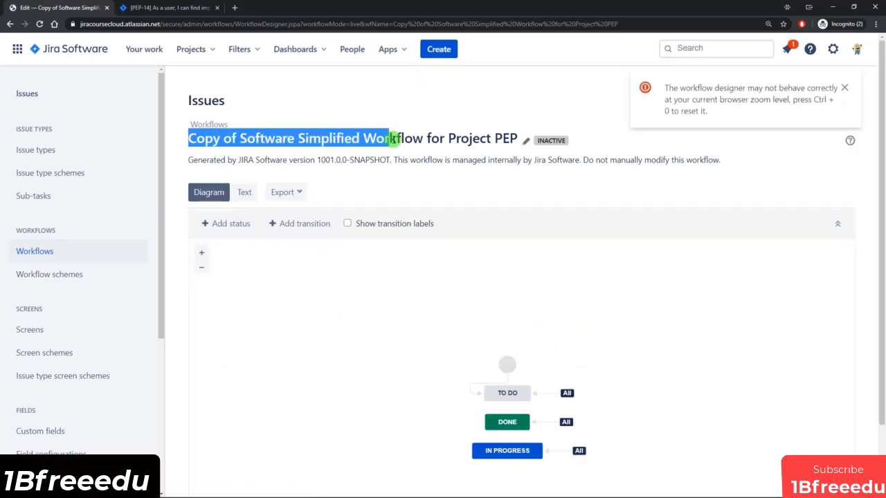
Expand the Inactive workflows to find Copy of Software Simplified Workflow for Project PEP.
click(39, 251)
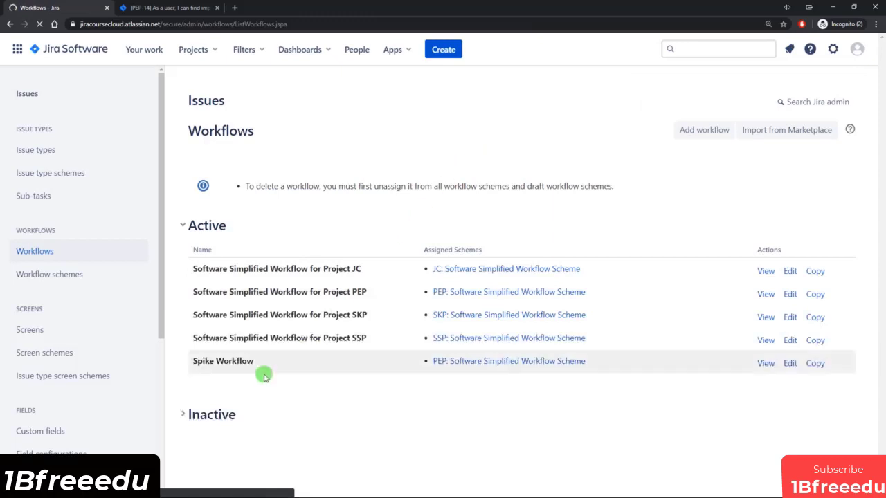
click(184, 414)
scroll(264, 438, down, 1)
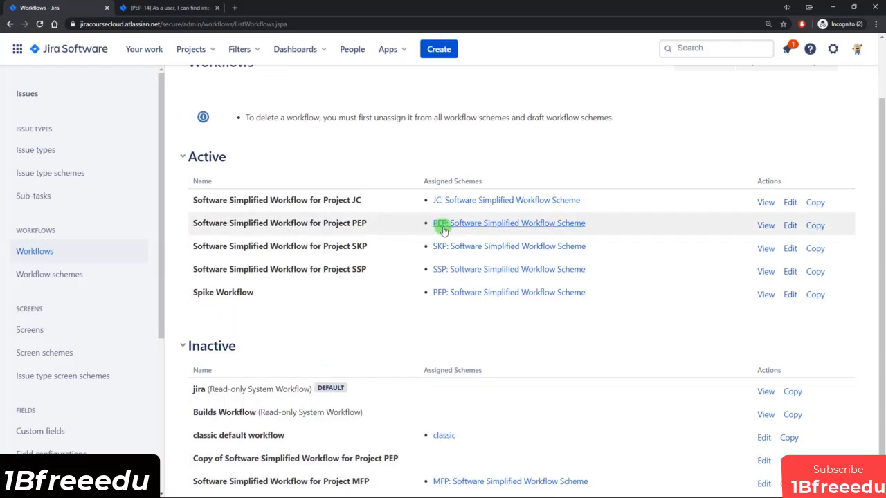
drag(202, 459, 291, 460)
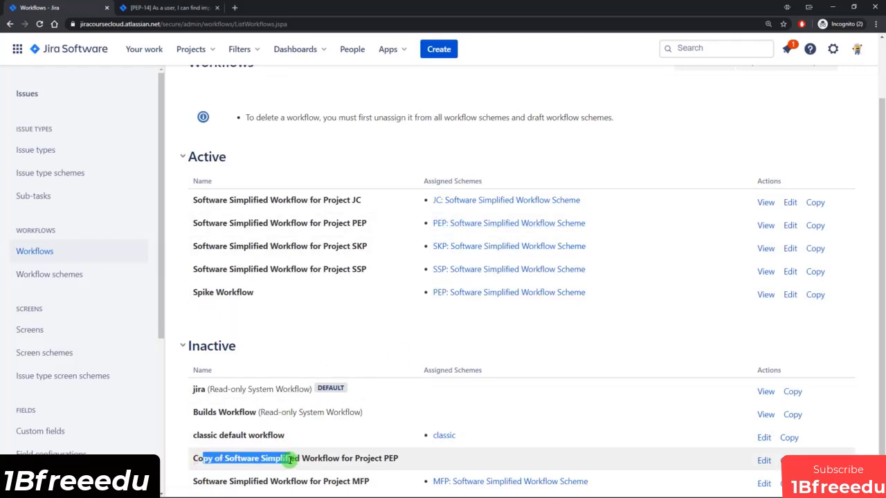
drag(204, 223, 347, 227)
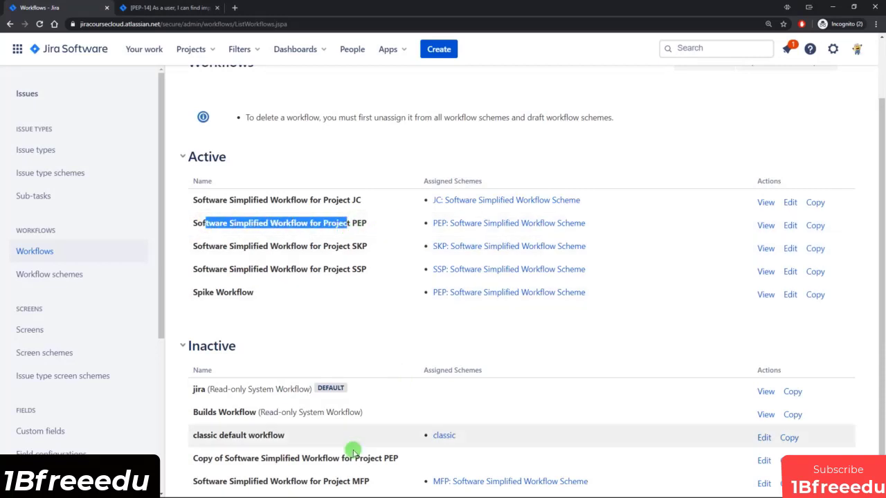
click(274, 223)
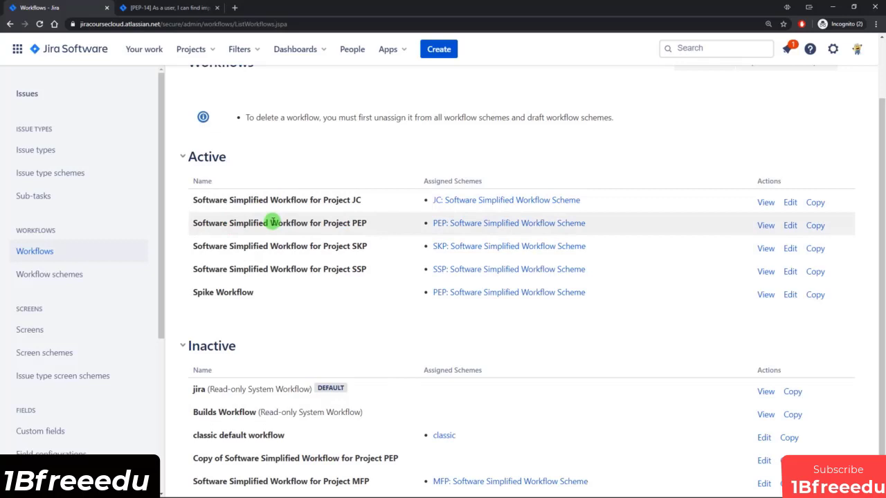
Edit the PEP workflow scheme and bring up its Add Existing Workflow choices.
click(48, 275)
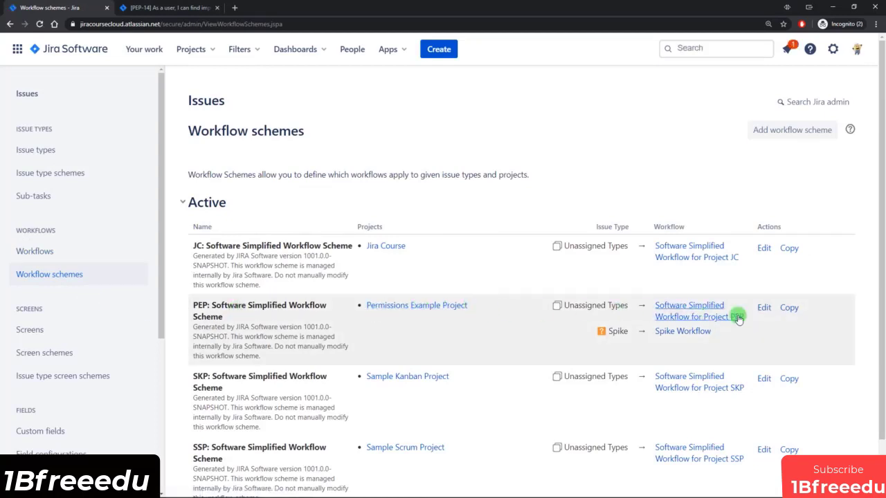
click(764, 309)
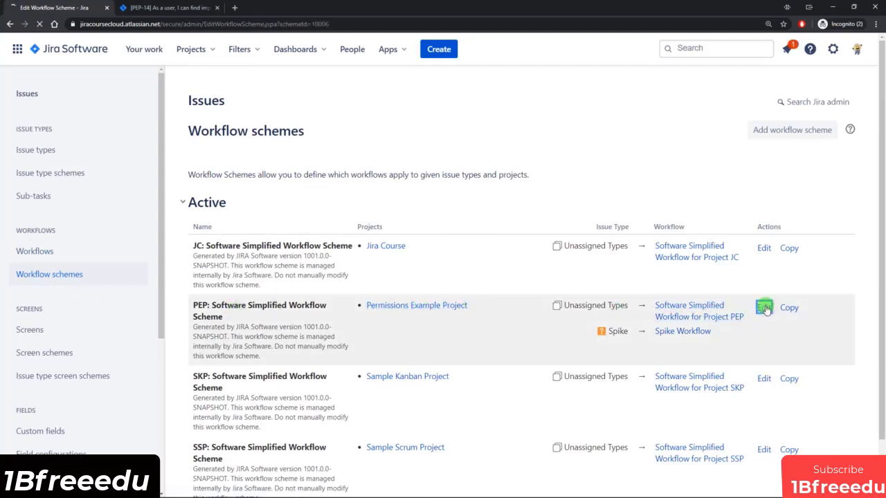
drag(197, 234, 351, 234)
click(355, 234)
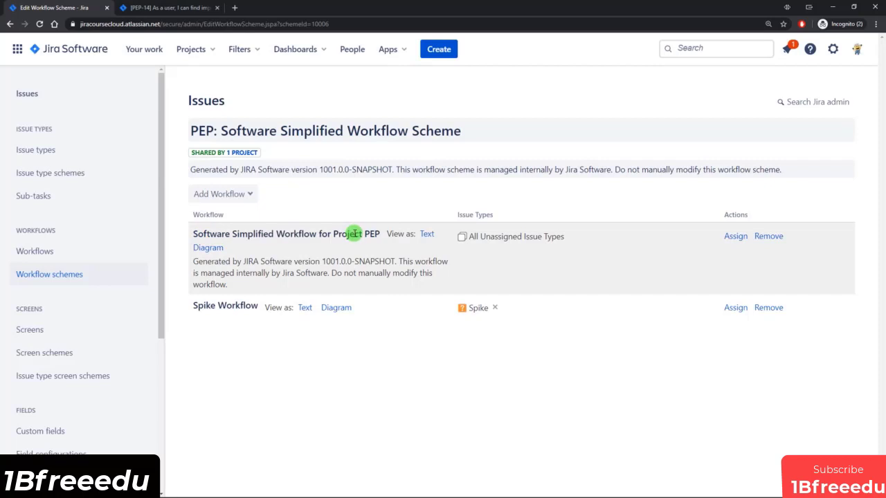
click(228, 193)
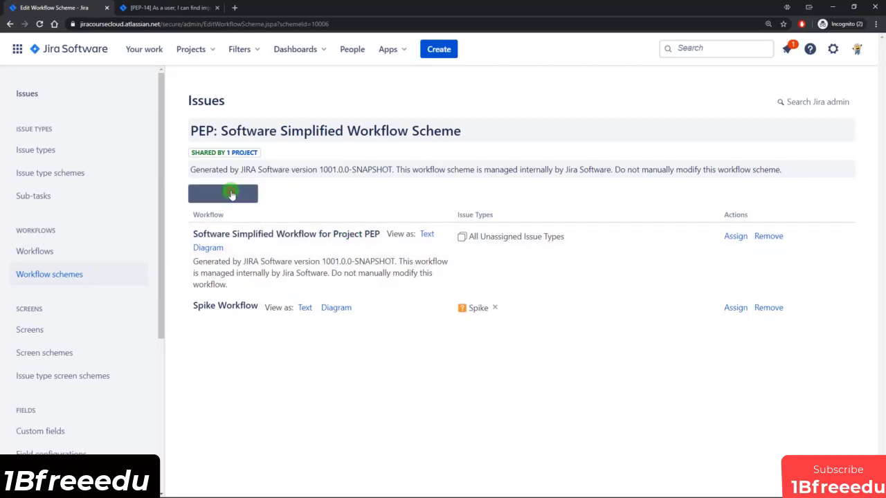
click(229, 220)
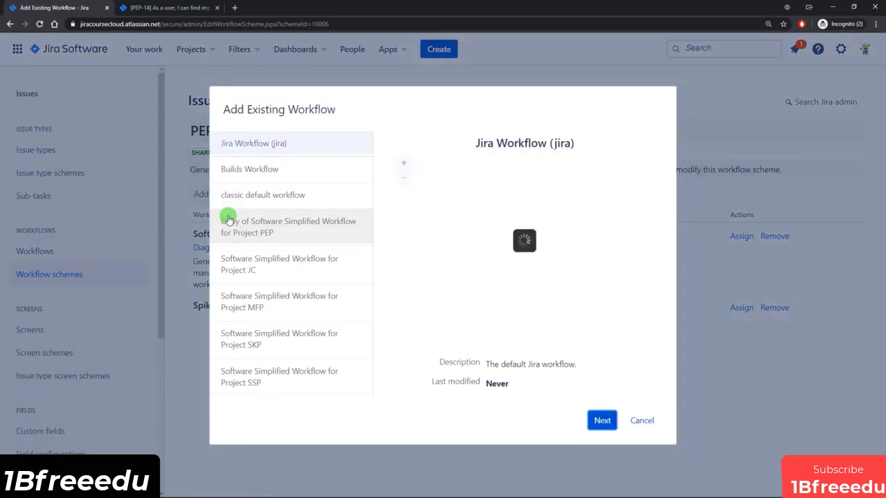
Add Copy of Software Simplified Workflow for Project PEP to the scheme for All Unassigned Issue Types.
click(265, 226)
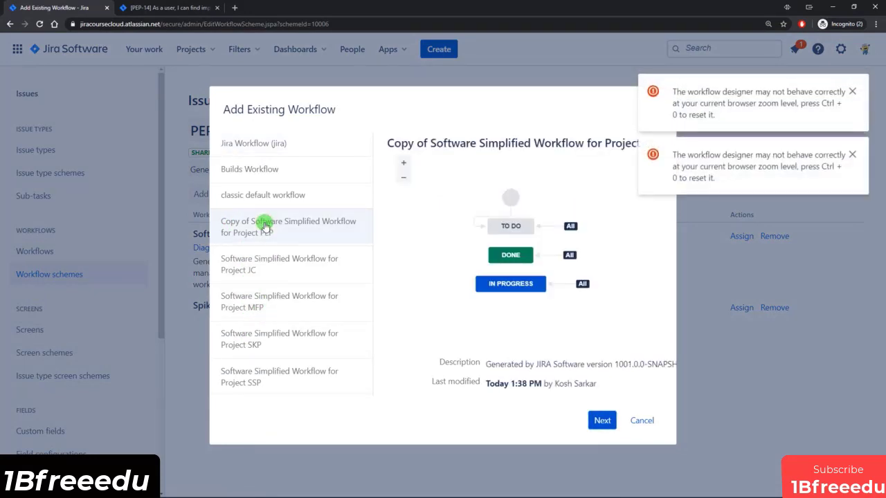
click(600, 421)
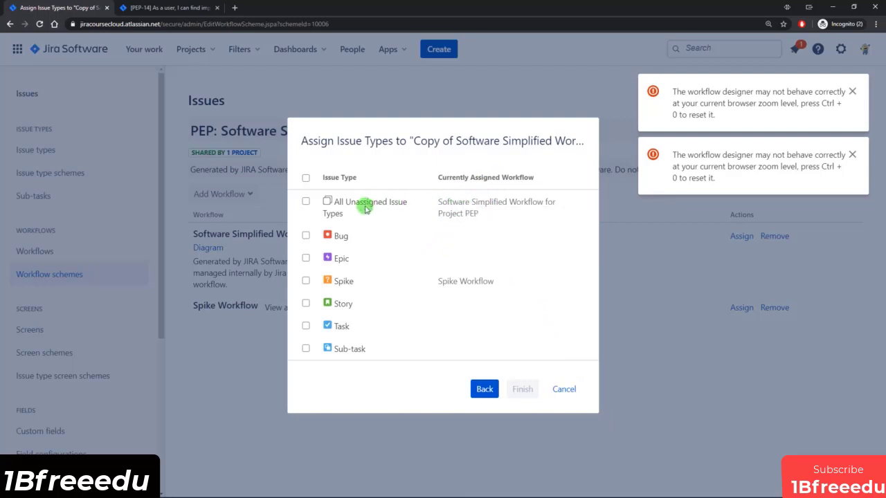
click(306, 202)
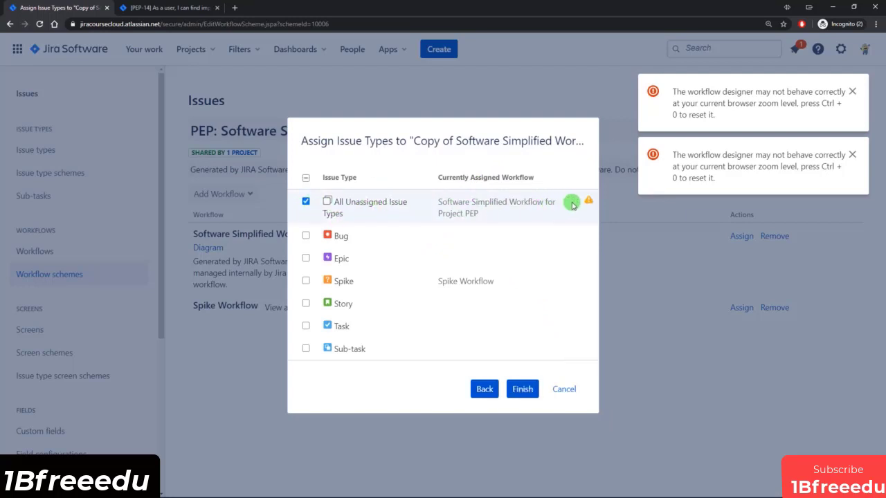
mouse_move(588, 203)
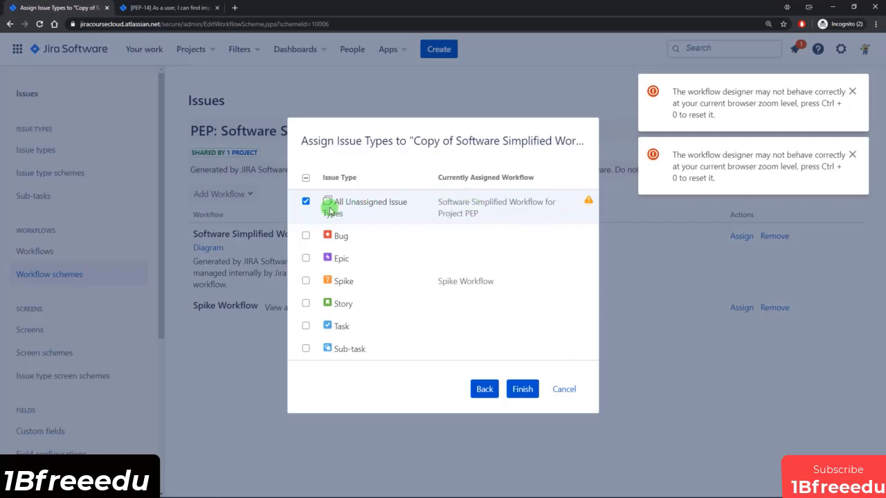
click(523, 389)
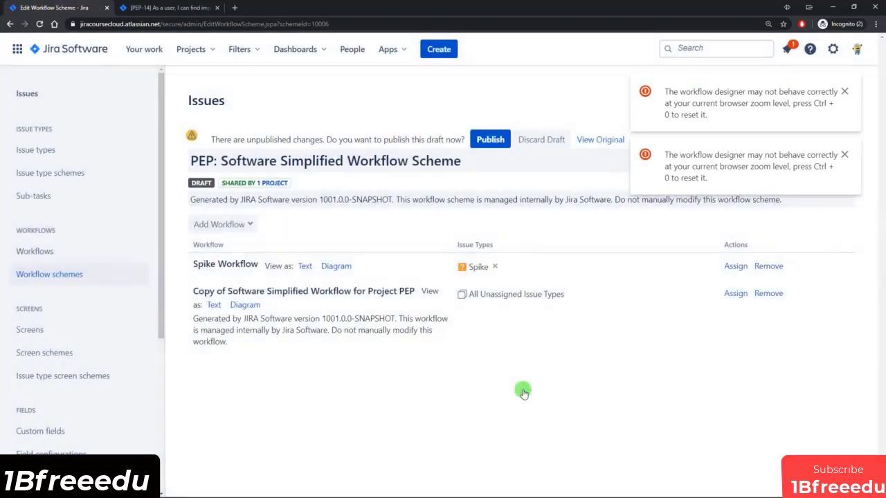
drag(196, 291, 362, 300)
click(431, 373)
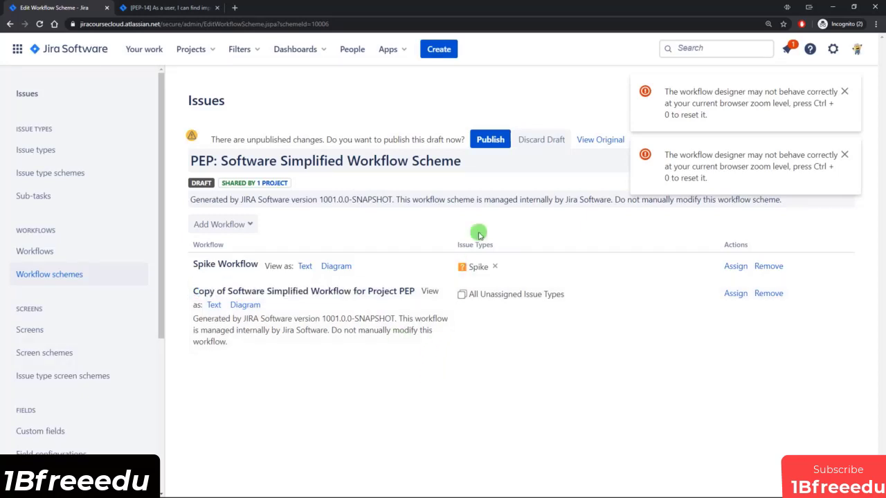
Publish the PEP scheme draft, accepting the status migration, then return to the Workflows list.
click(490, 141)
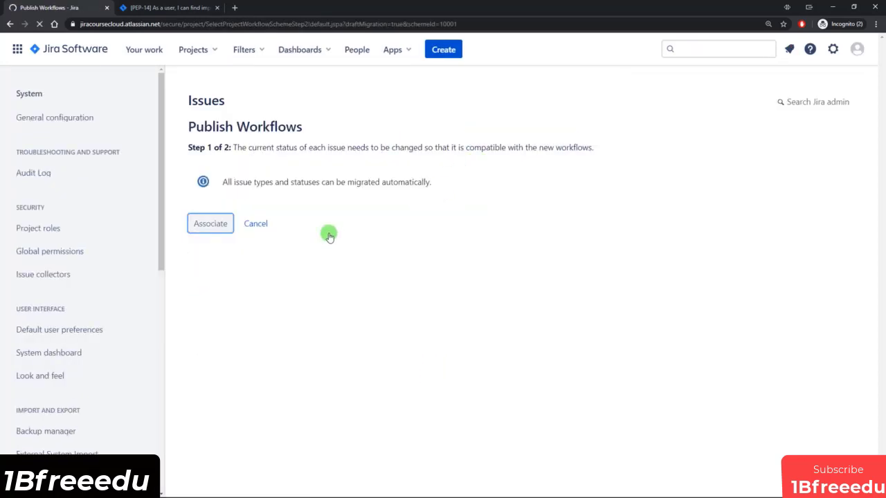
click(212, 224)
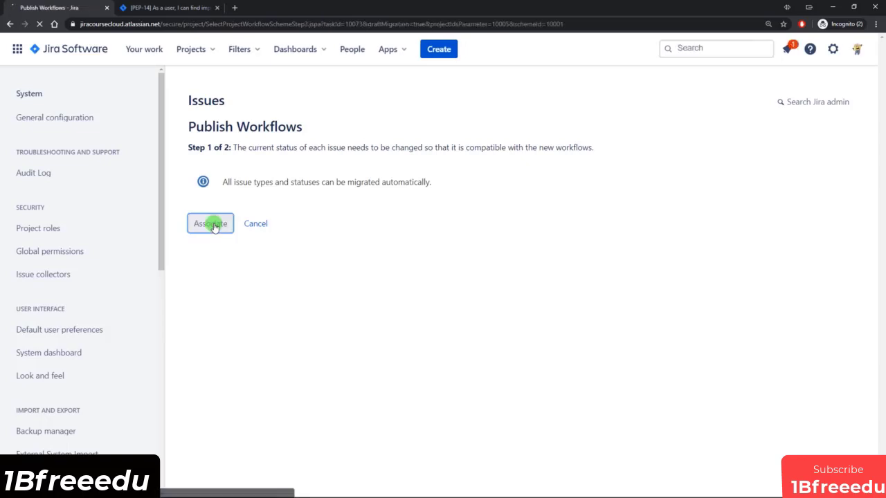
click(220, 274)
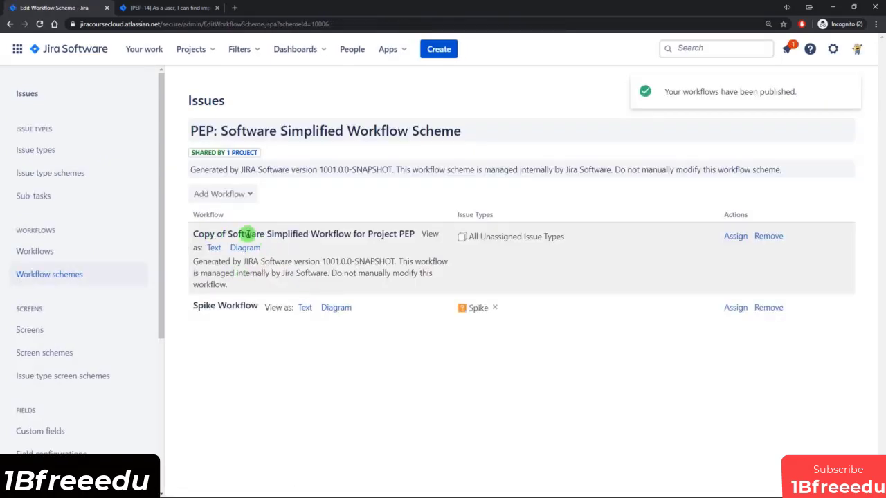
click(43, 251)
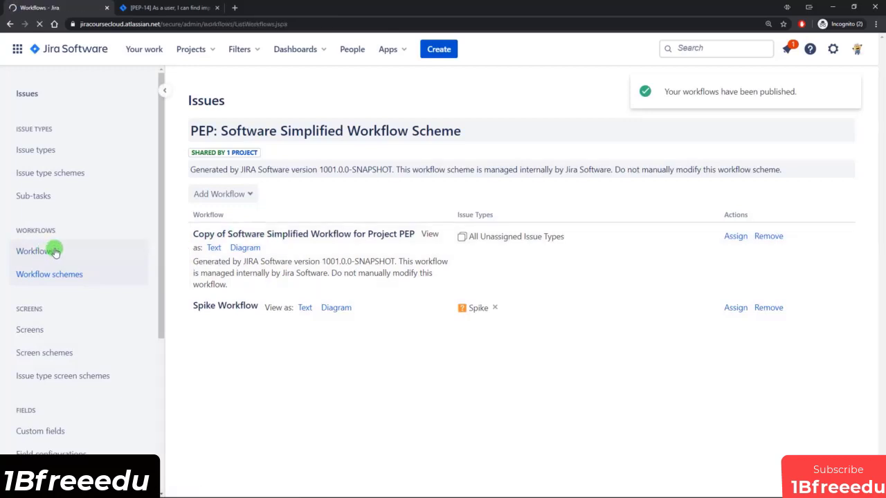
Under Inactive workflows, edit the original Software Simplified Workflow for Project PEP.
drag(192, 269, 326, 272)
click(182, 415)
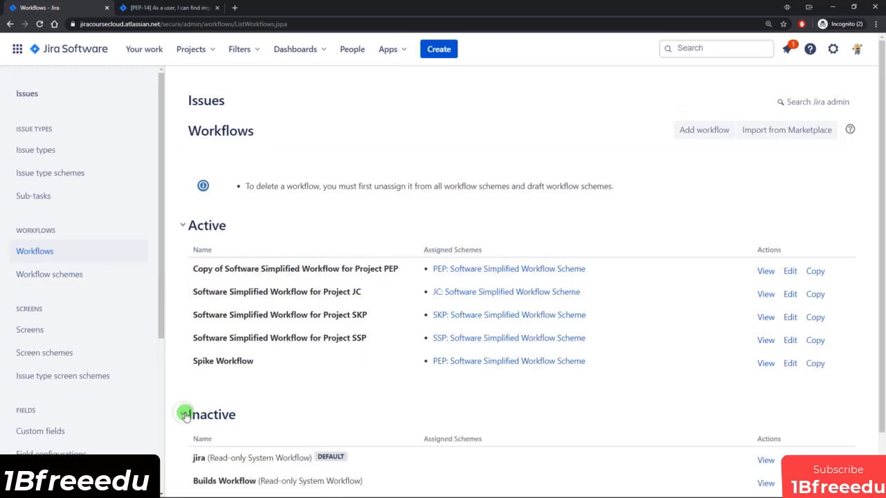
scroll(313, 391, down, 1)
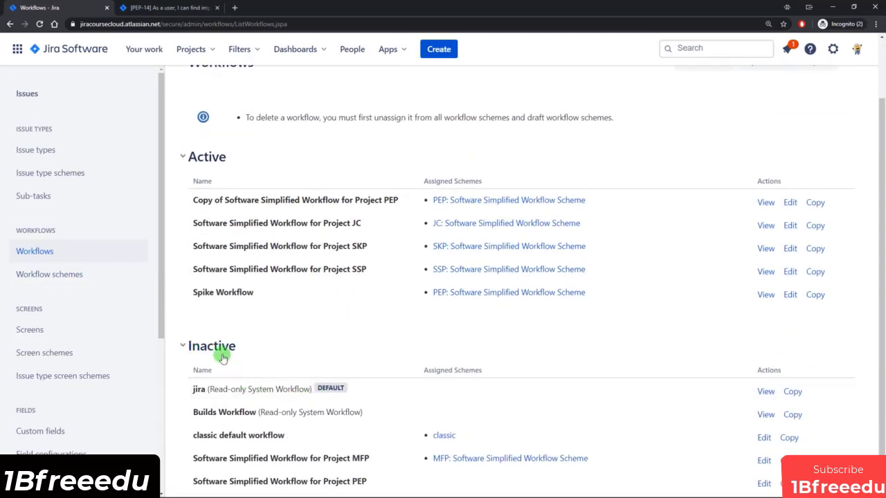
drag(223, 481, 297, 484)
click(348, 485)
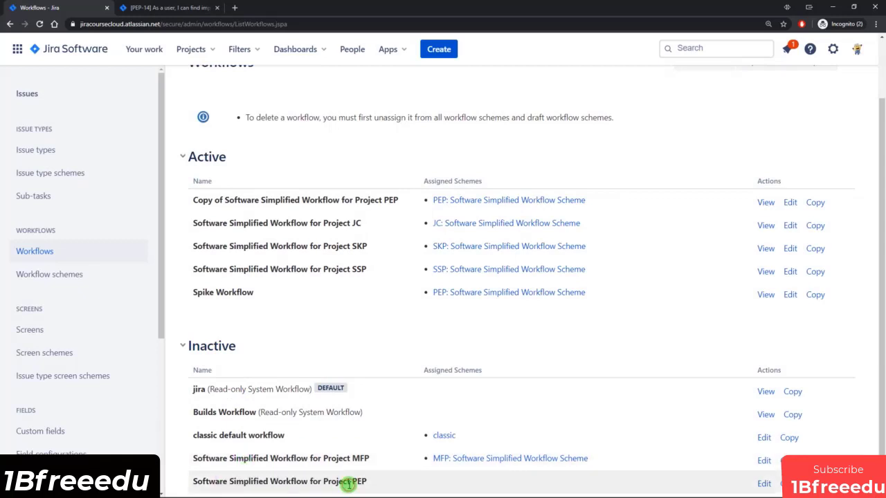
click(763, 484)
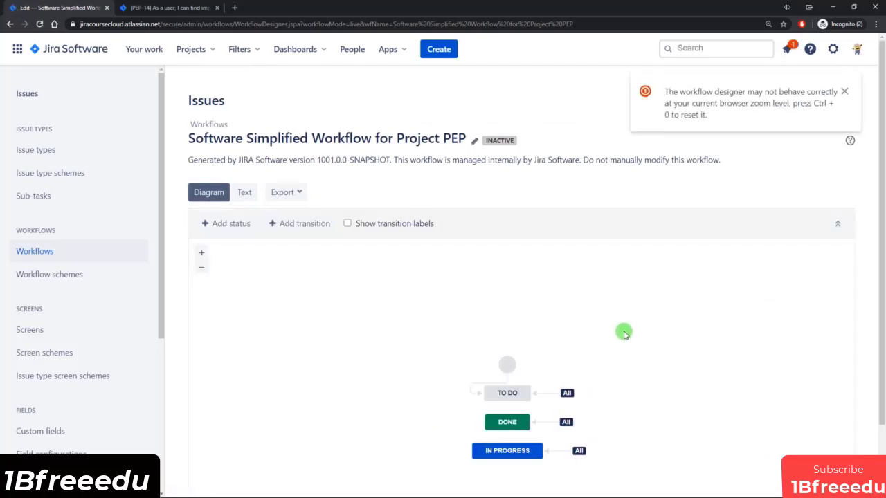
Delete the global 'All' transition into To Do.
scroll(623, 334, down, 2)
click(553, 315)
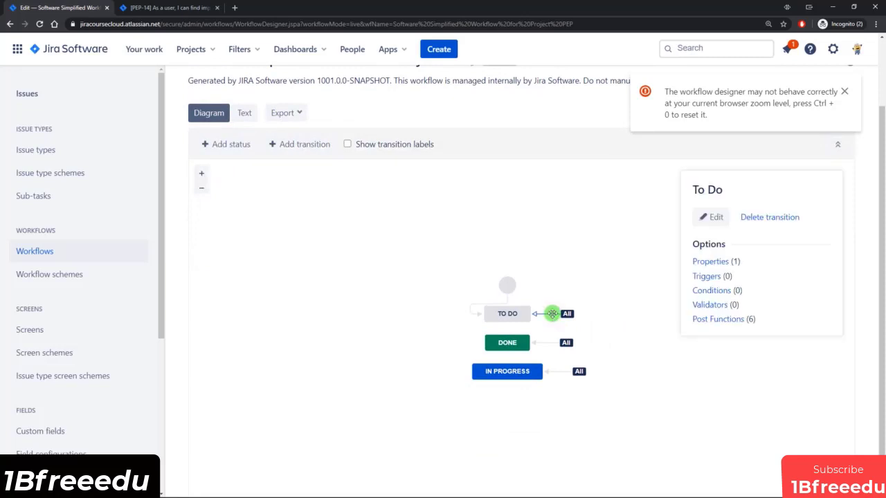
click(769, 216)
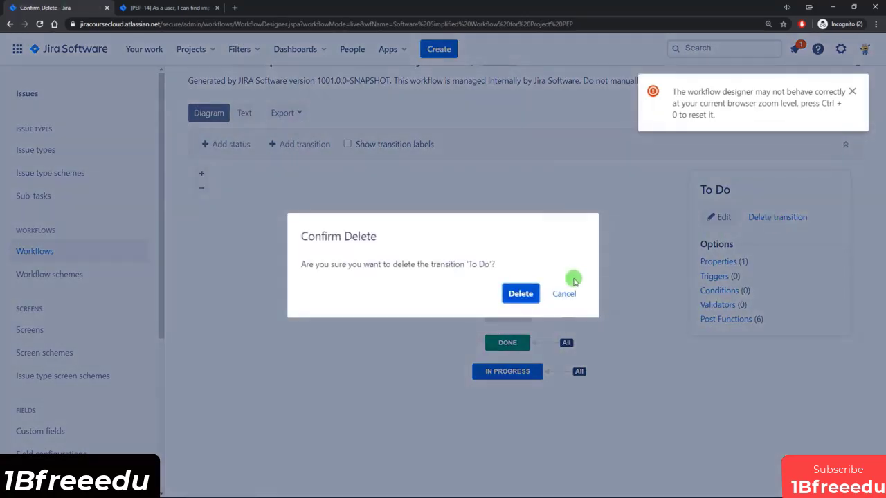
click(520, 299)
Rearrange the diagram to stack To Do, In Progress, Done and draw a To Do→In Progress transition.
drag(508, 288, 507, 179)
drag(485, 302, 505, 225)
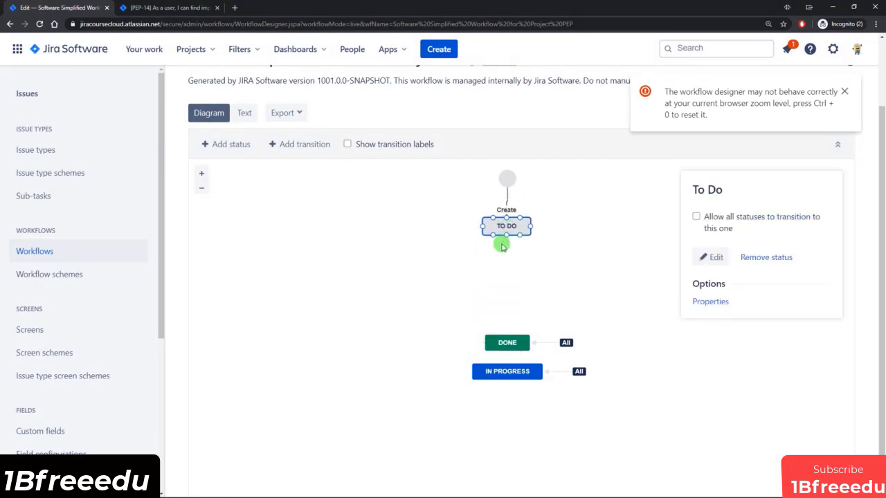
drag(505, 342, 507, 450)
drag(506, 370, 505, 277)
drag(506, 237, 505, 274)
Name the To Do → In Progress transition 'Start Work' and add it.
click(386, 277)
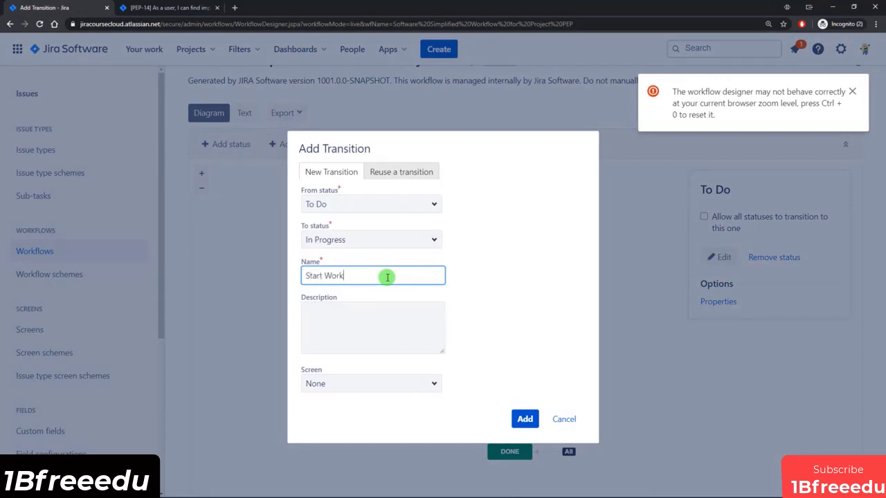
click(524, 418)
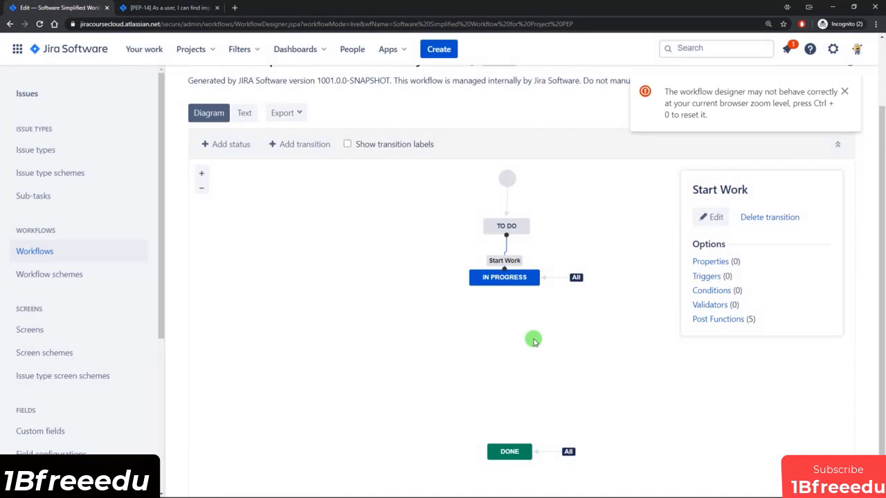
scroll(533, 341, up, 2)
scroll(659, 342, down, 1)
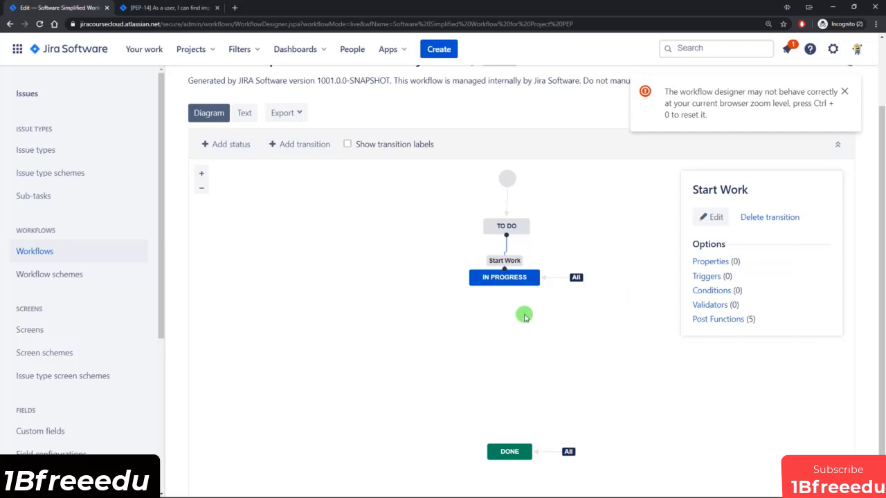
scroll(524, 312, up, 1)
scroll(391, 311, down, 1)
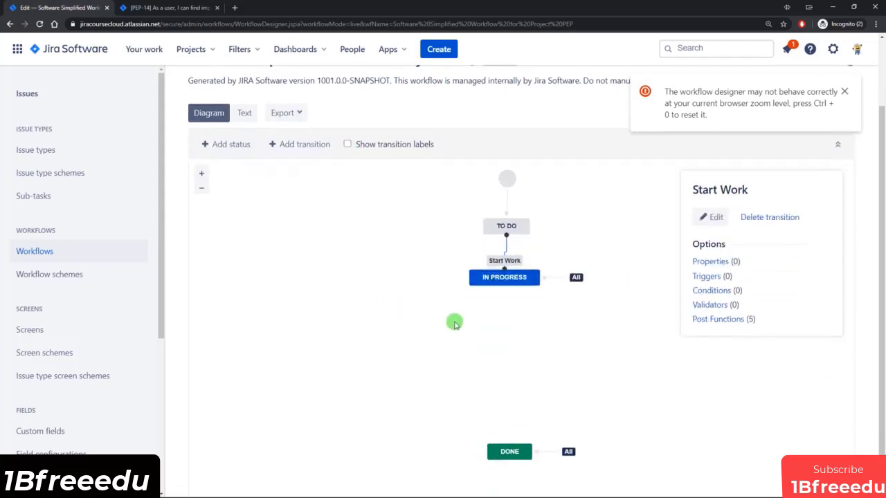
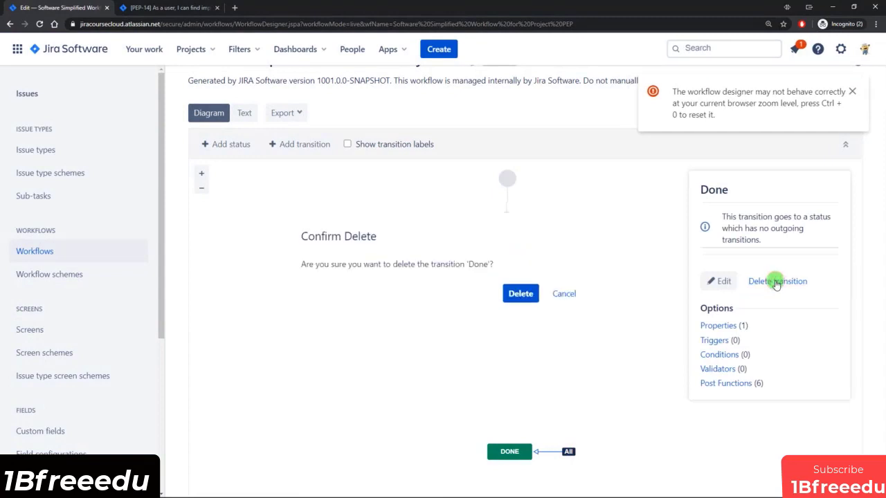
Confirm deleting the Done transition out of In Progress.
click(523, 293)
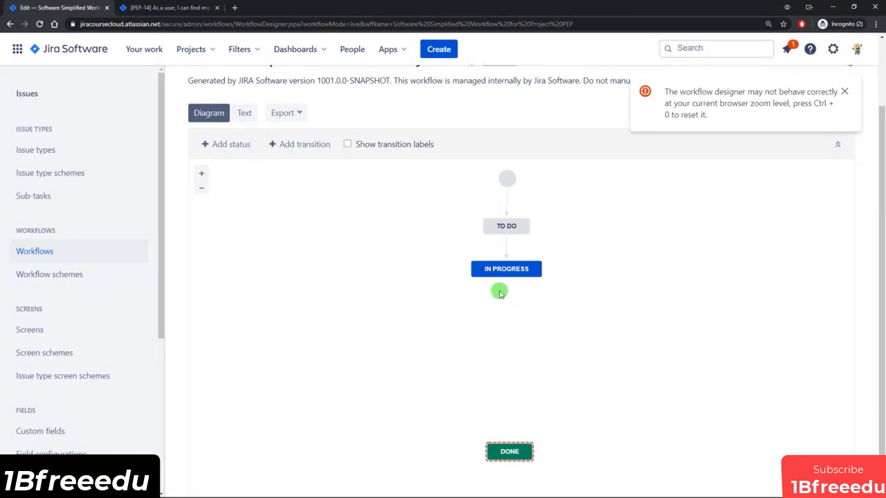
mouse_move(469, 266)
mouse_move(511, 227)
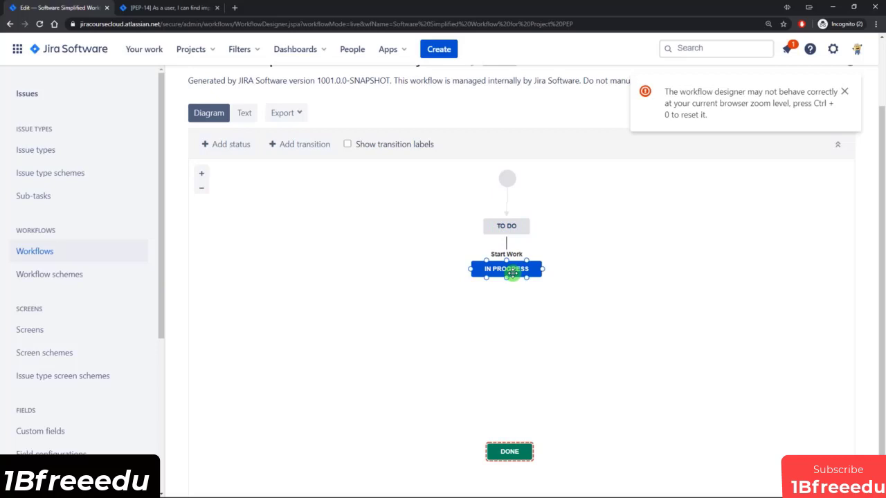
Create a new 'Code Review' status in the In Progress category and drag it beneath In Progress.
click(235, 145)
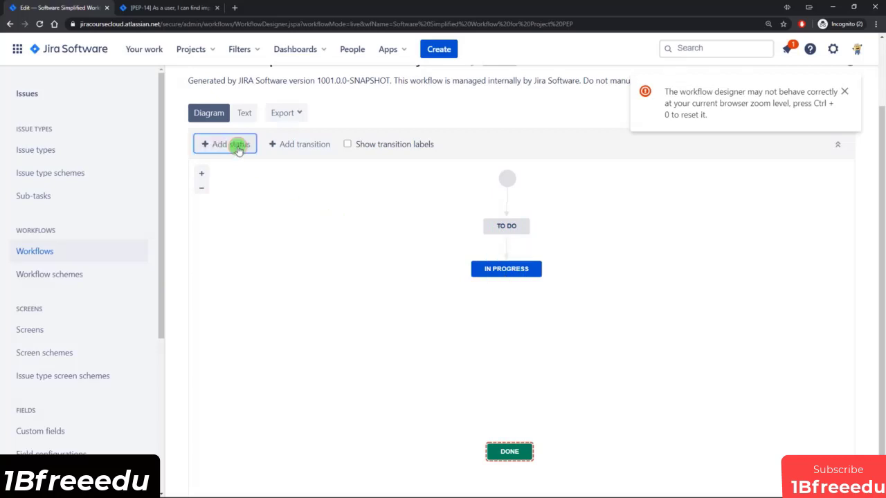
text(Code Review)
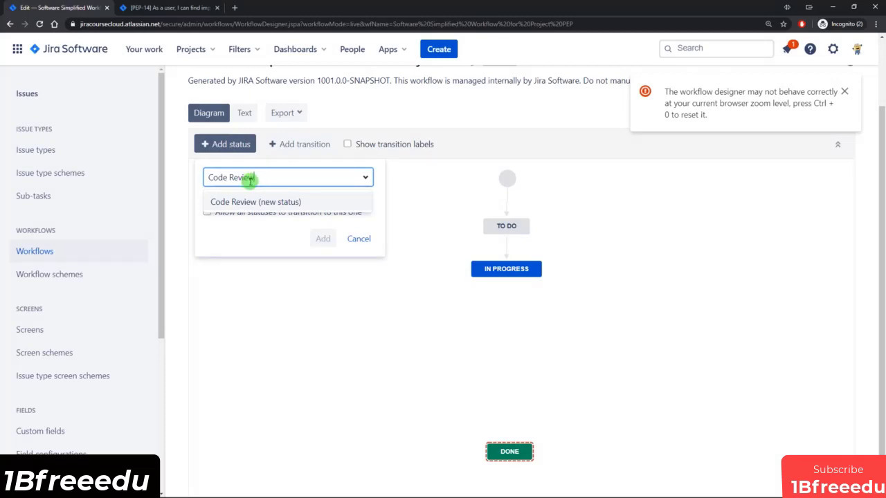
click(287, 201)
click(323, 238)
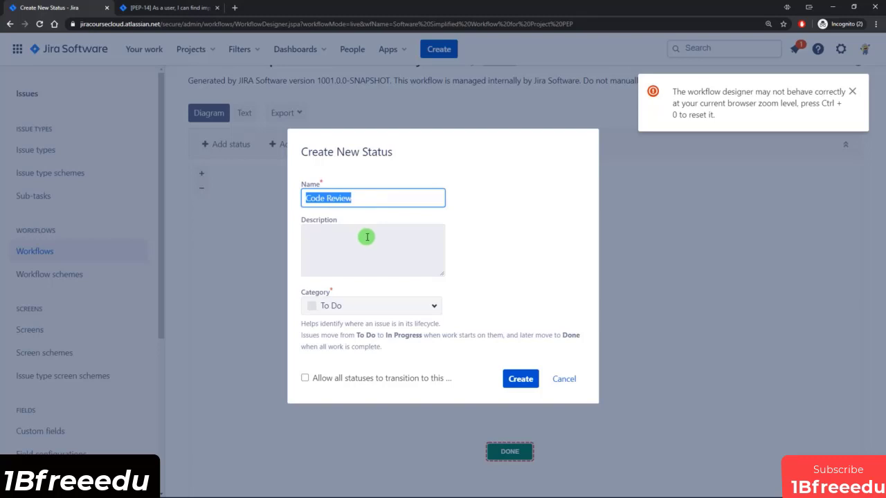
click(435, 306)
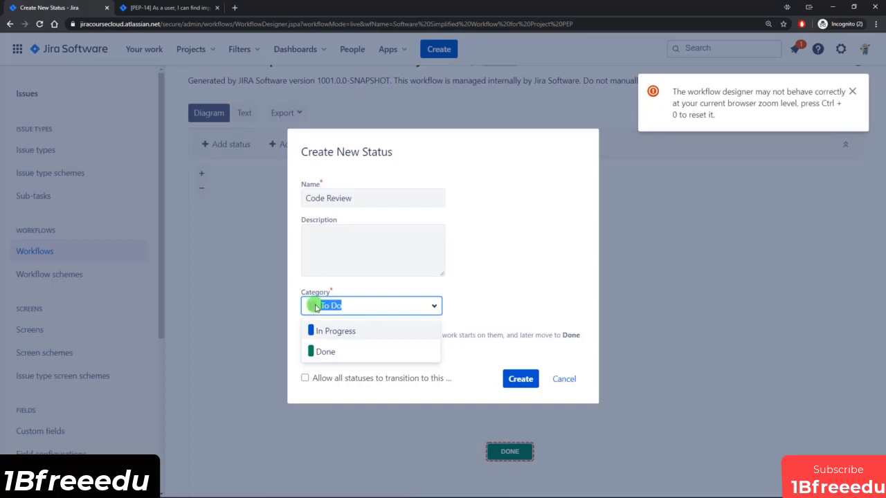
triple_click(313, 196)
click(433, 308)
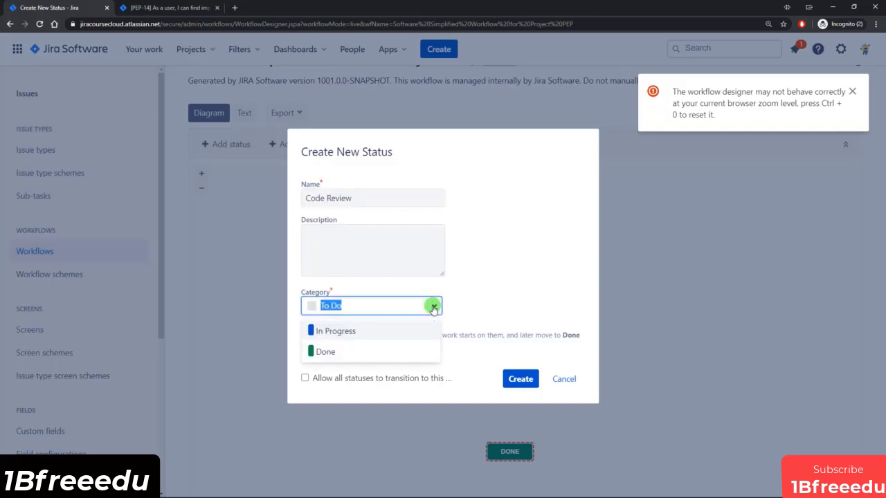
click(339, 331)
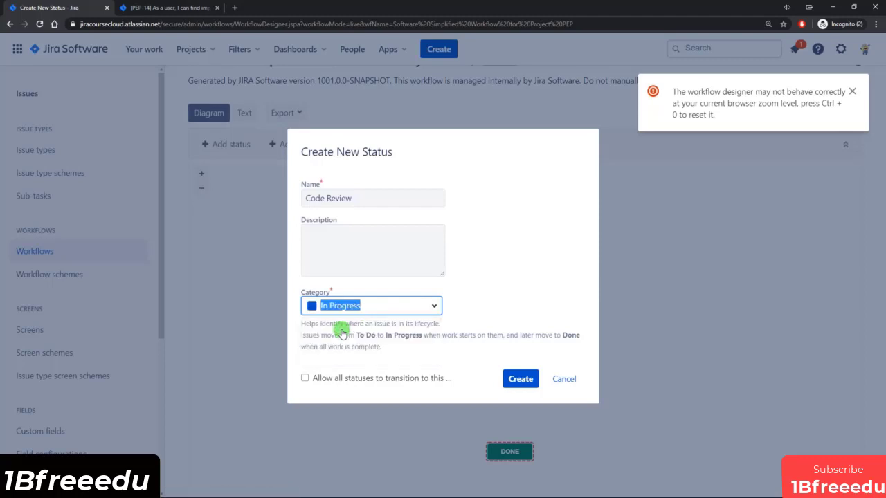
click(519, 379)
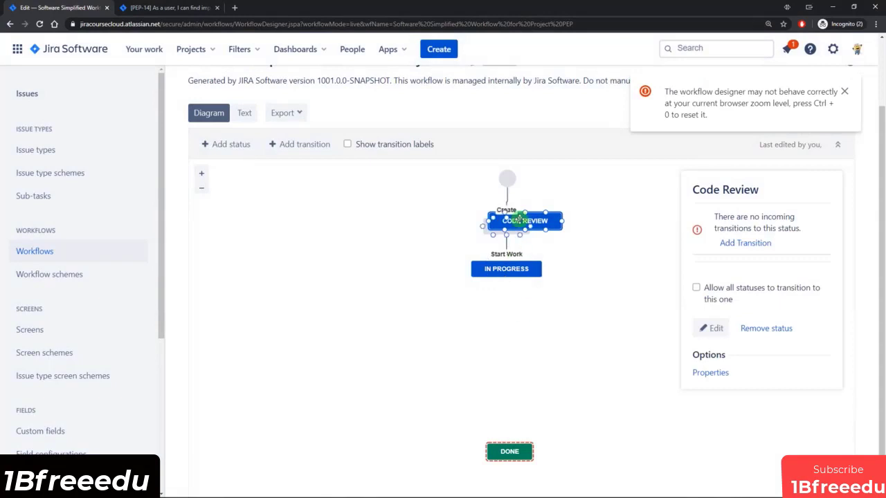
drag(548, 221, 525, 318)
click(577, 321)
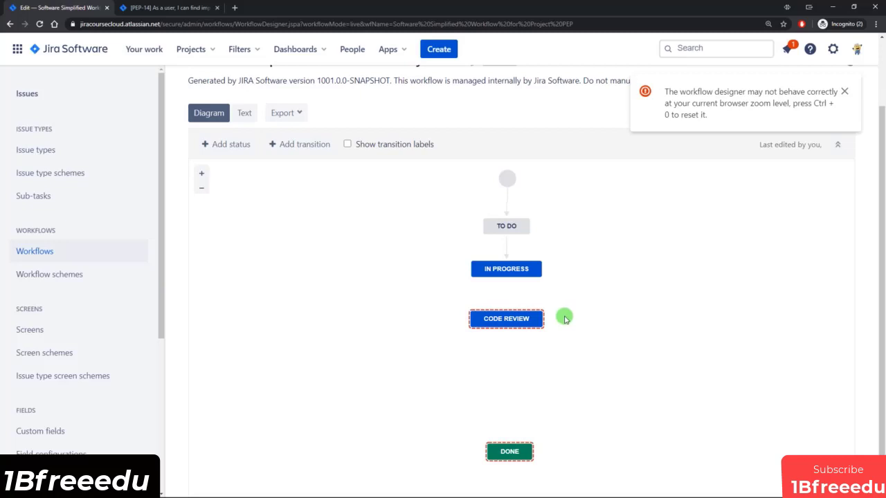
Create a 'Ready for Testing' status in the In Progress category, placed below Code Review.
click(242, 144)
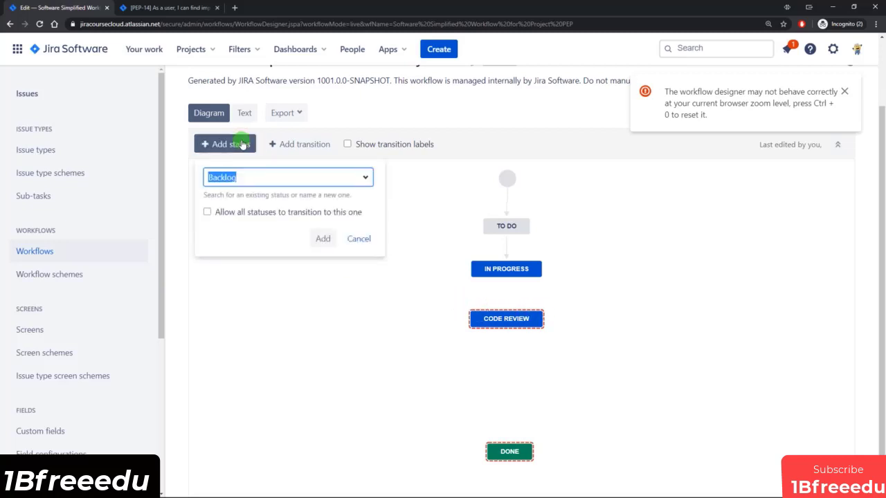
text(Ready for T)
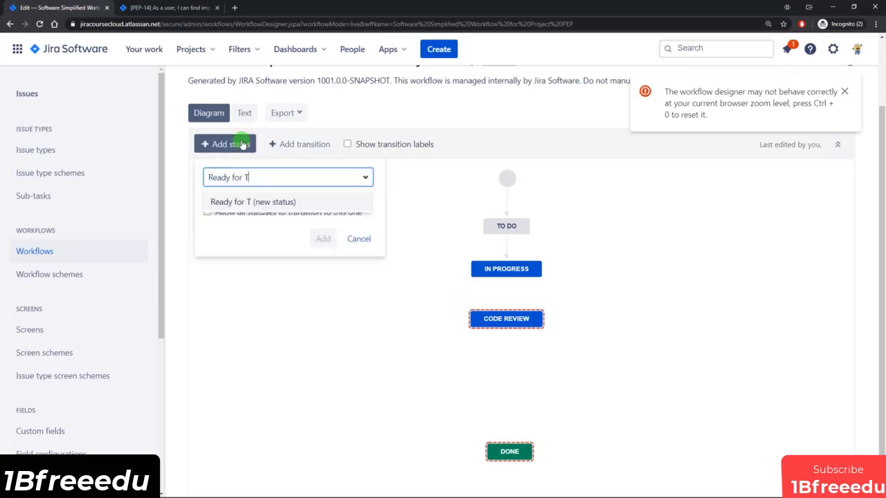
text(esting)
click(263, 199)
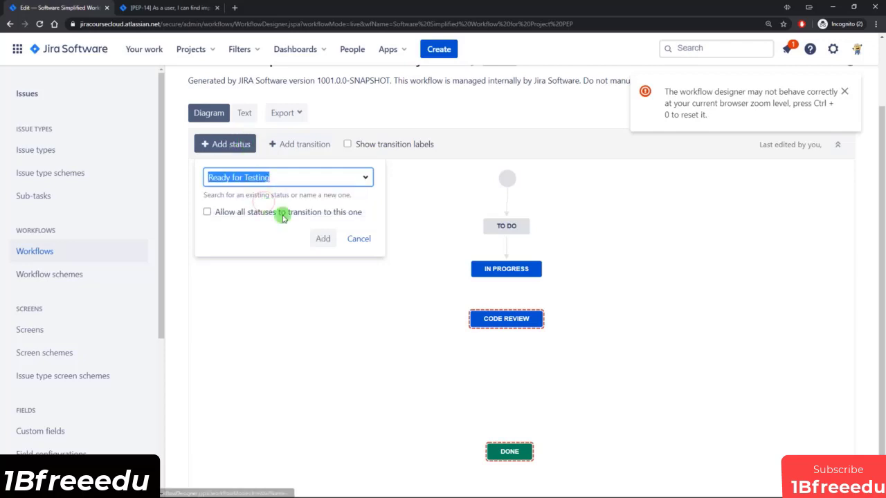
click(316, 239)
click(366, 303)
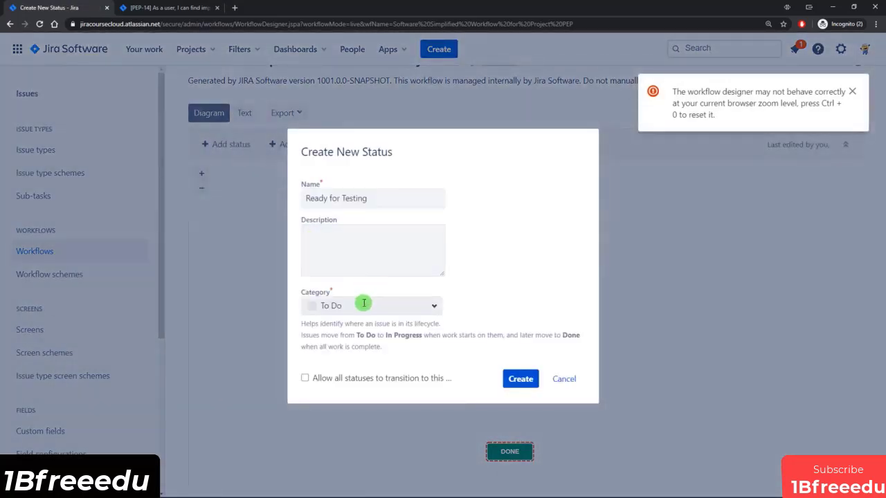
click(326, 332)
click(520, 379)
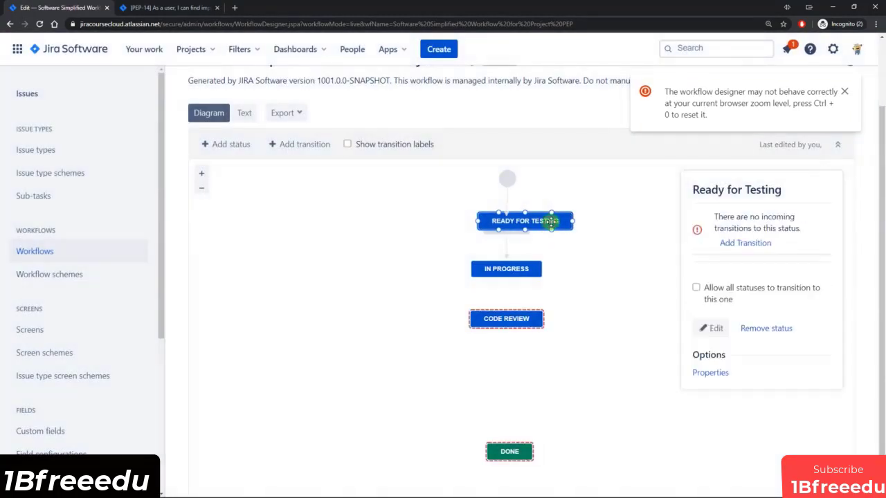
drag(551, 222, 531, 371)
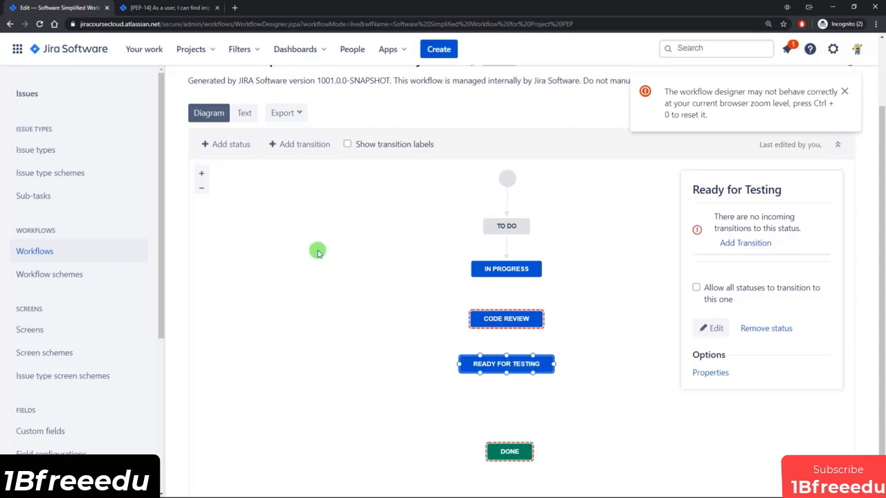
Create an 'In Testing' status in the In Progress category, placed just above Done.
click(216, 144)
text(In Testing)
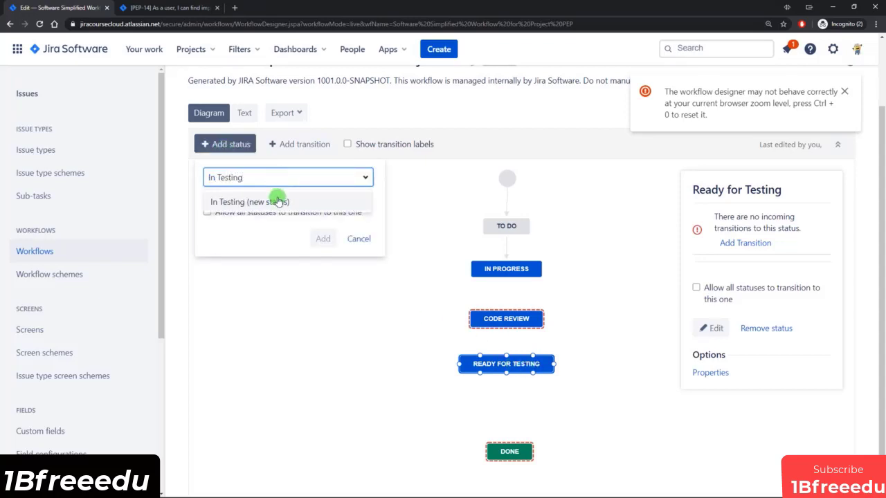
click(277, 200)
click(323, 238)
click(340, 304)
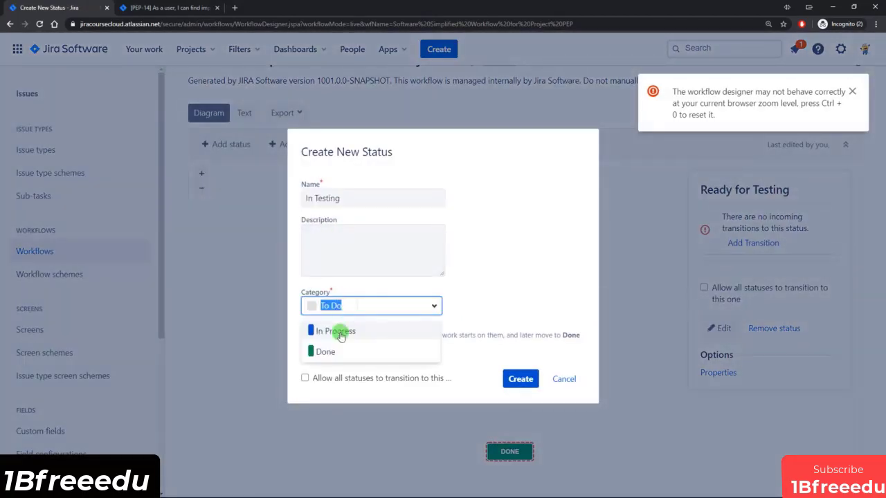
click(335, 330)
click(517, 378)
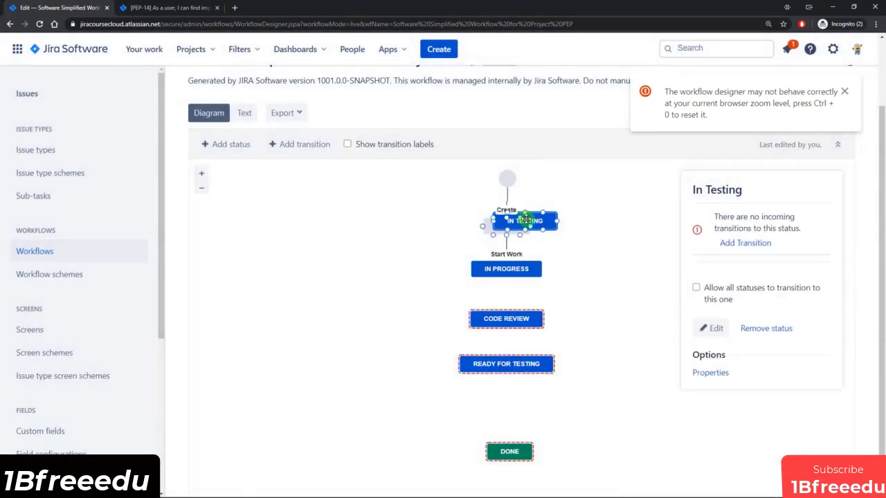
drag(527, 222, 508, 410)
Begin drawing a new transition from In Progress down to Code Review.
click(539, 221)
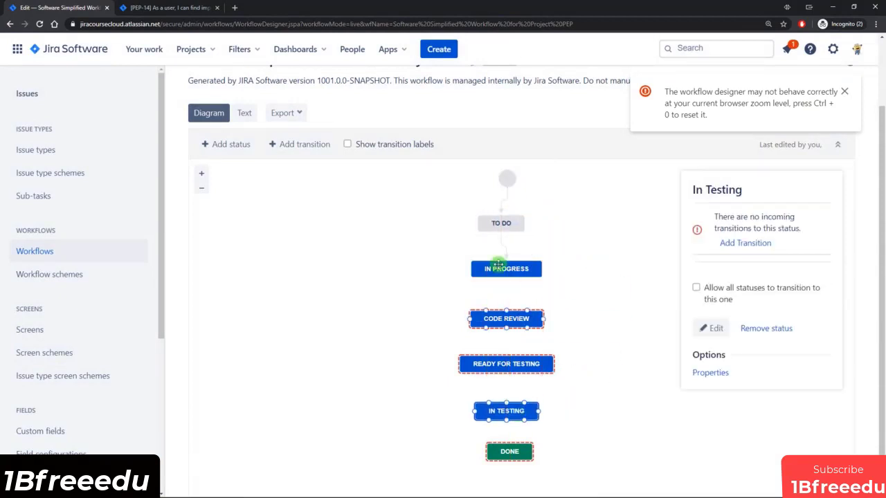
click(510, 222)
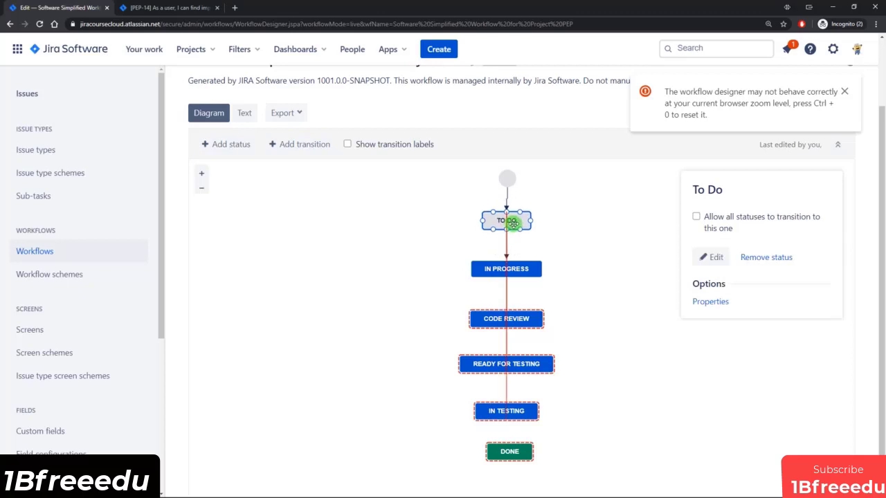
click(590, 280)
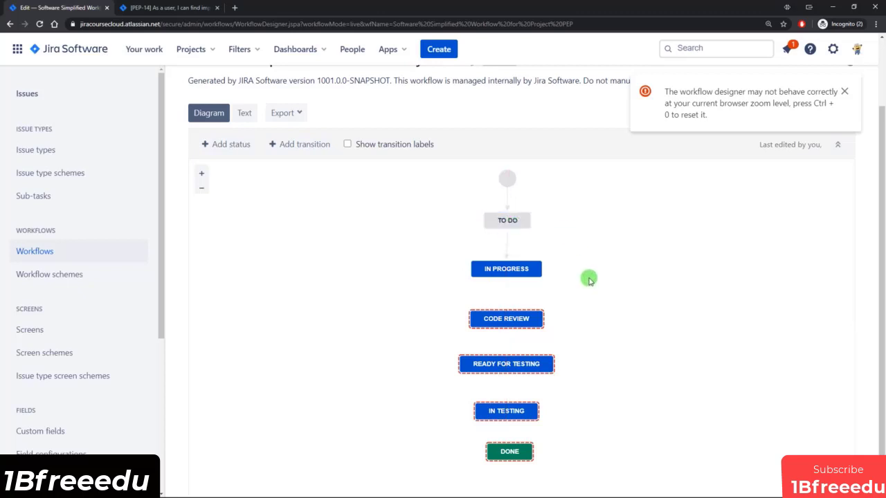
drag(508, 278, 506, 311)
Add Dev Complete, Ready for Testing, Start Testing and Done transitions chaining In Progress through to Done.
click(383, 274)
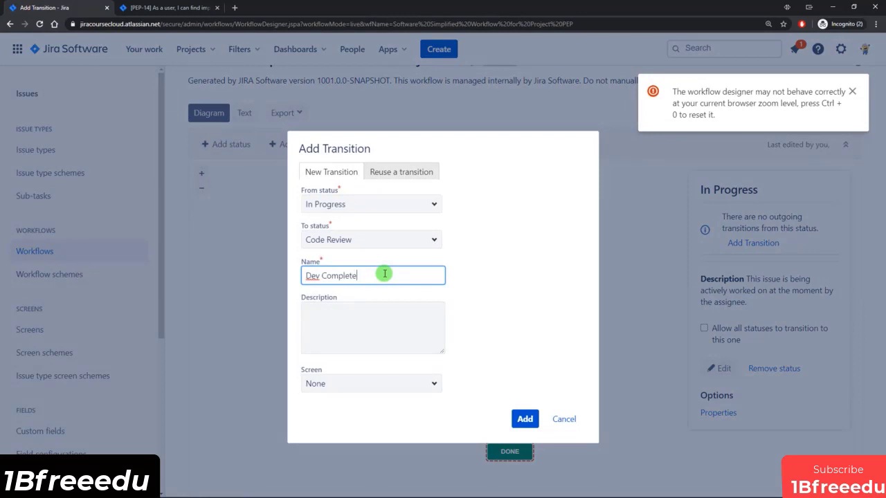
click(527, 419)
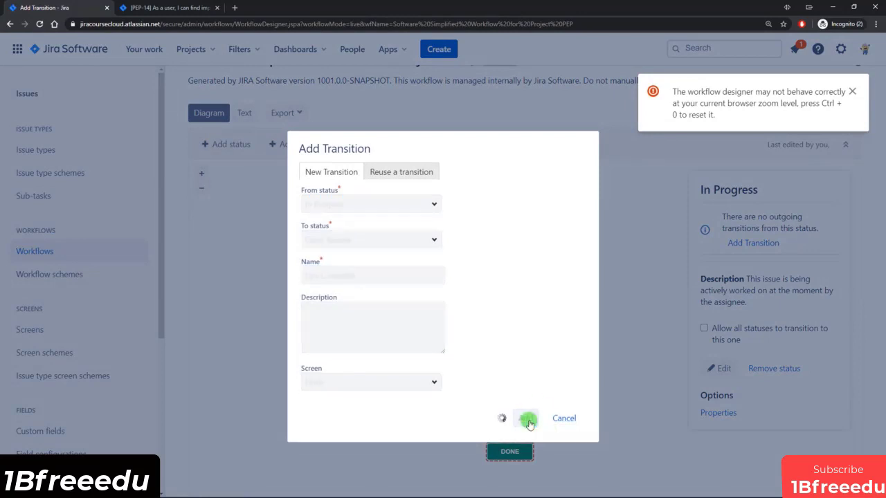
drag(506, 328, 505, 360)
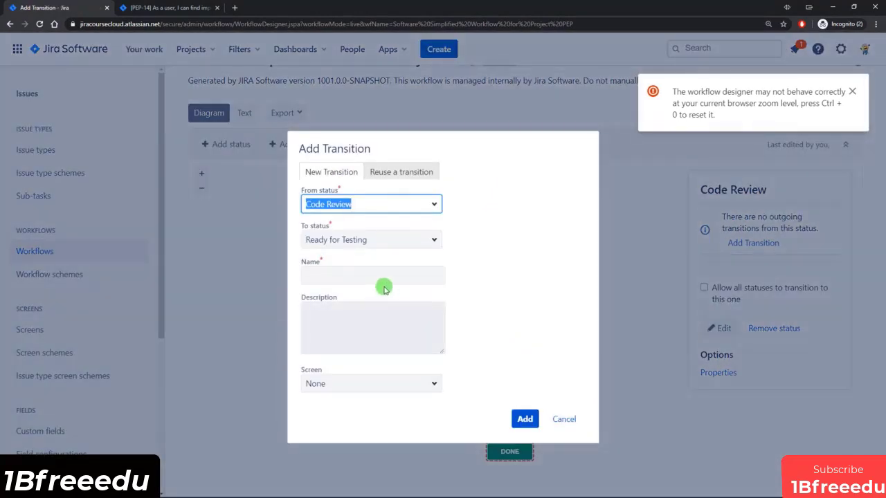
click(382, 277)
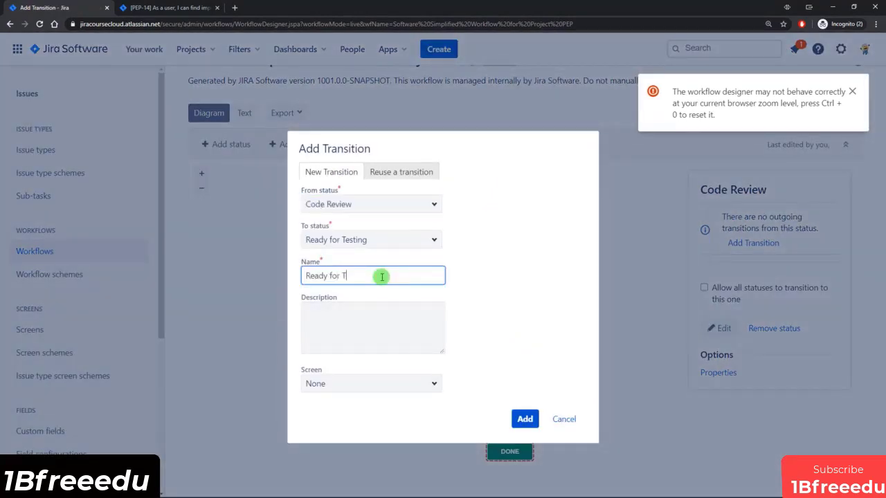
click(524, 419)
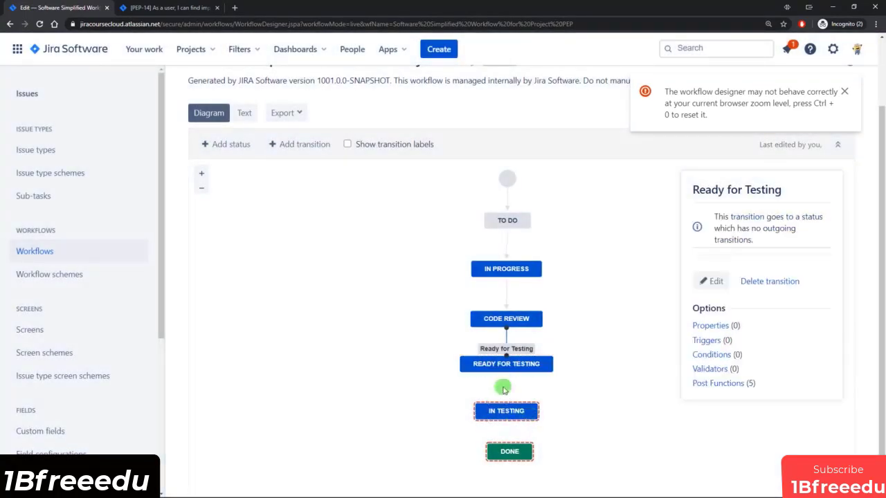
drag(506, 372, 506, 408)
click(346, 274)
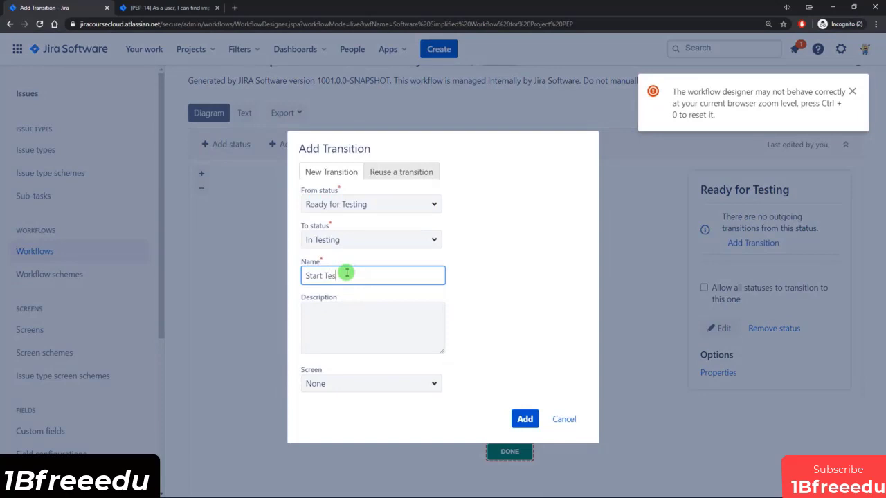
click(524, 419)
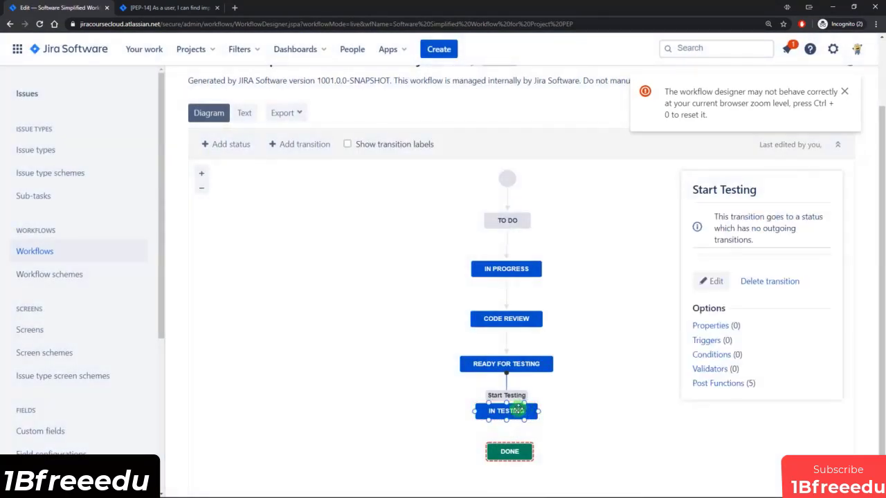
drag(507, 418, 511, 443)
click(356, 276)
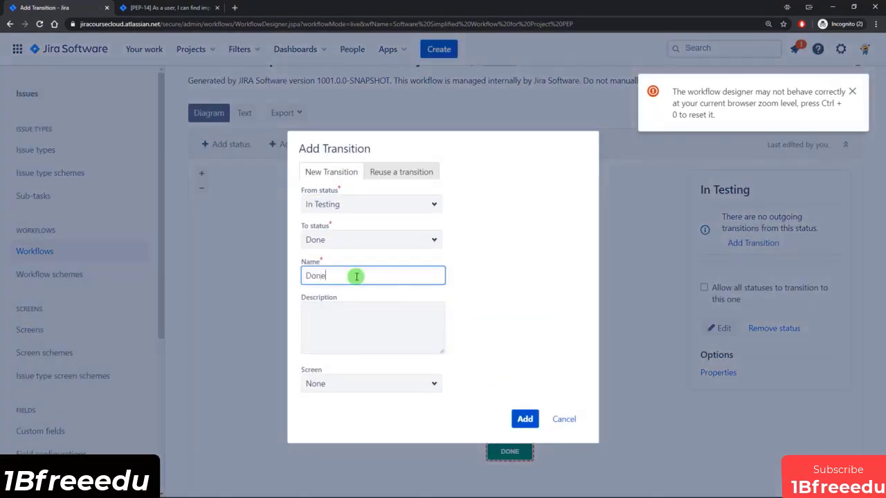
click(524, 419)
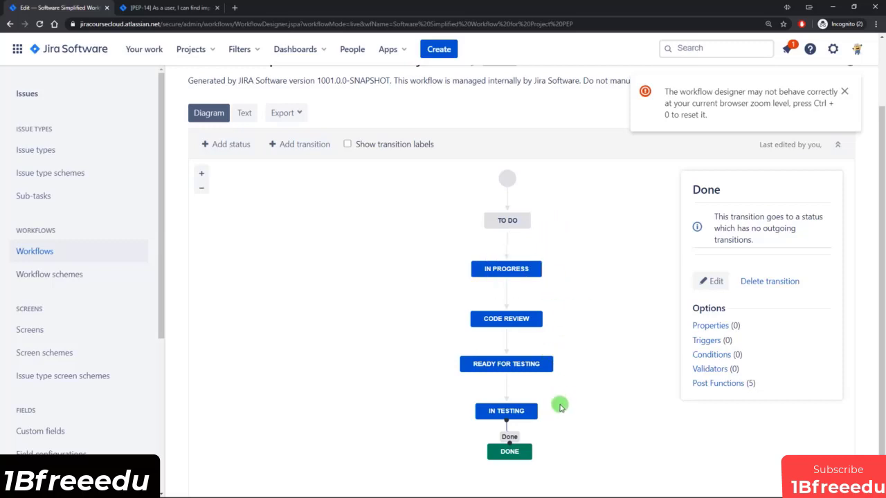
click(598, 411)
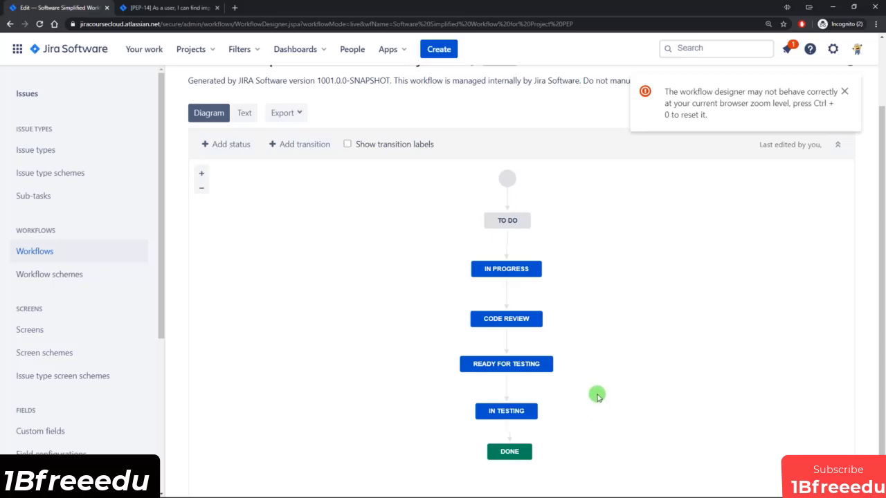
Add a new 'Back to Dev' transition from In Testing to In Progress.
click(541, 413)
drag(574, 404, 544, 269)
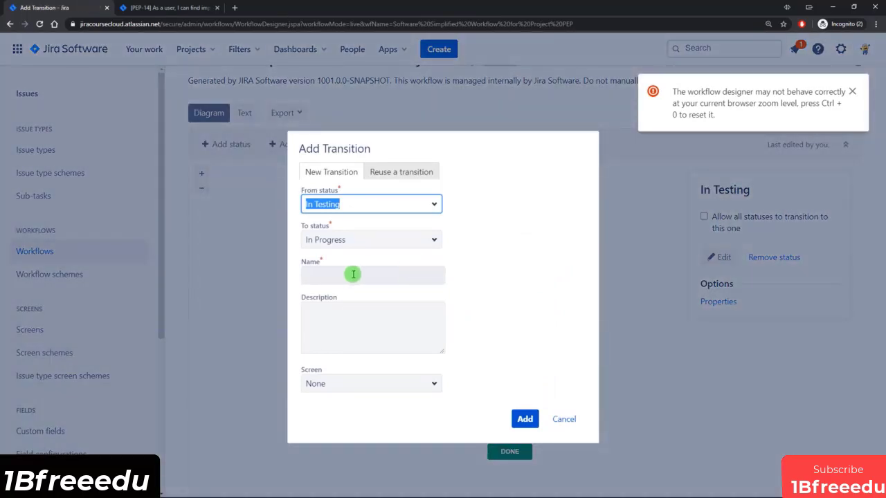
click(389, 173)
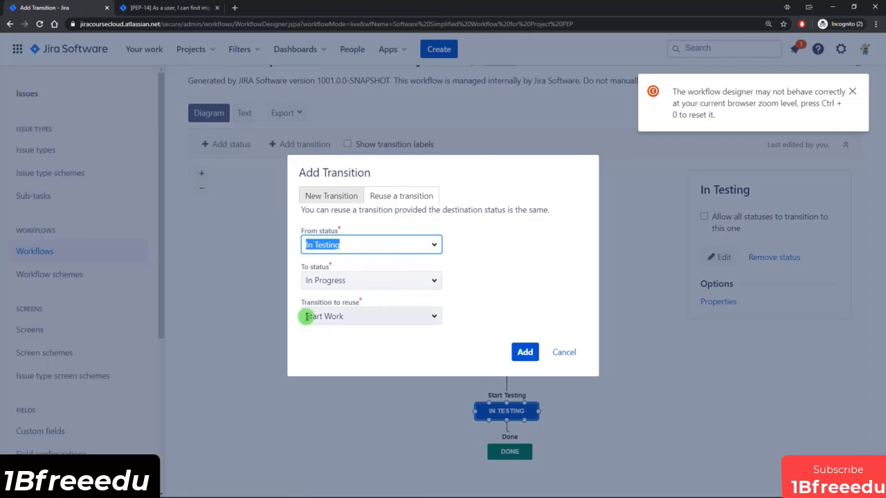
click(436, 317)
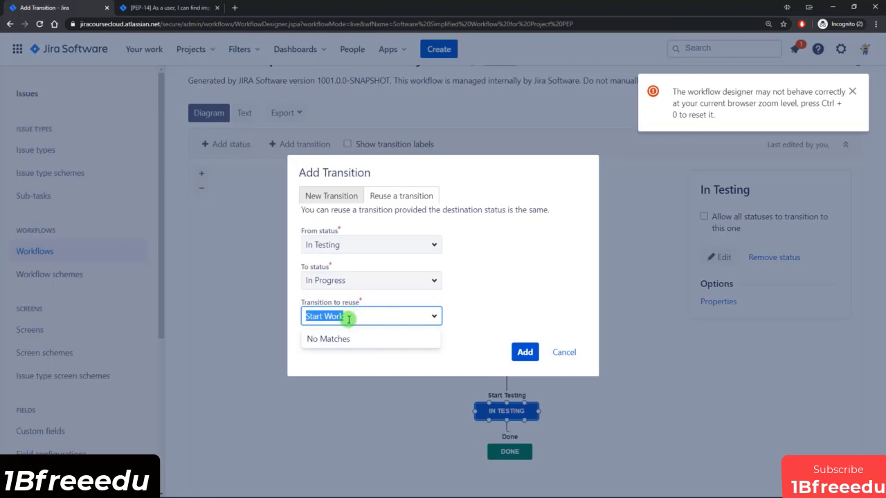
click(329, 196)
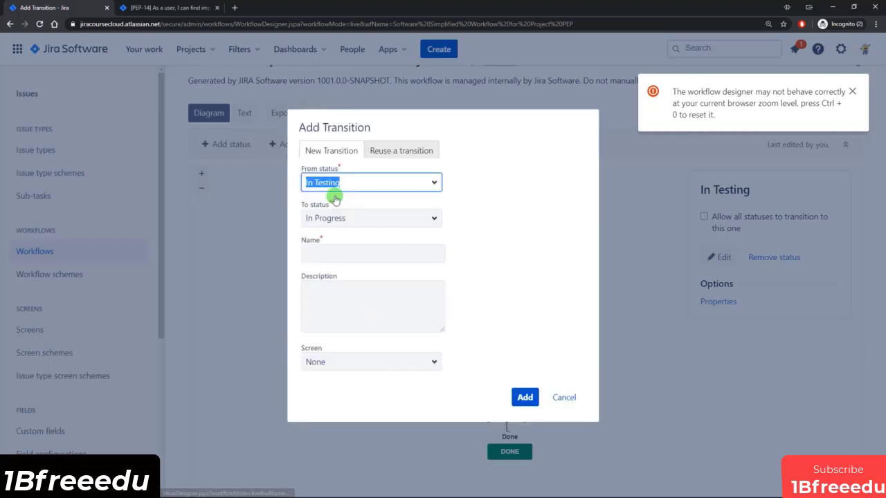
click(343, 253)
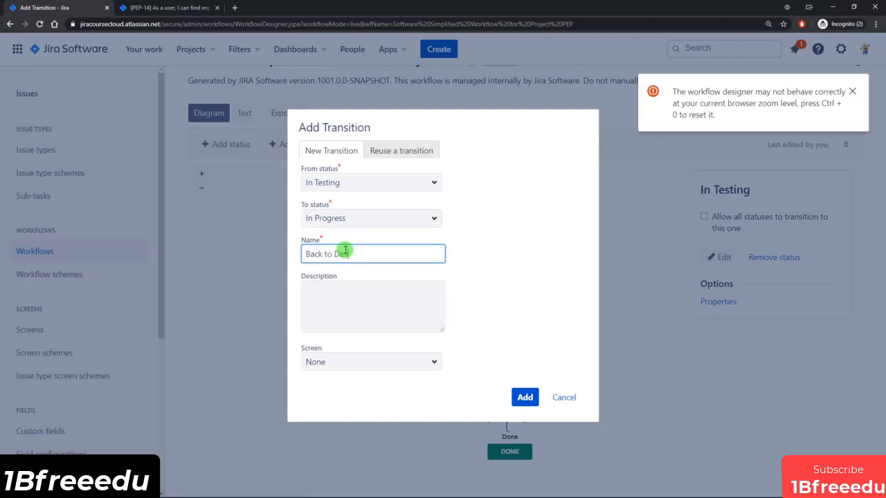
text(Back to Dev)
click(527, 397)
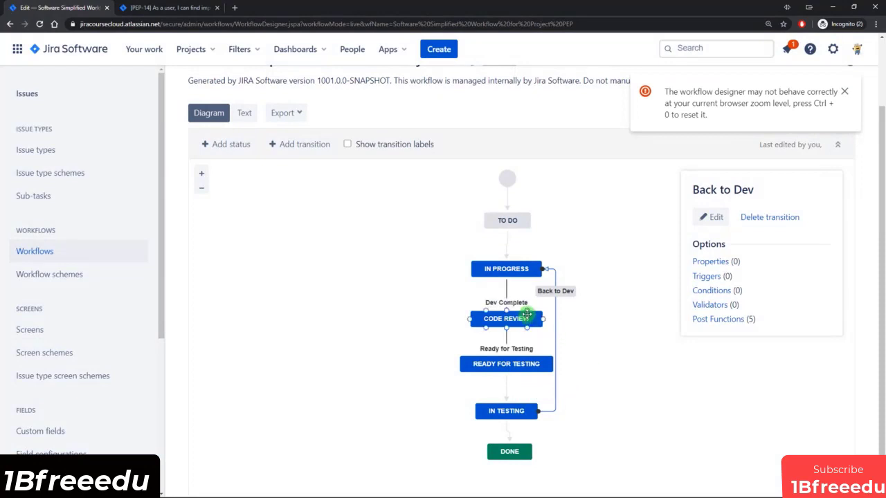
Reuse the Back to Dev transition for Code Review to In Progress.
drag(527, 311, 526, 271)
click(416, 171)
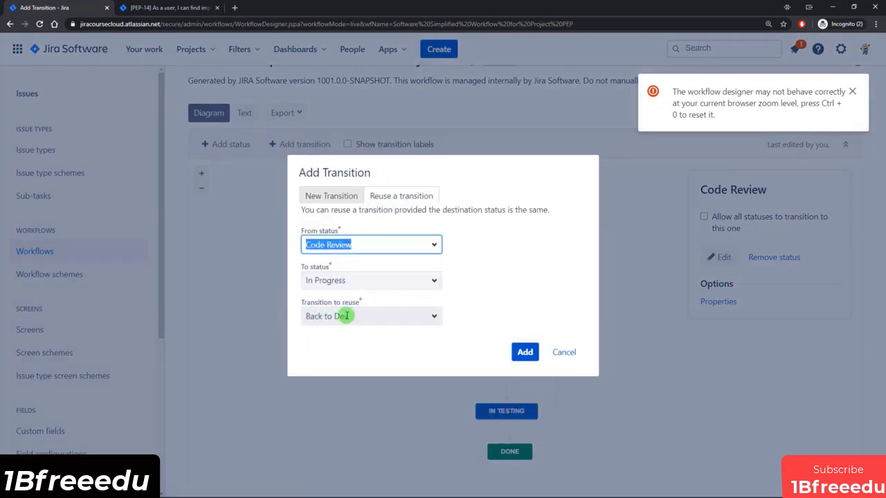
click(524, 353)
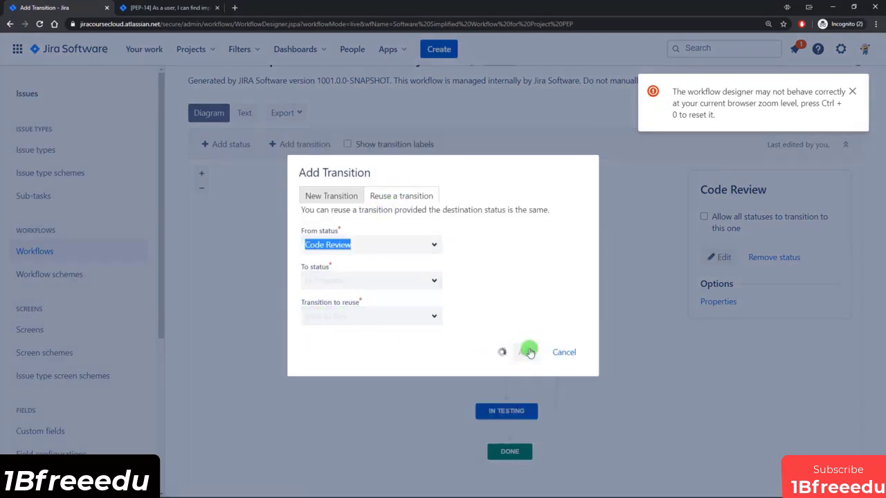
click(578, 337)
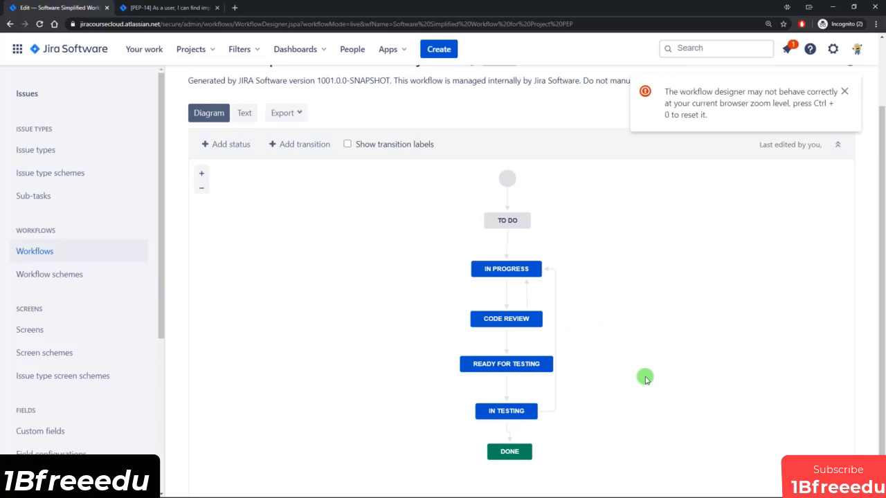
Add Software Simplified Workflow for Project PEP to the PEP scheme for all unassigned issue types.
scroll(645, 378, up, 2)
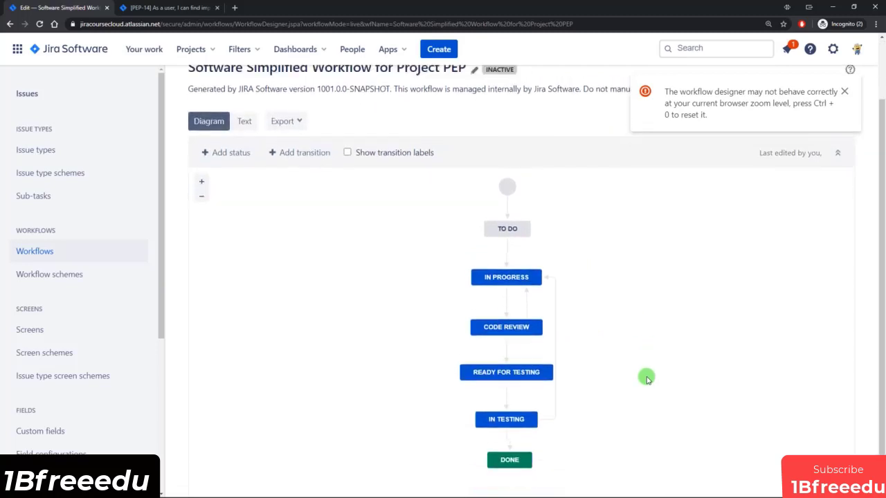
drag(491, 140, 517, 144)
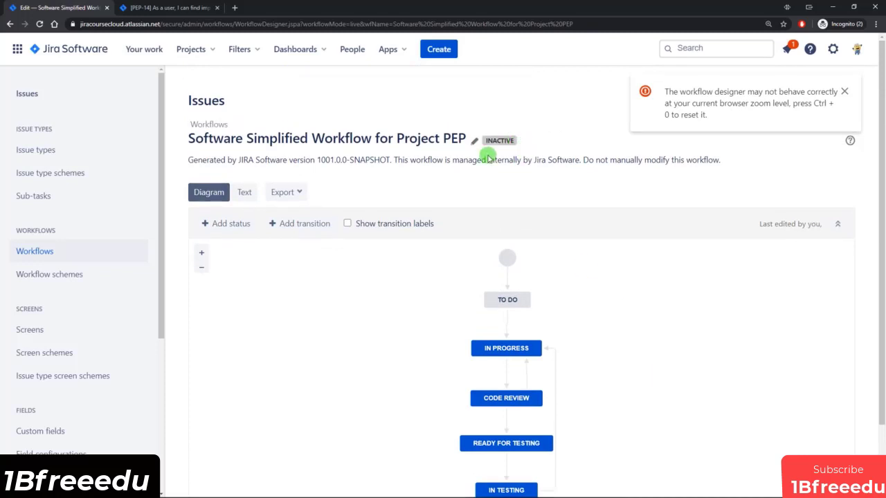
click(62, 274)
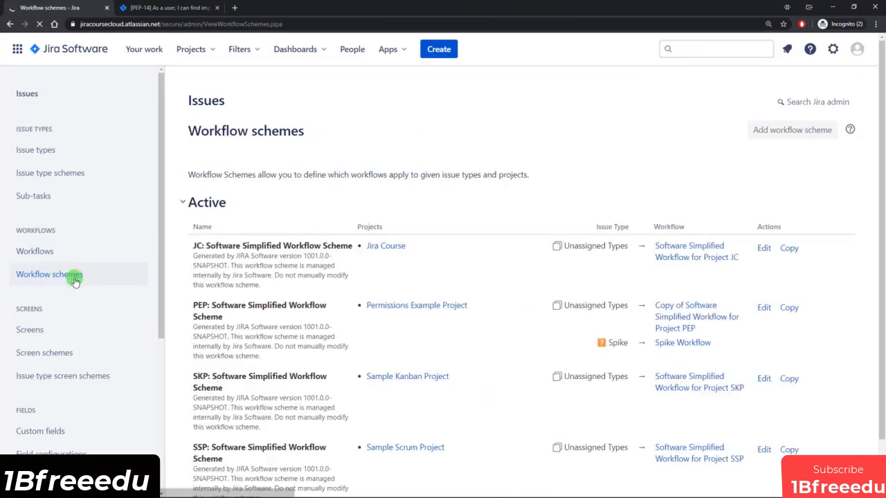
click(764, 309)
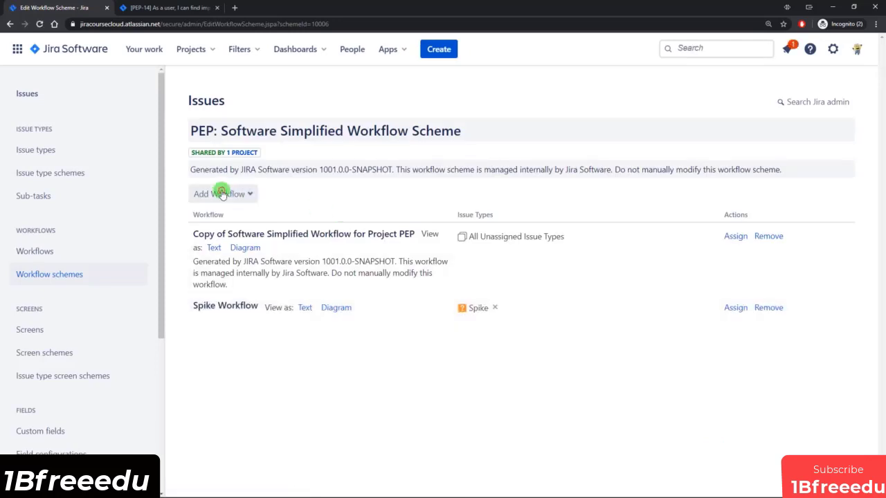
click(220, 194)
click(214, 219)
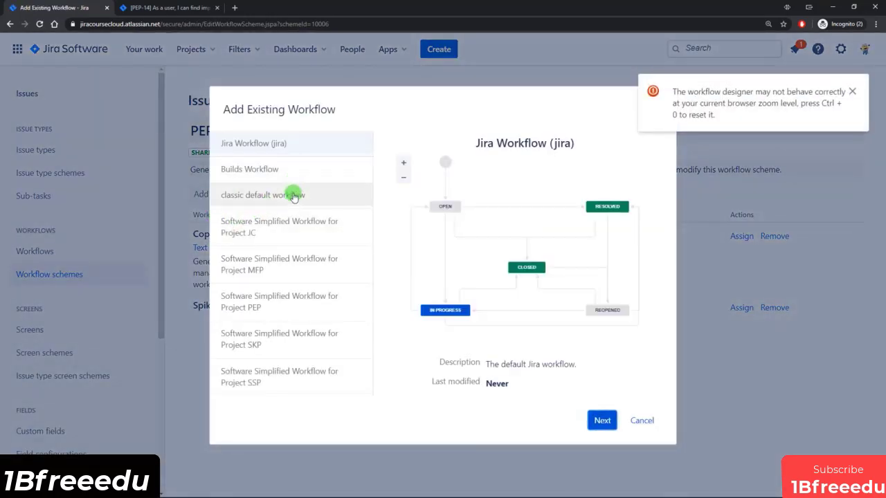
click(263, 305)
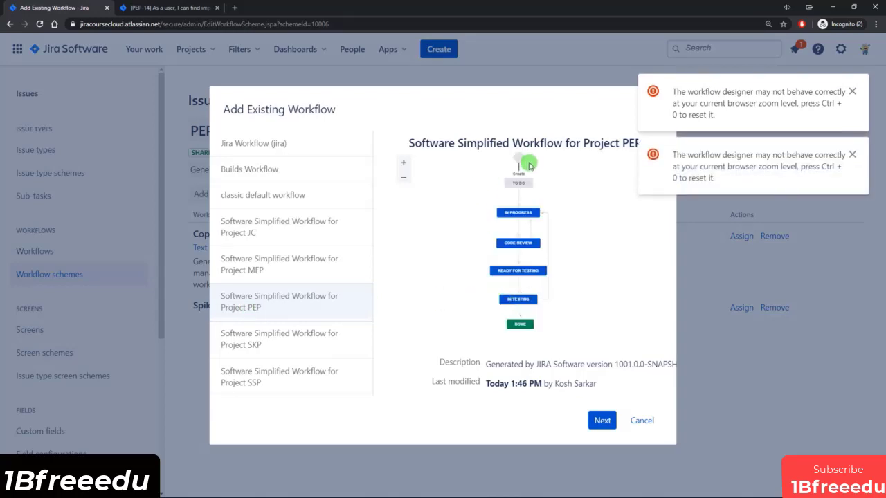
click(602, 420)
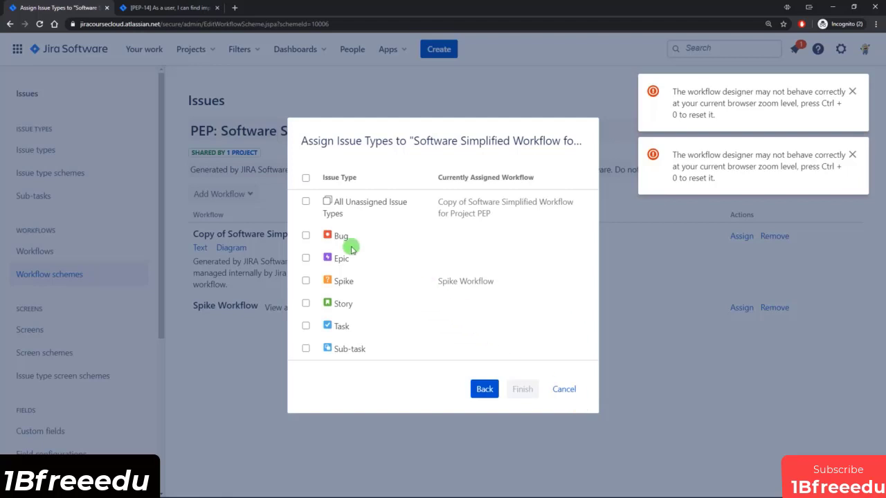
click(305, 203)
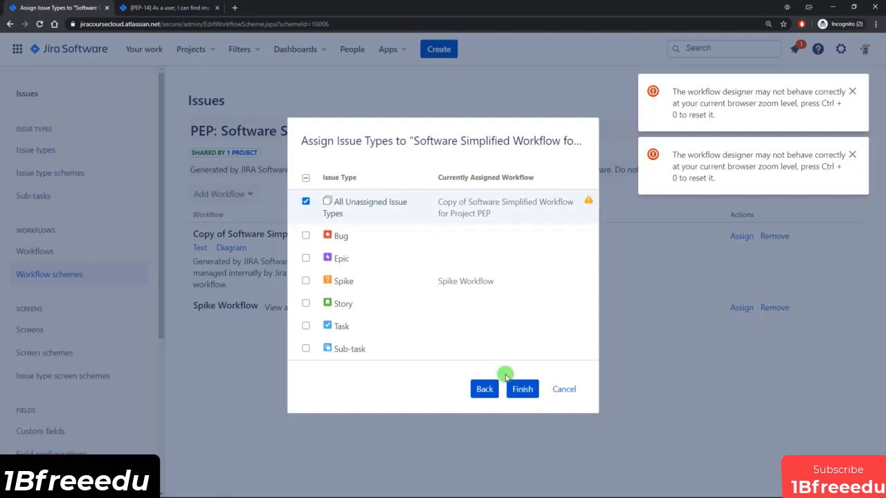
click(523, 388)
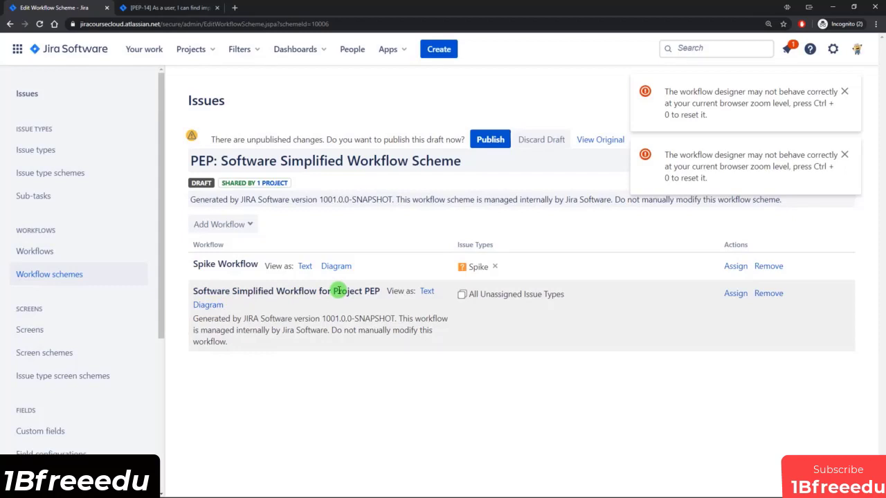
Publish the PEP workflow scheme draft, migrating existing issues, and acknowledge completion.
click(489, 137)
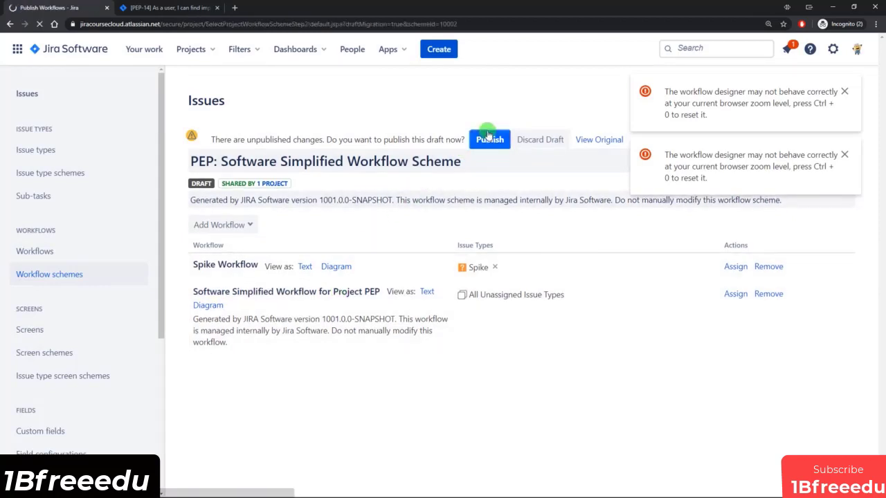
click(211, 228)
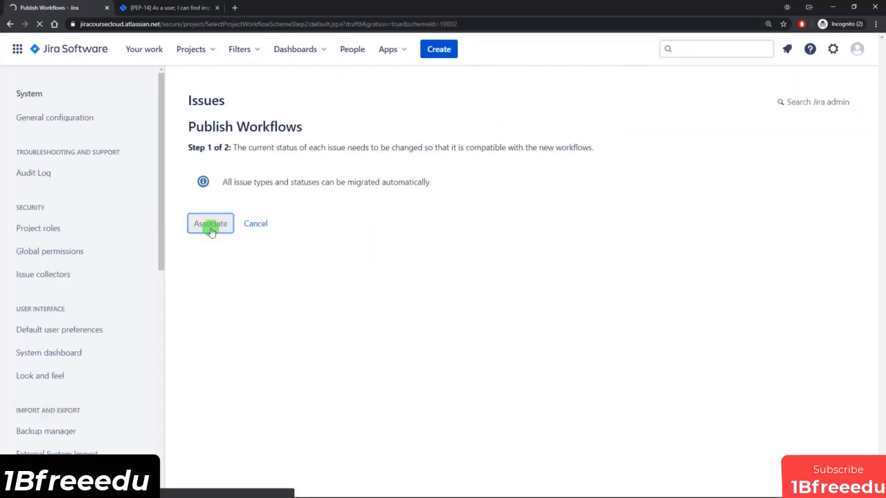
click(216, 256)
click(217, 275)
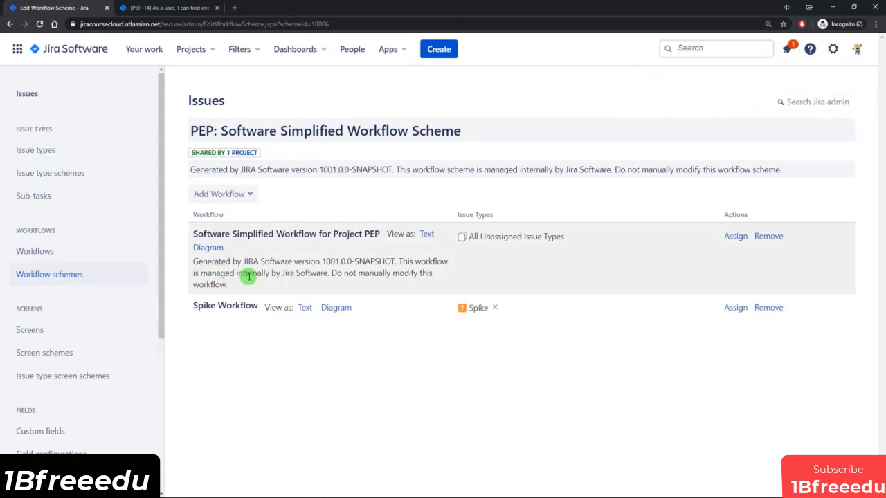
click(179, 8)
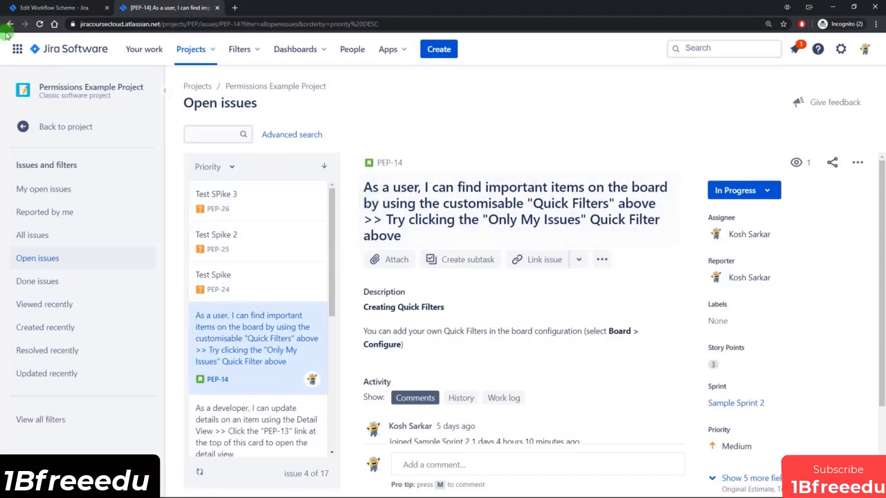
Reload PEP-14 and review its updated workflow diagram.
click(39, 24)
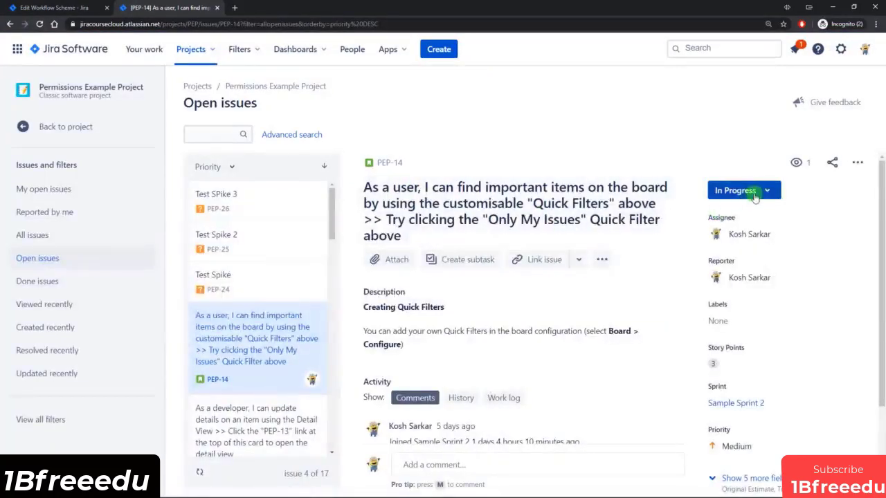
click(766, 194)
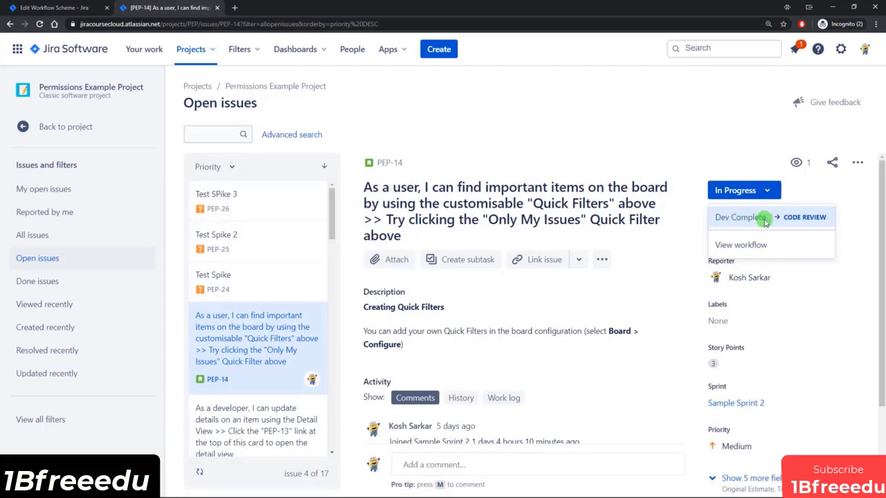
click(754, 244)
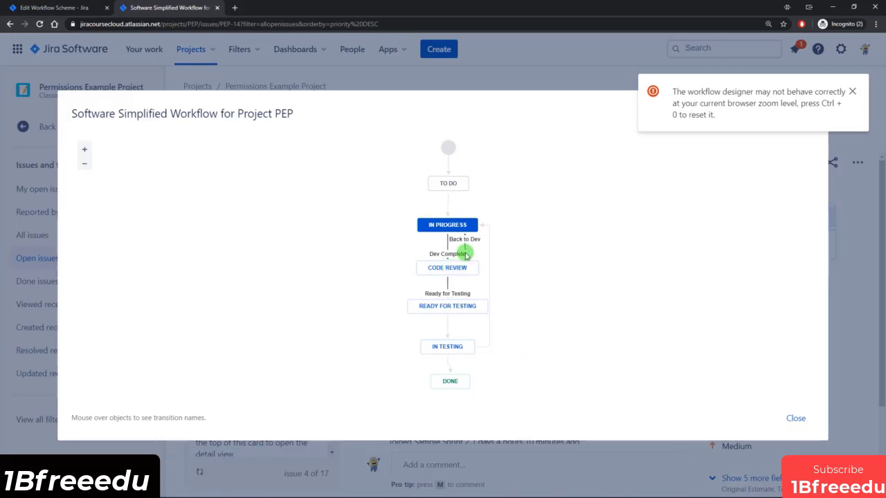
click(796, 419)
Move PEP-14 from In Progress to Code Review via the Dev Complete transition.
click(759, 194)
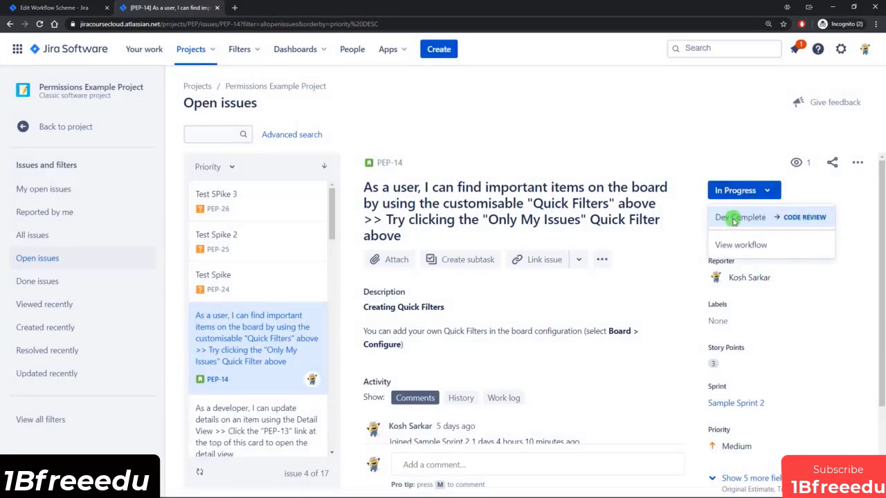
click(745, 221)
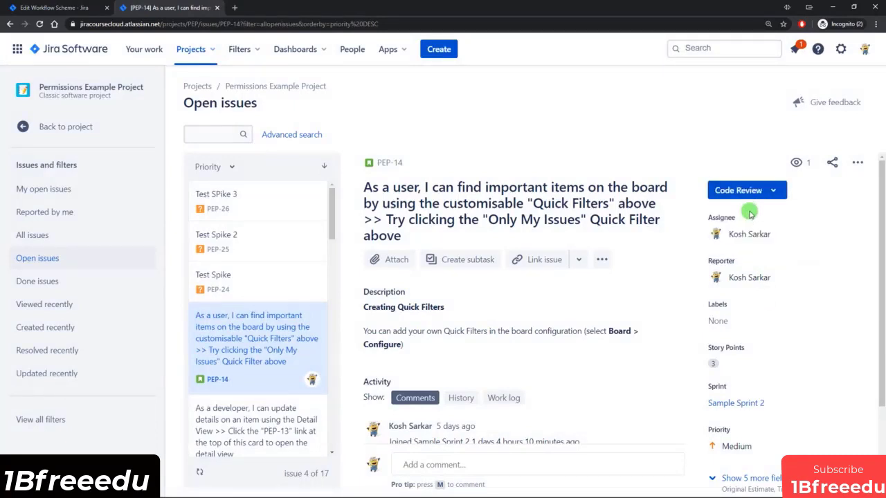
click(772, 194)
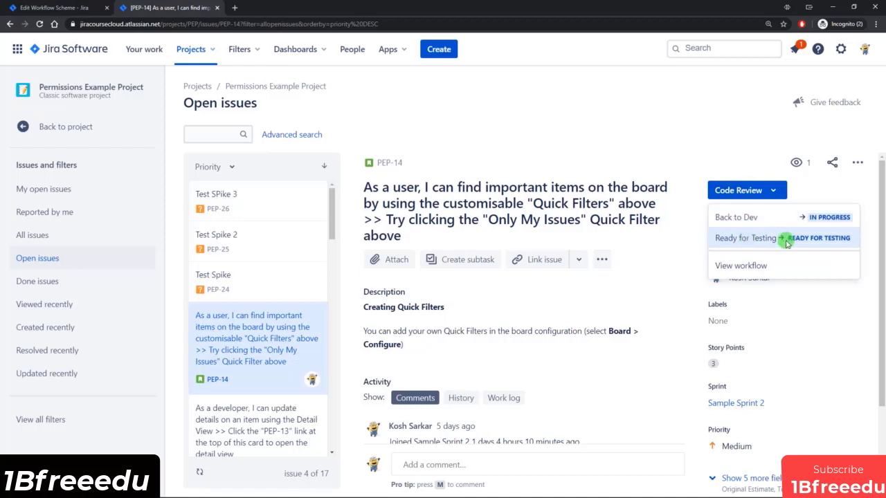
click(709, 144)
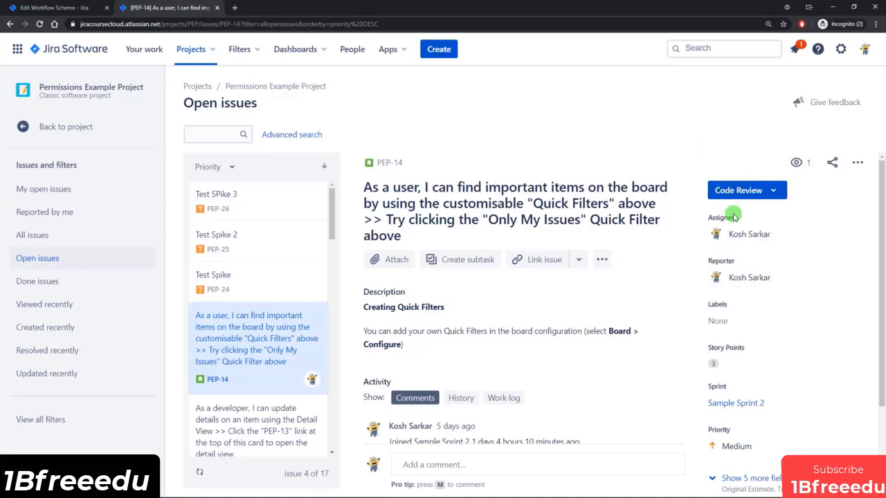
click(281, 280)
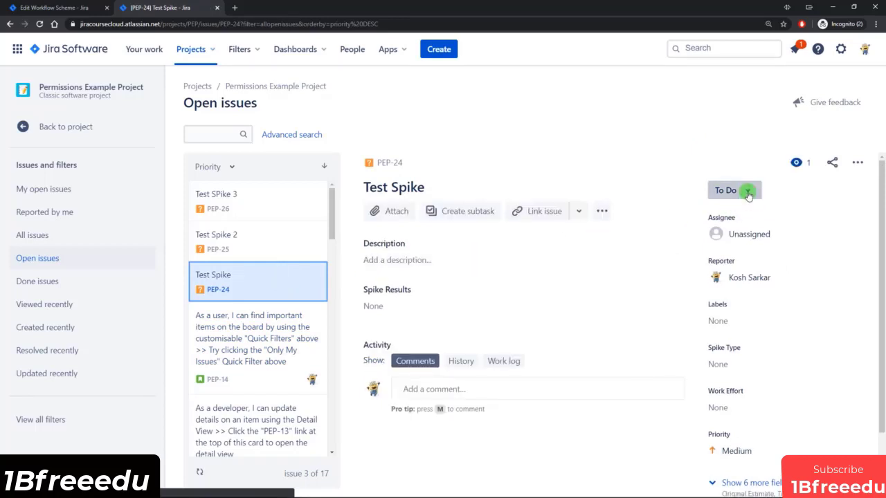
View and close the Spike Workflow diagram for the Test Spike issue.
click(747, 192)
click(737, 244)
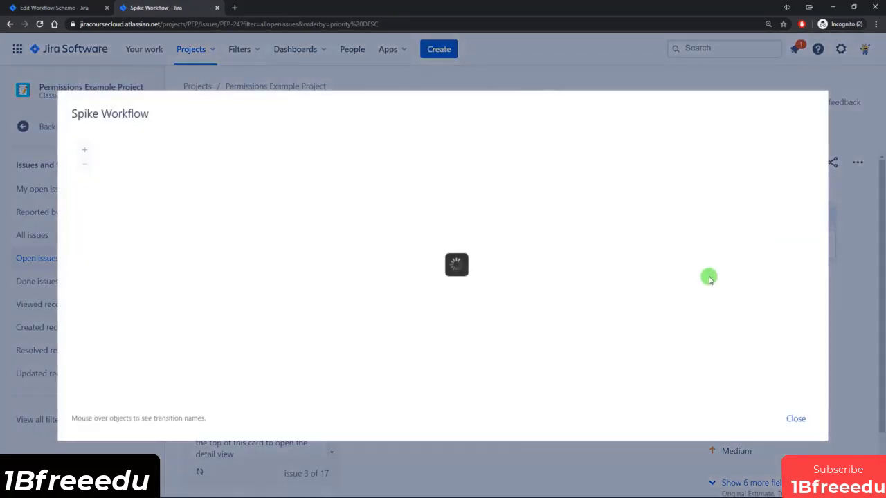
click(796, 419)
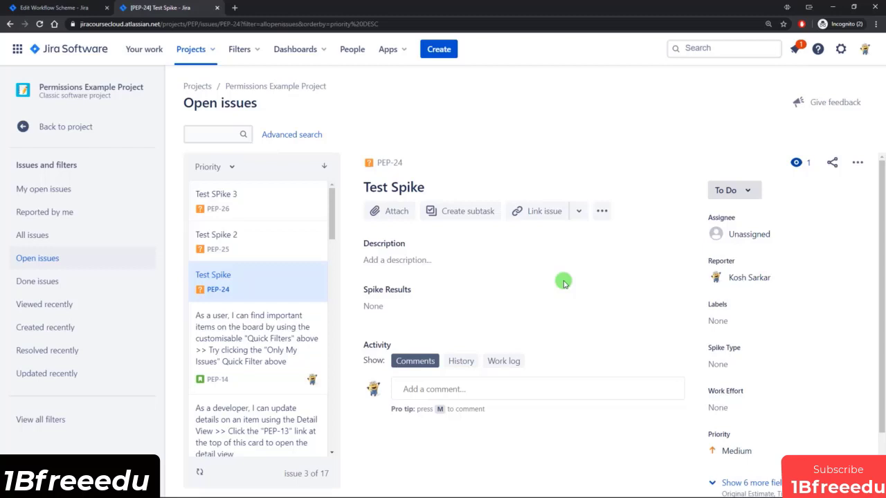
Open PEP-14 and view its workflow diagram from the Code Review status.
click(290, 333)
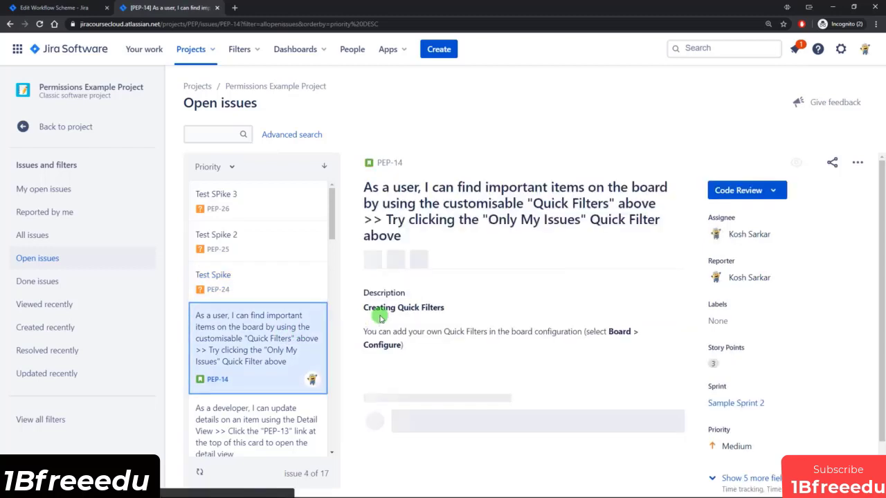
click(768, 195)
click(741, 265)
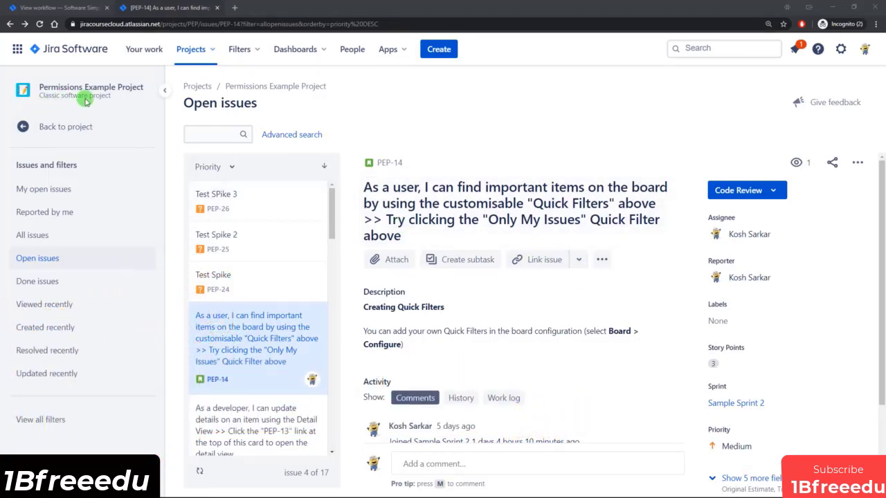
Go to the PEP board's active sprint and open Board settings from its ••• menu.
click(79, 125)
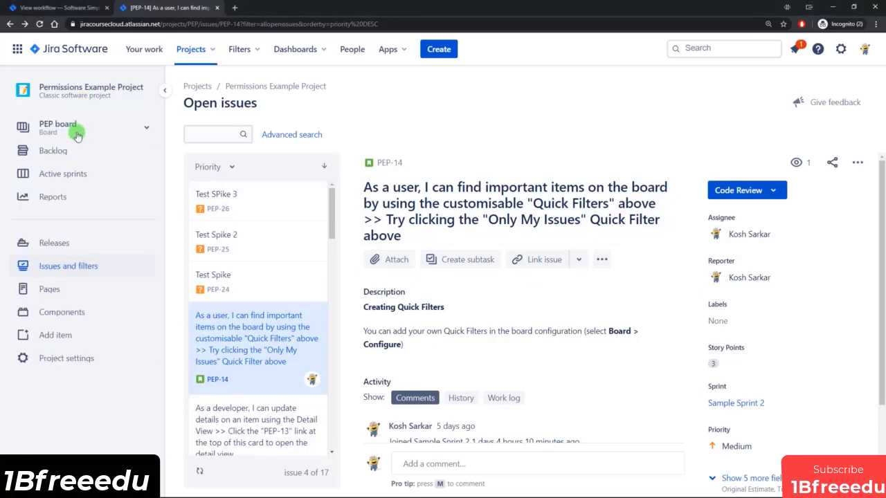
click(69, 174)
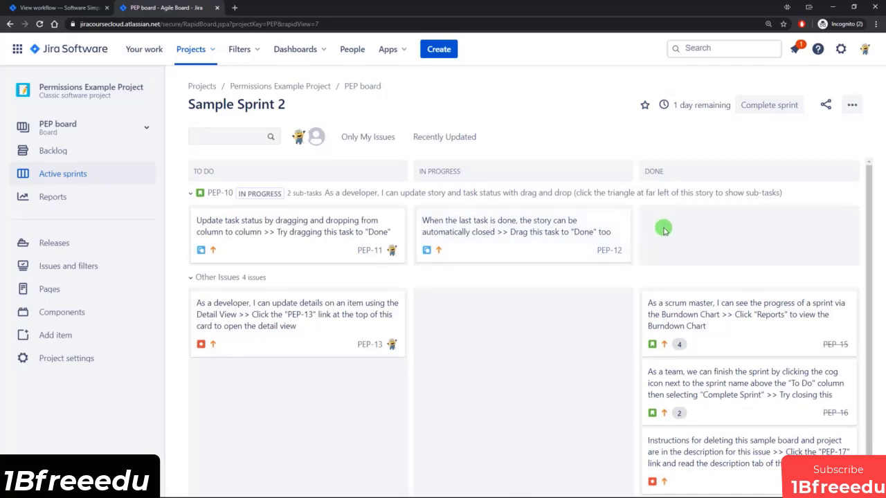
click(854, 106)
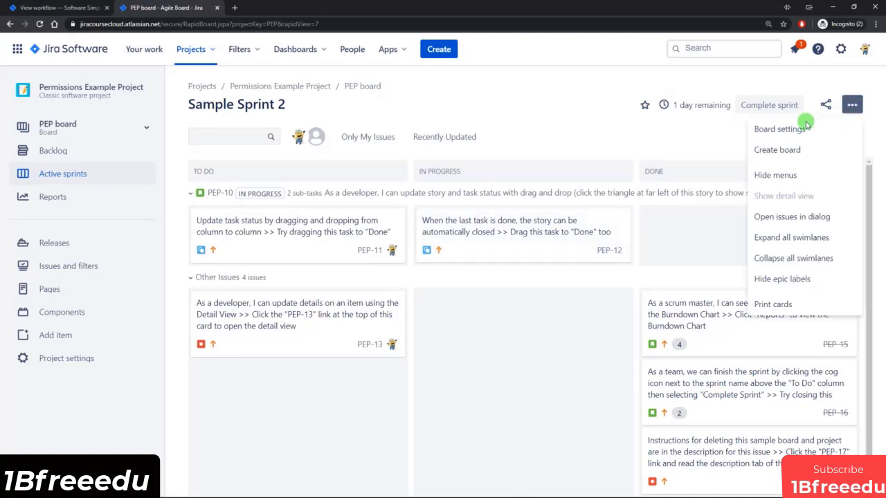
click(282, 8)
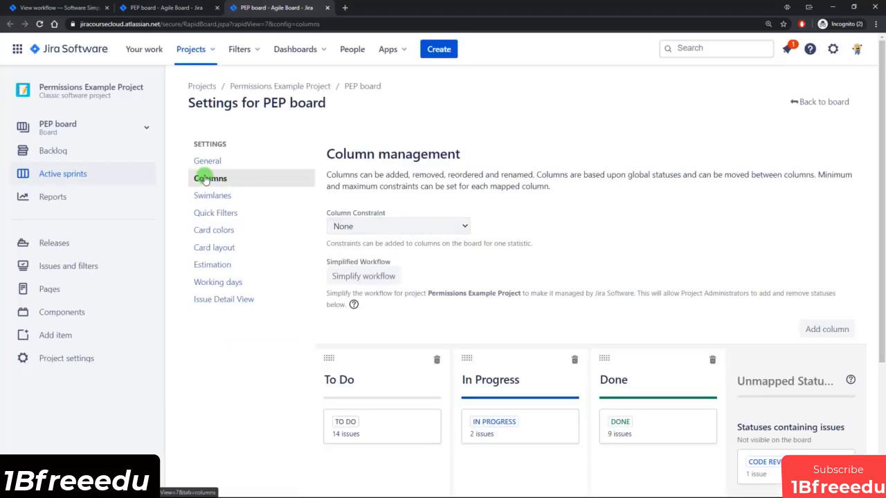
Map the unmapped Code Review and testing statuses into the In Progress column.
scroll(761, 297, down, 3)
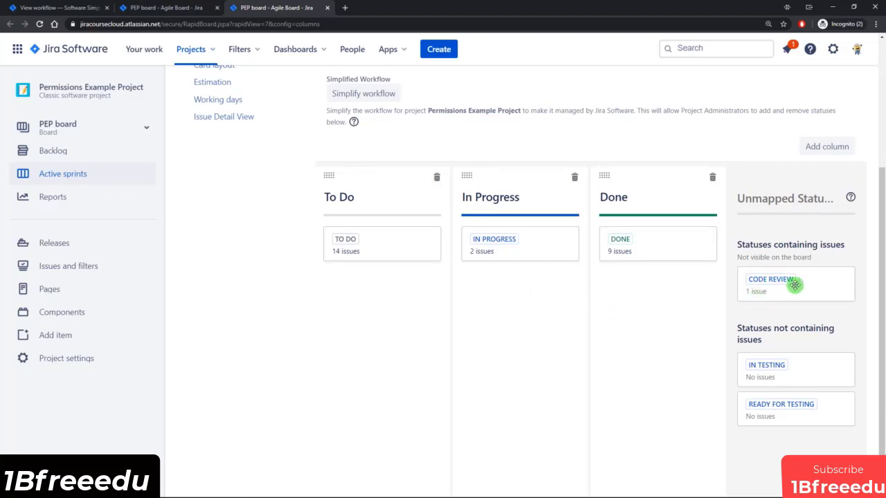
drag(795, 285, 522, 285)
drag(794, 330, 507, 365)
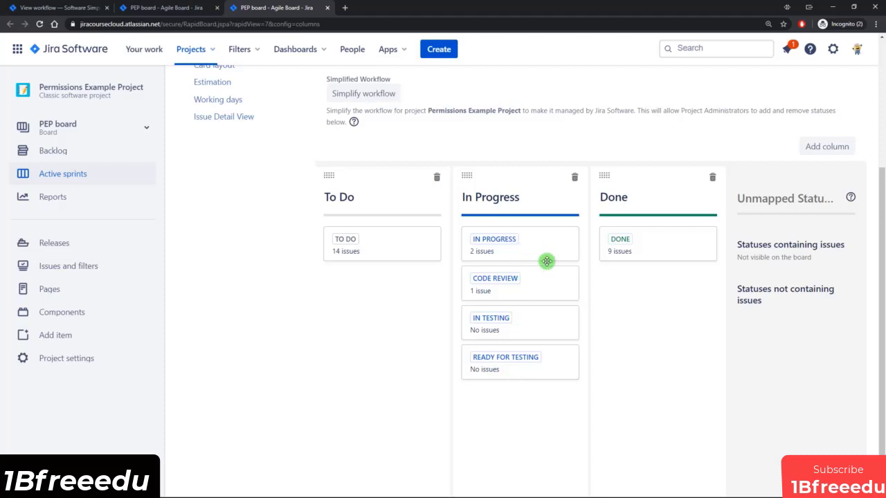
Add Code Review, In Testing and Ready for Testing columns, with Ready for Testing before In Testing.
click(830, 144)
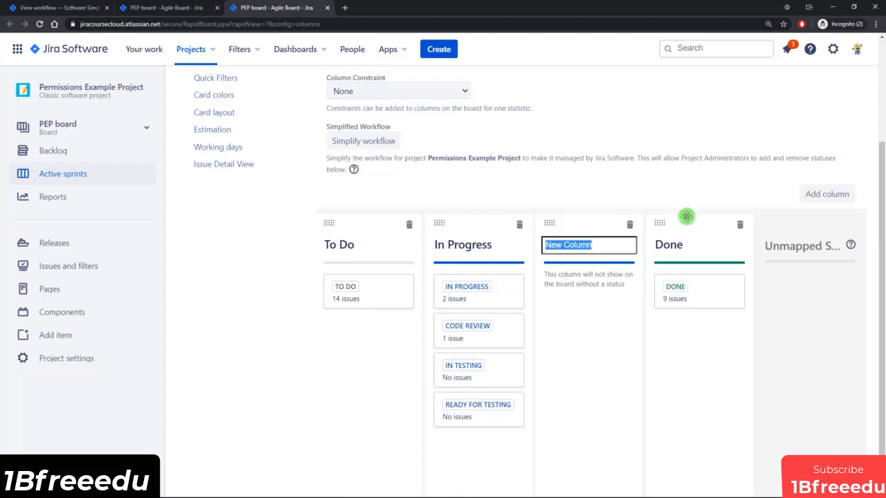
text(Code Review)
key(Return)
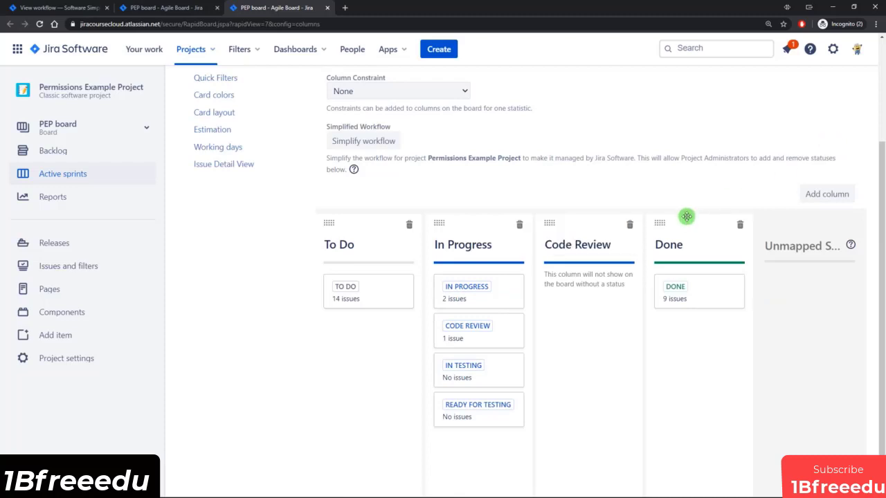
click(835, 195)
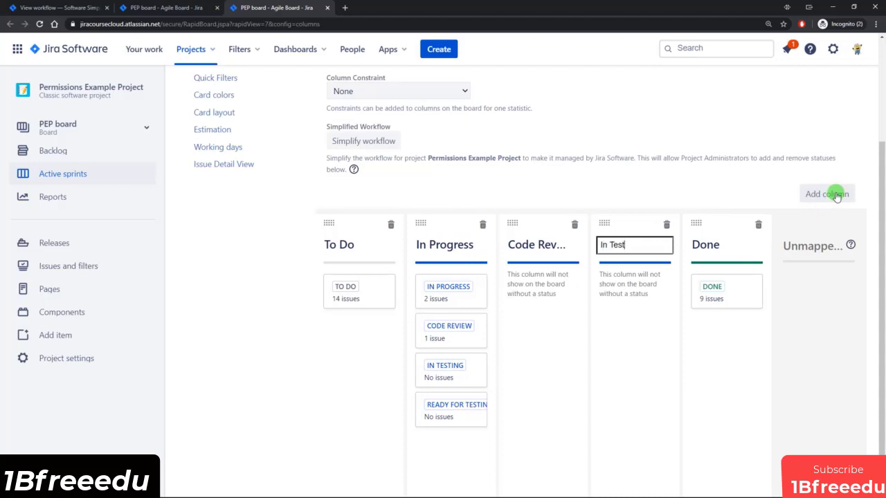
key(Return)
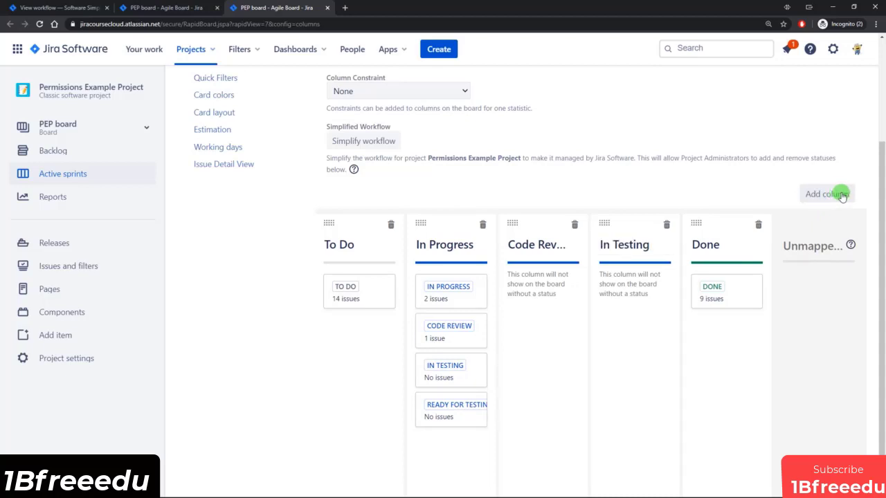
click(836, 194)
text(Ready for Testing)
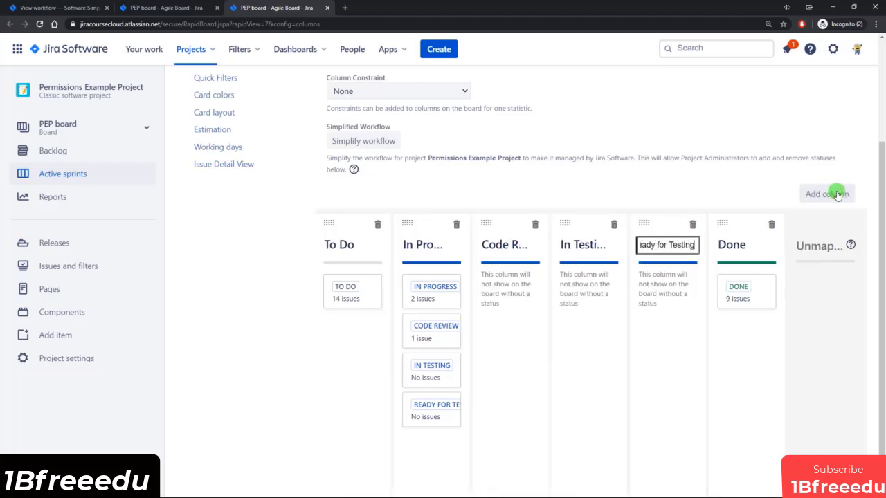
key(Return)
drag(644, 222, 571, 223)
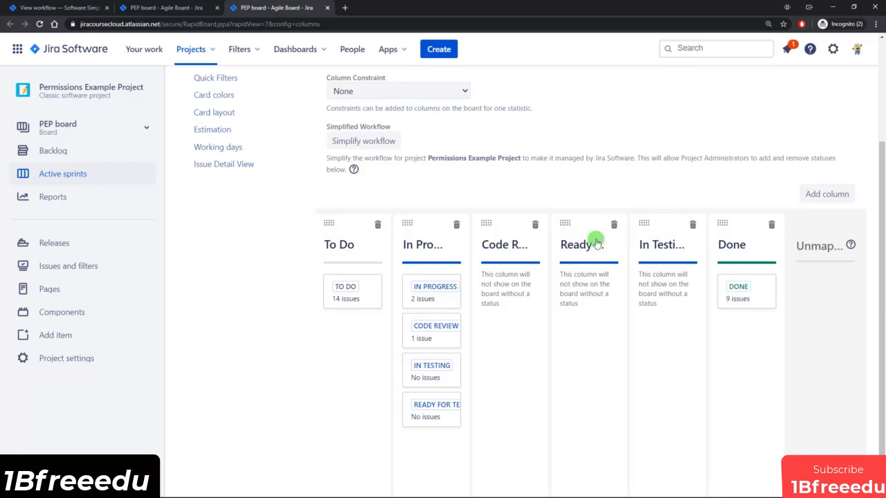
Map the CODE REVIEW and IN TESTING statuses to their matching columns.
drag(421, 332, 667, 285)
drag(449, 331, 609, 313)
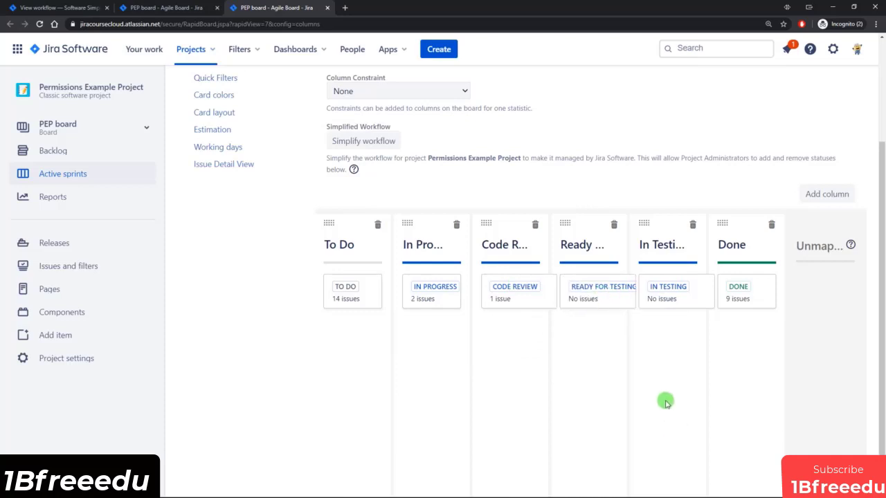
click(162, 7)
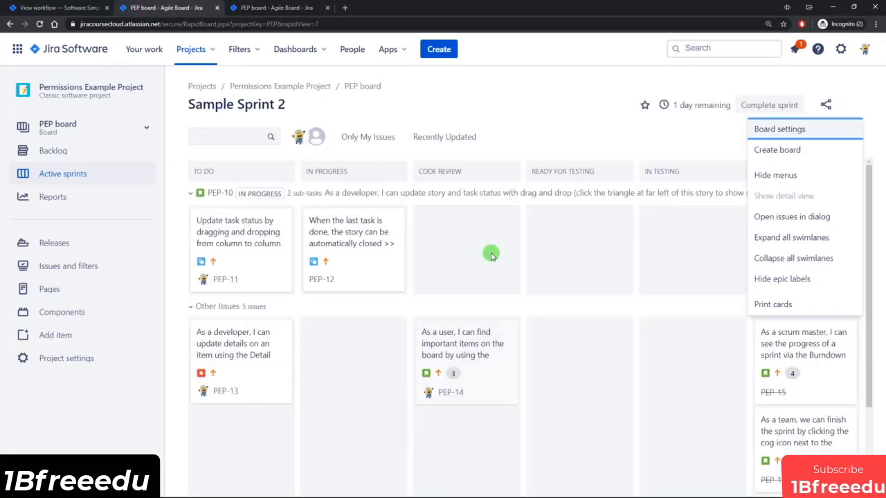
Dismiss the board menu, scan the sprint board's columns, and return to the column settings.
click(633, 245)
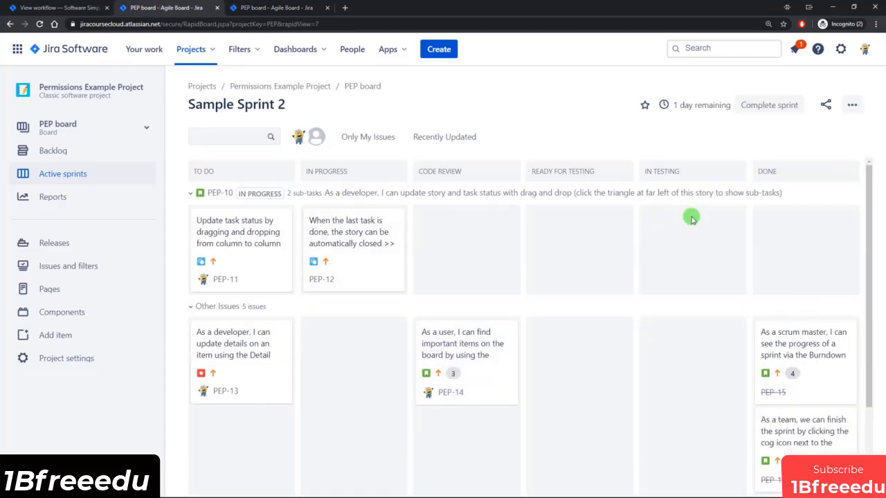
scroll(685, 229, down, 1)
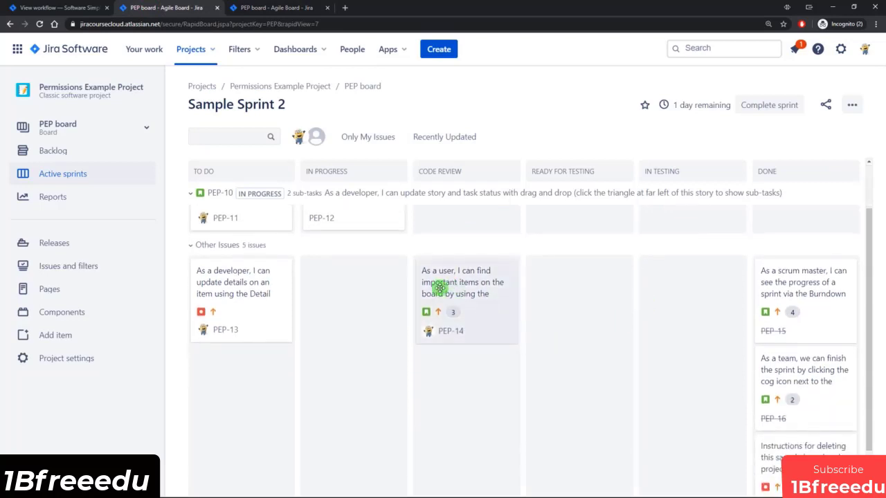
scroll(462, 200, up, 1)
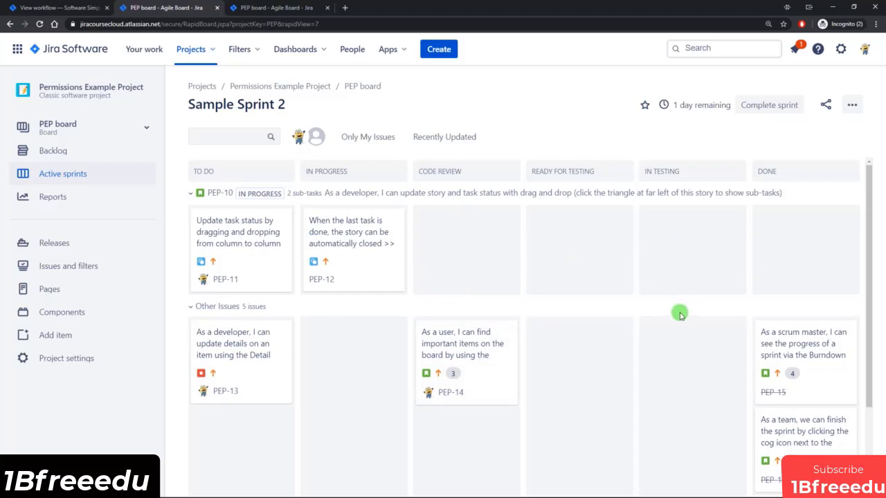
scroll(678, 316, down, 1)
scroll(678, 340, up, 1)
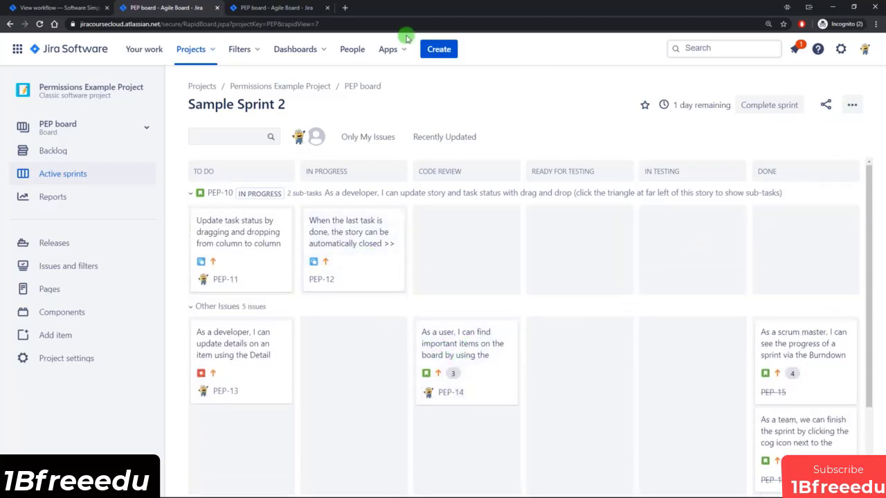
click(263, 7)
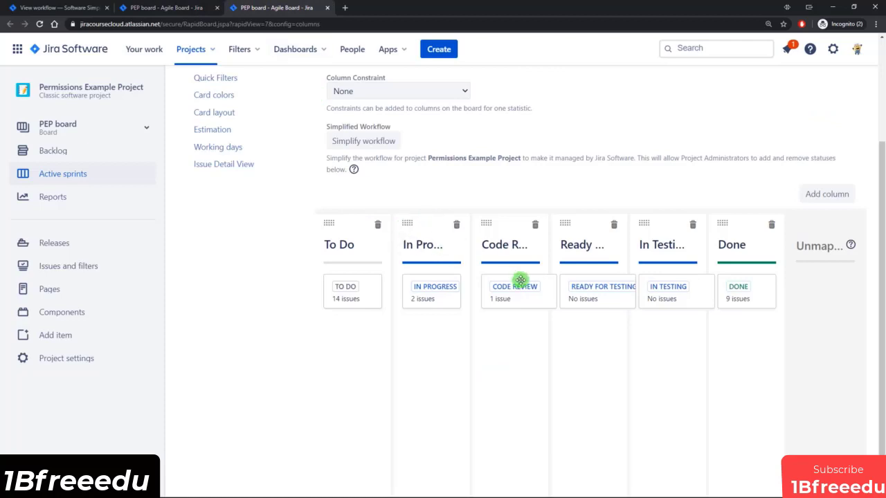
Map the Code Review status into the In Progress column and rename that column In Development.
drag(511, 289, 433, 346)
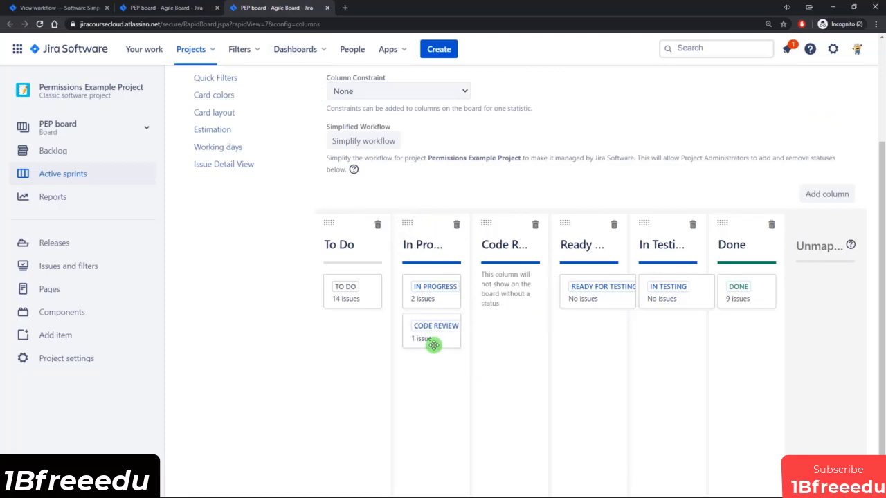
click(423, 246)
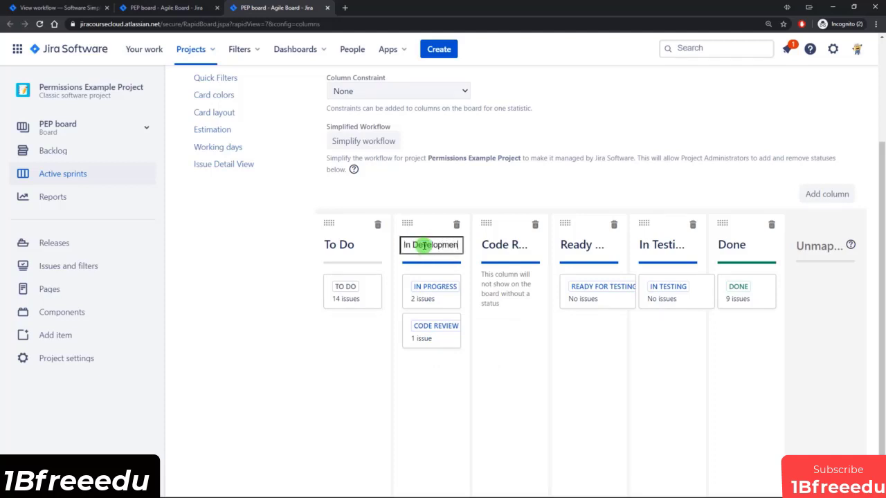
key(Return)
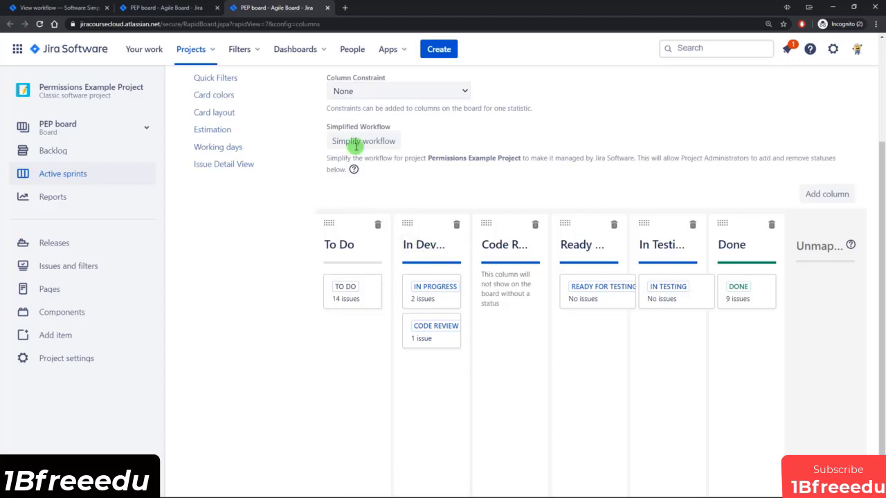
click(178, 8)
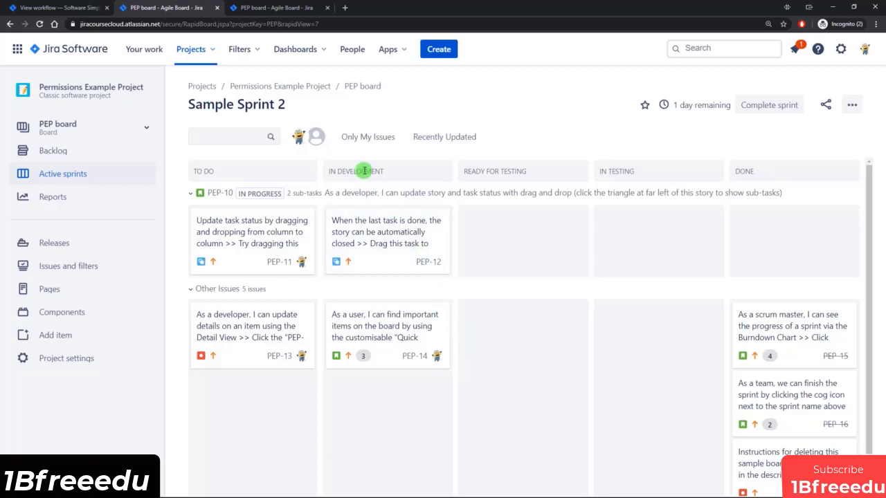
View PEP-14's workflow diagram, showing Code Review between In Progress and Ready for Testing.
click(371, 334)
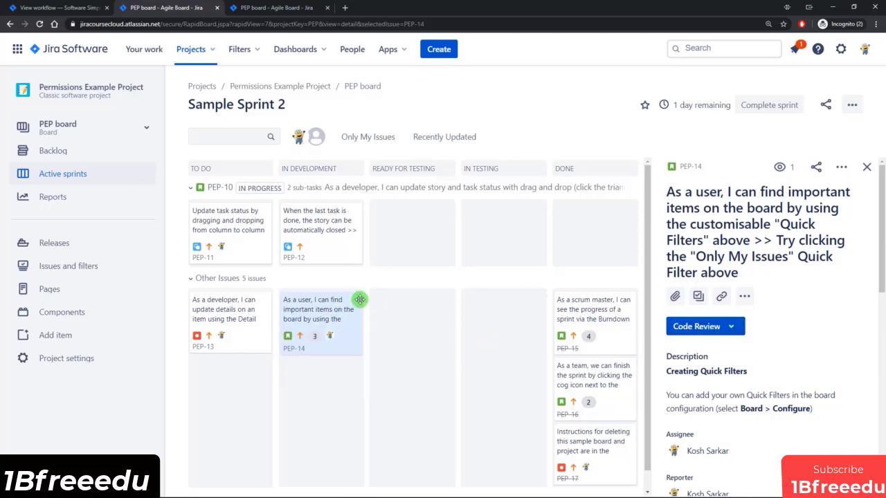
click(704, 327)
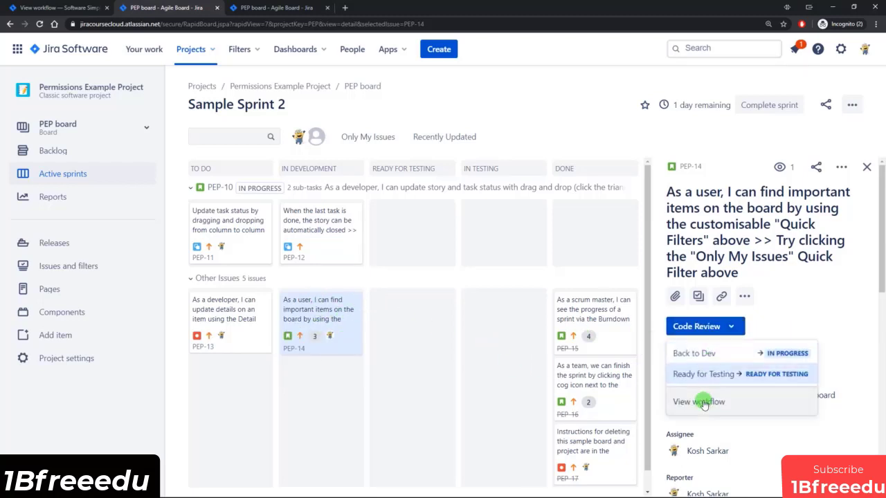
click(700, 403)
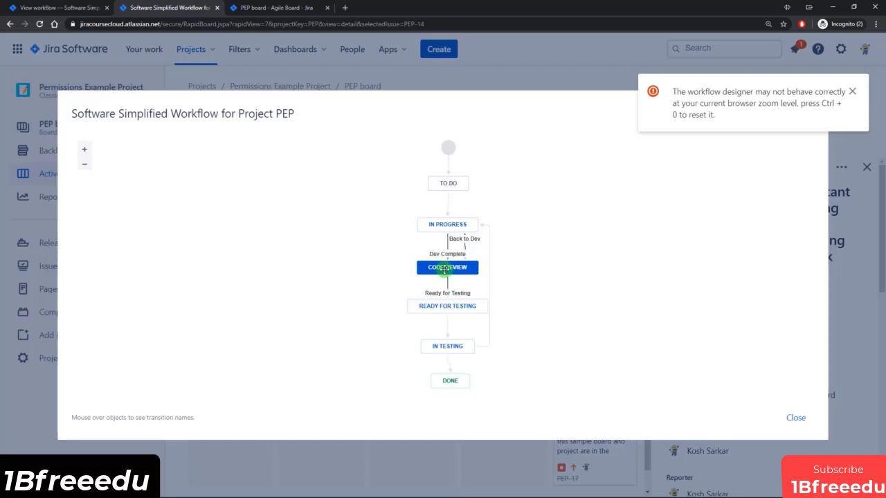
click(794, 417)
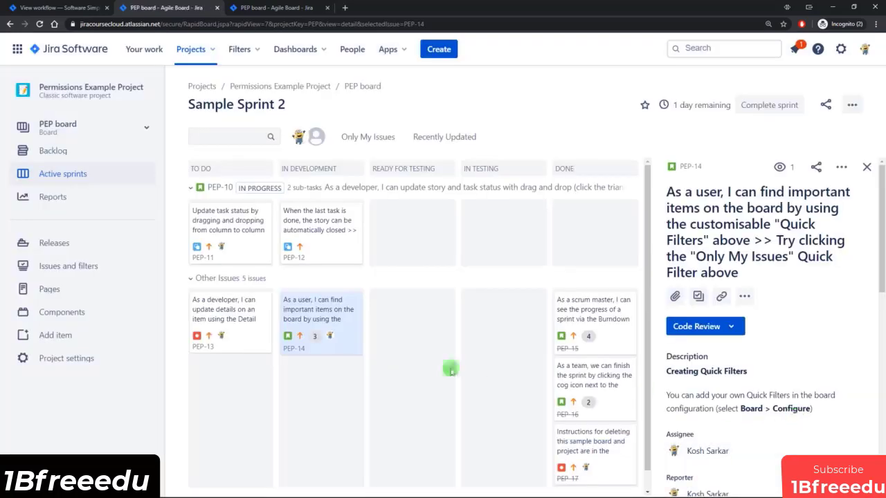
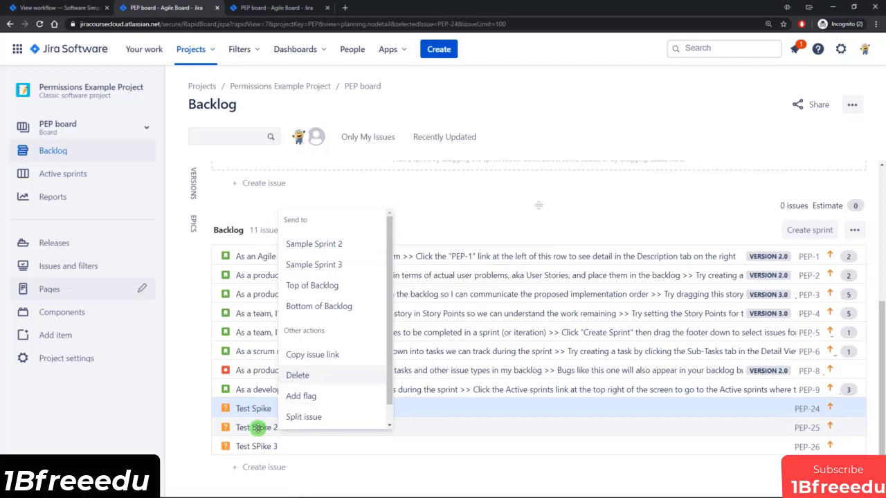
Send Test Spike and Test Spike 2 (PEP-24, PEP-25) to Sample Sprint 2 and open its active sprint board.
click(258, 426)
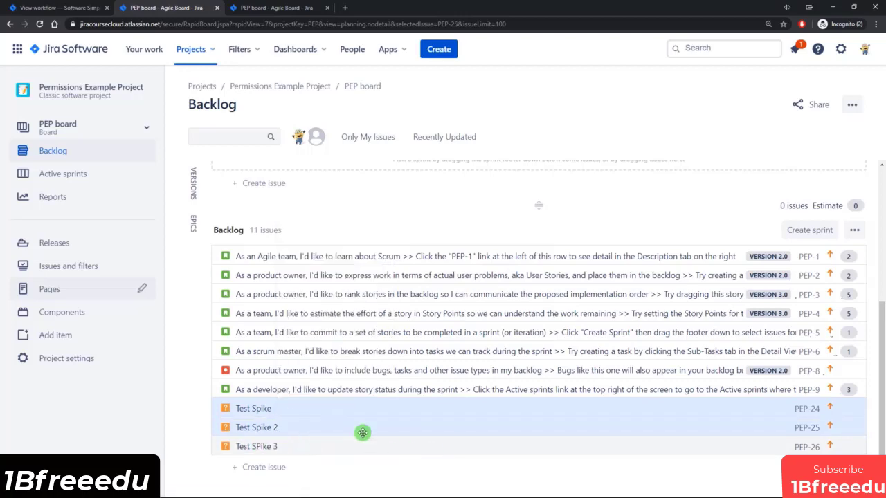
shift+click(326, 409)
right_click(326, 409)
click(378, 270)
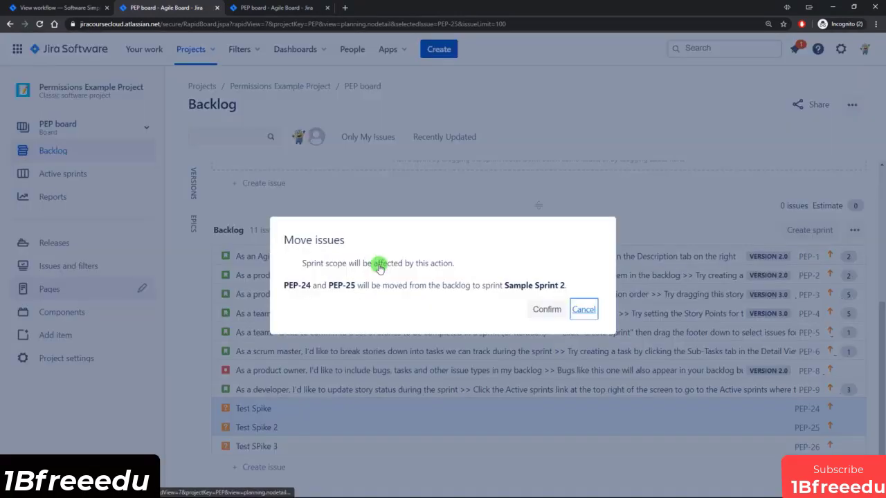
click(542, 311)
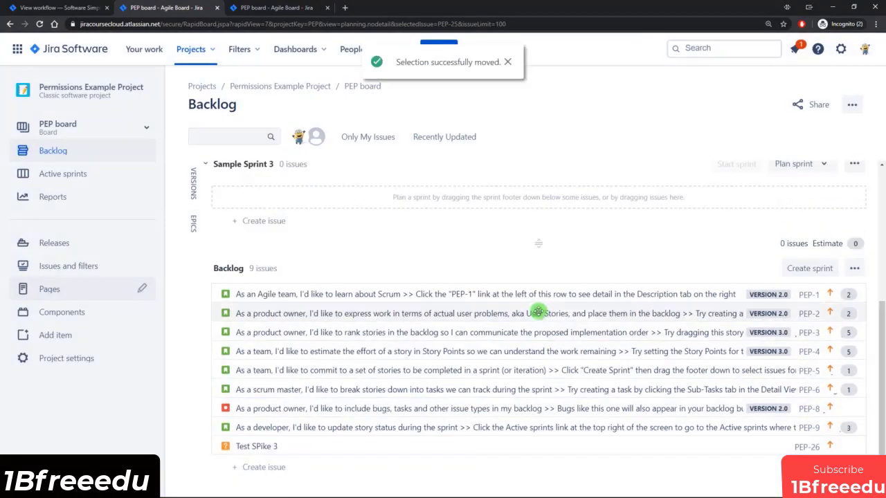
click(68, 179)
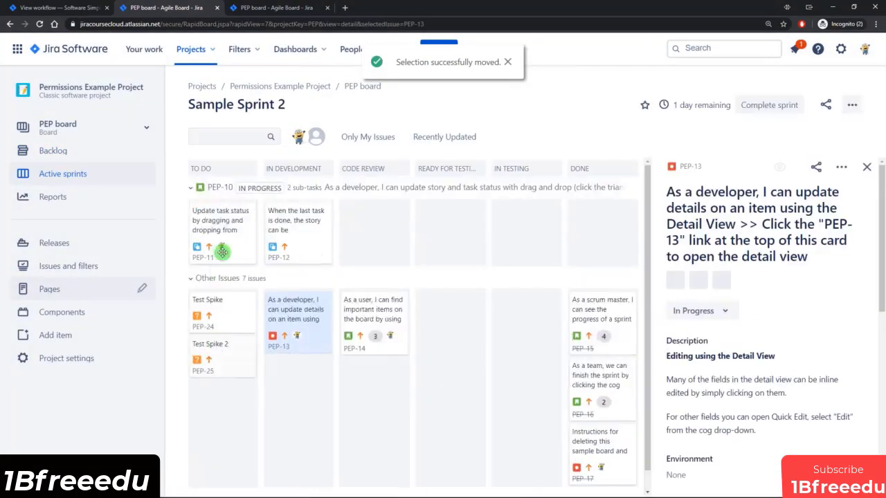
View Test Spike's Spike Workflow diagram, then drag its card across the board toward the Done column.
click(220, 311)
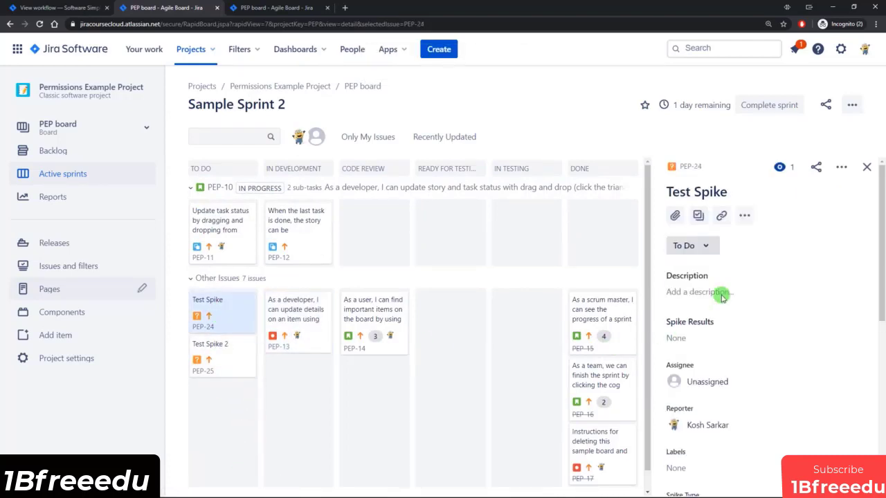
click(695, 246)
click(693, 303)
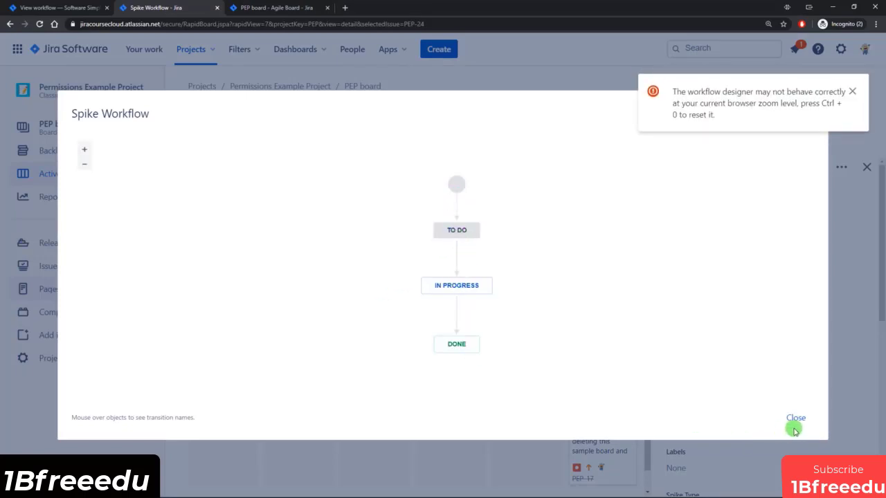
click(794, 418)
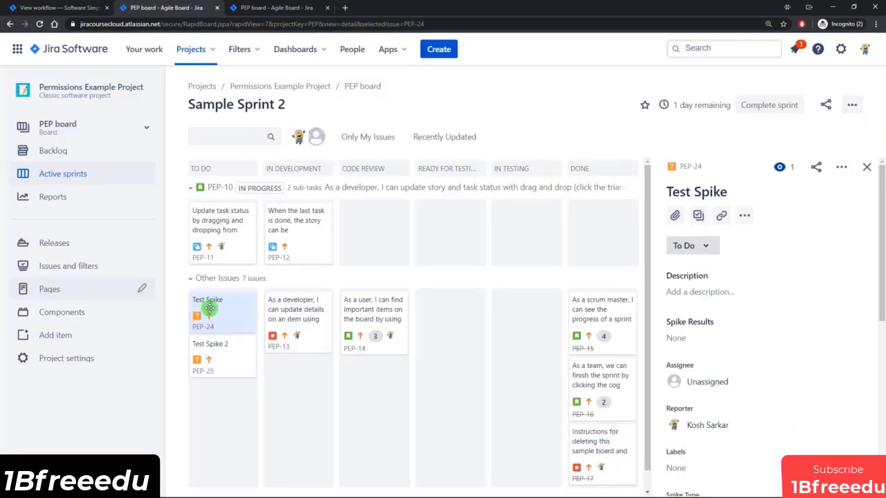
drag(206, 307, 288, 362)
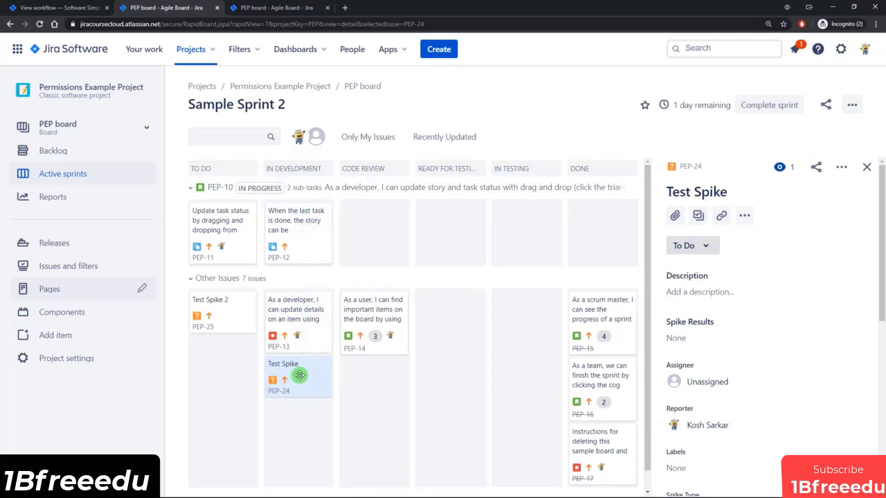
drag(299, 375, 611, 447)
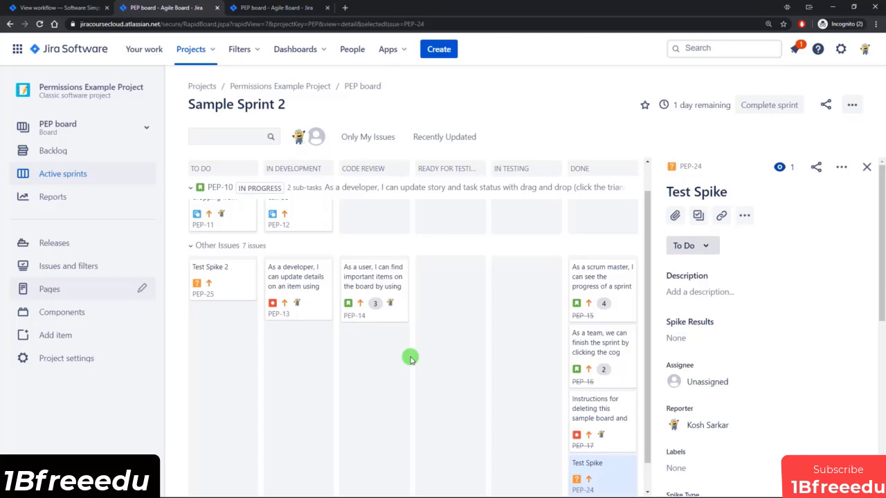
Move the Test Spike 2 card into the In Development column.
scroll(515, 405, down, 1)
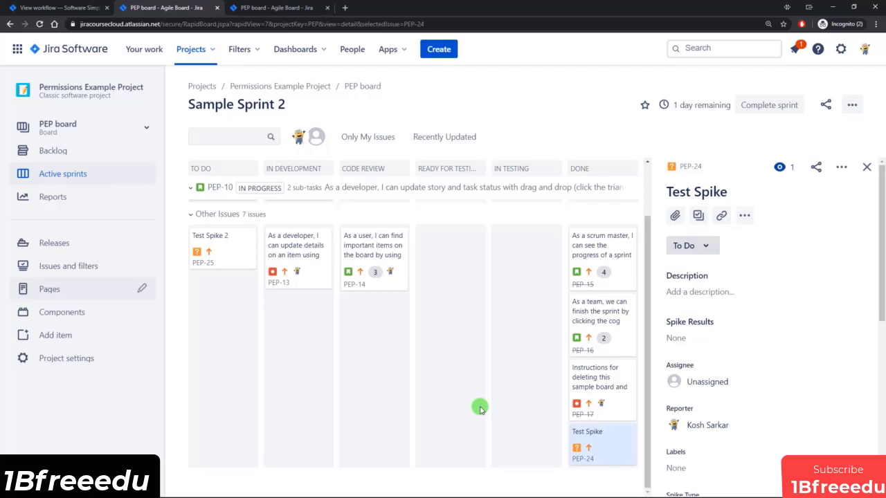
scroll(407, 360, up, 1)
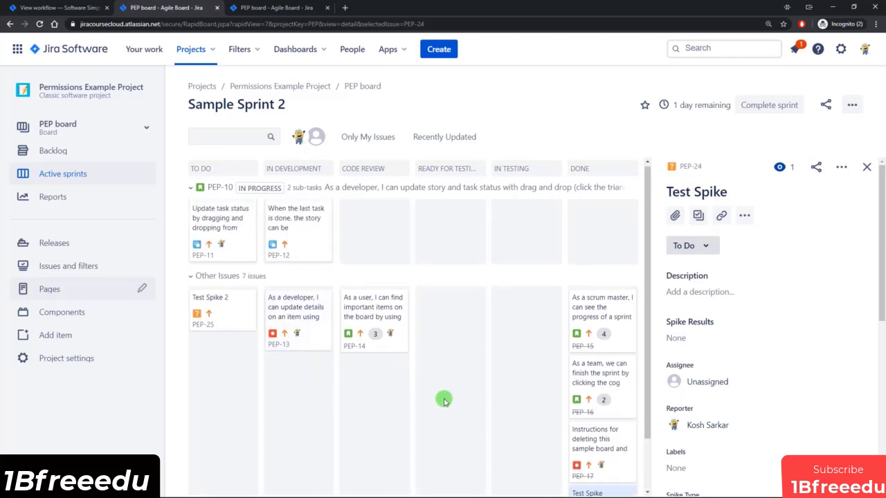
scroll(474, 369, down, 1)
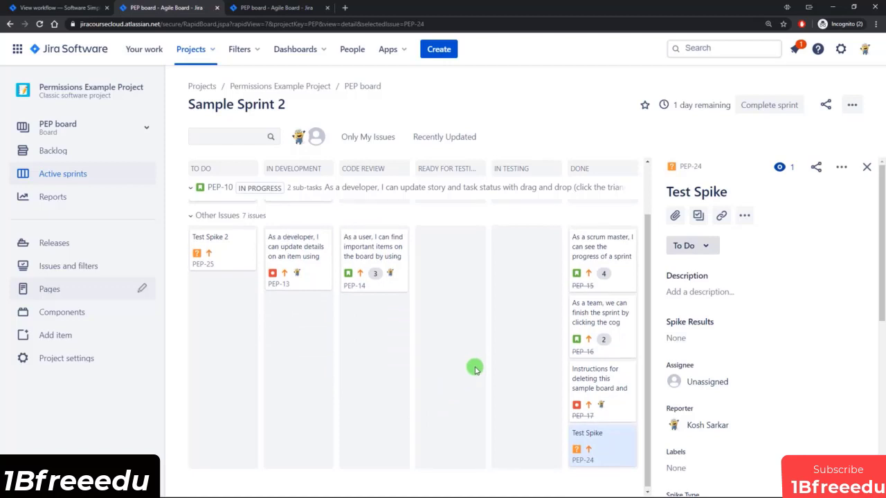
scroll(475, 369, up, 1)
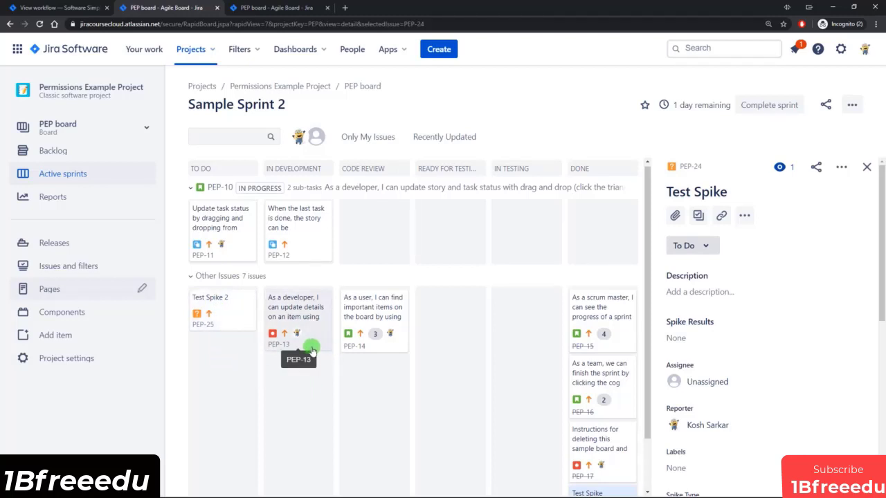
drag(221, 311, 300, 399)
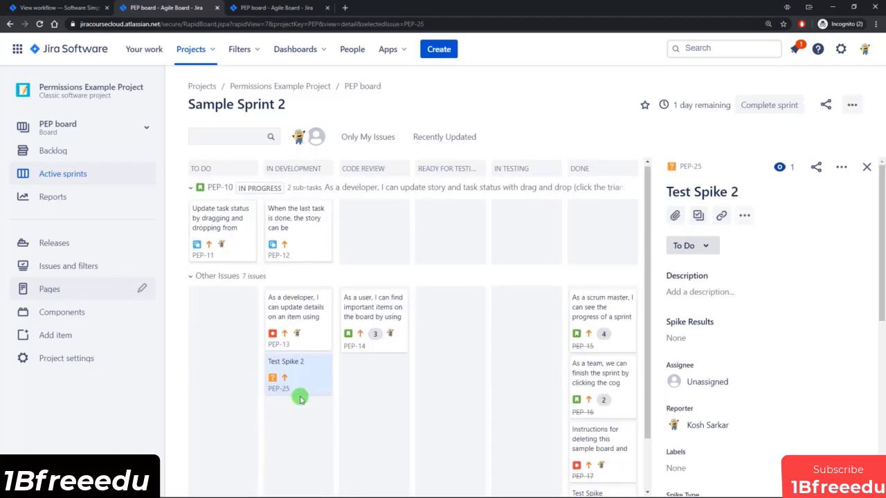
Compare the statuses of PEP-13 and Test Spike 2, then go back to the PEP workflow page.
click(298, 327)
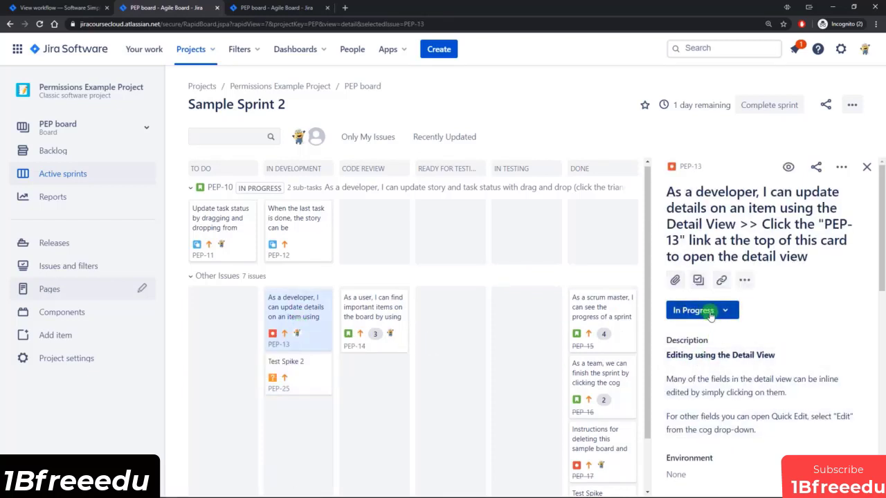
click(315, 367)
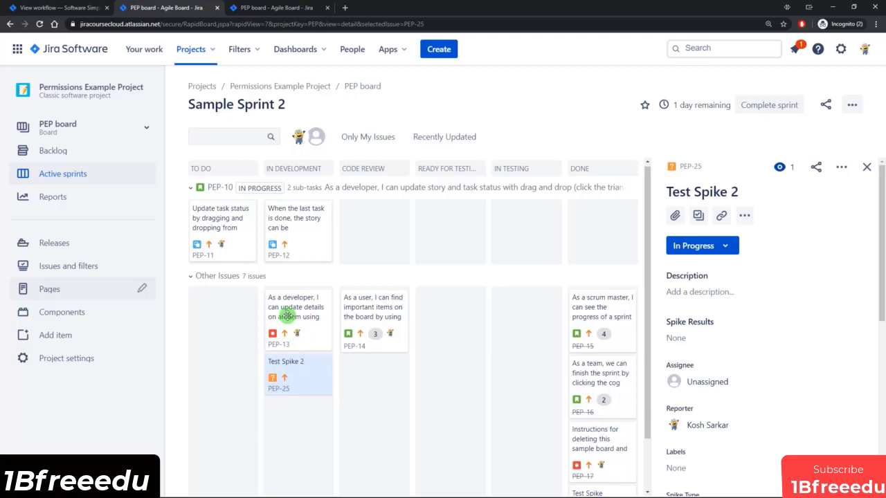
click(62, 10)
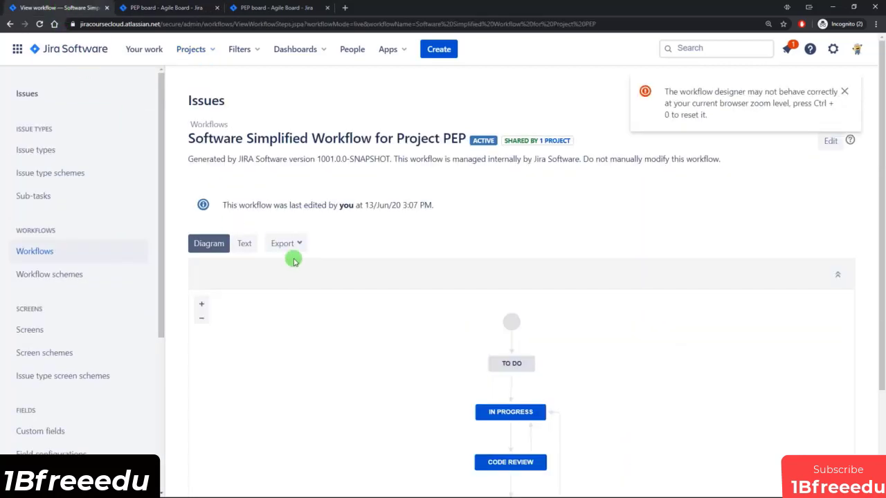
Edit the Software Simplified Workflow for Project PEP and select its IN PROGRESS status in the designer.
click(32, 252)
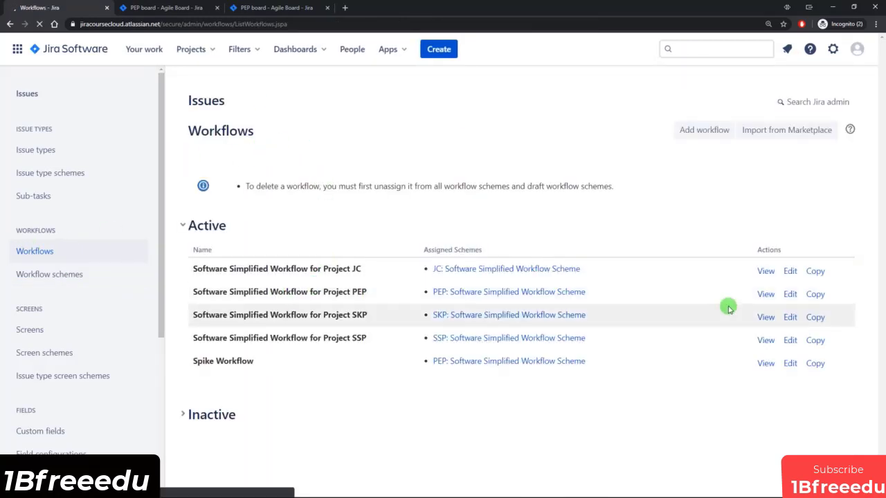
click(791, 295)
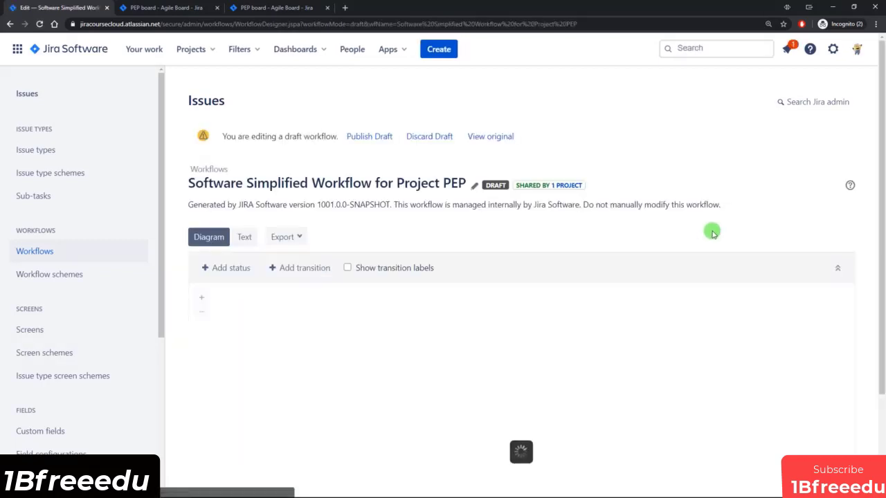
scroll(666, 289, down, 2)
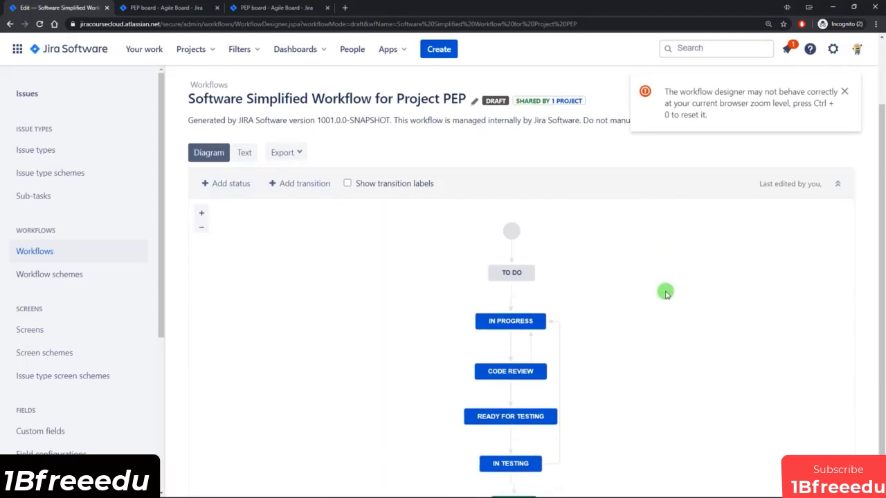
scroll(666, 293, down, 1)
click(510, 279)
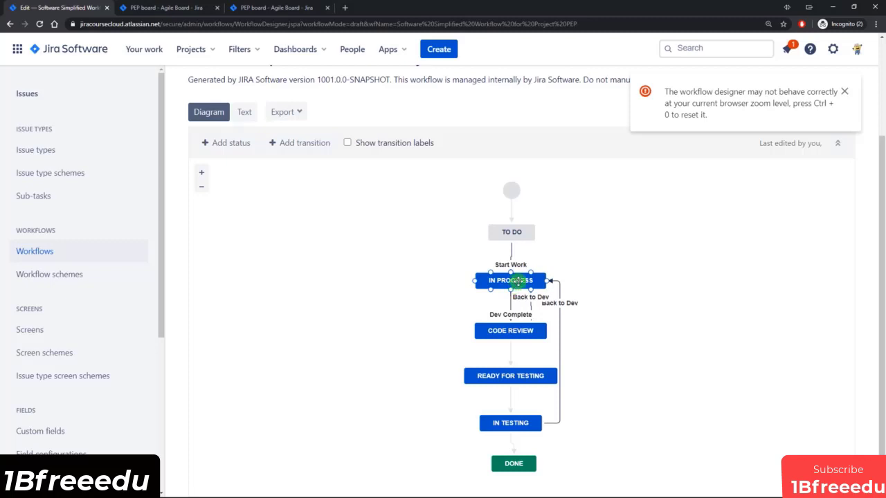
Create a new 'In Dev' status with the In Progress category in the draft workflow.
click(229, 144)
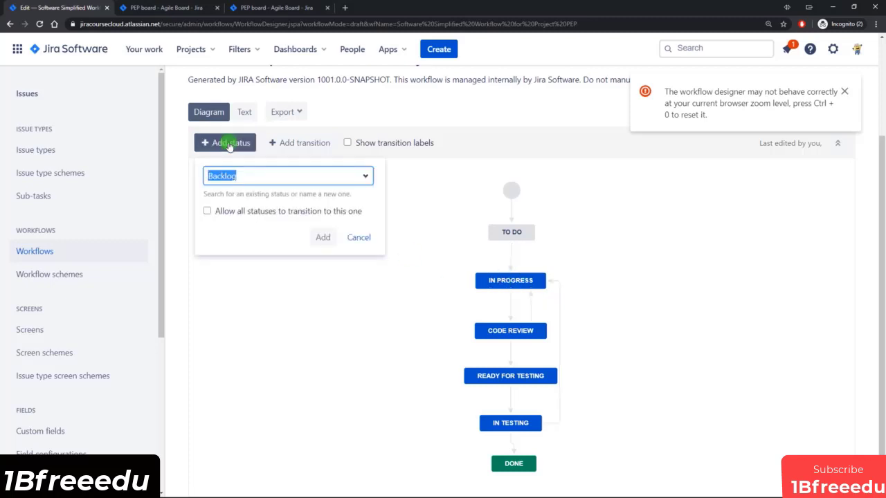
text(In D)
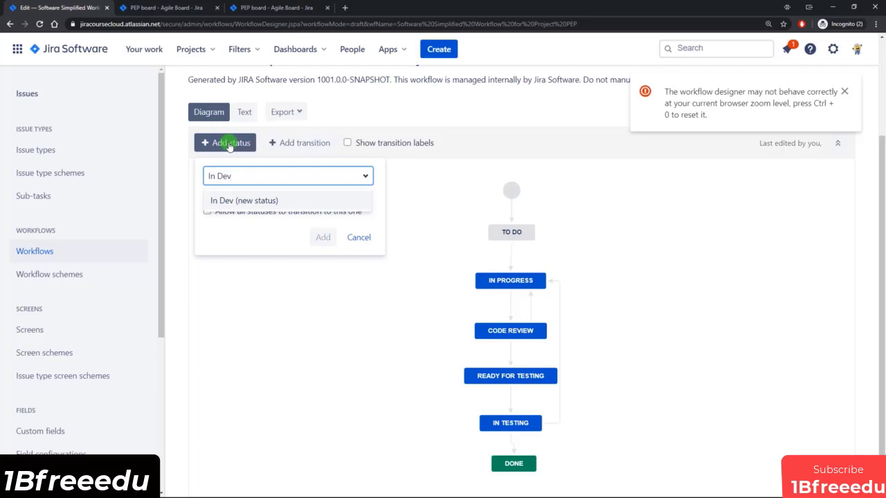
text(ev)
key(Return)
click(319, 237)
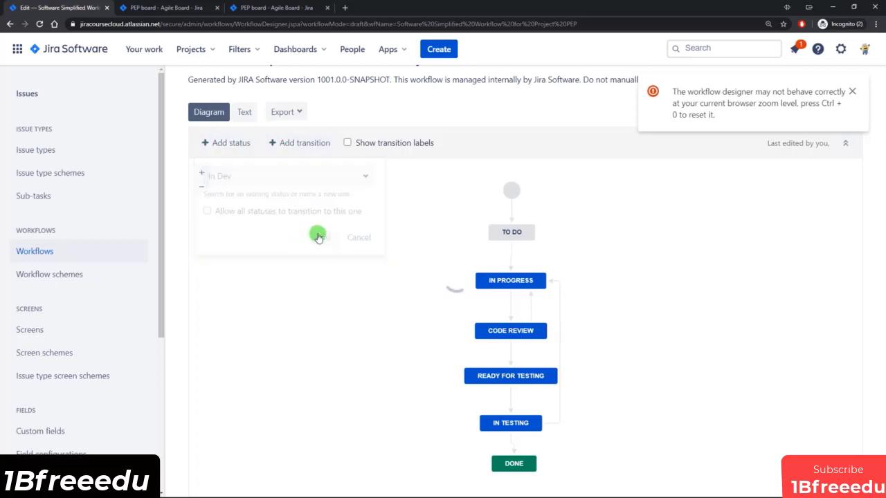
click(381, 308)
click(369, 327)
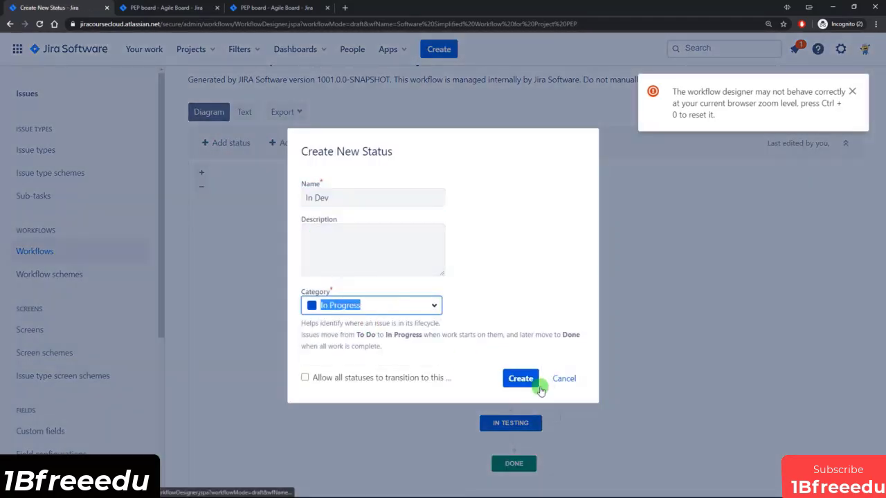
click(520, 379)
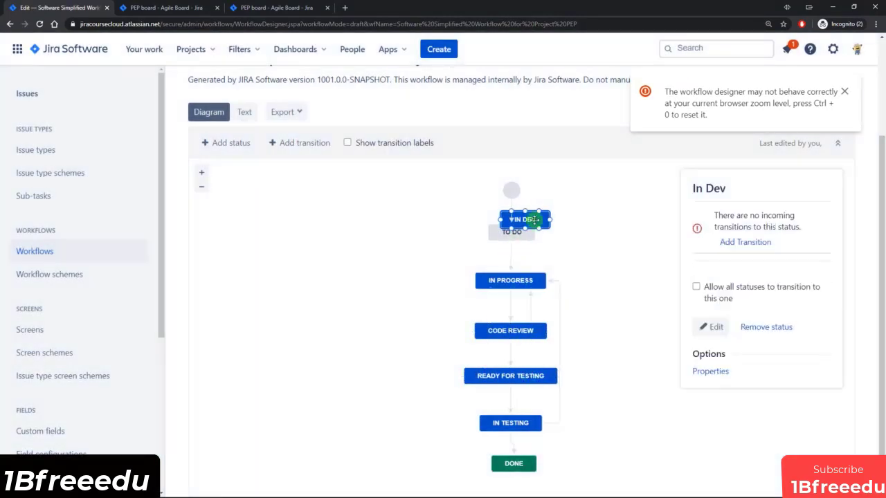
Place IN DEV left of IN PROGRESS and retarget Start Work, Dev Complete and Back to Dev to it.
drag(533, 220, 427, 281)
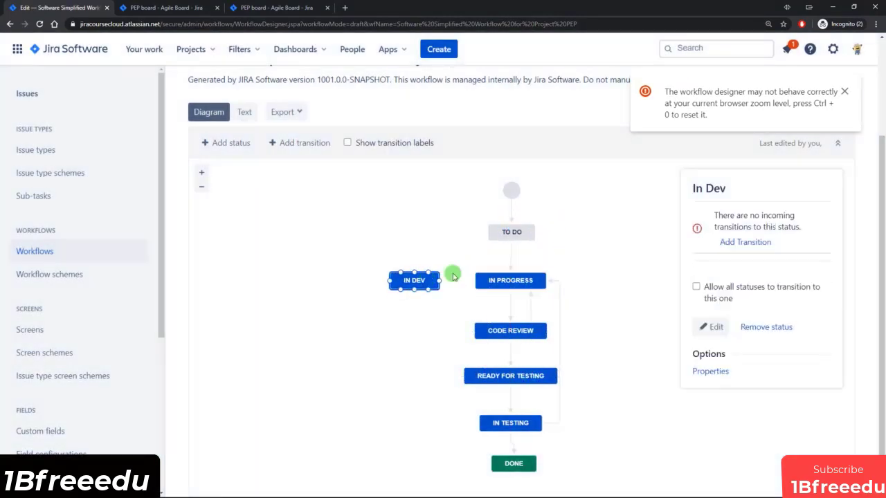
click(512, 265)
drag(511, 269, 407, 273)
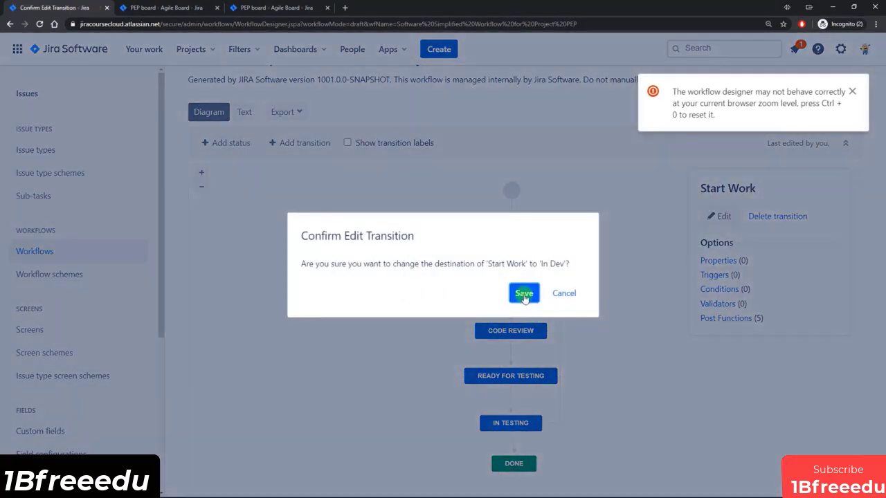
click(523, 294)
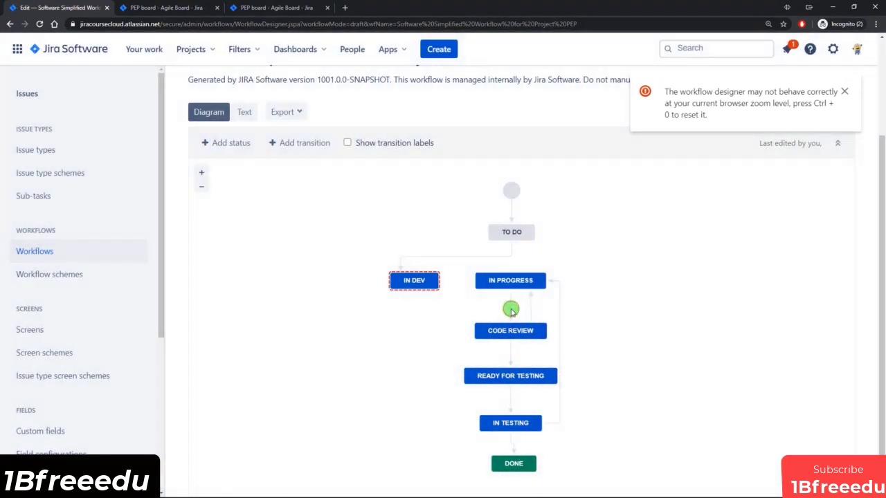
click(511, 304)
drag(512, 303, 410, 289)
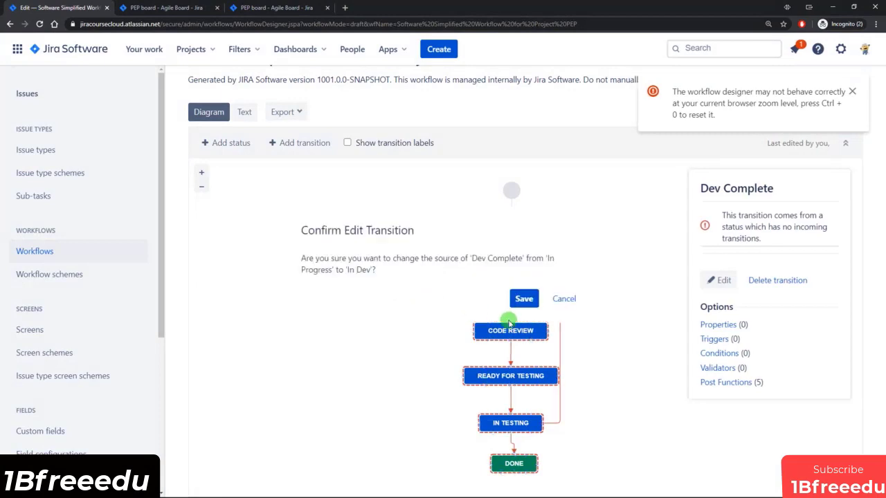
click(523, 296)
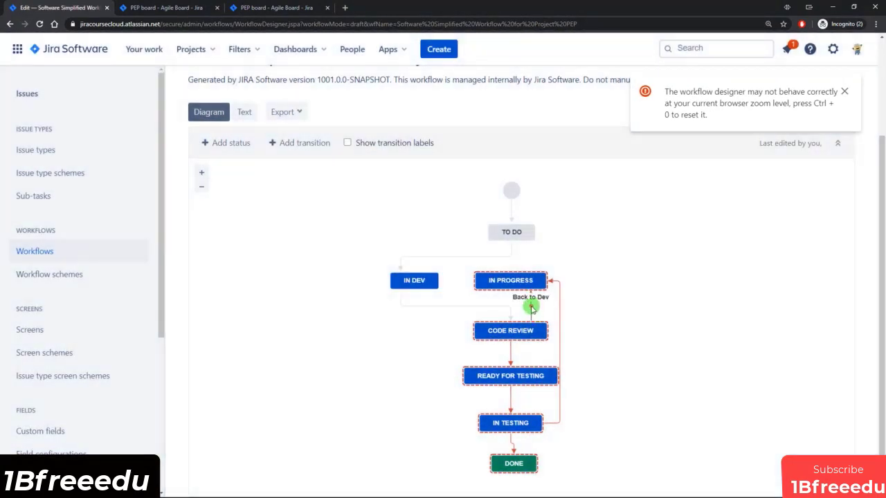
click(532, 309)
drag(523, 291, 425, 287)
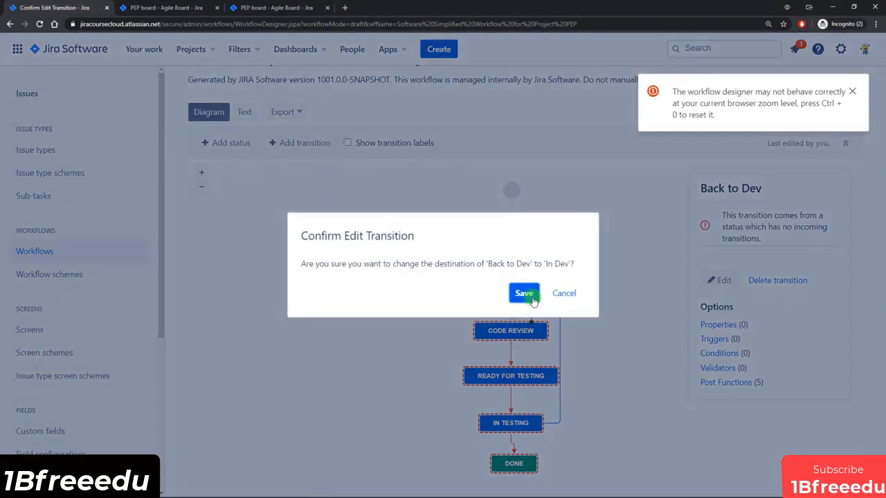
click(524, 294)
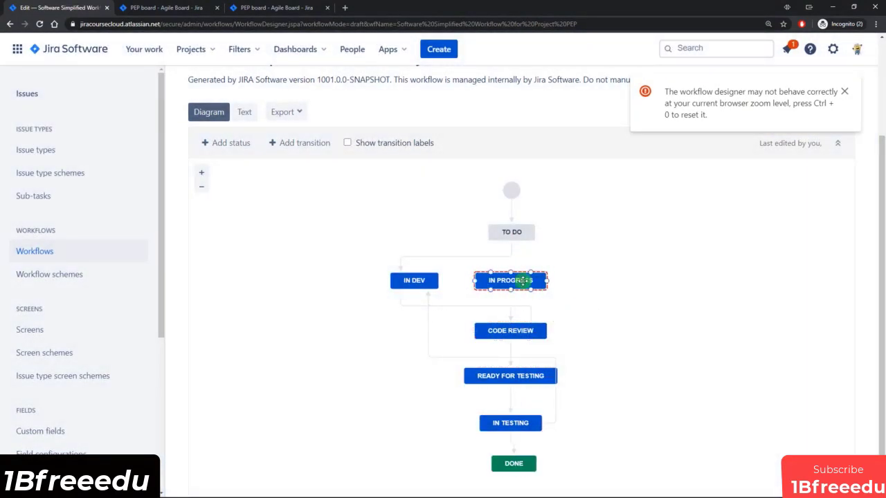
Move In Progress to the upper right, shift In Dev into the flow, and reattach the lower Back to Dev.
click(511, 284)
drag(518, 281, 632, 197)
drag(431, 292, 559, 280)
click(533, 290)
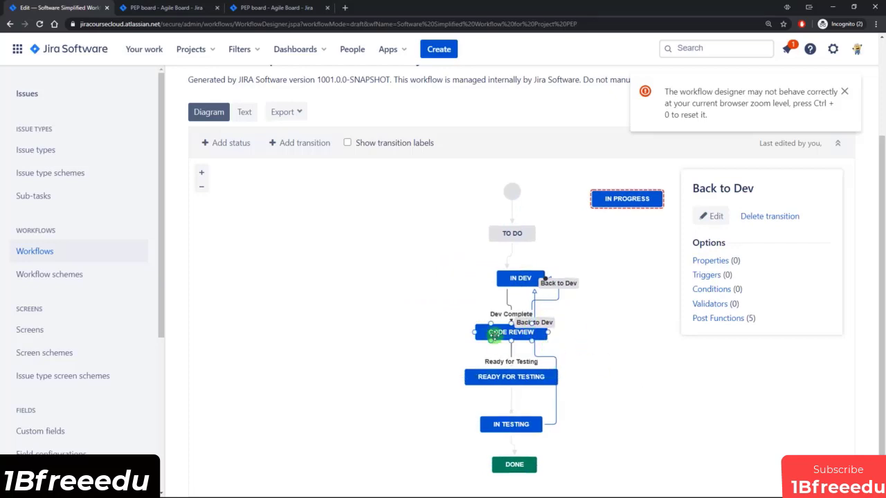
drag(489, 331, 455, 330)
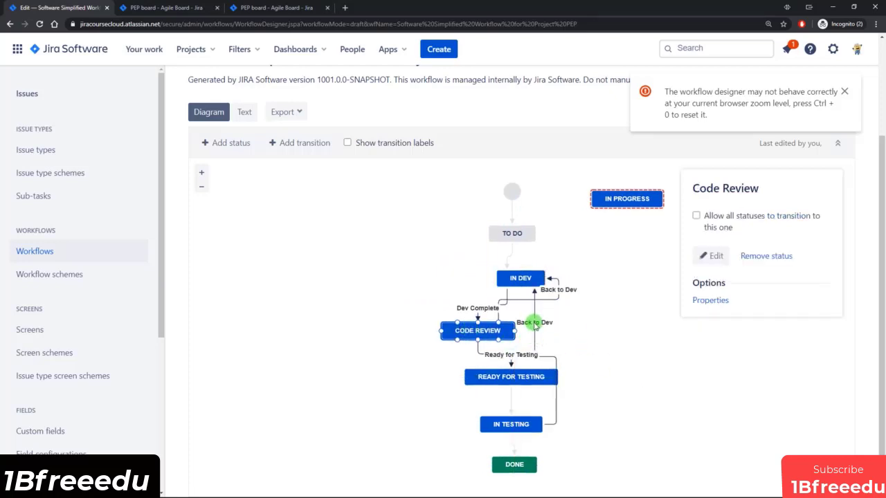
drag(534, 325, 561, 310)
Realign Code Review under In Dev and nudge Ready for Testing slightly left.
click(499, 339)
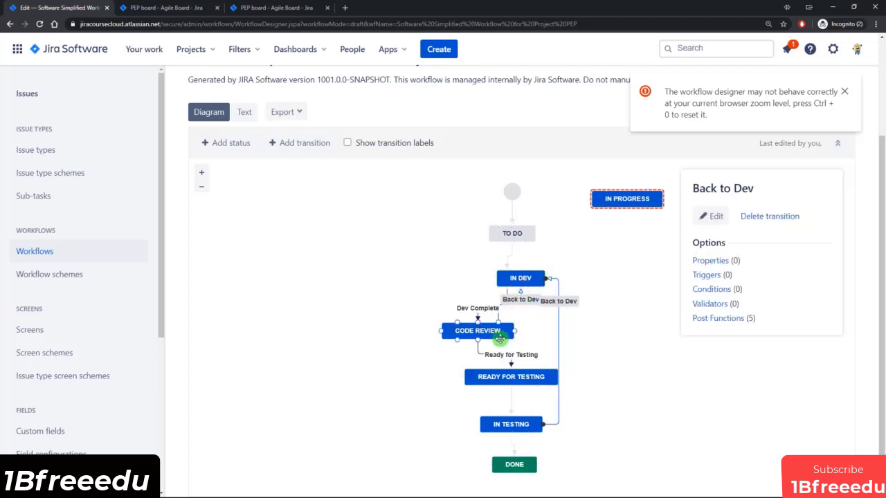
drag(500, 339, 520, 332)
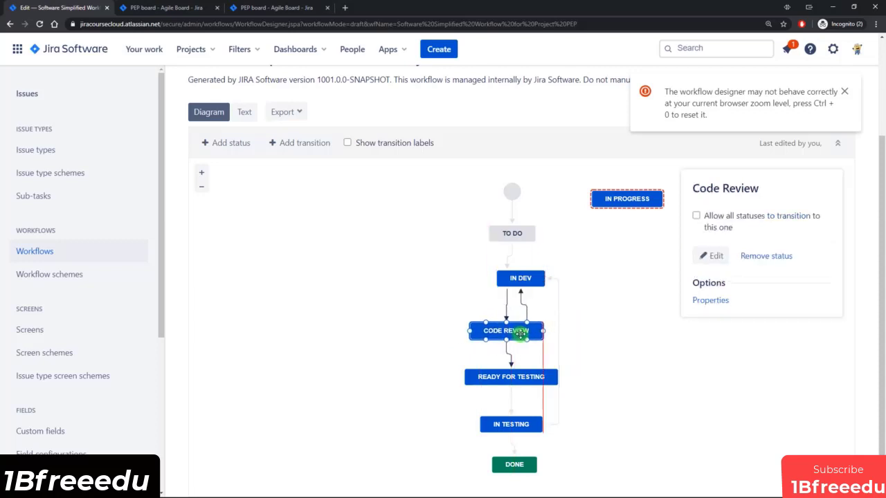
click(607, 343)
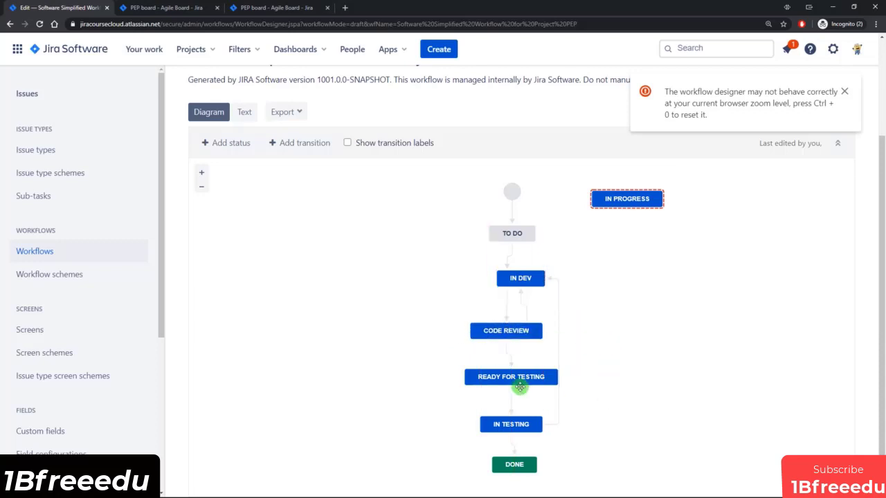
drag(520, 380, 511, 377)
click(621, 408)
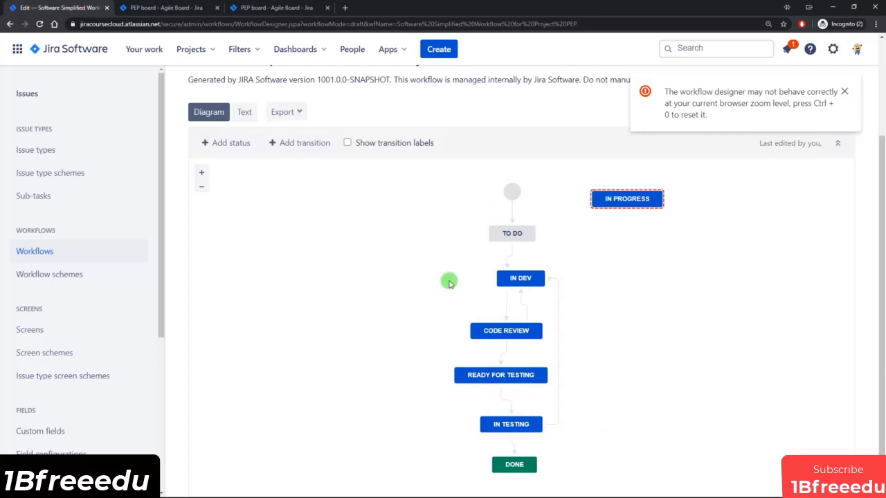
Try to delete the In Progress status from the draft and dismiss the cannot-remove warning.
scroll(560, 389, up, 2)
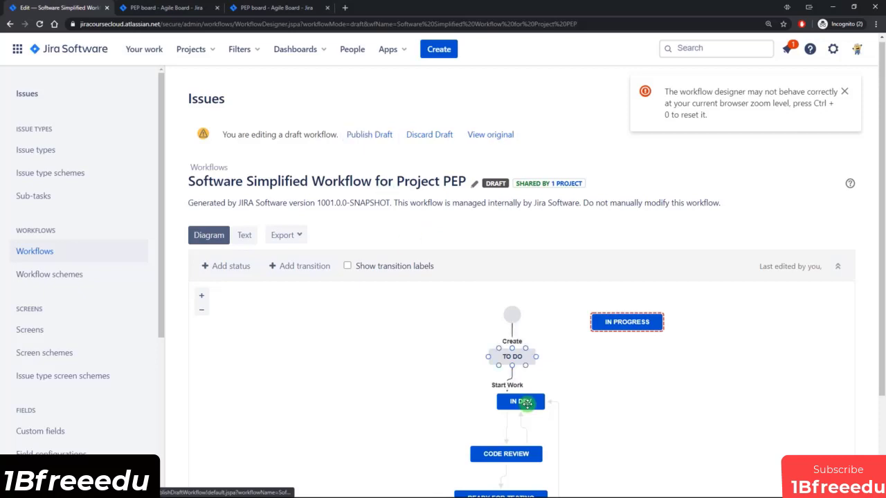
scroll(565, 459, down, 1)
scroll(566, 459, down, 2)
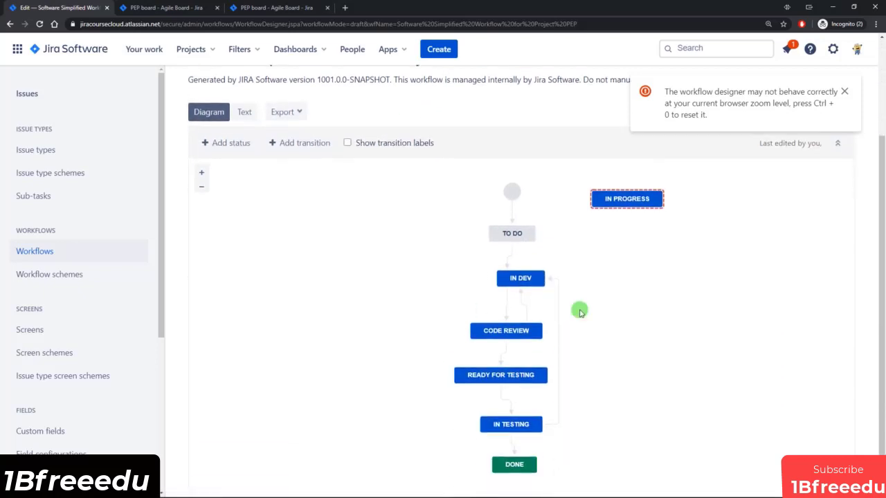
drag(627, 199, 626, 231)
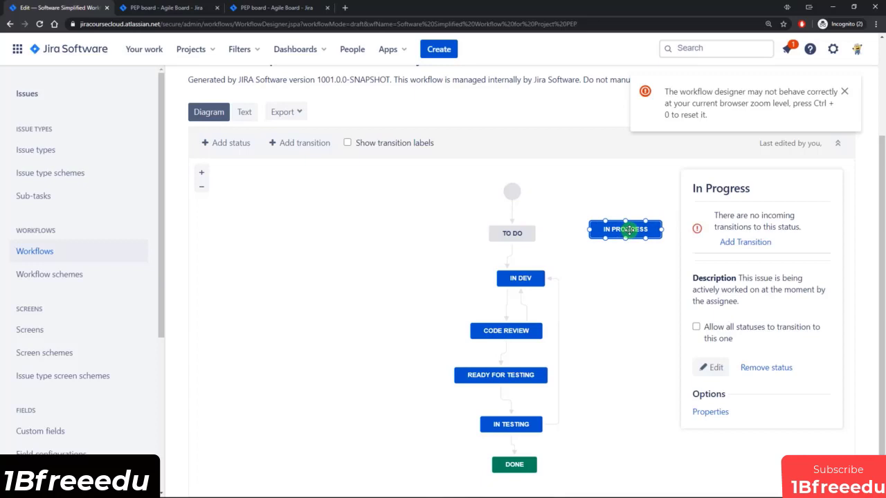
click(782, 367)
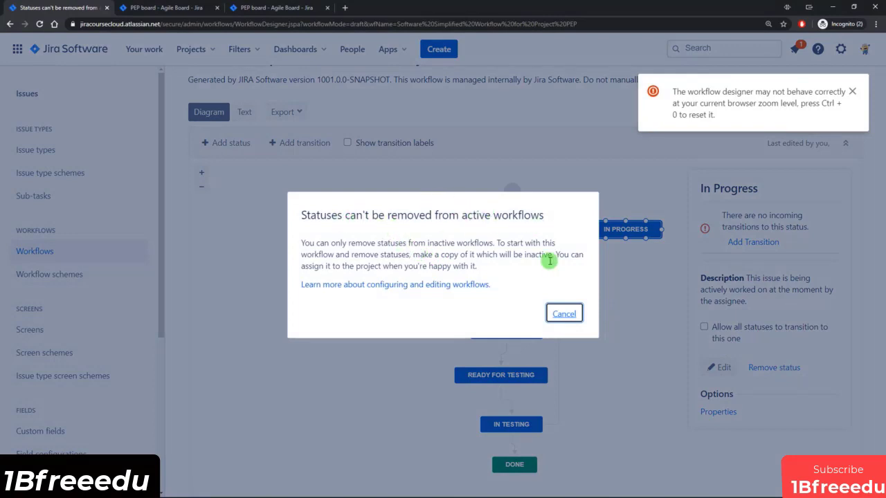
click(564, 315)
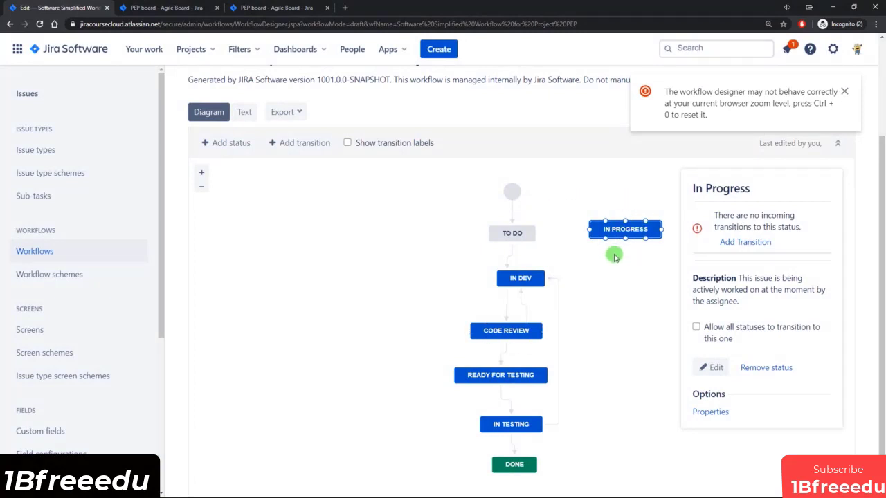
click(616, 290)
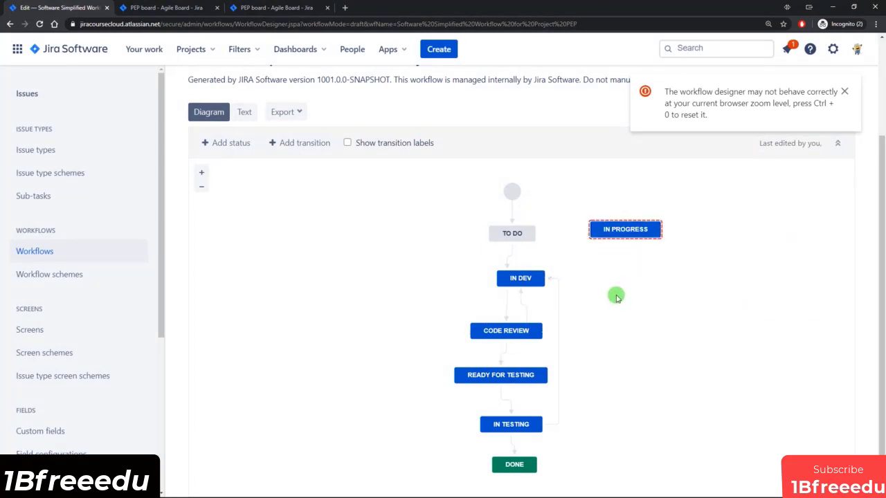
Publish the draft PEP workflow without keeping a backup copy.
scroll(616, 296, up, 2)
click(373, 135)
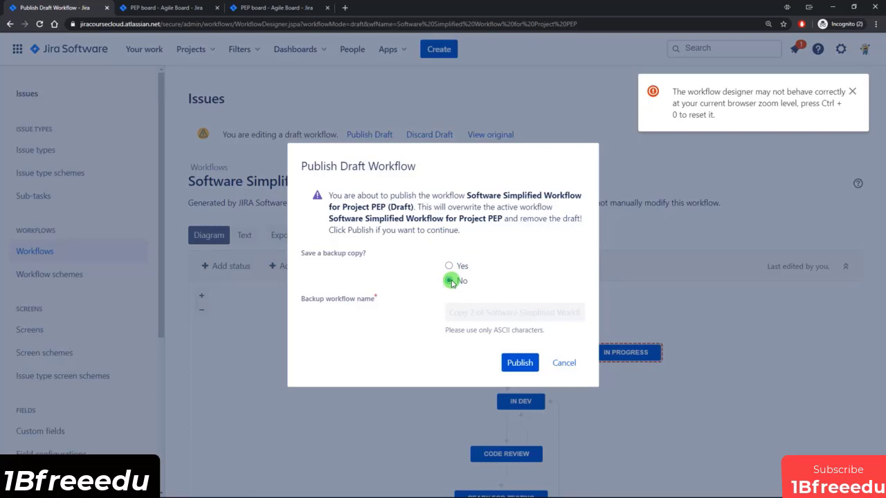
click(519, 362)
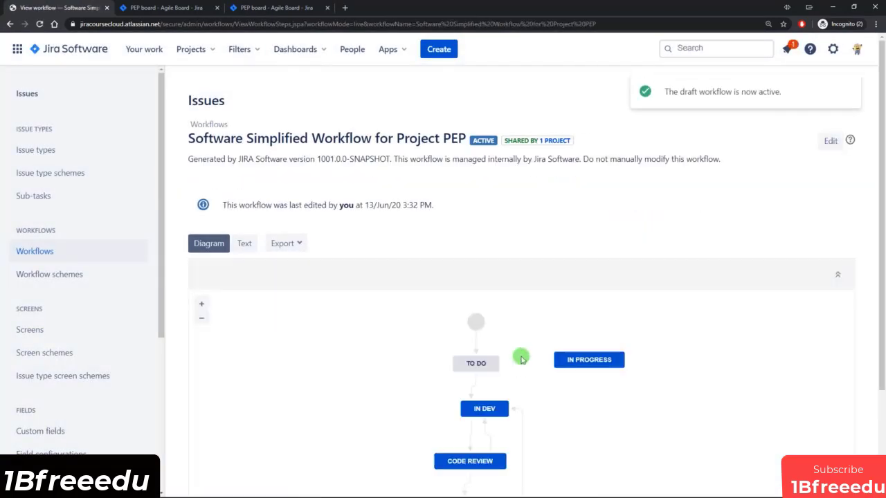
scroll(521, 359, down, 1)
scroll(519, 359, down, 1)
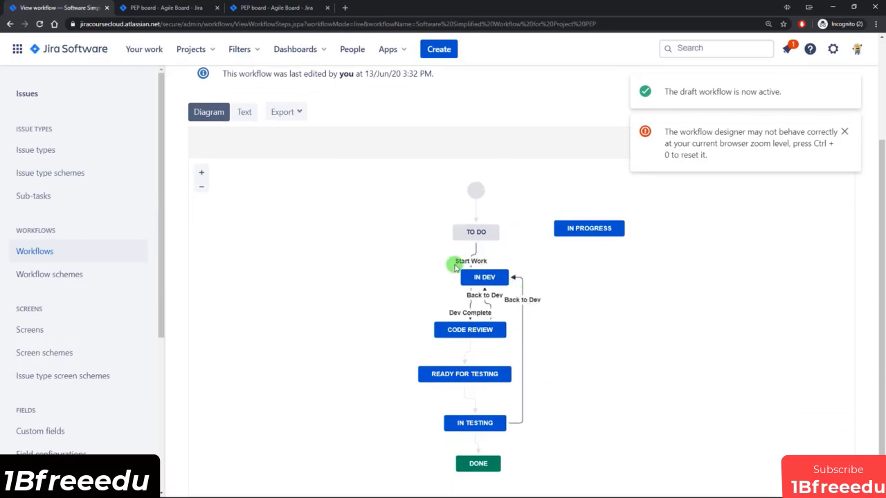
click(170, 7)
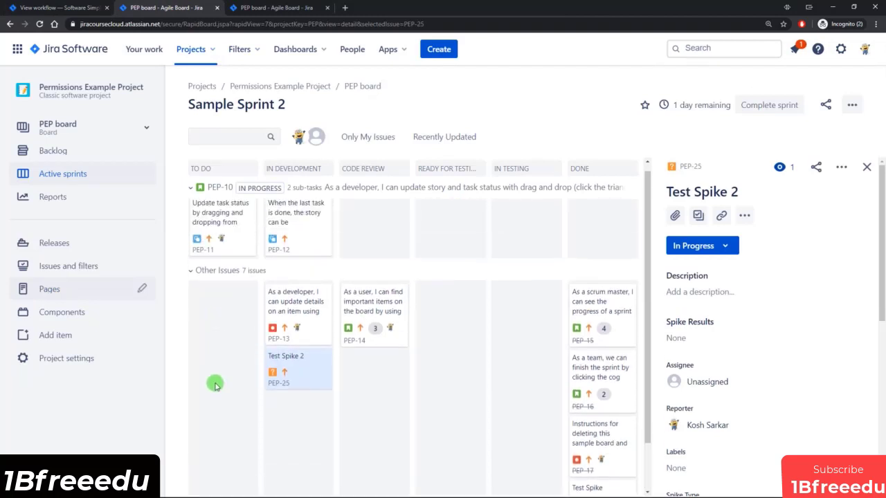
Send PEP-1 from the backlog to Sample Sprint 2 and return to the active sprint board.
click(54, 151)
scroll(299, 229, down, 4)
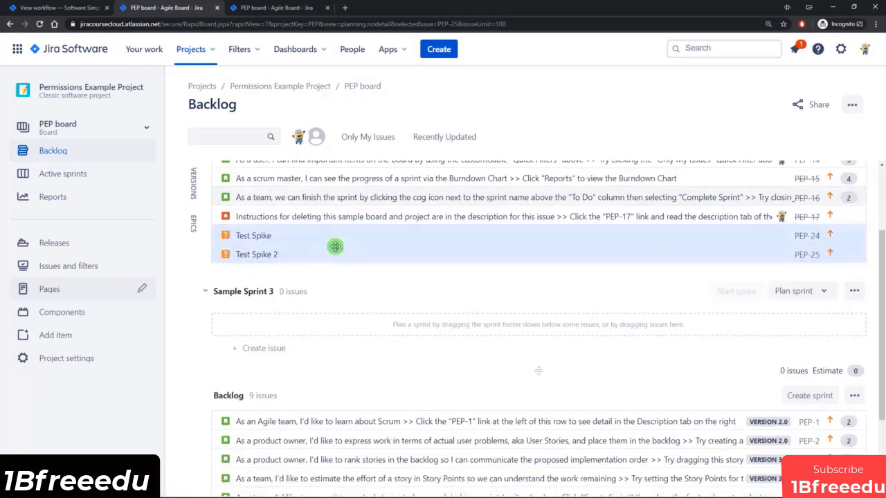
right_click(303, 294)
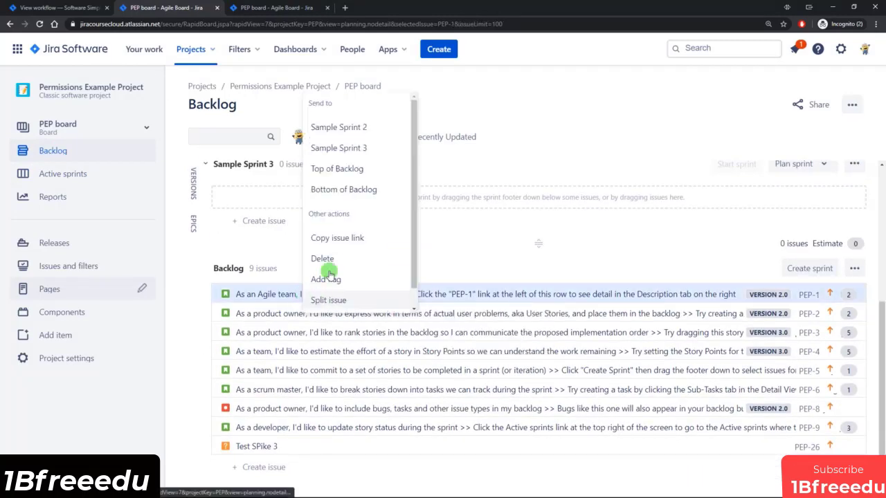
click(348, 125)
click(543, 315)
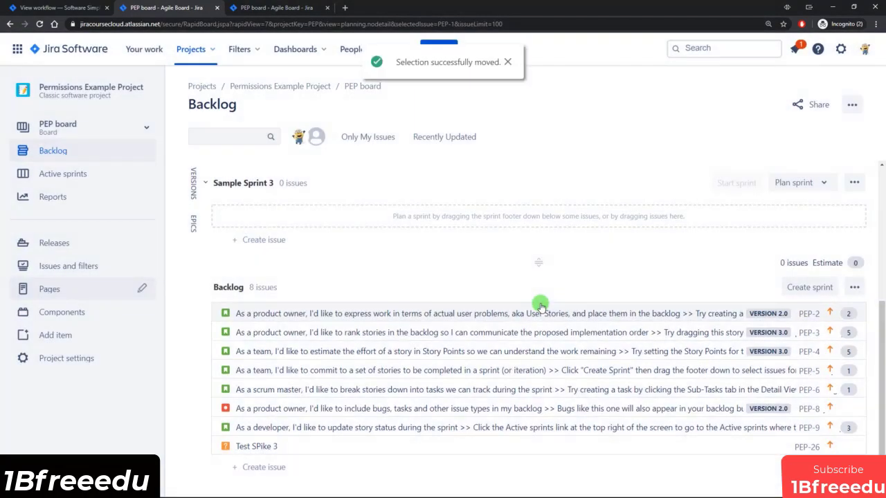
click(55, 173)
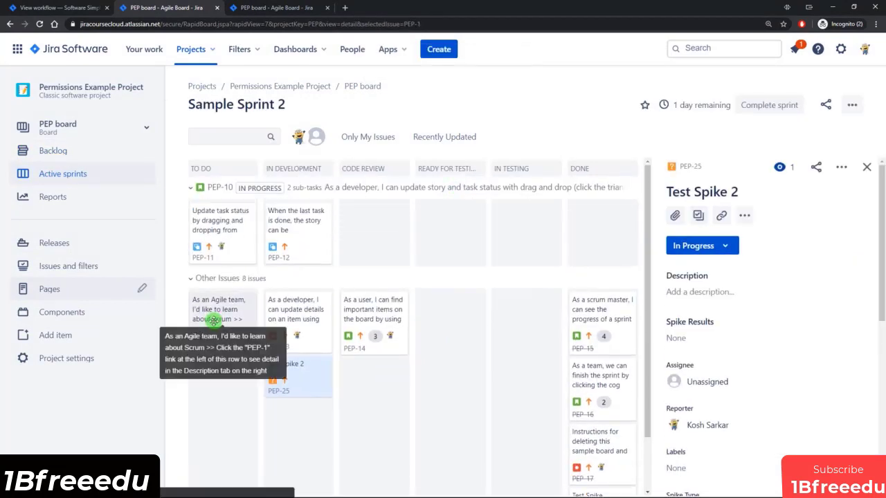
Repeatedly try dragging PEP-1 into In Development, then dismiss the move error.
drag(212, 312, 236, 325)
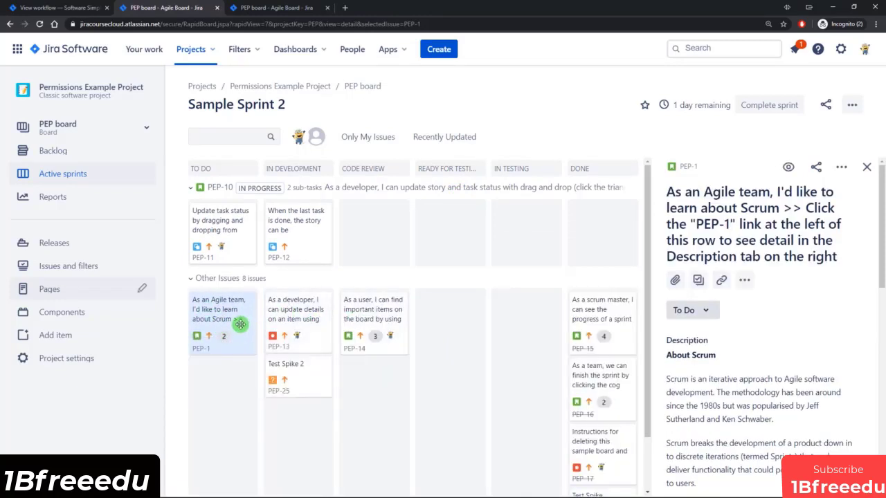
click(39, 25)
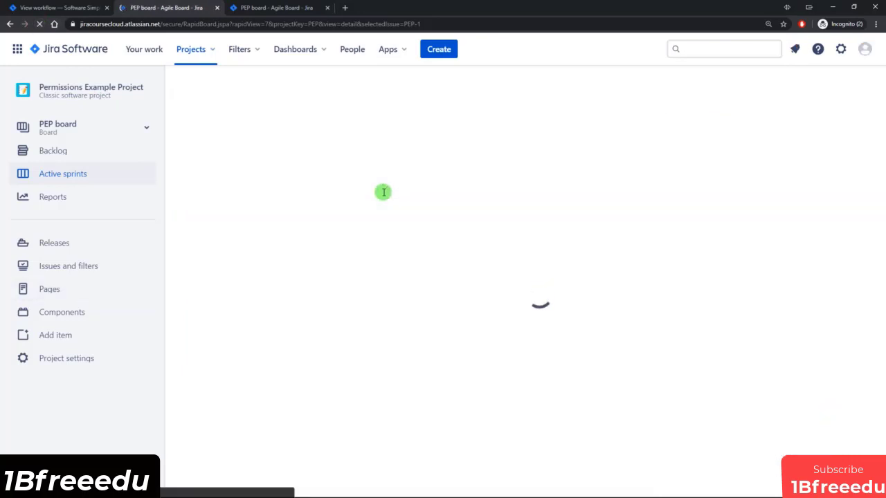
drag(221, 311, 231, 323)
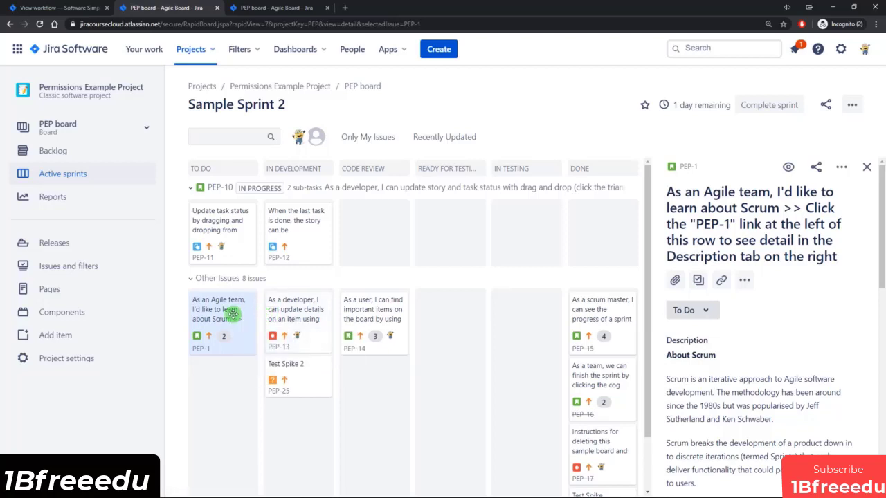
drag(227, 315, 272, 345)
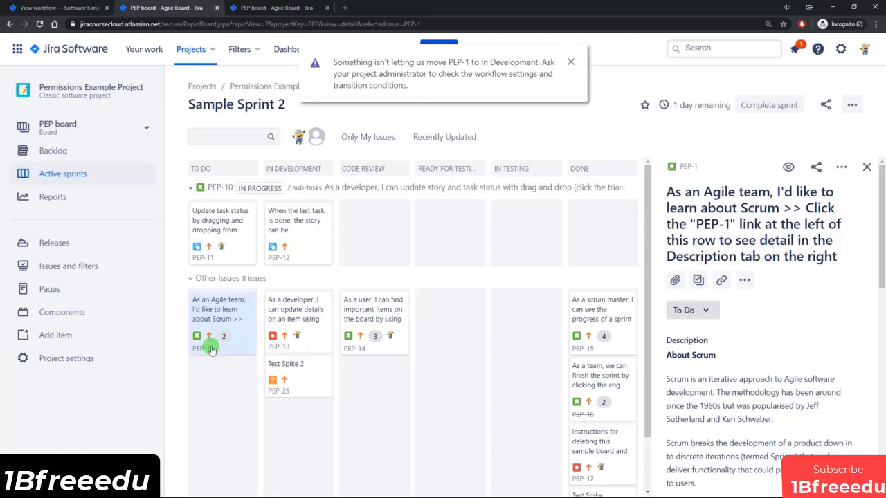
click(571, 61)
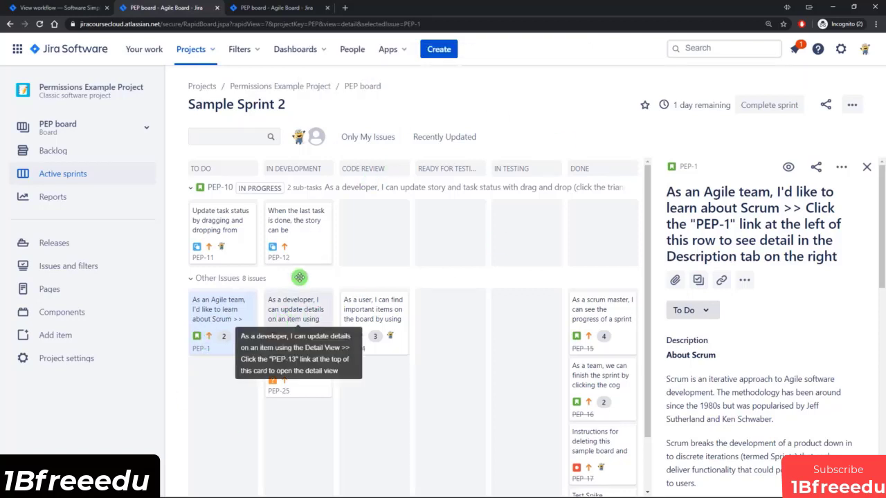
click(277, 7)
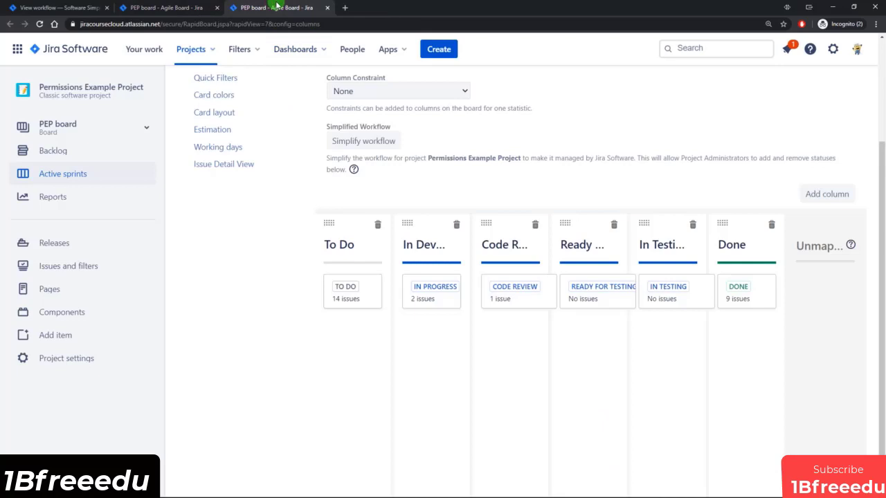
Drag the unmapped IN DEV status into the In Development column and rename the column 'In Progress'.
click(40, 24)
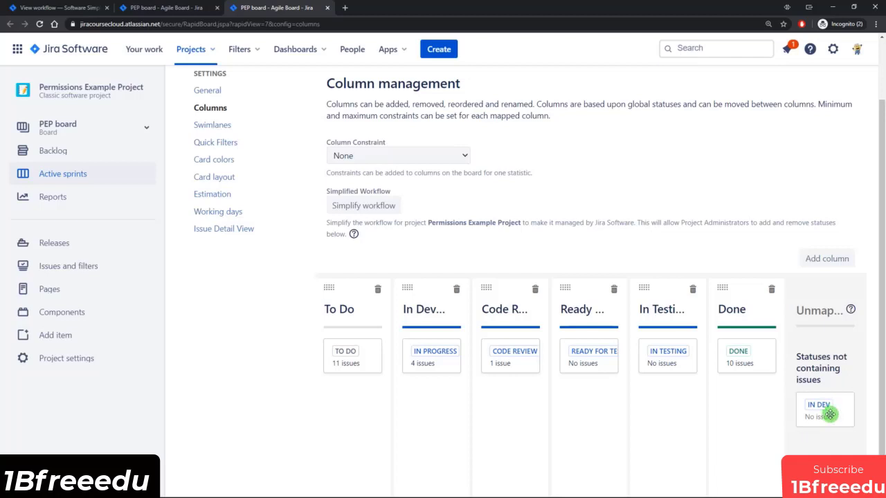
drag(830, 414, 427, 411)
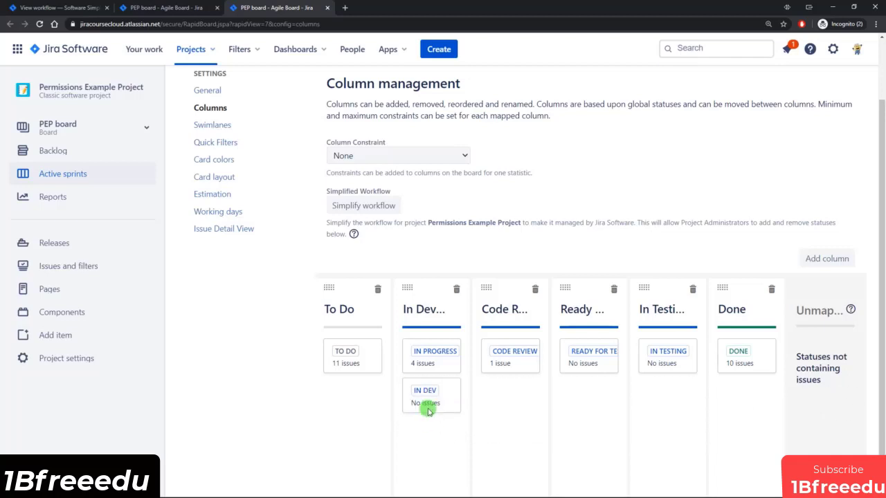
click(422, 310)
text(In Progres)
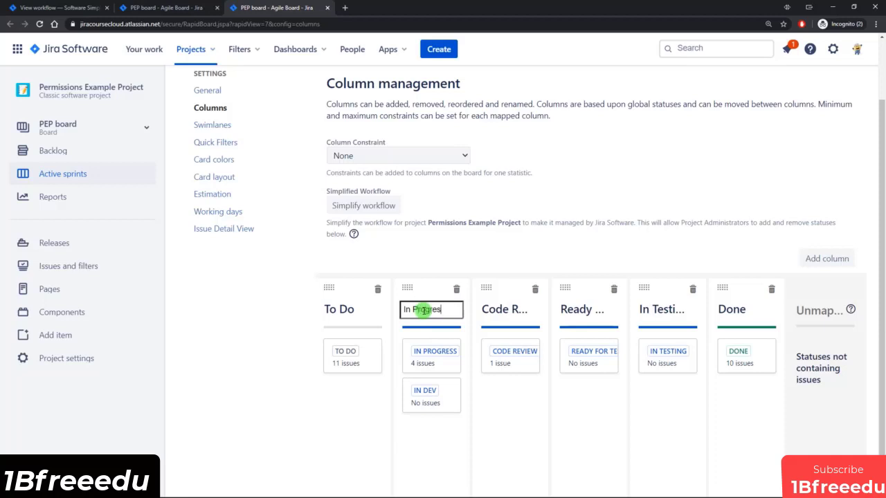
text(s)
key(Return)
click(181, 7)
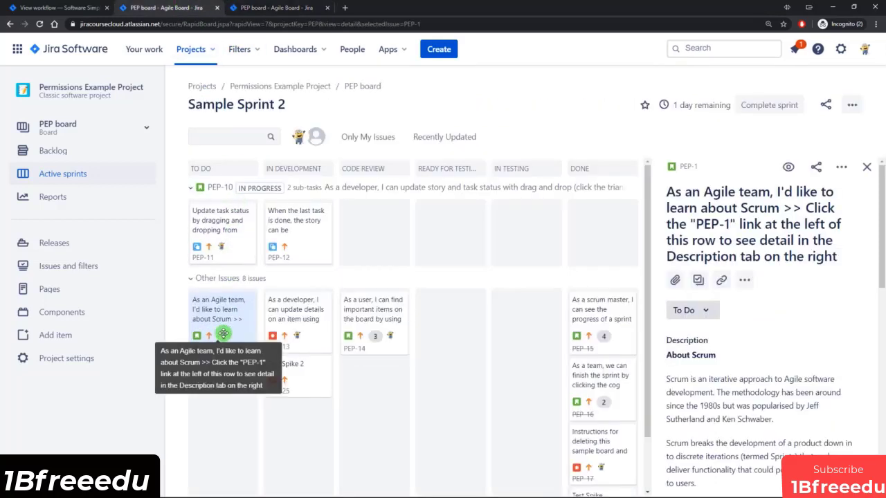
Move PEP-1 into the In Progress column and reload the board to refresh its status.
click(40, 24)
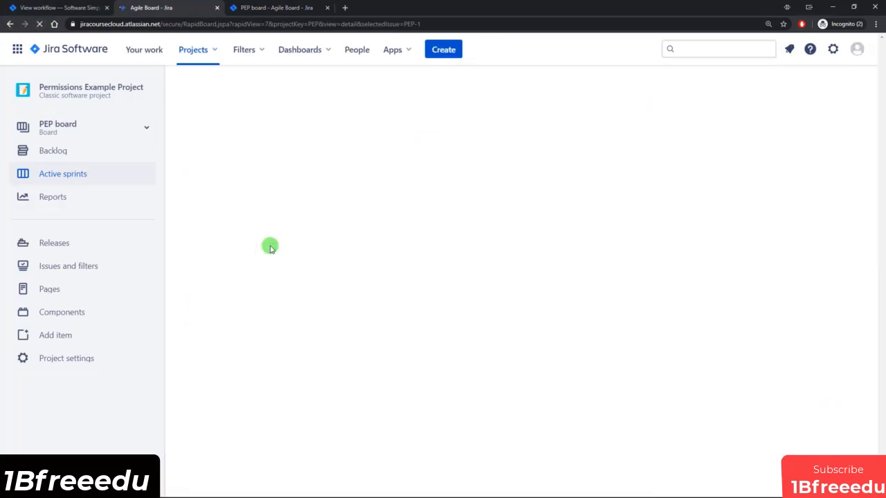
drag(217, 315, 292, 355)
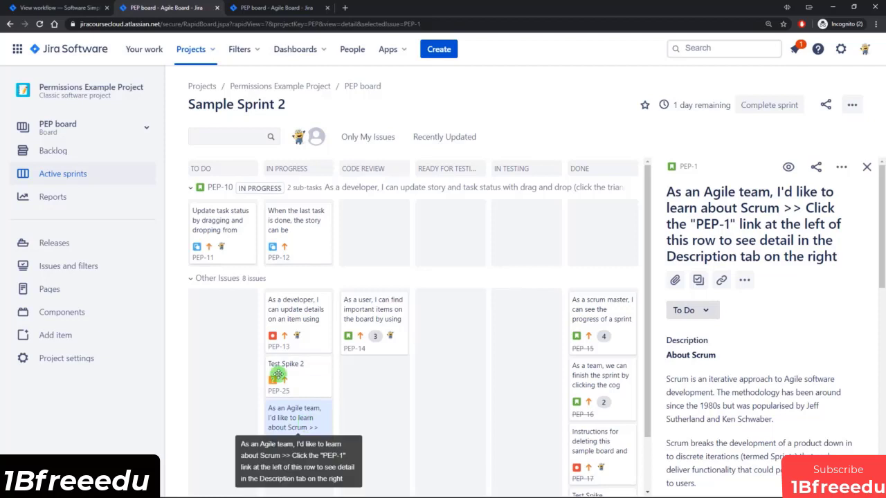
click(694, 313)
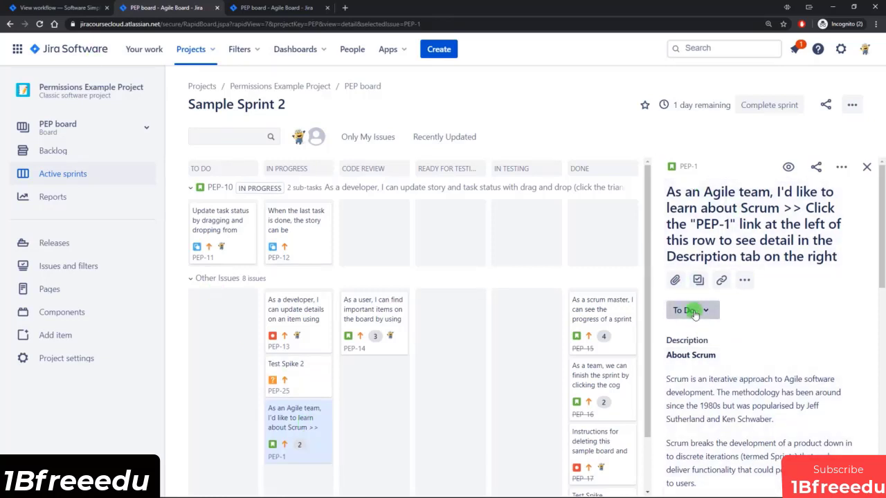
click(41, 24)
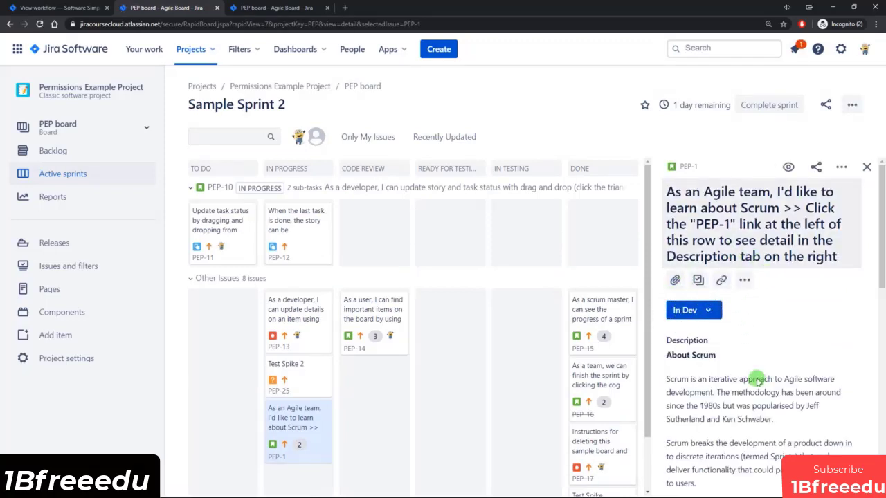
Inspect Test Spike 2 and PEP-13, view PEP-13's workflow, and try moving PEP-13 toward In Testing.
click(304, 379)
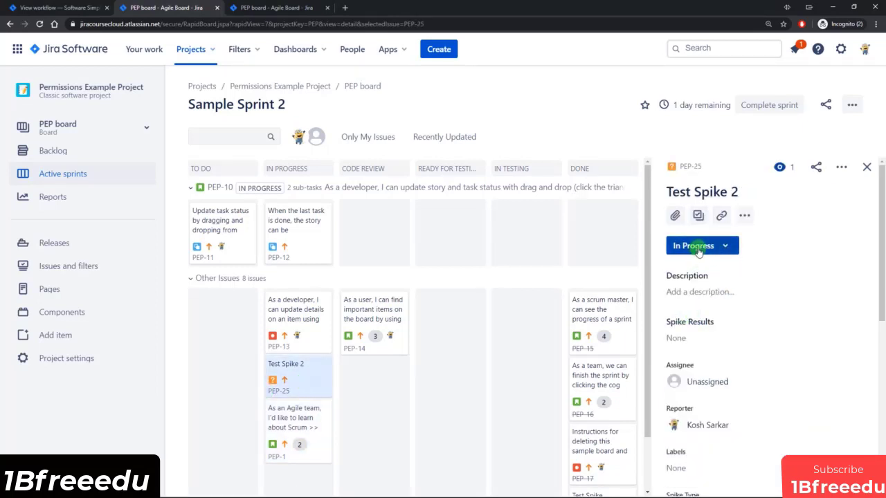
click(308, 320)
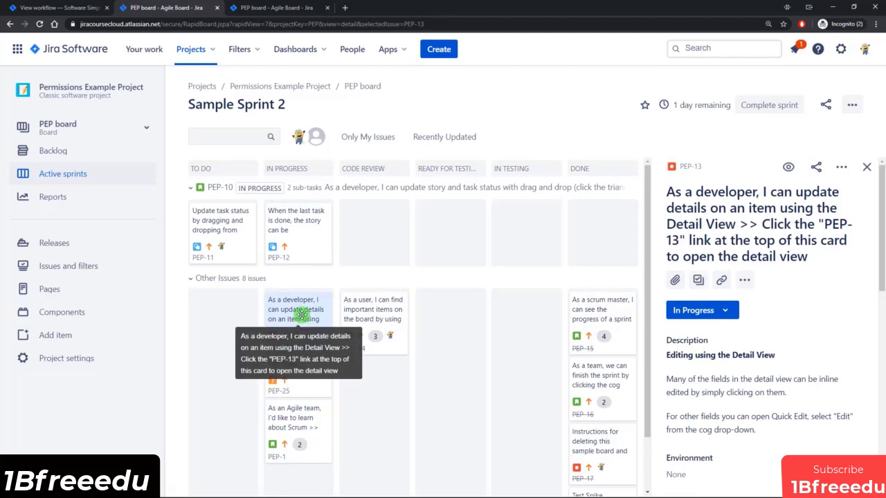
click(721, 310)
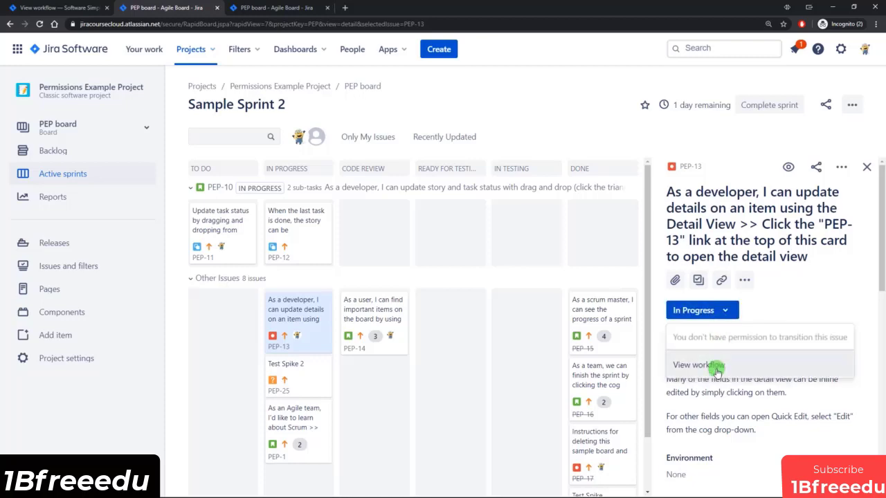
click(716, 370)
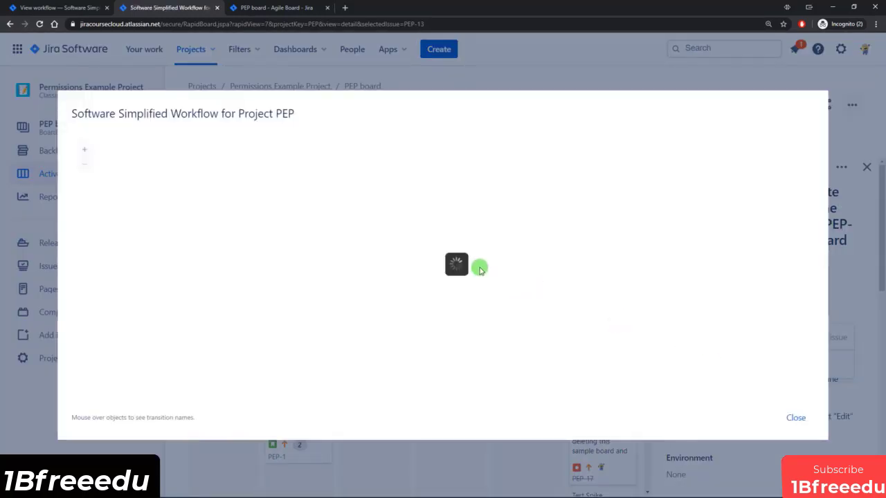
click(794, 418)
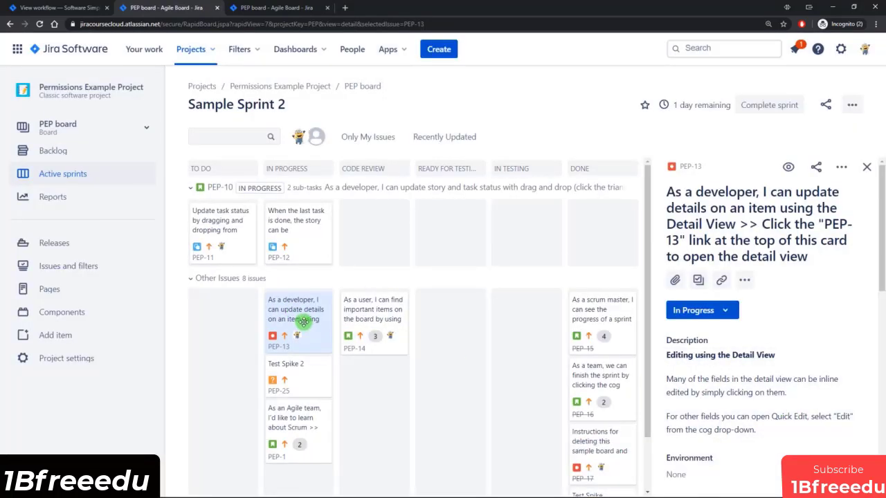
mouse_move(303, 322)
mouse_down()
mouse_move(281, 322)
mouse_move(507, 328)
mouse_move(245, 320)
mouse_move(315, 329)
mouse_move(315, 313)
mouse_move(314, 332)
mouse_up()
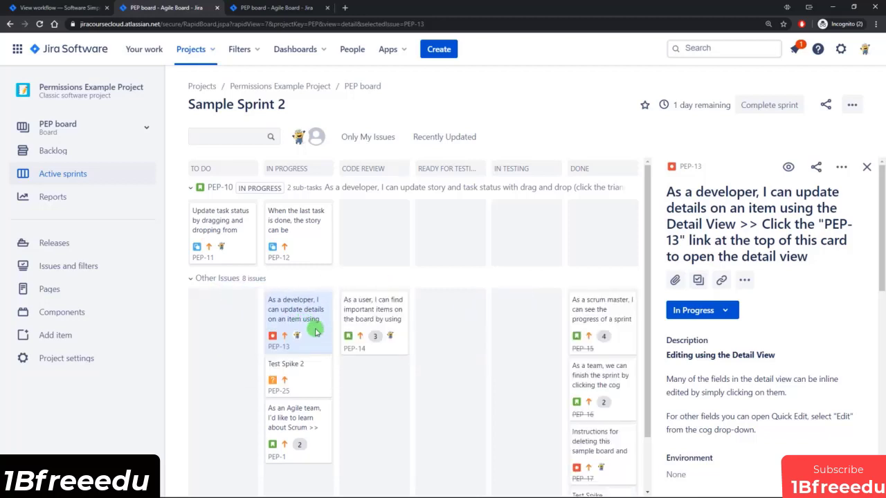
click(58, 7)
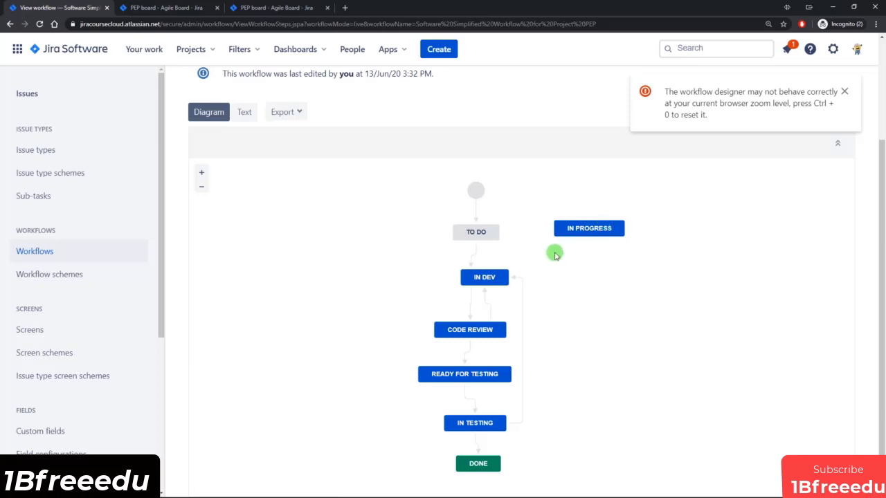
Make a copy of the PEP project workflow from the Workflows list.
scroll(554, 255, up, 1)
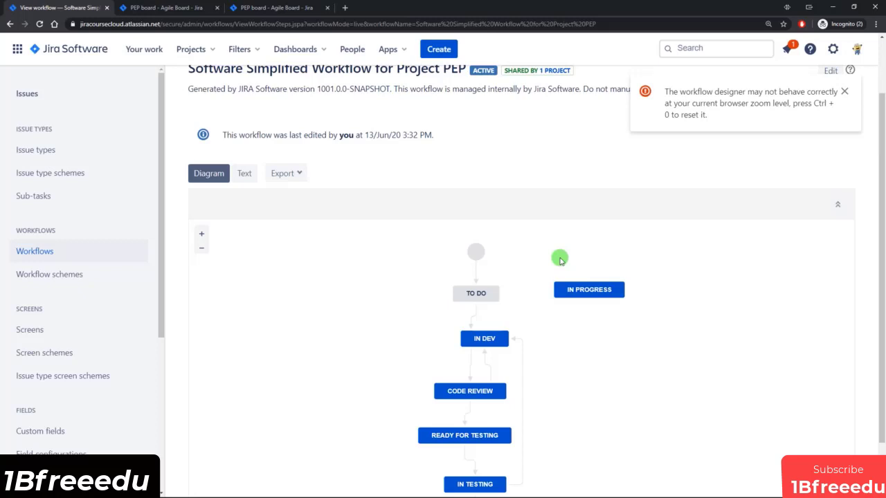
scroll(564, 298, up, 1)
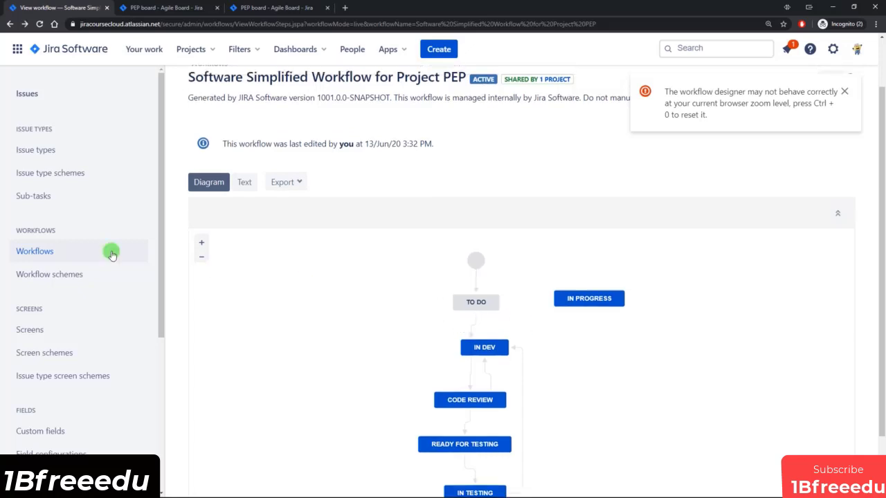
click(34, 251)
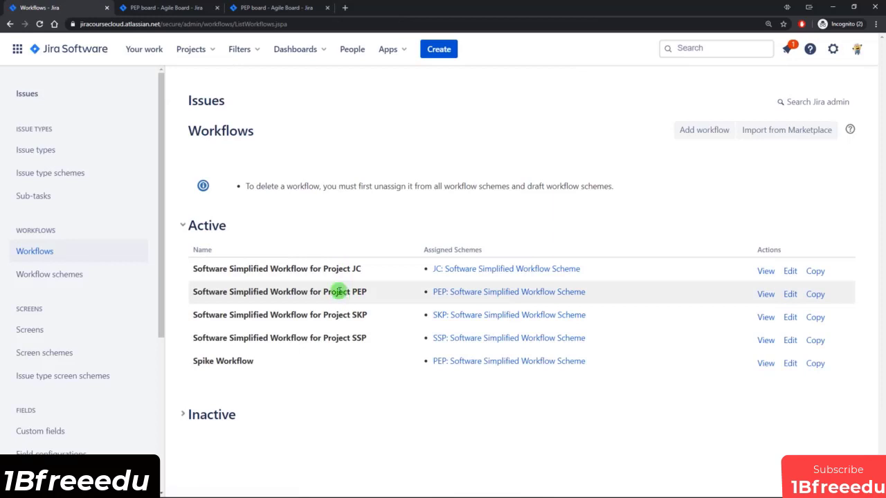
click(814, 294)
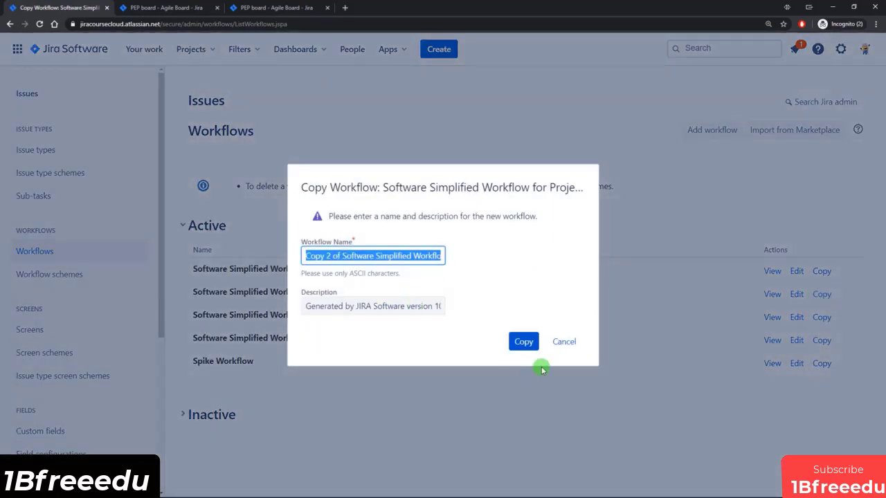
click(522, 340)
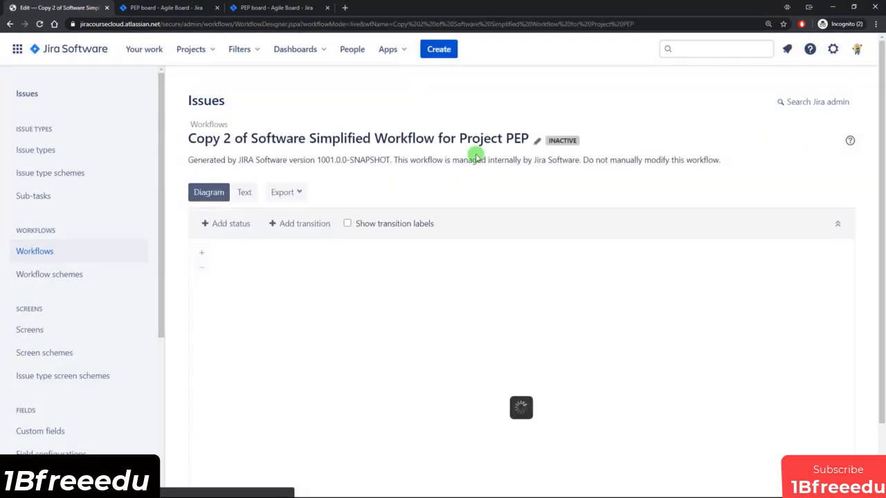
Add Copy 2 of the workflow to the PEP workflow scheme for all unassigned issue types.
click(49, 274)
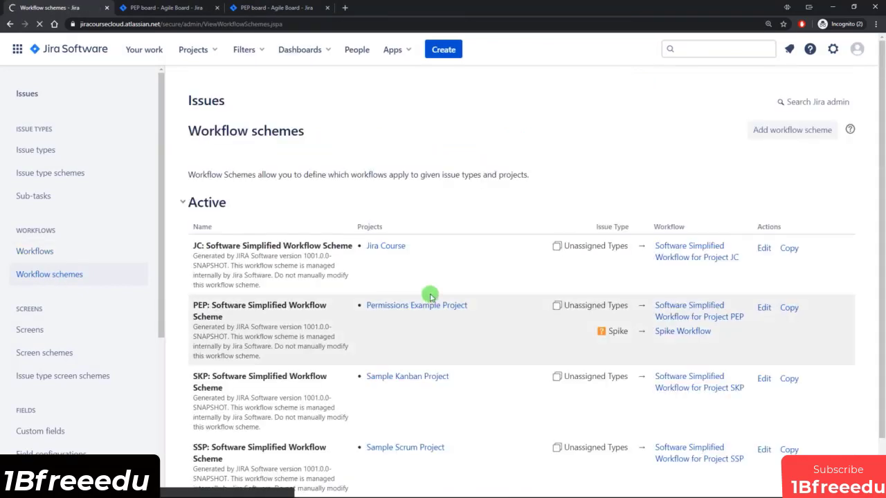
click(764, 309)
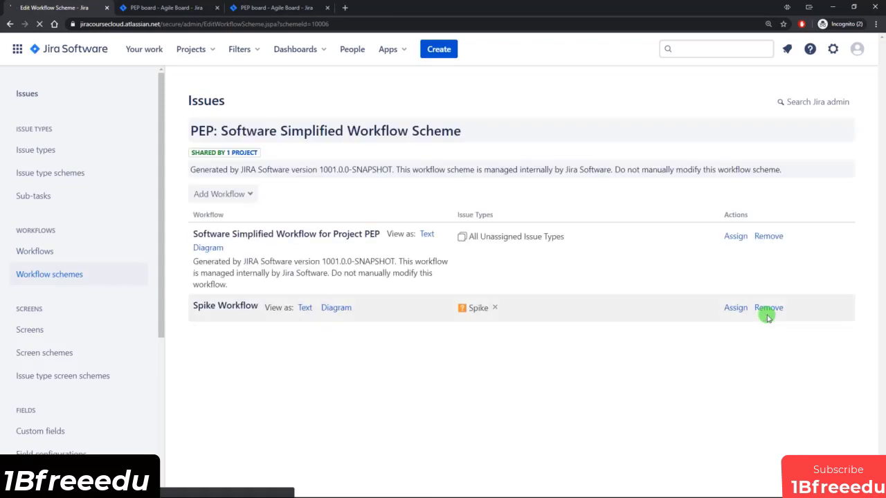
click(225, 194)
click(225, 220)
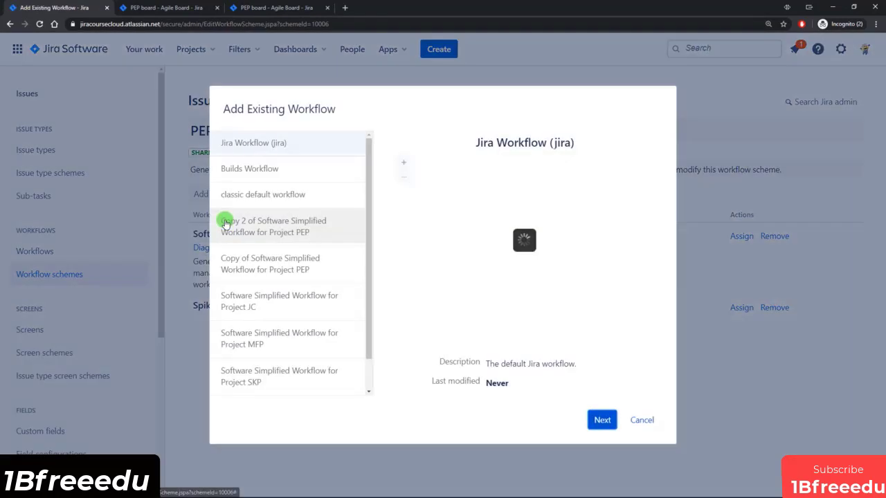
click(261, 231)
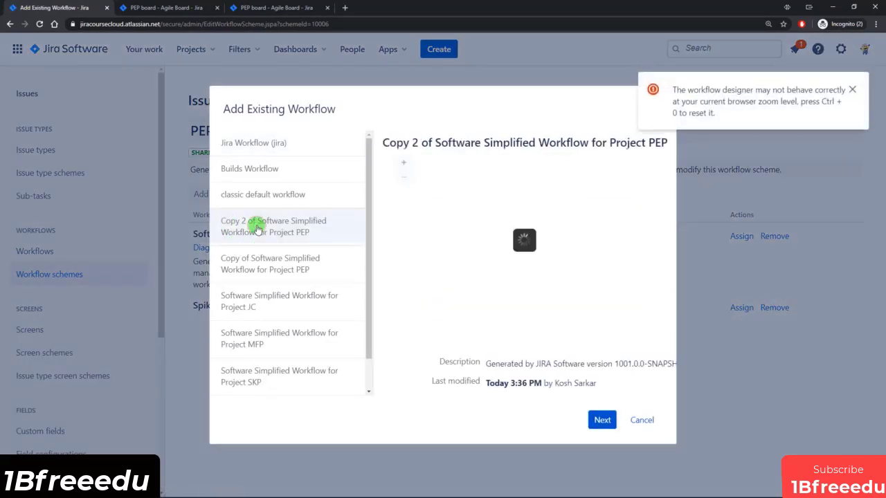
click(608, 420)
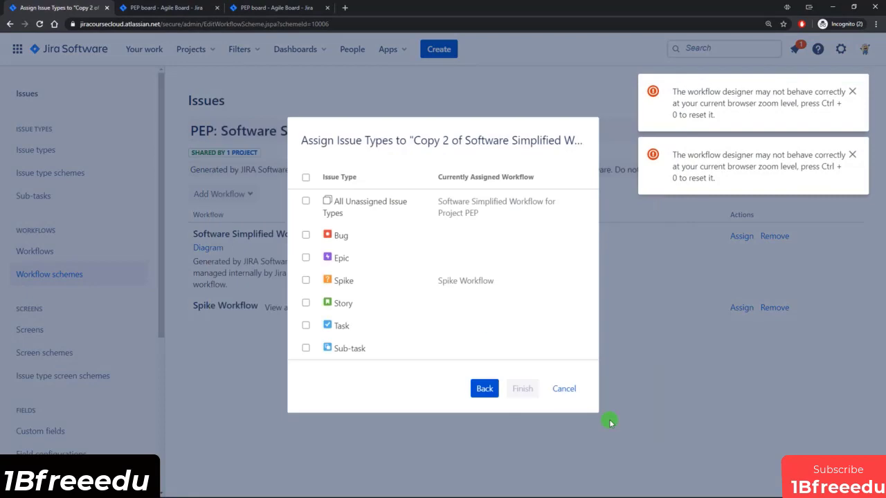
click(305, 202)
click(521, 388)
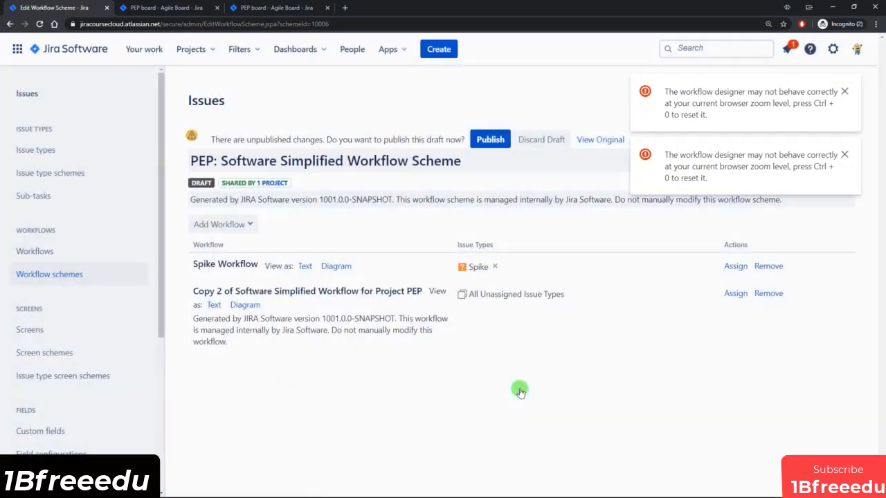
Publish the PEP workflow scheme, associate the issues, and acknowledge the migration.
click(482, 141)
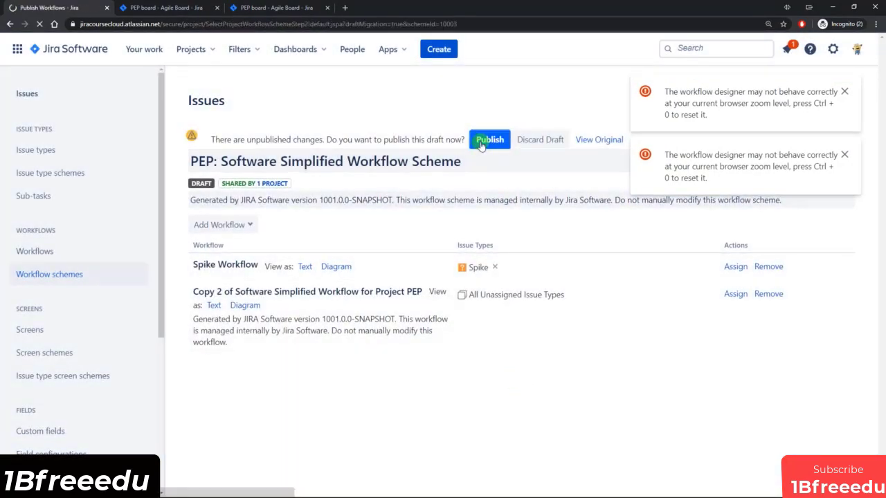
click(202, 225)
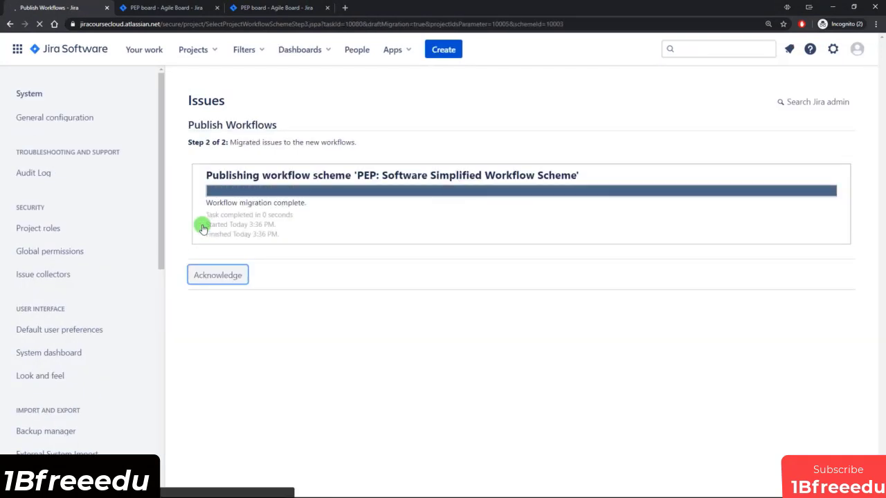
click(218, 274)
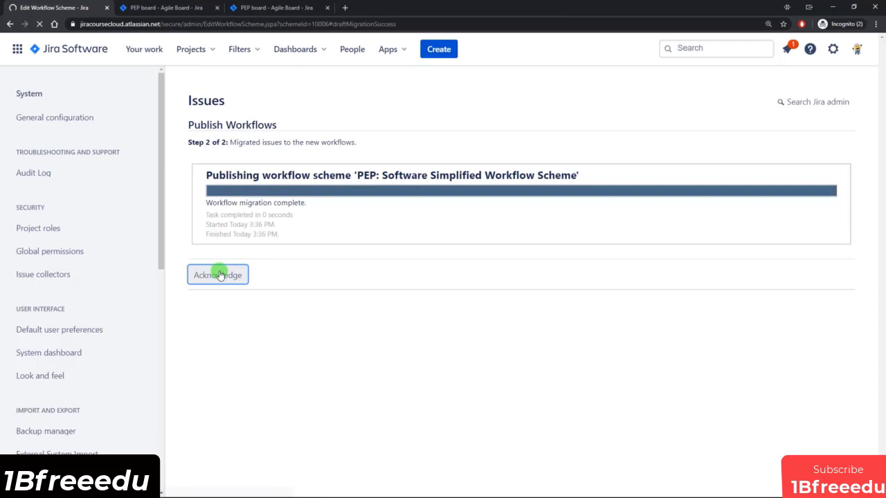
click(59, 251)
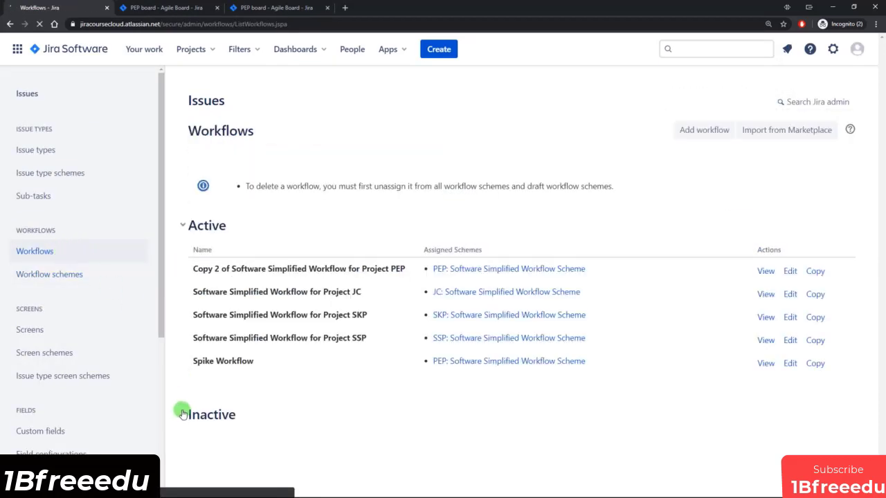
Open the inactive Software Simplified Workflow for Project PEP in the workflow editor.
click(183, 412)
scroll(318, 373, down, 1)
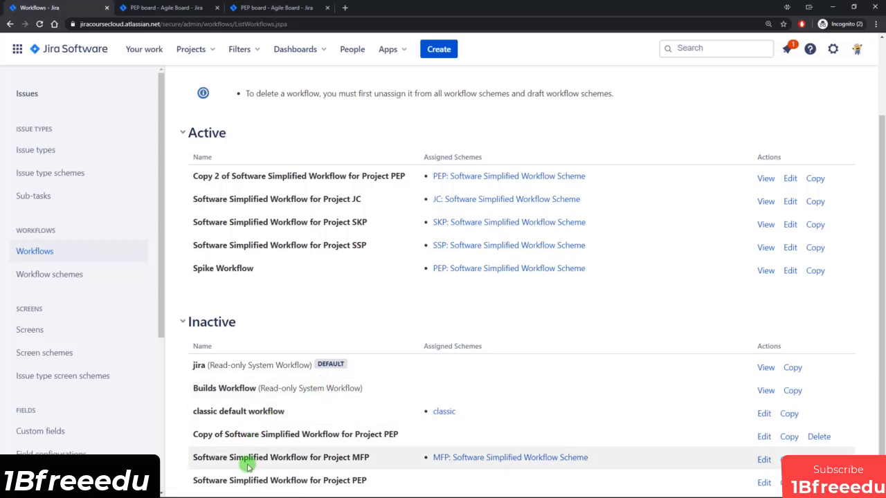
drag(291, 482, 338, 483)
click(361, 482)
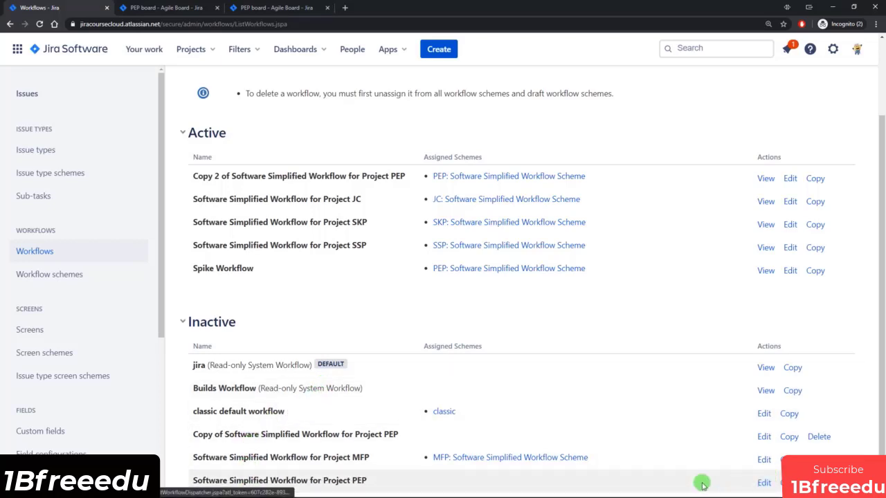
click(762, 483)
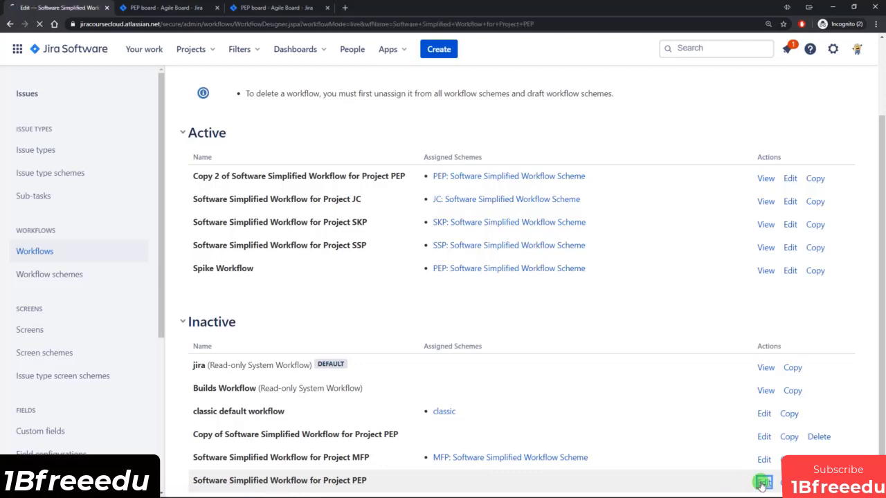
Remove the IN PROGRESS status from the workflow diagram and confirm the removal.
click(596, 309)
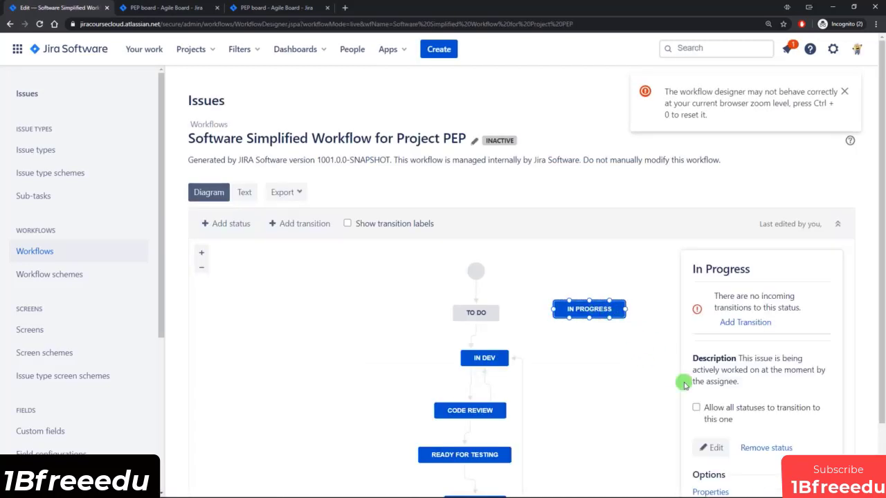
scroll(692, 408, down, 2)
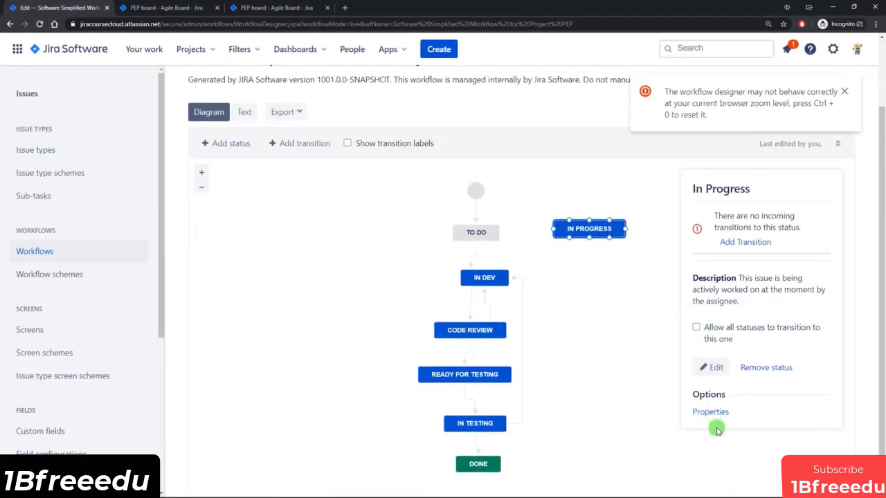
click(772, 373)
click(526, 300)
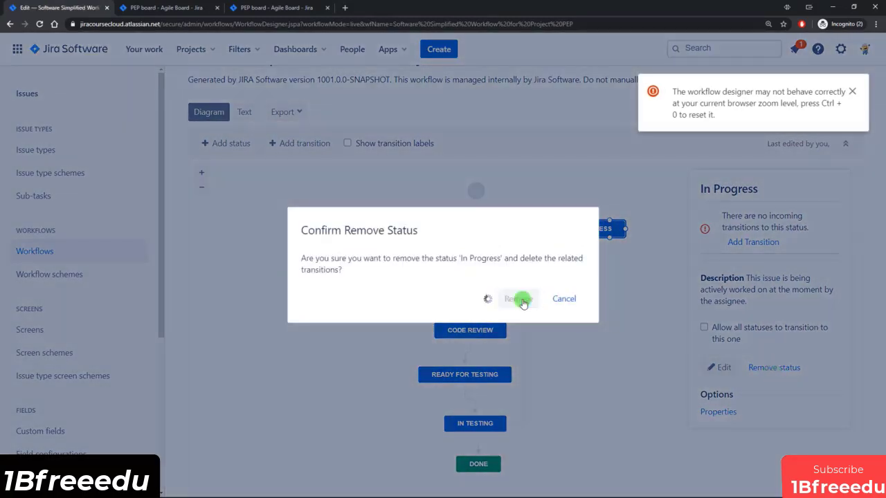
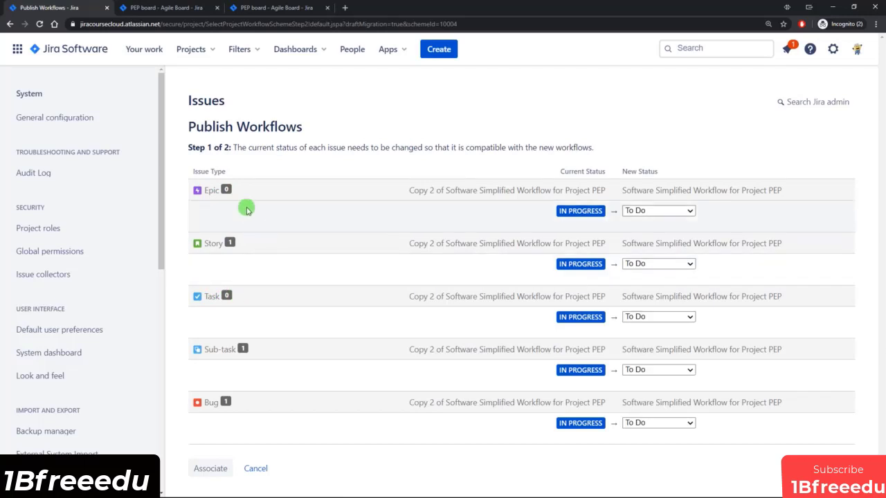
Map Story, Sub-task and Bug issues to In Dev, then associate and acknowledge the migration.
mouse_move(565, 321)
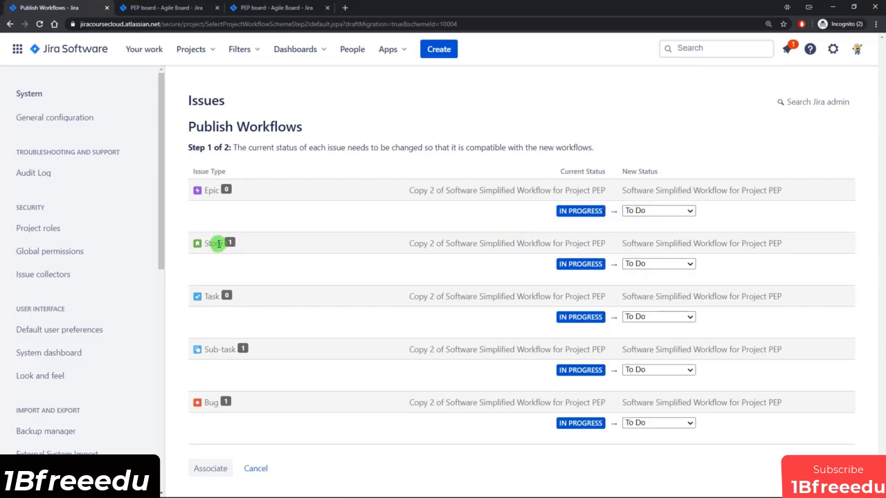
click(664, 263)
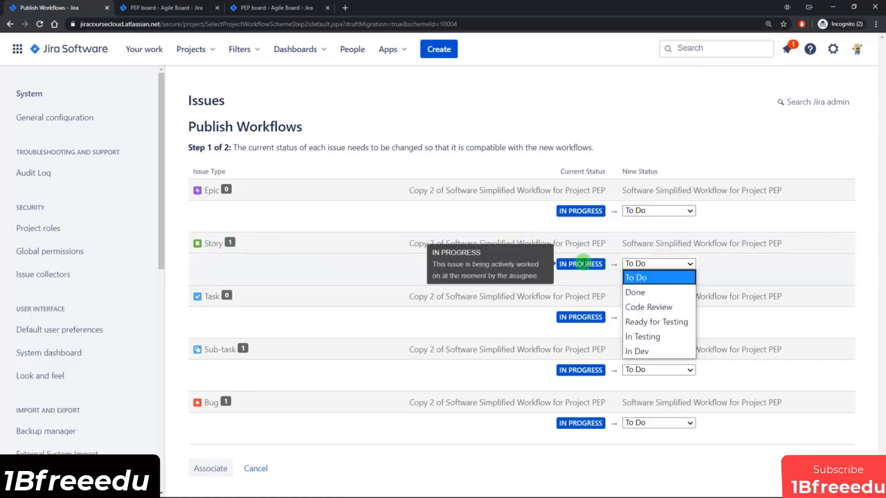
click(640, 351)
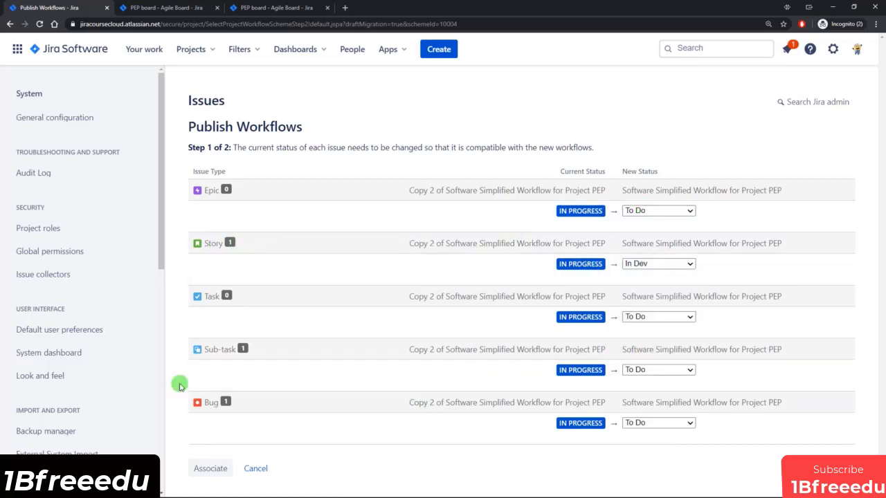
click(642, 368)
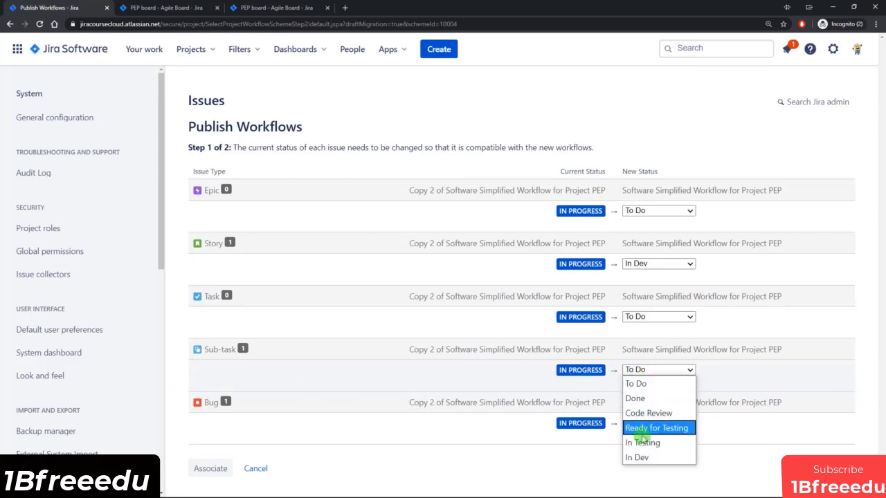
click(641, 457)
click(662, 422)
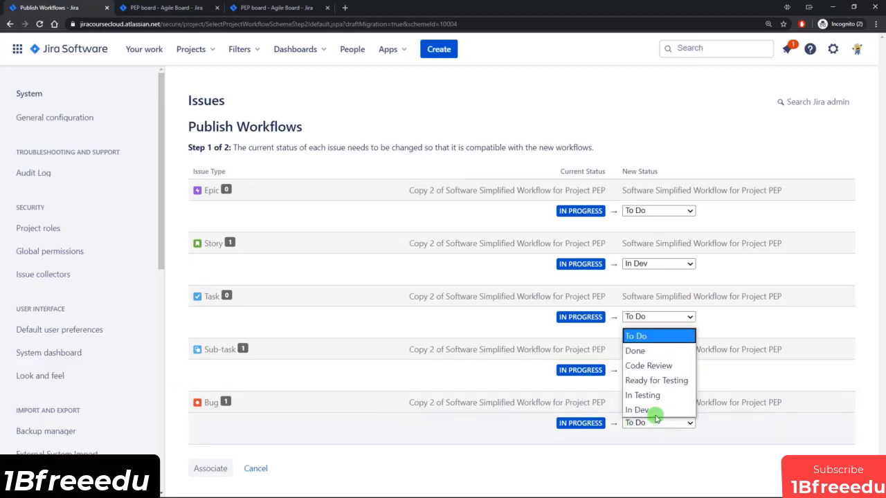
click(650, 410)
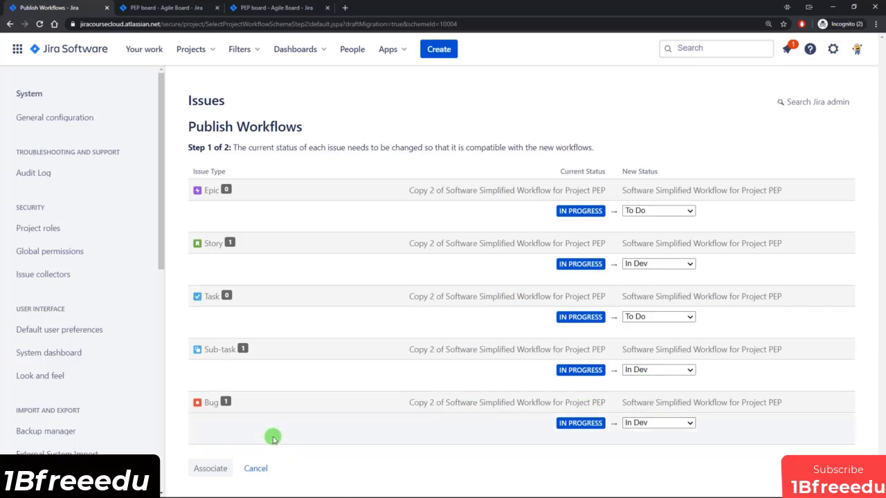
click(208, 468)
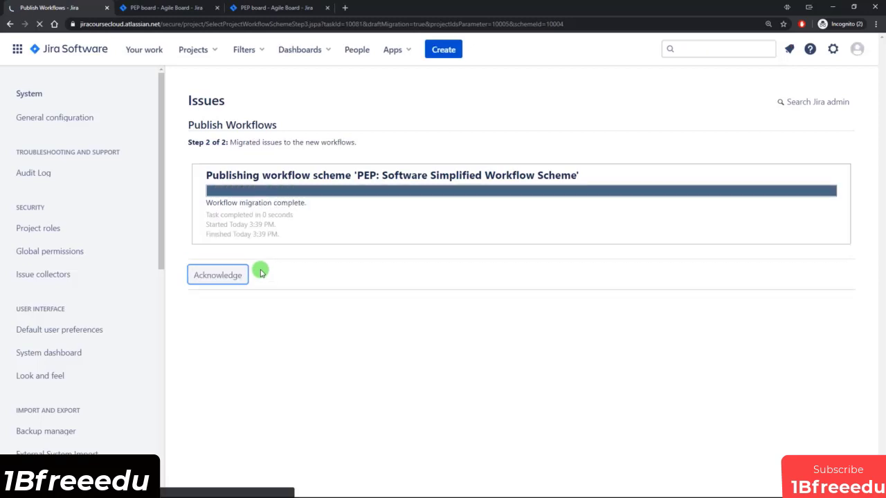
click(230, 274)
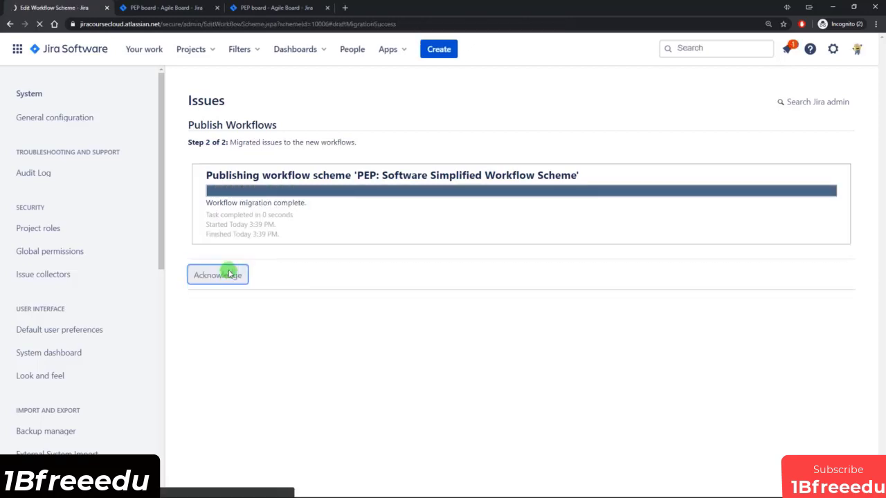
Reload the PEP board and try moving the PEP-13 card to check its In Dev status.
click(158, 14)
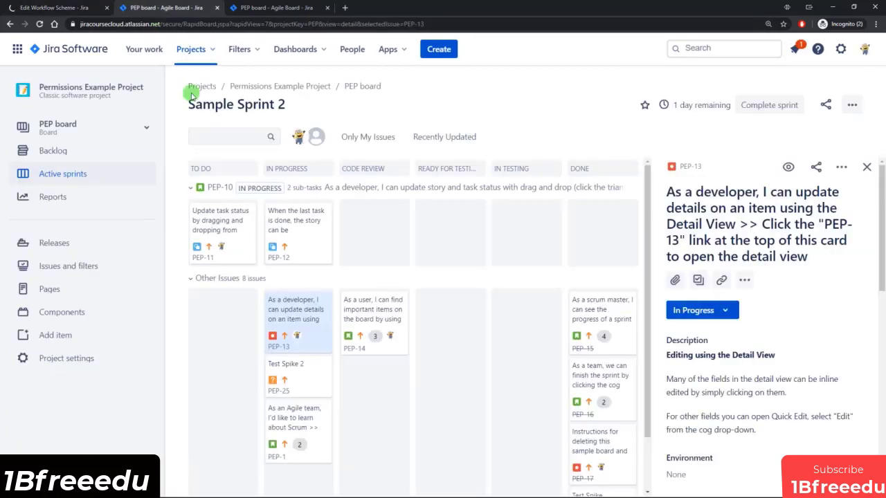
click(41, 26)
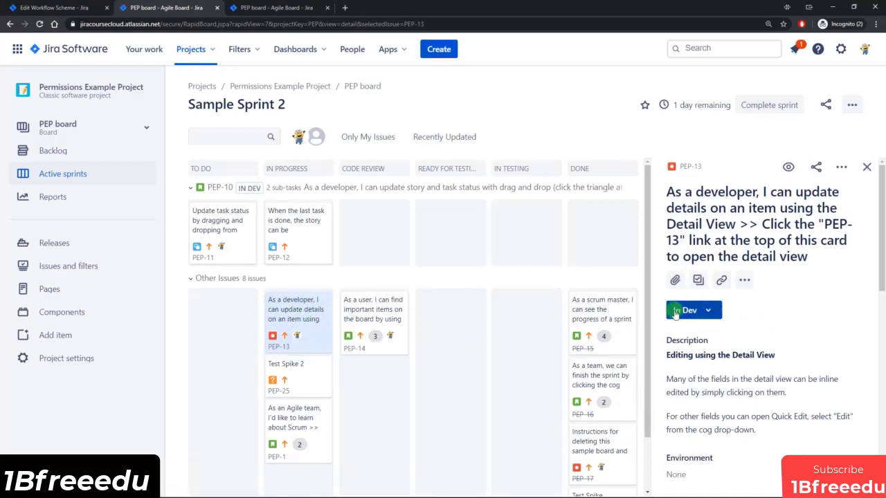
drag(286, 318, 309, 328)
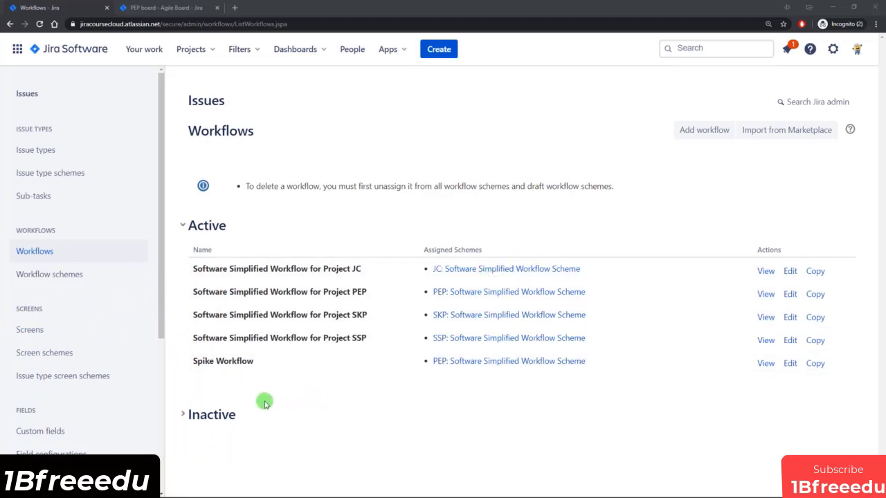
Open a Spike Workflow draft, review Start Work's details, and start editing the Done transition.
drag(203, 360, 270, 362)
click(270, 362)
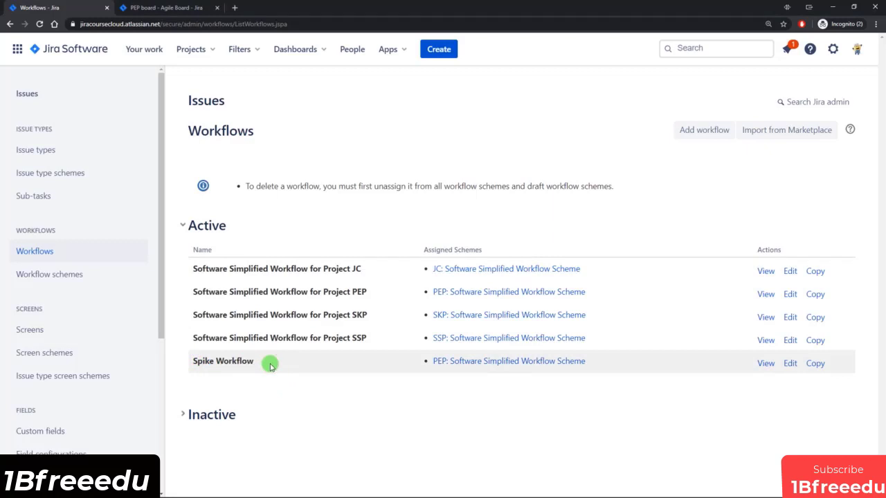
click(789, 365)
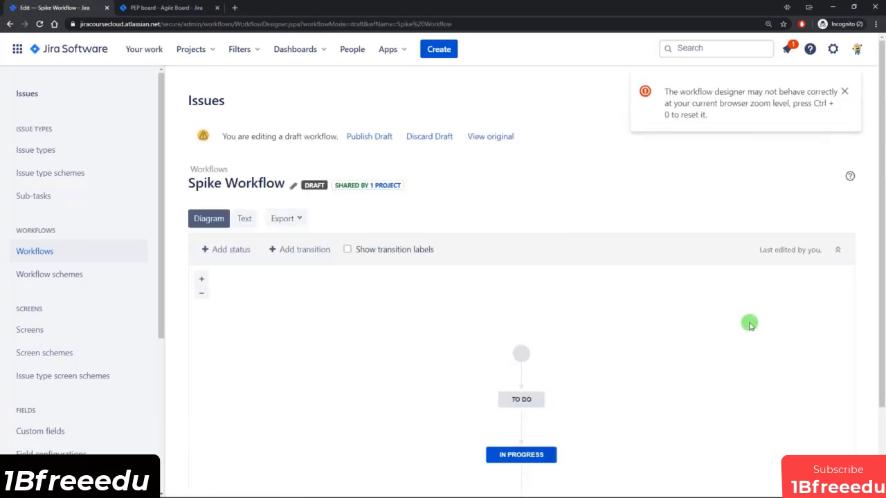
scroll(712, 315, down, 2)
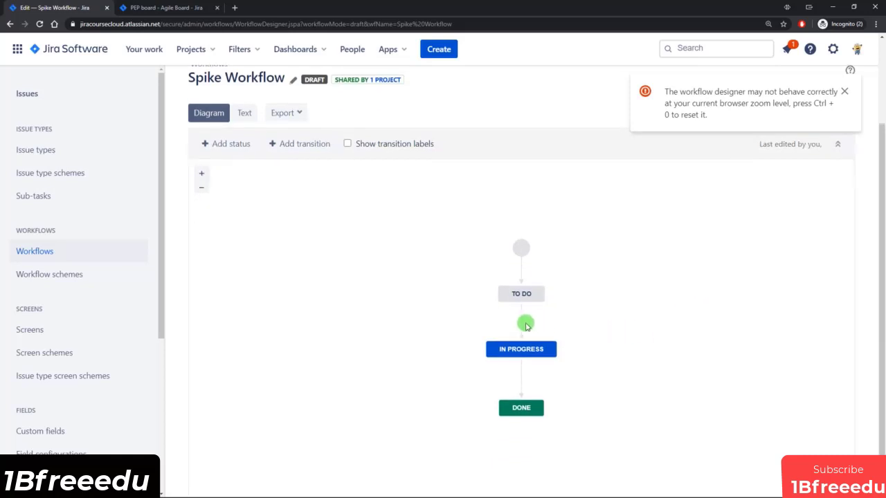
click(523, 323)
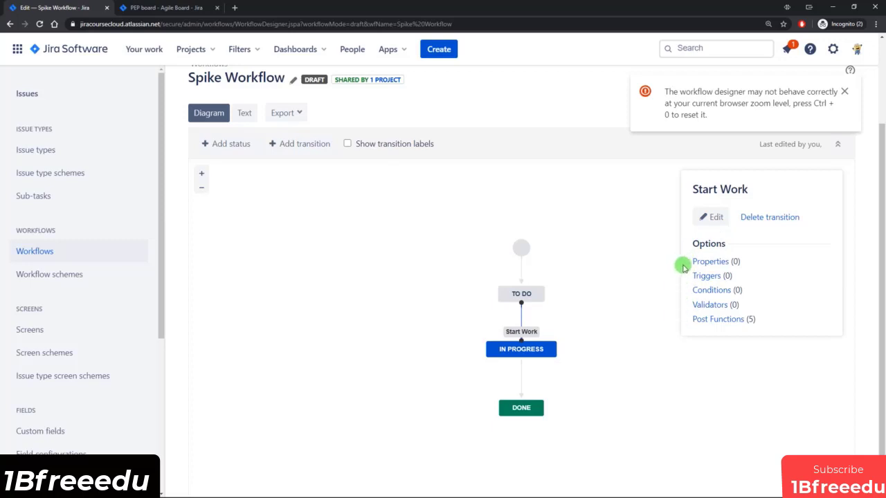
click(666, 303)
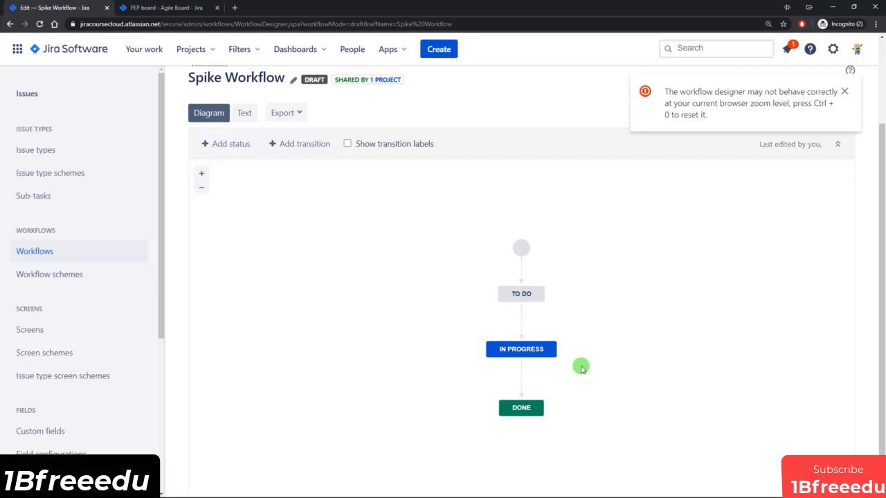
click(521, 380)
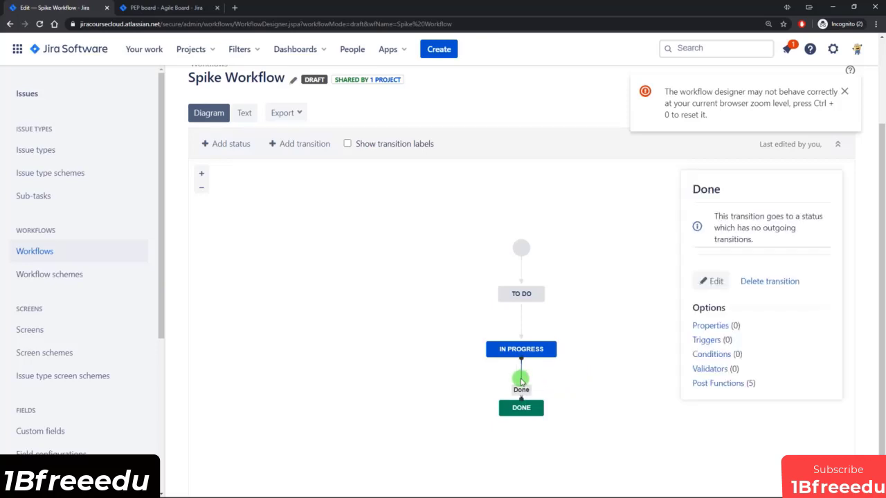
click(711, 281)
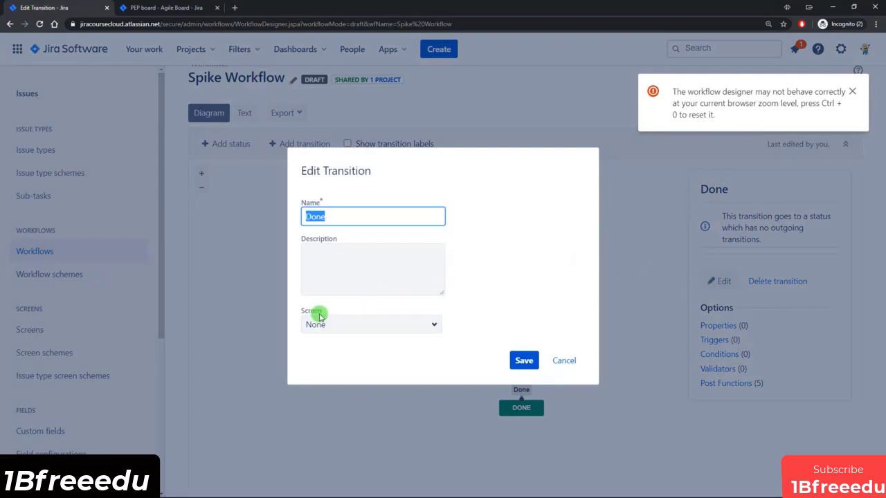
Set the Done transition's screen to PEP: Scrum Spike Issue Screen and save it.
drag(302, 314, 320, 313)
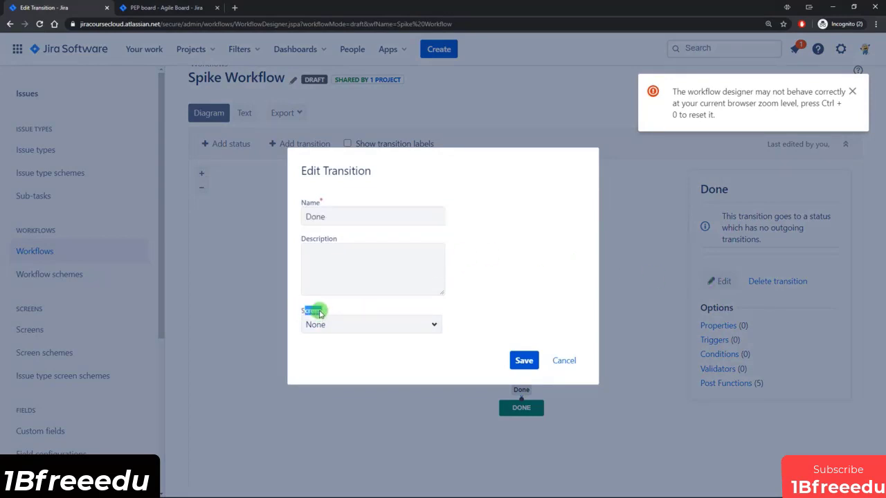
click(429, 324)
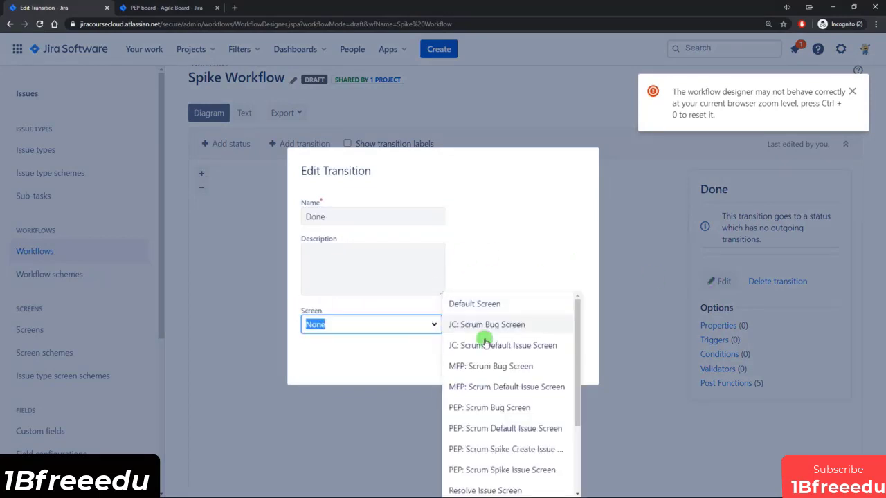
drag(580, 330, 578, 366)
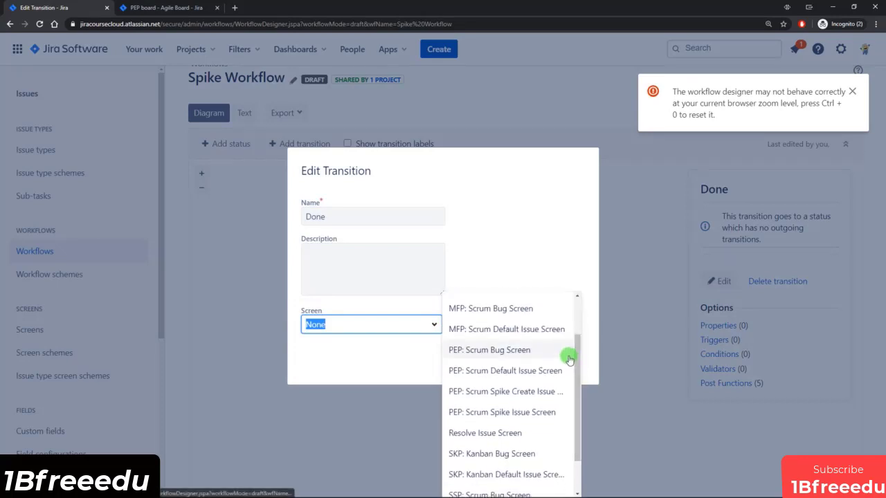
click(529, 413)
click(526, 360)
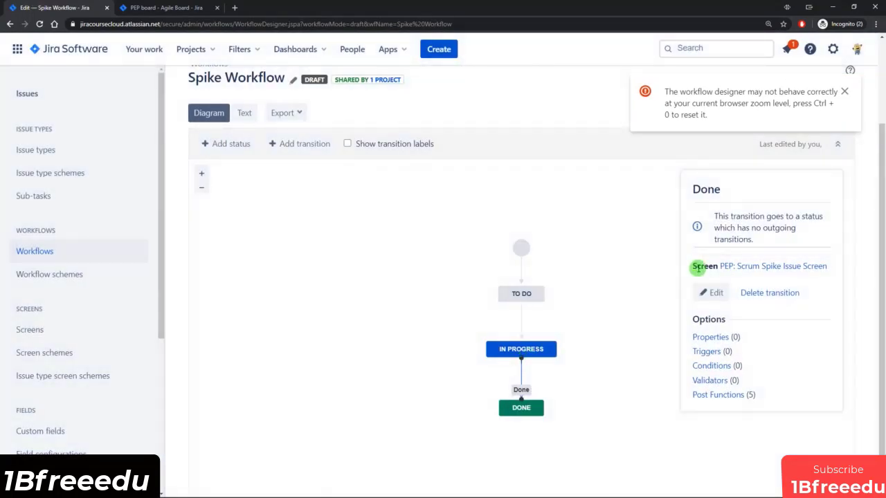
Publish the Spike Workflow draft as active without keeping a backup copy.
drag(696, 265, 717, 265)
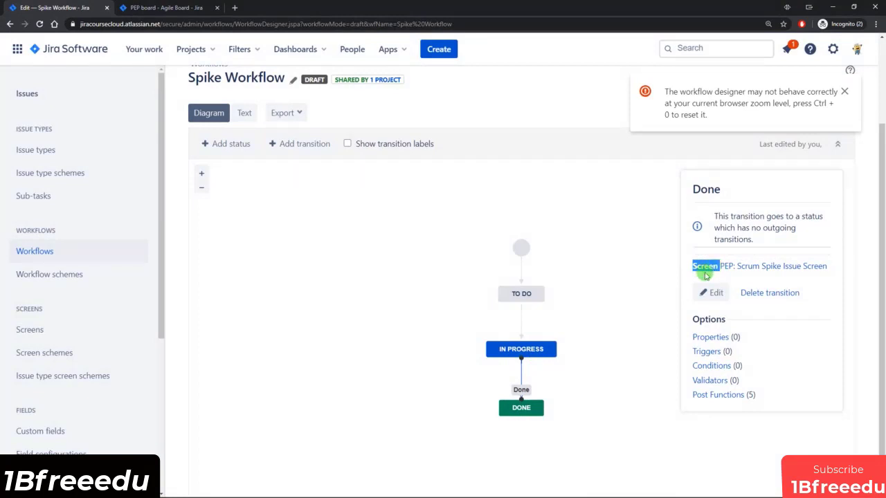
click(655, 298)
scroll(451, 203, up, 3)
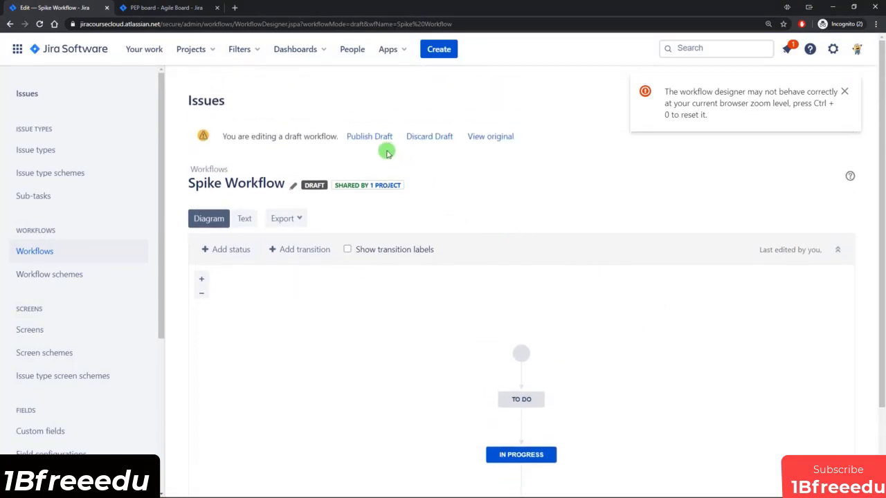
click(370, 136)
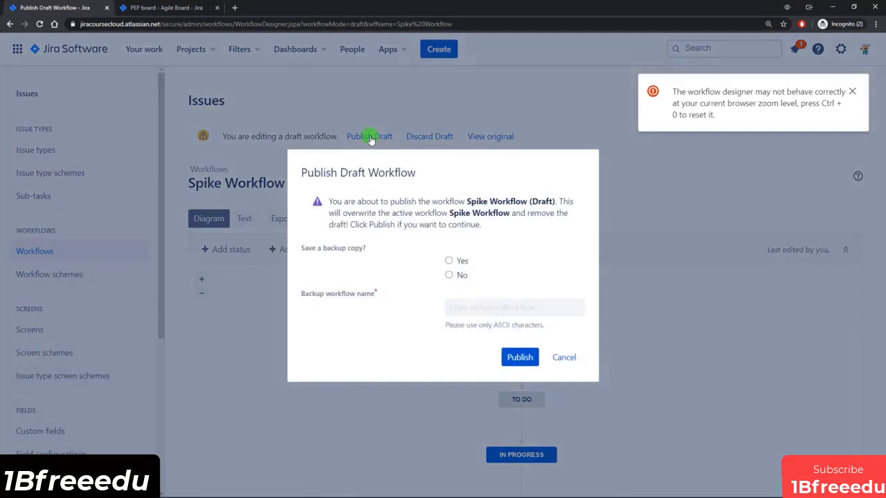
click(460, 275)
click(519, 356)
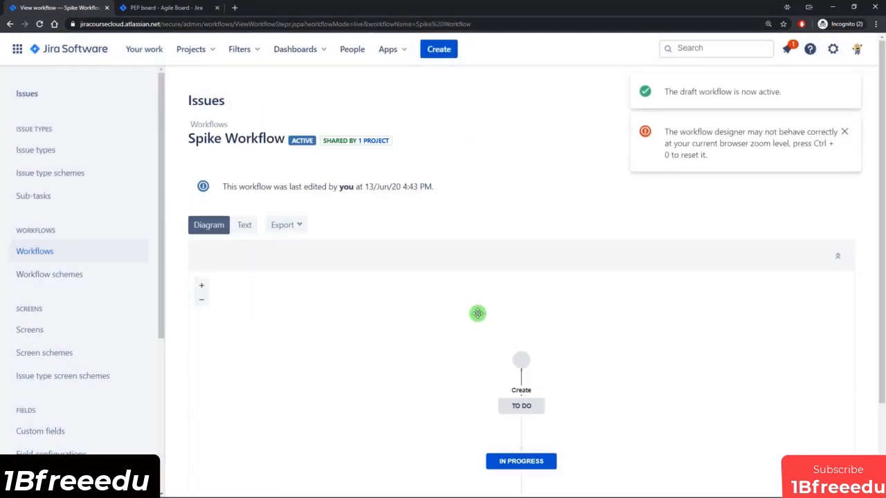
click(172, 8)
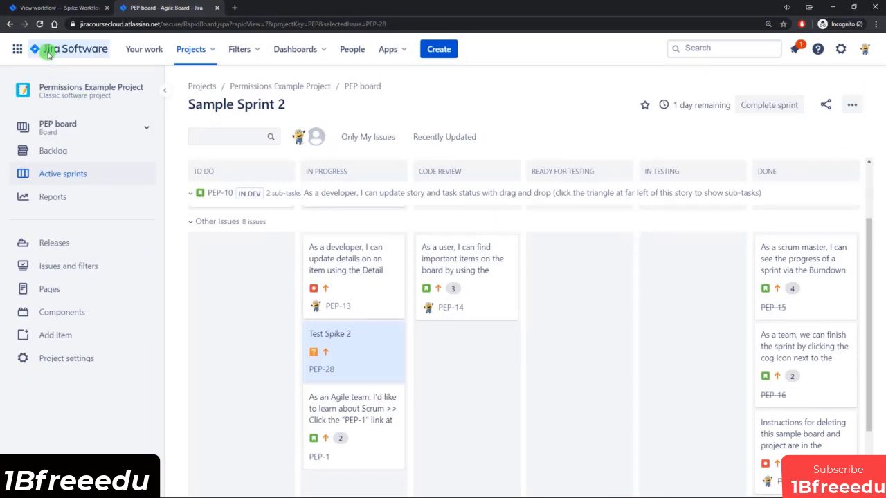
Refresh the PEP board and drag Test Spike 2 (PEP-28) into the Done column.
click(39, 24)
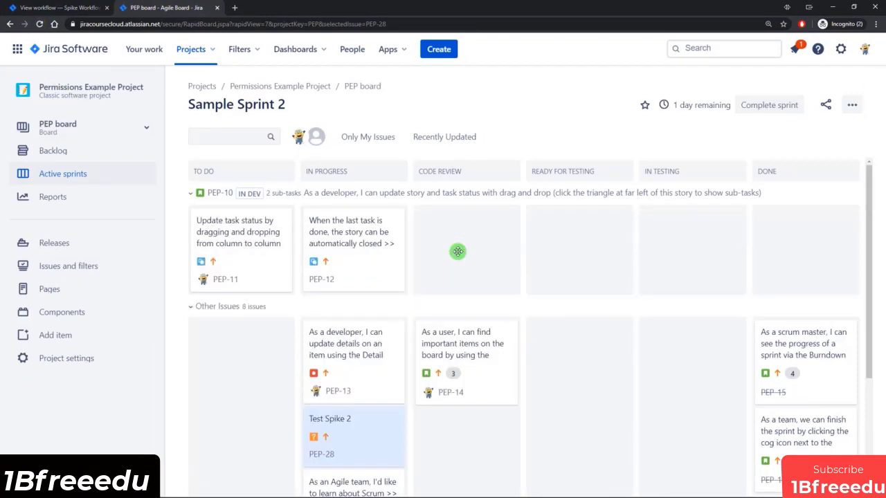
scroll(464, 322, down, 1)
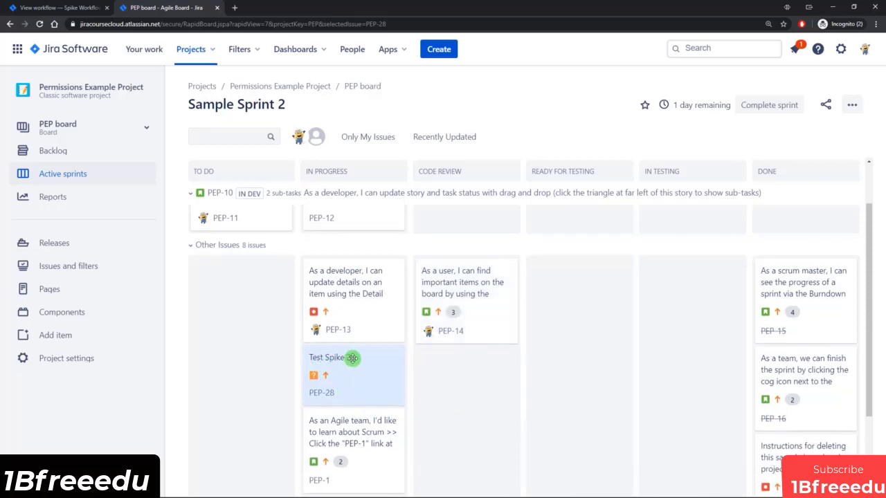
drag(342, 381, 793, 428)
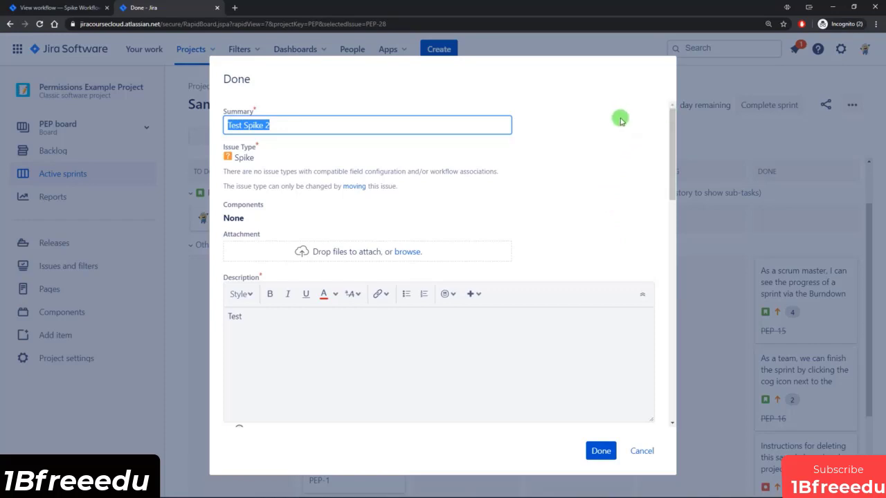
Inspect the Spike Results field on the Done form, then cancel, leaving PEP-28 unresolved.
drag(672, 120, 672, 302)
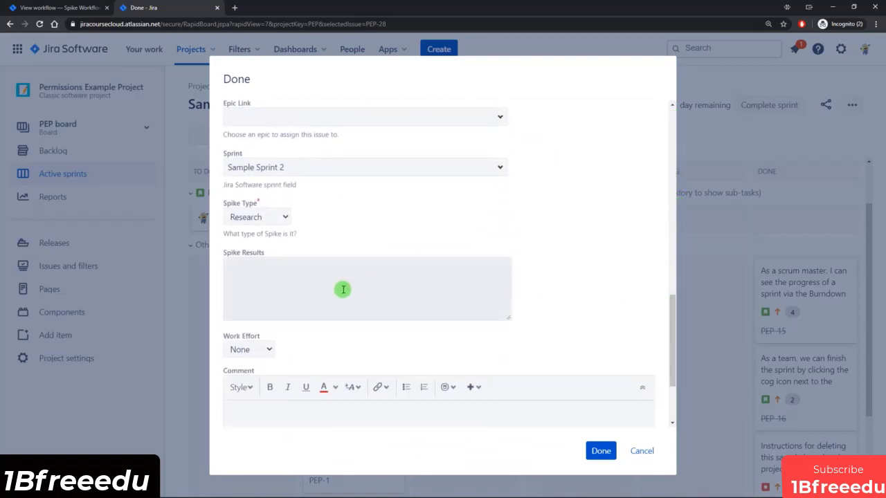
click(284, 285)
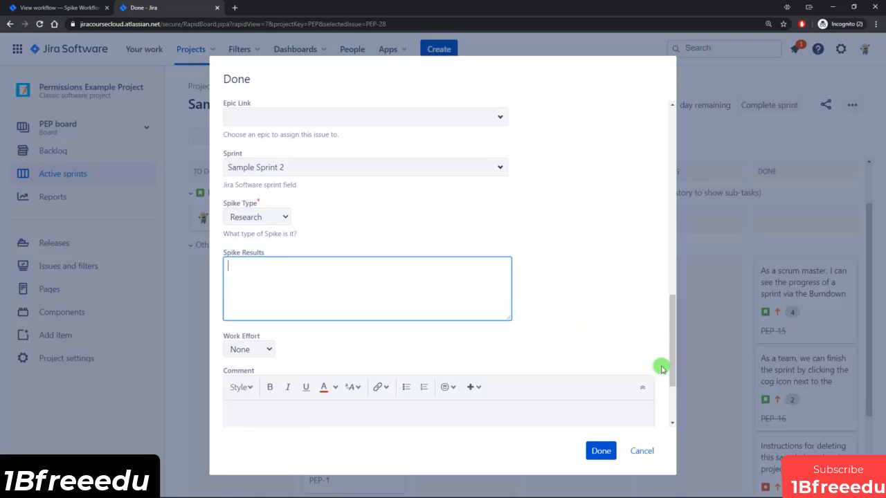
drag(671, 362, 660, 166)
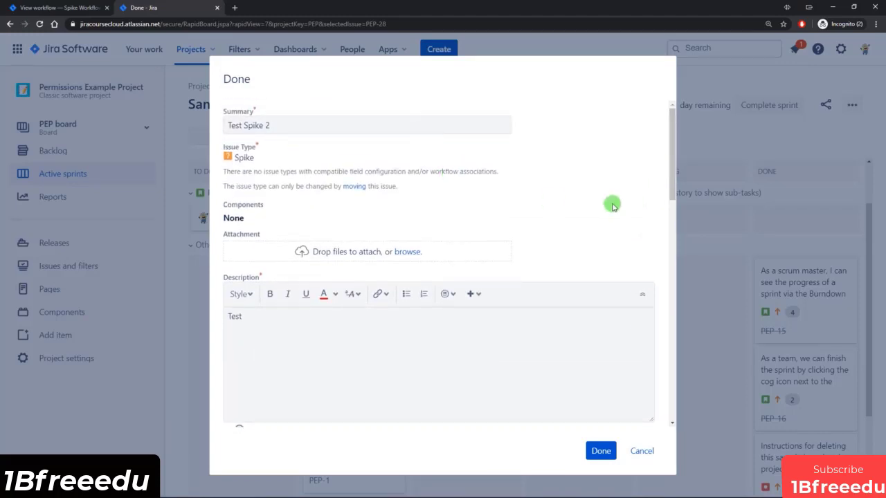
scroll(586, 246, down, 5)
scroll(494, 306, down, 4)
click(257, 375)
scroll(230, 244, down, 2)
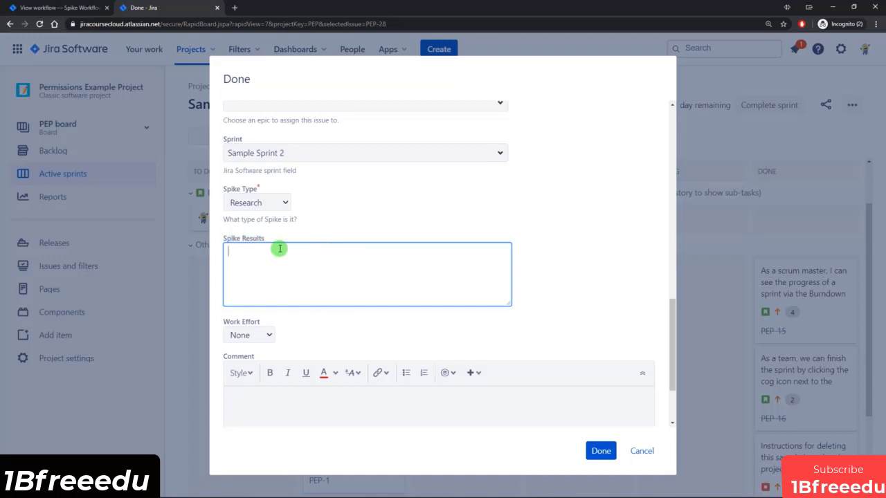
click(642, 452)
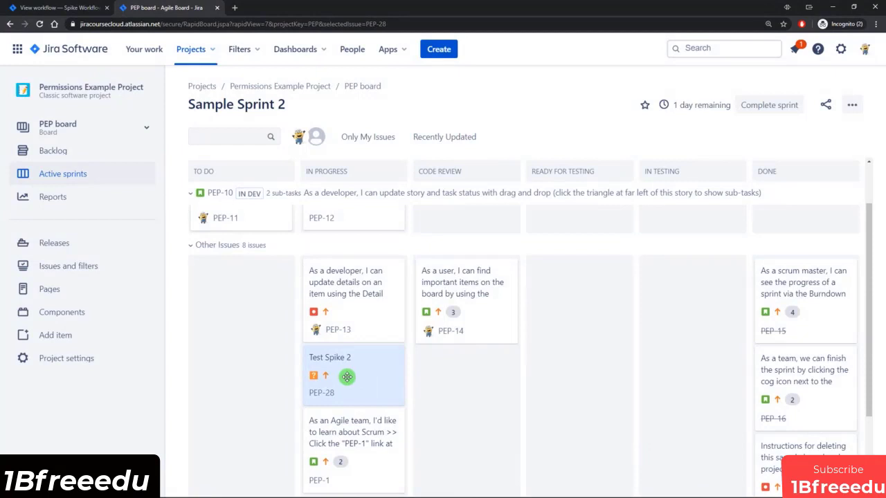
Create a new screen named 'Spike Results'.
click(28, 7)
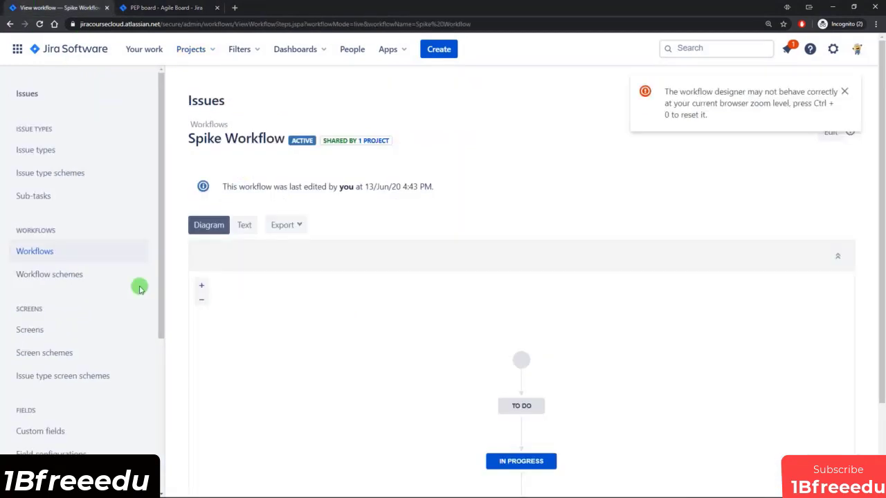
drag(160, 219, 161, 264)
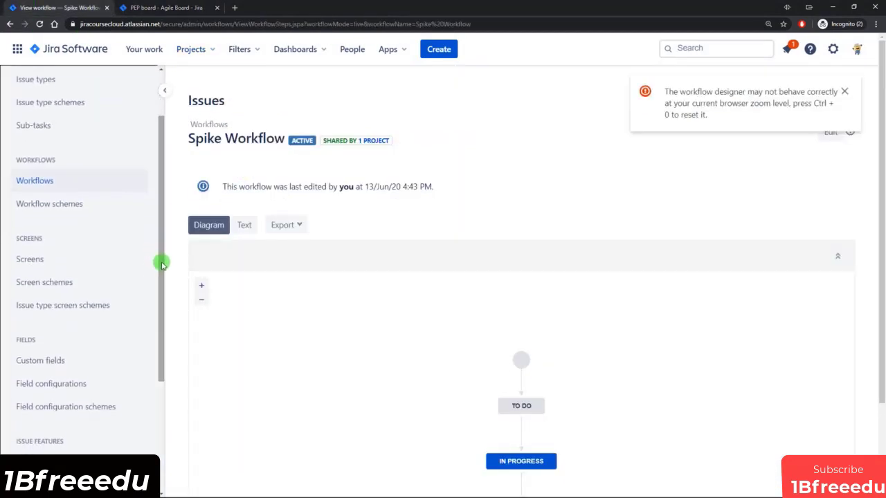
click(36, 261)
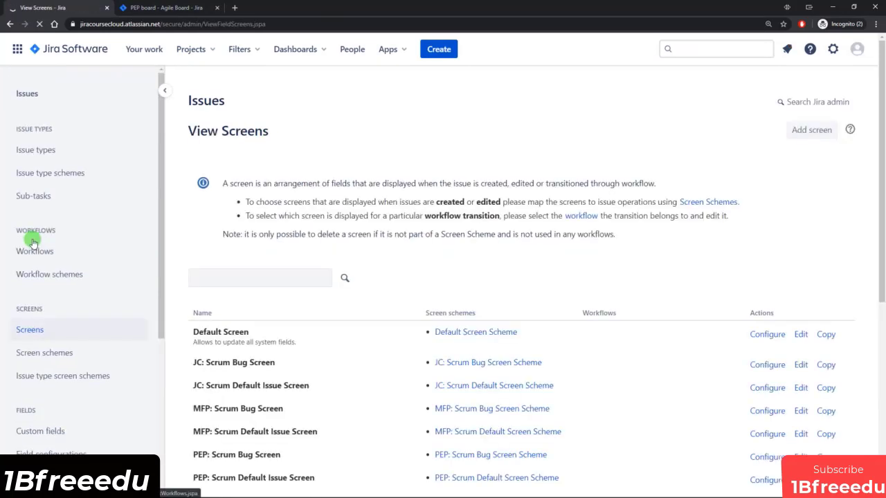
click(813, 131)
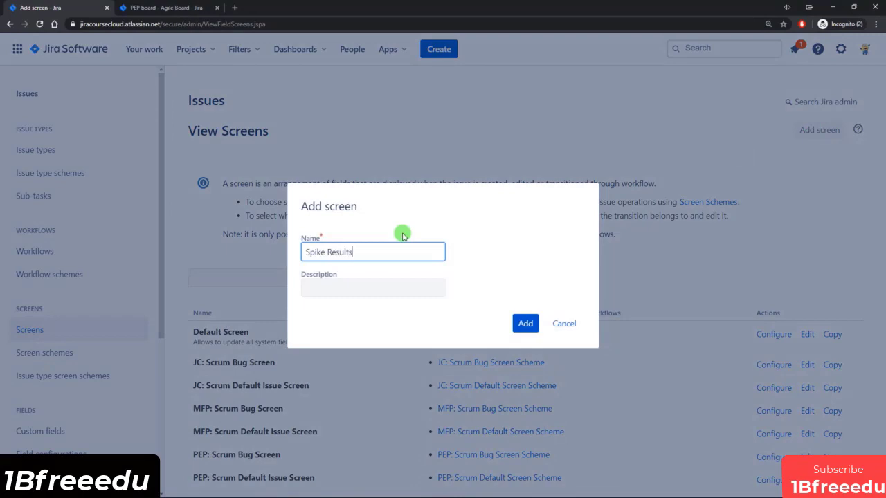
text(Spike Results)
click(525, 323)
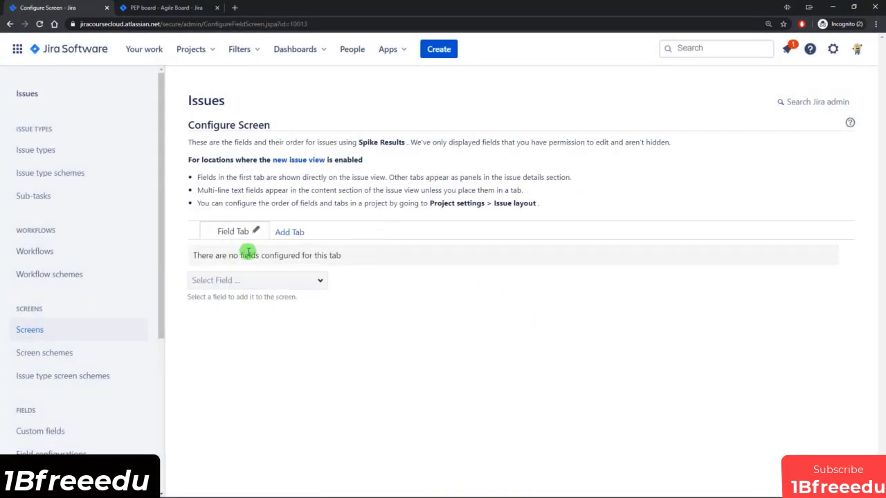
Add the Spike Results field to the new screen's Field Tab.
click(275, 280)
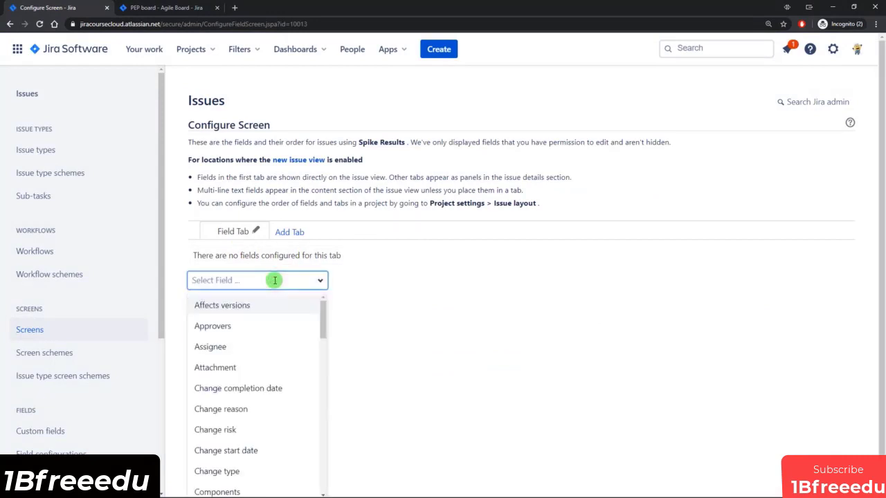
text(spike)
click(220, 304)
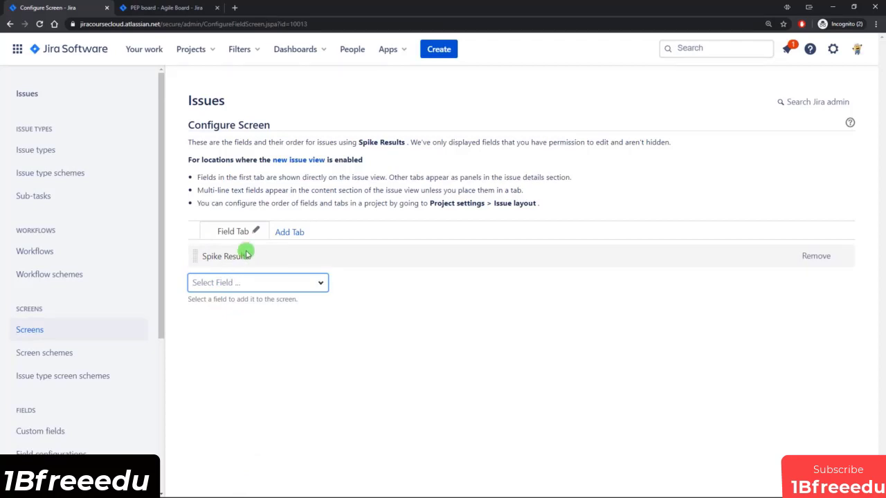
click(47, 253)
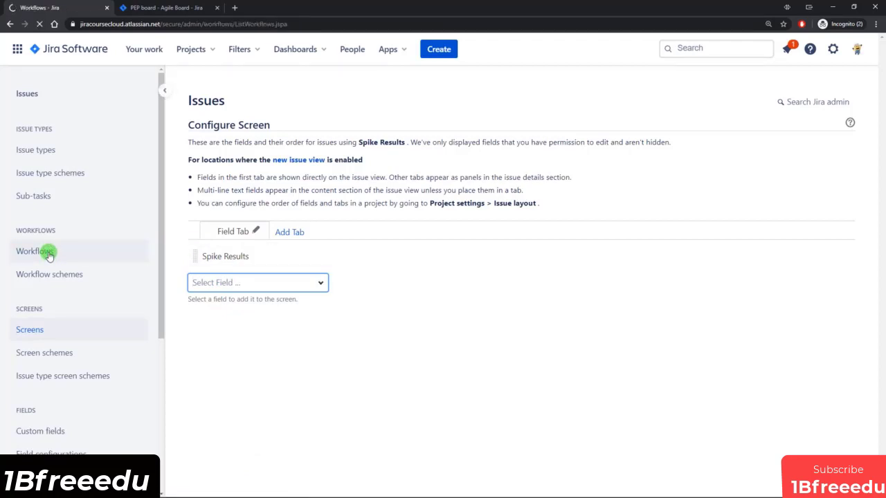
In a Spike Workflow draft, set the Done transition's screen to Spike Results and save.
click(790, 365)
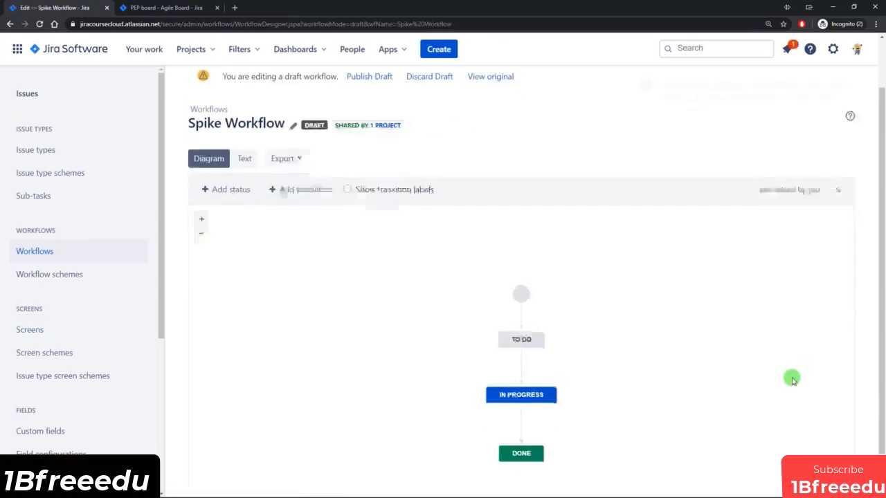
click(520, 379)
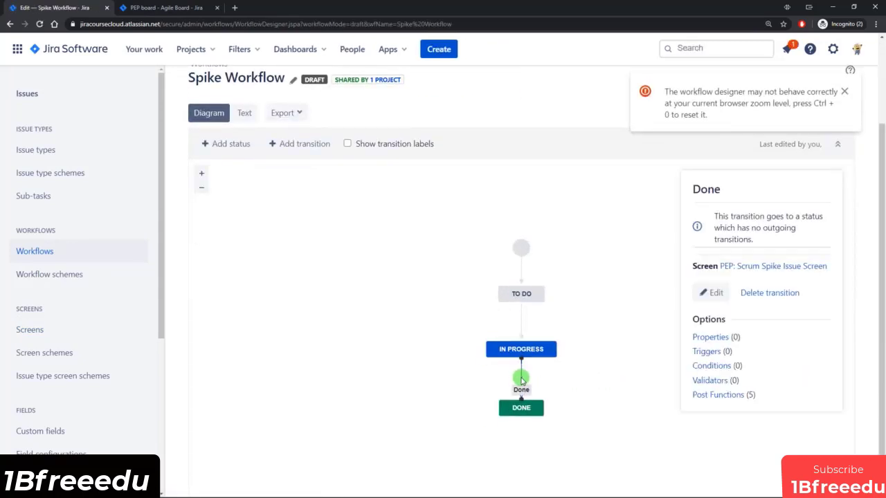
click(713, 293)
click(433, 323)
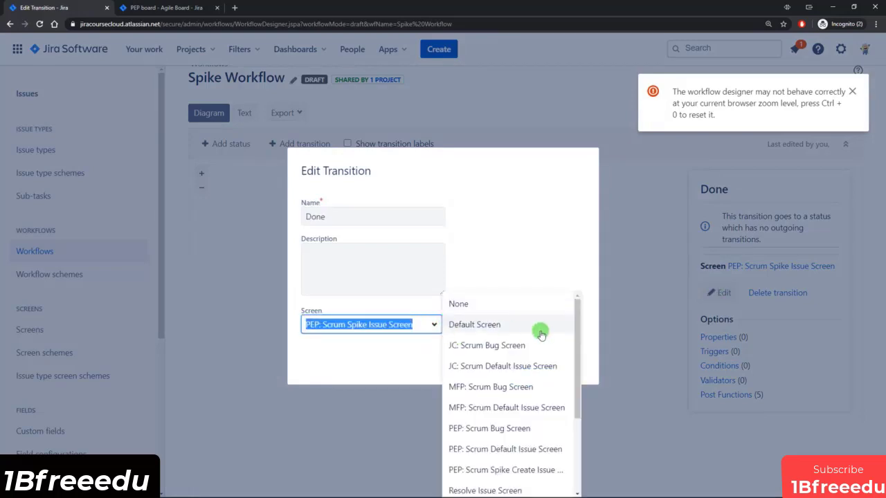
drag(574, 318, 572, 411)
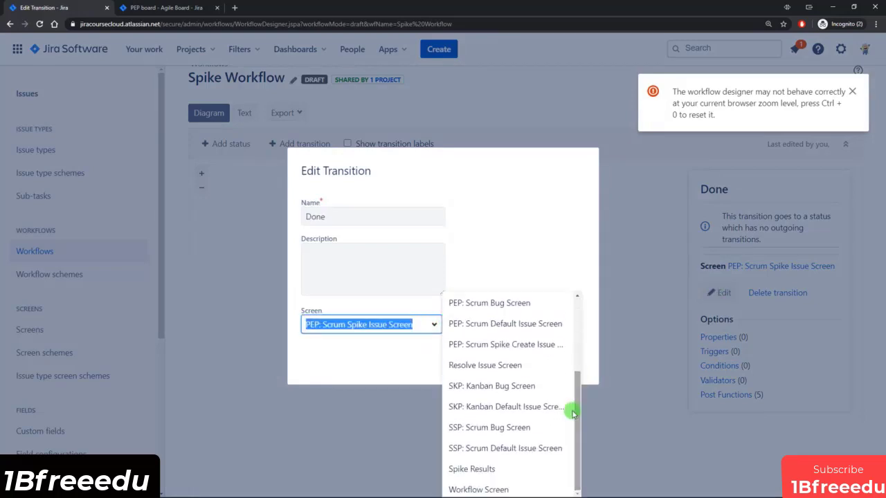
click(474, 466)
click(524, 361)
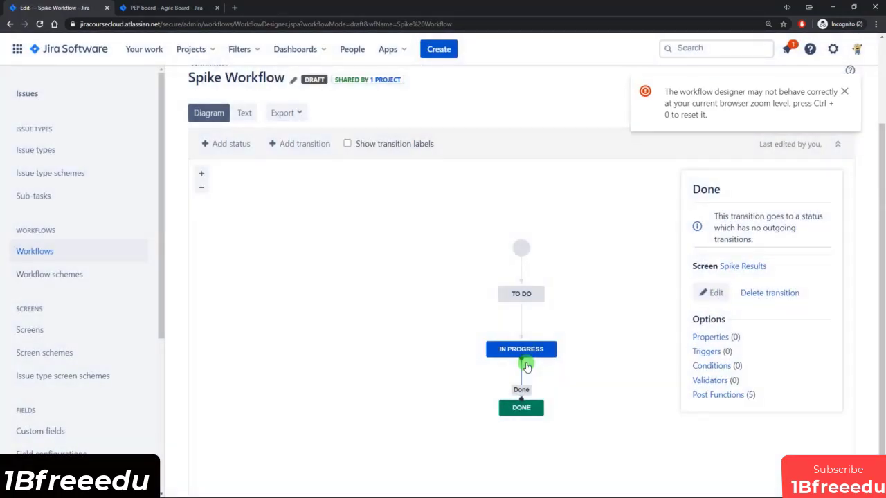
Publish the Spike Workflow draft as active with no backup copy.
click(370, 137)
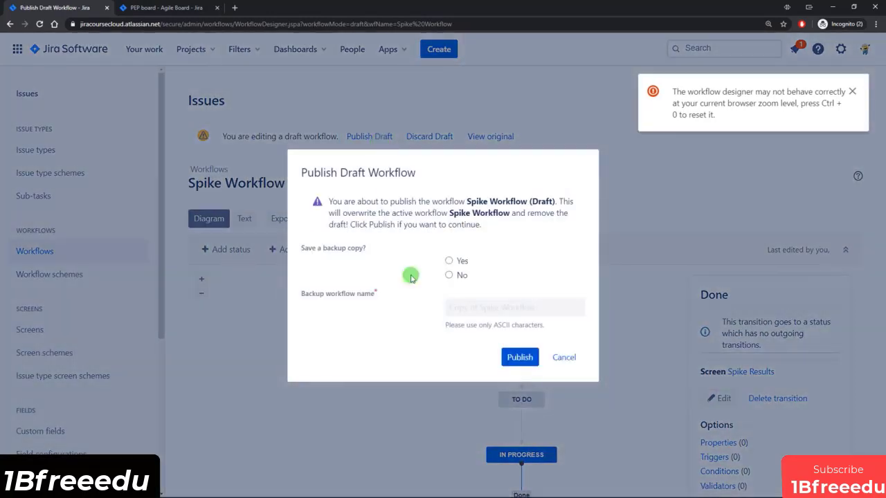
click(460, 275)
click(527, 358)
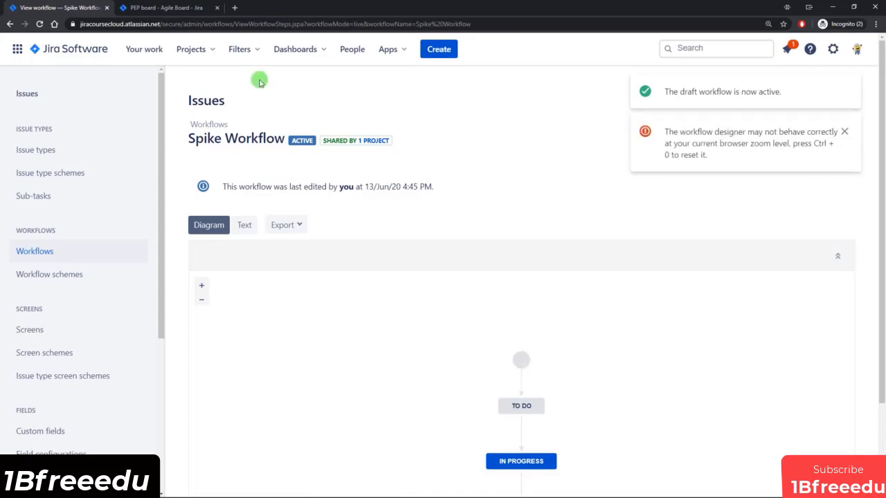
click(173, 8)
Drag PEP-28 to Done, record 'These are the results' as Spike Results, and confirm.
drag(334, 372, 791, 446)
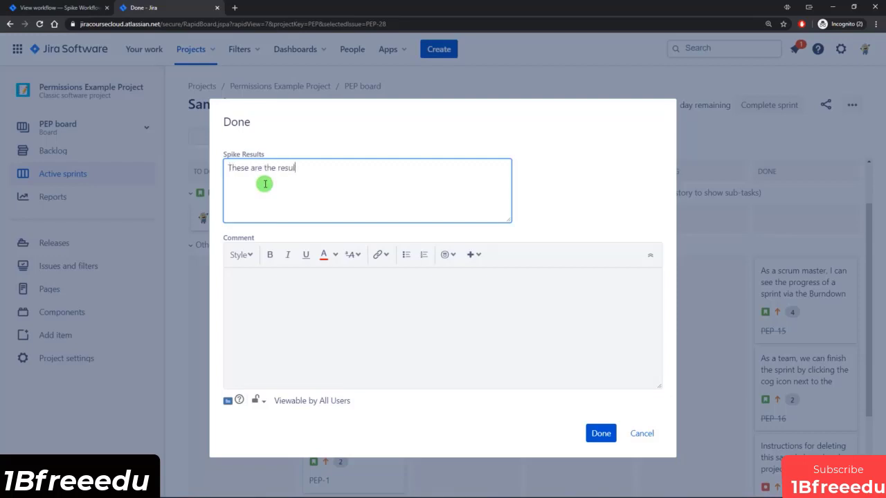
click(601, 433)
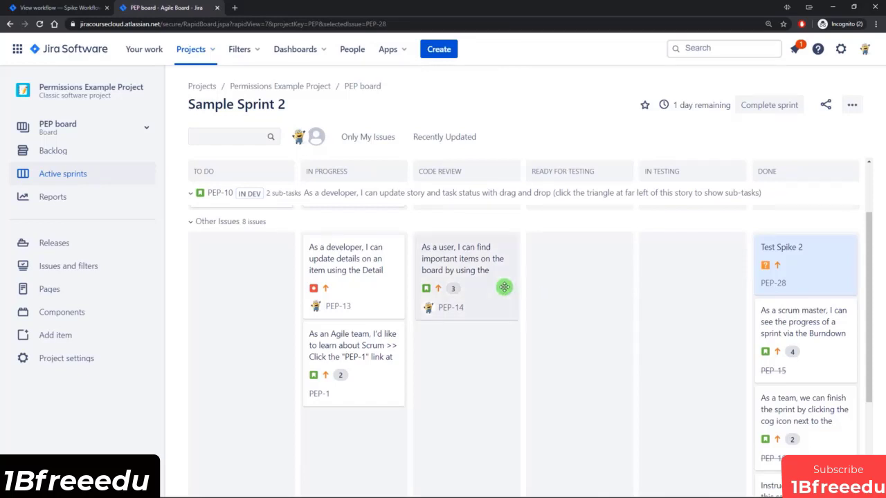
click(76, 8)
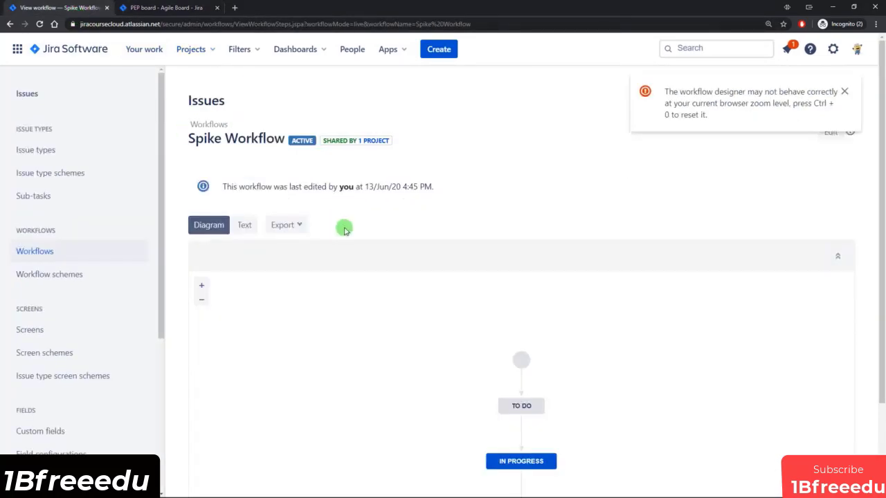
Edit Software Simplified Workflow for Project PEP and view the Back to Dev transition's details.
scroll(492, 272, down, 2)
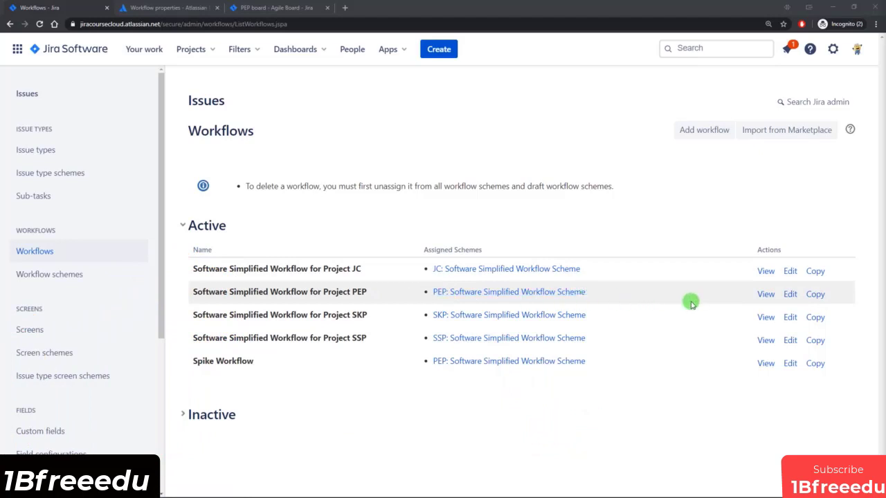
click(790, 295)
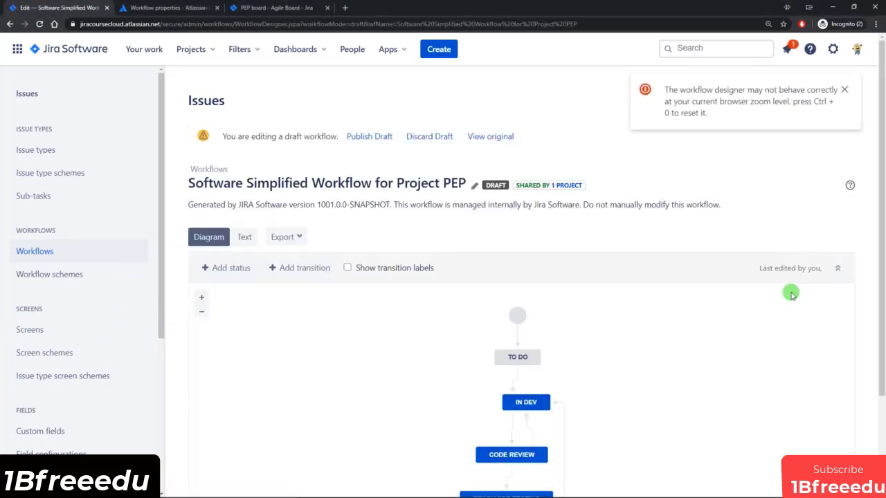
scroll(791, 294, down, 2)
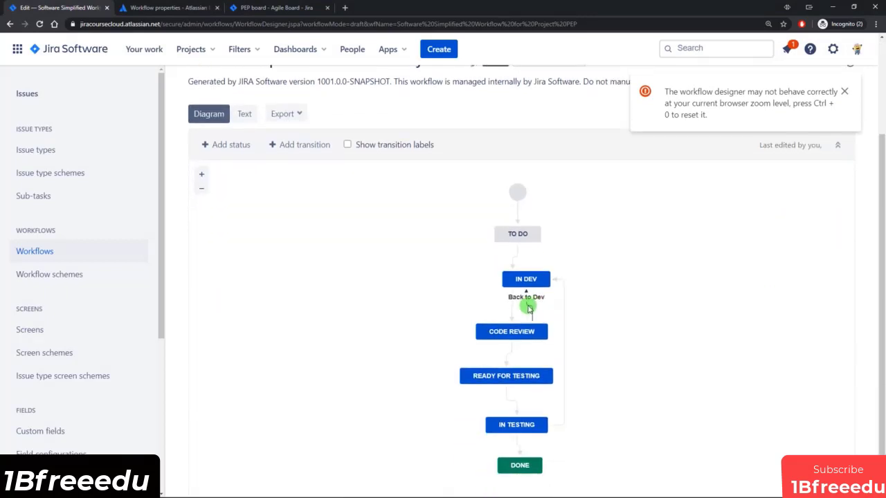
click(528, 309)
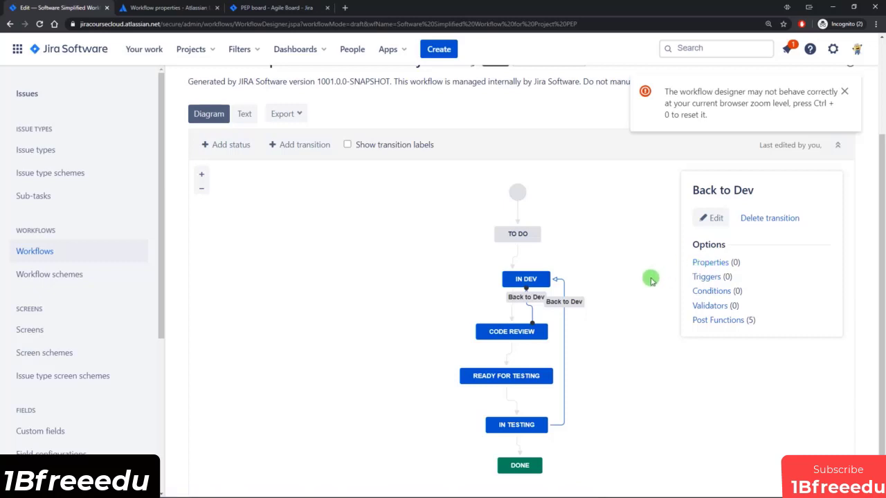
Scroll the Workflow properties table in Atlassian Documentation down to the opsbar-sequence entry.
click(178, 10)
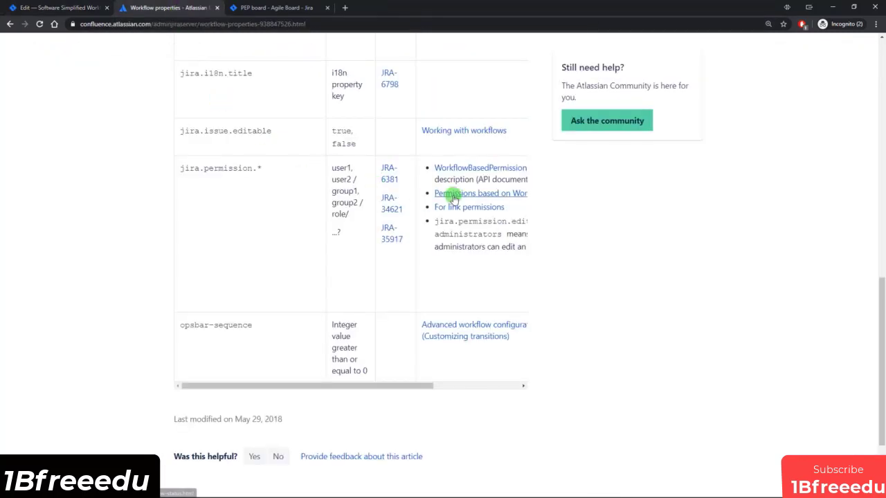
scroll(453, 197, up, 15)
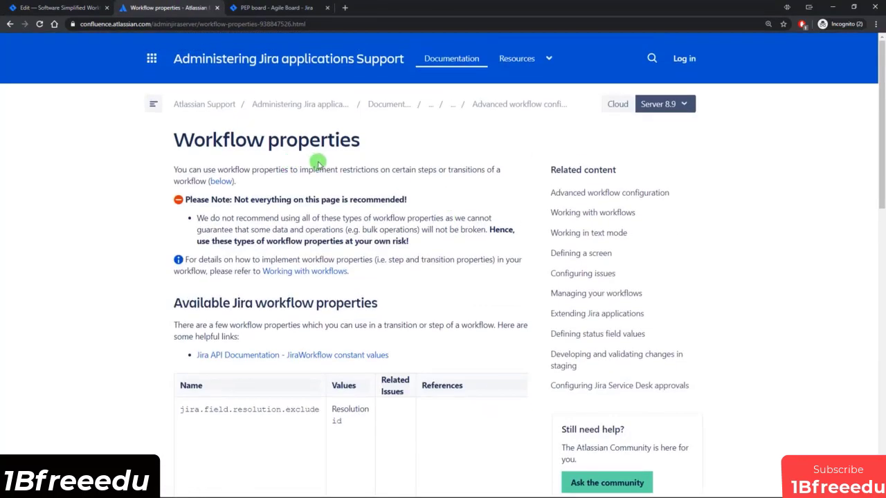
scroll(403, 198, down, 5)
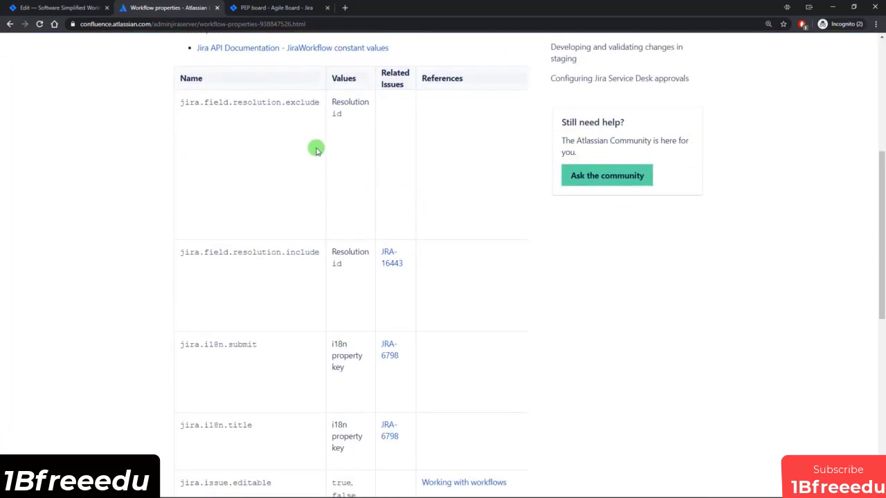
scroll(316, 156, down, 1)
scroll(267, 184, down, 3)
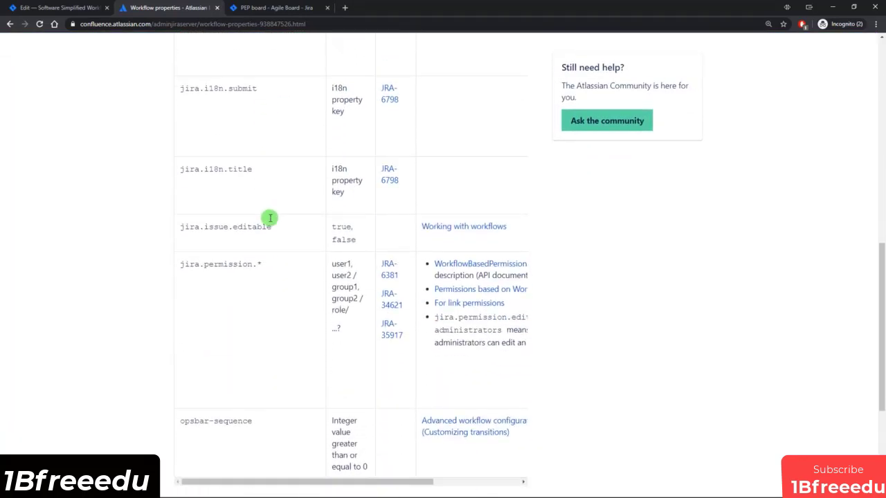
scroll(271, 219, down, 1)
scroll(283, 226, up, 3)
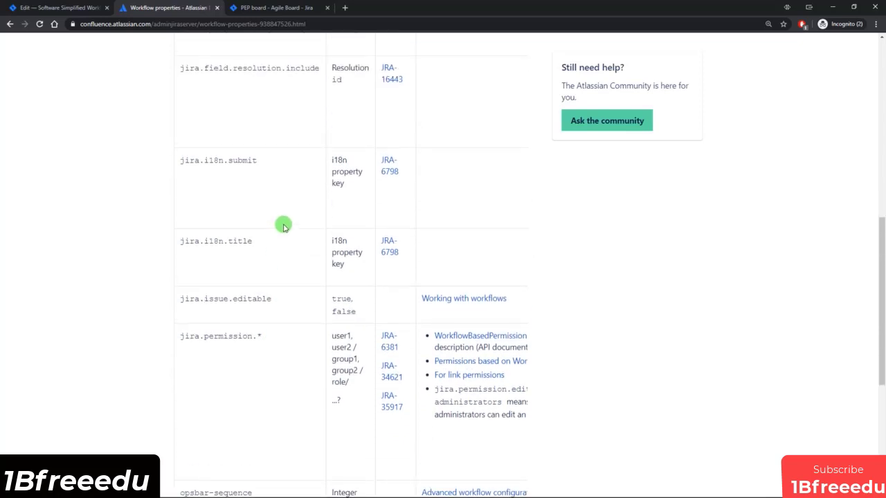
scroll(283, 226, up, 1)
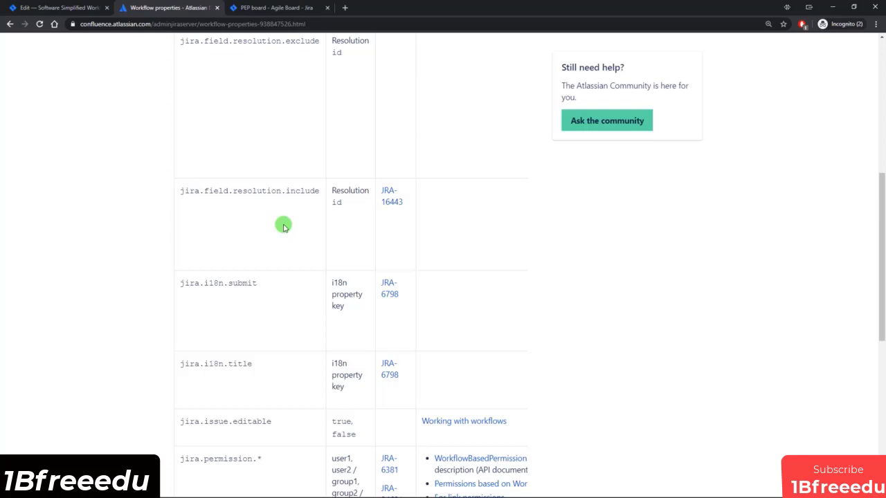
scroll(283, 226, down, 1)
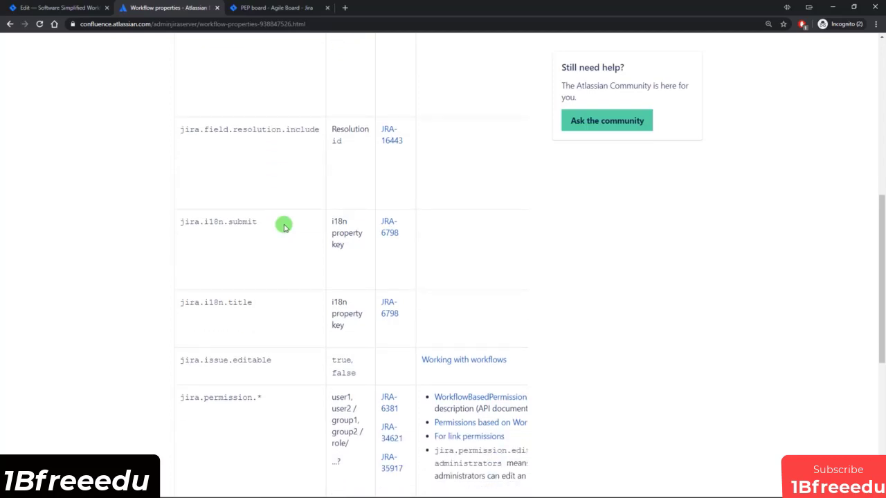
scroll(283, 226, down, 5)
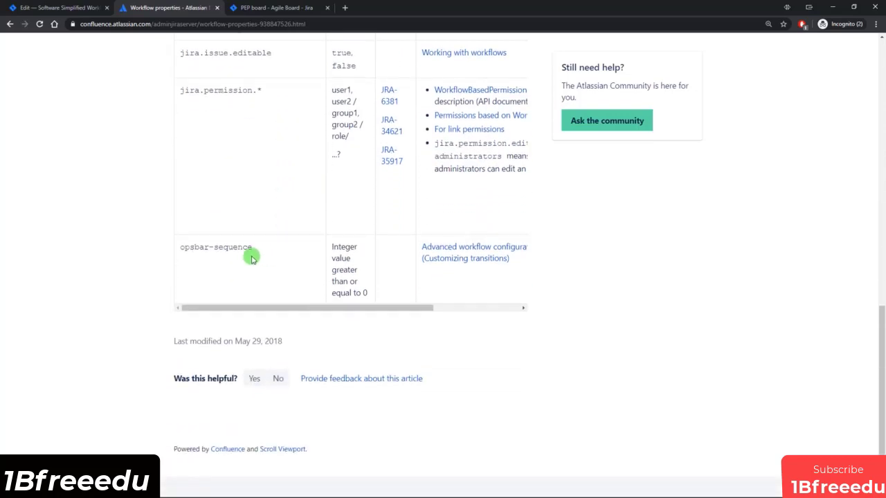
Highlight the opsbar-sequence property name, then return to the PEP board with PEP-14 open.
drag(184, 247, 248, 249)
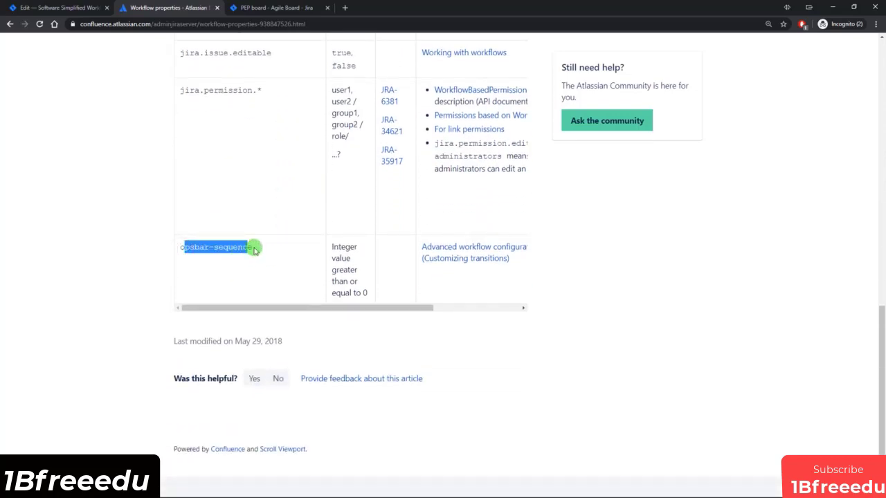
click(254, 250)
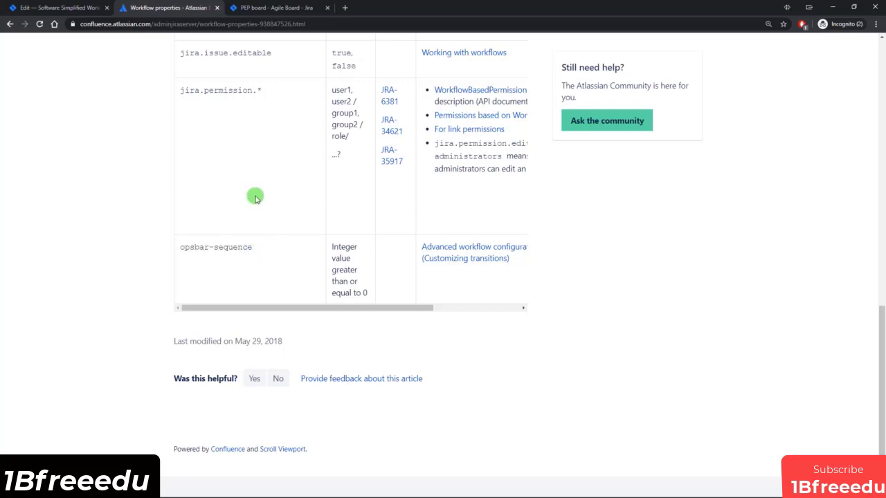
click(274, 10)
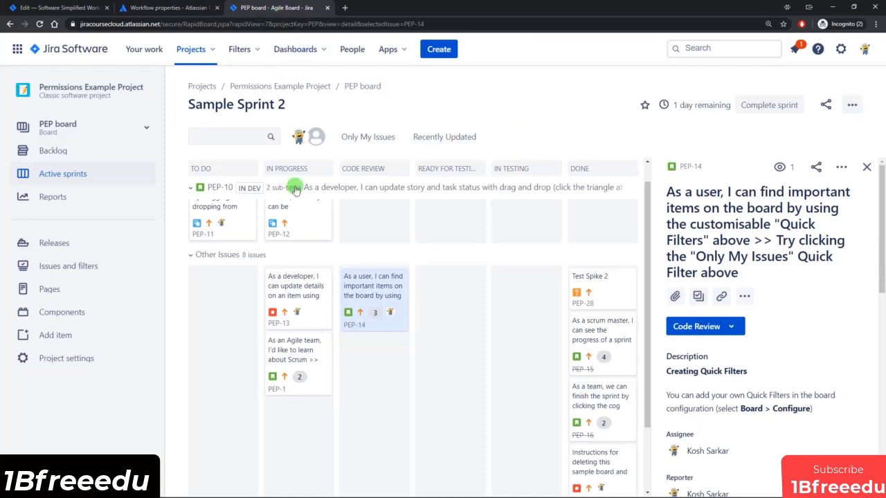
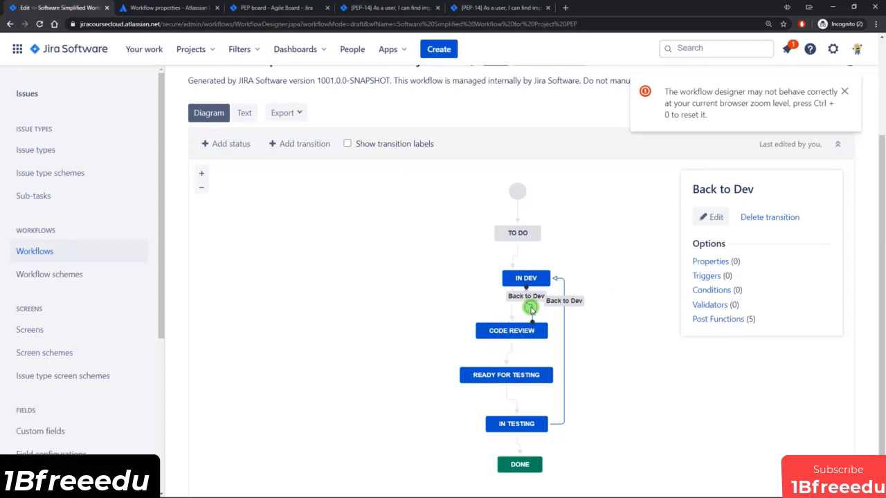
Open the Properties pages of the Back to Dev and Ready for Testing transitions, then check PEP-14's transitions.
click(713, 261)
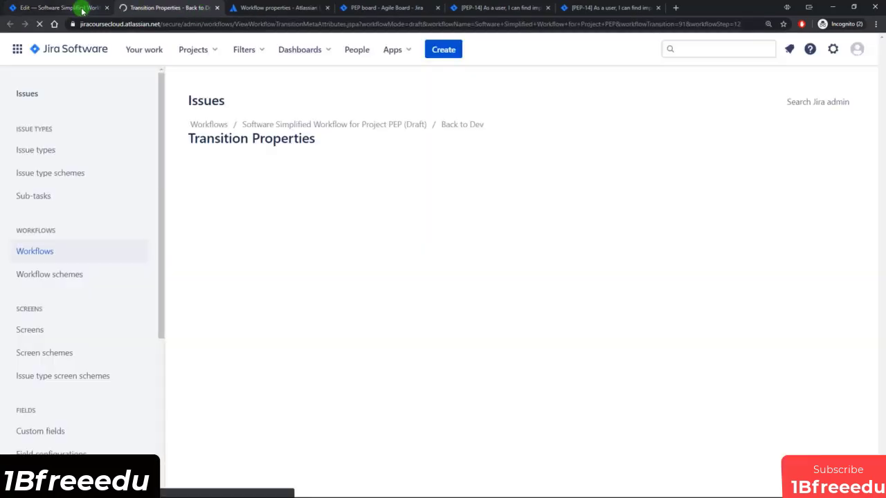
click(82, 10)
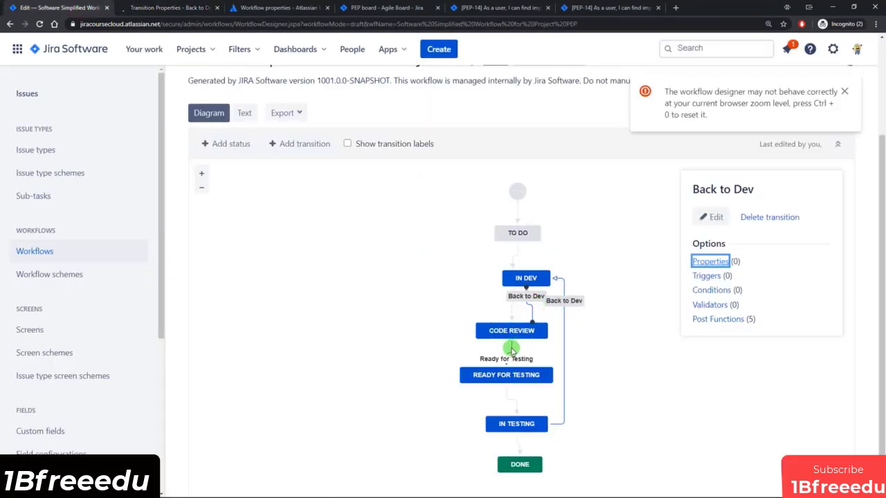
click(510, 350)
click(710, 262)
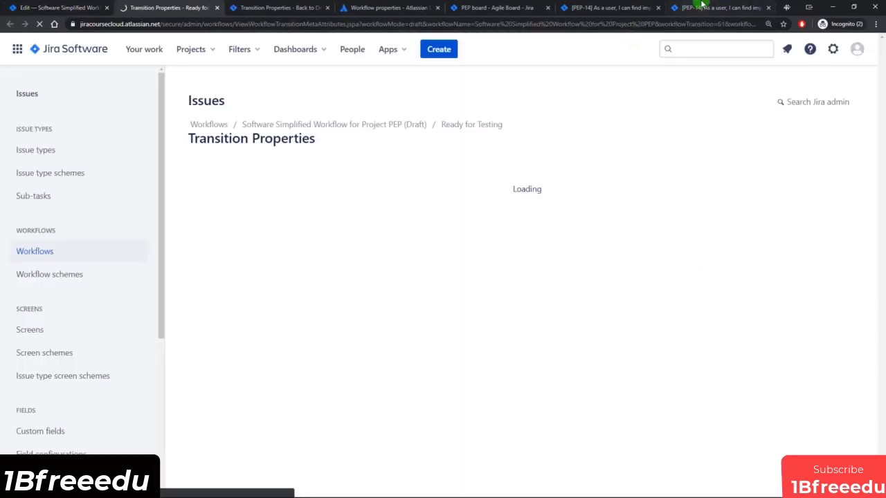
click(719, 8)
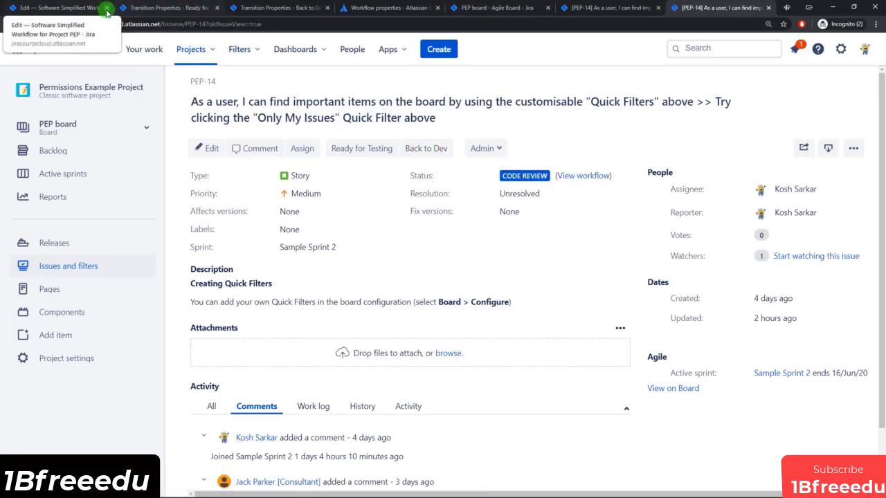
click(177, 10)
Copy opsbar-sequence from the docs and add it to Back to Dev with value 10.
click(261, 14)
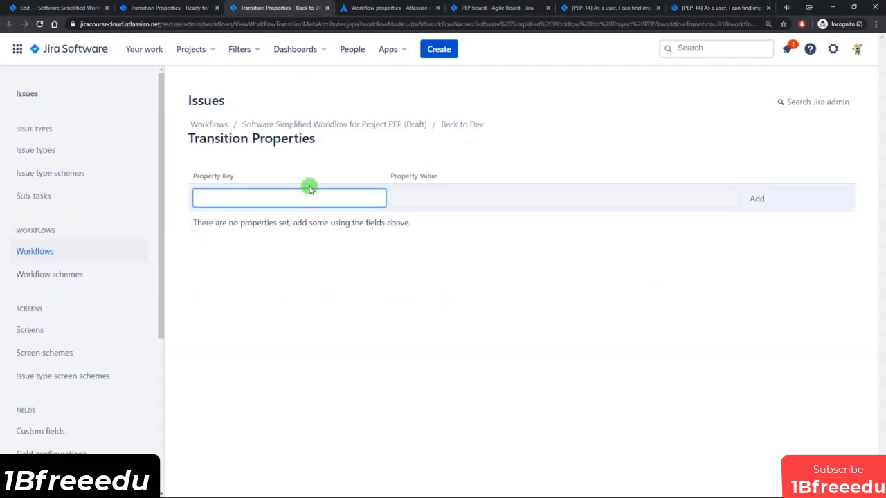
click(376, 8)
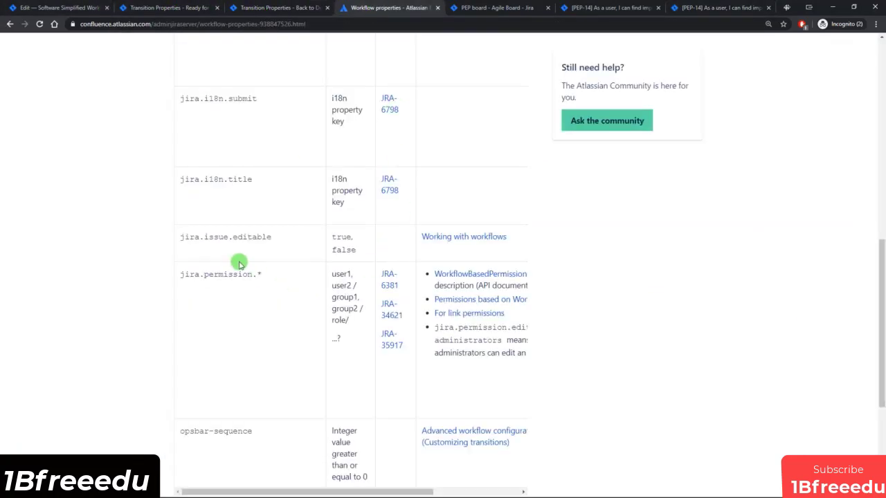
scroll(240, 263, down, 3)
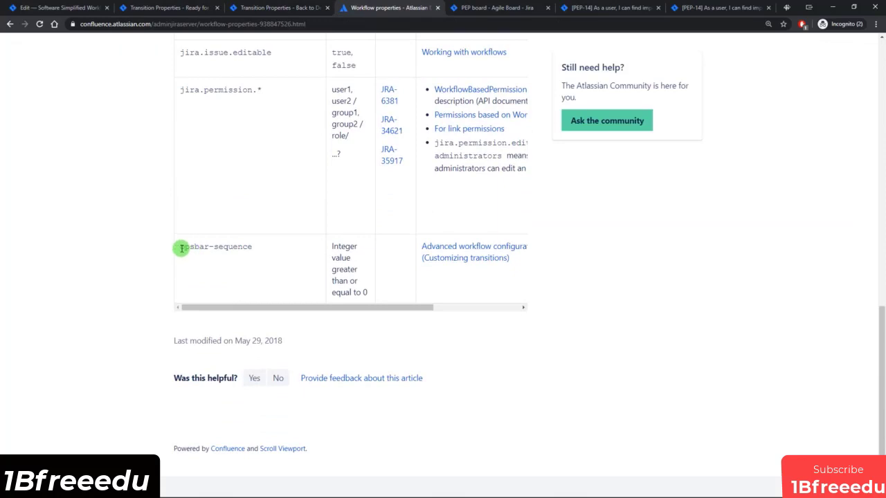
drag(180, 248, 251, 247)
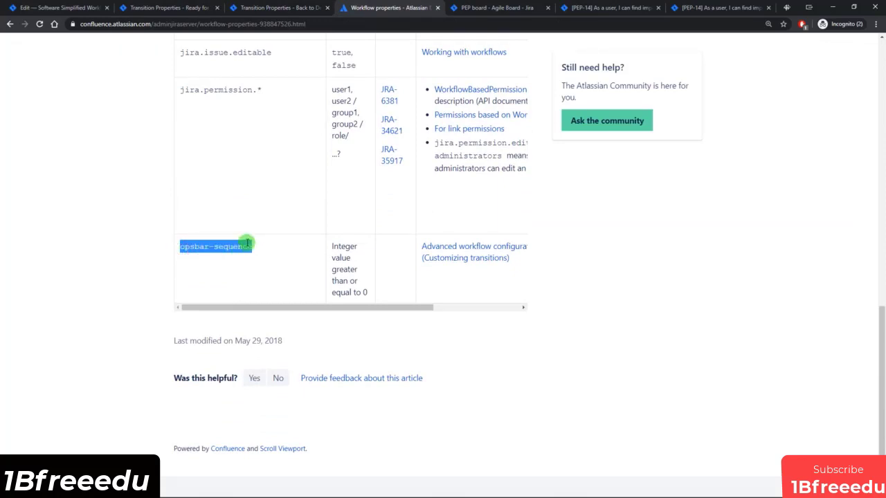
scroll(463, 290, up, 2)
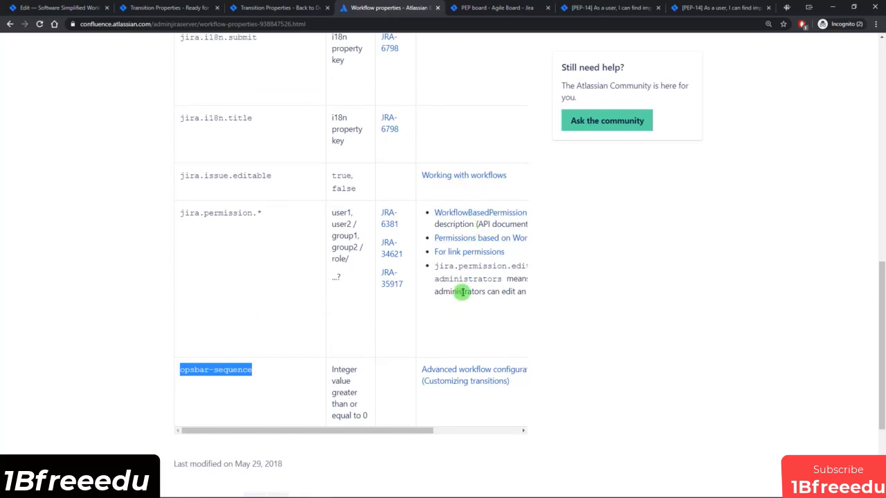
scroll(460, 346, up, 1)
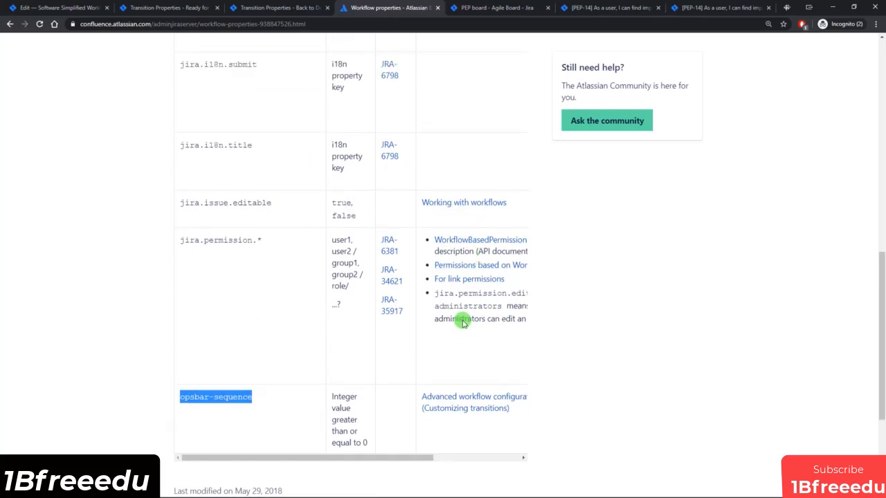
click(249, 8)
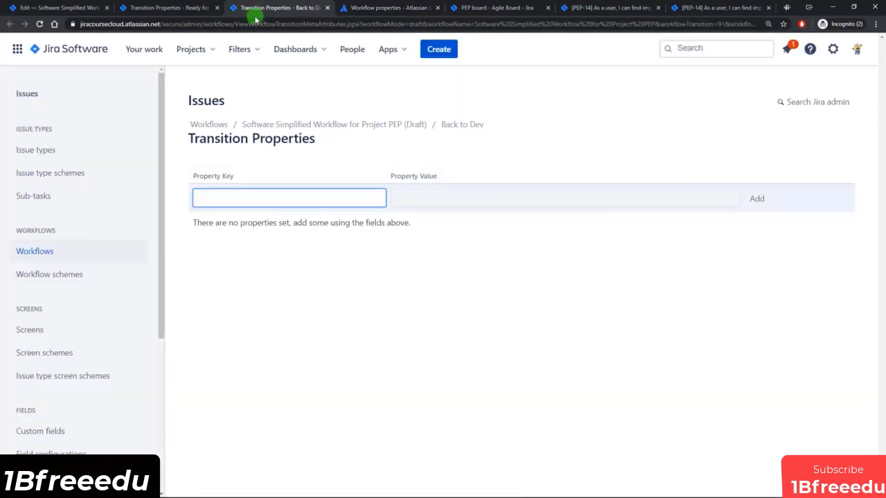
text(opsbar-sequence)
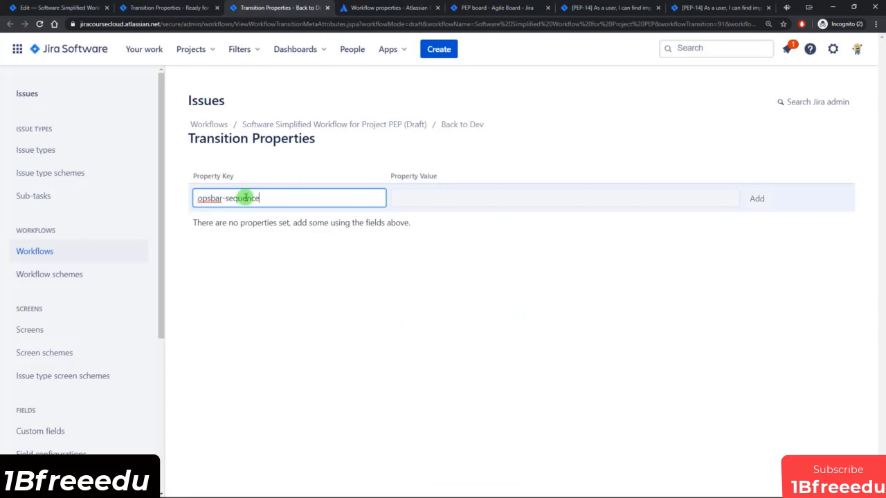
click(451, 200)
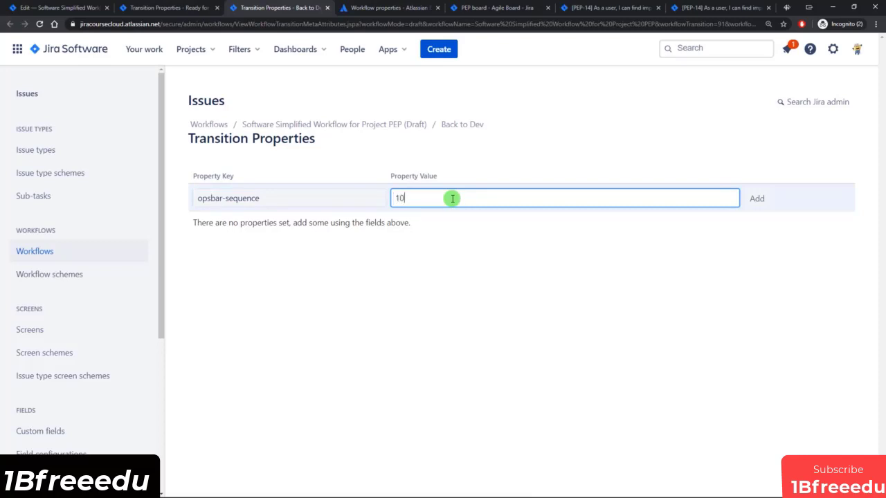
click(758, 207)
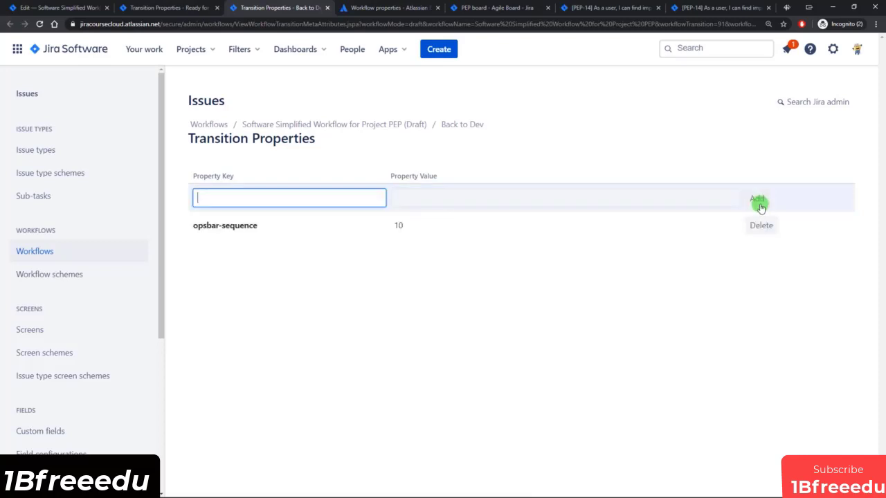
Add opsbar-sequence 20 to Ready for Testing and close both transition property pages.
click(163, 8)
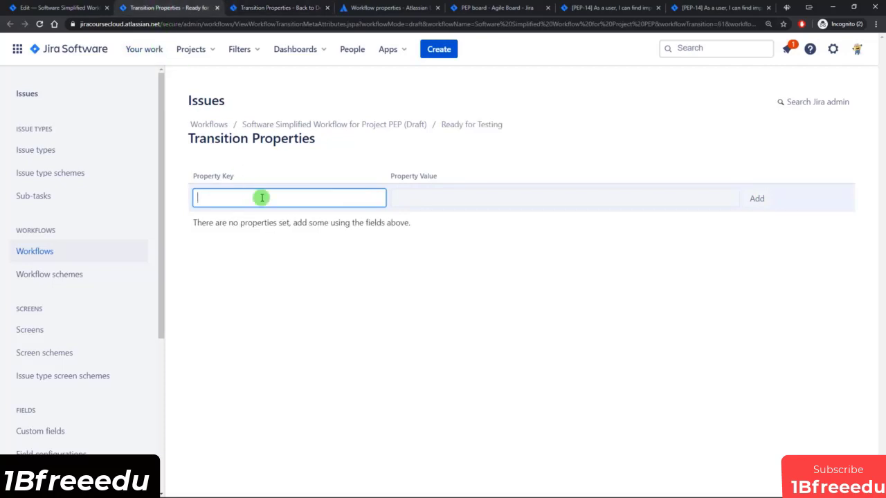
click(446, 205)
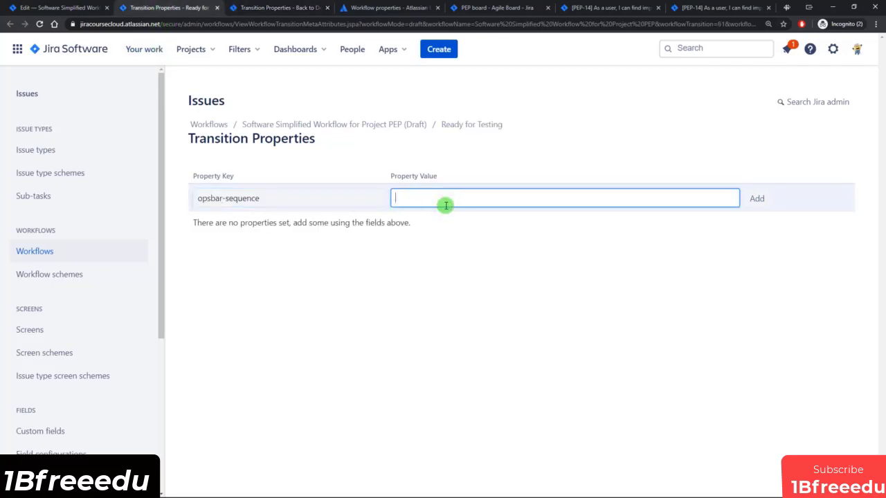
click(757, 200)
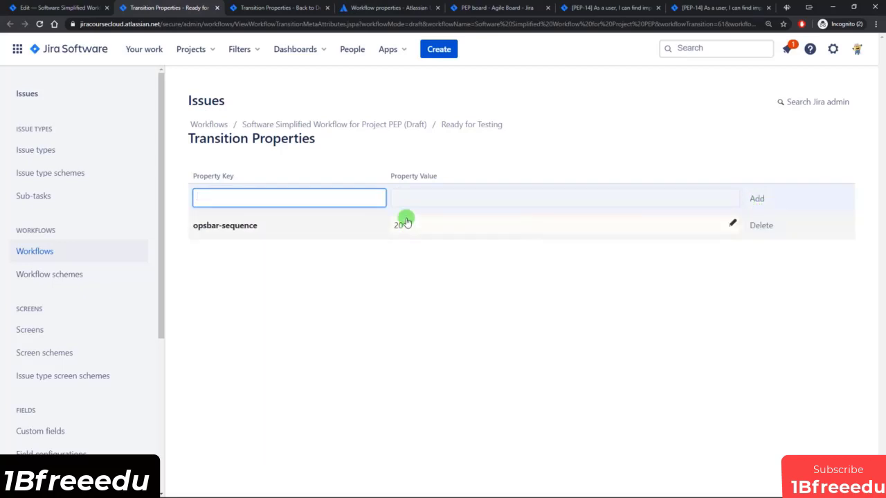
click(216, 7)
click(217, 7)
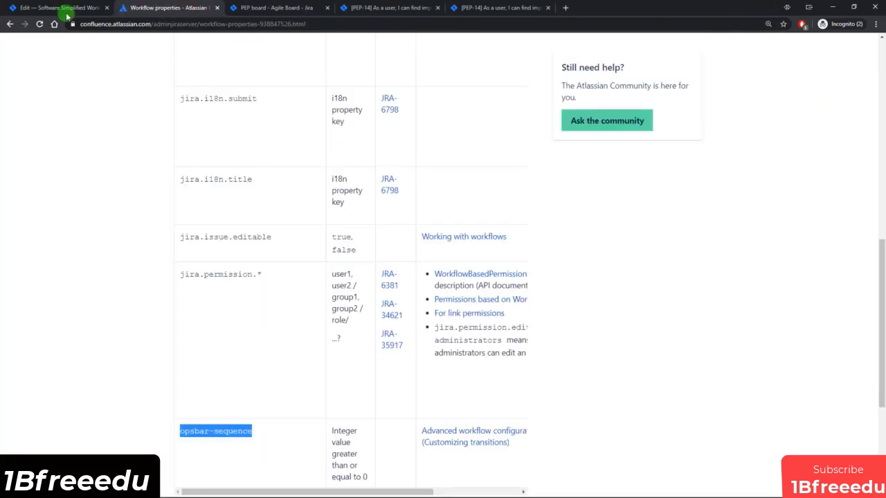
Publish the draft Software Simplified Workflow without saving a backup.
click(64, 8)
scroll(371, 145, up, 2)
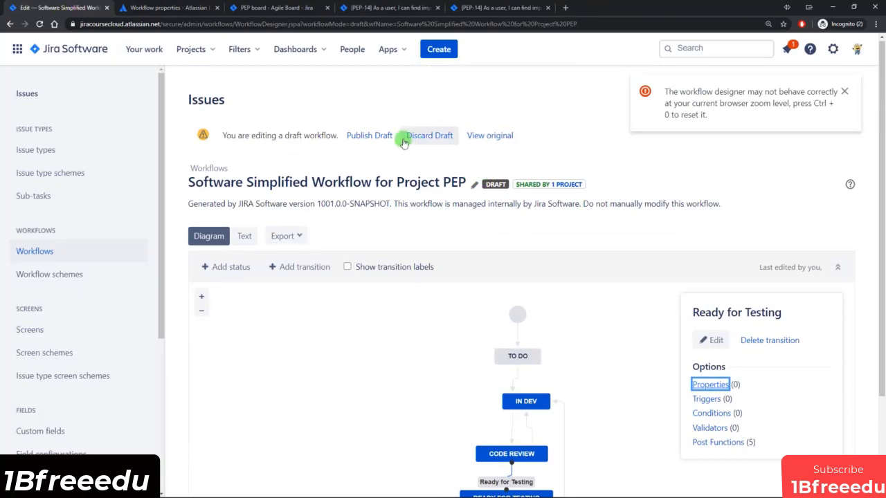
click(359, 136)
click(462, 281)
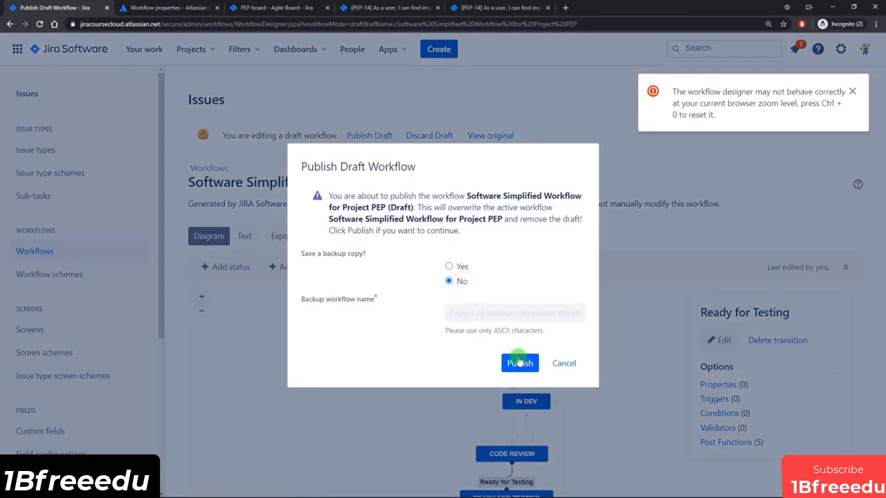
click(519, 362)
Reload PEP-14 and confirm Code Review lists Back to Dev before Ready for Testing.
click(508, 9)
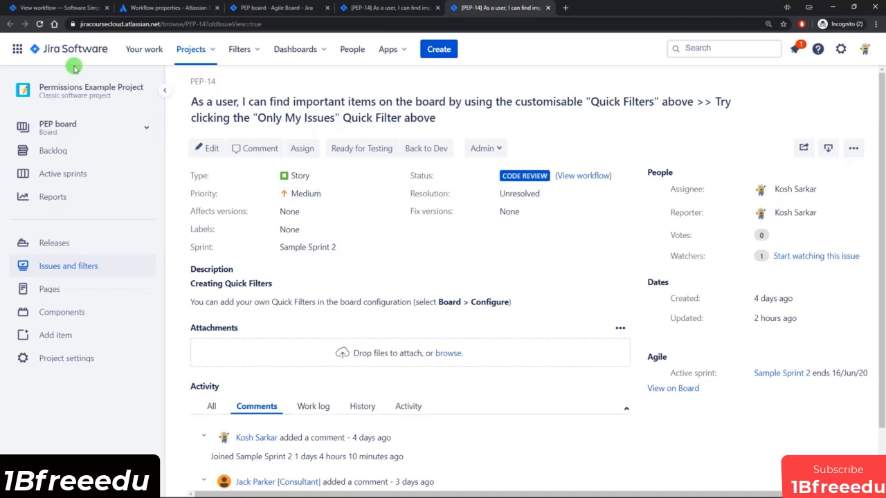
click(40, 24)
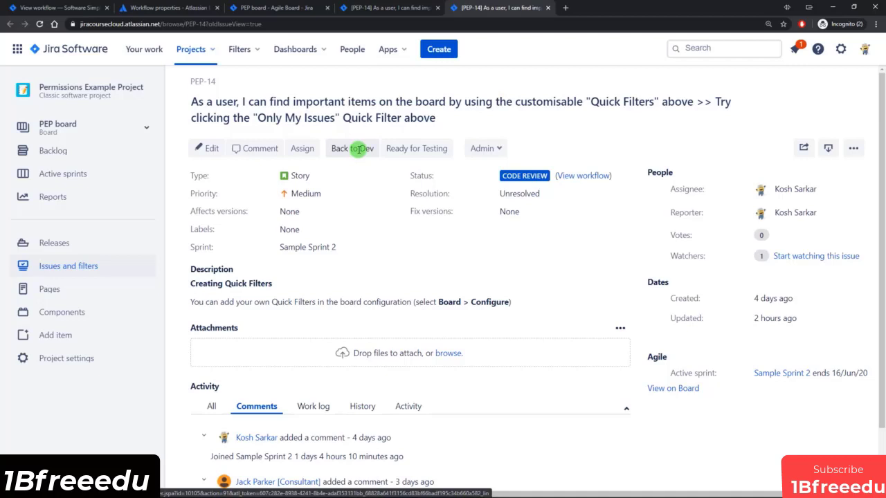
click(407, 8)
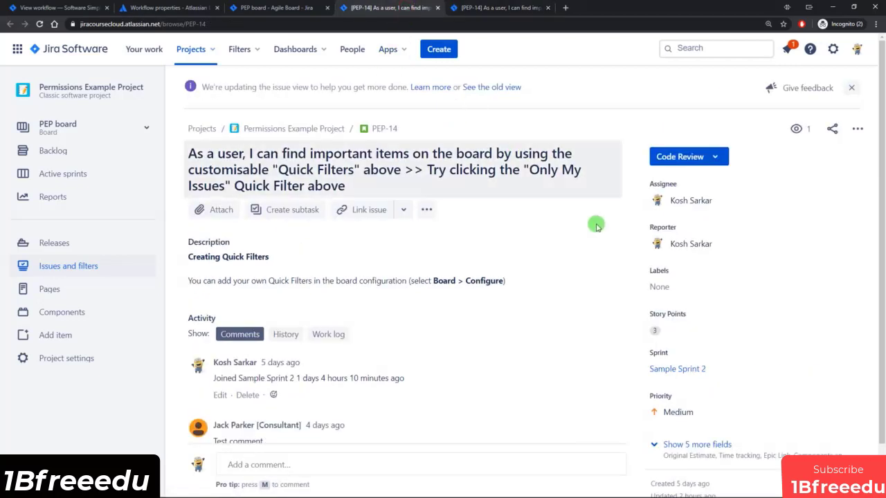
click(716, 159)
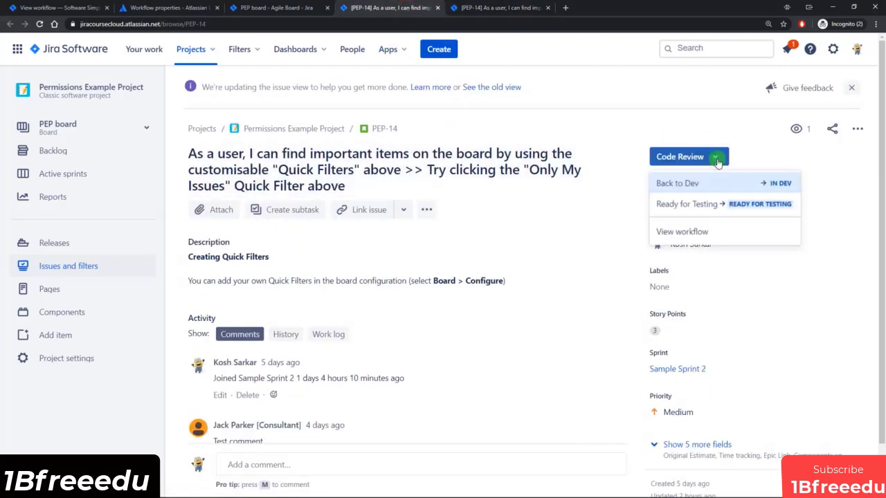
click(41, 23)
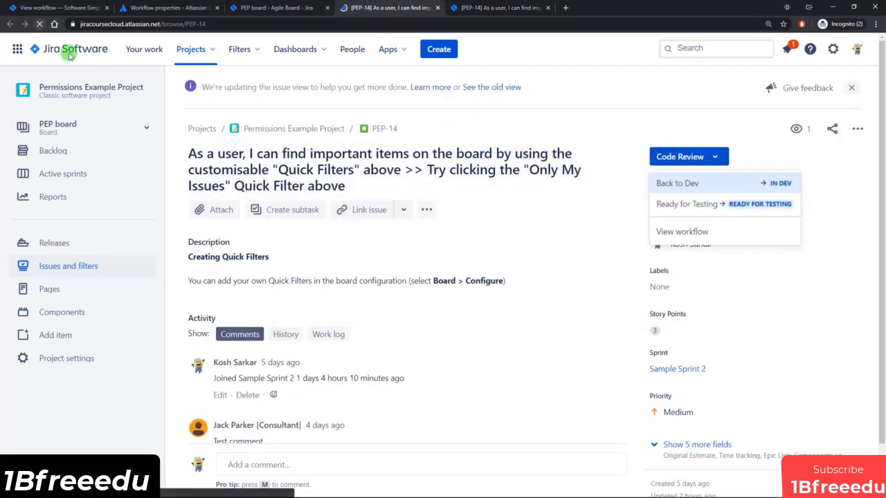
click(715, 158)
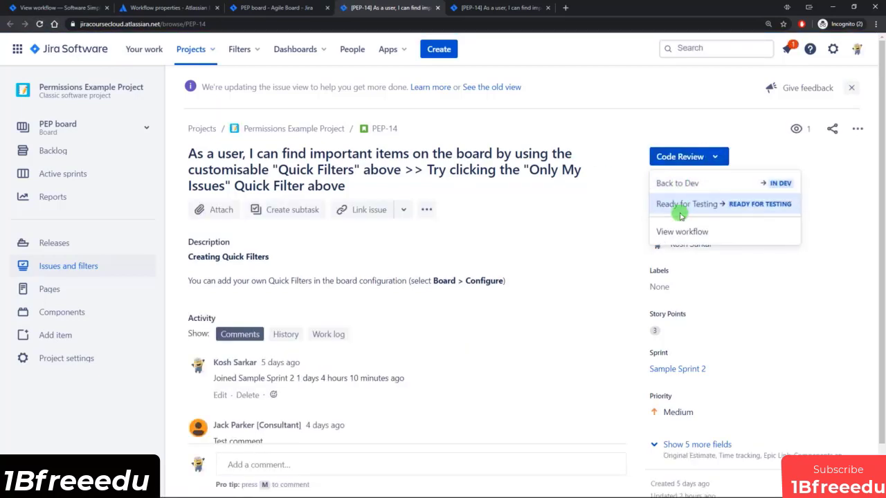
click(59, 9)
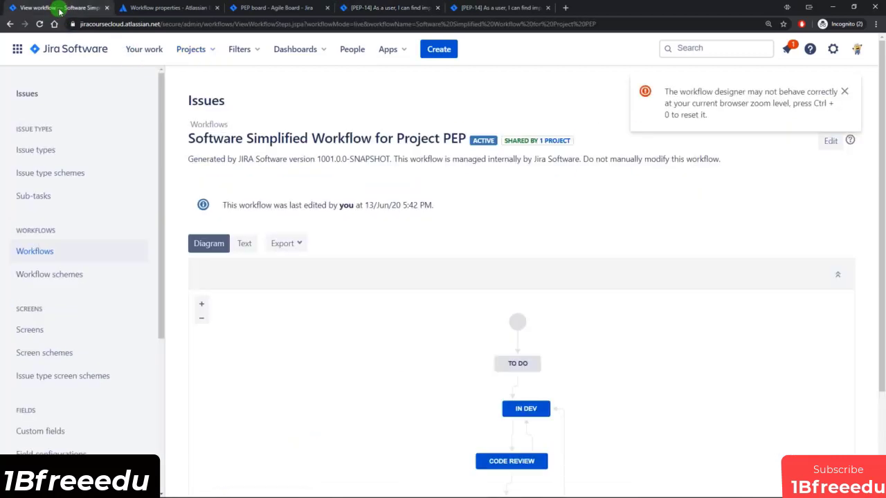
Edit the PEP workflow as a draft again and open the DONE status's step properties.
click(827, 142)
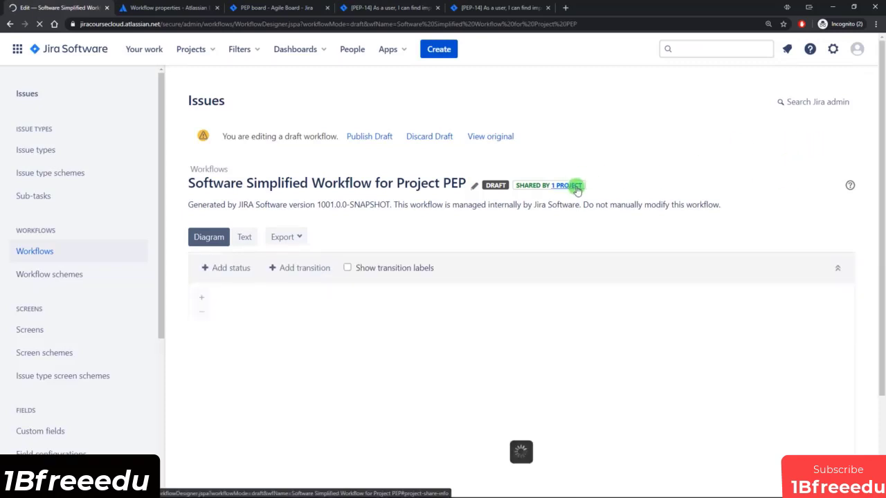
scroll(605, 252, down, 1)
scroll(604, 258, down, 1)
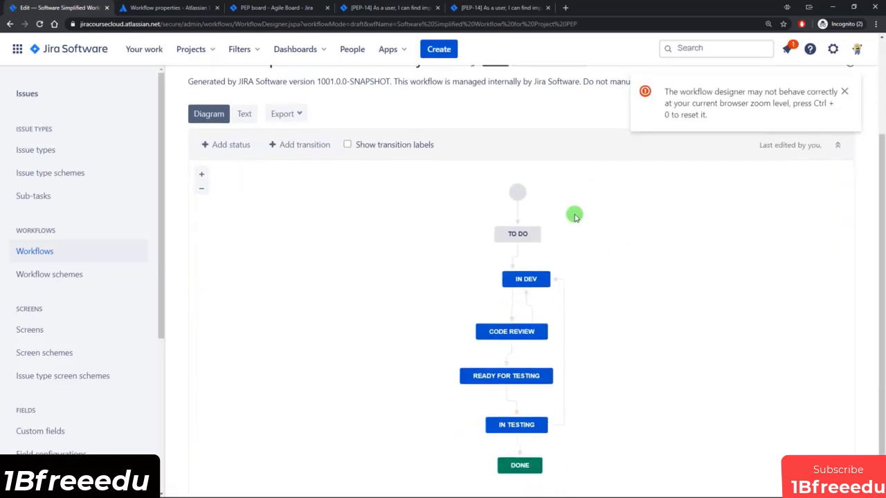
click(530, 311)
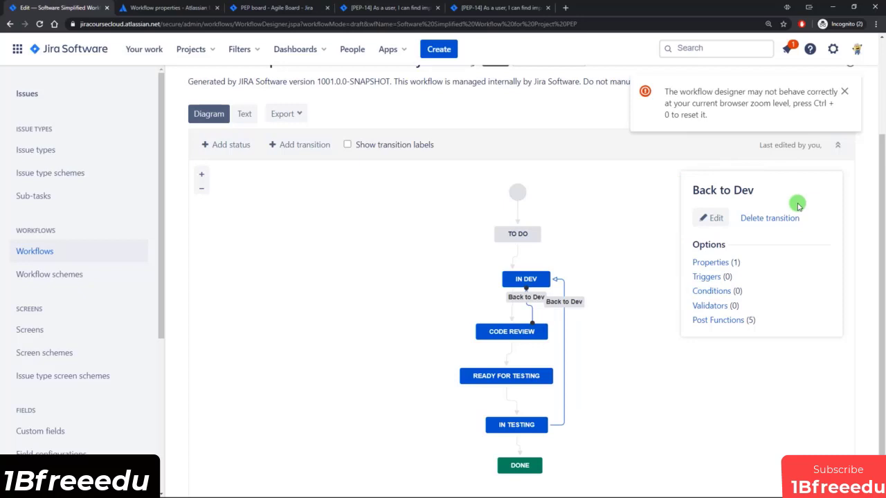
click(524, 463)
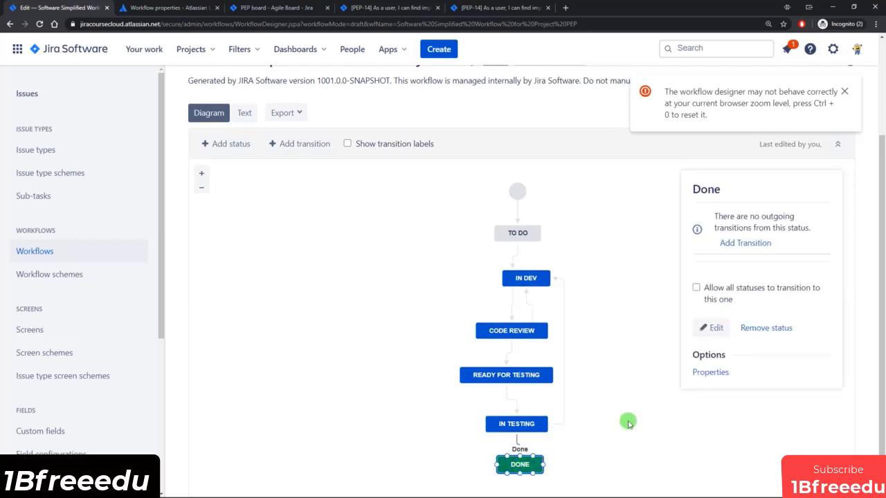
click(710, 372)
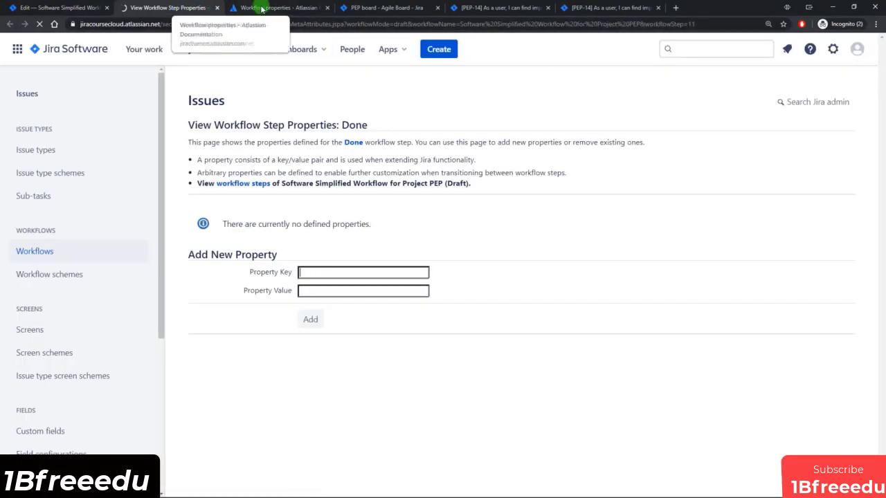
Add jira.issue.editable = false to the Done status, copying key and value from the docs.
click(262, 9)
scroll(405, 359, up, 1)
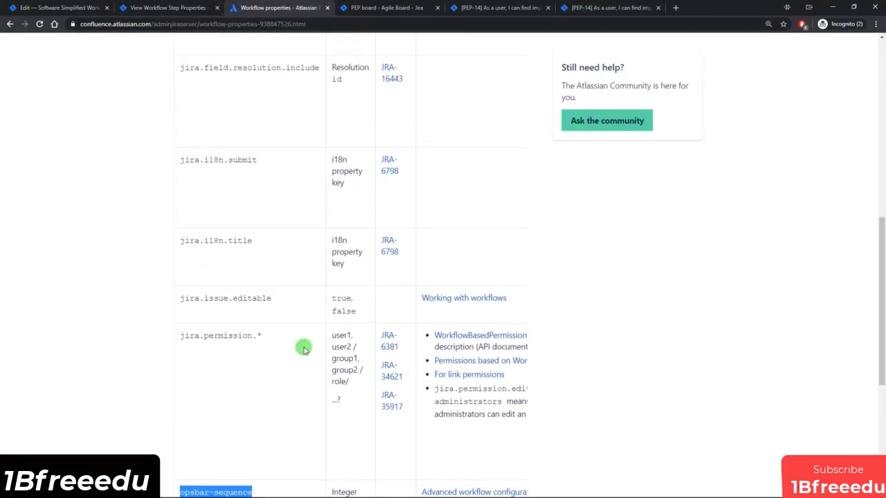
drag(180, 299, 268, 299)
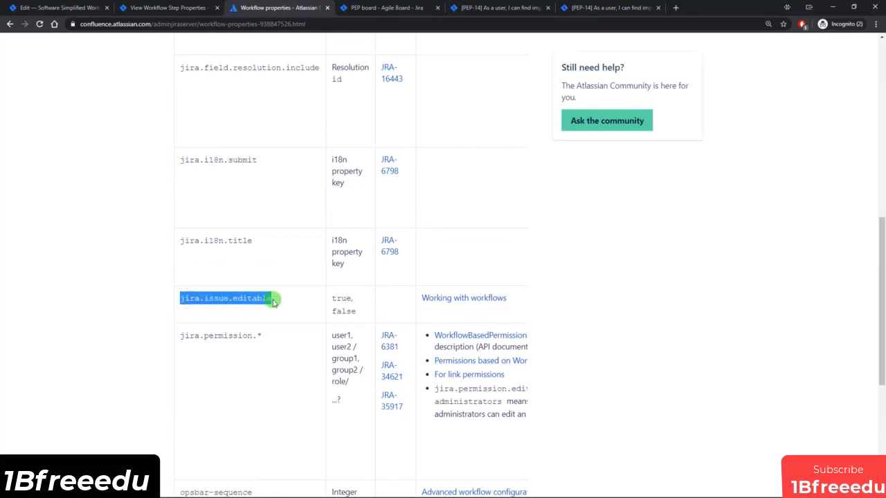
click(279, 309)
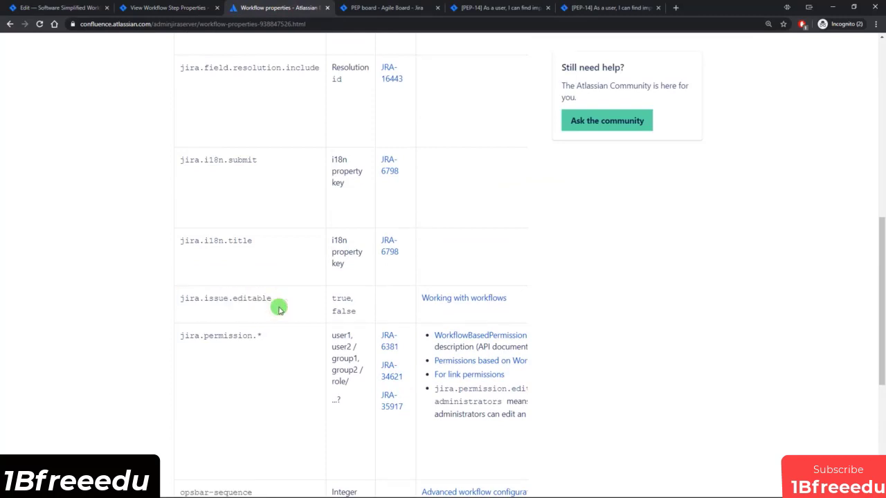
click(173, 8)
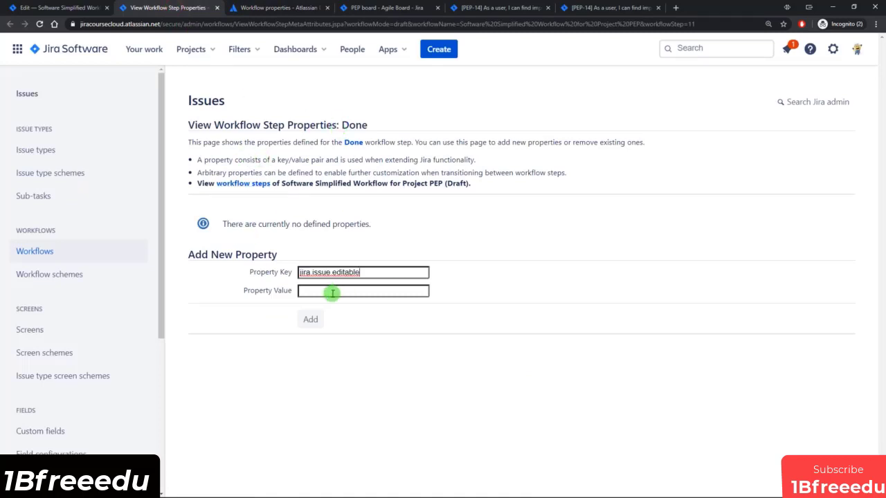
click(258, 8)
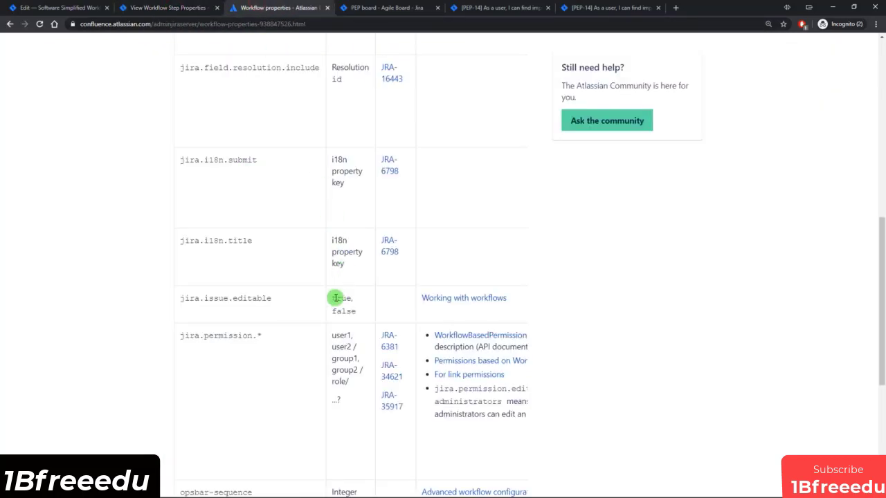
drag(333, 312, 352, 315)
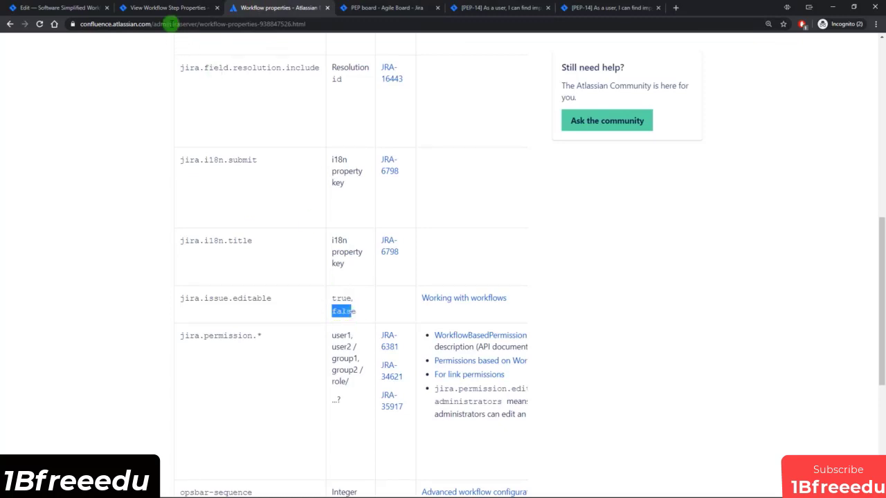
click(166, 8)
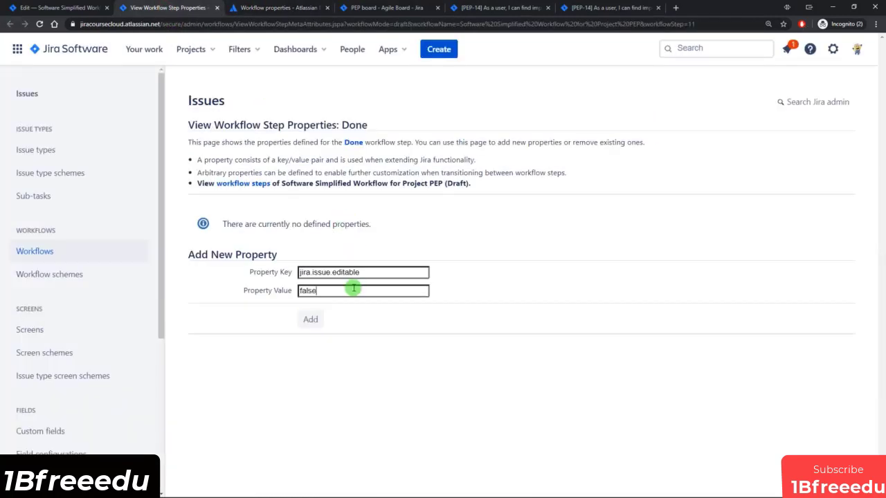
click(311, 321)
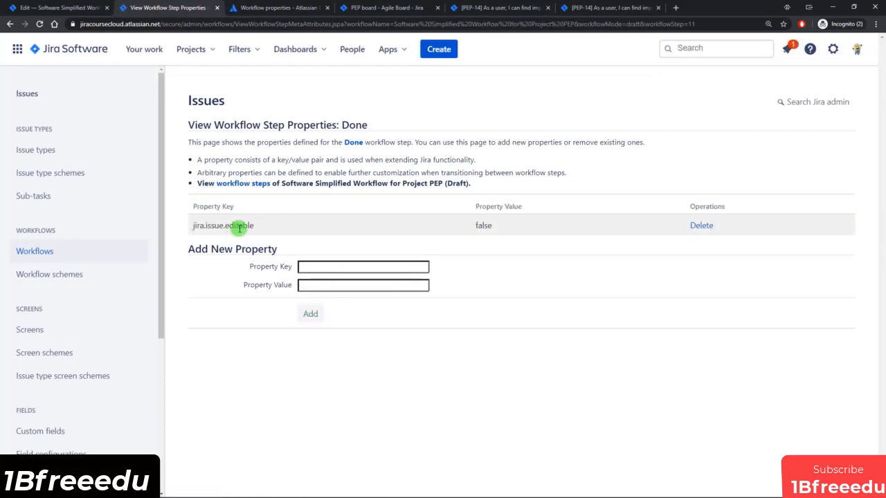
click(585, 7)
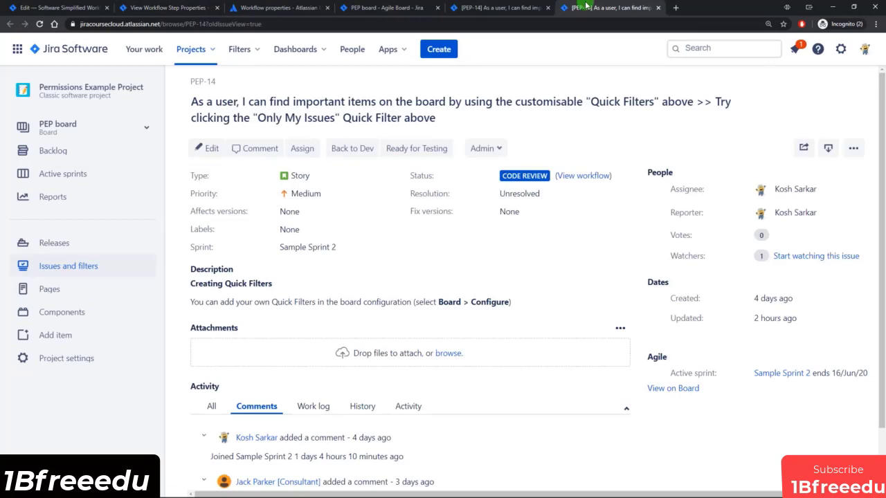
Close both PEP-14 tabs and open the Done story PEP-15 in its own tab.
click(657, 8)
click(547, 7)
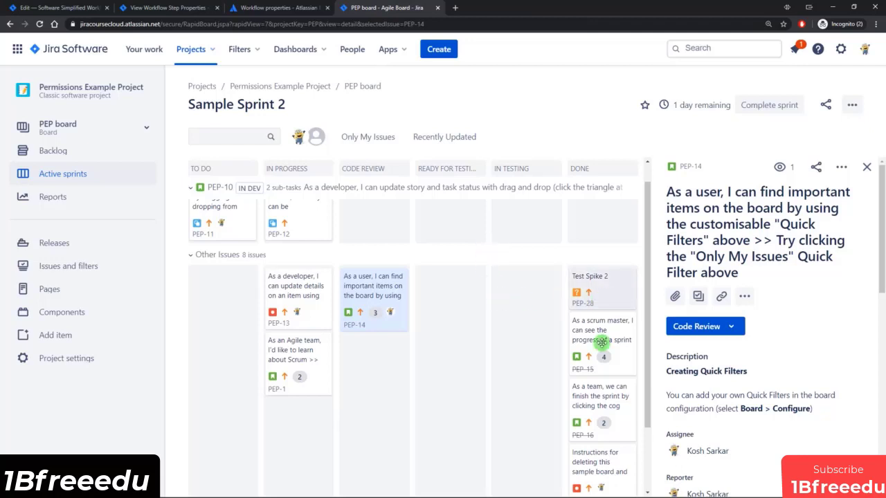
click(597, 340)
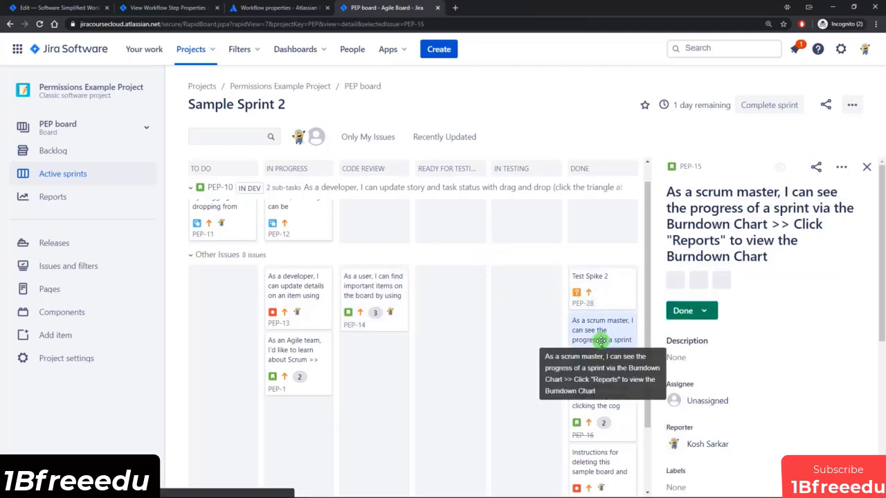
ctrl+click(690, 168)
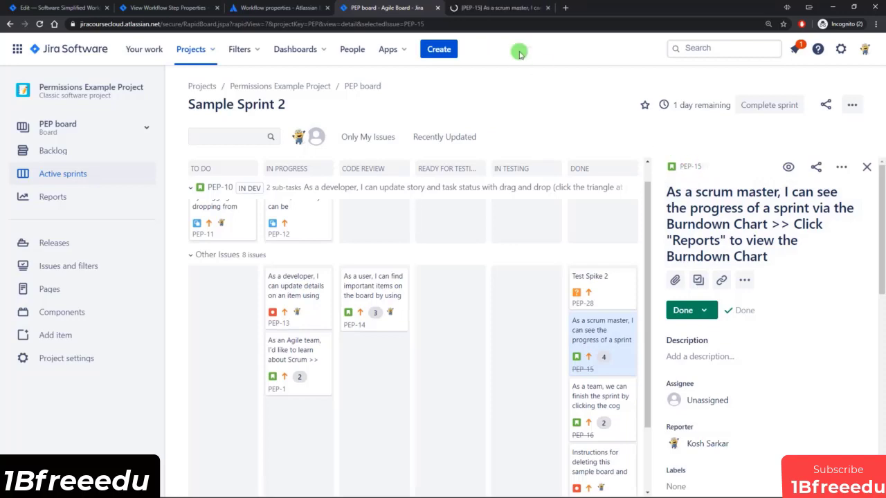
click(495, 8)
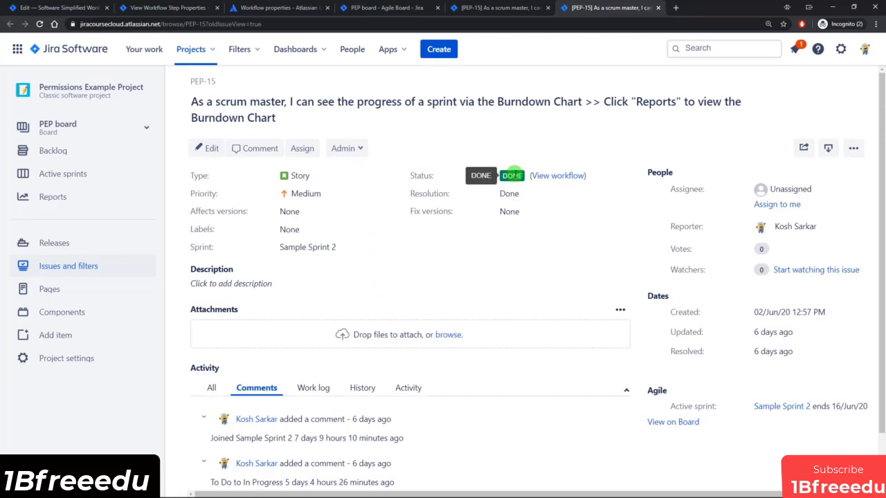
click(148, 7)
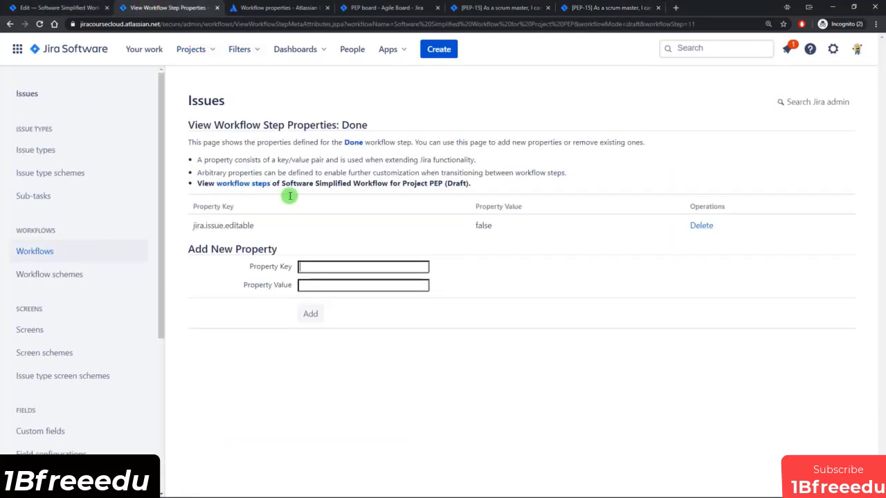
Publish the draft workflow with no backup, then reload PEP-15 to check it's no longer editable.
click(216, 8)
click(59, 8)
scroll(490, 171, up, 2)
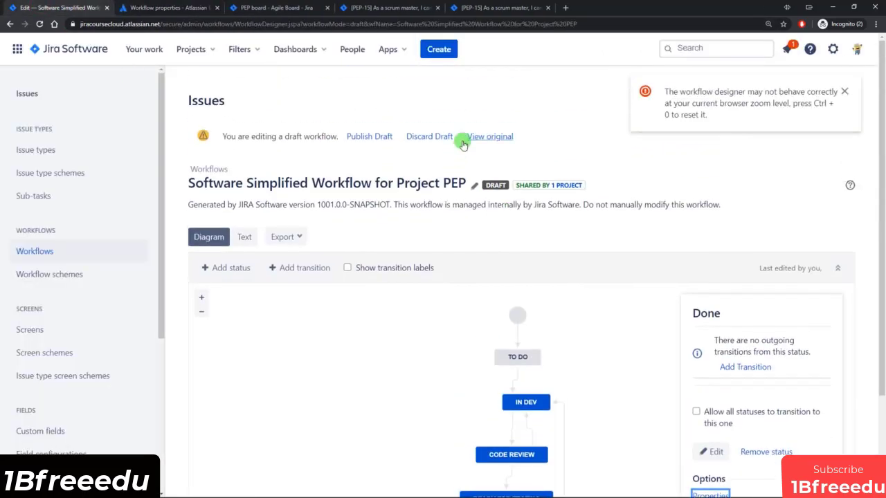
click(374, 138)
click(450, 281)
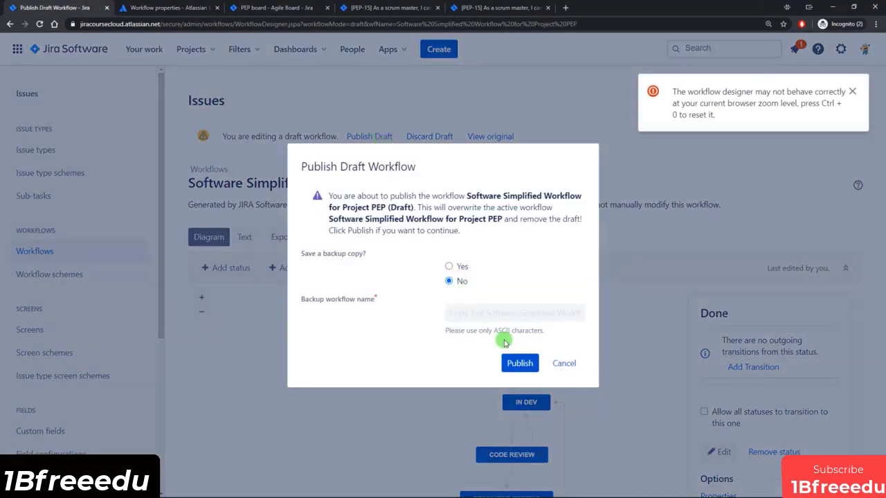
click(516, 364)
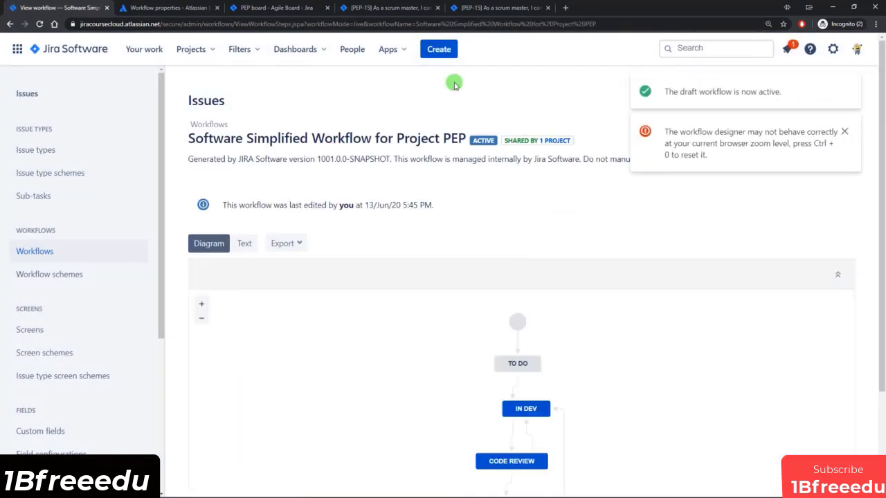
click(502, 7)
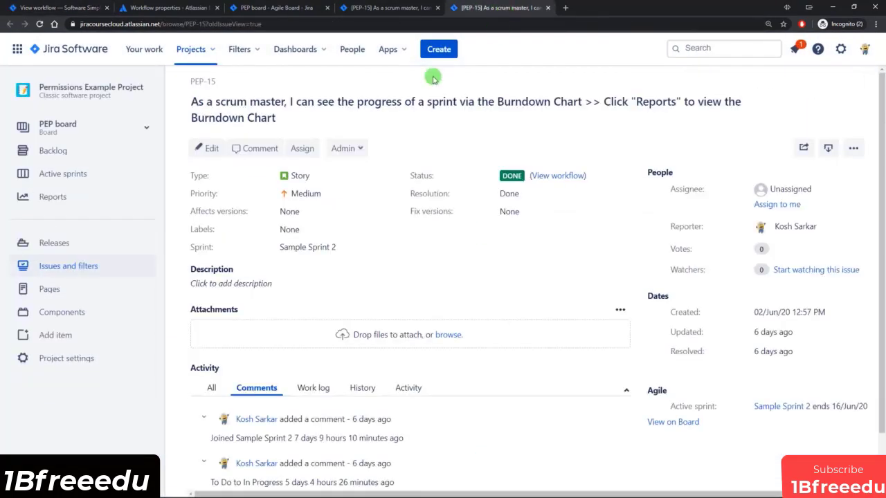
click(40, 24)
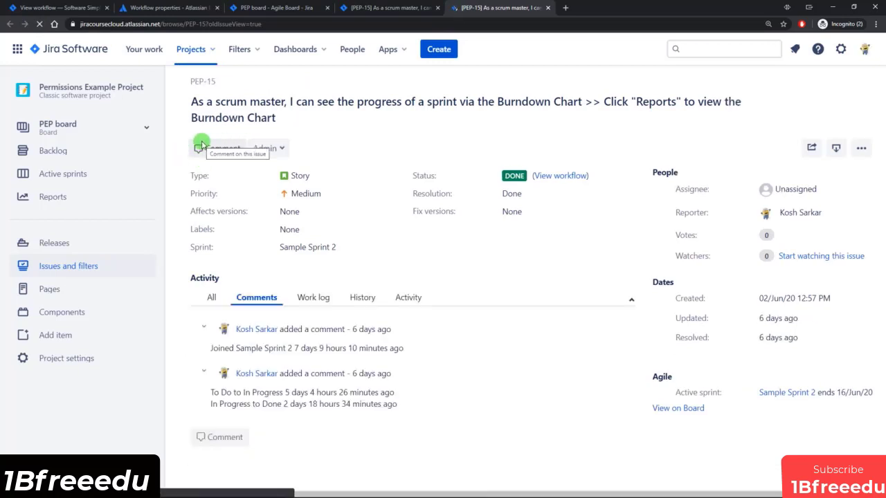
Scroll through the Workflow properties table in the docs, then close both PEP-15 tabs.
click(169, 7)
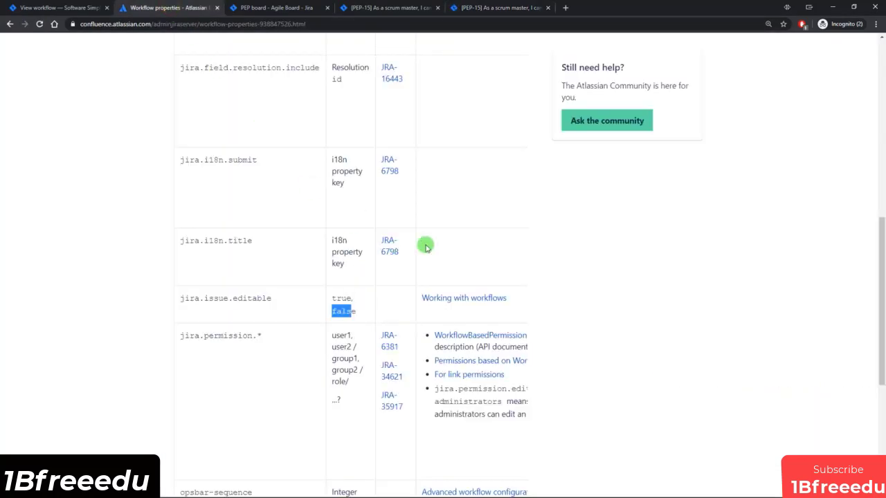
scroll(530, 262, up, 1)
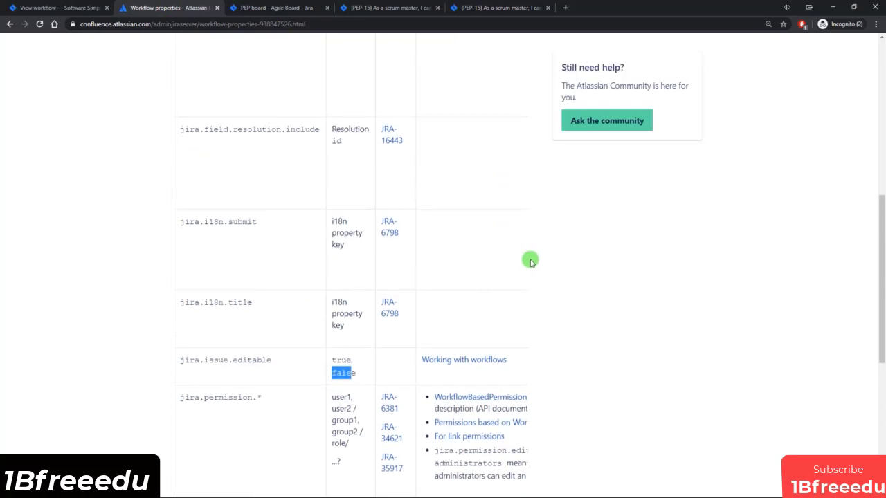
scroll(512, 258, up, 2)
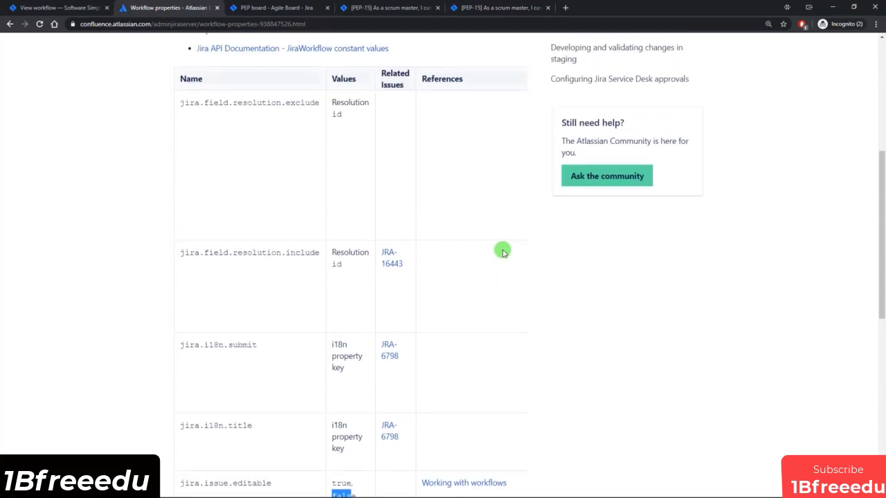
scroll(499, 256, down, 1)
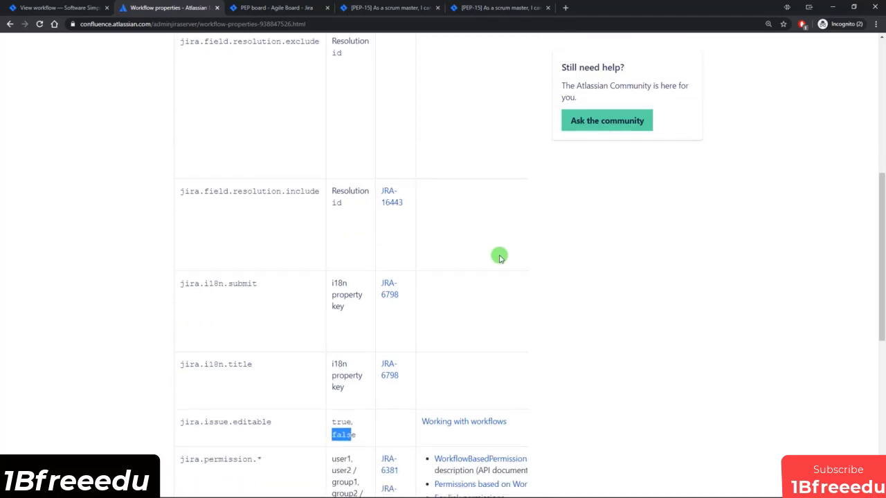
click(438, 8)
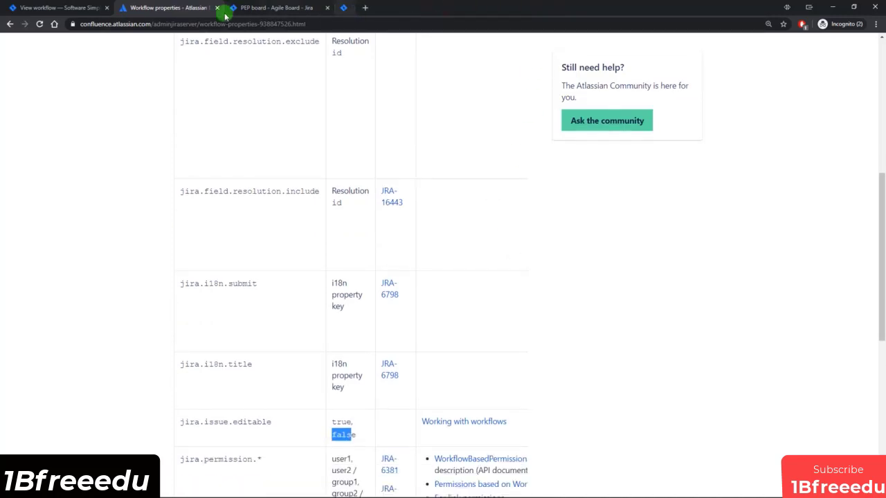
click(216, 8)
Edit the PEP workflow as a draft, inspect Back to Dev, then return to the Workflows list.
click(59, 8)
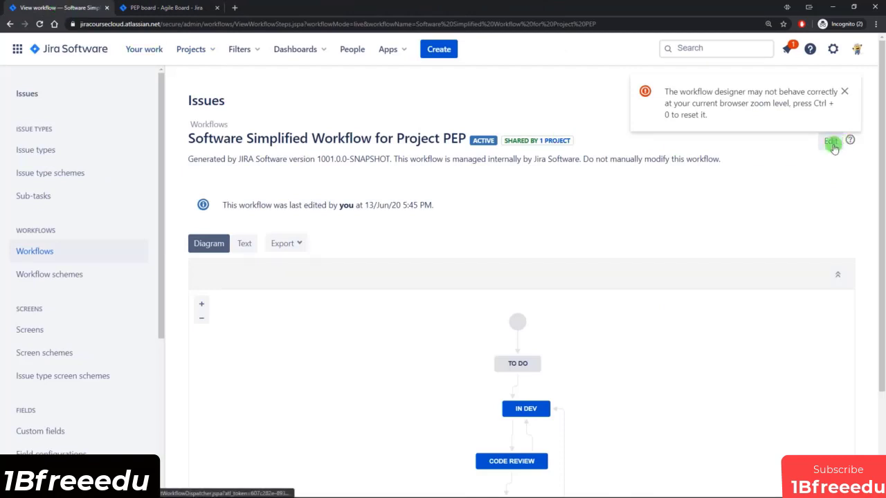
scroll(595, 374, down, 2)
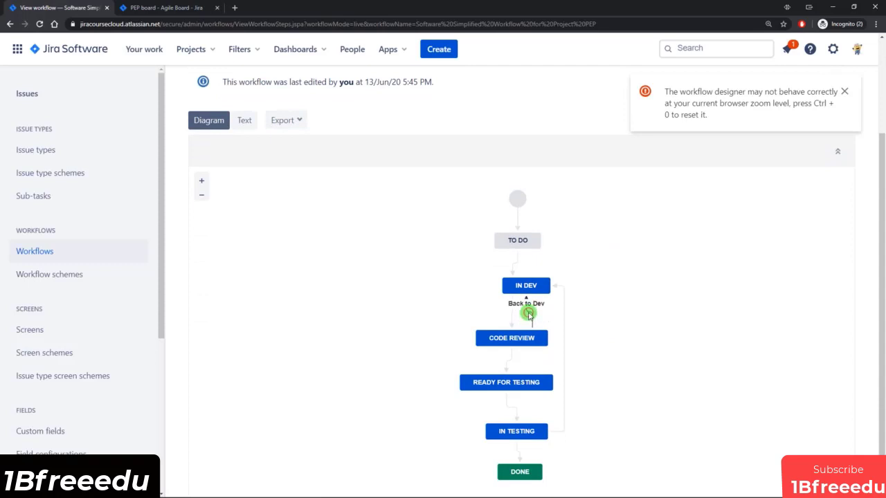
scroll(752, 298, up, 2)
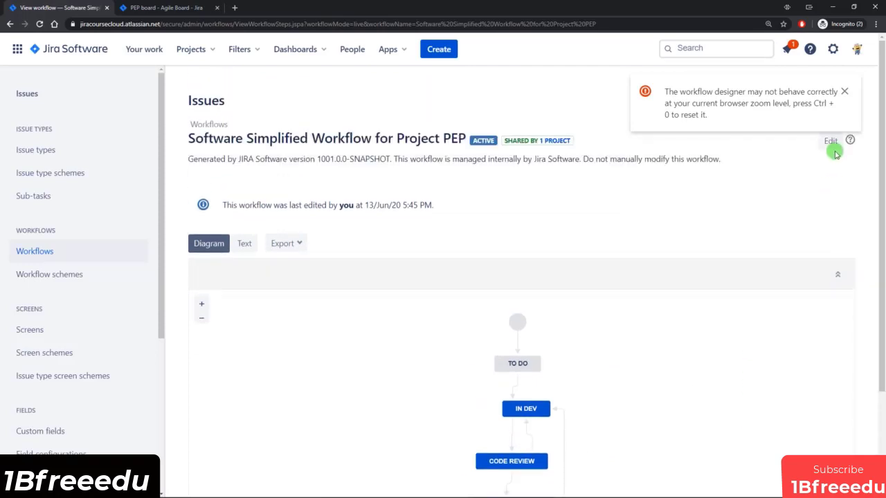
click(833, 146)
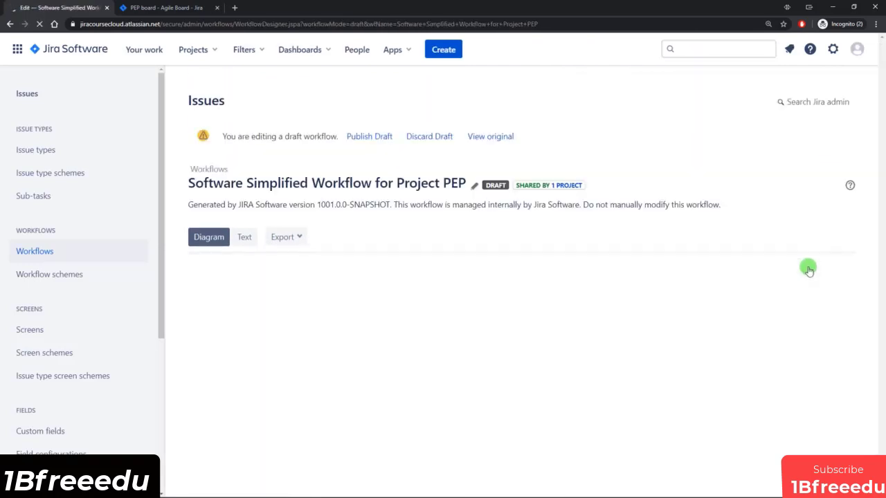
scroll(524, 310, down, 2)
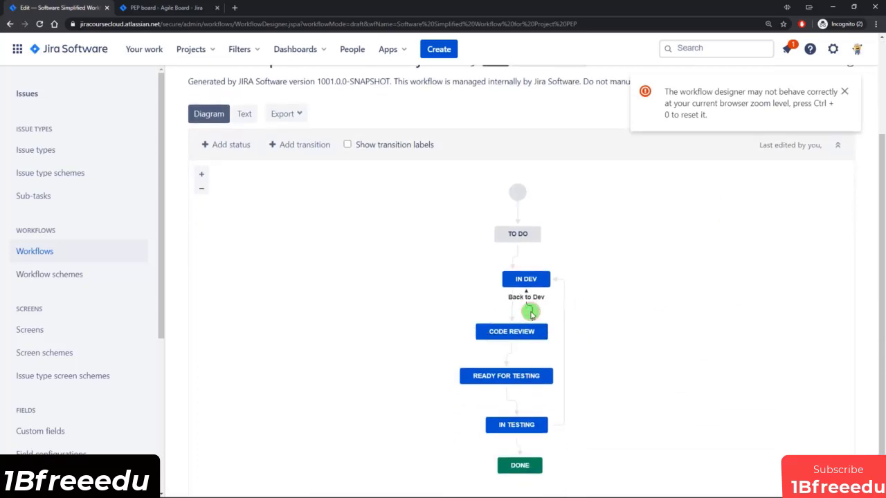
click(528, 310)
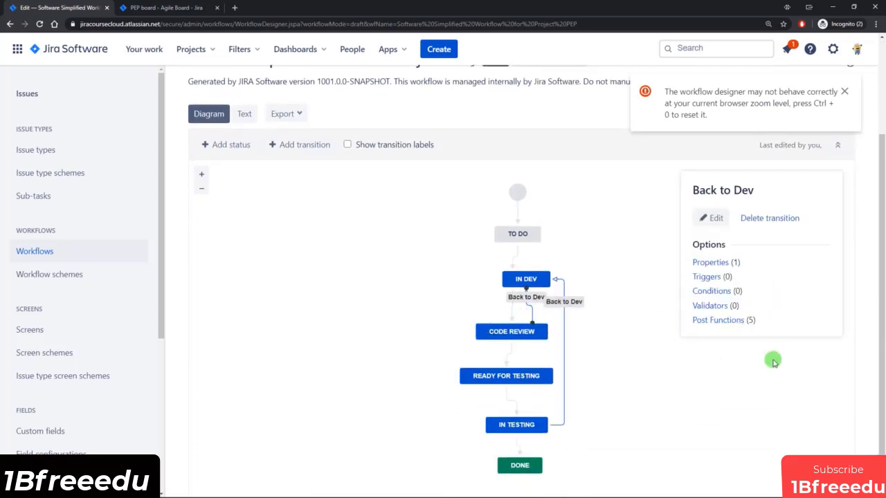
click(706, 277)
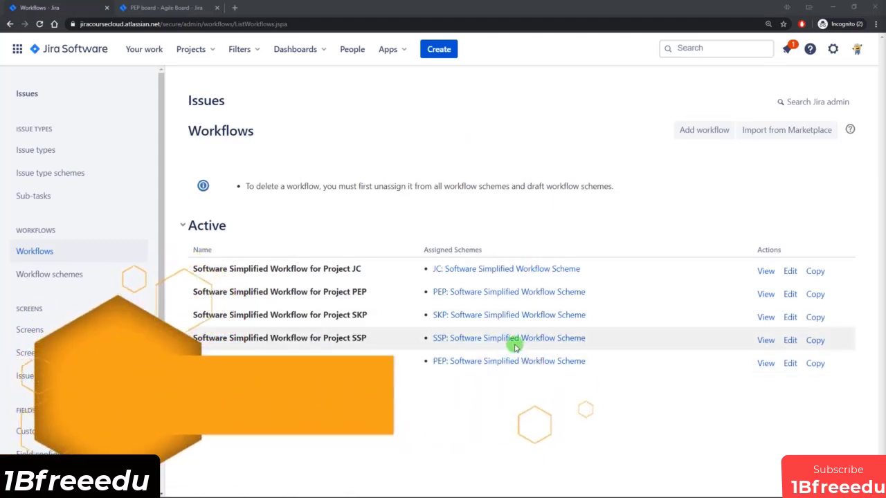
Edit Spike Workflow as a draft and open the Done transition's Conditions from the diagram.
click(790, 364)
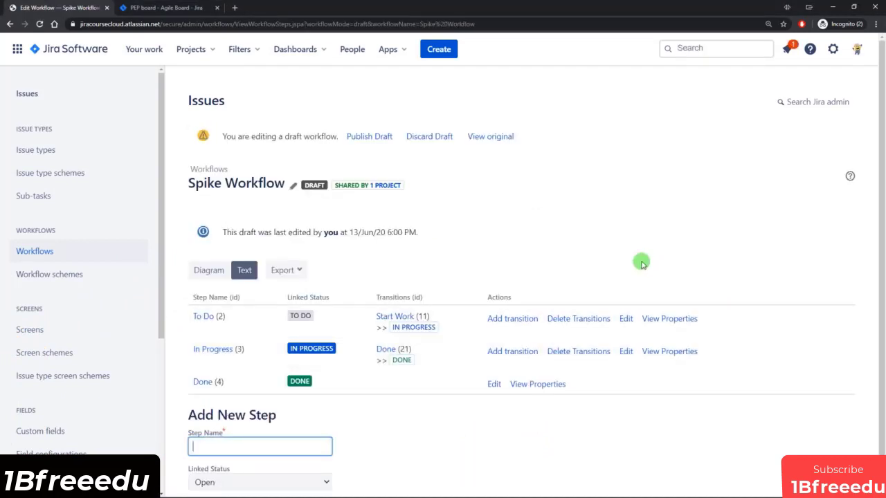
click(209, 272)
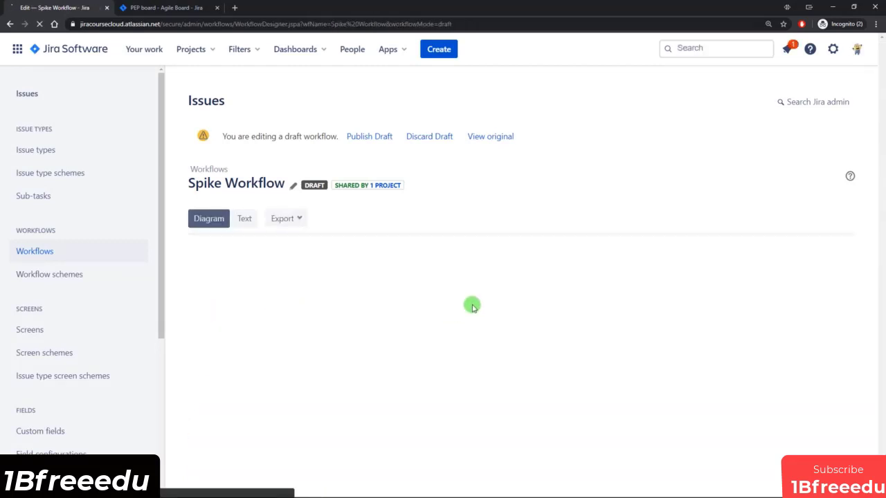
scroll(553, 332, down, 2)
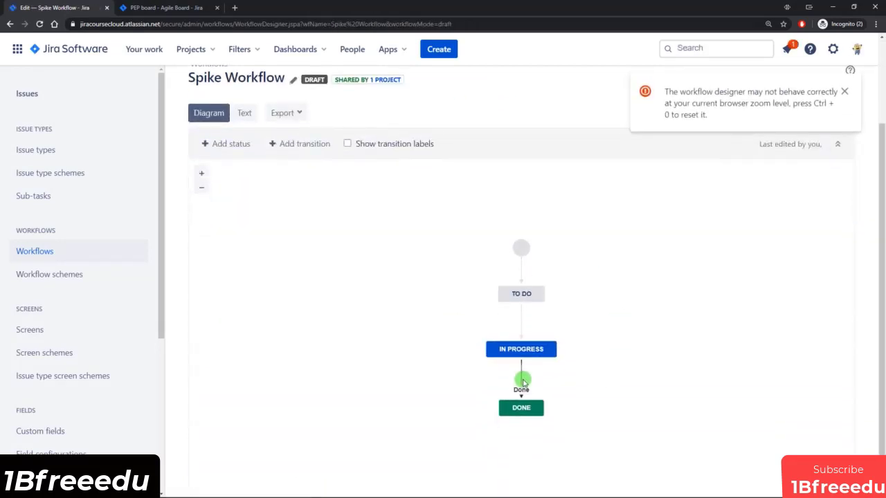
click(523, 381)
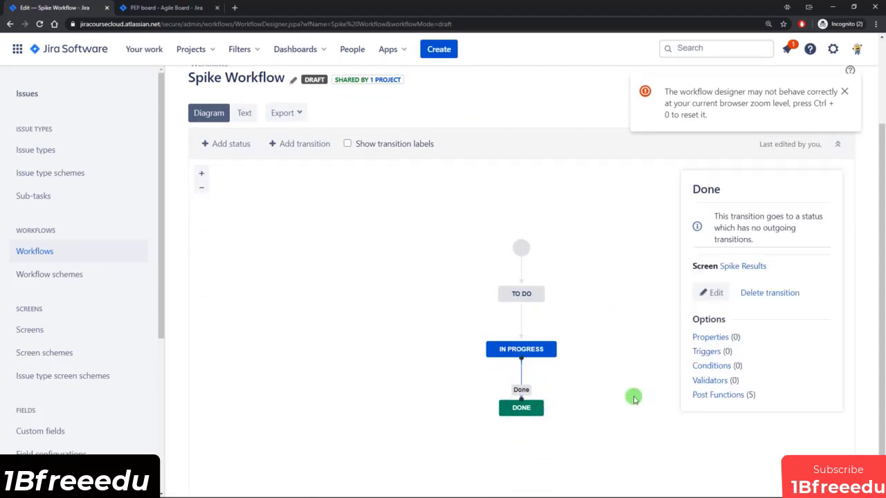
click(716, 366)
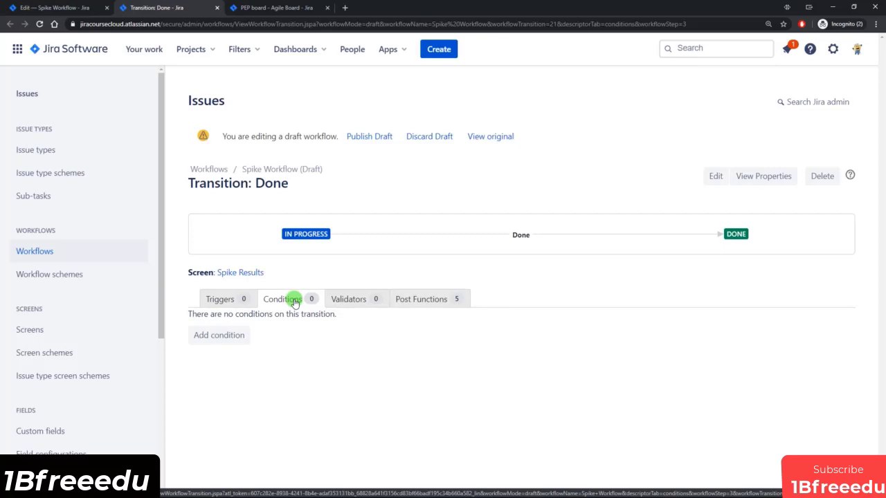
Add a User Is In Any Project Role condition on the Done transition allowing only the Developers role.
click(222, 336)
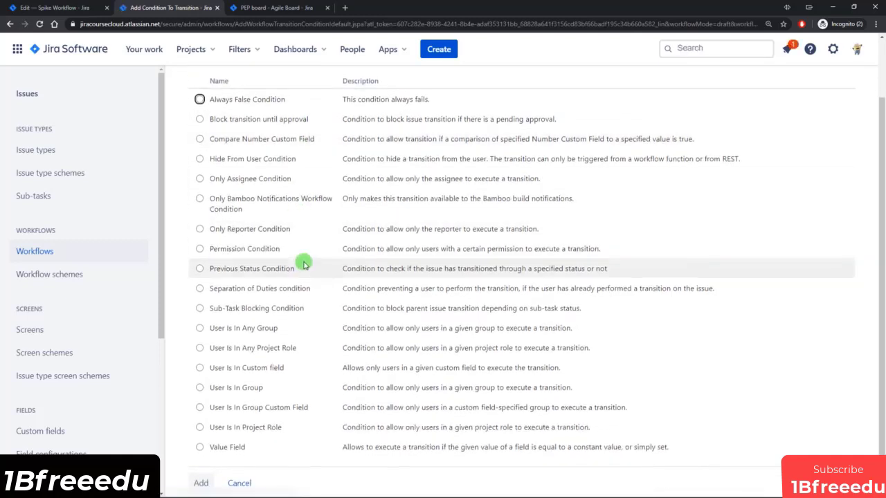
scroll(305, 262, up, 1)
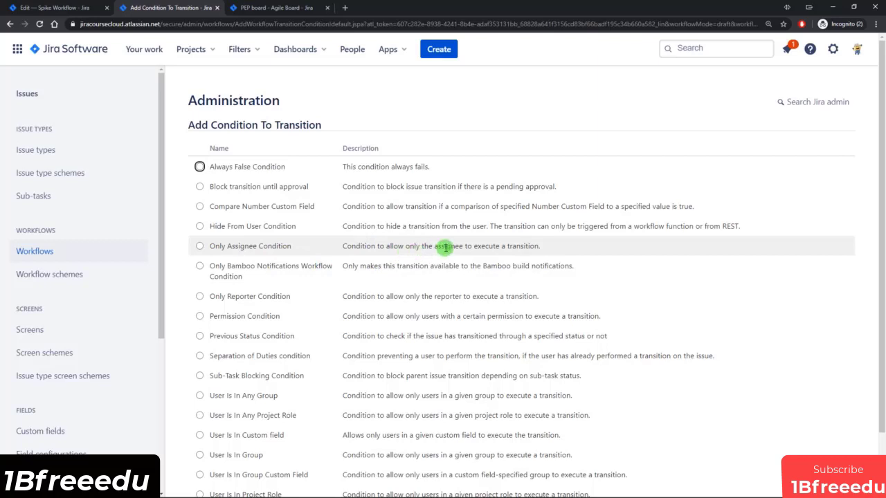
scroll(490, 244, down, 1)
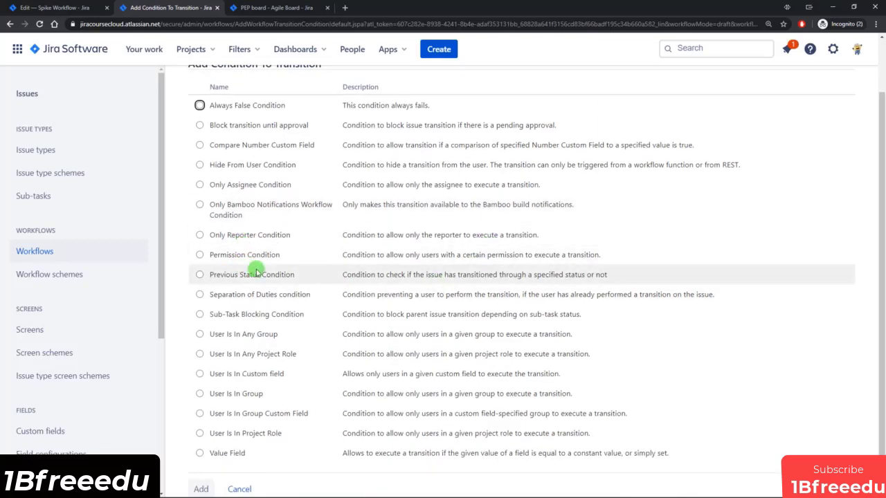
scroll(254, 282, down, 1)
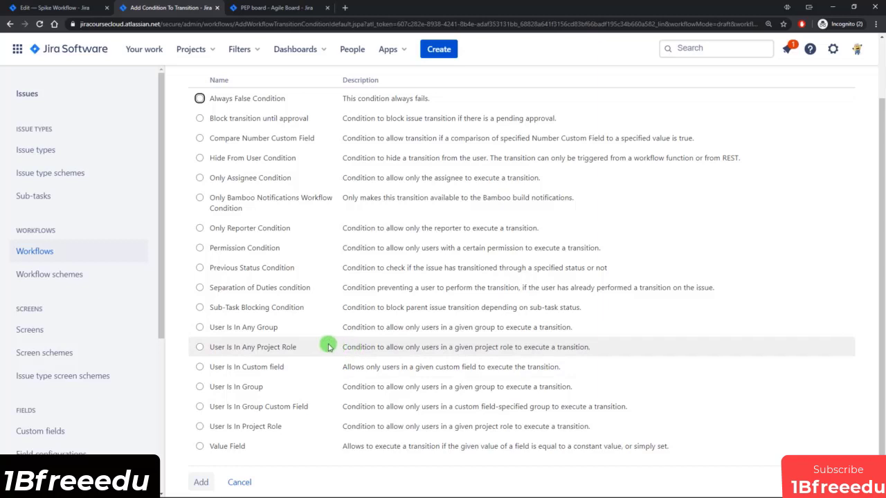
click(217, 348)
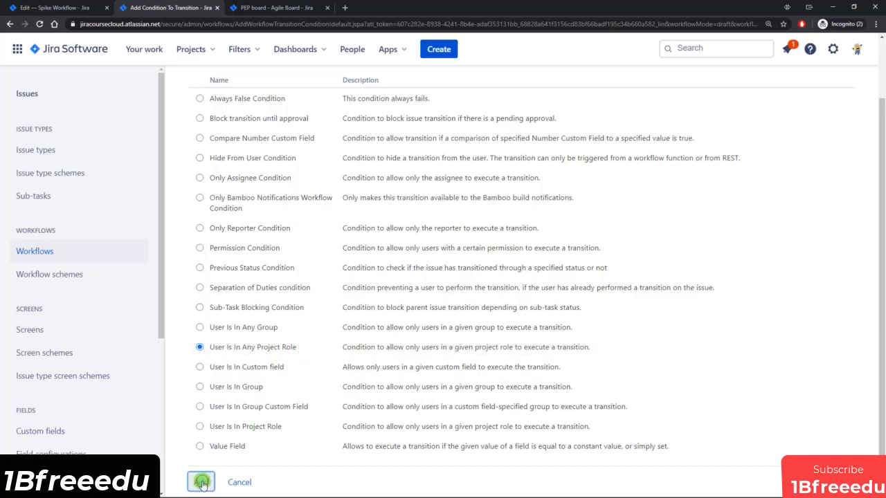
click(202, 482)
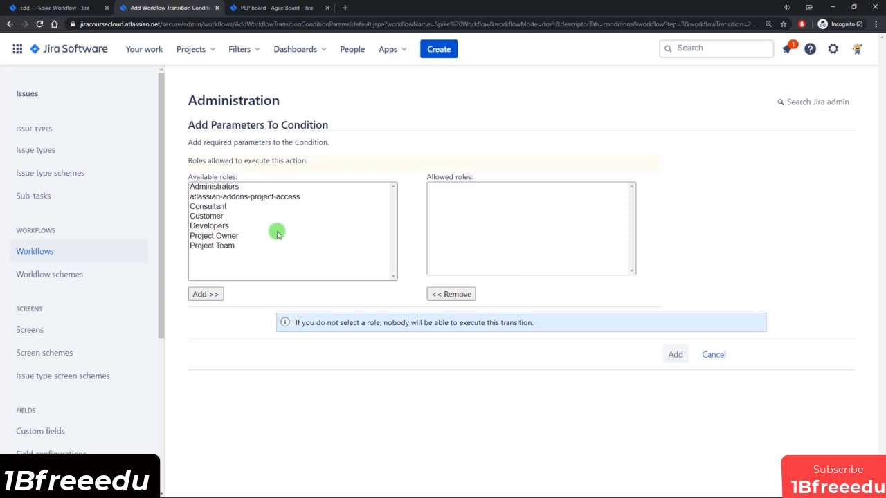
click(216, 226)
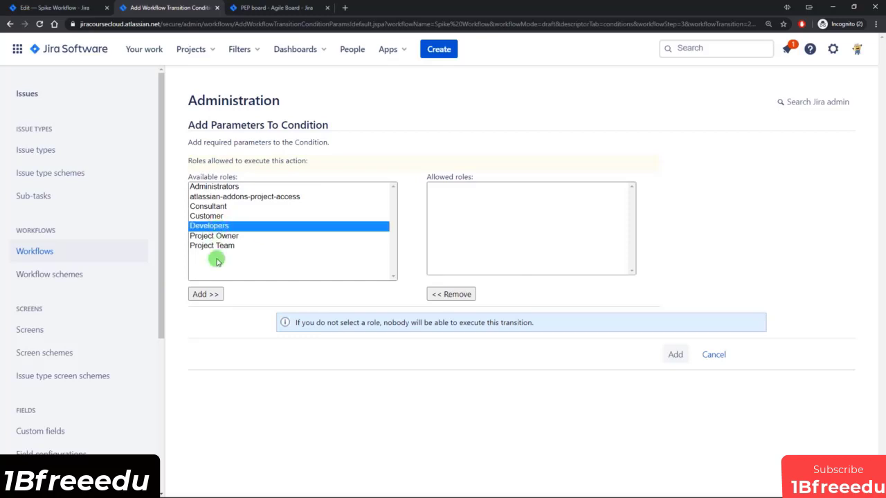
click(205, 294)
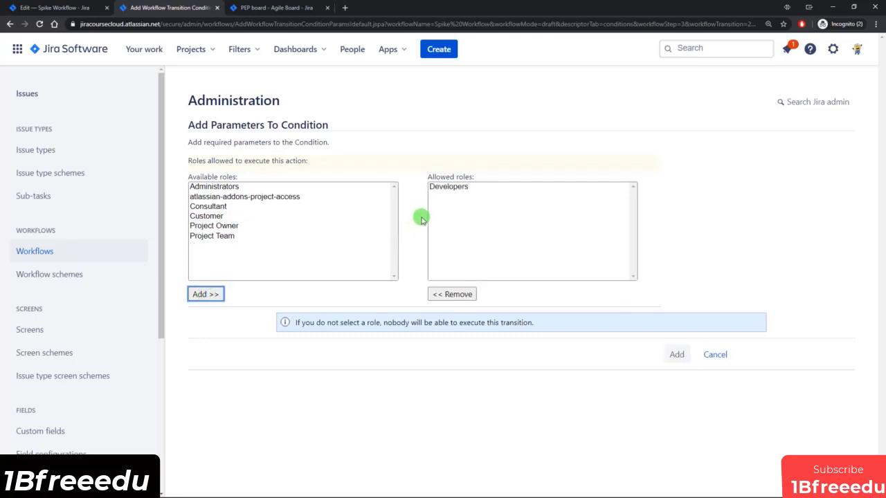
click(678, 357)
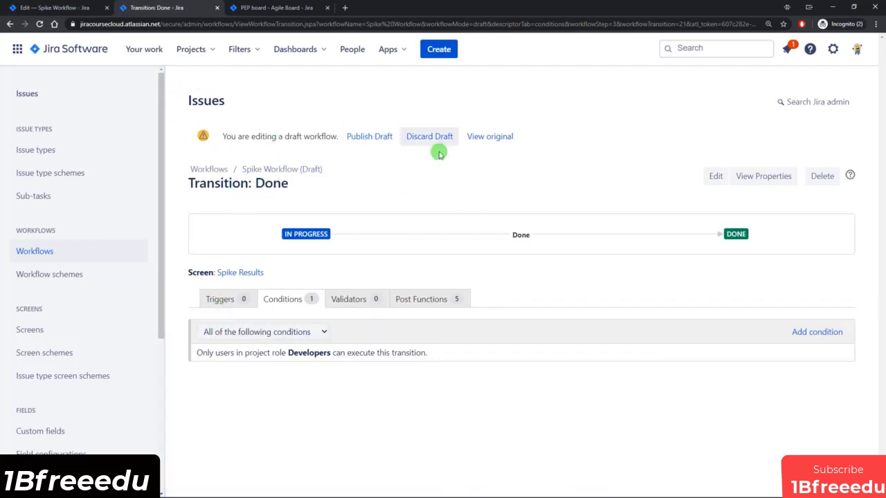
Publish the draft Spike Workflow without keeping a backup copy.
click(40, 11)
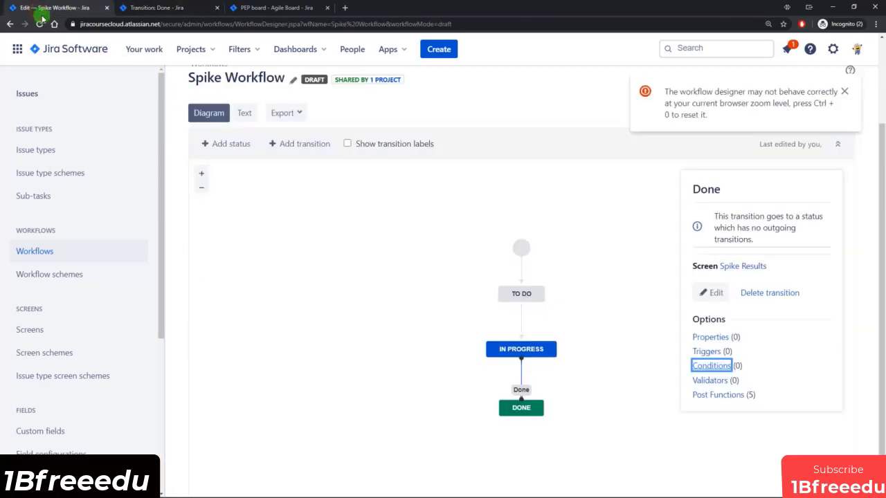
scroll(509, 357, up, 2)
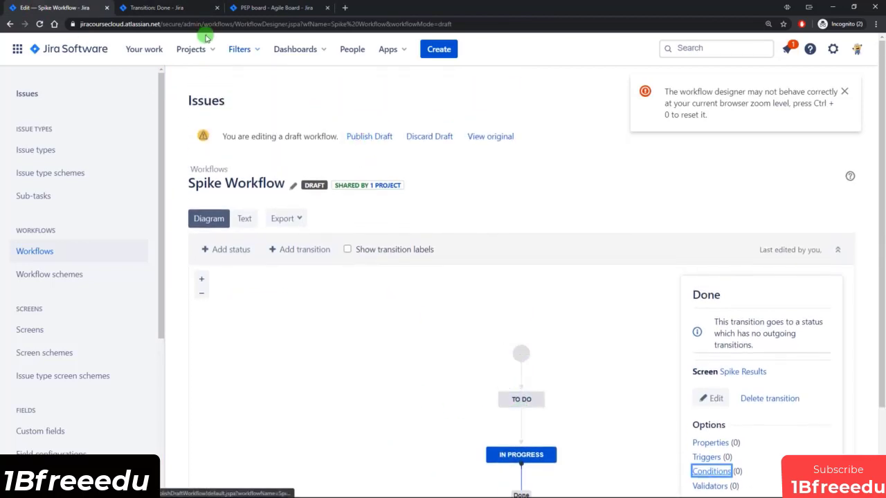
click(169, 7)
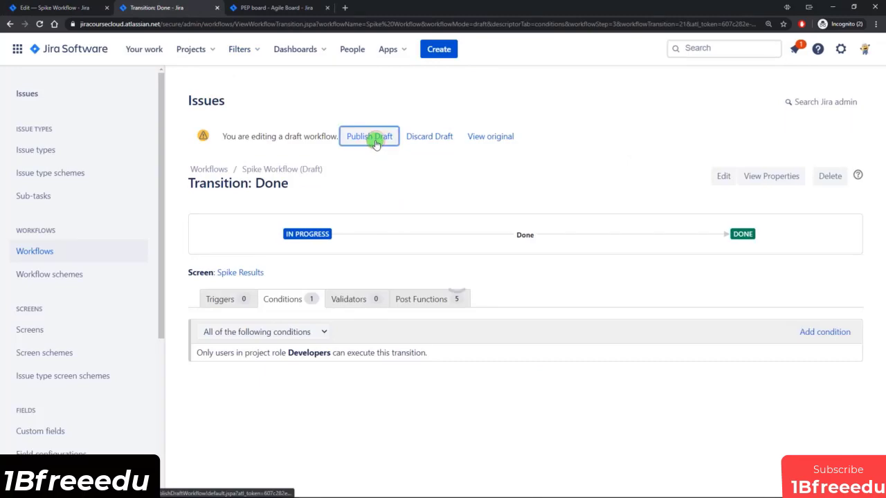
click(374, 138)
click(460, 275)
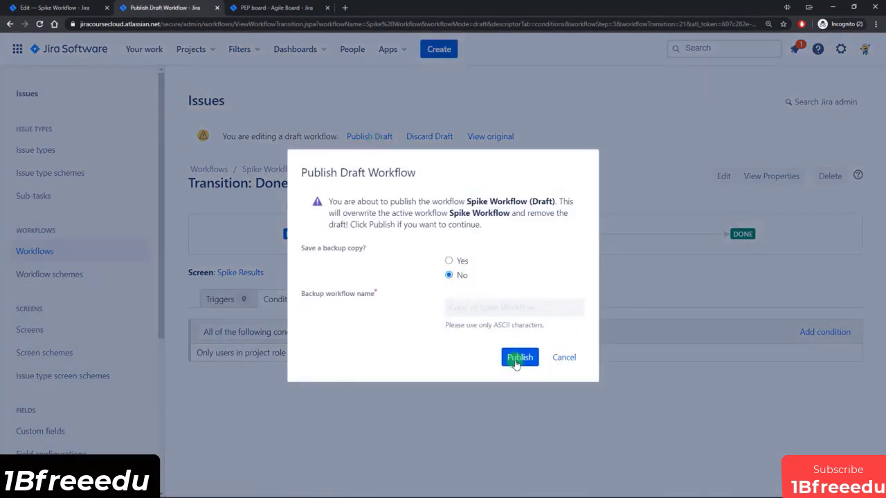
click(515, 358)
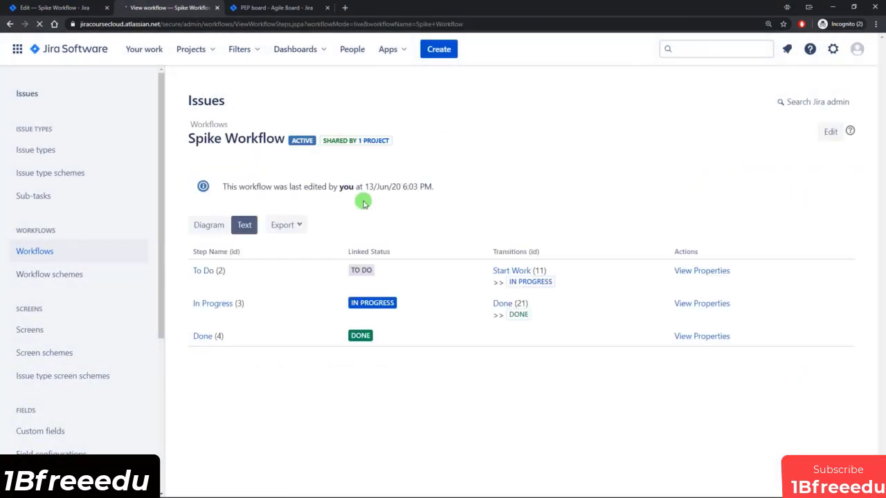
Reload the outdated designer tab, go to the workflows list, and close the Spike Workflow view page.
click(38, 9)
click(39, 25)
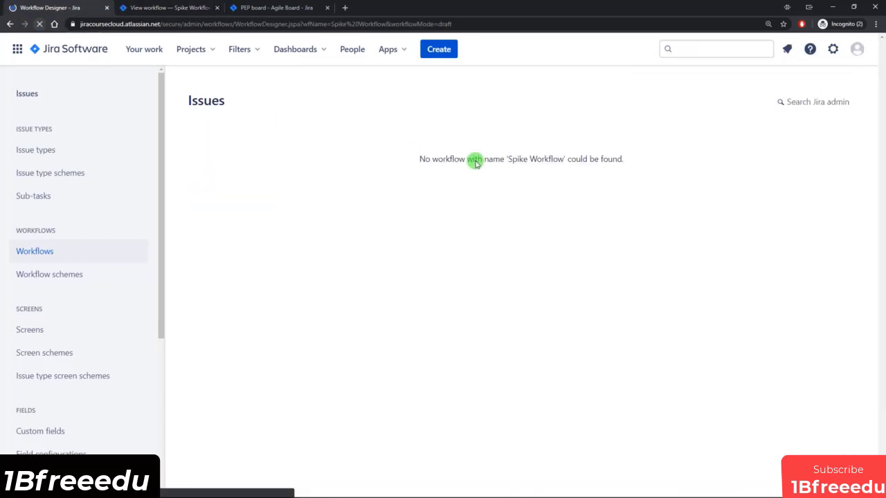
drag(473, 159, 568, 161)
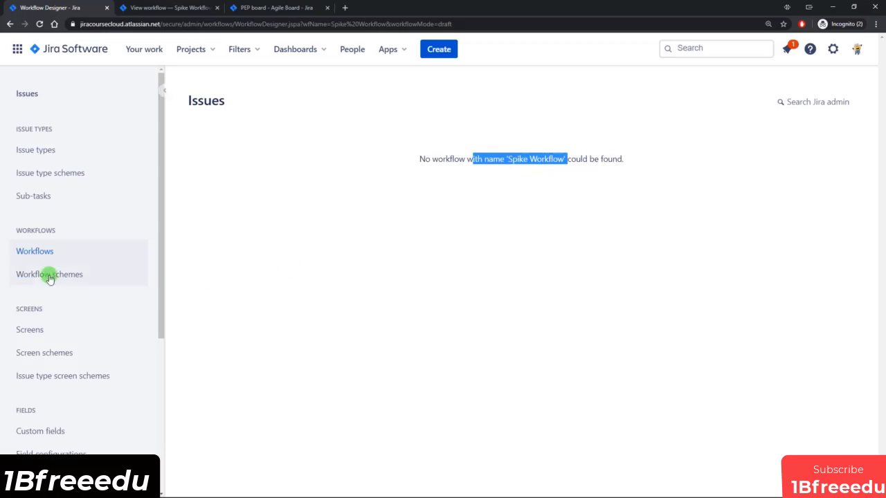
click(39, 251)
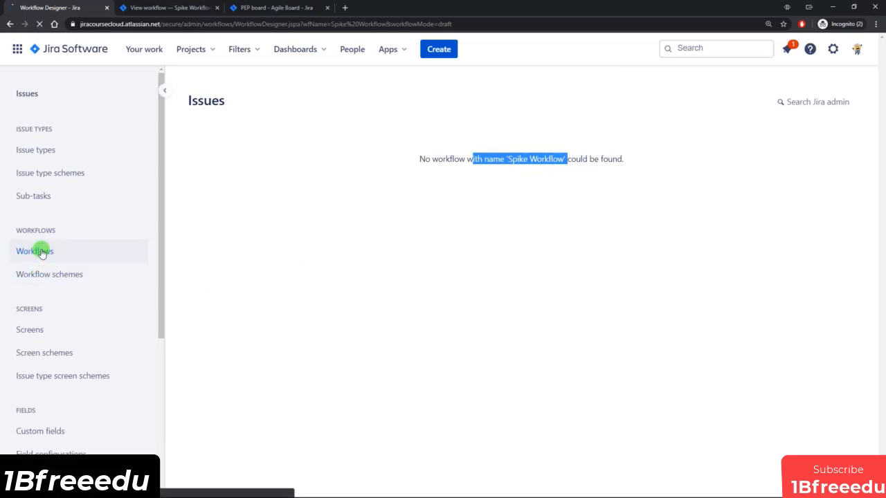
click(152, 8)
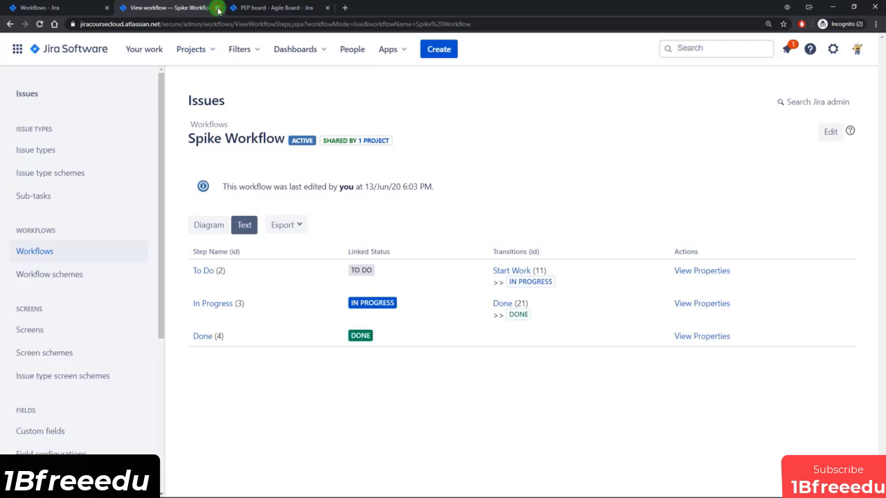
click(218, 7)
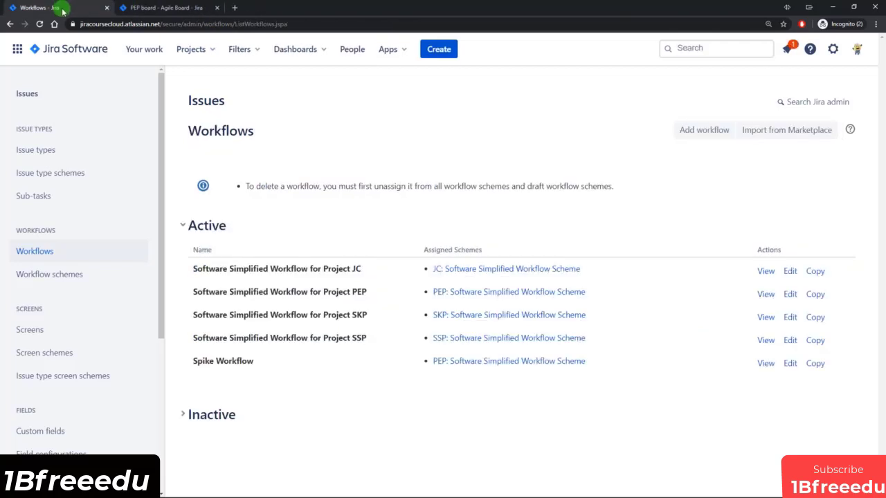
click(164, 7)
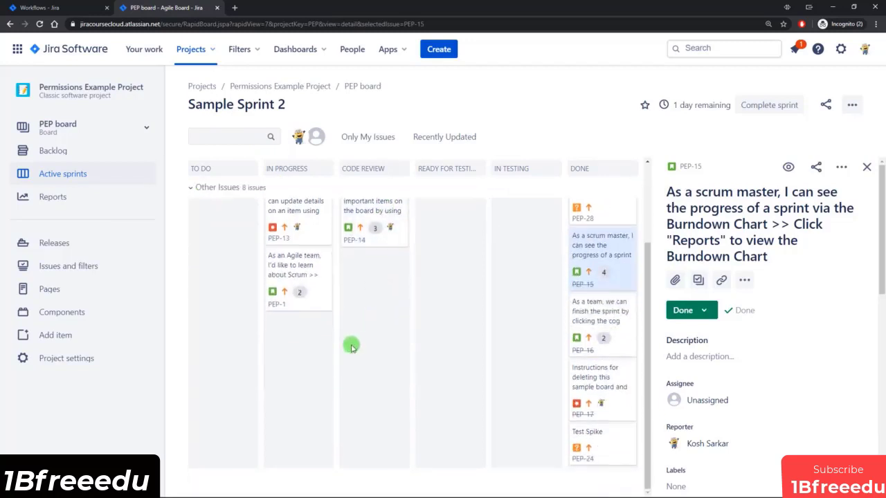
Send Test SPike 3 (PEP-26) from the backlog to Sample Sprint 2 and return to Active sprints.
click(42, 151)
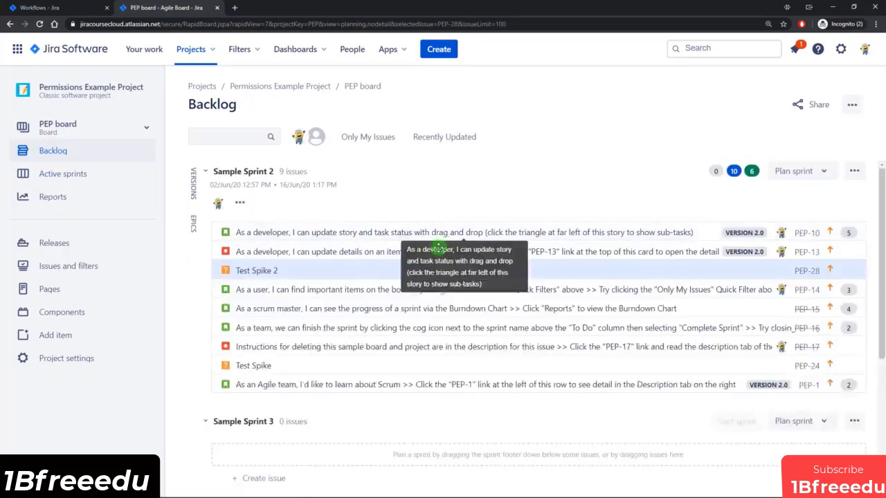
scroll(384, 304, down, 3)
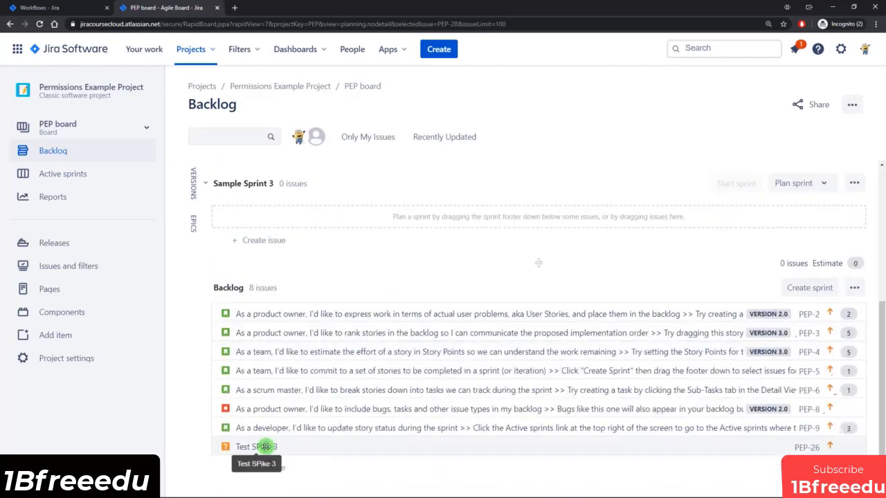
right_click(269, 447)
click(304, 282)
click(559, 315)
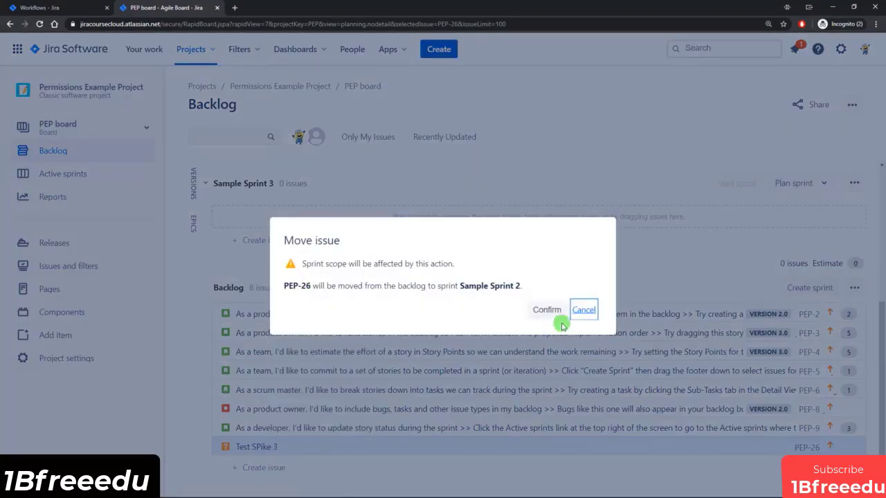
scroll(433, 322, up, 2)
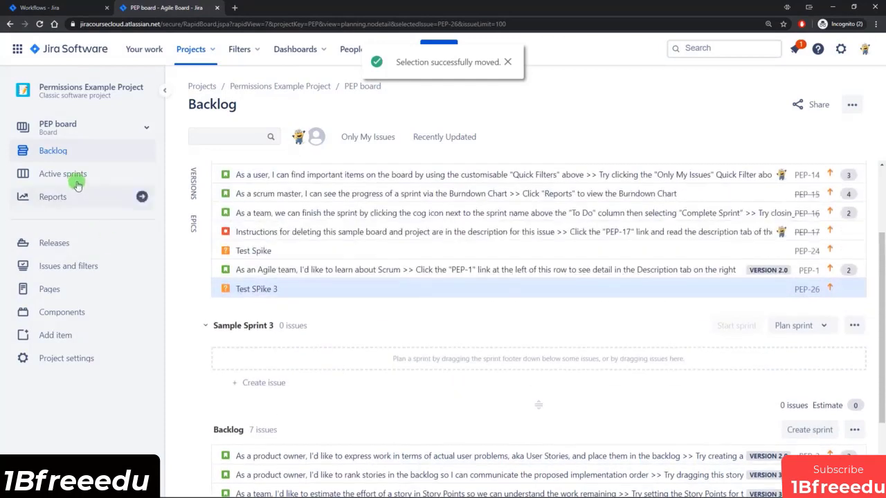
click(77, 181)
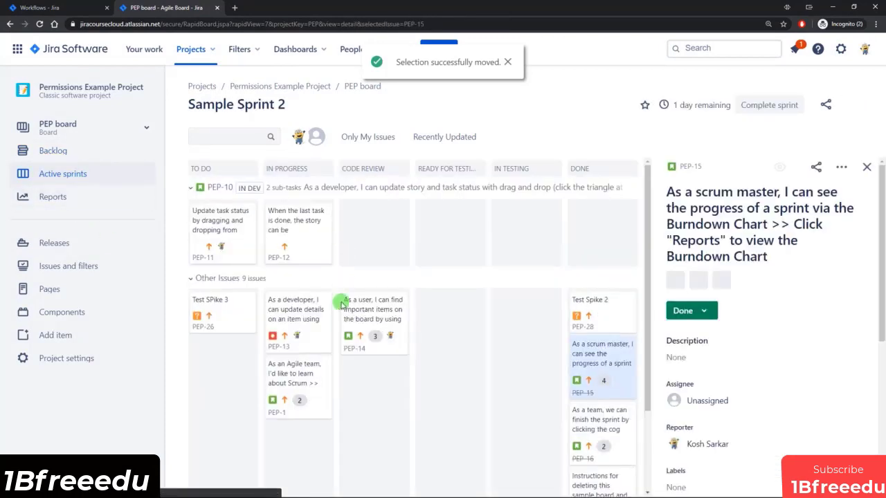
Drag Test SPike 3 into In Progress, then try dragging it to Done, which the workflow conditions refuse.
drag(206, 278, 295, 347)
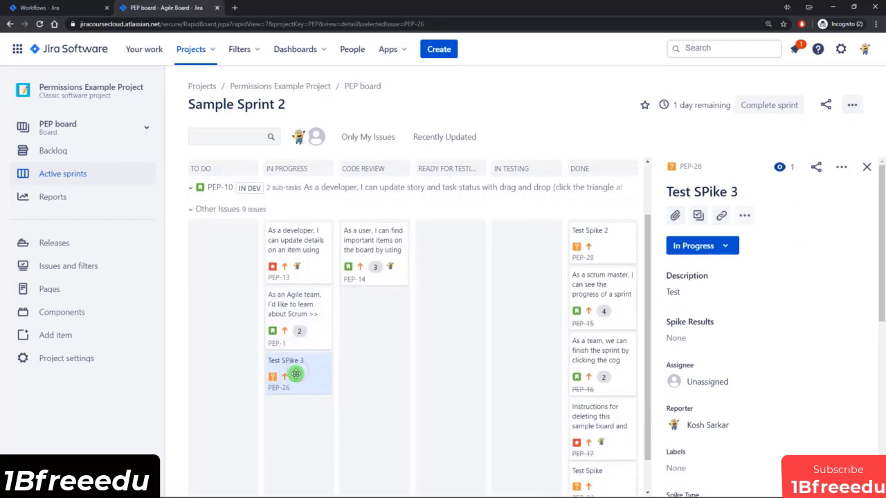
drag(287, 376, 599, 405)
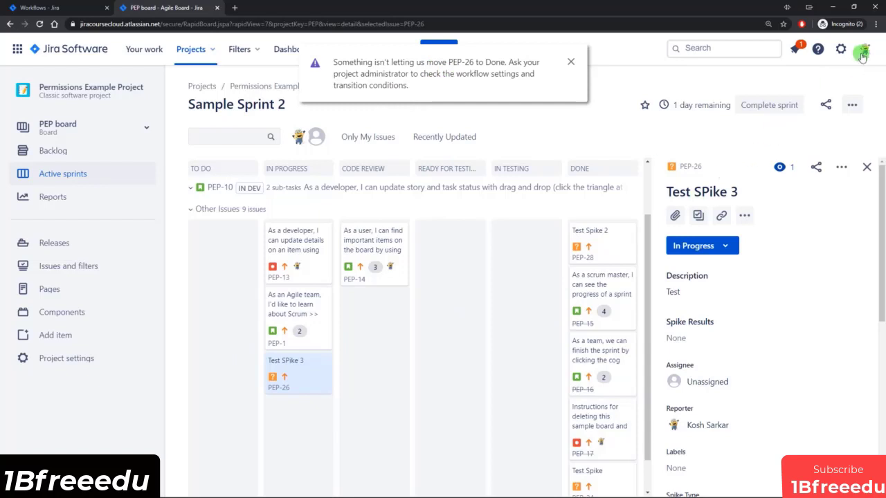
click(840, 49)
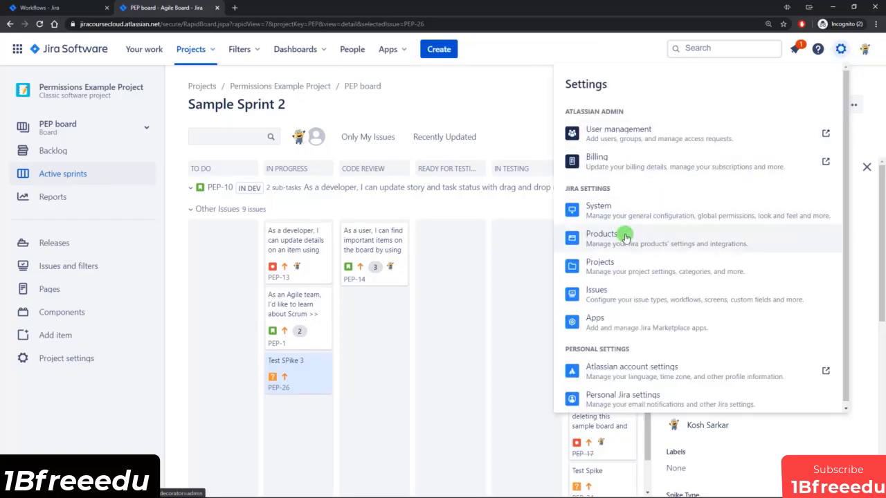
Log in as the developer user from User management in Atlassian Administration.
click(613, 133)
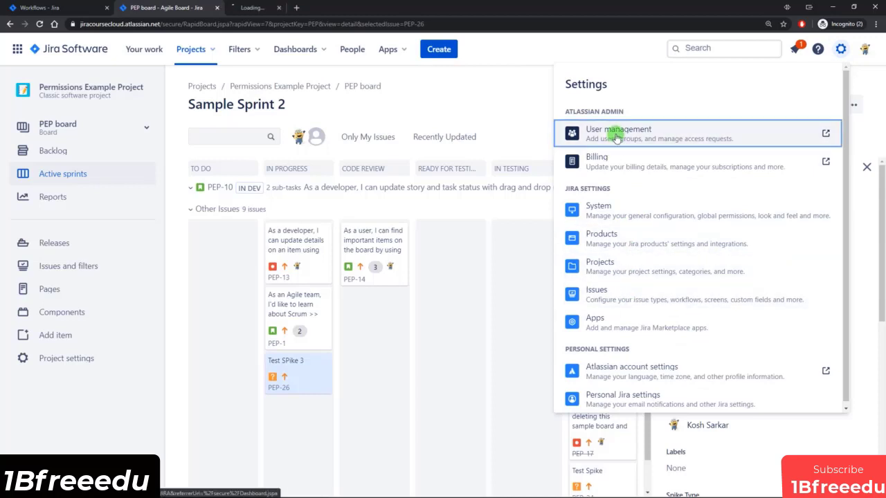
click(283, 8)
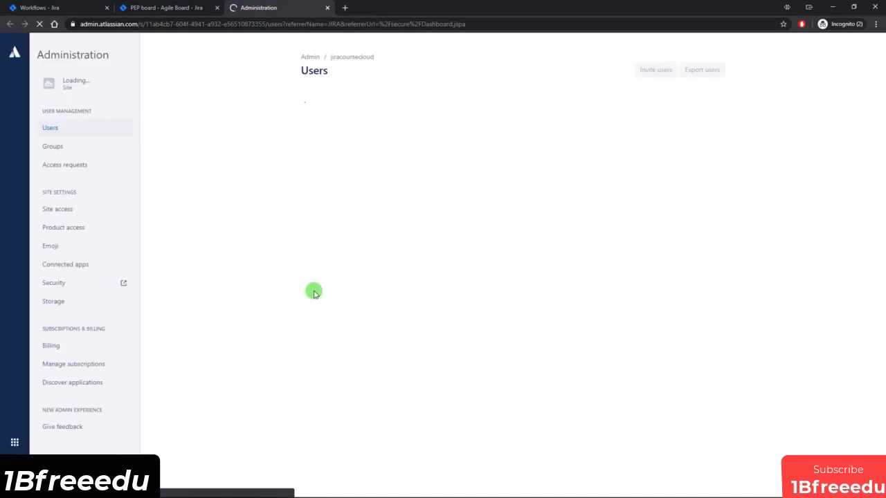
click(336, 197)
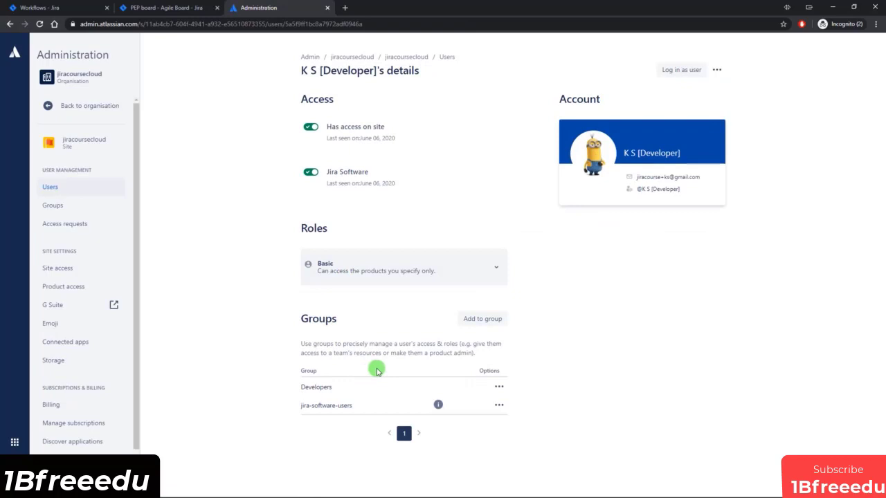
click(680, 70)
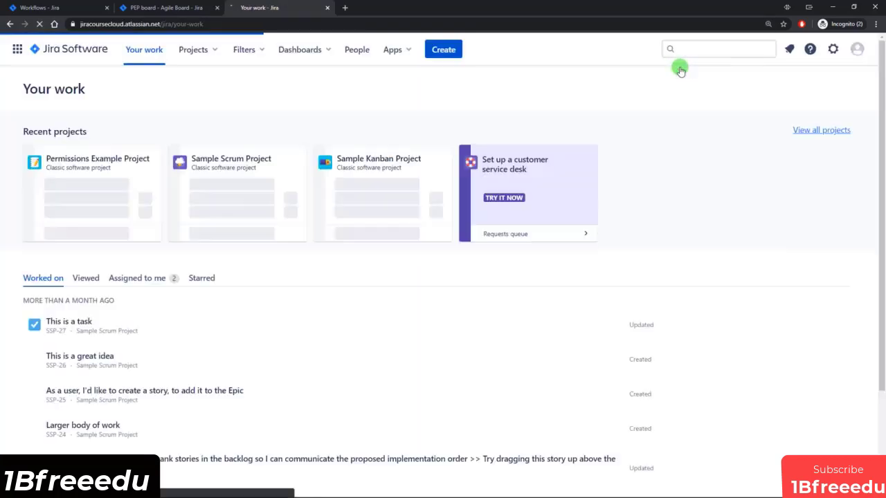
On the PEP board, drag Test SPike 3 to Done, cancel the Spike Results prompt, and switch back.
click(59, 234)
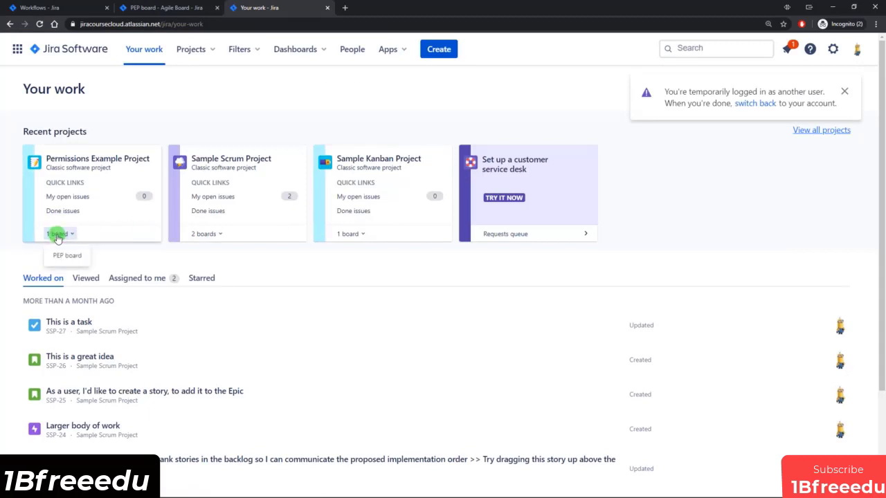
click(63, 253)
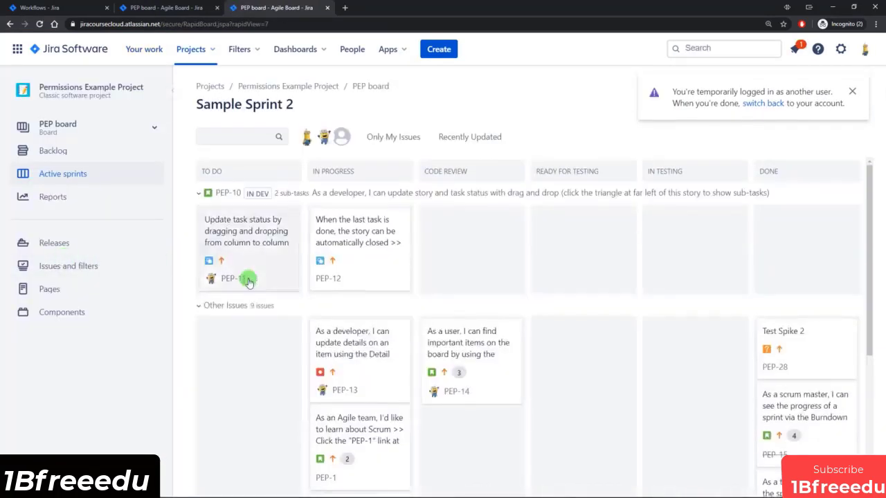
scroll(256, 287, down, 3)
drag(334, 358, 802, 423)
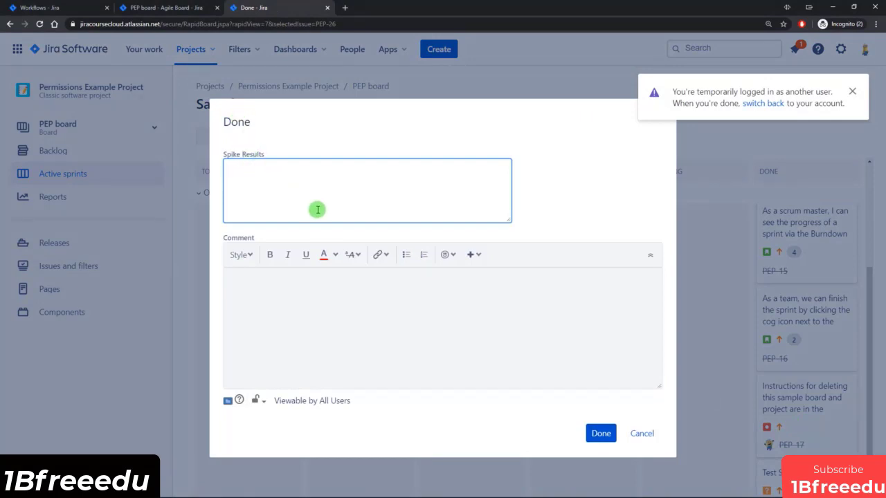
click(642, 434)
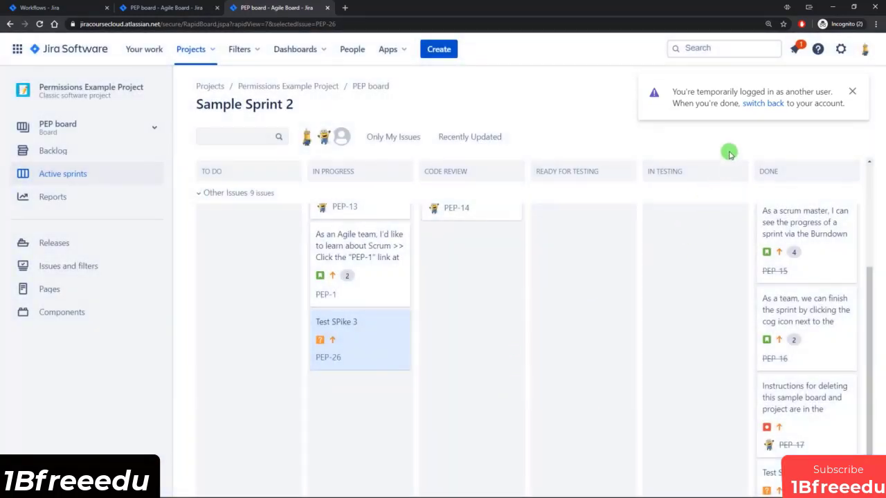
click(768, 103)
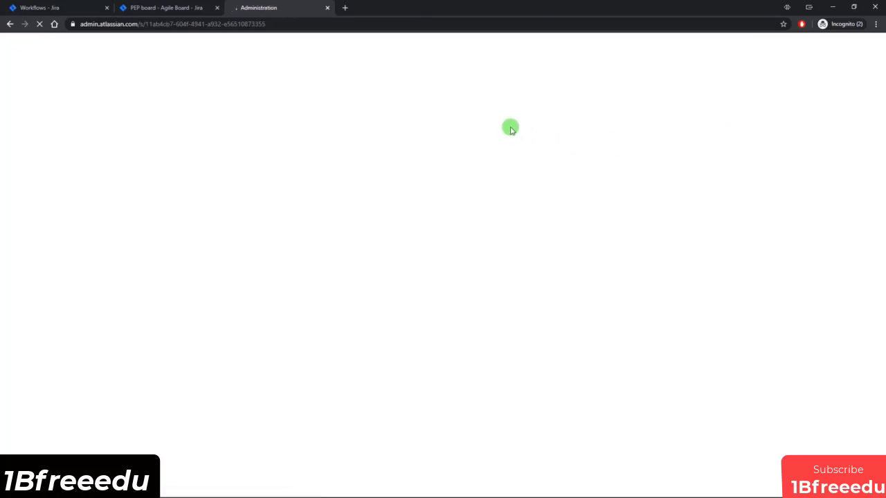
Edit Spike Workflow in Diagram view and delete the Developers role condition from the Done transition.
click(328, 7)
click(42, 8)
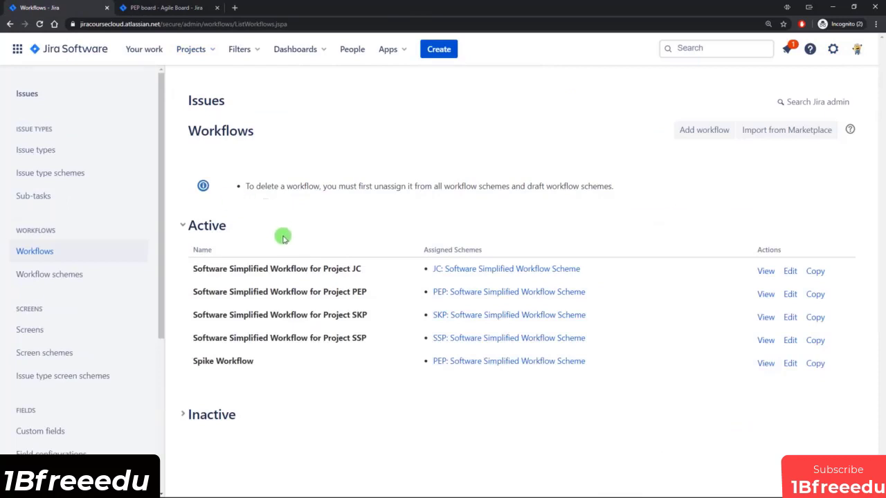
click(790, 363)
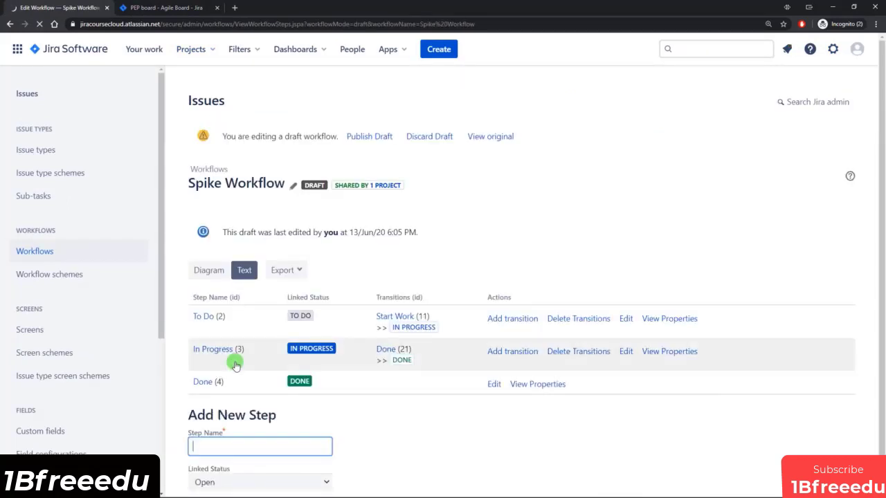
click(205, 270)
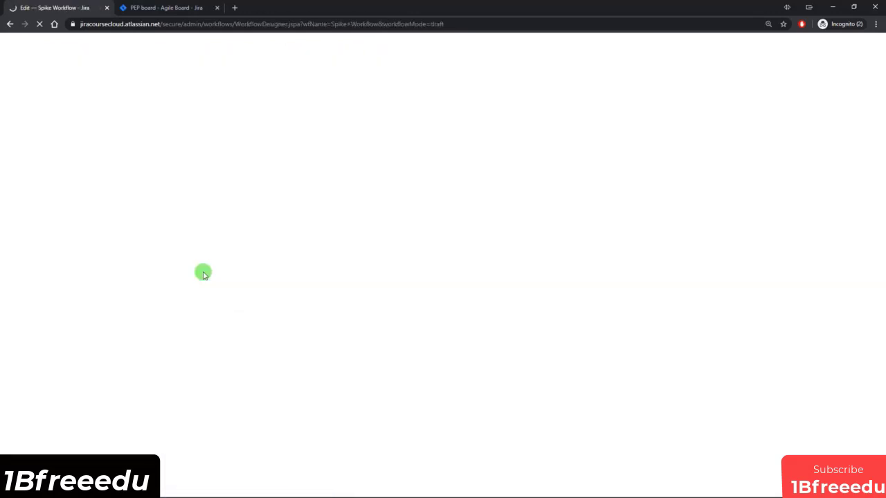
scroll(657, 343, down, 2)
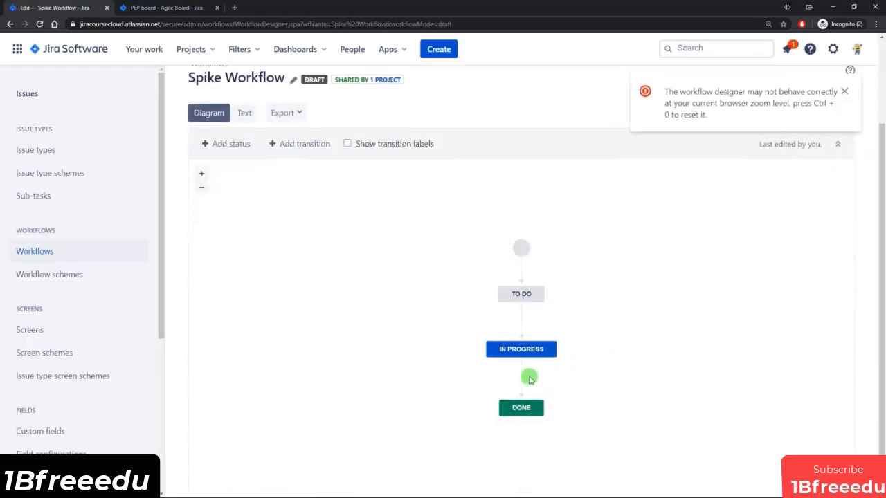
click(522, 376)
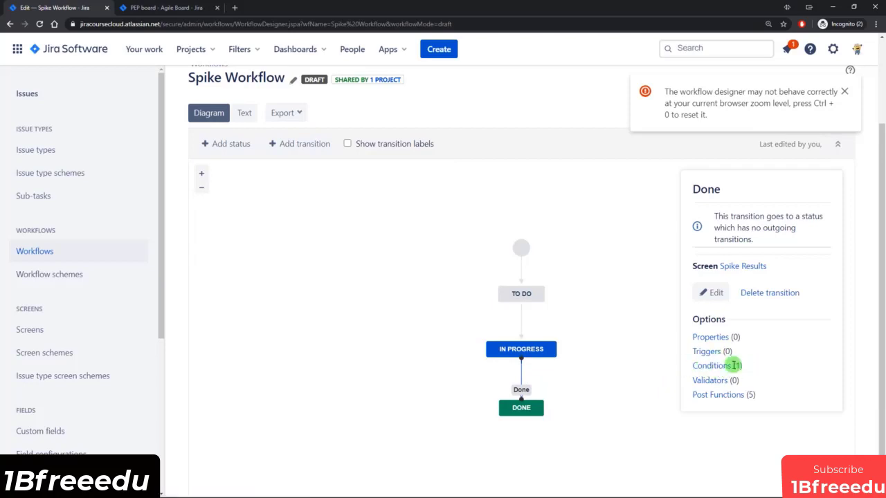
click(712, 367)
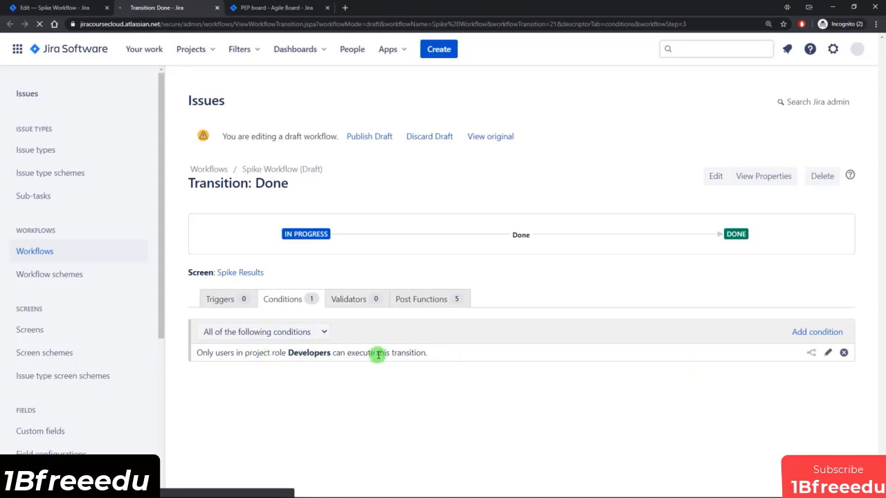
click(843, 353)
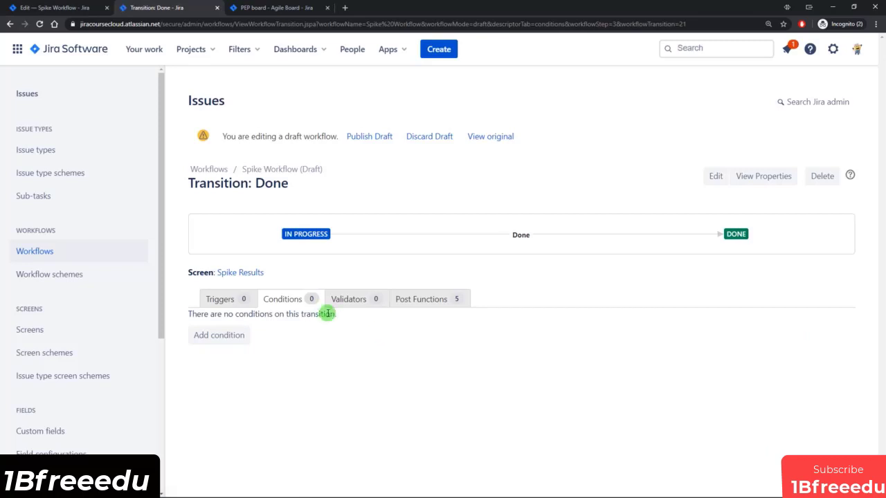
click(356, 298)
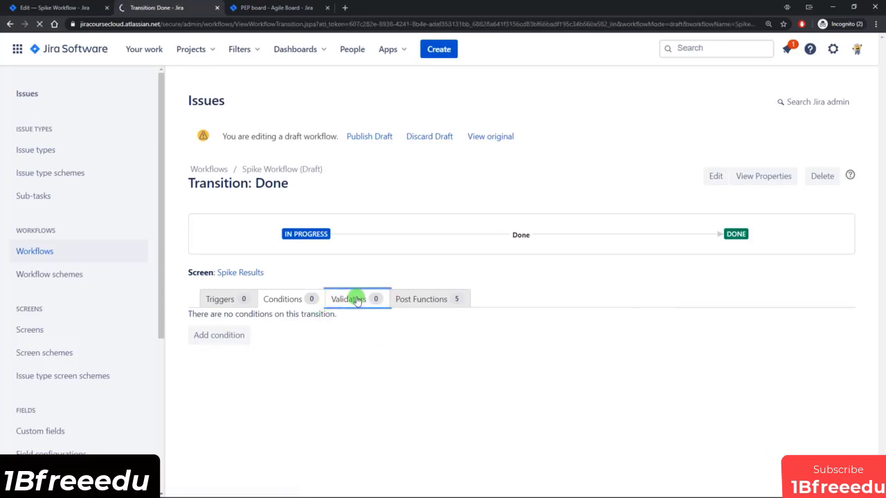
Add a Field Required Validator for Spike Results with the error 'Please enter the Spike Results'.
click(404, 298)
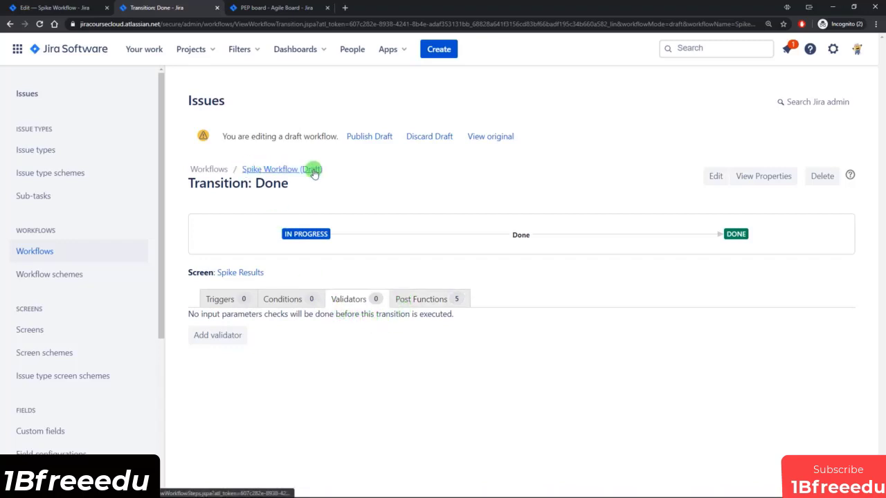
mouse_move(320, 241)
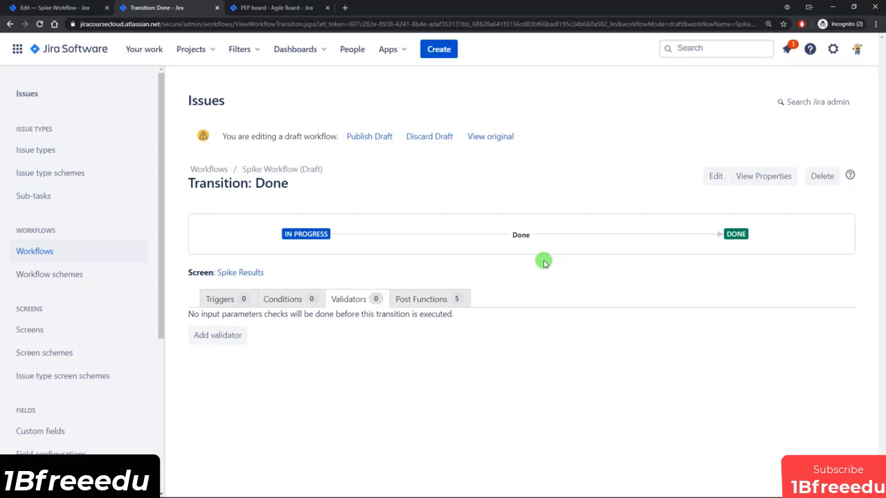
click(232, 336)
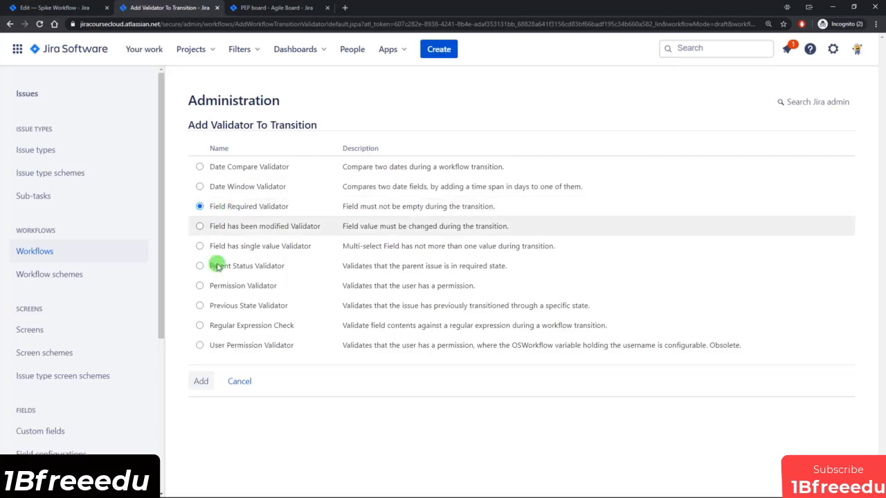
click(202, 382)
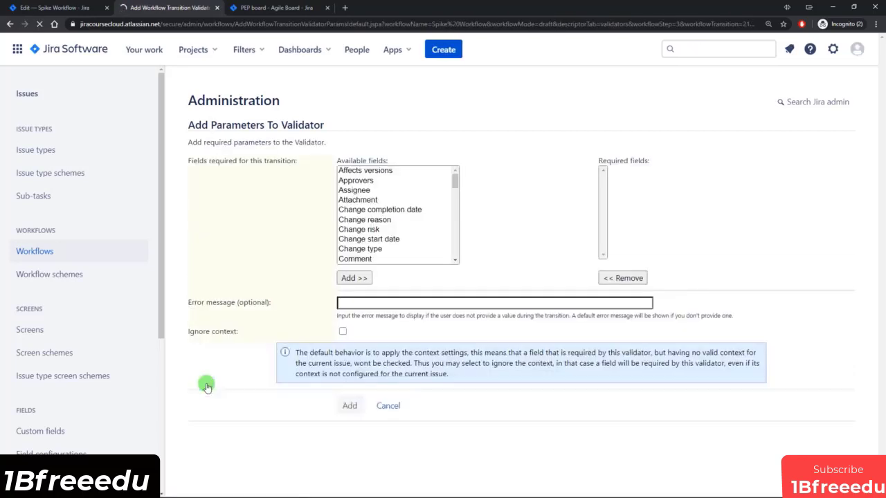
click(360, 209)
key(s)
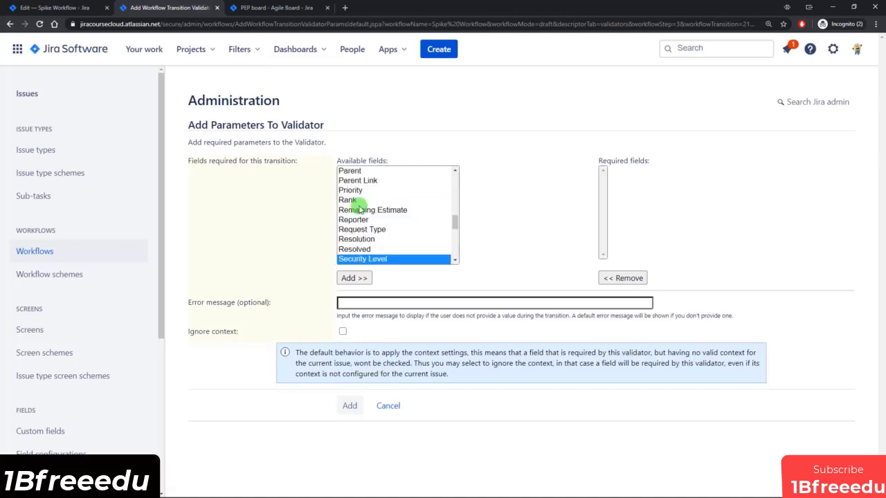
scroll(414, 229, down, 2)
scroll(414, 229, up, 1)
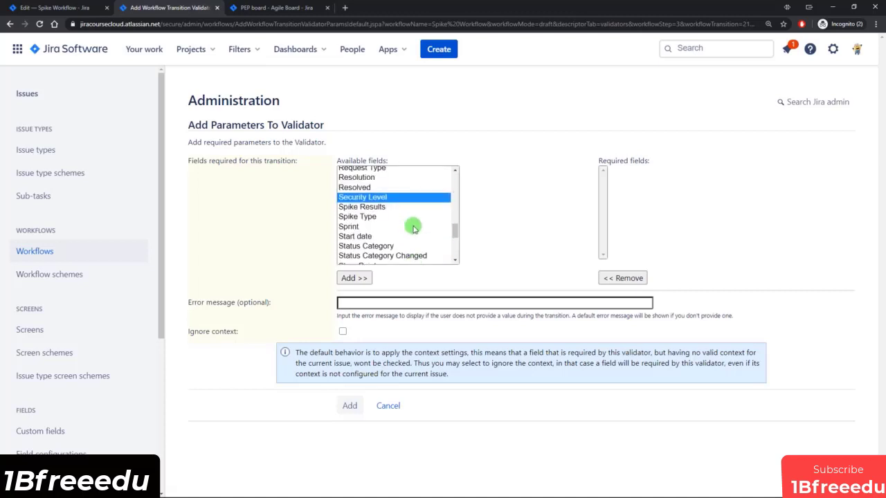
click(364, 208)
click(354, 278)
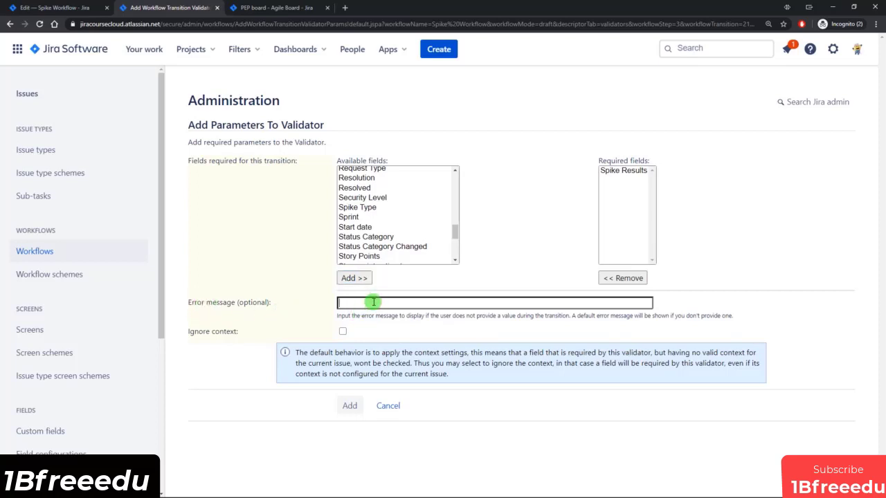
click(373, 302)
text(Please enter the Spike Results)
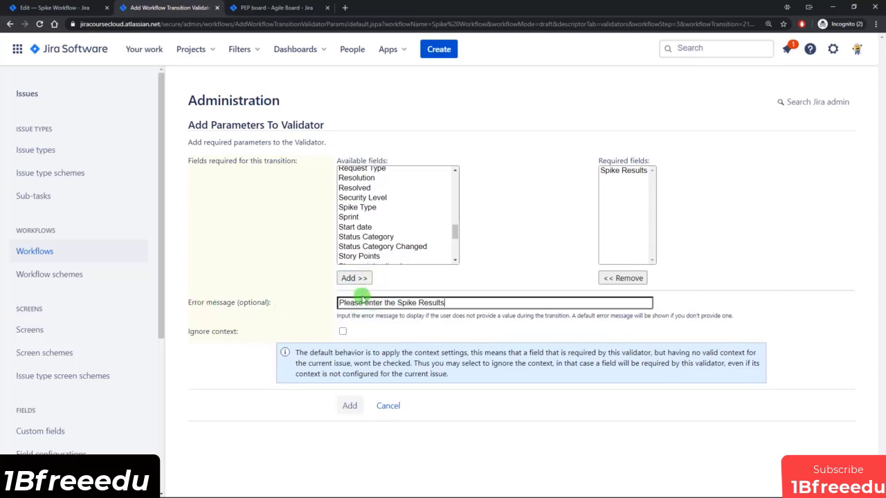
click(350, 405)
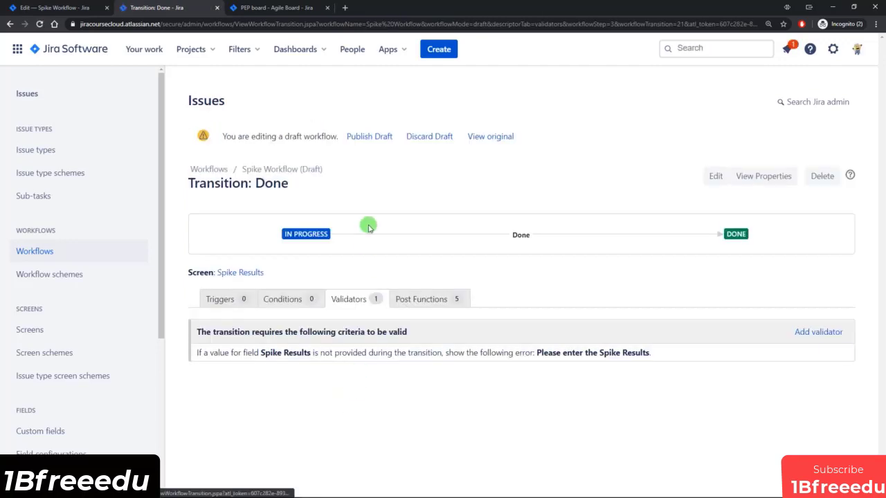
Publish the Spike Workflow draft without keeping a backup copy.
click(370, 136)
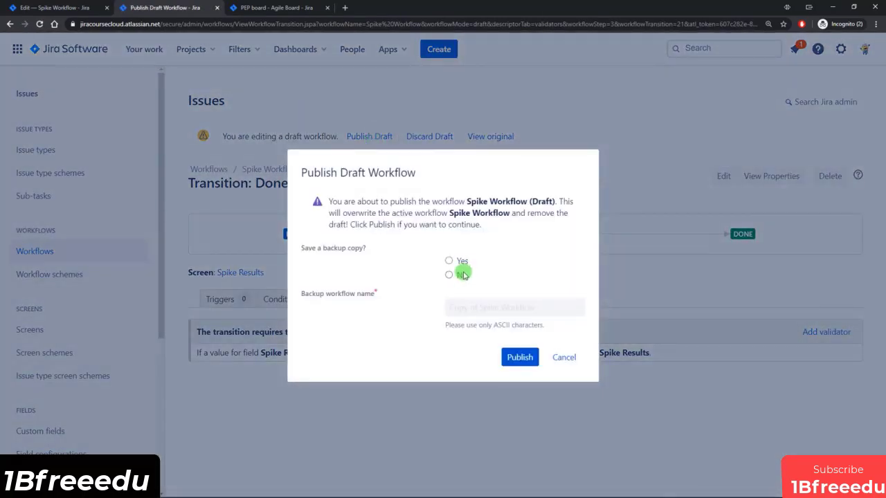
click(462, 274)
click(520, 357)
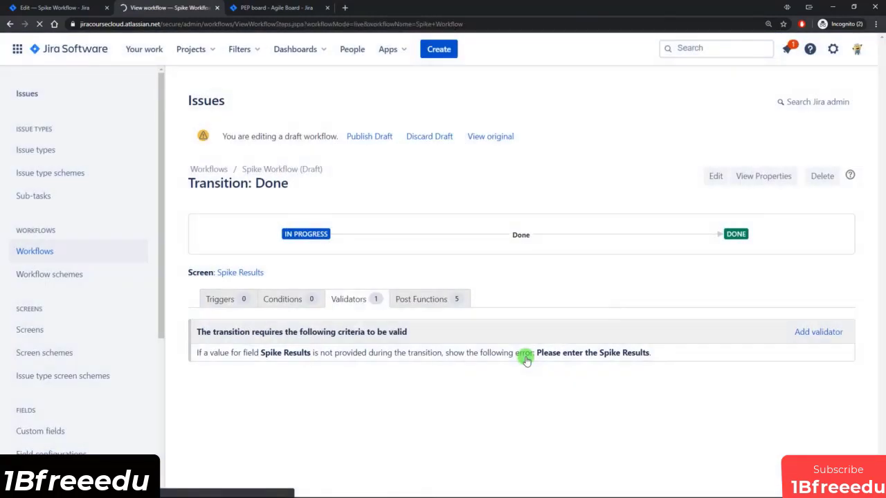
click(287, 7)
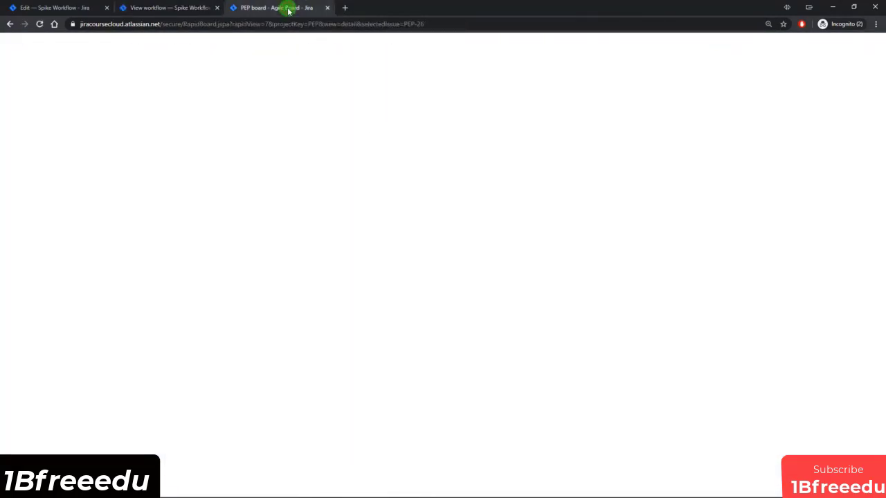
Reload the board and drag Test SPike 3 to Done, submitting with Spike Results empty to trigger the error.
click(490, 313)
scroll(405, 349, down, 1)
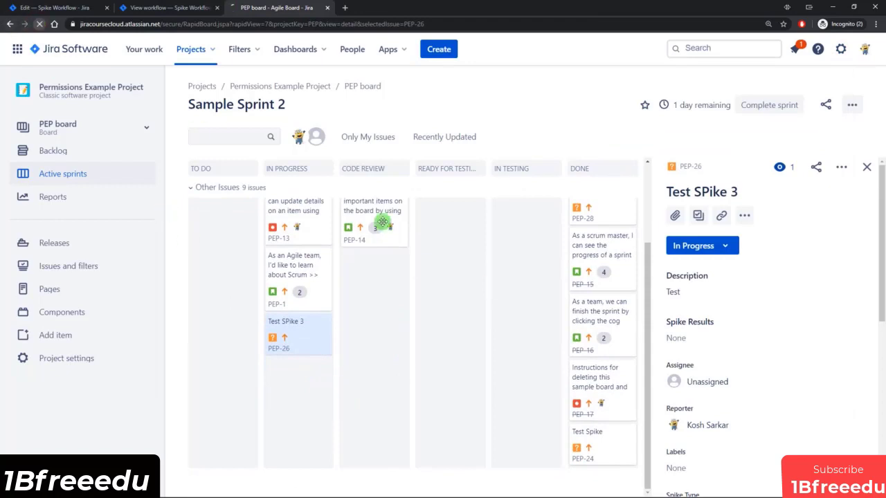
key(F5)
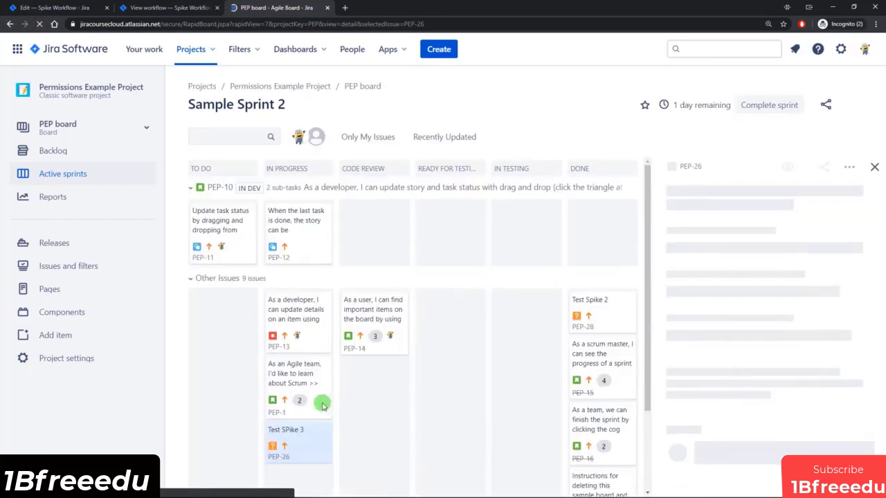
scroll(360, 394, down, 3)
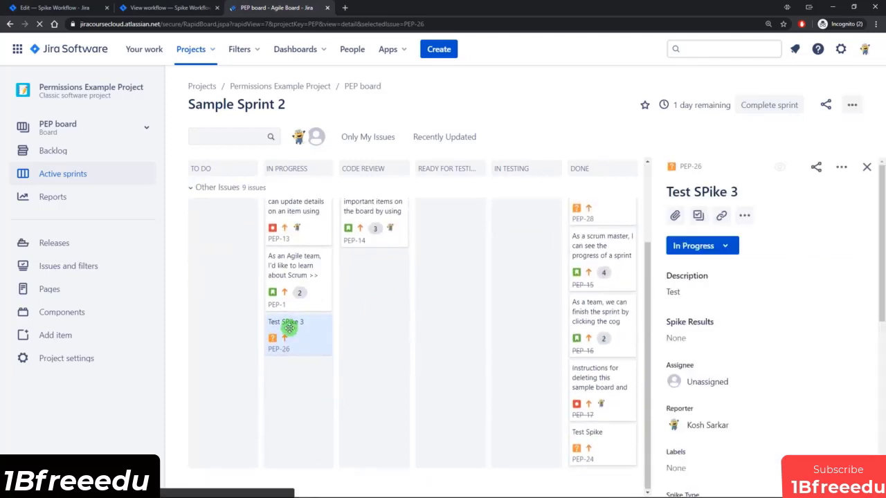
drag(289, 329, 595, 418)
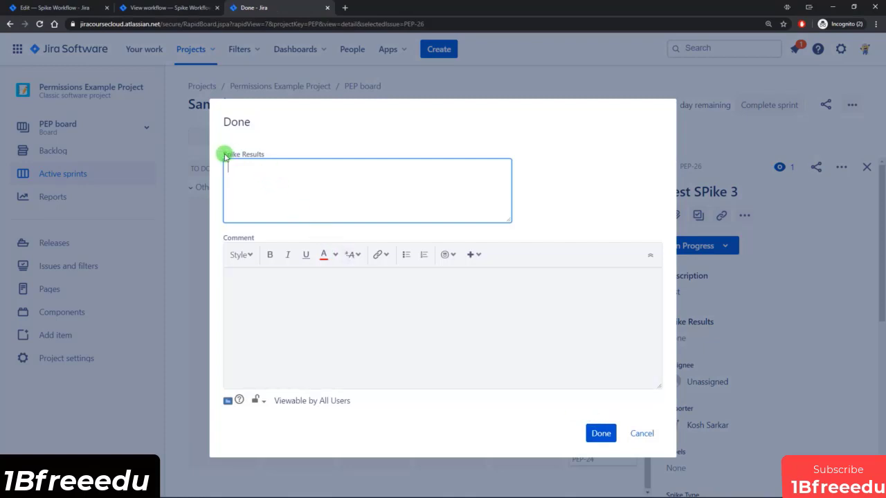
drag(225, 156, 269, 158)
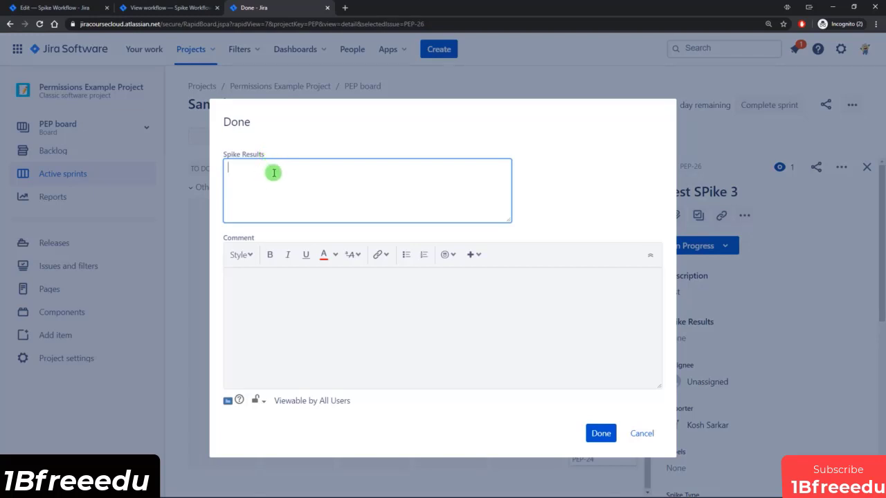
click(599, 434)
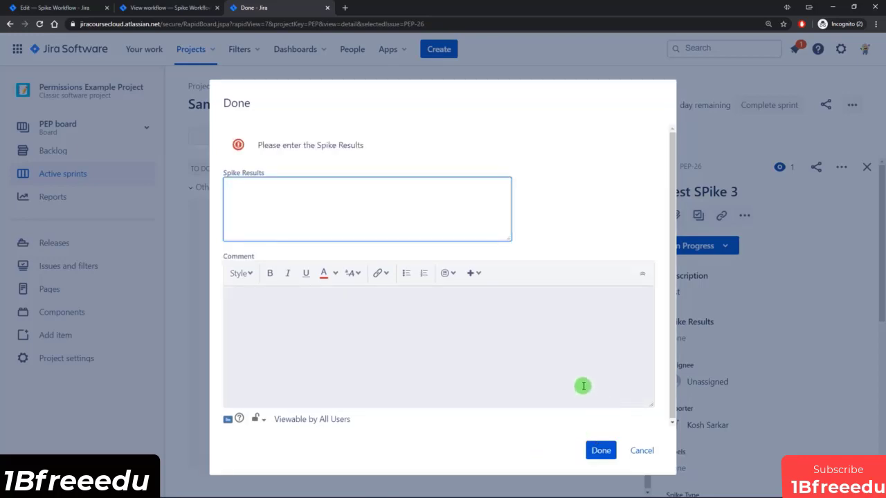
Enter 'These are the results' as Spike Results and complete the move to Done.
drag(257, 145, 369, 143)
click(369, 143)
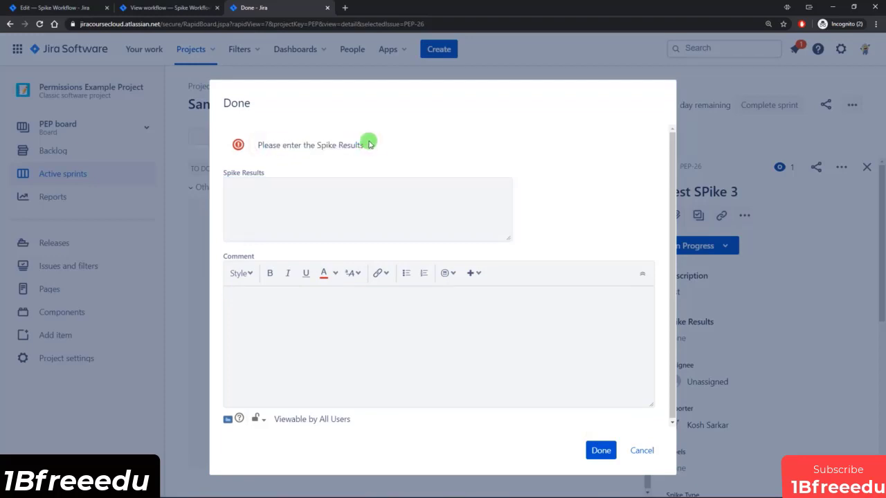
click(333, 192)
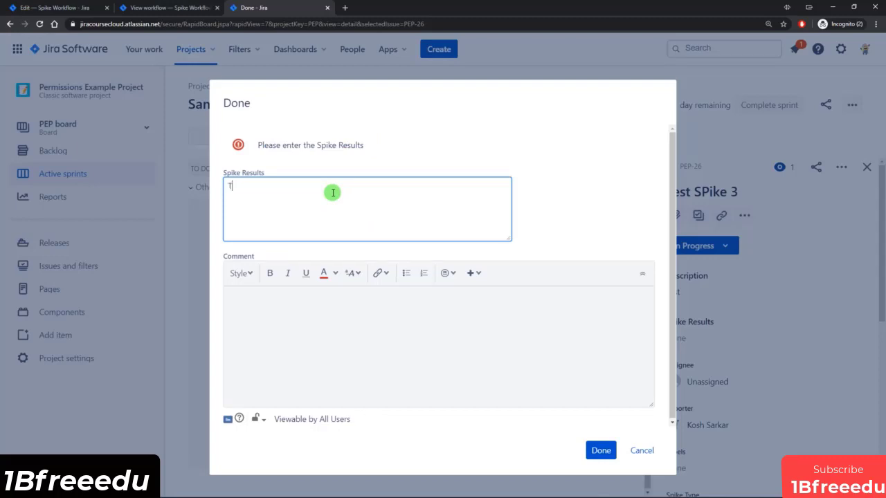
click(602, 450)
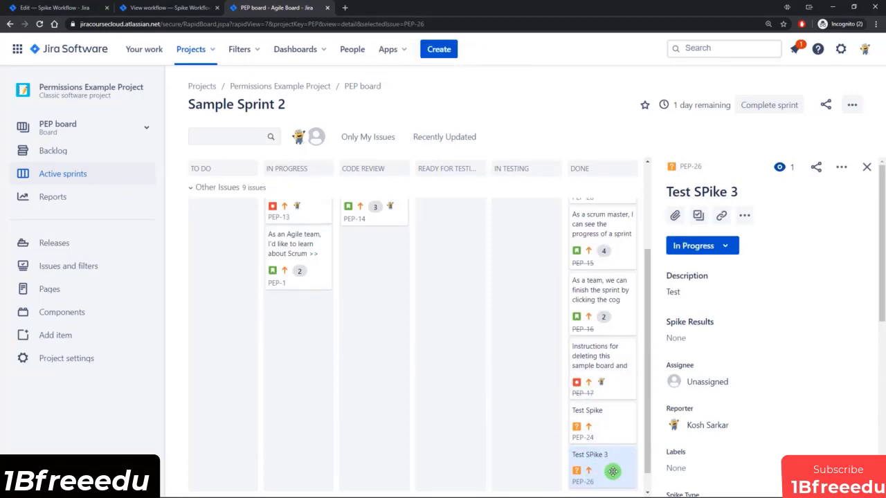
click(195, 7)
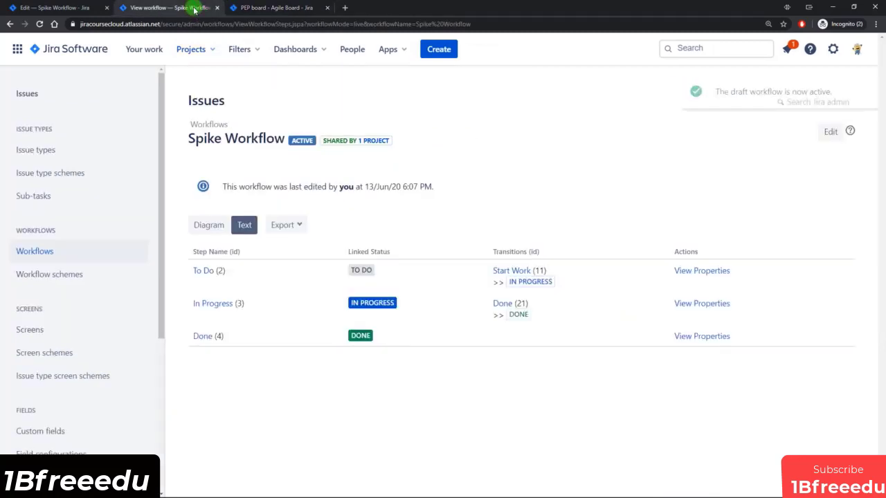
Reopen Spike Workflow for editing from the workflows list and select the Done transition in Diagram view.
click(216, 8)
click(55, 8)
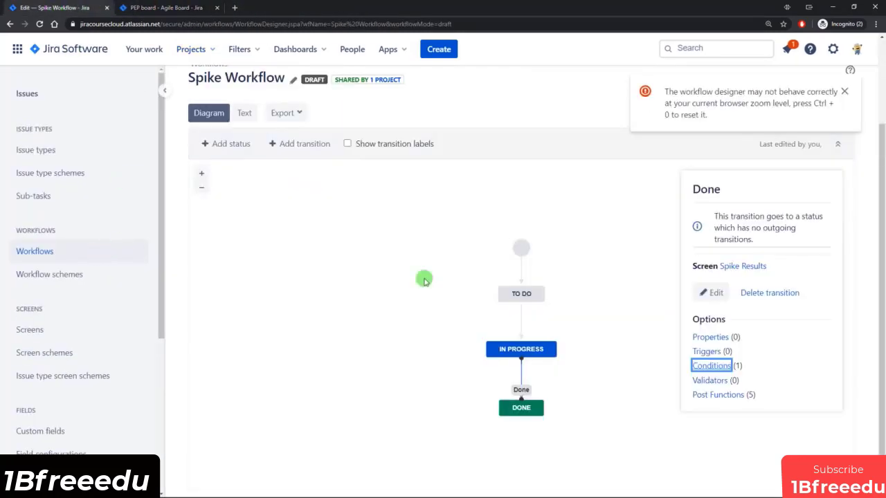
scroll(757, 253, up, 2)
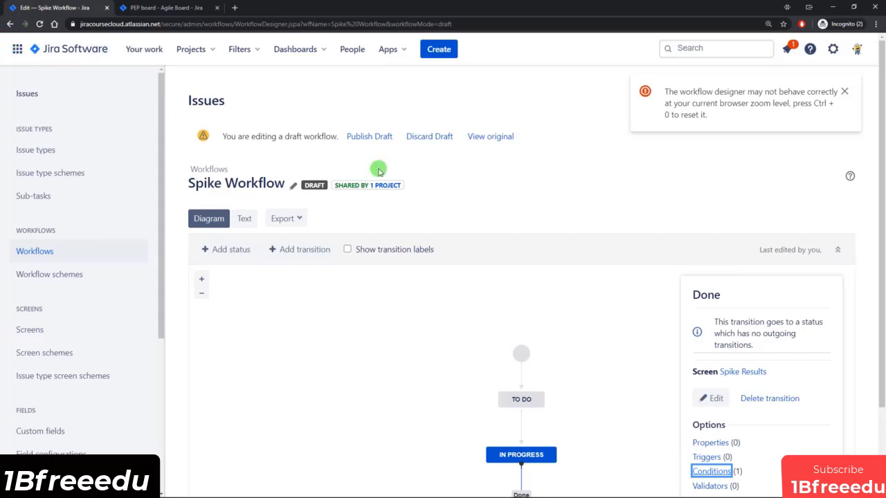
click(39, 23)
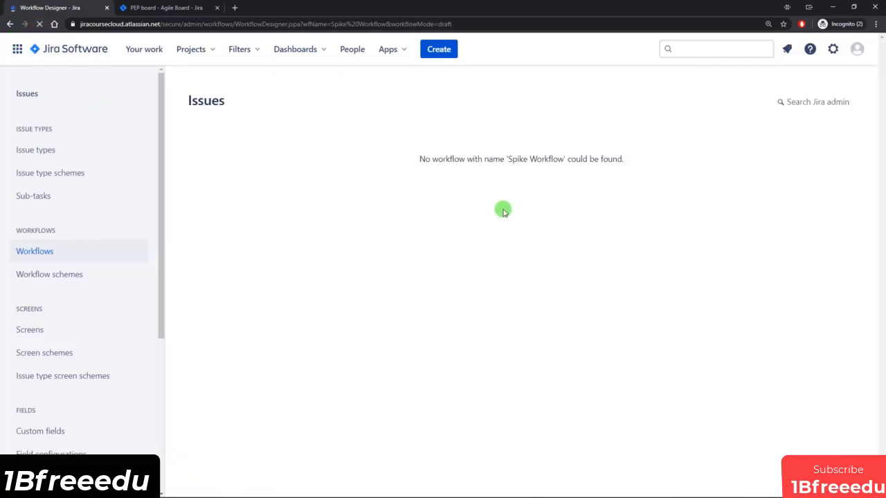
click(56, 253)
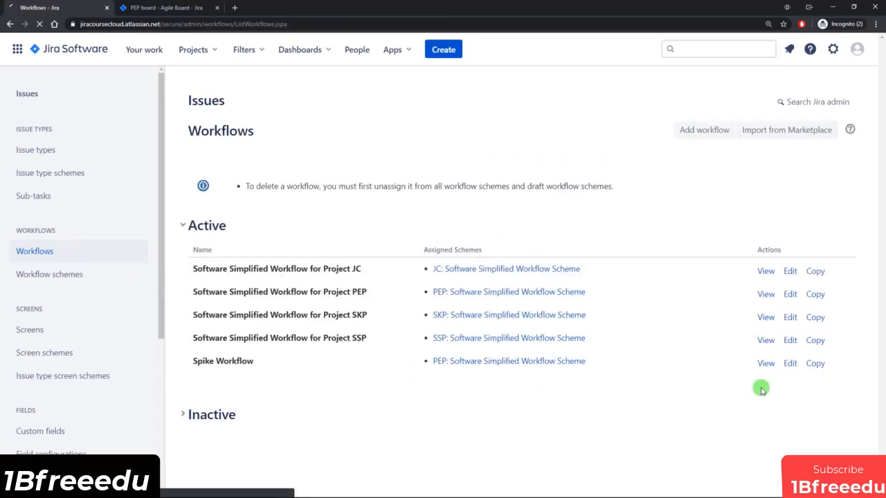
click(790, 365)
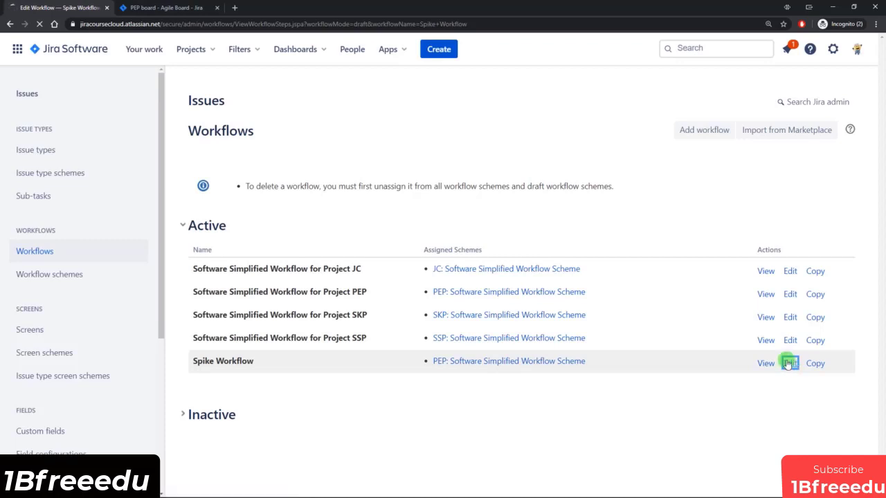
click(205, 269)
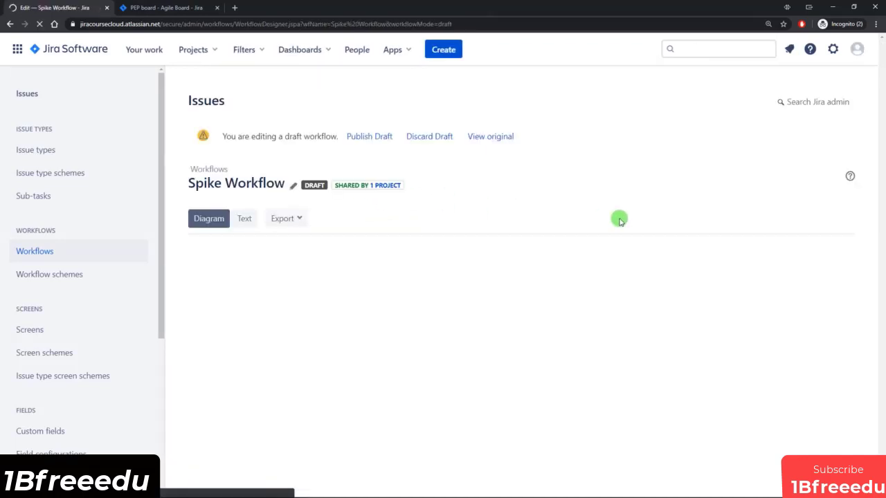
scroll(619, 221, down, 2)
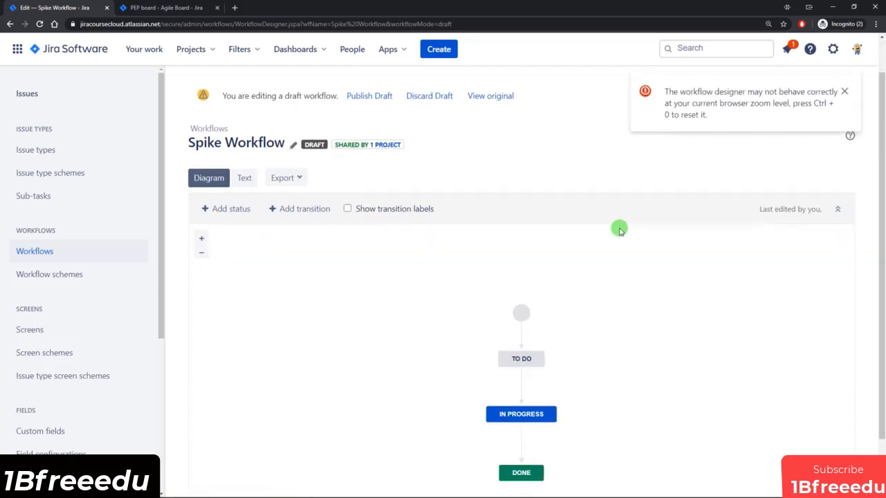
click(522, 375)
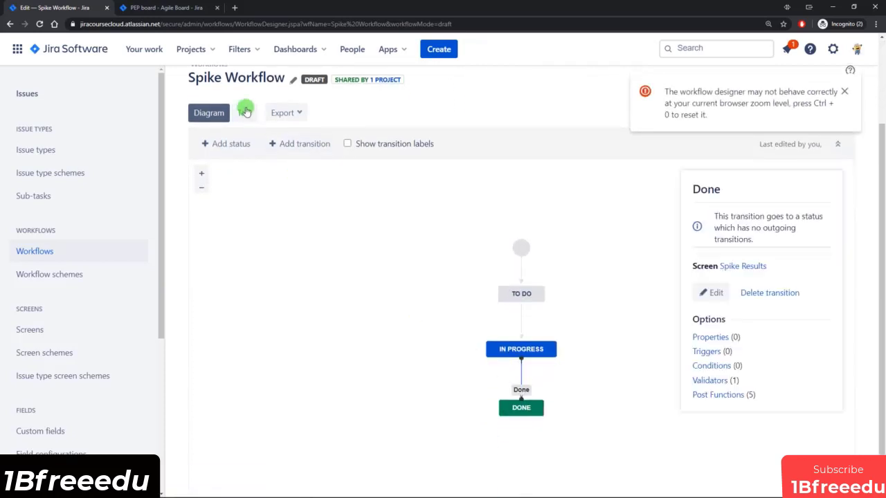
click(184, 10)
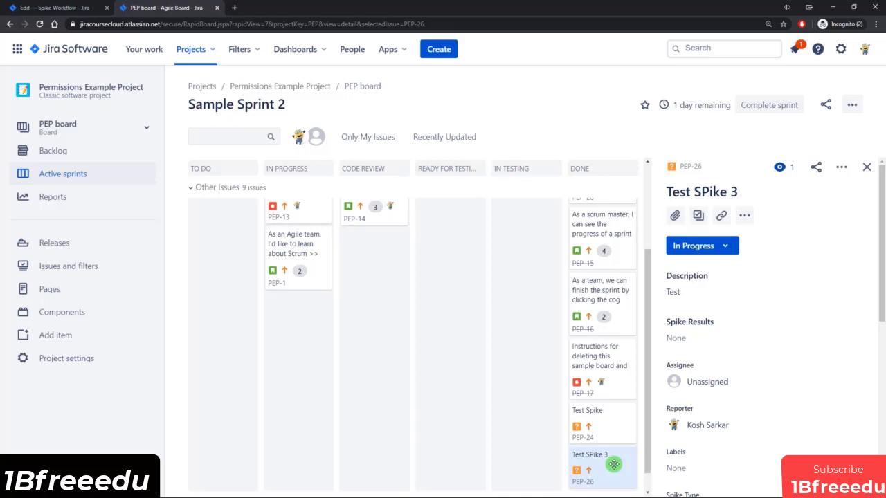
click(69, 7)
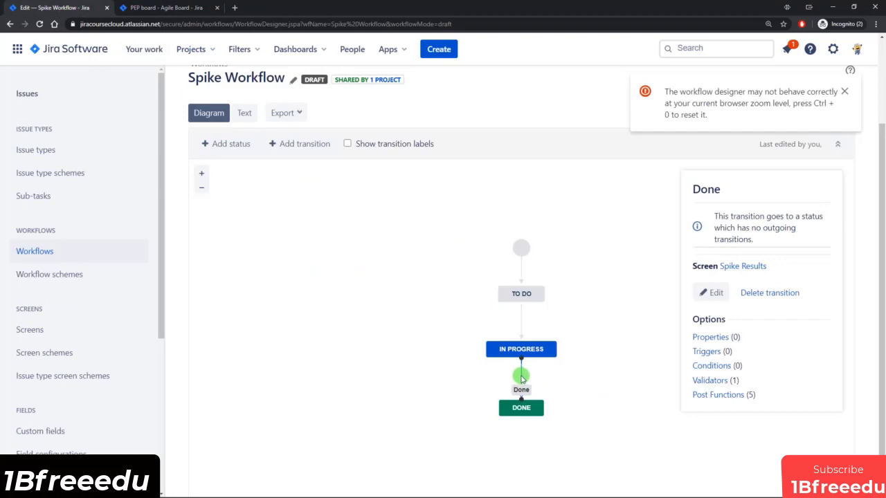
Add an Update Issue Field post function setting Resolution to Done, then publish the draft.
click(719, 394)
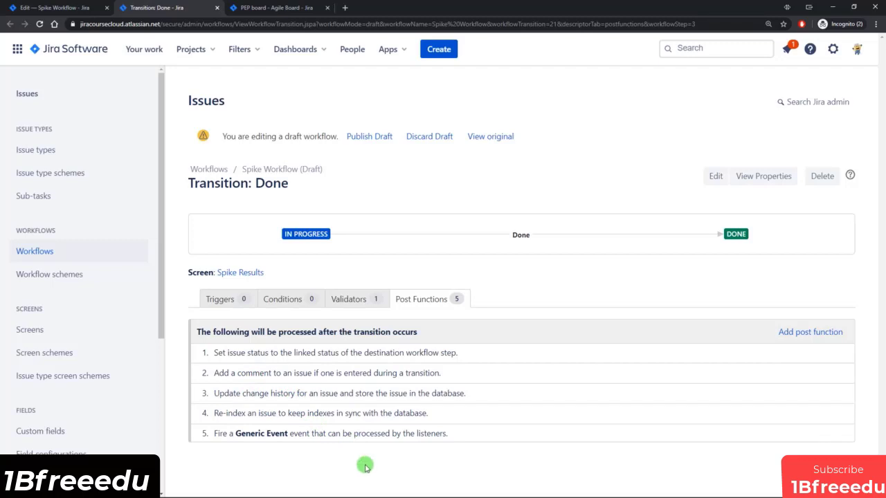
click(812, 333)
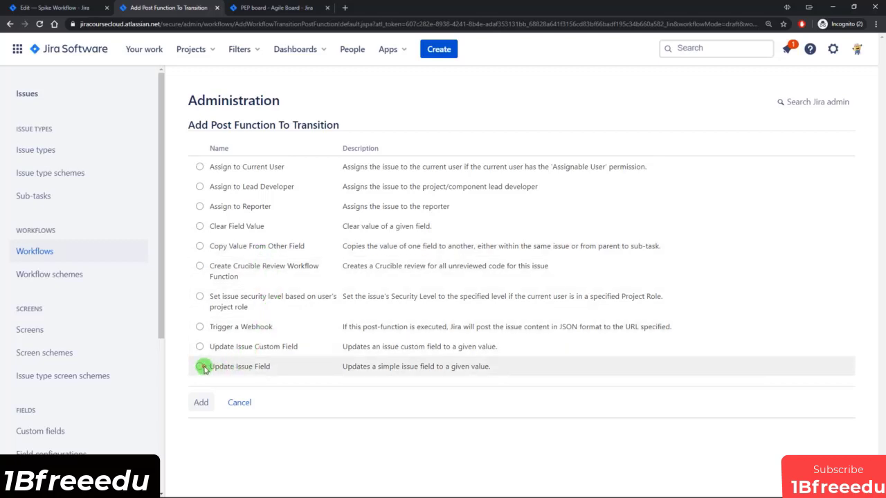
click(201, 402)
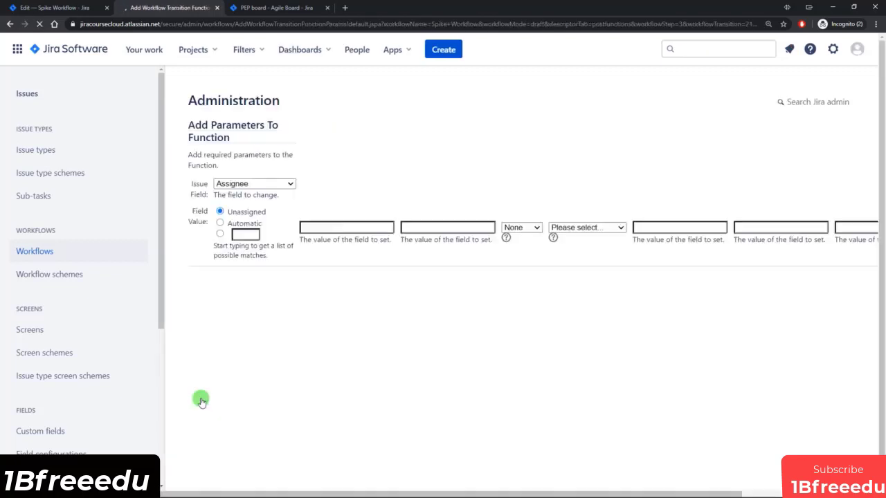
click(372, 161)
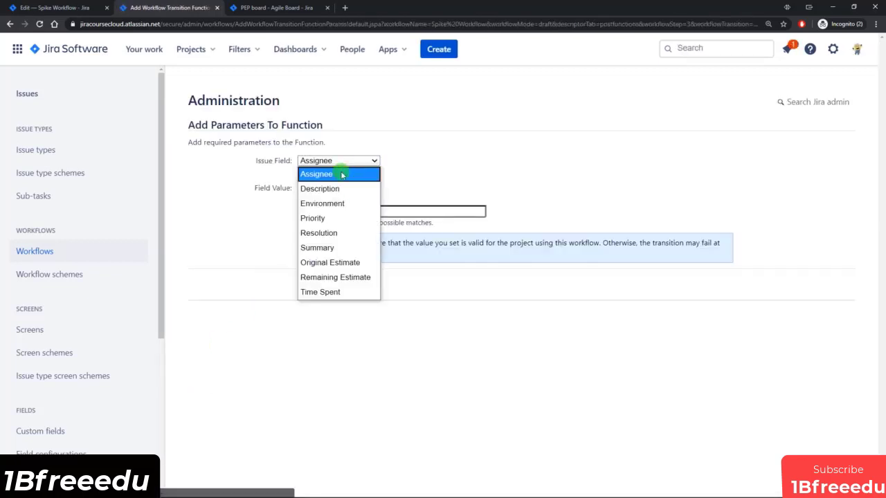
click(323, 236)
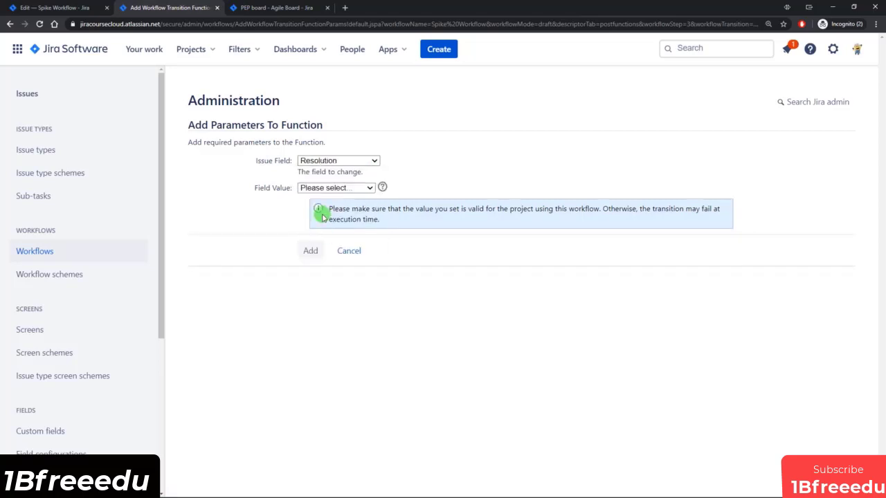
click(328, 188)
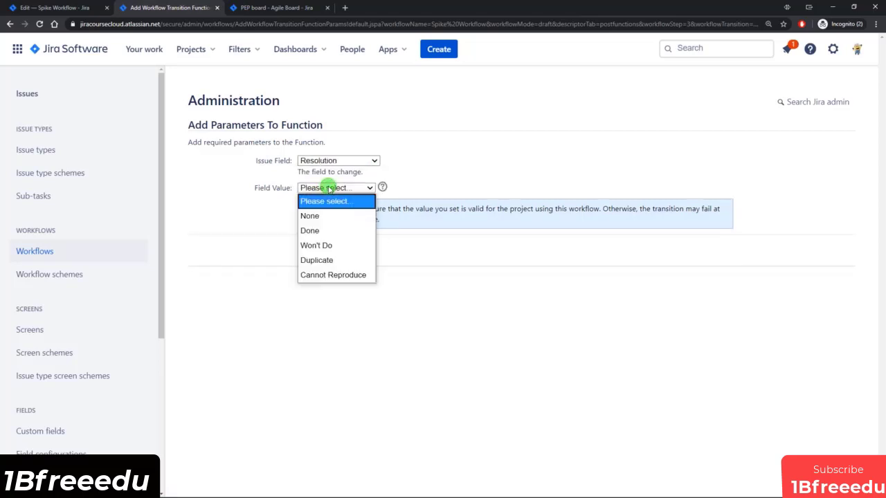
click(326, 231)
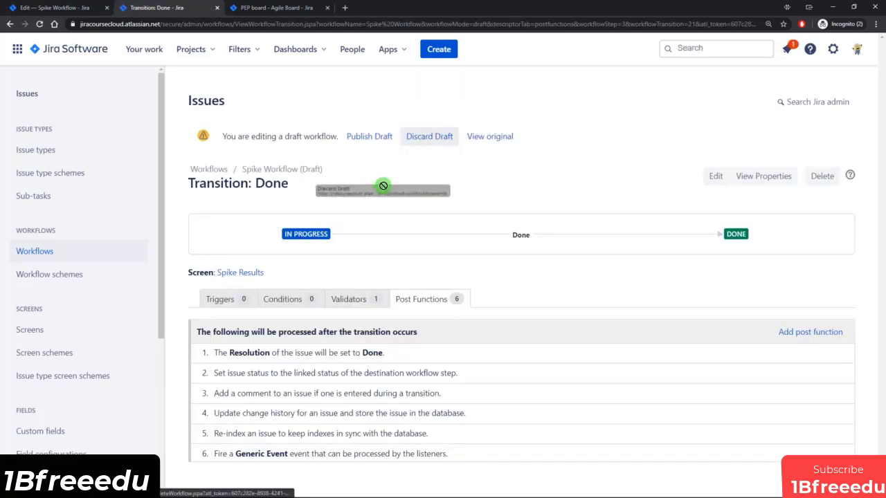
click(363, 141)
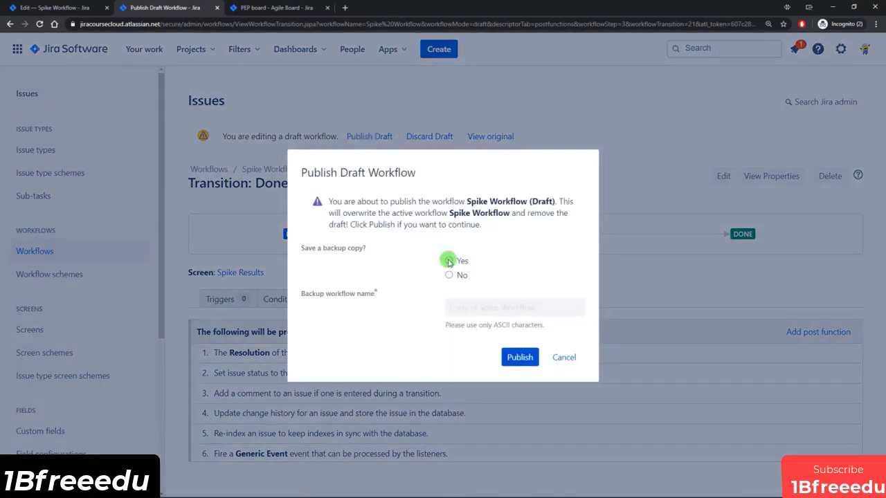
click(511, 356)
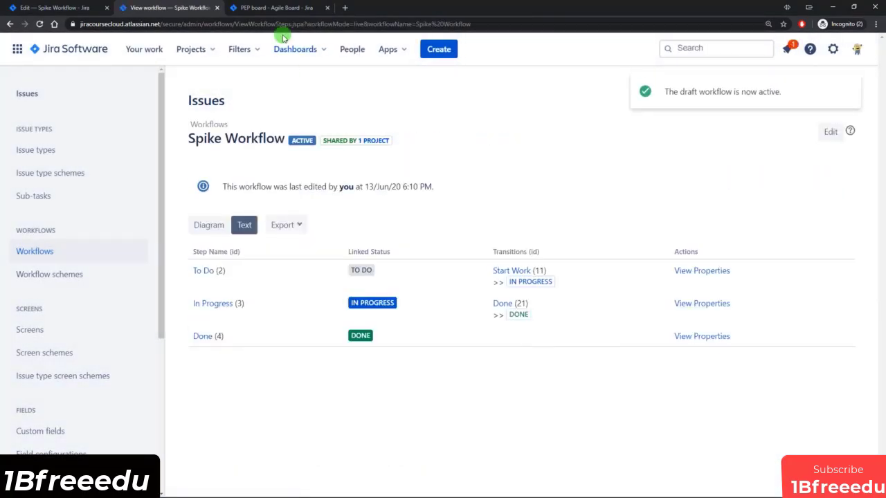
Go to the agile board and bring up the project backlog.
click(270, 8)
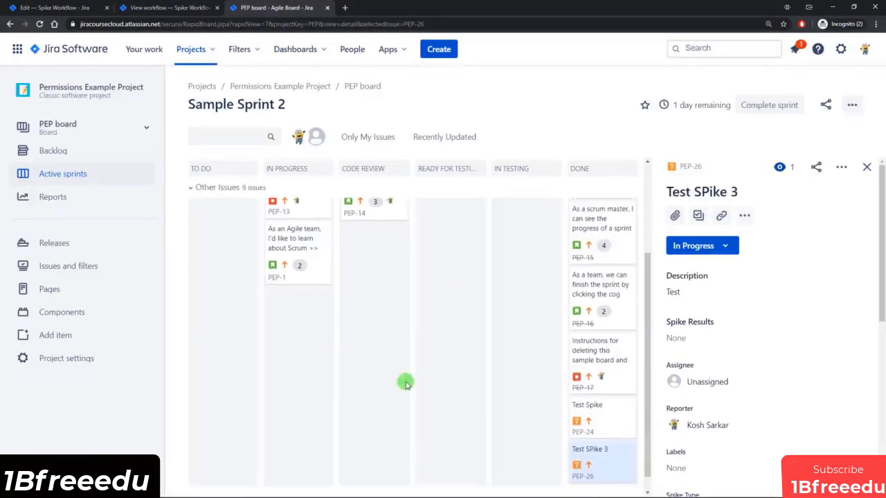
scroll(405, 380, up, 3)
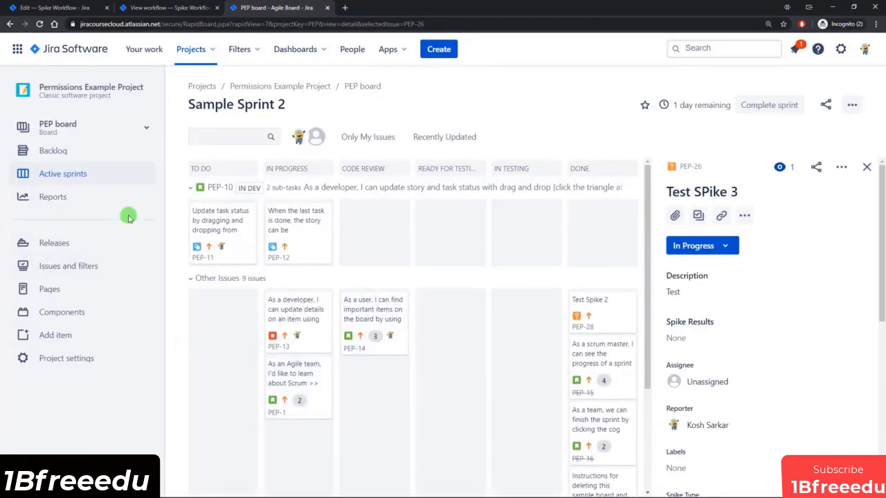
click(56, 150)
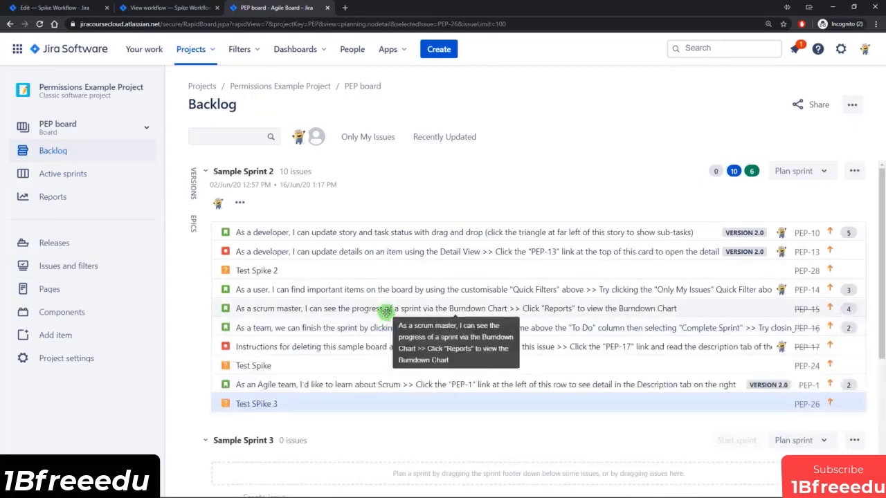
scroll(381, 320, down, 5)
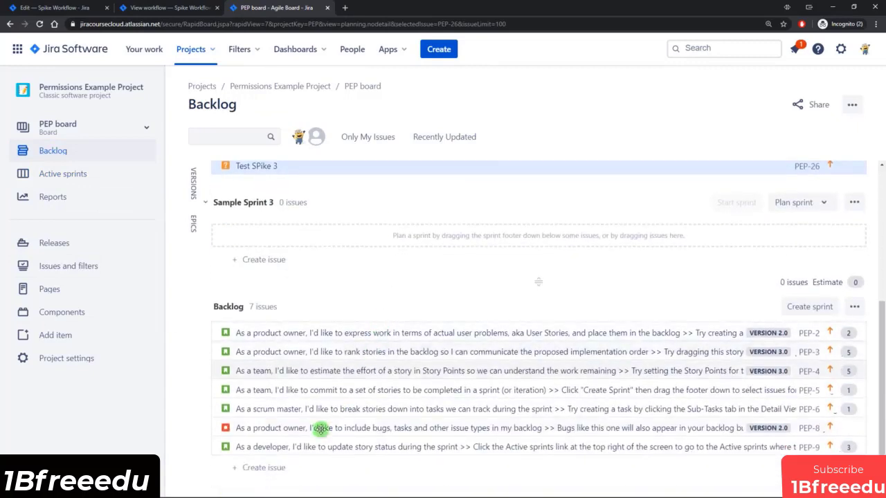
Create Spike 5 with description 'Test' and spike type Investigation.
click(264, 468)
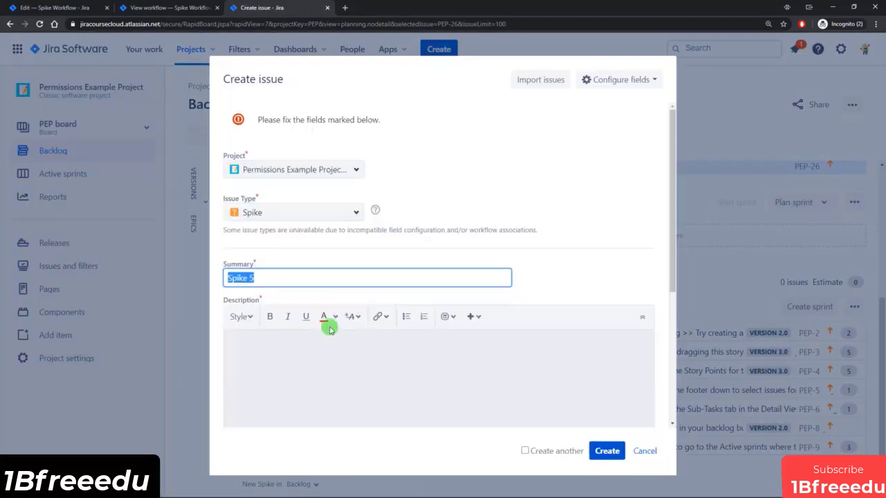
scroll(415, 166, down, 2)
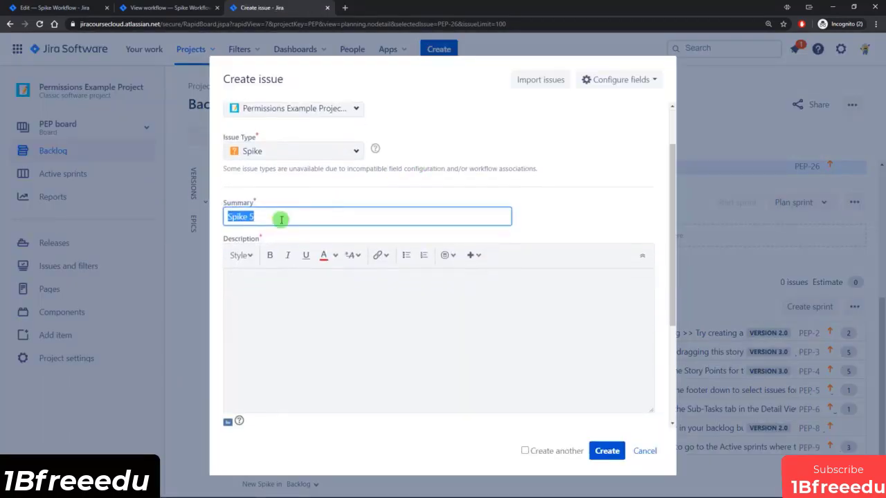
scroll(262, 238, down, 3)
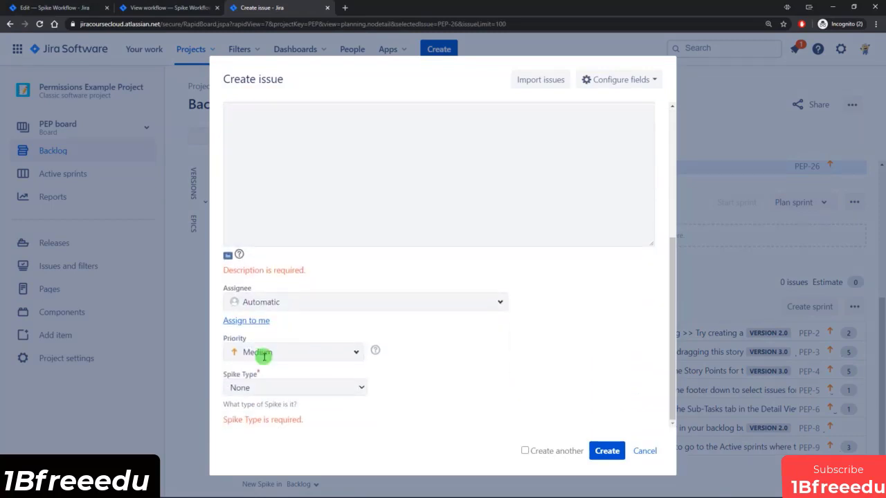
scroll(278, 385, up, 5)
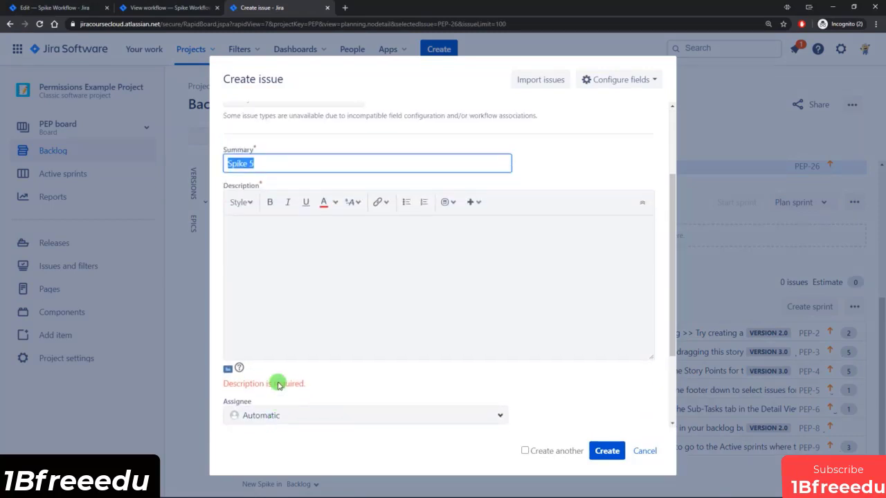
click(273, 298)
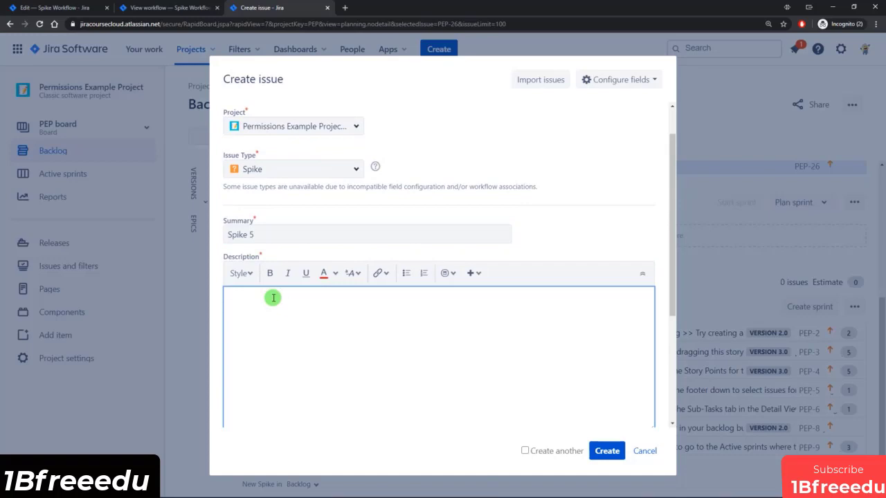
text(Test)
scroll(276, 305, down, 3)
click(270, 388)
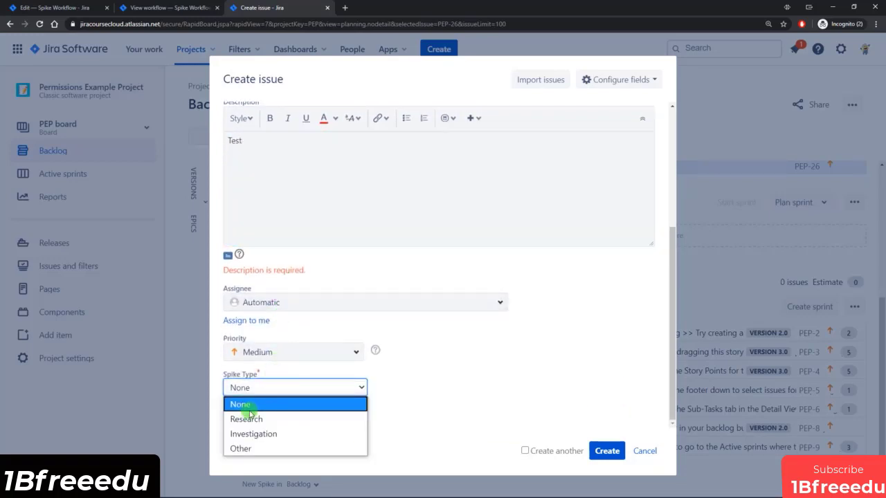
click(253, 433)
click(617, 451)
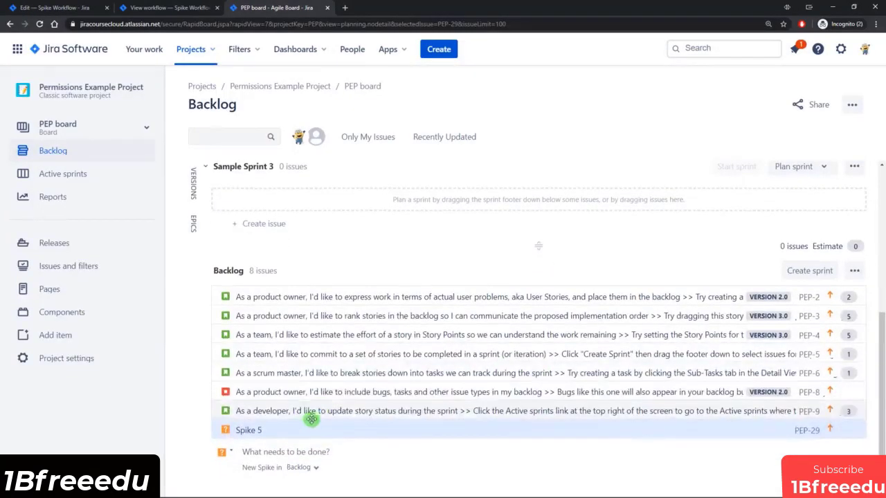
Move Spike 5 from the backlog into Sample Sprint 2.
right_click(304, 427)
click(349, 261)
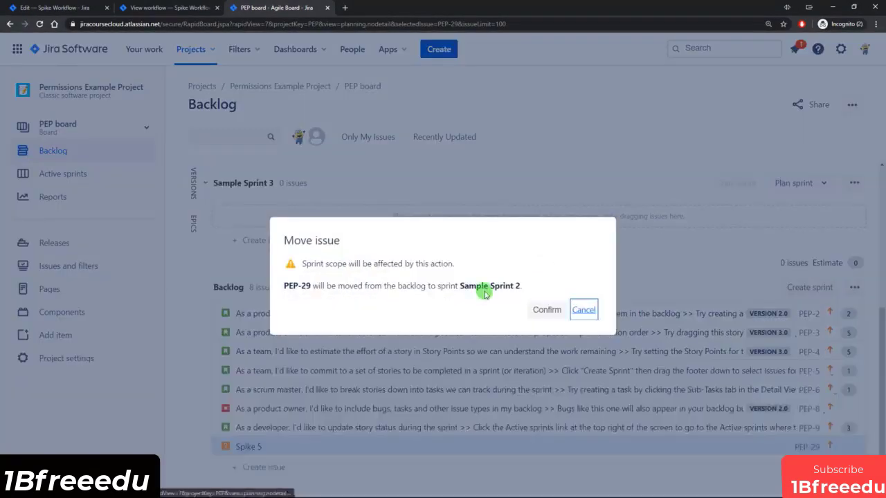
click(550, 310)
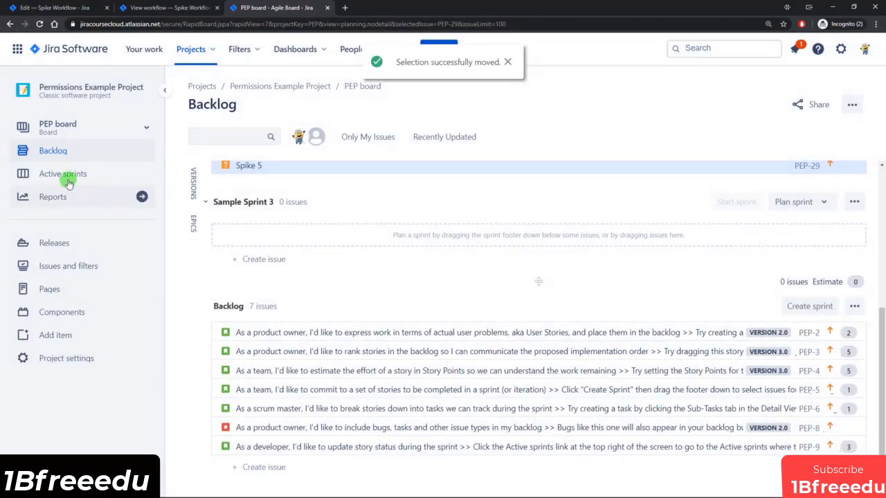
click(68, 181)
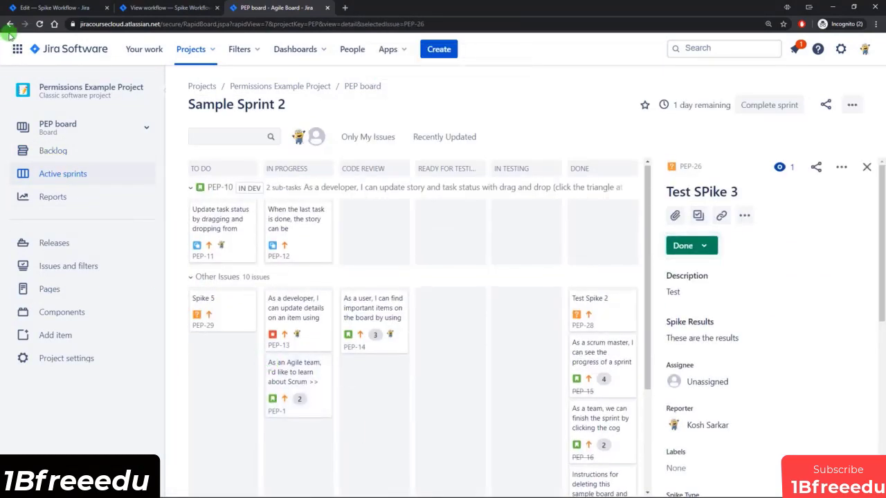
On the refreshed sprint board, move Spike 5 to In Progress, then Done with Spike Results filled.
click(39, 24)
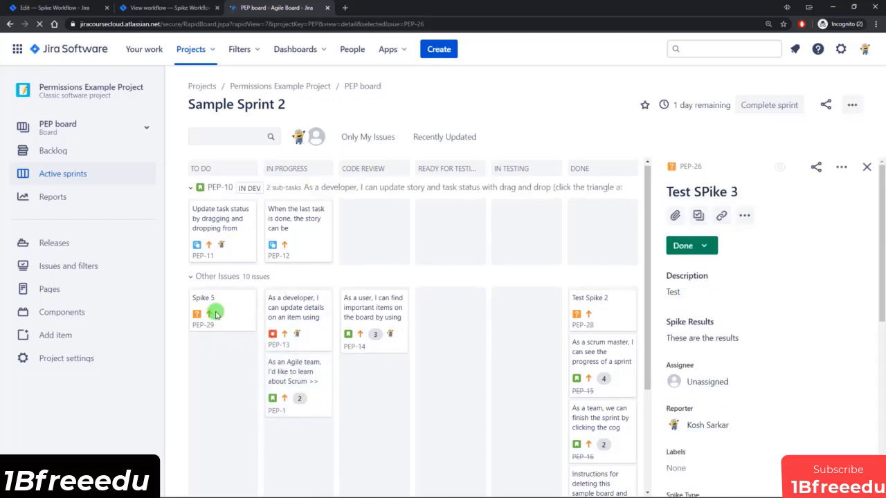
drag(236, 315, 294, 337)
scroll(463, 427, down, 3)
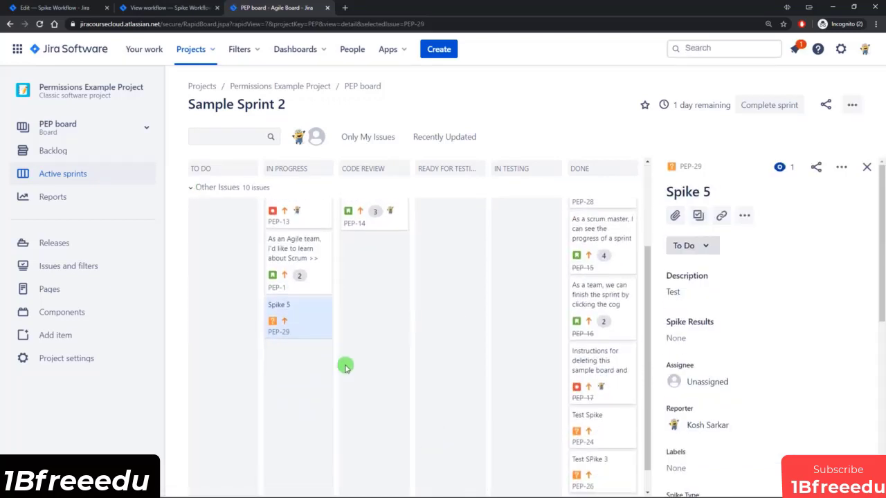
drag(293, 320, 593, 434)
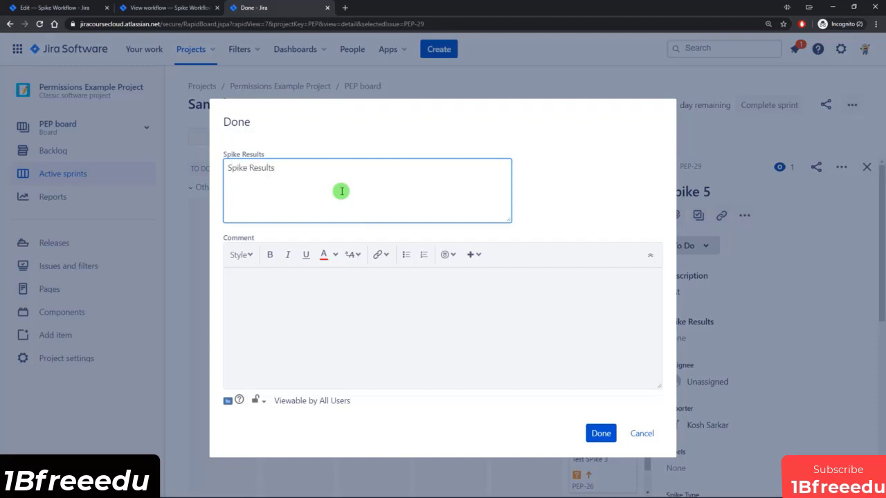
click(599, 434)
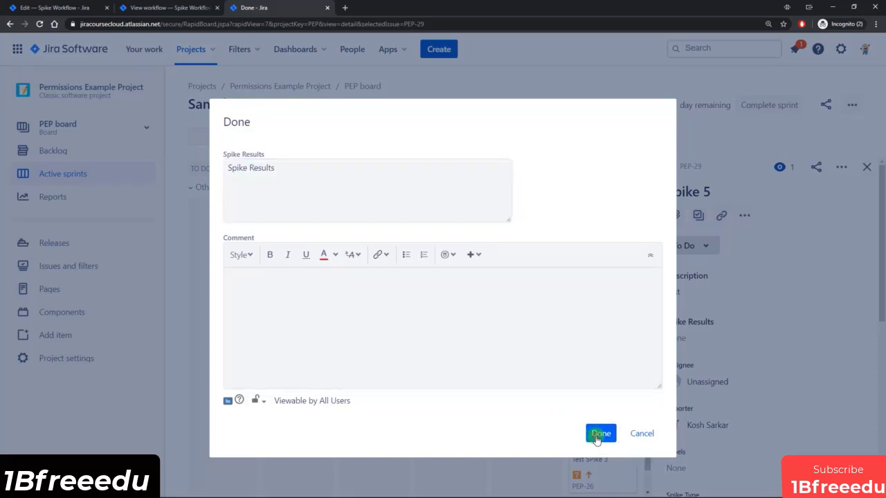